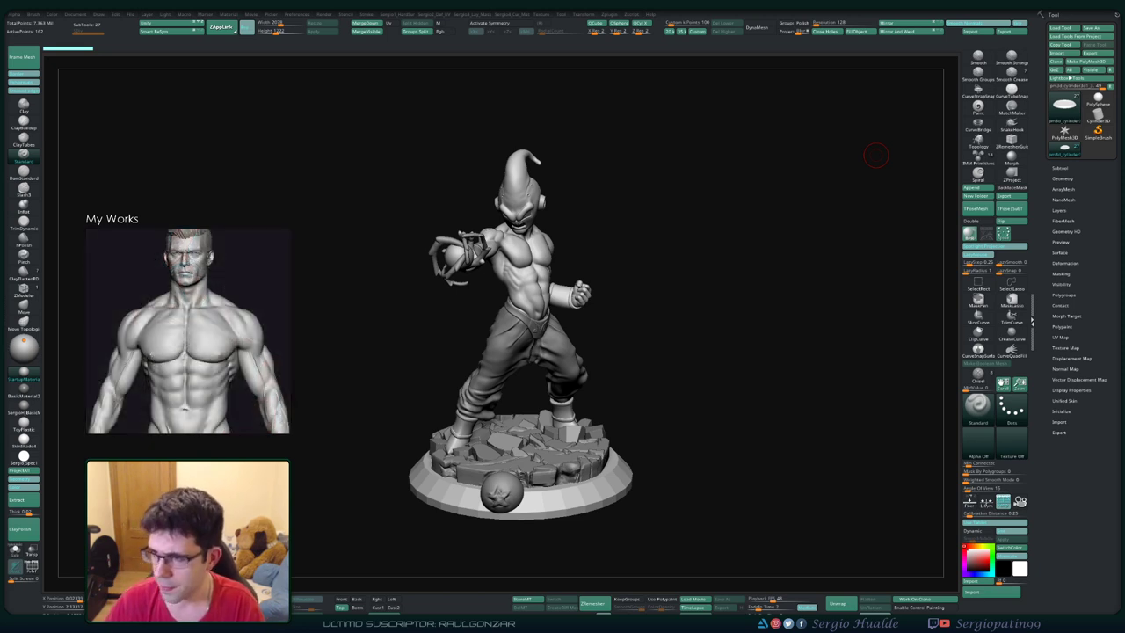
Step: Solo the round base plate, frame it and show its polyframe wireframe
left_click_drag(585, 269, 577, 299)
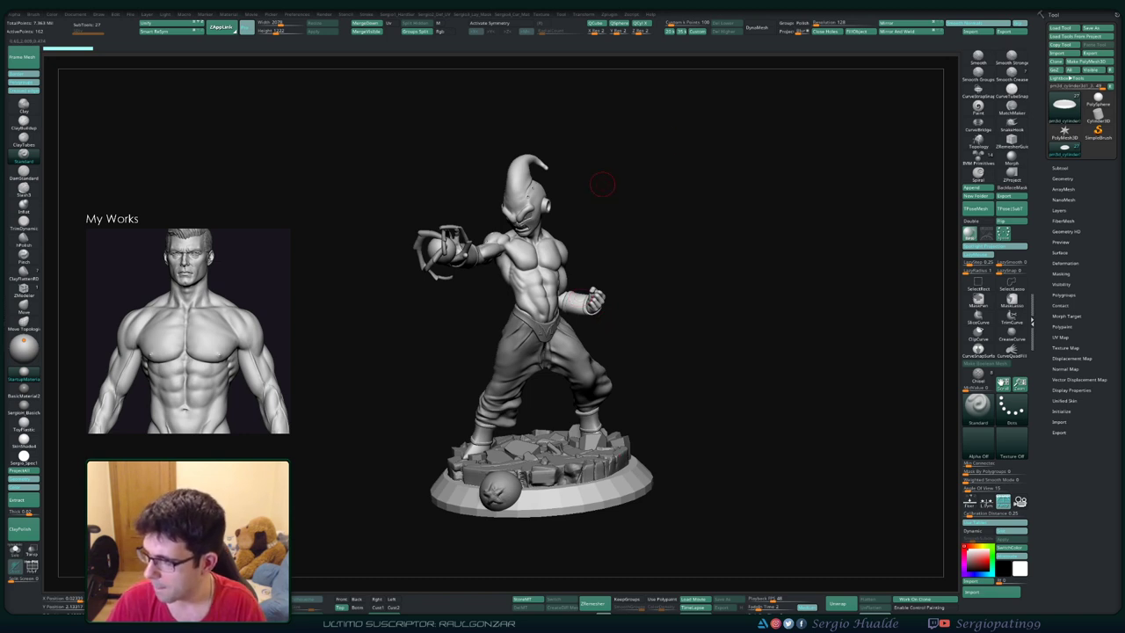
left_click_drag(697, 281, 665, 299)
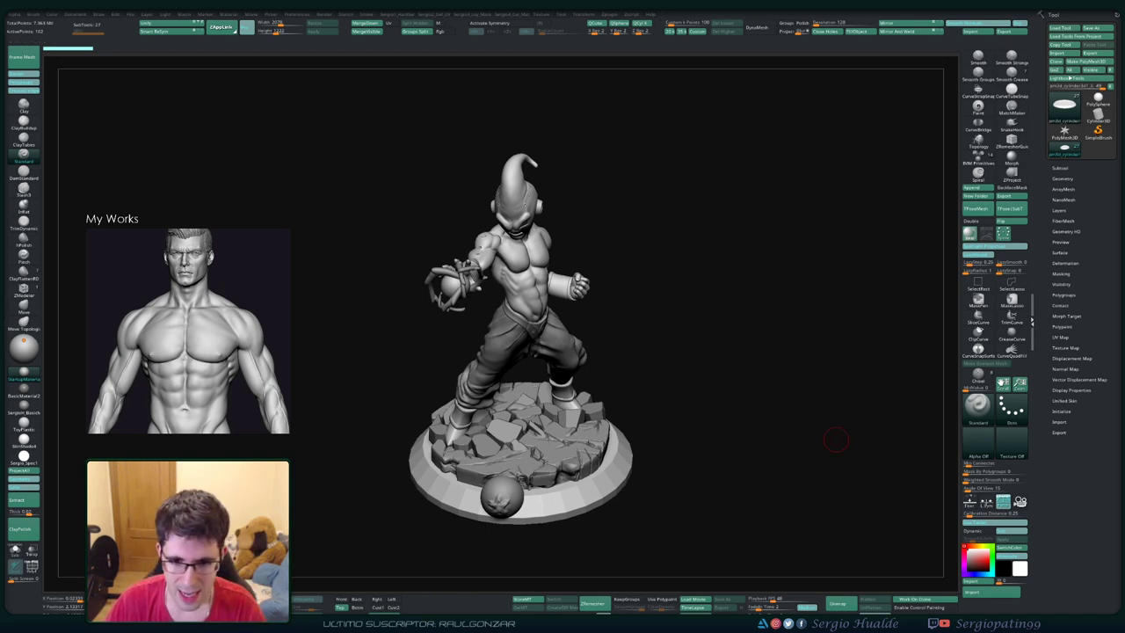
mouse_move(614, 328)
left_mouse_down()
mouse_move(615, 422)
mouse_move(648, 406)
mouse_move(661, 463)
left_mouse_up()
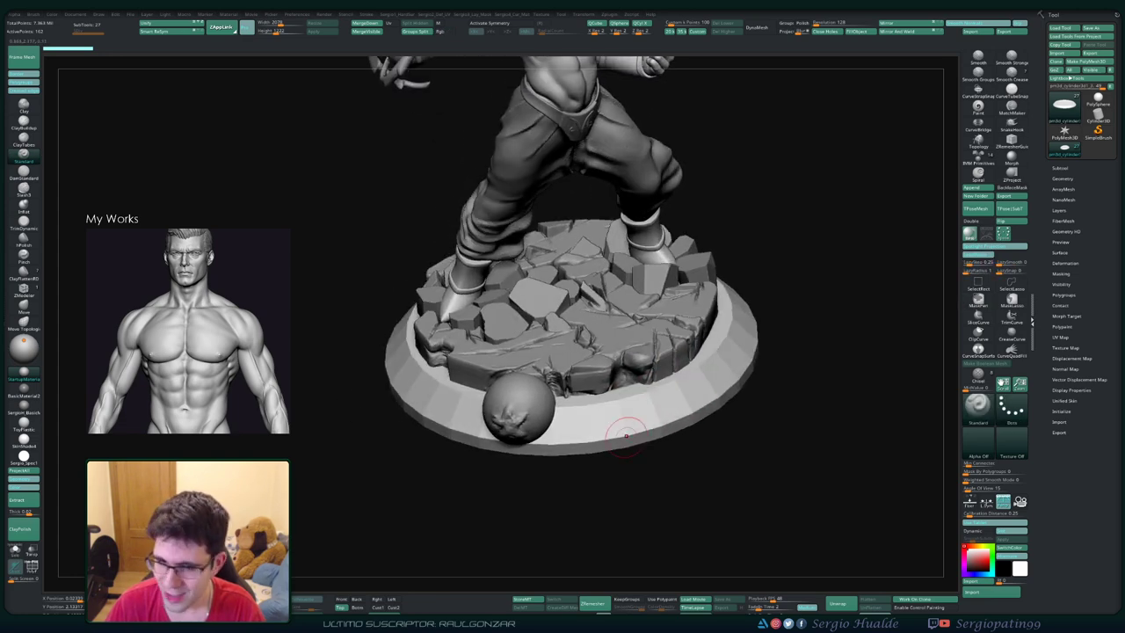
left_click(610, 401, "ctrl+shift")
mouse_move(610, 401)
left_mouse_down("alt")
mouse_move(613, 431)
mouse_move(603, 384)
left_mouse_up("alt")
key("f")
key("shift+f")
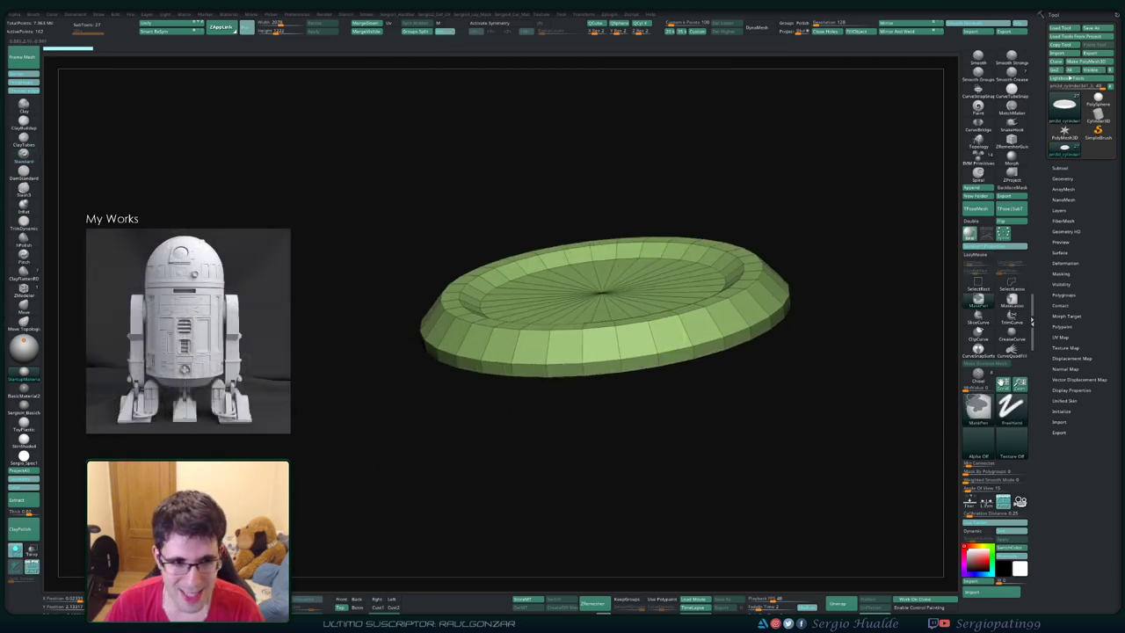
mouse_move(665, 332)
left_mouse_down("alt")
mouse_move(650, 354)
mouse_move(665, 372)
left_mouse_up("alt")
Step: Insert a new edge loop around the base plate's rim with ZModeler
key("b")
key("z")
key("m")
key("shift+f")
key("shift+f")
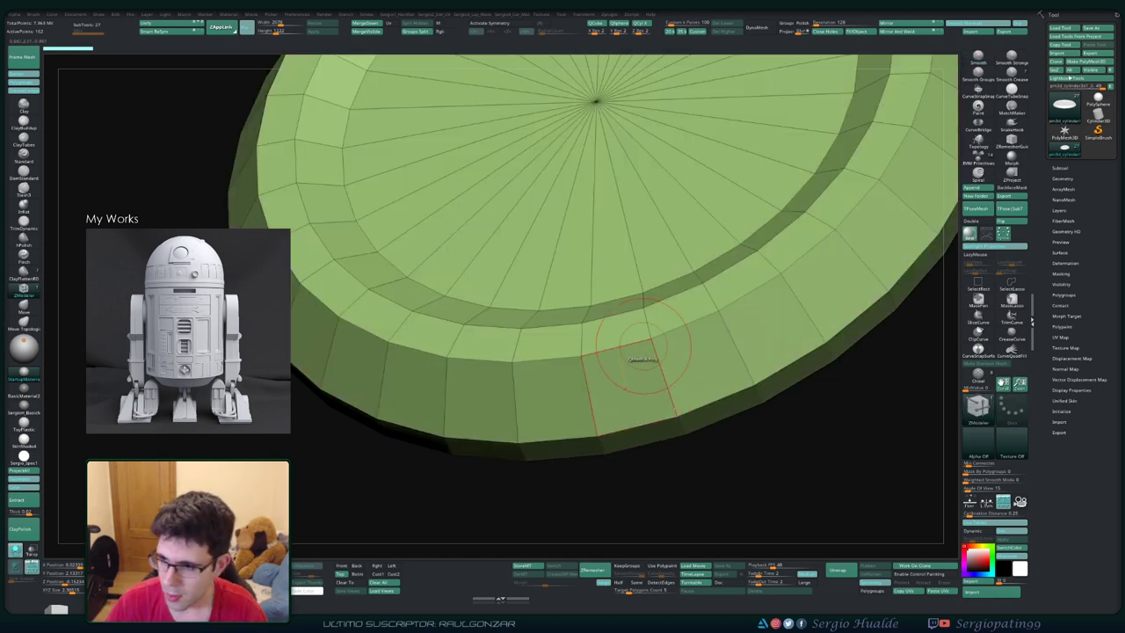
key("space")
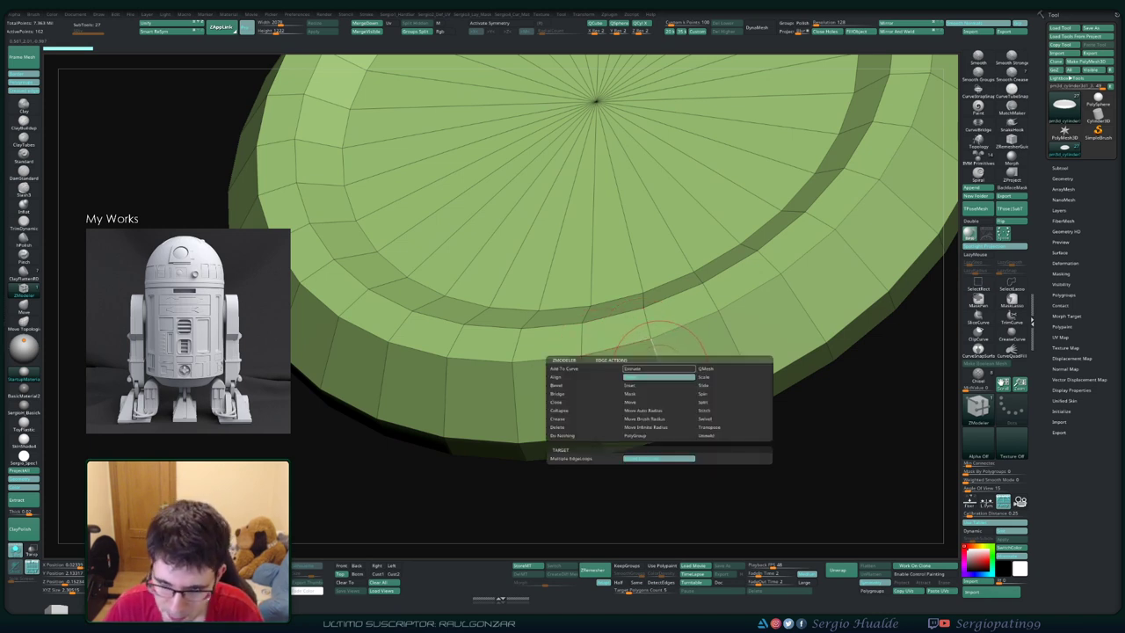
left_click(658, 377)
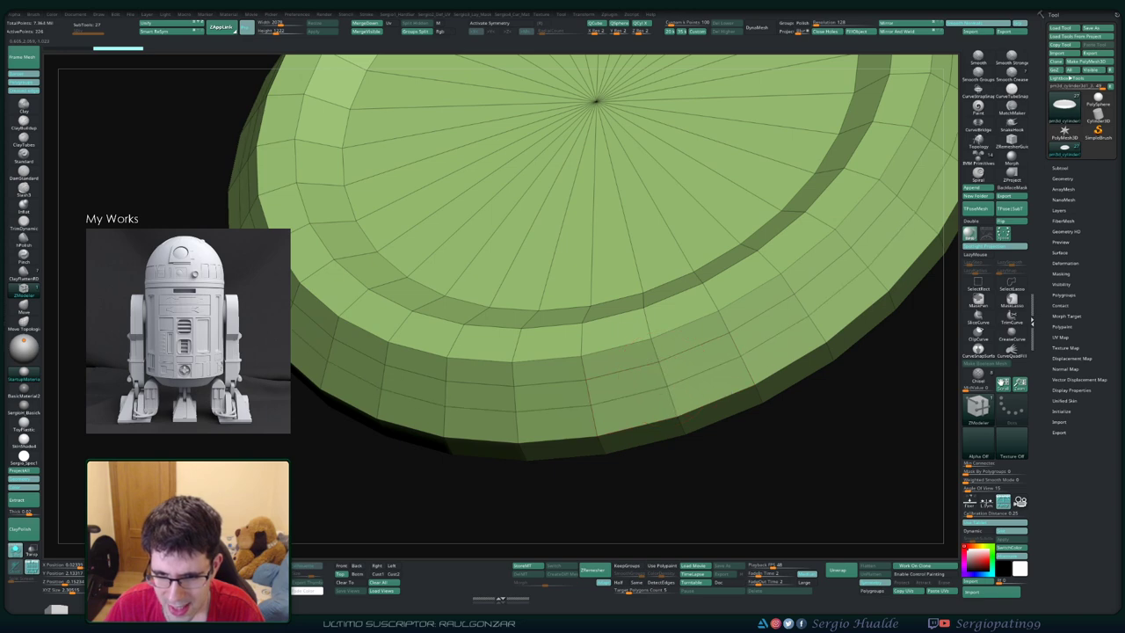
Step: Extrude the rim polygons into a separate outer ring with ZModeler
key("b")
key("m")
key("v")
key("f")
key("b")
key("z")
key("m")
mouse_move(835, 474)
left_mouse_down()
mouse_move(225, 445)
mouse_move(439, 492)
left_mouse_up()
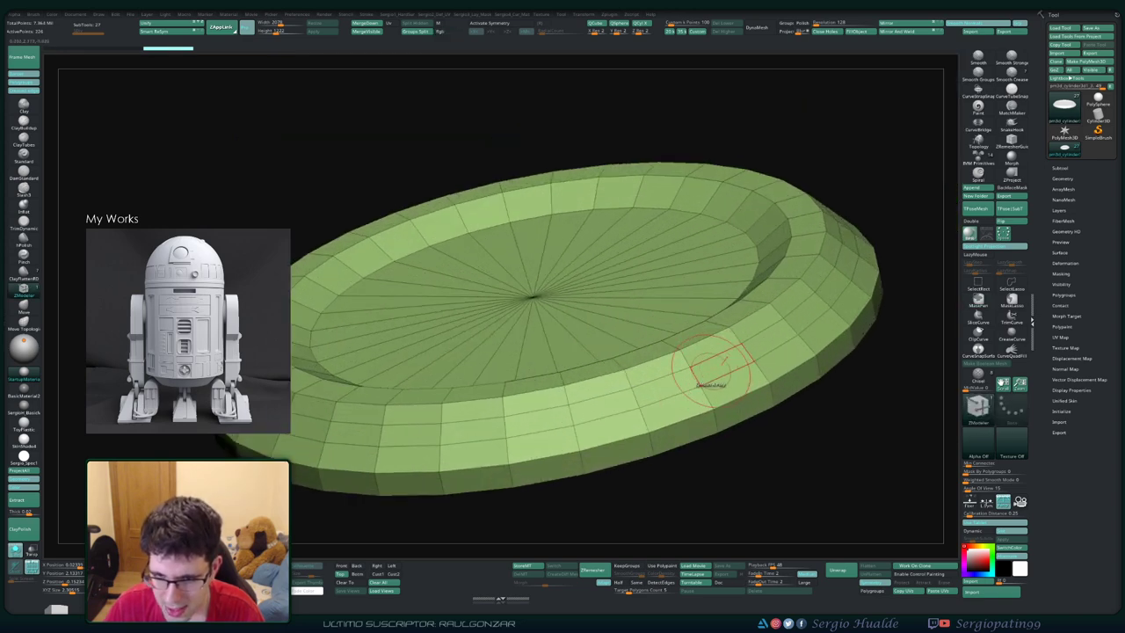
key("space")
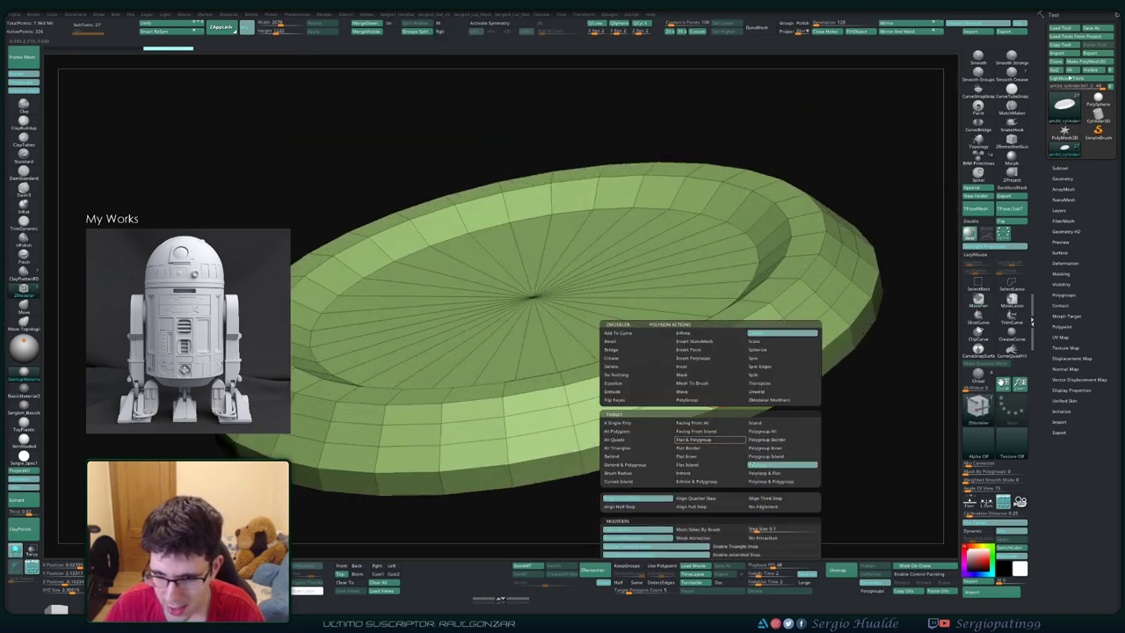
left_click(782, 464)
left_click_drag(703, 378, 730, 351)
Step: Restore the undone rim change and isolate the base plate again
key("shift+f")
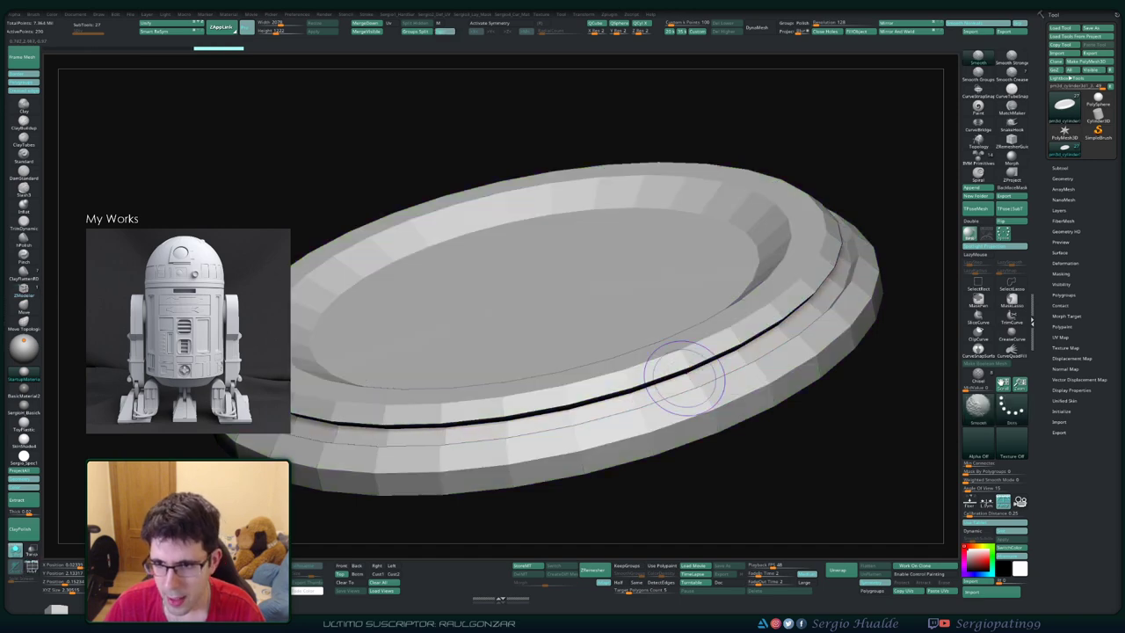
key("b")
key("m")
key("p")
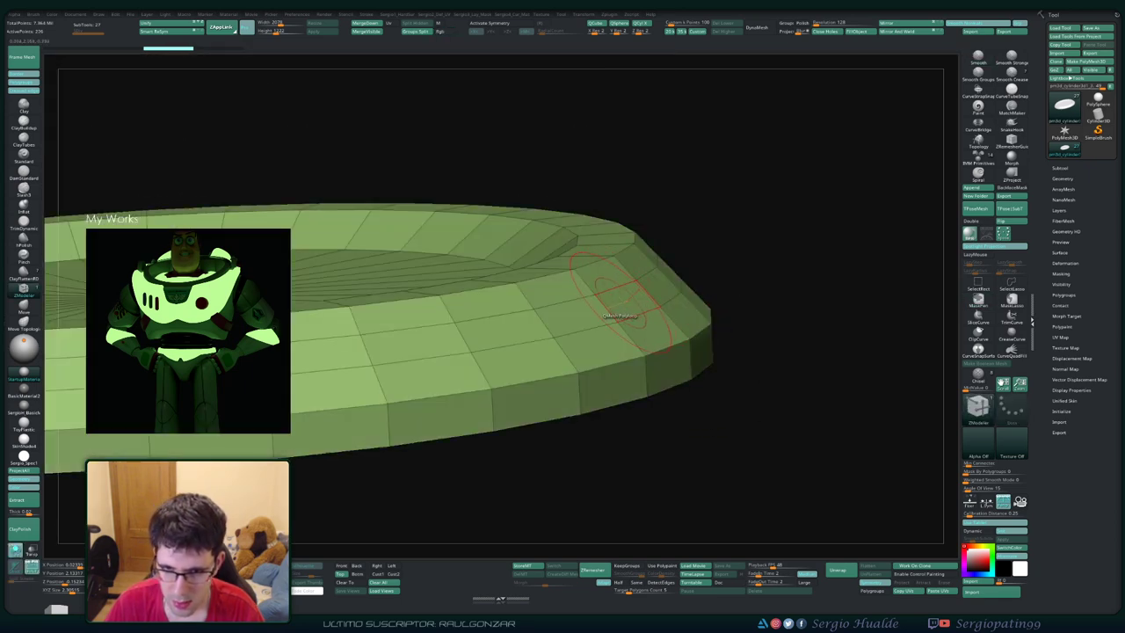
key("ctrl+shift+z")
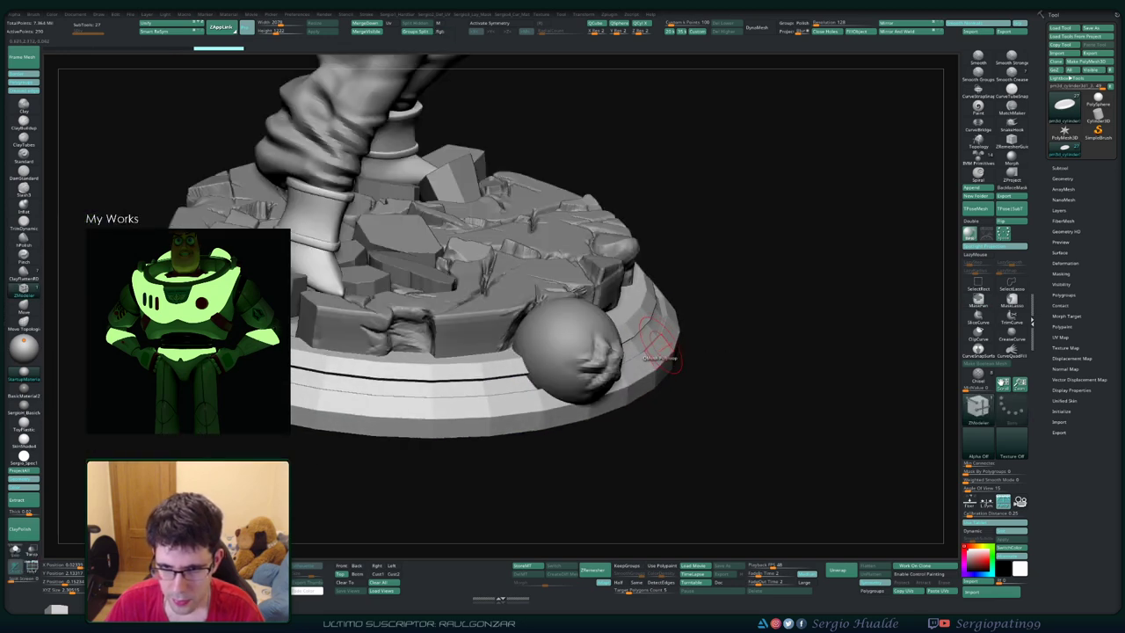
mouse_move(659, 343)
right_mouse_down()
mouse_move(637, 341)
mouse_move(703, 329)
right_mouse_up()
left_click(703, 334, "ctrl+shift")
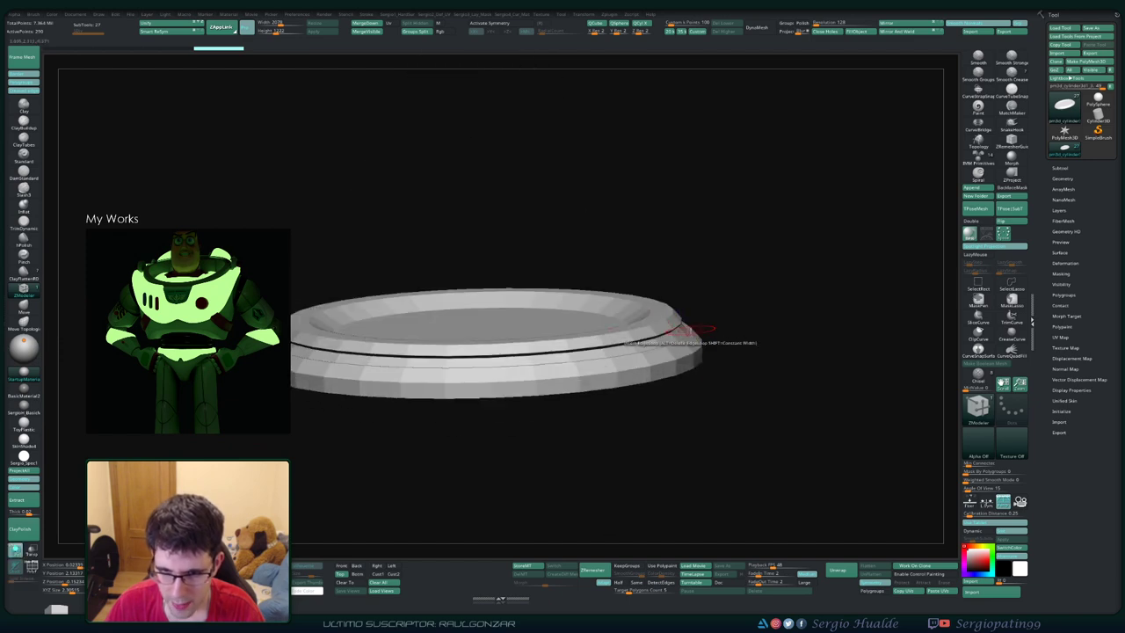
key("d")
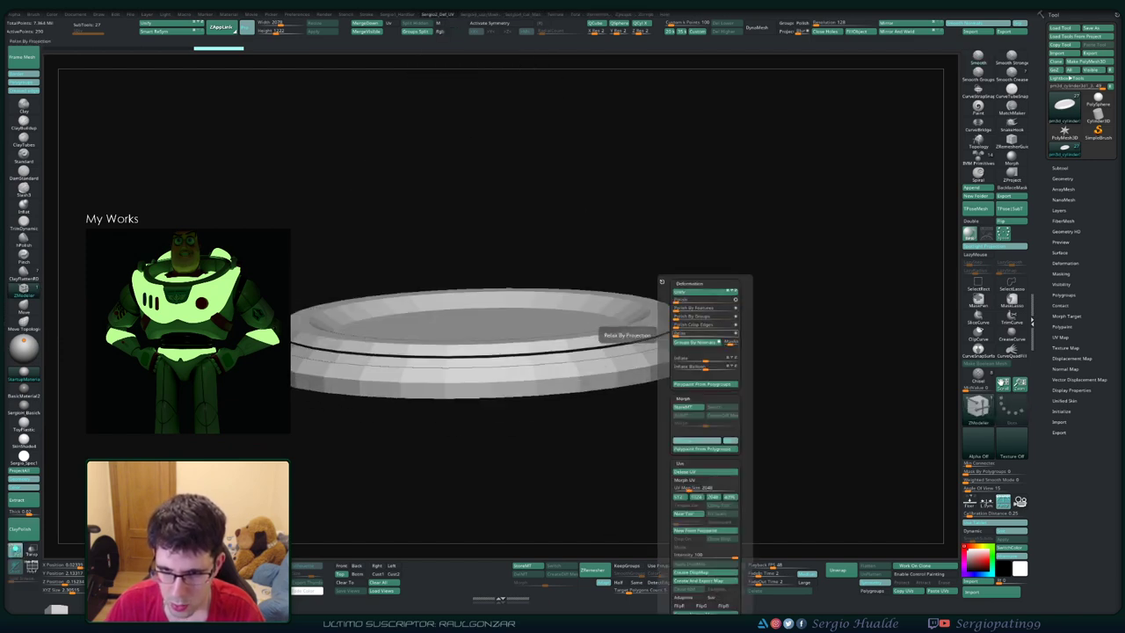
key("g")
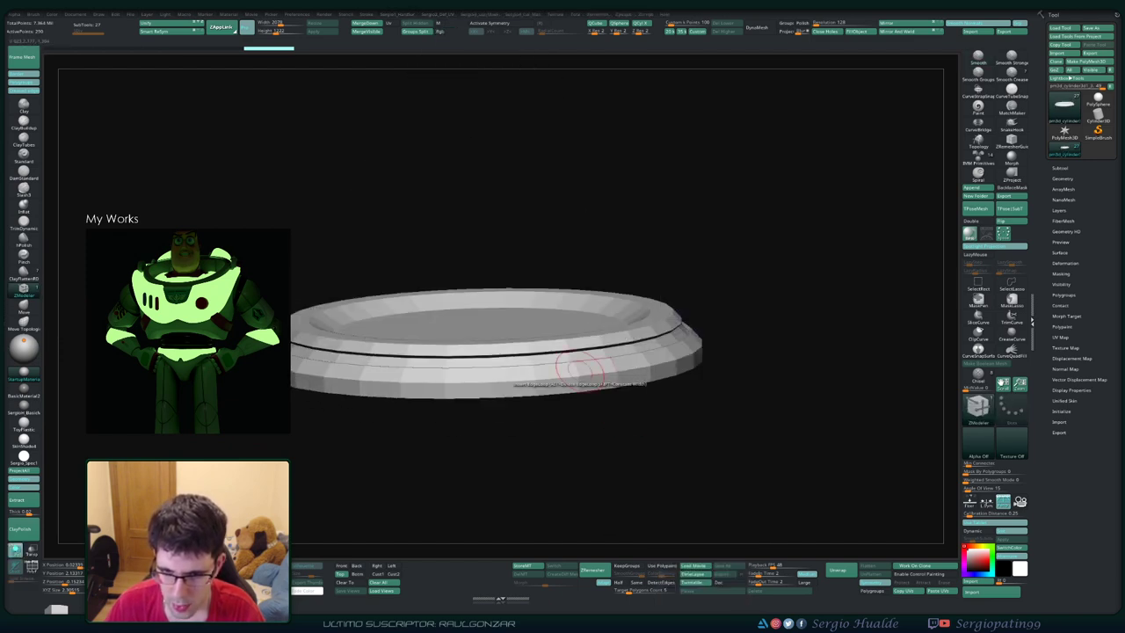
mouse_move(537, 370)
right_mouse_down()
mouse_move(635, 385)
mouse_move(648, 376)
mouse_move(615, 457)
right_mouse_up()
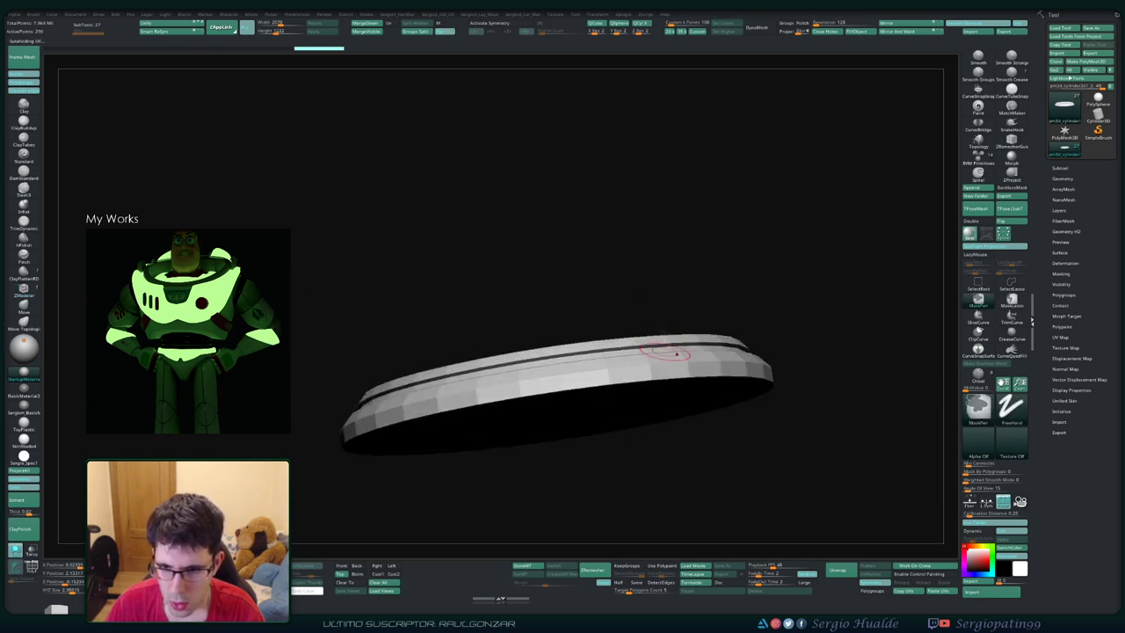
Step: Crease the rim edge loops with ZModeler and subdivide the disc into sharp stepped bands
key("b")
key("z")
key("m")
key("space")
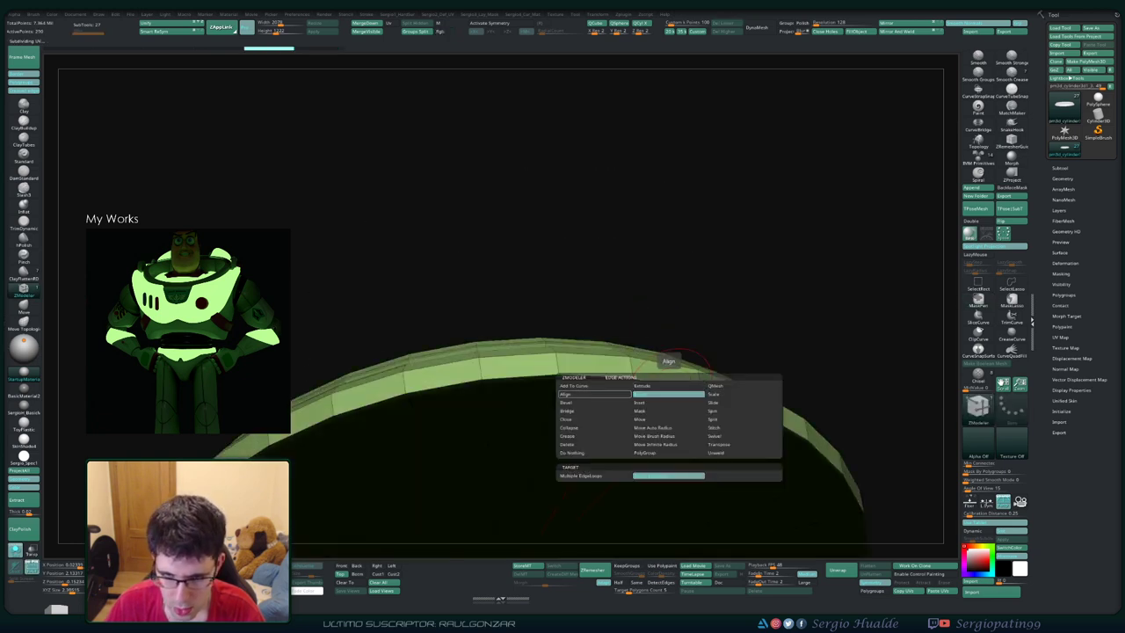
left_click(566, 436)
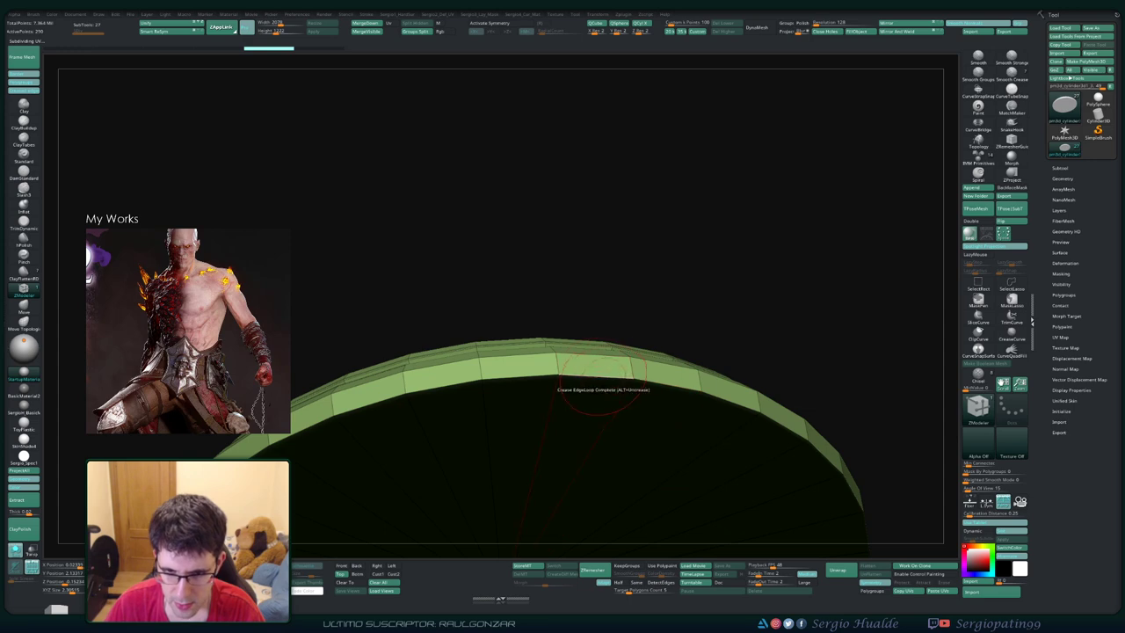
key("f")
key("shift+f")
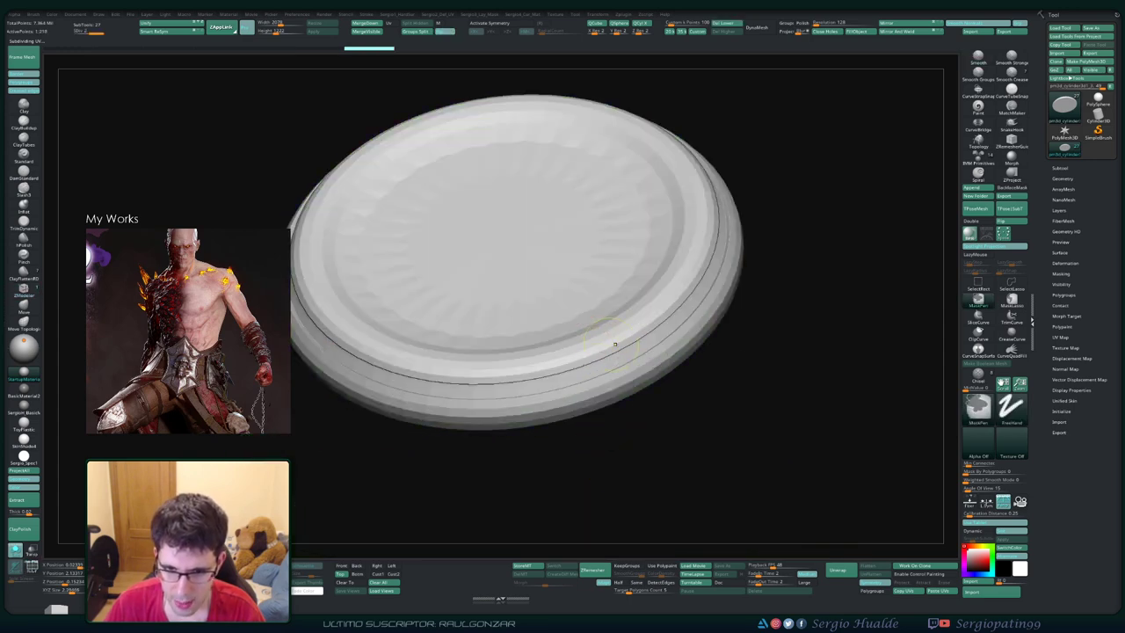
Step: Turn Solo off so the full statue shows on the base again
scroll(610, 339, "up", 5)
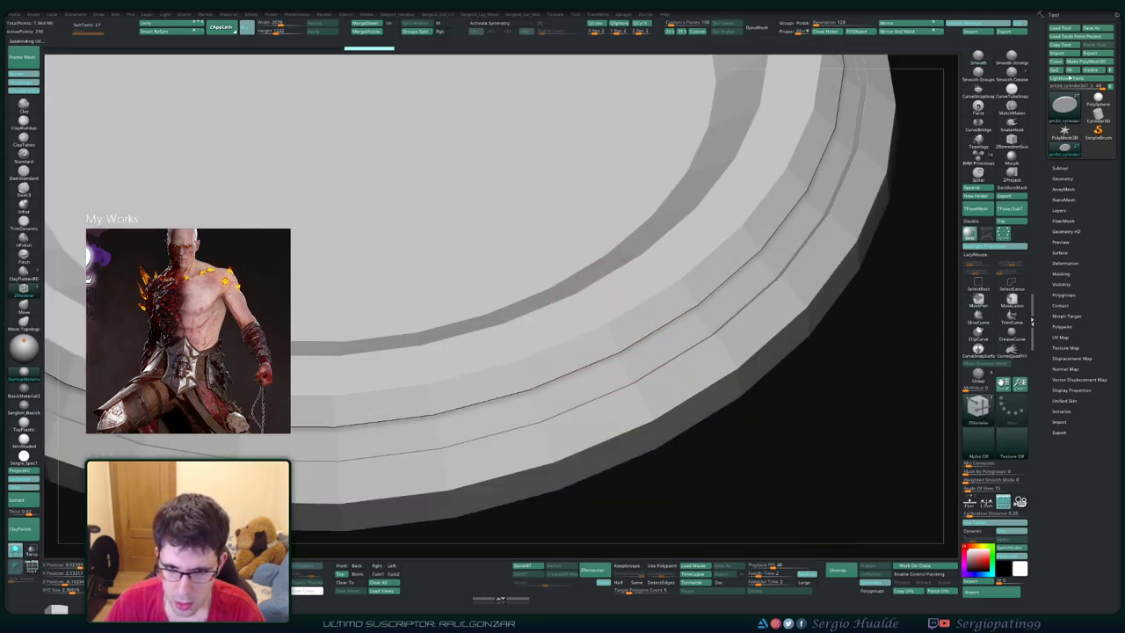
key("f")
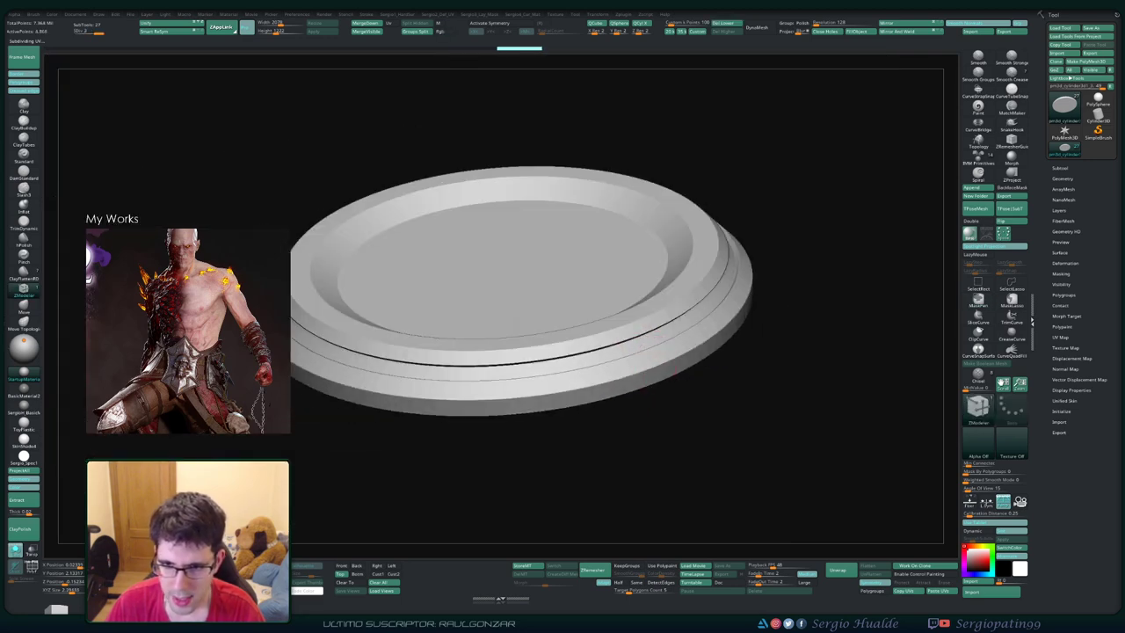
key("shift+f")
mouse_move(646, 354)
right_mouse_down()
mouse_move(694, 351)
mouse_move(643, 354)
right_mouse_up()
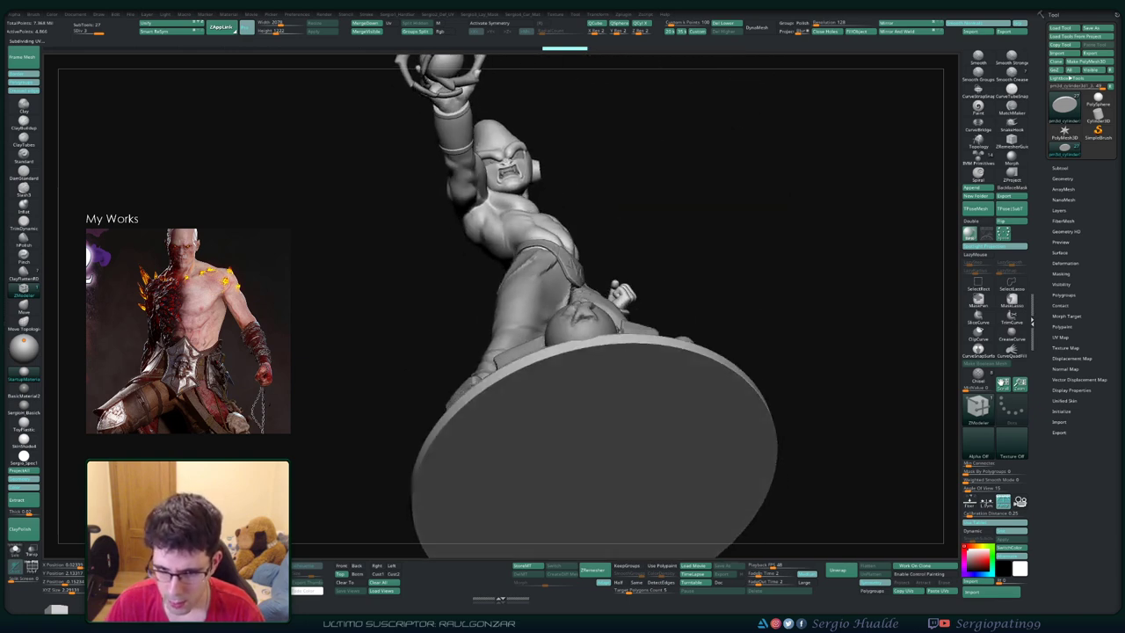
Step: Select the cracked rock subtool in the Subtool list and solo it from a top view
left_click(644, 353, "alt")
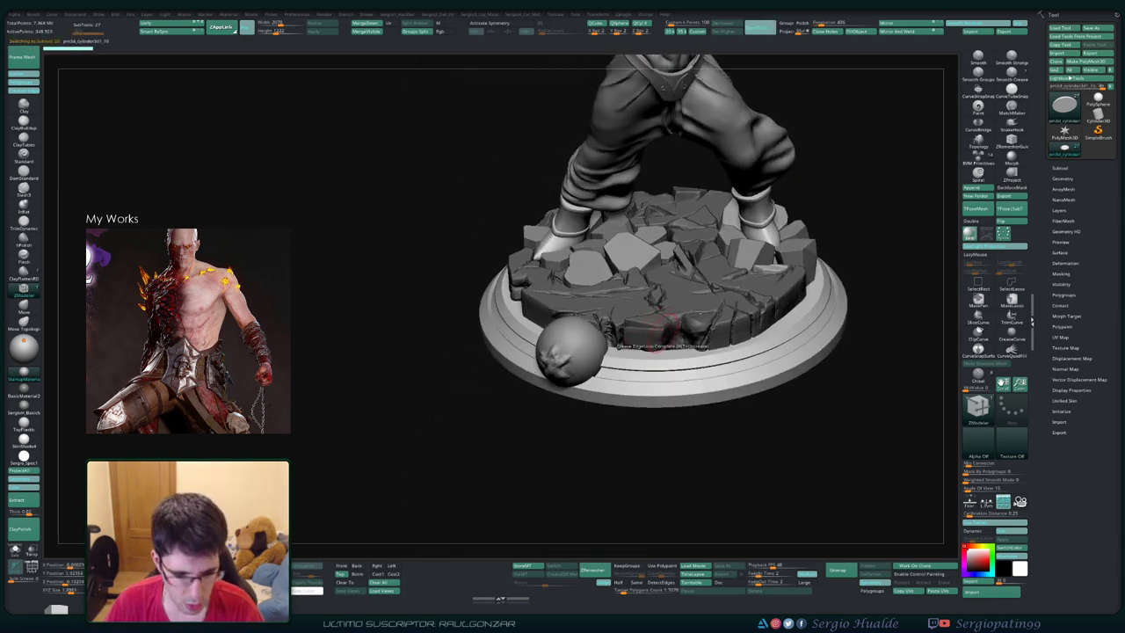
mouse_move(645, 347)
right_mouse_down()
mouse_move(658, 315)
mouse_move(639, 356)
right_mouse_up()
left_click(1059, 167)
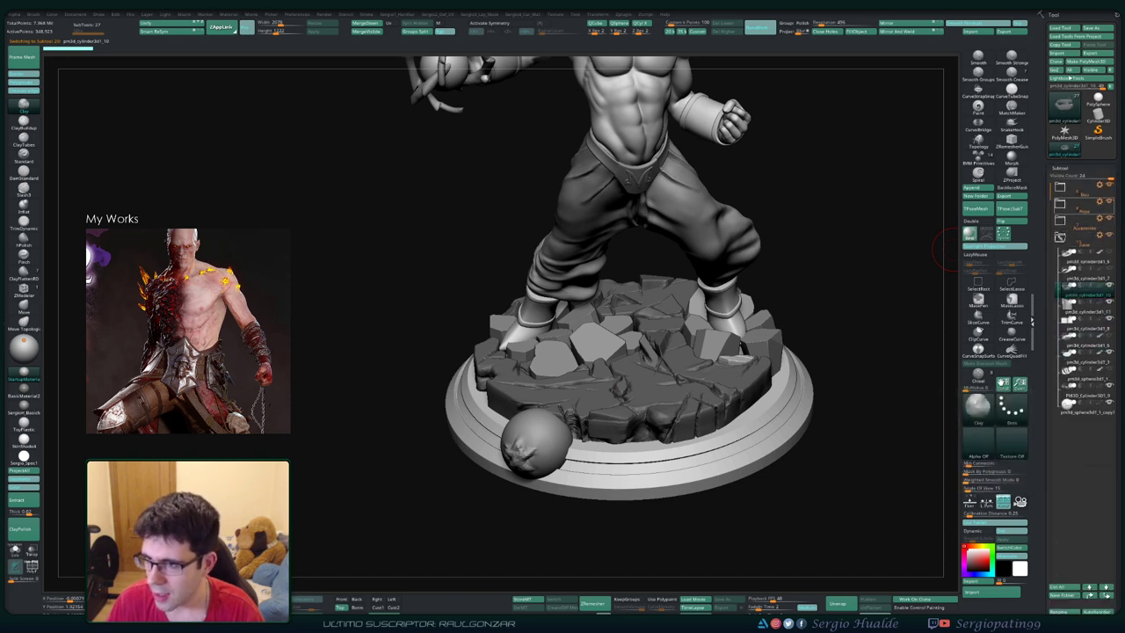
left_click(1063, 204)
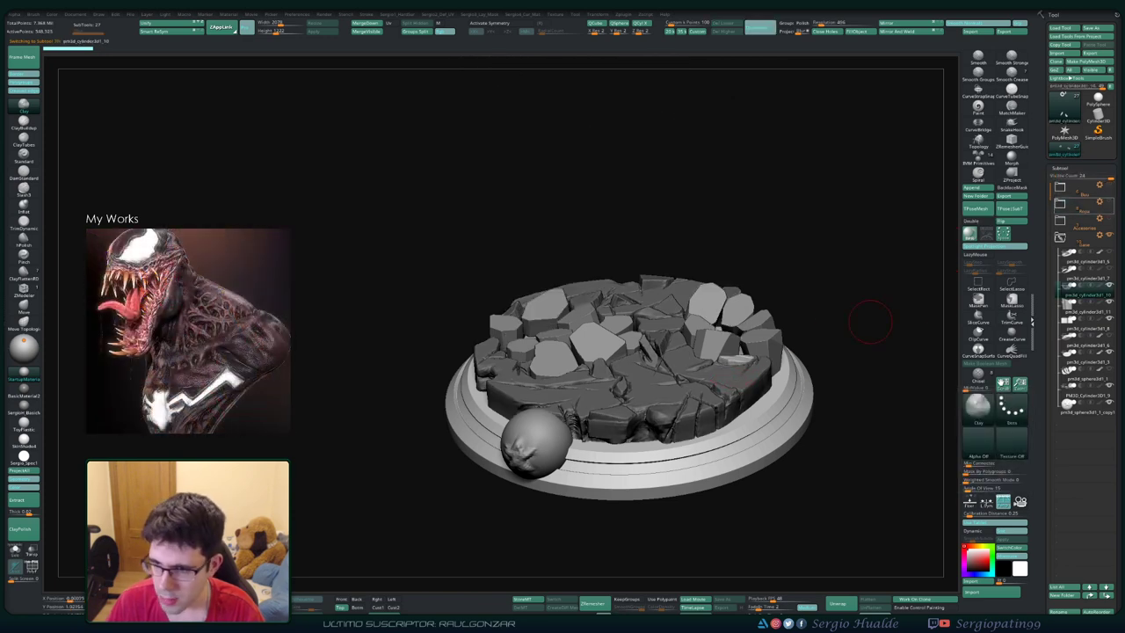
mouse_move(870, 322)
left_mouse_down()
mouse_move(705, 376)
mouse_move(670, 362)
left_mouse_up()
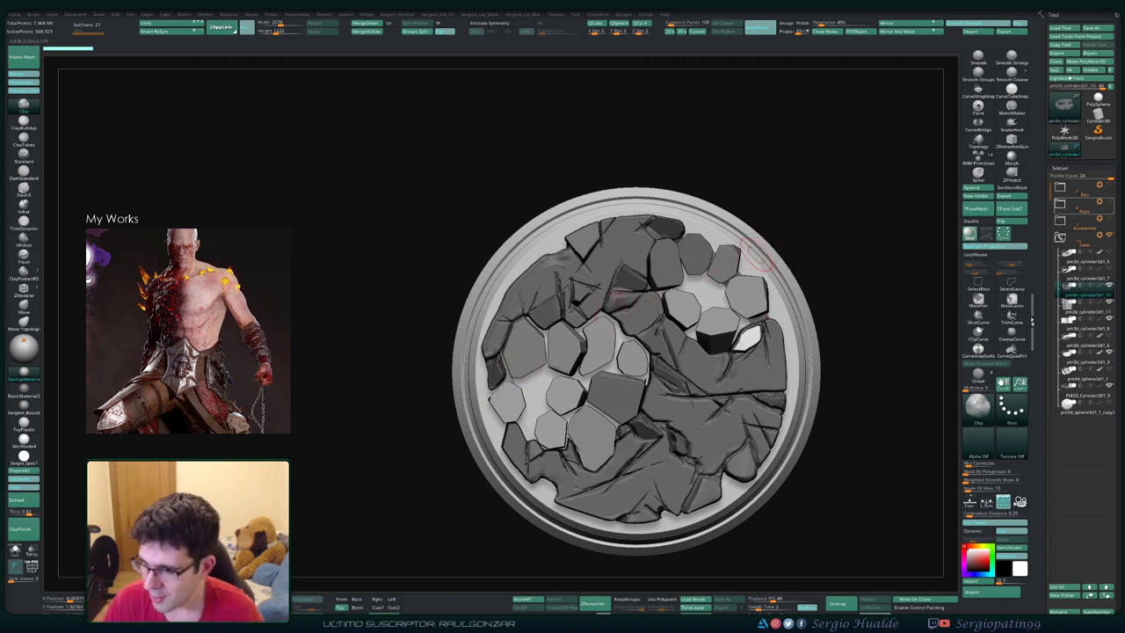
mouse_move(852, 272)
left_mouse_down()
mouse_move(650, 342)
mouse_move(605, 335)
left_mouse_up()
right_click_drag(604, 335, 638, 396)
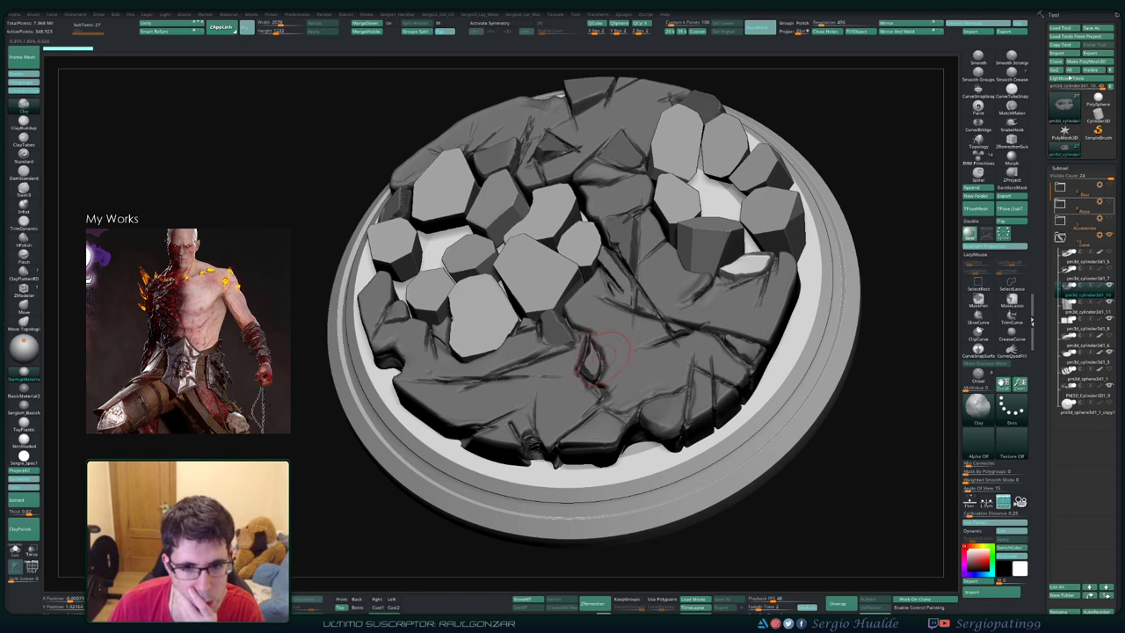
right_click_drag(603, 351, 593, 376)
left_click(593, 376, "ctrl+shift")
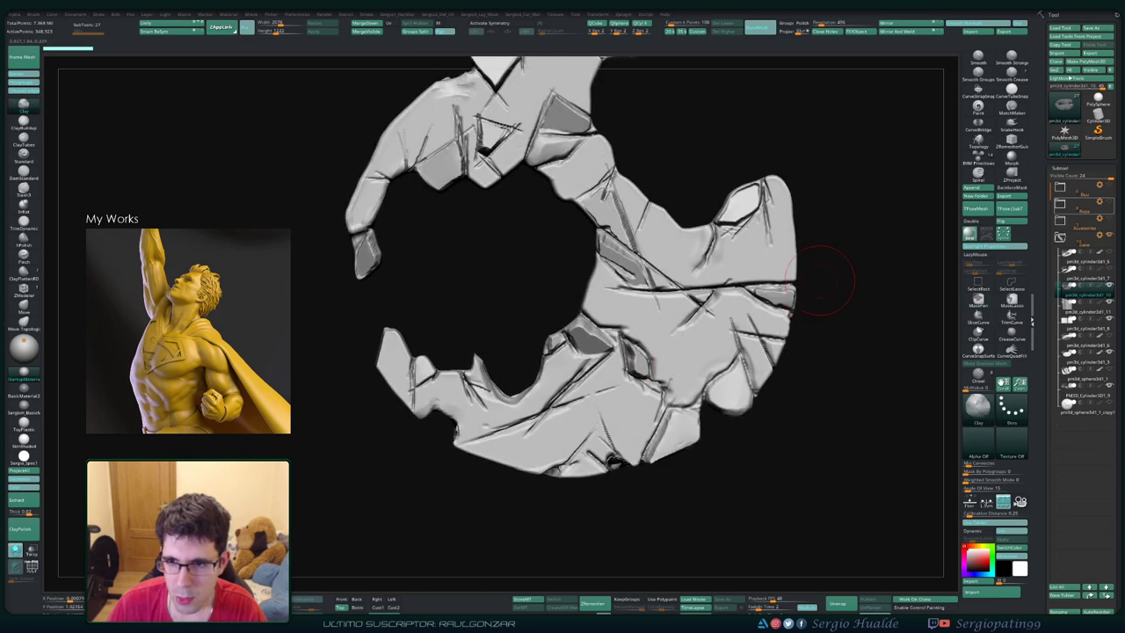
Step: Show the cracked slab's polyframe and merge it into one polygroup with Ctrl+W
left_click_drag(826, 279, 776, 290)
key("shift+f")
mouse_move(851, 304)
right_mouse_down()
mouse_move(888, 299)
mouse_move(851, 304)
right_mouse_up()
key("ctrl+w")
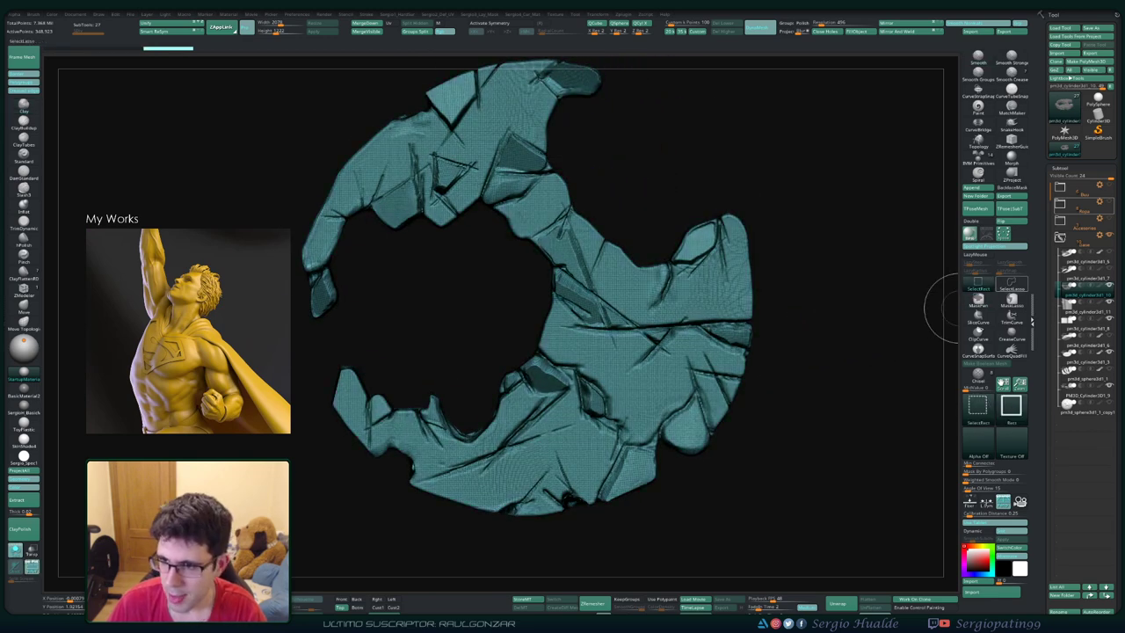
Step: Lasso-hide the wedge slivers along the cracks on the right side of the ring
mouse_move(738, 299)
right_mouse_down("ctrl")
mouse_move(640, 326)
mouse_move(622, 357)
right_mouse_up("ctrl")
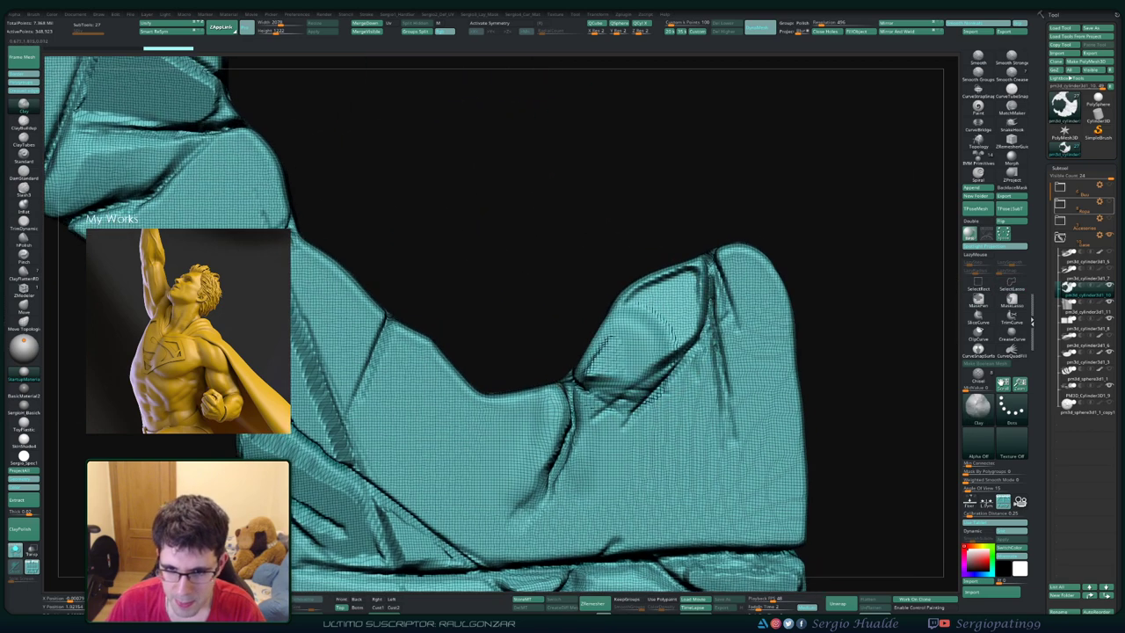
left_click_drag(589, 355, 532, 395, "ctrl+shift")
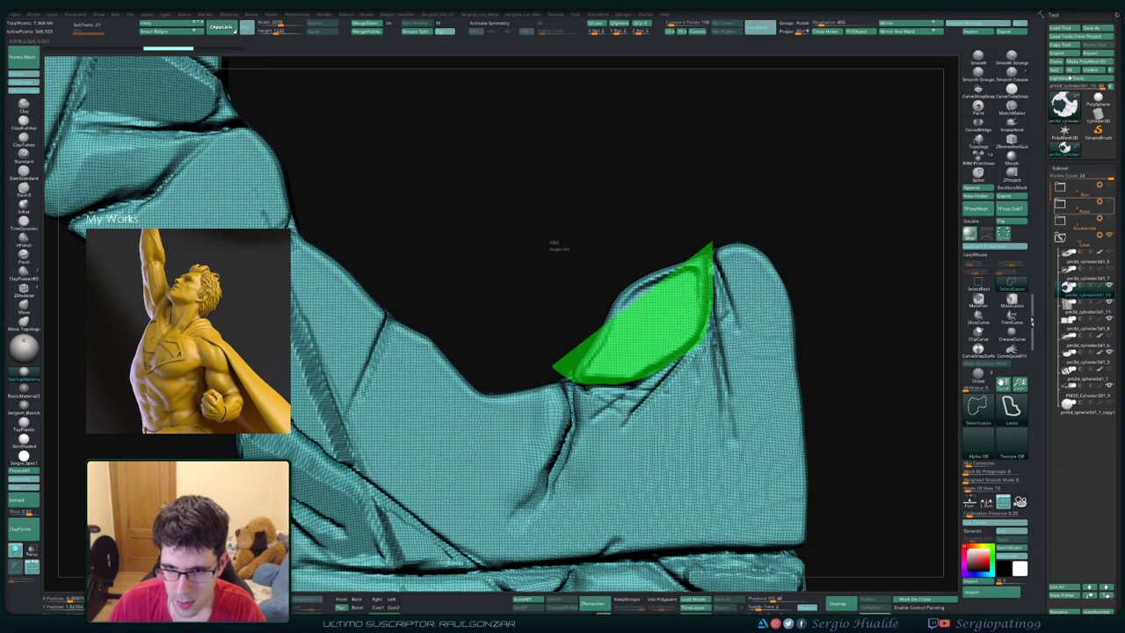
left_click_drag(552, 332, 519, 342, "ctrl+shift")
left_click(582, 249, "ctrl+shift")
right_click_drag(615, 352, 650, 343)
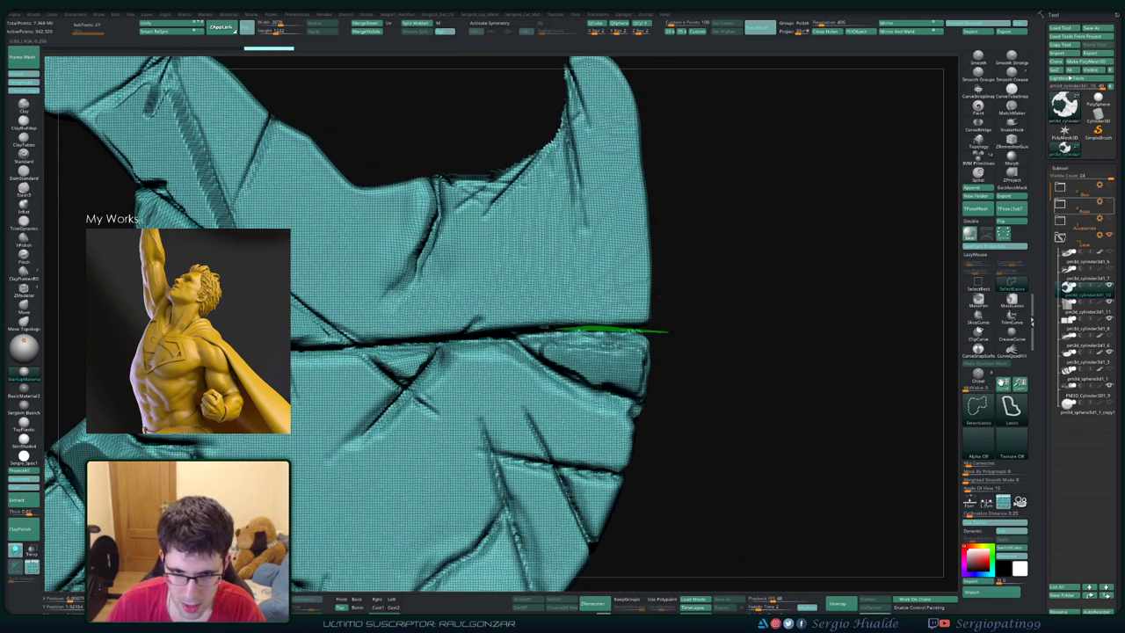
left_click_drag(667, 334, 665, 427, "ctrl+shift")
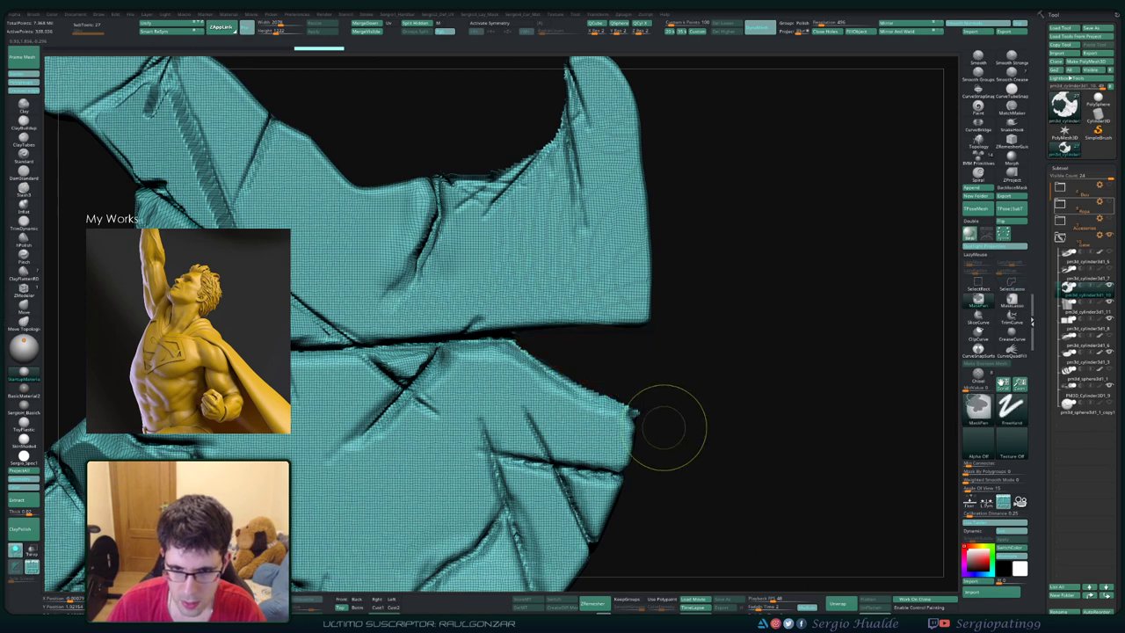
mouse_move(665, 427)
right_mouse_down()
mouse_move(738, 239)
mouse_move(707, 382)
right_mouse_up()
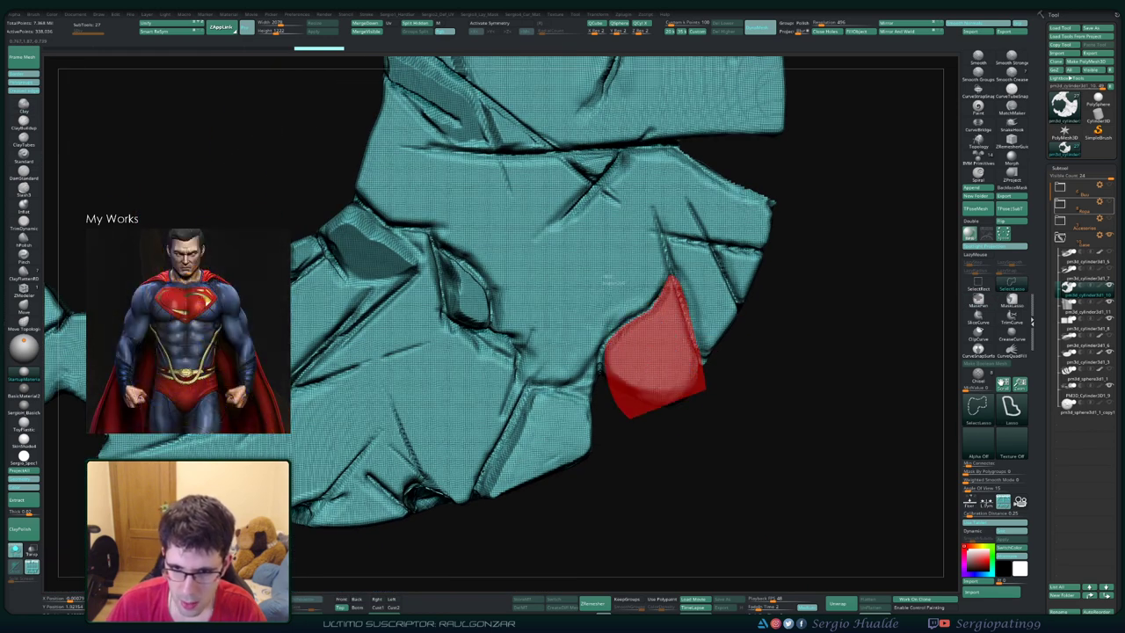
left_click_drag(703, 382, 698, 396, "ctrl+shift")
mouse_move(697, 397)
right_mouse_down()
mouse_move(732, 334)
mouse_move(629, 322)
right_mouse_up()
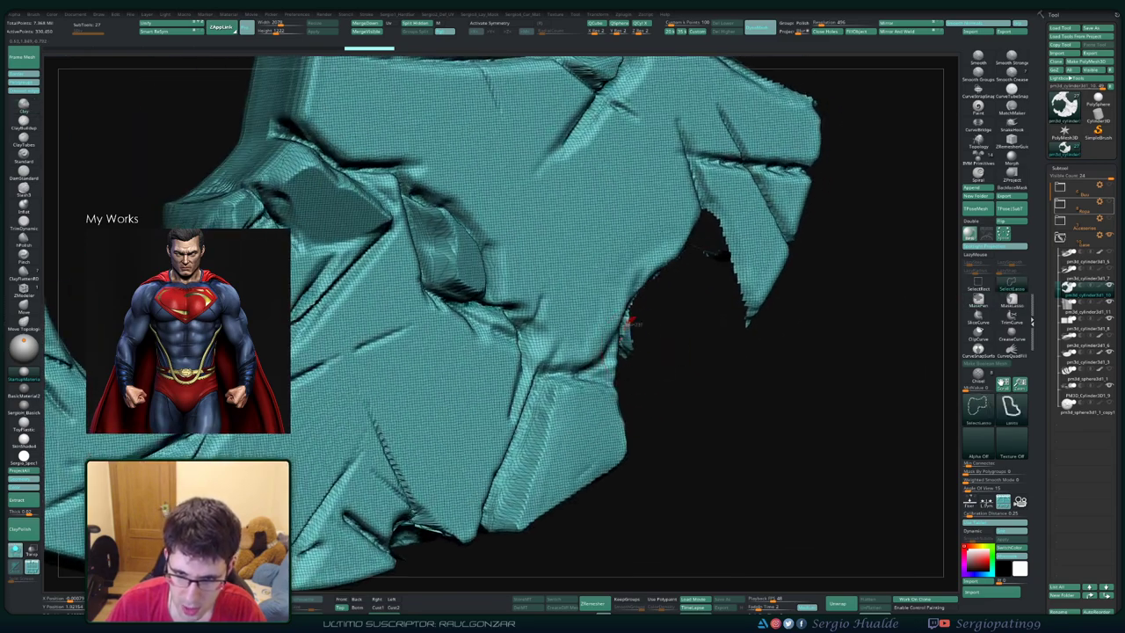
left_click_drag(624, 360, 655, 404, "ctrl+shift")
right_click_drag(658, 406, 654, 356)
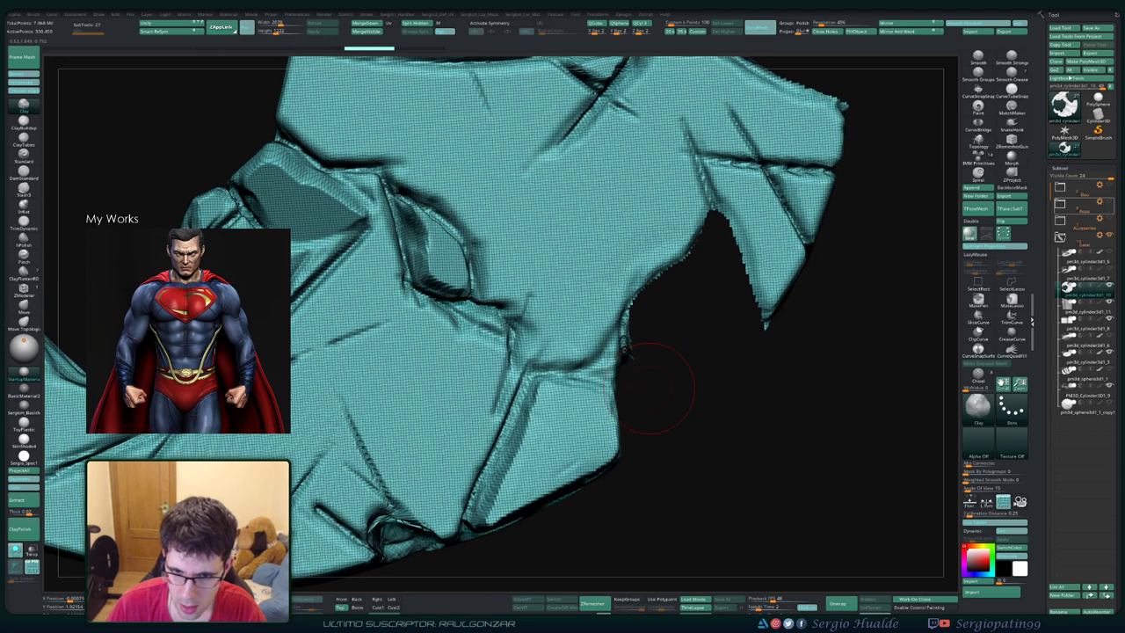
key("ctrl+shift")
left_click_drag(633, 339, 648, 427, "ctrl+shift")
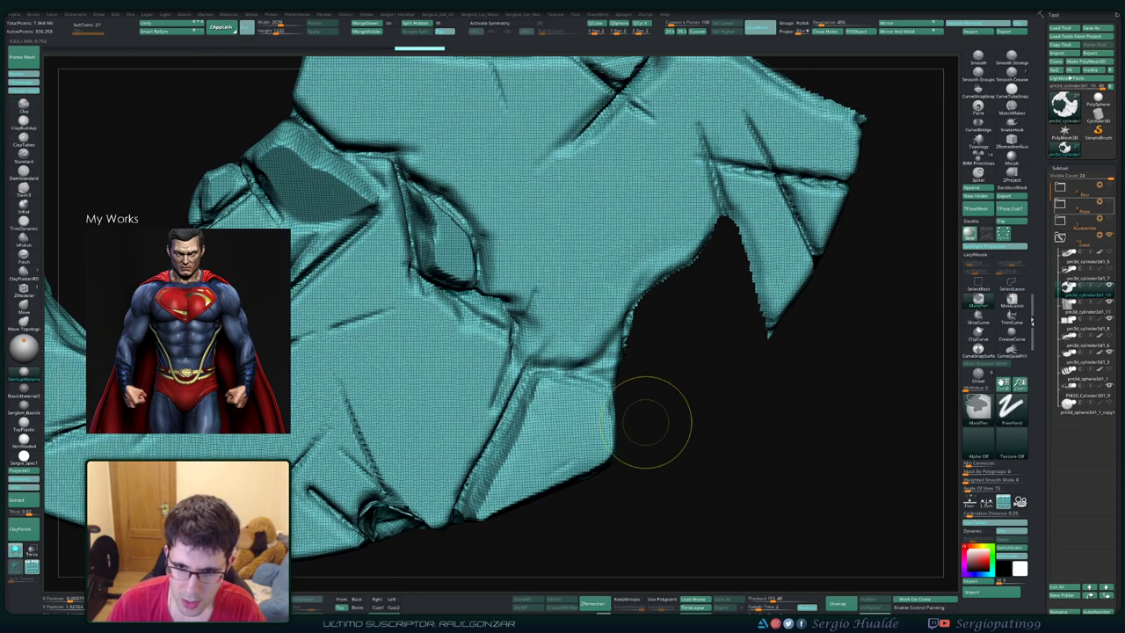
right_click_drag(647, 427, 694, 344)
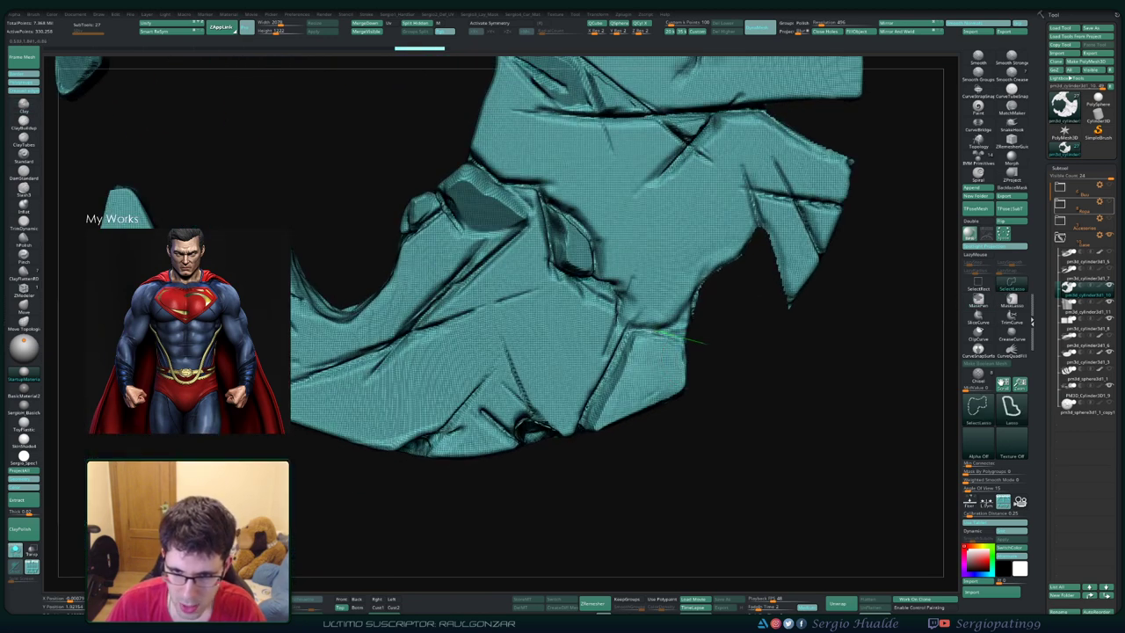
left_click_drag(621, 356, 584, 431, "ctrl+shift")
right_click_drag(728, 402, 609, 371)
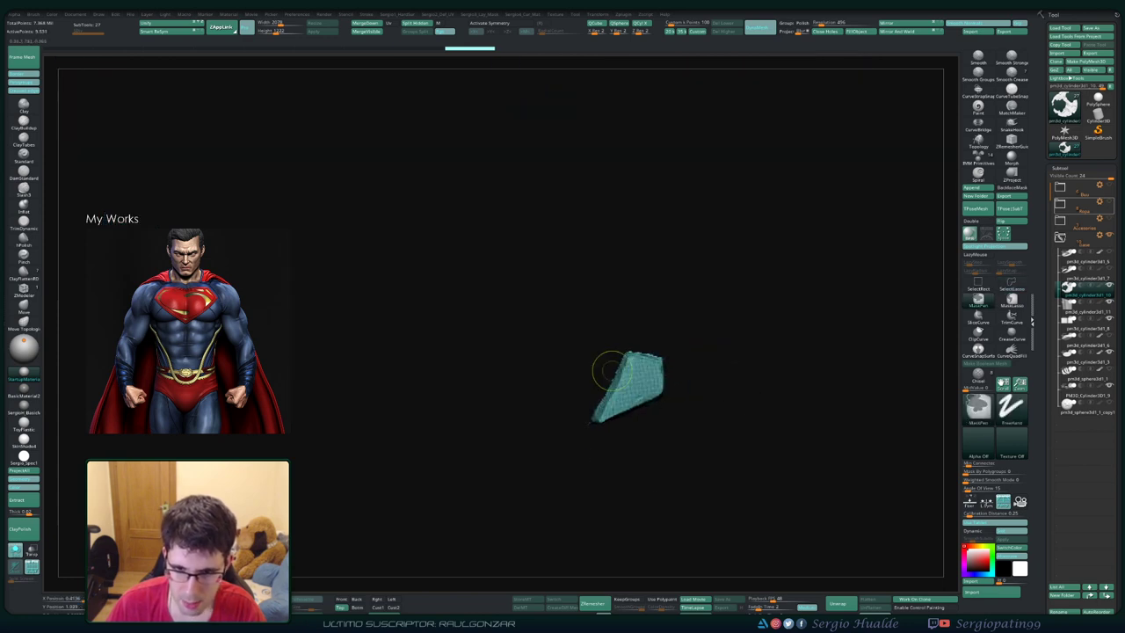
left_click(624, 422, "ctrl+shift")
Step: Hide more thin crack slivers and triangular rock tips while orbiting the ring
key("ctrl+shift")
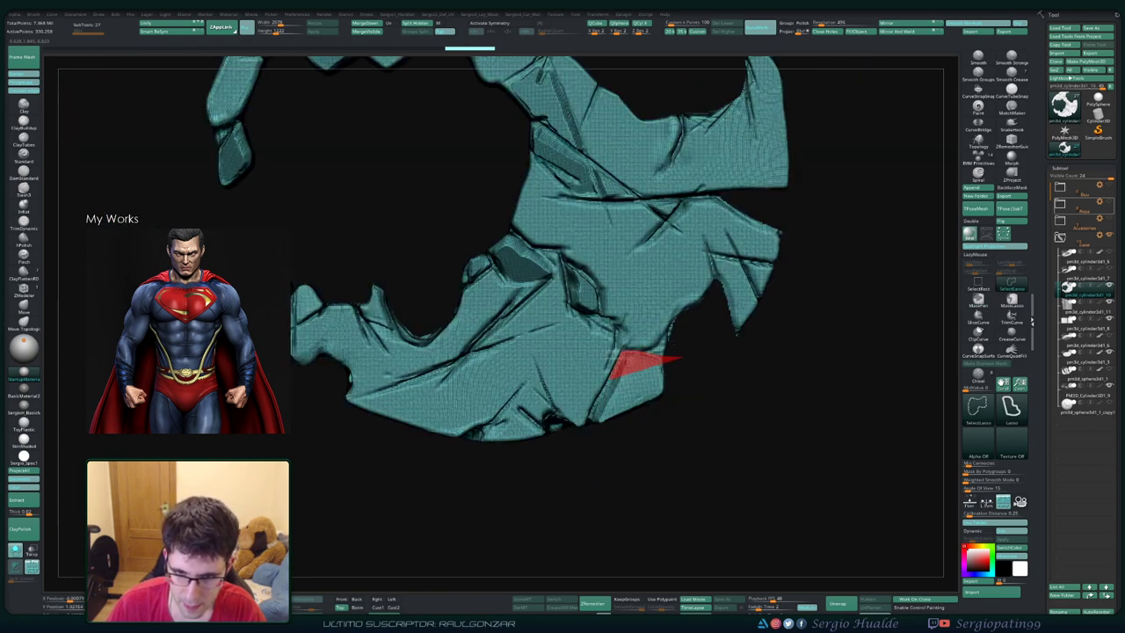
left_click_drag(679, 358, 607, 491, "ctrl+shift")
right_click_drag(606, 492, 629, 470)
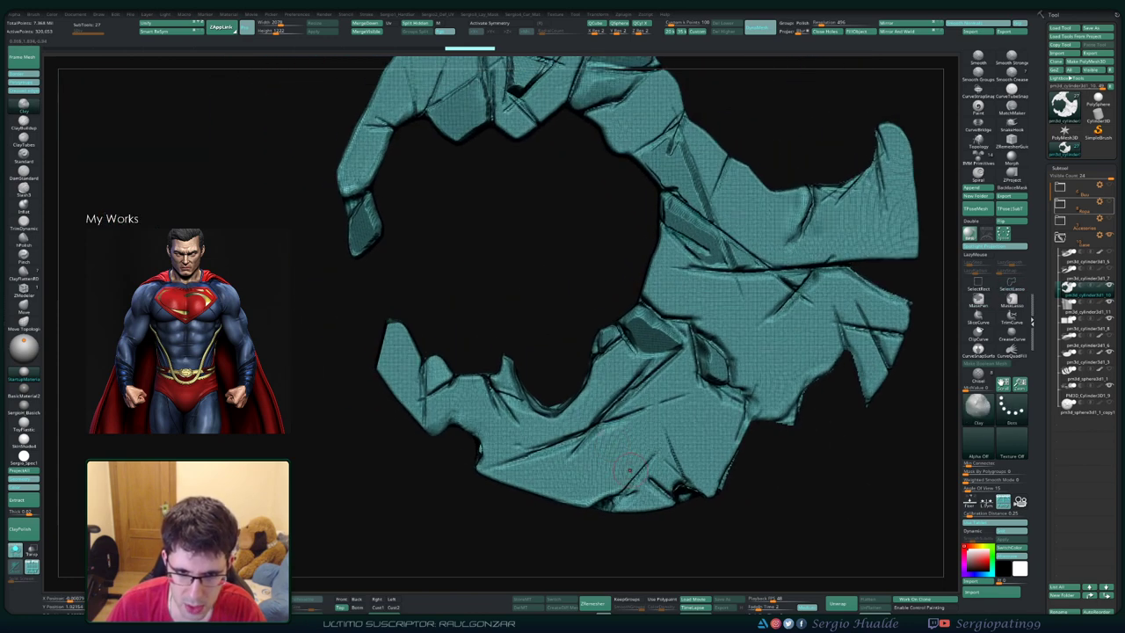
right_click_drag(538, 470, 444, 333)
key("ctrl+shift")
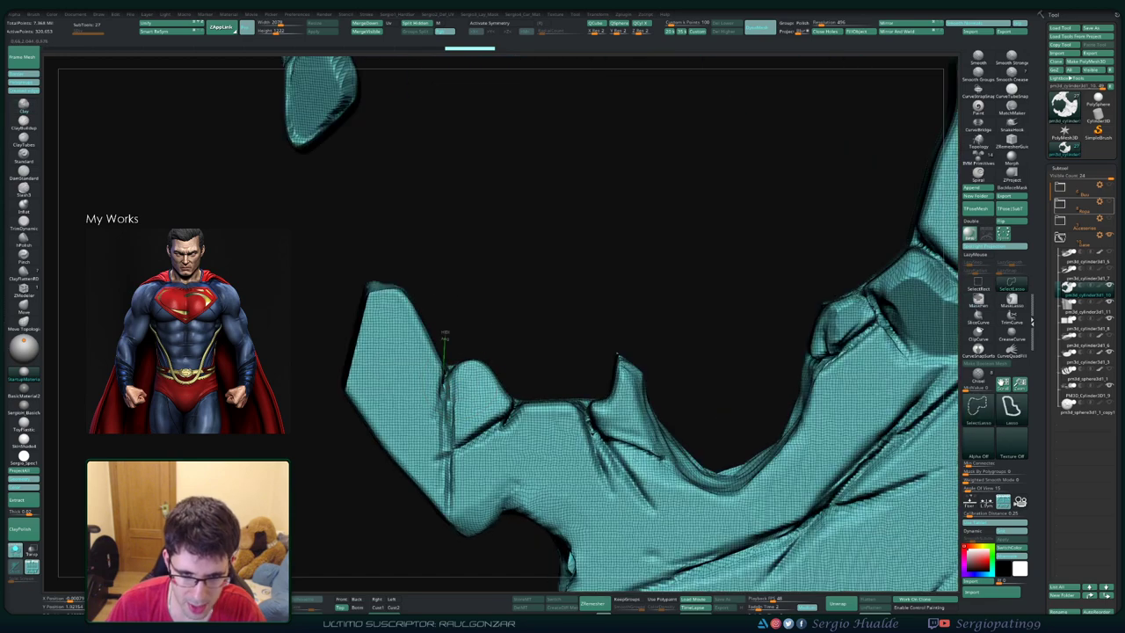
left_click_drag(445, 334, 492, 396, "ctrl+shift")
mouse_move(505, 343)
right_mouse_down()
mouse_move(519, 356)
mouse_move(439, 351)
right_mouse_up()
key("ctrl+shift")
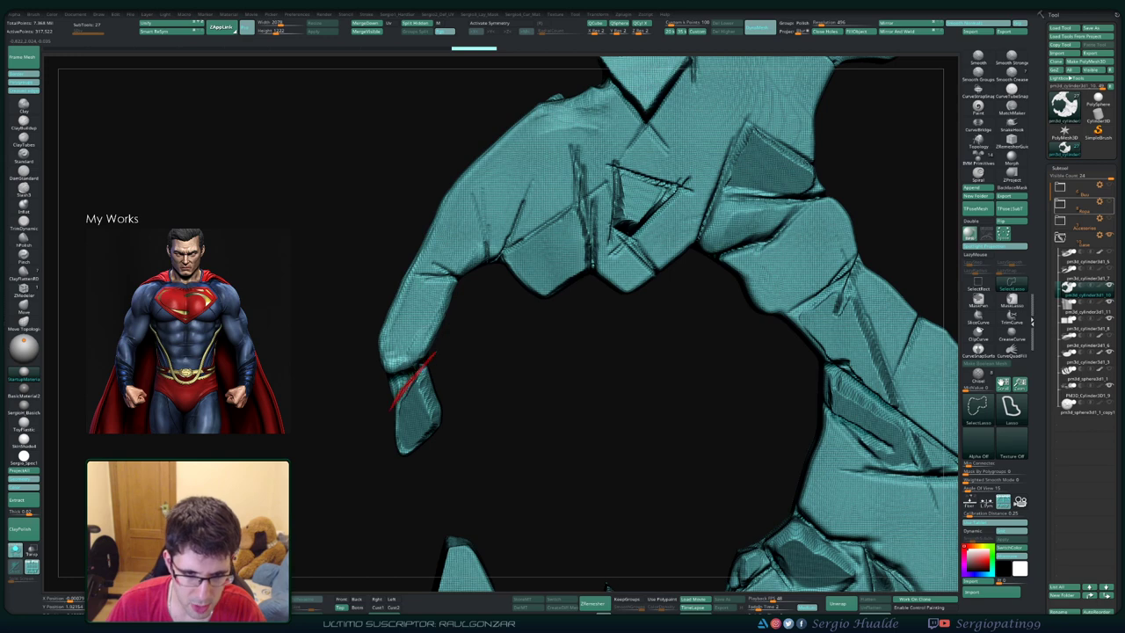
left_click_drag(391, 409, 544, 369, "ctrl+shift")
mouse_move(548, 371)
right_mouse_down()
mouse_move(527, 377)
mouse_move(478, 281)
right_mouse_up()
key("ctrl+shift")
left_click_drag(478, 277, 475, 281, "ctrl+shift")
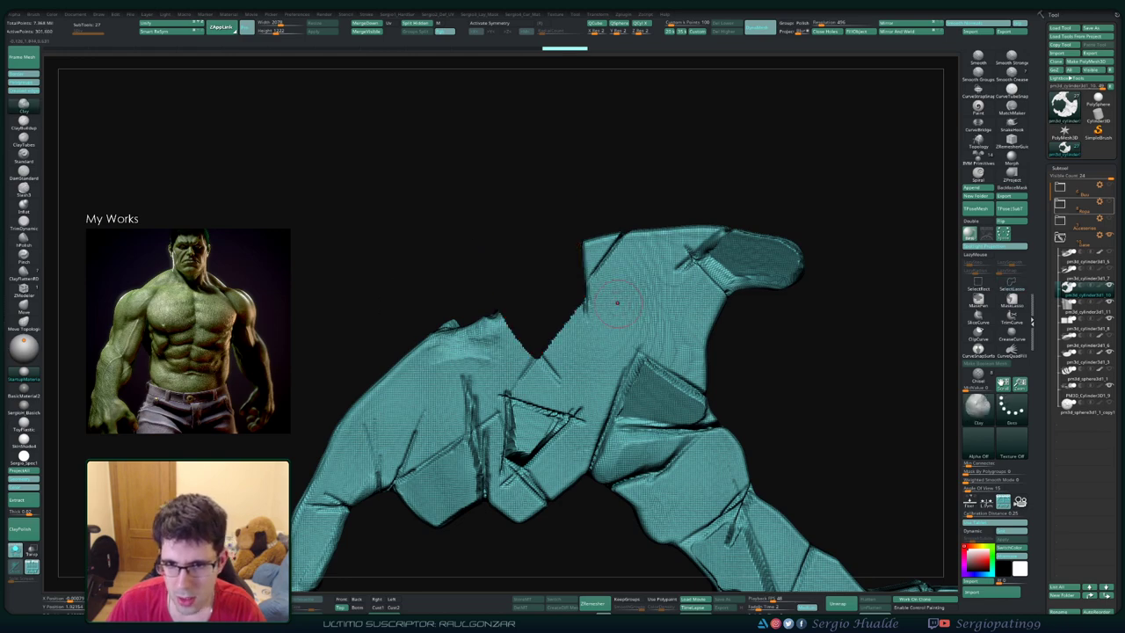
right_click_drag(445, 311, 565, 264)
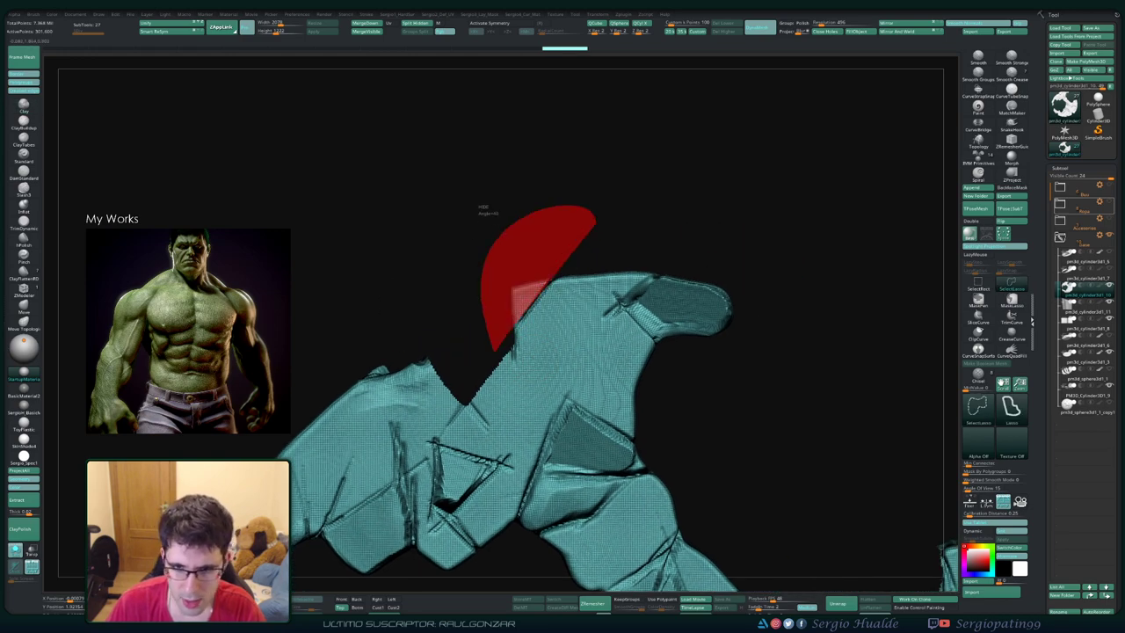
left_click_drag(501, 345, 481, 219, "ctrl+shift")
right_click_drag(633, 264, 665, 277)
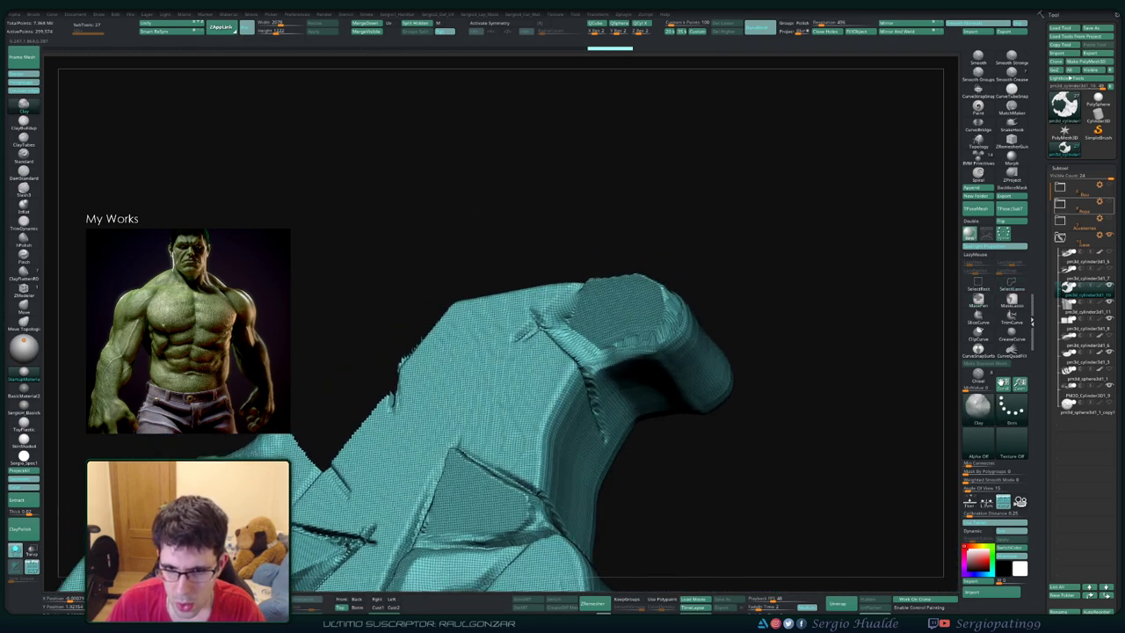
left_click_drag(613, 256, 580, 279, "ctrl+shift")
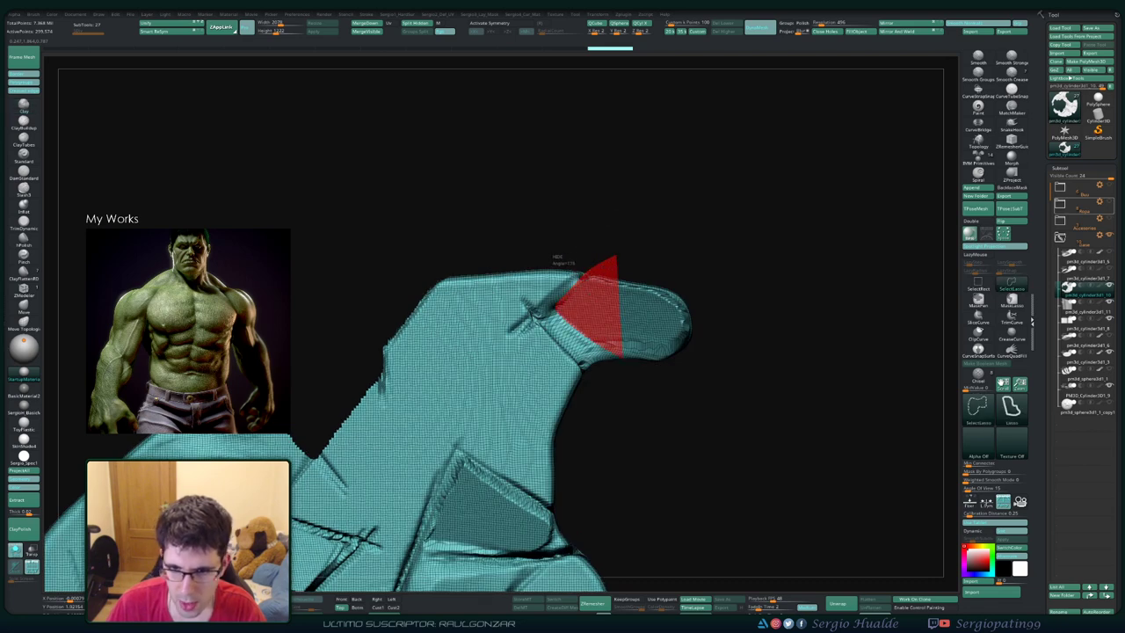
left_click_drag(622, 356, 655, 382, "ctrl+shift")
Step: Hide the remaining crease wedges and slivers, leaving gaps along the cracks
mouse_move(658, 389)
right_mouse_down()
mouse_move(703, 369)
mouse_move(624, 371)
right_mouse_up()
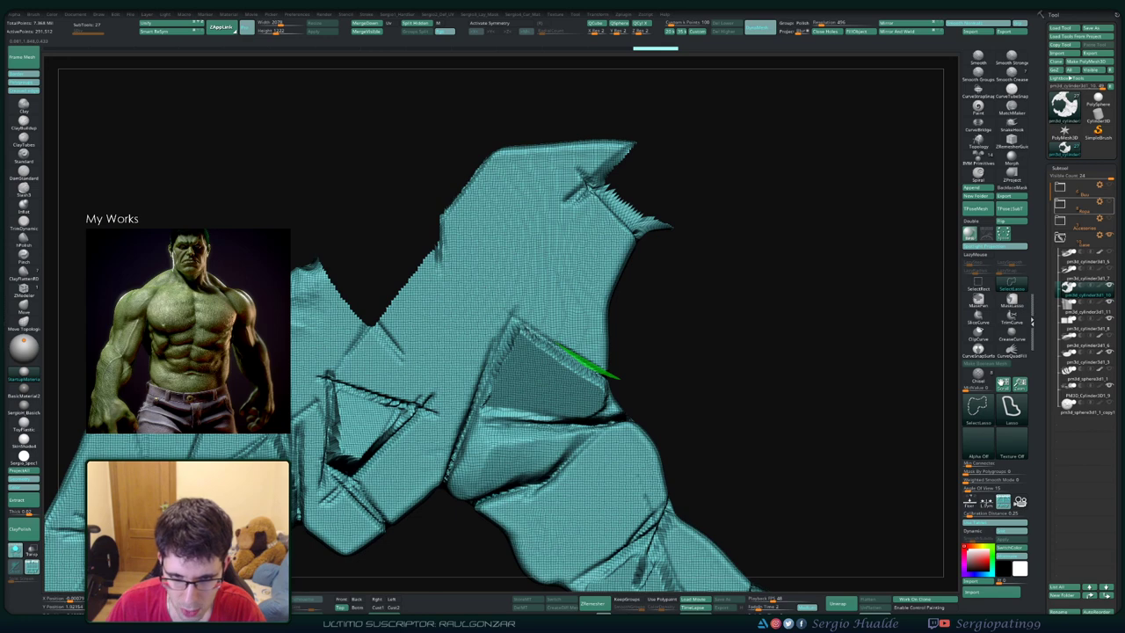
left_click_drag(618, 378, 486, 378, "ctrl+shift")
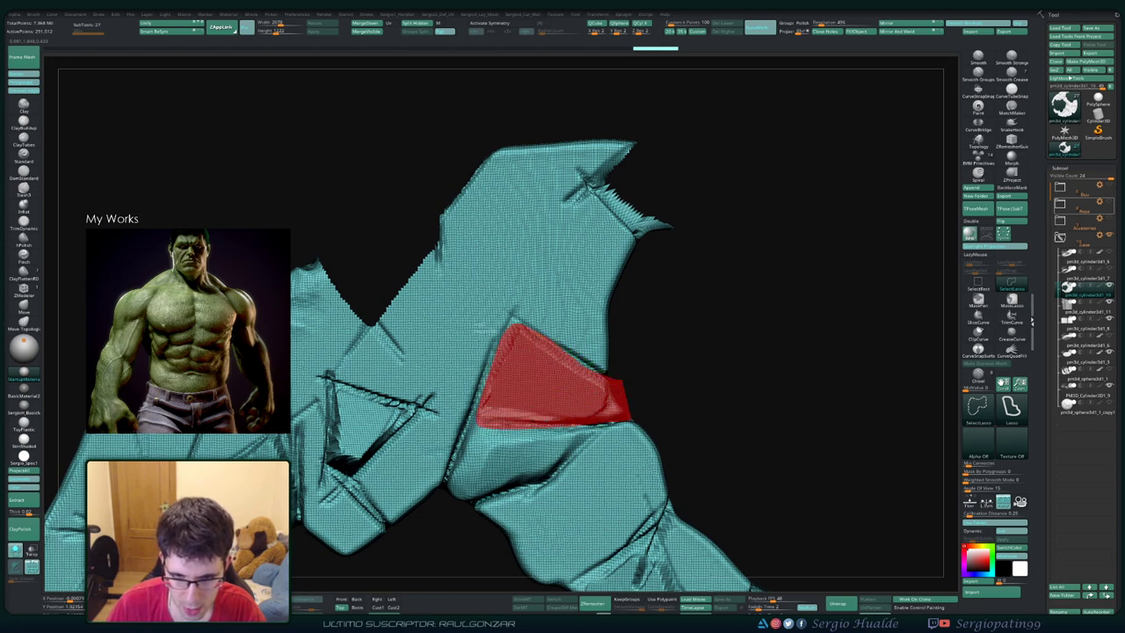
left_click_drag(626, 387, 653, 381, "ctrl+shift")
right_click_drag(653, 381, 643, 383)
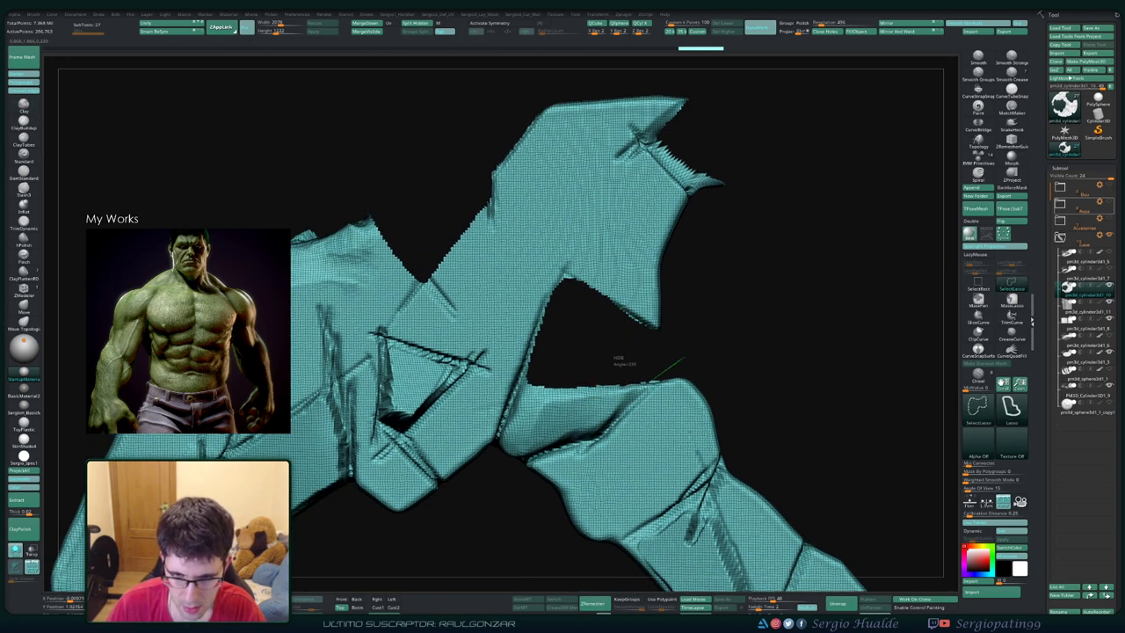
left_click_drag(681, 359, 527, 364, "ctrl+shift")
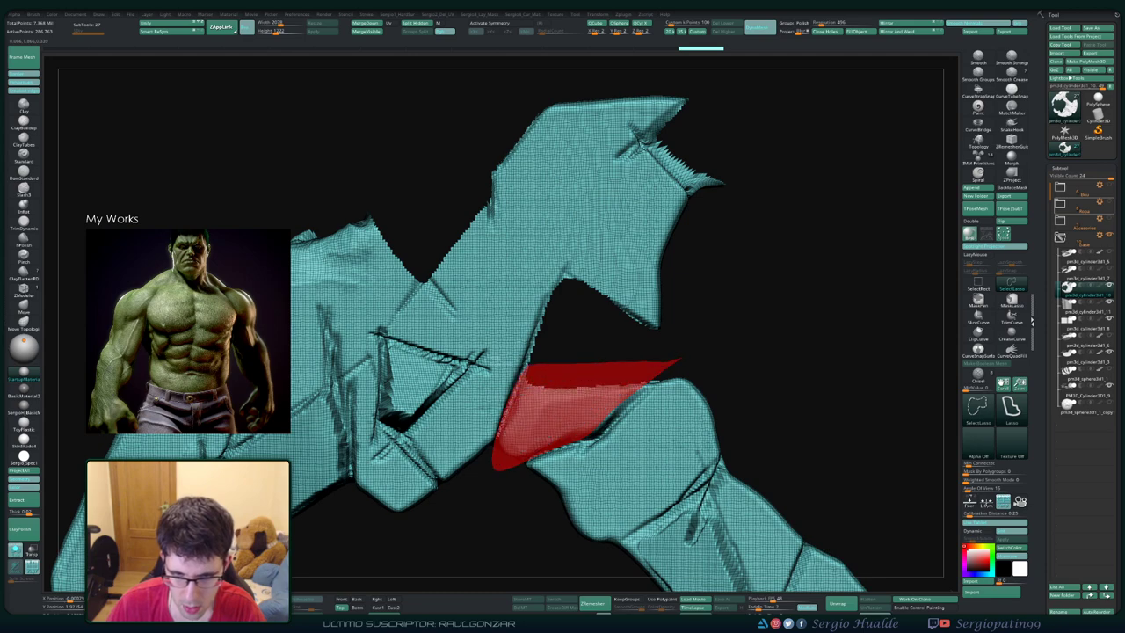
mouse_move(655, 386)
right_mouse_down()
mouse_move(554, 376)
mouse_move(462, 299)
right_mouse_up()
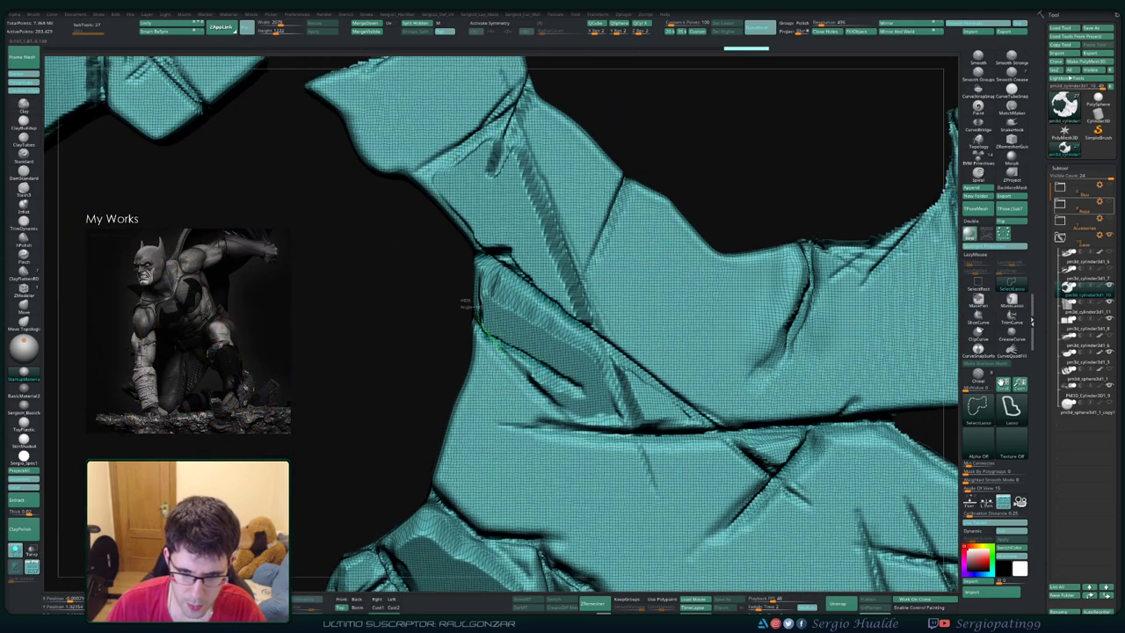
left_click_drag(464, 303, 464, 303, "ctrl+shift")
right_click_drag(464, 303, 474, 299)
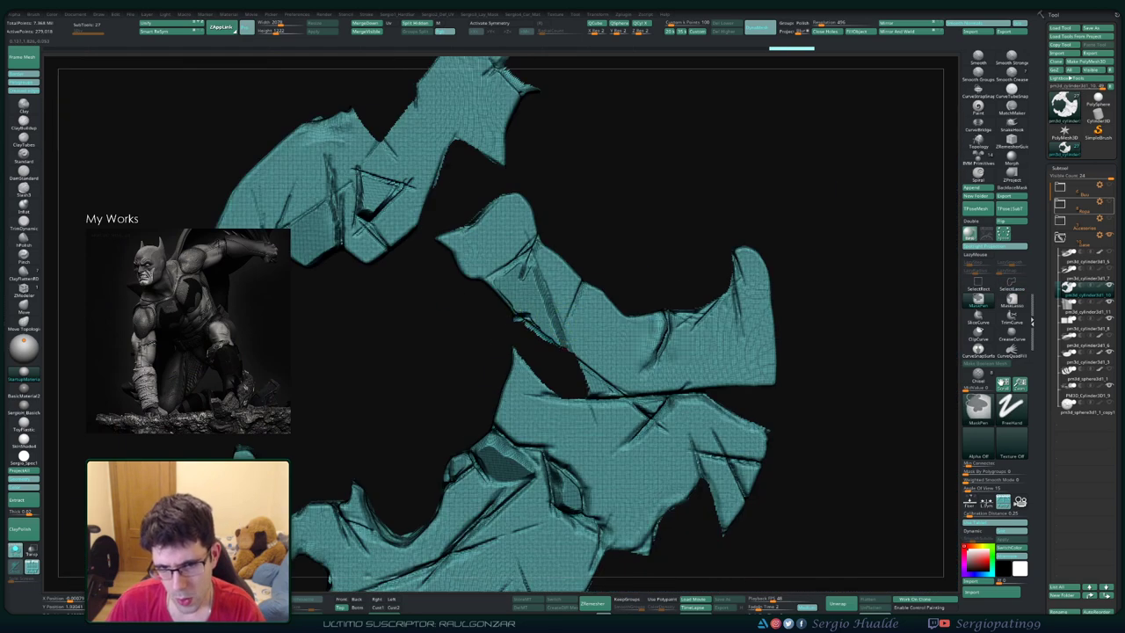
left_click_drag(482, 299, 482, 298, "ctrl+shift")
right_click_drag(482, 299, 532, 299, "alt")
right_click_drag(475, 352, 475, 350)
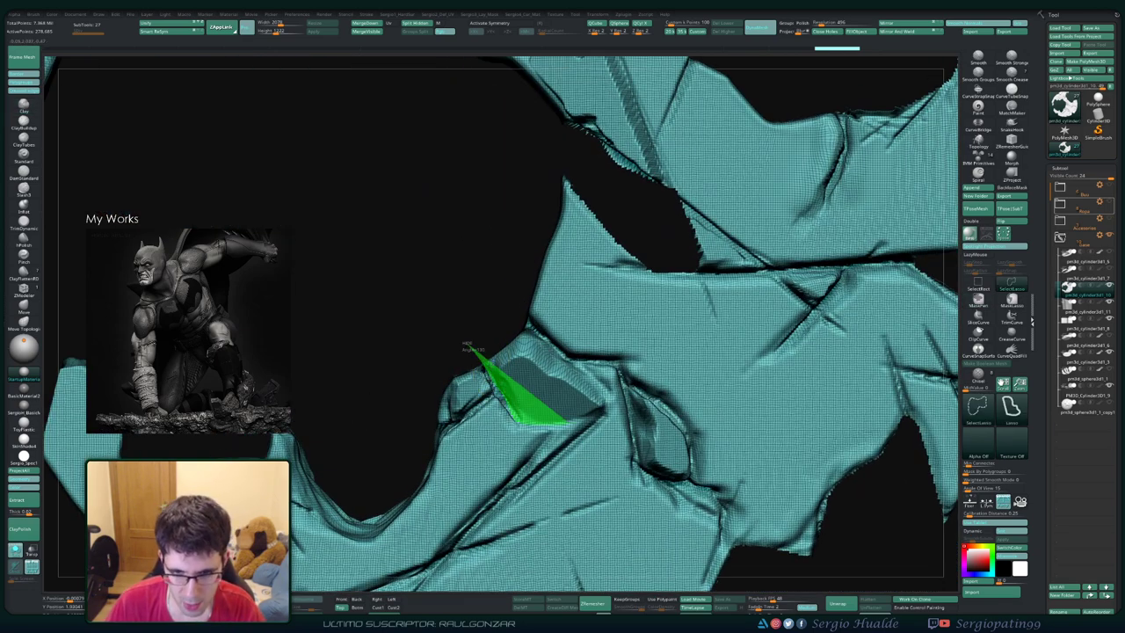
left_click_drag(518, 420, 604, 411, "ctrl+alt+shift")
left_click_drag(465, 337, 466, 338, "ctrl+alt+shift")
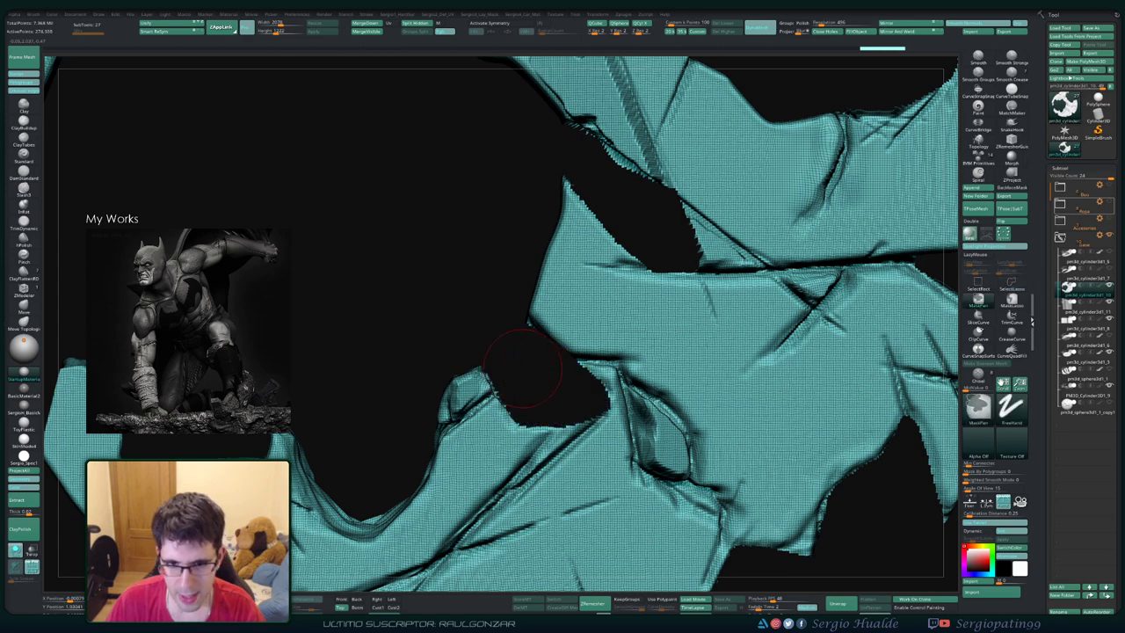
mouse_move(497, 319)
right_mouse_down()
mouse_move(474, 342)
mouse_move(440, 323)
right_mouse_up()
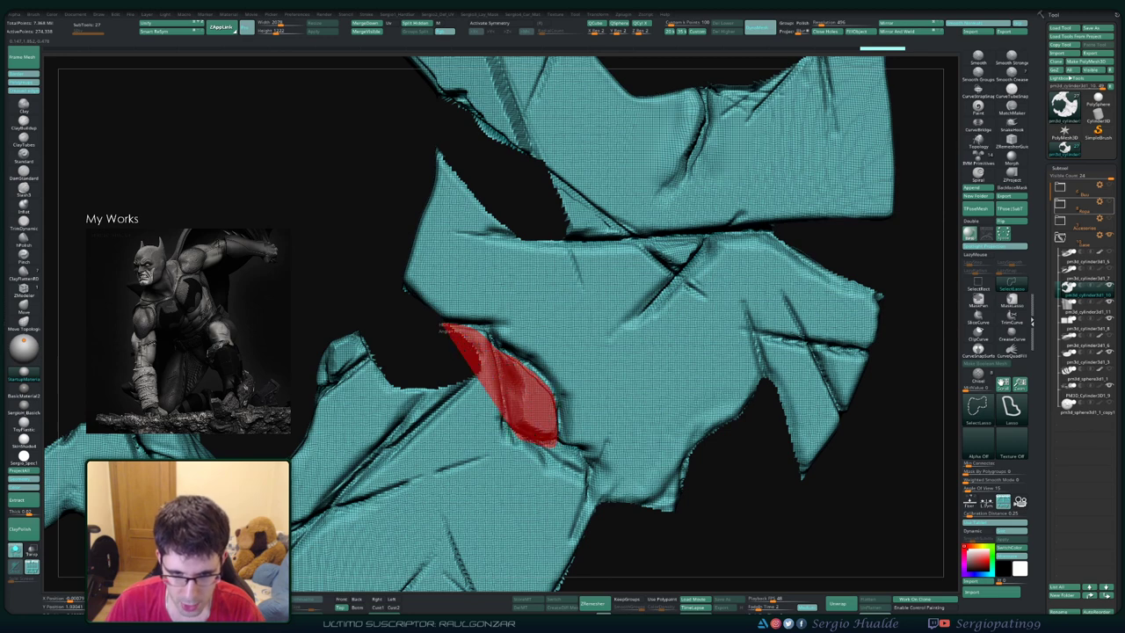
left_click_drag(440, 328, 440, 329, "ctrl+alt+shift")
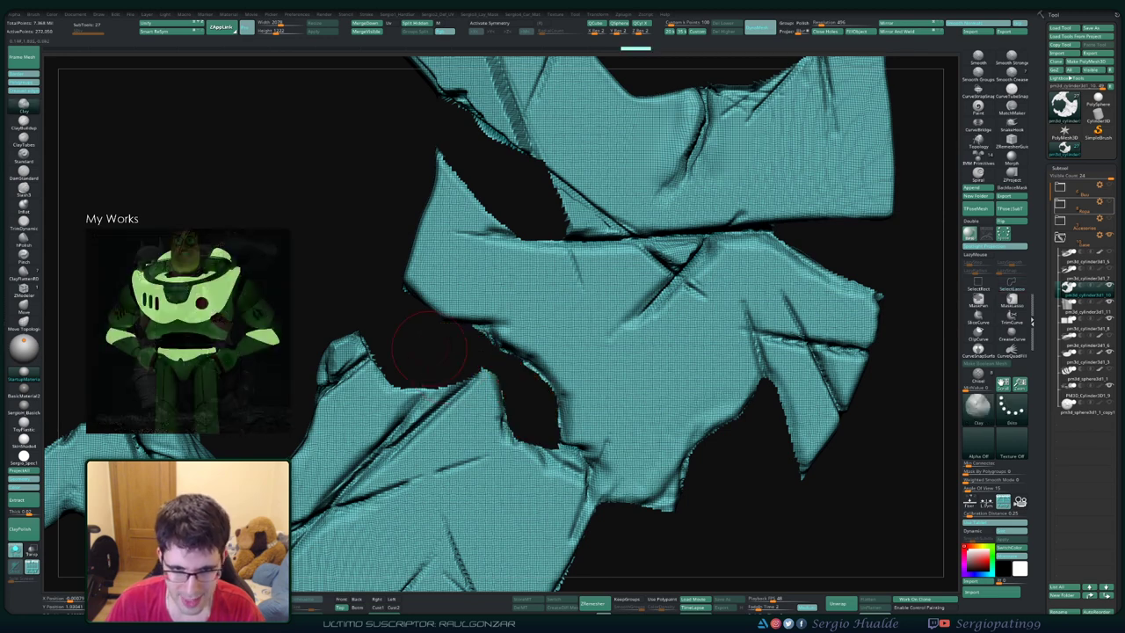
mouse_move(433, 369)
right_mouse_down()
mouse_move(641, 321)
mouse_move(665, 451)
mouse_move(722, 380)
right_mouse_up()
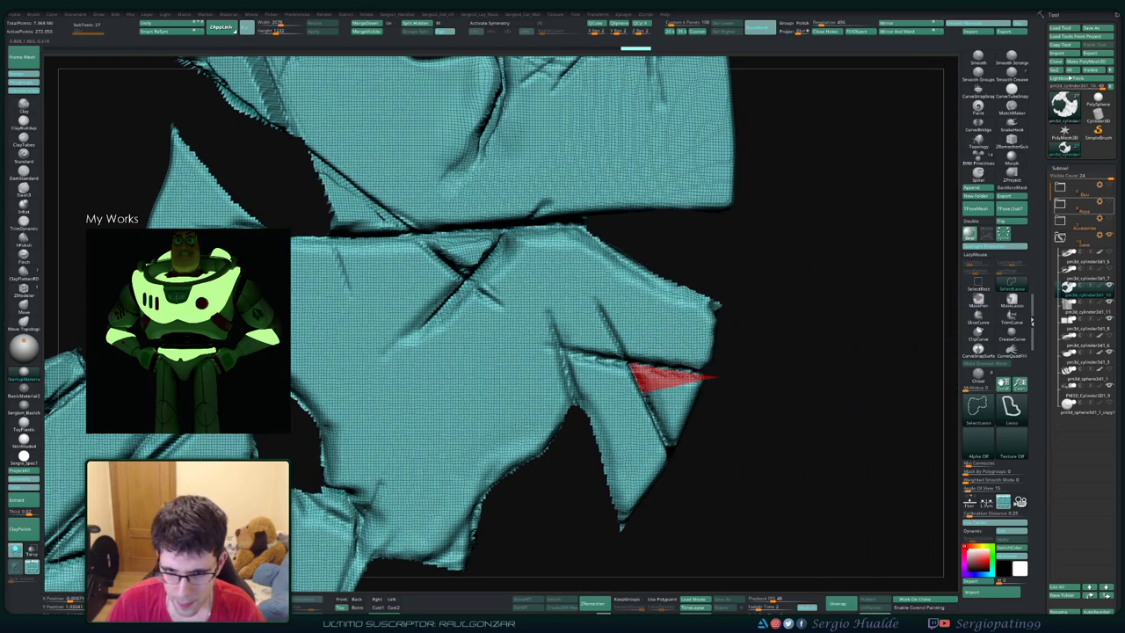
left_click_drag(667, 442, 668, 442, "ctrl+shift")
mouse_move(715, 427)
right_mouse_down()
mouse_move(755, 369)
mouse_move(720, 413)
mouse_move(597, 442)
mouse_move(600, 398)
mouse_move(623, 417)
mouse_move(591, 264)
right_mouse_up()
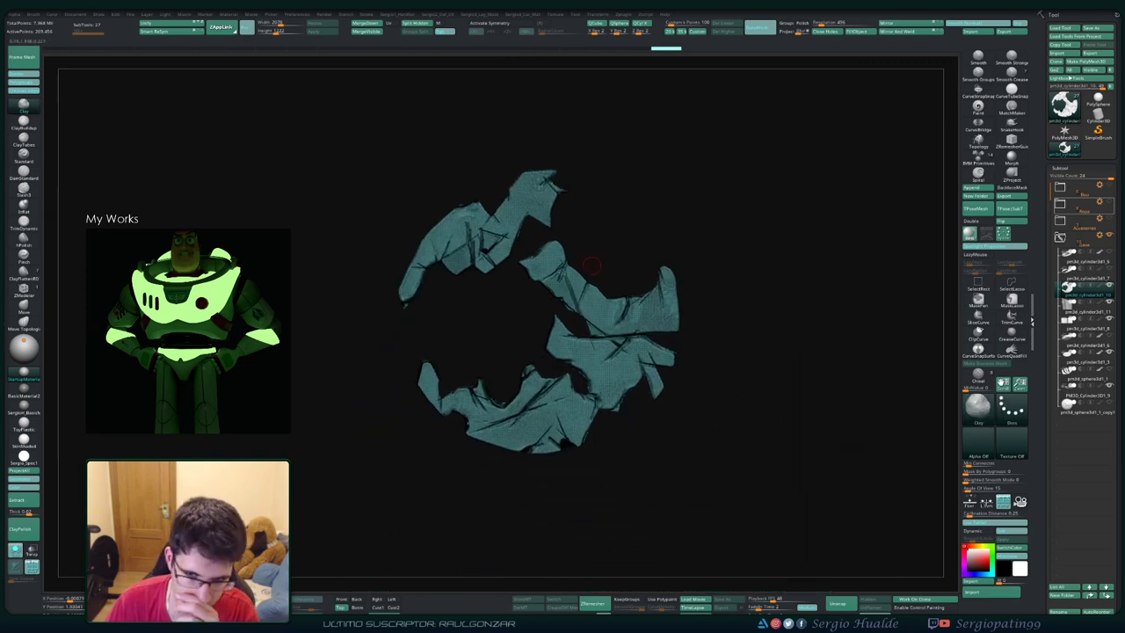
Step: Mask the loose fragments, unhide the whole mesh, and show the plate and grey stones again
left_click(663, 312, "ctrl+shift")
mouse_move(663, 312)
right_mouse_down("ctrl")
mouse_move(293, 299)
mouse_move(518, 287)
right_mouse_up("ctrl")
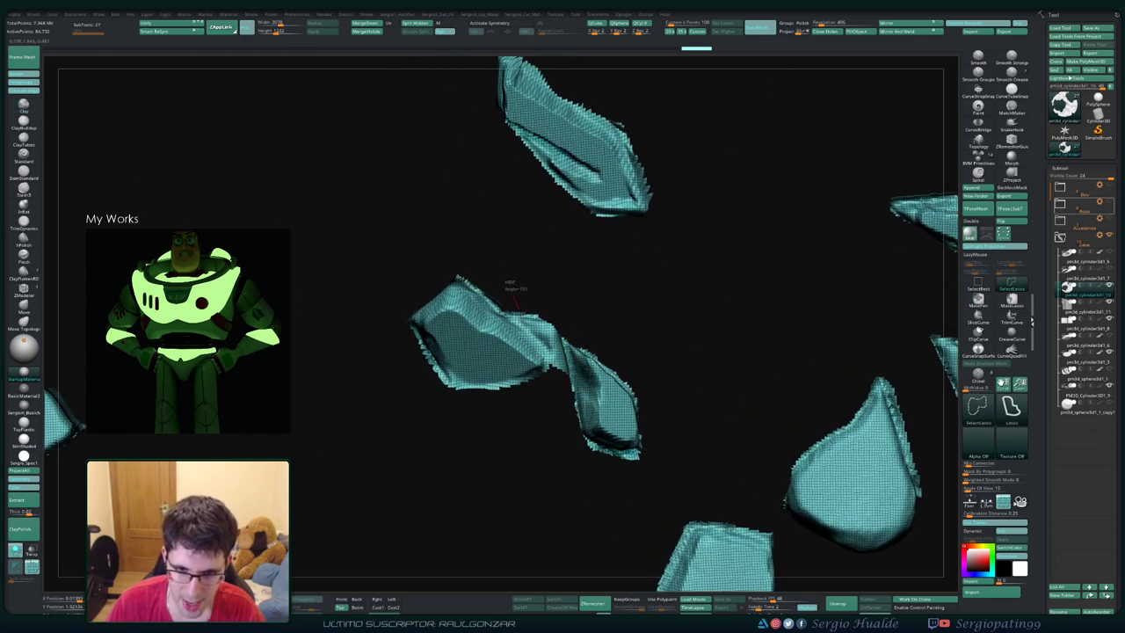
left_click_drag(510, 283, 507, 281, "ctrl+shift")
mouse_move(507, 281)
right_mouse_down()
mouse_move(486, 301)
mouse_move(571, 343)
mouse_move(540, 395)
mouse_move(621, 320)
right_mouse_up()
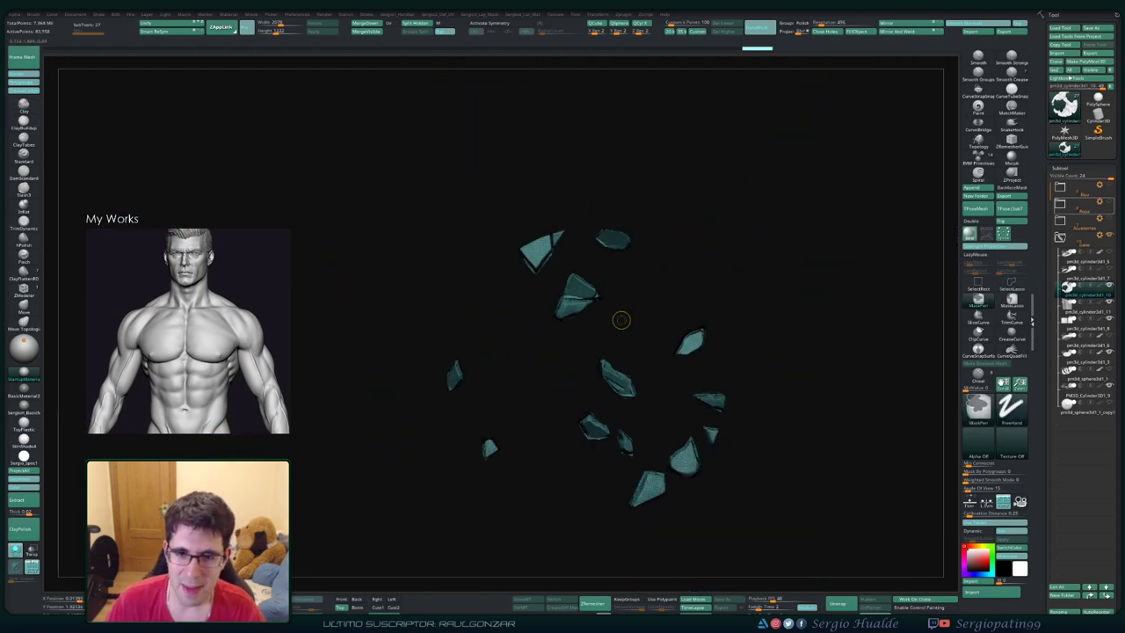
left_click(737, 319, "ctrl+shift")
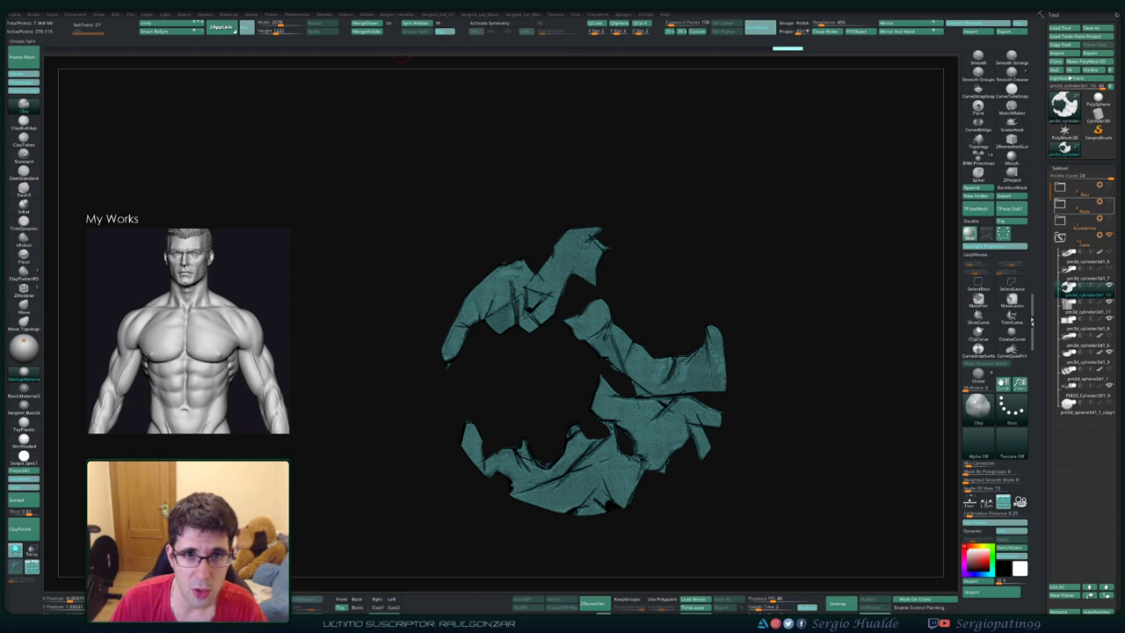
key("alt+s")
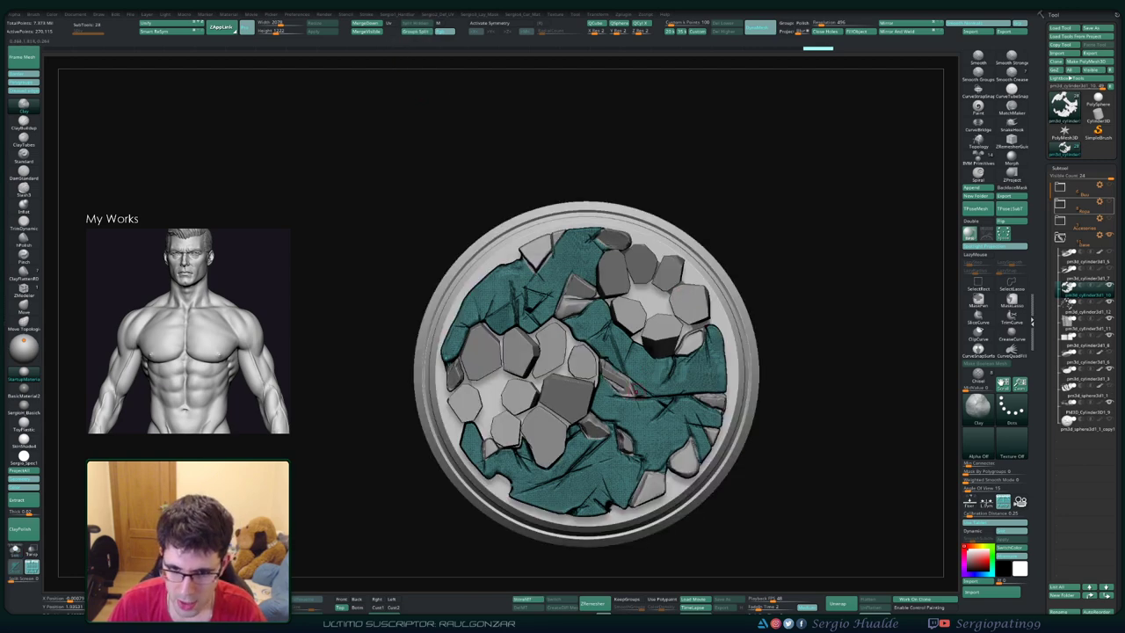
Step: Solo the teal rock surface, mask the gaps between pieces and invert the mask
left_click(620, 389, "ctrl+shift")
key("f")
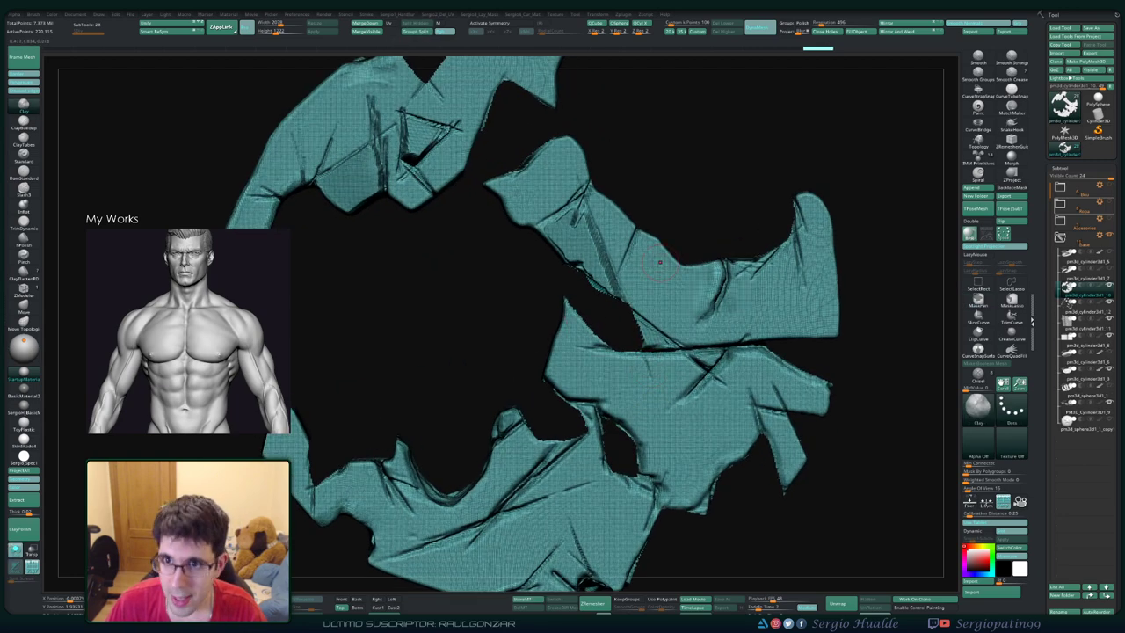
left_click(716, 256, "ctrl")
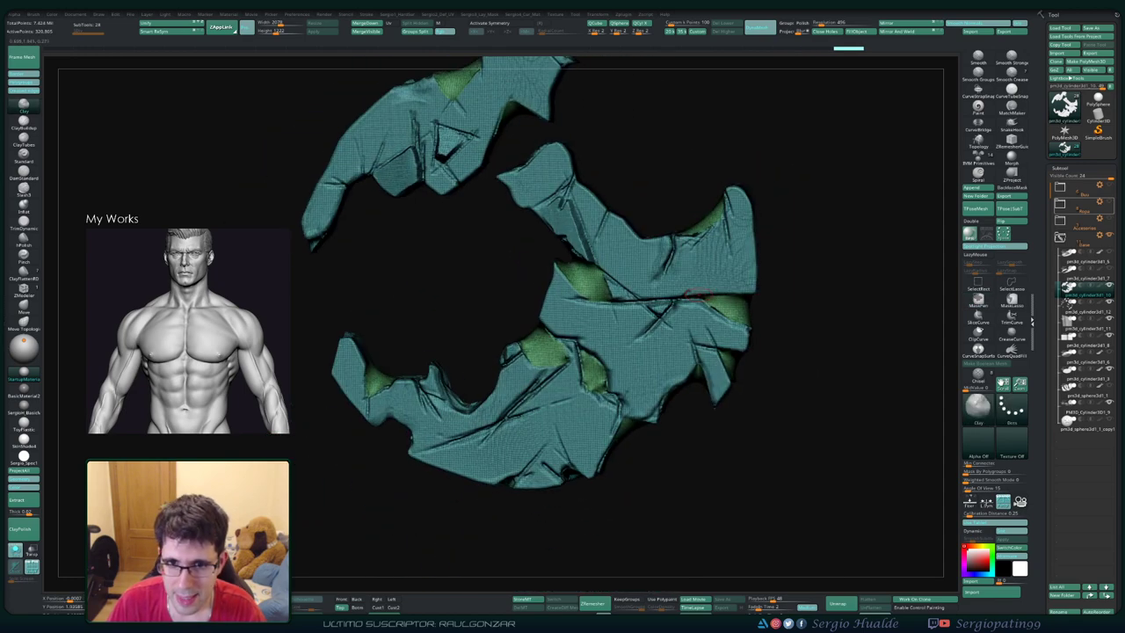
key("w")
key("q")
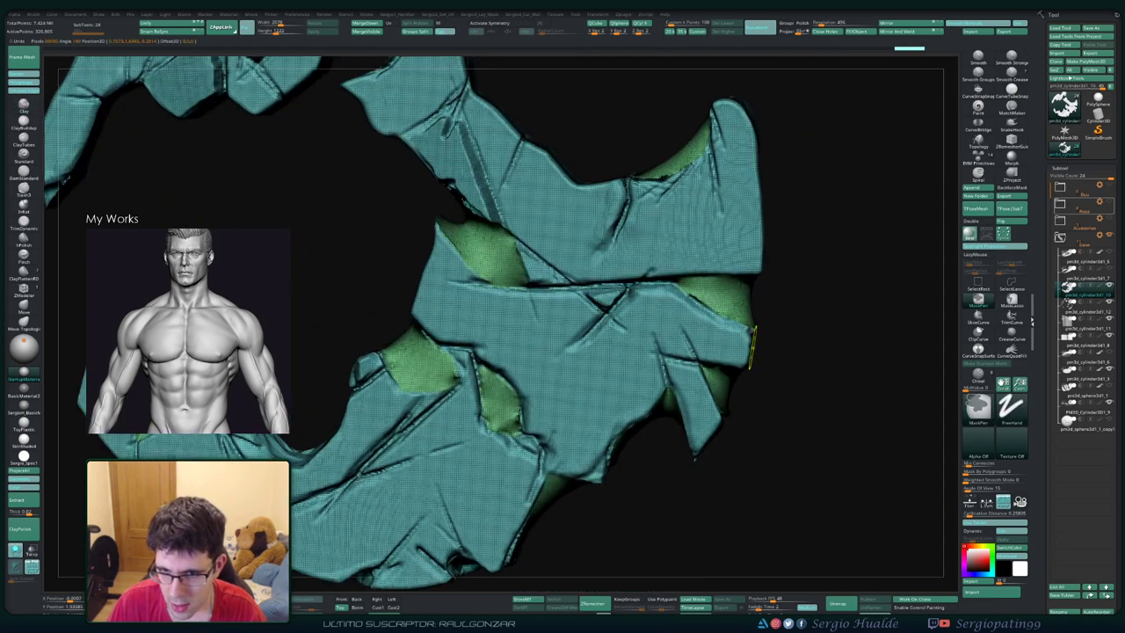
scroll(765, 342, "up", 3)
left_click(780, 290, "ctrl")
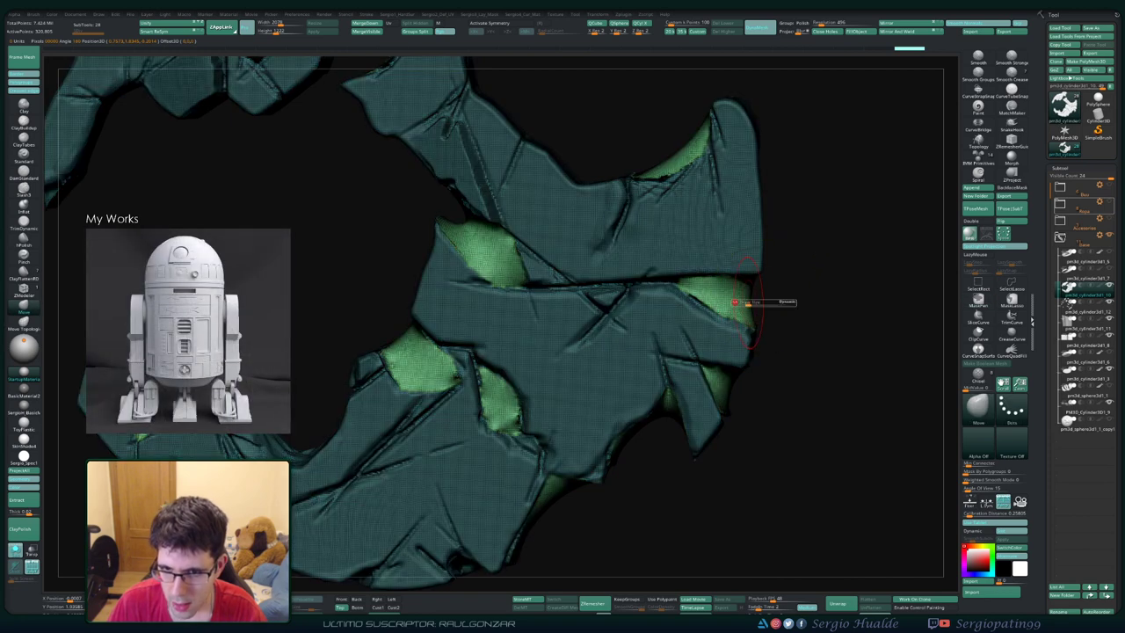
Step: Push the unmasked fragment edges around the gaps with the Move brush
mouse_move(743, 299)
left_mouse_down()
mouse_move(751, 295)
mouse_move(724, 300)
left_mouse_up()
left_click_drag(716, 378, 702, 391)
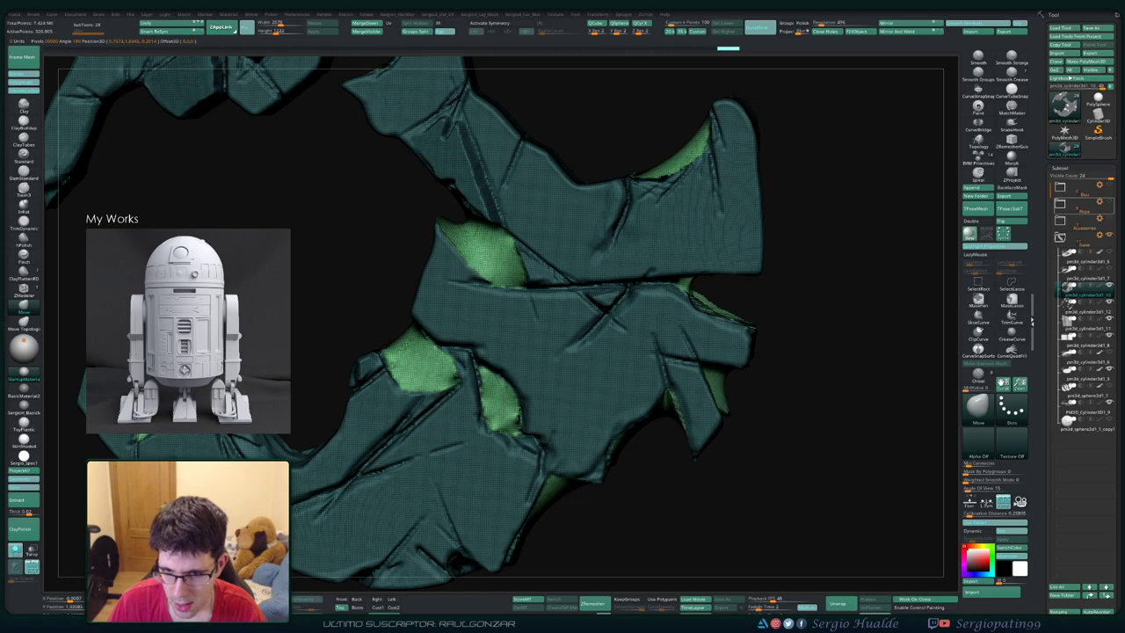
left_click_drag(835, 264, 808, 264)
left_click_drag(679, 389, 618, 409)
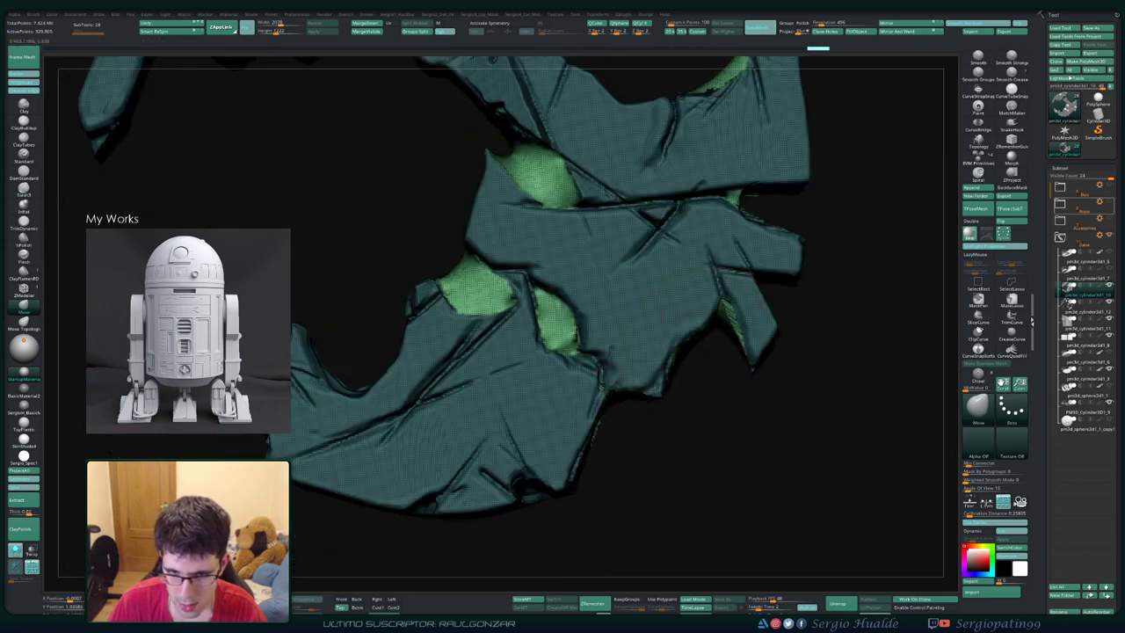
left_click_drag(458, 278, 484, 297)
mouse_move(632, 334)
left_mouse_down()
mouse_move(575, 327)
mouse_move(585, 294)
mouse_move(570, 279)
mouse_move(500, 299)
mouse_move(492, 316)
mouse_move(509, 334)
mouse_move(710, 208)
mouse_move(571, 408)
mouse_move(547, 402)
mouse_move(562, 351)
mouse_move(539, 281)
mouse_move(553, 298)
mouse_move(585, 296)
left_mouse_up()
key("ctrl")
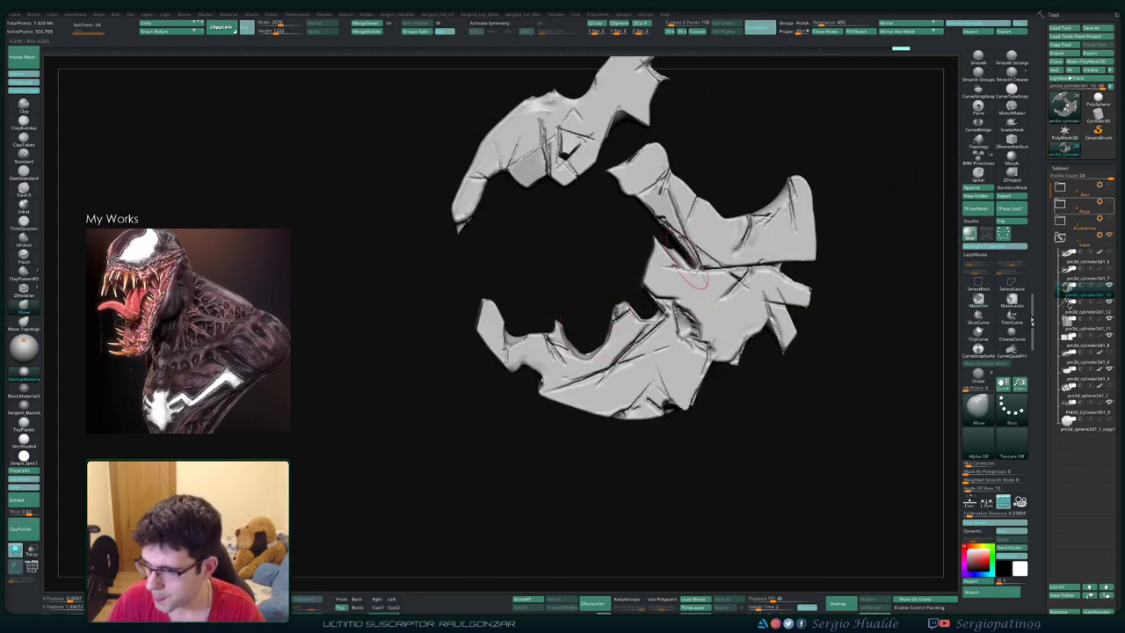
Step: Unsolo the base, select the PM3D_Cylinder3D1_9 stones subtool and solo it with polygroups visible
key("ctrl+shift+s")
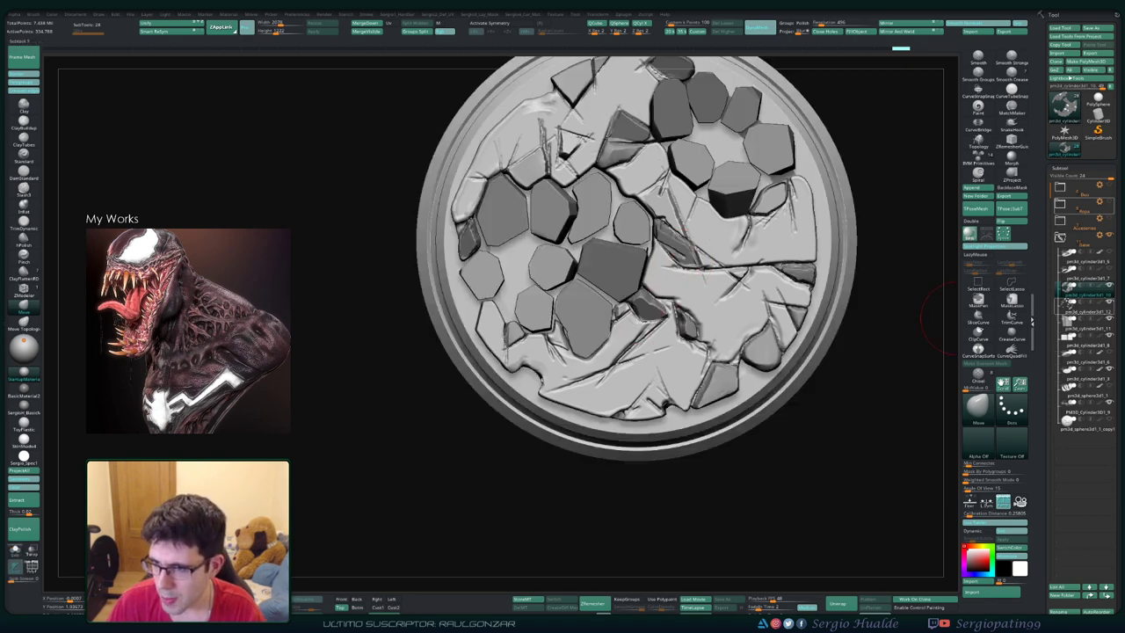
right_click_drag(620, 285, 650, 277, "alt")
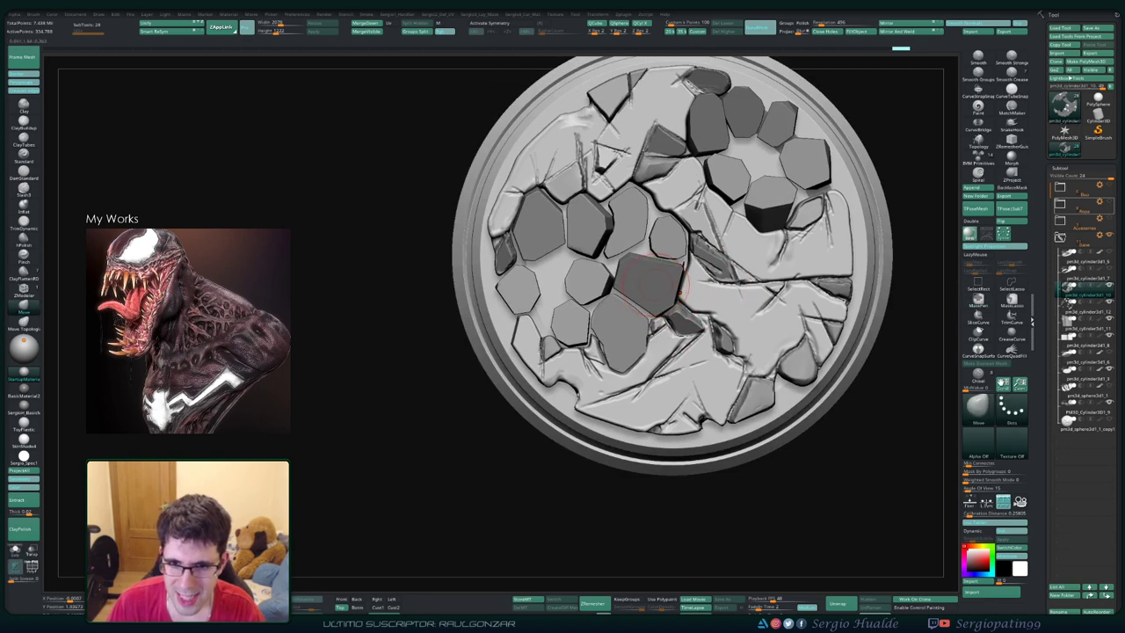
left_click(659, 287, "alt")
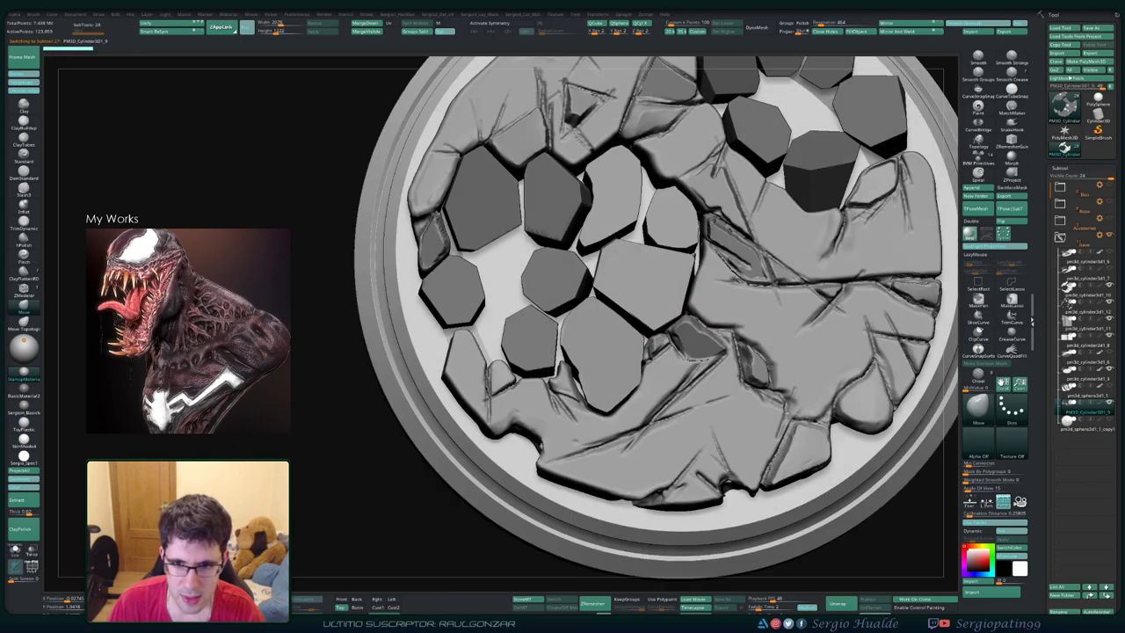
left_click(647, 284, "alt")
key("shift+ctrl+s")
mouse_move(647, 291)
right_mouse_down()
mouse_move(664, 290)
mouse_move(670, 345)
mouse_move(729, 362)
right_mouse_up()
key("shift+ctrl+s")
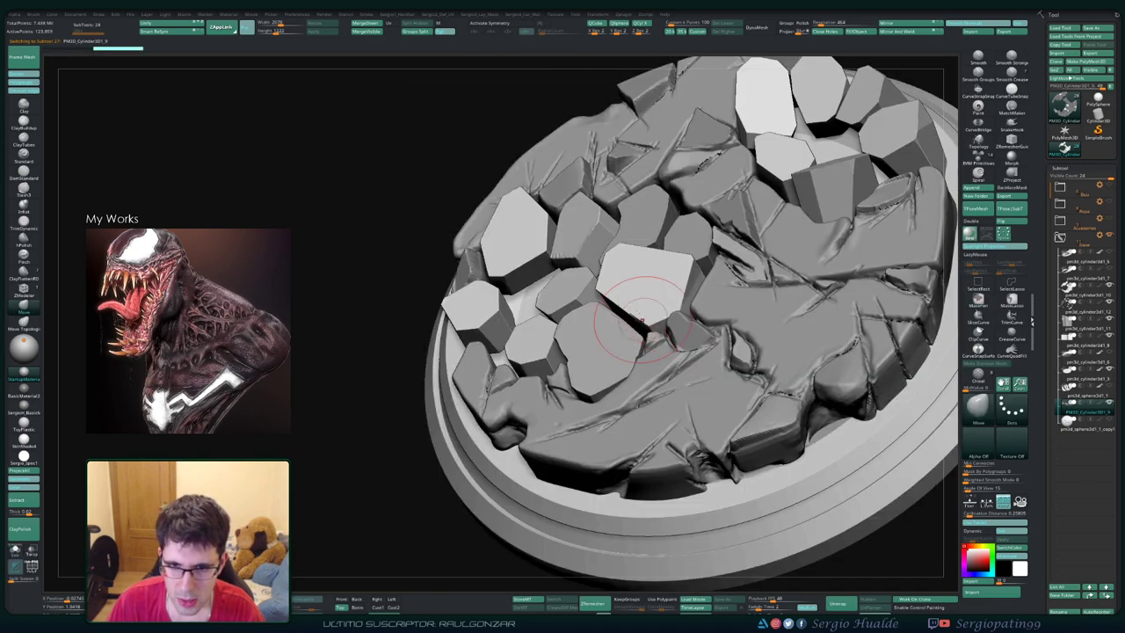
mouse_move(650, 301)
right_mouse_down()
mouse_move(668, 303)
mouse_move(639, 317)
right_mouse_up()
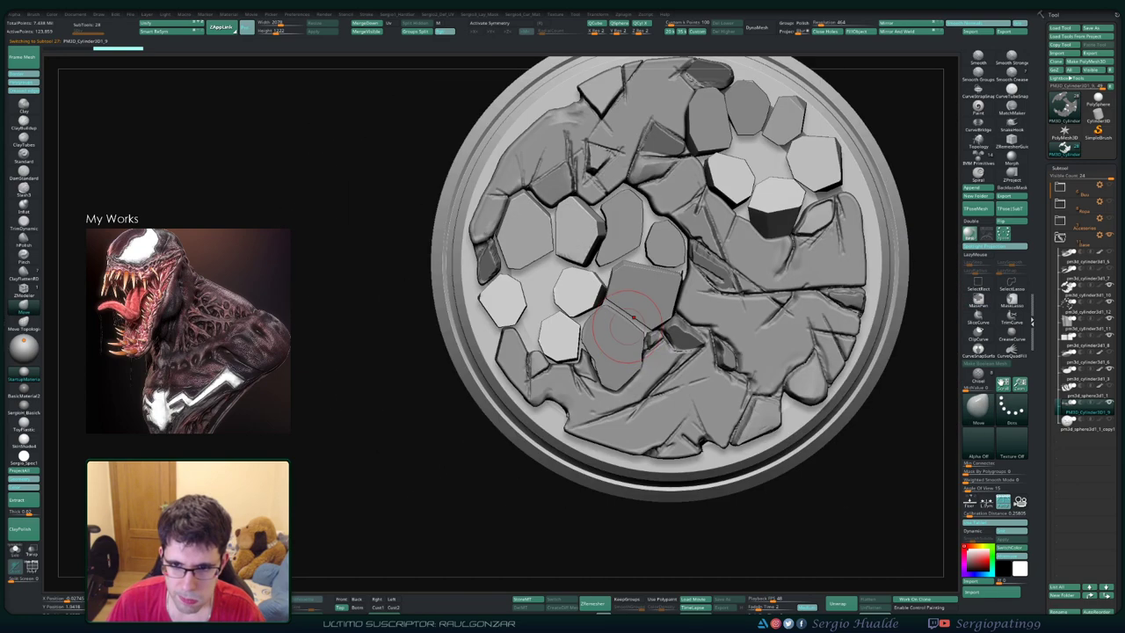
key("shift+ctrl+s")
Step: Show polygroups and regroup the stones so each piece gets its own polygroup
key("shift+f")
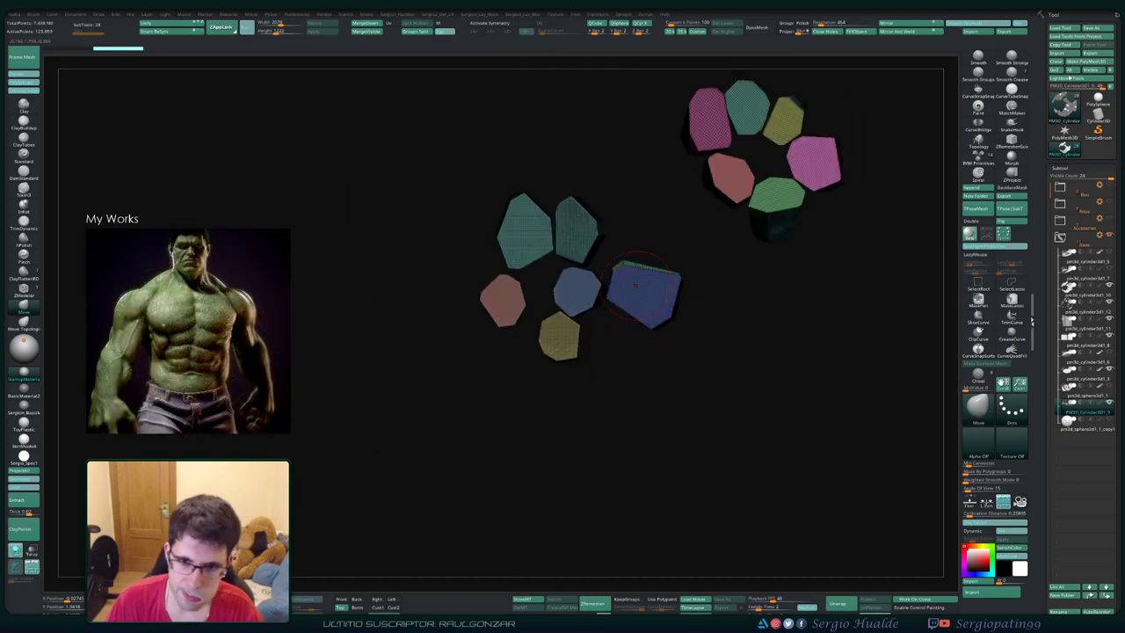
right_click_drag(641, 308, 648, 314, "ctrl")
key("ctrl+w")
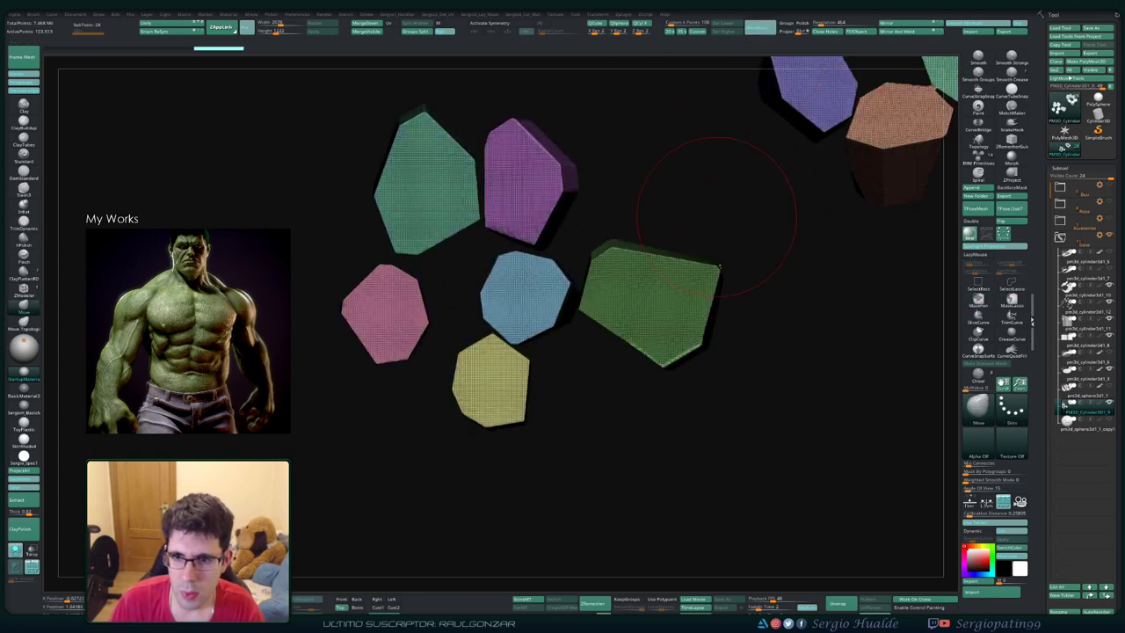
right_click_drag(716, 215, 764, 247)
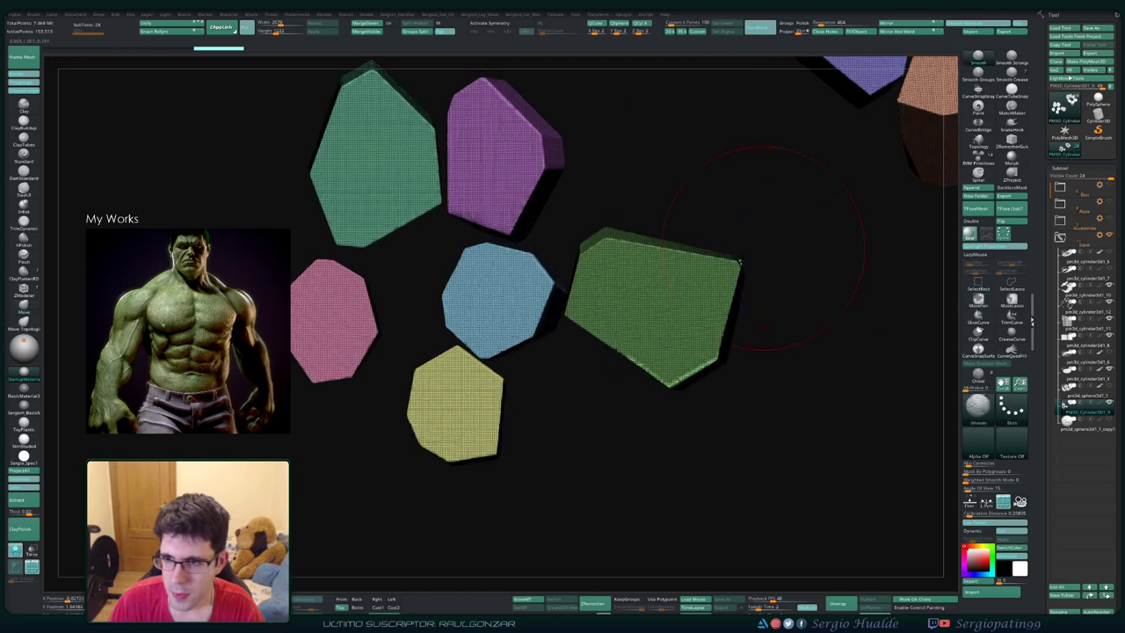
Step: Switch to SelectLasso, then TrimCurve, and start a trim line across the green stone
key("ctrl+shift")
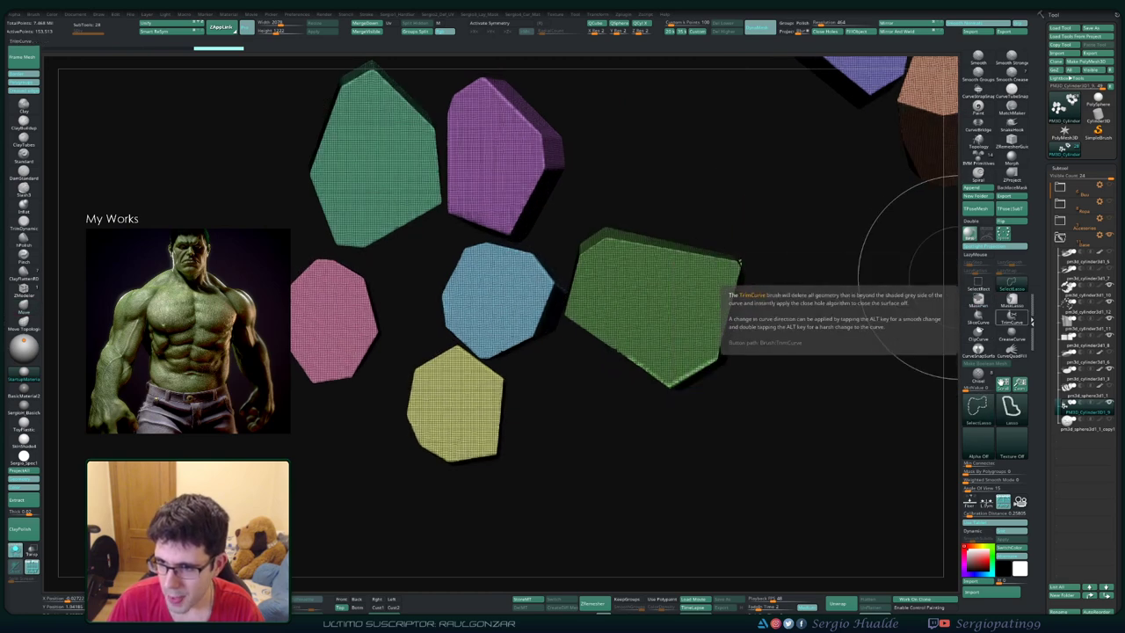
left_click(1011, 314)
mouse_move(722, 227)
left_mouse_down("ctrl+shift")
mouse_move(777, 319)
mouse_move(752, 339)
left_mouse_up("ctrl+shift")
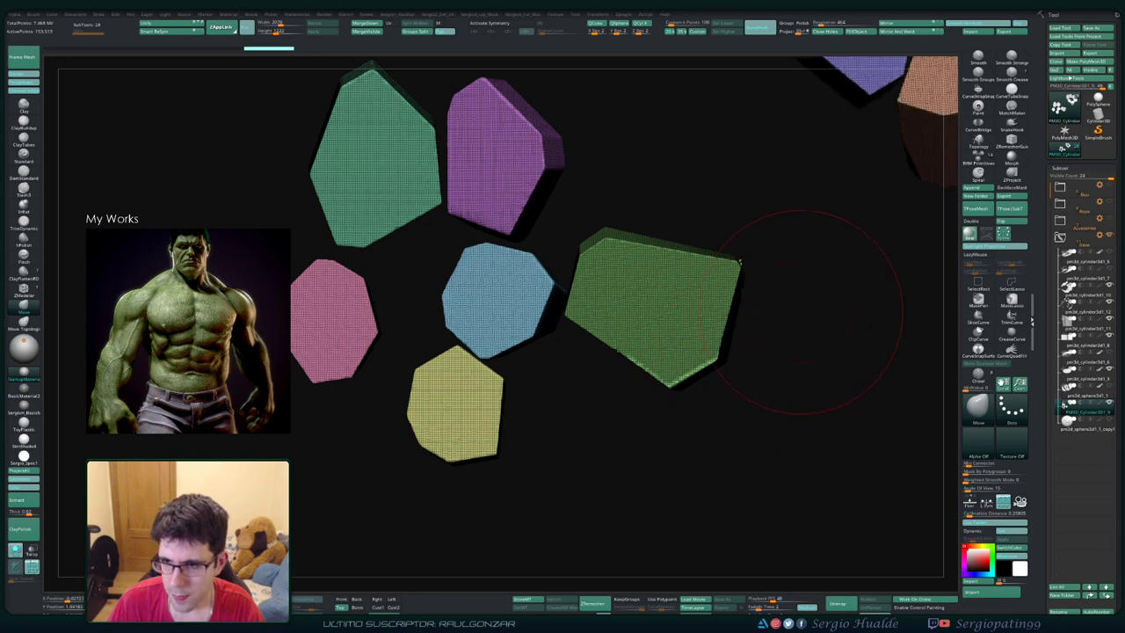
left_click_drag(879, 322, 753, 296, "alt")
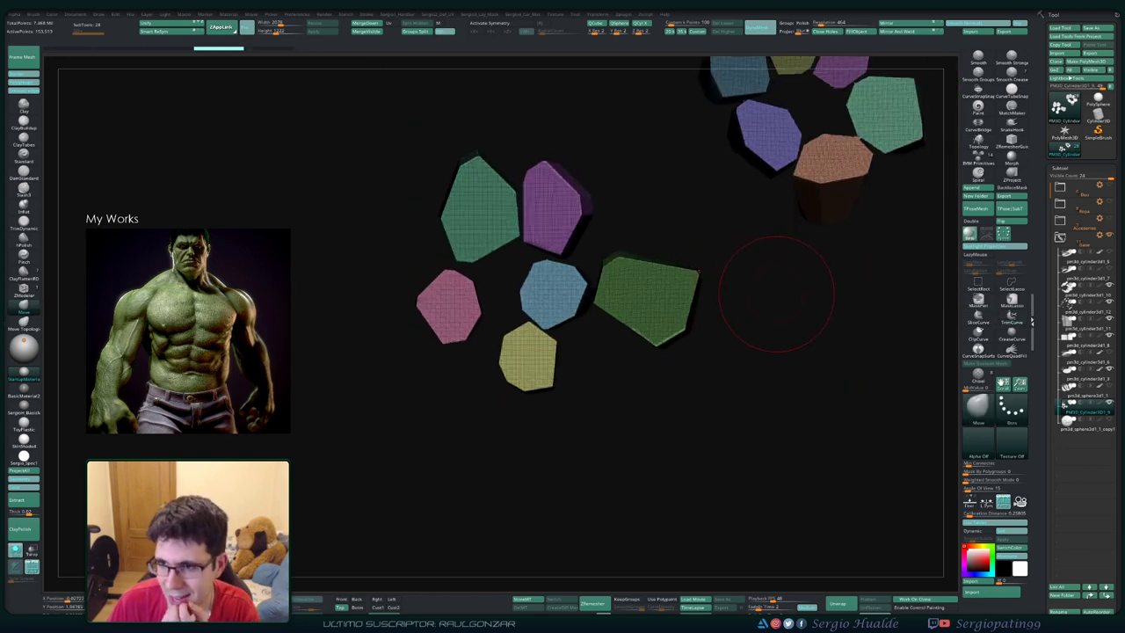
Step: Confirm Groups Split into separate parts, then trim the green stone with TrimCurve
left_click(416, 30)
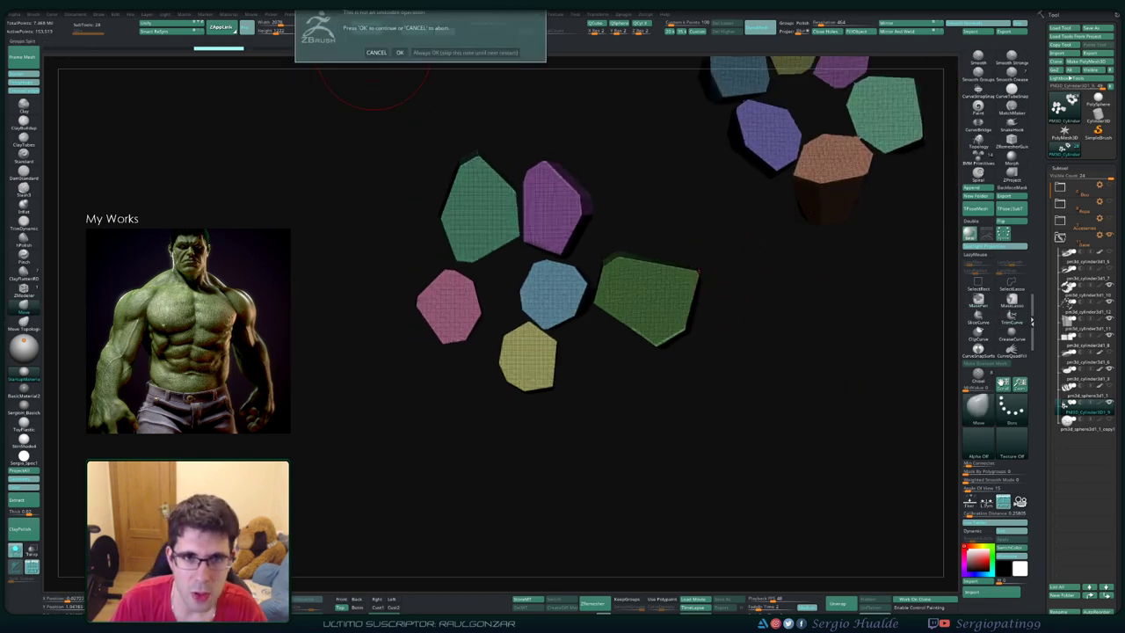
left_click(399, 52)
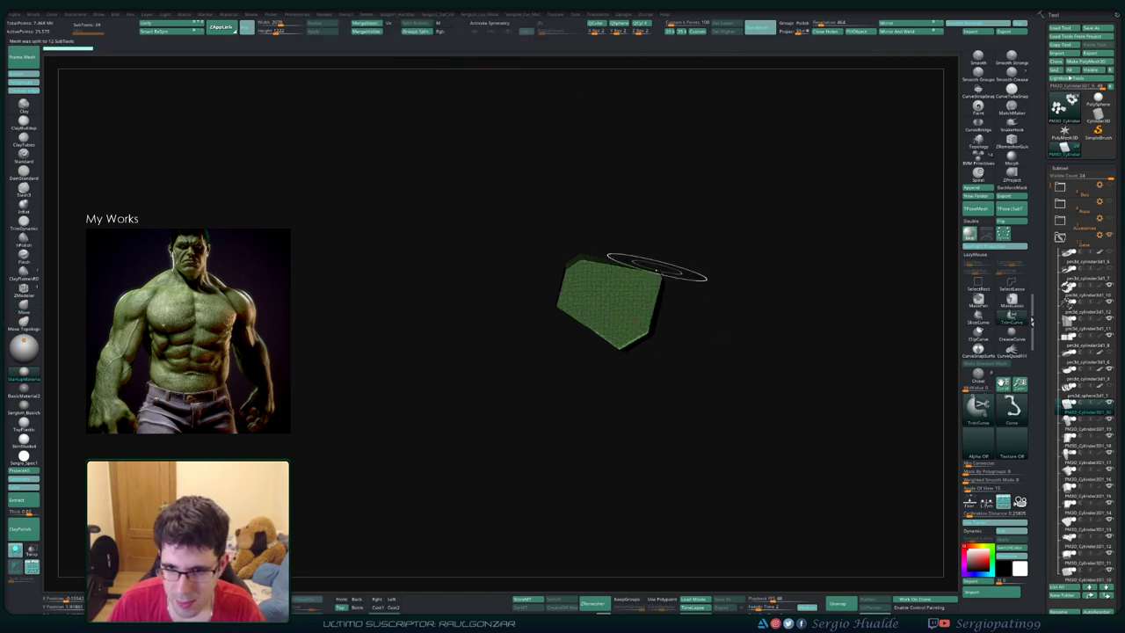
mouse_move(655, 253)
left_mouse_down("ctrl+shift")
mouse_move(687, 326)
mouse_move(670, 351)
mouse_move(665, 263)
mouse_move(694, 369)
mouse_move(721, 290)
mouse_move(677, 251)
left_mouse_up("ctrl+shift")
left_click_drag(595, 200, 604, 234, "ctrl+shift")
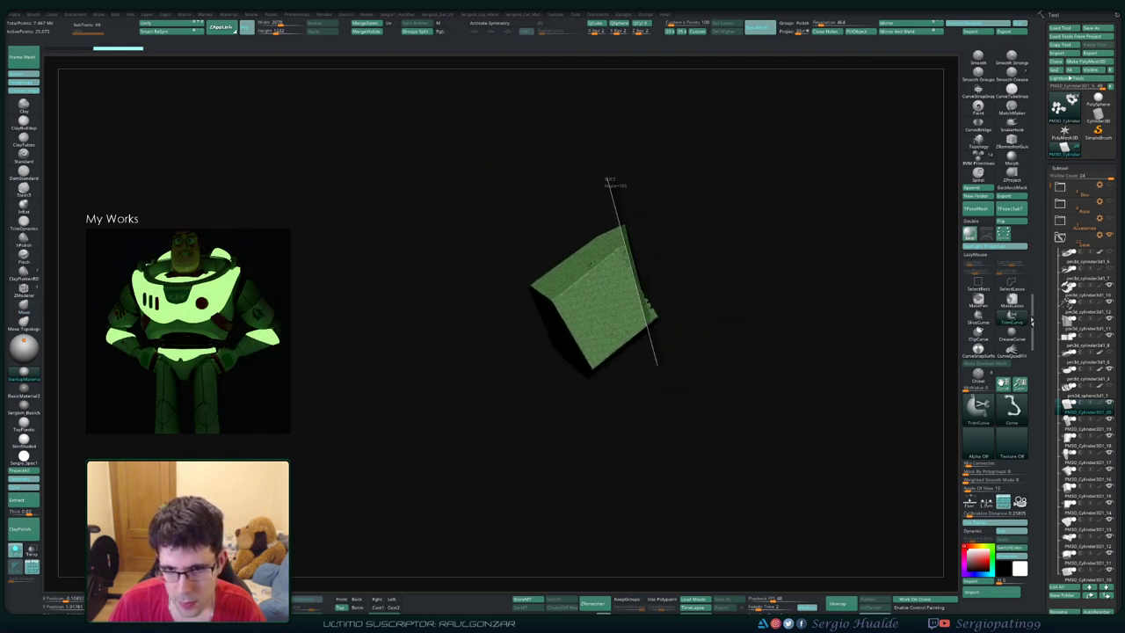
mouse_move(655, 366)
left_mouse_down("ctrl+shift")
mouse_move(611, 288)
mouse_move(589, 272)
left_mouse_up("ctrl+shift")
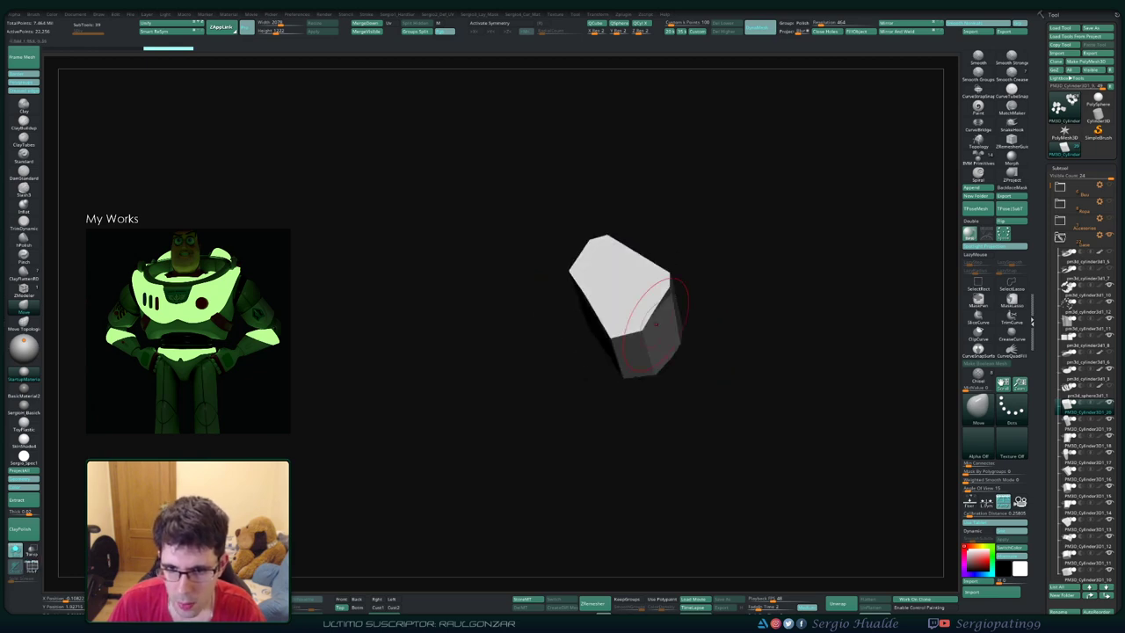
Step: Unhide the full base, then isolate a single stone with its wireframe shown
key("ctrl+shift+s")
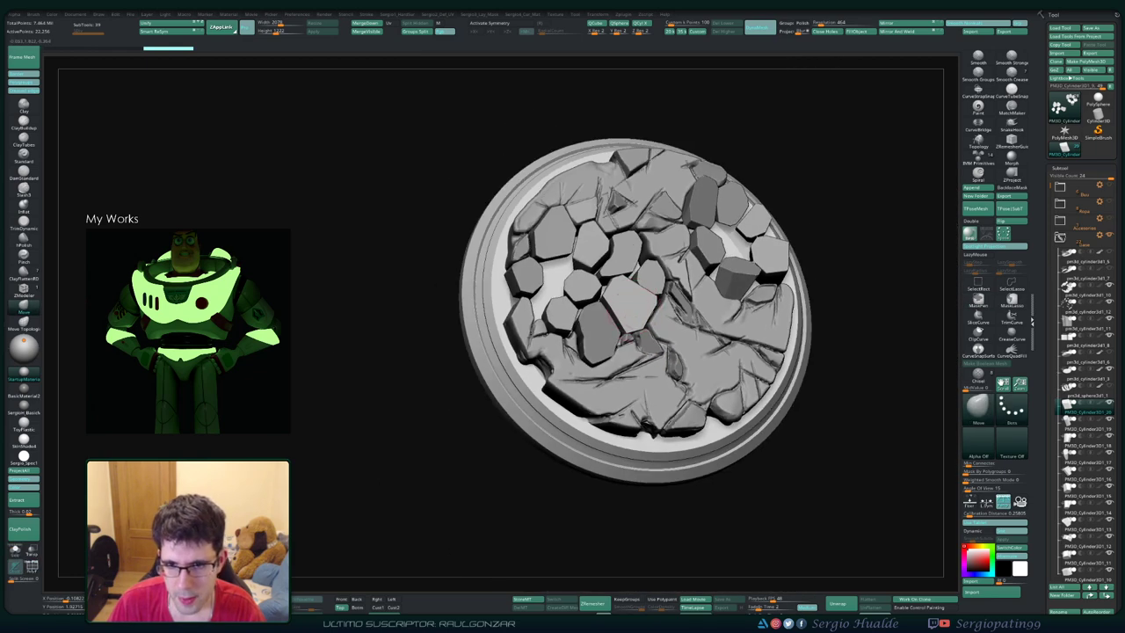
mouse_move(655, 324)
left_mouse_down()
mouse_move(615, 290)
mouse_move(641, 369)
mouse_move(696, 272)
mouse_move(634, 400)
left_mouse_up()
left_click(632, 406, "alt")
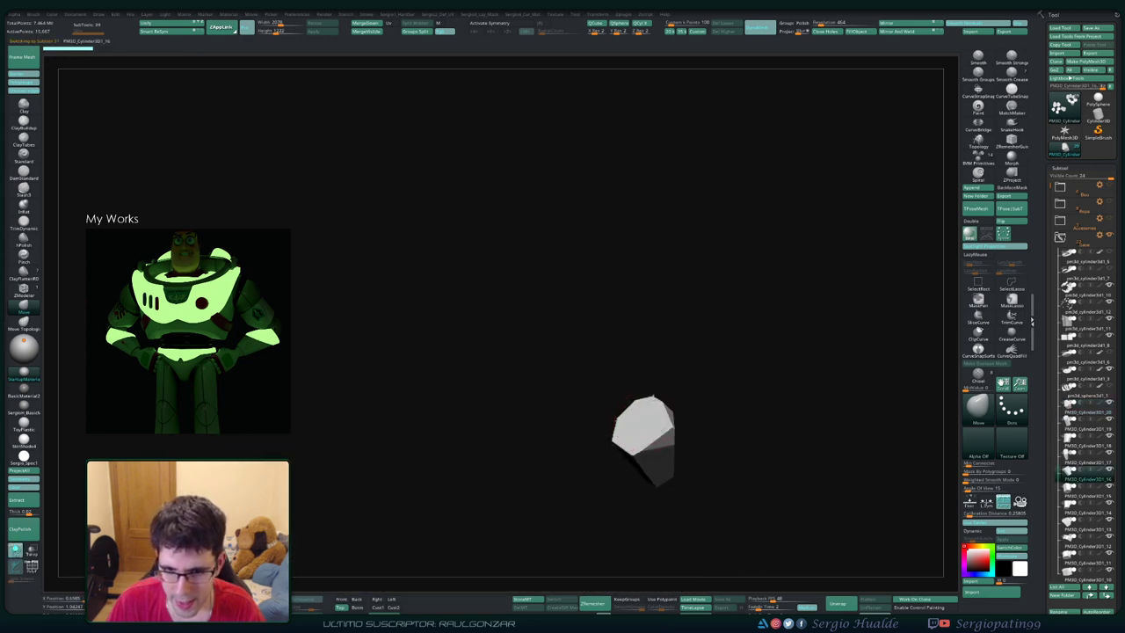
right_click_drag(685, 315, 694, 316)
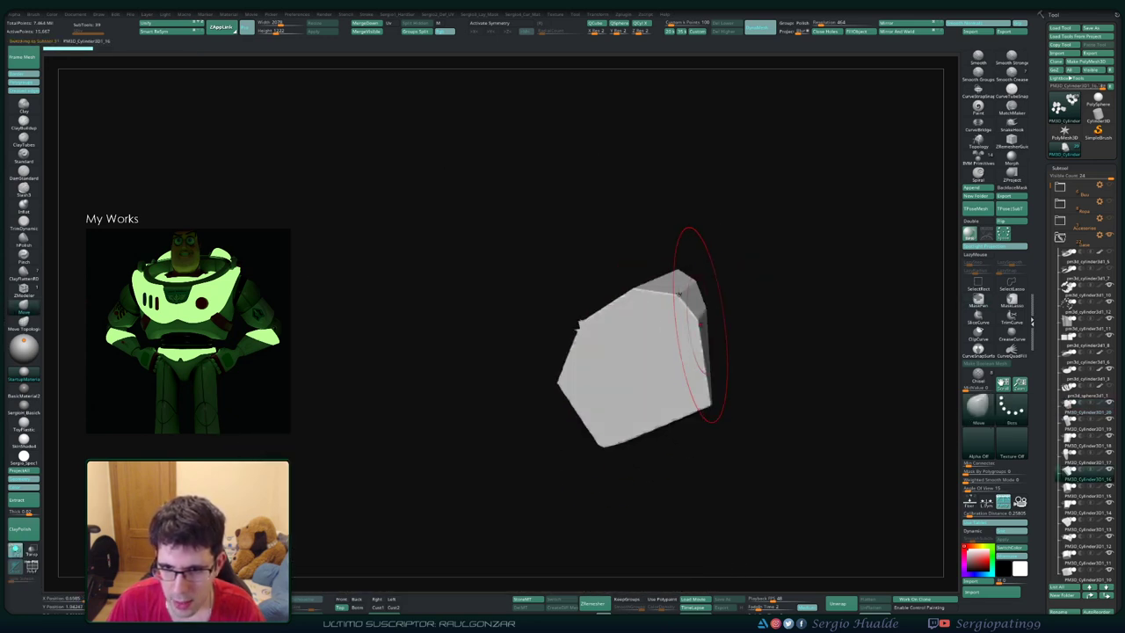
key("shift+f")
scroll(679, 293, "up", 8)
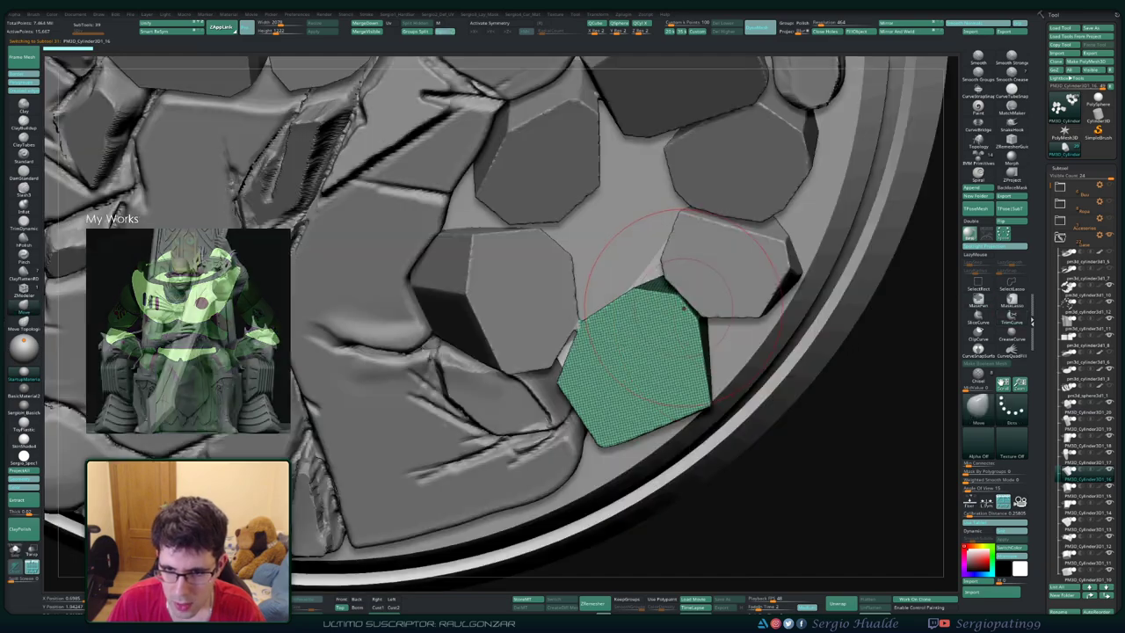
scroll(753, 263, "down", 2)
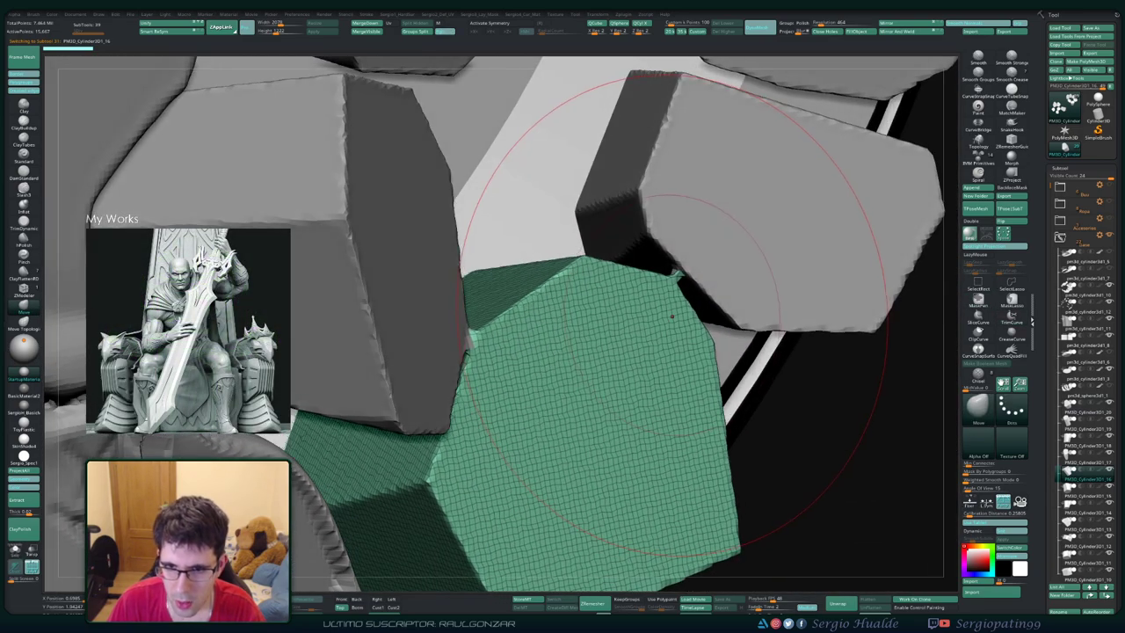
scroll(653, 251, "down", 3)
scroll(710, 321, "down", 2)
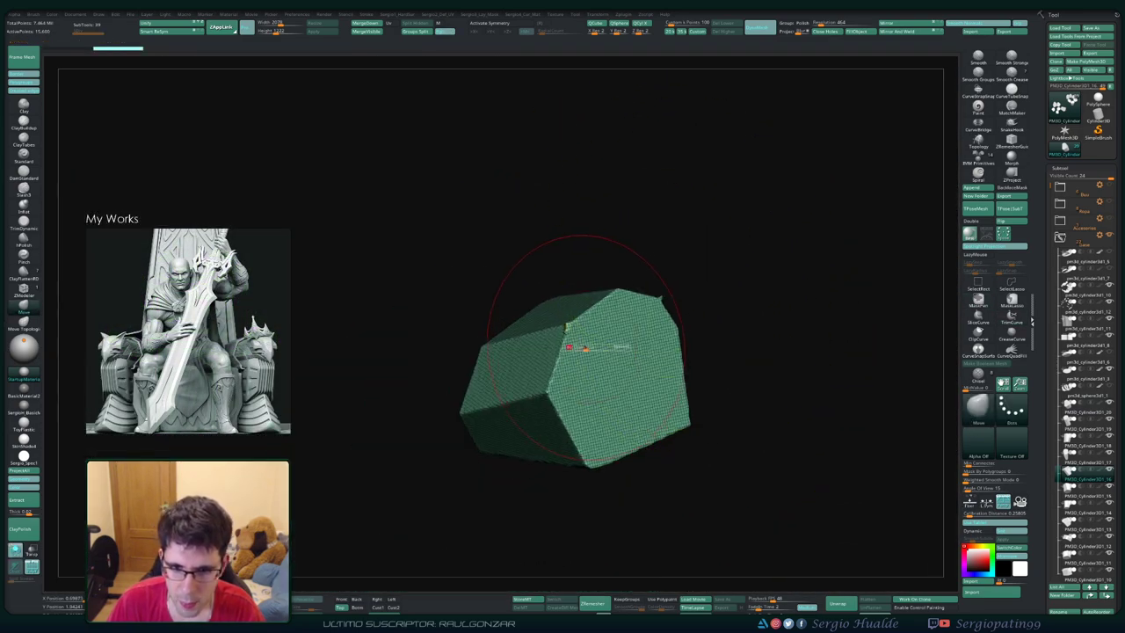
Step: Return to Move and unhide the base to check the green stone's fit
mouse_move(572, 281)
right_mouse_down()
mouse_move(650, 331)
mouse_move(710, 323)
right_mouse_up()
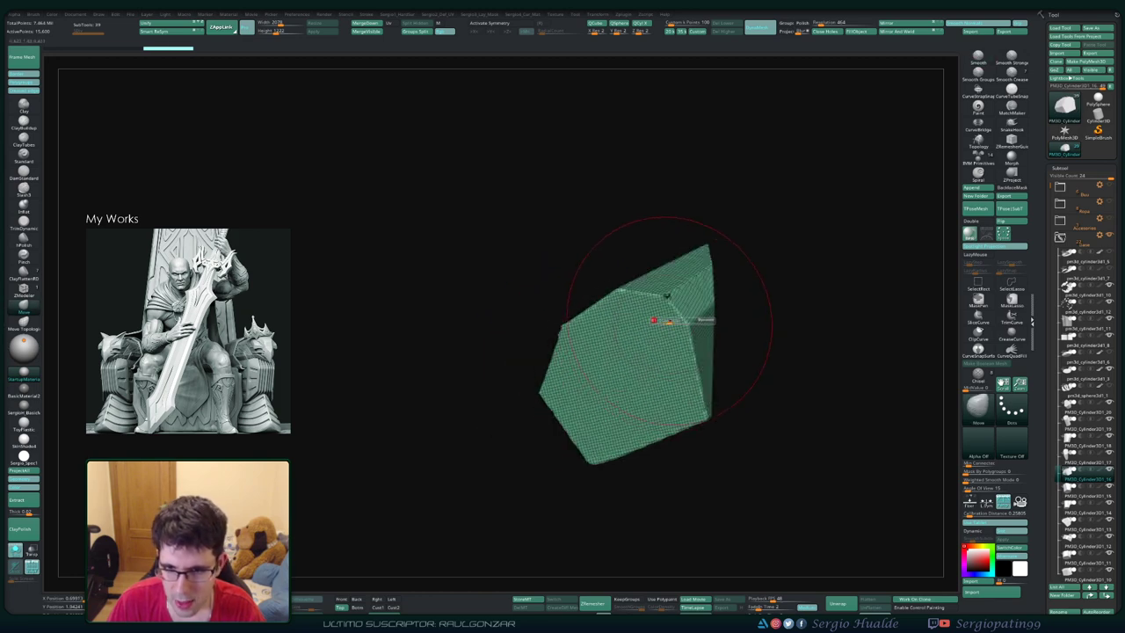
key("ctrl+shift")
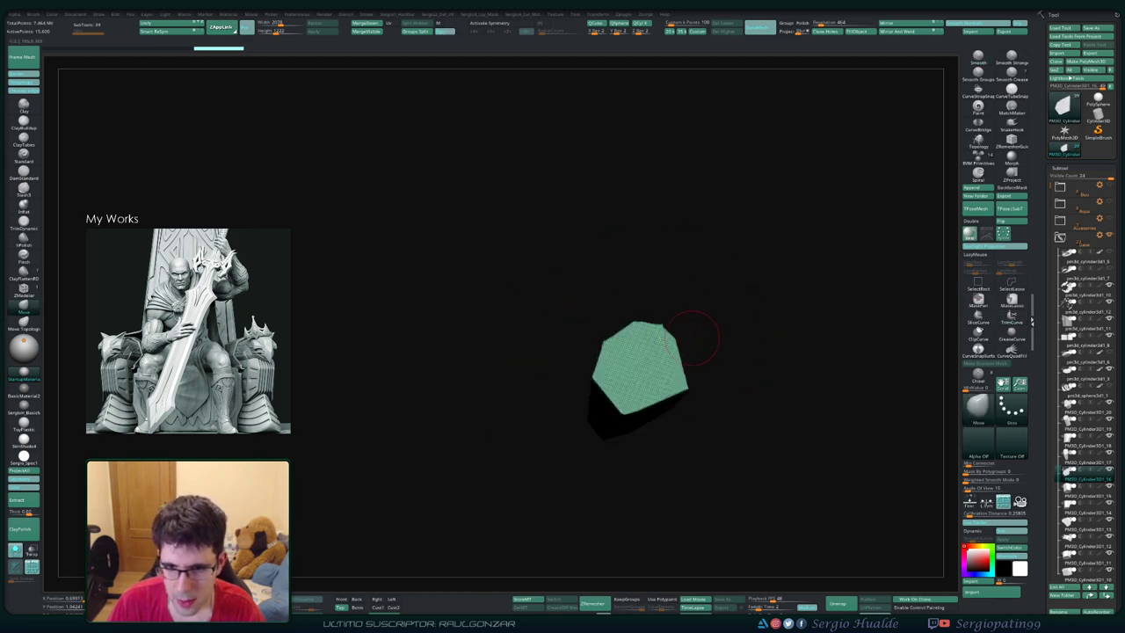
left_click(703, 330, "ctrl+shift")
key("f")
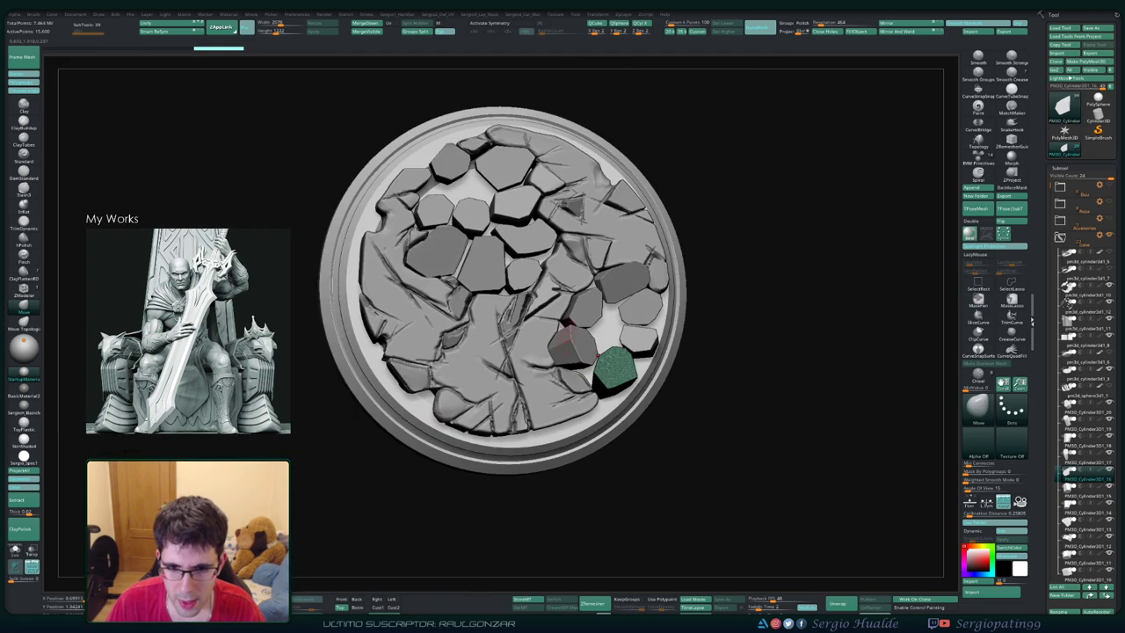
mouse_move(580, 338)
right_mouse_down()
mouse_move(625, 362)
mouse_move(652, 289)
mouse_move(685, 254)
mouse_move(718, 305)
right_mouse_up()
Step: Solo the shard subtool so only the teal fragments show, and orbit around them
left_click(625, 362, "alt")
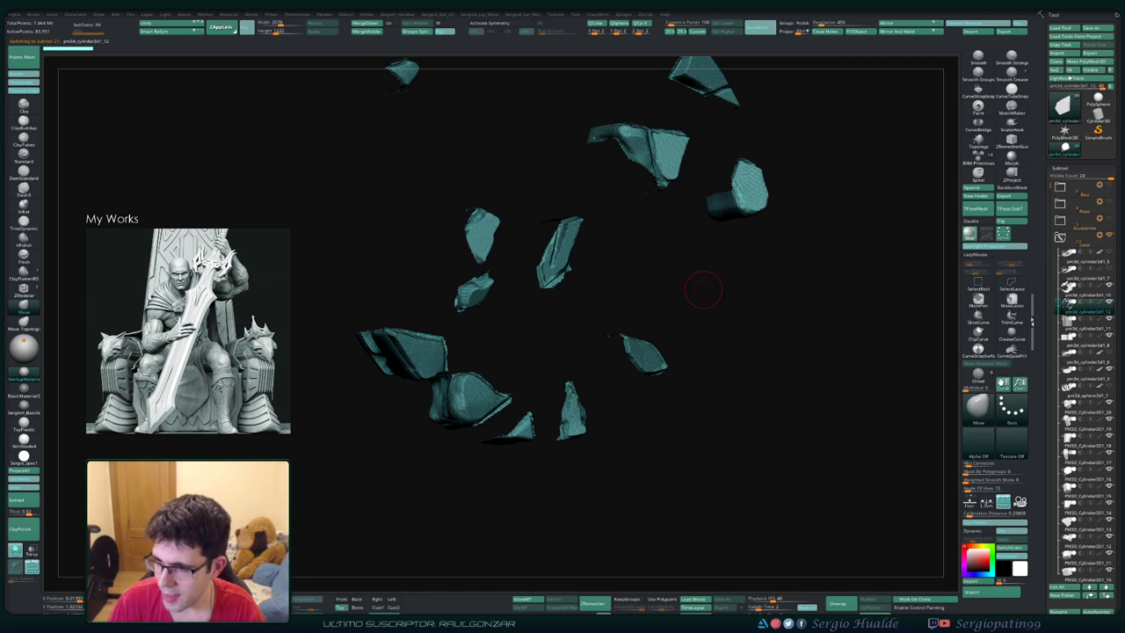
right_click_drag(731, 292, 751, 292)
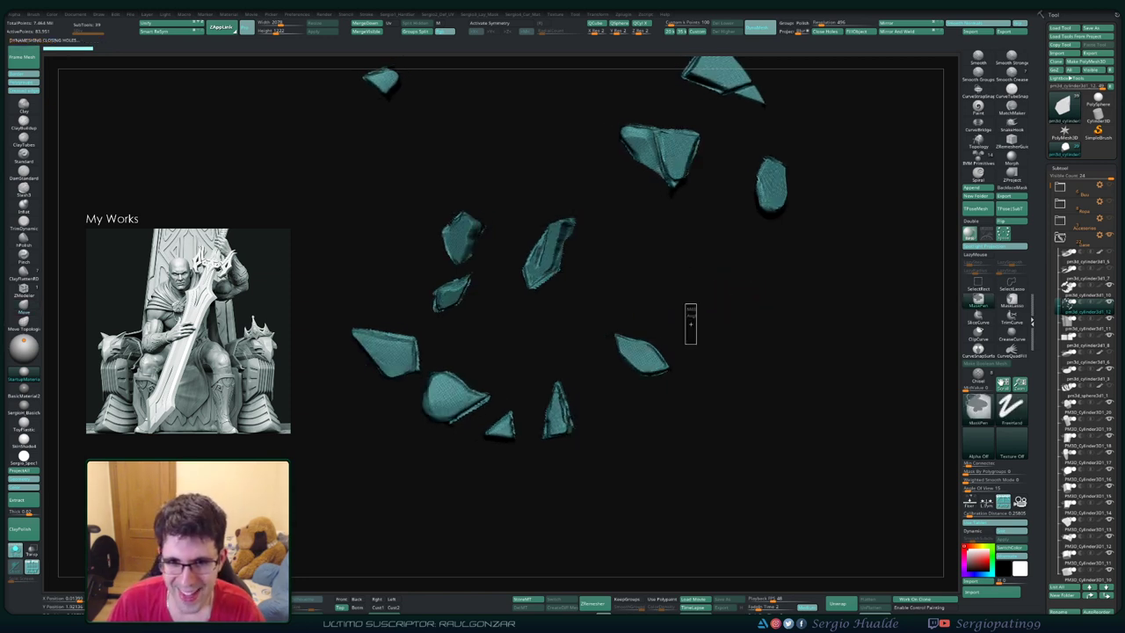
mouse_move(688, 325)
right_mouse_down()
mouse_move(661, 353)
mouse_move(657, 326)
mouse_move(670, 325)
right_mouse_up()
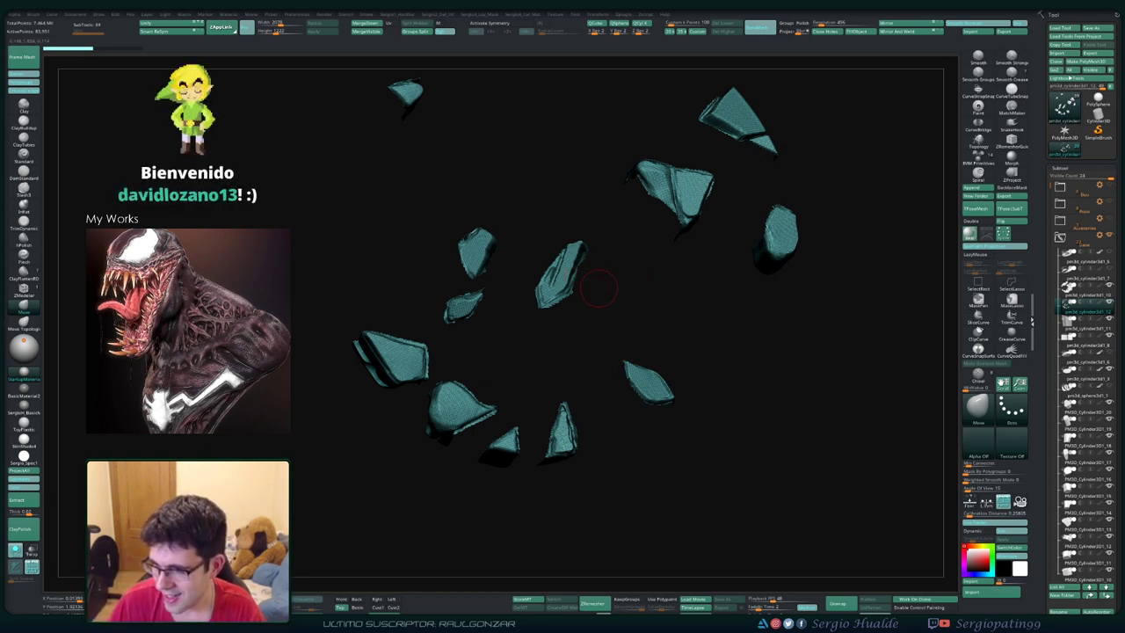
Step: Slice straight across the shard pieces with TrimCurve from a side view
mouse_move(591, 277)
left_mouse_down()
mouse_move(575, 260)
mouse_move(382, 289)
left_mouse_up()
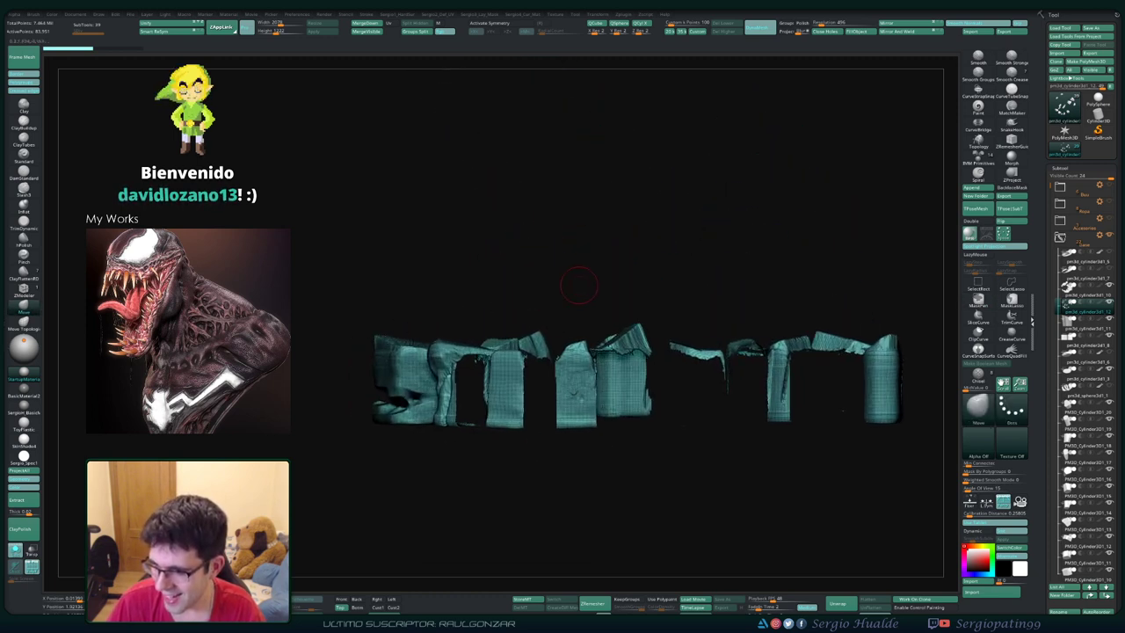
left_click_drag(482, 311, 817, 360)
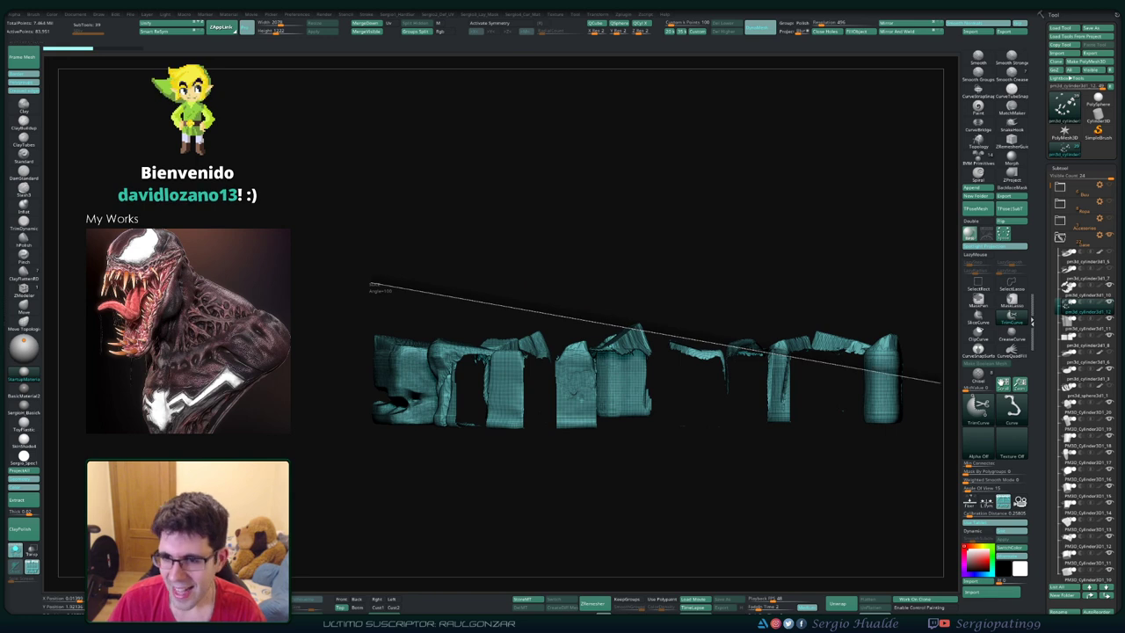
left_click_drag(940, 382, 940, 382)
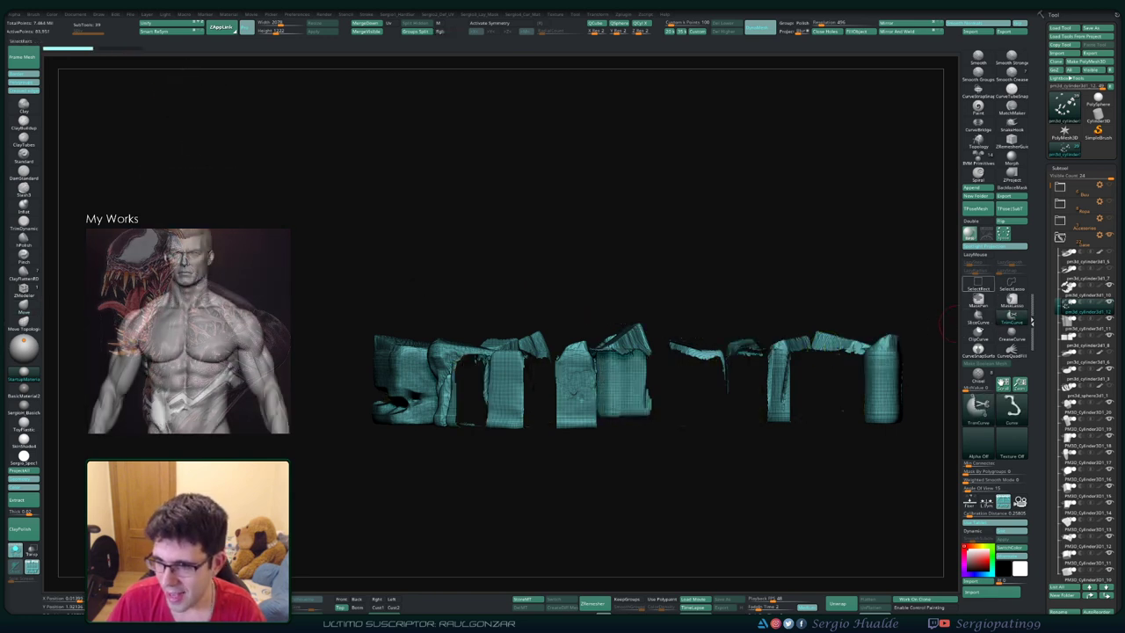
Step: Box-select the row of shard pieces with SelectRect and orbit around the cluster
key("ctrl+shift")
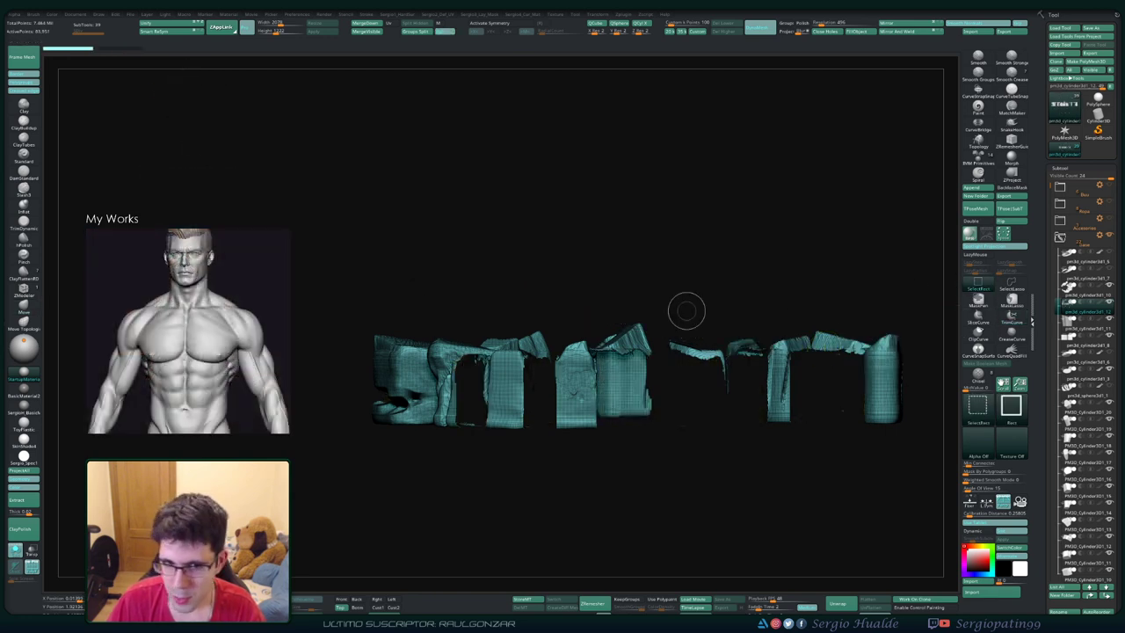
left_click_drag(342, 261, 919, 387, "ctrl+shift")
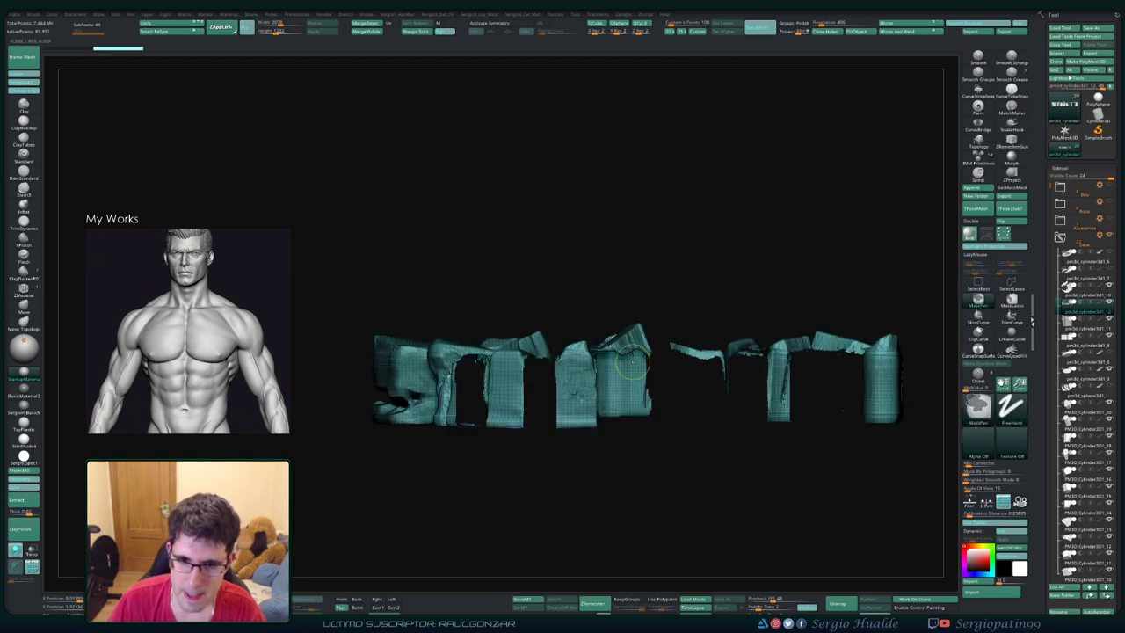
left_click_drag(791, 422, 563, 423)
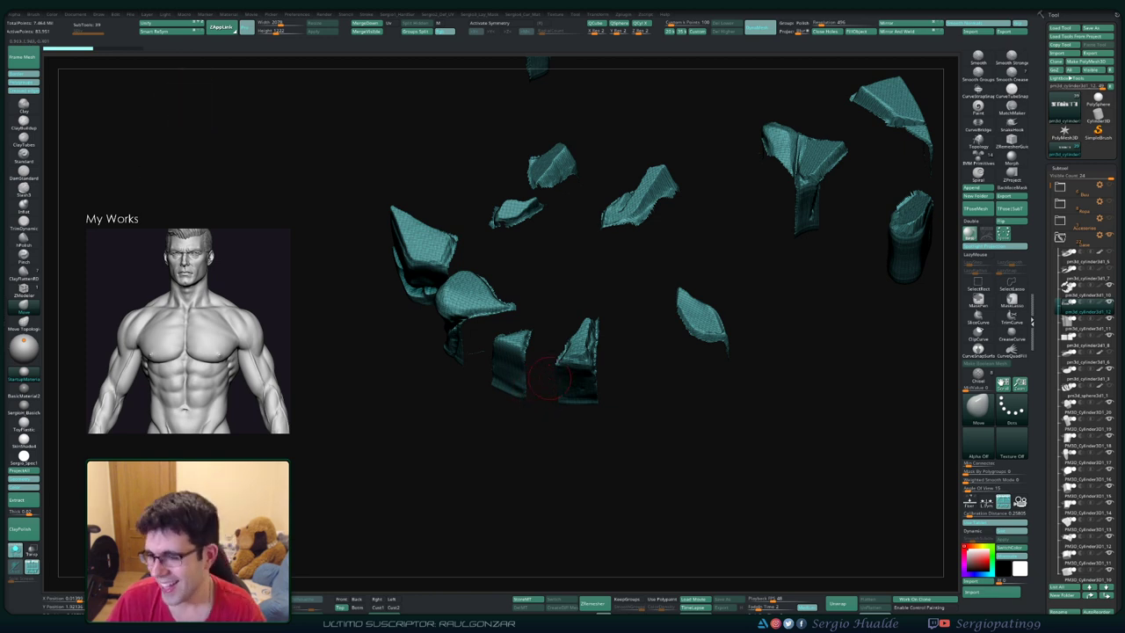
mouse_move(575, 372)
left_mouse_down()
mouse_move(562, 492)
mouse_move(615, 352)
left_mouse_up()
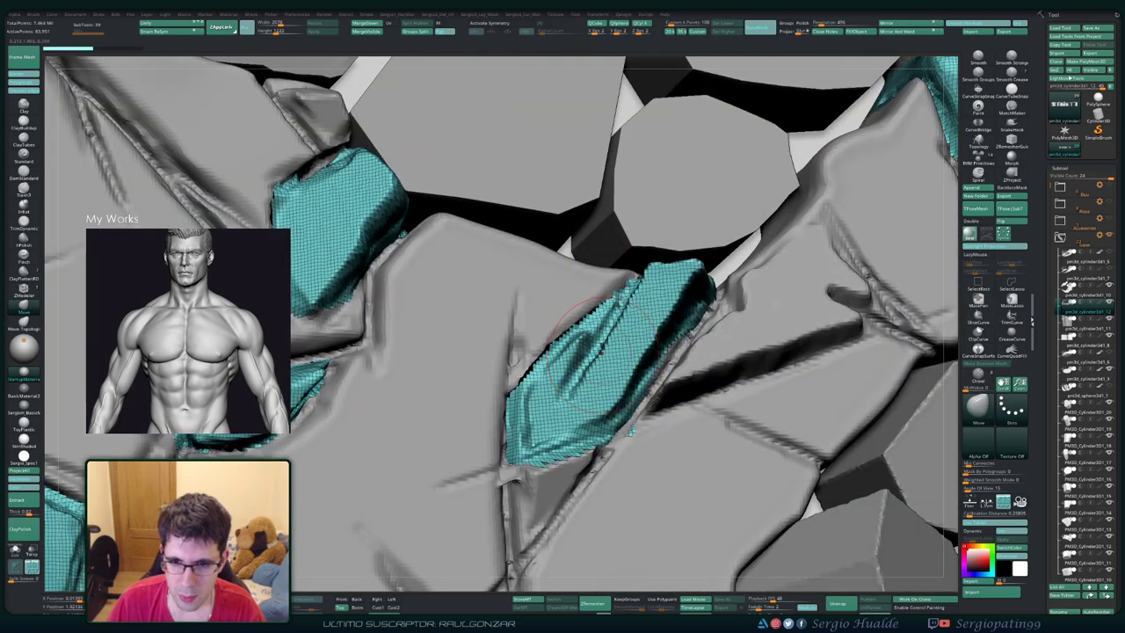
Step: Subdivide the shards to about 1.3 million polygons, hide Polyframe, and enlarge the brush
key("ctrl+d")
key("shift+f")
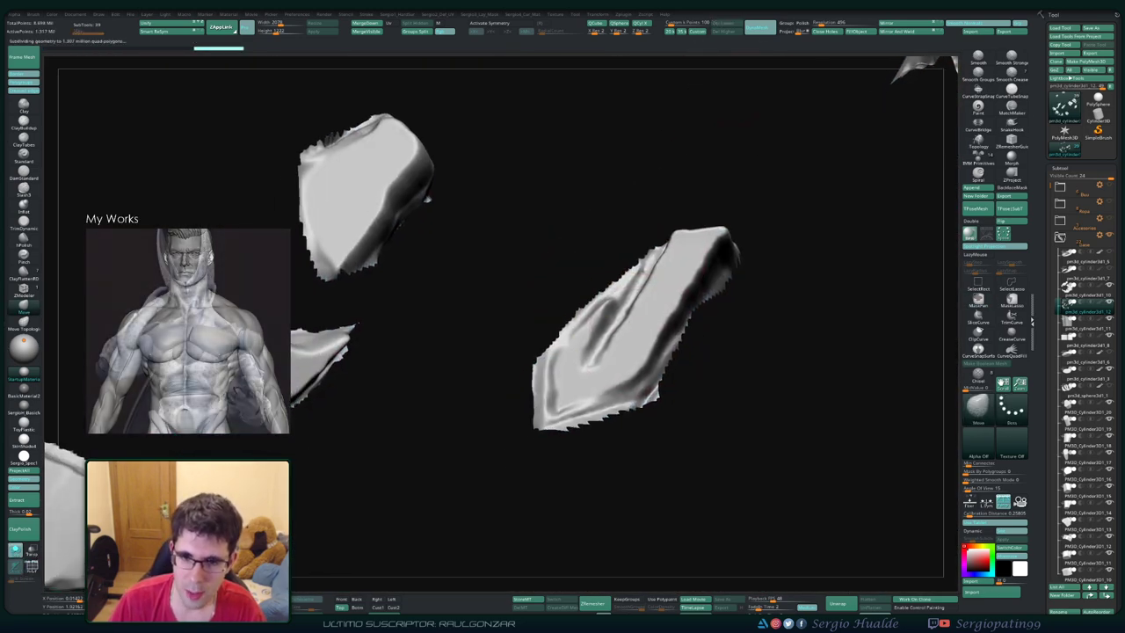
mouse_move(754, 88)
left_mouse_down()
mouse_move(584, 362)
mouse_move(615, 334)
mouse_move(572, 338)
left_mouse_up()
key("]")
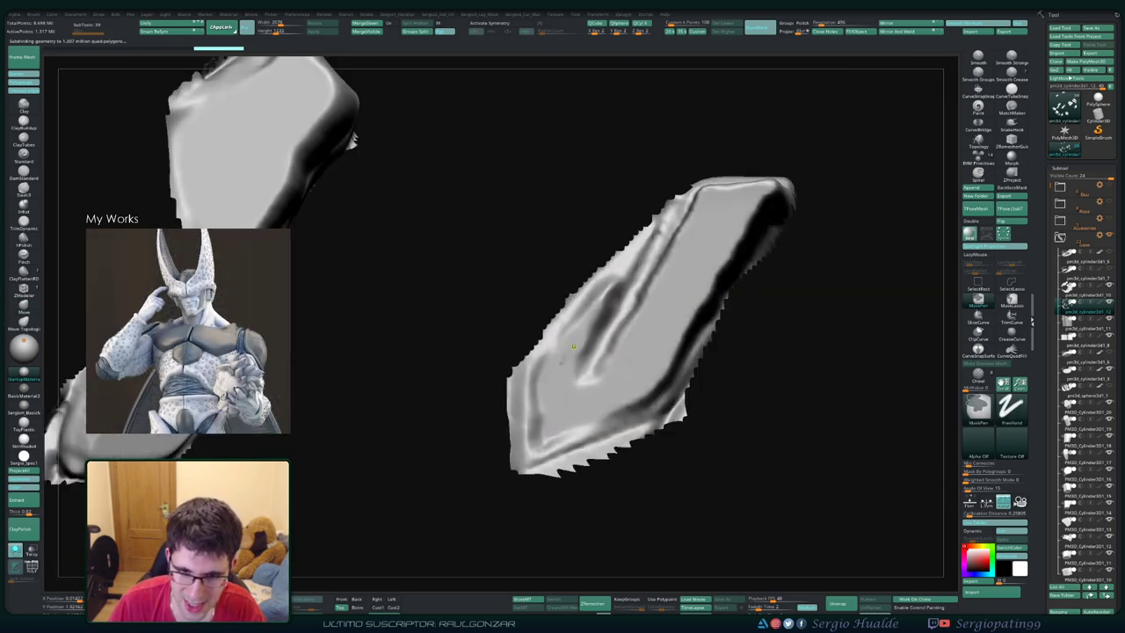
Step: Mask the first shard's central strip and light ridges with MaskPen
key("ctrl")
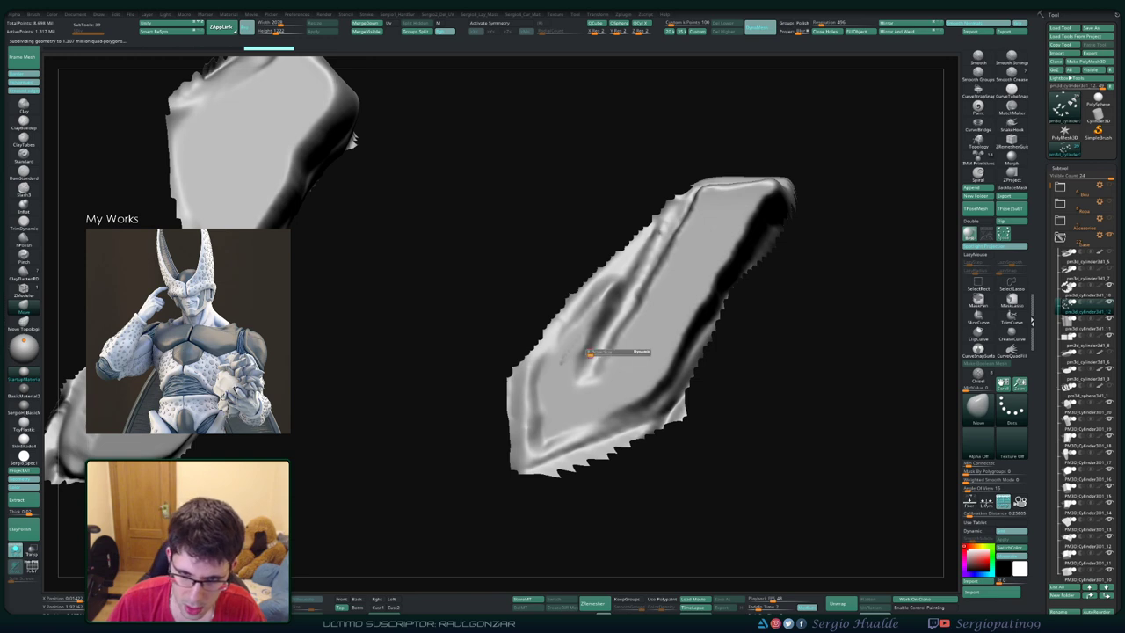
left_click_drag(589, 351, 570, 327, "ctrl")
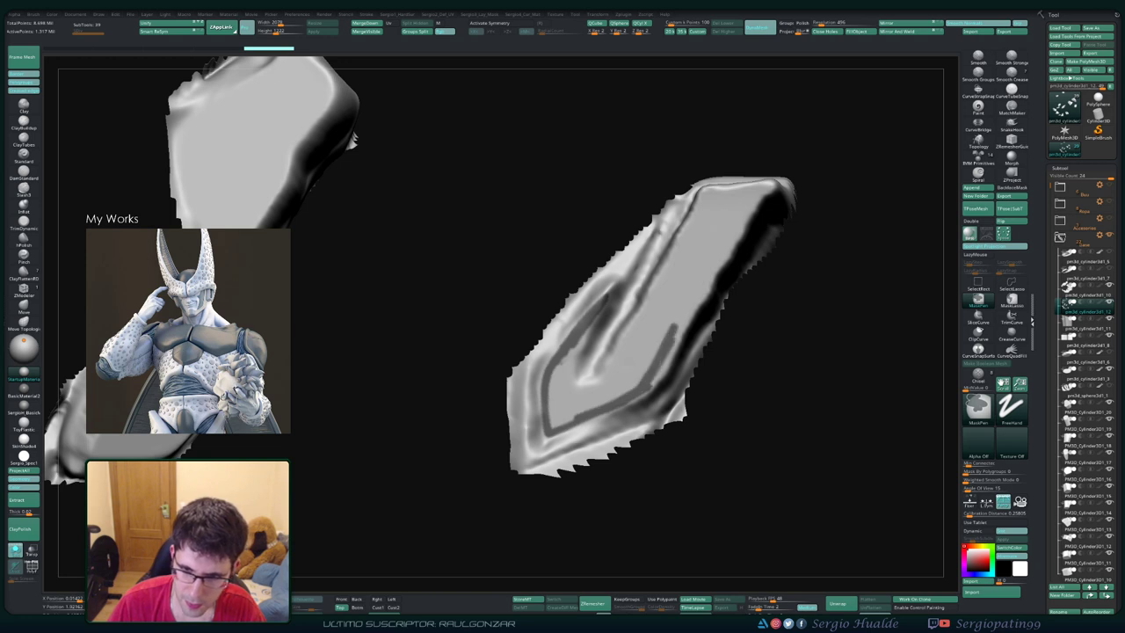
key("ctrl")
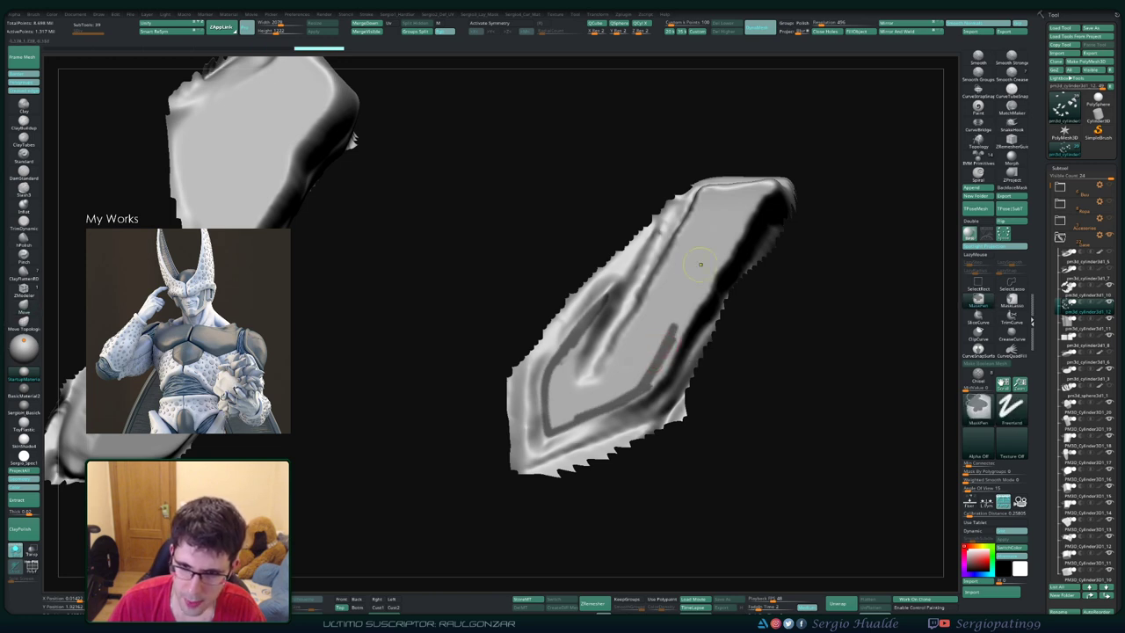
left_click_drag(657, 344, 703, 215, "ctrl")
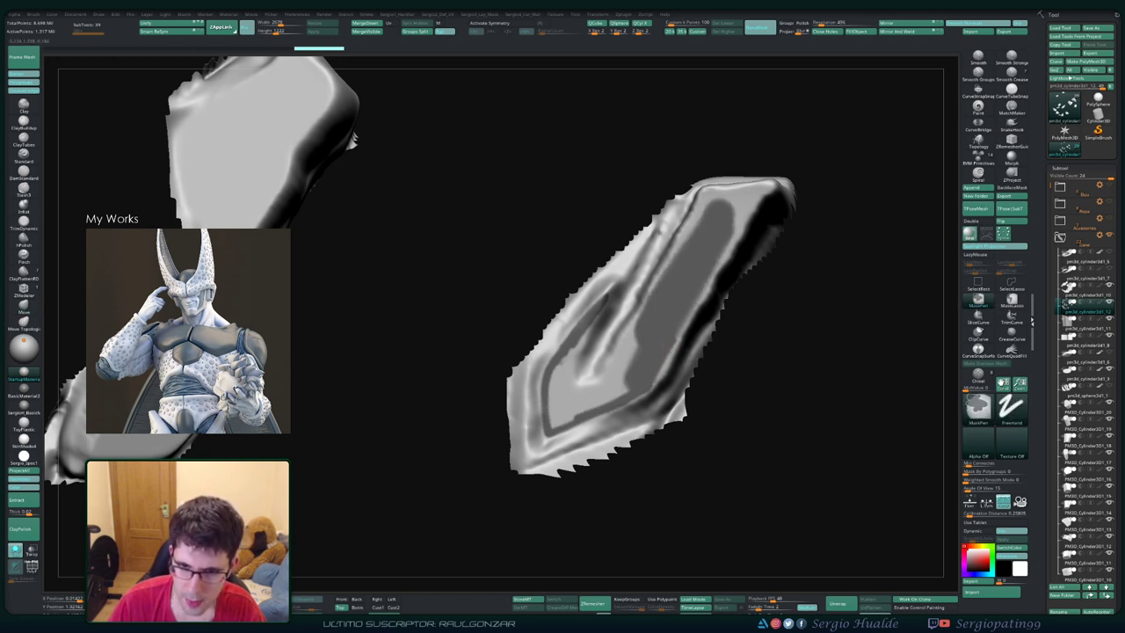
mouse_move(626, 333)
left_mouse_down("ctrl")
mouse_move(605, 396)
mouse_move(560, 413)
left_mouse_up("ctrl")
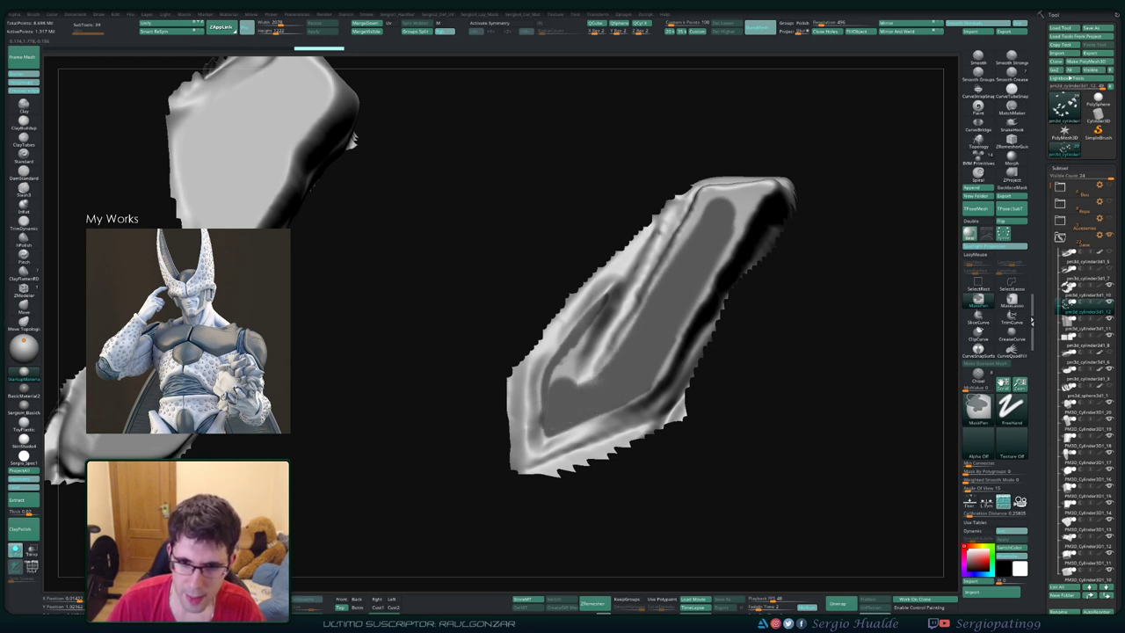
mouse_move(582, 367)
left_mouse_down("ctrl")
mouse_move(615, 327)
mouse_move(669, 186)
left_mouse_up("ctrl")
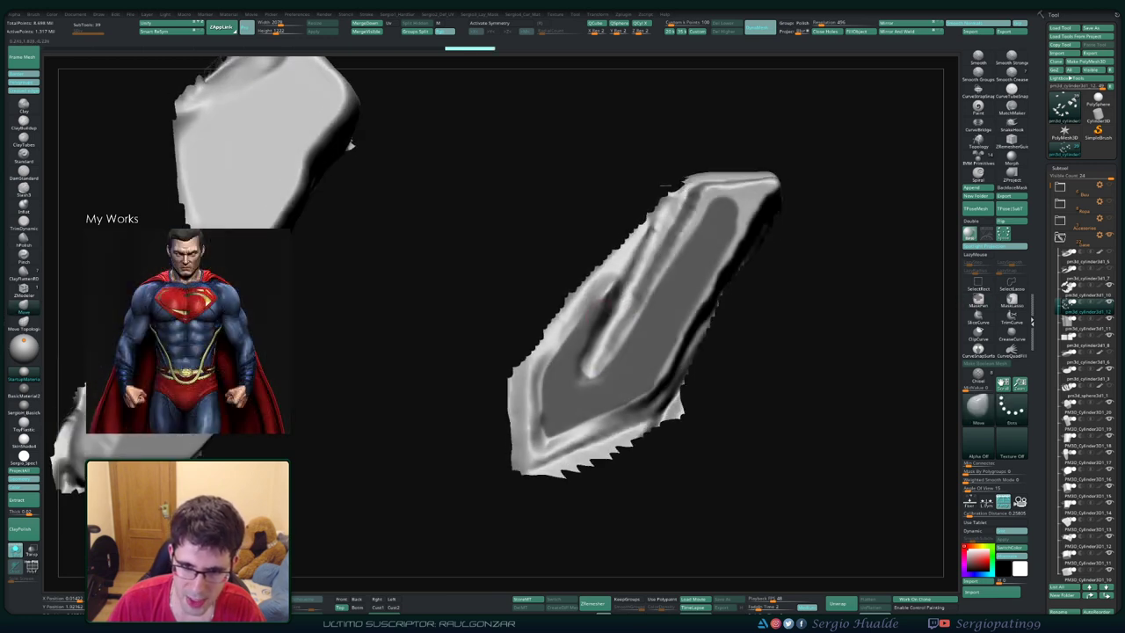
left_click_drag(606, 299, 581, 321, "ctrl+alt")
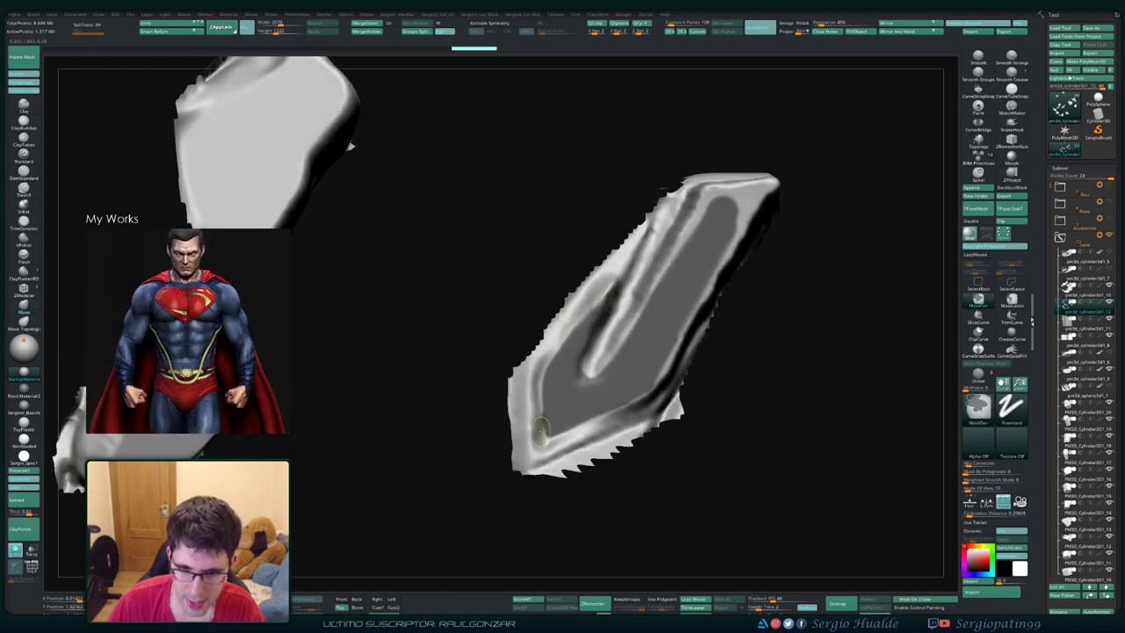
right_click_drag(539, 429, 522, 446, "alt")
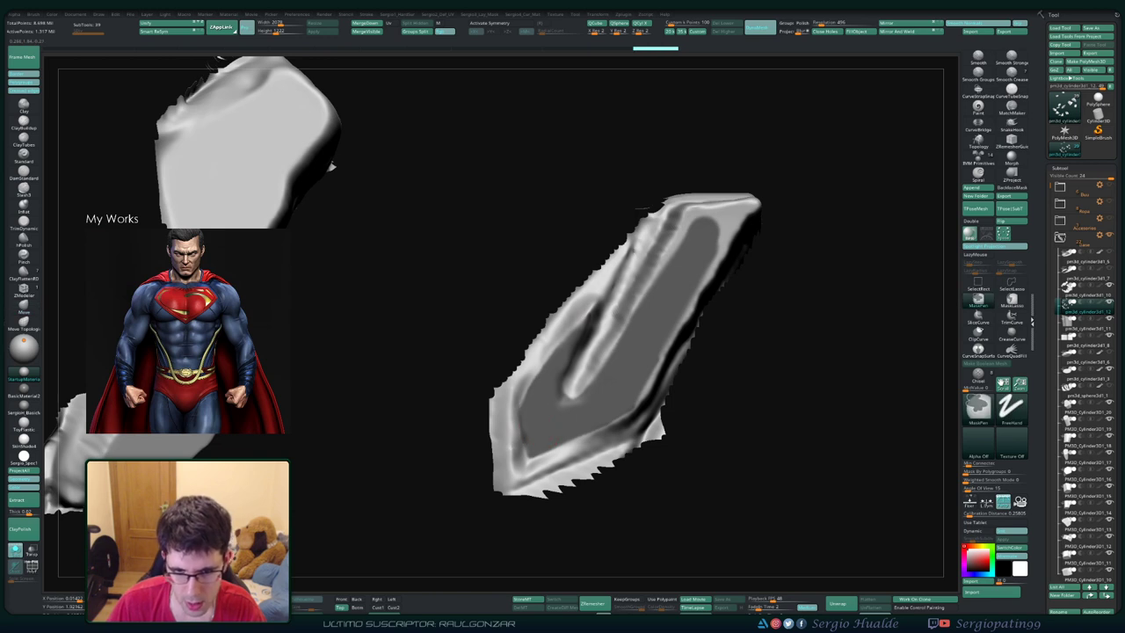
right_click_drag(701, 242, 646, 294, "alt")
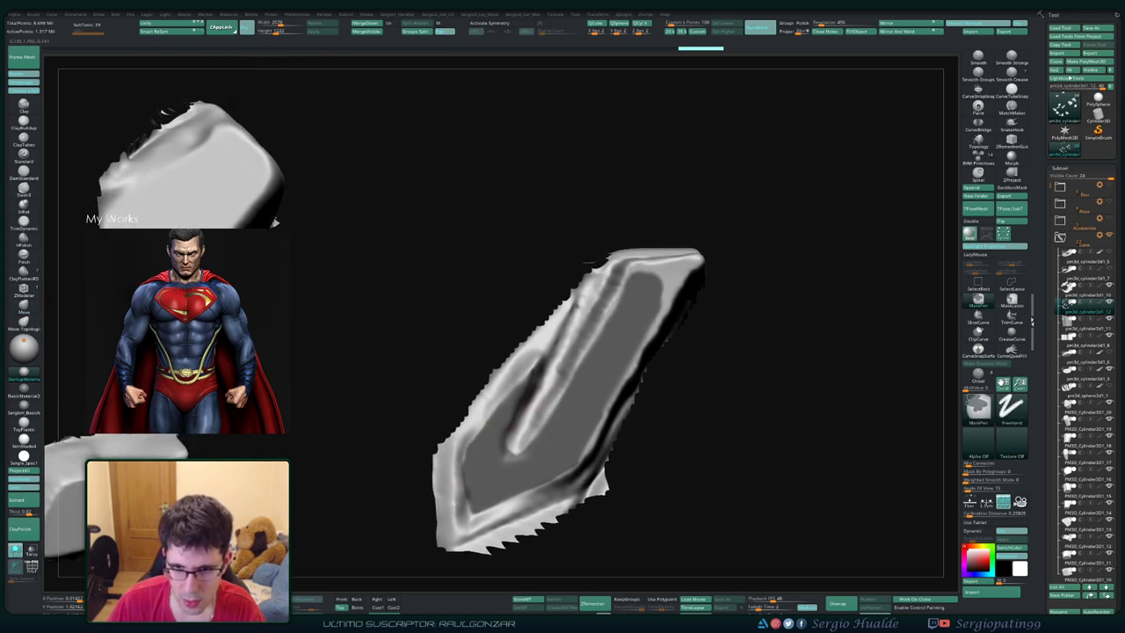
left_click_drag(665, 268, 678, 308, "ctrl")
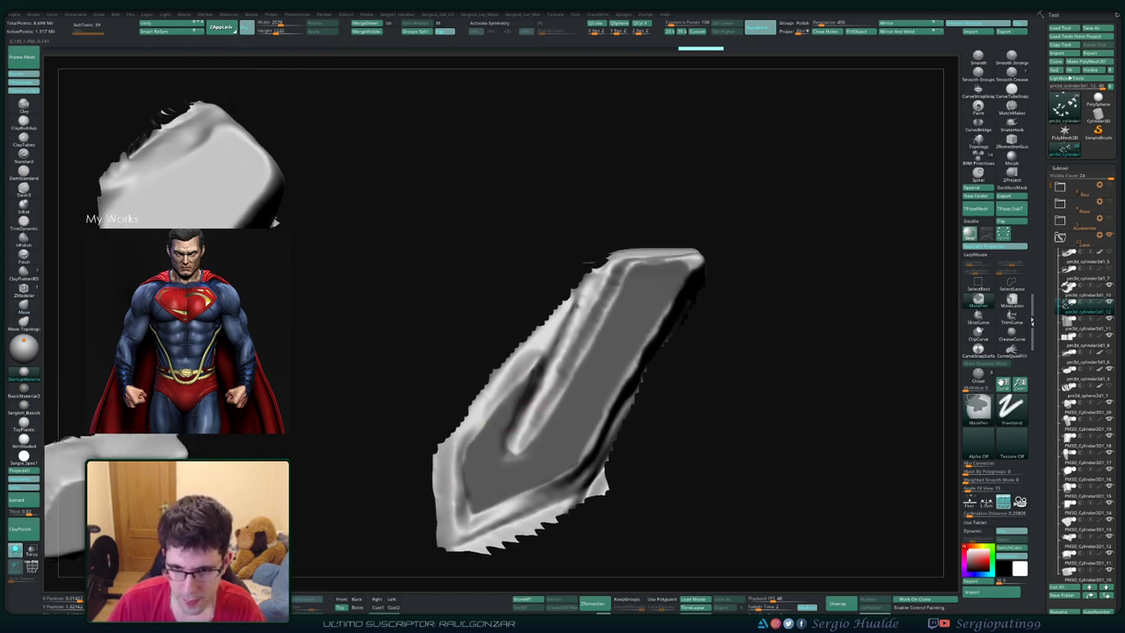
mouse_move(590, 262)
right_mouse_down()
mouse_move(677, 270)
mouse_move(677, 279)
right_mouse_up()
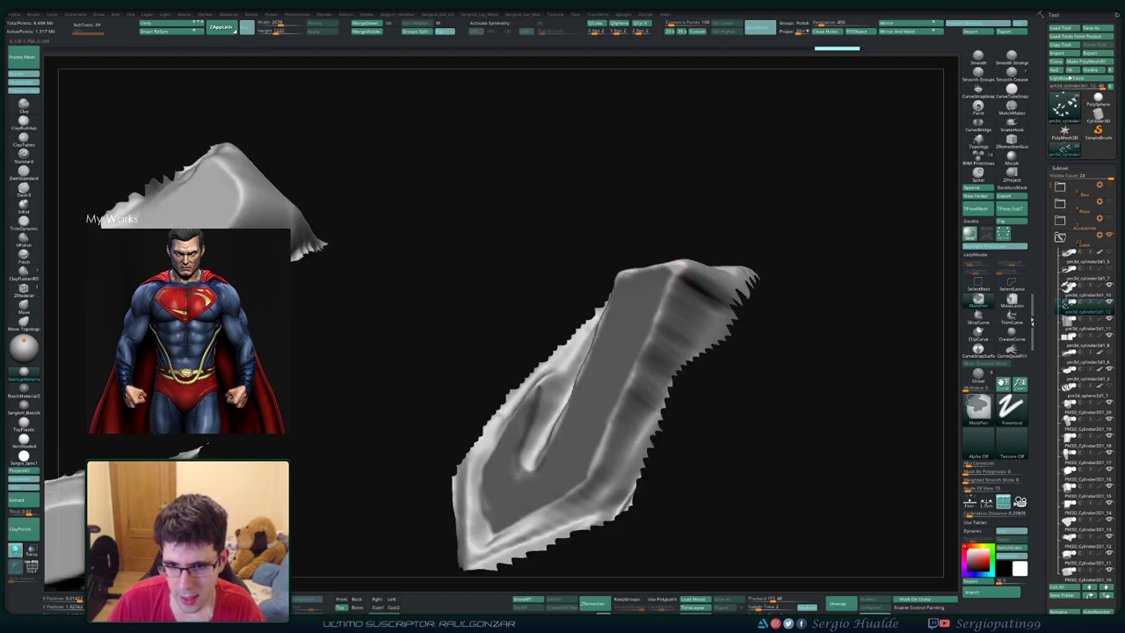
Step: Mask most of the next shard's face, leaving an unmasked strip through it
right_click_drag(630, 412, 533, 322)
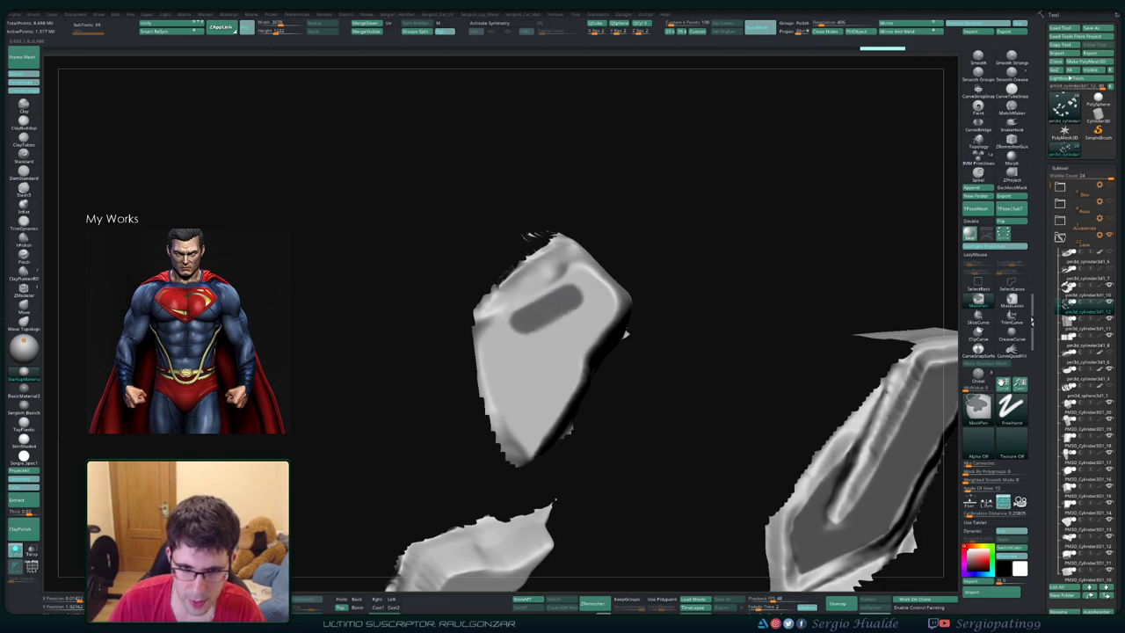
left_click_drag(496, 347, 545, 334, "ctrl")
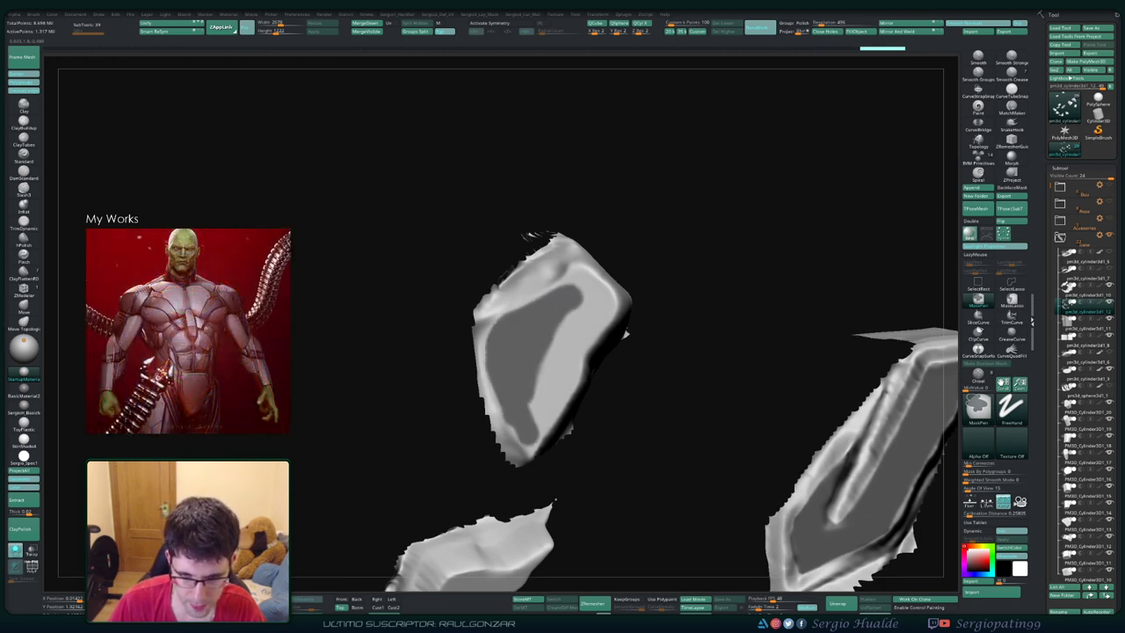
mouse_move(538, 443)
left_mouse_down("ctrl+alt")
mouse_move(566, 360)
mouse_move(560, 329)
left_mouse_up("ctrl+alt")
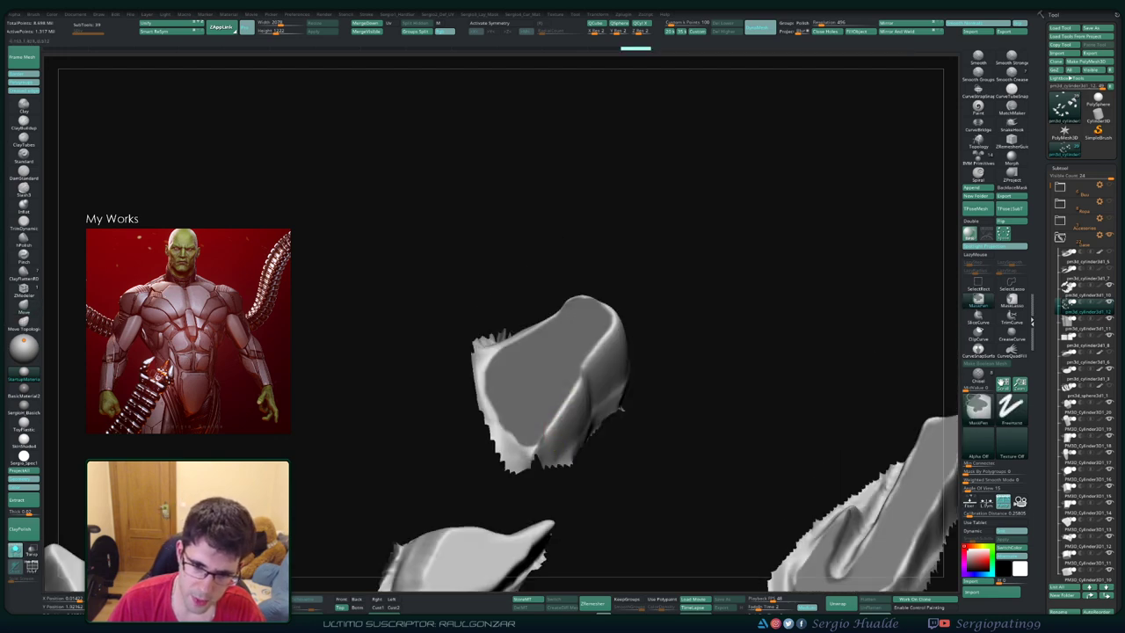
left_click_drag(621, 406, 551, 406)
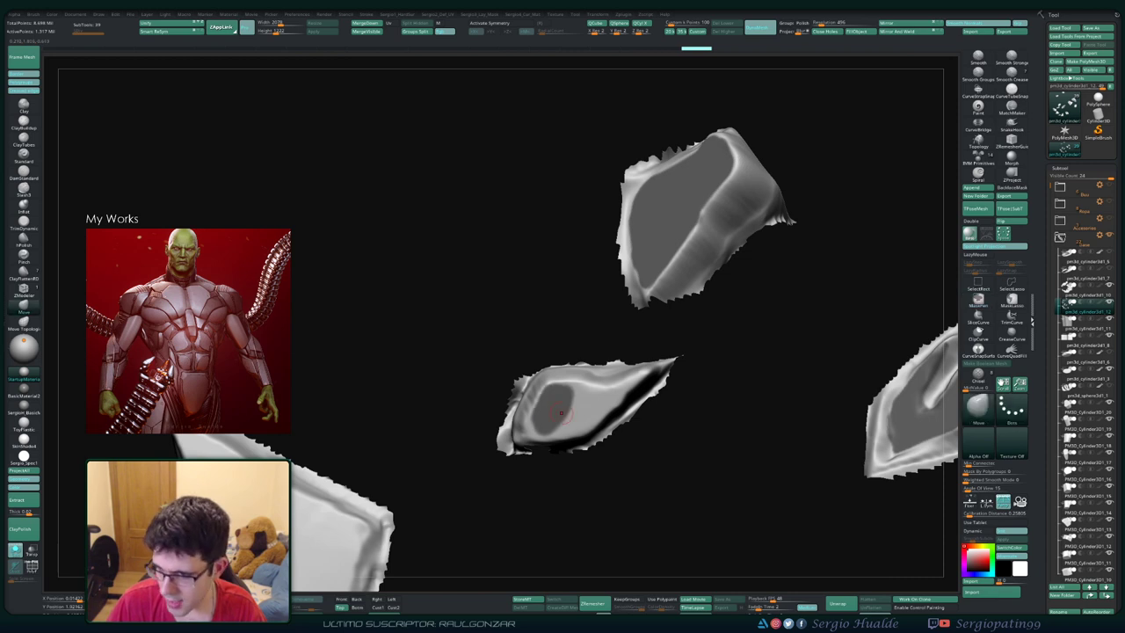
Step: Mask the centre of the large shard, extending into its lower-right area
left_click_drag(544, 415, 535, 376)
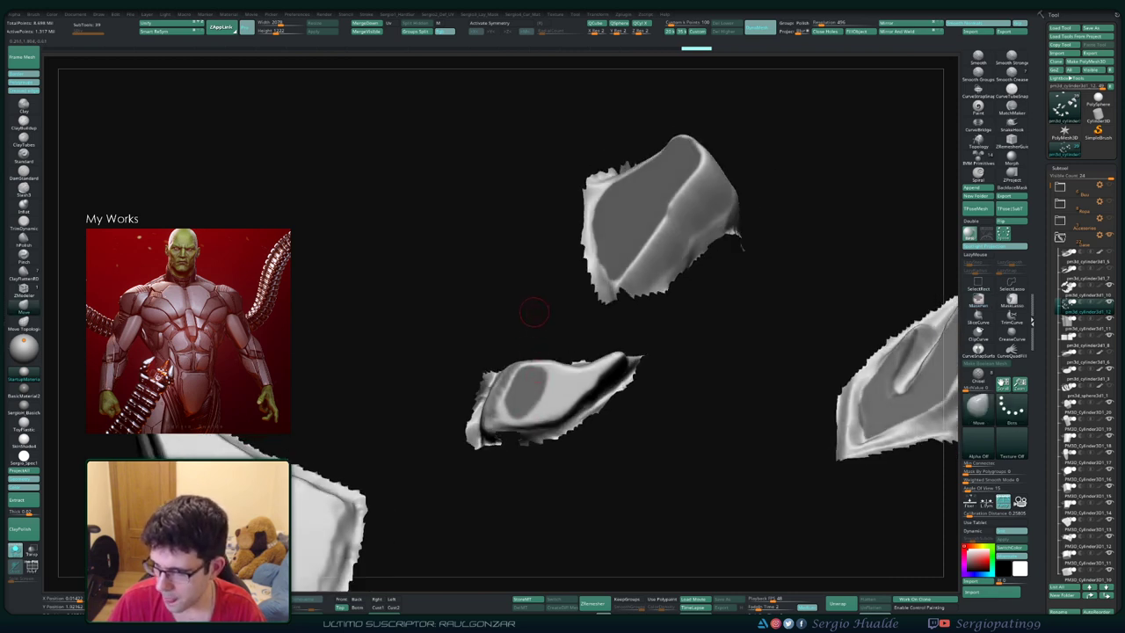
key("ctrl")
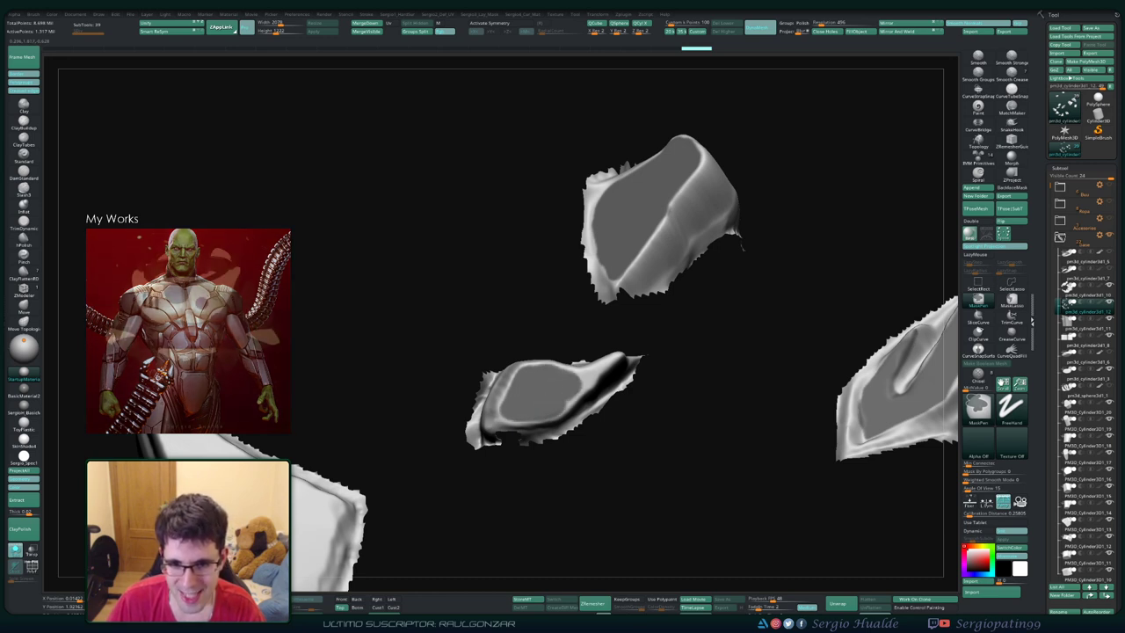
scroll(597, 369, "up", 3)
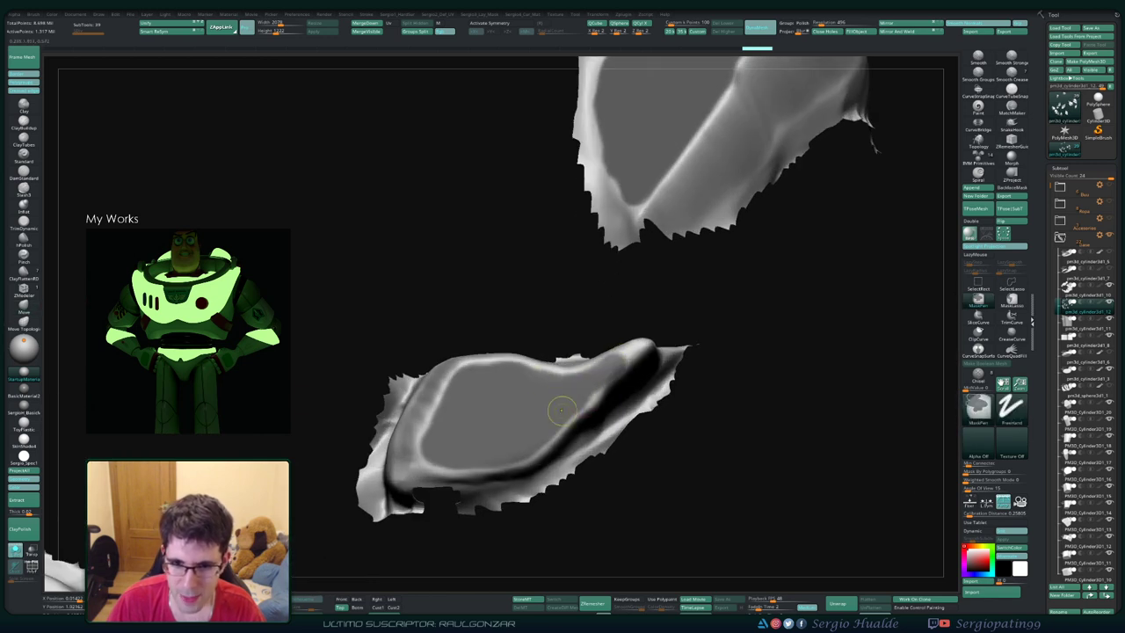
right_click_drag(588, 382, 644, 355)
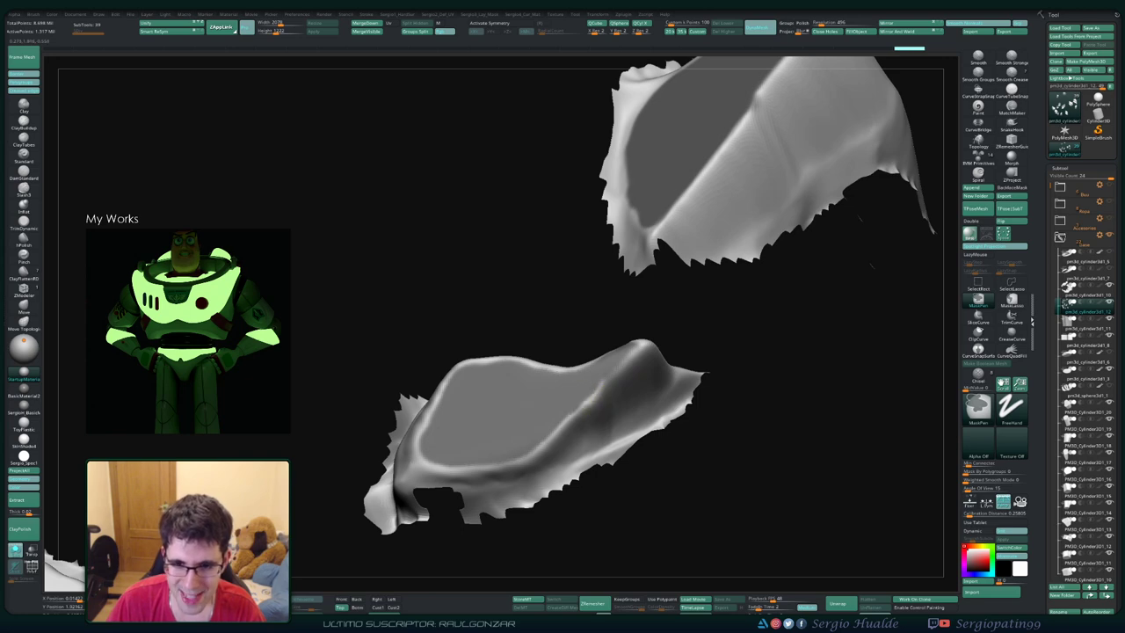
right_click_drag(562, 396, 598, 338)
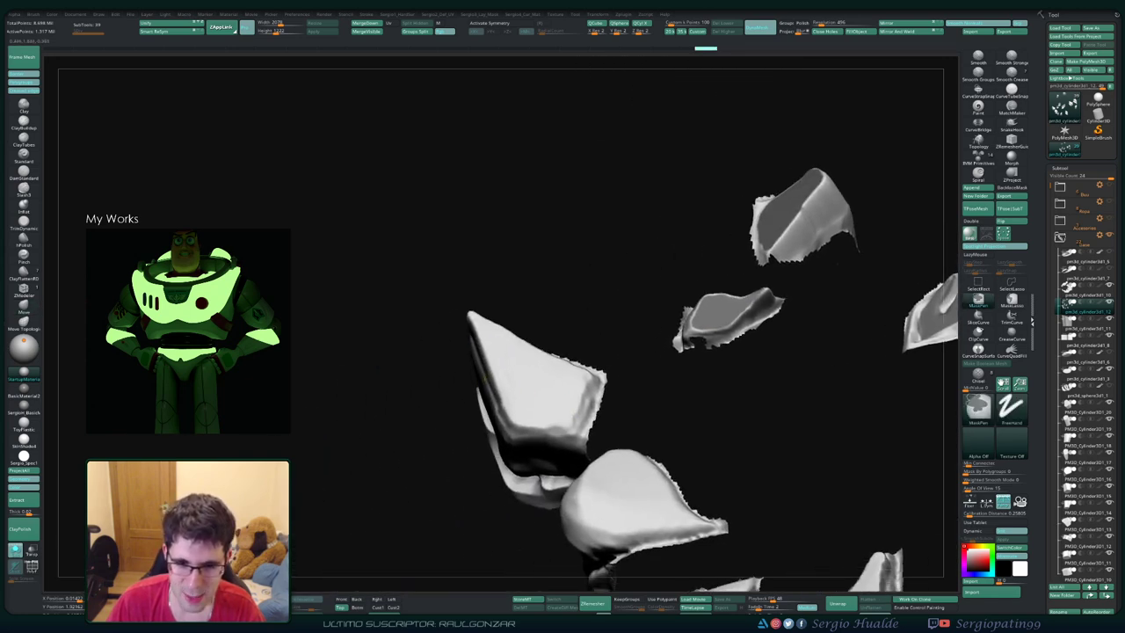
left_click_drag(545, 400, 510, 325, "ctrl")
mouse_move(509, 378)
left_mouse_down("ctrl")
mouse_move(545, 334)
mouse_move(571, 378)
mouse_move(554, 334)
mouse_move(611, 391)
mouse_move(575, 392)
left_mouse_up("ctrl")
key("ctrl")
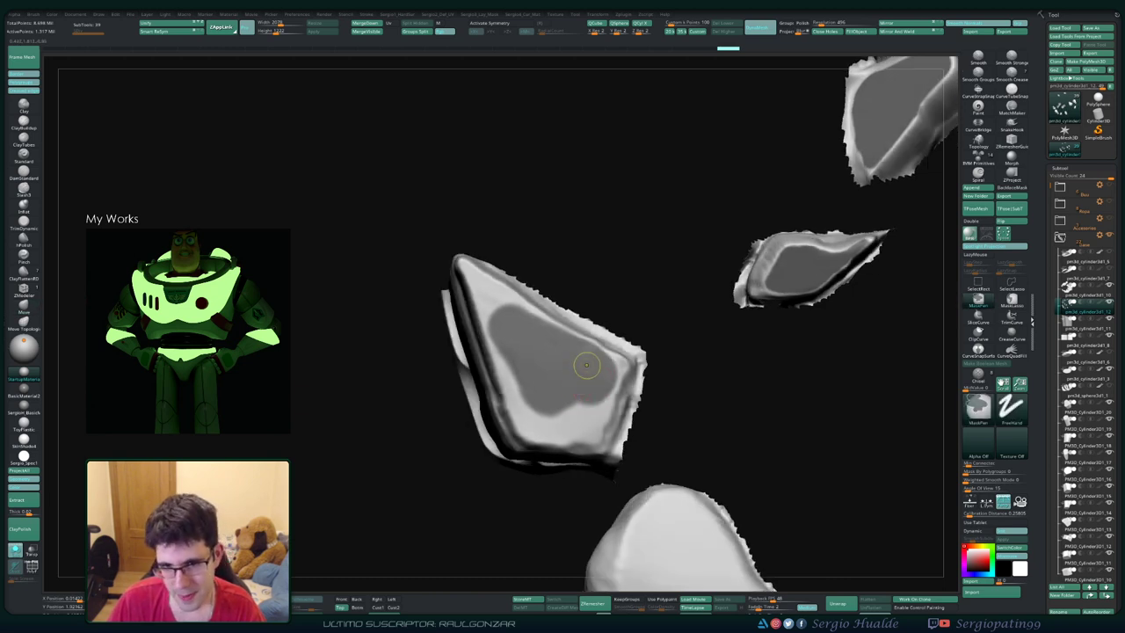
mouse_move(621, 360)
left_mouse_down("ctrl")
mouse_move(580, 426)
mouse_move(620, 382)
left_mouse_up("ctrl")
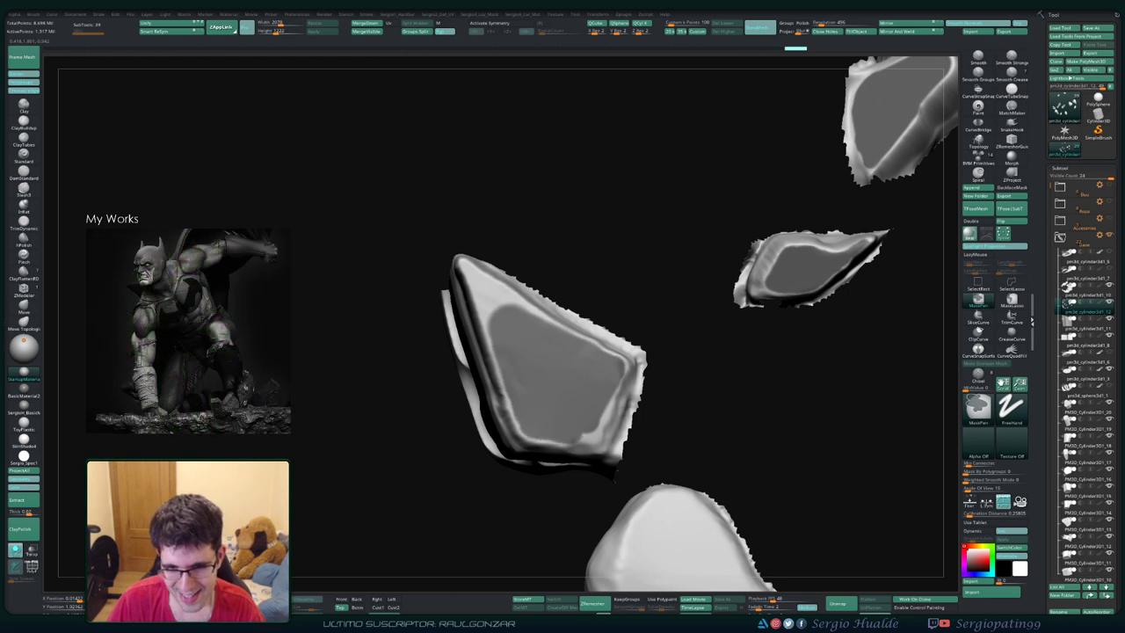
mouse_move(572, 364)
right_mouse_down()
mouse_move(497, 377)
mouse_move(493, 362)
mouse_move(557, 307)
mouse_move(532, 337)
mouse_move(532, 363)
mouse_move(594, 328)
right_mouse_up()
key("ctrl")
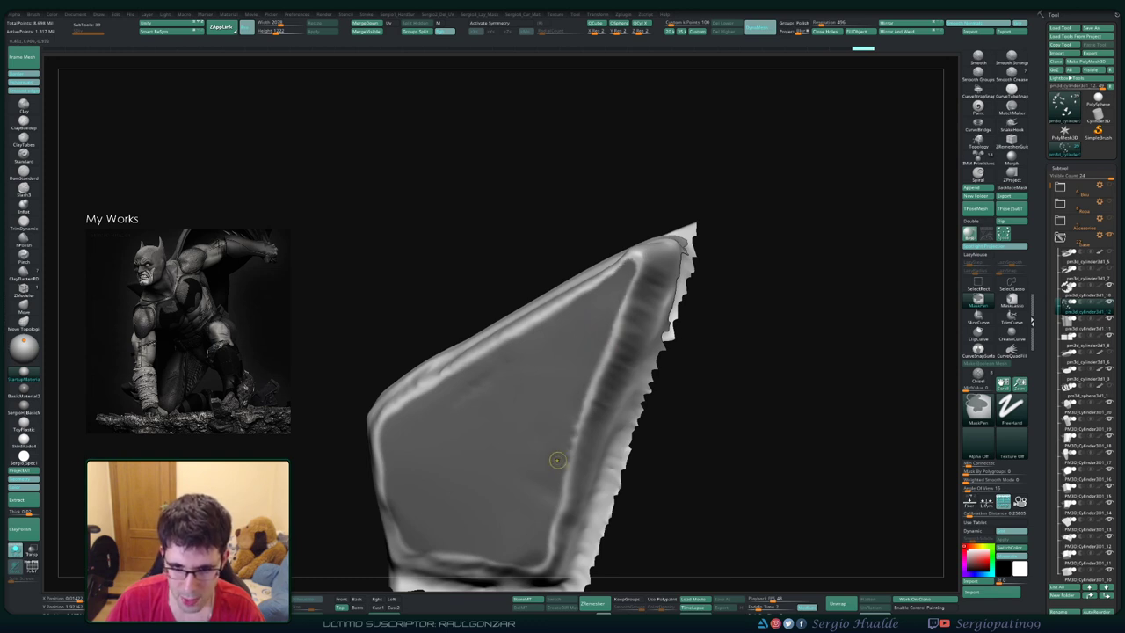
key("ctrl+z")
key("ctrl+z")
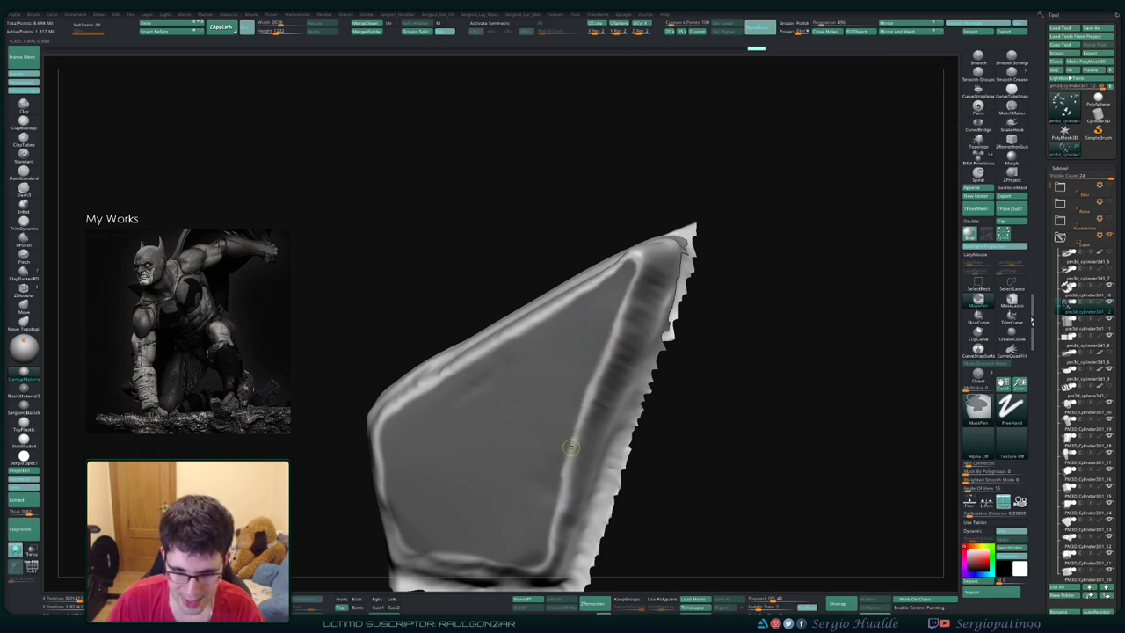
Step: Mask the central heart-shaped shard from its top down to its lower tip
left_click_drag(563, 438, 667, 263)
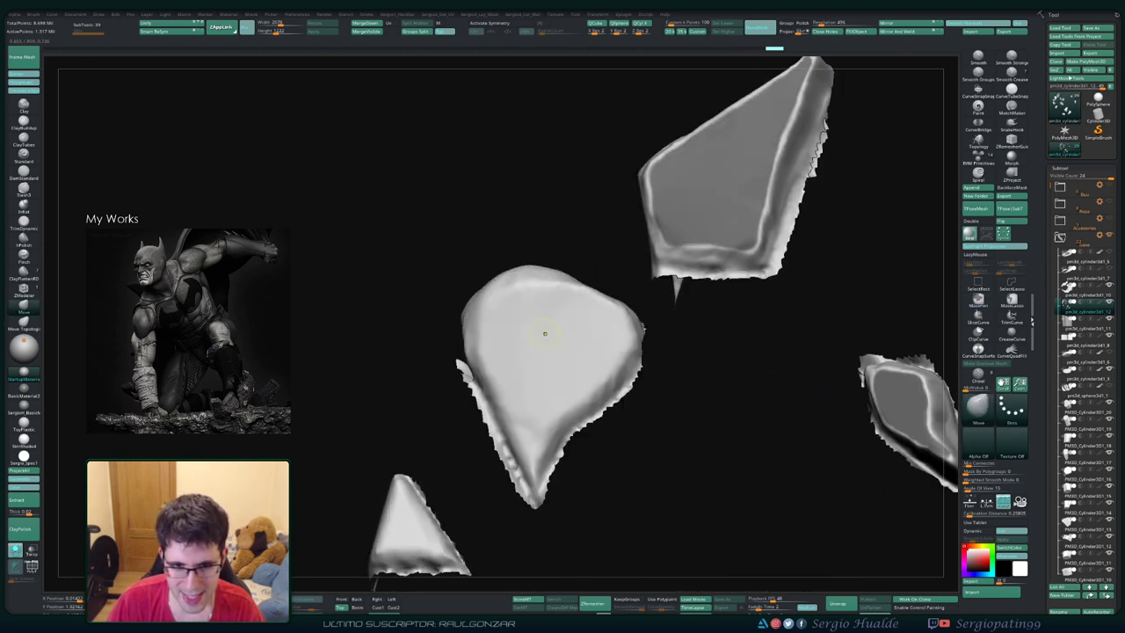
mouse_move(540, 326)
left_mouse_down("ctrl")
mouse_move(499, 309)
mouse_move(497, 338)
mouse_move(512, 360)
mouse_move(502, 380)
mouse_move(522, 411)
mouse_move(538, 377)
mouse_move(532, 430)
mouse_move(580, 361)
left_mouse_up("ctrl")
mouse_move(562, 400)
left_mouse_down("ctrl")
mouse_move(606, 351)
mouse_move(567, 320)
mouse_move(584, 292)
left_mouse_up("ctrl")
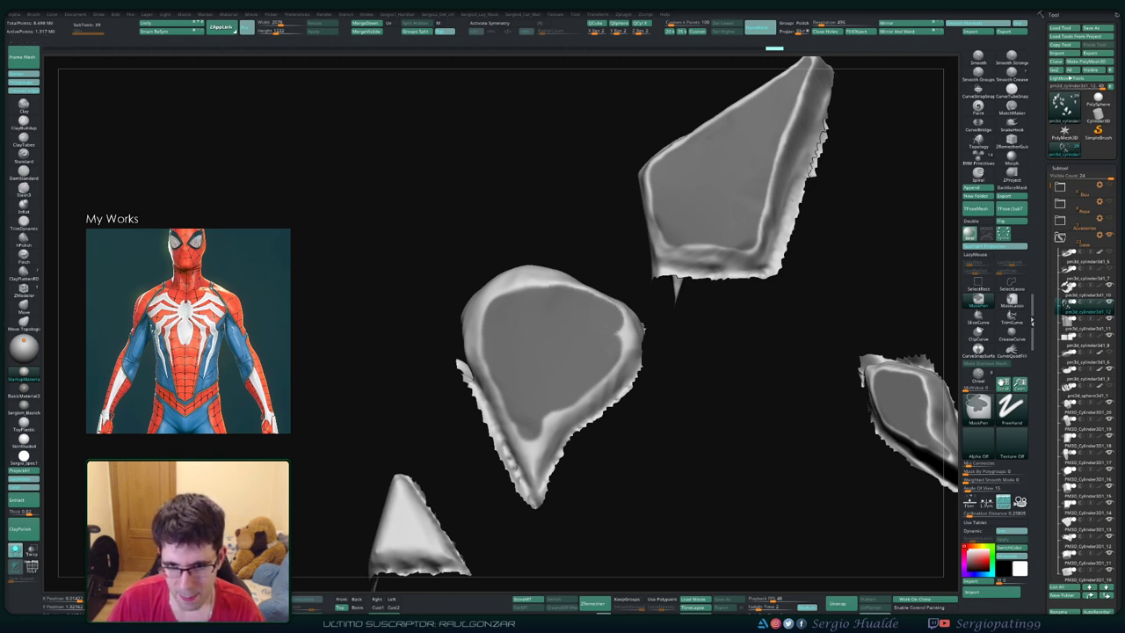
mouse_move(590, 360)
right_mouse_down()
mouse_move(607, 326)
mouse_move(584, 341)
right_mouse_up()
key("ctrl")
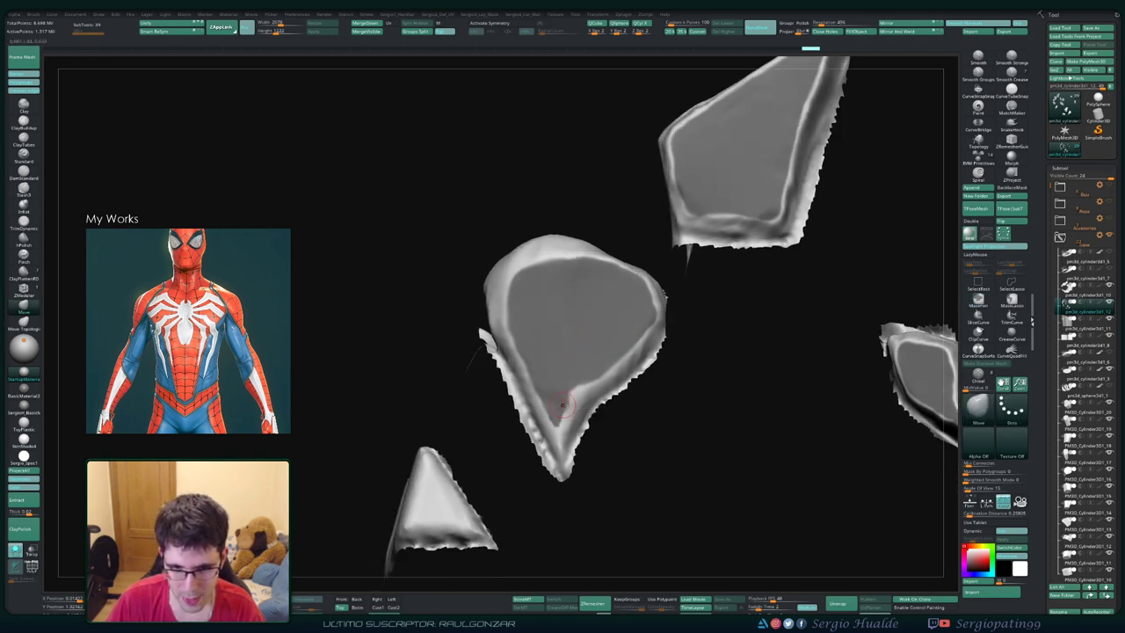
left_click_drag(606, 368, 576, 401, "ctrl")
left_click_drag(605, 360, 561, 435, "ctrl")
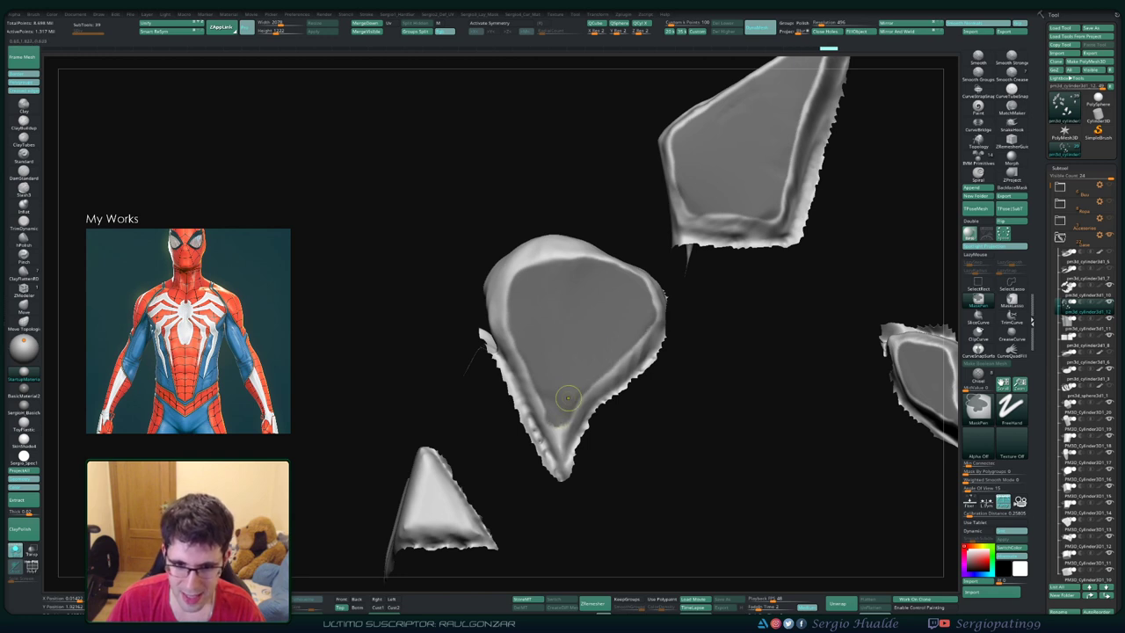
mouse_move(562, 439)
right_mouse_down()
mouse_move(545, 421)
mouse_move(557, 450)
right_mouse_up()
key("ctrl")
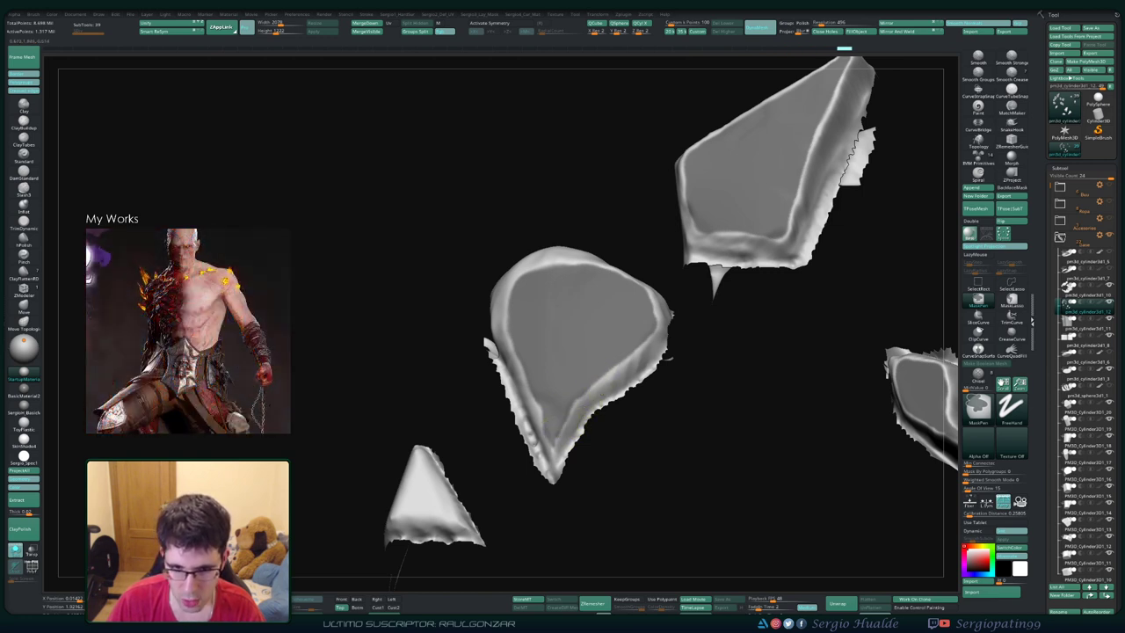
Step: Mask the triangular shard's face and the lower shard's inner face
right_click_drag(551, 461, 540, 385, "ctrl")
left_click_drag(540, 385, 537, 400, "ctrl")
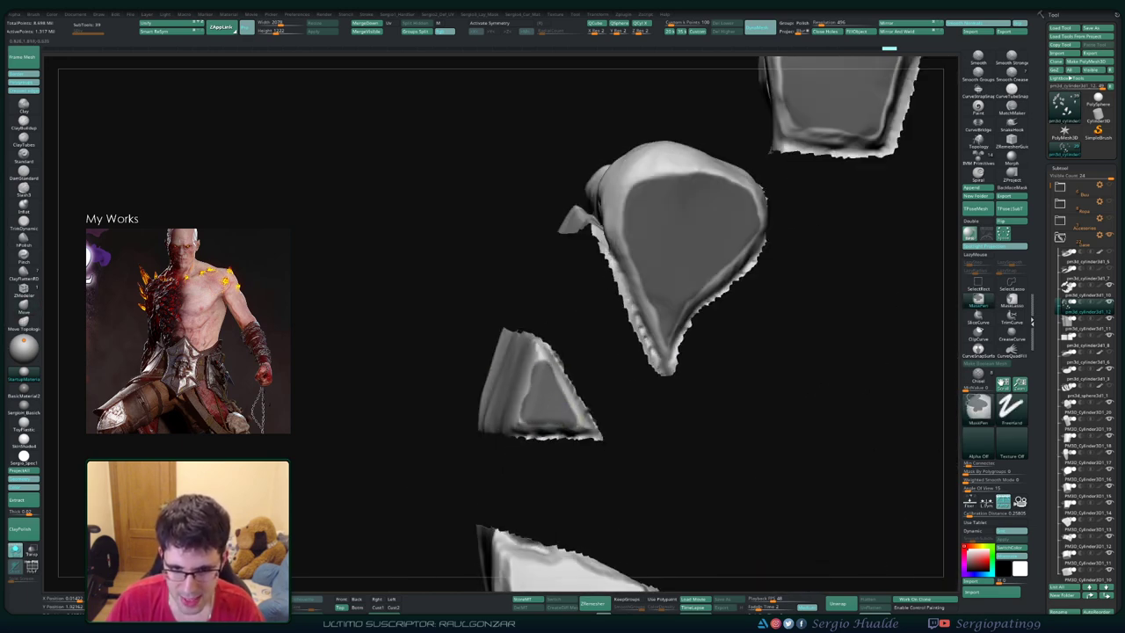
mouse_move(576, 422)
right_mouse_down()
mouse_move(562, 435)
mouse_move(569, 374)
right_mouse_up()
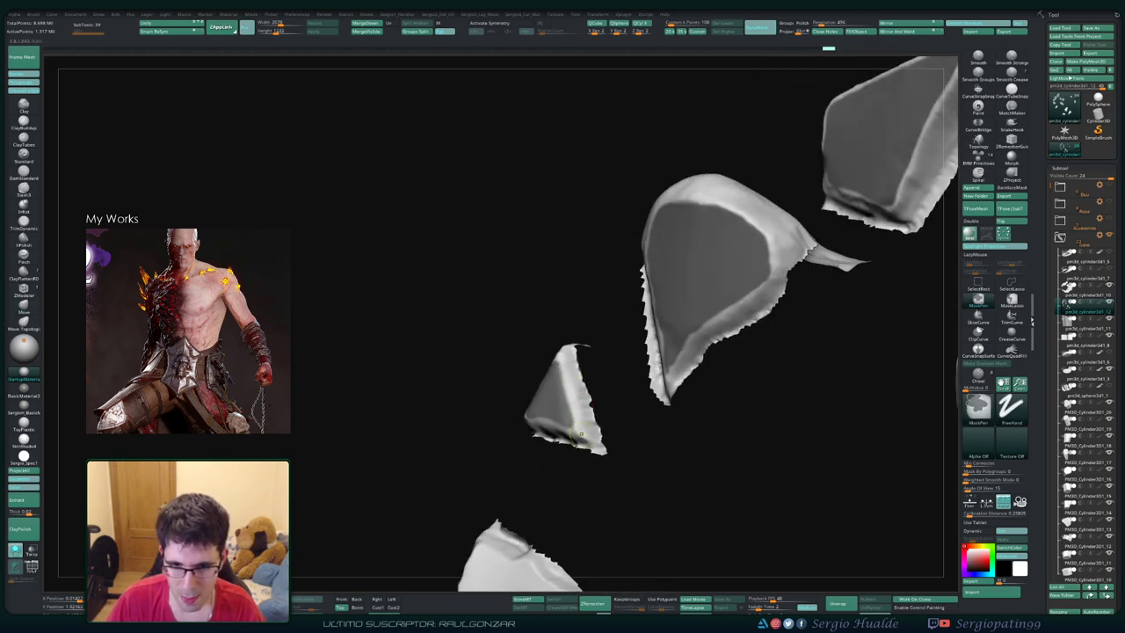
mouse_move(580, 434)
right_mouse_down()
mouse_move(552, 372)
mouse_move(509, 407)
mouse_move(524, 373)
mouse_move(509, 404)
right_mouse_up()
mouse_move(510, 404)
left_mouse_down("ctrl")
mouse_move(522, 395)
mouse_move(562, 413)
mouse_move(584, 443)
mouse_move(506, 431)
left_mouse_up("ctrl")
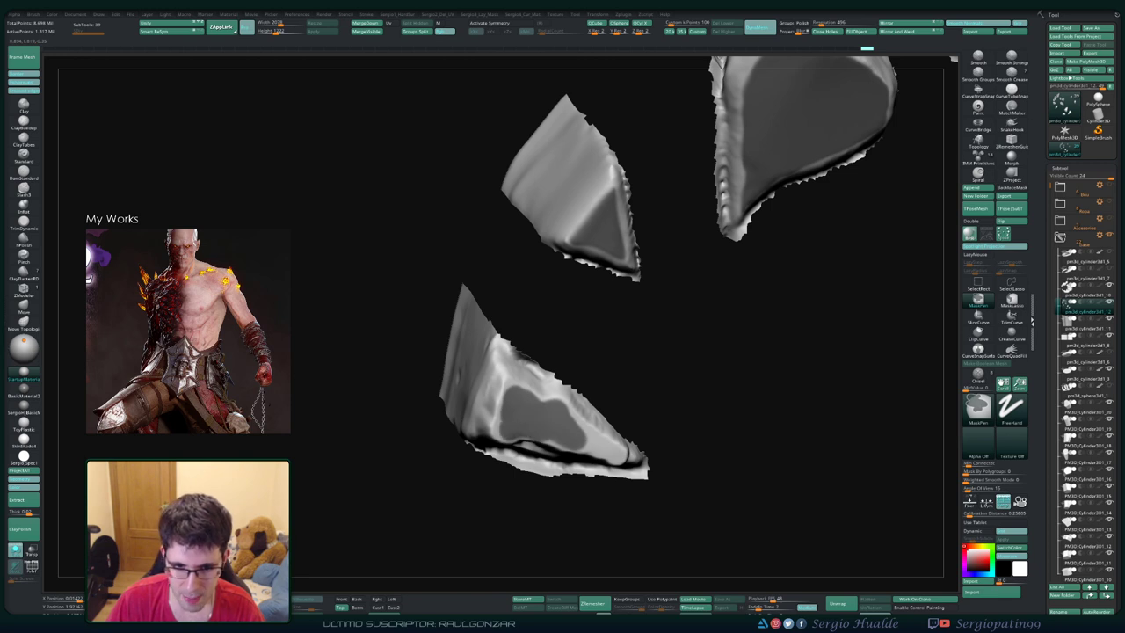
right_click_drag(516, 426, 584, 442)
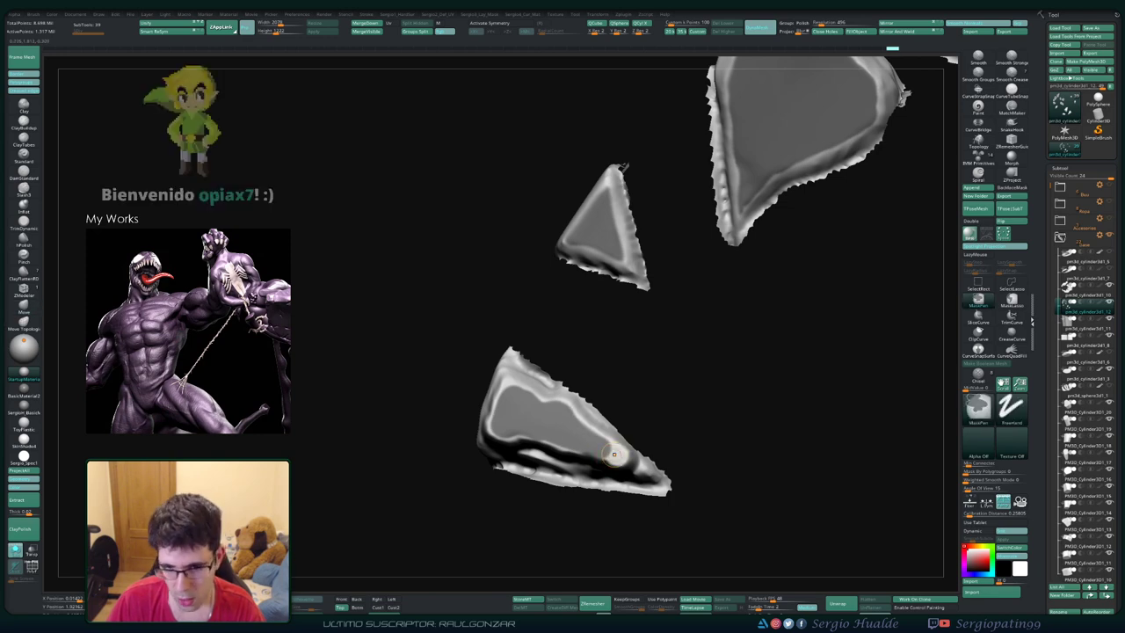
right_click_drag(586, 432, 703, 466)
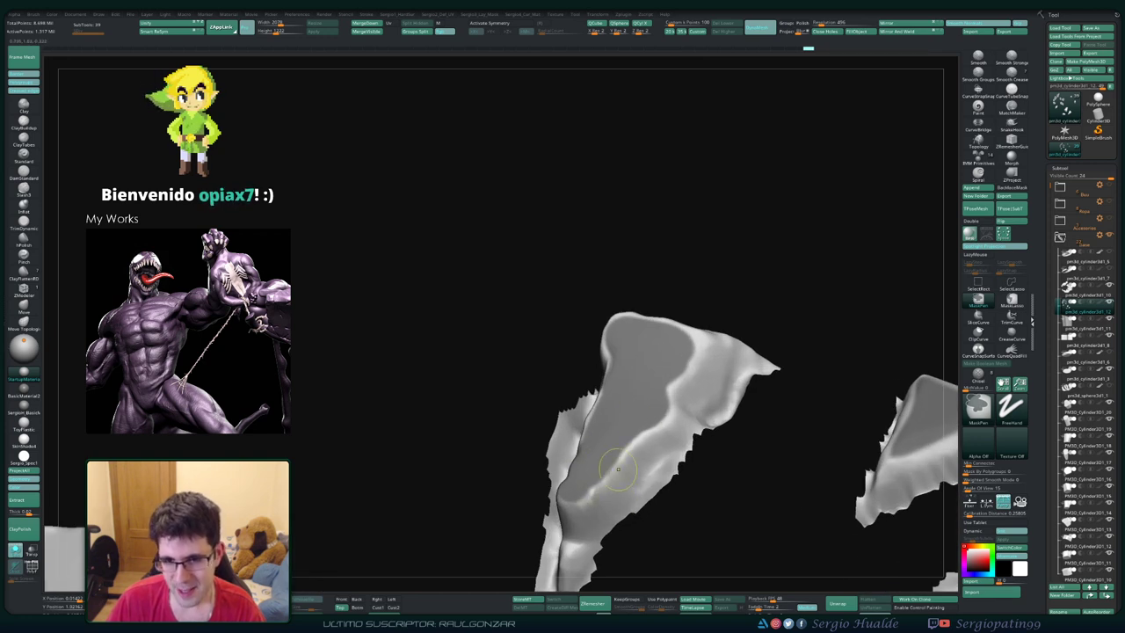
Step: Mask the front shard's inner face and extend the central shard's mask
right_click_drag(633, 386, 457, 378)
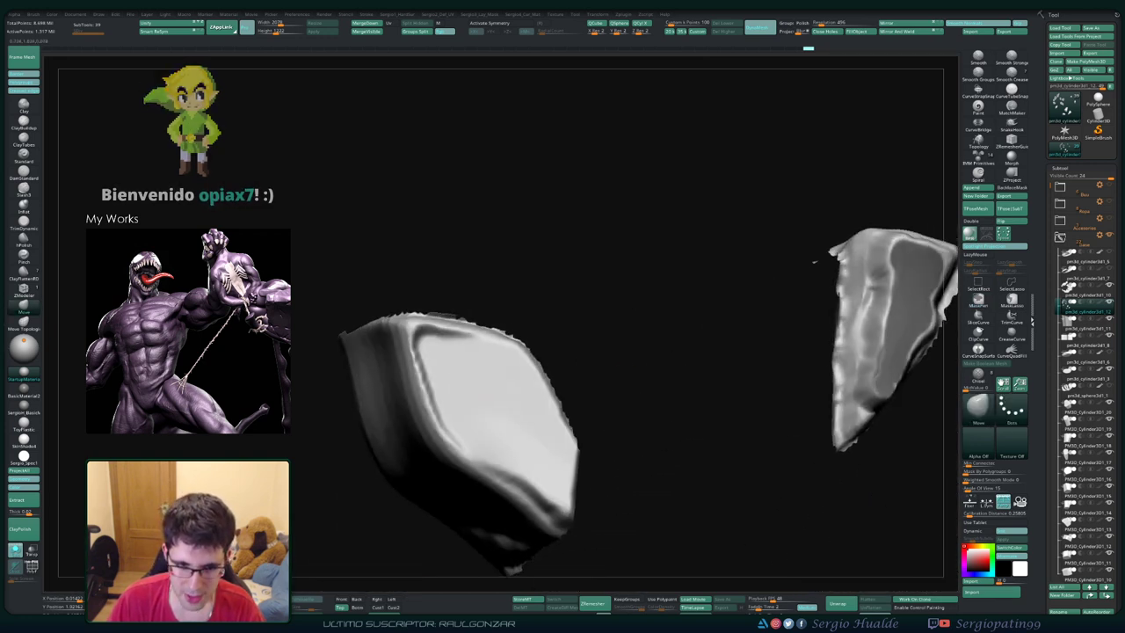
mouse_move(439, 355)
left_mouse_down("ctrl")
mouse_move(461, 418)
mouse_move(558, 492)
mouse_move(558, 457)
mouse_move(483, 413)
mouse_move(466, 356)
mouse_move(508, 357)
mouse_move(510, 394)
mouse_move(492, 388)
left_mouse_up("ctrl")
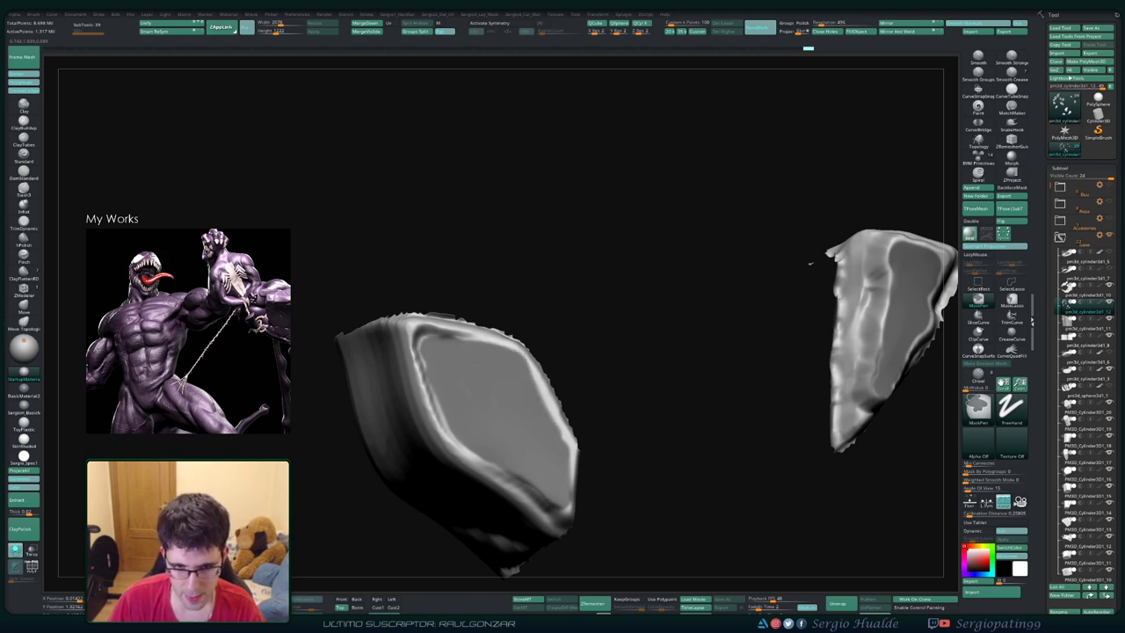
left_click_drag(809, 262, 844, 268)
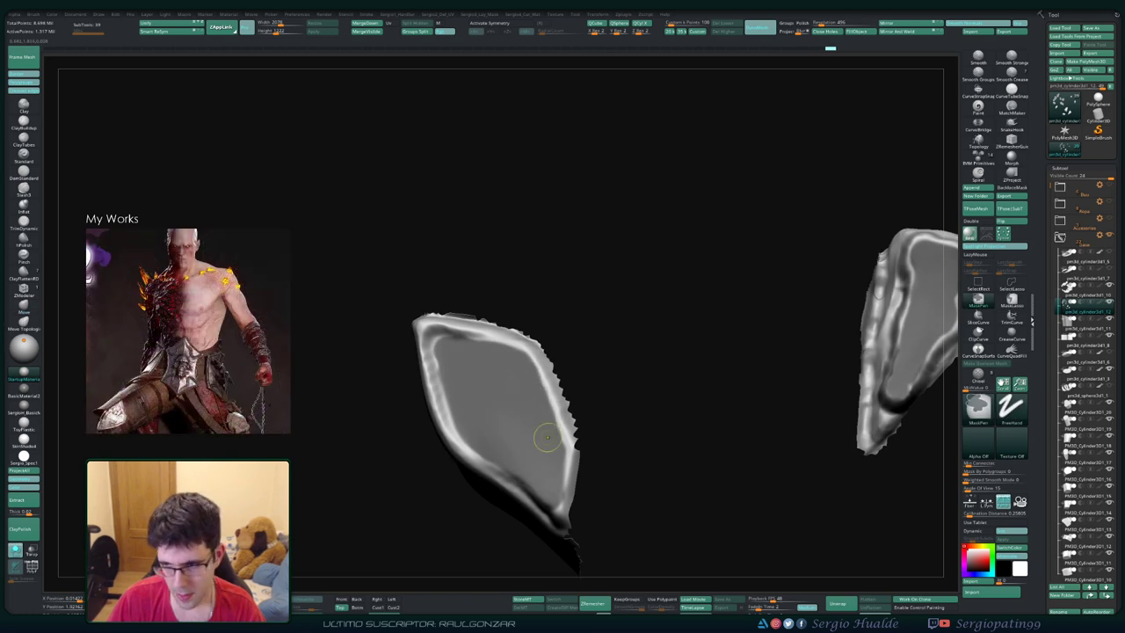
mouse_move(546, 437)
left_mouse_down()
mouse_move(539, 317)
mouse_move(654, 330)
mouse_move(545, 390)
mouse_move(580, 325)
mouse_move(527, 382)
mouse_move(520, 376)
mouse_move(532, 405)
mouse_move(516, 422)
mouse_move(549, 437)
mouse_move(562, 395)
left_mouse_up()
scroll(557, 353, "up", 2)
mouse_move(563, 437)
left_mouse_down("ctrl")
mouse_move(584, 479)
mouse_move(602, 356)
mouse_move(571, 434)
left_mouse_up("ctrl")
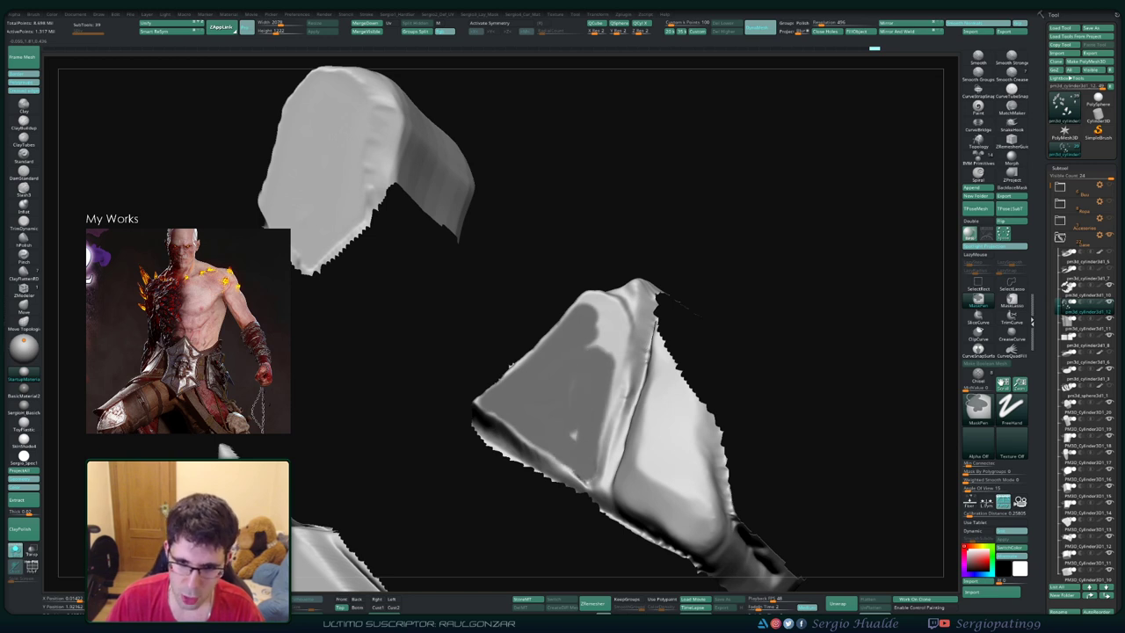
left_click_drag(874, 49, 907, 48)
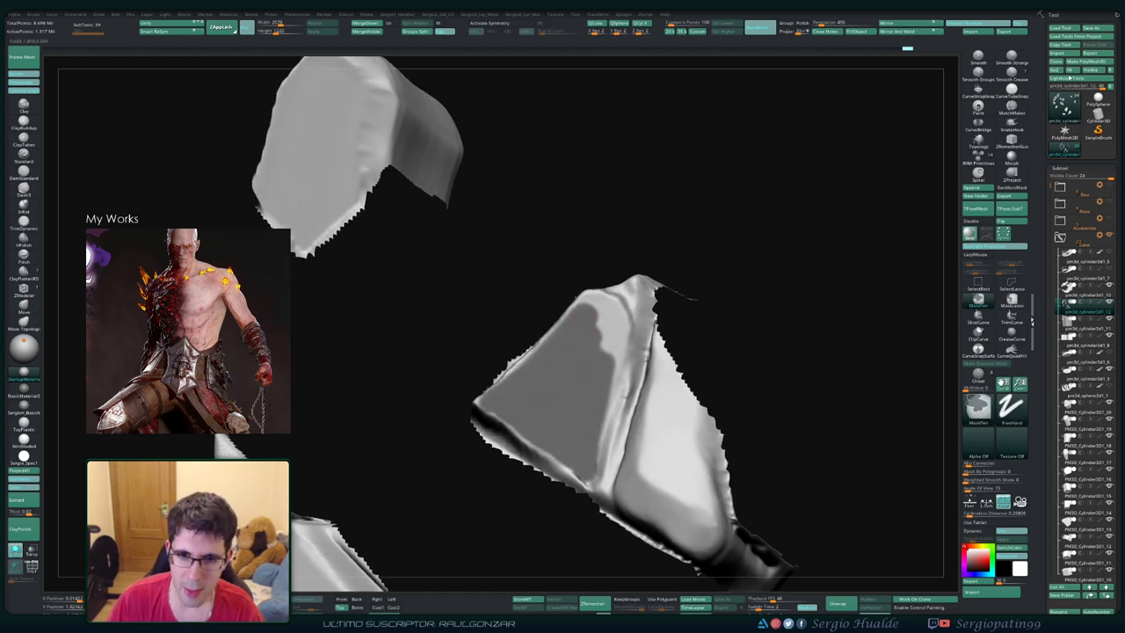
left_click_drag(610, 307, 598, 327, "ctrl")
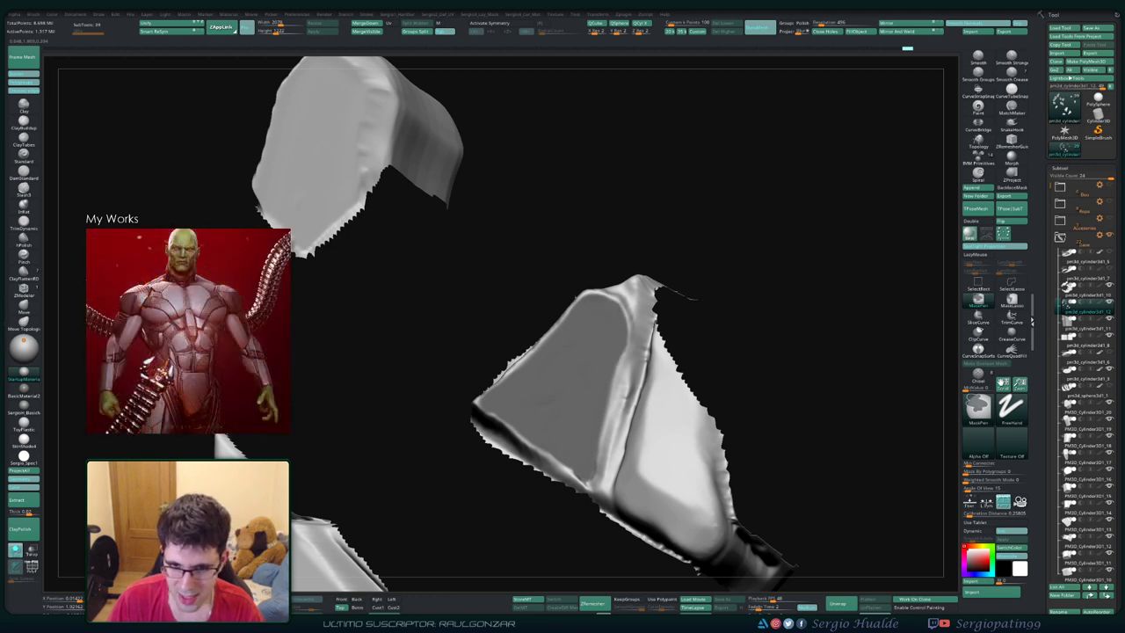
Step: Paint mask strokes down another shard and over its inner panels
left_click_drag(906, 48, 848, 49)
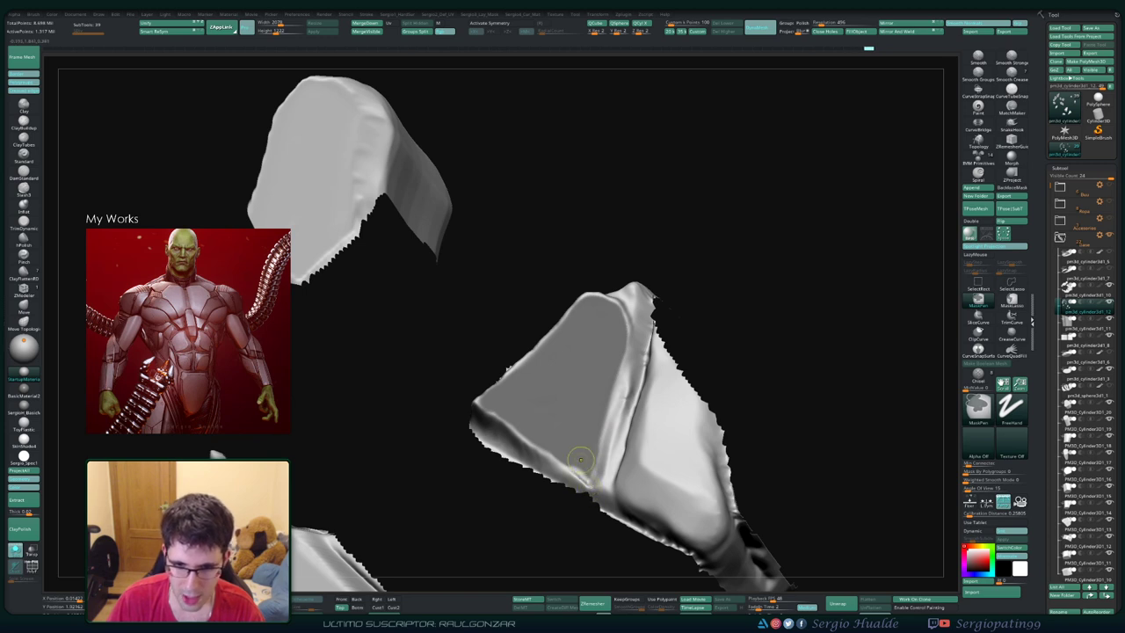
left_click_drag(889, 48, 898, 46)
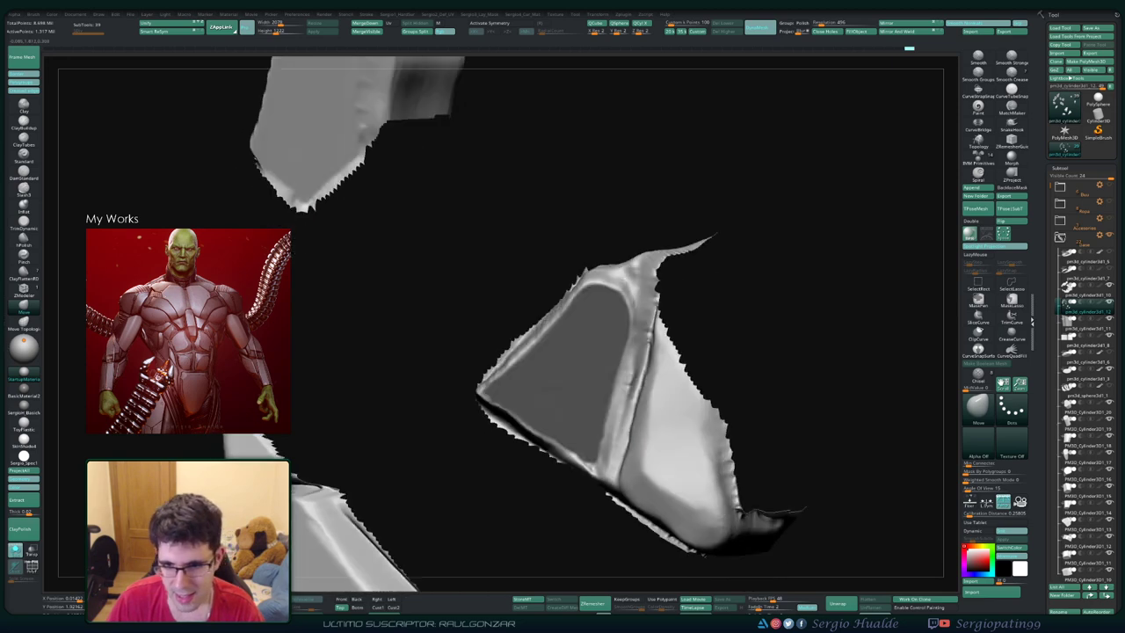
mouse_move(580, 421)
right_mouse_down()
mouse_move(617, 414)
mouse_move(635, 433)
mouse_move(631, 353)
right_mouse_up()
left_click_drag(631, 353, 622, 434, "ctrl")
mouse_move(624, 386)
left_mouse_down("ctrl")
mouse_move(628, 453)
mouse_move(648, 467)
mouse_move(648, 373)
mouse_move(630, 344)
mouse_move(657, 474)
mouse_move(670, 421)
mouse_move(672, 492)
left_mouse_up("ctrl")
left_click_drag(773, 395, 738, 352)
mouse_move(774, 264)
left_mouse_down()
mouse_move(720, 220)
mouse_move(769, 259)
left_mouse_up()
mouse_move(637, 448)
left_mouse_down("ctrl")
mouse_move(606, 466)
mouse_move(641, 497)
mouse_move(624, 501)
mouse_move(663, 525)
left_mouse_up("ctrl")
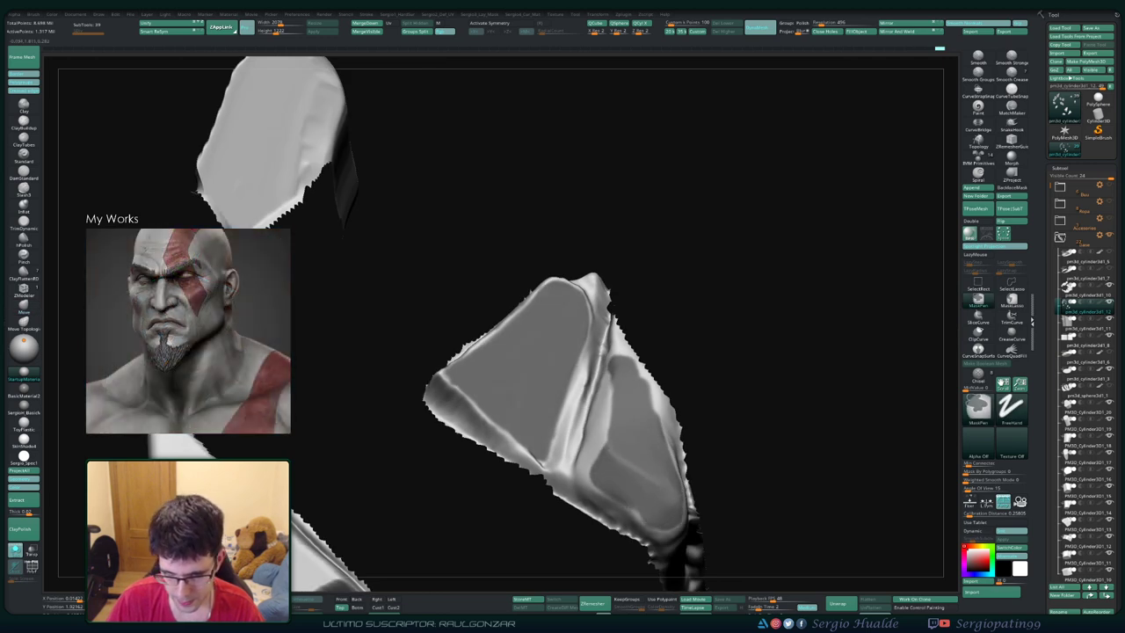
left_click_drag(774, 369, 721, 325)
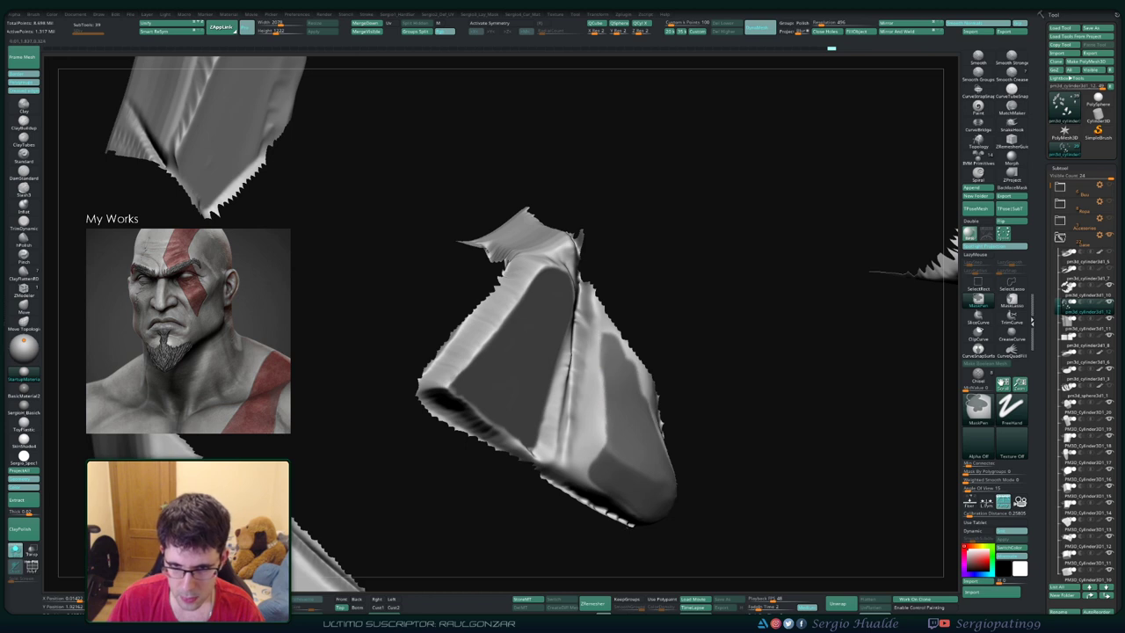
left_click_drag(597, 348, 593, 461, "ctrl")
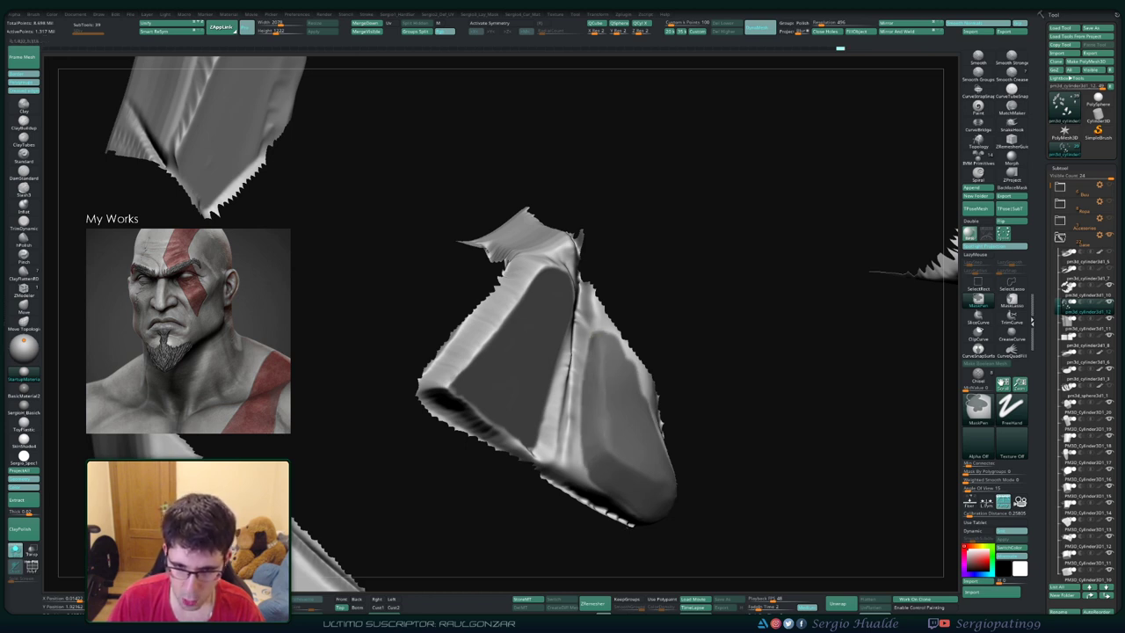
Step: Mask a shard's face out to its lower-right edge
key("f")
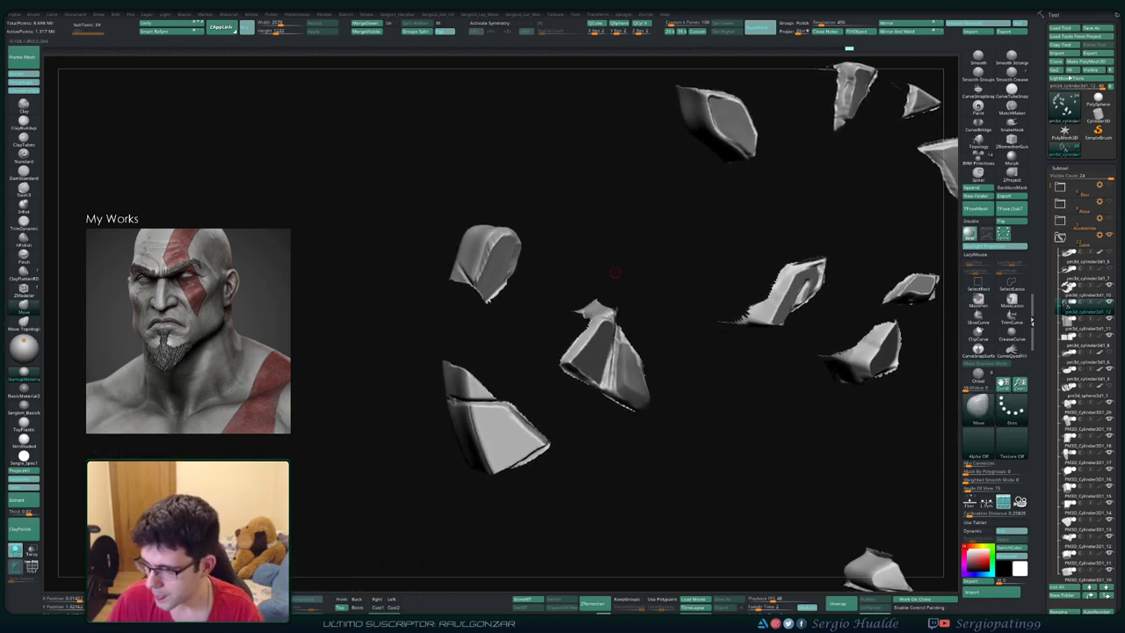
left_click_drag(615, 255, 606, 303)
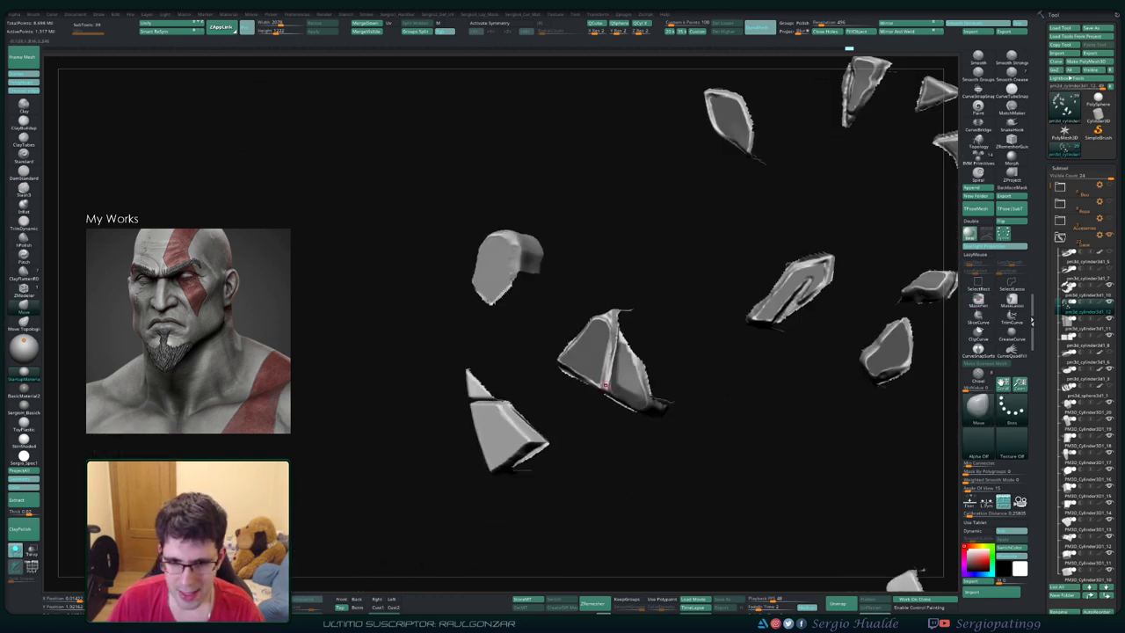
mouse_move(605, 384)
left_mouse_down()
mouse_move(576, 343)
mouse_move(594, 429)
mouse_move(590, 369)
mouse_move(620, 338)
mouse_move(626, 394)
mouse_move(602, 420)
left_mouse_up()
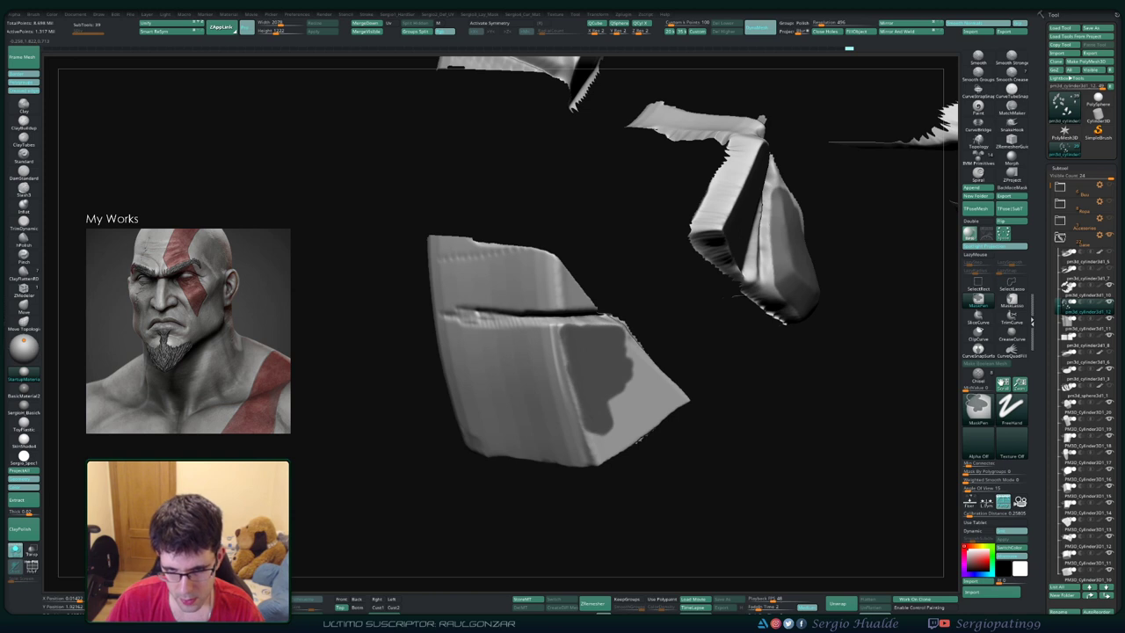
mouse_move(597, 452)
left_mouse_down("ctrl")
mouse_move(654, 409)
mouse_move(619, 396)
left_mouse_up("ctrl")
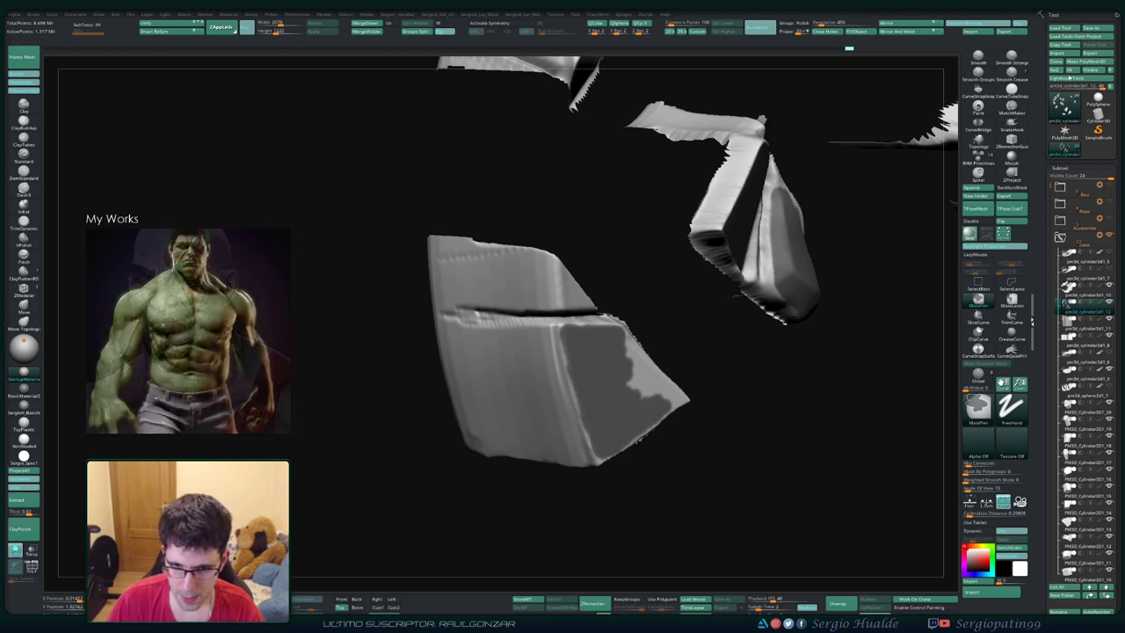
Step: Zoom in on the triangular shard and mask its pointed tip
left_click_drag(703, 413, 738, 404)
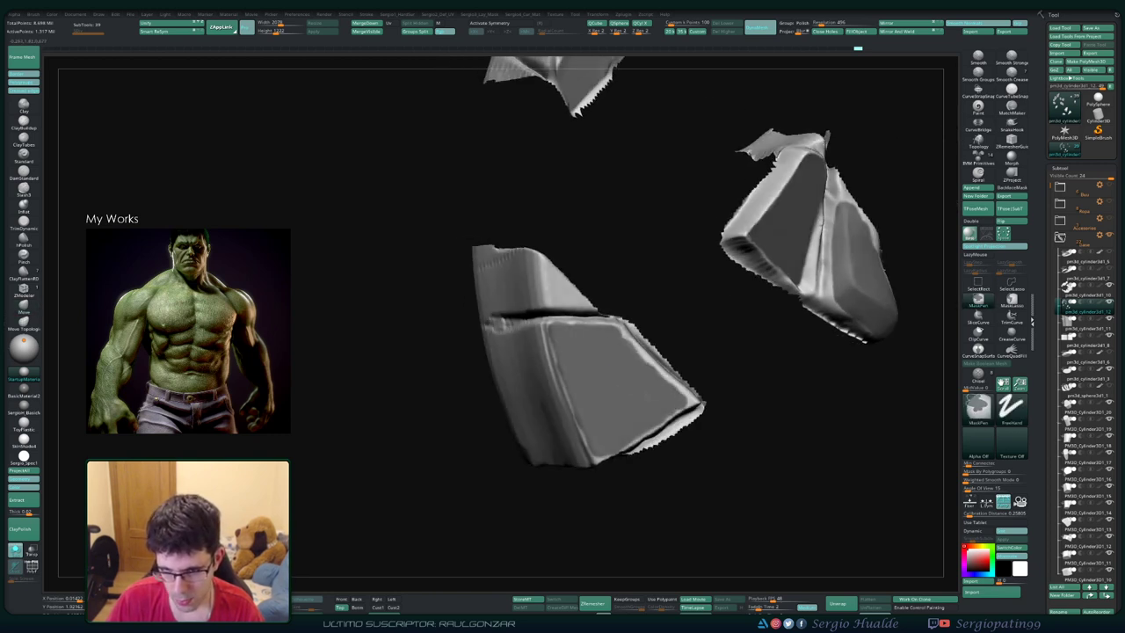
left_click_drag(646, 429, 696, 411)
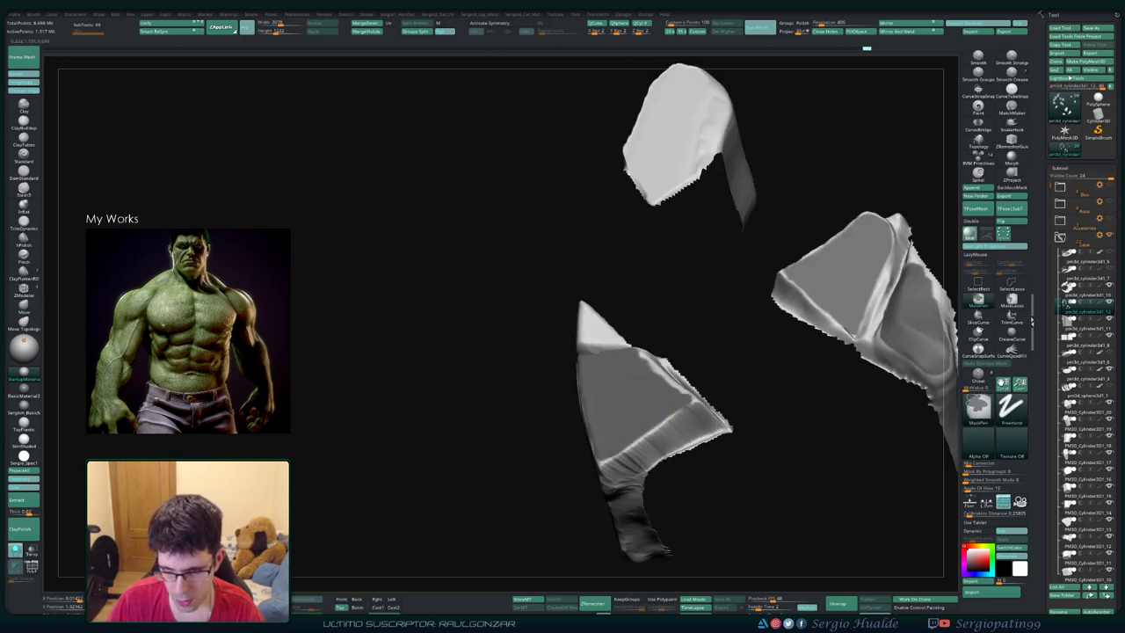
mouse_move(620, 454)
left_mouse_down()
mouse_move(605, 405)
mouse_move(580, 402)
mouse_move(598, 402)
mouse_move(580, 360)
left_mouse_up()
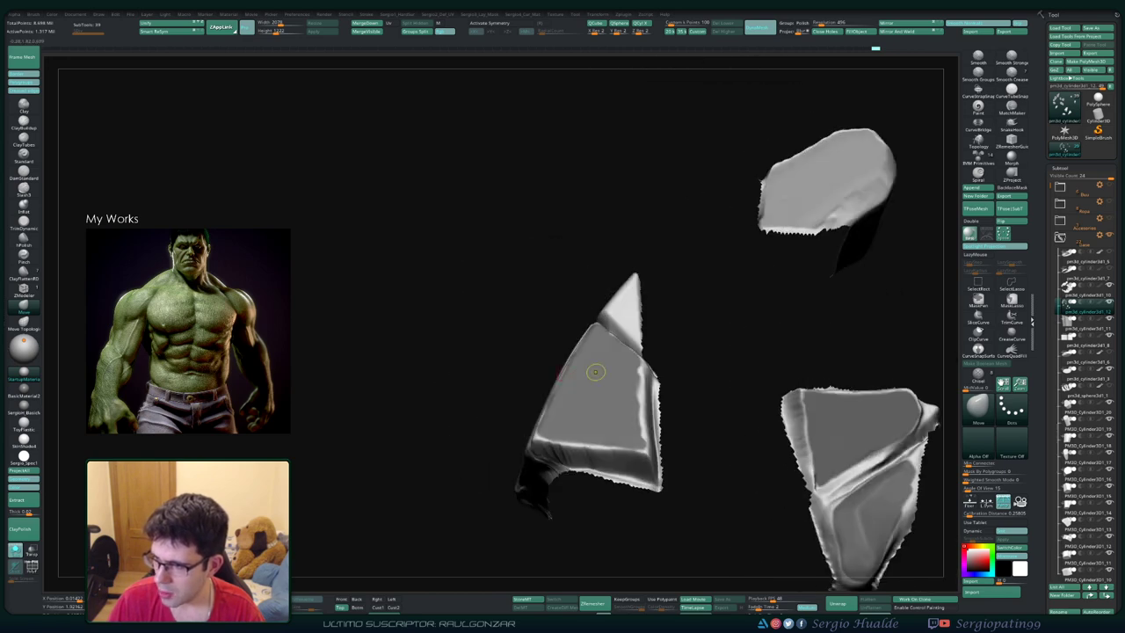
mouse_move(594, 372)
right_mouse_down("ctrl")
mouse_move(623, 396)
mouse_move(763, 127)
right_mouse_up("ctrl")
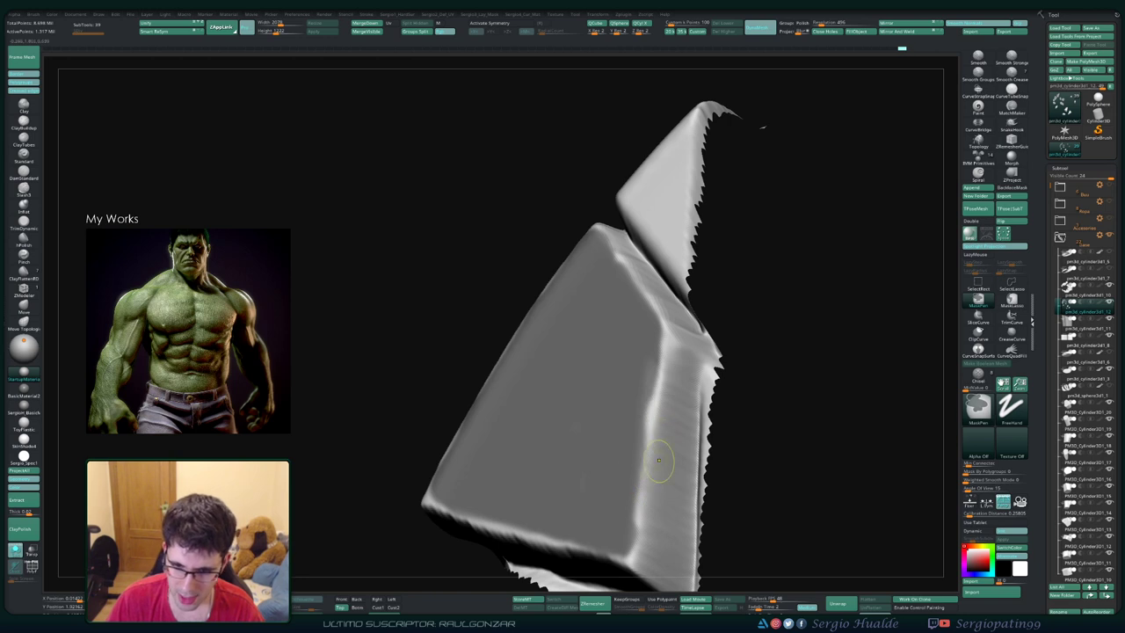
mouse_move(658, 459)
right_mouse_down()
mouse_move(628, 419)
mouse_move(648, 392)
right_mouse_up()
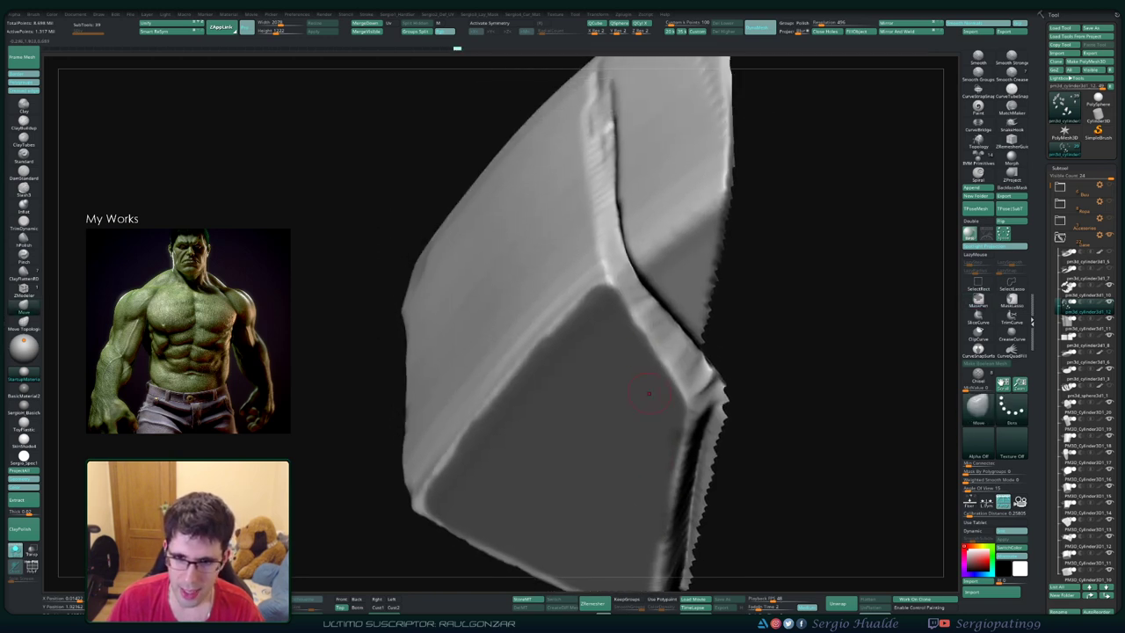
key("ctrl")
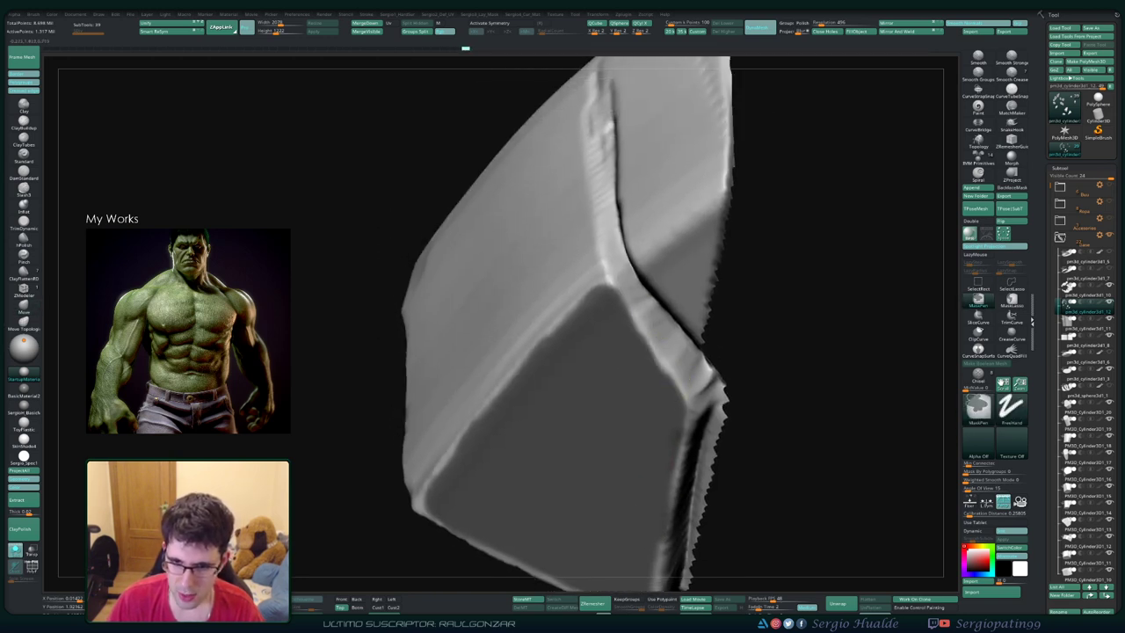
right_click_drag(647, 393, 661, 339)
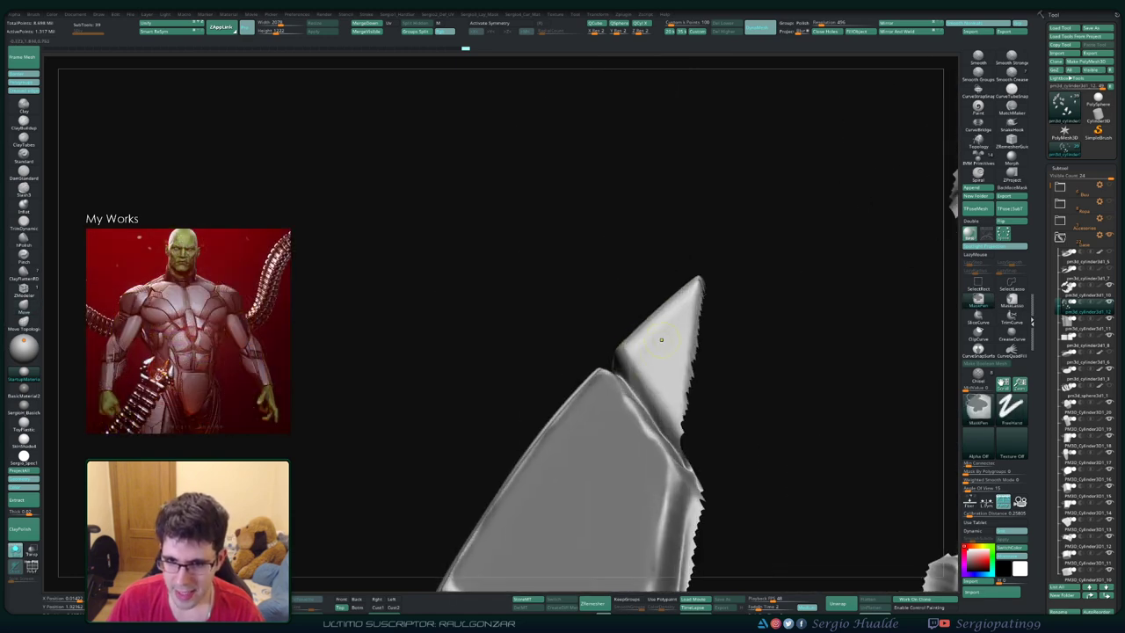
mouse_move(661, 339)
left_mouse_down("ctrl")
mouse_move(673, 322)
mouse_move(681, 378)
mouse_move(687, 329)
mouse_move(671, 401)
left_mouse_up("ctrl")
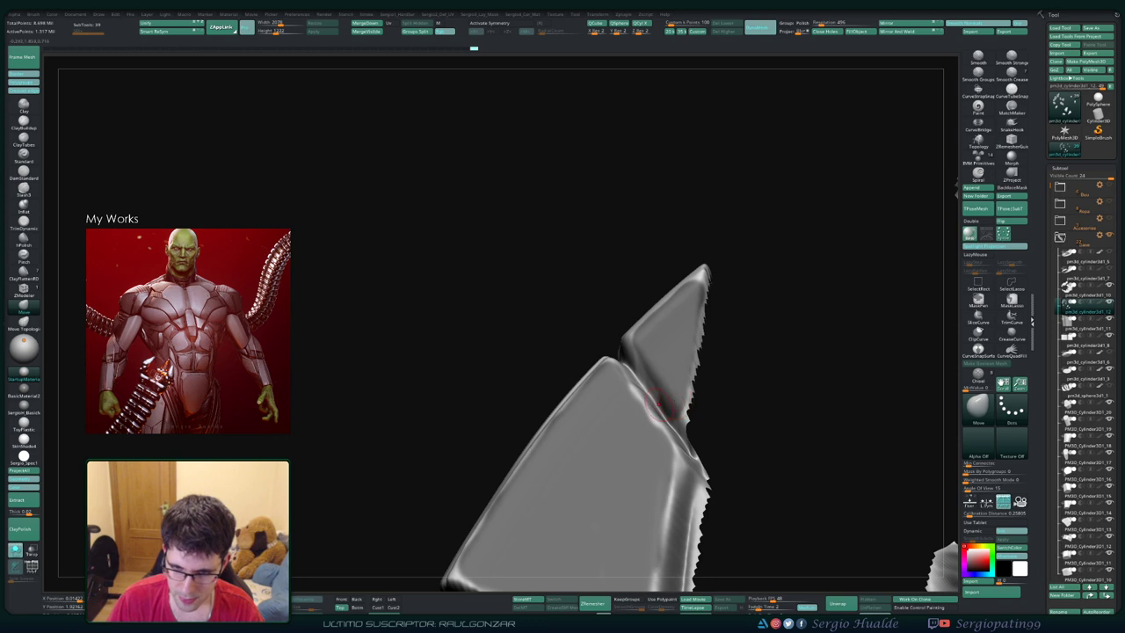
Step: Smooth the tip's surface, then begin masking another shard's top face
mouse_move(657, 402)
left_mouse_down("shift")
mouse_move(668, 352)
mouse_move(670, 378)
left_mouse_up("shift")
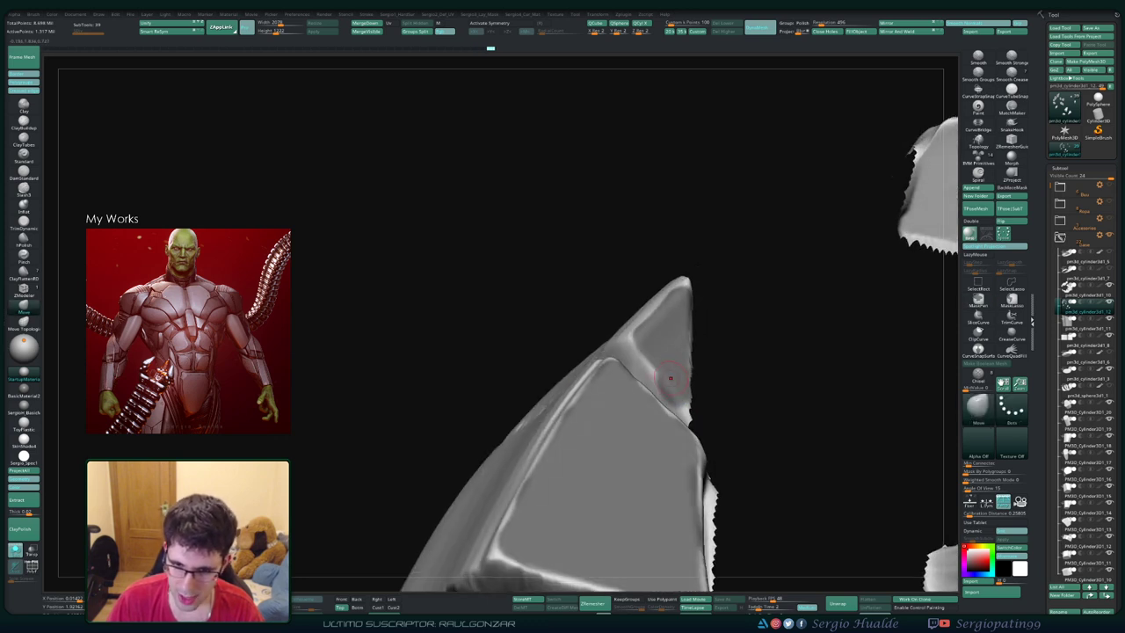
right_click_drag(669, 378, 649, 370)
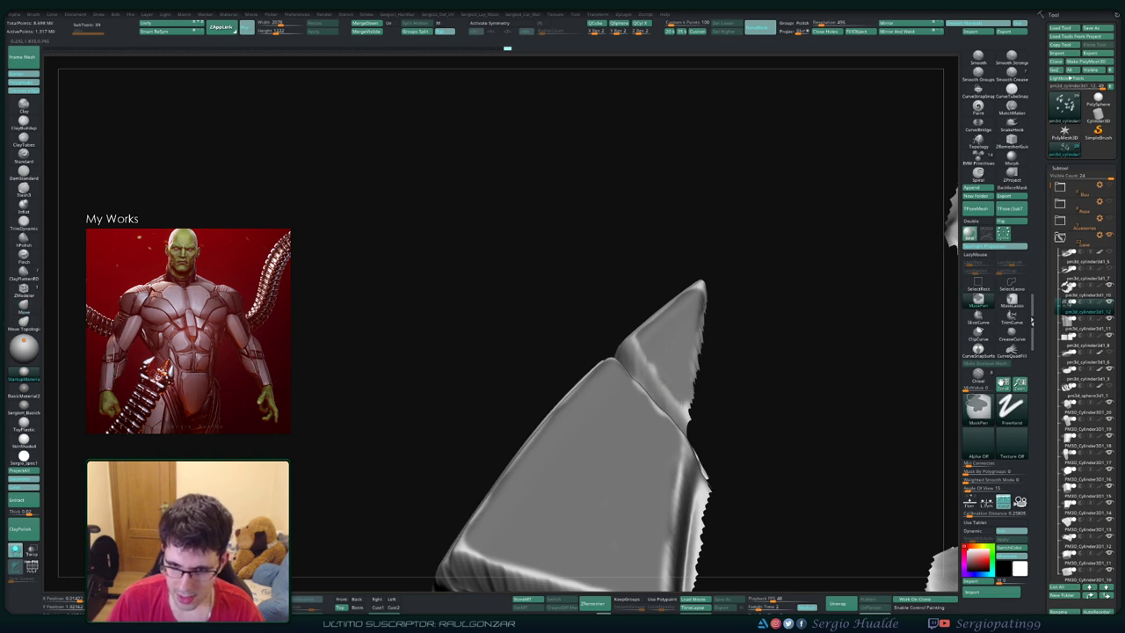
right_click_drag(668, 364, 702, 409)
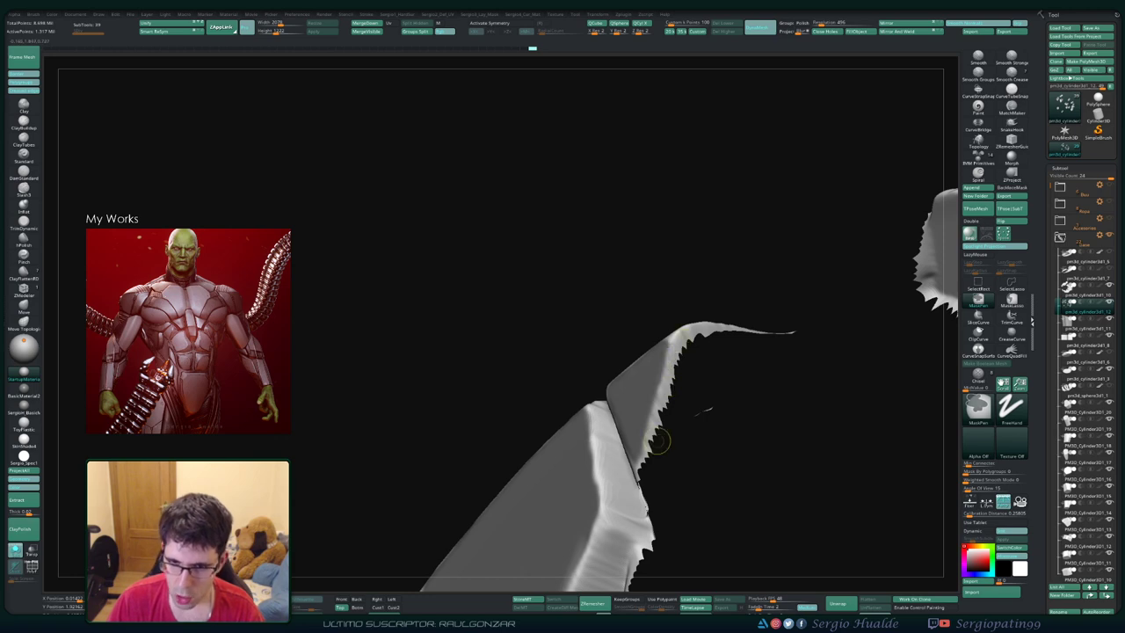
right_click_drag(658, 441, 631, 381, "ctrl")
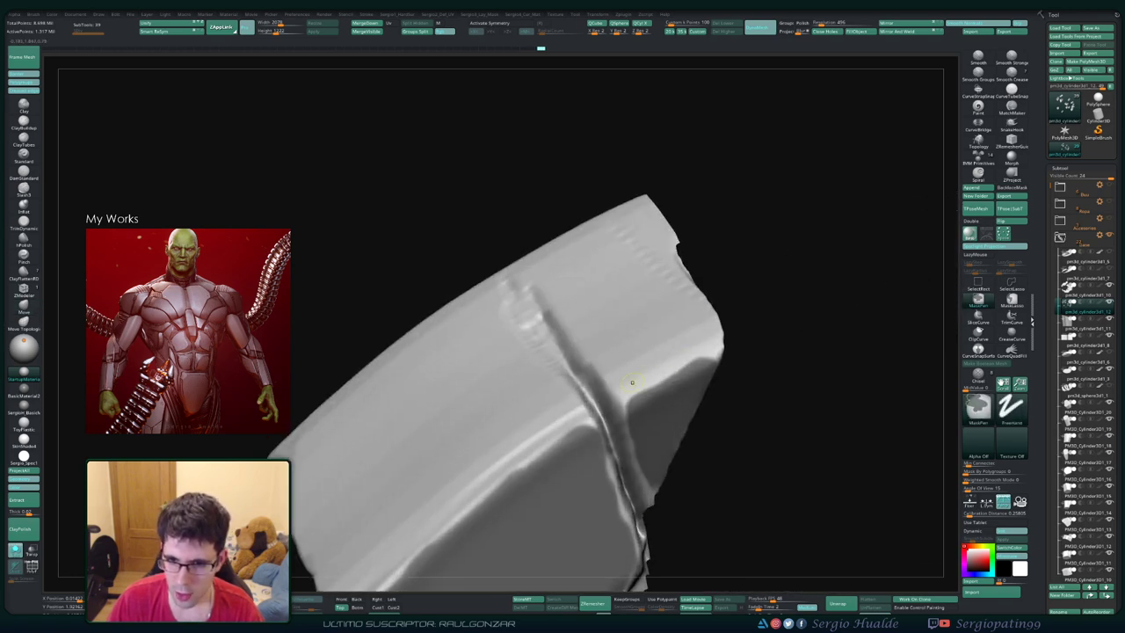
mouse_move(703, 377)
right_mouse_down("ctrl")
mouse_move(702, 351)
mouse_move(668, 386)
mouse_move(661, 351)
mouse_move(677, 413)
mouse_move(668, 369)
mouse_move(640, 351)
right_mouse_up("ctrl")
mouse_move(641, 351)
left_mouse_down("ctrl")
mouse_move(607, 343)
mouse_move(703, 330)
left_mouse_up("ctrl")
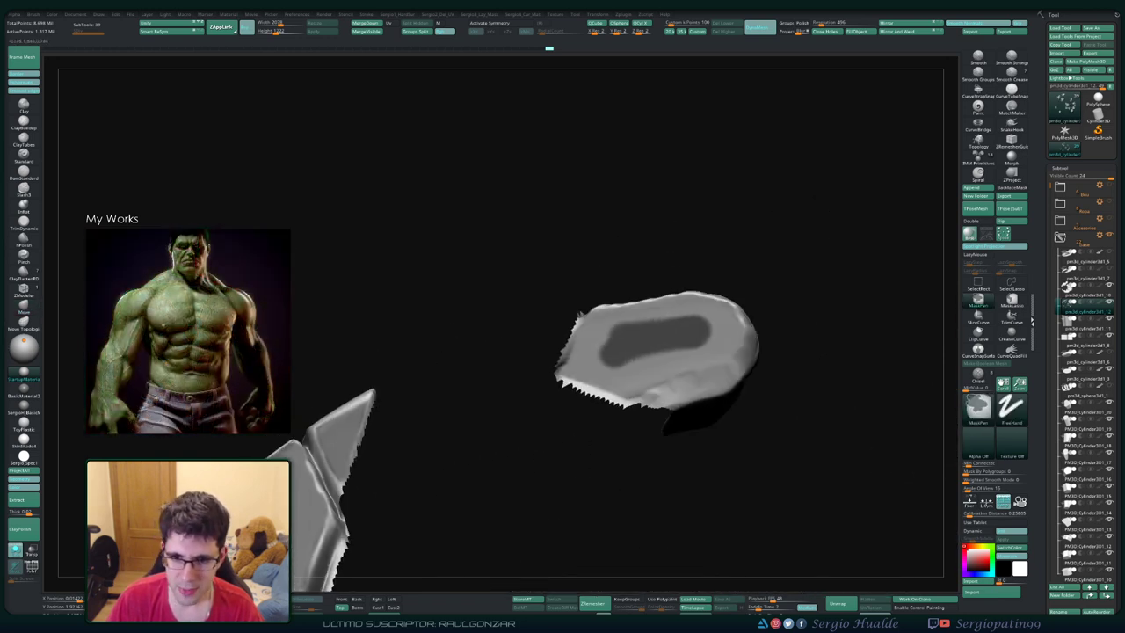
Step: Fill the rest of the shard's top face with mask
left_click_drag(606, 339, 703, 308, "ctrl")
mouse_move(633, 312)
left_mouse_down("ctrl")
mouse_move(702, 297)
mouse_move(598, 325)
mouse_move(567, 373)
mouse_move(628, 386)
mouse_move(677, 351)
mouse_move(711, 347)
left_mouse_up("ctrl")
key("b")
key("m")
key("v")
mouse_move(645, 387)
left_mouse_down("ctrl")
mouse_move(716, 351)
mouse_move(713, 303)
mouse_move(704, 313)
mouse_move(730, 349)
mouse_move(694, 384)
mouse_move(653, 391)
left_mouse_up("ctrl")
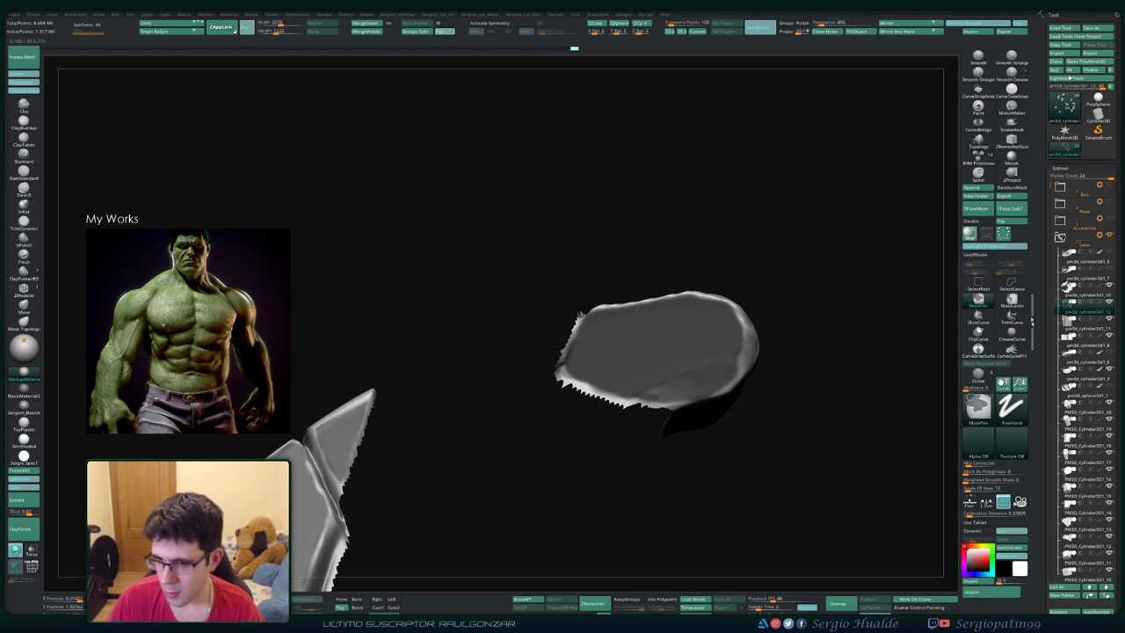
Step: Grow the mask into a triangular area on the lower shard and touch up its edge
left_click_drag(723, 360, 694, 325)
mouse_move(694, 325)
right_mouse_down("alt")
mouse_move(676, 314)
mouse_move(705, 310)
mouse_move(722, 376)
mouse_move(723, 284)
mouse_move(650, 325)
mouse_move(700, 272)
mouse_move(956, 297)
right_mouse_up("alt")
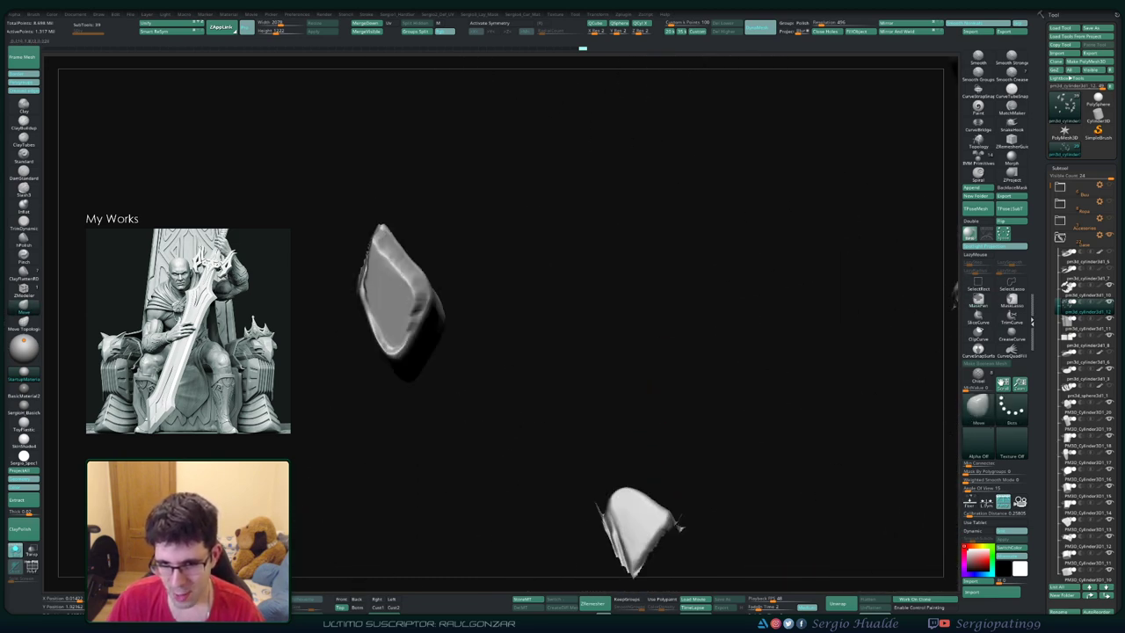
right_click_drag(648, 445, 655, 439)
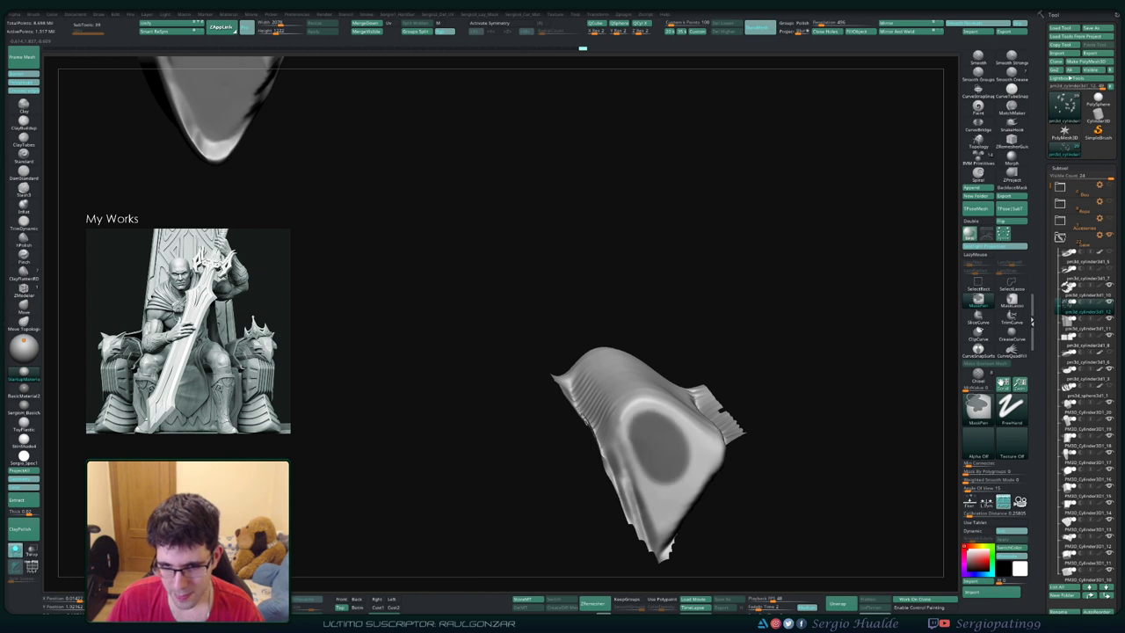
mouse_move(641, 409)
left_mouse_down("ctrl")
mouse_move(633, 431)
mouse_move(663, 496)
mouse_move(694, 474)
mouse_move(703, 435)
mouse_move(663, 411)
left_mouse_up("ctrl")
mouse_move(716, 443)
left_mouse_down("ctrl")
mouse_move(713, 473)
mouse_move(663, 511)
left_mouse_up("ctrl")
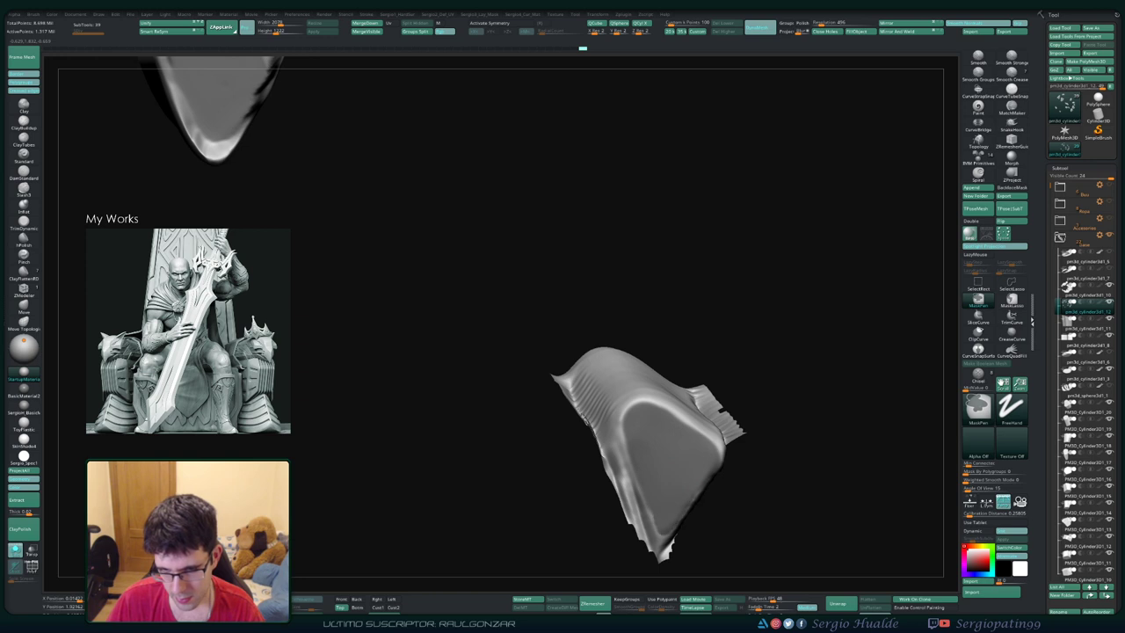
mouse_move(773, 509)
left_mouse_down()
mouse_move(720, 468)
mouse_move(661, 353)
left_mouse_up()
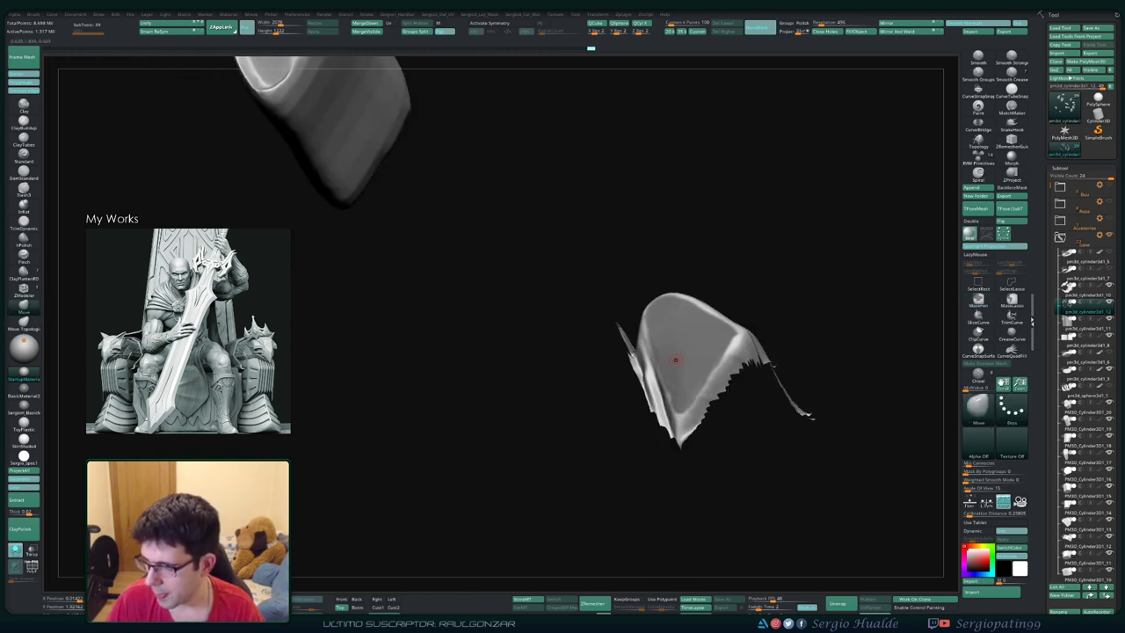
Step: Finish masking across the scattered shards and release Ctrl back to Move
key("ctrl")
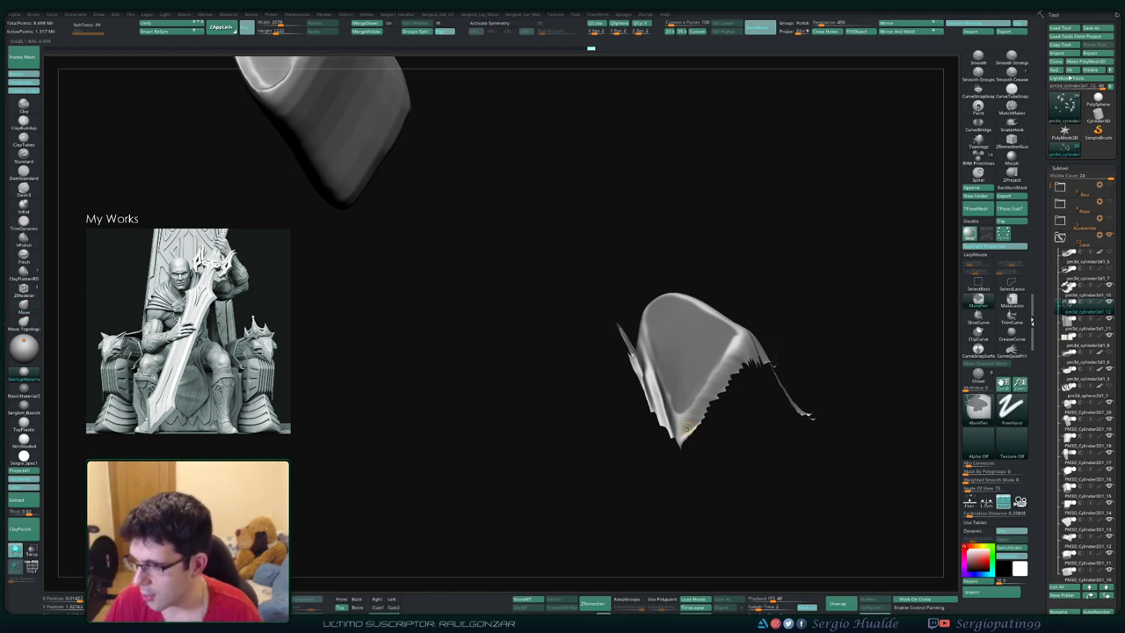
mouse_move(686, 429)
left_mouse_down()
mouse_move(637, 369)
mouse_move(675, 417)
left_mouse_up()
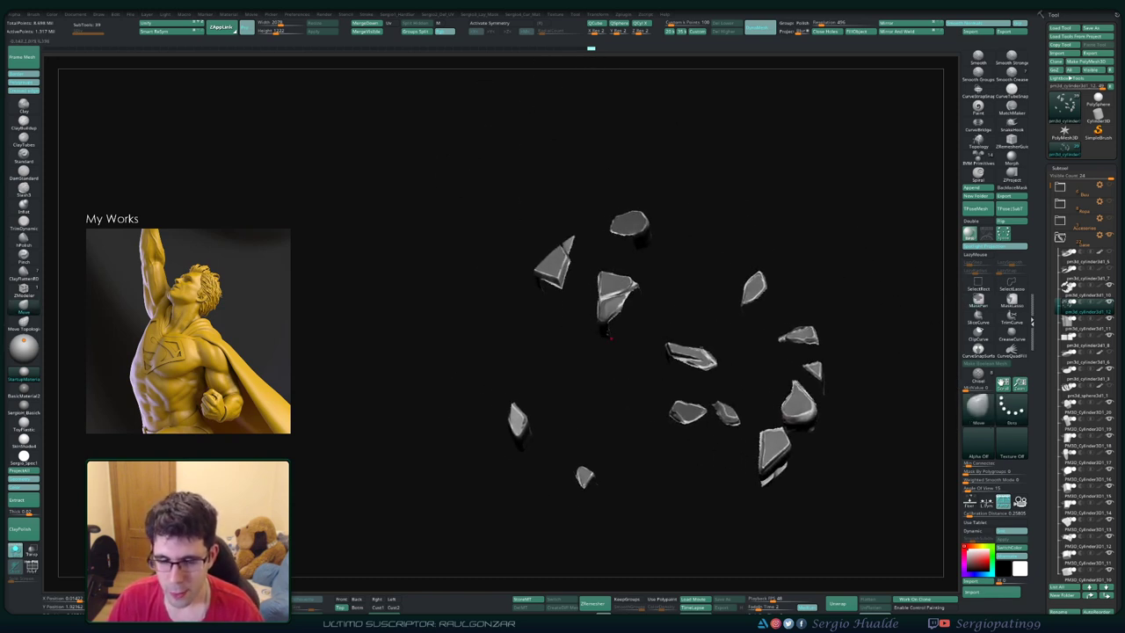
left_click_drag(610, 336, 631, 361)
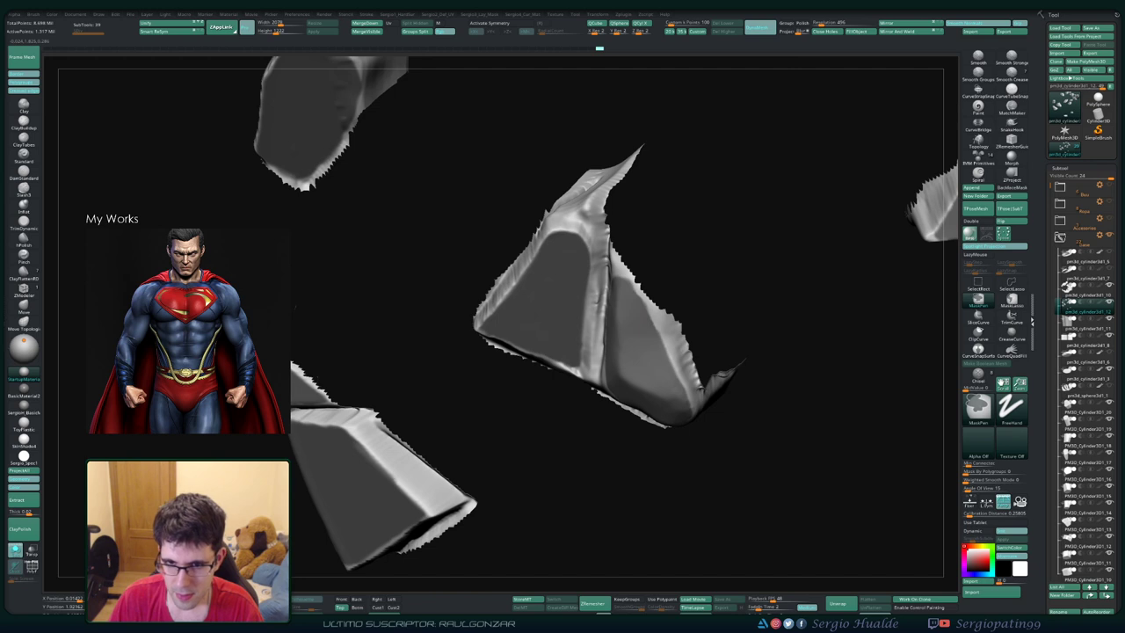
key("ctrl")
key("ctrl")
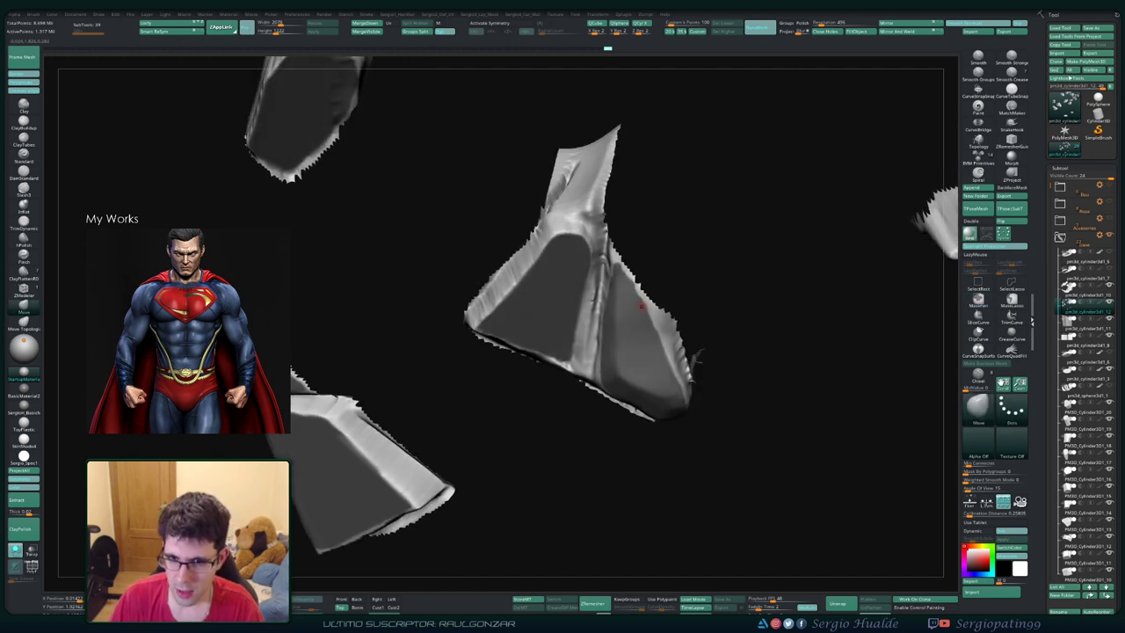
left_click_drag(696, 358, 641, 289)
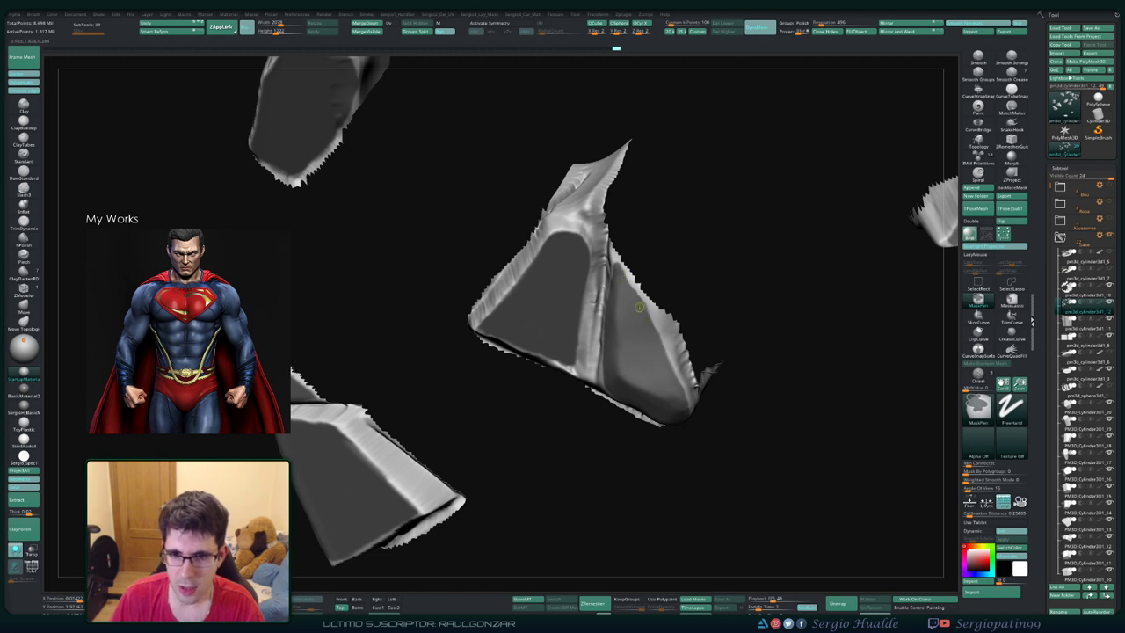
key("ctrl")
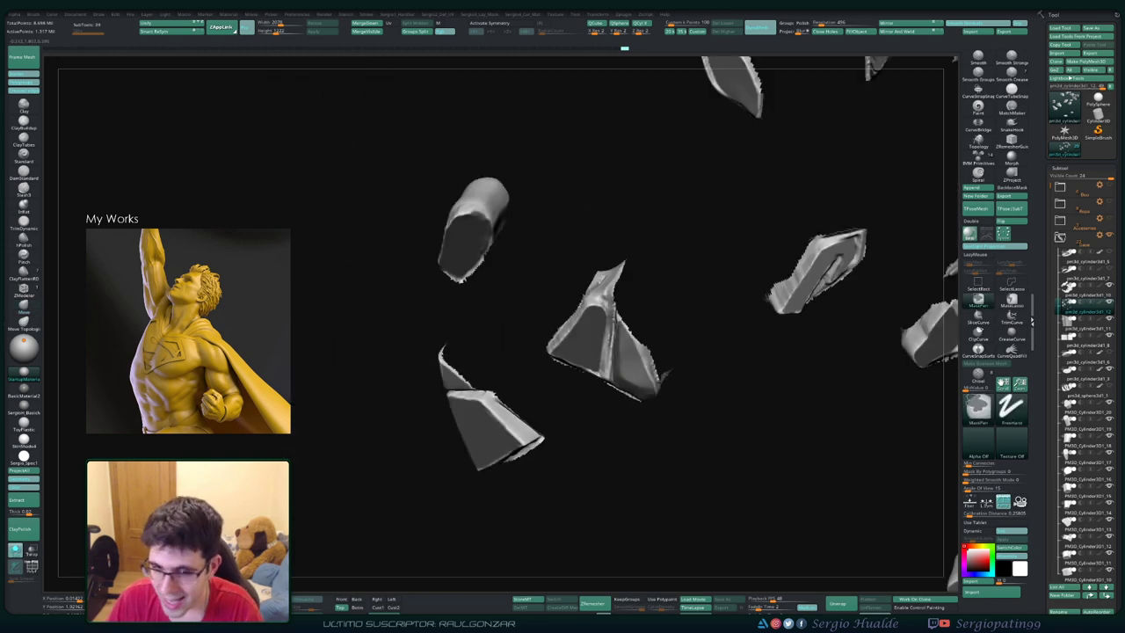
Step: Paint a MaskPen strip from the shard's groove toward its upper right, then zoom out to the other shards
mouse_move(610, 318)
right_mouse_down("ctrl")
mouse_move(610, 290)
mouse_move(610, 457)
mouse_move(506, 444)
right_mouse_up("ctrl")
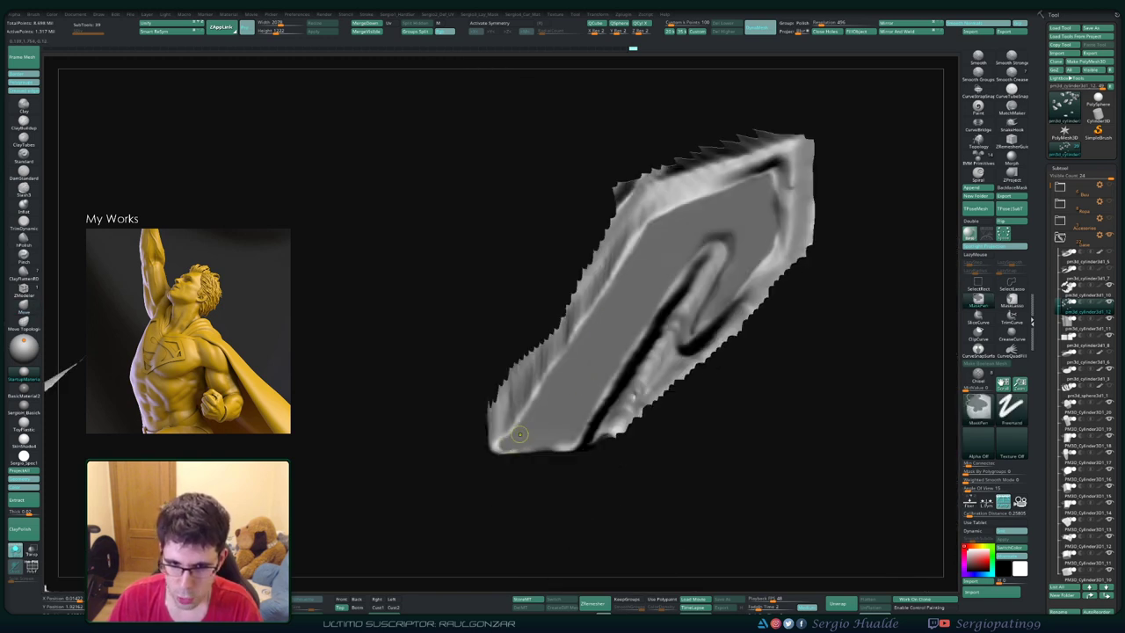
right_click_drag(620, 343, 577, 387, "alt")
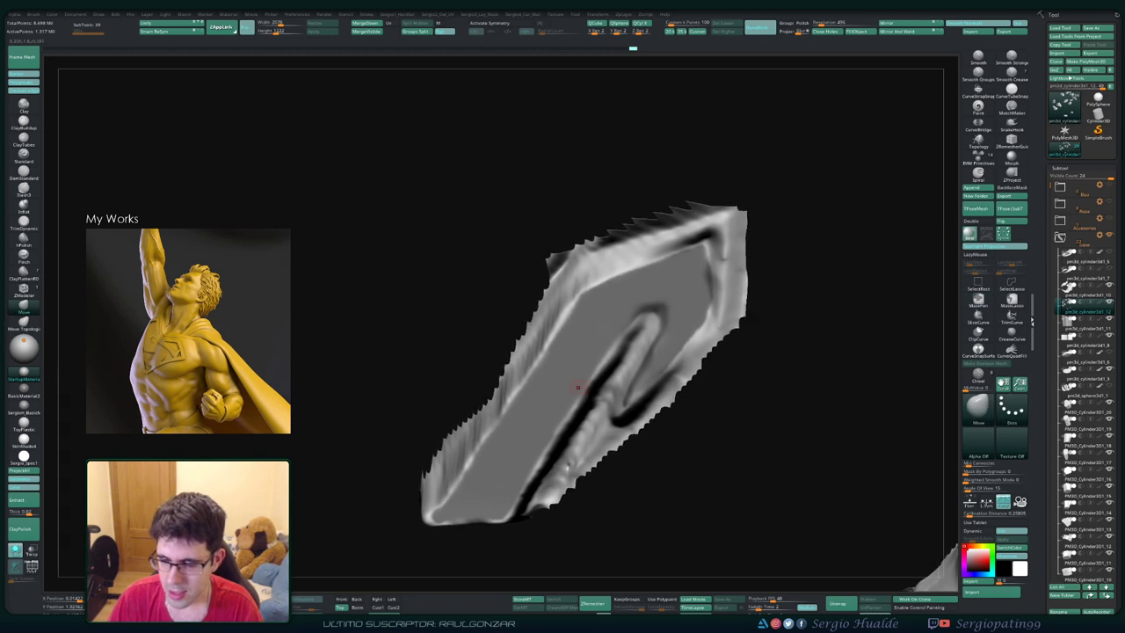
key("ctrl")
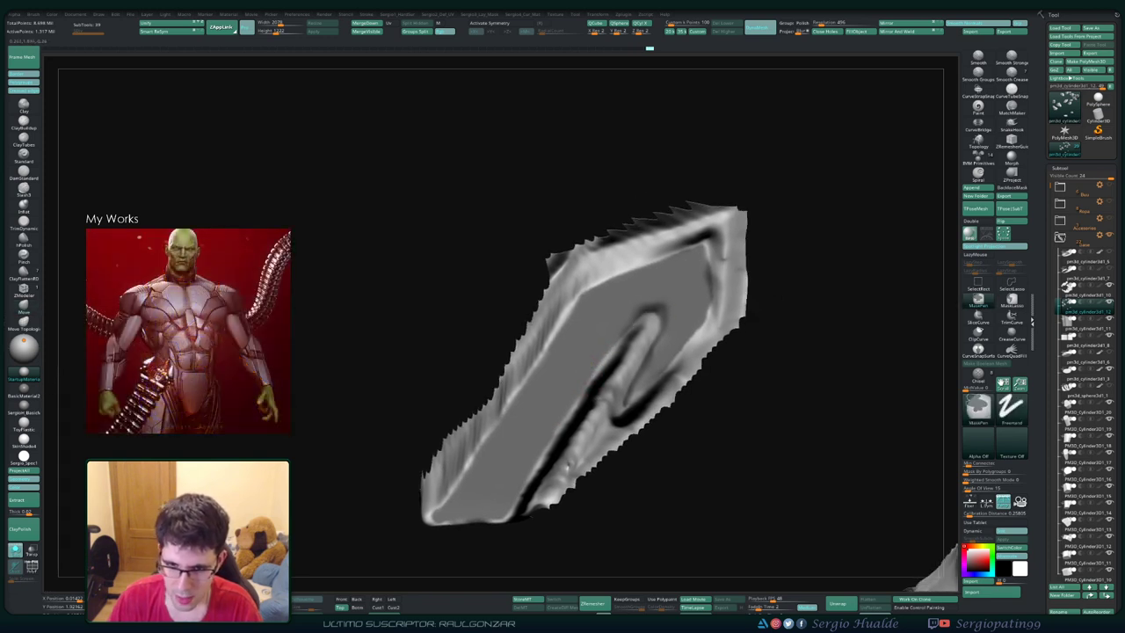
left_click_drag(644, 375, 682, 338, "ctrl")
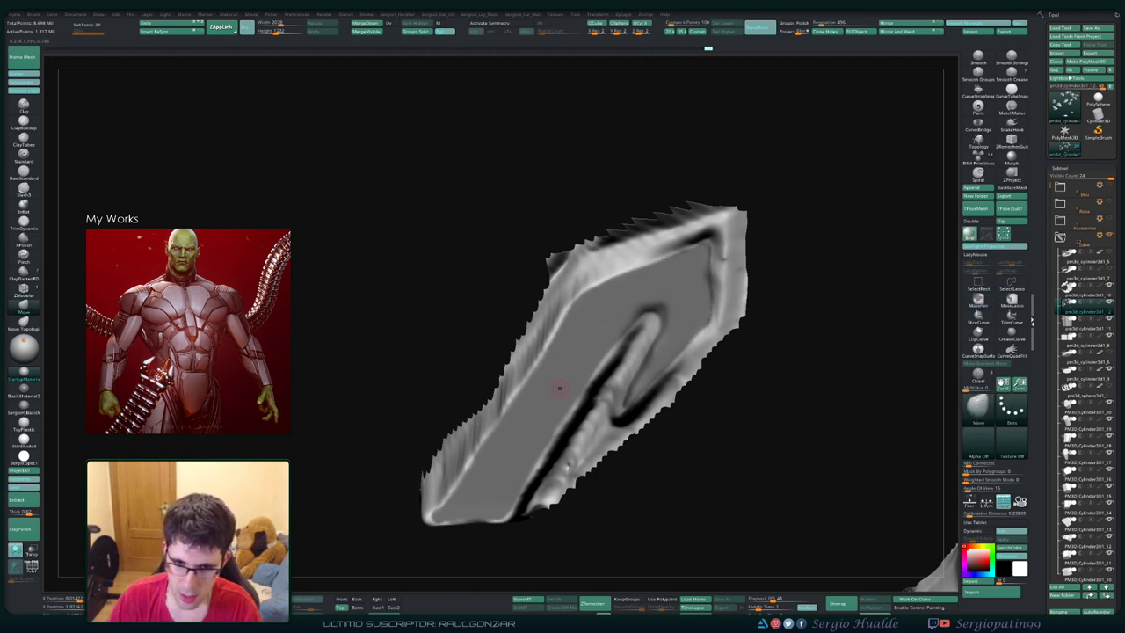
right_click_drag(560, 389, 581, 378, "alt")
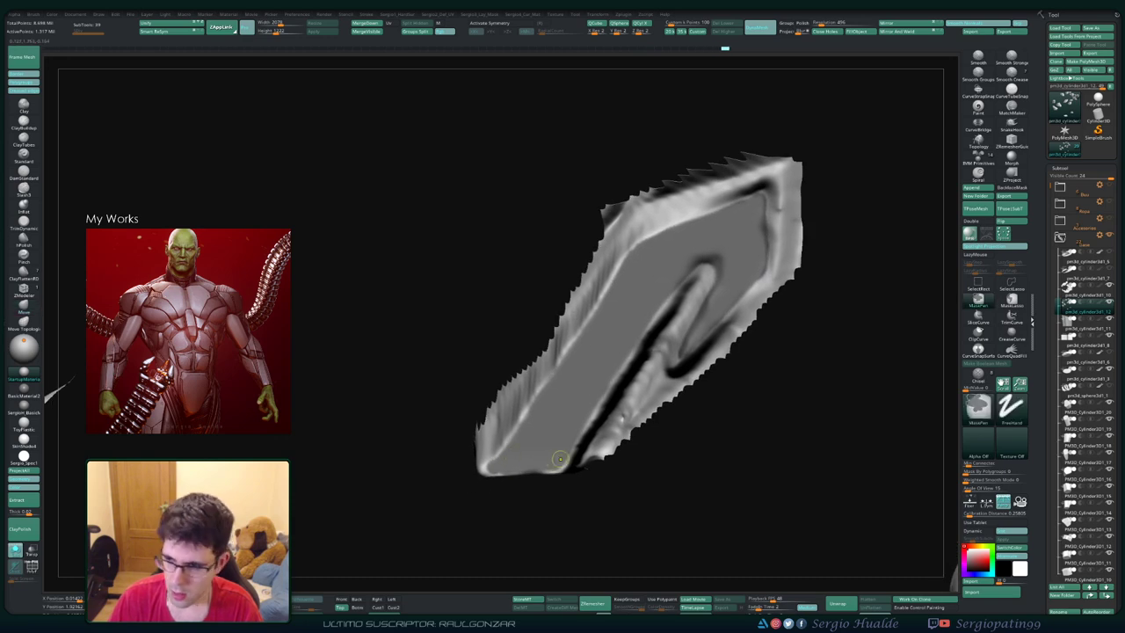
mouse_move(560, 458)
right_mouse_down("ctrl")
mouse_move(572, 394)
mouse_move(611, 325)
right_mouse_up("ctrl")
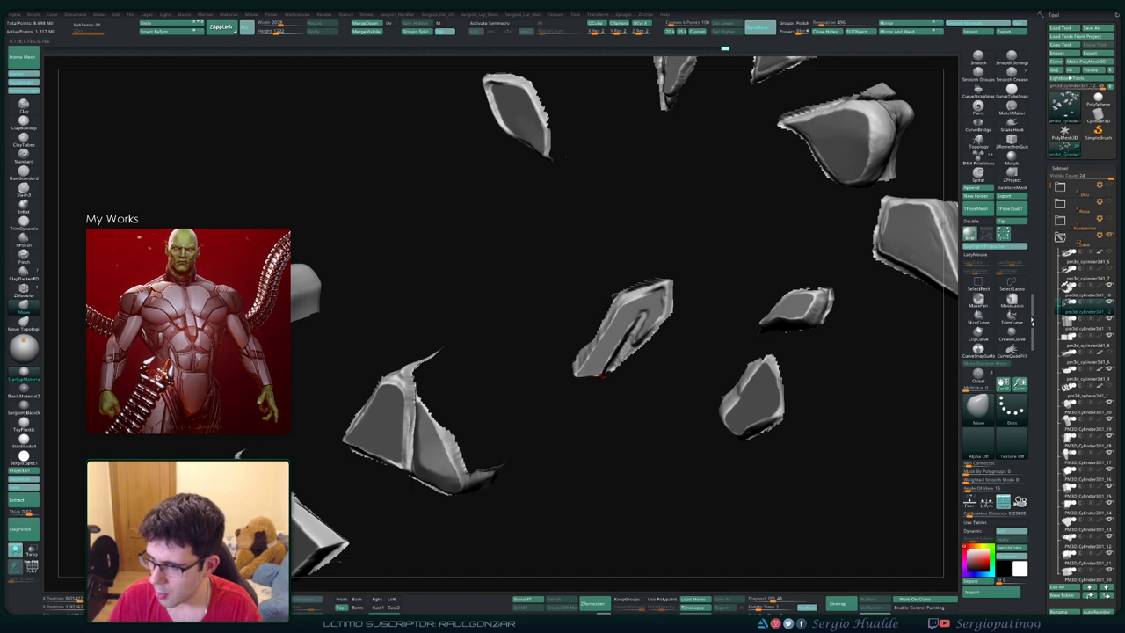
Step: Orbit over the shards, call up and dismiss the Retopology palette, and frame one shard close-up
mouse_move(600, 376)
right_mouse_down("ctrl")
mouse_move(600, 285)
mouse_move(562, 374)
mouse_move(567, 338)
mouse_move(685, 325)
mouse_move(700, 358)
mouse_move(688, 340)
right_mouse_up("ctrl")
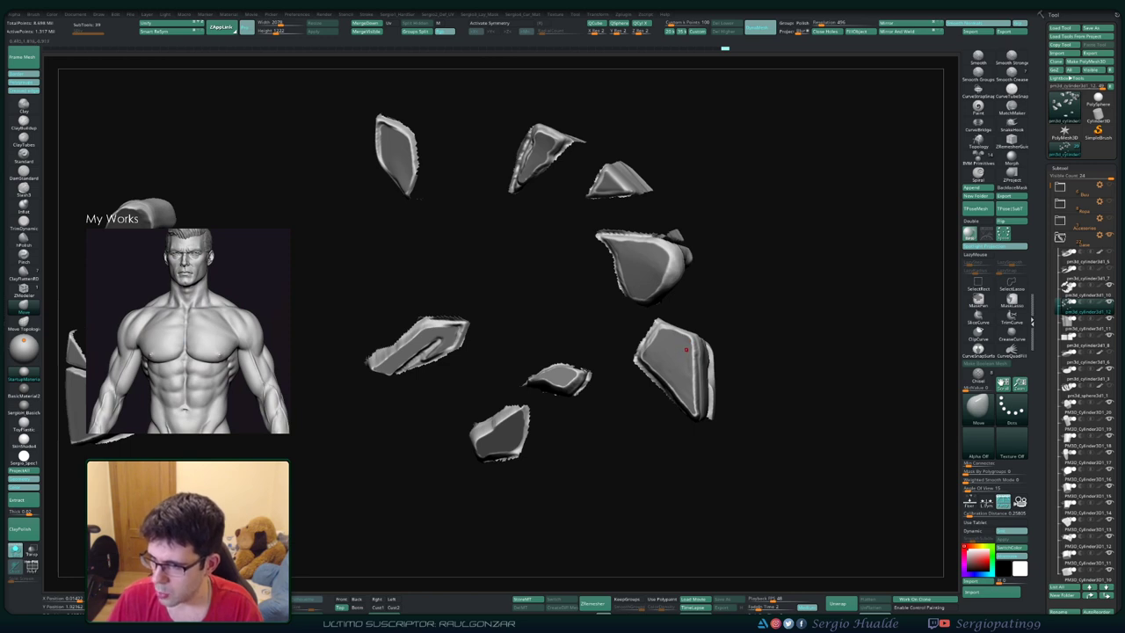
right_click_drag(685, 349, 712, 350)
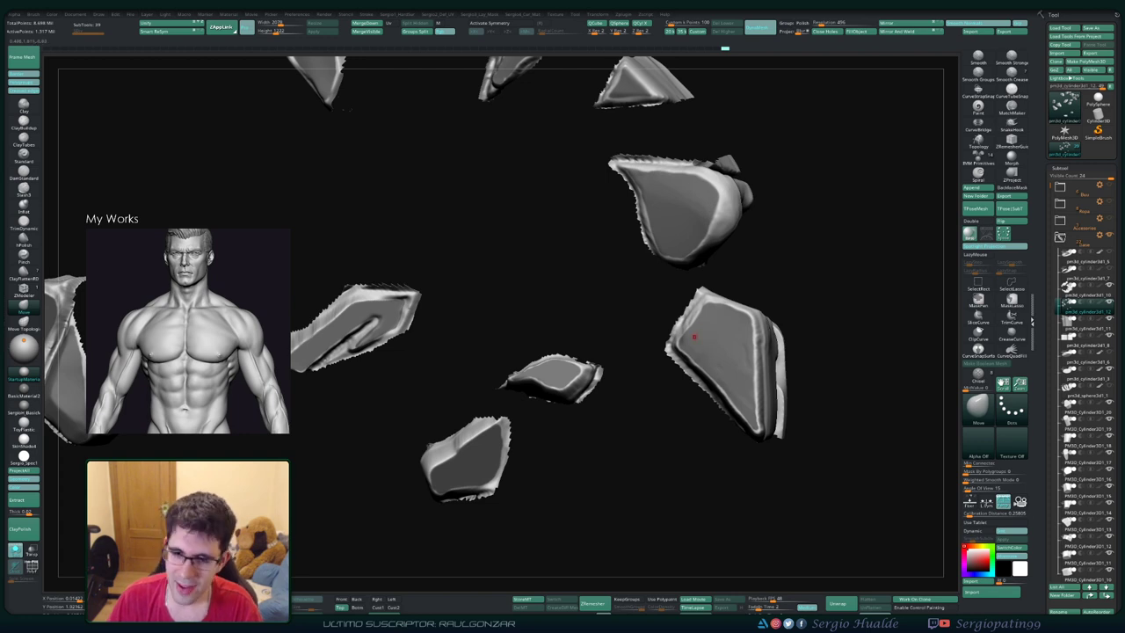
key("shift")
key("space")
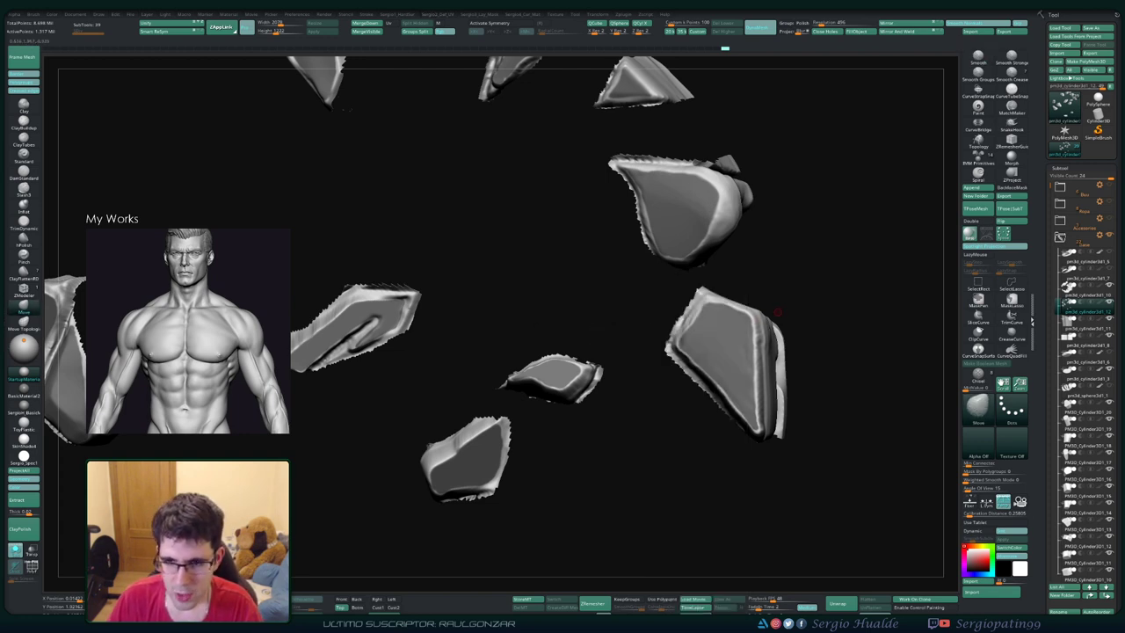
key("space")
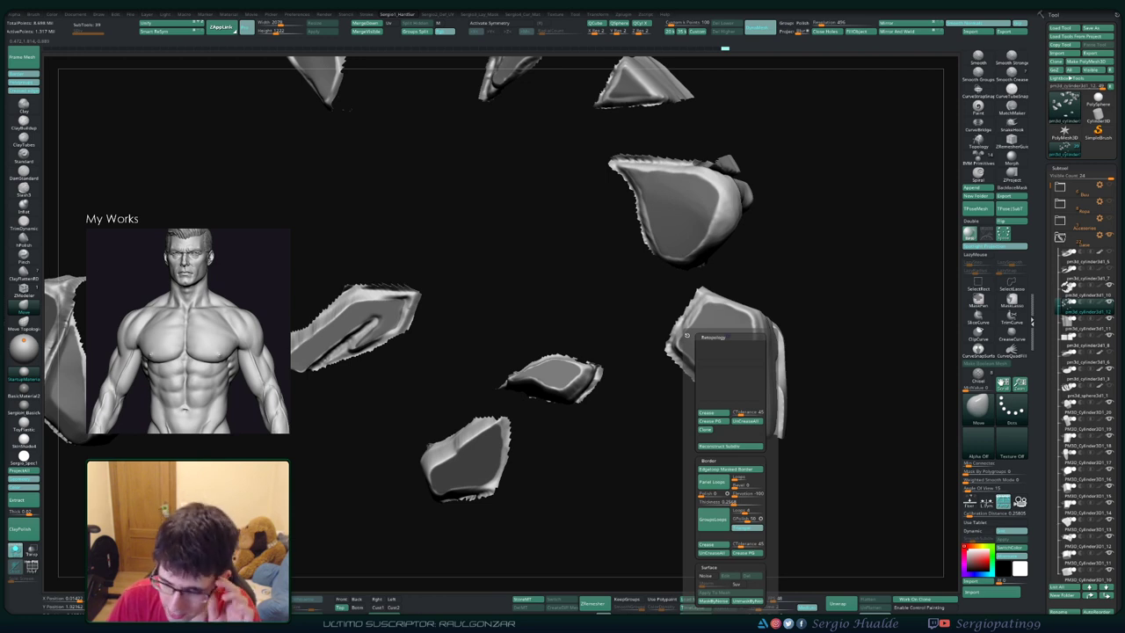
key("space")
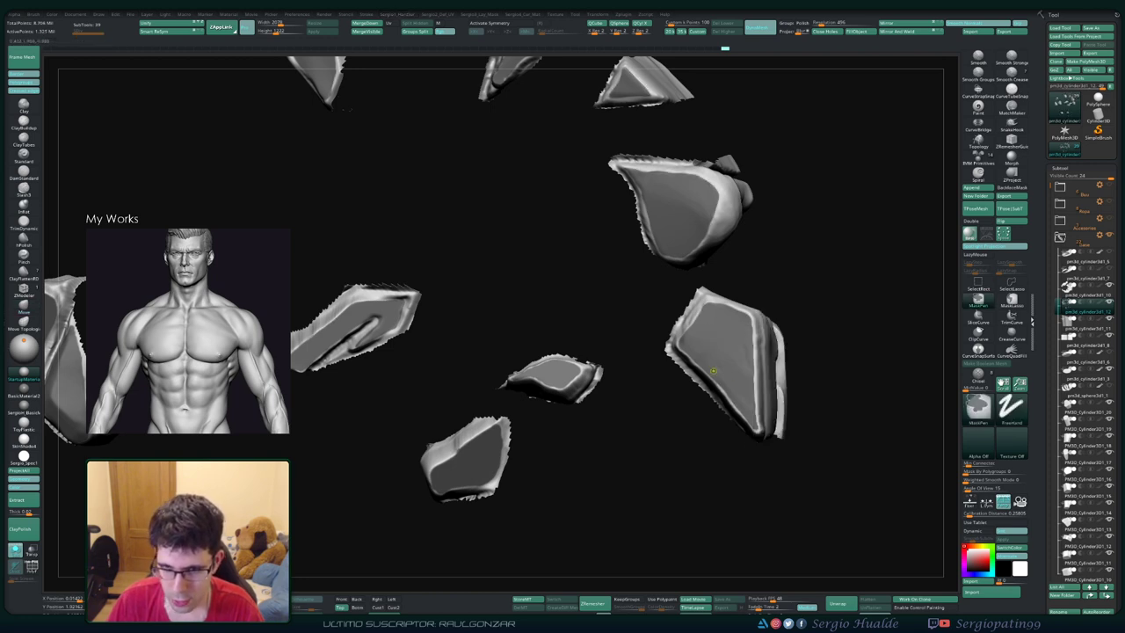
key("f")
mouse_move(713, 371)
left_mouse_down()
mouse_move(615, 334)
mouse_move(685, 347)
mouse_move(615, 413)
mouse_move(615, 387)
mouse_move(570, 357)
mouse_move(582, 421)
mouse_move(615, 386)
mouse_move(580, 413)
mouse_move(580, 435)
left_mouse_up()
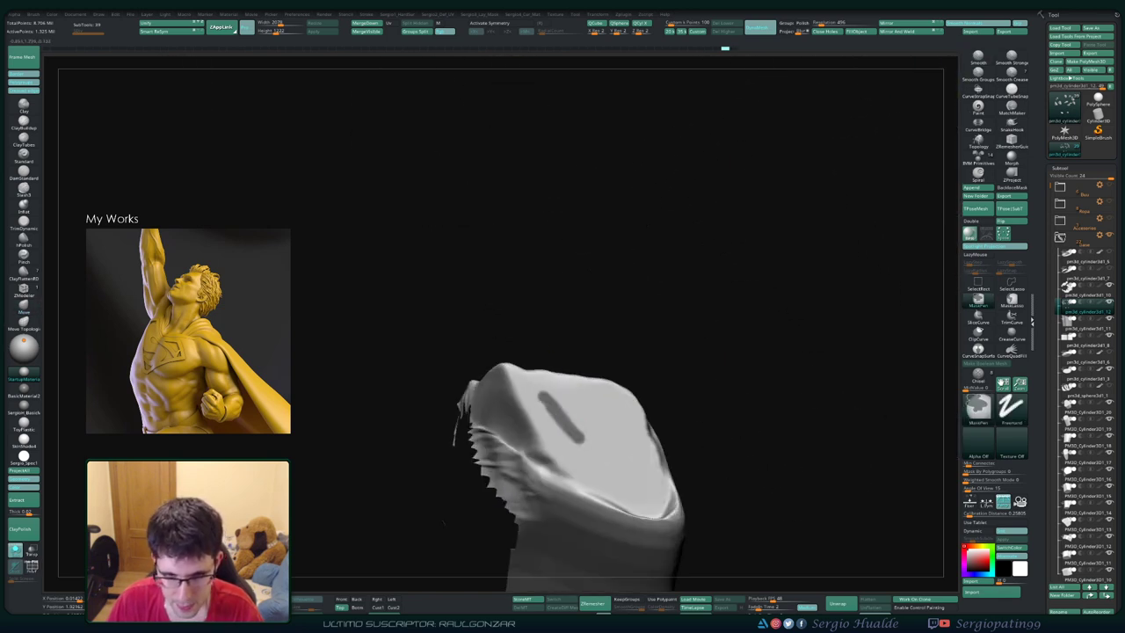
Step: Extend the mask across the shard's lower area and along its right edge, then rotate the shard
mouse_move(545, 399)
left_mouse_down("ctrl")
mouse_move(512, 373)
mouse_move(559, 443)
left_mouse_up("ctrl")
left_click_drag(548, 420, 594, 480, "ctrl")
left_click_drag(566, 445, 639, 504, "ctrl")
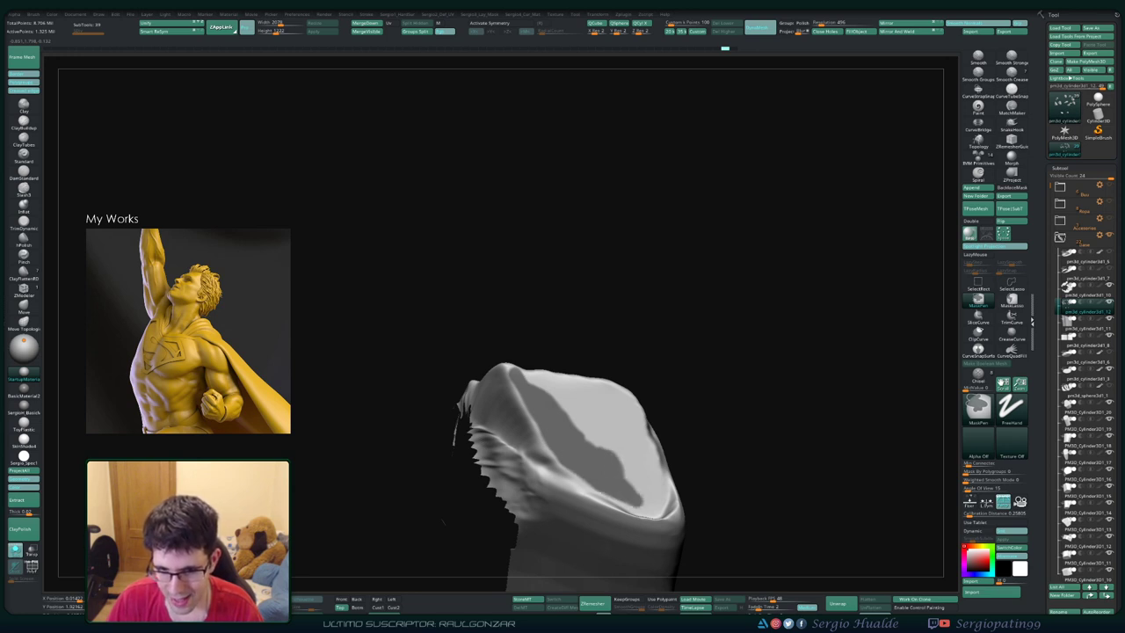
mouse_move(611, 450)
left_mouse_down("ctrl")
mouse_move(646, 499)
mouse_move(638, 436)
left_mouse_up("ctrl")
mouse_move(703, 456)
left_mouse_down()
mouse_move(666, 507)
mouse_move(661, 491)
left_mouse_up()
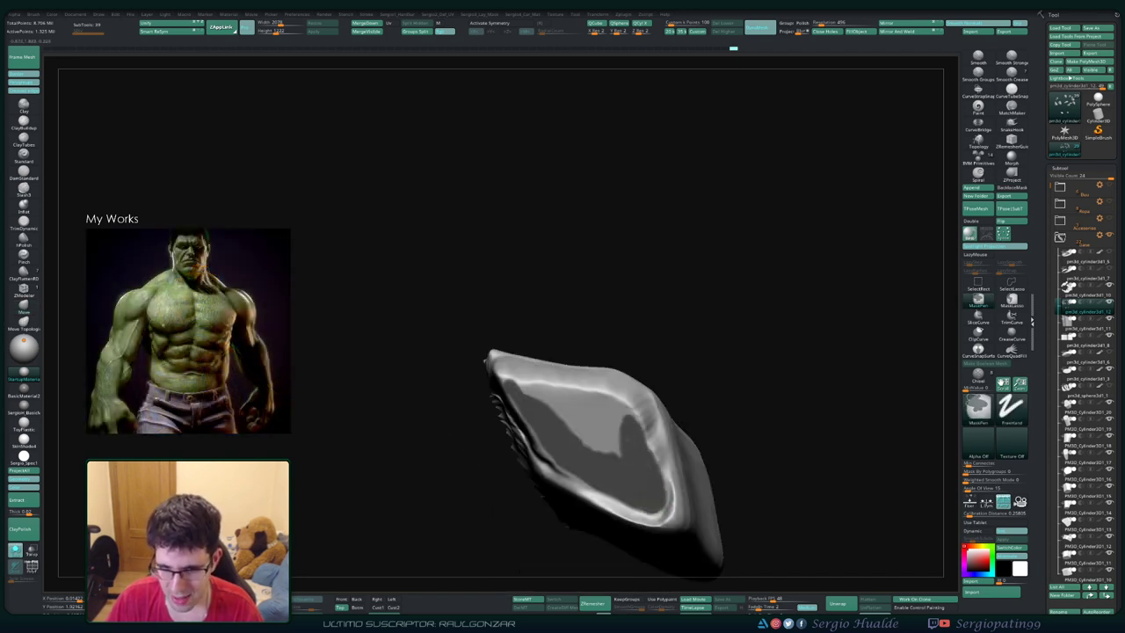
mouse_move(620, 445)
left_mouse_down()
mouse_move(562, 334)
mouse_move(474, 520)
left_mouse_up()
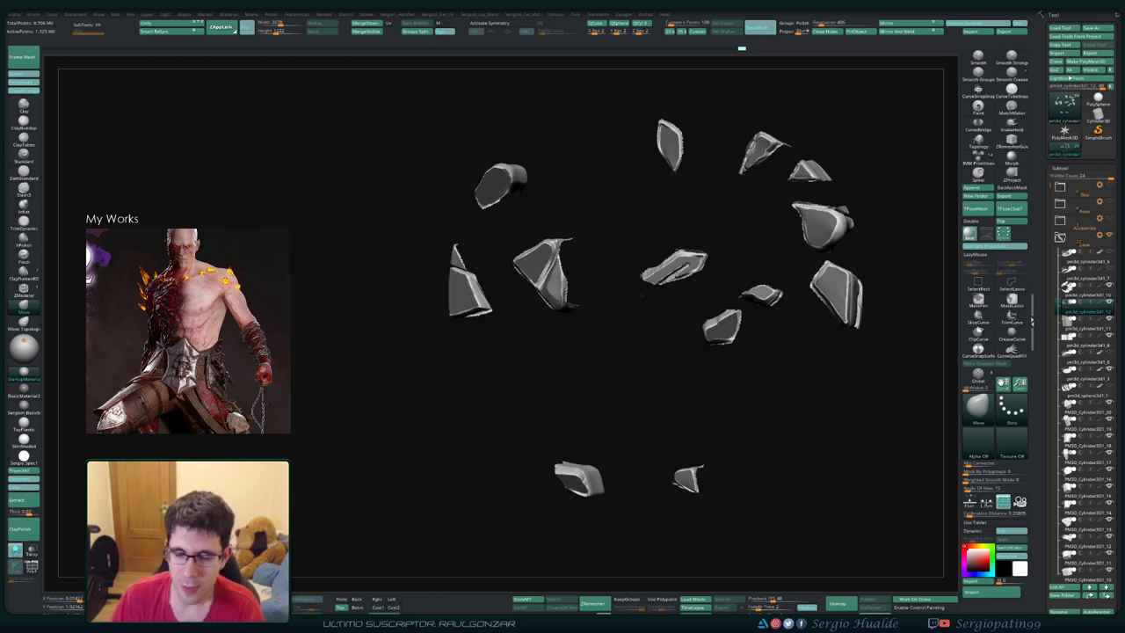
Step: Turn and shift the view of the shard pieces, then turn on PolyF polygroup wireframe
left_click_drag(731, 403, 740, 355)
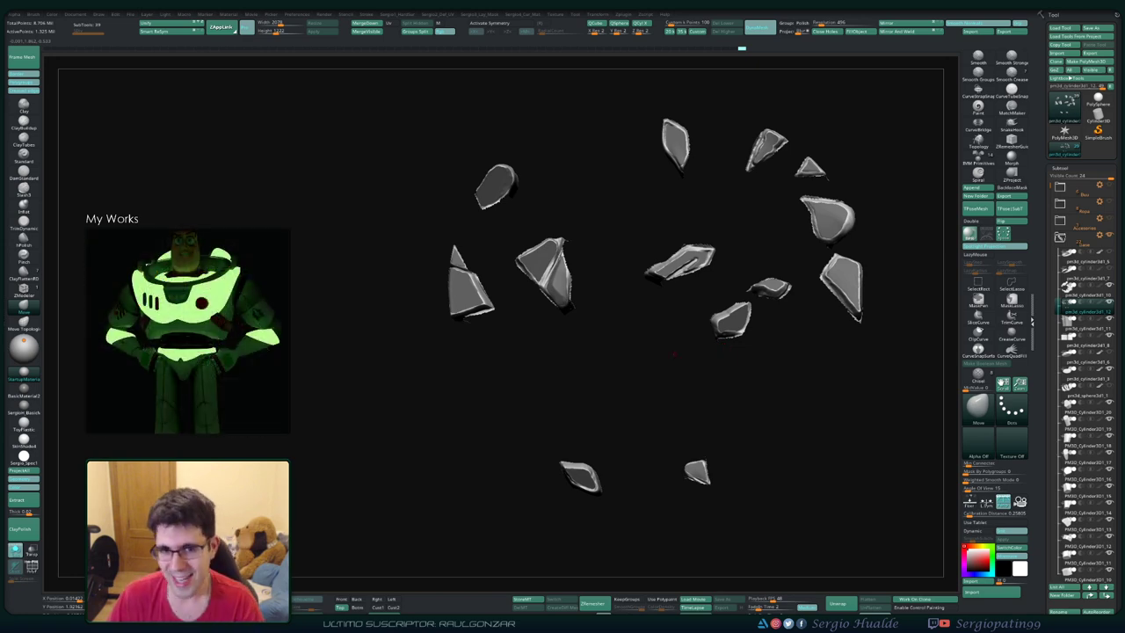
mouse_move(604, 395)
left_mouse_down("alt")
mouse_move(617, 326)
mouse_move(670, 295)
left_mouse_up("alt")
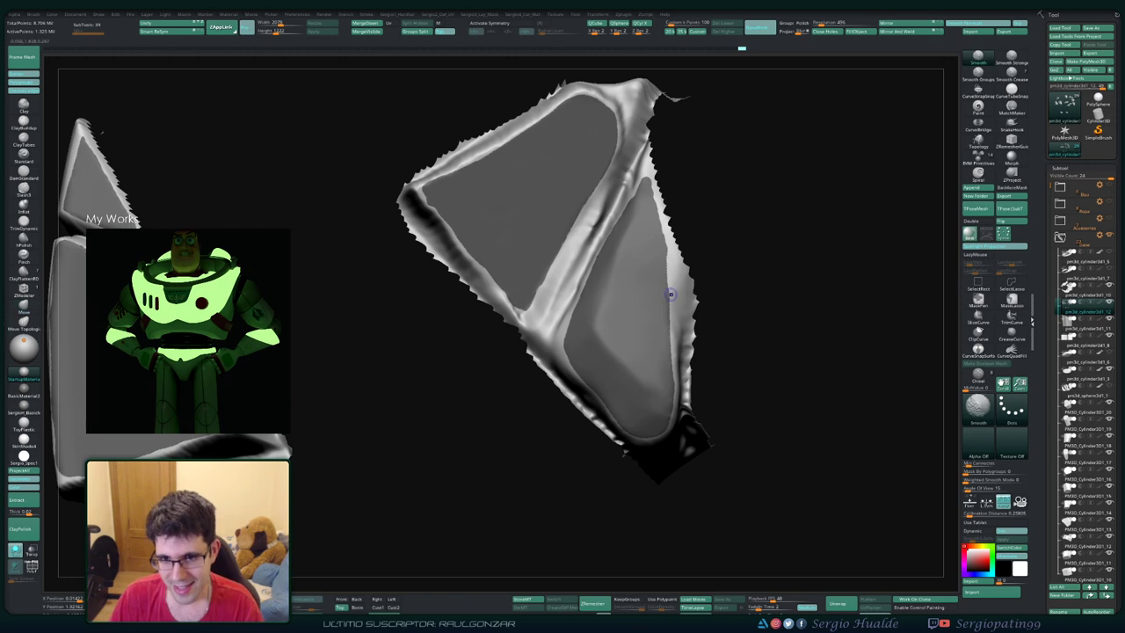
key("shift+f")
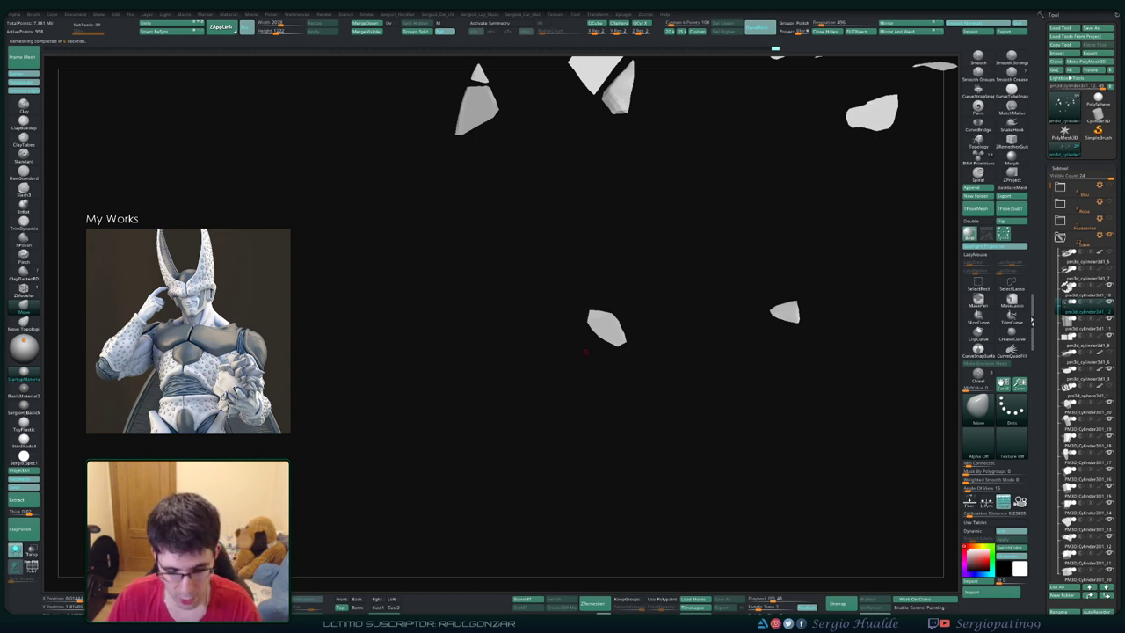
Step: Inspect the shards' polygroup wireframe close-up and zoomed out, then restore shaded display
key("shift+f")
left_click_drag(577, 348, 602, 344)
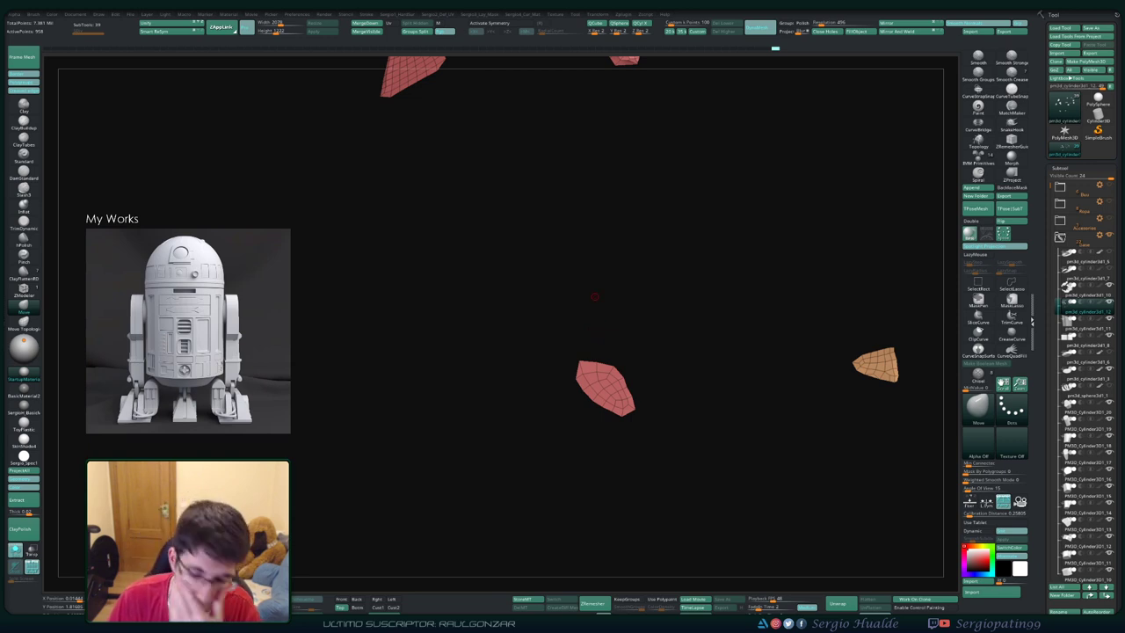
mouse_move(729, 305)
left_mouse_down()
mouse_move(513, 346)
mouse_move(615, 376)
left_mouse_up()
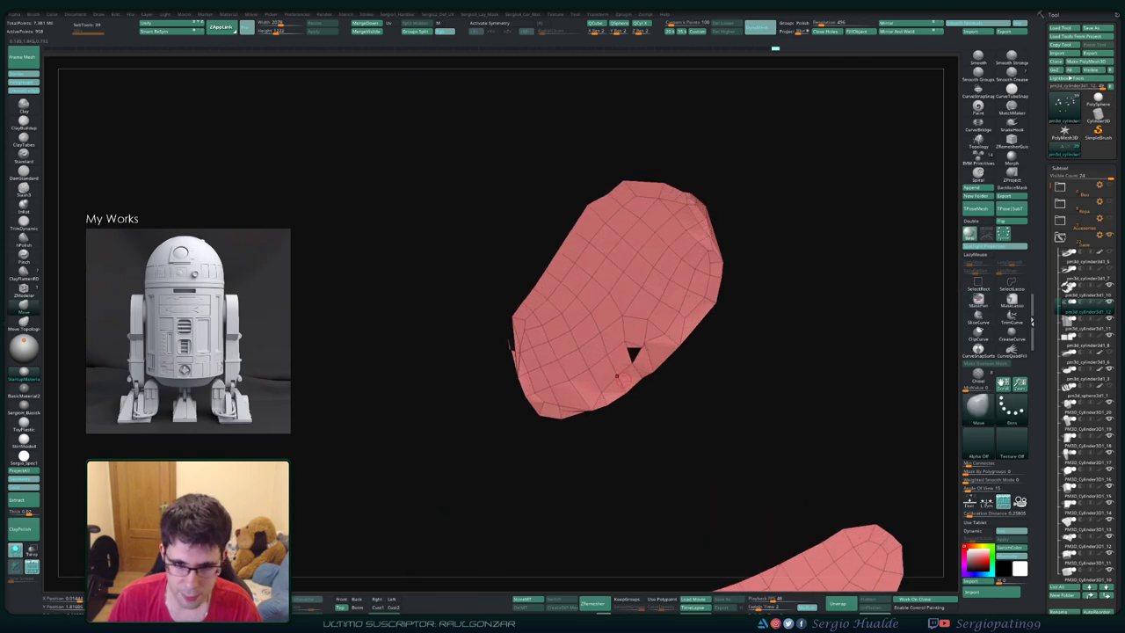
mouse_move(590, 477)
left_mouse_down()
mouse_move(608, 284)
mouse_move(590, 472)
mouse_move(607, 305)
mouse_move(635, 315)
left_mouse_up()
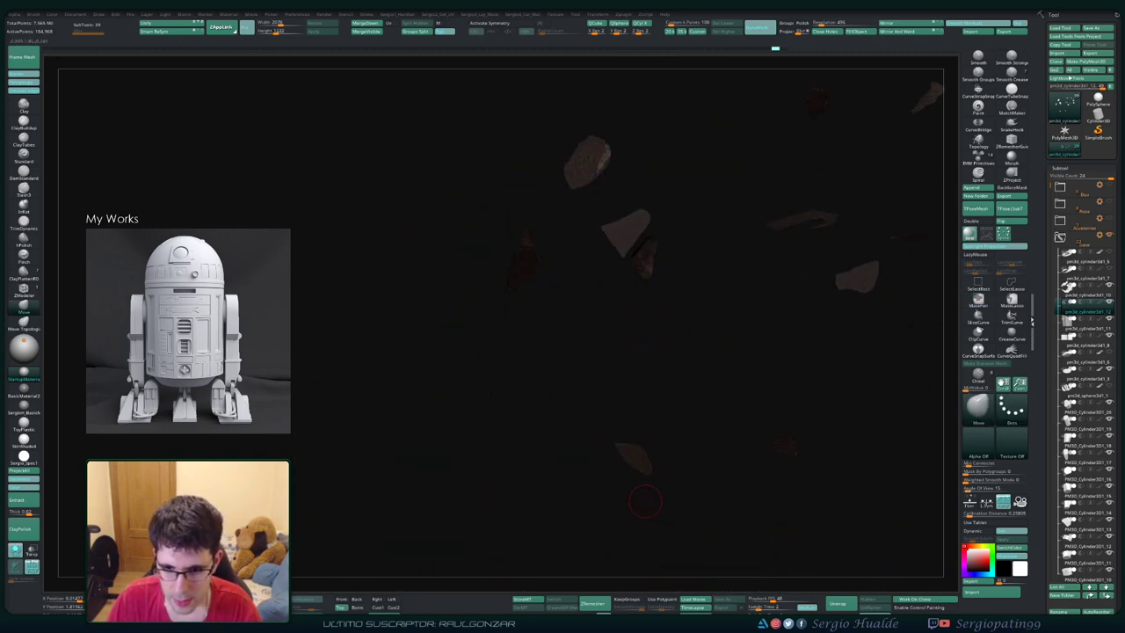
mouse_move(646, 444)
left_mouse_down()
mouse_move(675, 466)
mouse_move(678, 402)
left_mouse_up()
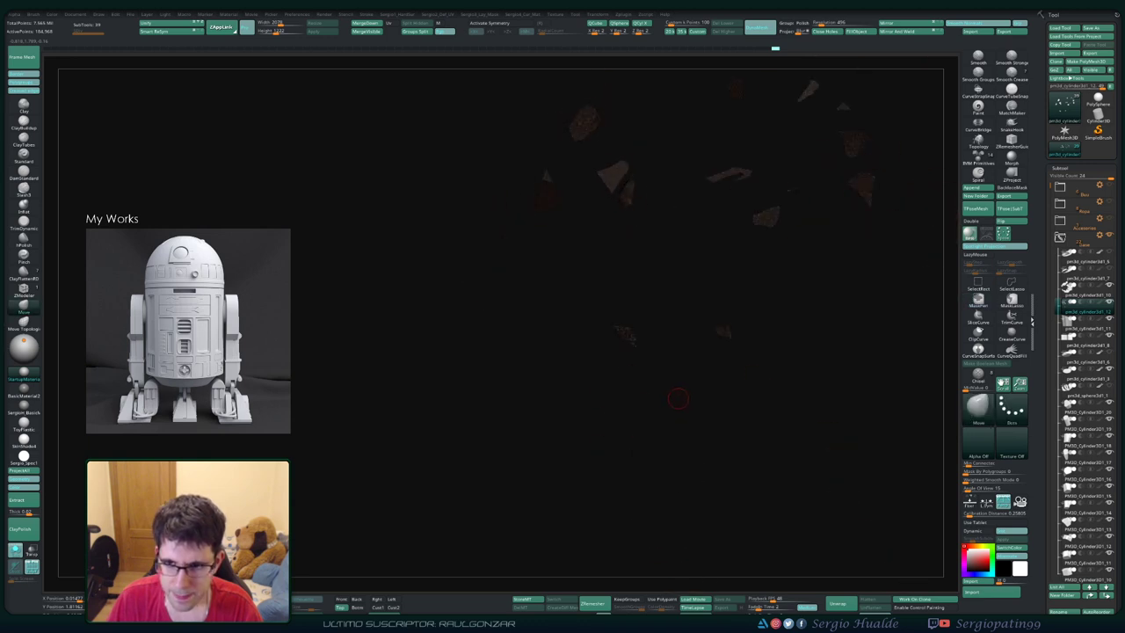
key("m")
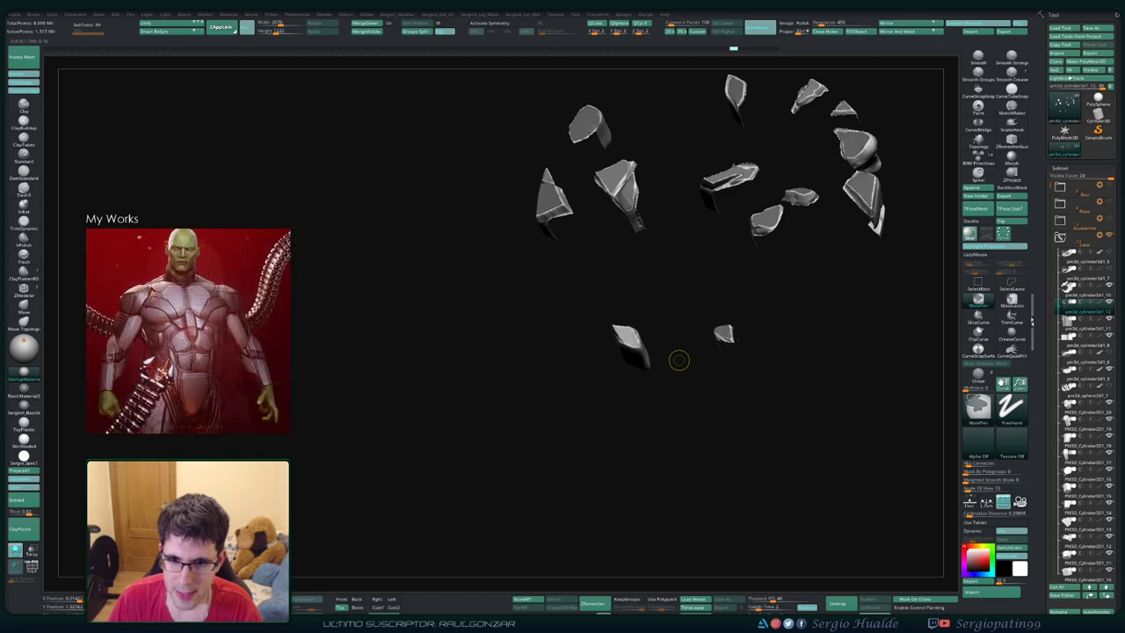
Step: Zoom onto the teal shard, clear its old mask, and mask its inner face toward the right side
right_click_drag(674, 345, 697, 347, "ctrl")
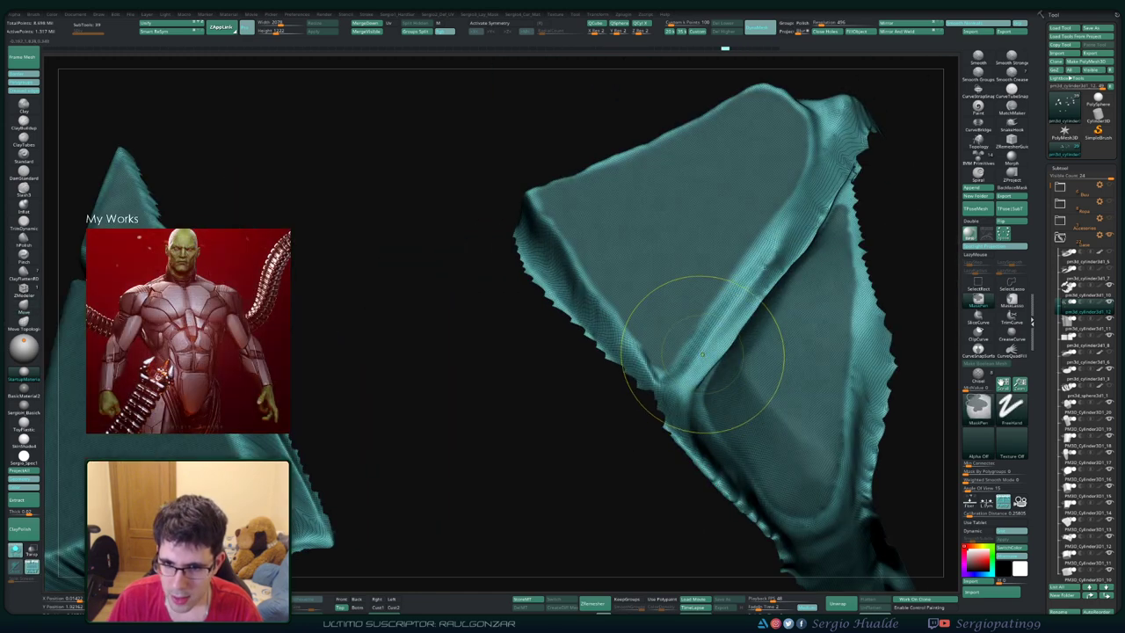
left_click(696, 350, "ctrl")
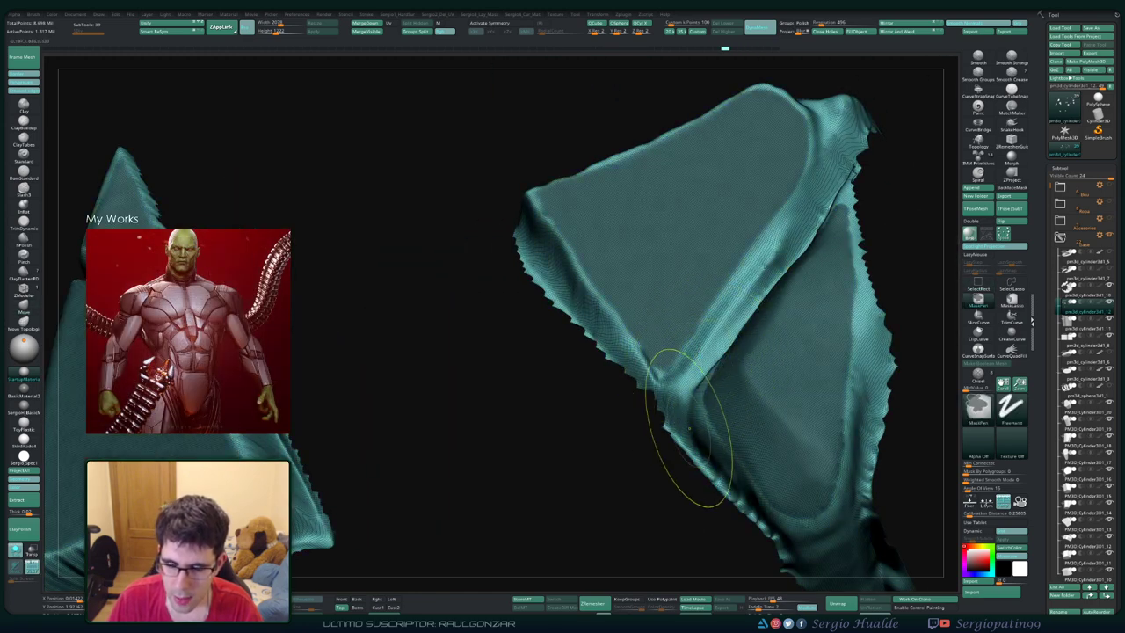
right_click_drag(708, 452, 655, 401, "ctrl")
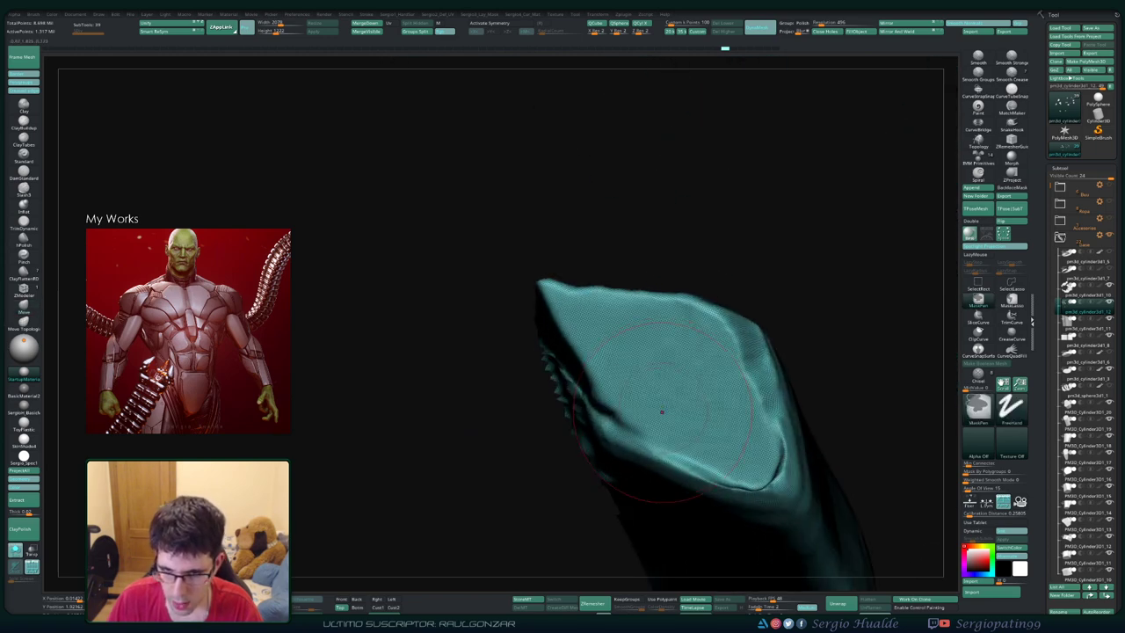
right_click_drag(611, 351, 619, 356)
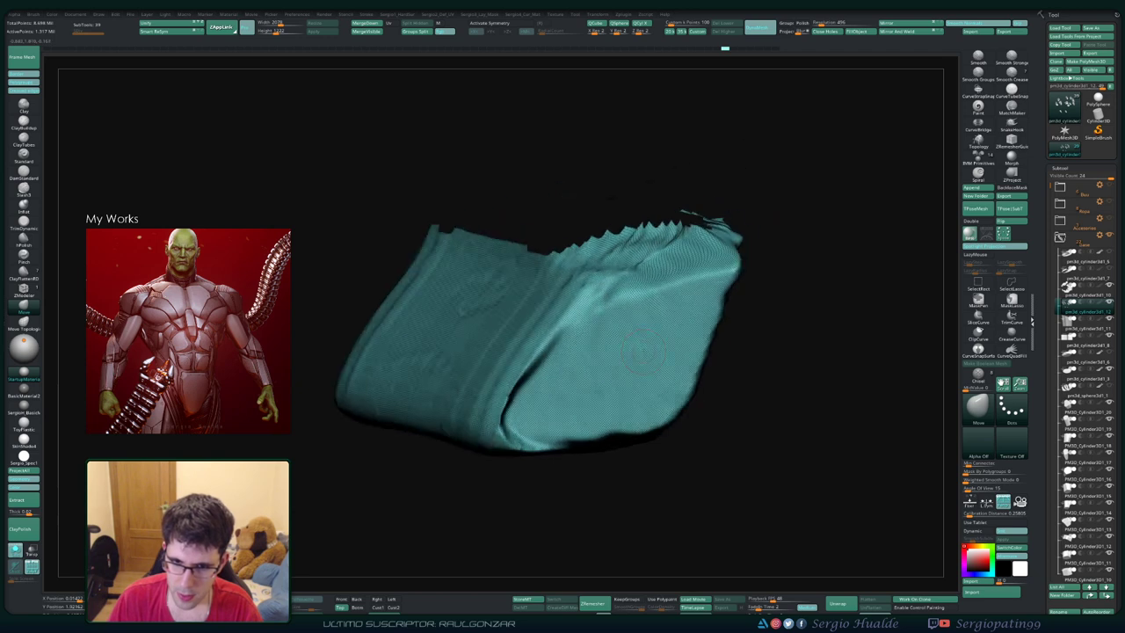
mouse_move(632, 360)
left_mouse_down("ctrl")
mouse_move(615, 321)
mouse_move(527, 431)
mouse_move(597, 404)
mouse_move(563, 435)
mouse_move(585, 431)
mouse_move(632, 404)
mouse_move(686, 334)
mouse_move(668, 290)
mouse_move(571, 329)
left_mouse_up("ctrl")
right_click_drag(571, 330, 615, 325)
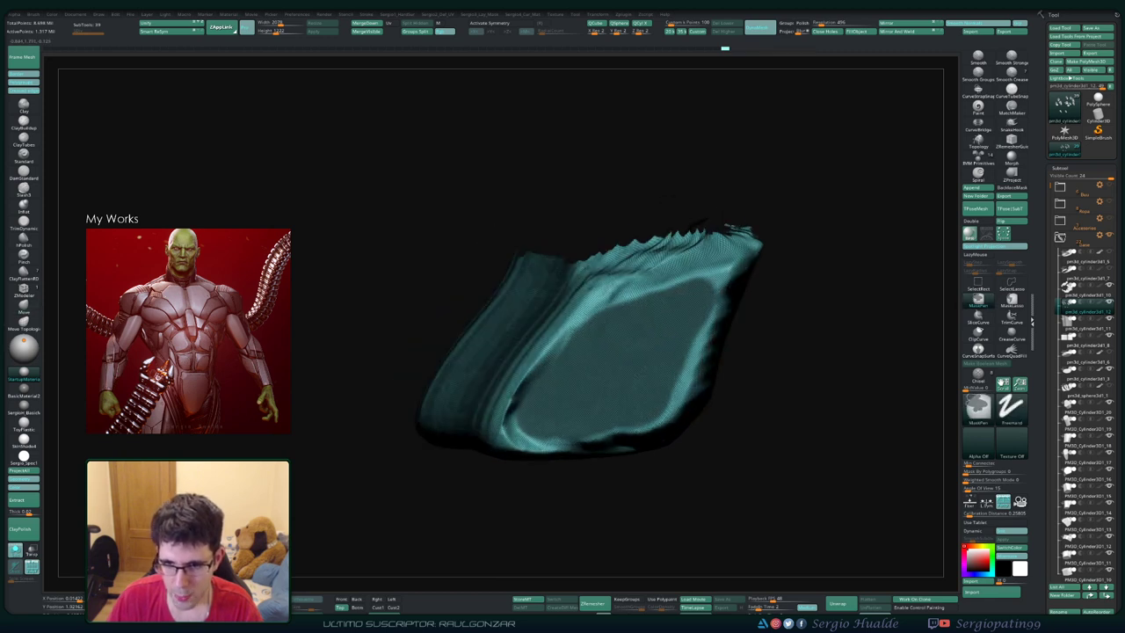
left_click_drag(681, 321, 676, 409, "ctrl")
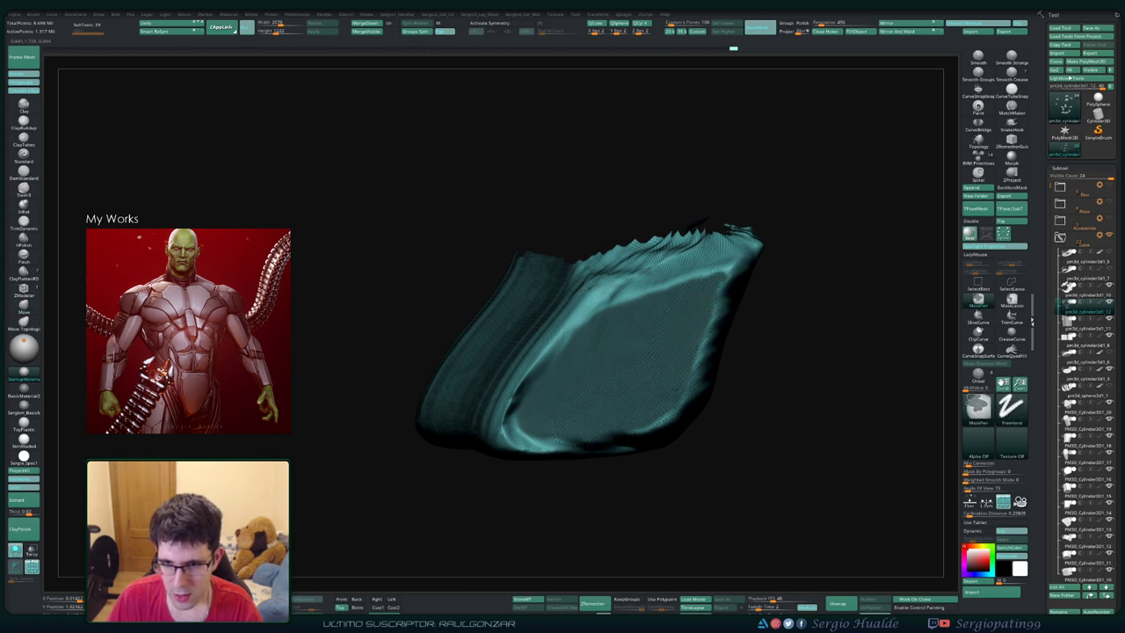
Step: Frame the small block, solo the scattered shard pieces and clear their mask
key("f")
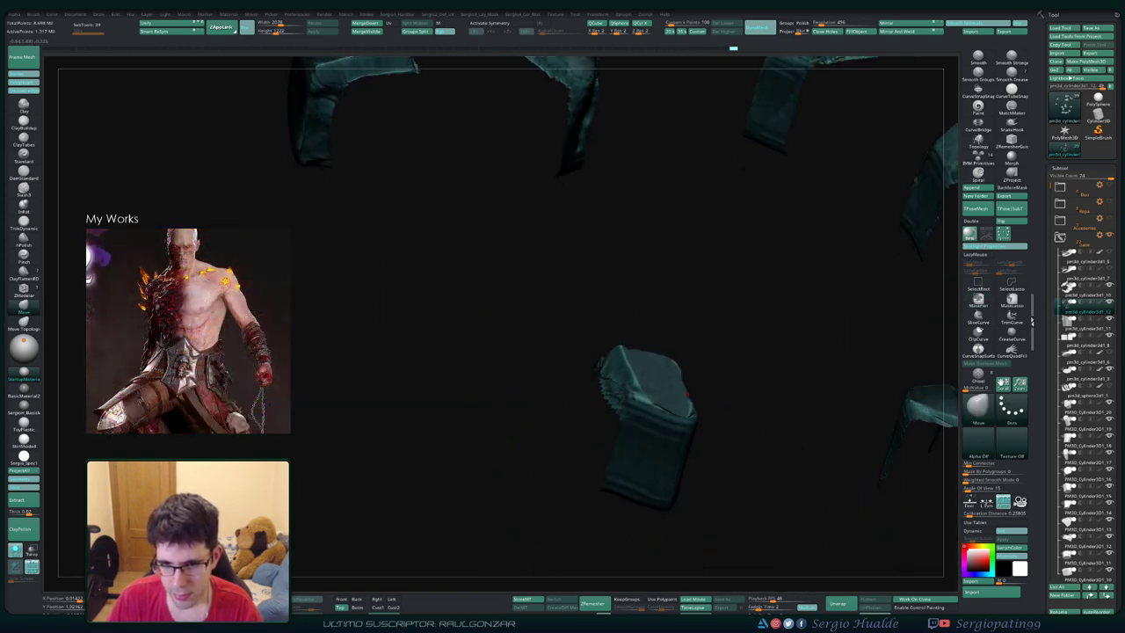
left_click_drag(688, 396, 644, 342)
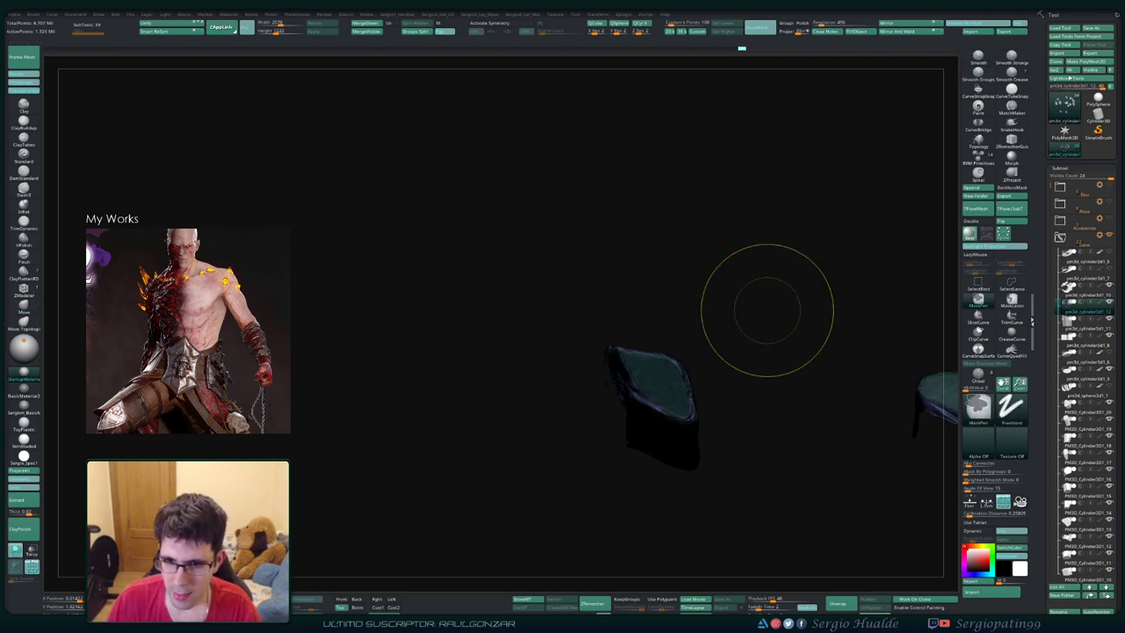
left_click(699, 346, "ctrl+shift")
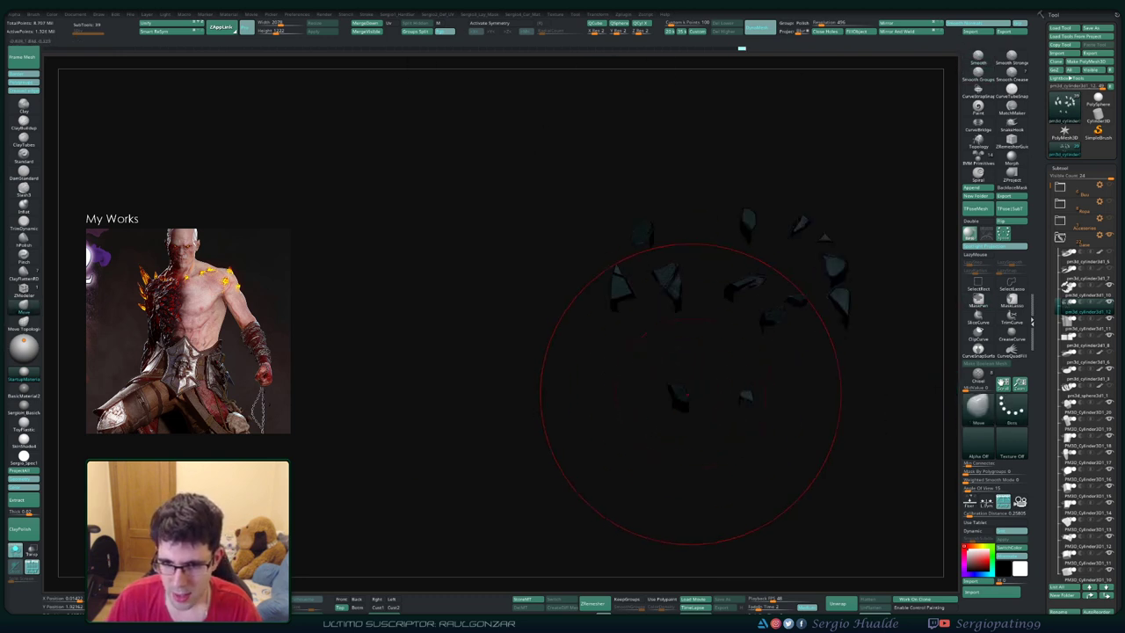
left_click(709, 290, "ctrl")
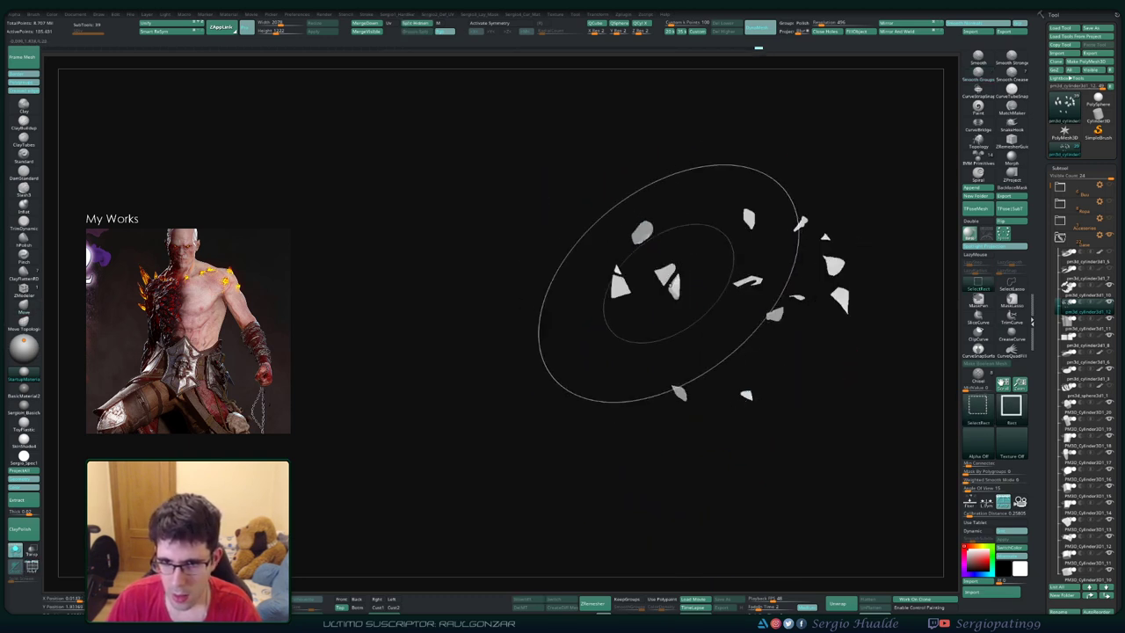
Step: Orbit and frame the remeshed shard pieces to inspect their even quad grids
scroll(665, 272, "up", 2)
scroll(665, 272, "up", 2)
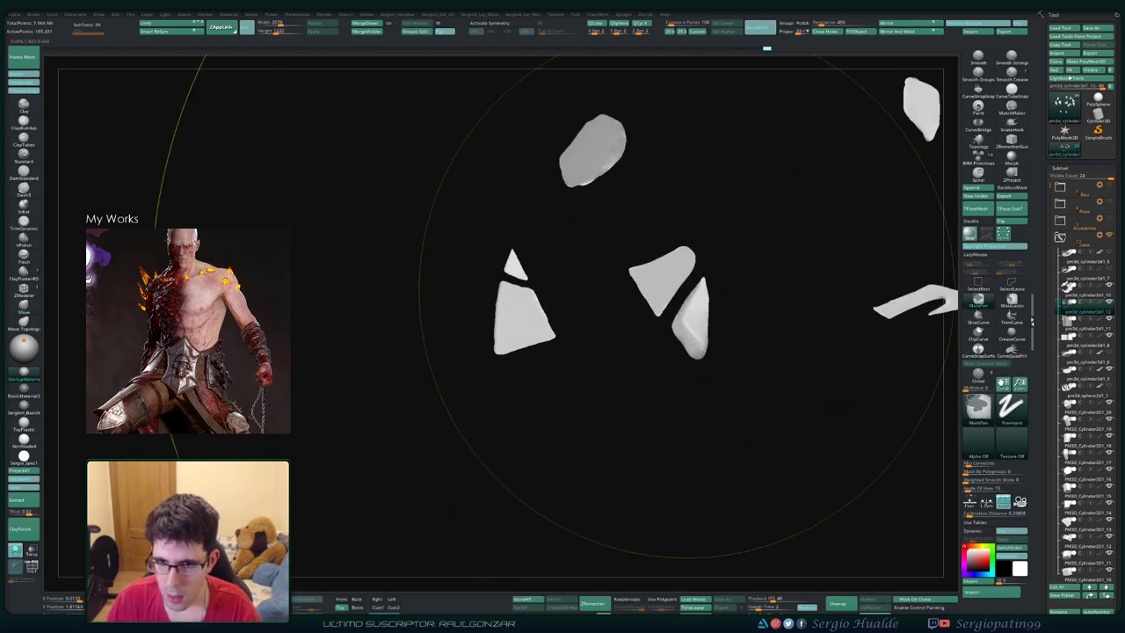
left_click_drag(665, 273, 701, 290)
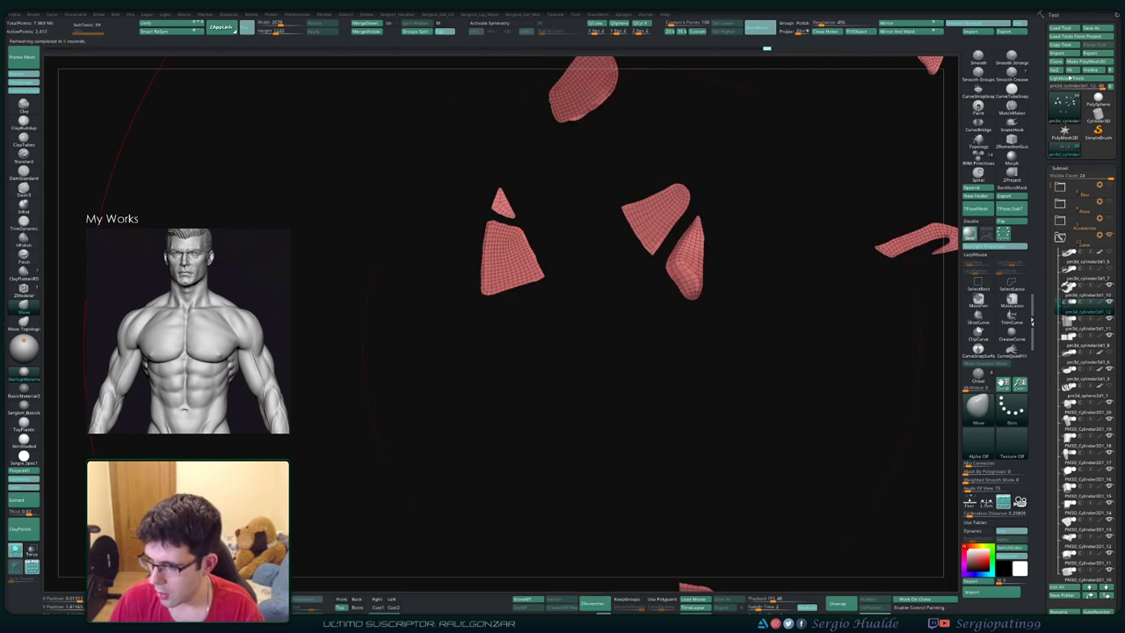
key("f")
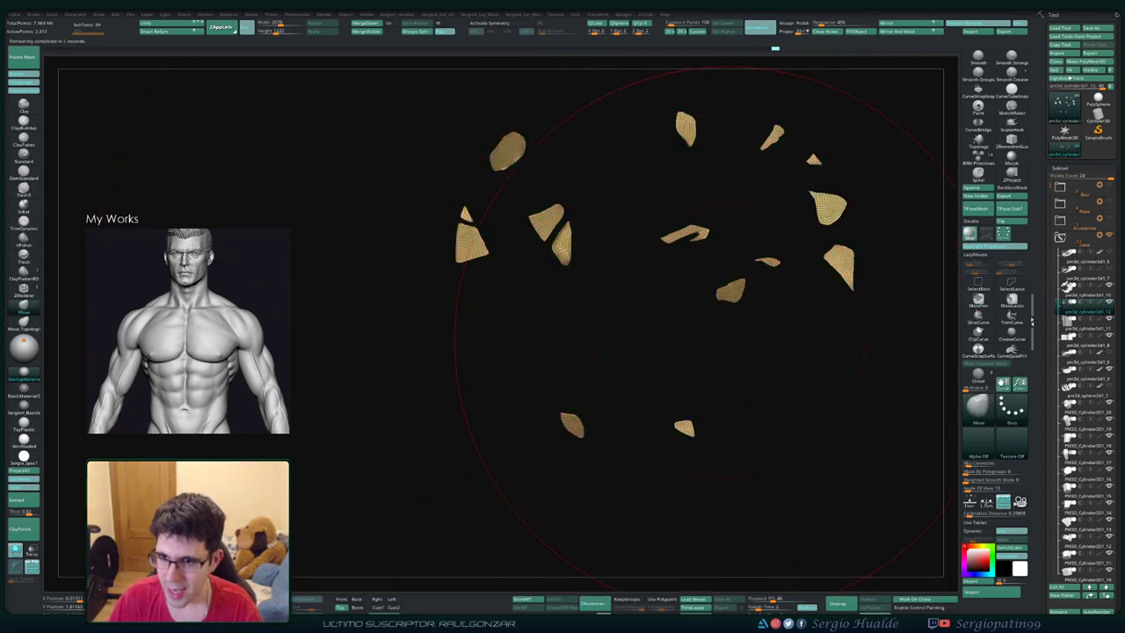
left_click_drag(668, 492, 615, 369)
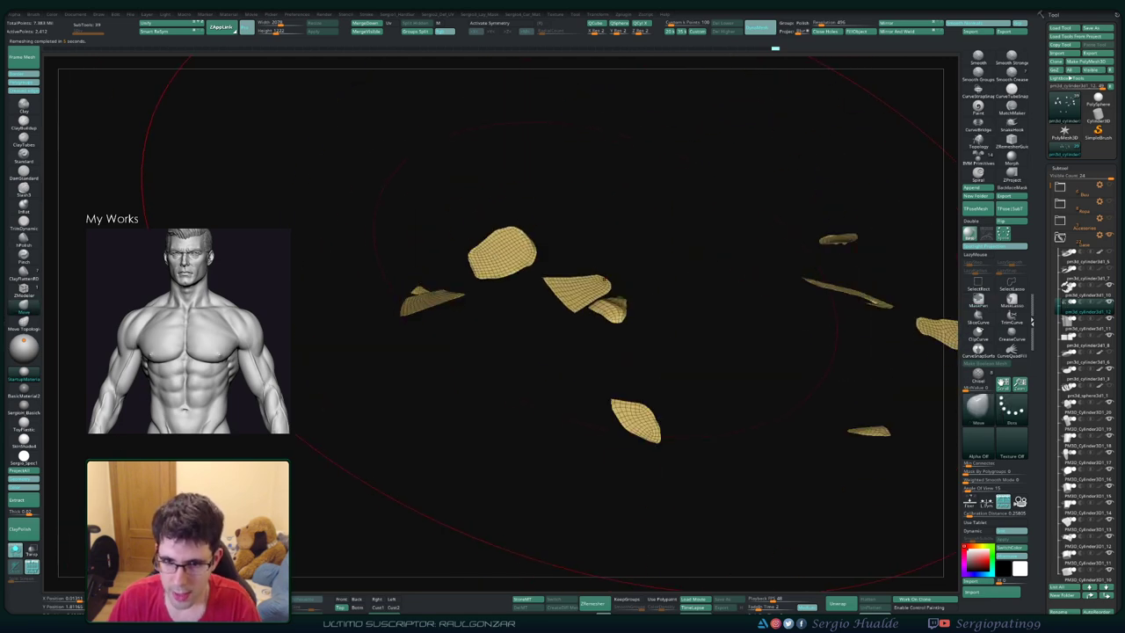
key("f")
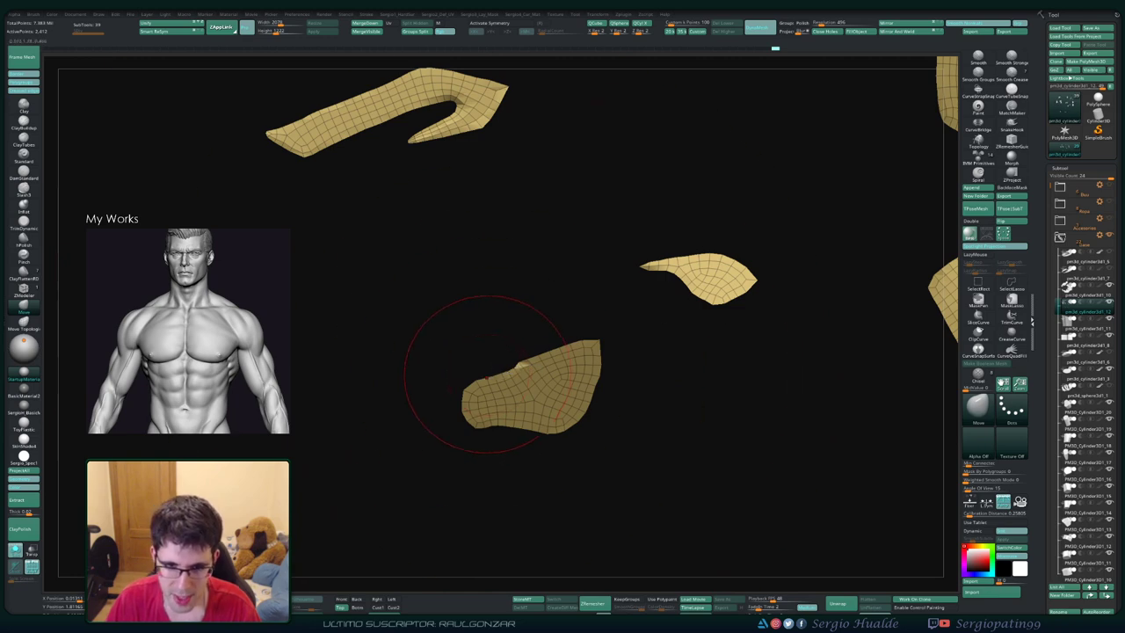
mouse_move(486, 374)
left_mouse_down("alt")
mouse_move(433, 423)
mouse_move(540, 359)
mouse_move(508, 345)
left_mouse_up("alt")
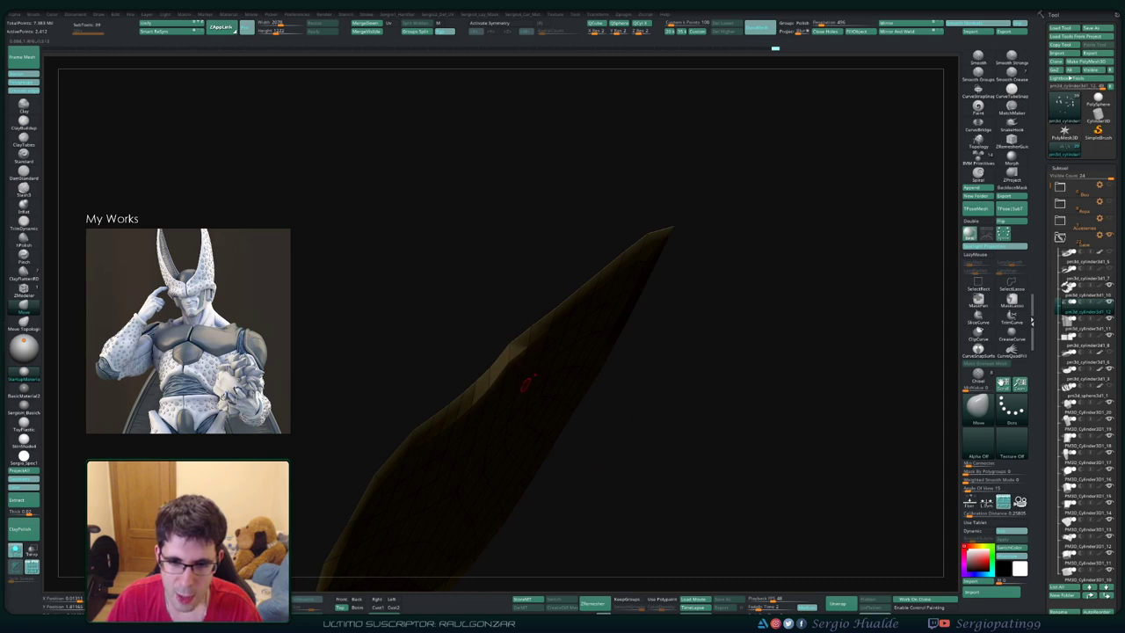
mouse_move(526, 382)
left_mouse_down()
mouse_move(472, 343)
mouse_move(502, 359)
left_mouse_up()
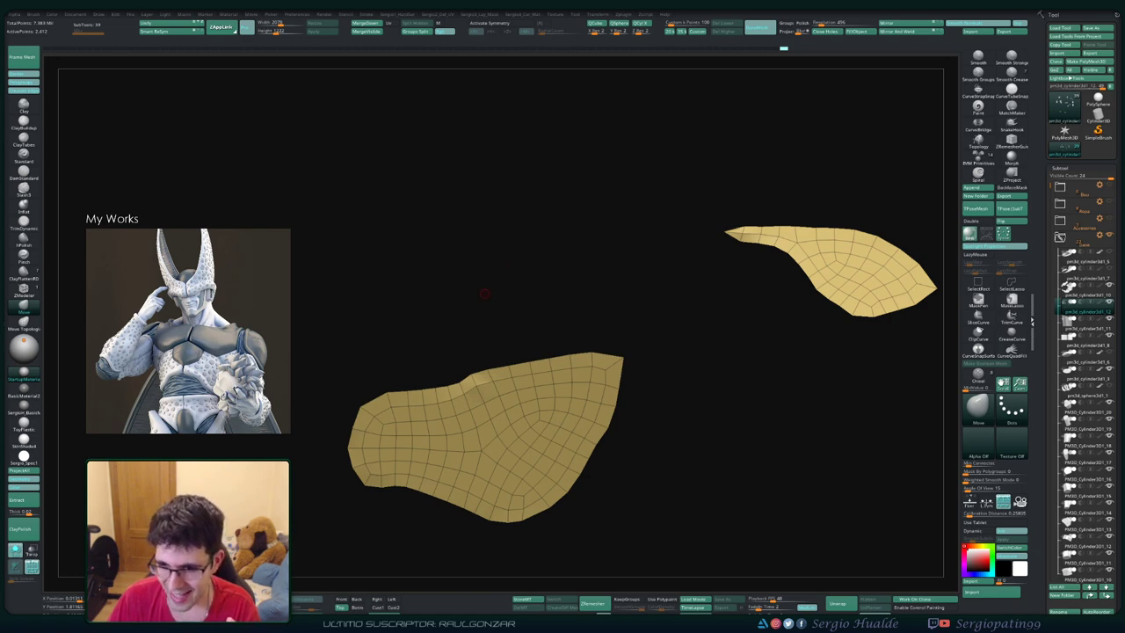
key("f")
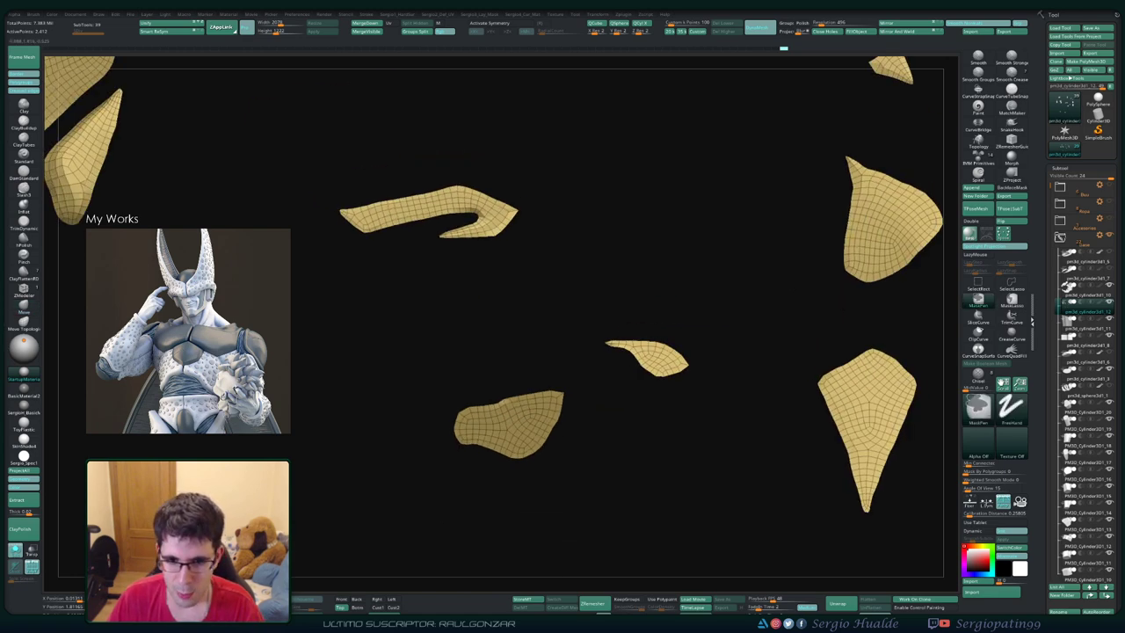
right_click_drag(521, 402, 600, 352, "ctrl")
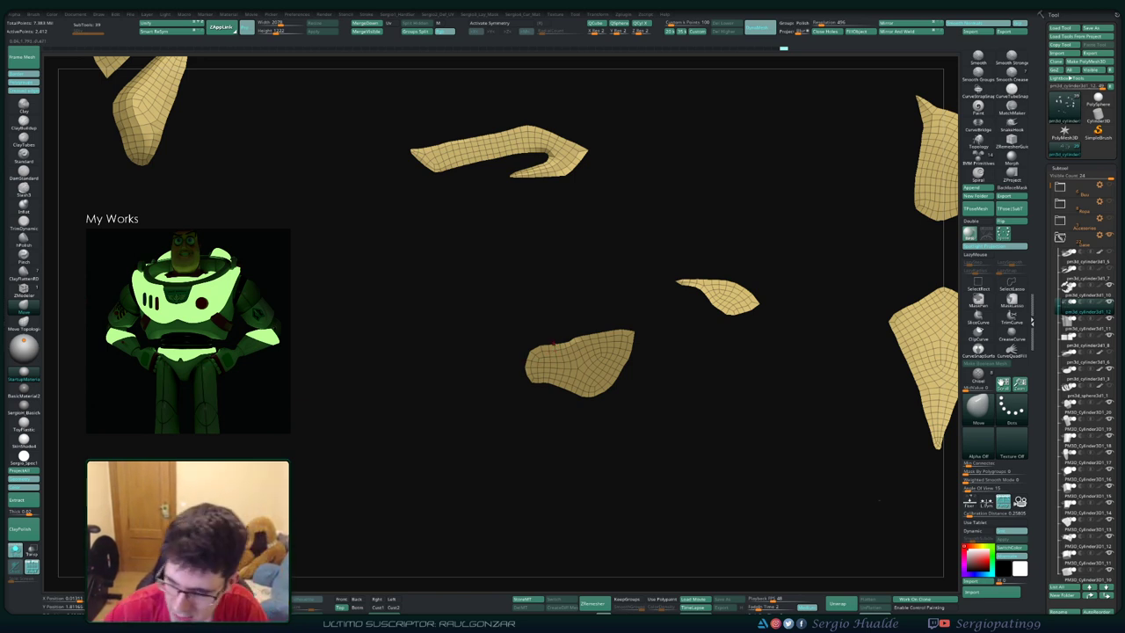
left_click_drag(875, 411, 880, 503)
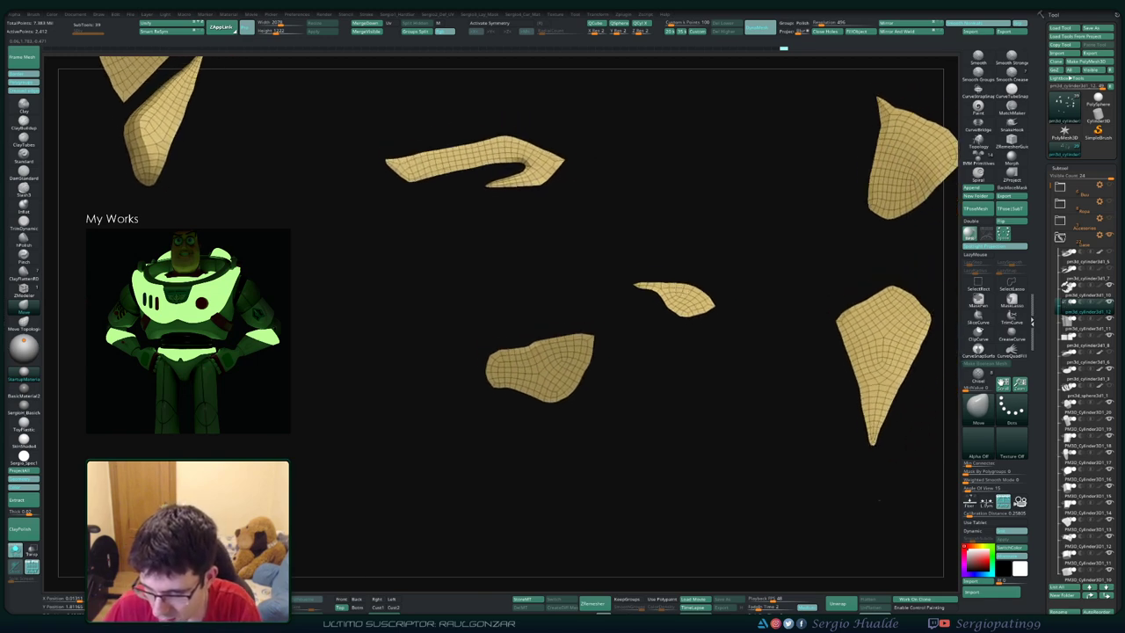
mouse_move(707, 429)
left_mouse_down()
mouse_move(826, 492)
mouse_move(869, 576)
left_mouse_up()
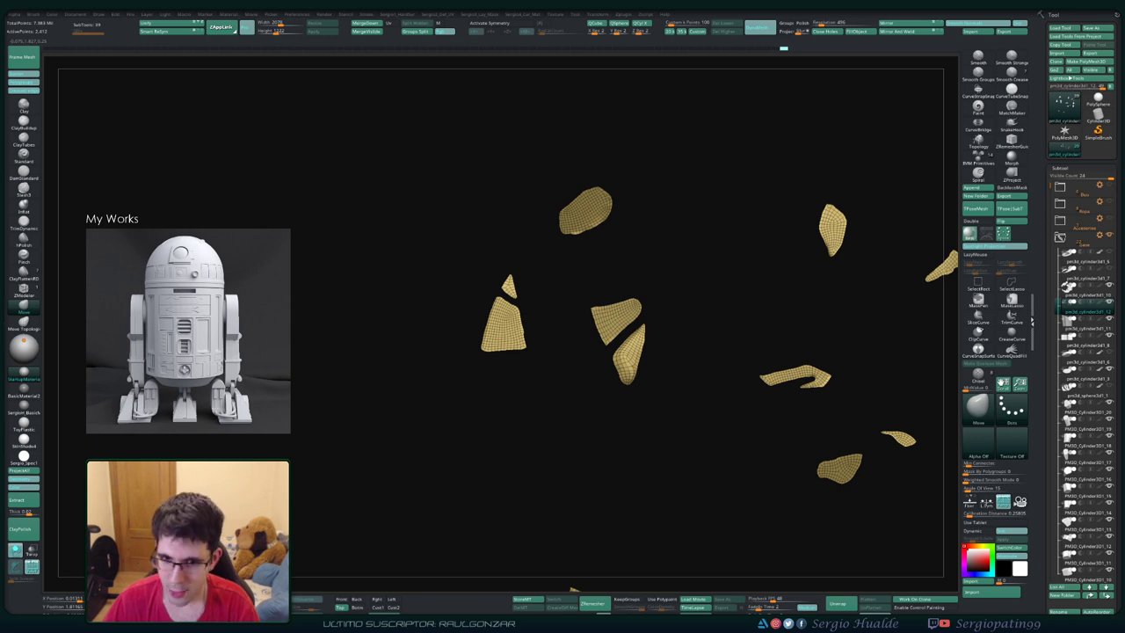
Step: Try Panel Loops thickness on the shard pieces, inspect the result, then undo it
key("space")
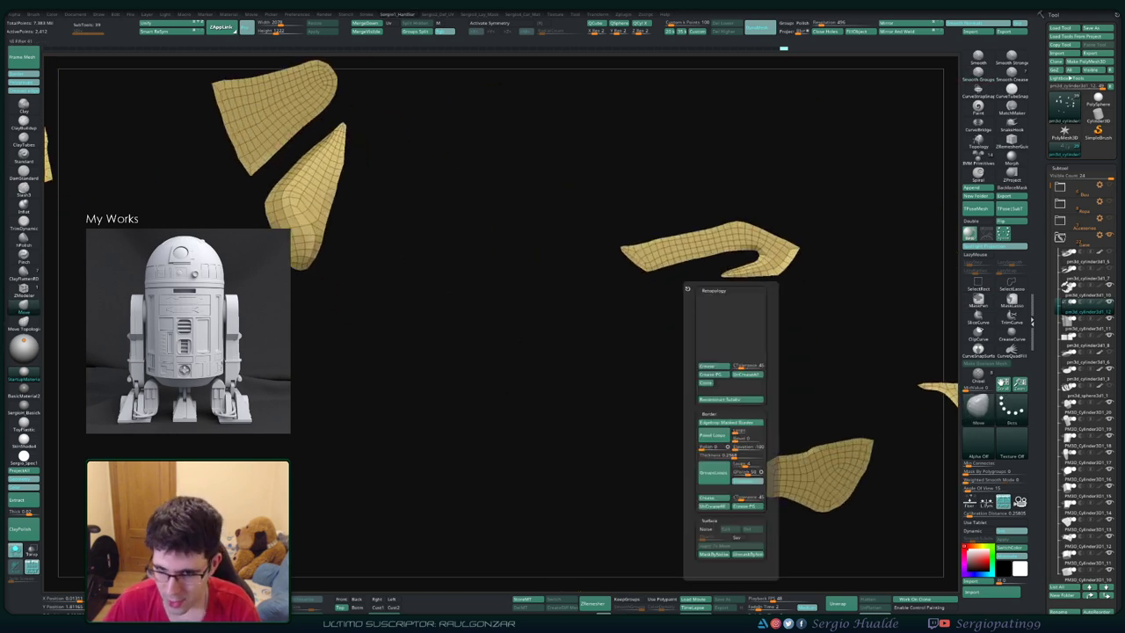
left_click(713, 435)
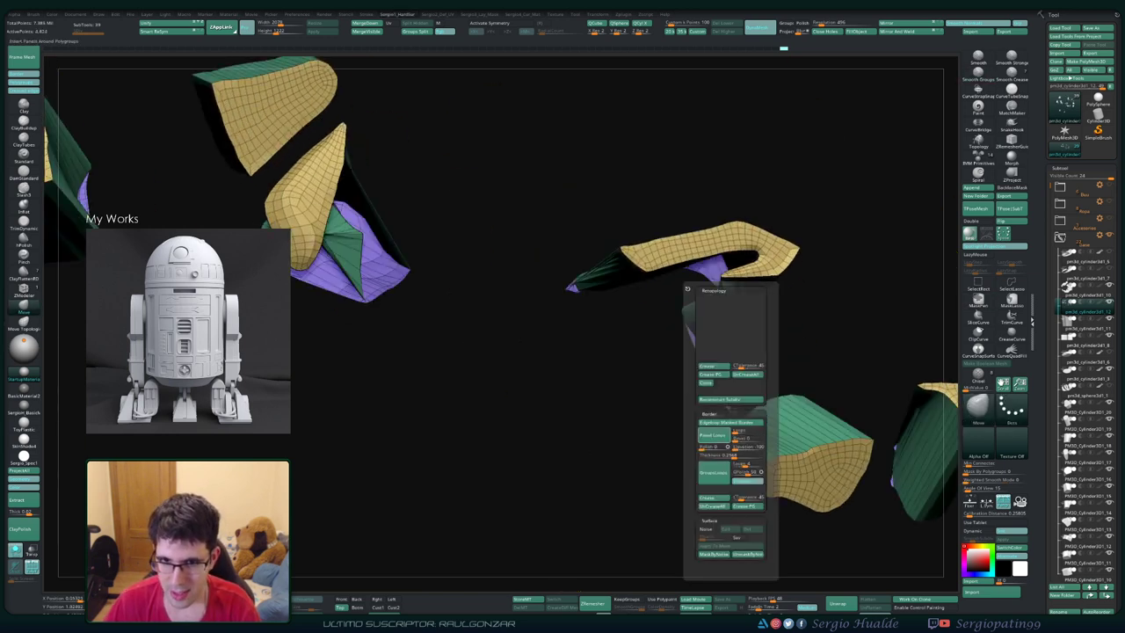
left_click_drag(633, 351, 522, 350)
left_click_drag(615, 351, 545, 369)
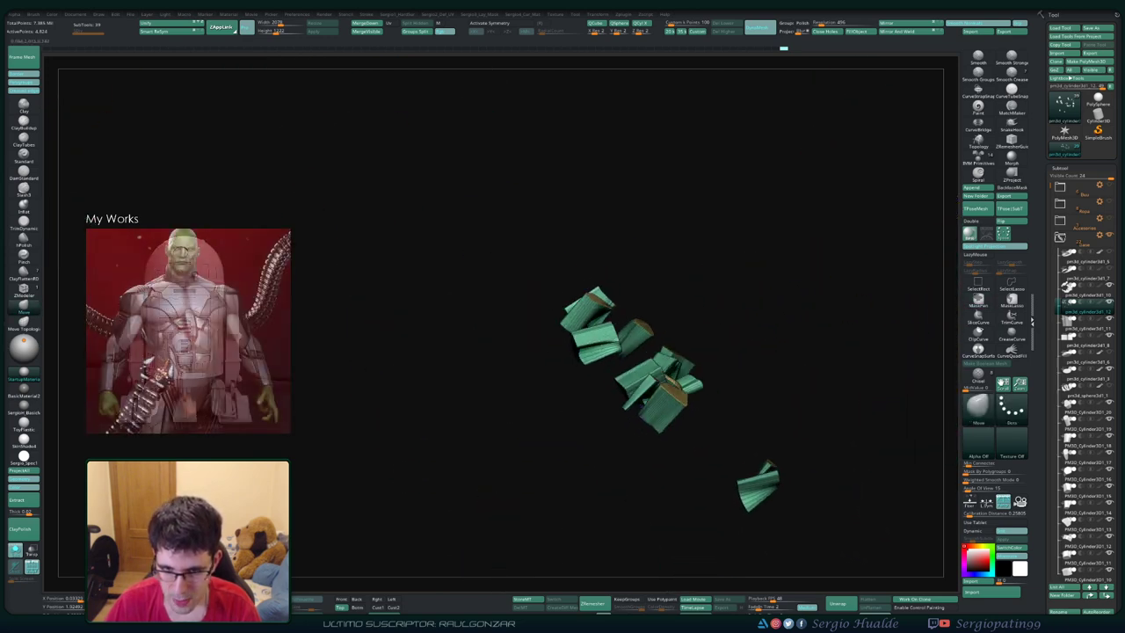
key("ctrl+z")
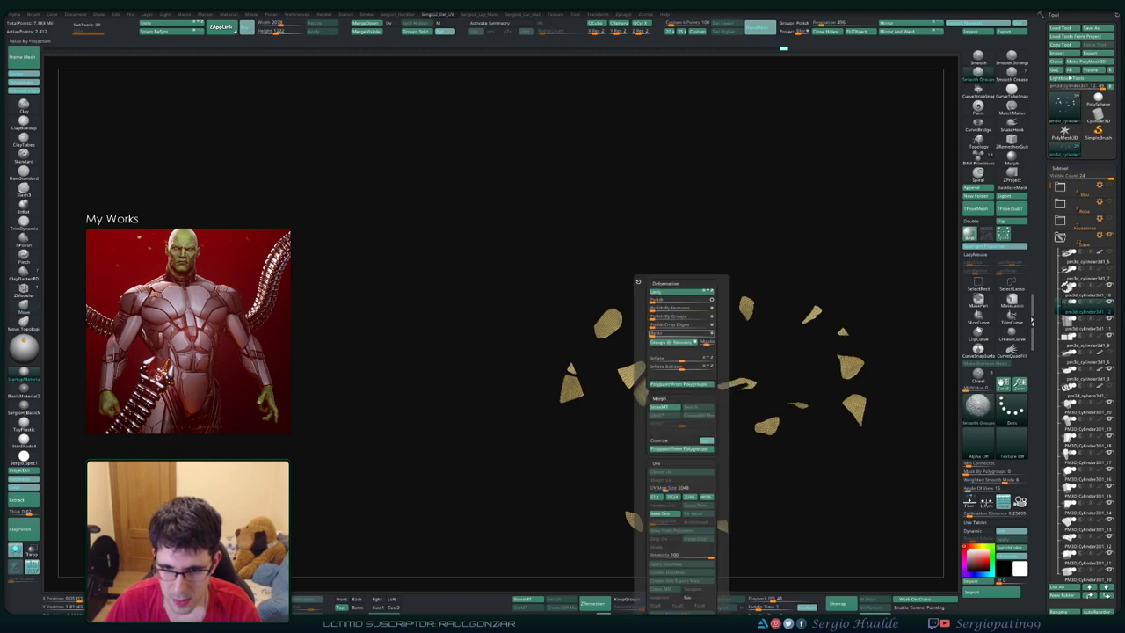
Step: Reapply Panel Loops thickness to the shard pieces and orbit to check them
key("space")
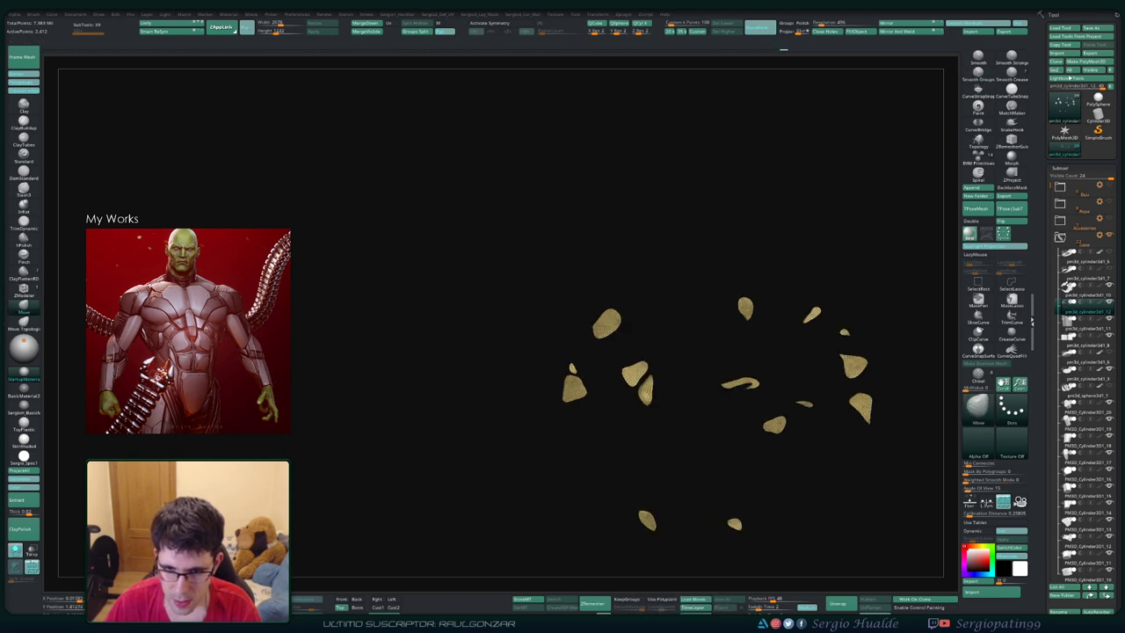
key("space")
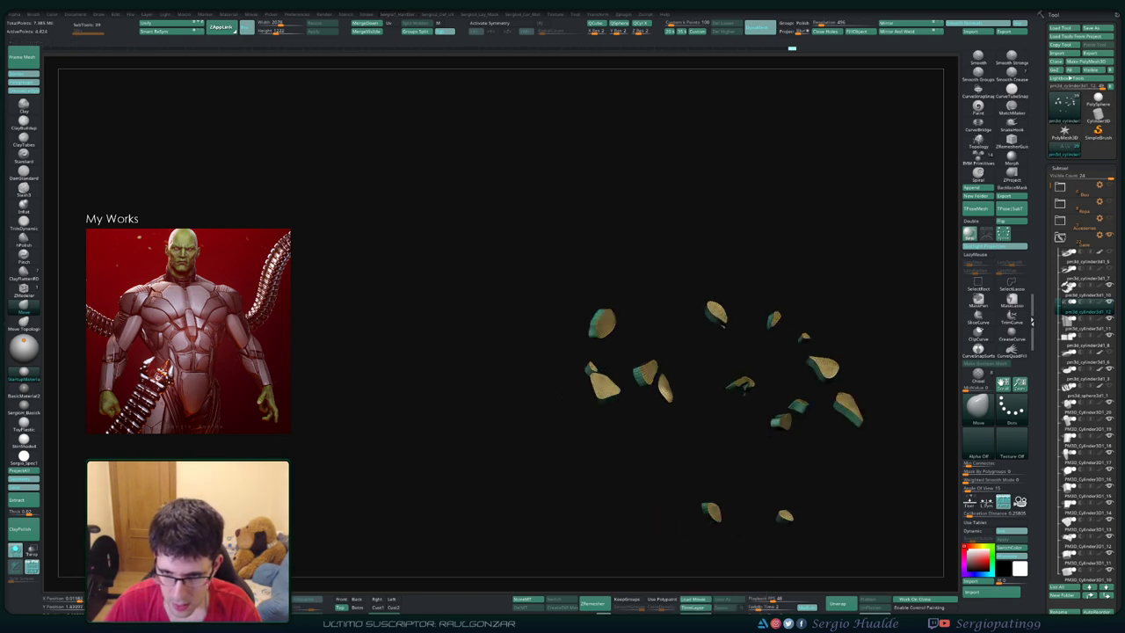
mouse_move(675, 349)
left_mouse_down()
mouse_move(685, 229)
mouse_move(615, 289)
mouse_move(668, 334)
mouse_move(676, 396)
left_mouse_up()
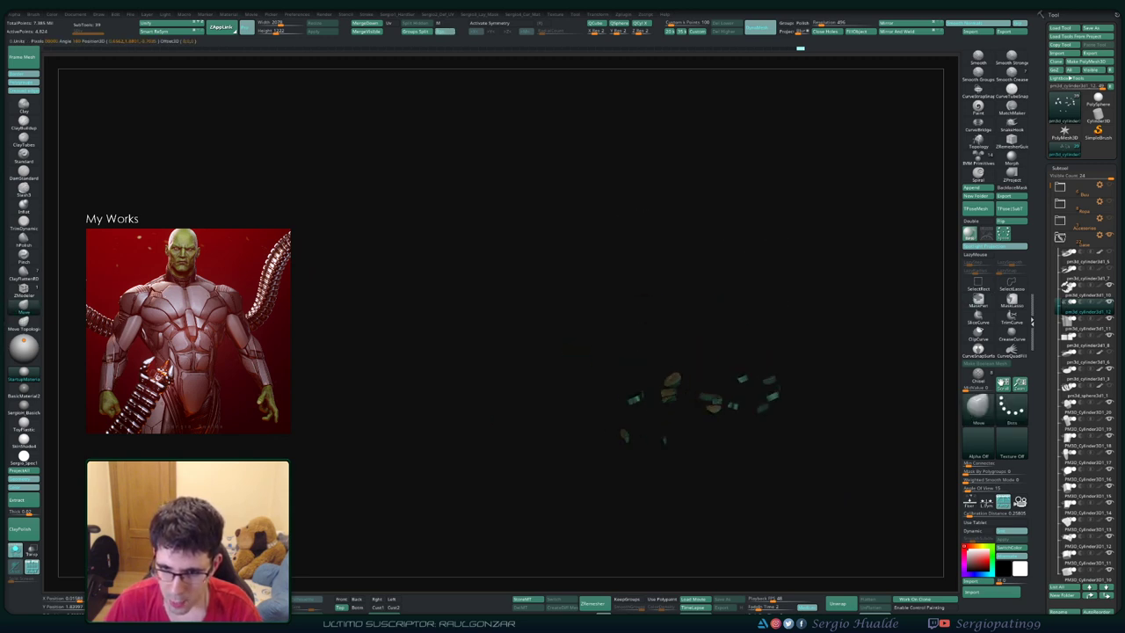
Step: Rotate the thickened shards face-up with the Transpose gizmo and orbit around the green pieces
key("w")
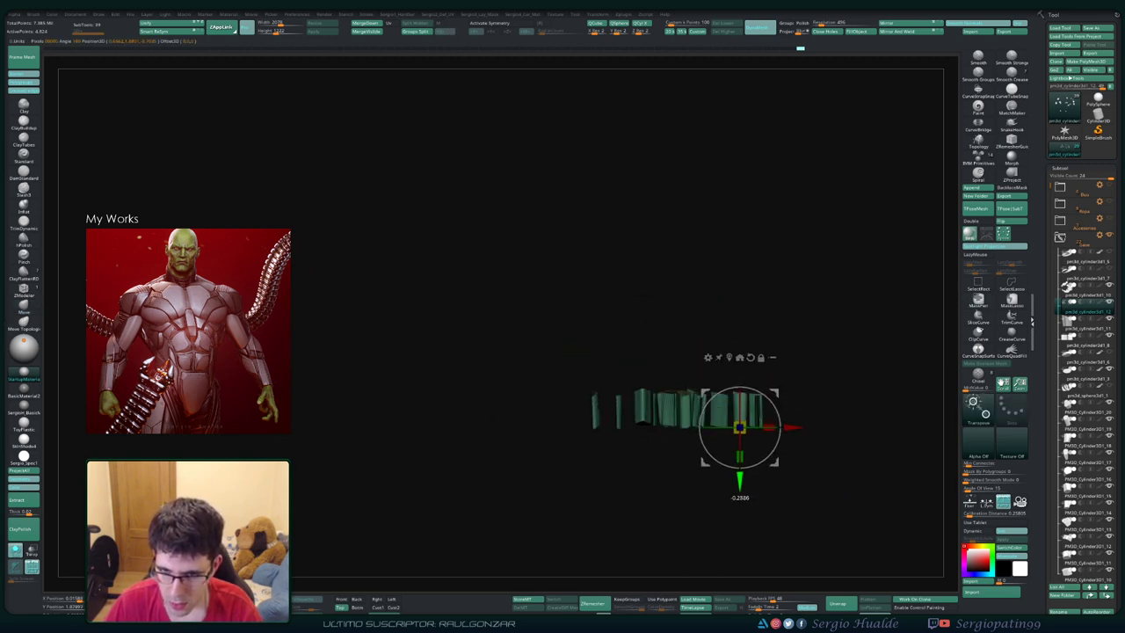
mouse_move(677, 395)
left_mouse_down()
mouse_move(668, 492)
mouse_move(809, 413)
mouse_move(682, 460)
mouse_move(702, 430)
mouse_move(685, 397)
mouse_move(644, 413)
left_mouse_up()
key("q")
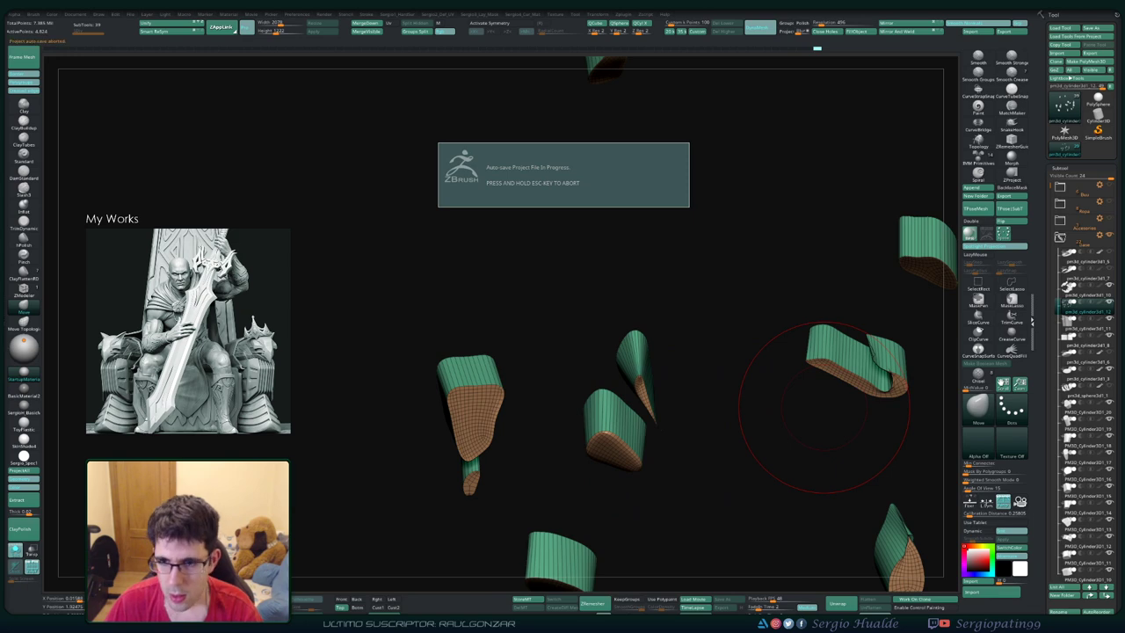
mouse_move(824, 406)
left_mouse_down()
mouse_move(728, 401)
mouse_move(694, 422)
left_mouse_up()
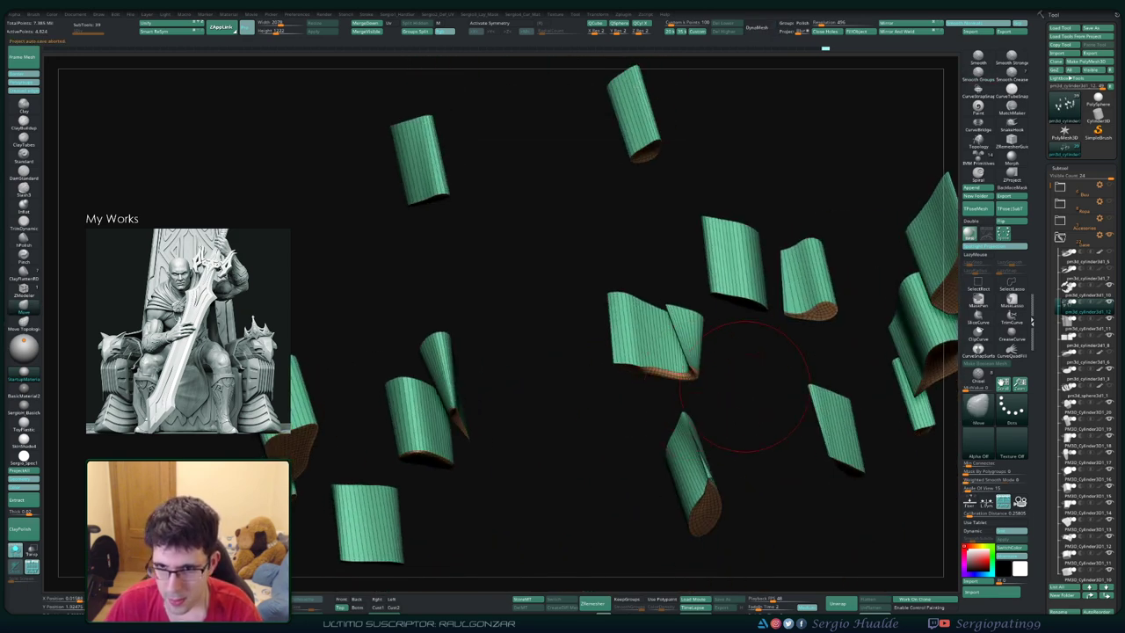
left_click_drag(742, 386, 813, 351)
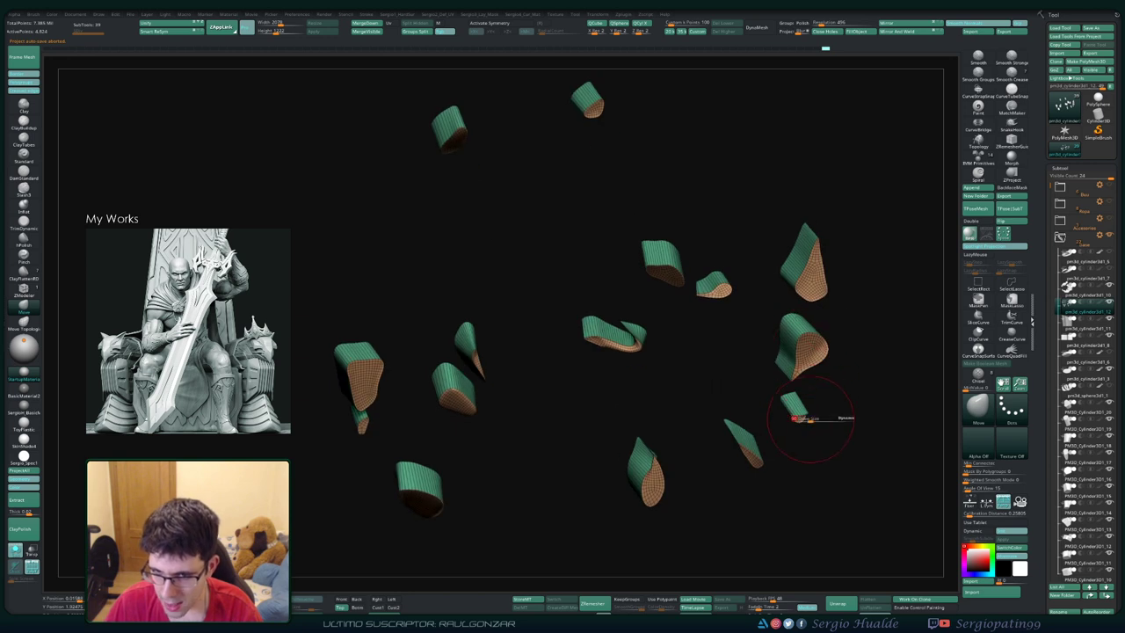
mouse_move(810, 420)
left_mouse_down()
mouse_move(694, 376)
mouse_move(685, 413)
mouse_move(614, 448)
mouse_move(639, 393)
mouse_move(597, 500)
mouse_move(554, 413)
left_mouse_up()
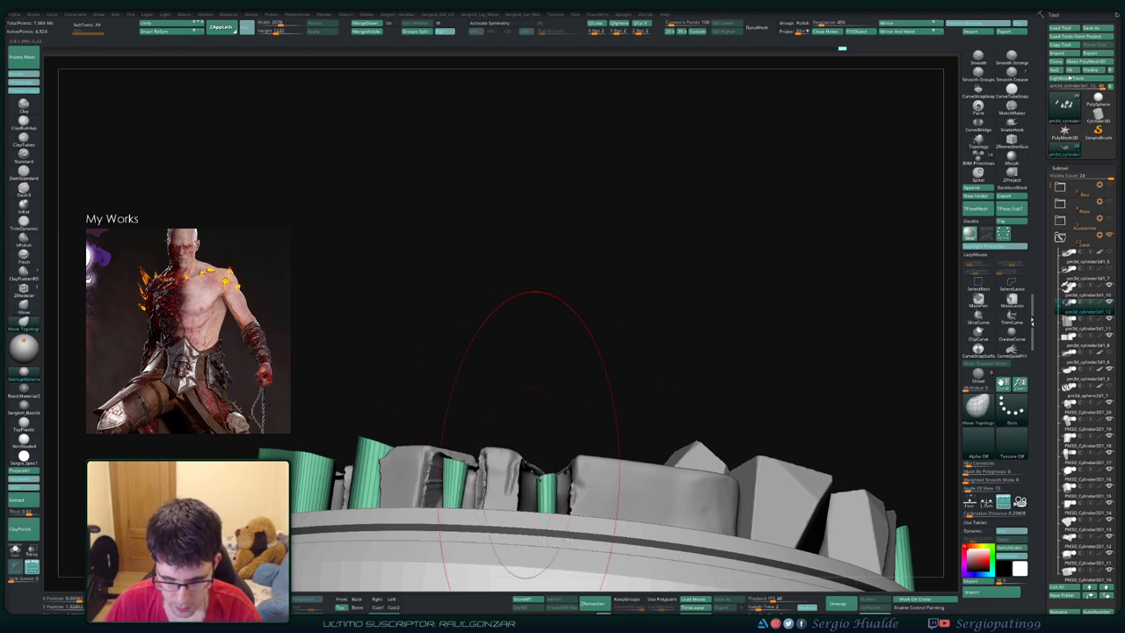
Step: Toggle visibility of the base and rocks, select the left green cylinder, and view its caps from above
mouse_move(522, 373)
left_mouse_down()
mouse_move(527, 440)
mouse_move(685, 347)
mouse_move(677, 364)
left_mouse_up()
left_click(551, 444, "ctrl+shift")
left_click(677, 363, "ctrl+shift")
key("w")
scroll(677, 363, "up", 3)
scroll(677, 364, "up", 2)
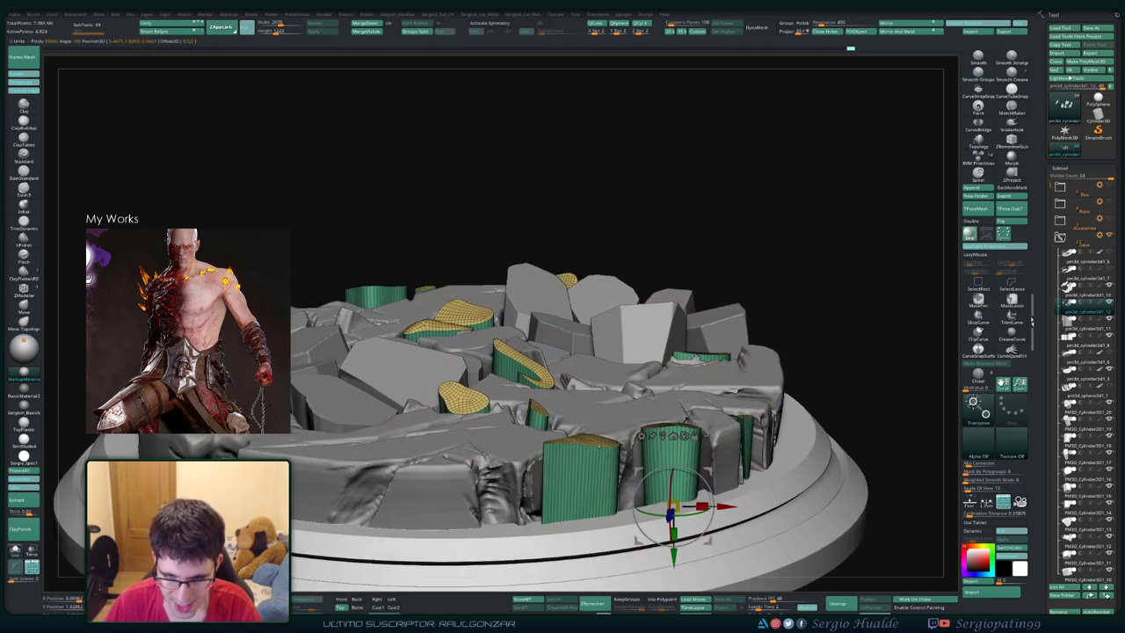
left_click(580, 466, "alt")
left_click(580, 466, "ctrl+shift")
scroll(597, 475, "up", 3)
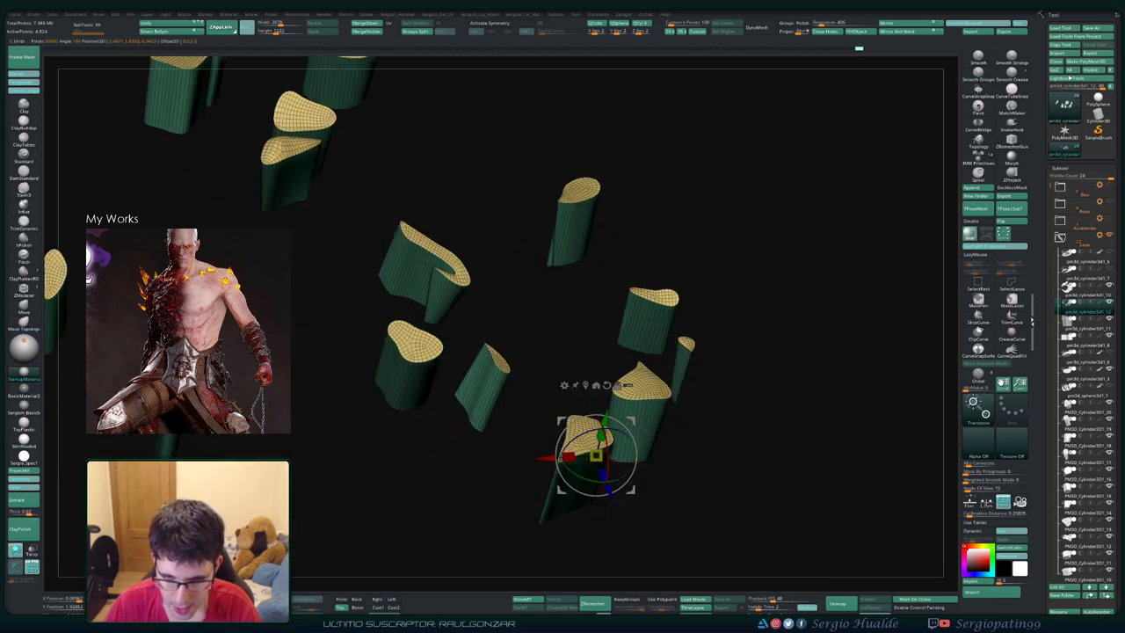
key("q")
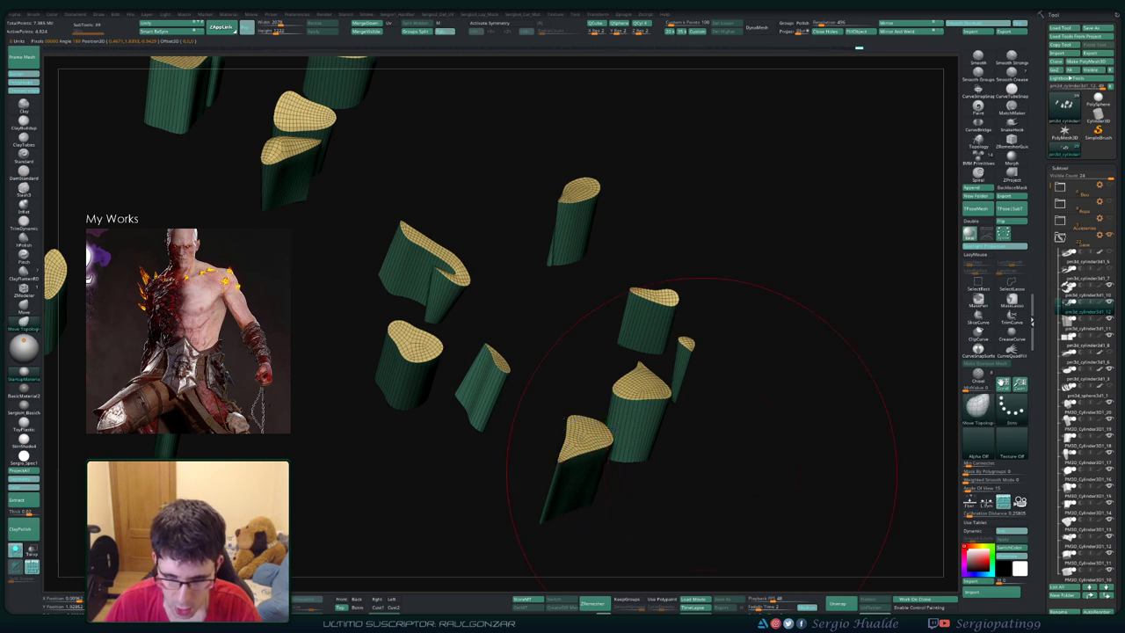
mouse_move(703, 464)
left_mouse_down()
mouse_move(615, 492)
mouse_move(600, 466)
left_mouse_up()
Step: Show each piece in its polygroup colour, pick the green shard with the gizmo, and frame the base overhead
key("w")
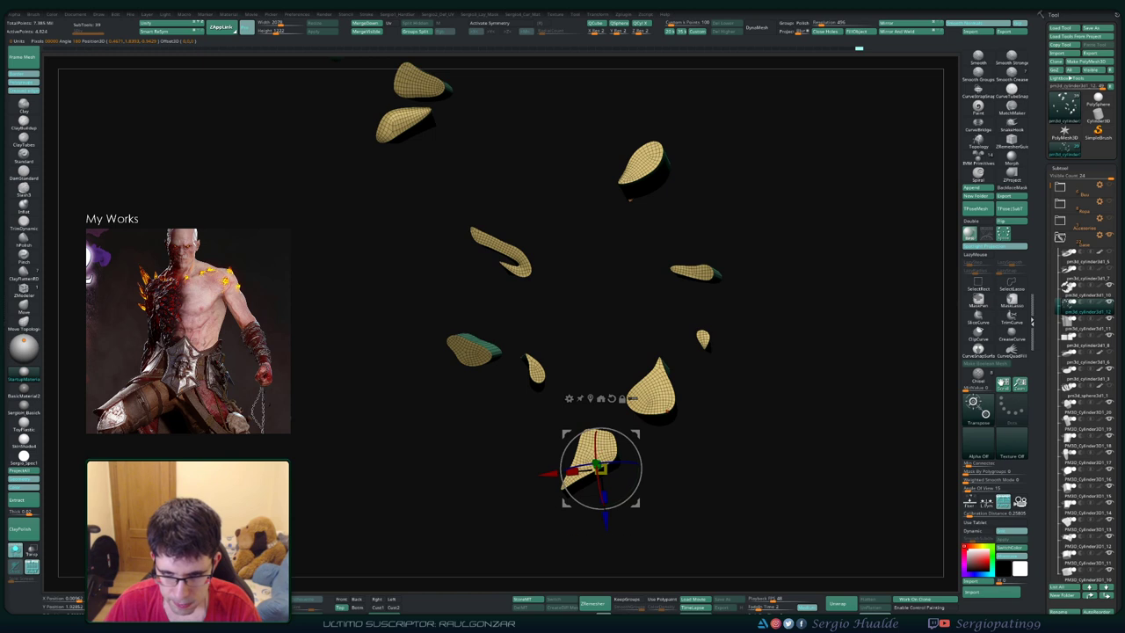
key("g")
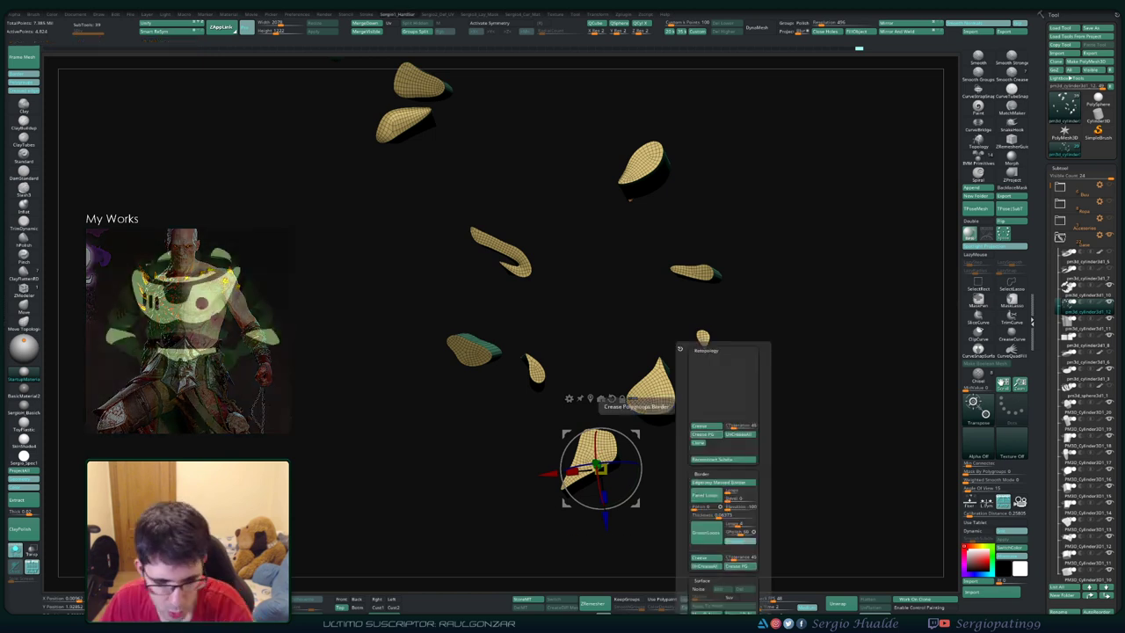
key("shift+f")
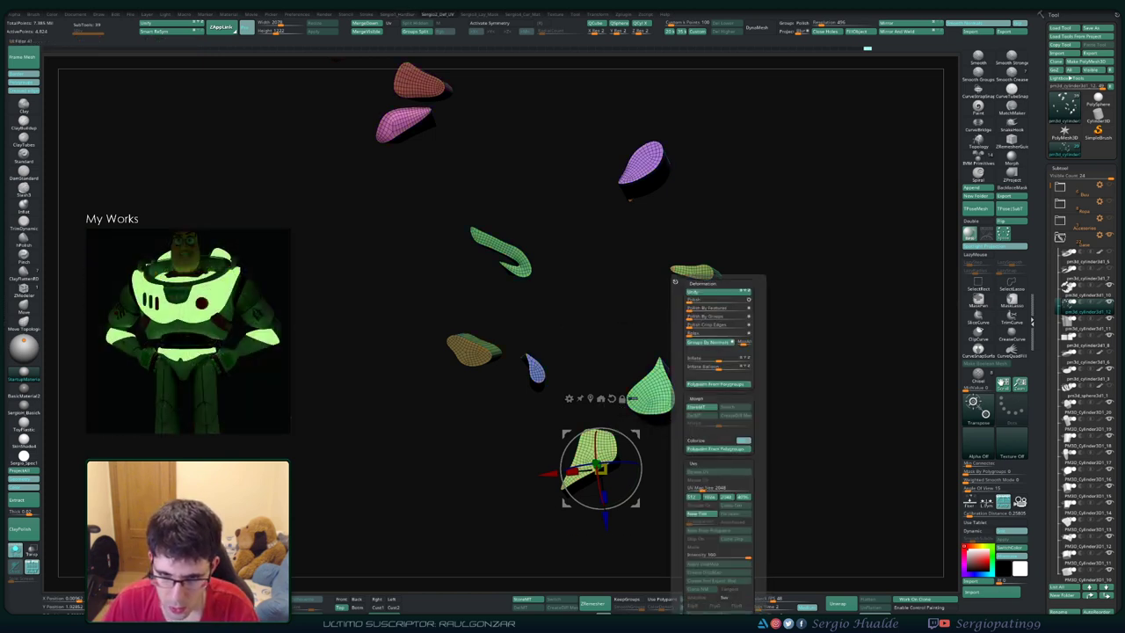
mouse_move(492, 492)
left_mouse_down()
mouse_move(544, 413)
mouse_move(655, 523)
left_mouse_up()
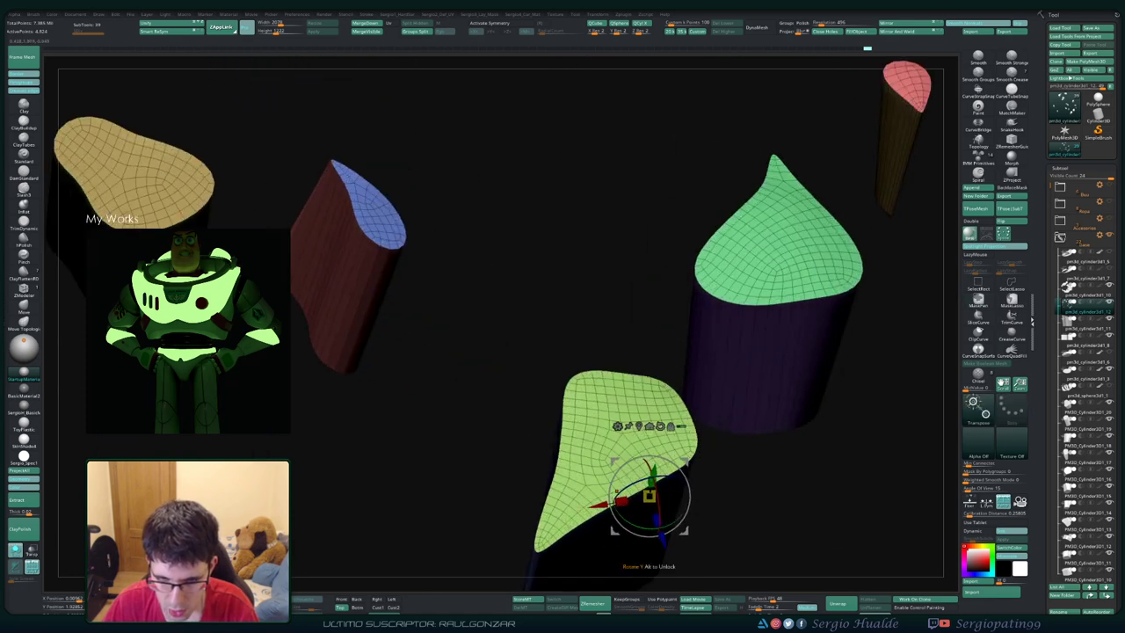
left_click(597, 436, "alt")
key("f")
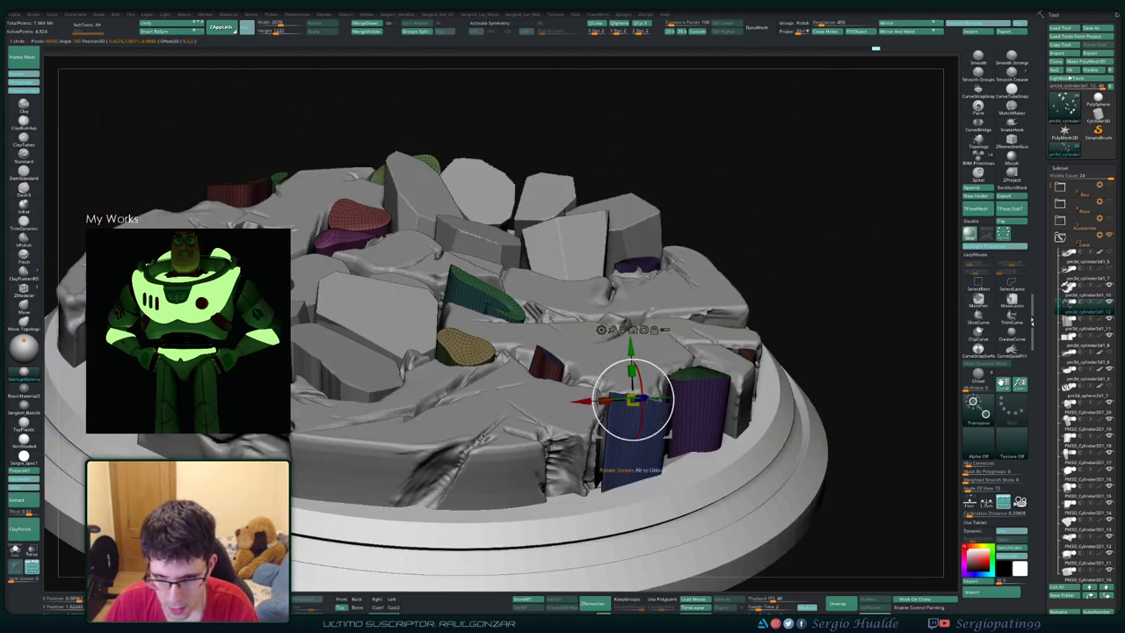
mouse_move(634, 470)
left_mouse_down()
mouse_move(668, 435)
mouse_move(647, 429)
left_mouse_up()
key("q")
Step: Undo the accidental Move-brush stretch of the green shard
key("b")
key("m")
key("v")
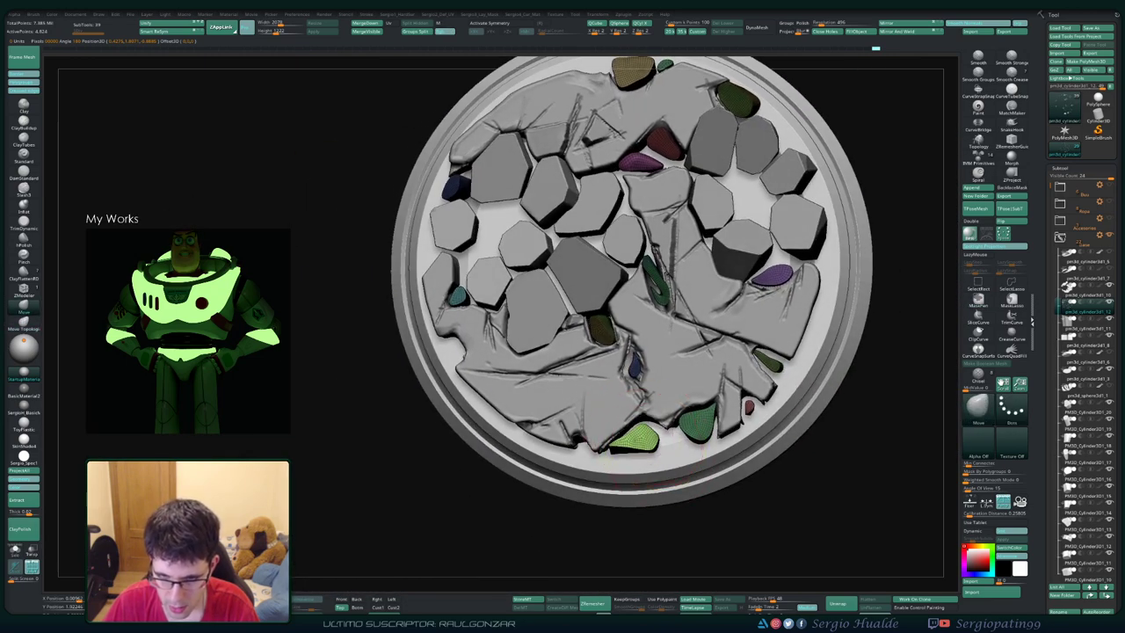
key("ctrl+z")
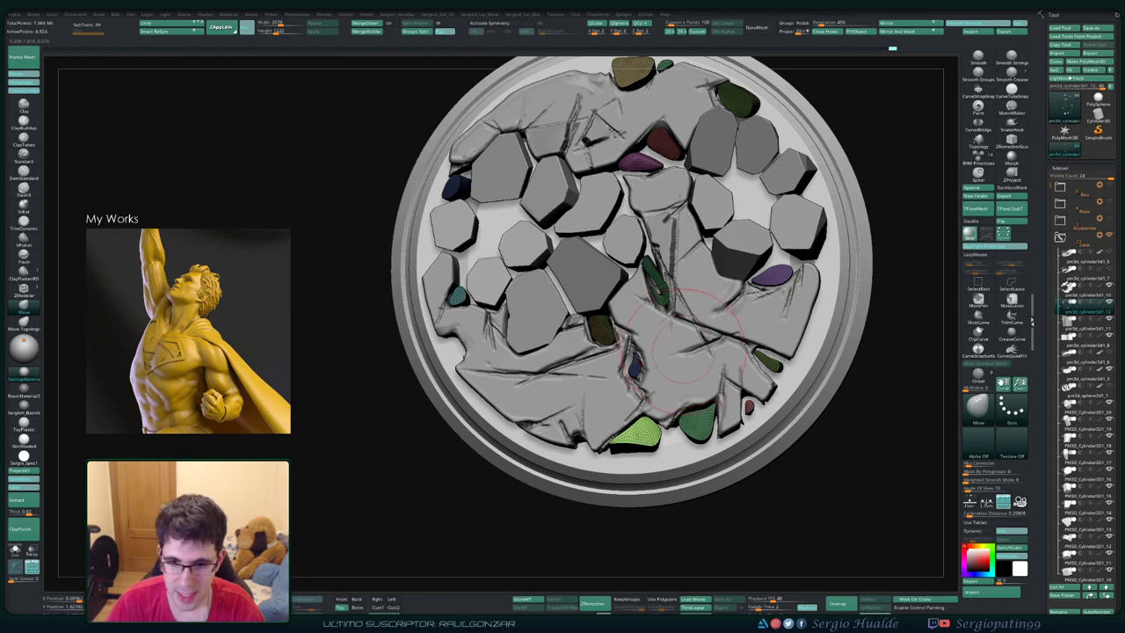
Step: Rotate the green shard to sit in its crack near the base's edge, then view the full base
key("w")
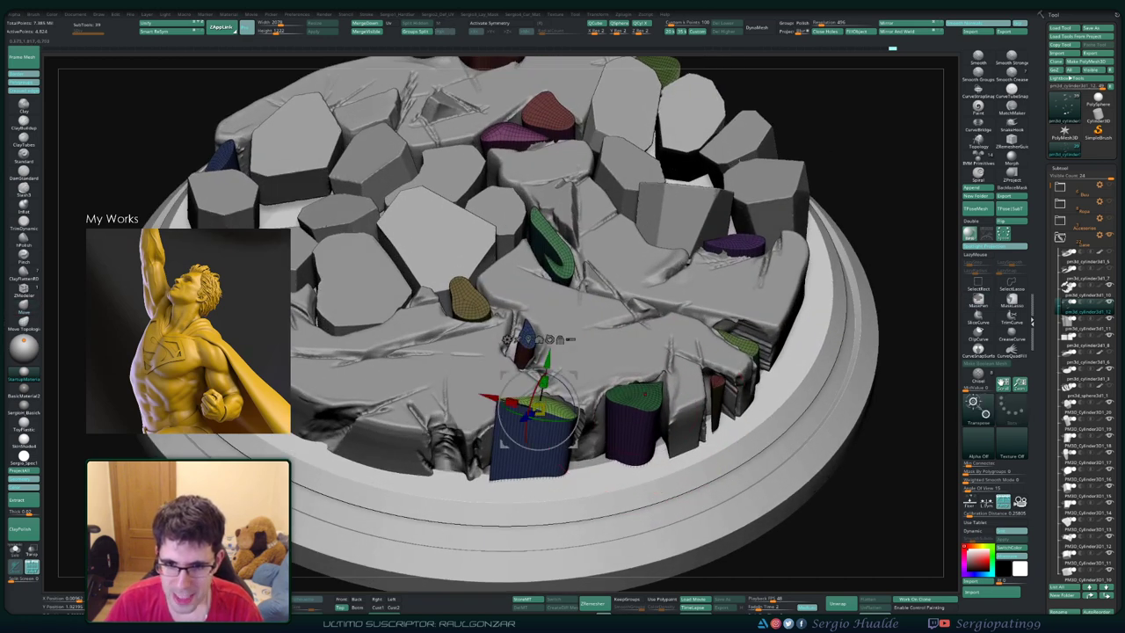
left_click_drag(606, 422, 615, 413)
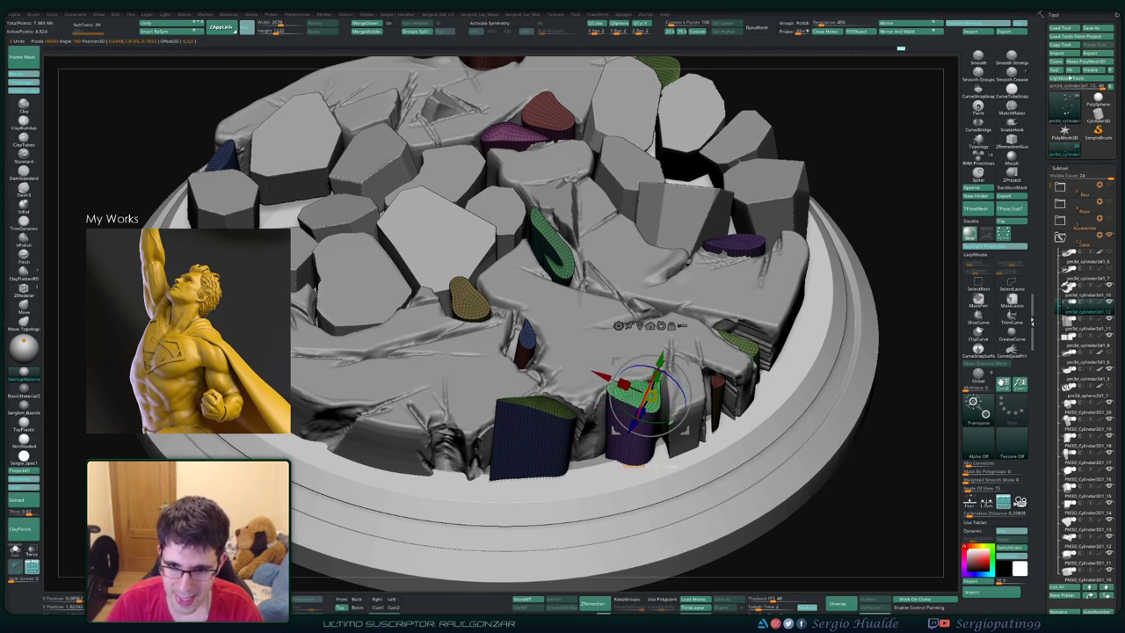
key("q")
left_click_drag(728, 326, 646, 395)
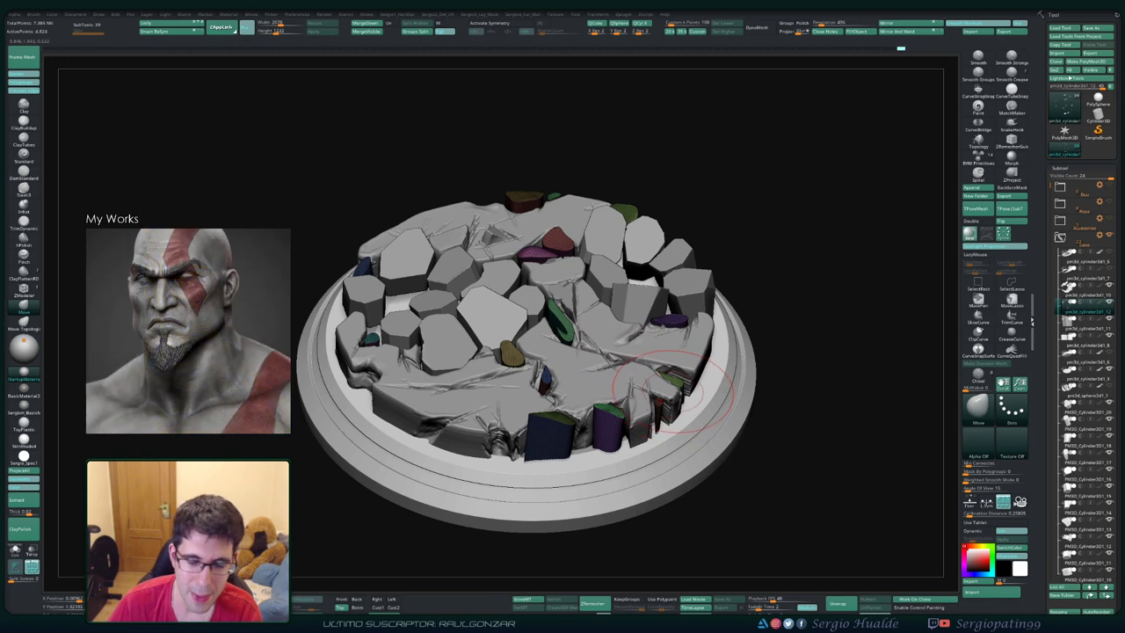
Step: Rotate the green cylinder shard within its gap at the base's front edge
key("w")
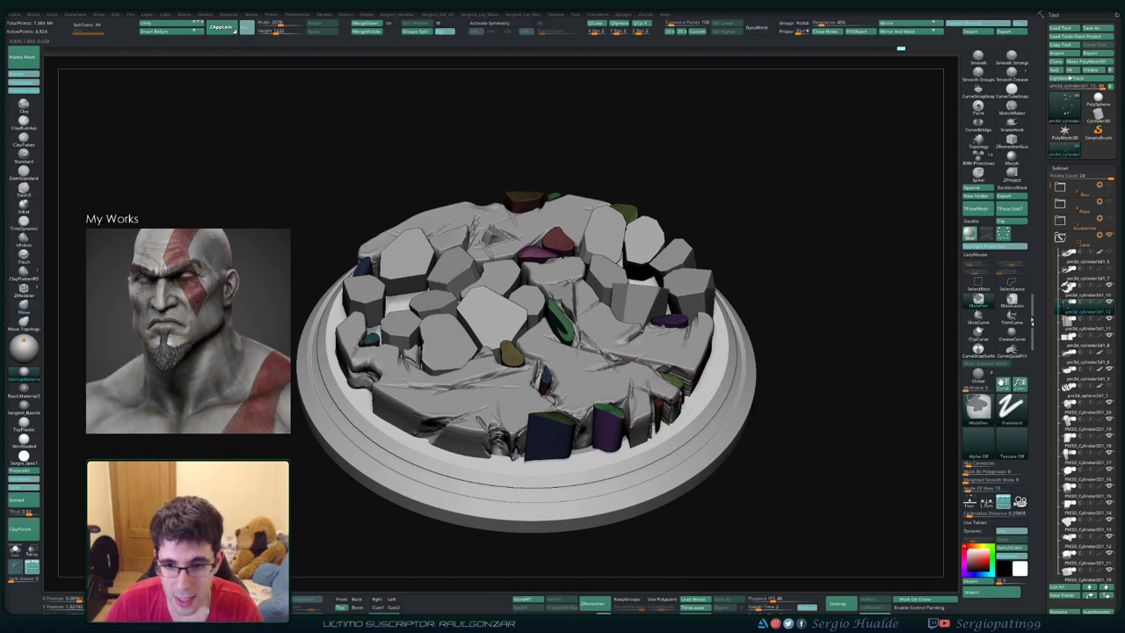
left_click_drag(659, 378, 523, 457, "alt")
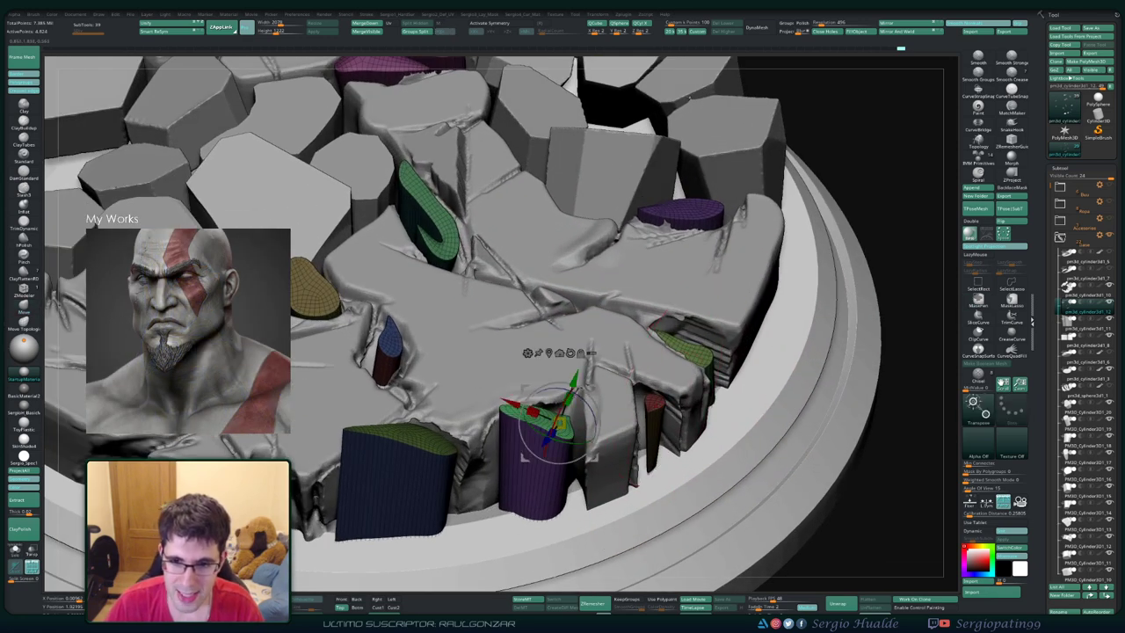
left_click(634, 460, "alt")
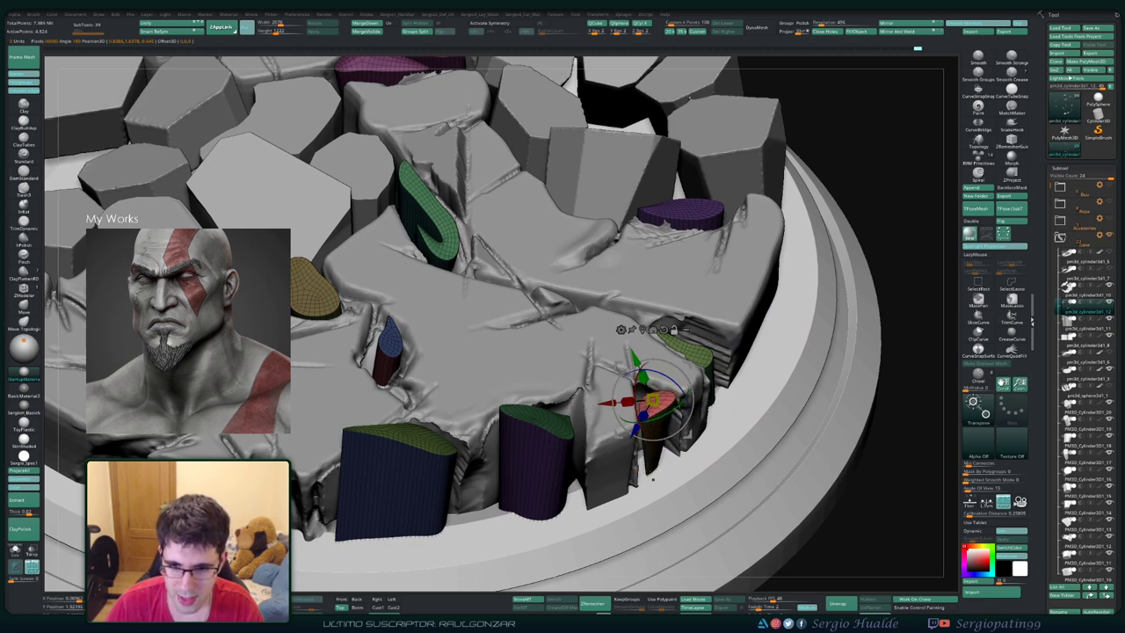
left_click_drag(651, 479, 553, 426)
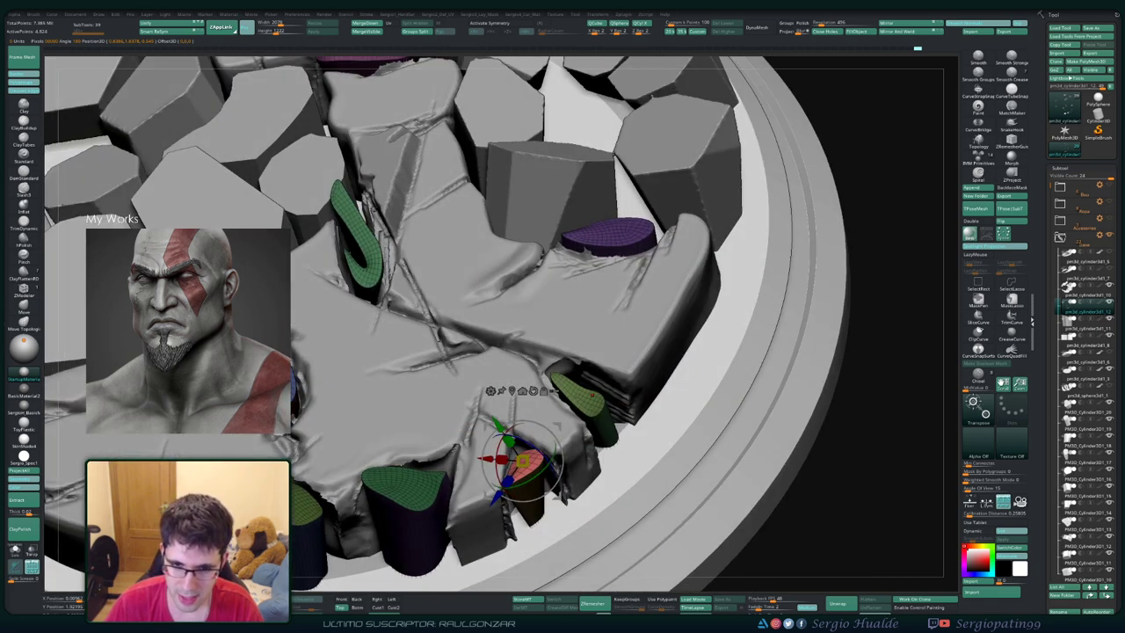
left_click(585, 403, "alt")
mouse_move(564, 466)
left_mouse_down()
mouse_move(587, 466)
mouse_move(580, 450)
left_mouse_up()
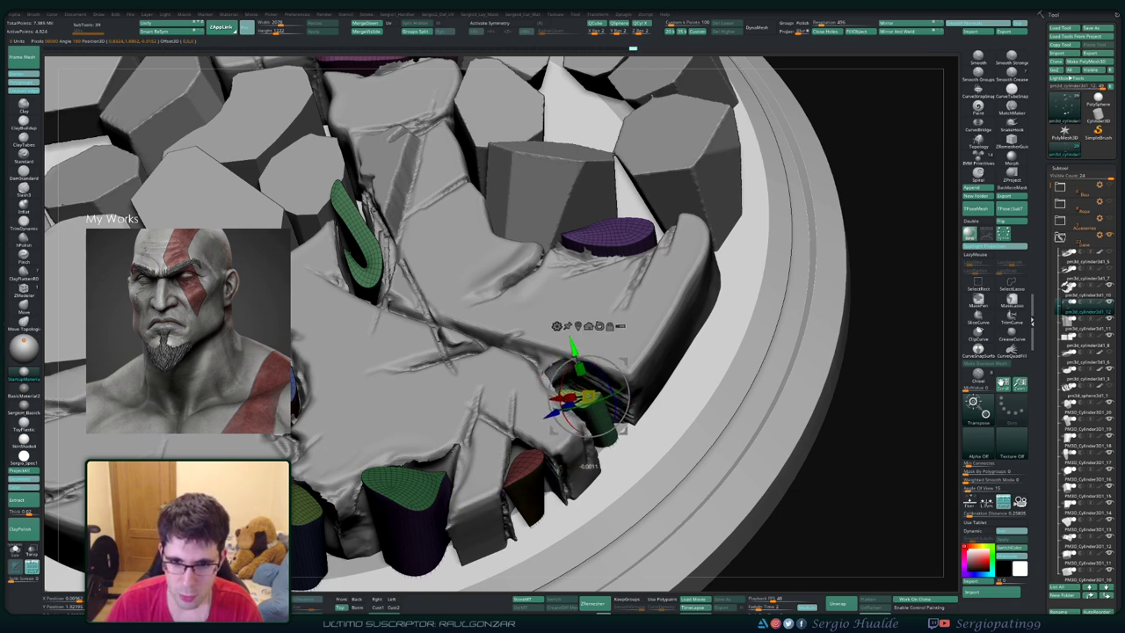
right_click_drag(581, 452, 634, 370)
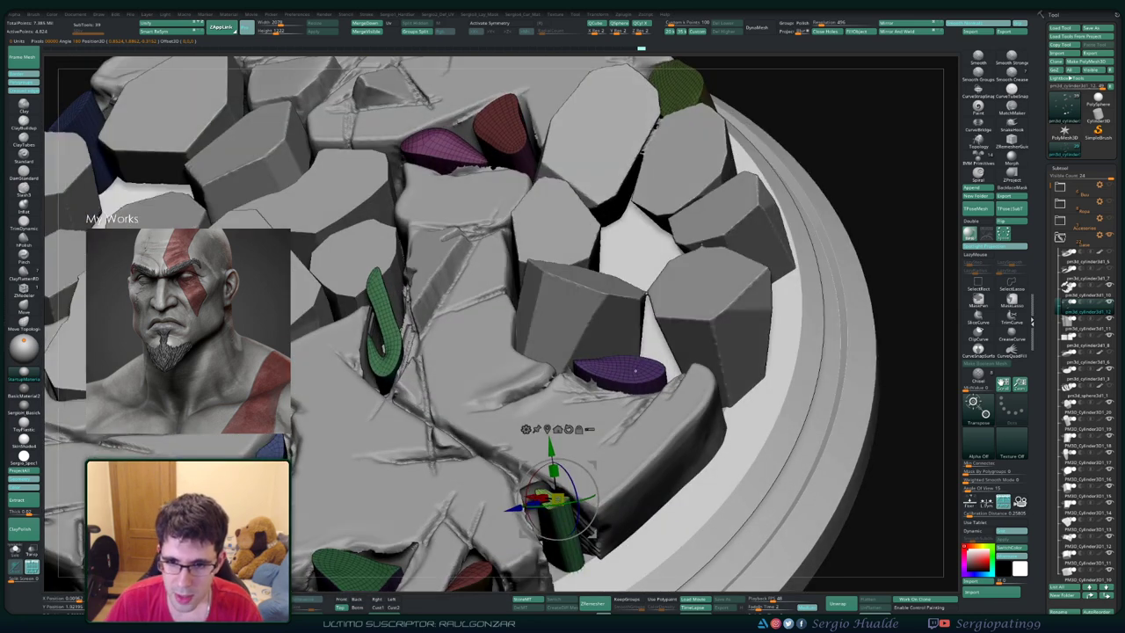
Step: Rotate the purple shard about 48 degrees and check the base from above
left_click(635, 371, "alt")
left_click_drag(657, 369, 655, 352)
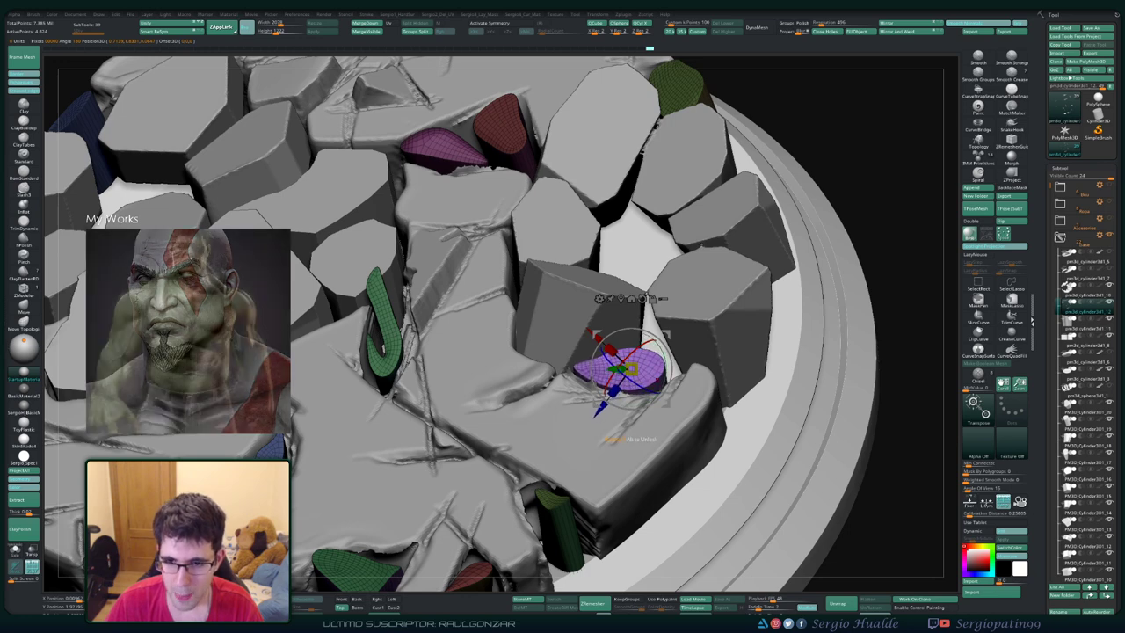
right_click_drag(654, 352, 659, 360)
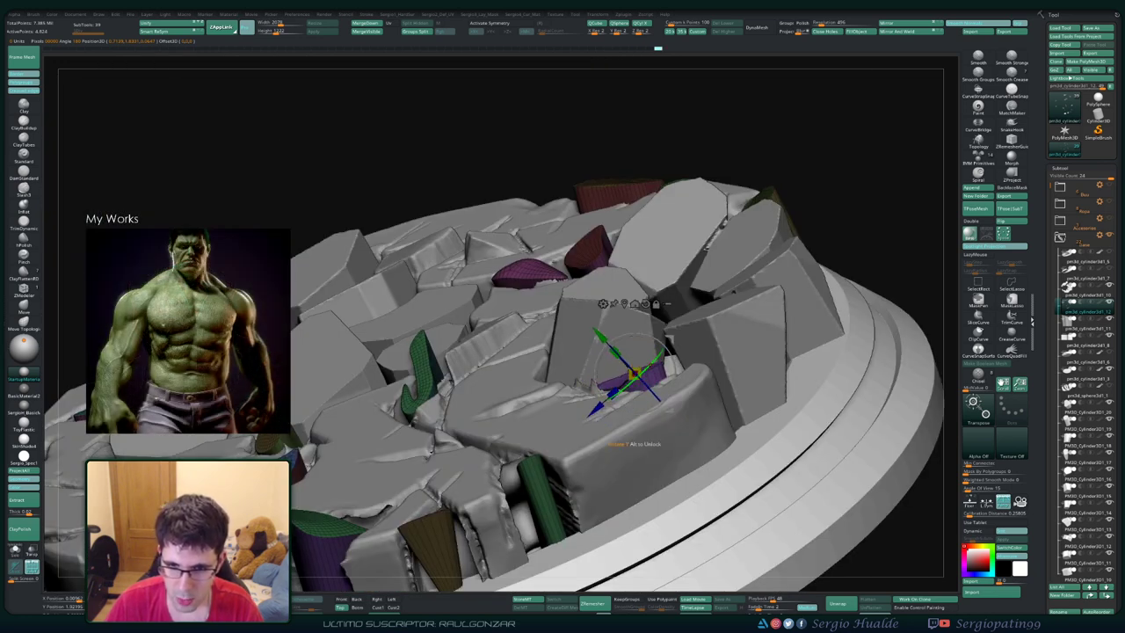
right_click_drag(636, 444, 608, 427)
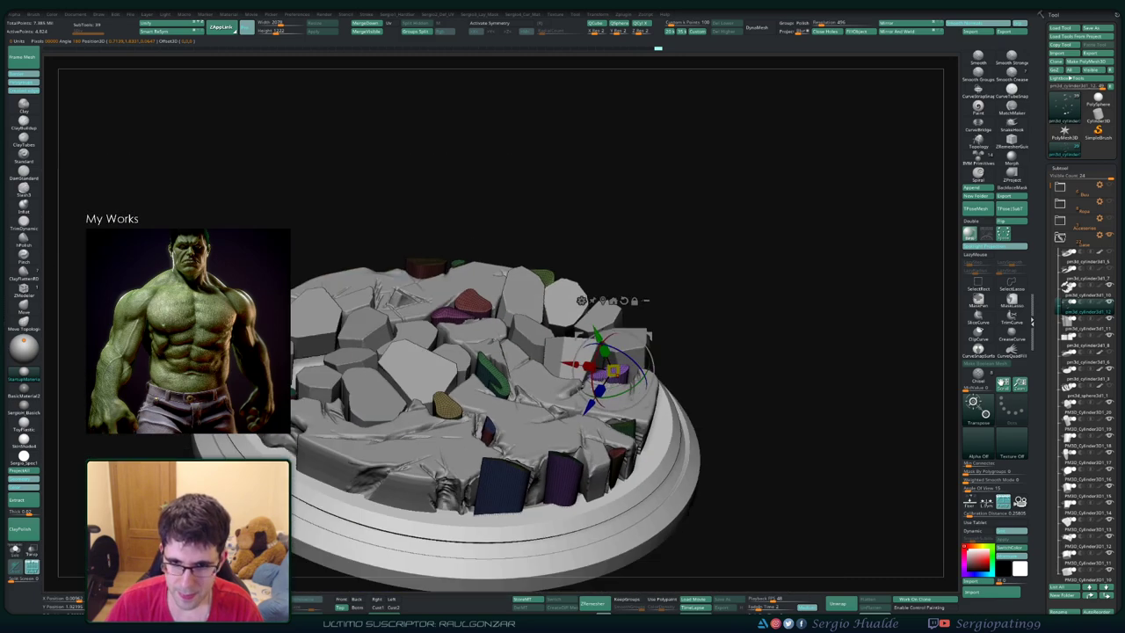
key("q")
mouse_move(606, 365)
right_mouse_down()
mouse_move(602, 413)
mouse_move(597, 387)
right_mouse_up()
Step: Adjust the angles of the front purple shard and the yellow shard in their cracks
key("w")
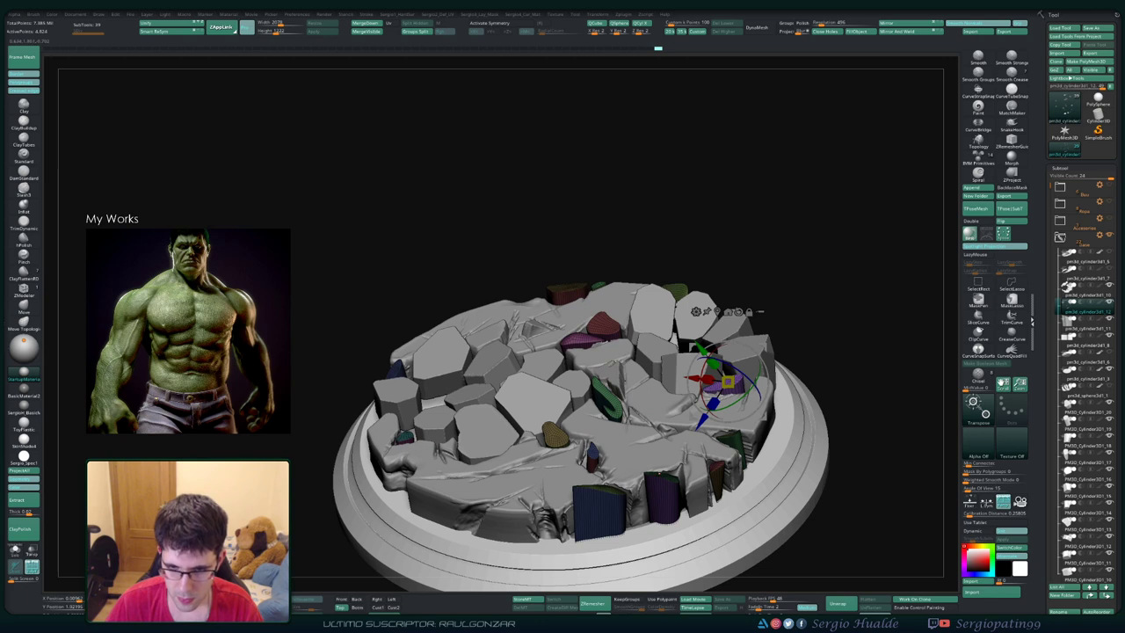
left_click(661, 492, "alt")
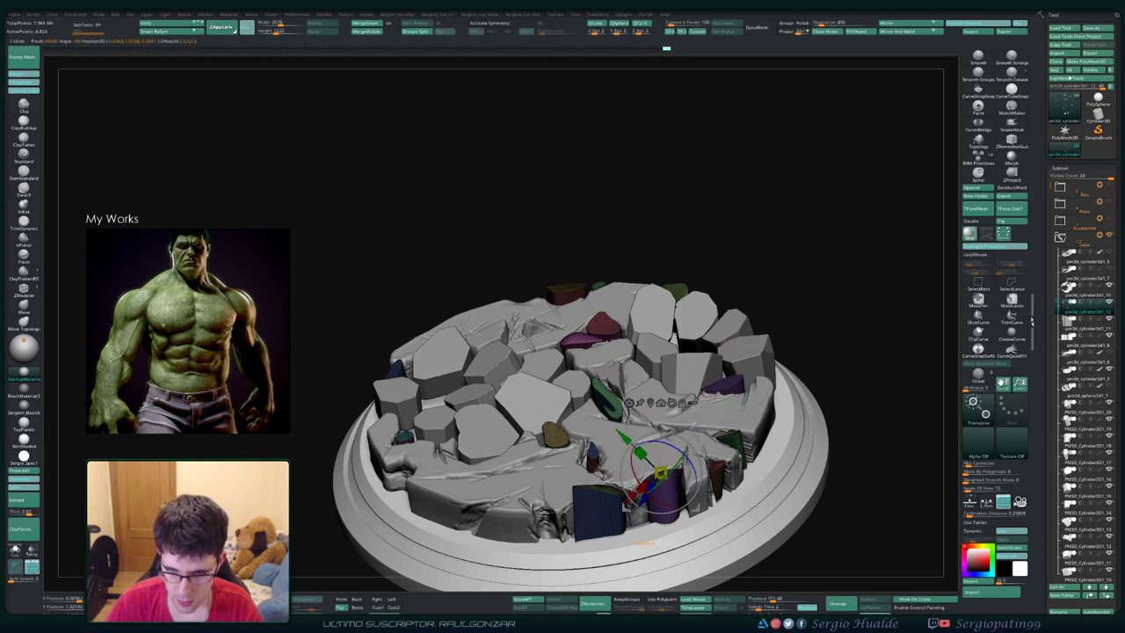
left_click_drag(650, 492, 660, 527)
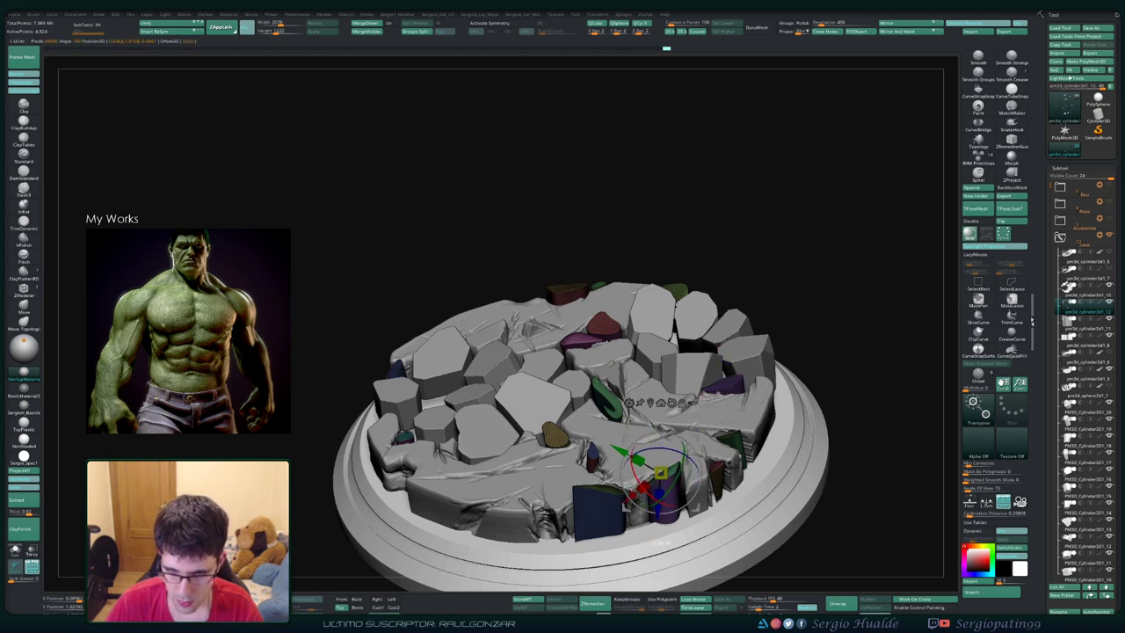
scroll(633, 535, "up", 2)
scroll(628, 527, "up", 3)
scroll(620, 519, "up", 2)
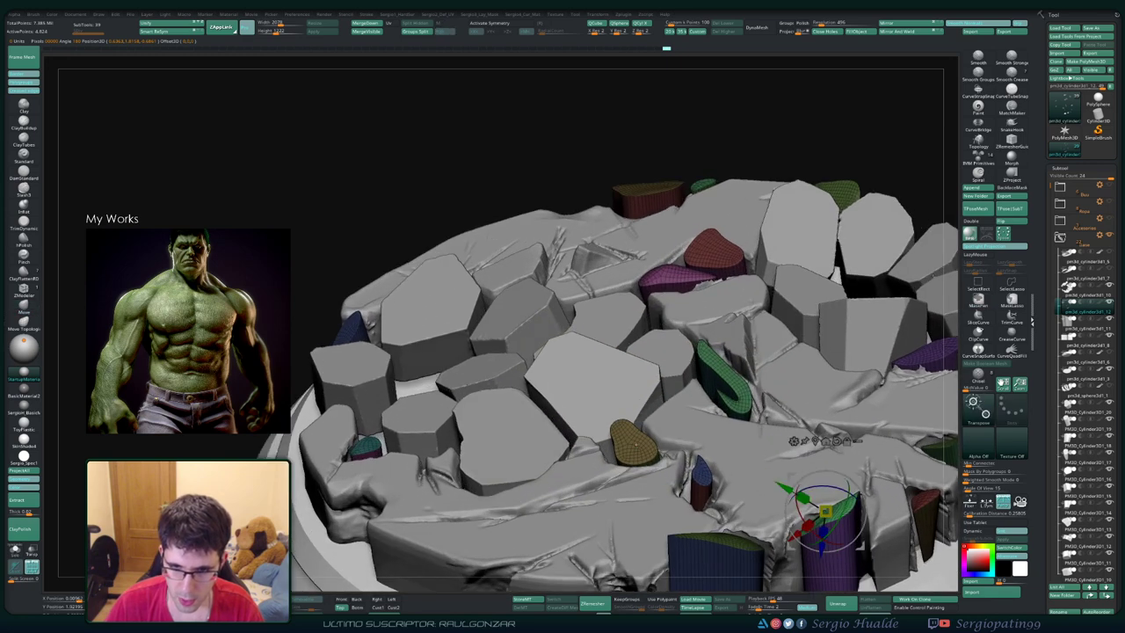
left_click_drag(635, 446, 640, 440)
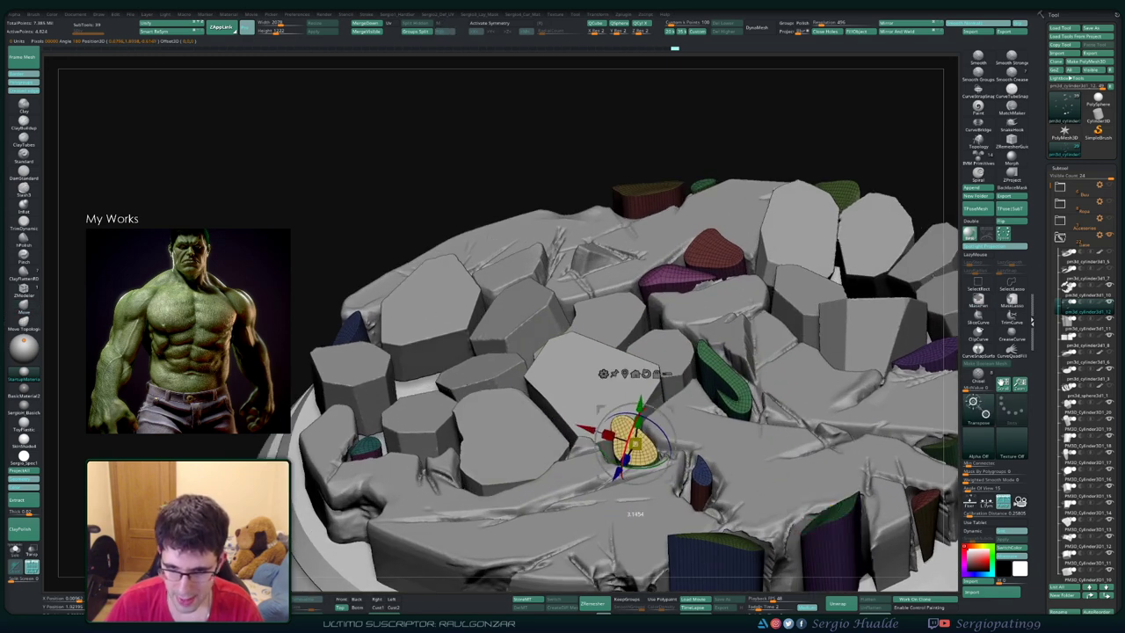
Step: Turn the green shard further so it settles in its crack
left_click_drag(791, 132, 738, 176)
left_click(658, 414, "alt")
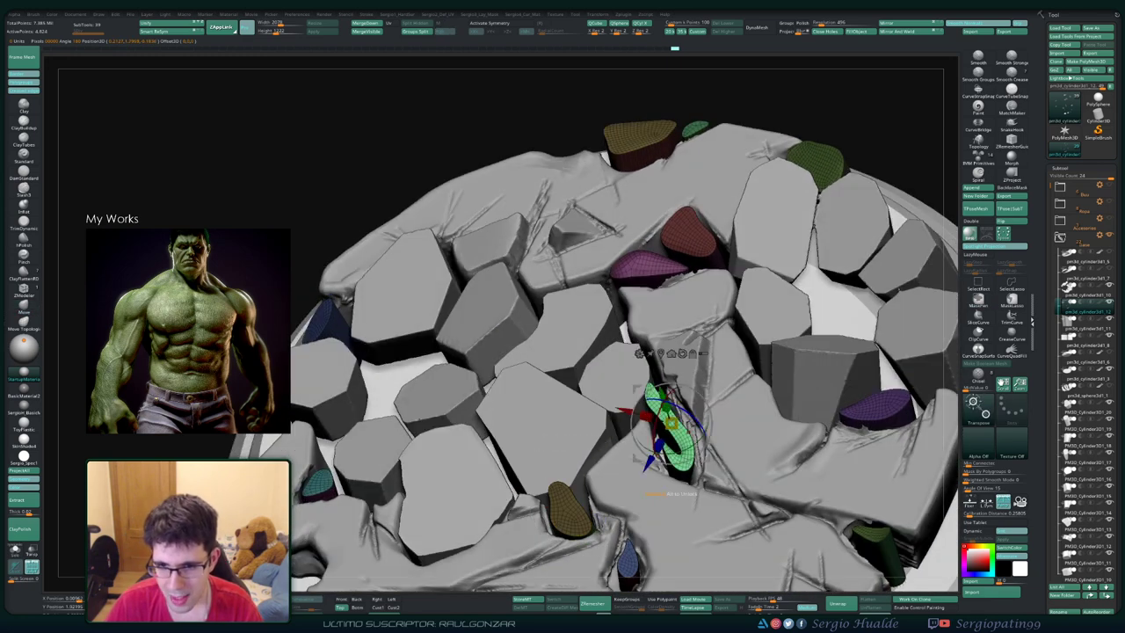
left_click_drag(791, 141, 773, 176)
left_click_drag(674, 439, 685, 448)
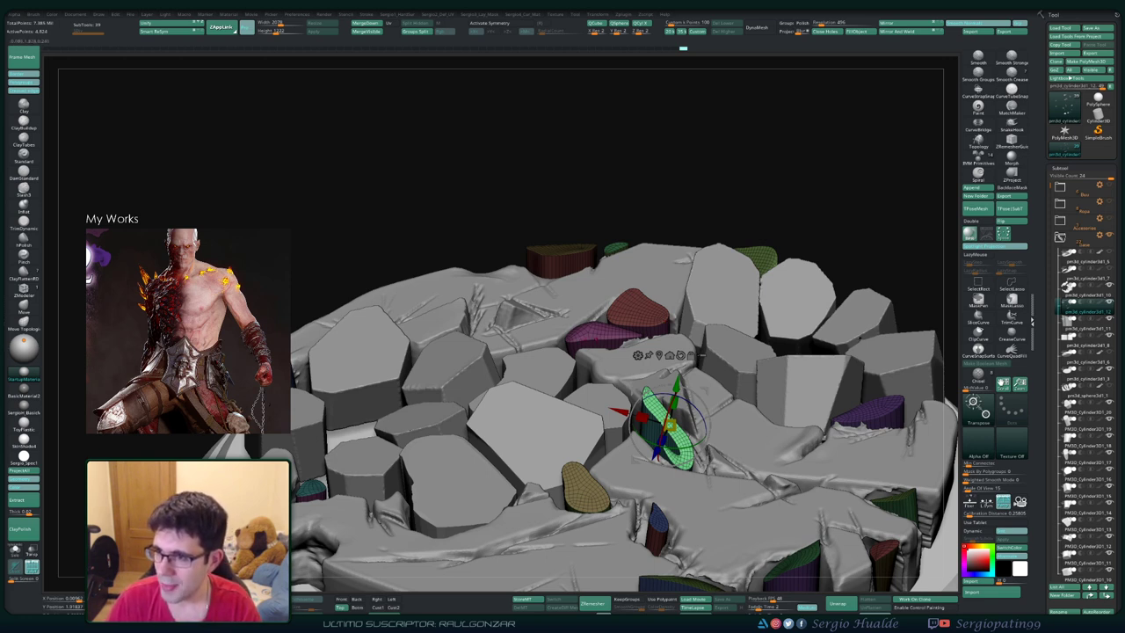
Step: Rotate the red-orange shard at the back into its crack
mouse_move(670, 423)
left_mouse_down()
mouse_move(633, 413)
mouse_move(654, 343)
left_mouse_up()
left_click(655, 325, "alt")
left_click_drag(668, 396, 668, 369)
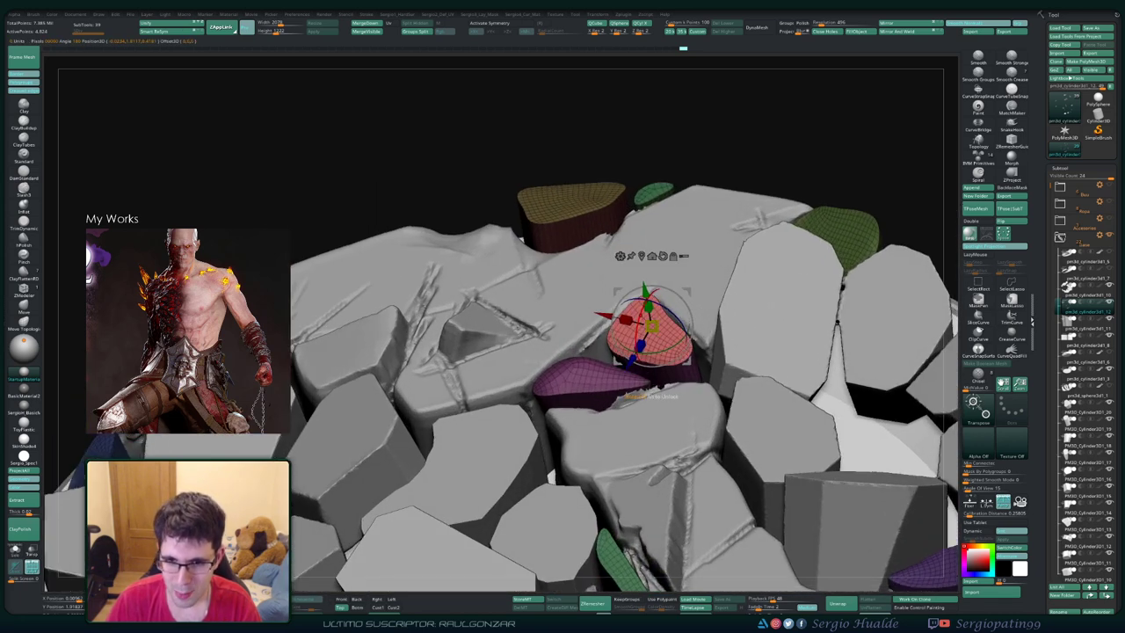
mouse_move(677, 303)
left_mouse_down()
mouse_move(668, 333)
mouse_move(646, 327)
mouse_move(652, 334)
left_mouse_up()
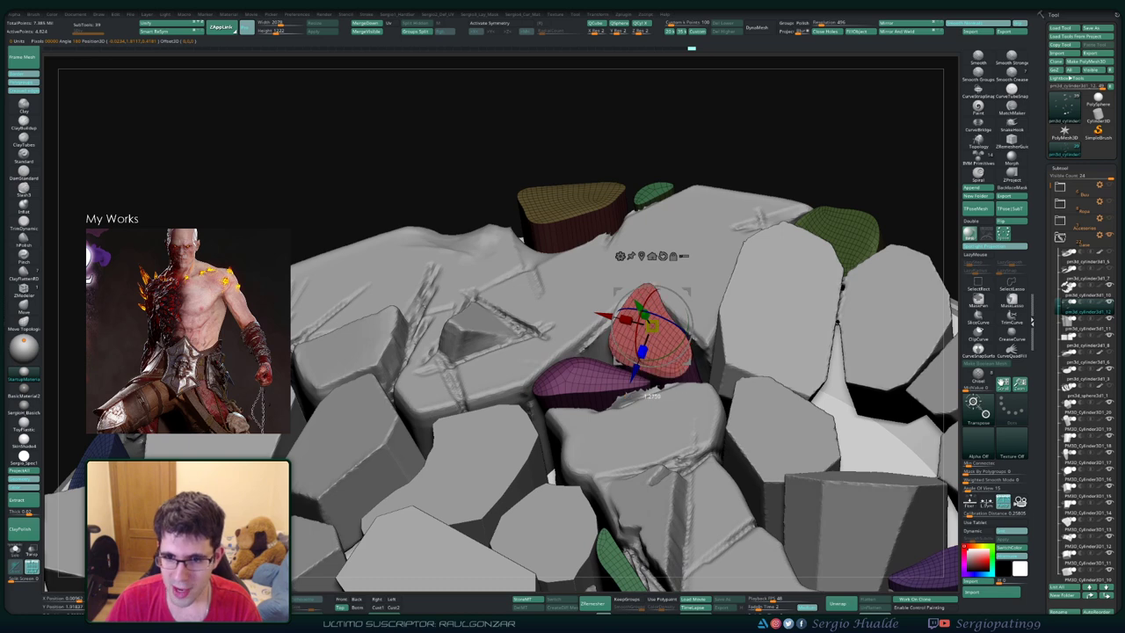
left_click_drag(650, 396, 655, 397)
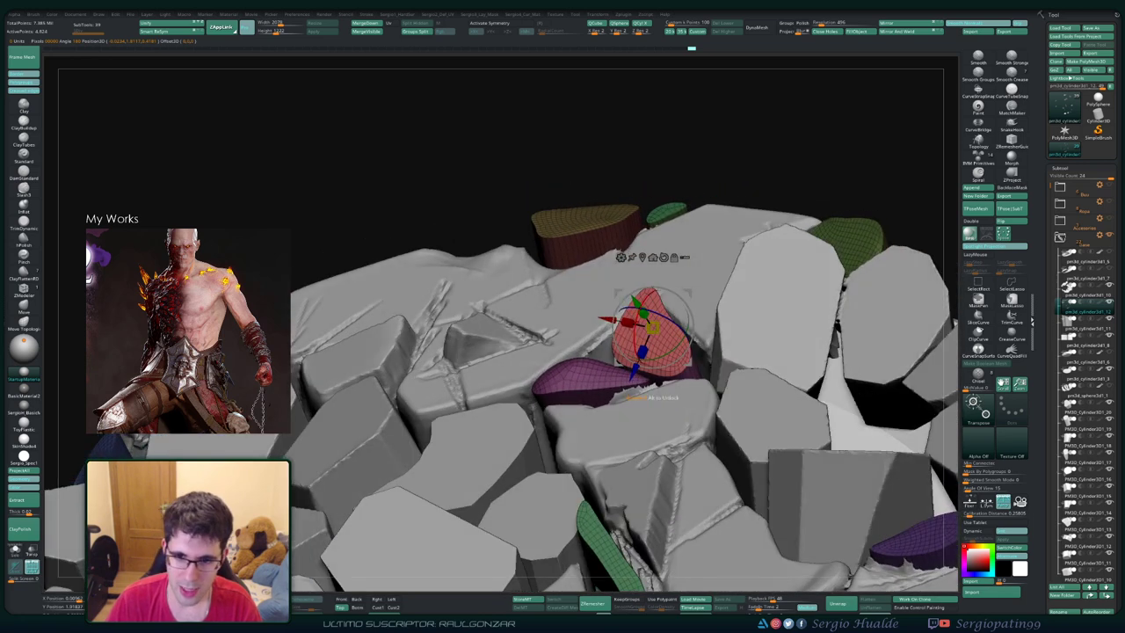
Step: Stand the magenta shard more upright and mask the lower magenta shard
left_click(571, 394, "alt")
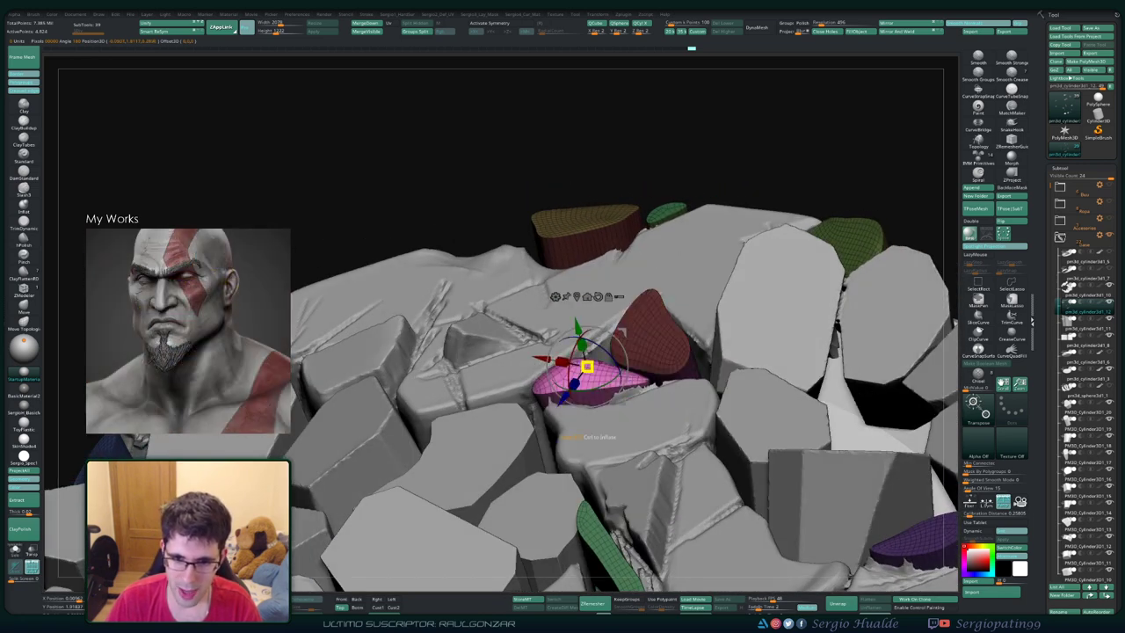
left_click_drag(619, 332, 549, 393)
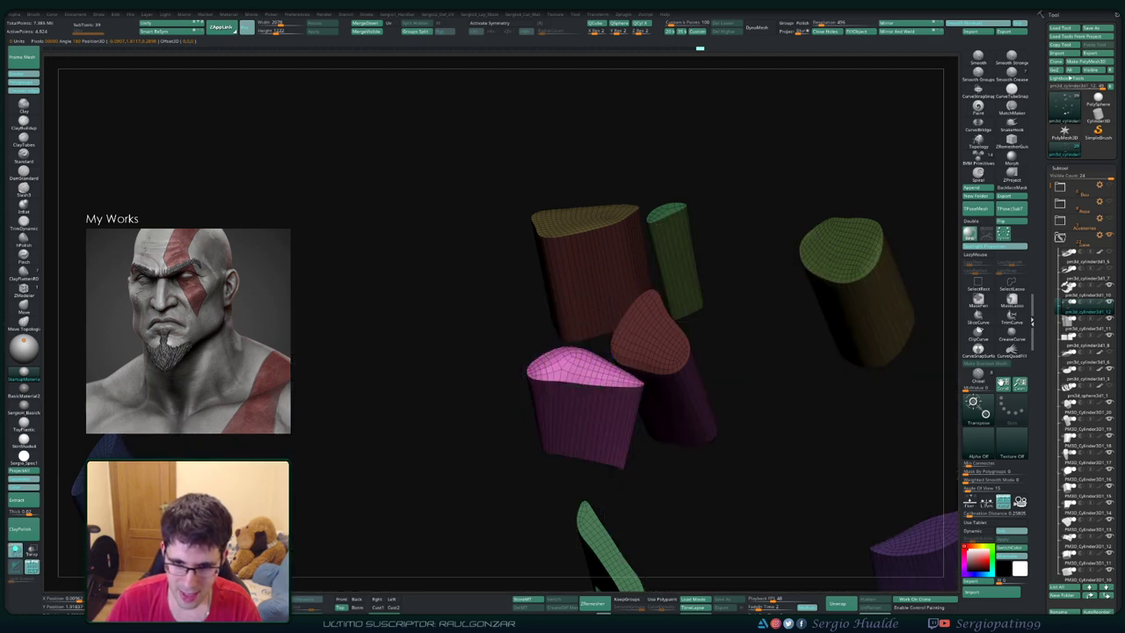
left_click_drag(791, 483, 615, 391)
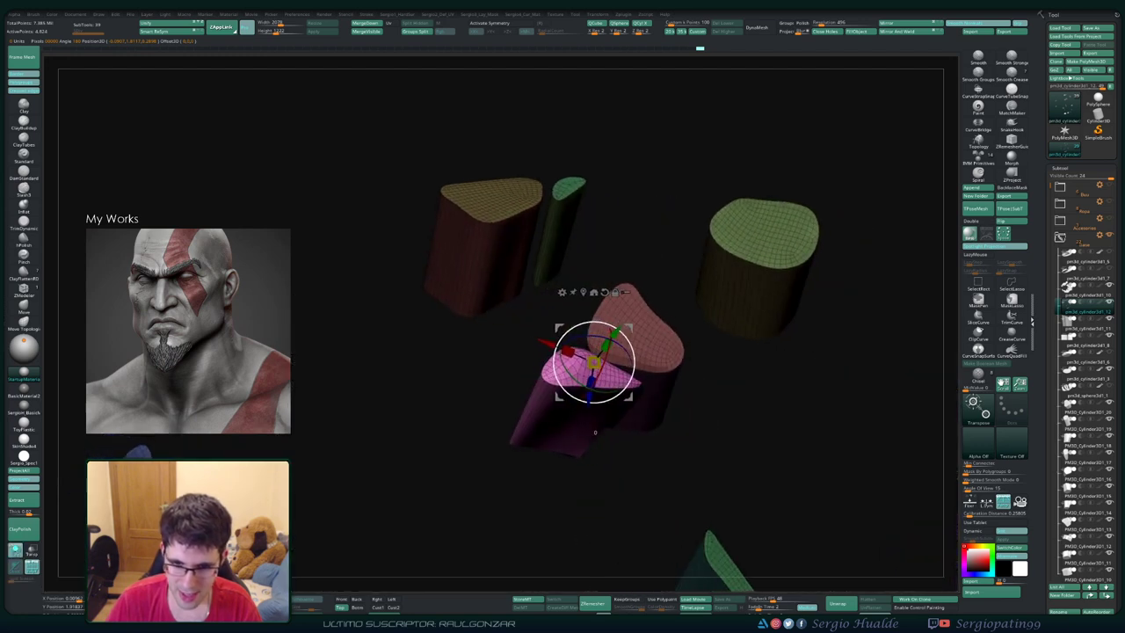
mouse_move(668, 492)
left_mouse_down()
mouse_move(645, 479)
mouse_move(507, 533)
left_mouse_up()
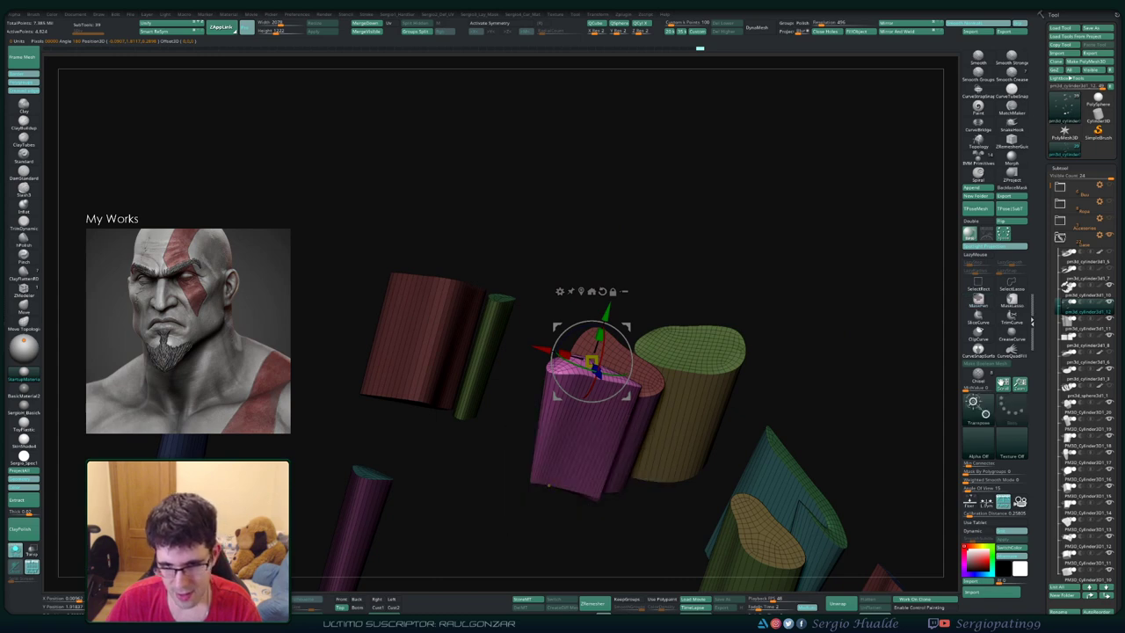
mouse_move(668, 527)
left_mouse_down()
mouse_move(615, 492)
mouse_move(607, 457)
mouse_move(606, 527)
left_mouse_up()
Step: Push the green shard slightly up and left within its crack
left_click(615, 461, "alt")
left_click_drag(615, 462, 597, 488)
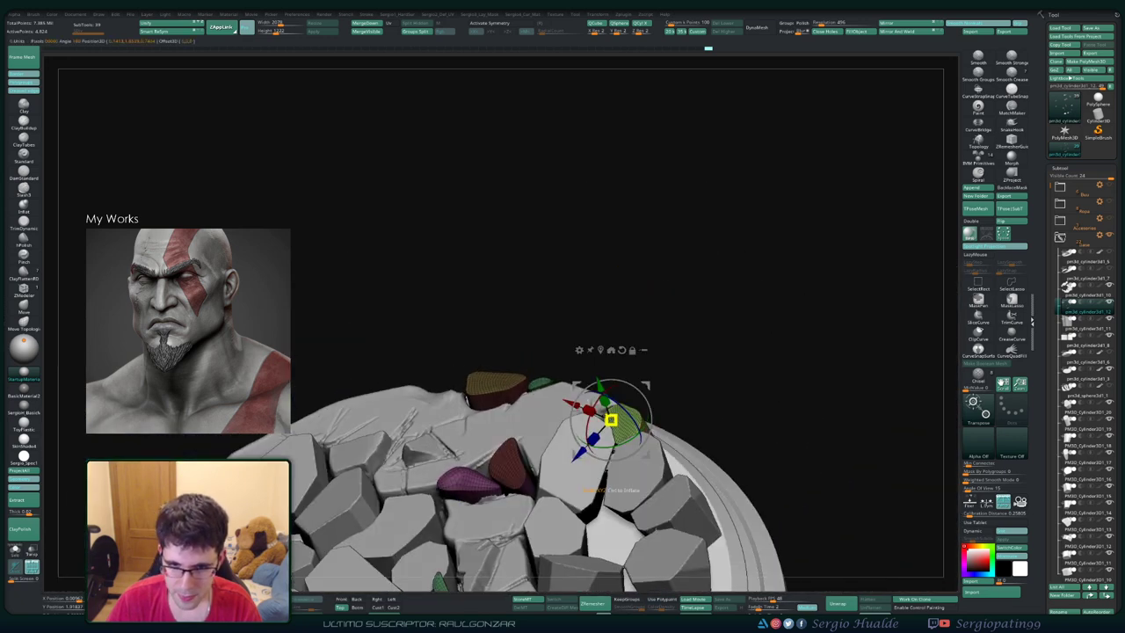
left_click_drag(615, 422, 608, 409)
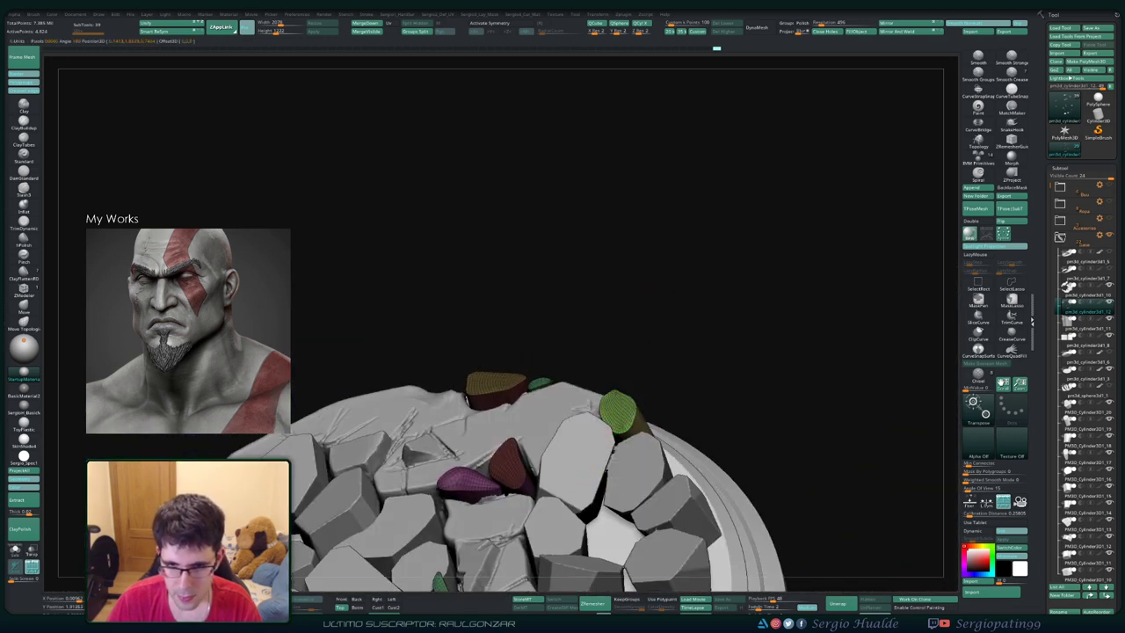
mouse_move(606, 476)
left_mouse_down()
mouse_move(626, 440)
mouse_move(657, 457)
mouse_move(646, 448)
left_mouse_up()
left_click(531, 347, "alt")
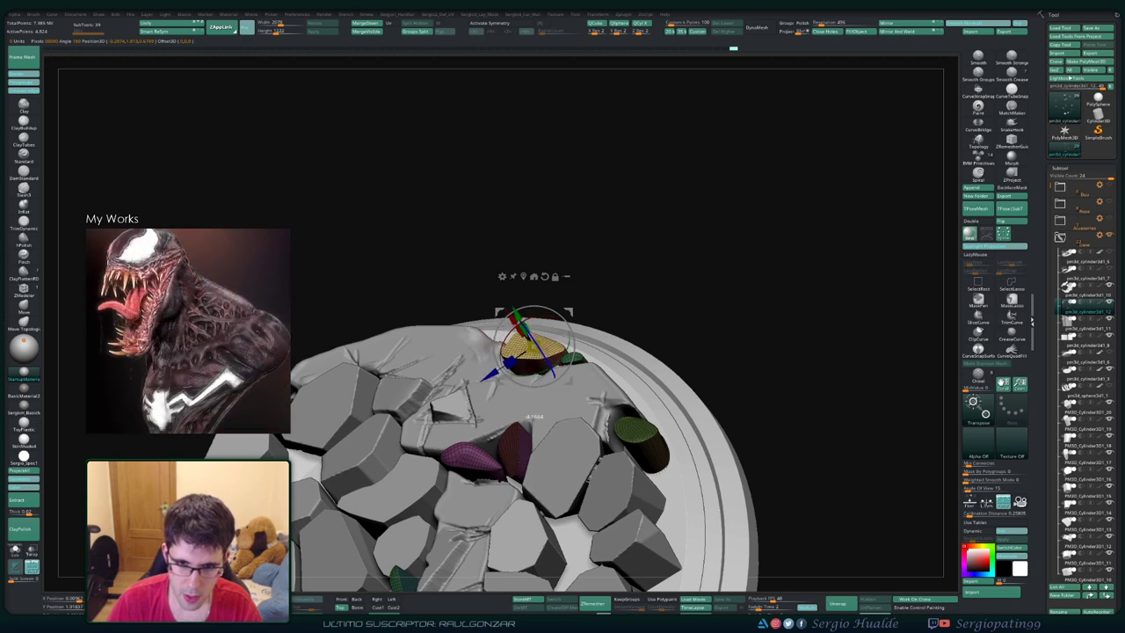
Step: Nudge a nearby rock piece slightly upward and center the transform pivot on the model
key("shift+alt+s")
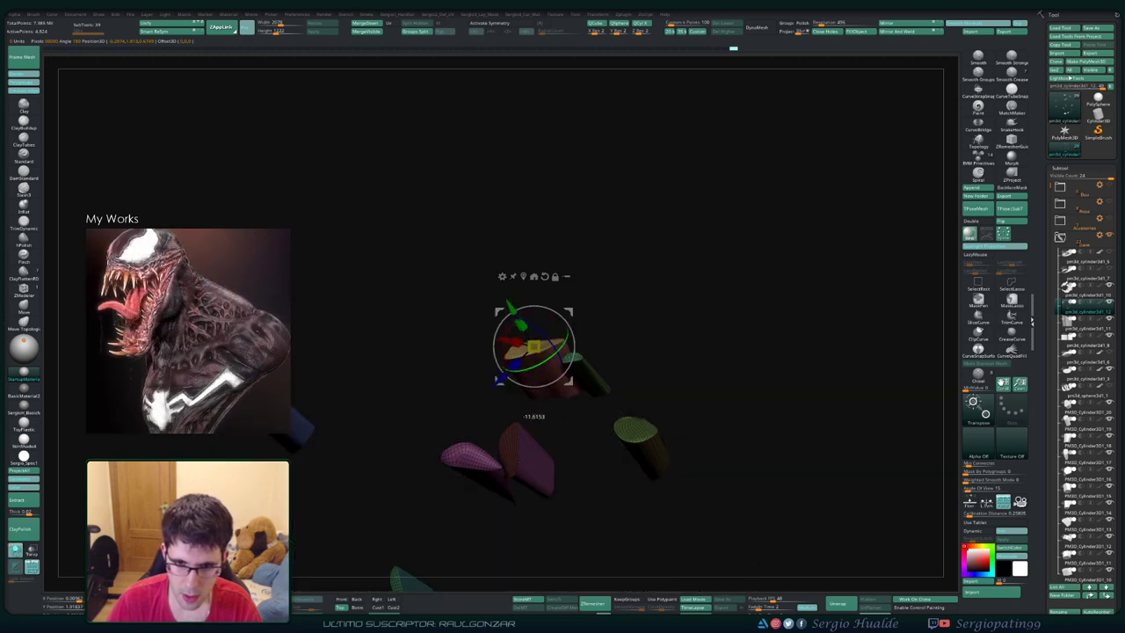
key("shift+alt+s")
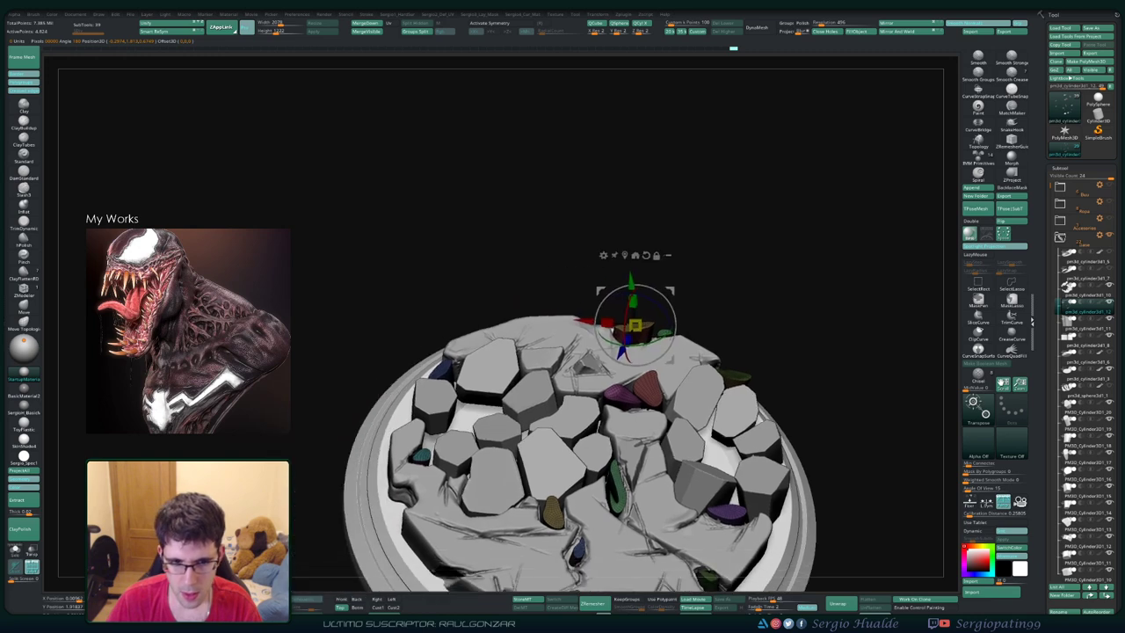
left_click_drag(791, 176, 720, 150)
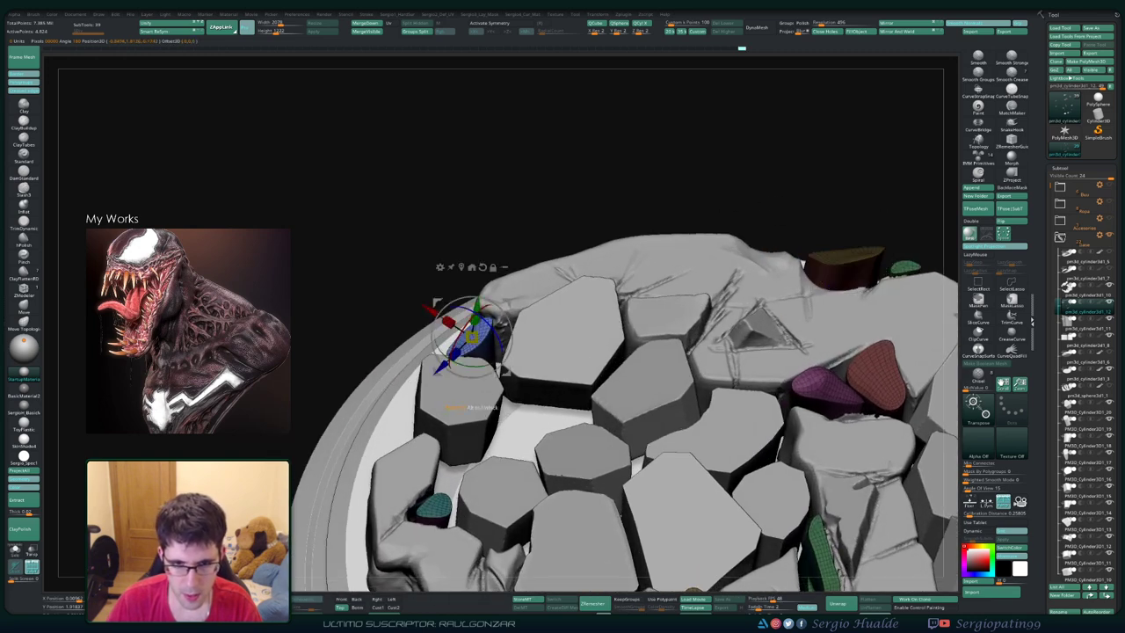
mouse_move(615, 159)
left_mouse_down()
mouse_move(580, 123)
mouse_move(562, 149)
mouse_move(615, 228)
left_mouse_up()
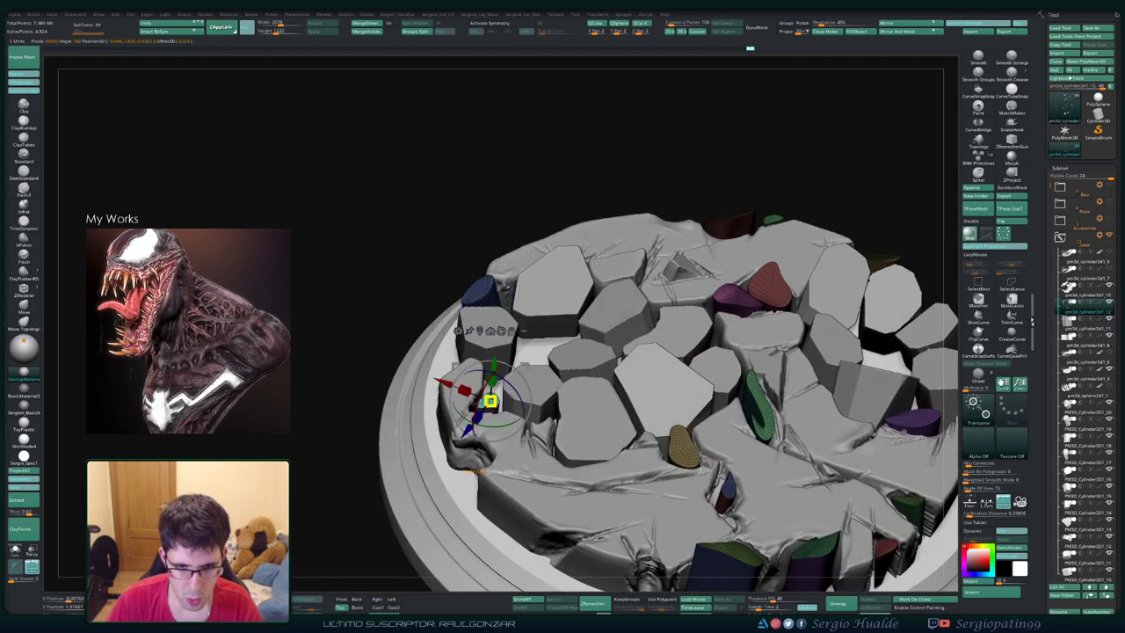
left_click_drag(490, 402, 493, 395)
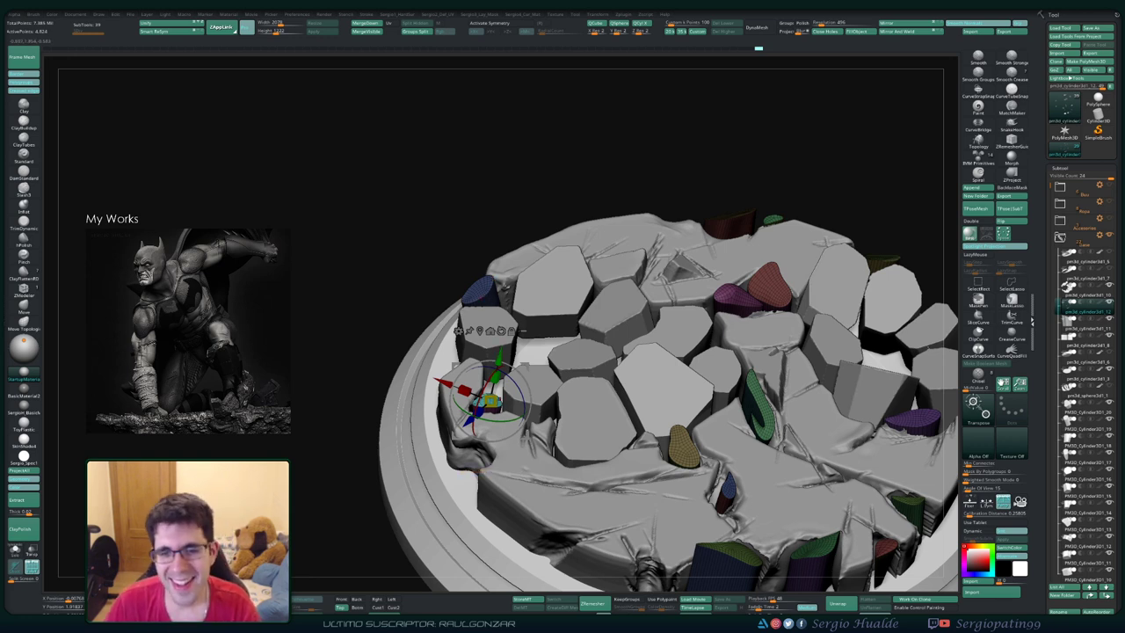
mouse_move(351, 132)
left_mouse_down()
mouse_move(369, 105)
mouse_move(361, 123)
left_mouse_up()
left_click(593, 272)
mouse_move(334, 492)
left_mouse_down()
mouse_move(307, 545)
mouse_move(334, 492)
mouse_move(329, 598)
mouse_move(327, 536)
left_mouse_up()
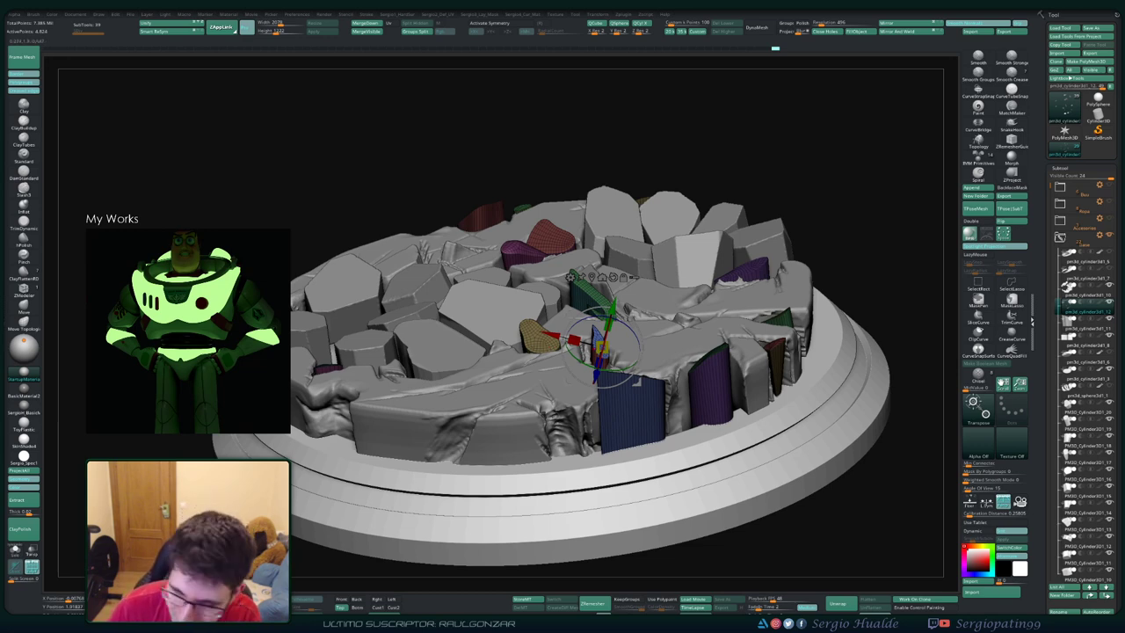
left_click_drag(327, 562, 327, 527, "alt")
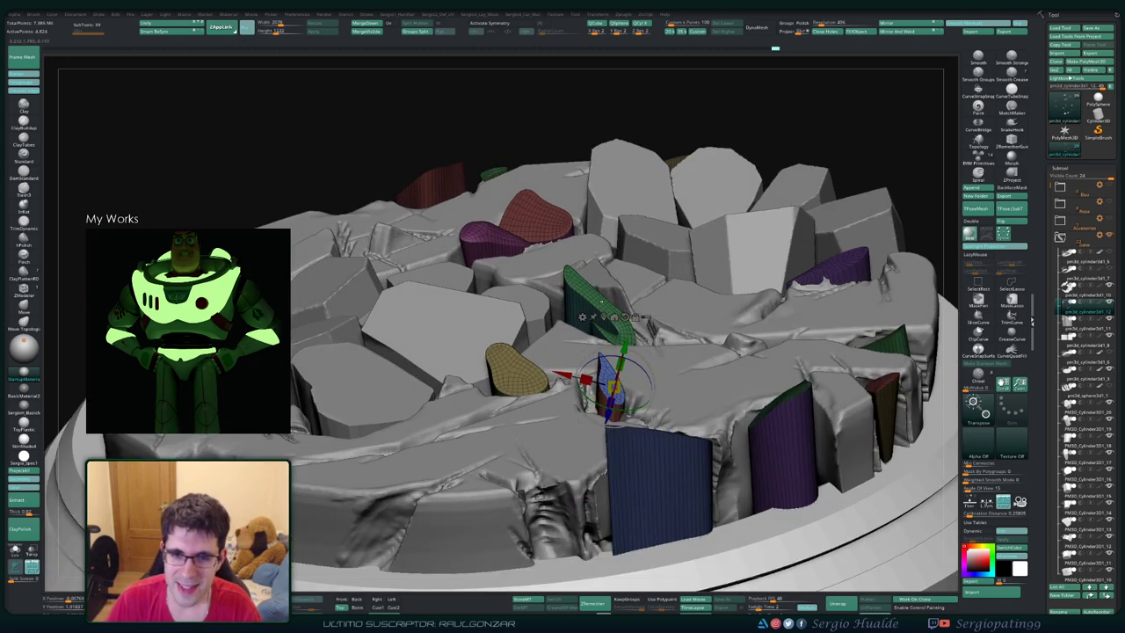
Step: Rotate the thin green shard more edge-on inside its crack, then view the whole base
left_click(606, 318, "alt")
left_click_drag(600, 373, 587, 395)
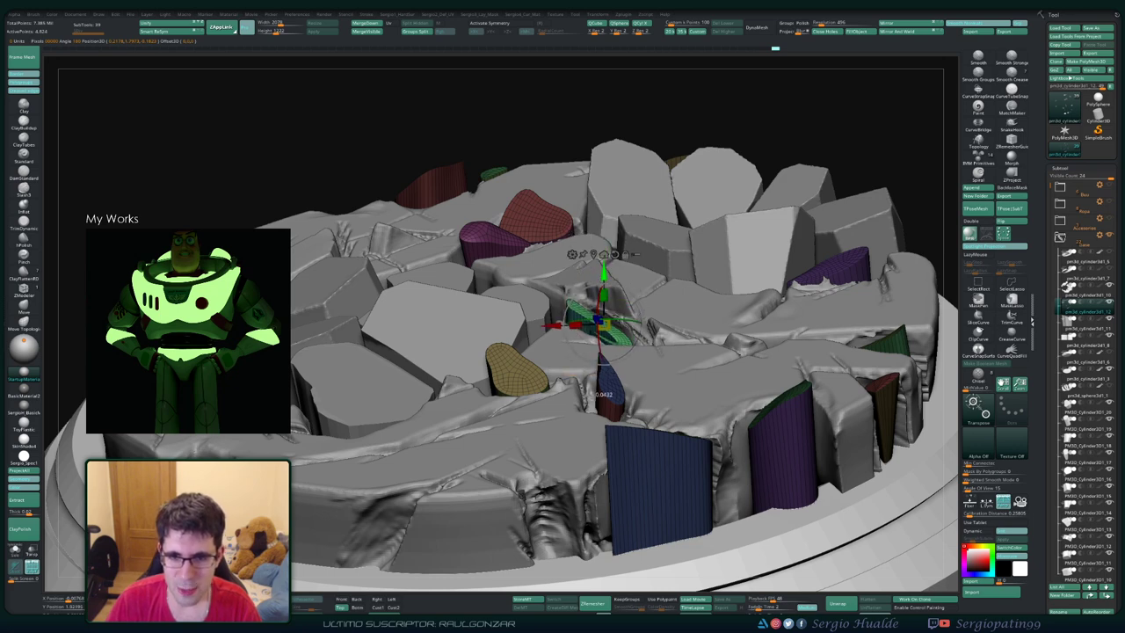
key("q")
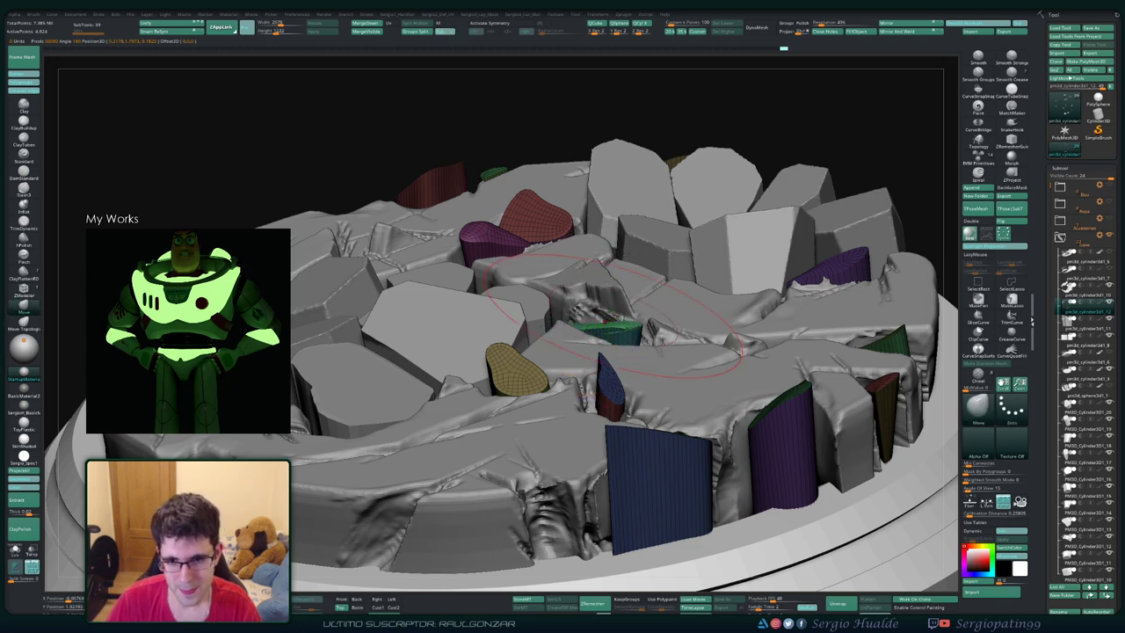
right_click_drag(597, 396, 607, 343)
key("w")
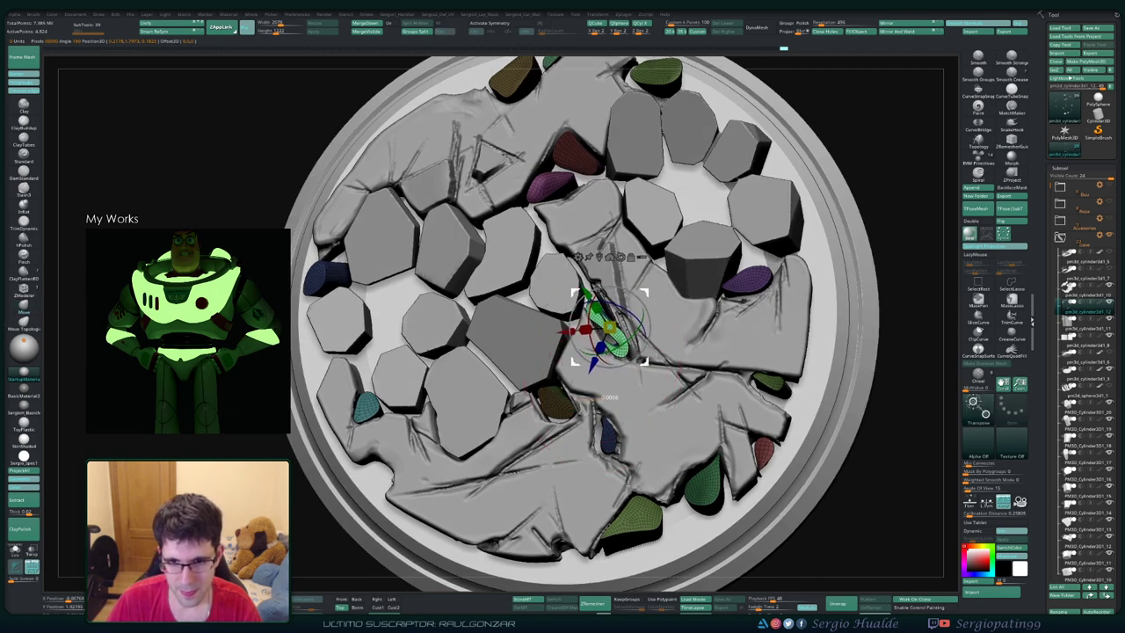
left_click_drag(650, 316, 650, 326)
key("q")
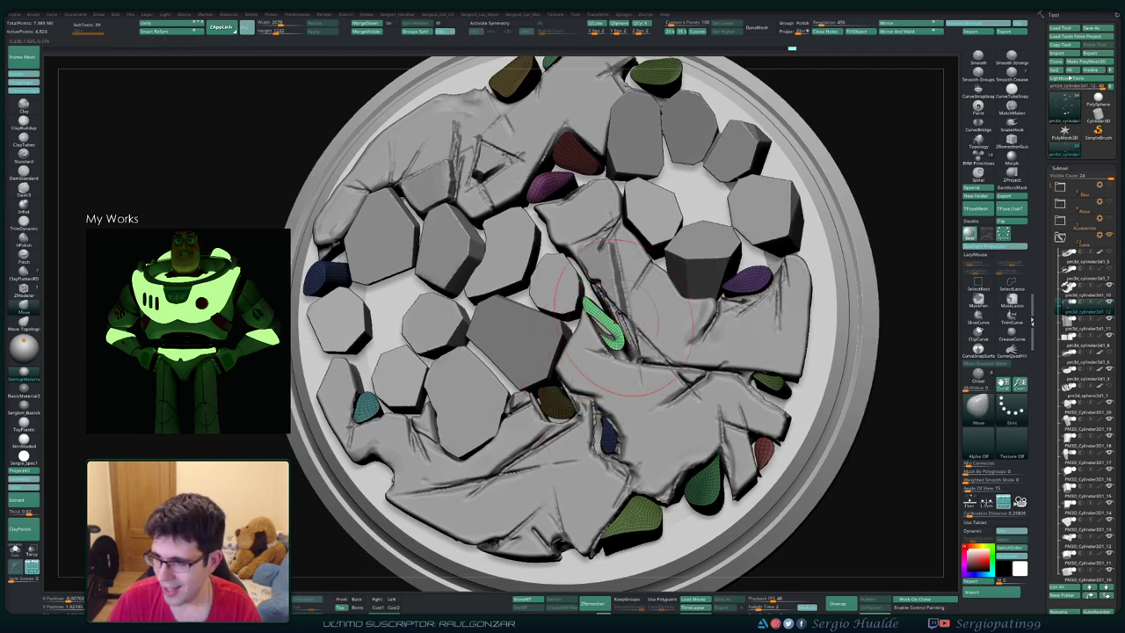
mouse_move(607, 324)
right_mouse_down("alt")
mouse_move(598, 281)
mouse_move(615, 299)
right_mouse_up("alt")
Step: Isolate the teal rock slab, zoom onto an upright block, and select Slash3 with Polyframe off
left_click(615, 299, "alt")
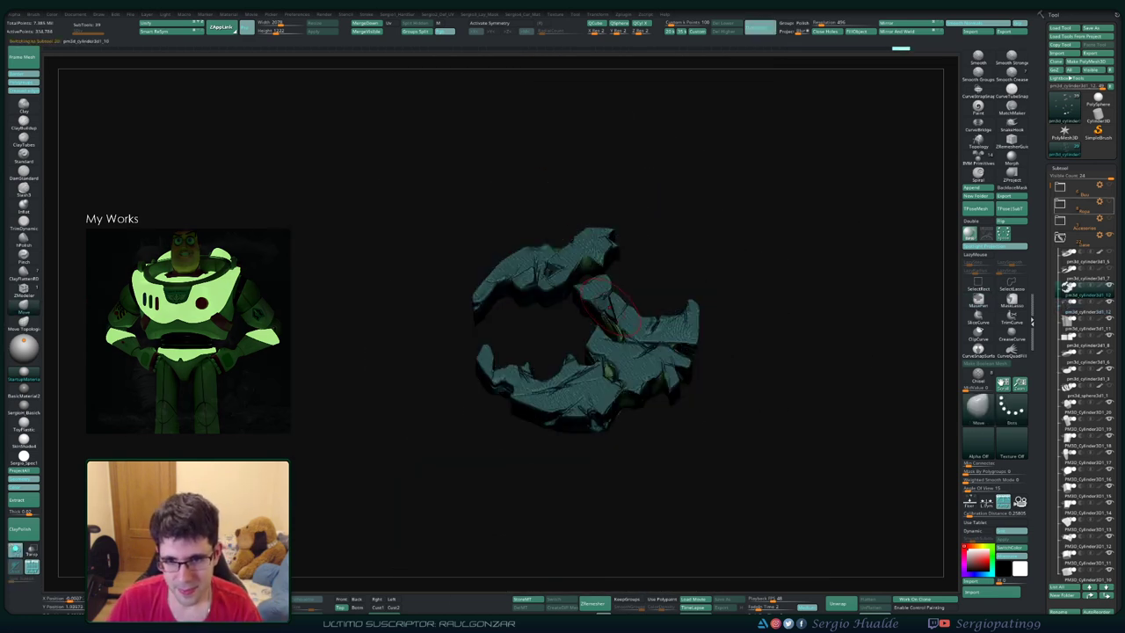
key("f")
mouse_move(640, 333)
right_mouse_down("alt")
mouse_move(649, 356)
mouse_move(620, 365)
right_mouse_up("alt")
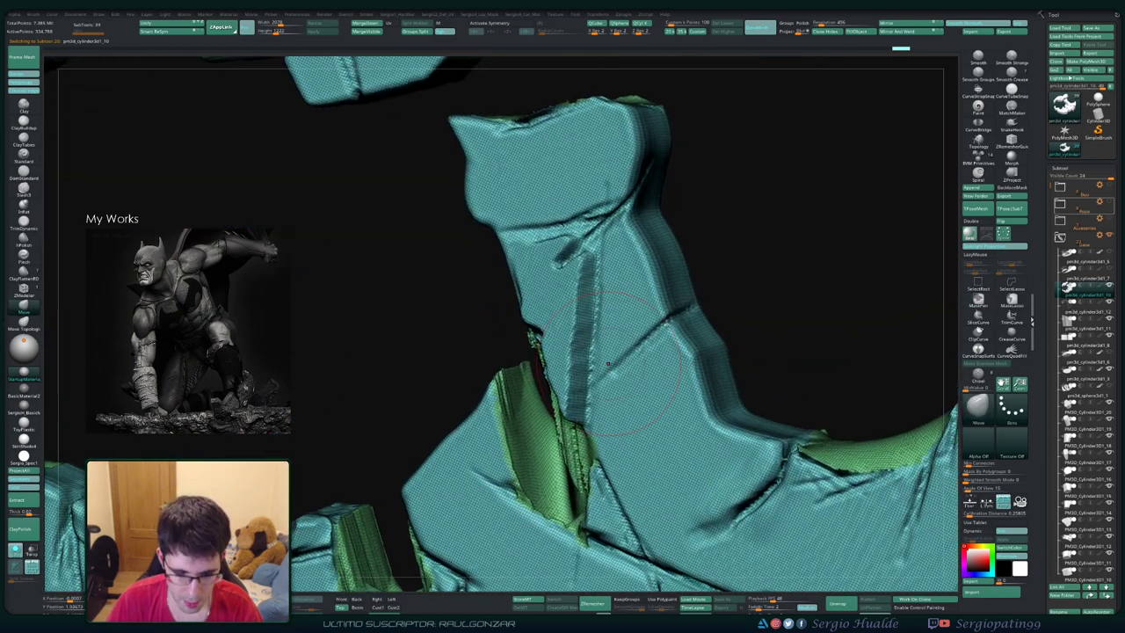
key("b")
key("s")
key("3")
key("shift+f")
Step: Carve several slash cracks into the faces of the upright teal block
mouse_move(662, 327)
right_mouse_down()
mouse_move(654, 338)
mouse_move(667, 334)
right_mouse_up()
left_click_drag(668, 333, 718, 298)
right_click_drag(719, 297, 715, 301)
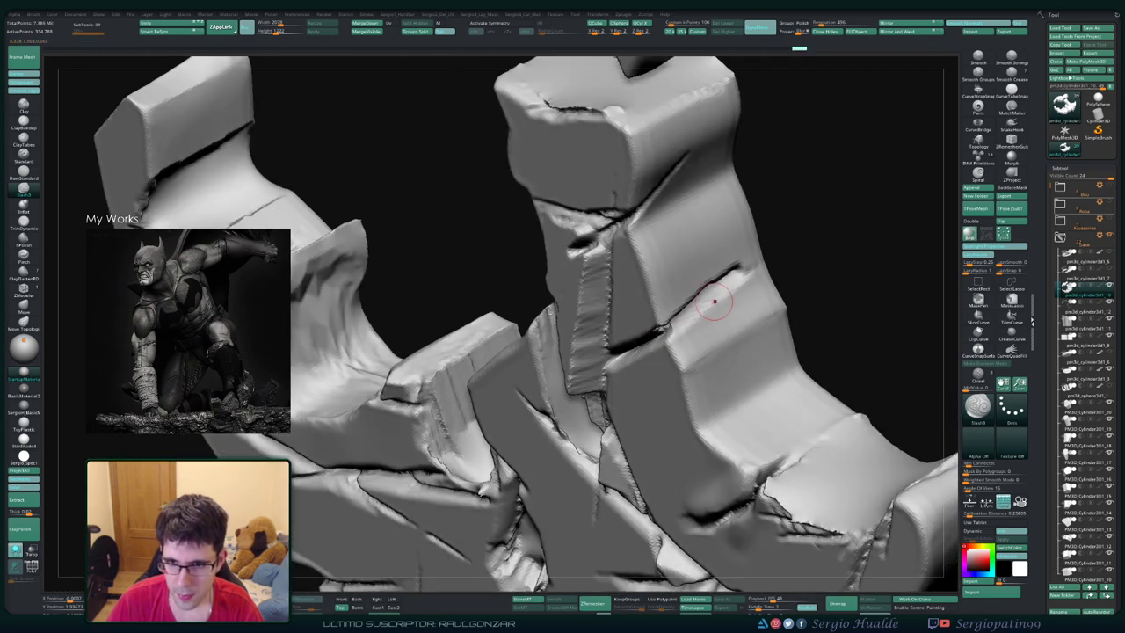
left_click_drag(668, 334, 734, 285)
right_click_drag(703, 298, 695, 304)
left_click_drag(661, 332, 698, 303)
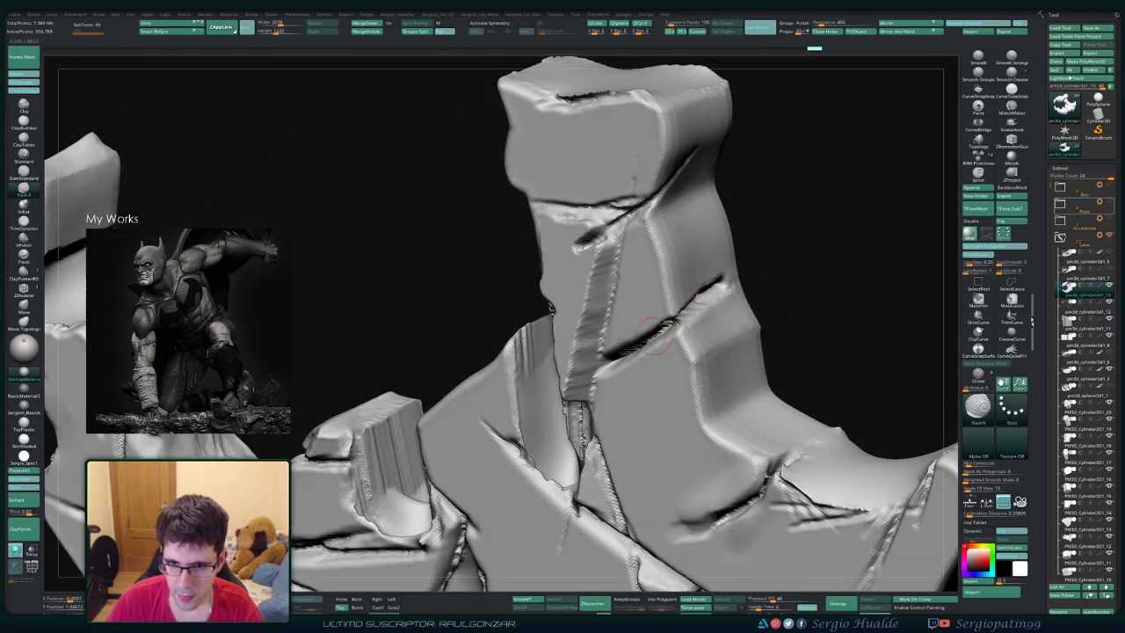
mouse_move(655, 336)
right_mouse_down()
mouse_move(673, 289)
mouse_move(577, 326)
right_mouse_up()
left_click_drag(577, 326, 606, 290)
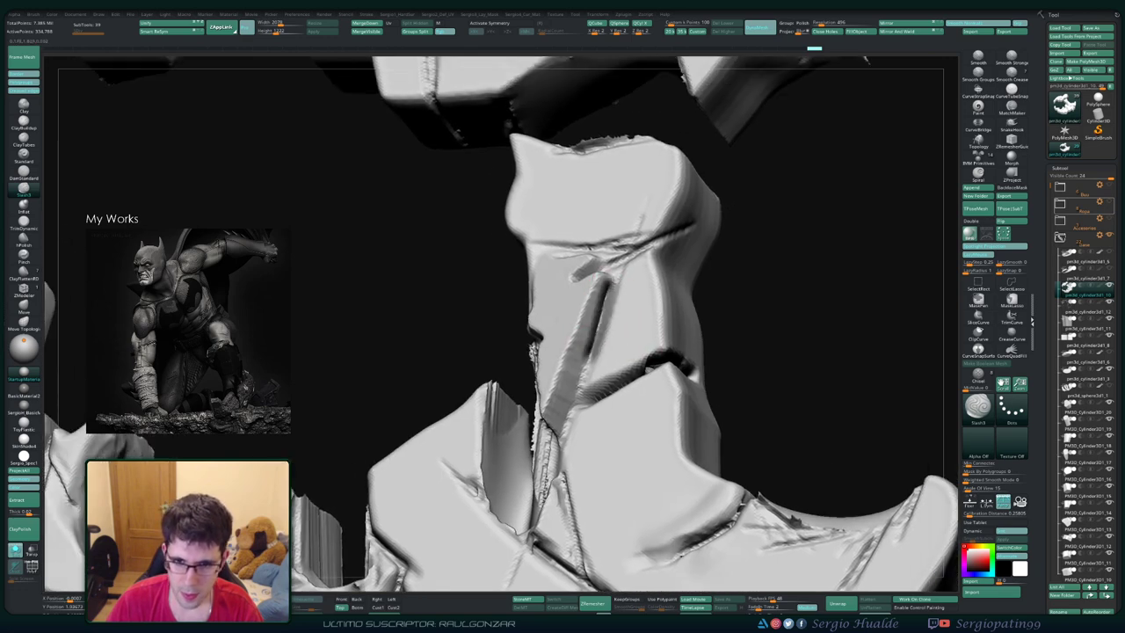
Step: Deepen the block's vertical crease and extend it down toward the lower folds
right_click_drag(586, 369, 582, 378)
mouse_move(581, 378)
left_mouse_down()
mouse_move(606, 283)
mouse_move(590, 343)
left_mouse_up()
left_click_drag(606, 264, 585, 395)
left_click_drag(598, 316, 553, 475)
left_click_drag(571, 430, 545, 513)
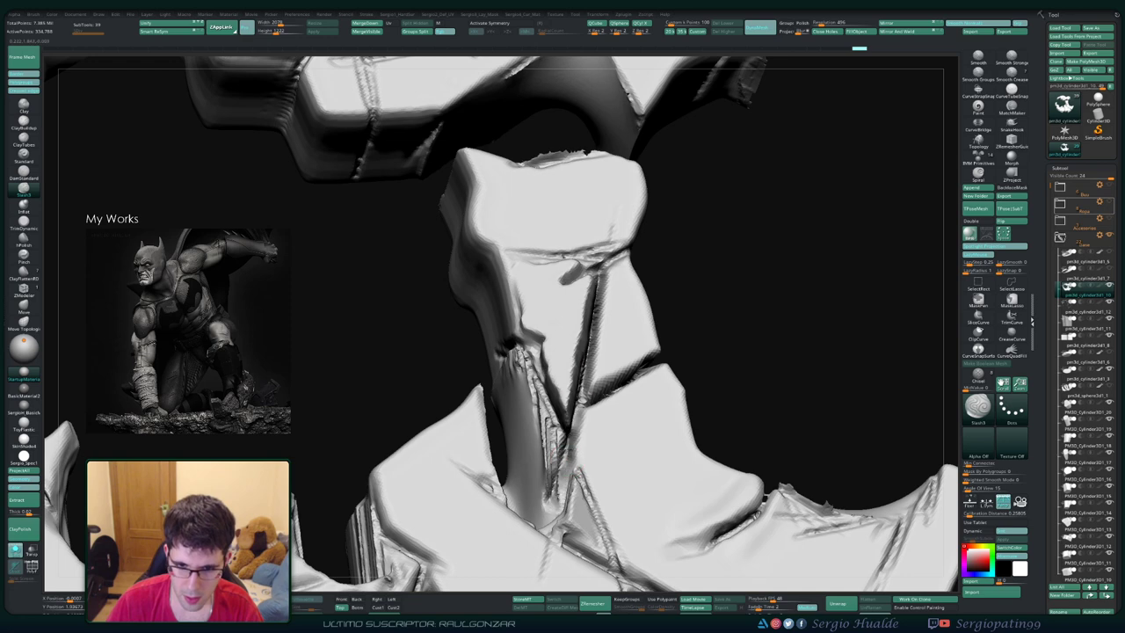
key("b")
key("c")
key("b")
mouse_move(575, 395)
right_mouse_down()
mouse_move(562, 386)
mouse_move(577, 414)
right_mouse_up()
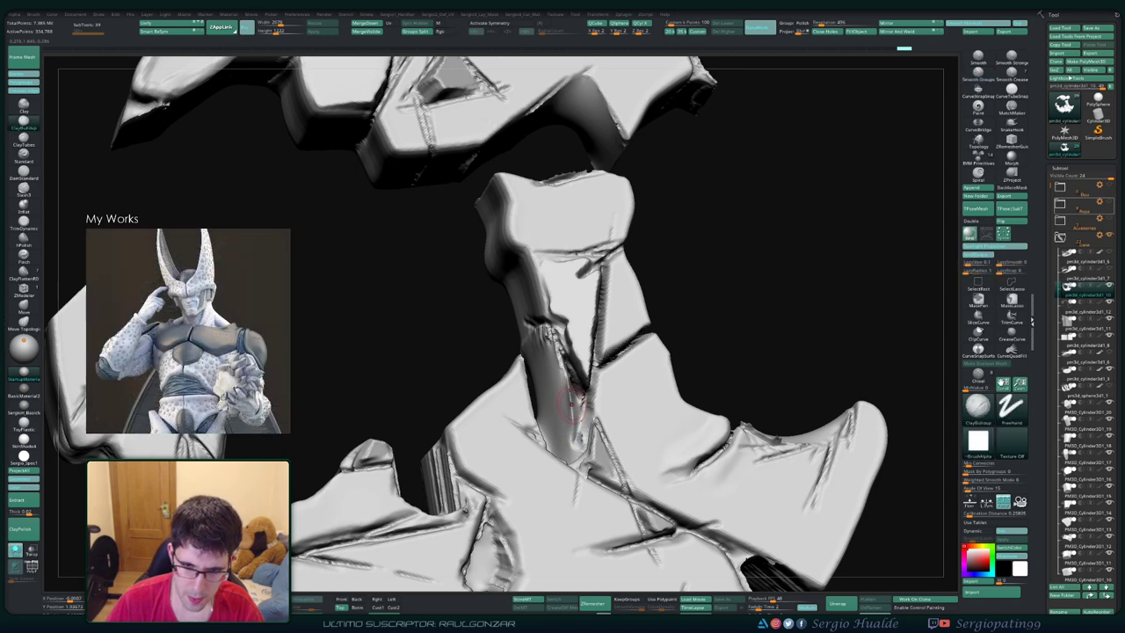
Step: Smooth the carved crease, then build clay along the block's inner edge and upper crease
left_click_drag(572, 413, 571, 409, "shift")
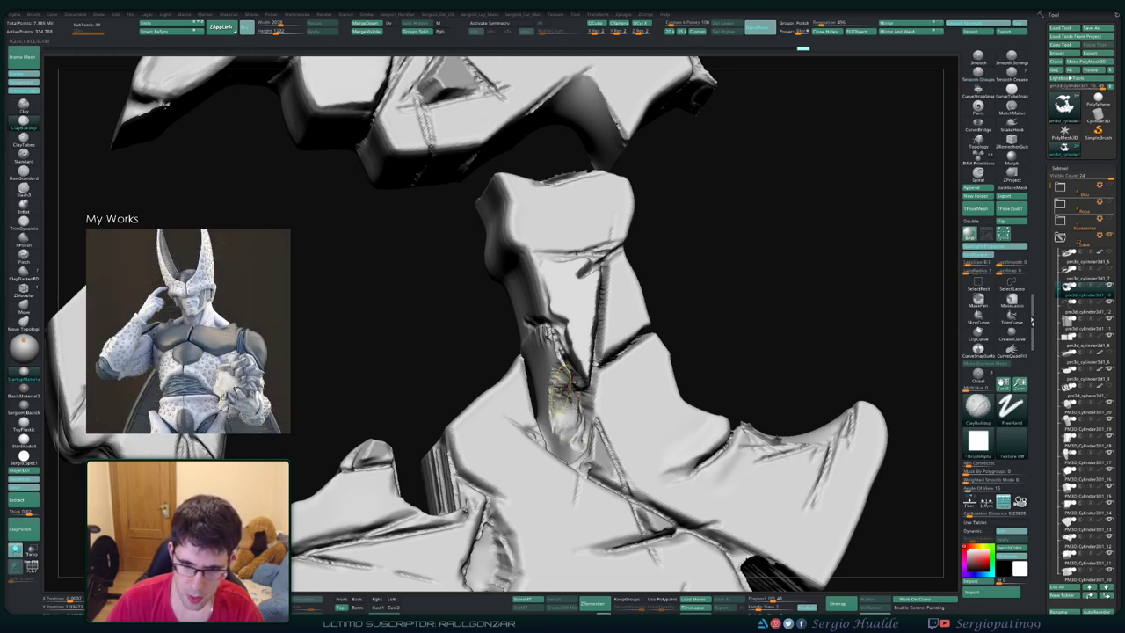
right_click_drag(562, 400, 571, 378)
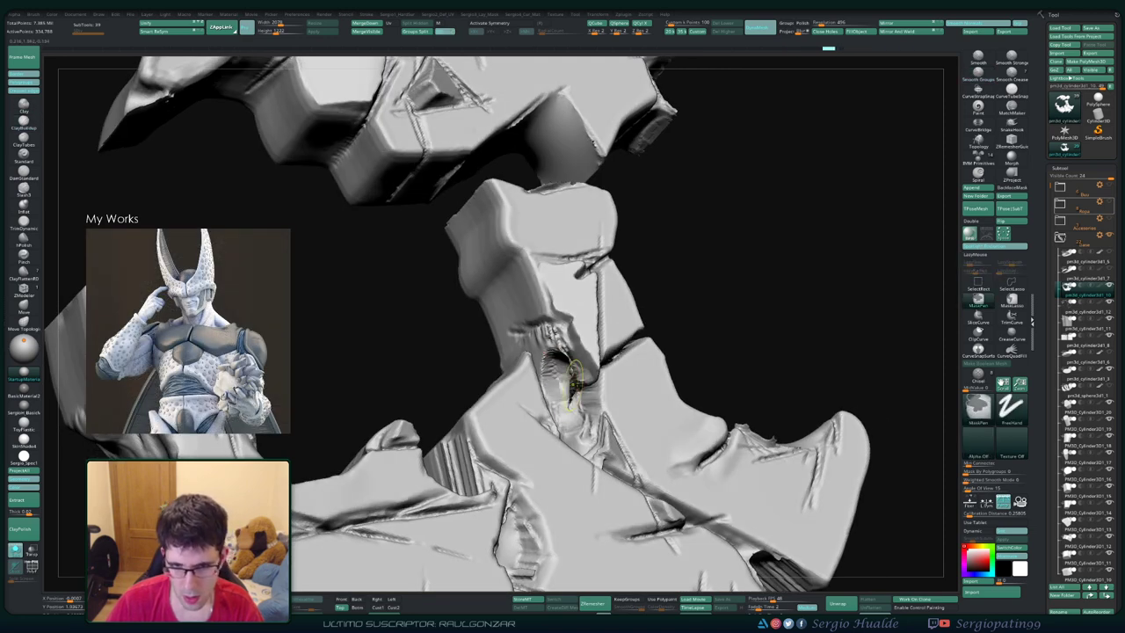
mouse_move(566, 374)
left_mouse_down("shift")
mouse_move(527, 347)
mouse_move(582, 351)
left_mouse_up("shift")
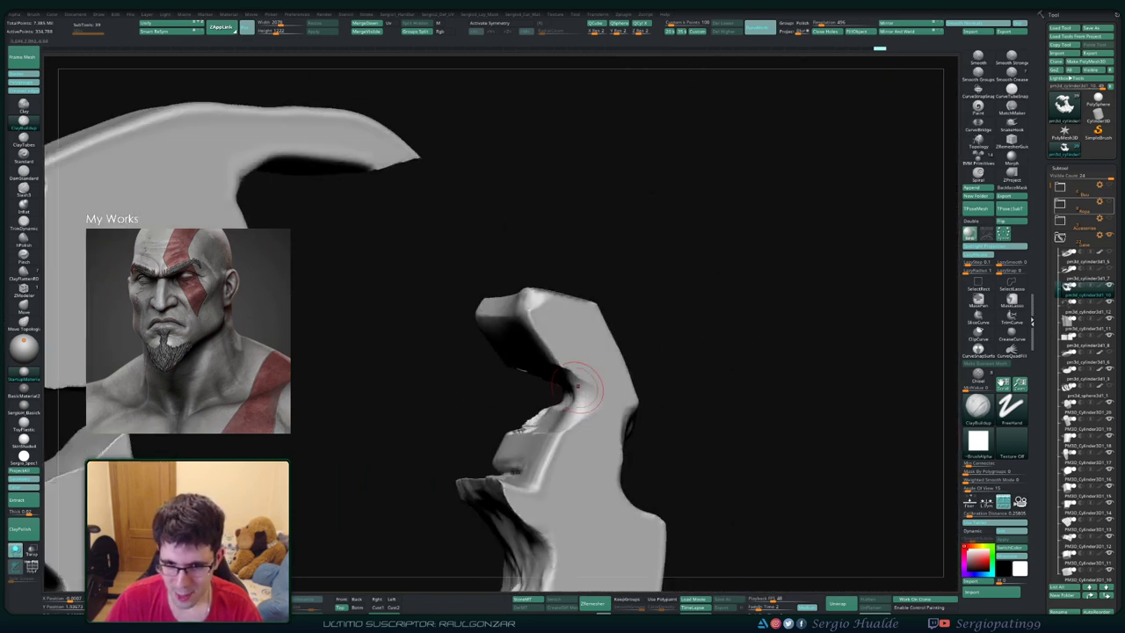
left_click_drag(562, 410, 607, 401)
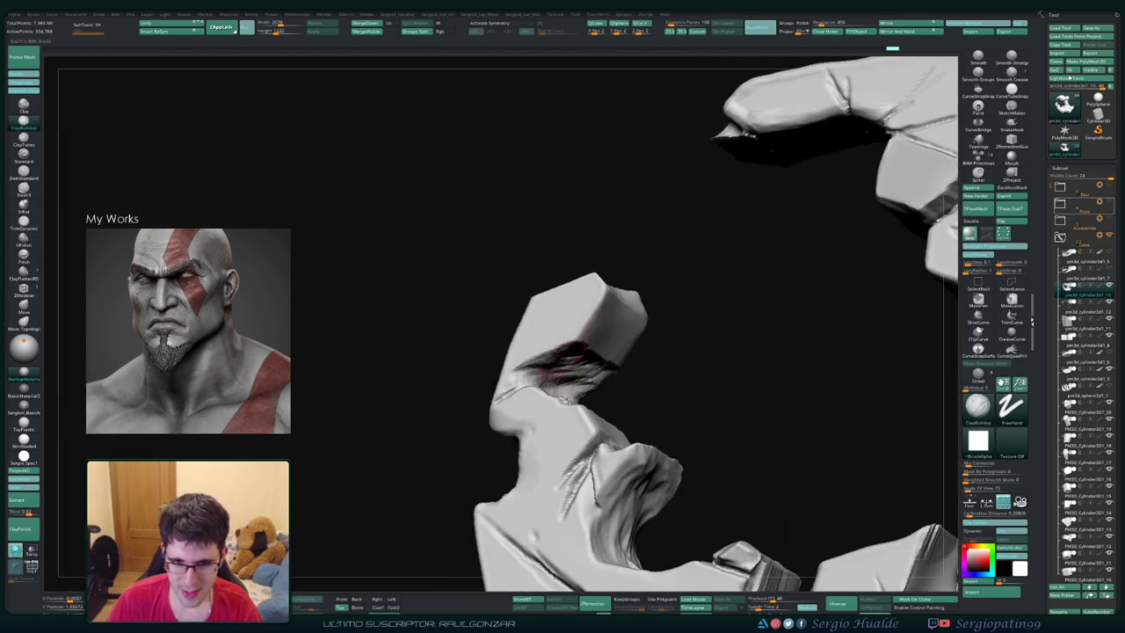
mouse_move(575, 361)
left_mouse_down()
mouse_move(625, 321)
mouse_move(562, 347)
mouse_move(633, 325)
left_mouse_up()
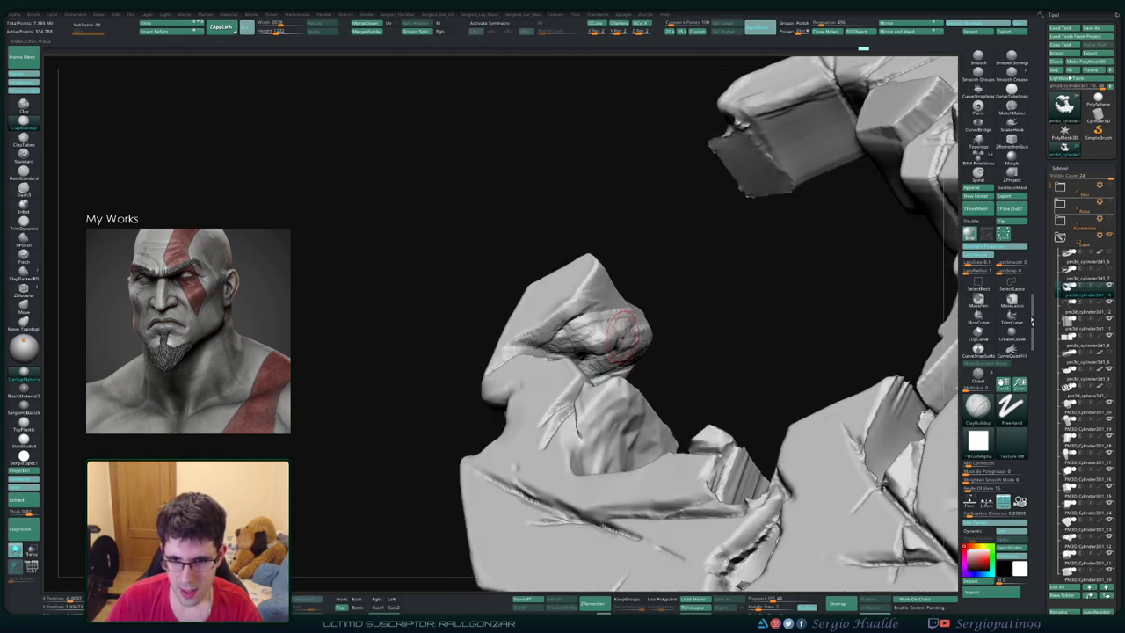
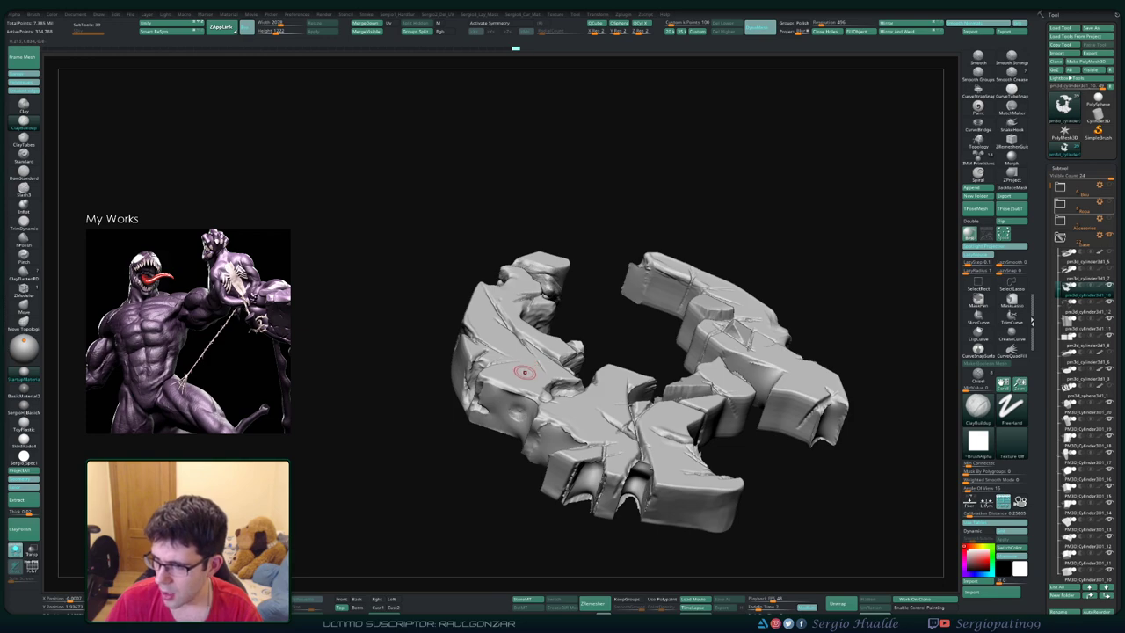
Step: Build up ClayBuildup texture on the broken slab face and the elongated block
right_click_drag(523, 371, 691, 460)
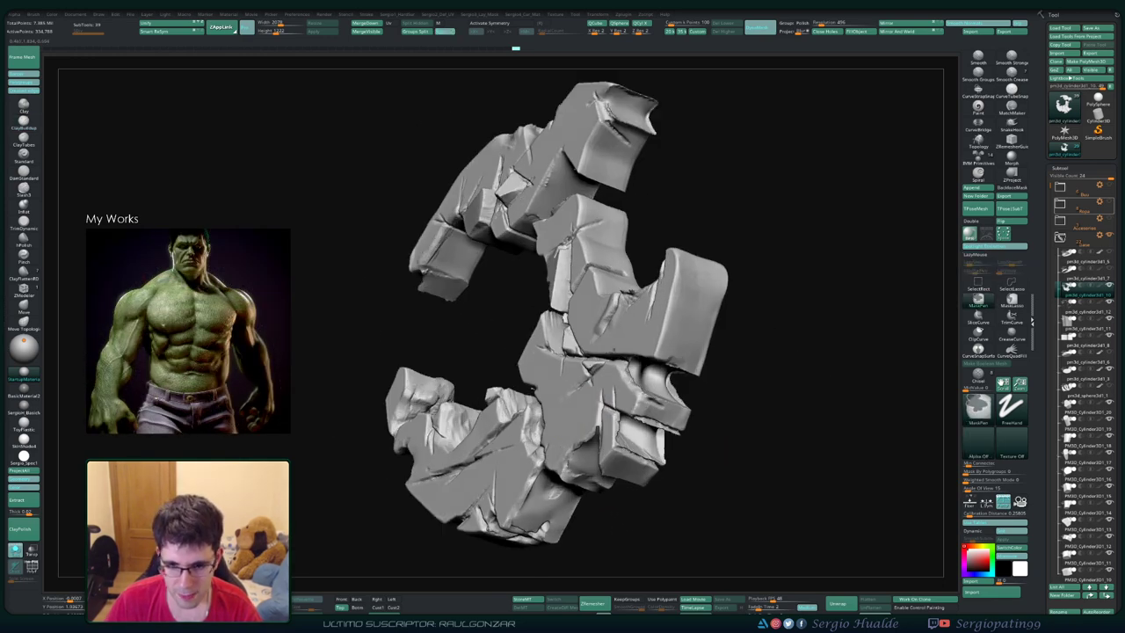
right_click_drag(615, 369, 648, 336)
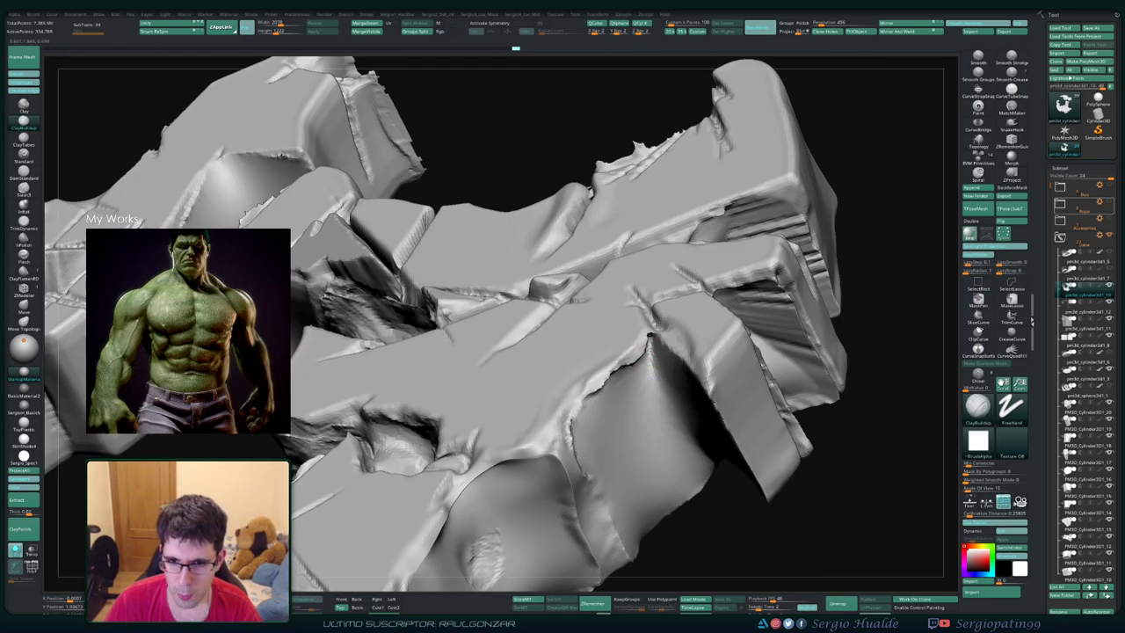
left_click_drag(648, 336, 615, 387)
mouse_move(648, 337)
left_mouse_down()
mouse_move(585, 400)
mouse_move(576, 435)
left_mouse_up()
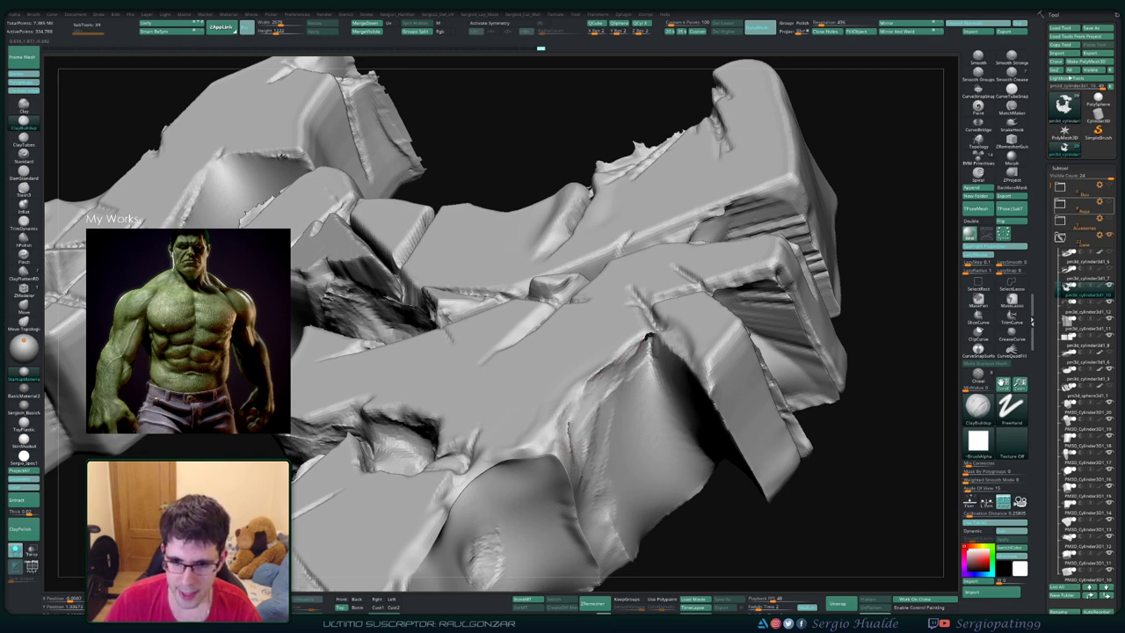
right_click_drag(606, 527, 597, 435)
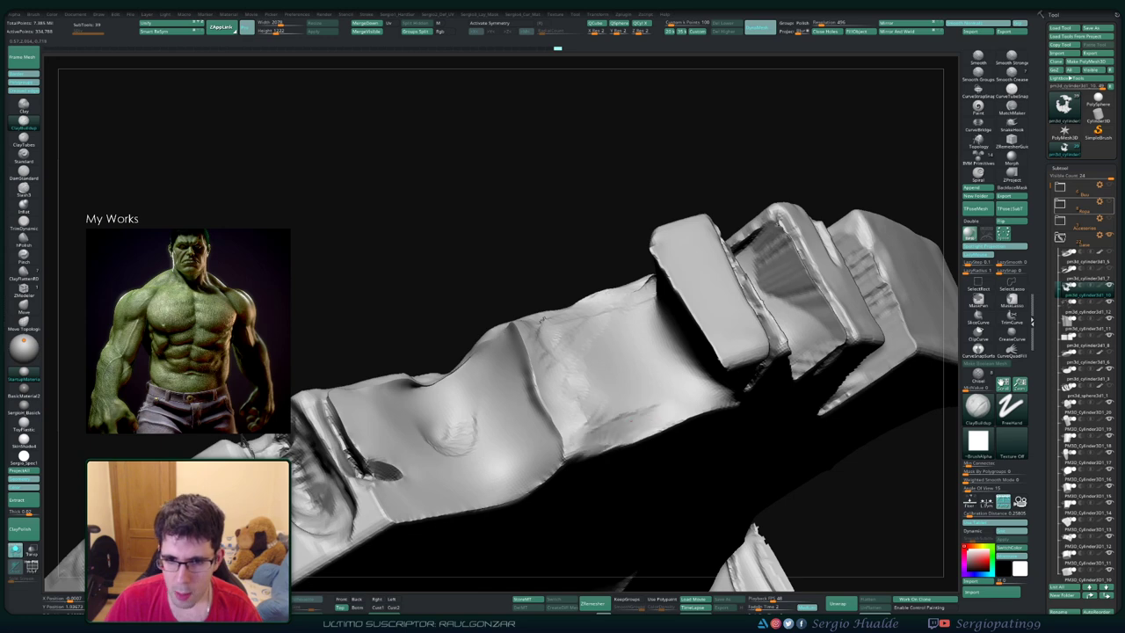
left_click_drag(587, 373, 570, 413)
Step: Smooth the block's lower side and add vertical clay strokes to it
right_click_drag(549, 347, 540, 325)
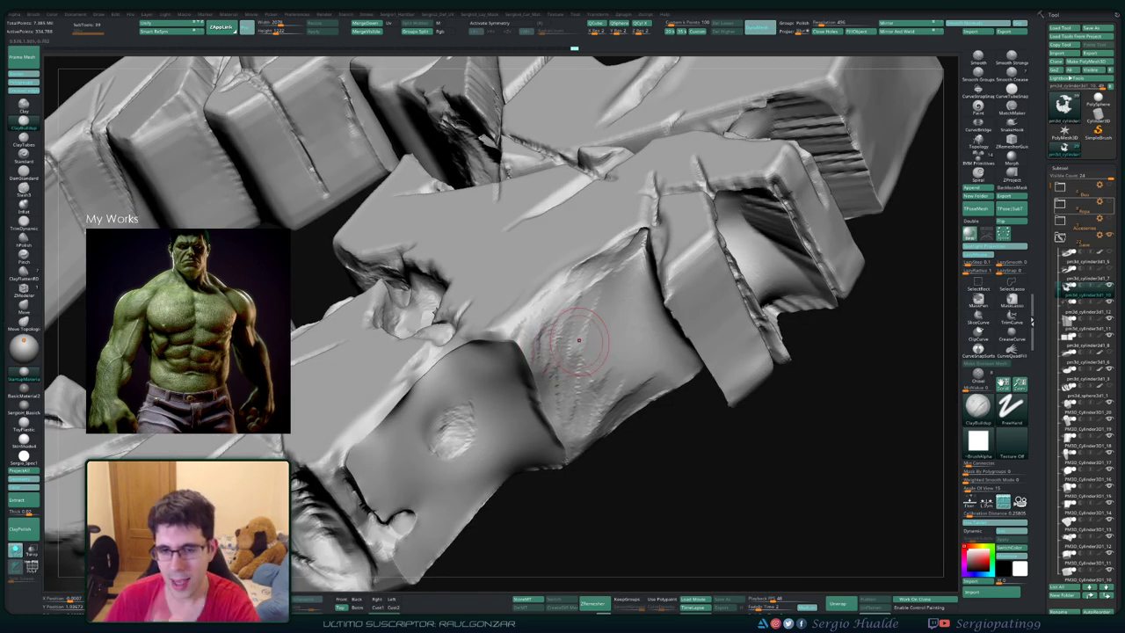
right_click_drag(540, 318, 533, 402)
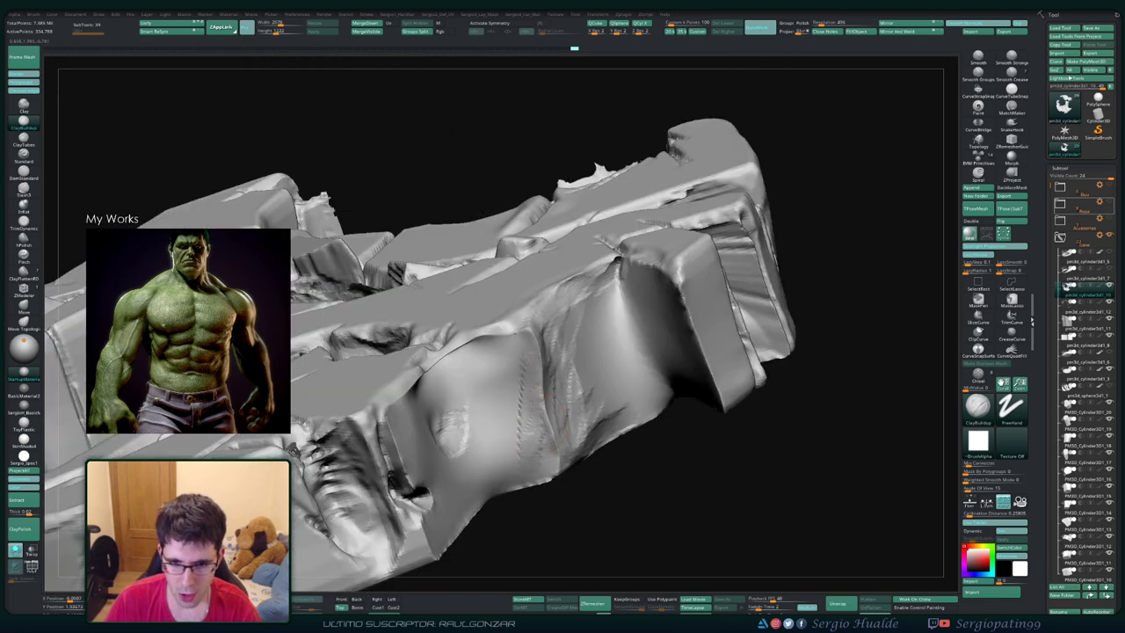
key("shift")
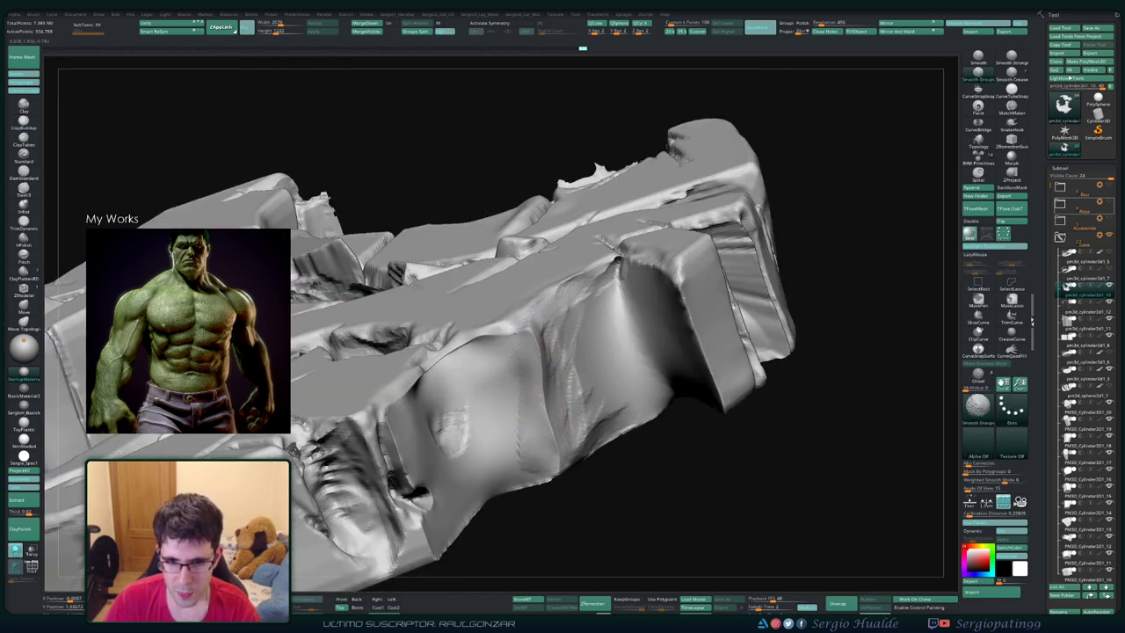
left_click_drag(537, 339, 552, 466)
right_click_drag(566, 449, 608, 416)
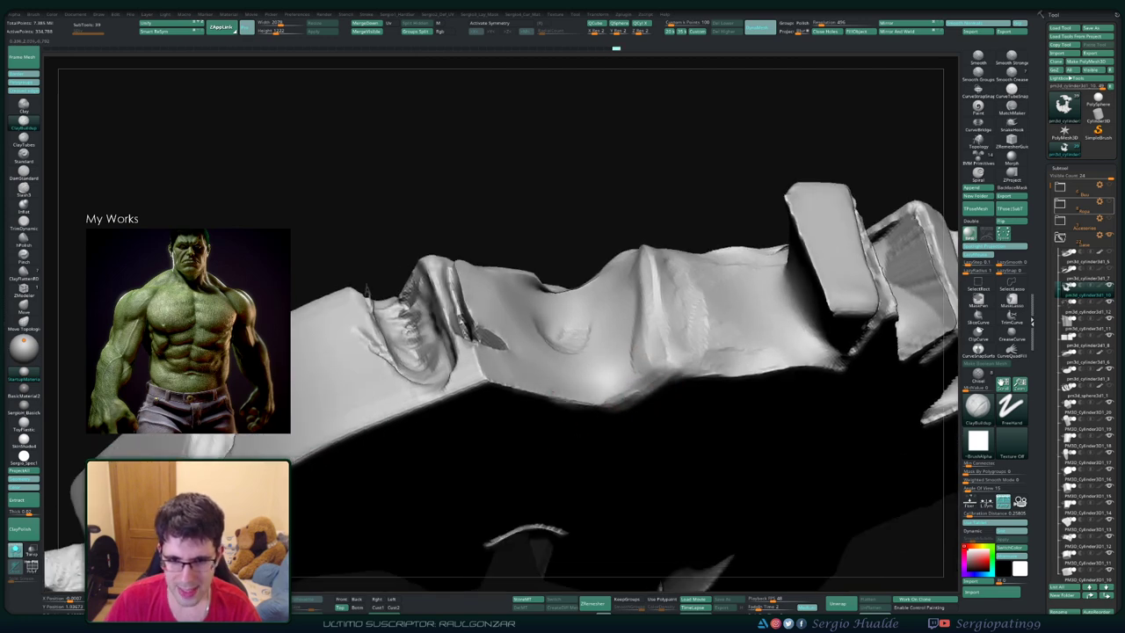
Step: Chisel vertical clay streaks down the slab faces and along the lower slab
right_click_drag(474, 347, 272, 411)
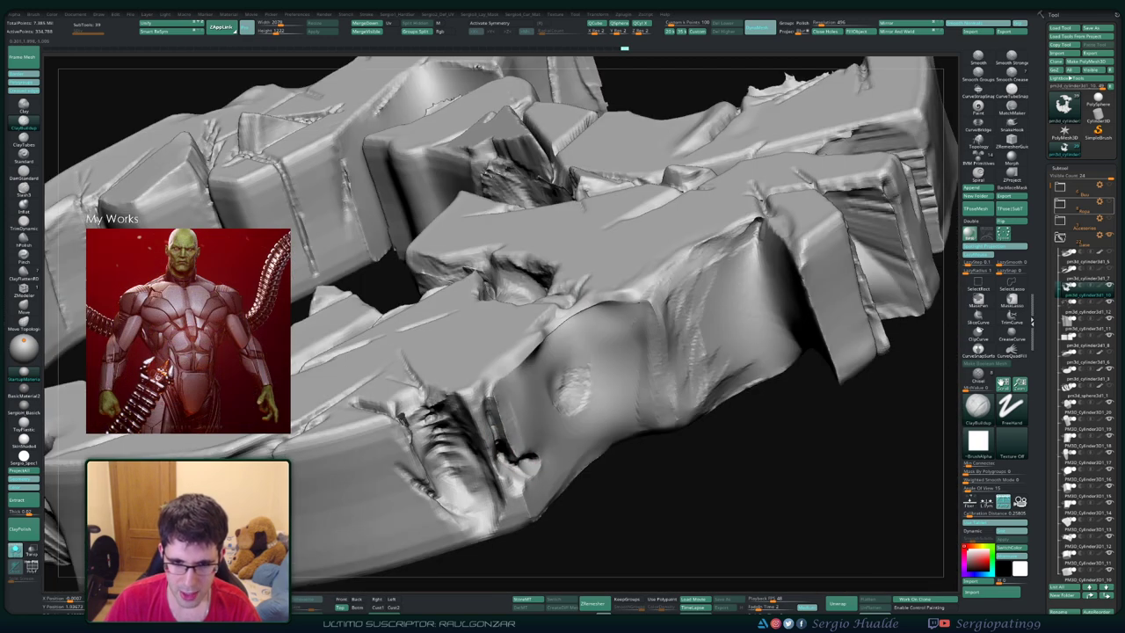
left_click_drag(505, 386, 514, 461)
mouse_move(497, 413)
left_mouse_down()
mouse_move(518, 466)
mouse_move(532, 465)
left_mouse_up()
mouse_move(500, 386)
left_mouse_down()
mouse_move(518, 457)
mouse_move(518, 431)
left_mouse_up()
left_click_drag(492, 360, 527, 409)
left_click_drag(474, 378, 527, 426)
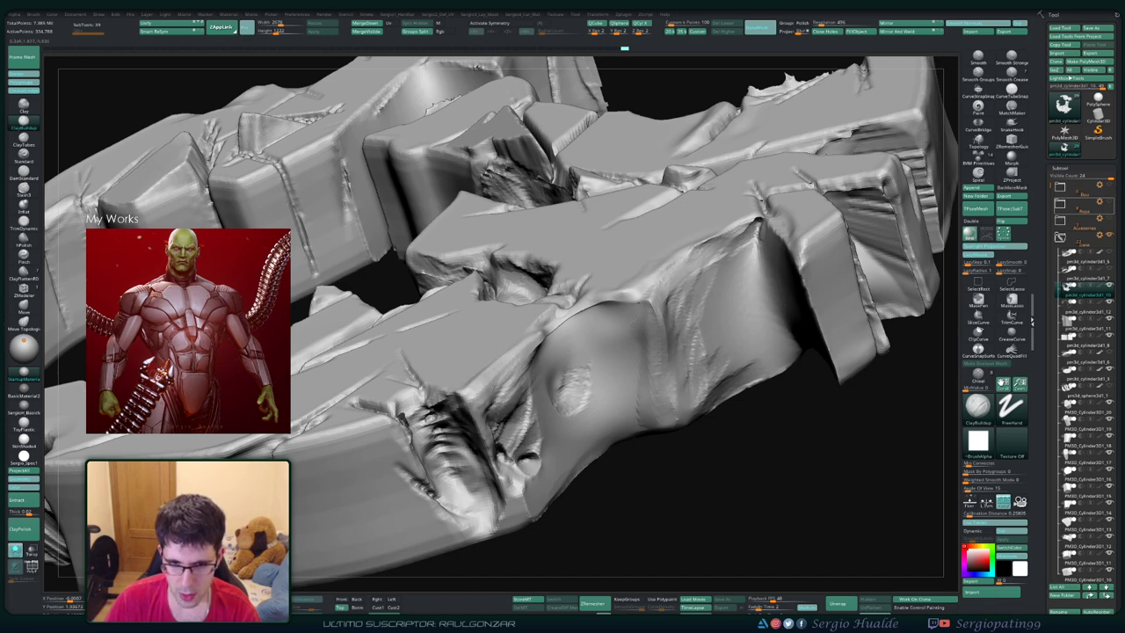
left_click_drag(527, 369, 527, 448)
mouse_move(536, 400)
left_mouse_down()
mouse_move(562, 448)
mouse_move(549, 474)
left_mouse_up()
left_click_drag(527, 422, 523, 496)
mouse_move(492, 430)
left_mouse_down()
mouse_move(514, 500)
mouse_move(505, 487)
mouse_move(536, 501)
mouse_move(527, 523)
left_mouse_up()
Step: Add clay detail to the front block face and view the ring from above
mouse_move(527, 519)
right_mouse_down()
mouse_move(492, 483)
mouse_move(466, 477)
right_mouse_up()
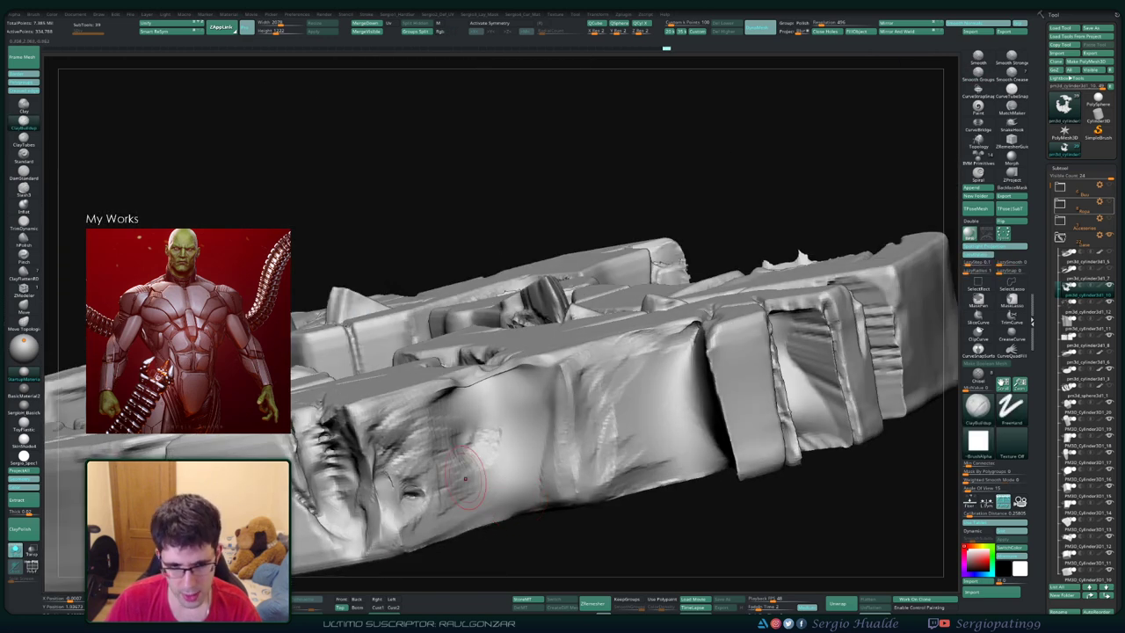
mouse_move(387, 461)
left_mouse_down()
mouse_move(391, 501)
mouse_move(379, 497)
mouse_move(408, 522)
left_mouse_up()
key("ctrl")
right_click_drag(413, 496, 505, 334, "ctrl")
mouse_move(562, 370)
right_mouse_down()
mouse_move(590, 369)
mouse_move(580, 406)
mouse_move(638, 376)
mouse_move(575, 362)
mouse_move(619, 365)
mouse_move(644, 441)
mouse_move(597, 369)
right_mouse_up()
Step: Reselect ClayBuildup and chisel streaks into the front block face
key("b")
key("c")
key("b")
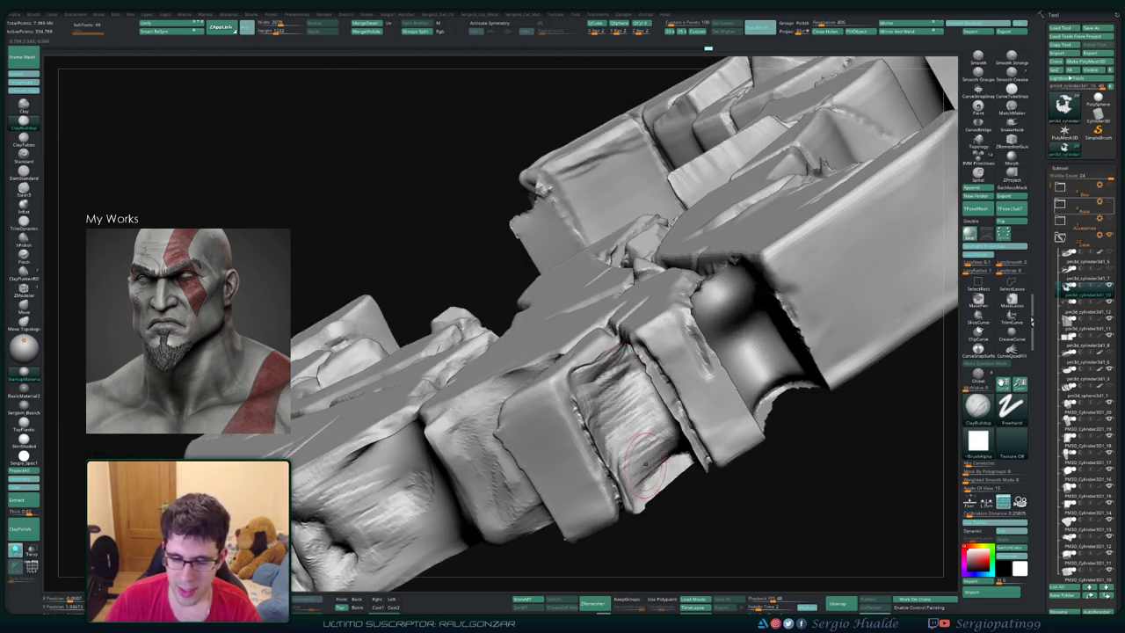
right_click_drag(650, 462, 595, 398)
left_click_drag(593, 395, 643, 457)
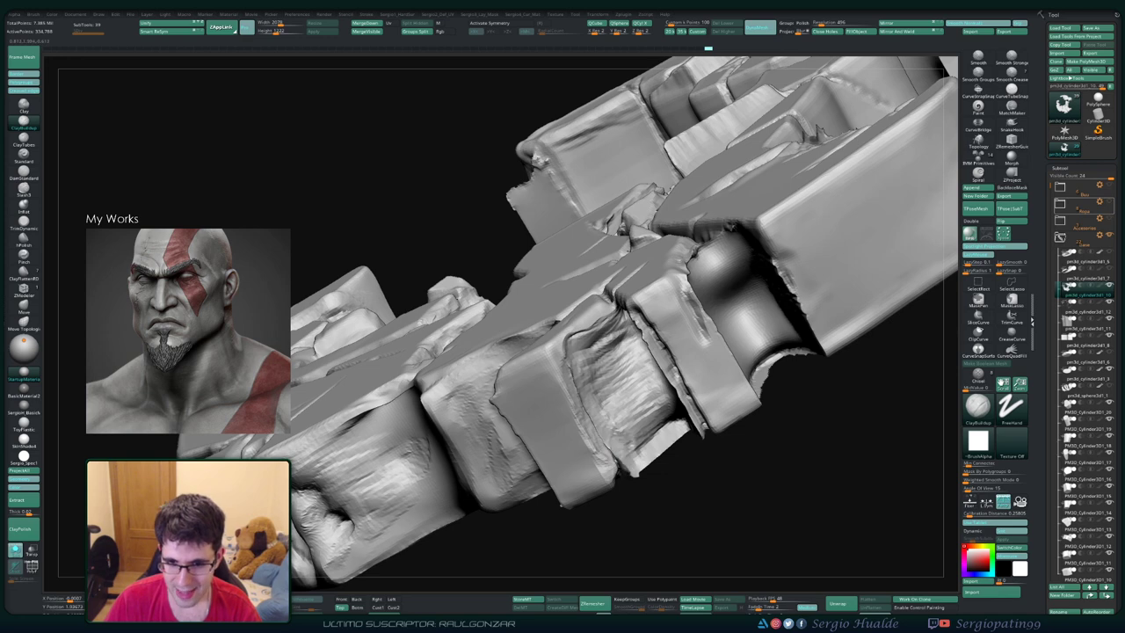
mouse_move(642, 457)
right_mouse_down("ctrl")
mouse_move(615, 462)
mouse_move(637, 466)
right_mouse_up("ctrl")
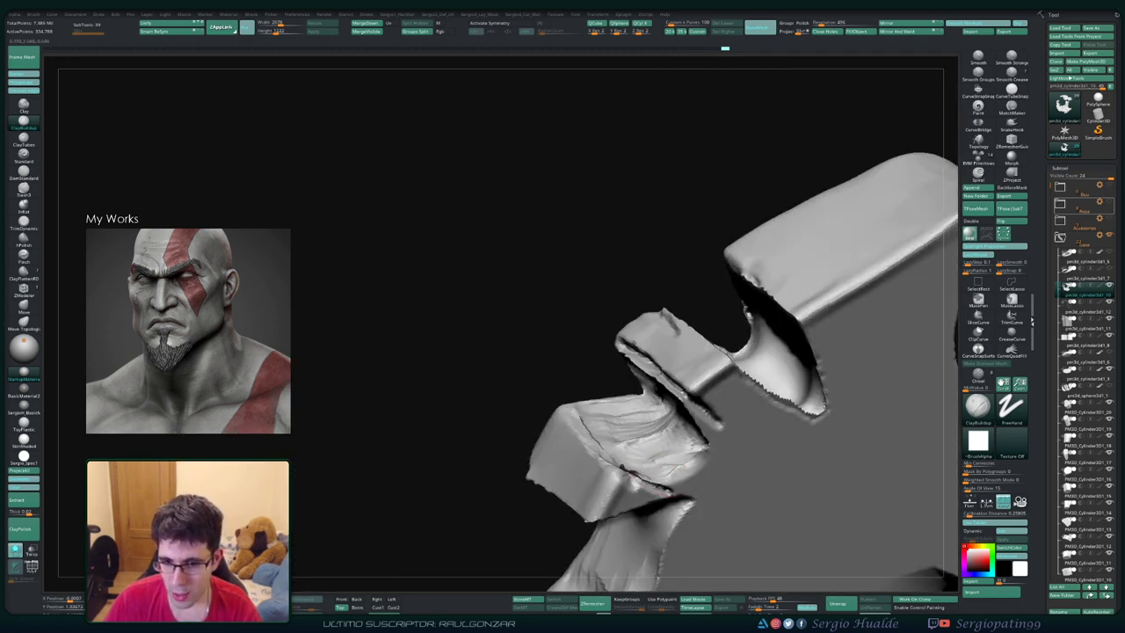
Step: Smooth-fill the dark crevice on the front blocks
key("shift")
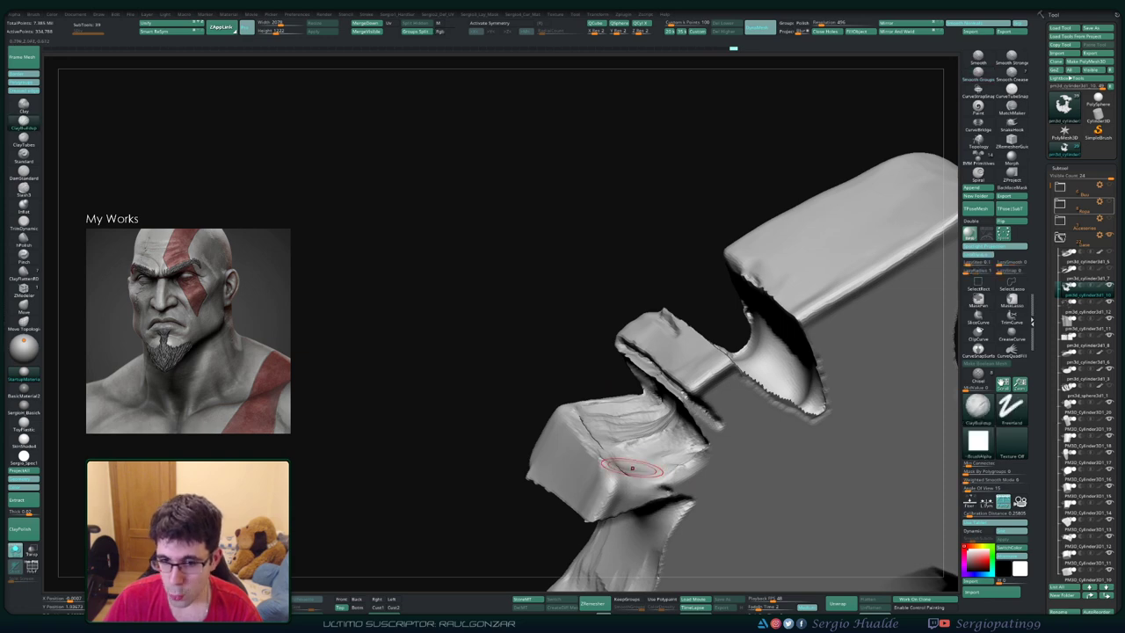
right_click_drag(703, 450, 708, 444)
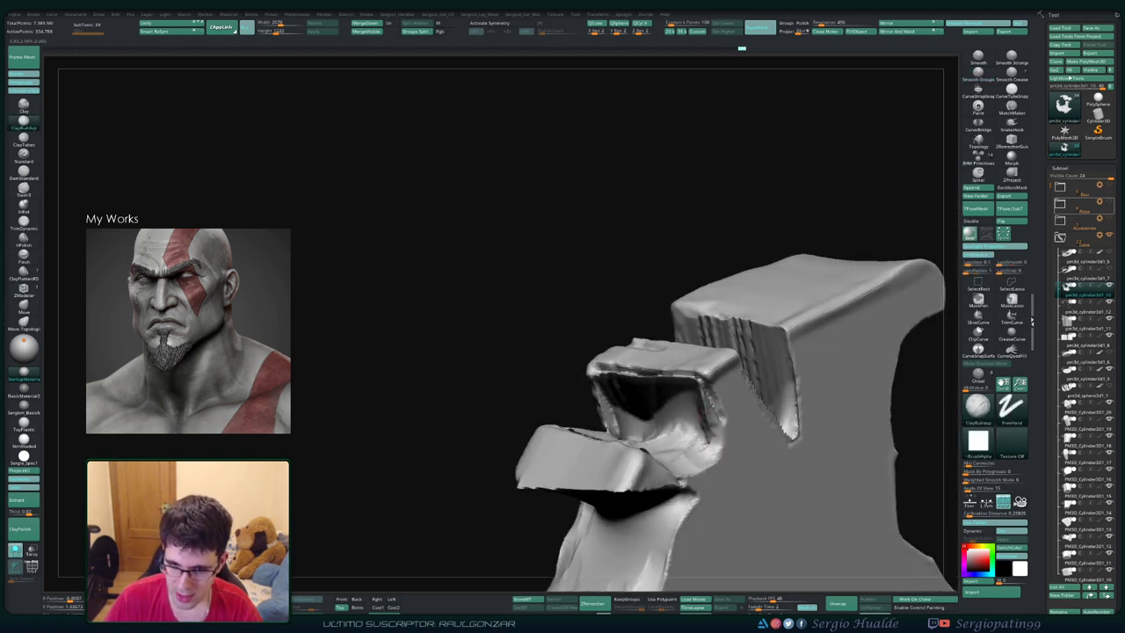
right_click_drag(677, 386, 714, 395)
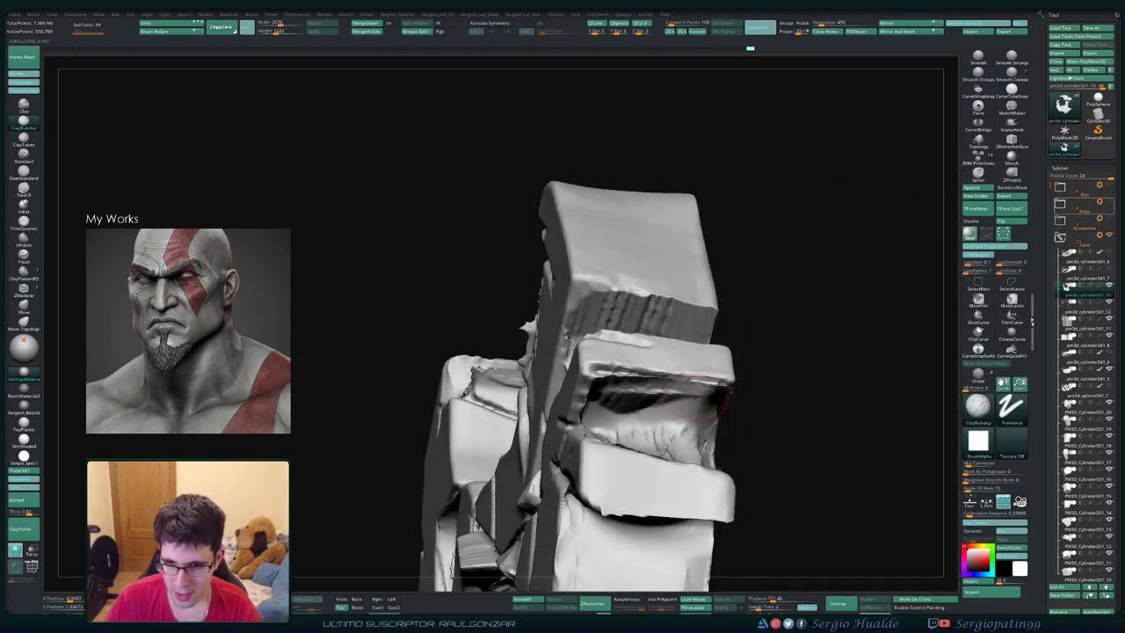
left_click_drag(694, 391, 580, 400)
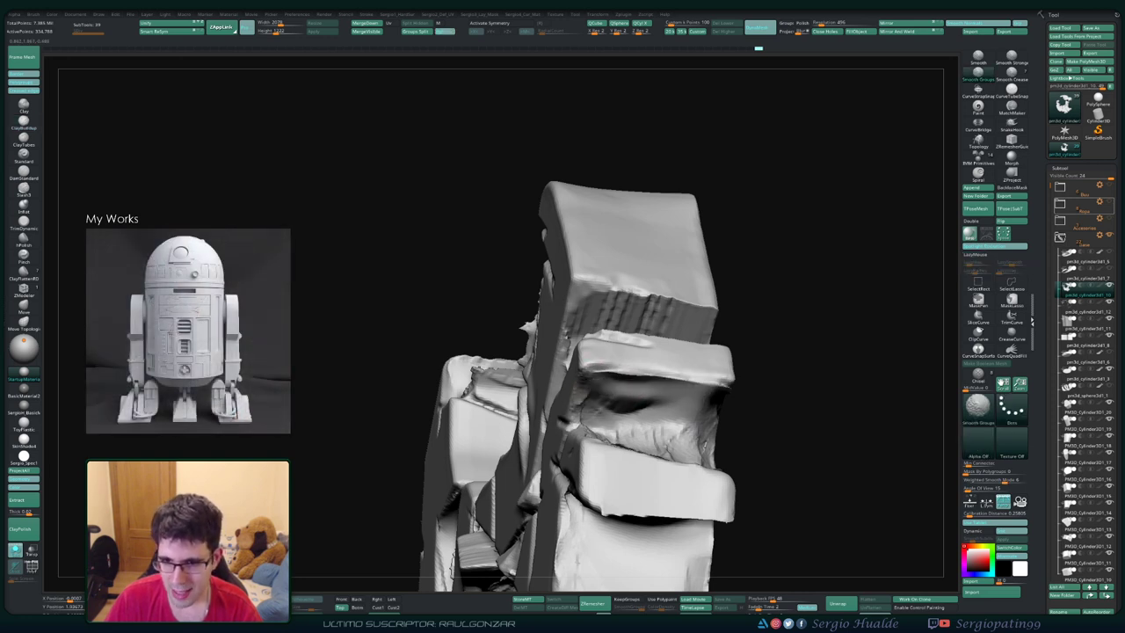
mouse_move(703, 386)
right_mouse_down()
mouse_move(716, 397)
mouse_move(656, 369)
mouse_move(615, 378)
mouse_move(654, 365)
mouse_move(615, 386)
right_mouse_up()
Step: Reshape the block surfaces with clay strokes and a small stroke along the crease
left_click_drag(606, 417, 550, 439)
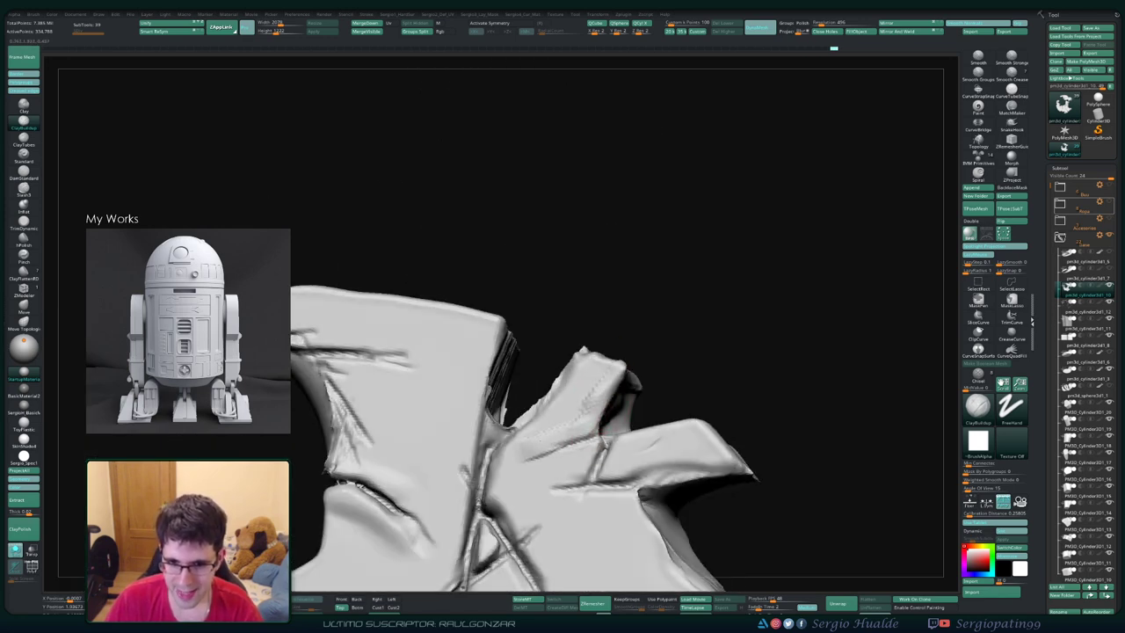
mouse_move(602, 389)
right_mouse_down()
mouse_move(575, 360)
mouse_move(550, 394)
right_mouse_up()
left_click_drag(563, 360, 497, 422)
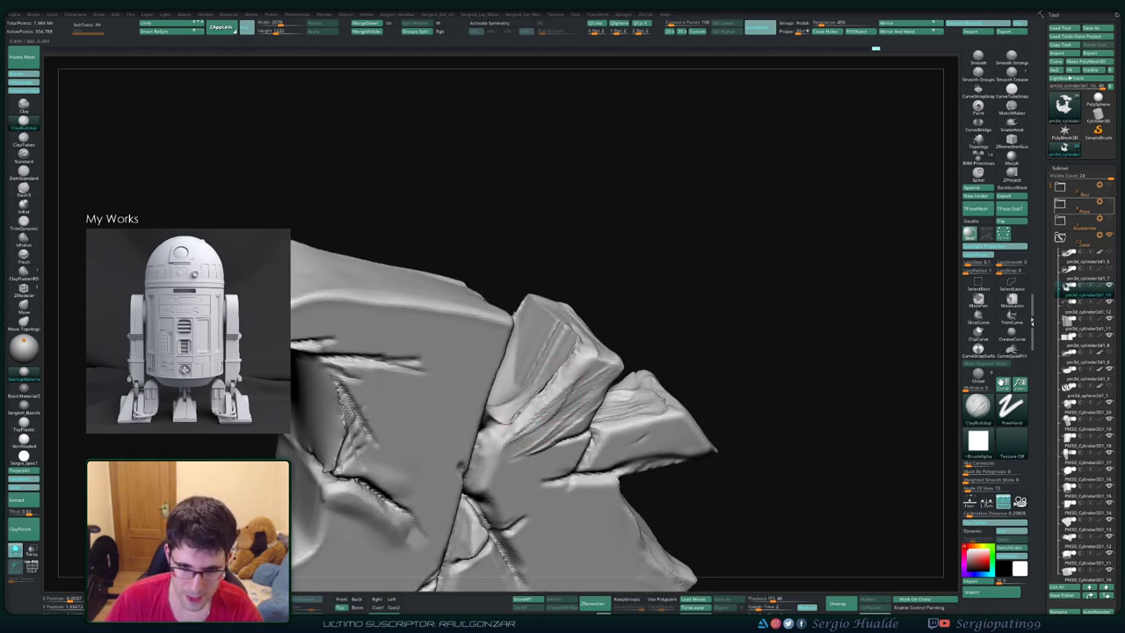
right_click_drag(514, 393, 482, 409)
left_click_drag(484, 409, 462, 397)
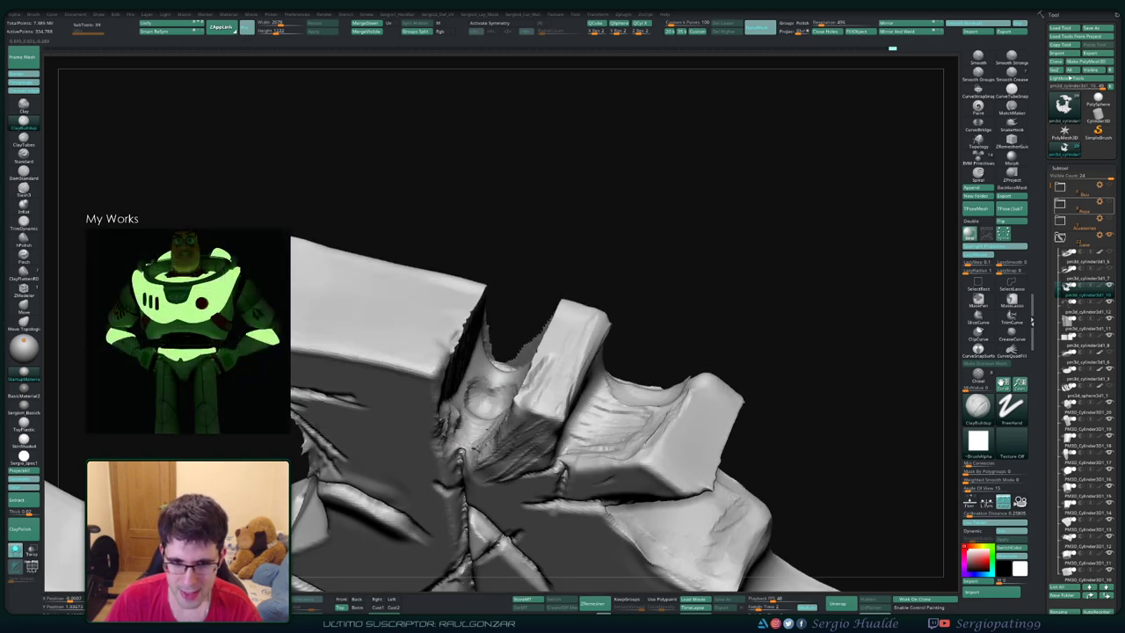
mouse_move(492, 408)
right_mouse_down()
mouse_move(472, 393)
mouse_move(431, 391)
mouse_move(467, 436)
mouse_move(479, 413)
right_mouse_up()
Step: Orbit and zoom around the ring to inspect the slabs' top faces
left_click_drag(747, 440, 495, 432)
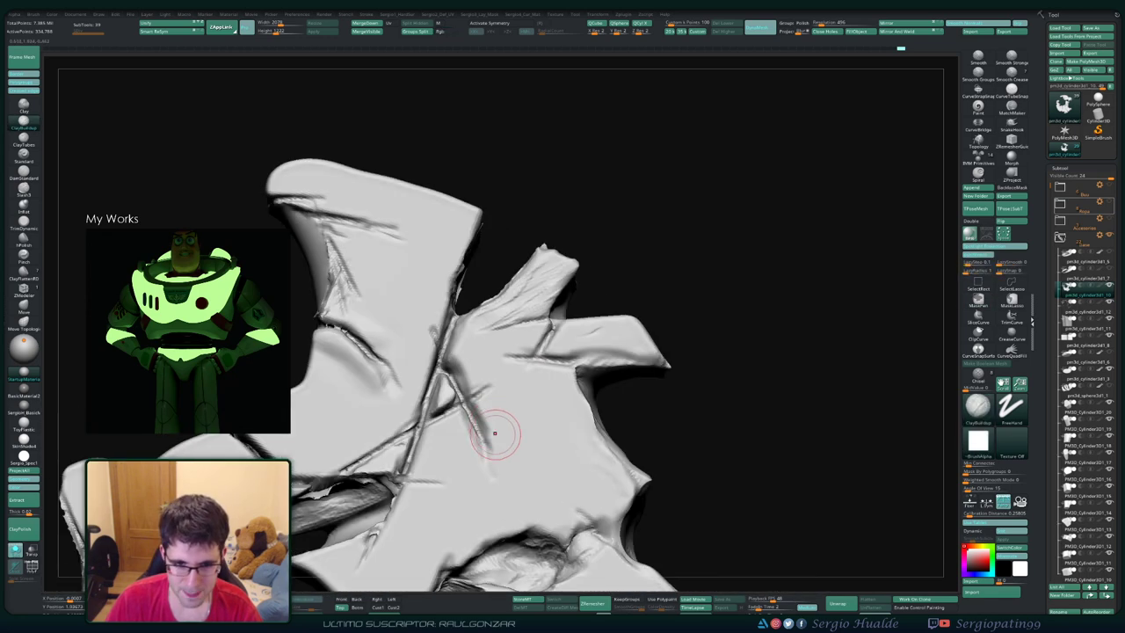
mouse_move(508, 475)
left_mouse_down()
mouse_move(540, 410)
mouse_move(527, 430)
left_mouse_up()
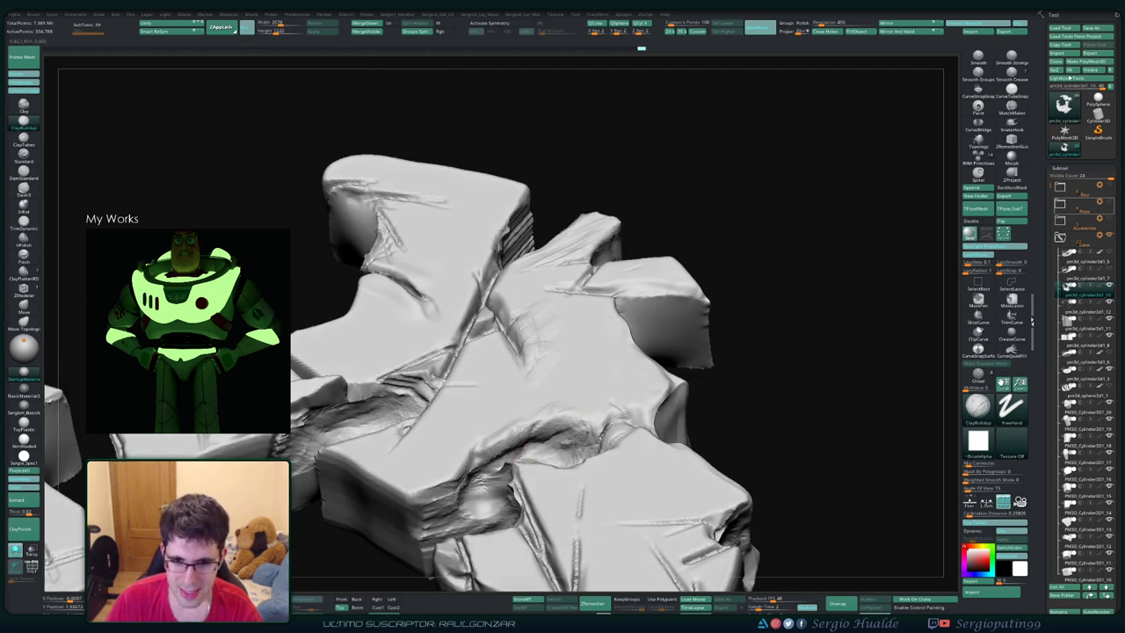
left_click_drag(560, 422, 602, 452)
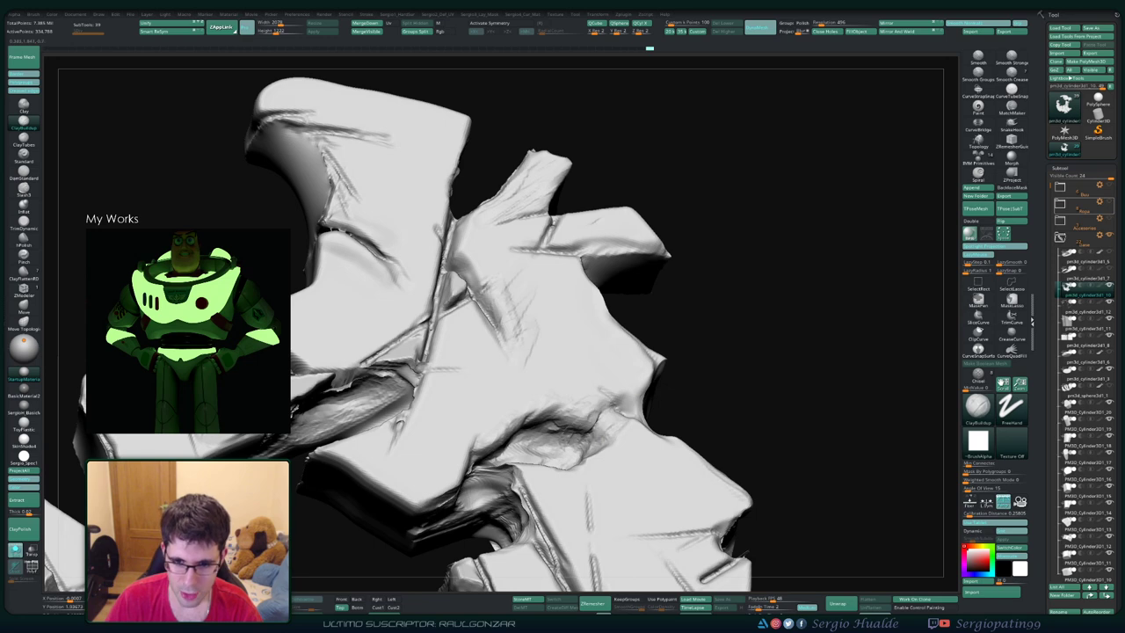
mouse_move(518, 457)
left_mouse_down()
mouse_move(539, 411)
mouse_move(543, 448)
left_mouse_up()
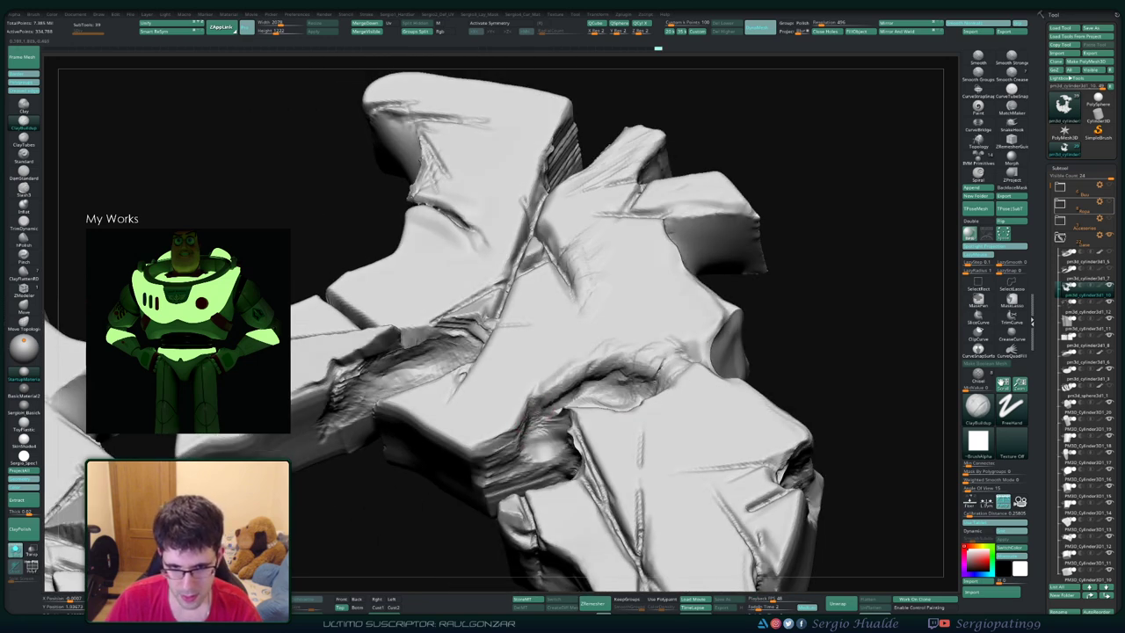
left_click_drag(460, 467, 665, 374)
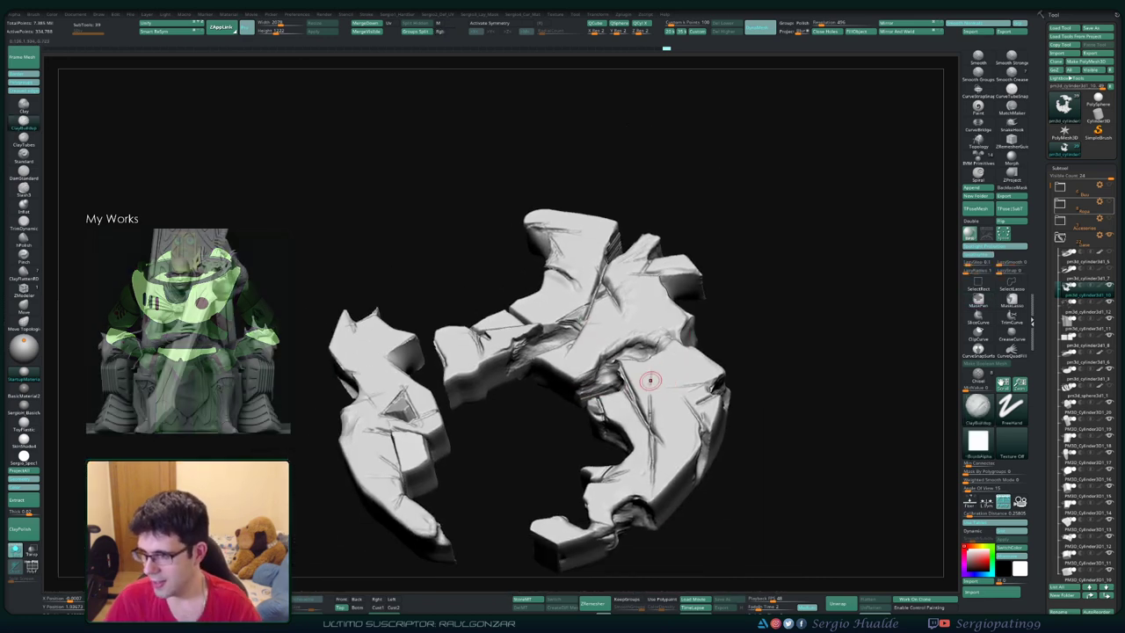
mouse_move(647, 376)
left_mouse_down()
mouse_move(659, 369)
mouse_move(615, 372)
mouse_move(602, 360)
mouse_move(647, 414)
mouse_move(647, 492)
left_mouse_up()
mouse_move(615, 396)
left_mouse_down()
mouse_move(577, 318)
mouse_move(545, 338)
left_mouse_up()
Step: Chisel vertical clay strokes and faint marks across the central block
left_click_drag(538, 259, 549, 413)
left_click_drag(549, 325, 580, 435)
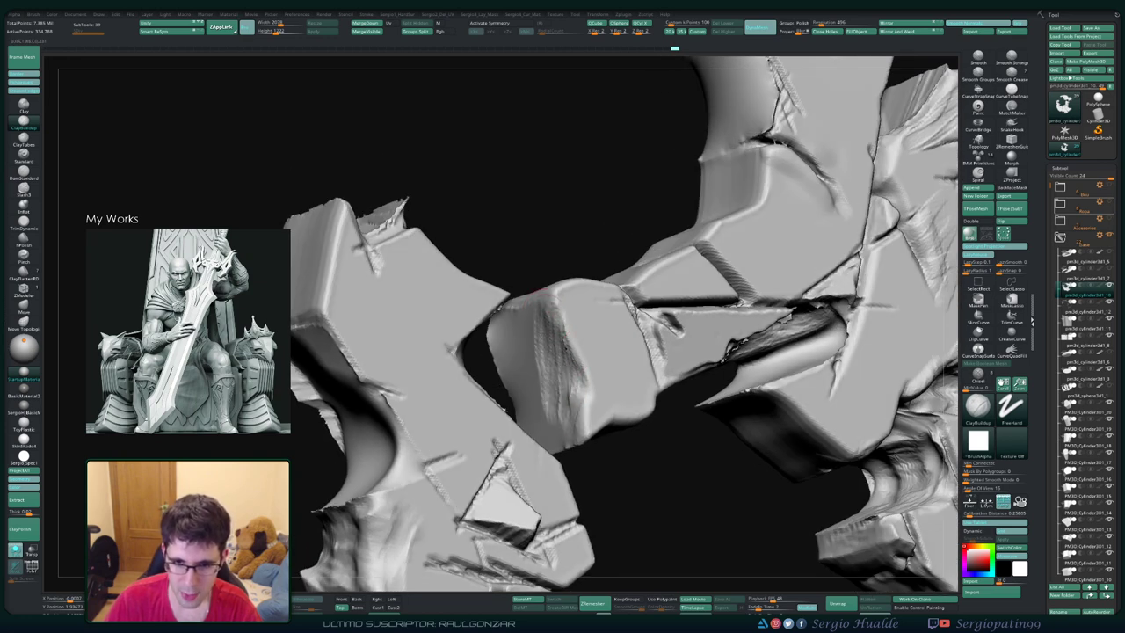
mouse_move(615, 343)
left_mouse_down()
mouse_move(566, 435)
mouse_move(593, 422)
mouse_move(580, 391)
left_mouse_up()
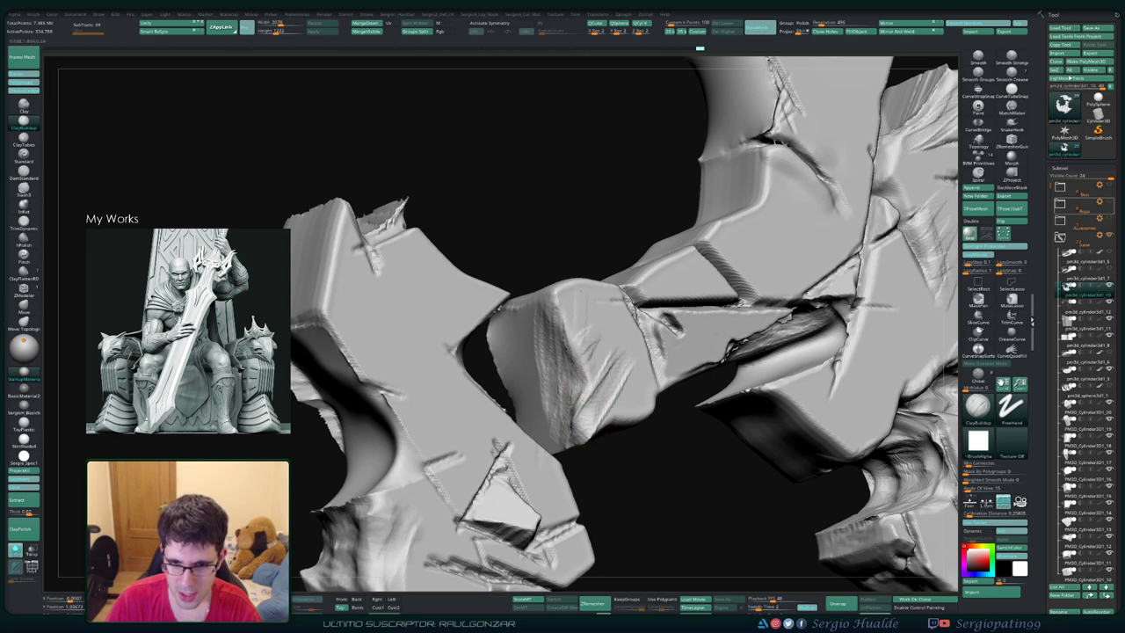
mouse_move(580, 303)
left_mouse_down()
mouse_move(593, 373)
mouse_move(554, 408)
left_mouse_up()
mouse_move(544, 325)
left_mouse_down()
mouse_move(538, 426)
mouse_move(550, 387)
left_mouse_up()
mouse_move(549, 391)
right_mouse_down()
mouse_move(610, 377)
mouse_move(612, 409)
right_mouse_up()
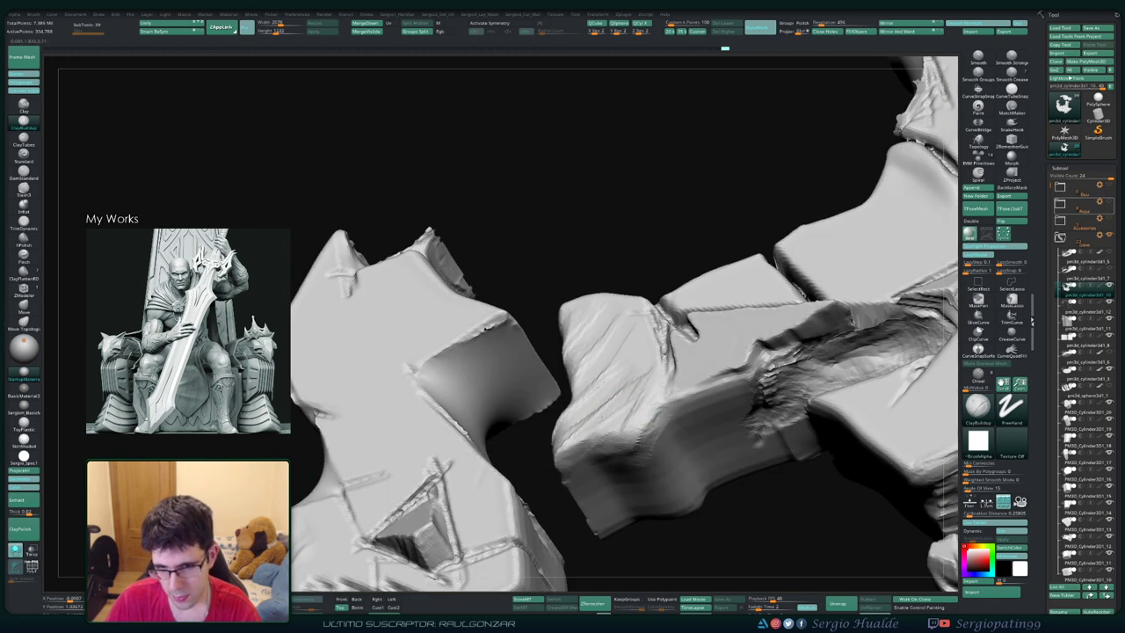
mouse_move(664, 443)
left_mouse_down()
mouse_move(742, 385)
mouse_move(721, 422)
mouse_move(738, 413)
mouse_move(747, 439)
left_mouse_up()
left_click_drag(615, 176, 631, 301)
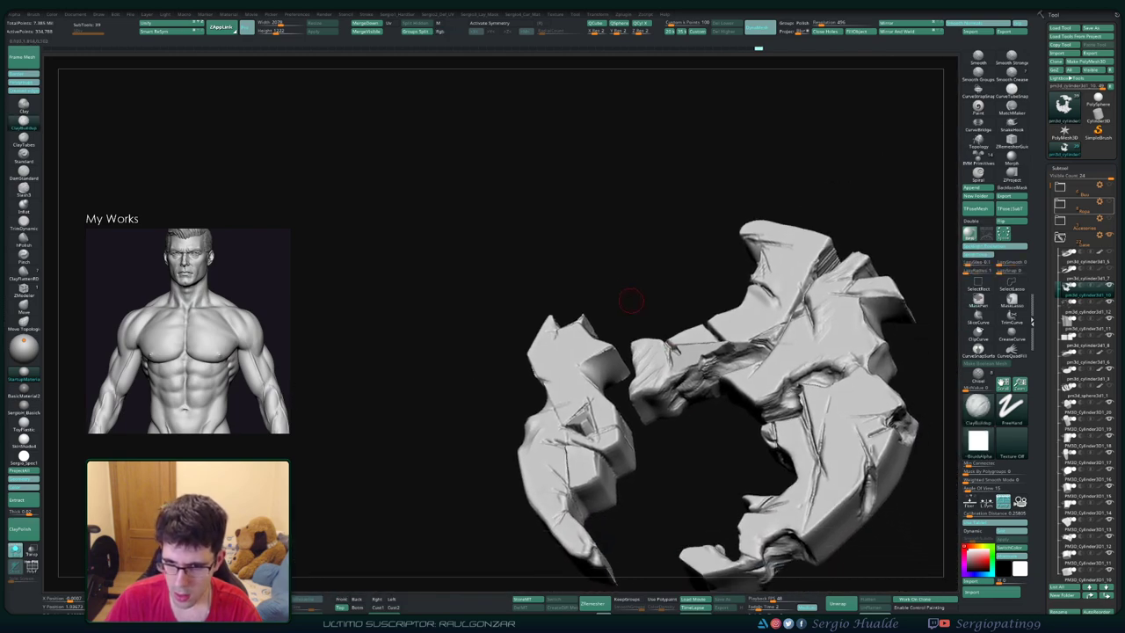
mouse_move(709, 319)
left_mouse_down()
mouse_move(554, 301)
mouse_move(764, 395)
left_mouse_up()
Step: Switch to the TrimDynamic brush and orbit around the carved slab
key("b")
key("c")
key("b")
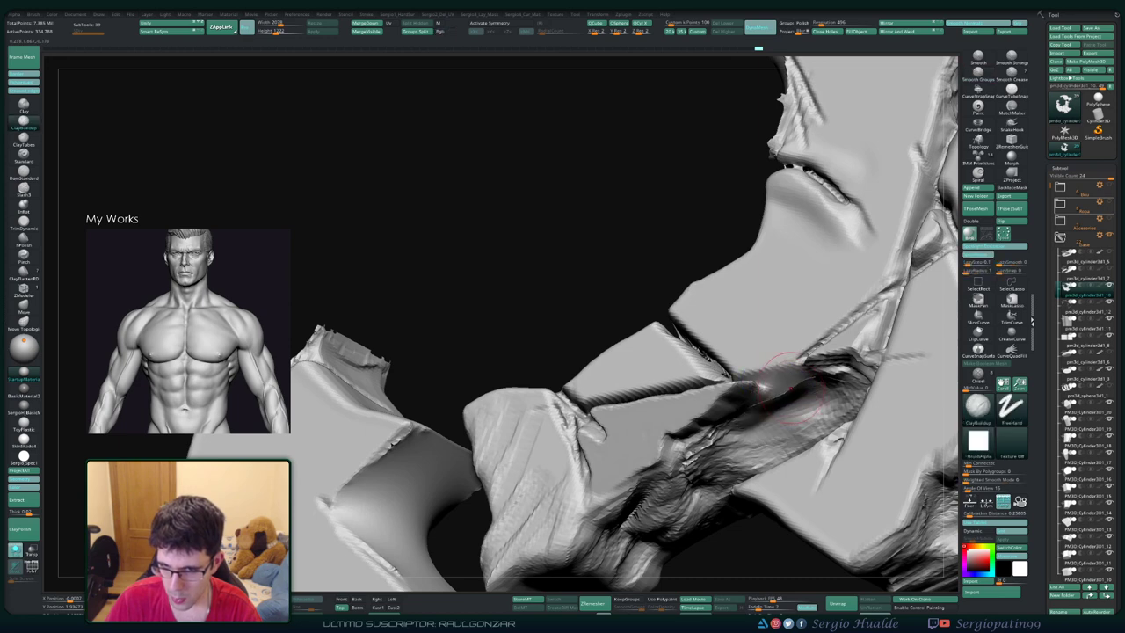
key("b")
key("t")
key("d")
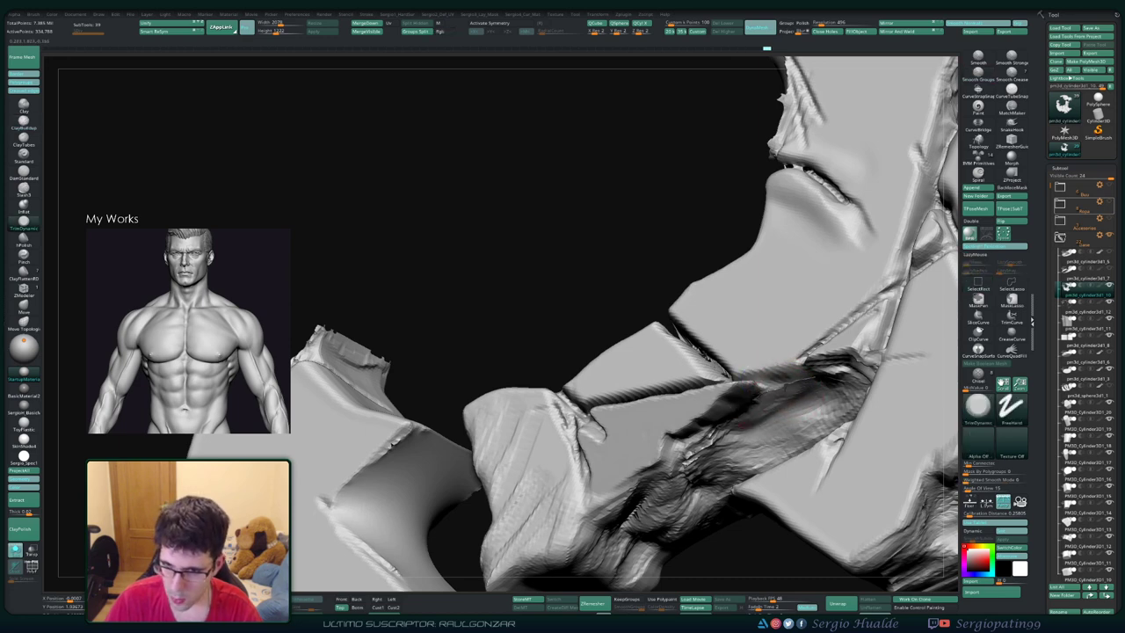
left_click_drag(738, 431, 698, 457)
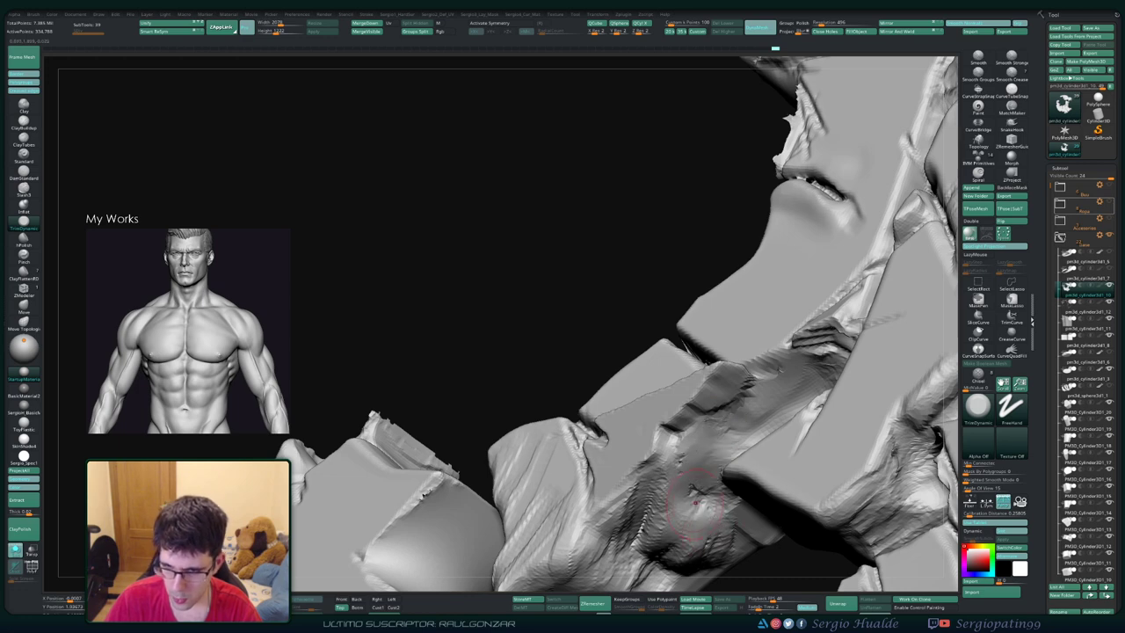
mouse_move(694, 501)
left_mouse_down()
mouse_move(669, 421)
mouse_move(650, 431)
left_mouse_up()
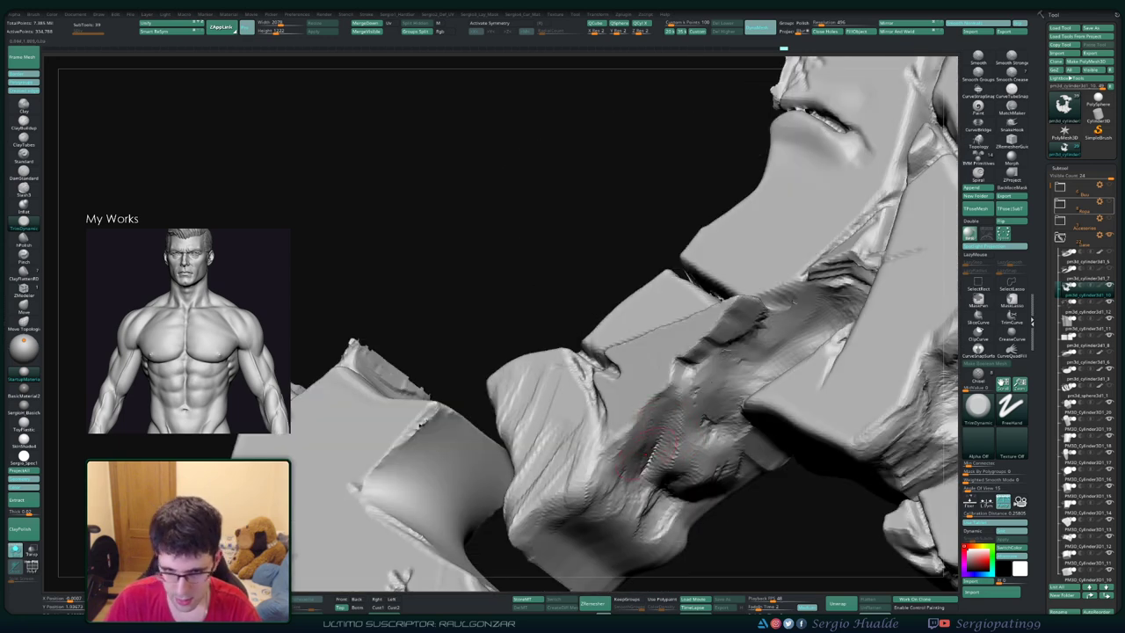
left_click_drag(672, 525, 655, 438)
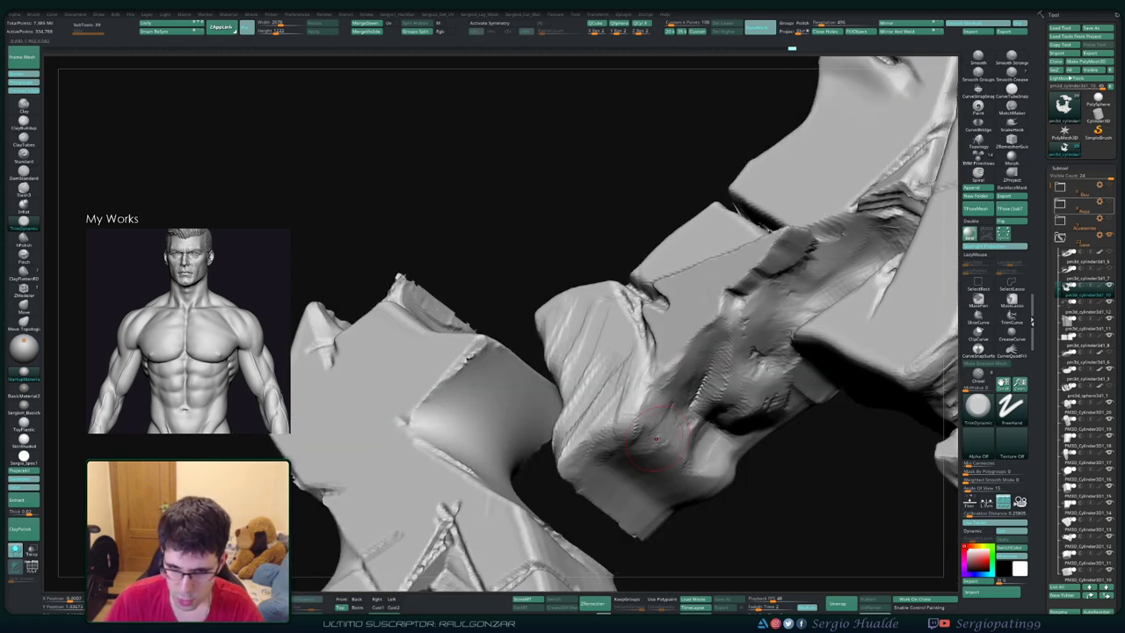
mouse_move(656, 438)
right_mouse_down()
mouse_move(617, 437)
mouse_move(644, 429)
right_mouse_up()
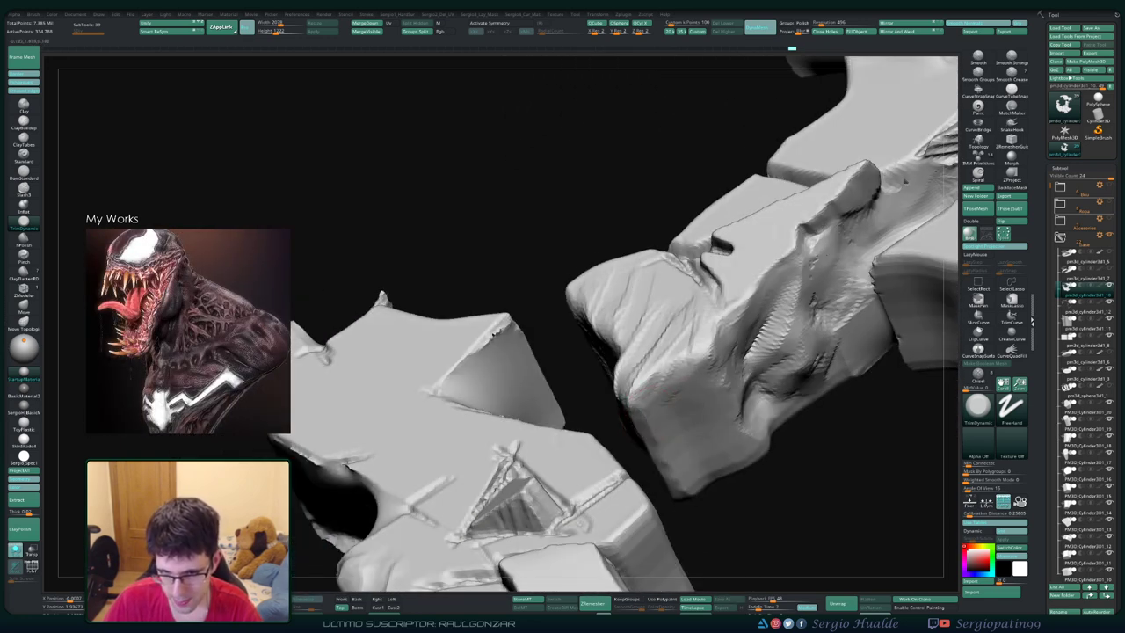
right_click_drag(642, 413, 650, 420)
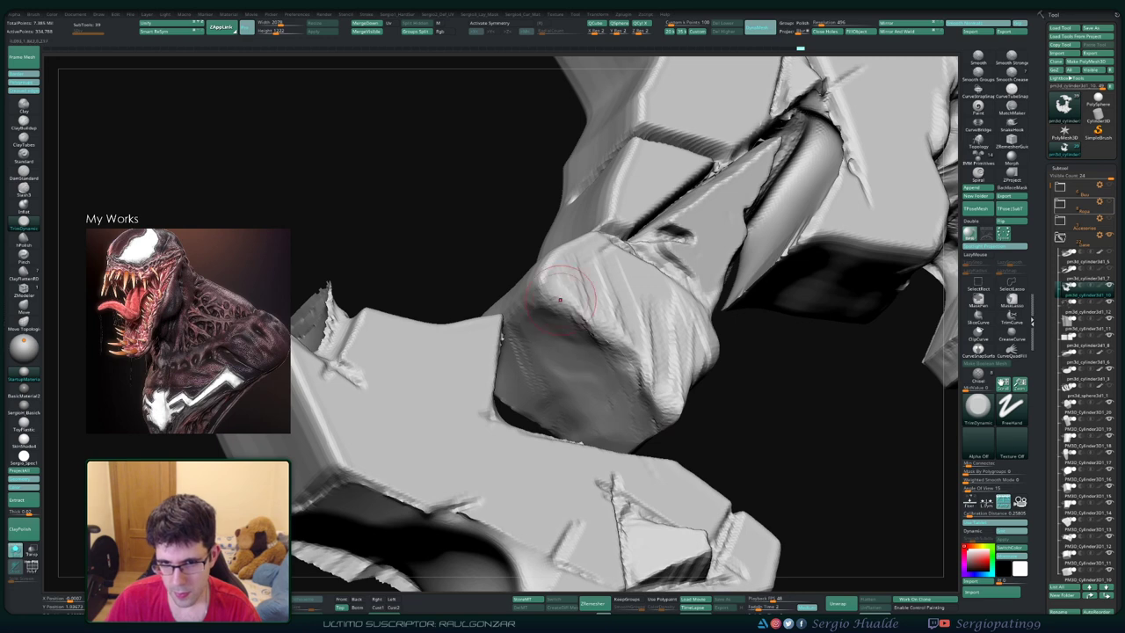
Step: Smooth the surface around the piece with the triangular patch
right_click_drag(559, 299, 597, 332)
right_click_drag(659, 394, 639, 370)
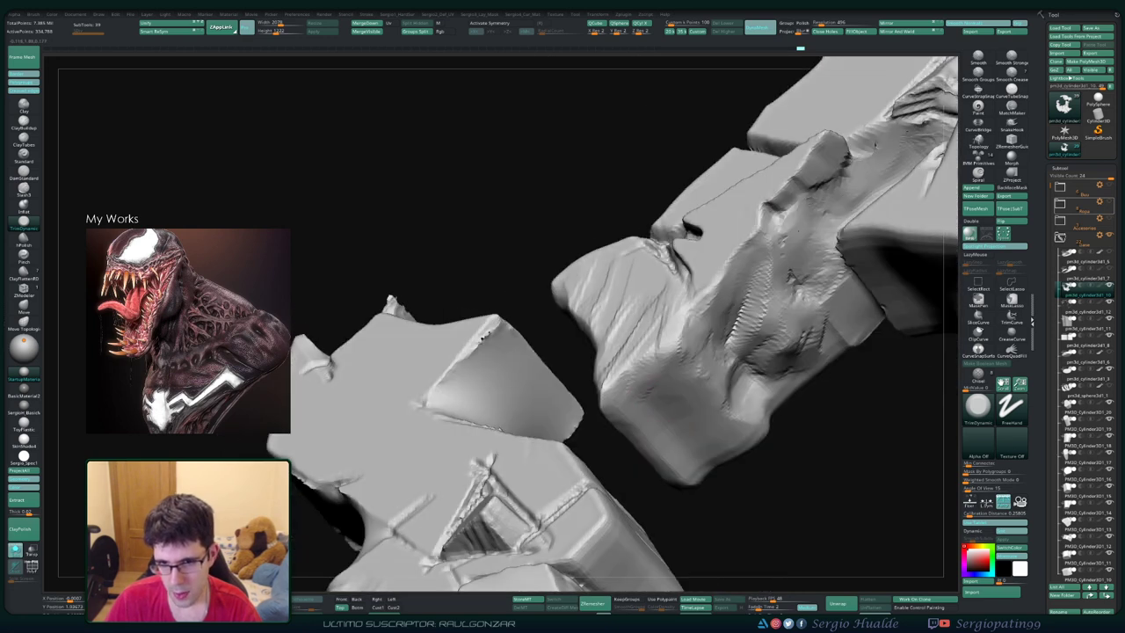
mouse_move(697, 320)
right_mouse_down()
mouse_move(689, 401)
mouse_move(678, 293)
mouse_move(599, 411)
right_mouse_up()
right_click_drag(850, 456, 679, 376)
right_click_drag(703, 294, 685, 325, "ctrl")
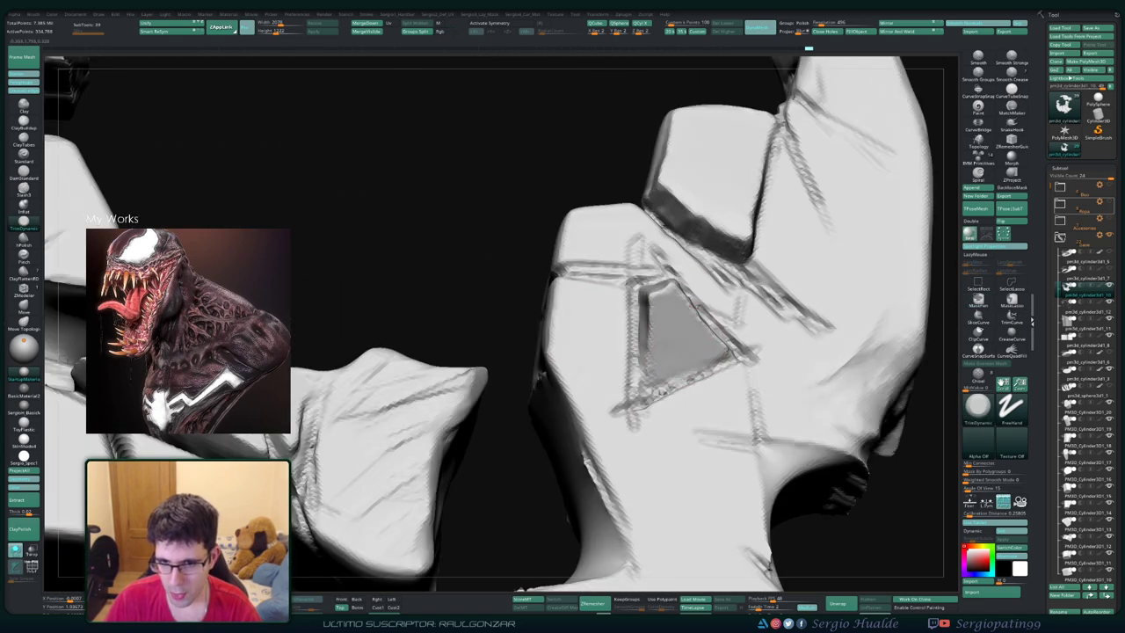
mouse_move(690, 387)
right_mouse_down()
mouse_move(641, 402)
mouse_move(620, 435)
right_mouse_up()
left_click_drag(611, 421, 597, 307, "shift")
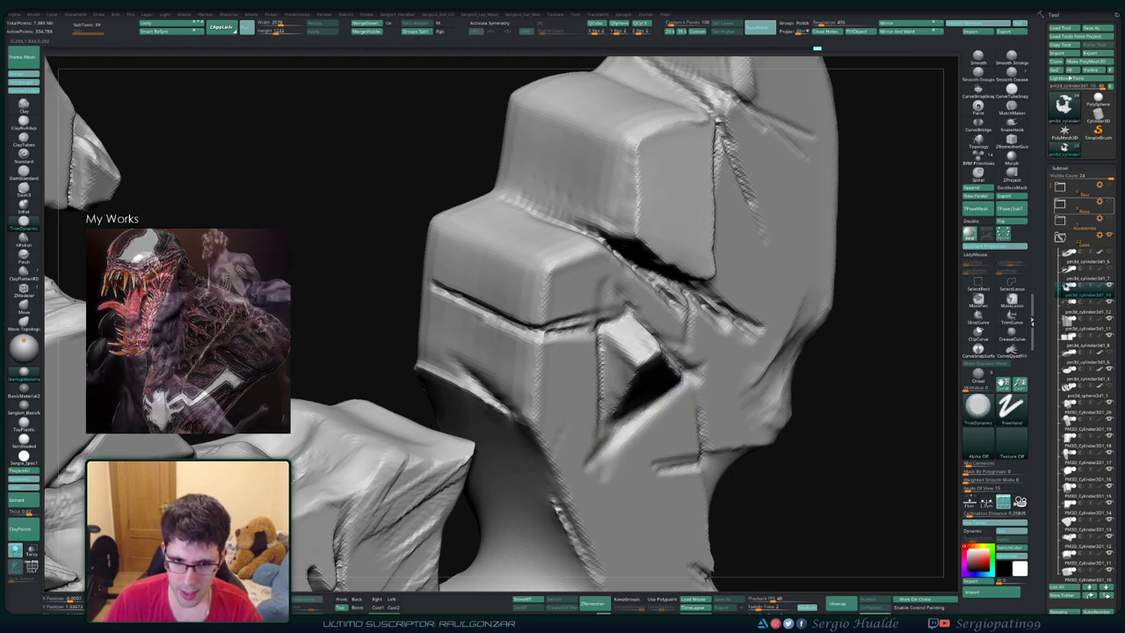
right_click_drag(597, 439, 650, 453)
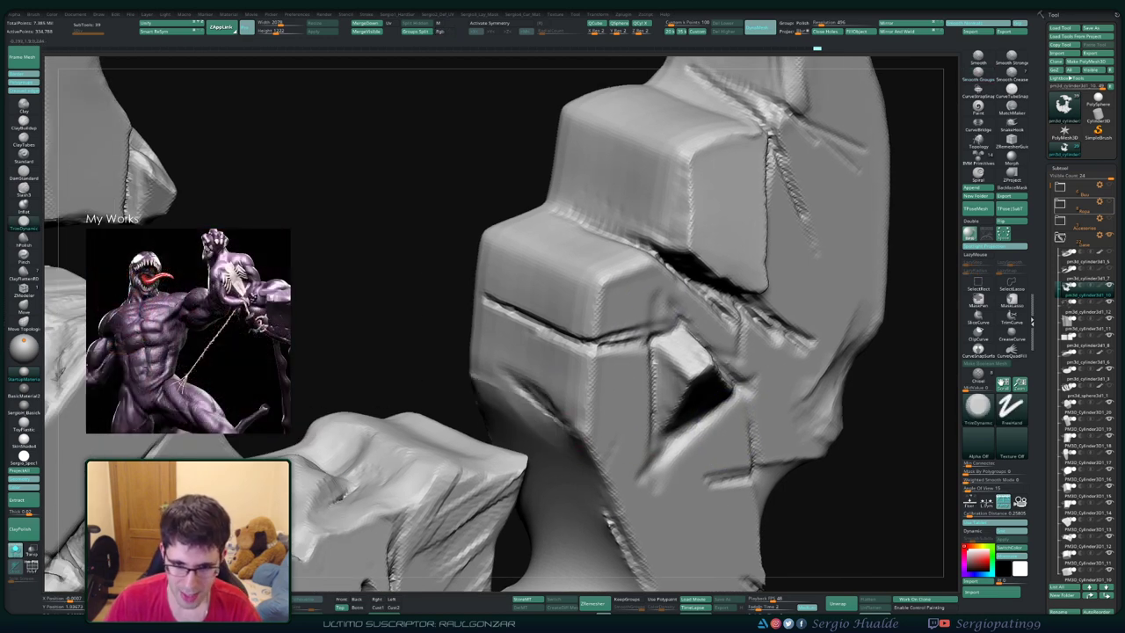
Step: Smooth the crease below the ledge and a small spot on the rock
right_click_drag(606, 528, 596, 449)
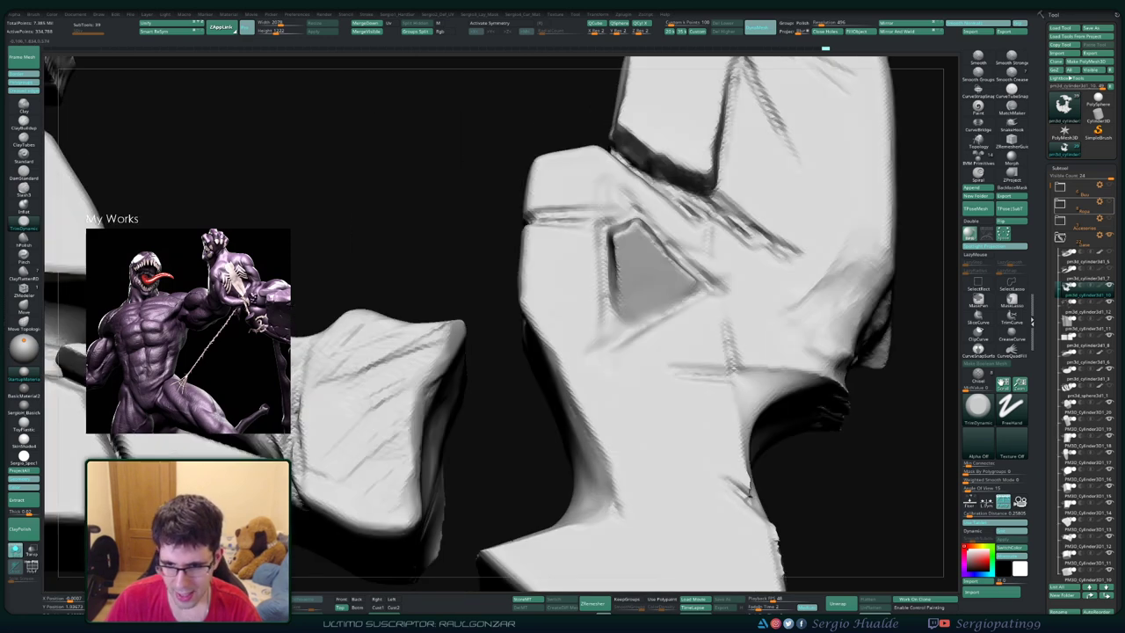
right_click_drag(535, 560, 661, 413)
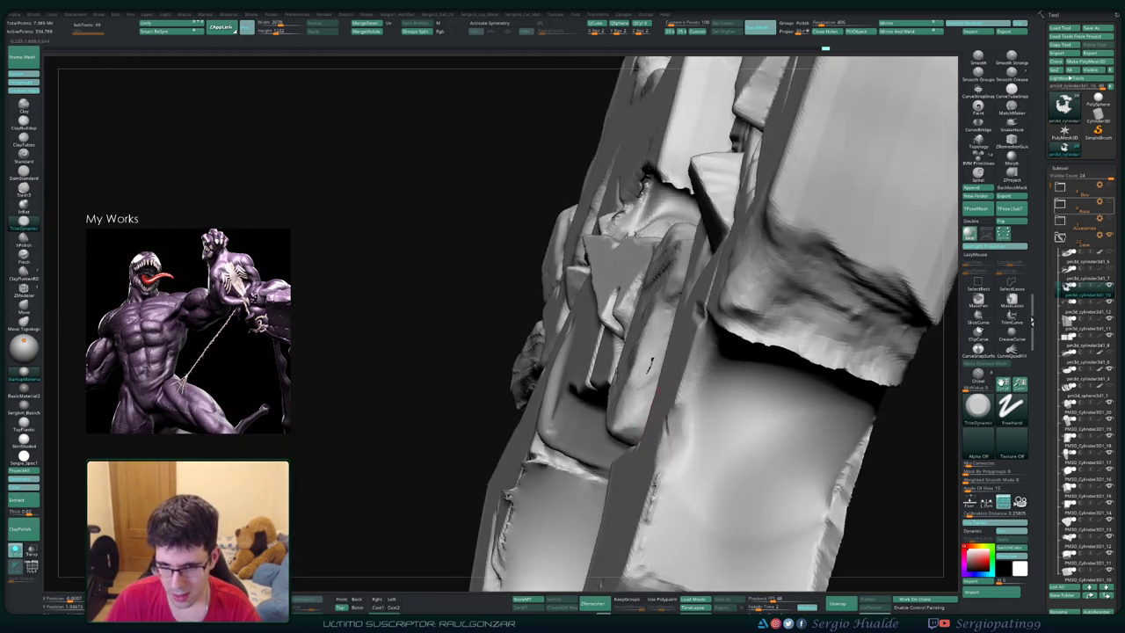
right_click_drag(646, 508, 667, 400)
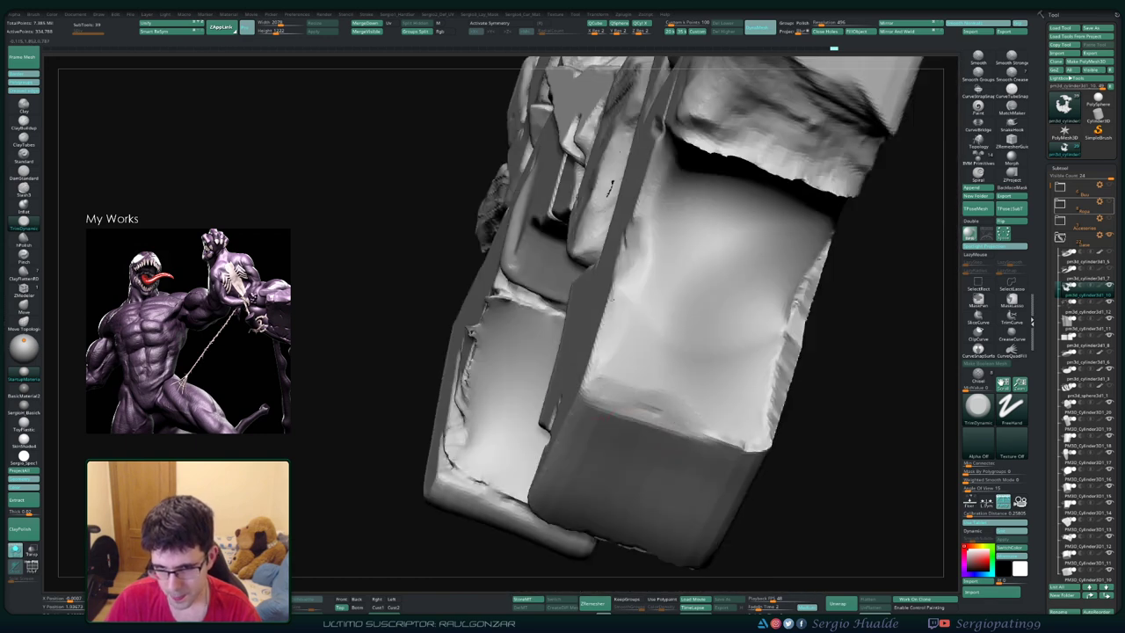
right_click_drag(773, 369, 688, 367)
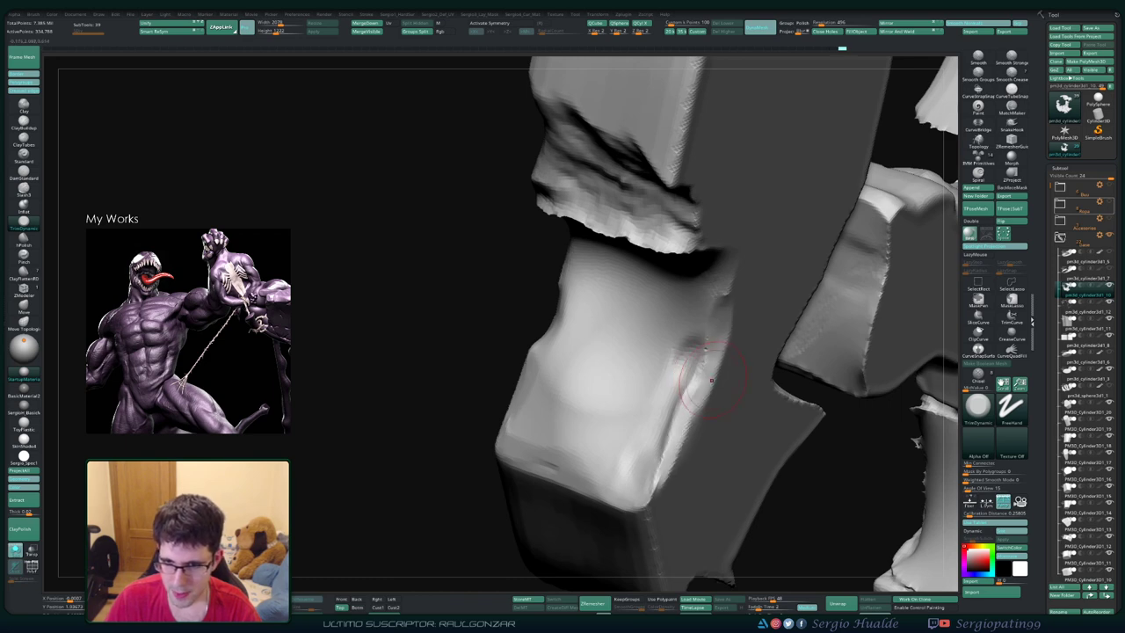
right_click_drag(711, 343, 707, 347)
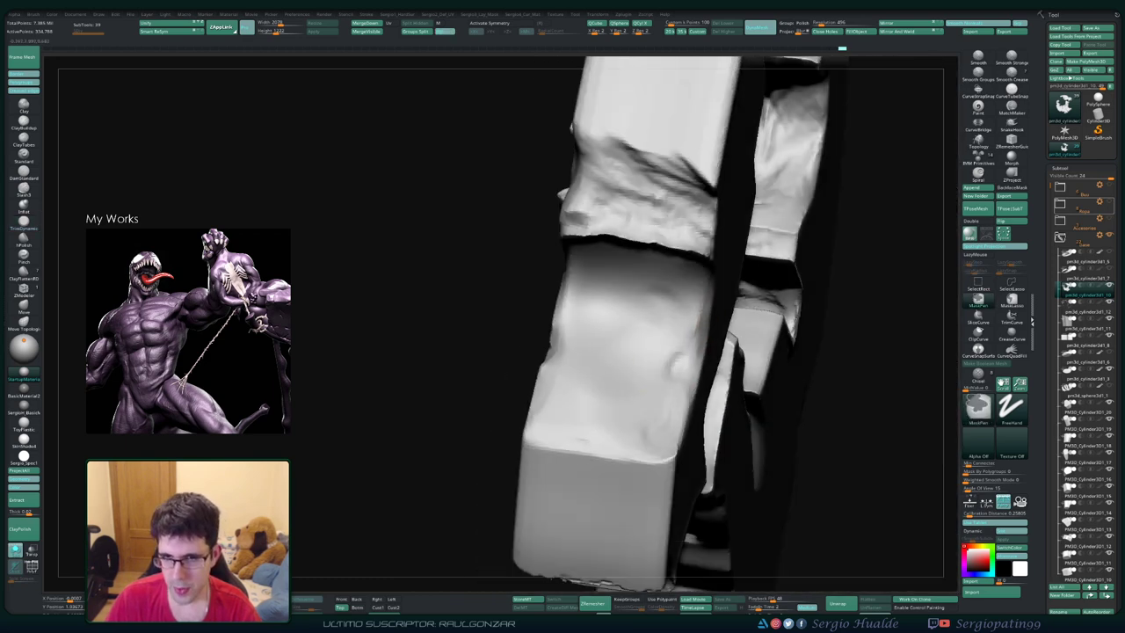
right_click_drag(667, 268, 622, 400)
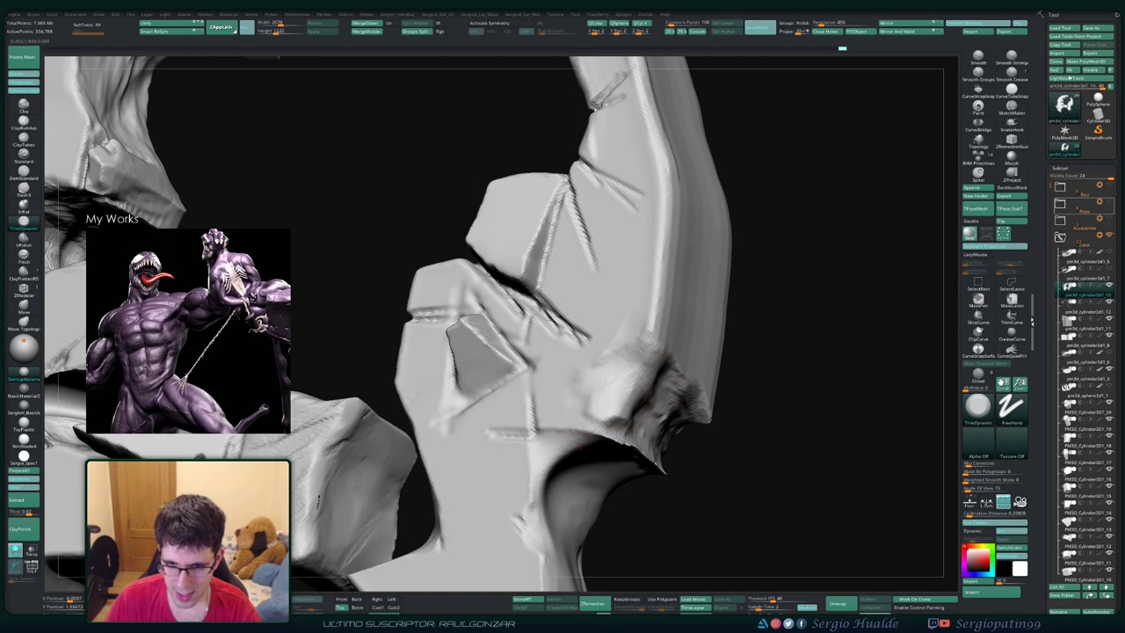
right_click_drag(626, 408, 660, 412)
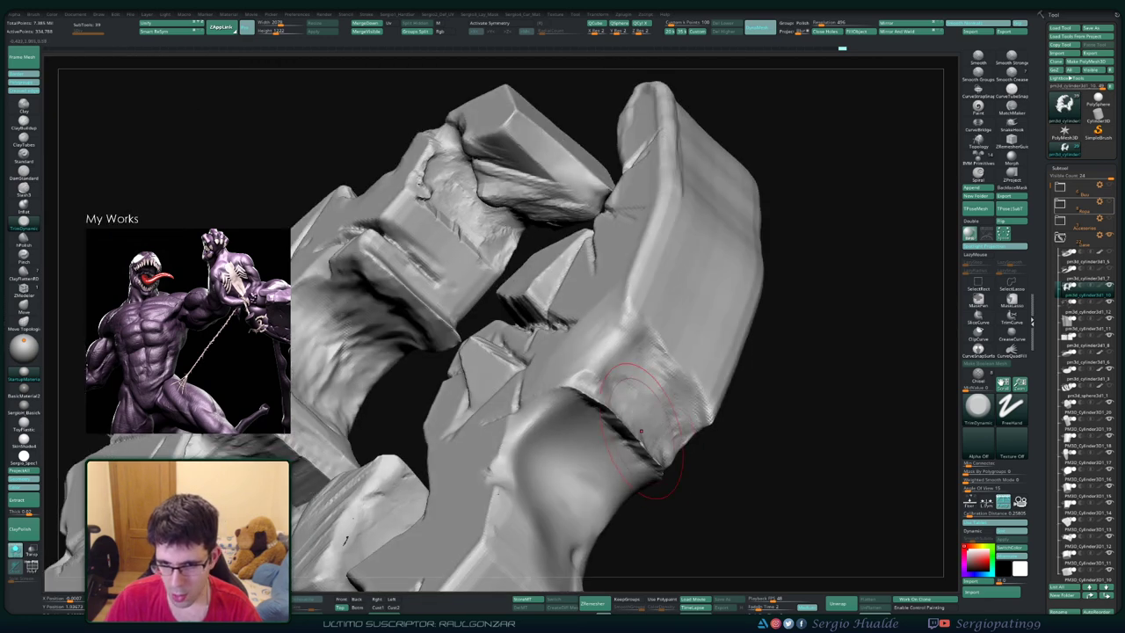
left_click_drag(661, 411, 606, 421, "shift")
right_click_drag(641, 483, 665, 414)
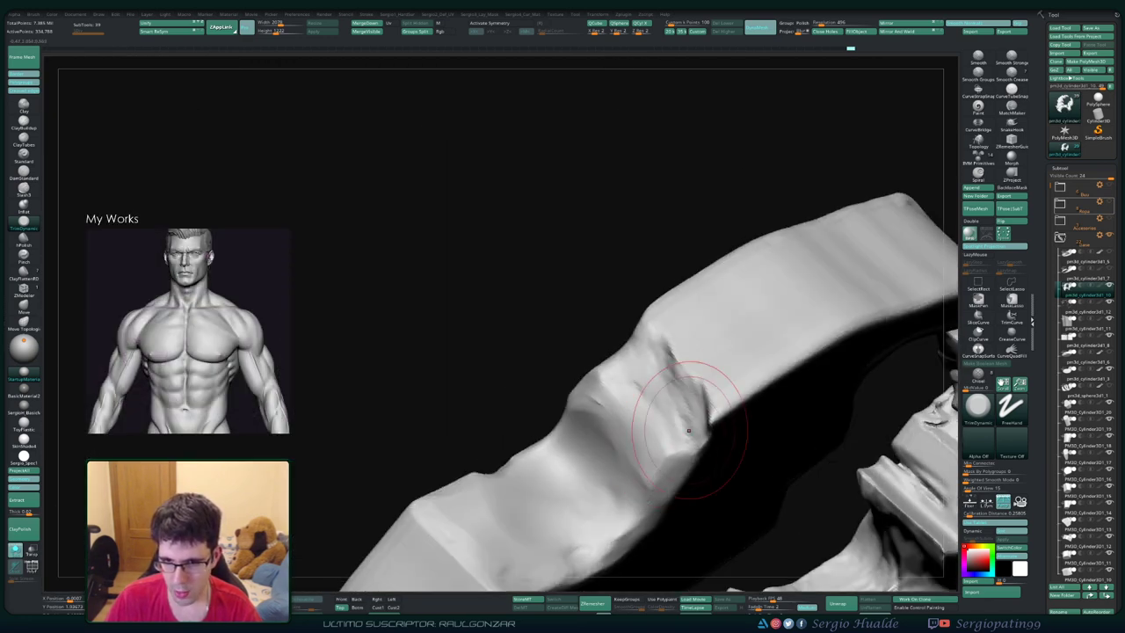
Step: Trim the top and left edge of the tall diagonal fragment
left_click_drag(665, 414, 720, 413, "shift")
mouse_move(720, 413)
right_mouse_down()
mouse_move(655, 437)
mouse_move(728, 366)
mouse_move(733, 345)
mouse_move(694, 303)
mouse_move(652, 289)
mouse_move(686, 213)
mouse_move(659, 290)
mouse_move(679, 365)
mouse_move(675, 327)
mouse_move(691, 348)
mouse_move(656, 381)
right_mouse_up()
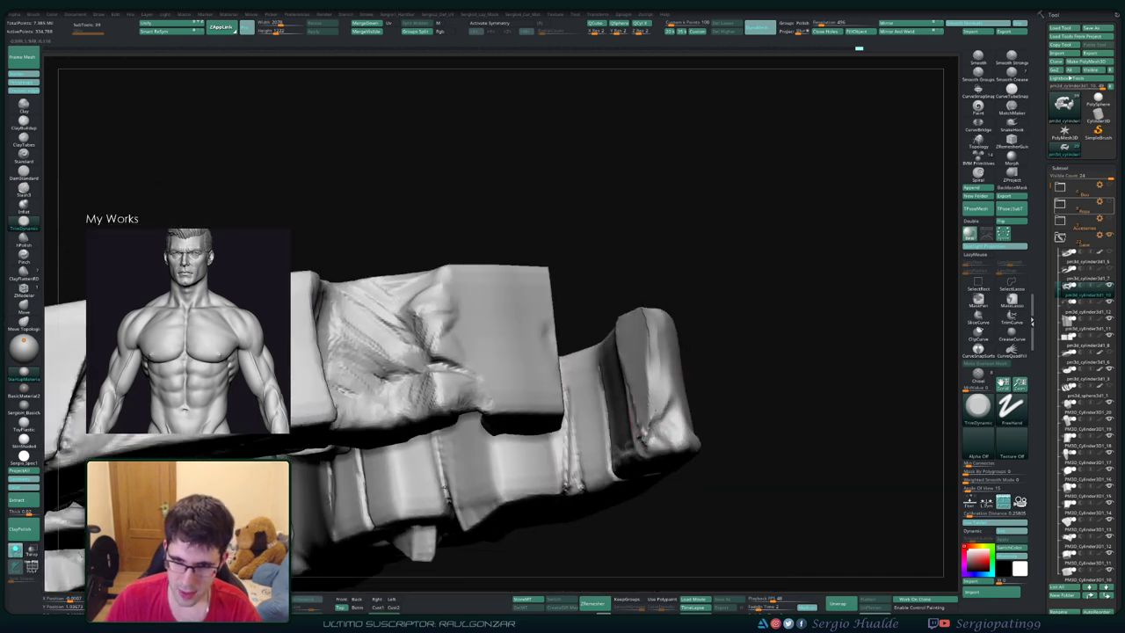
left_click_drag(654, 316, 642, 387)
right_click_drag(655, 361, 642, 431)
right_click_drag(677, 352, 751, 382)
mouse_move(699, 422)
right_mouse_down()
mouse_move(681, 422)
mouse_move(665, 377)
mouse_move(699, 379)
right_mouse_up()
right_click_drag(693, 560, 701, 446)
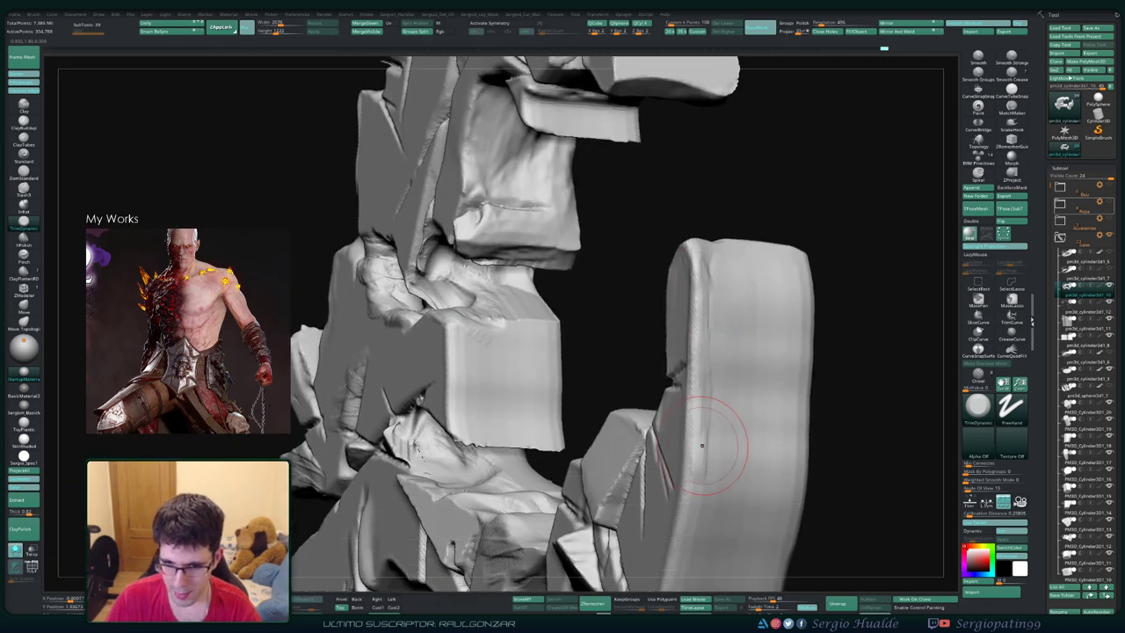
mouse_move(706, 493)
right_mouse_down()
mouse_move(690, 402)
mouse_move(571, 424)
mouse_move(649, 470)
mouse_move(597, 422)
mouse_move(633, 413)
mouse_move(489, 393)
right_mouse_up()
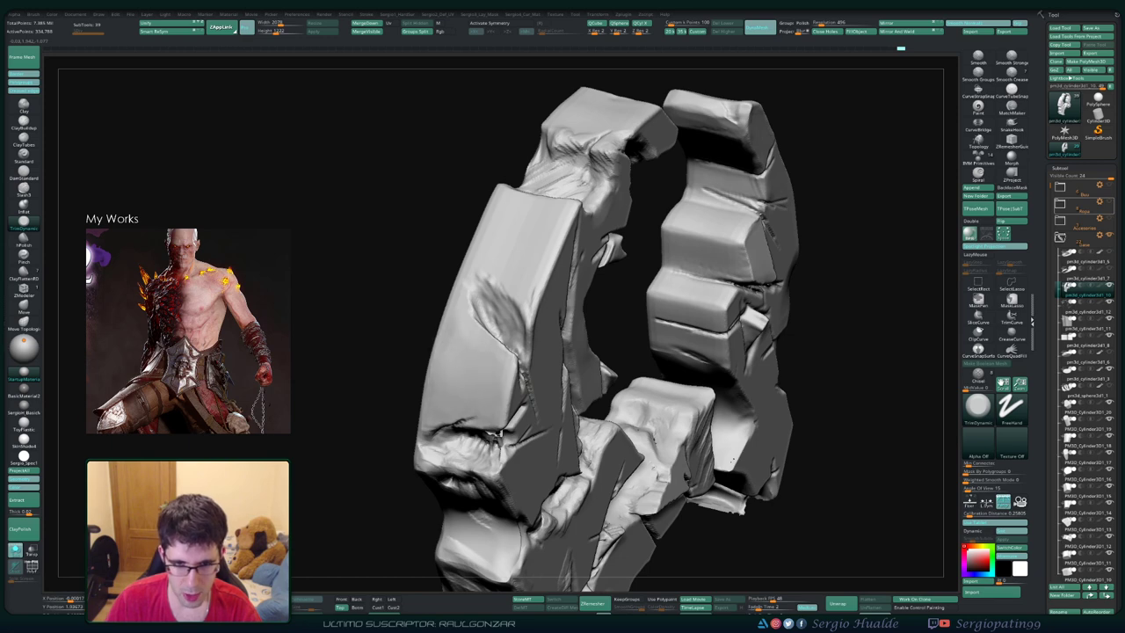
right_click_drag(488, 394, 562, 378)
mouse_move(528, 430)
right_mouse_down()
mouse_move(554, 386)
mouse_move(532, 440)
mouse_move(557, 519)
mouse_move(514, 488)
right_mouse_up()
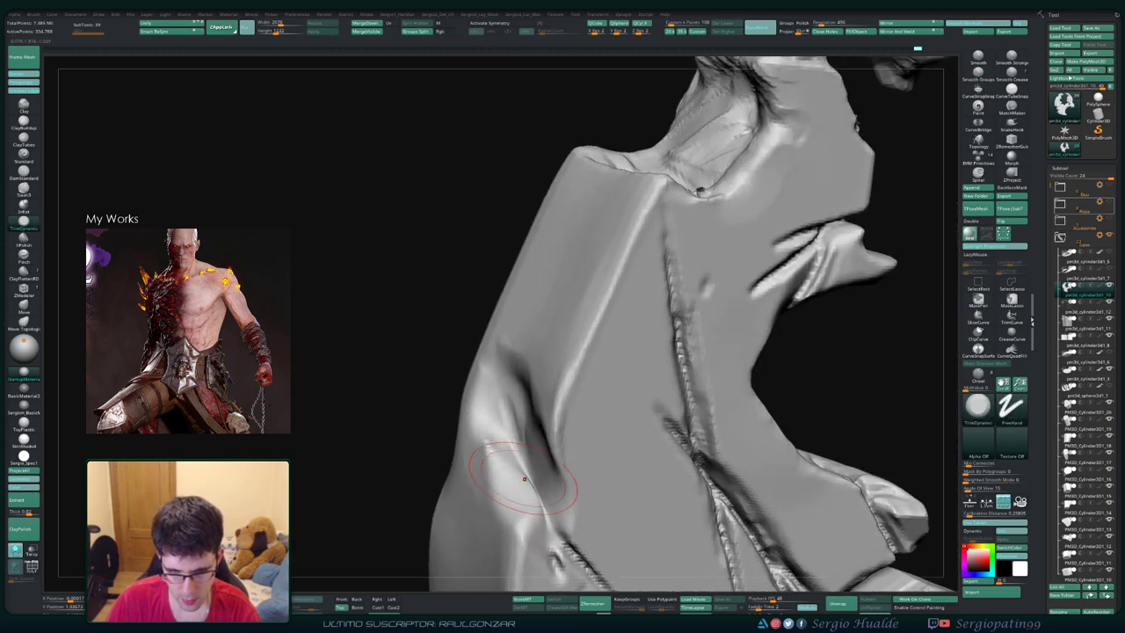
Step: Smooth the rock's left fold and flatten the chipped surface
left_click_drag(523, 430, 487, 475, "shift")
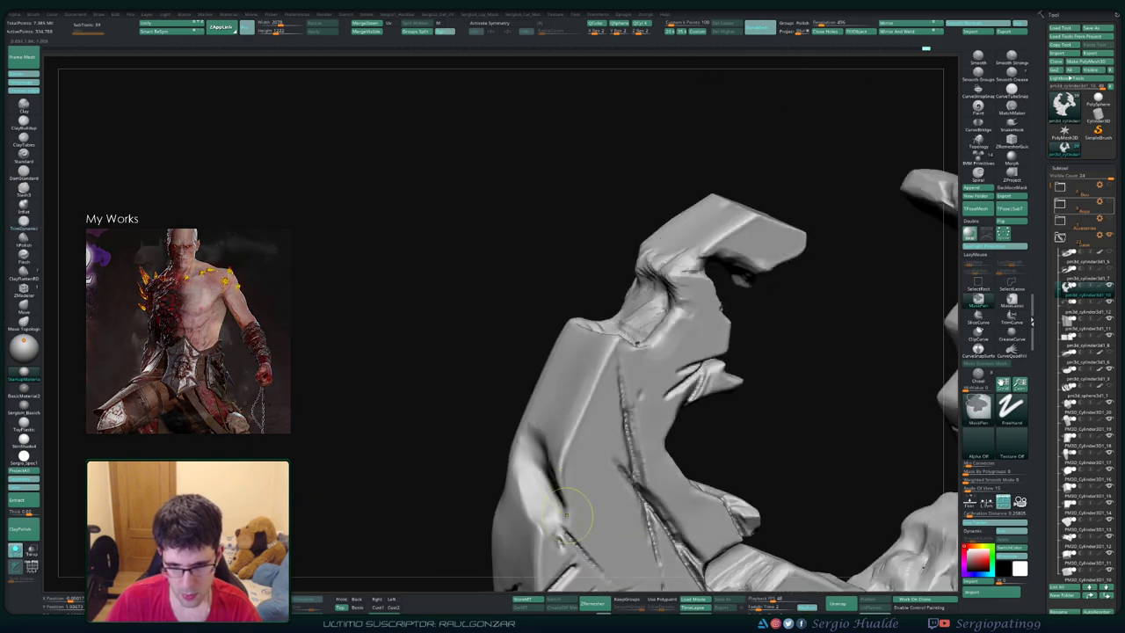
right_click_drag(550, 551, 527, 492)
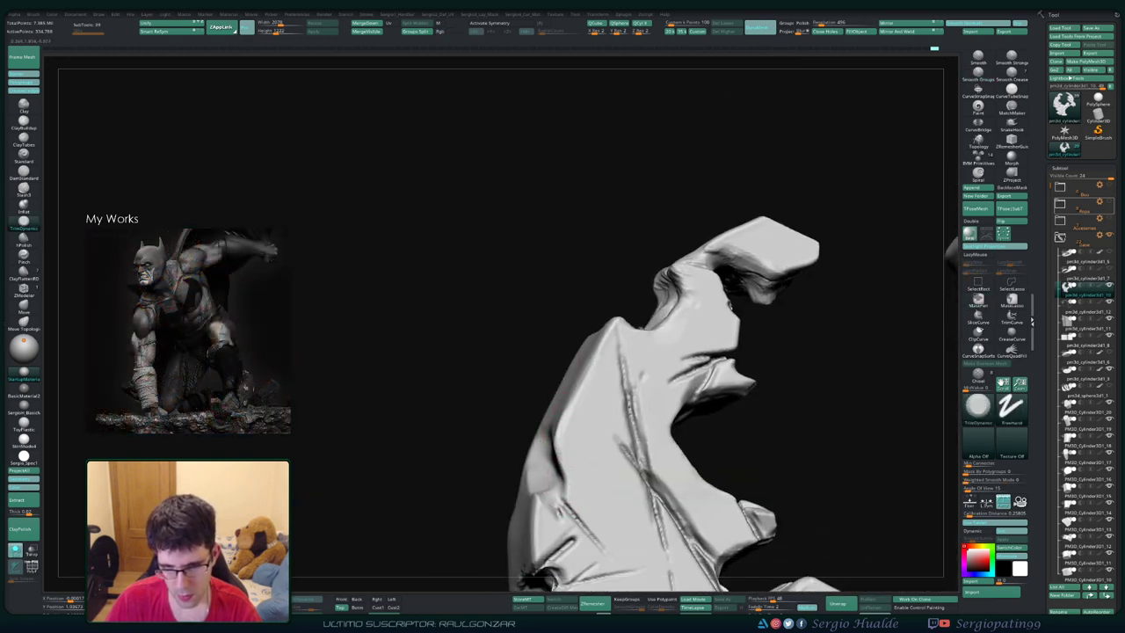
mouse_move(618, 367)
right_mouse_down()
mouse_move(549, 463)
mouse_move(527, 474)
mouse_move(597, 417)
mouse_move(578, 411)
right_mouse_up()
key("ctrl")
key("shift")
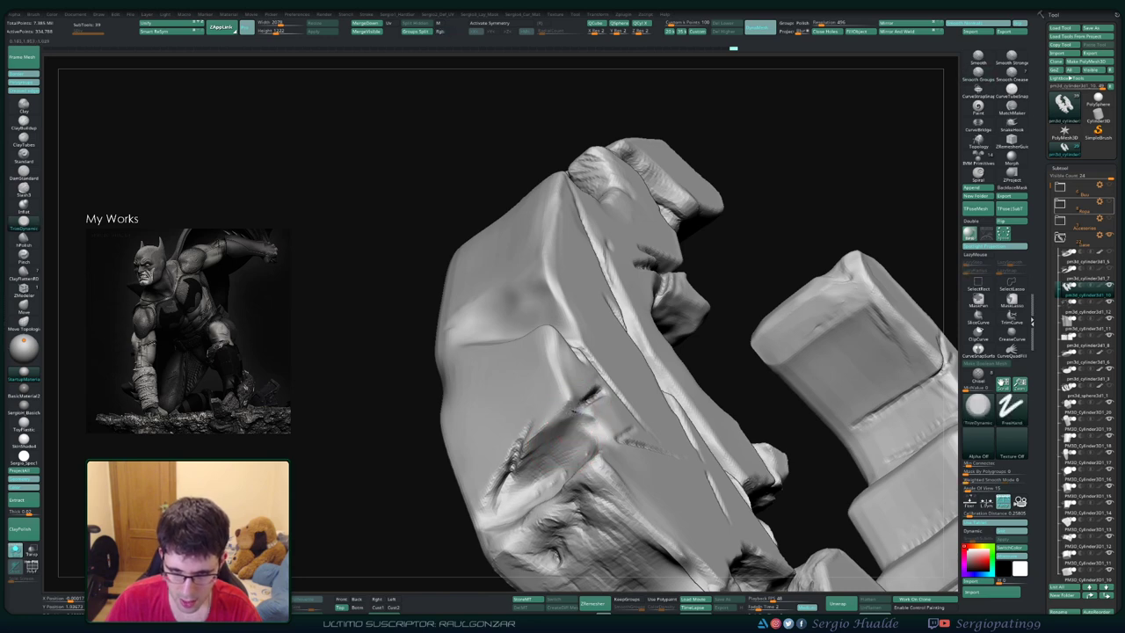
left_click_drag(555, 413, 501, 514)
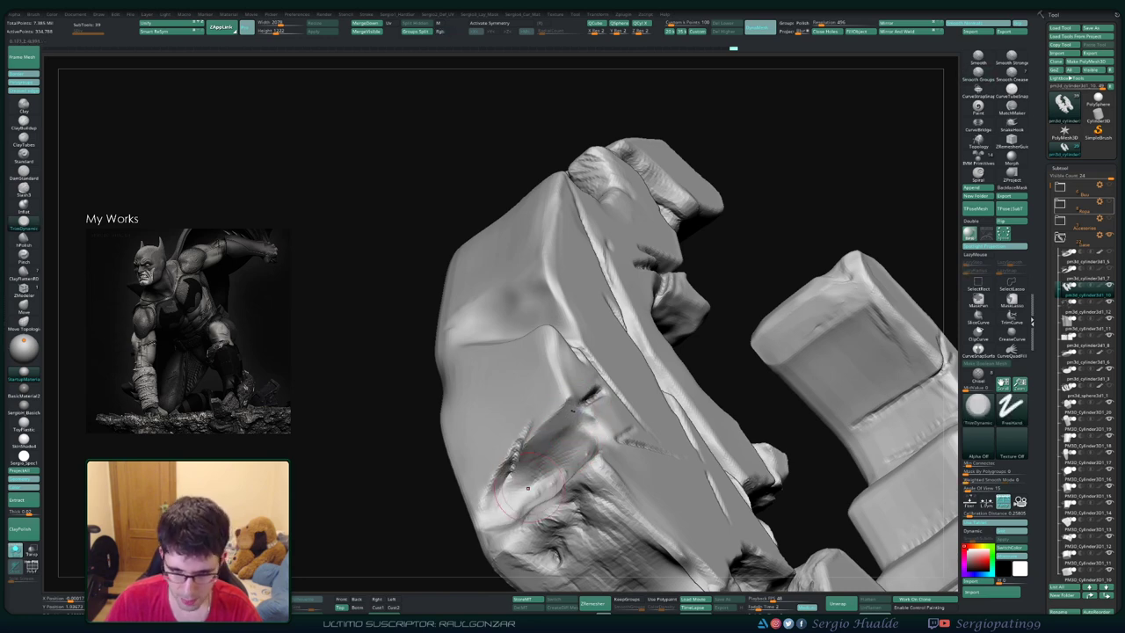
Step: Carve a small crease into the rock slab's face
mouse_move(528, 488)
right_mouse_down("ctrl")
mouse_move(571, 457)
mouse_move(607, 452)
mouse_move(579, 492)
mouse_move(576, 536)
right_mouse_up("ctrl")
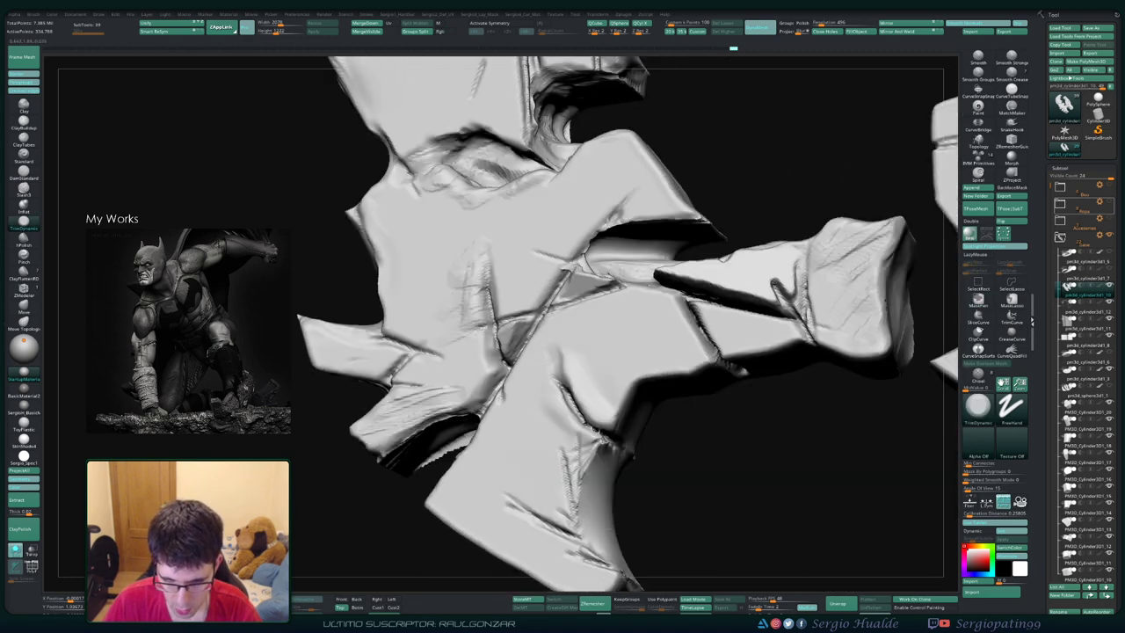
right_click_drag(597, 439, 597, 374, "alt")
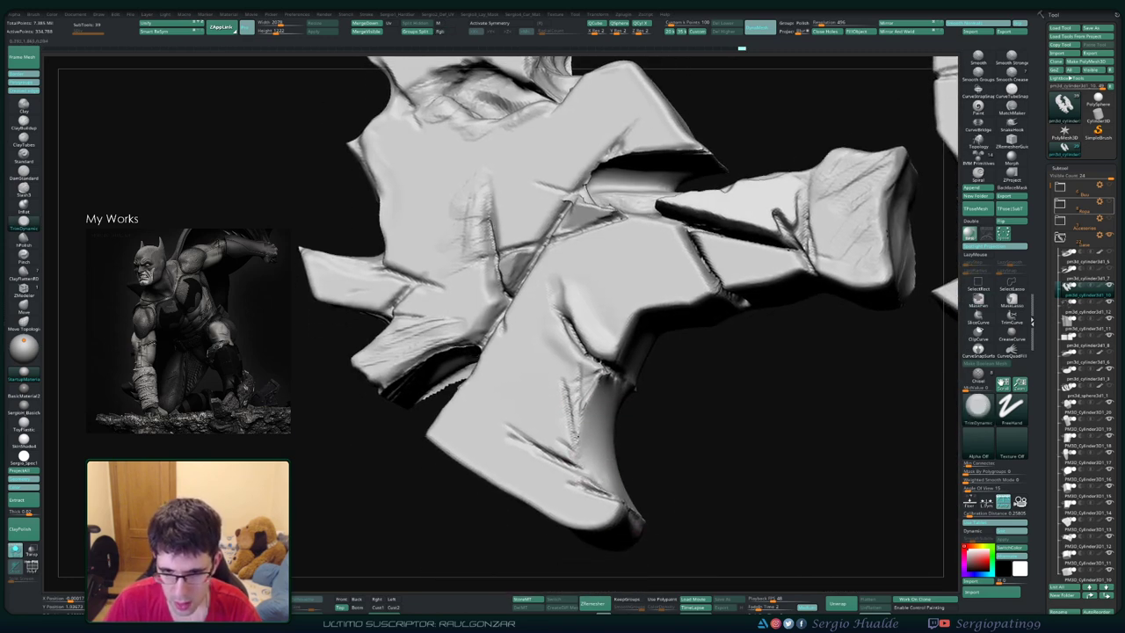
mouse_move(606, 413)
right_mouse_down()
mouse_move(615, 501)
mouse_move(693, 427)
mouse_move(718, 439)
right_mouse_up()
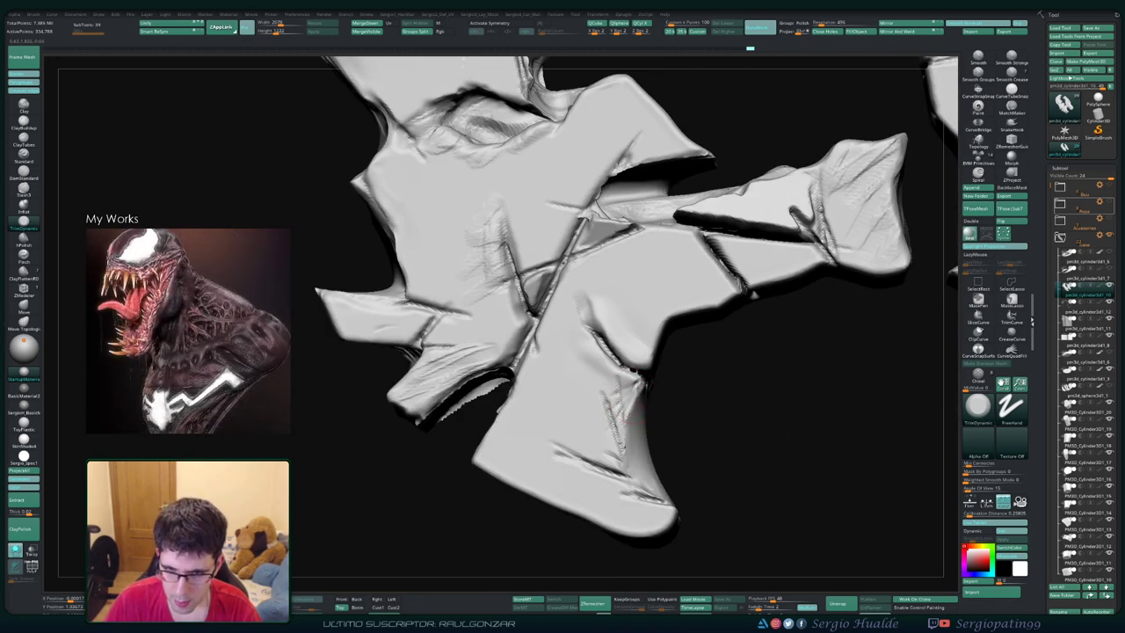
mouse_move(620, 446)
right_mouse_down()
mouse_move(559, 400)
mouse_move(510, 406)
right_mouse_up()
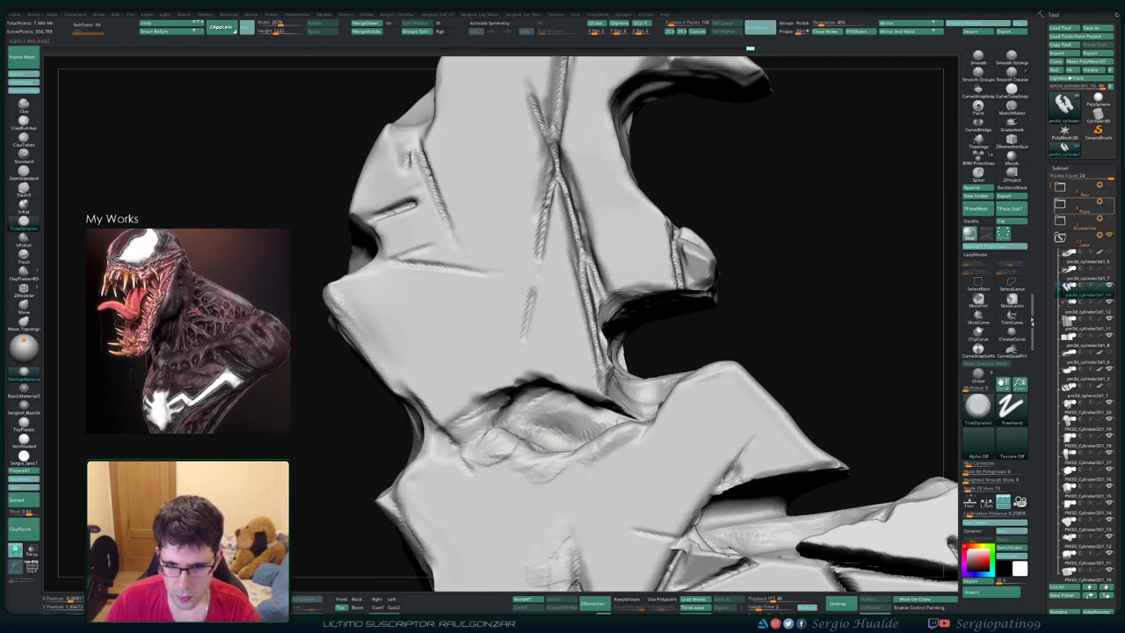
right_click_drag(633, 394, 648, 392)
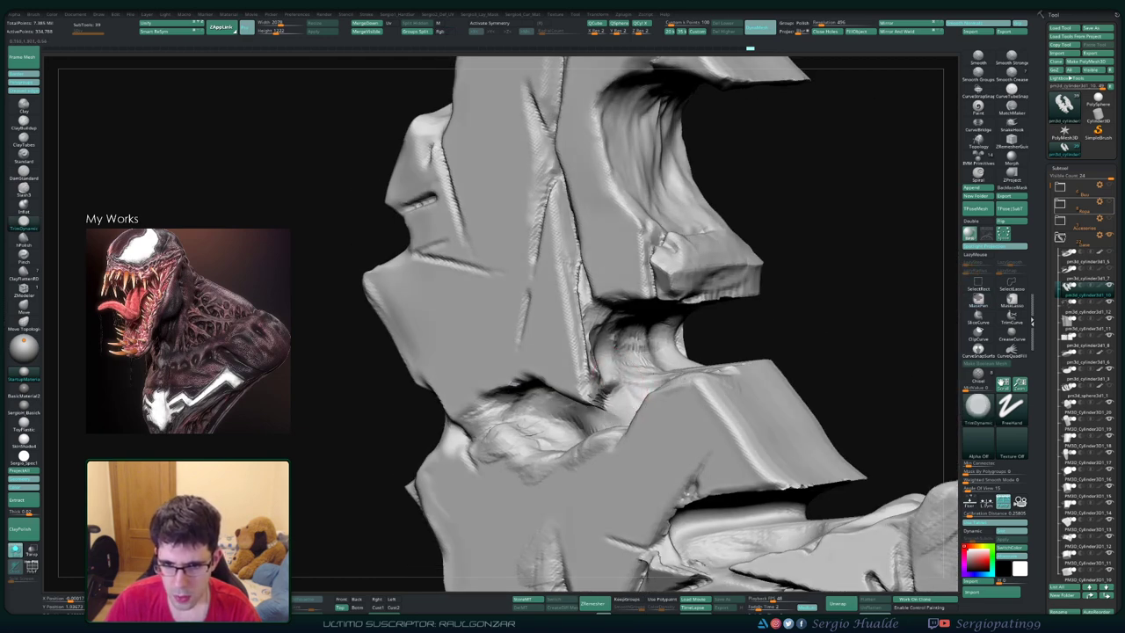
left_click_drag(594, 379, 606, 430)
Step: Turn the broken ring to reveal the hand-shaped slab
mouse_move(632, 386)
right_mouse_down()
mouse_move(657, 389)
mouse_move(633, 380)
mouse_move(622, 339)
right_mouse_up()
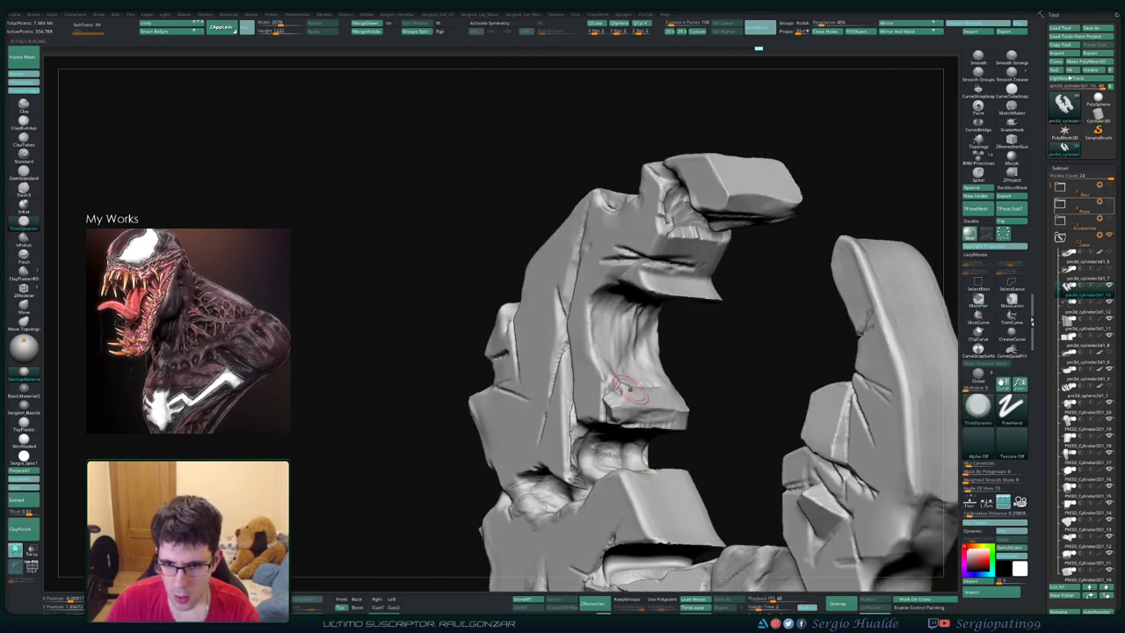
key("ctrl")
right_click_drag(631, 391, 661, 406)
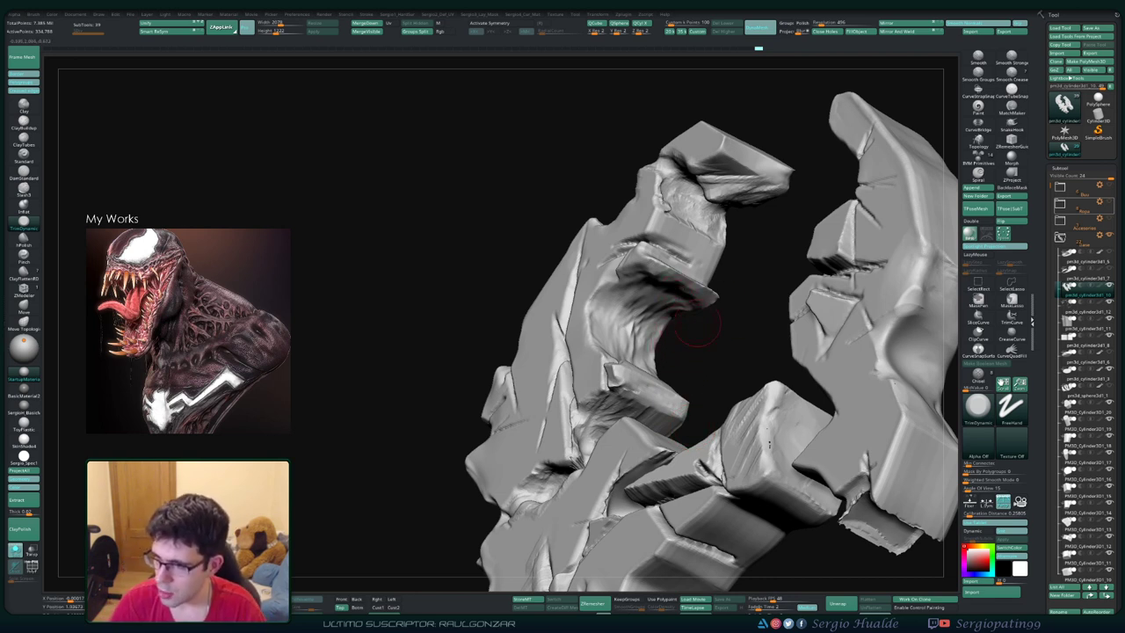
mouse_move(697, 325)
left_mouse_down()
mouse_move(746, 366)
mouse_move(668, 334)
mouse_move(703, 347)
left_mouse_up()
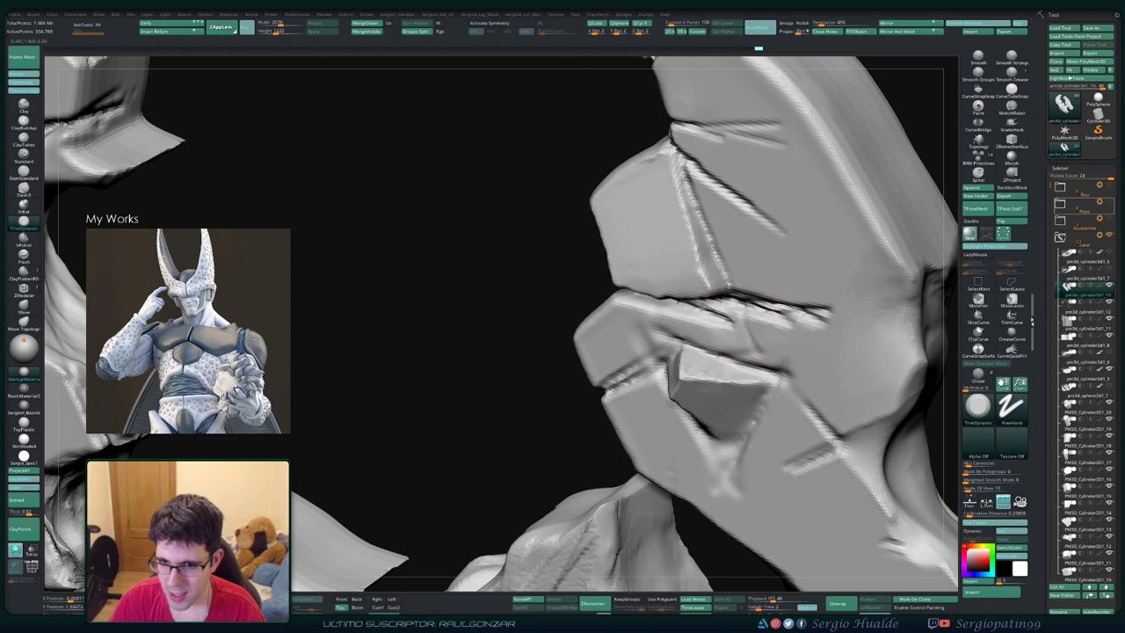
mouse_move(656, 249)
right_mouse_down("alt")
mouse_move(683, 291)
mouse_move(684, 460)
mouse_move(618, 452)
mouse_move(627, 394)
right_mouse_up("alt")
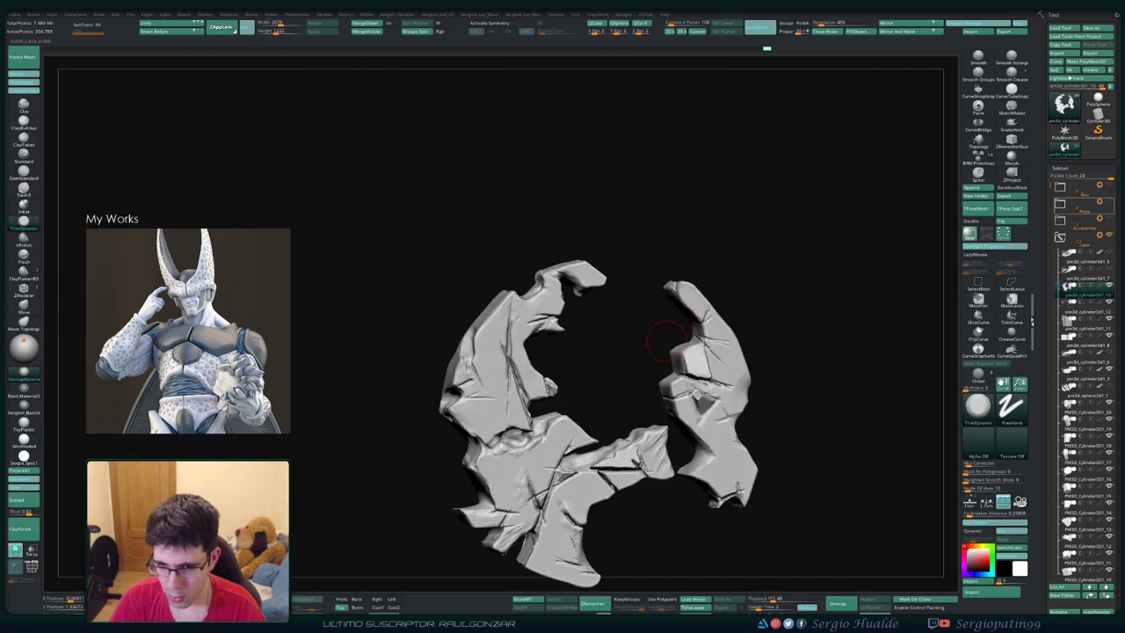
Step: Solo the hand-shaped rock piece and view it enlarged at a tilted angle
left_click(658, 339, "ctrl+shift")
mouse_move(701, 437)
right_mouse_down()
mouse_move(664, 392)
mouse_move(598, 391)
right_mouse_up()
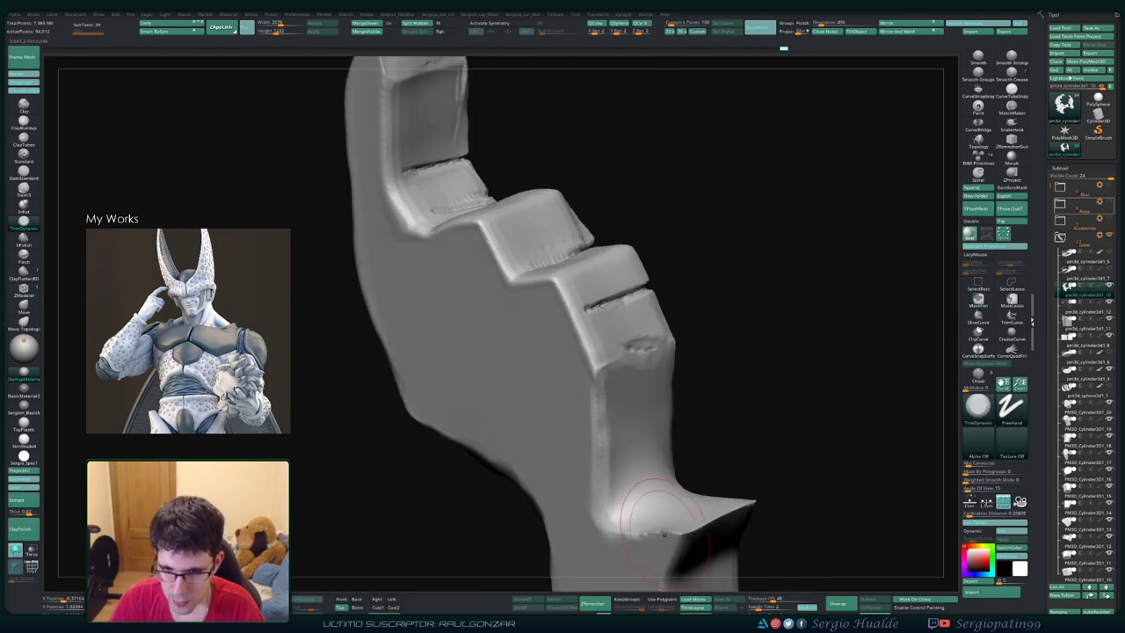
mouse_move(663, 532)
right_mouse_down()
mouse_move(729, 377)
mouse_move(721, 397)
mouse_move(721, 386)
mouse_move(678, 389)
mouse_move(731, 378)
mouse_move(723, 364)
mouse_move(791, 413)
mouse_move(703, 428)
mouse_move(786, 355)
mouse_move(690, 397)
right_mouse_up()
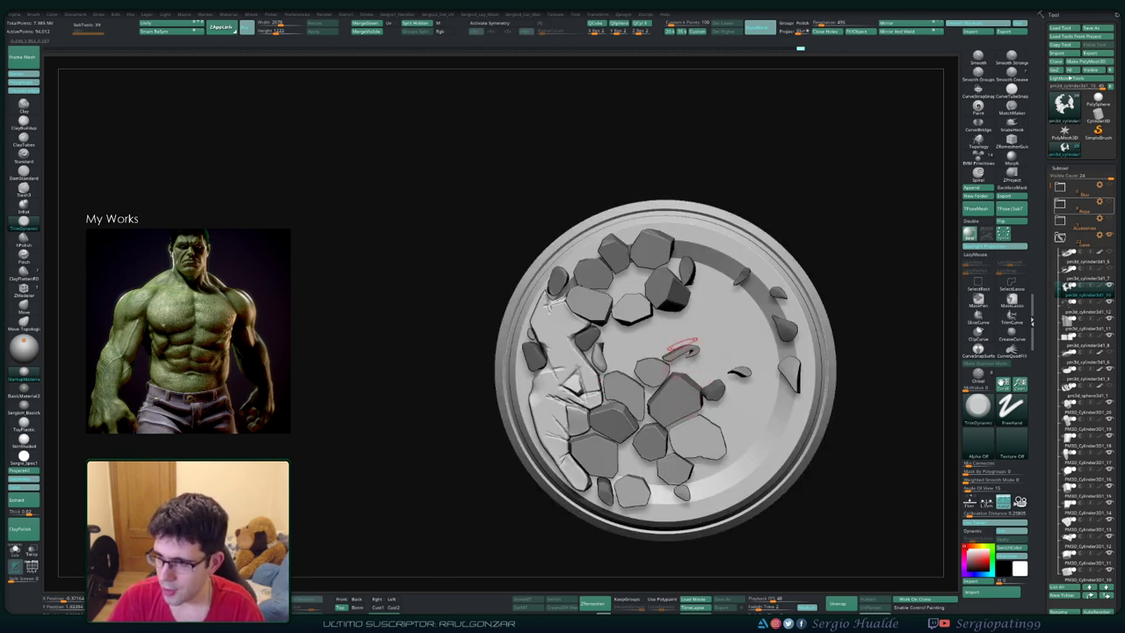
mouse_move(680, 327)
right_mouse_down()
mouse_move(672, 343)
mouse_move(650, 298)
mouse_move(657, 351)
right_mouse_up()
key("shift+s")
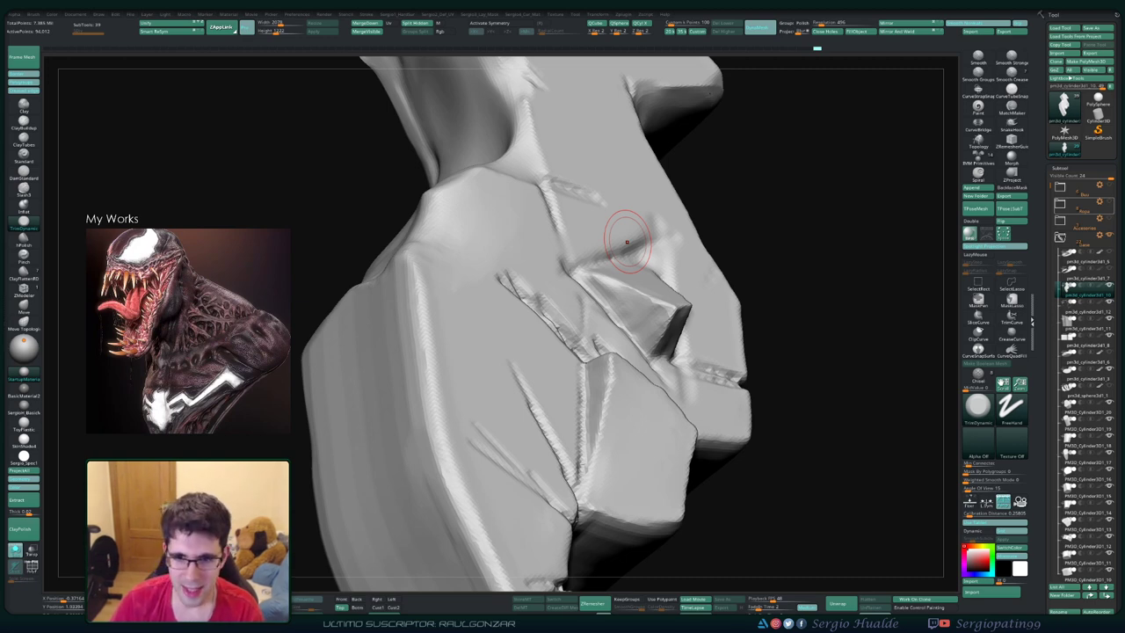
Step: Trim the dark faceted patch into a flat chip and inspect the block's sides and top
left_click_drag(790, 326, 753, 339)
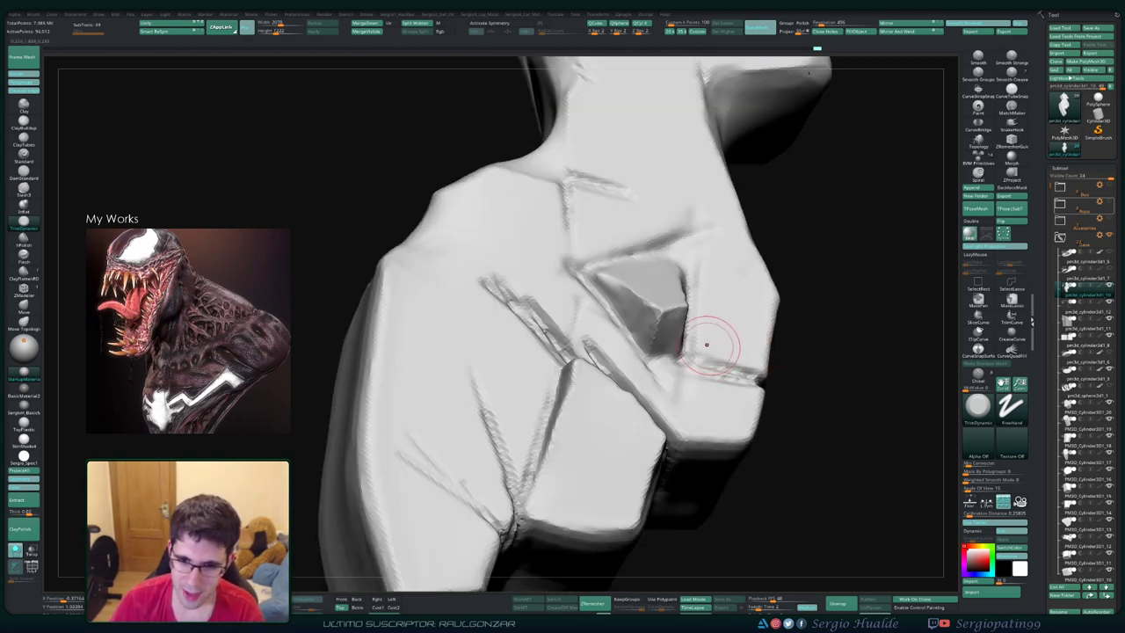
left_click_drag(708, 293, 665, 289)
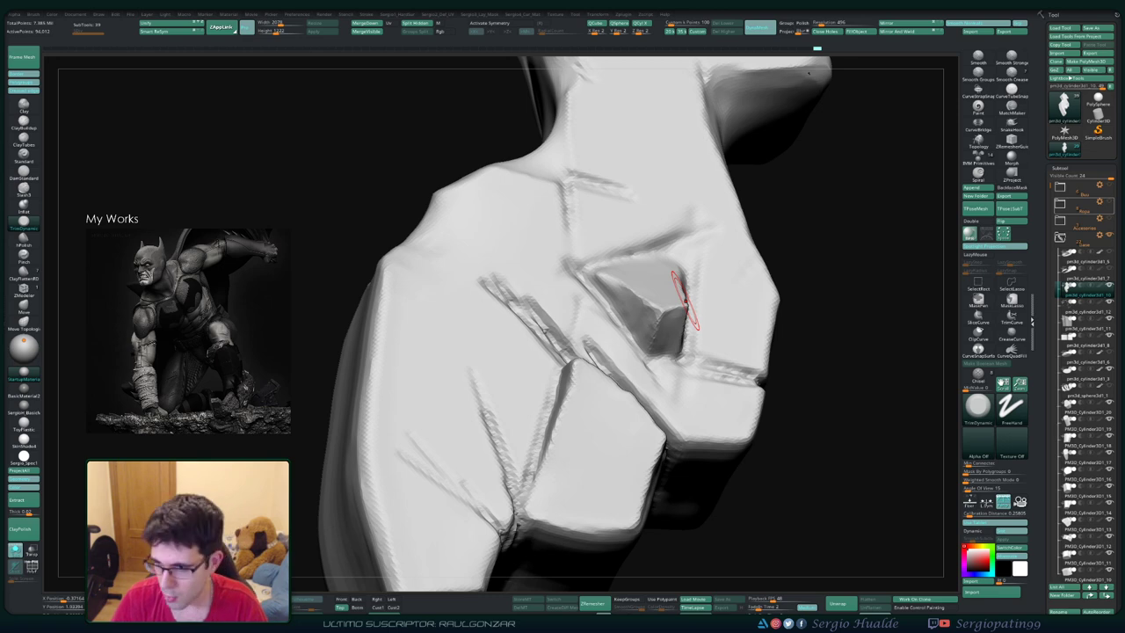
mouse_move(683, 299)
left_mouse_down()
mouse_move(835, 281)
mouse_move(728, 263)
mouse_move(675, 332)
mouse_move(708, 293)
mouse_move(657, 287)
left_mouse_up()
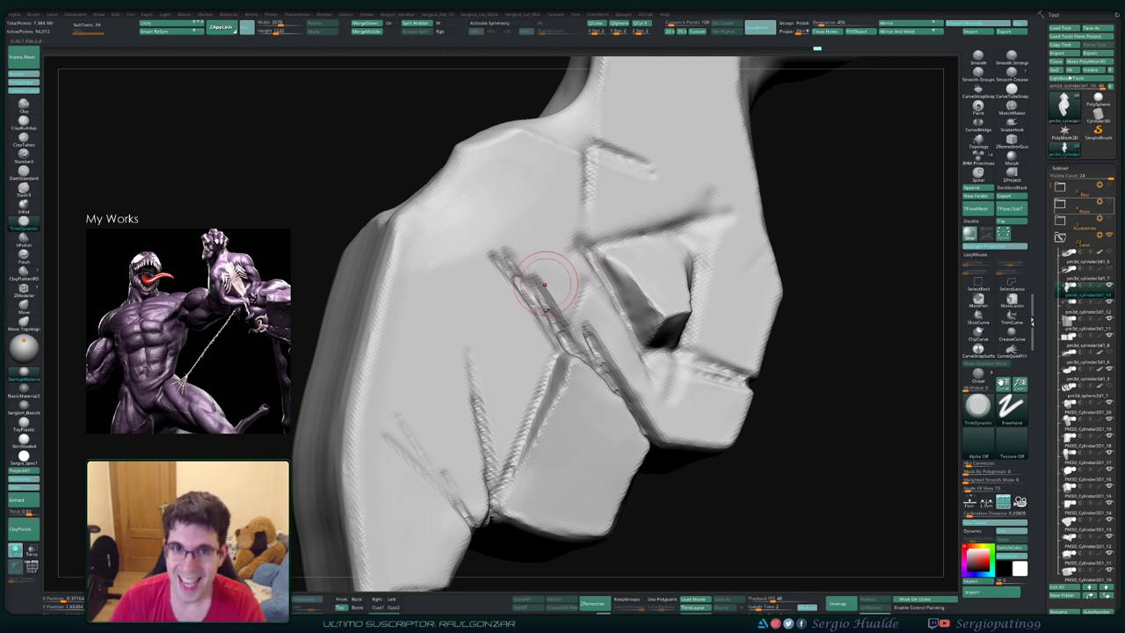
mouse_move(650, 365)
right_mouse_down()
mouse_move(571, 377)
mouse_move(577, 356)
right_mouse_up()
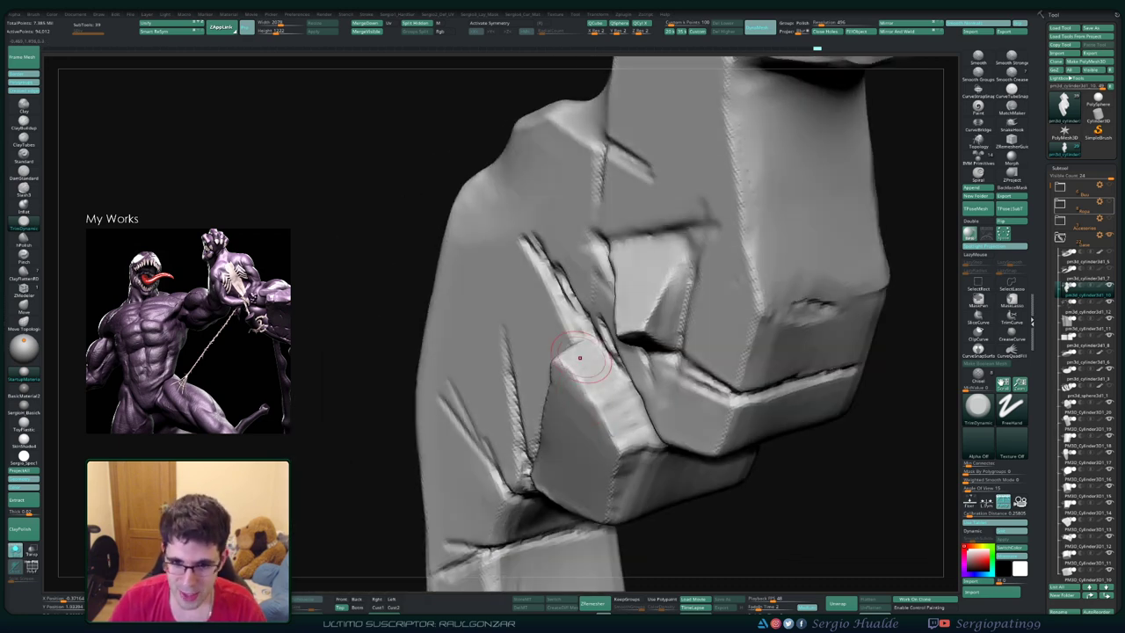
right_click_drag(629, 434, 630, 416)
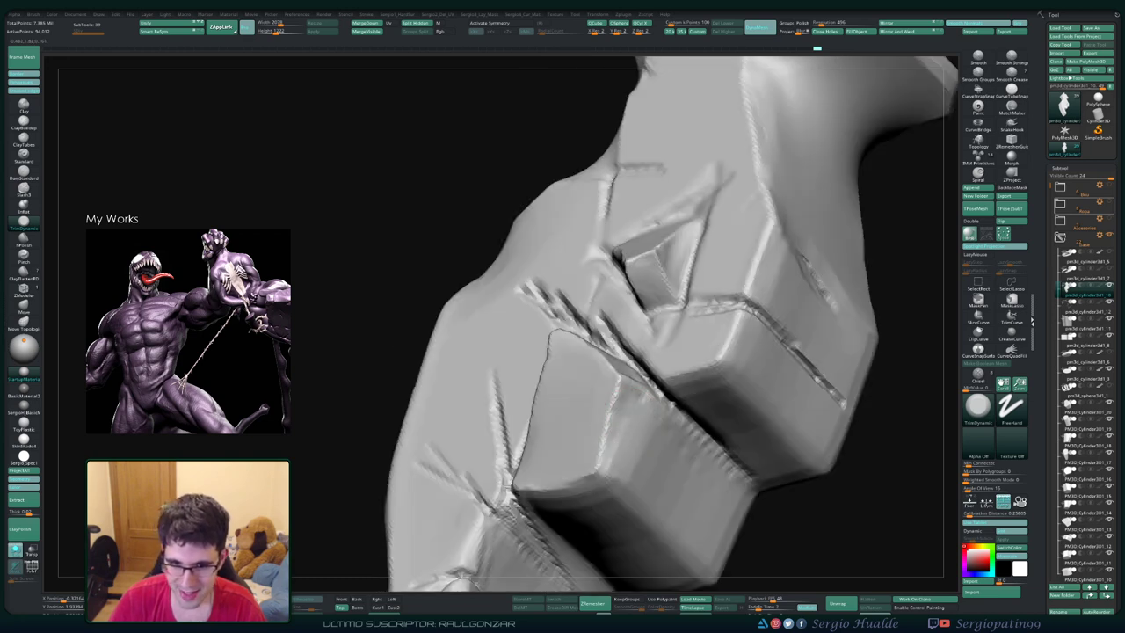
mouse_move(636, 451)
right_mouse_down()
mouse_move(615, 326)
mouse_move(602, 382)
mouse_move(660, 314)
mouse_move(577, 326)
right_mouse_up()
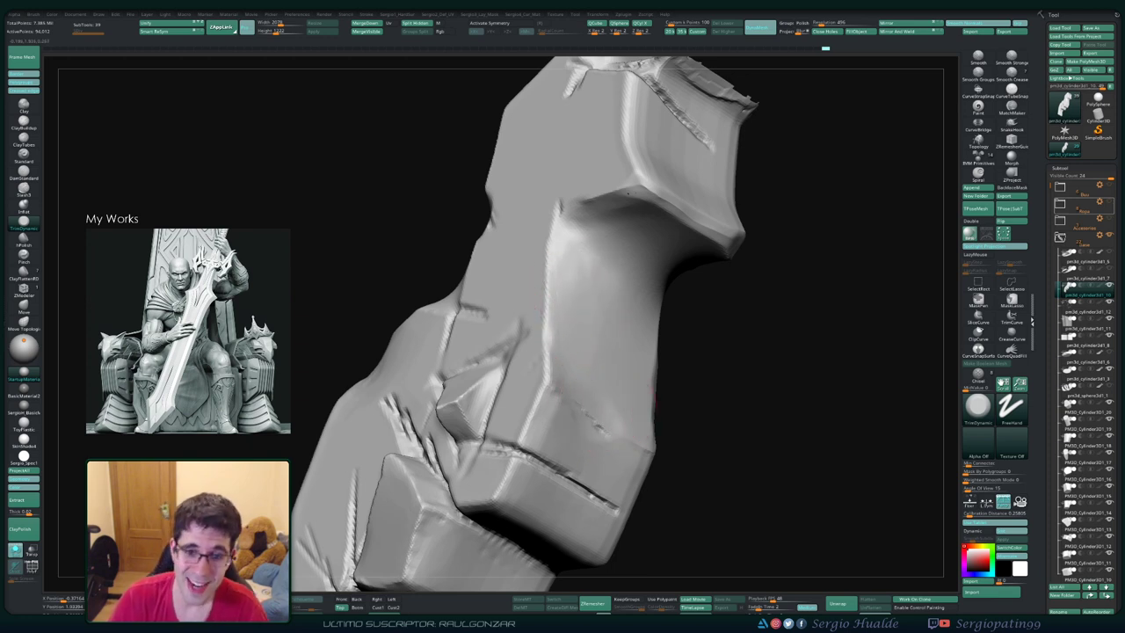
mouse_move(647, 439)
right_mouse_down()
mouse_move(610, 339)
mouse_move(655, 400)
mouse_move(633, 387)
right_mouse_up()
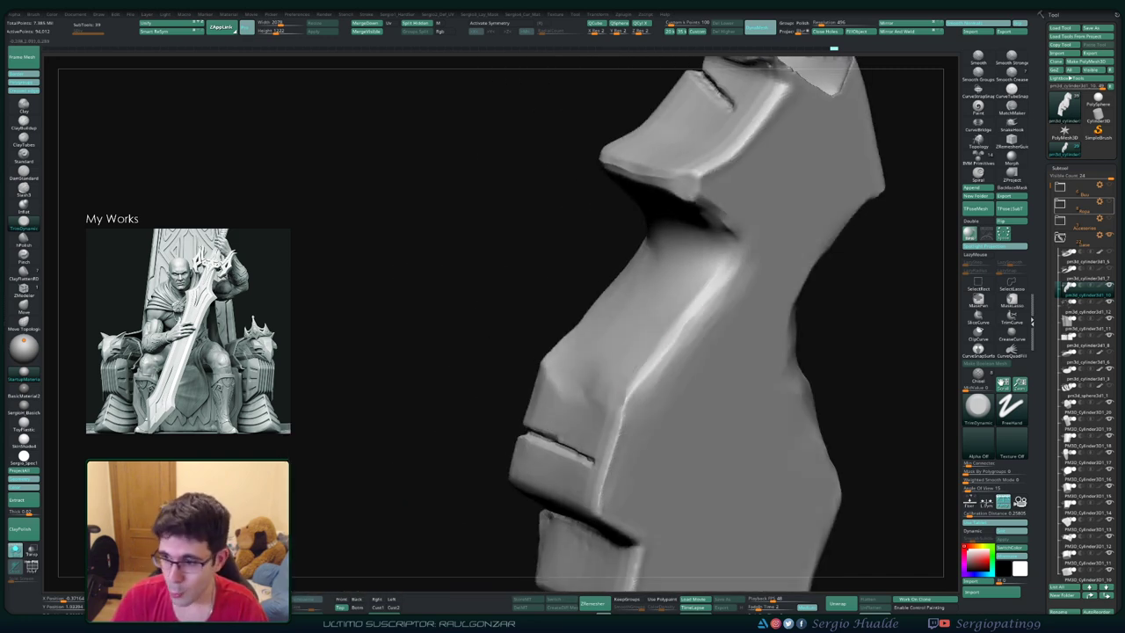
mouse_move(734, 281)
right_mouse_down()
mouse_move(633, 369)
mouse_move(670, 343)
mouse_move(583, 264)
mouse_move(547, 298)
right_mouse_up()
Step: Toggle Polyframe on the long block's end and inspect the inset triangular face
right_click_drag(621, 346, 629, 233)
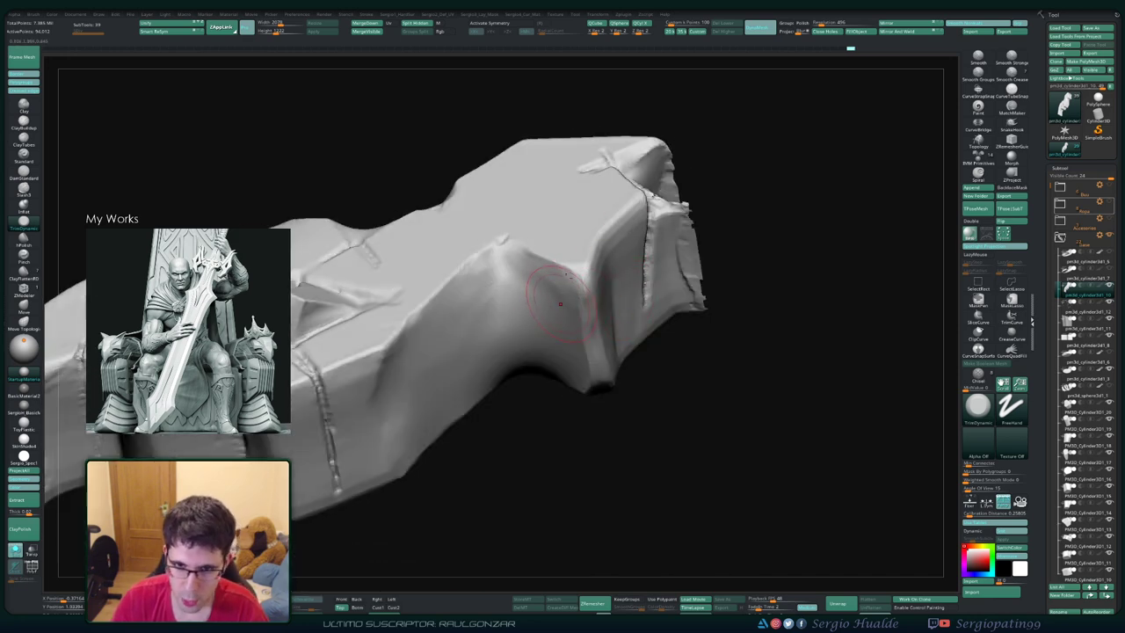
mouse_move(574, 297)
right_mouse_down()
mouse_move(582, 269)
mouse_move(562, 334)
mouse_move(580, 352)
mouse_move(573, 345)
mouse_move(571, 372)
right_mouse_up()
key("shift+f")
key("shift+f")
mouse_move(564, 332)
right_mouse_down()
mouse_move(603, 376)
mouse_move(583, 377)
mouse_move(642, 280)
right_mouse_up()
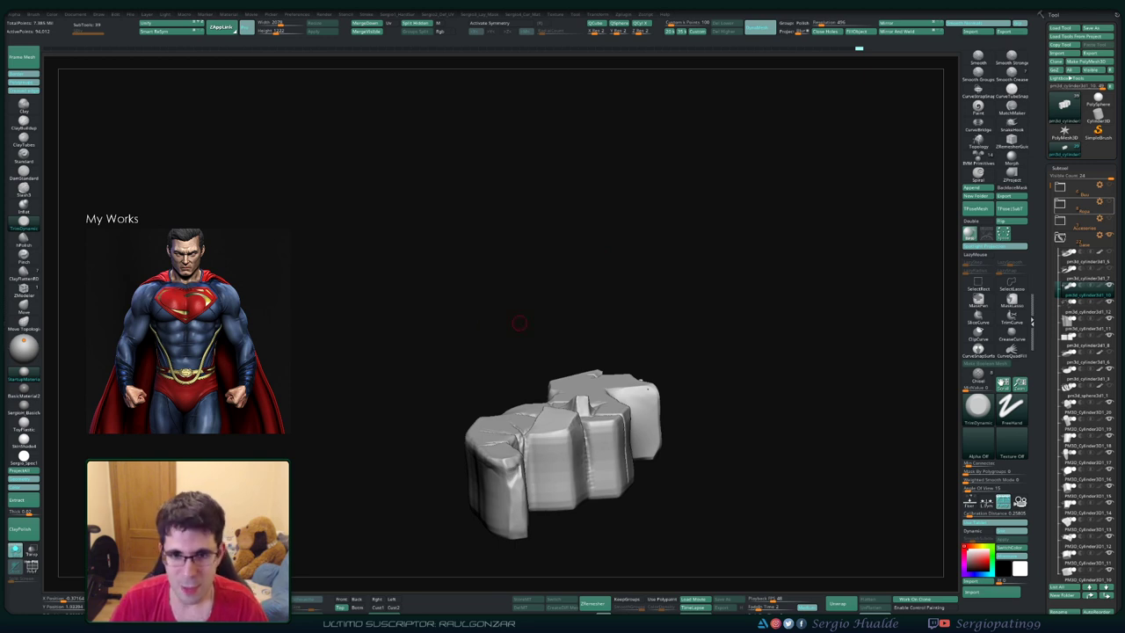
mouse_move(519, 324)
left_mouse_down()
mouse_move(554, 374)
mouse_move(543, 330)
left_mouse_up()
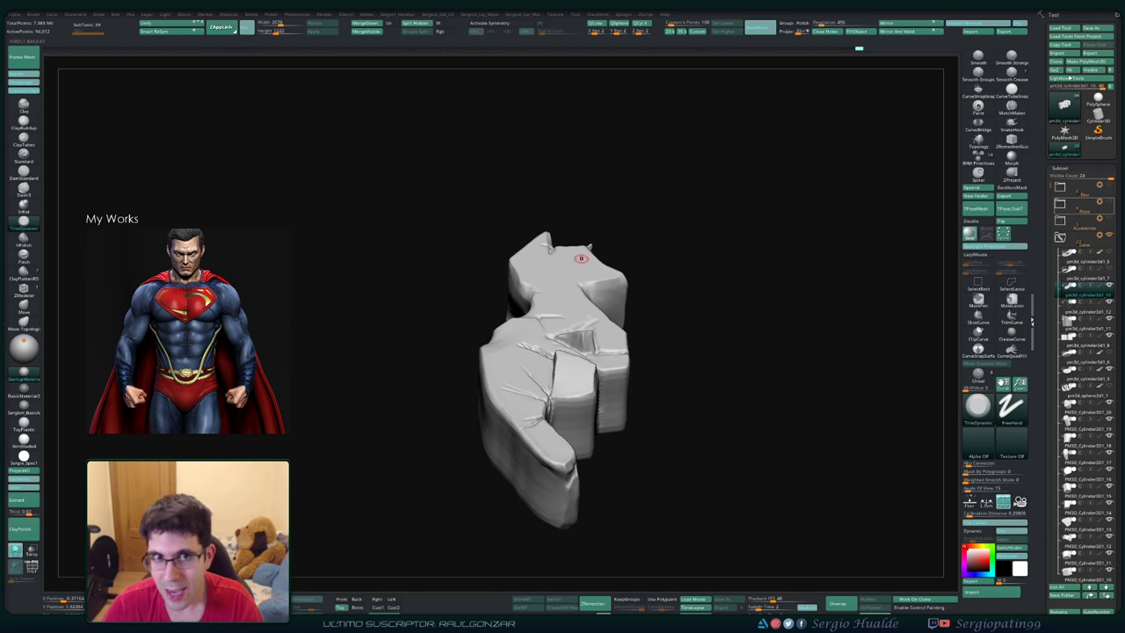
left_click_drag(575, 254, 519, 412)
mouse_move(518, 412)
right_mouse_down()
mouse_move(474, 413)
mouse_move(544, 391)
mouse_move(565, 363)
mouse_move(557, 347)
right_mouse_up()
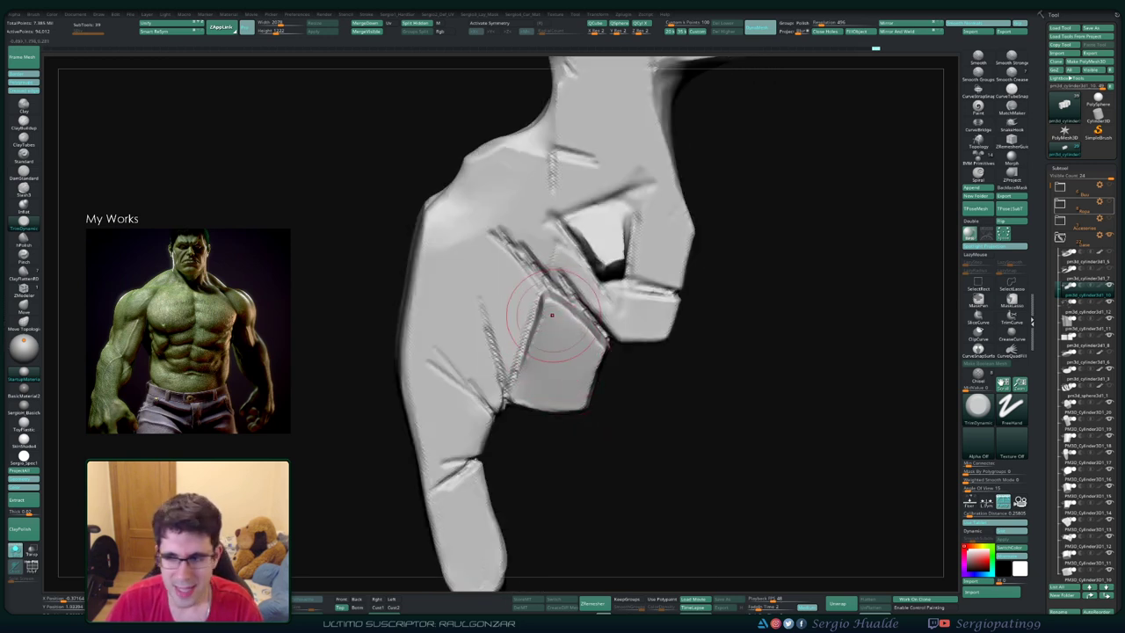
Step: Orbit and zoom in on the rock slab's end block from several angles
mouse_move(545, 354)
right_mouse_down()
mouse_move(535, 351)
mouse_move(544, 351)
mouse_move(537, 374)
right_mouse_up()
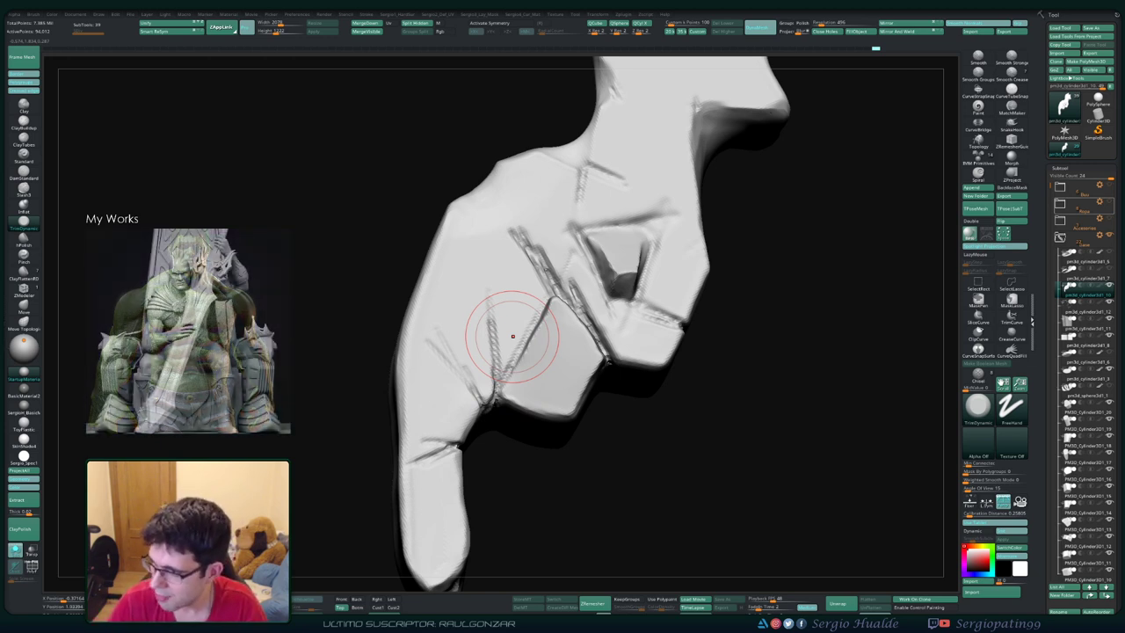
mouse_move(512, 335)
left_mouse_down()
mouse_move(562, 369)
mouse_move(660, 341)
left_mouse_up()
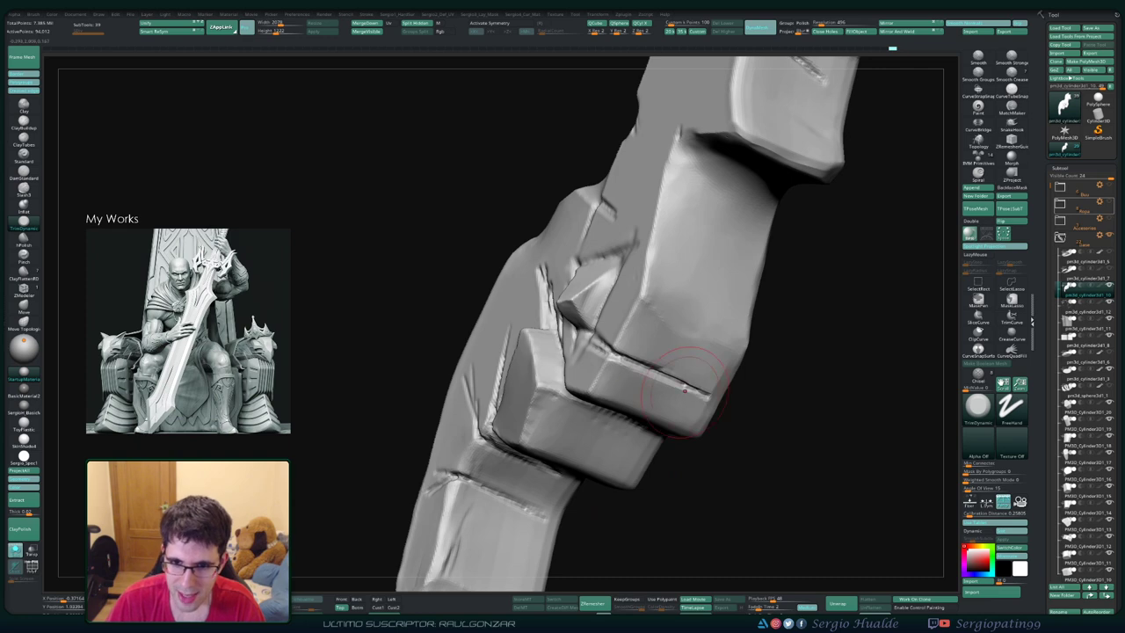
left_click_drag(685, 387, 645, 431)
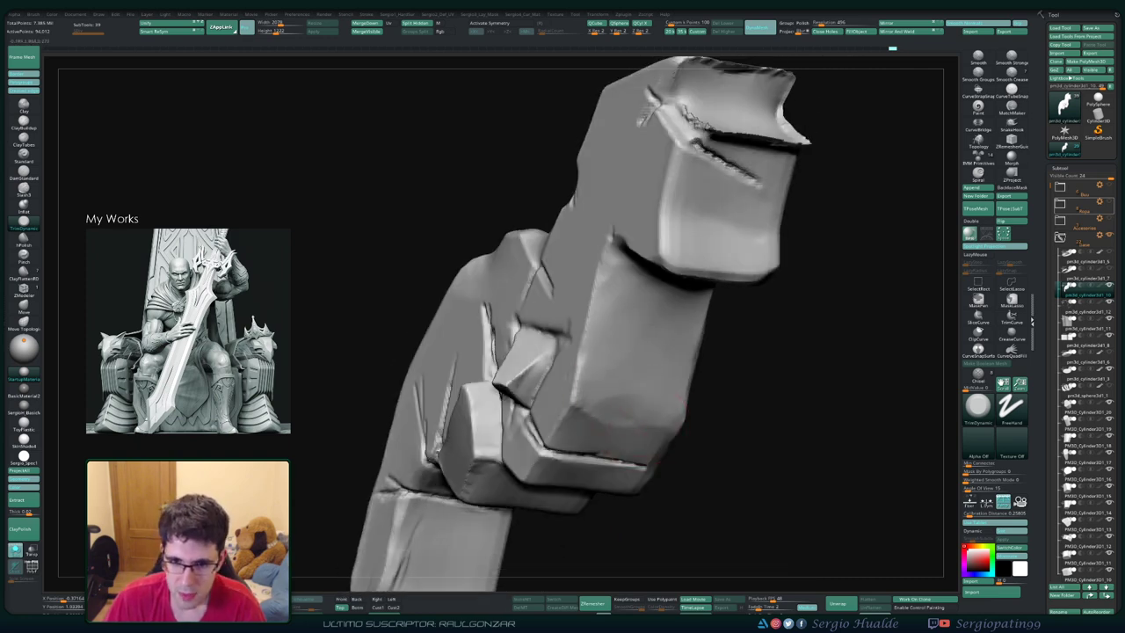
mouse_move(668, 369)
left_mouse_down()
mouse_move(665, 326)
mouse_move(725, 299)
mouse_move(585, 365)
left_mouse_up()
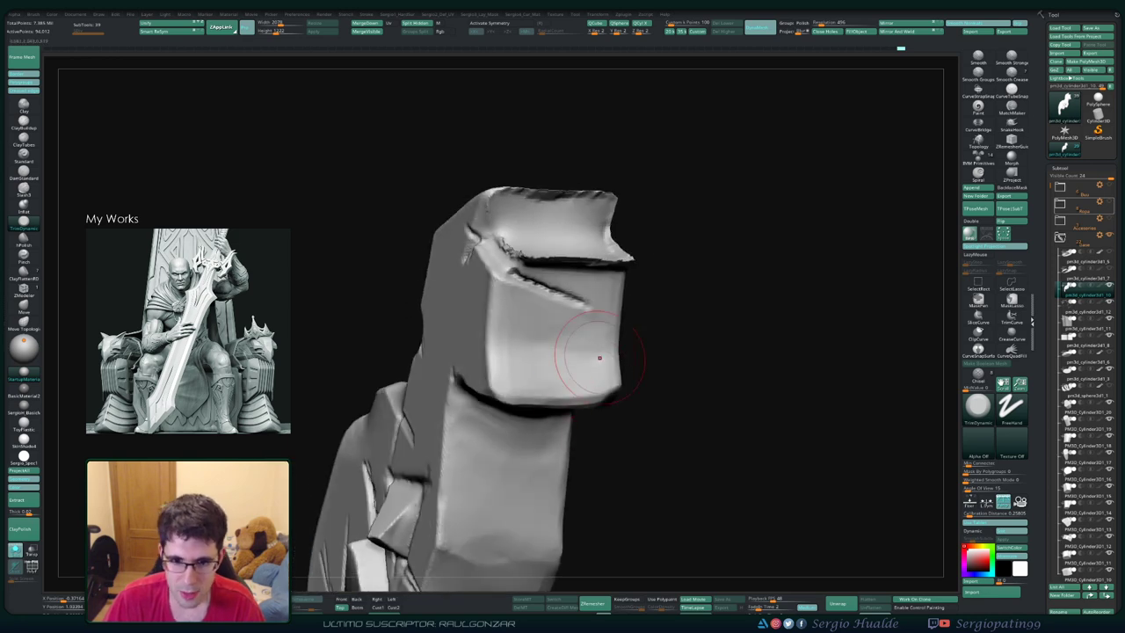
left_click_drag(528, 386, 535, 370)
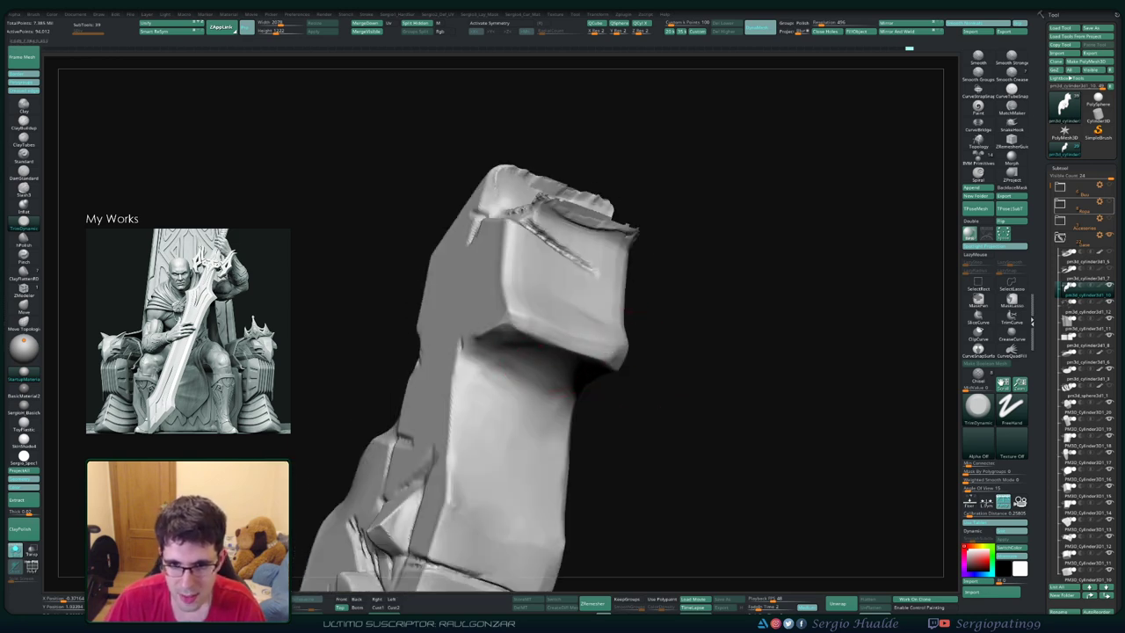
mouse_move(606, 339)
left_mouse_down()
mouse_move(644, 347)
mouse_move(645, 359)
left_mouse_up()
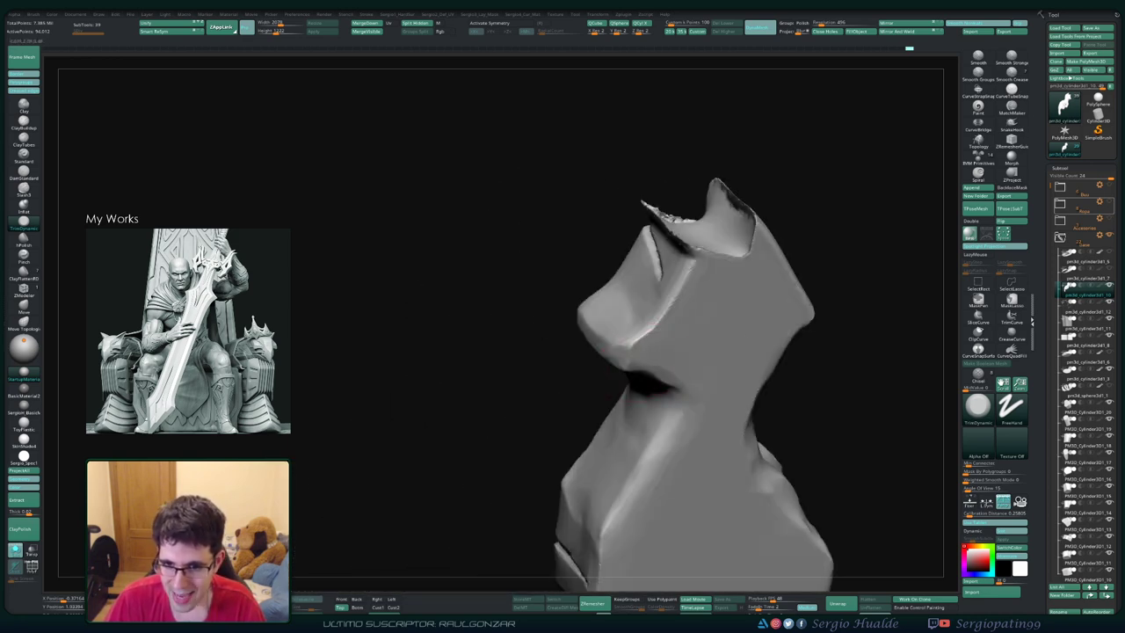
left_click_drag(661, 475, 669, 387)
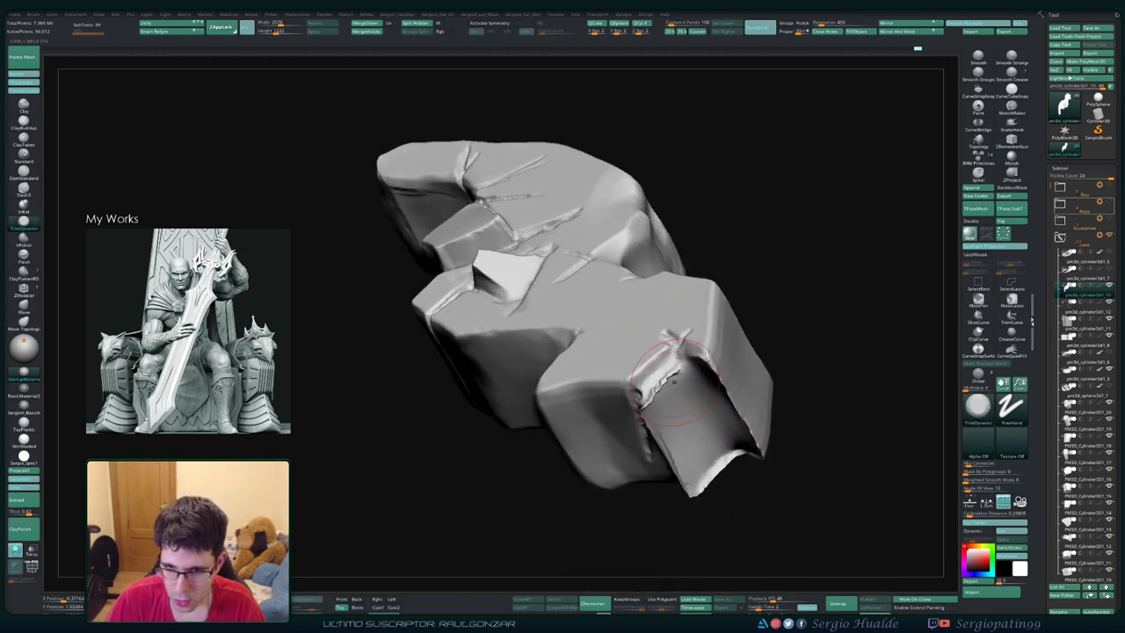
Step: Smooth the fold crease on the end block, then check it from side, front and low views
key("shift")
mouse_move(669, 387)
left_mouse_down()
mouse_move(669, 439)
mouse_move(641, 386)
mouse_move(645, 439)
left_mouse_up()
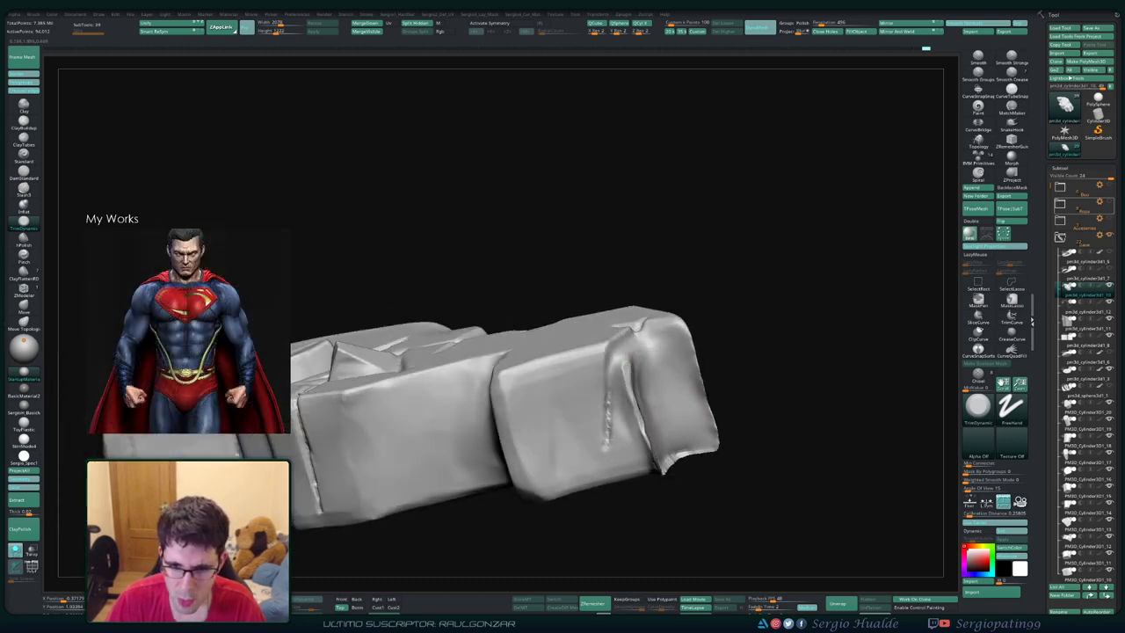
left_click_drag(631, 362, 643, 444)
mouse_move(738, 474)
left_mouse_down()
mouse_move(703, 439)
mouse_move(714, 446)
left_mouse_up()
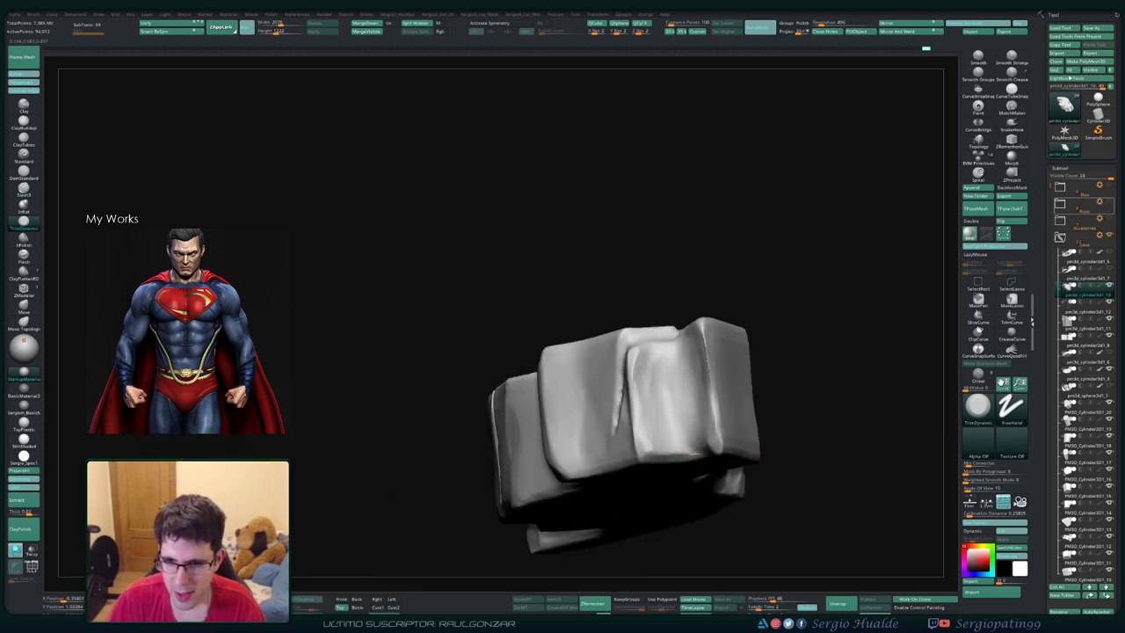
mouse_move(707, 341)
left_mouse_down()
mouse_move(704, 383)
mouse_move(655, 322)
left_mouse_up()
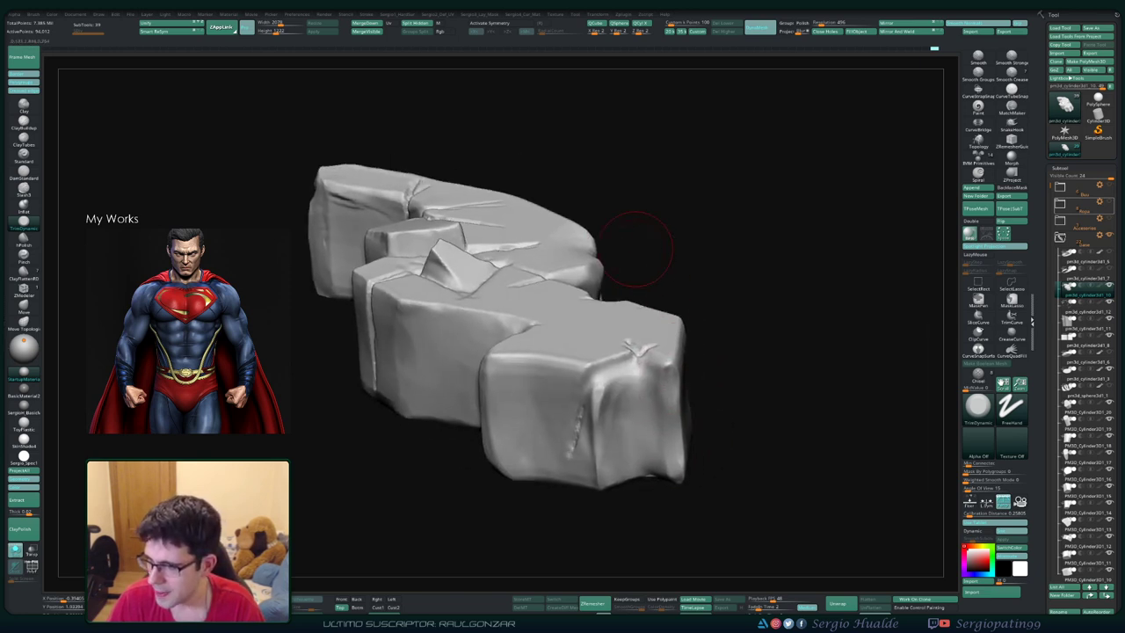
mouse_move(627, 347)
right_mouse_down()
mouse_move(627, 303)
mouse_move(629, 366)
mouse_move(619, 347)
right_mouse_up()
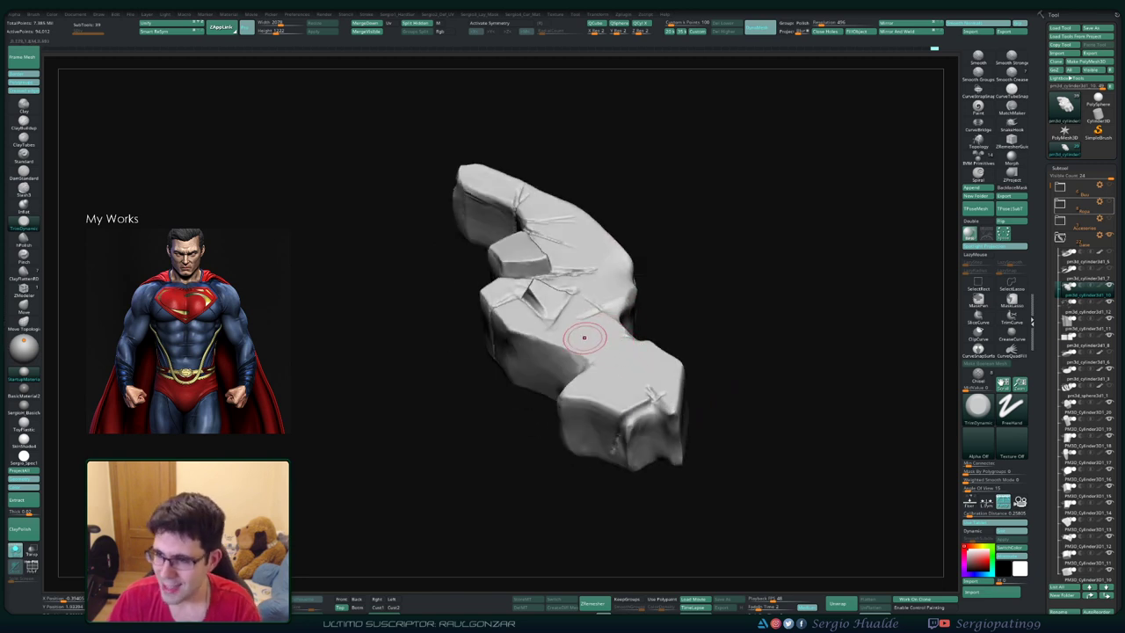
mouse_move(578, 349)
right_mouse_down()
mouse_move(615, 317)
mouse_move(650, 369)
mouse_move(632, 453)
mouse_move(622, 411)
right_mouse_up()
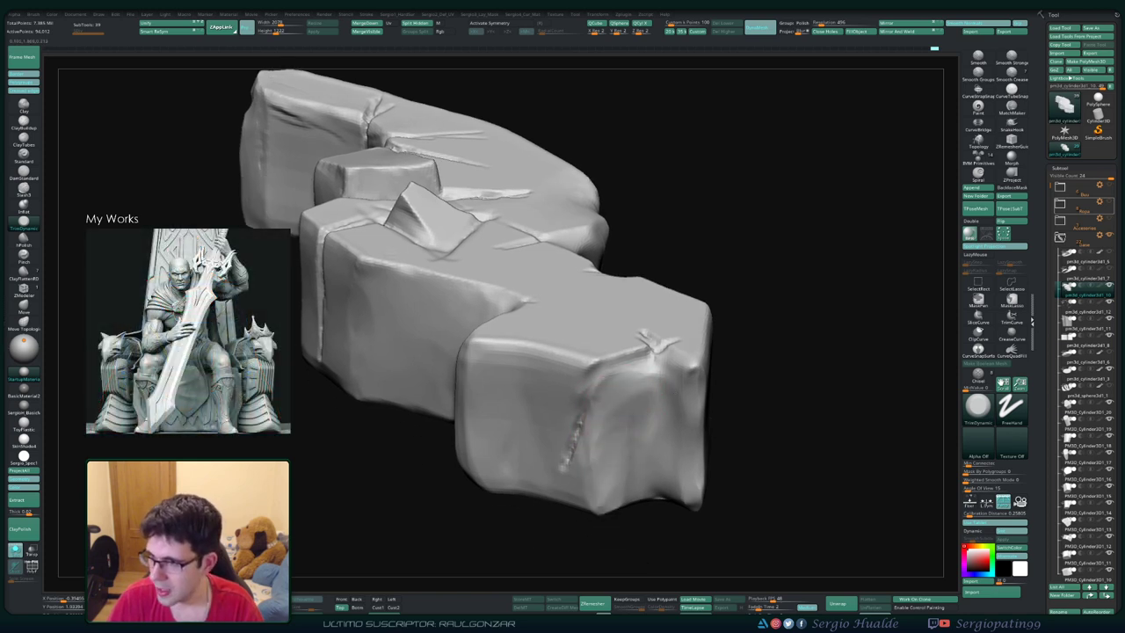
right_click_drag(604, 474, 612, 446)
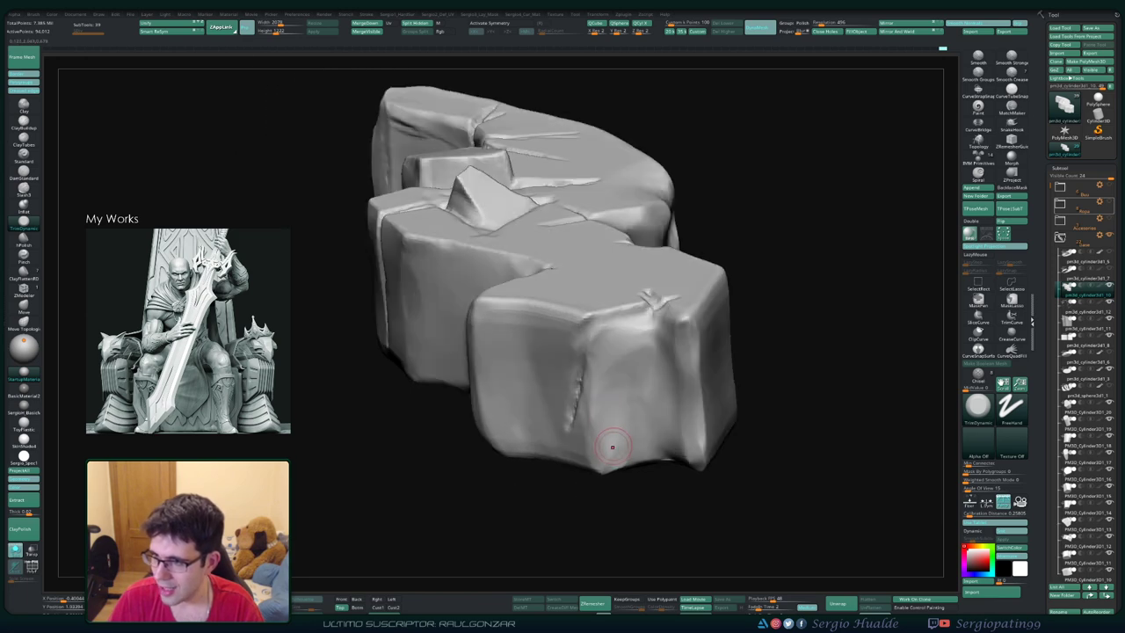
right_click_drag(611, 406, 598, 358)
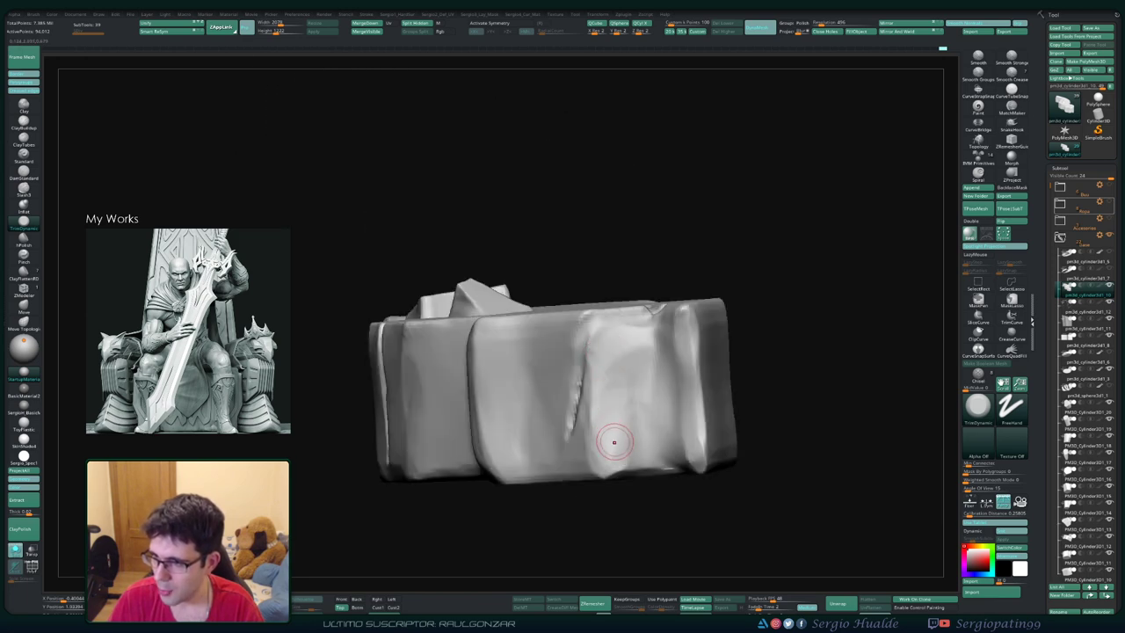
right_click_drag(613, 442, 602, 477)
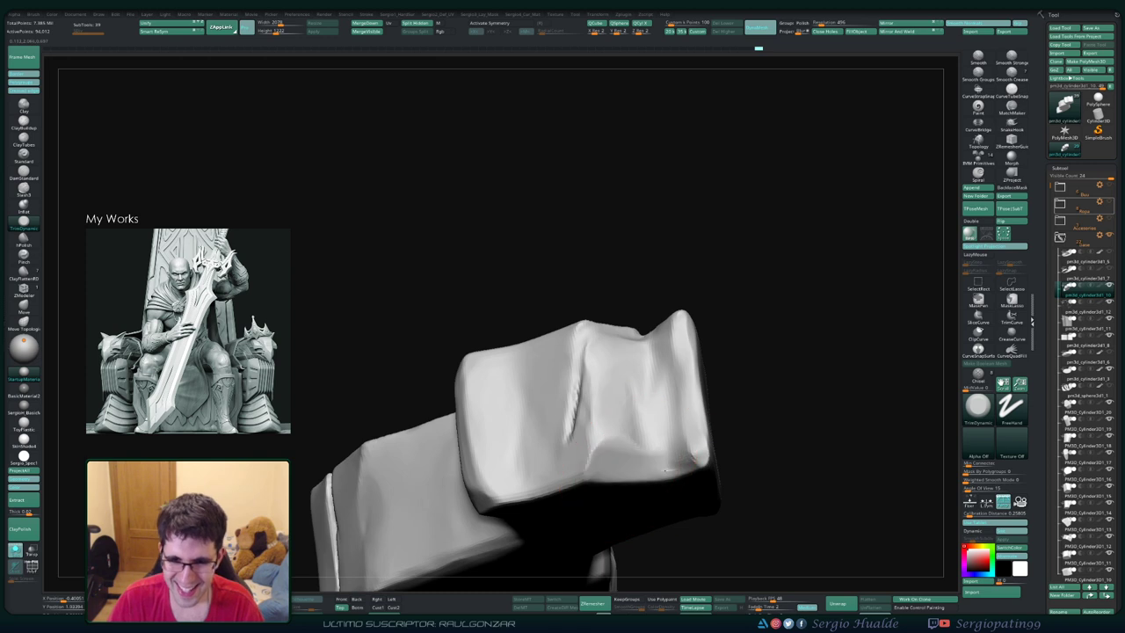
Step: Build up layered vertical ClayBuildup ridges on the end block's front face
mouse_move(667, 465)
right_mouse_down()
mouse_move(647, 431)
mouse_move(672, 457)
right_mouse_up()
key("b")
key("c")
key("b")
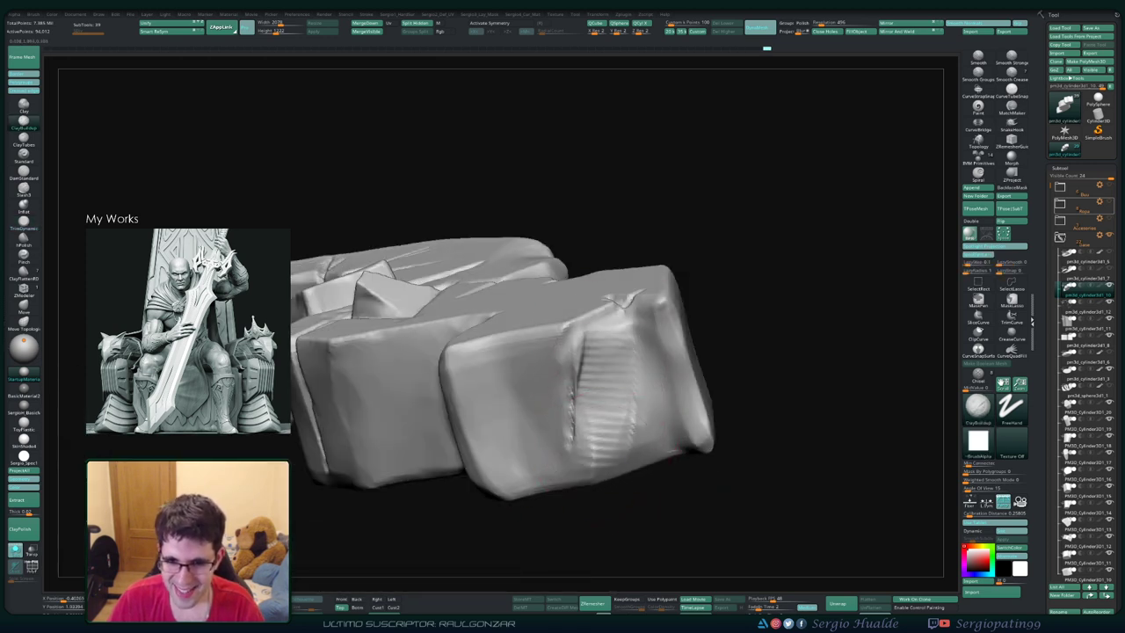
mouse_move(611, 334)
left_mouse_down()
mouse_move(591, 479)
mouse_move(575, 474)
left_mouse_up()
mouse_move(591, 356)
left_mouse_down()
mouse_move(587, 448)
mouse_move(633, 474)
mouse_move(619, 352)
mouse_move(619, 461)
left_mouse_up()
mouse_move(602, 334)
left_mouse_down()
mouse_move(584, 461)
mouse_move(571, 478)
mouse_move(650, 452)
left_mouse_up()
left_click_drag(646, 334, 672, 457)
right_click_drag(676, 457, 658, 327)
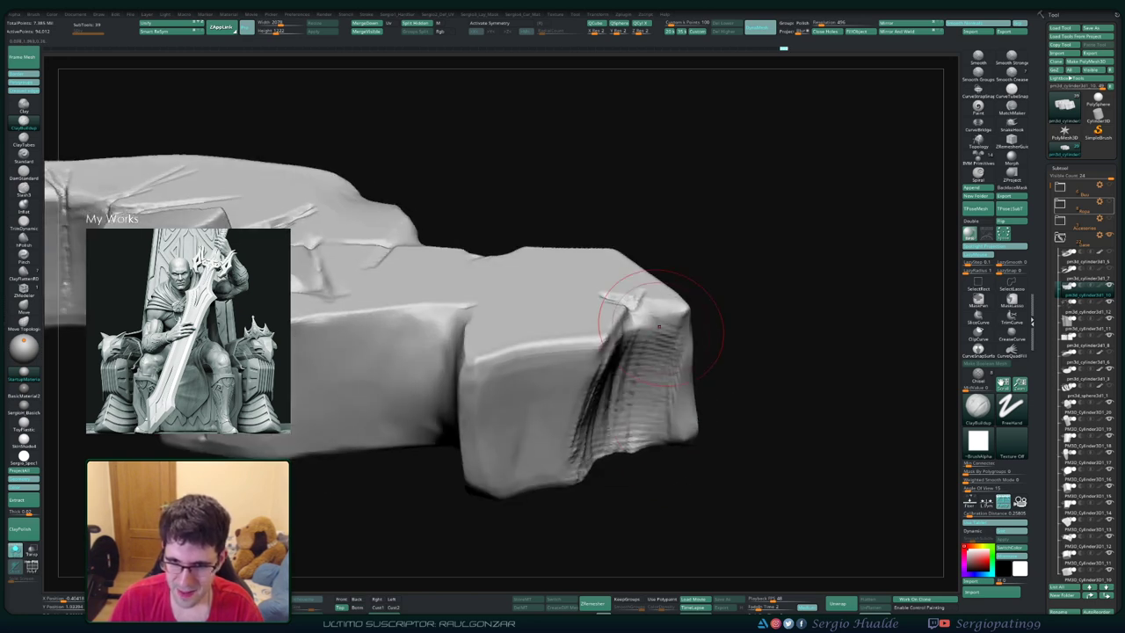
left_click_drag(658, 327, 659, 440)
right_click_drag(659, 439, 628, 351)
Step: Carve vertical DamStandard creases into the front face
key("b")
key("d")
key("s")
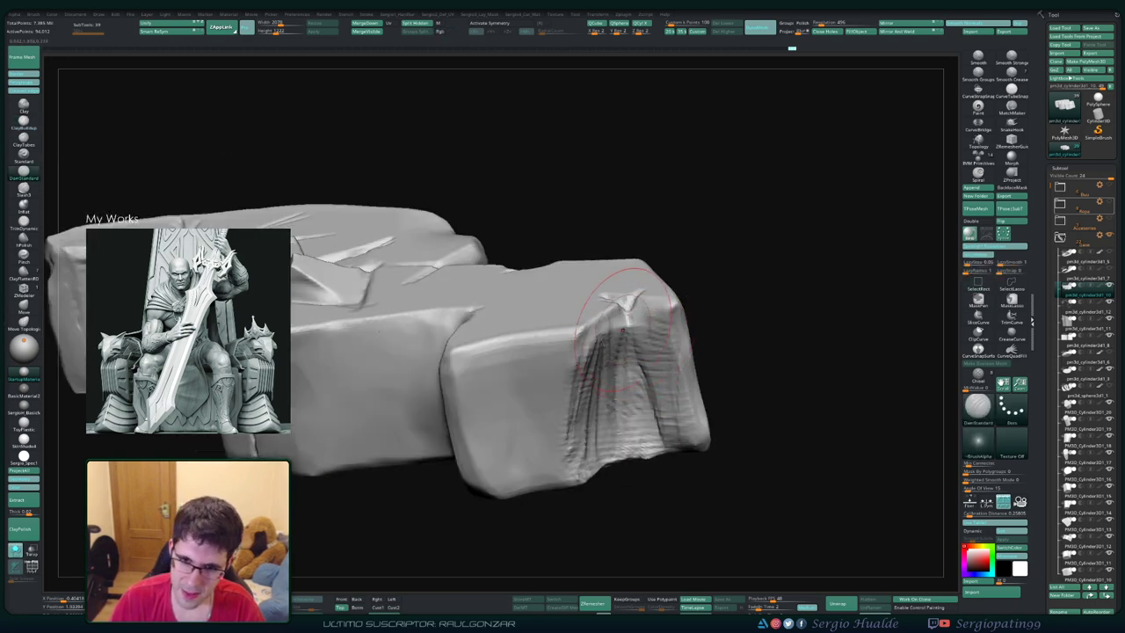
left_click_drag(626, 303, 631, 453)
right_click_drag(631, 452, 595, 326)
left_click_drag(622, 326, 627, 411)
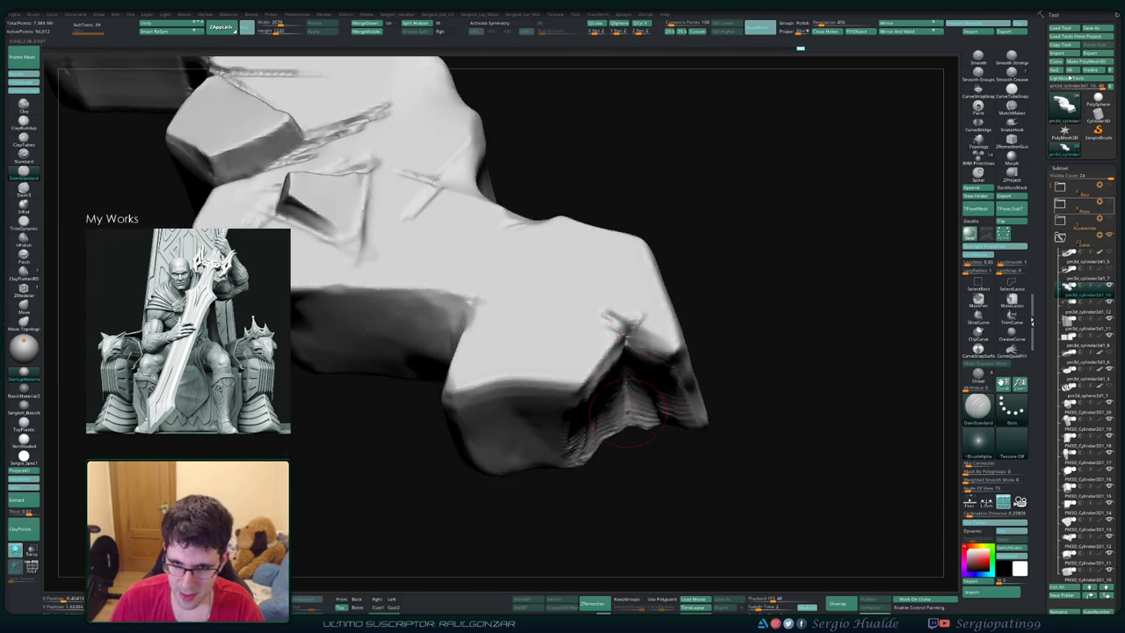
right_click_drag(627, 412, 615, 303)
Step: Add more vertical ClayBuildup ridges on the front face, then zoom out over the rock
key("b")
key("c")
key("b")
mouse_move(615, 303)
left_mouse_down()
mouse_move(588, 396)
mouse_move(615, 440)
left_mouse_up()
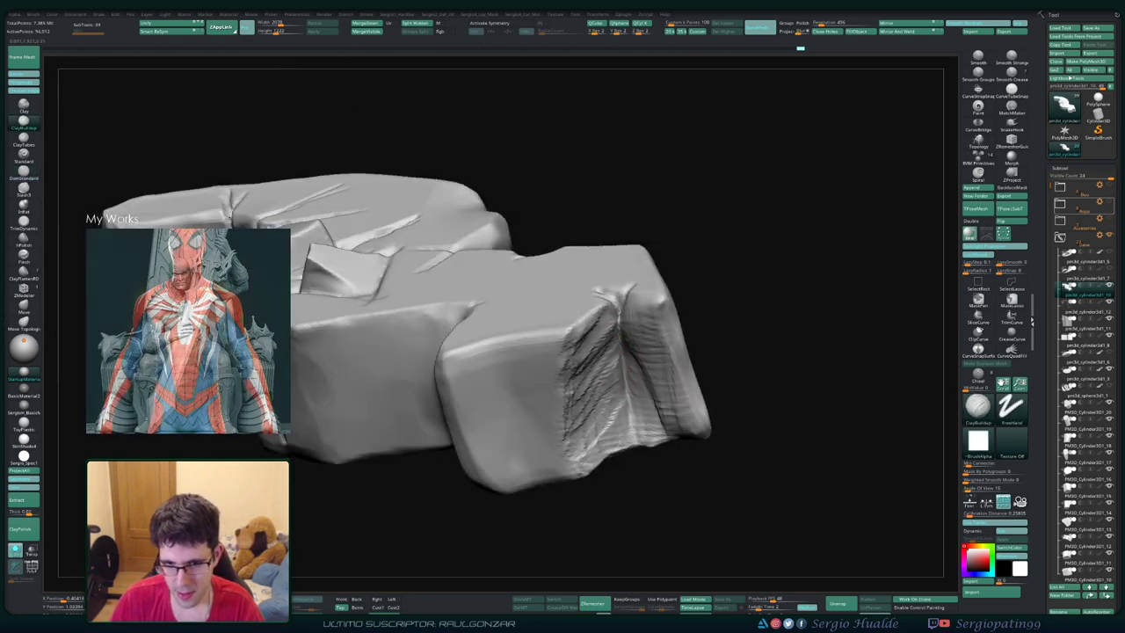
left_click_drag(629, 307, 652, 451)
mouse_move(653, 451)
right_mouse_down()
mouse_move(571, 352)
mouse_move(568, 379)
right_mouse_up()
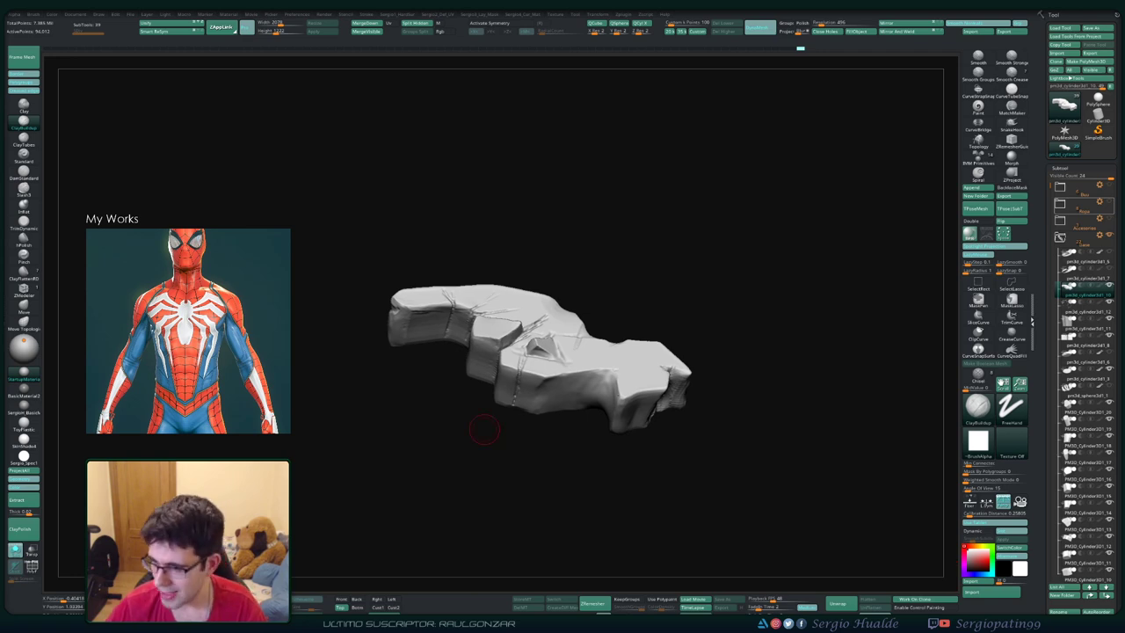
Step: Sculpt diagonal ClayBuildup scratches and creases across the rock's long side
mouse_move(685, 298)
left_mouse_down("alt")
mouse_move(555, 363)
mouse_move(588, 337)
left_mouse_up("alt")
left_click_drag(536, 492, 563, 466, "alt")
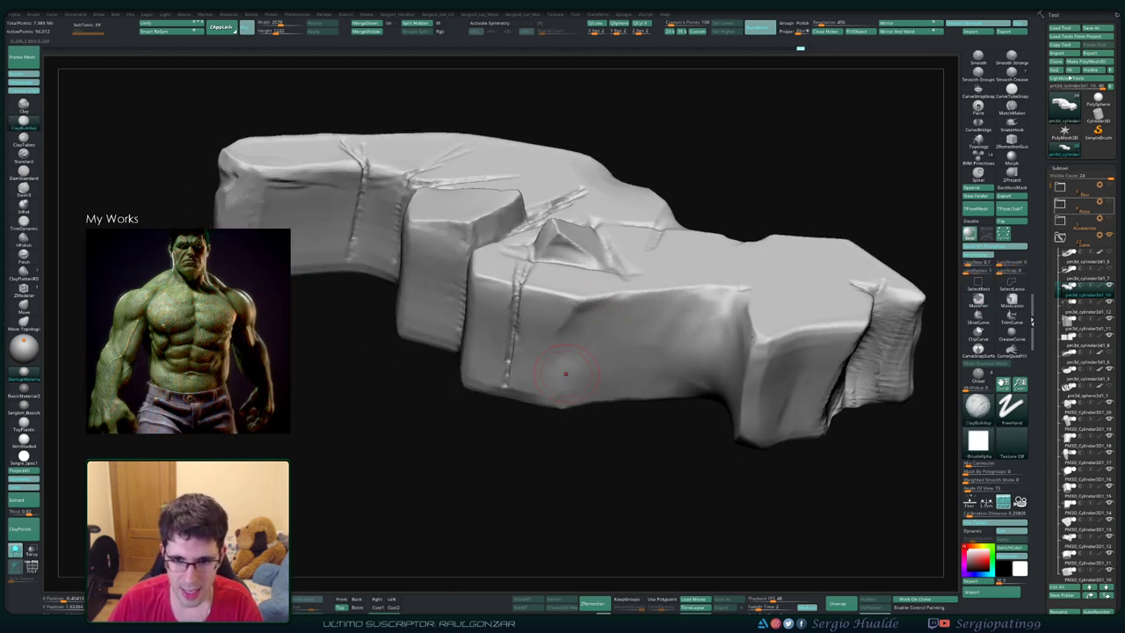
mouse_move(566, 374)
left_mouse_down()
mouse_move(628, 330)
mouse_move(632, 338)
left_mouse_up()
mouse_move(571, 396)
left_mouse_down()
mouse_move(657, 325)
mouse_move(639, 354)
mouse_move(650, 317)
mouse_move(659, 338)
mouse_move(615, 342)
left_mouse_up()
left_click_drag(510, 387, 638, 313)
left_click_drag(540, 360, 654, 294)
left_click_drag(501, 373, 690, 268)
left_click_drag(536, 351, 672, 277)
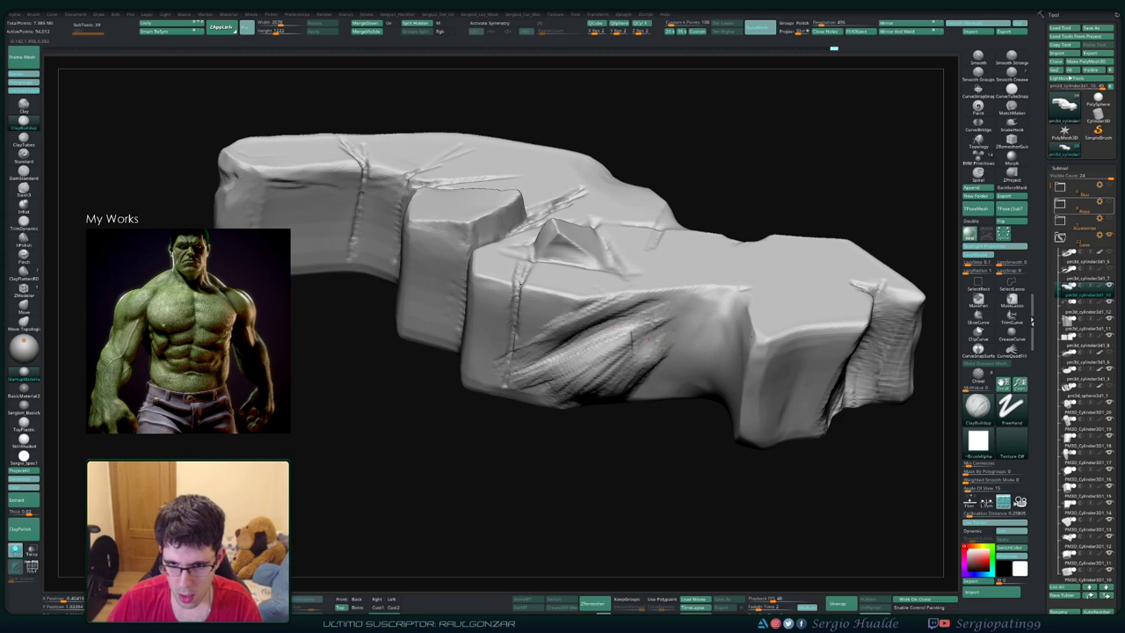
left_click_drag(648, 340, 663, 321)
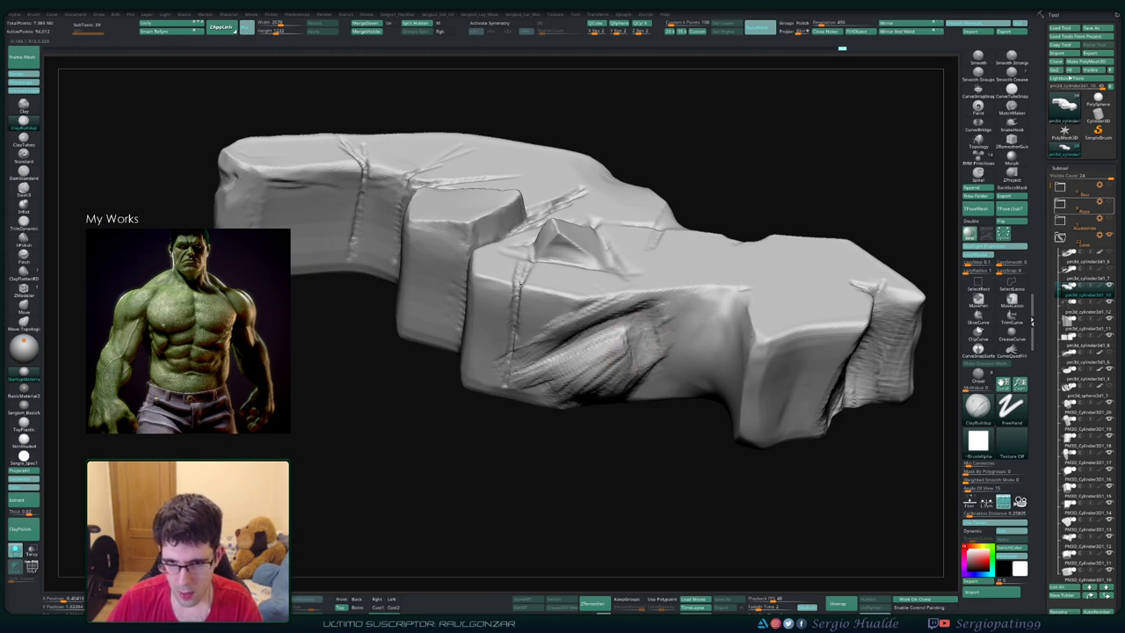
Step: Switch to TrimDynamic and review the scratched block from several angles
mouse_move(654, 360)
left_mouse_down()
mouse_move(615, 352)
mouse_move(633, 387)
mouse_move(615, 413)
left_mouse_up()
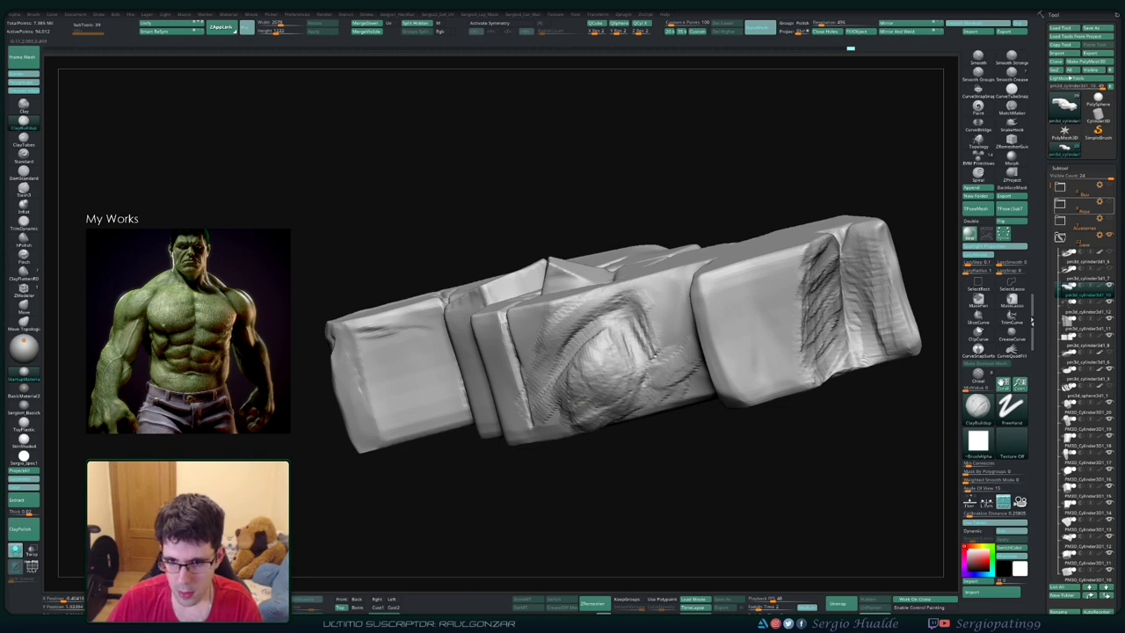
left_click_drag(681, 365, 629, 387)
key("b")
key("t")
key("d")
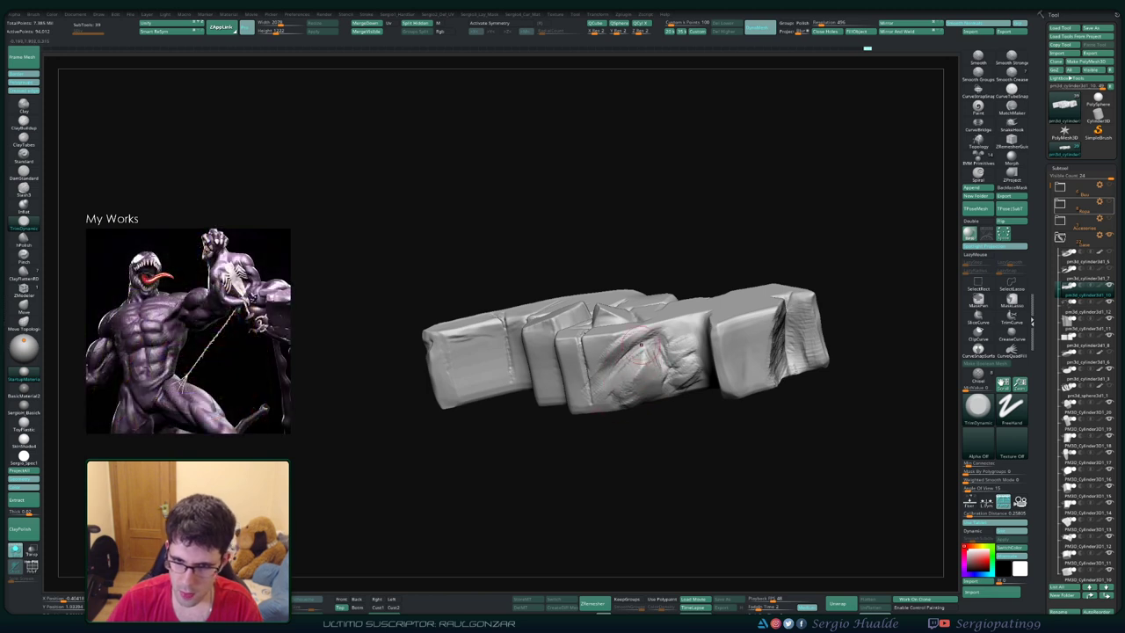
left_click_drag(702, 314, 637, 372)
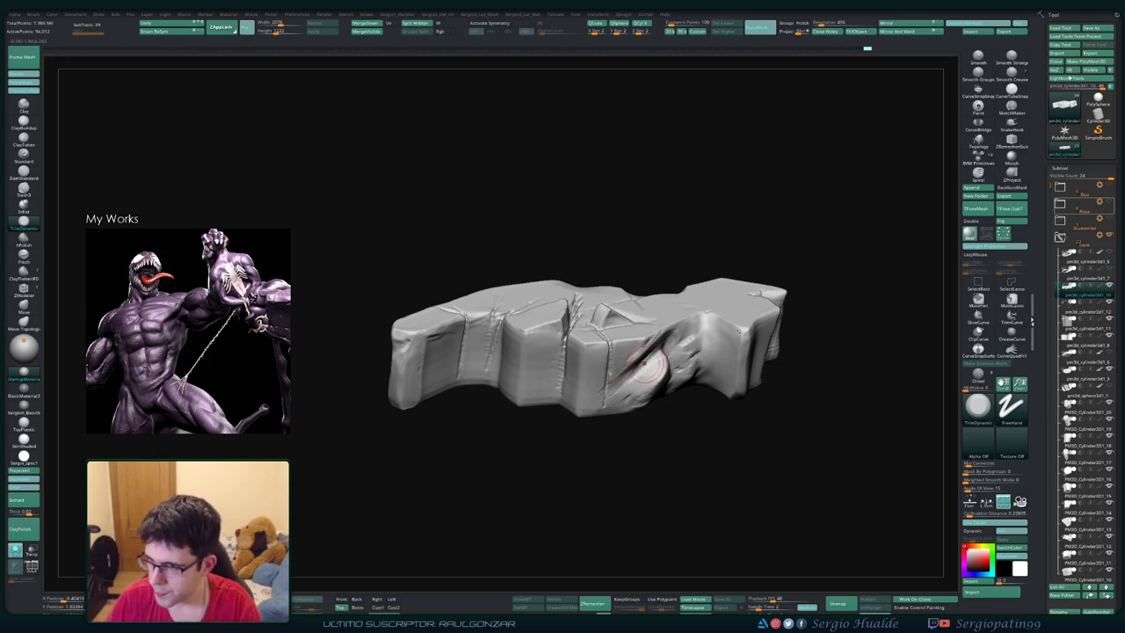
right_click_drag(589, 341, 588, 421, "ctrl")
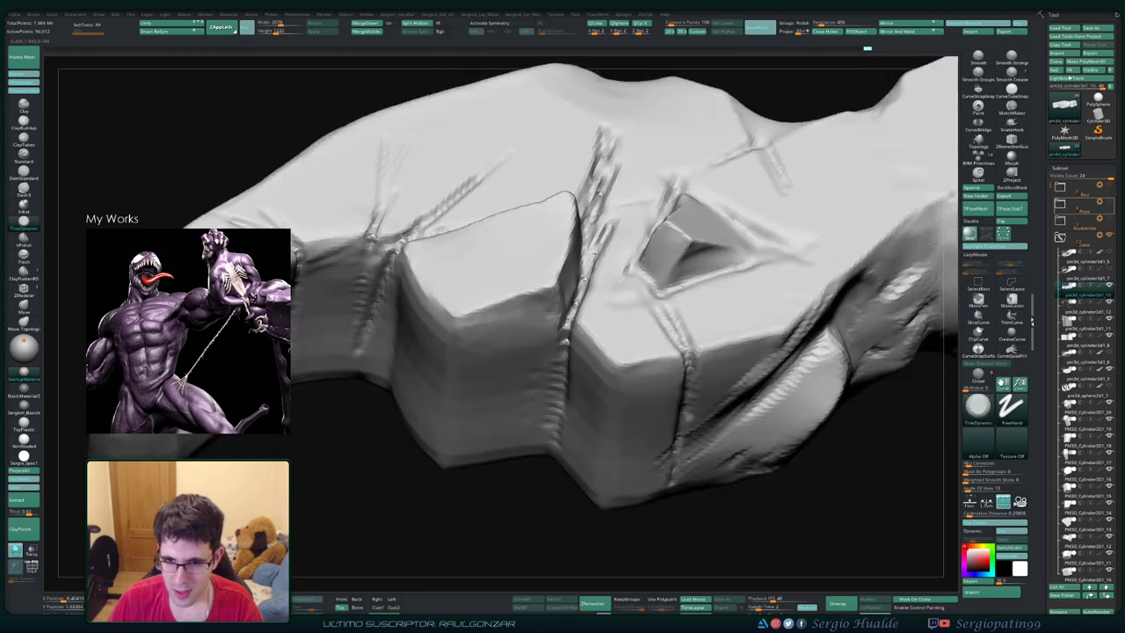
mouse_move(668, 369)
right_mouse_down("ctrl")
mouse_move(743, 403)
mouse_move(726, 431)
right_mouse_up("ctrl")
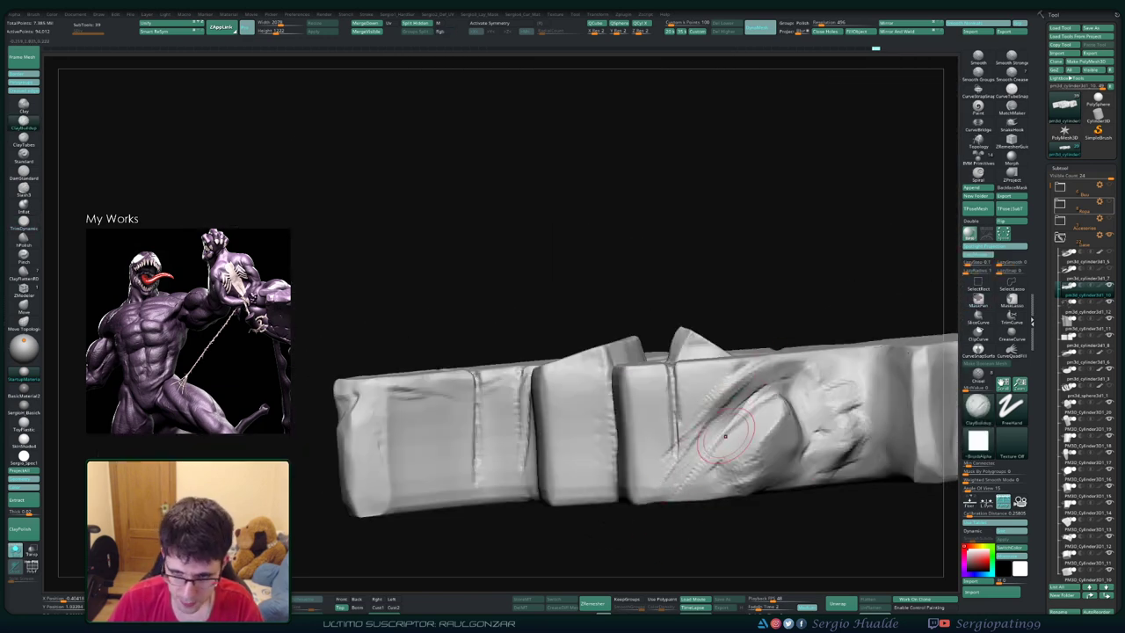
mouse_move(676, 409)
right_mouse_down()
mouse_move(665, 448)
mouse_move(655, 404)
right_mouse_up()
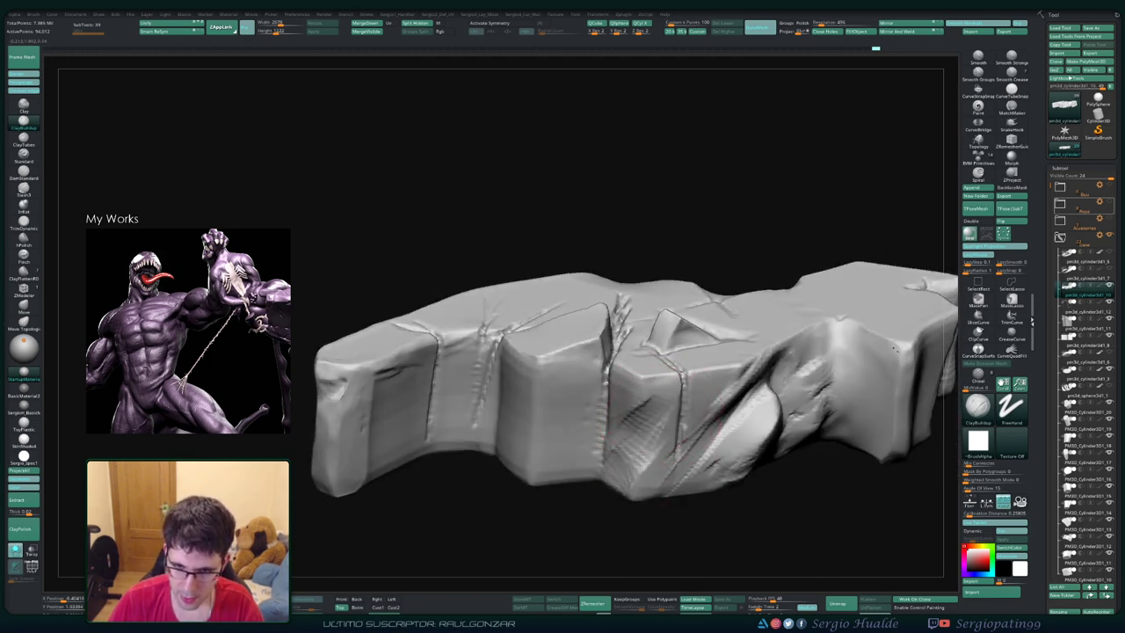
right_click_drag(646, 413, 641, 413)
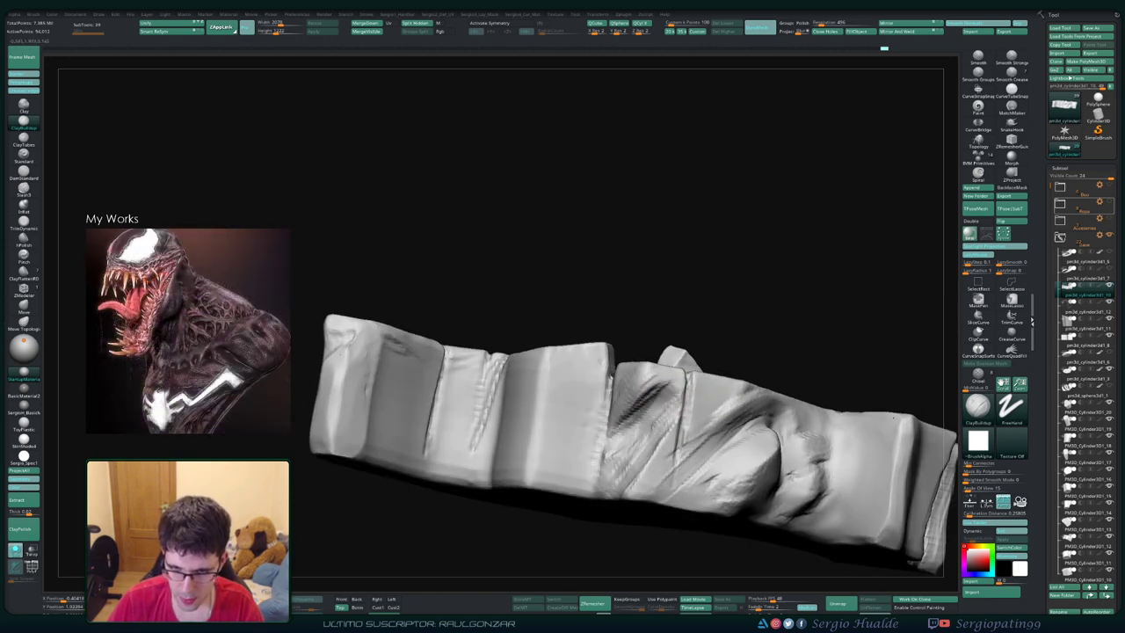
Step: Smooth the lower middle strokes and reframe at a tilted three-quarter view
right_click_drag(584, 475, 655, 464)
right_click_drag(643, 419, 615, 435)
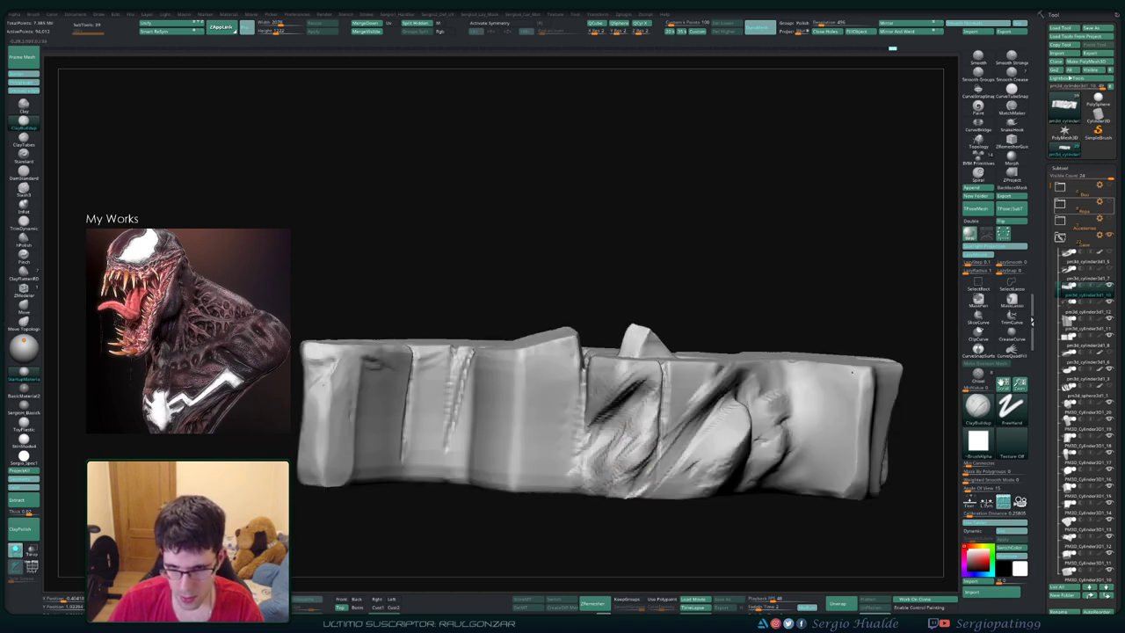
left_click_drag(620, 474, 637, 488, "shift")
mouse_move(850, 373)
right_mouse_down()
mouse_move(798, 355)
mouse_move(668, 409)
right_mouse_up()
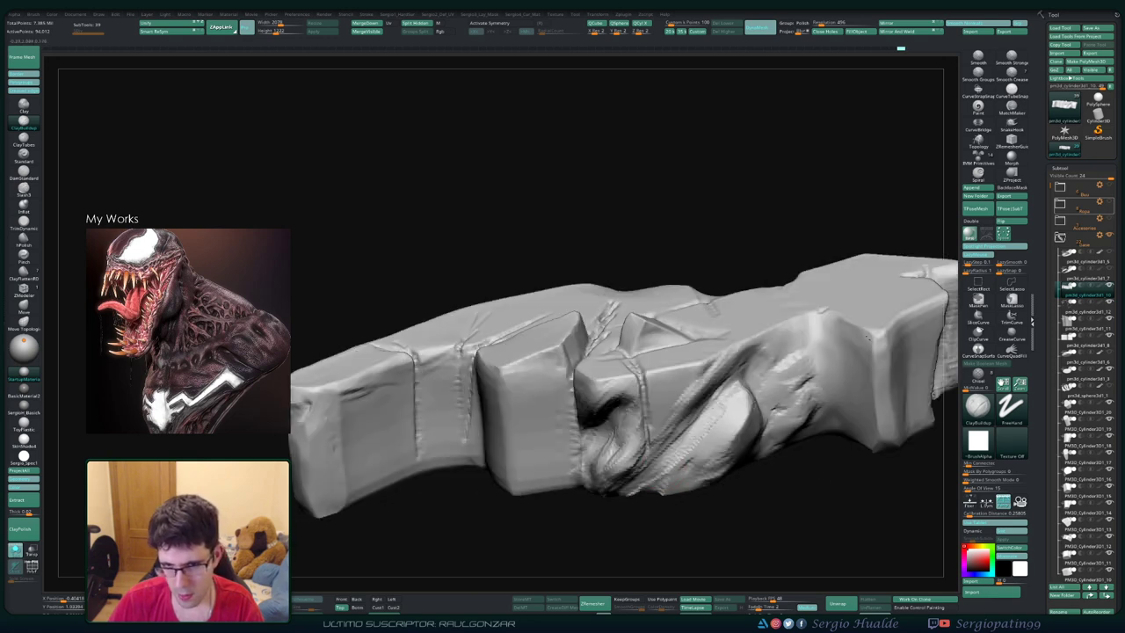
mouse_move(633, 448)
right_mouse_down("alt")
mouse_move(604, 466)
mouse_move(665, 465)
mouse_move(642, 421)
mouse_move(651, 413)
mouse_move(632, 420)
right_mouse_up("alt")
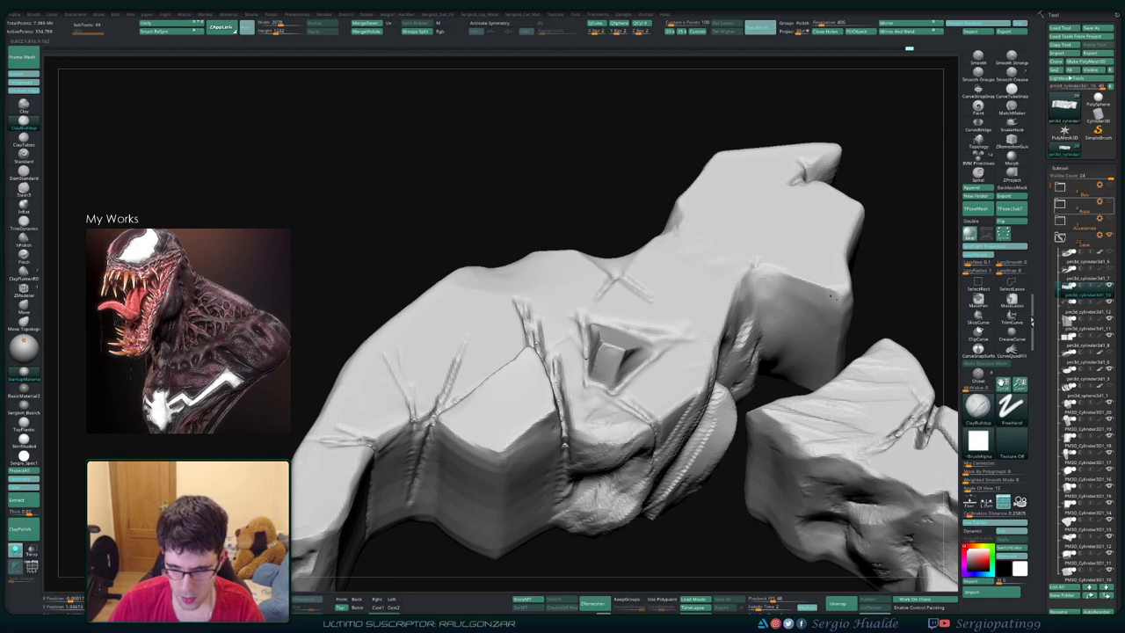
Step: Carve a groove into the rock's lower surface near the cavity
left_click_drag(573, 448, 597, 432)
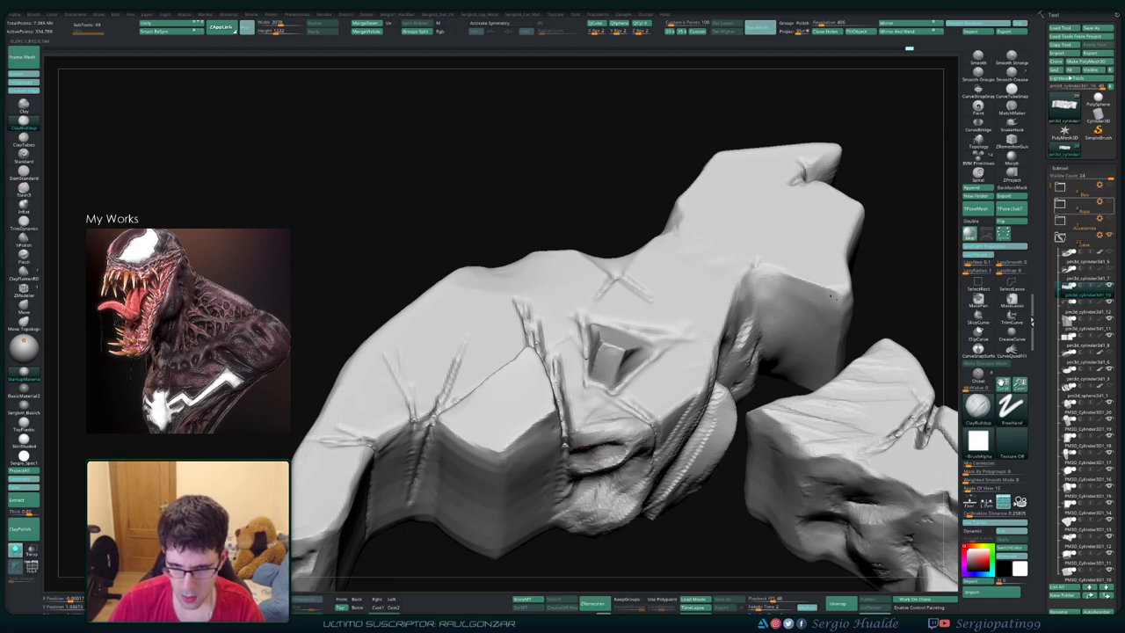
right_click_drag(615, 422, 611, 408)
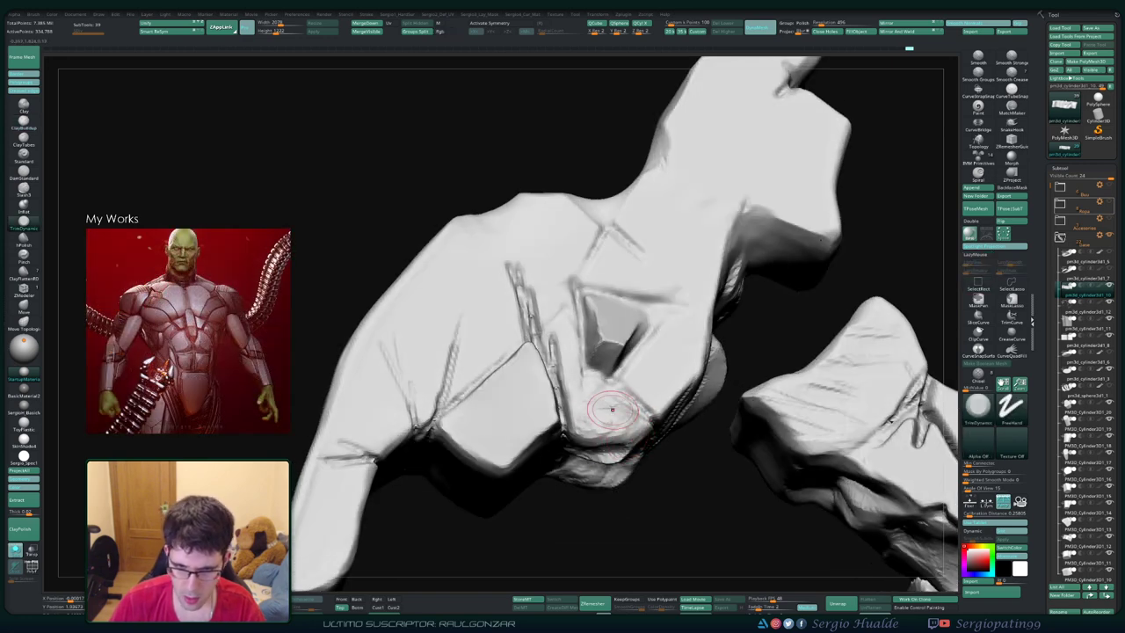
mouse_move(673, 433)
right_mouse_down()
mouse_move(554, 422)
mouse_move(575, 443)
right_mouse_up()
Step: Select ClayBuildup with a square alpha and zoom in close on the cavity
key("b")
key("c")
key("b")
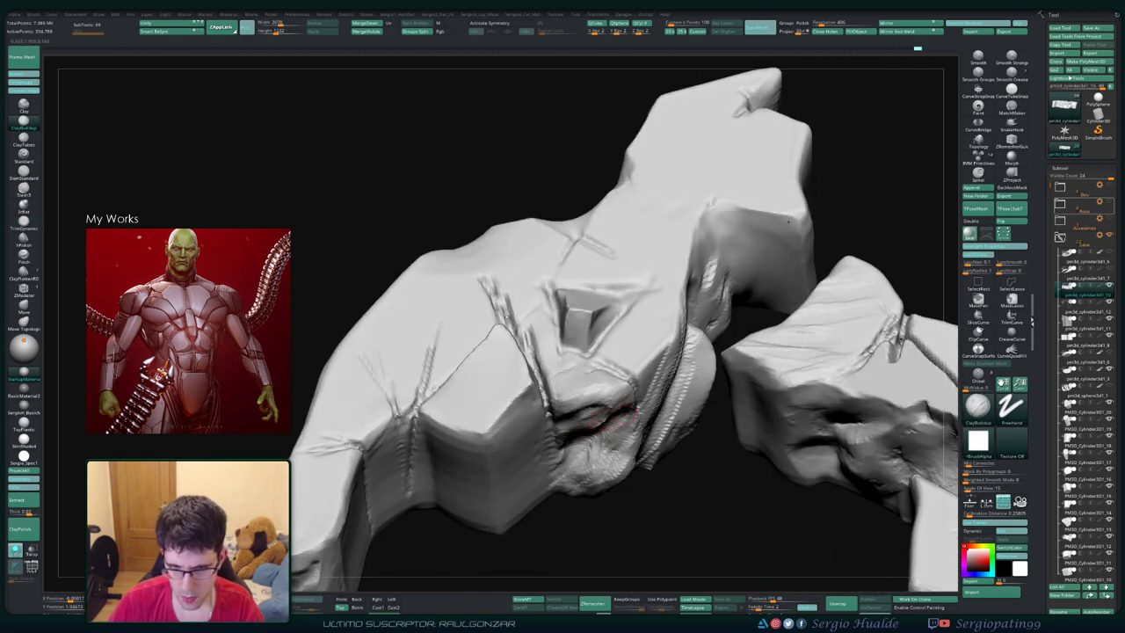
right_click_drag(566, 496, 586, 502)
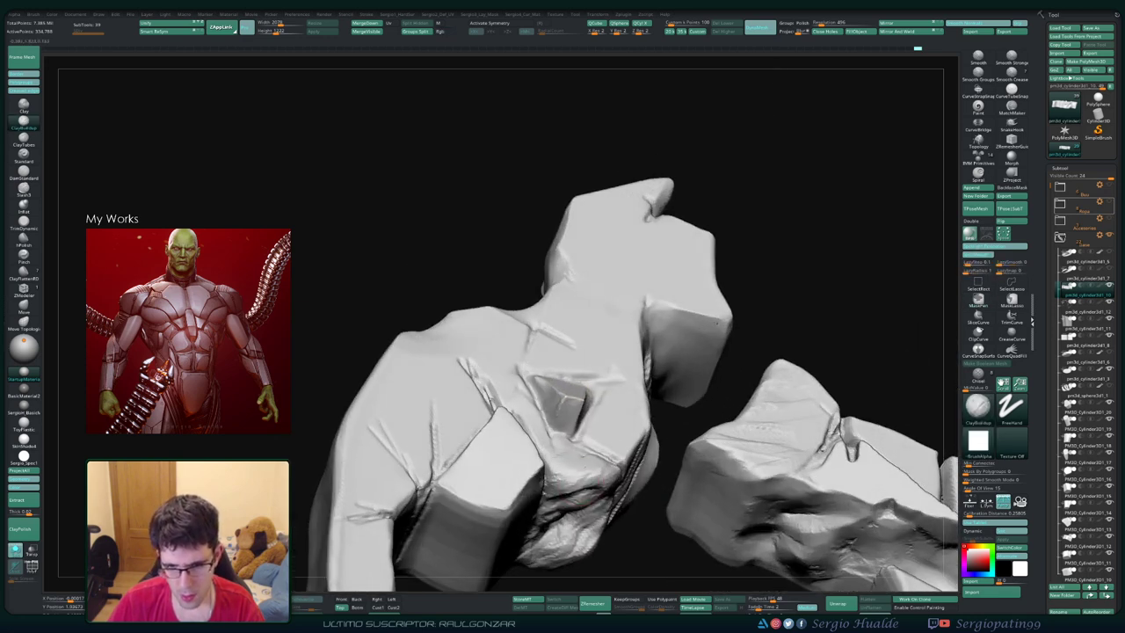
right_click_drag(571, 457, 567, 445)
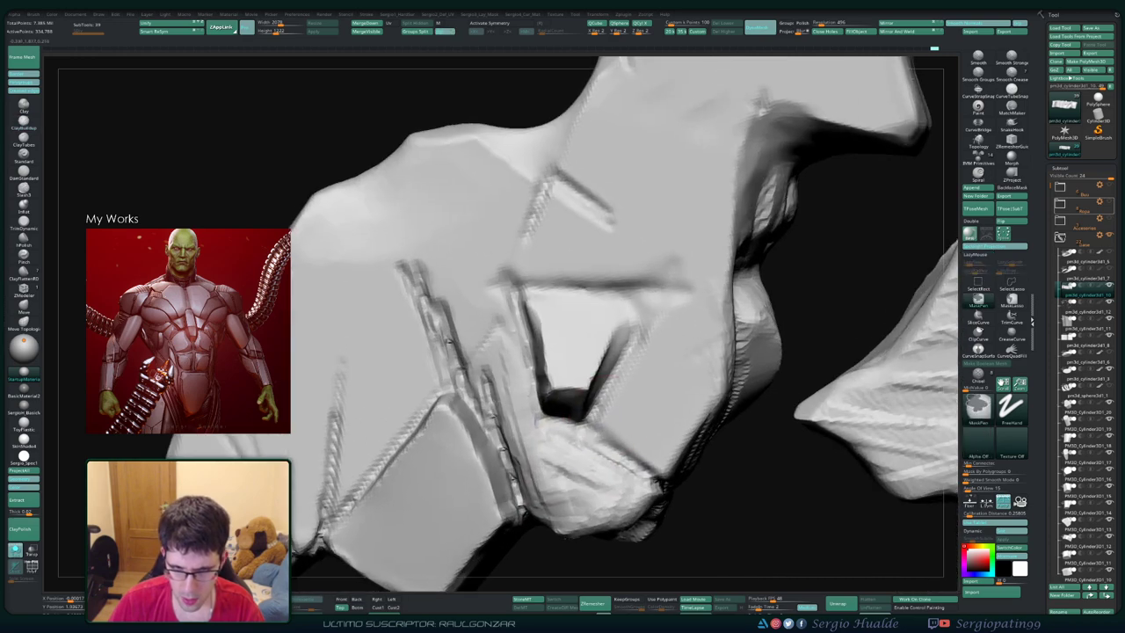
right_click_drag(610, 463, 619, 457)
right_click_drag(604, 413, 582, 396)
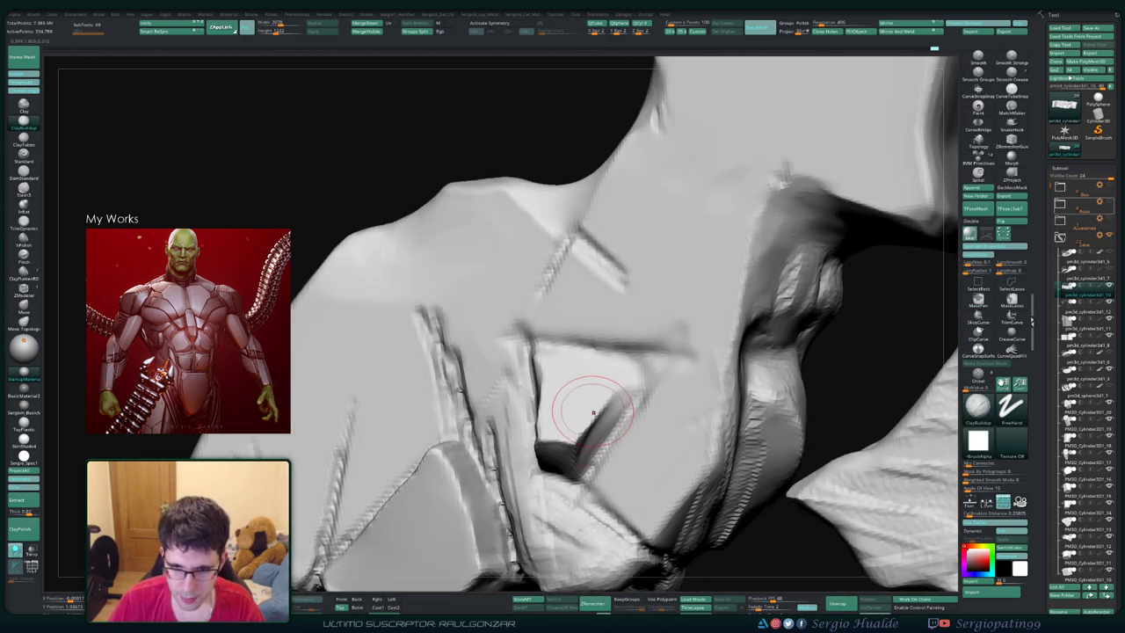
Step: Check the polygroup colours, then paint a mask inside the cavity
key("shift+f")
mouse_move(602, 452)
right_mouse_down("ctrl")
mouse_move(592, 354)
mouse_move(594, 460)
right_mouse_up("ctrl")
key("shift+f")
mouse_move(594, 460)
left_mouse_down("ctrl")
mouse_move(626, 457)
mouse_move(589, 412)
mouse_move(648, 422)
mouse_move(599, 409)
mouse_move(668, 440)
left_mouse_up("ctrl")
Step: Extend the mask across the cavity interior and along its walls and right edge
left_click_drag(594, 490, 623, 496, "ctrl")
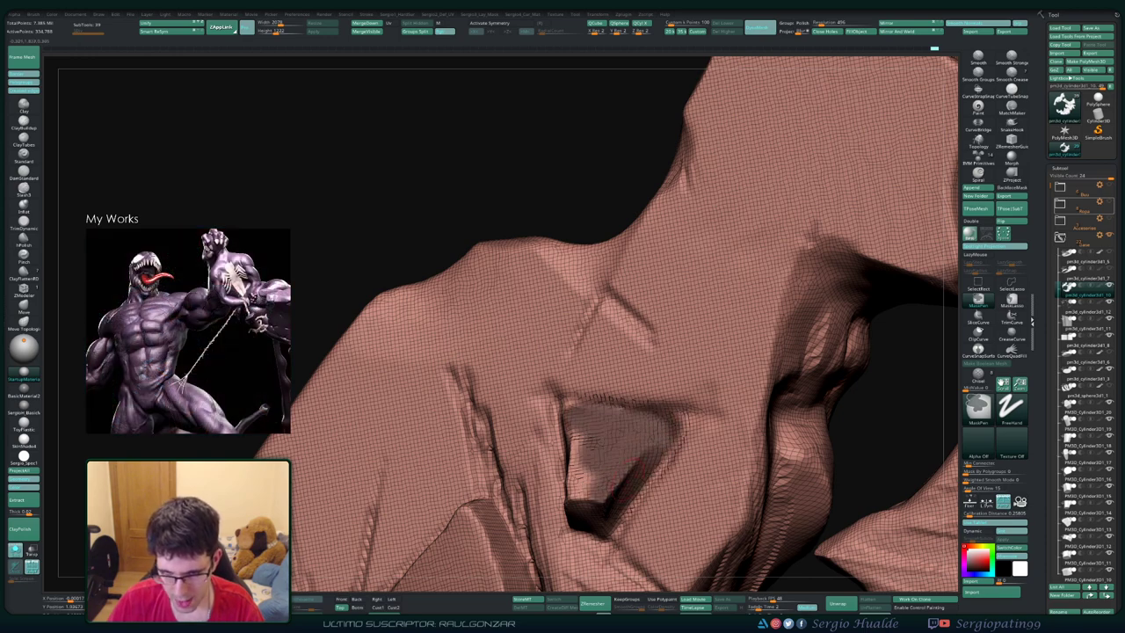
left_click_drag(264, 132, 299, 149)
mouse_move(624, 487)
left_mouse_down("ctrl")
mouse_move(584, 519)
mouse_move(571, 457)
left_mouse_up("ctrl")
left_click_drag(264, 132, 289, 123)
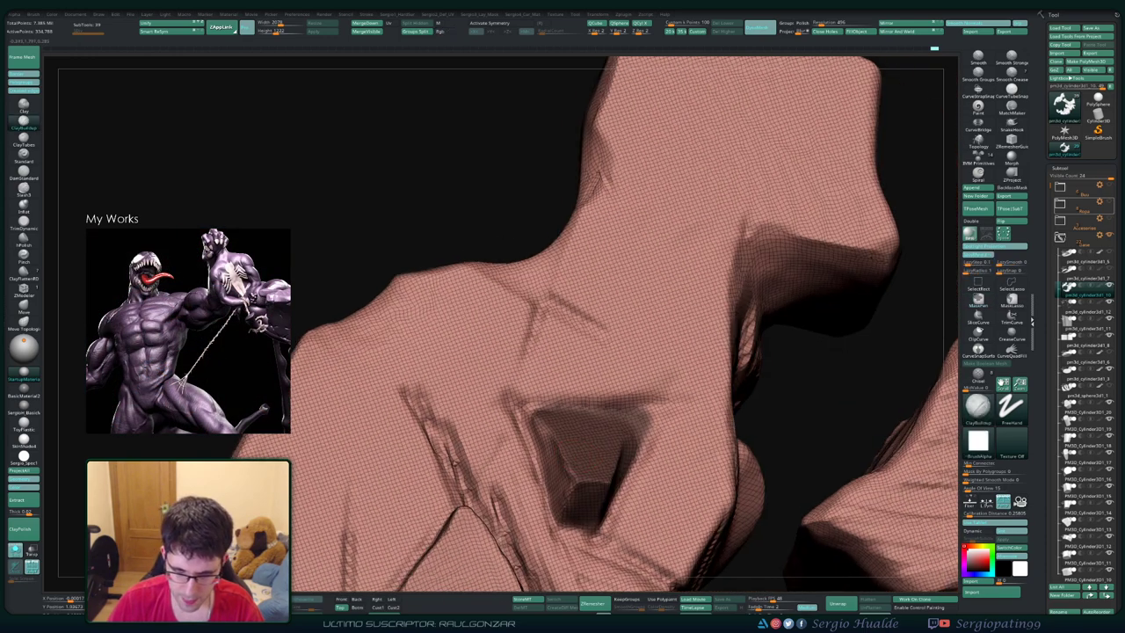
left_click_drag(492, 176, 567, 502)
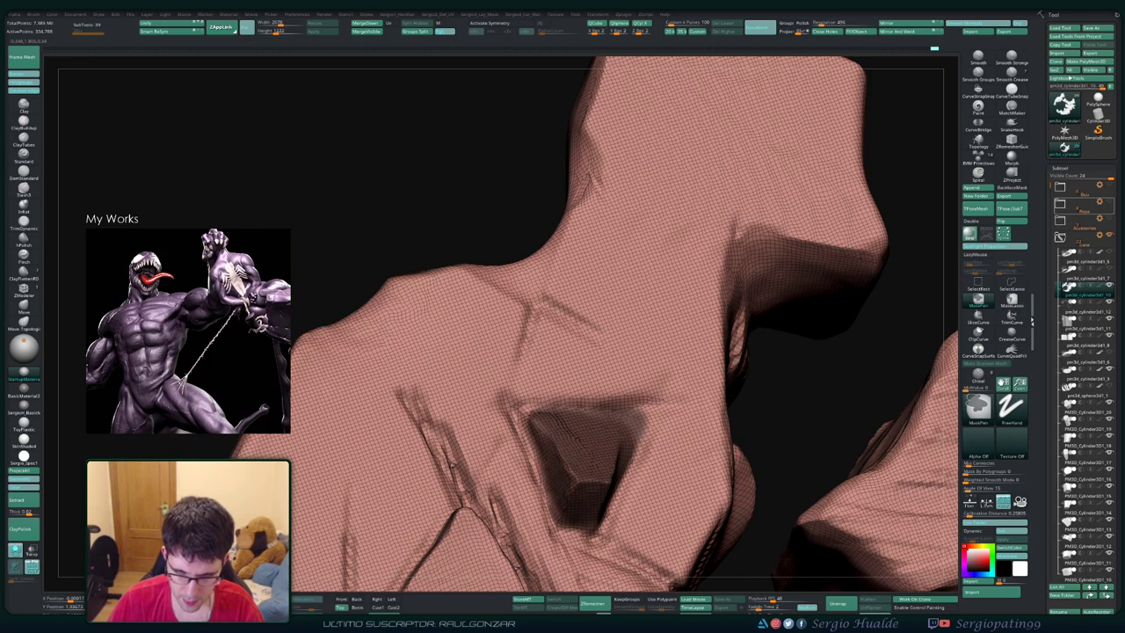
left_click_drag(395, 132, 457, 175)
mouse_move(567, 470)
left_mouse_down("ctrl")
mouse_move(538, 523)
mouse_move(642, 485)
mouse_move(672, 488)
left_mouse_up("ctrl")
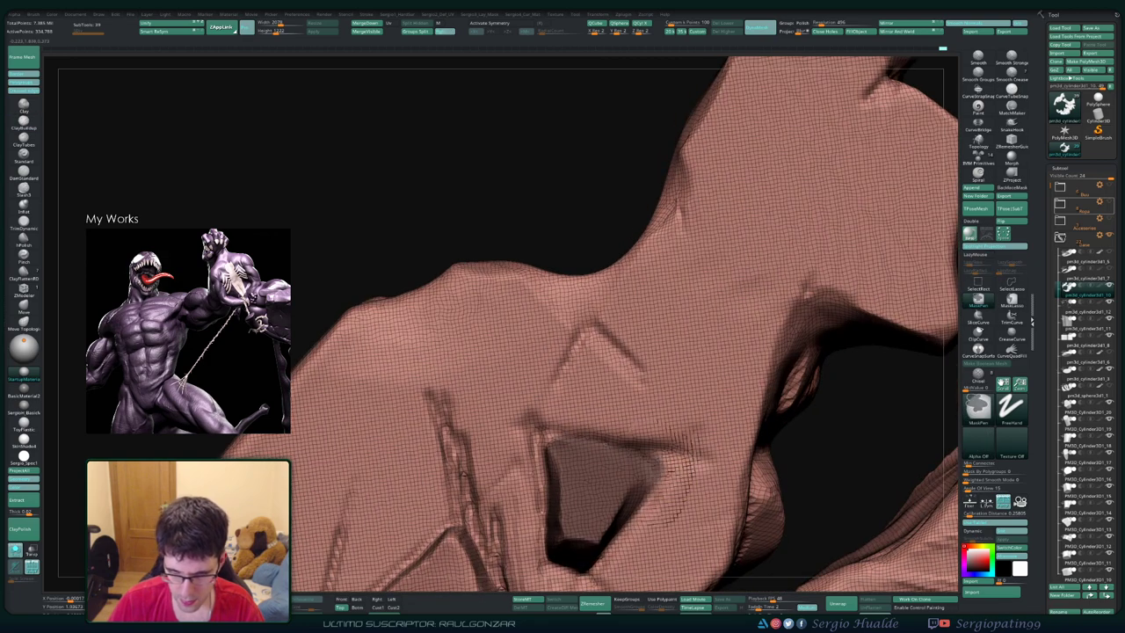
left_click_drag(641, 453, 687, 479)
Step: Turn off PolyF, select ClayBuildup, then mask the whole mesh and clear the mask
key("b")
key("c")
key("b")
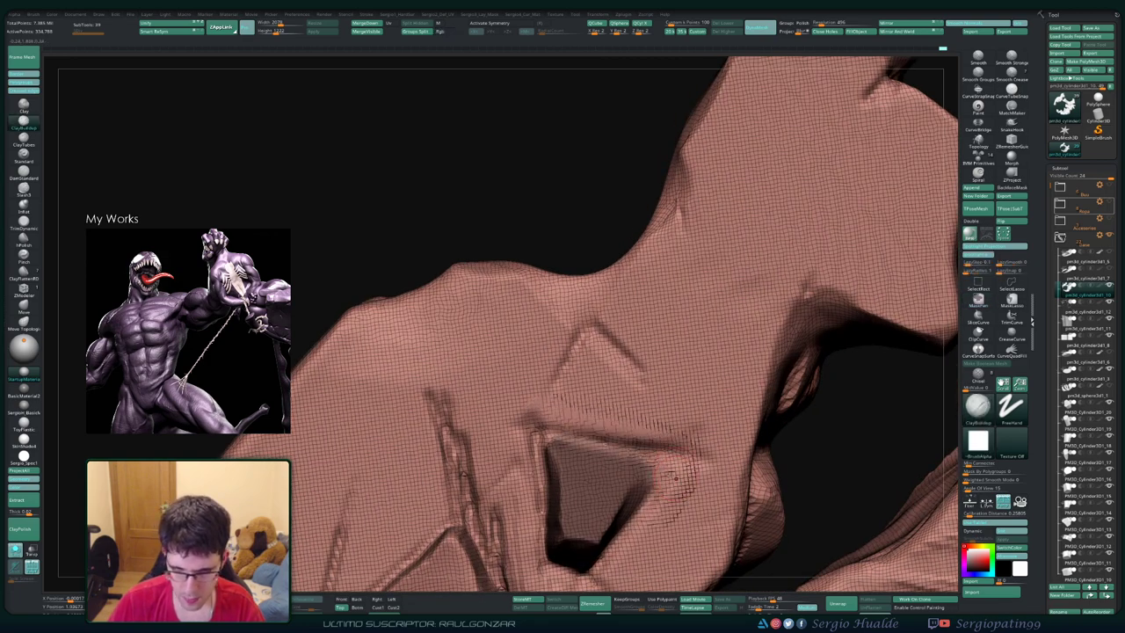
key("shift+f")
left_click_drag(791, 220, 596, 395)
key("ctrl+a")
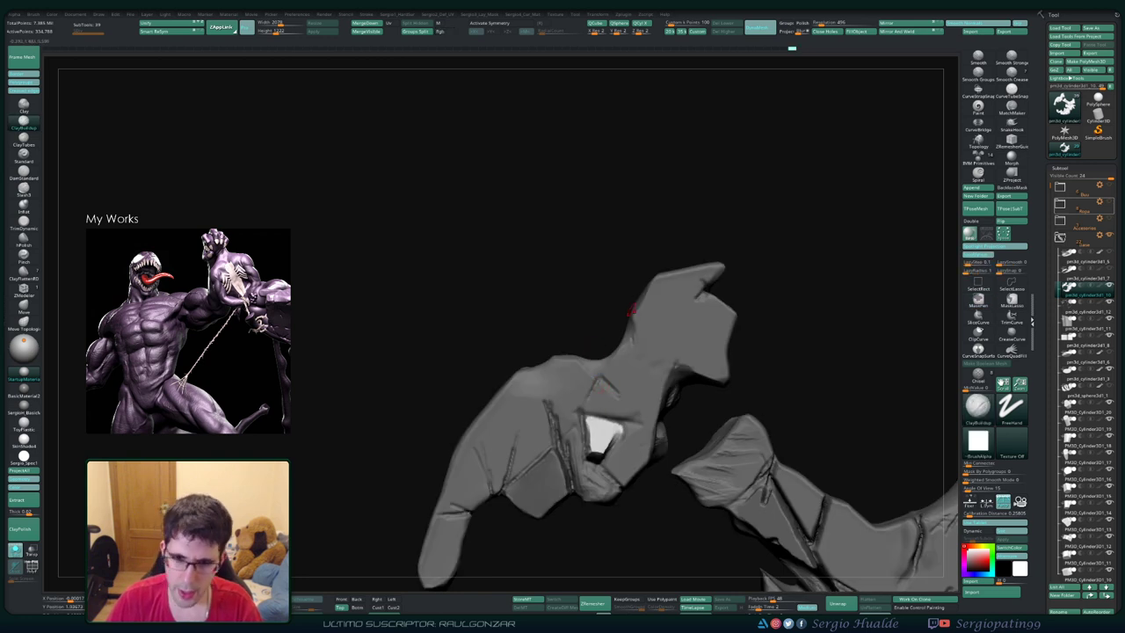
left_click(632, 308, "ctrl")
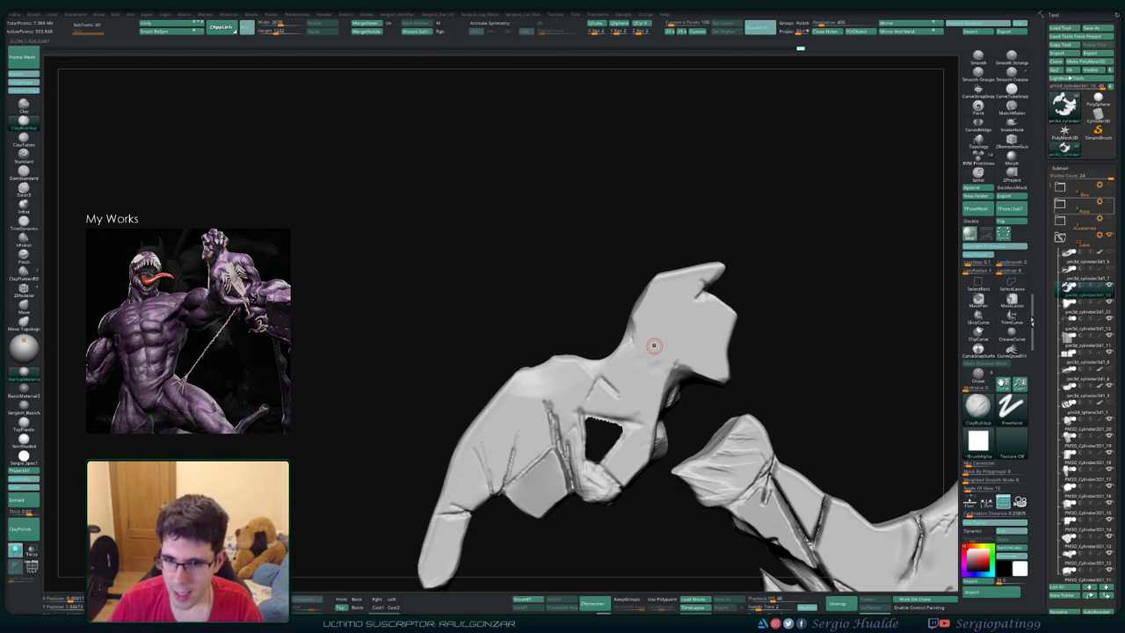
Step: Zoom onto the fold beside the hole and drag striated ClayBuildup creases across it
right_click_drag(652, 346, 598, 327)
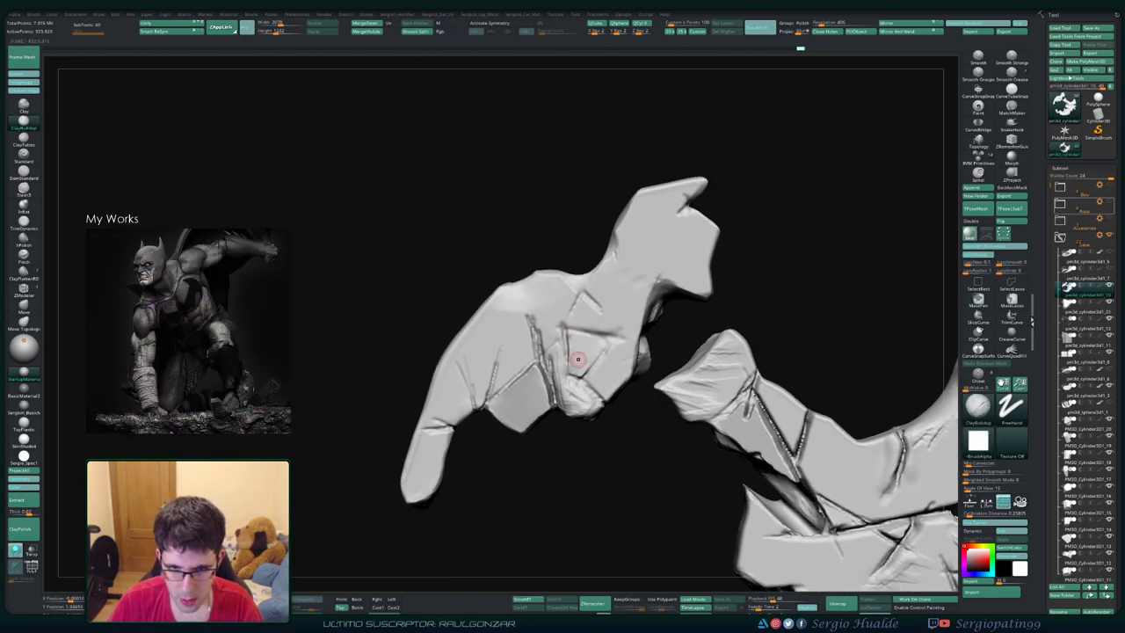
right_click_drag(574, 364, 574, 390, "ctrl")
mouse_move(576, 387)
left_mouse_down()
mouse_move(564, 327)
mouse_move(609, 331)
left_mouse_up()
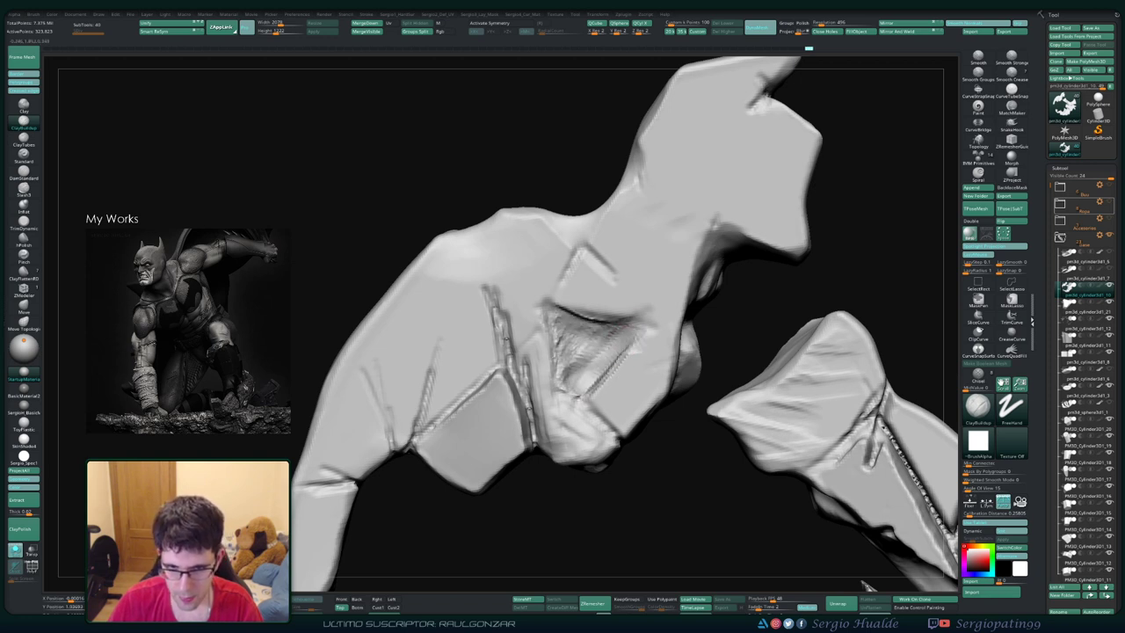
left_click_drag(562, 369, 594, 321)
mouse_move(559, 377)
left_mouse_down()
mouse_move(606, 440)
mouse_move(597, 390)
left_mouse_up()
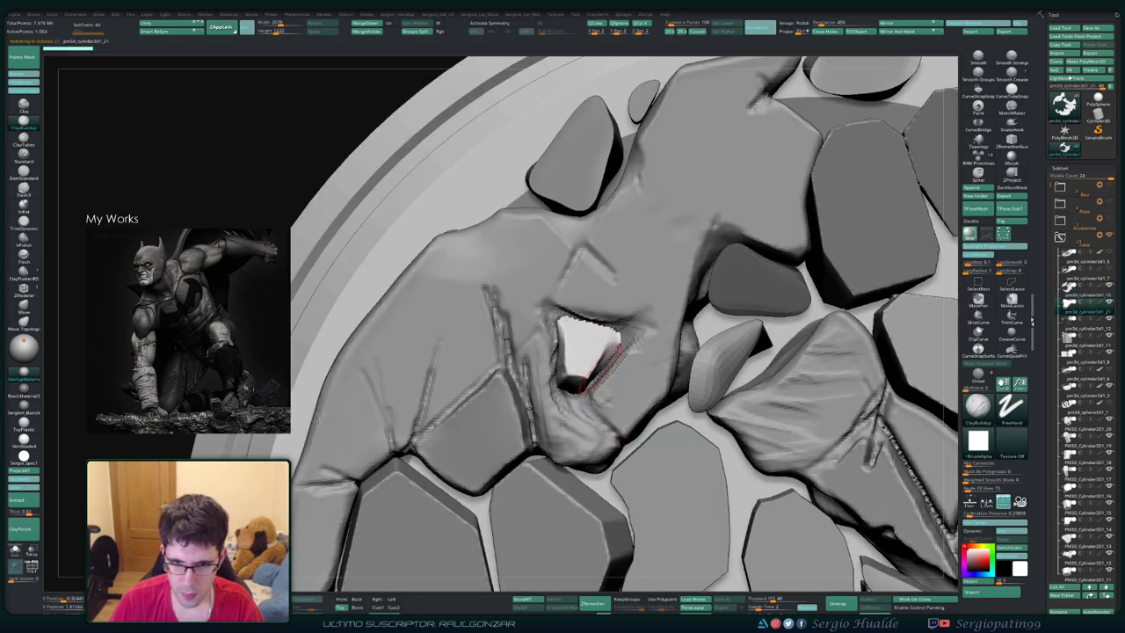
Step: Solo the small chip subtool and turn it to inspect its sides
left_click(550, 411, "alt")
left_click_drag(550, 411, 615, 413, "shift")
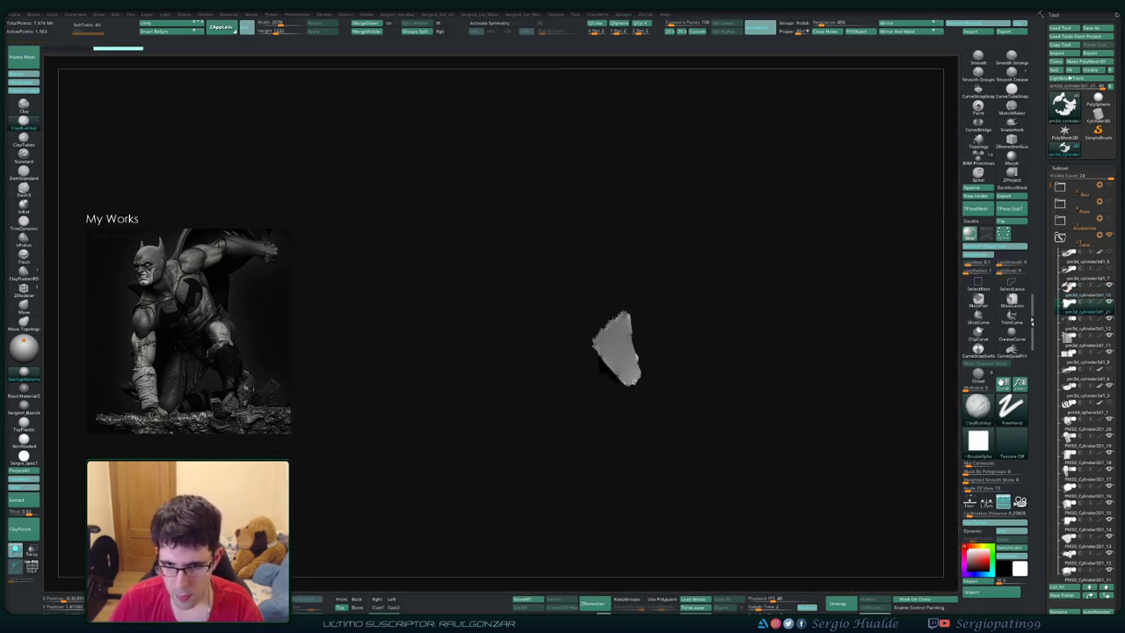
left_click_drag(660, 384, 657, 358)
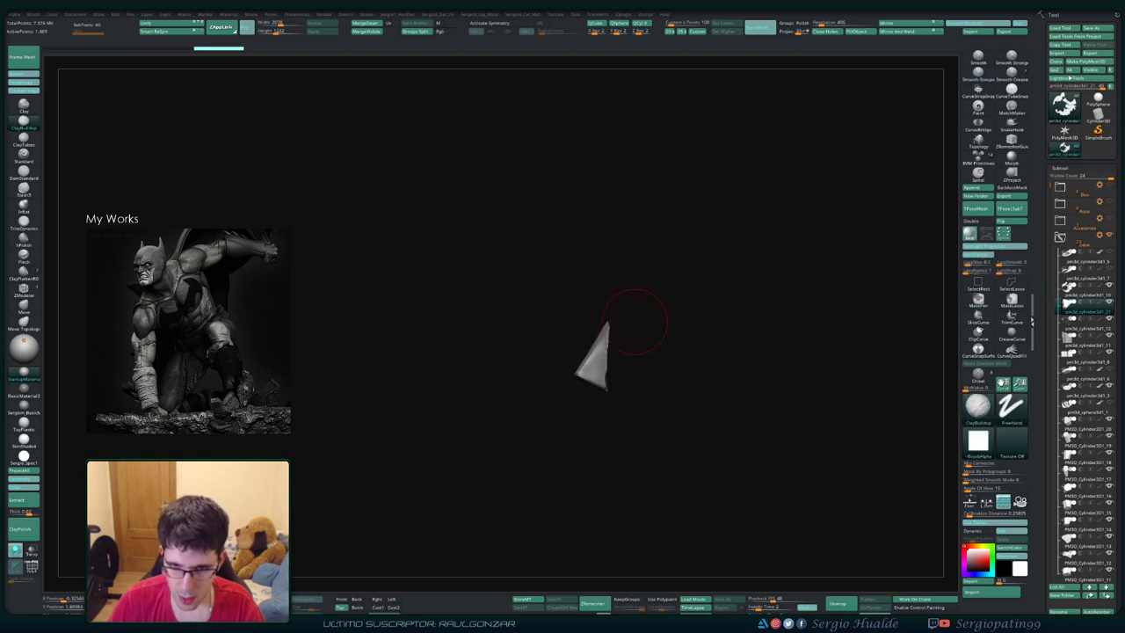
mouse_move(634, 324)
left_mouse_down()
mouse_move(635, 278)
mouse_move(591, 480)
mouse_move(640, 402)
mouse_move(617, 329)
left_mouse_up()
Step: Switch to the Move brush and frame the chip straight-on up close
key("b")
key("m")
key("v")
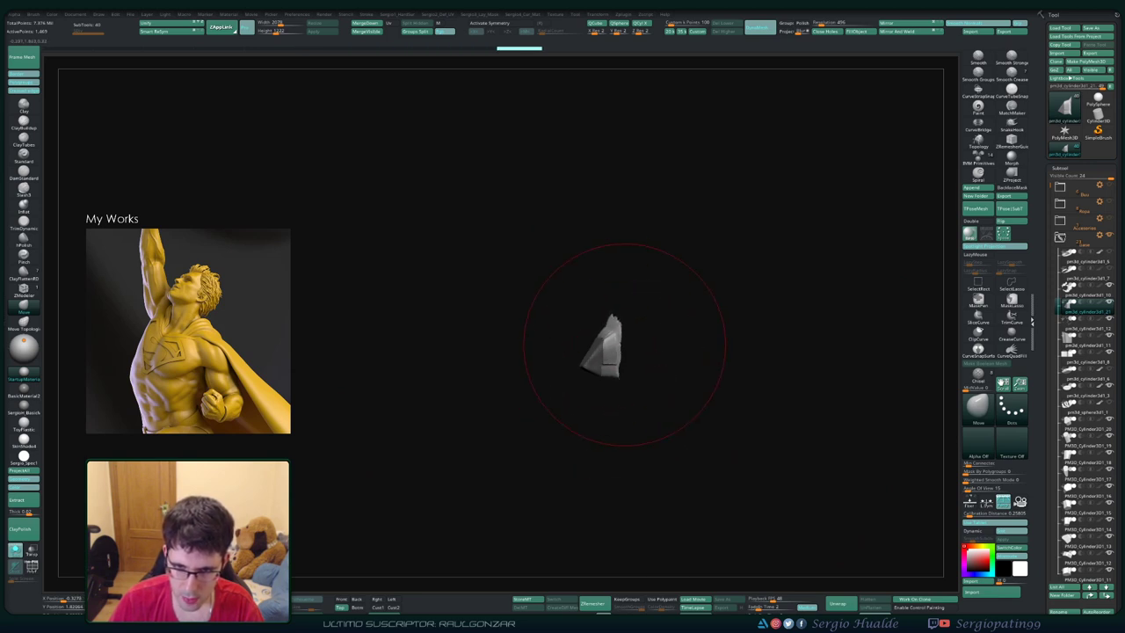
left_click_drag(647, 371, 655, 414, "shift")
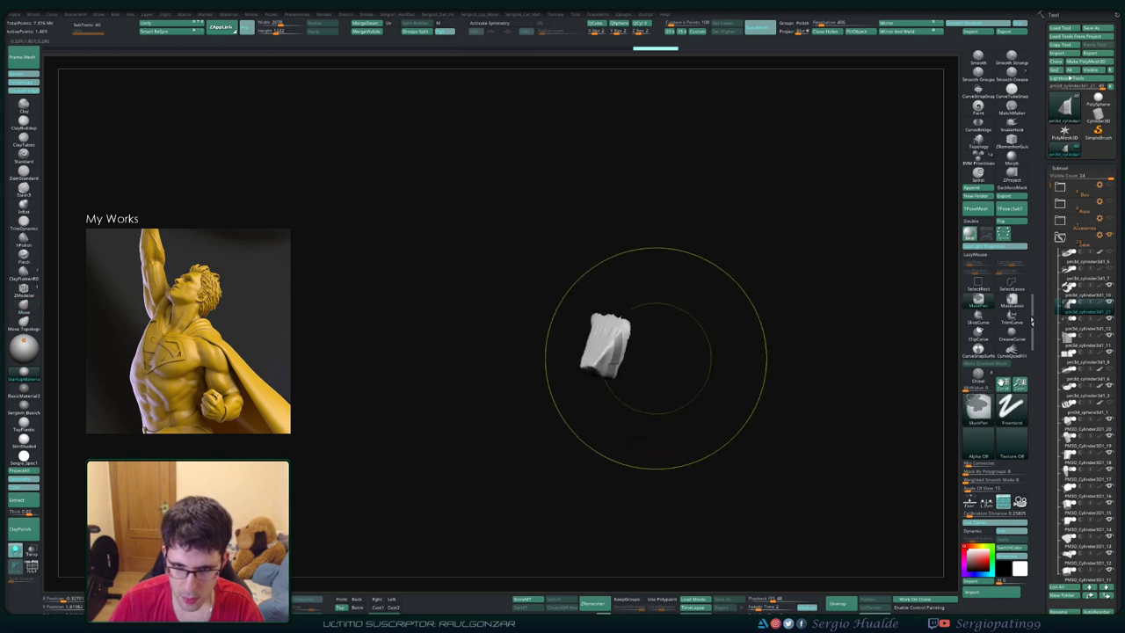
right_click_drag(620, 334, 620, 379, "ctrl")
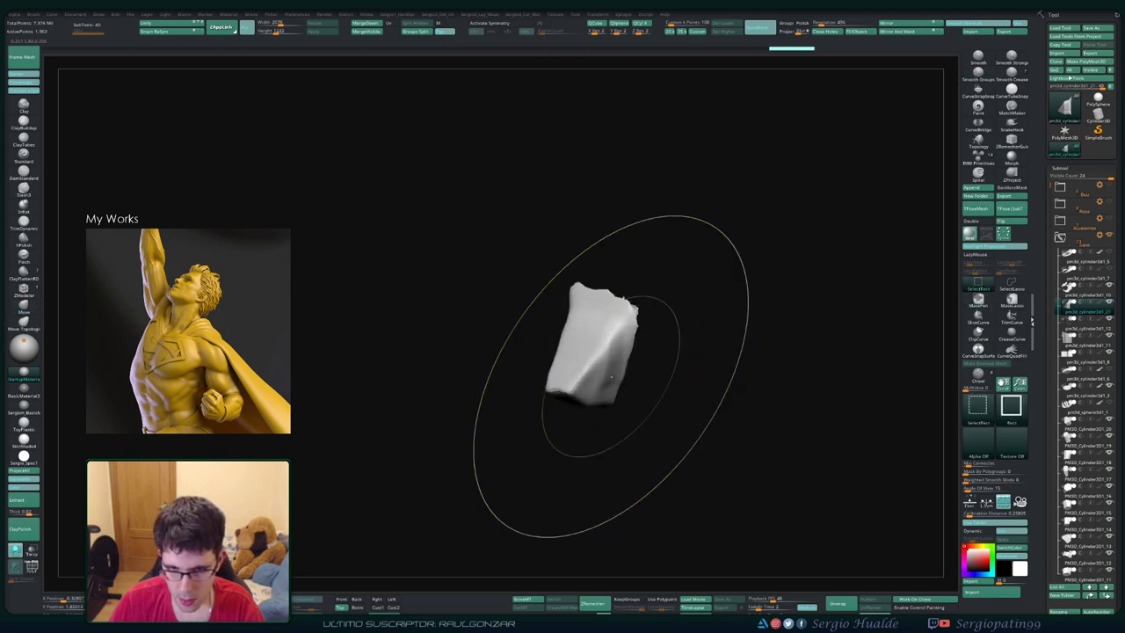
Step: Flatten the chip's faces with TrimDynamic, then turn Solo off to show all rocks
key("b")
key("t")
key("d")
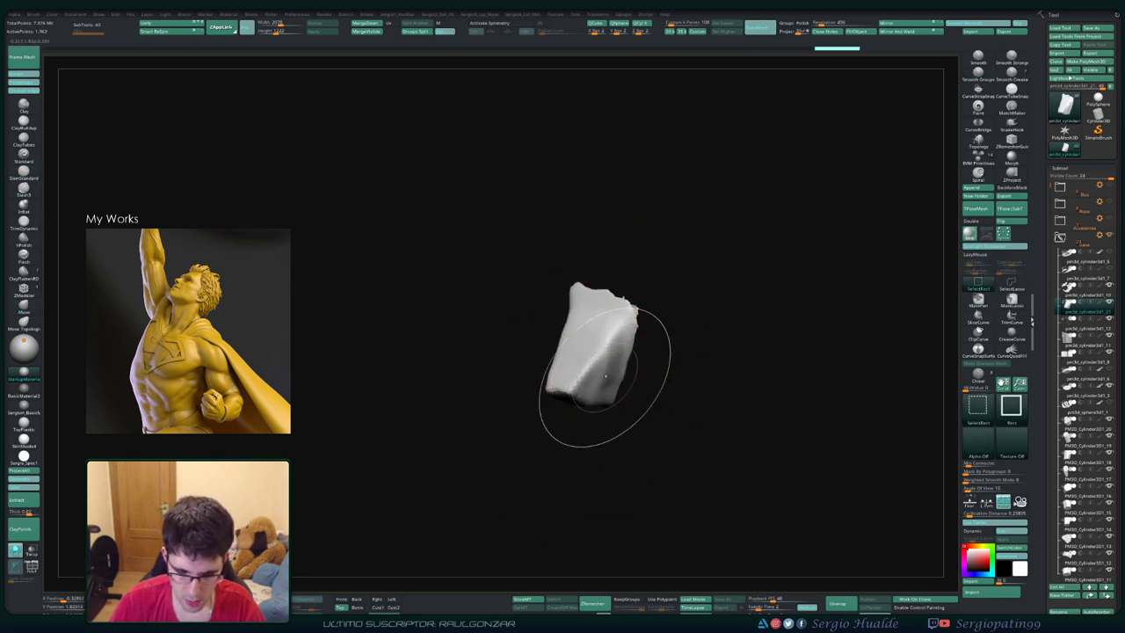
mouse_move(615, 378)
left_mouse_down()
mouse_move(580, 395)
mouse_move(590, 390)
left_mouse_up()
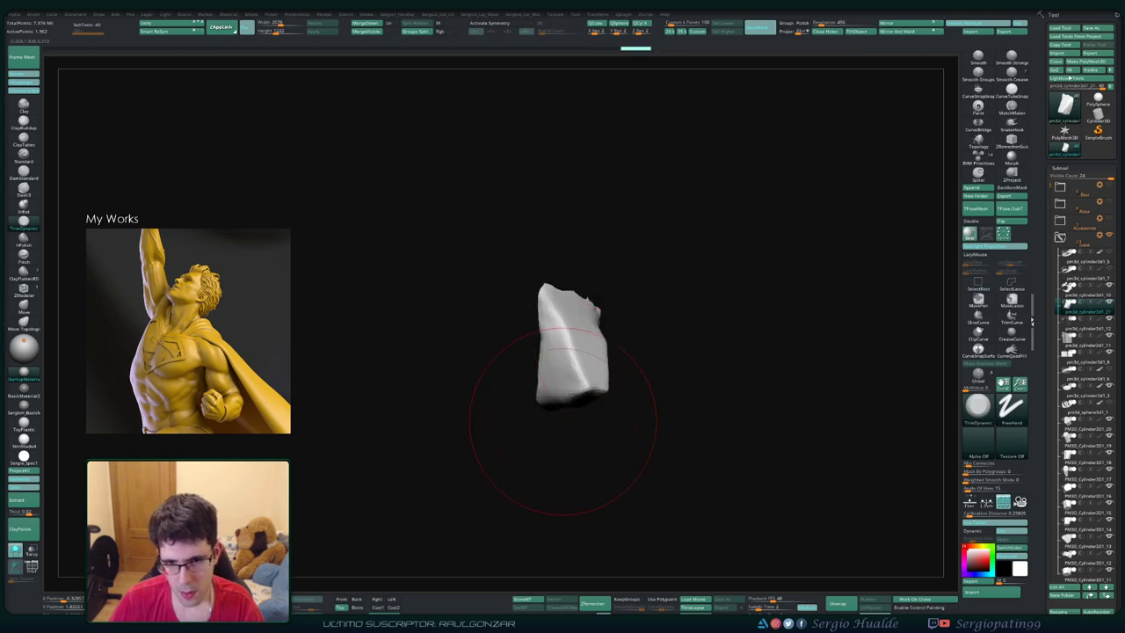
key("shift+ctrl+s")
right_click_drag(593, 369, 577, 375)
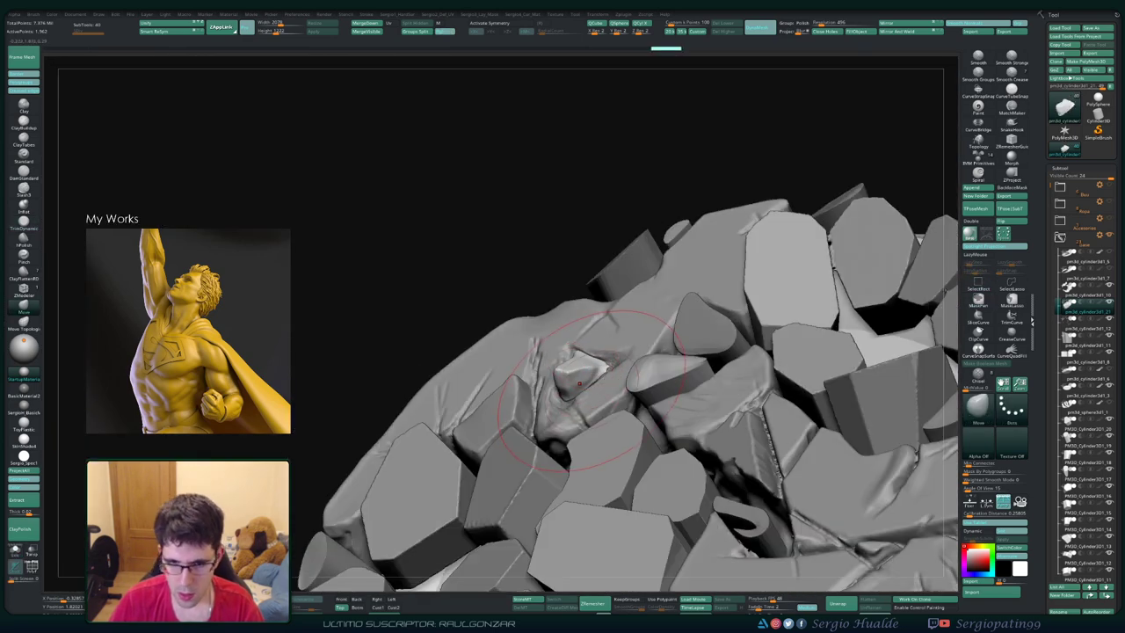
Step: Reposition the chip lower among the slabs with the transform gizmo
key("w")
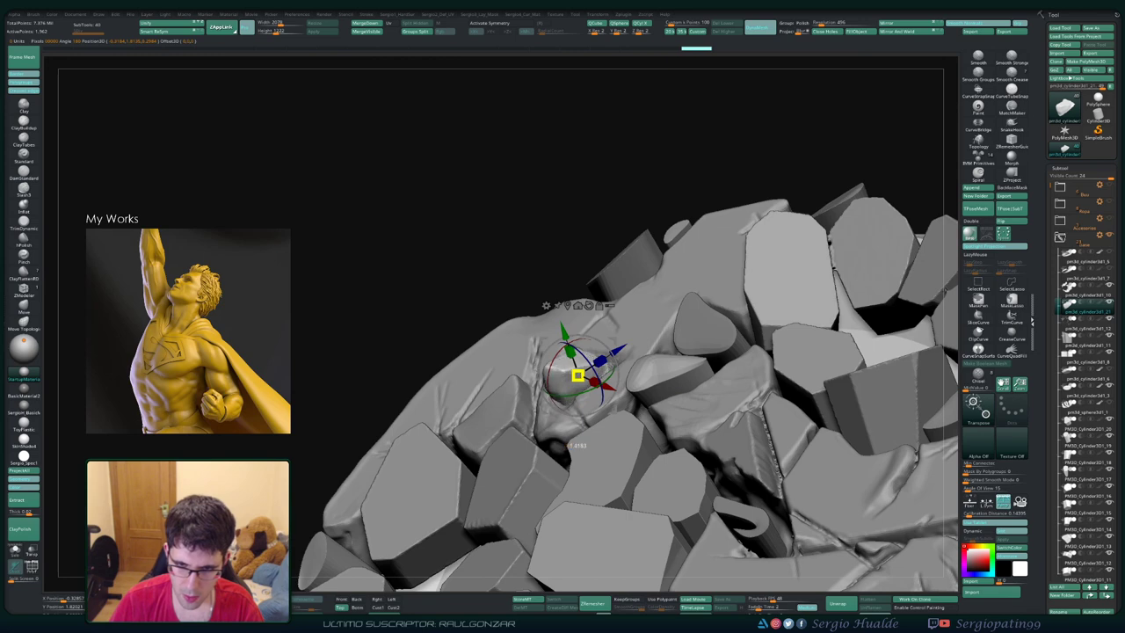
right_click_drag(571, 439, 576, 450)
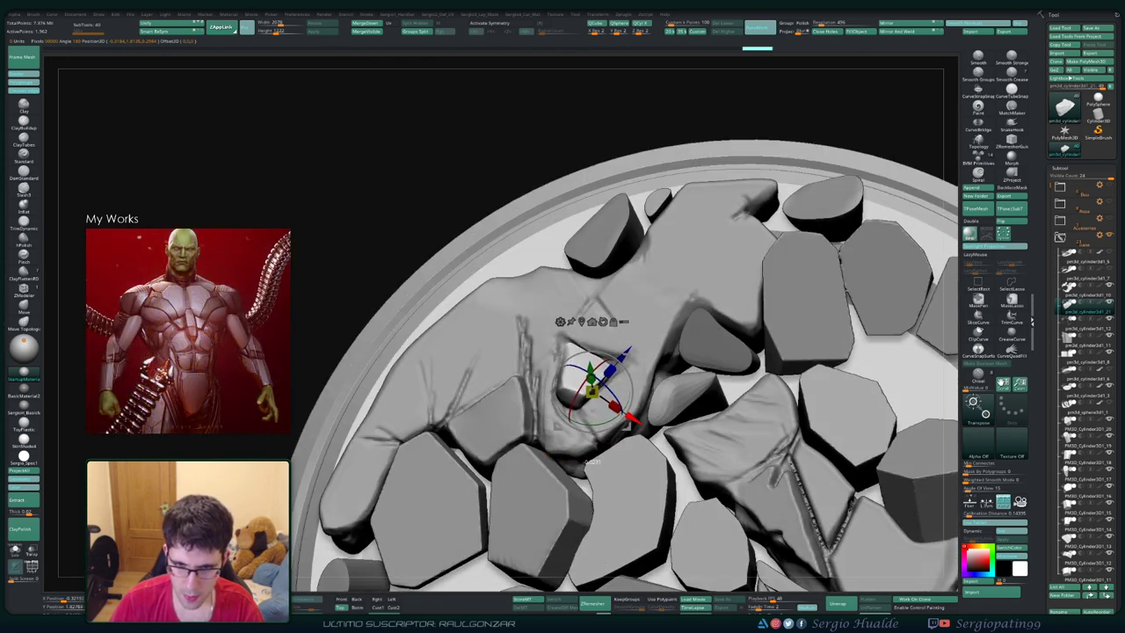
key("q")
right_click_drag(615, 492, 615, 492)
right_click_drag(594, 382, 595, 382)
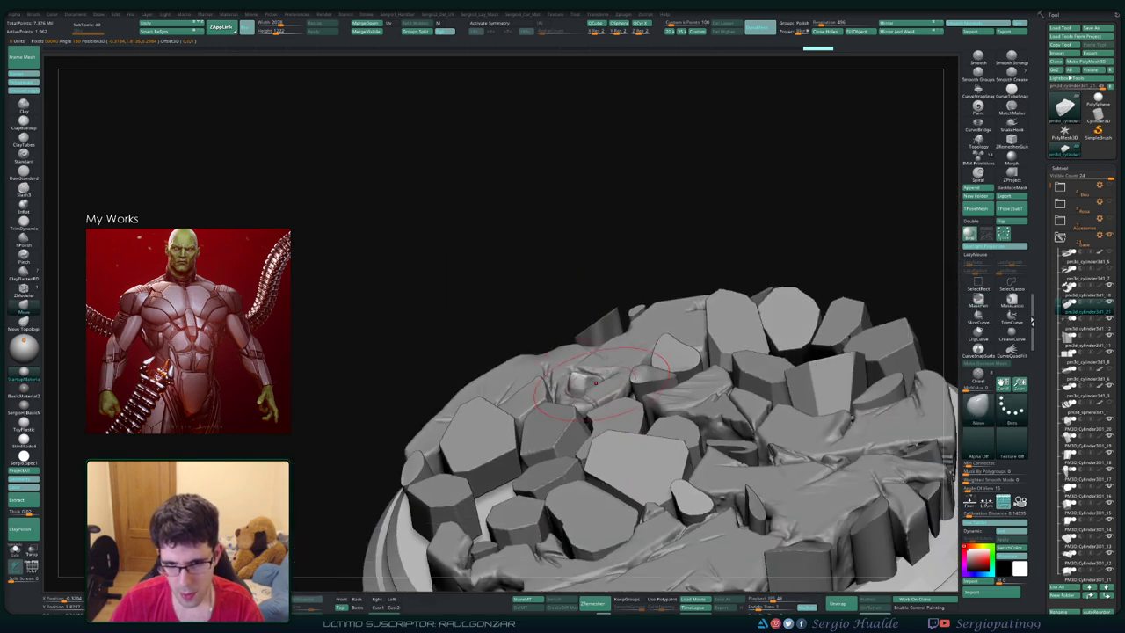
Step: Make the cracked ring the active subtool and Solo it
left_click(585, 376, "alt")
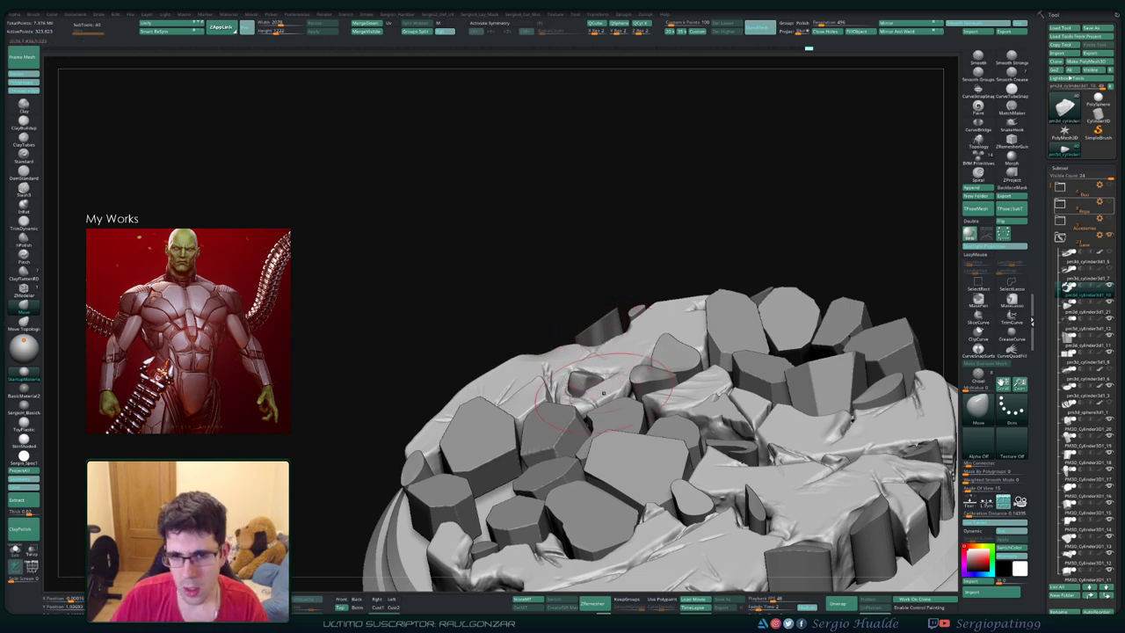
mouse_move(603, 393)
left_mouse_down()
mouse_move(580, 316)
mouse_move(545, 397)
mouse_move(545, 316)
mouse_move(771, 418)
mouse_move(571, 447)
left_mouse_up()
left_click(553, 400, "ctrl+shift")
Step: Using a smaller ClayBuildup brush, build a band along the slab's left edge and sculpt its tip
key("b")
key("c")
key("b")
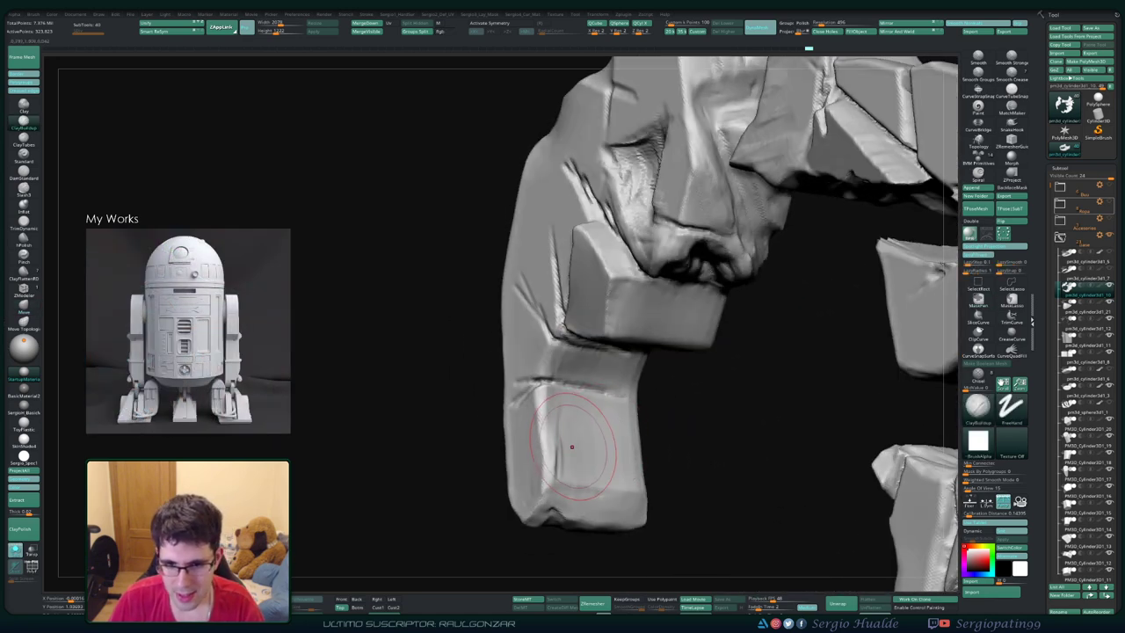
key("bracketleft")
key("bracketleft")
key("bracketleft")
key("bracketleft")
key("bracketleft")
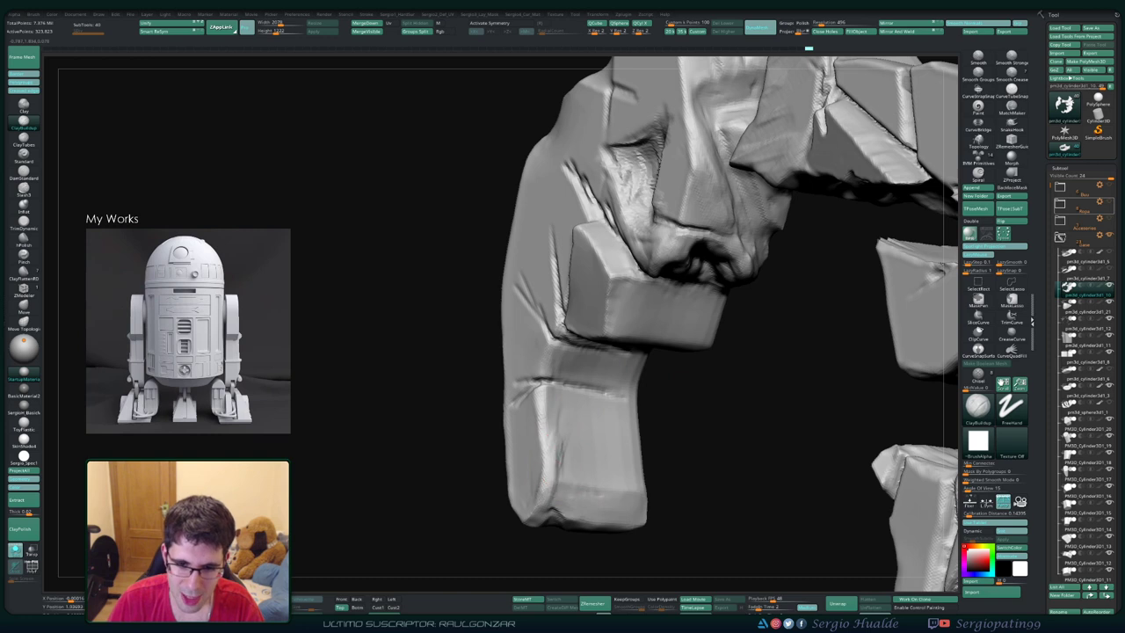
left_click_drag(570, 394, 573, 470)
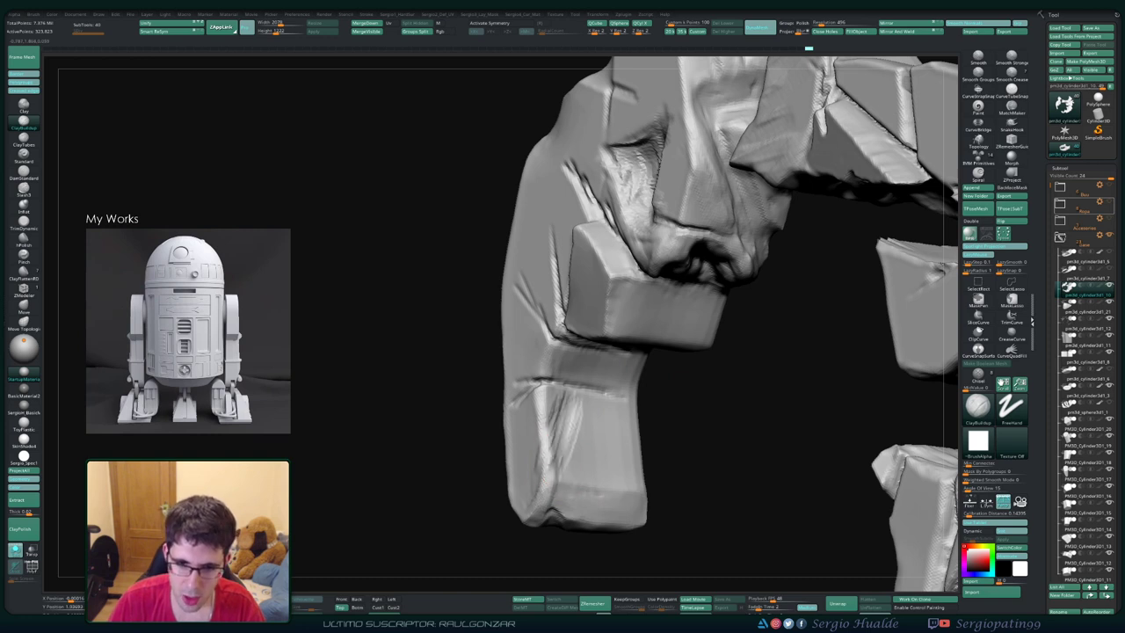
mouse_move(571, 470)
right_mouse_down()
mouse_move(571, 443)
mouse_move(555, 431)
right_mouse_up()
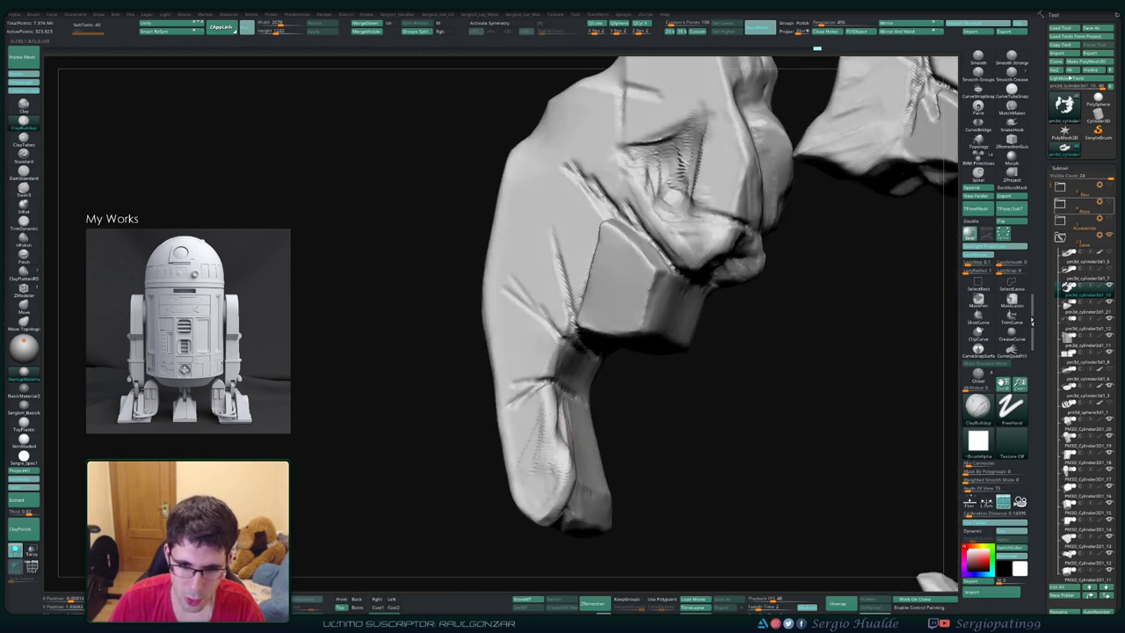
left_click_drag(529, 401, 514, 451)
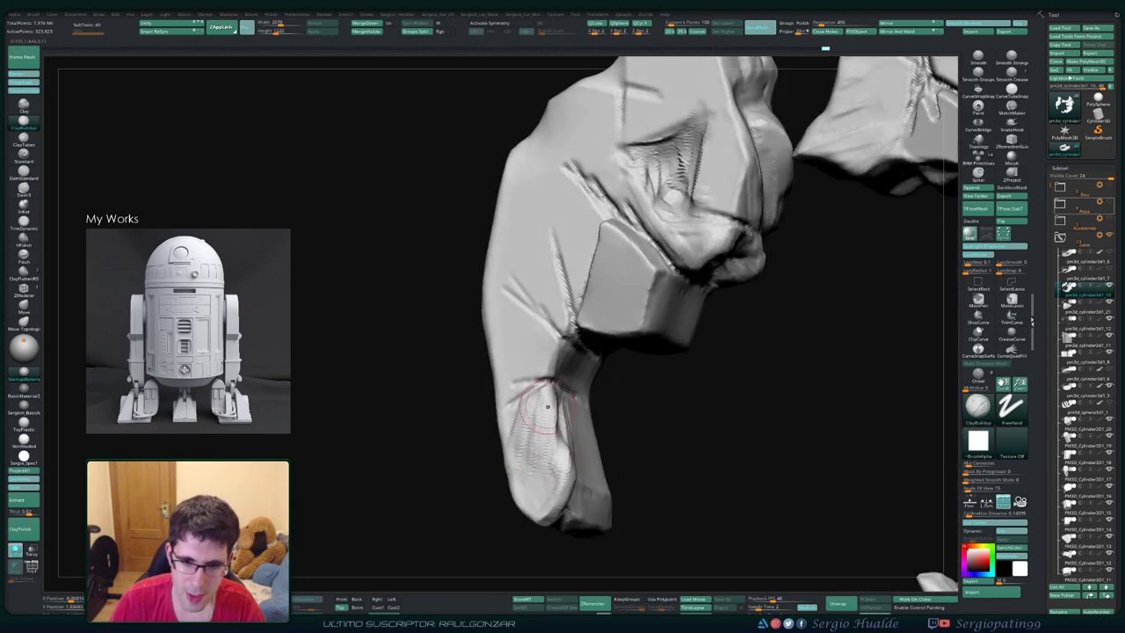
right_click_drag(547, 413, 519, 440)
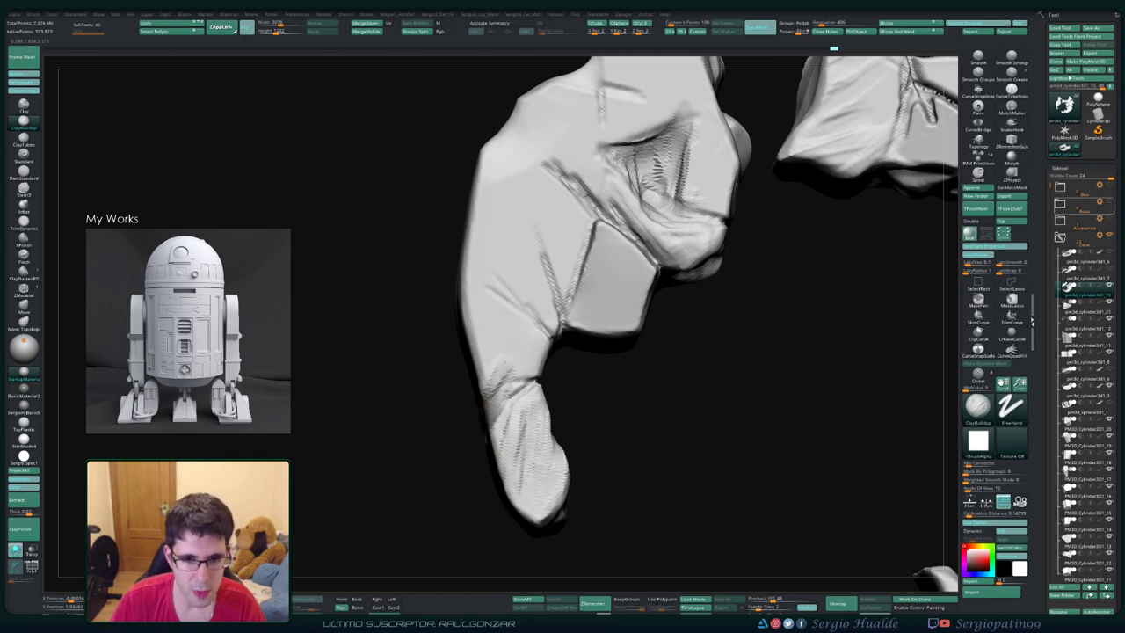
Step: Add striations on the lower block while orbiting around the ring slabs
right_click_drag(523, 362, 507, 423)
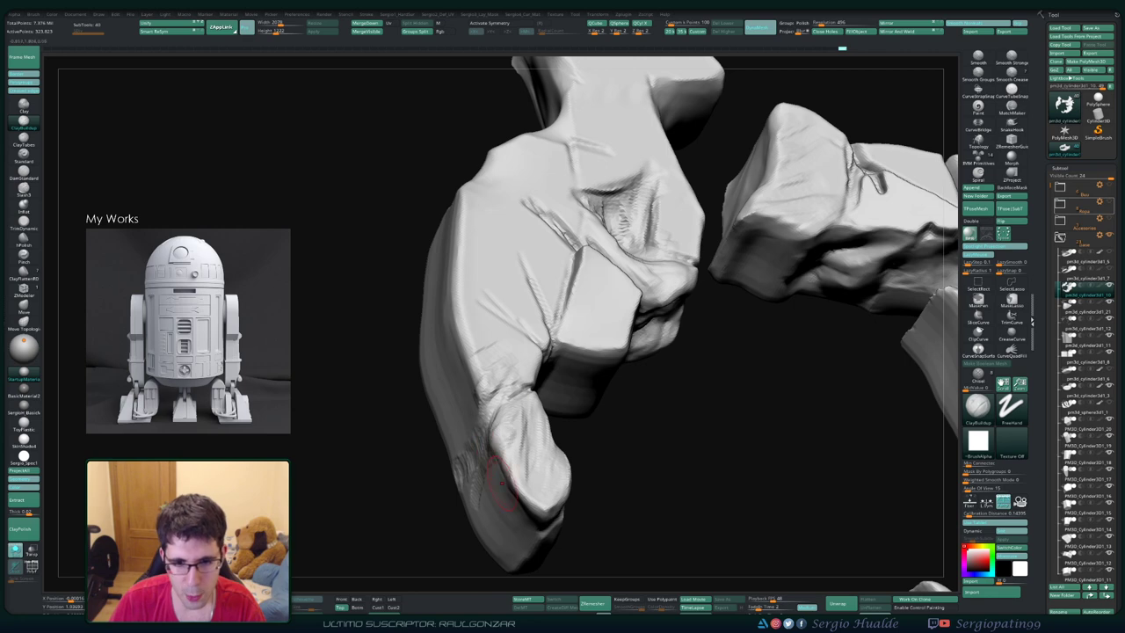
mouse_move(499, 481)
right_mouse_down()
mouse_move(544, 500)
mouse_move(520, 515)
right_mouse_up()
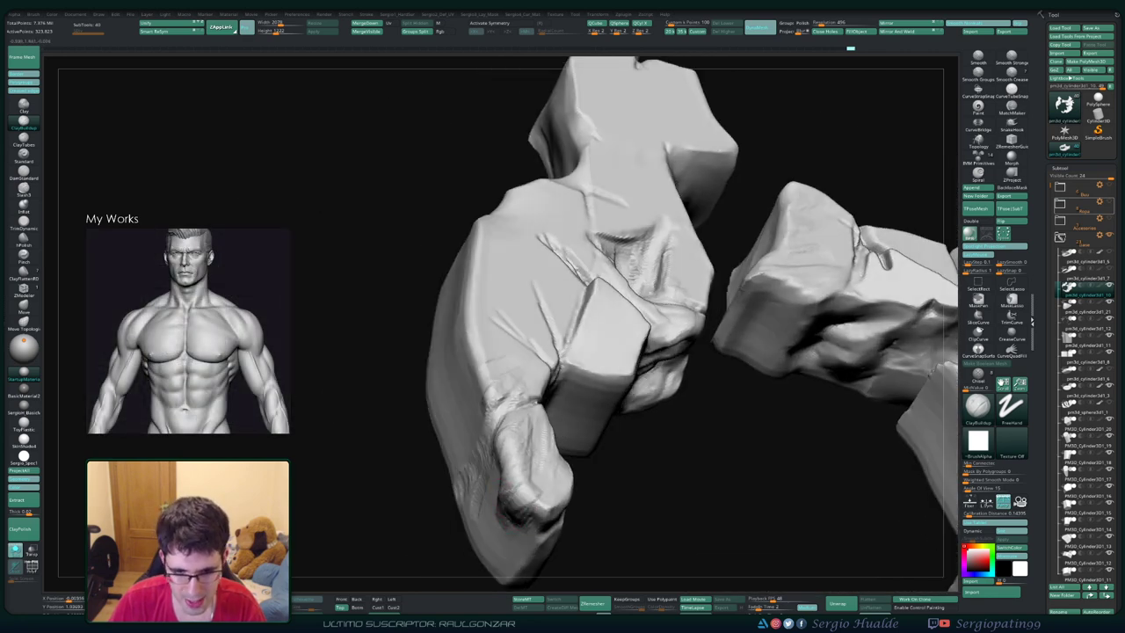
left_click_drag(531, 519, 501, 548)
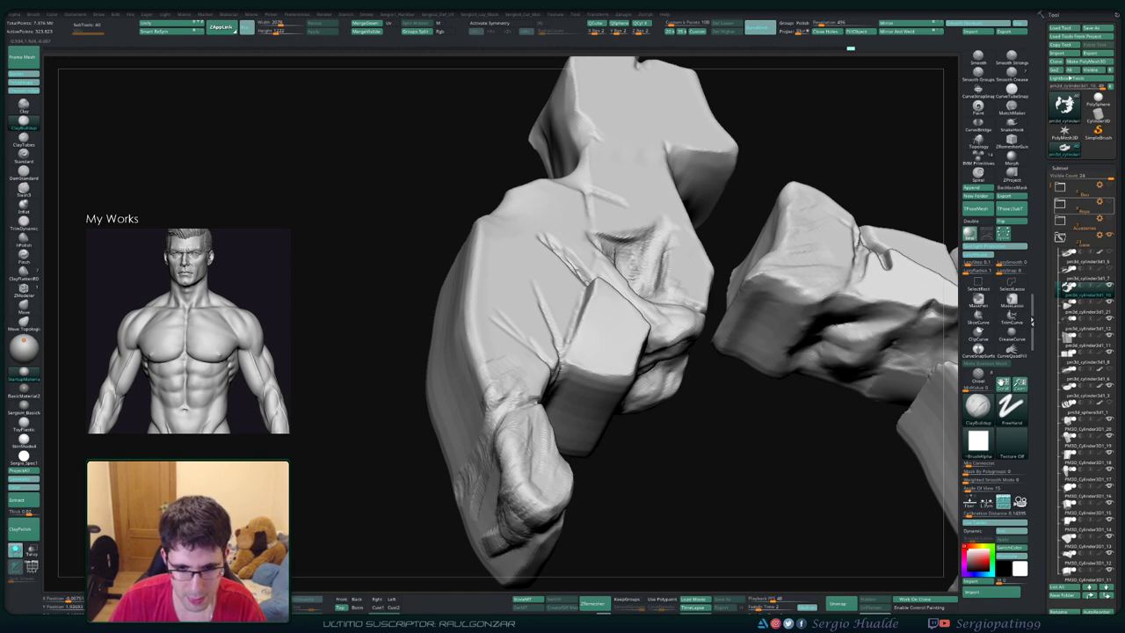
mouse_move(527, 549)
right_mouse_down()
mouse_move(523, 525)
mouse_move(548, 504)
mouse_move(567, 514)
mouse_move(542, 457)
right_mouse_up()
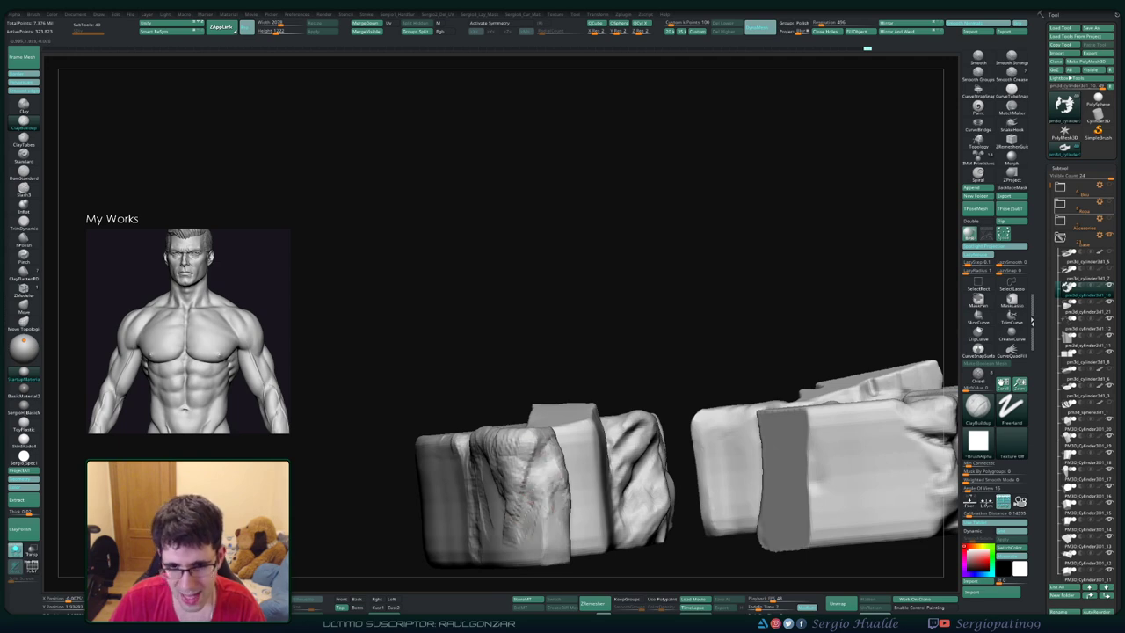
right_click_drag(534, 520, 538, 513)
mouse_move(538, 474)
right_mouse_down()
mouse_move(518, 461)
mouse_move(554, 470)
mouse_move(530, 428)
mouse_move(545, 376)
right_mouse_up()
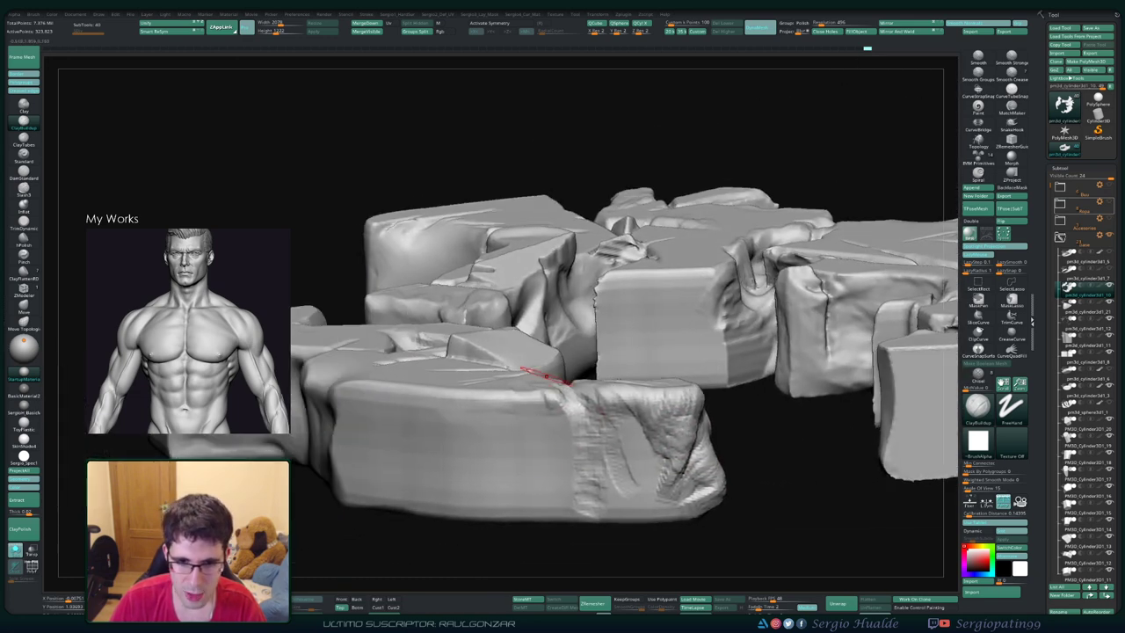
mouse_move(576, 457)
right_mouse_down()
mouse_move(579, 434)
mouse_move(582, 472)
mouse_move(597, 457)
right_mouse_up()
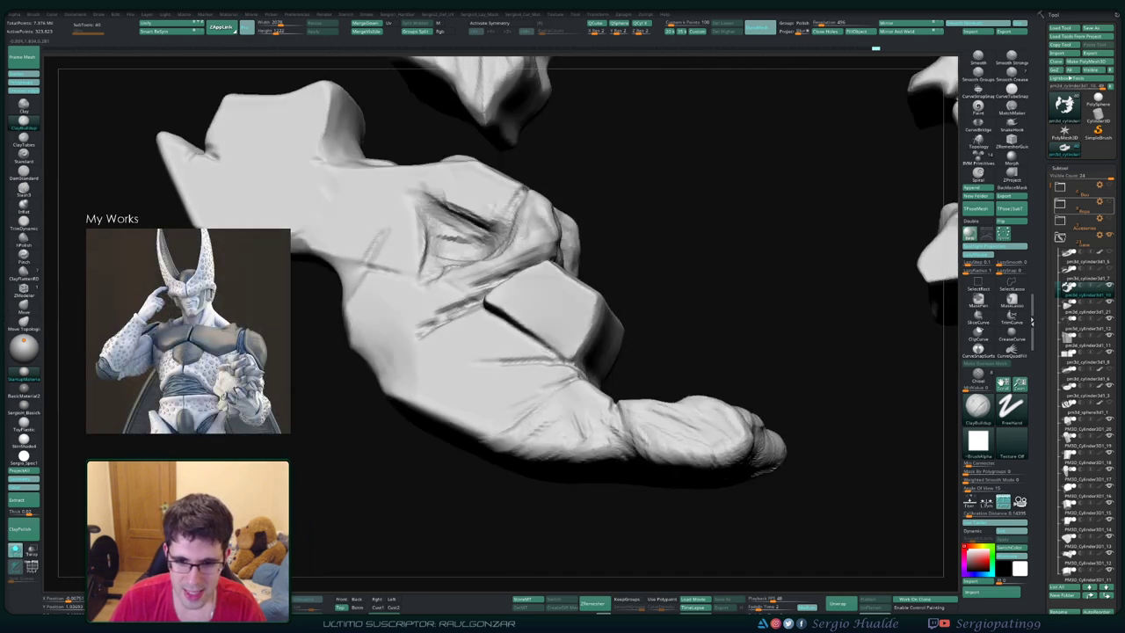
Step: Close in on a single ring block with ClayBuildup active
right_click_drag(518, 431, 593, 422)
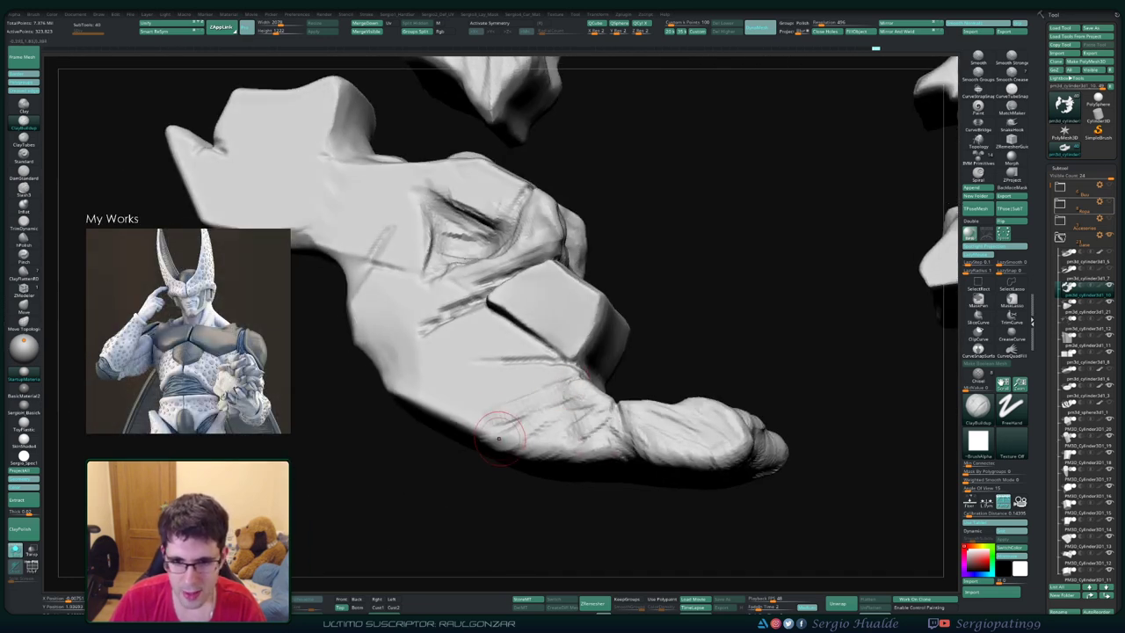
mouse_move(501, 422)
right_mouse_down()
mouse_move(605, 411)
mouse_move(659, 423)
mouse_move(654, 383)
mouse_move(595, 308)
mouse_move(563, 306)
right_mouse_up()
key("b")
key("c")
key("b")
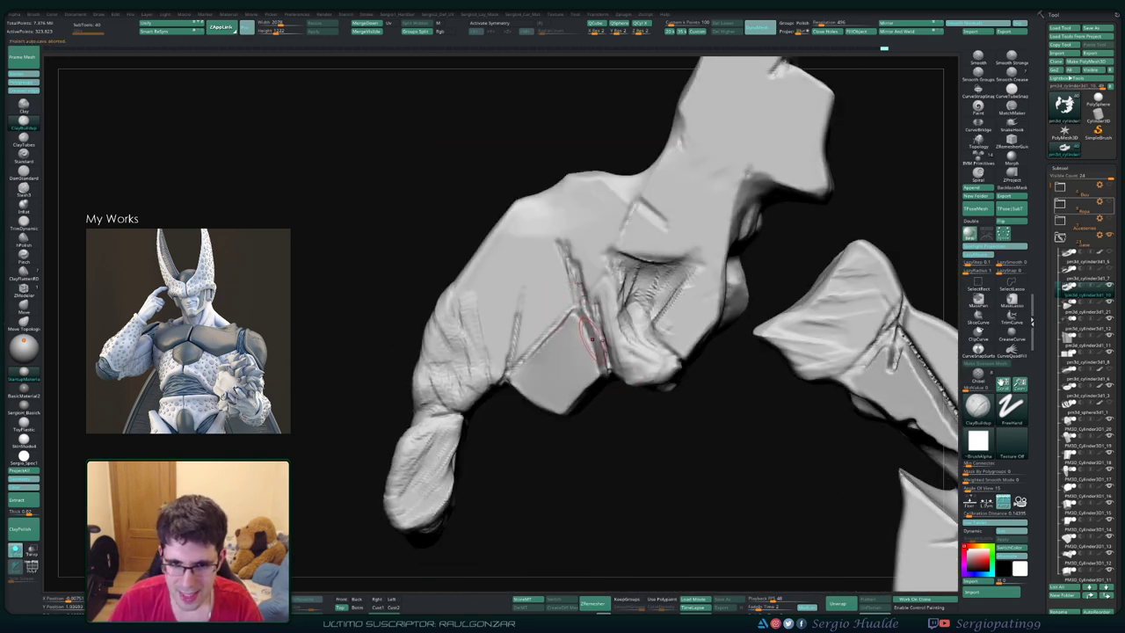
key("ctrl")
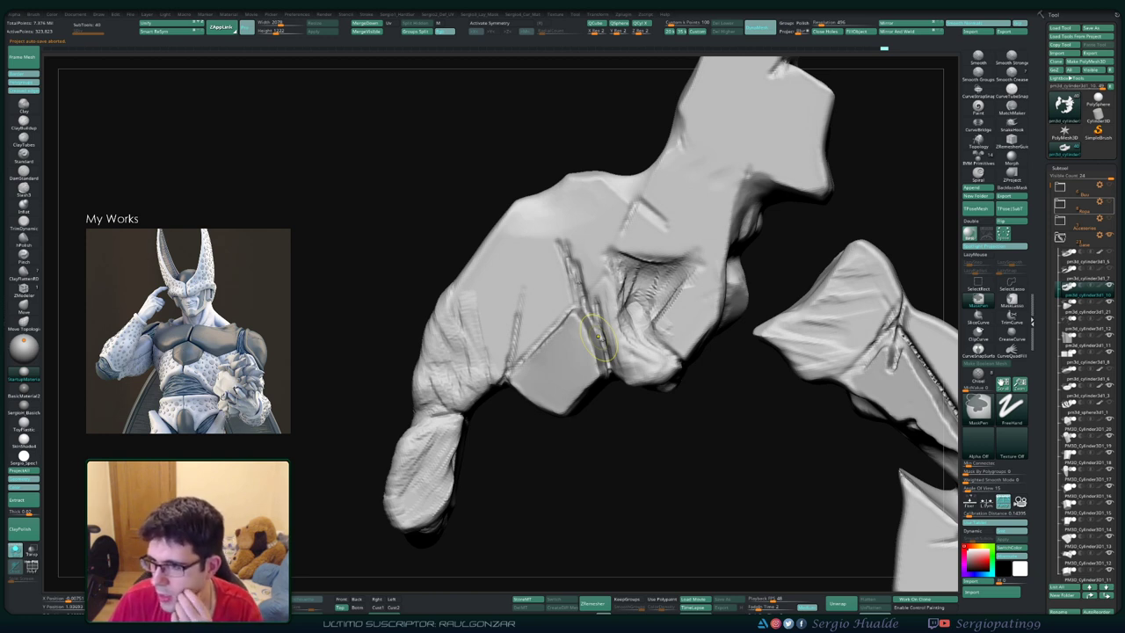
Step: Save the sculpt with Ctrl+S and inspect the carved crack area from the side
key("ctrl+s")
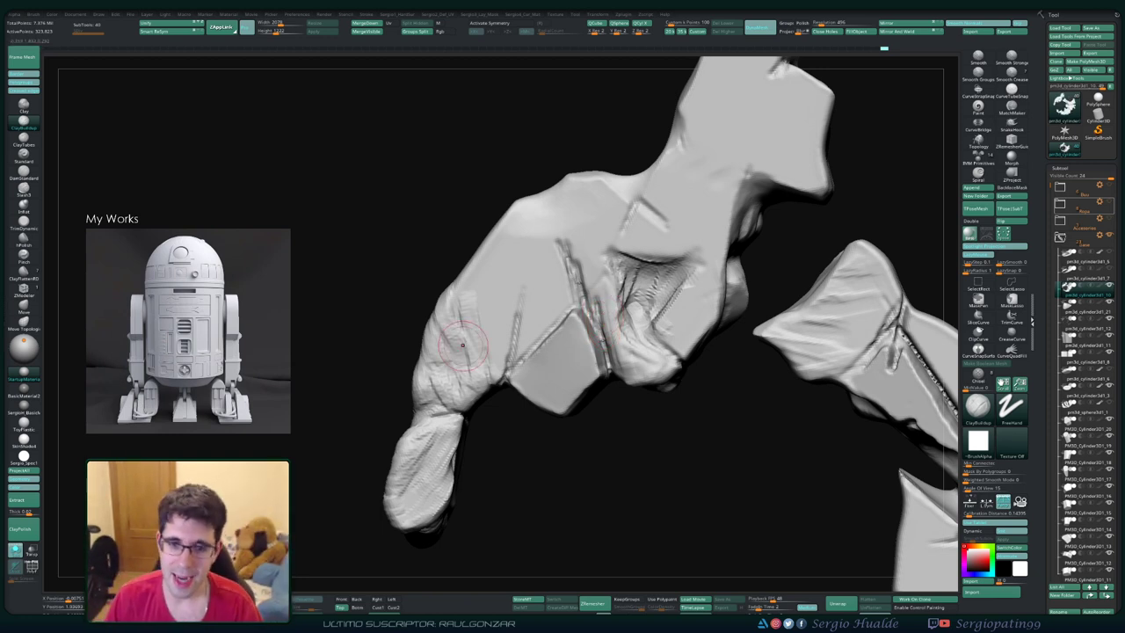
mouse_move(534, 349)
left_mouse_down()
mouse_move(607, 277)
mouse_move(610, 372)
left_mouse_up()
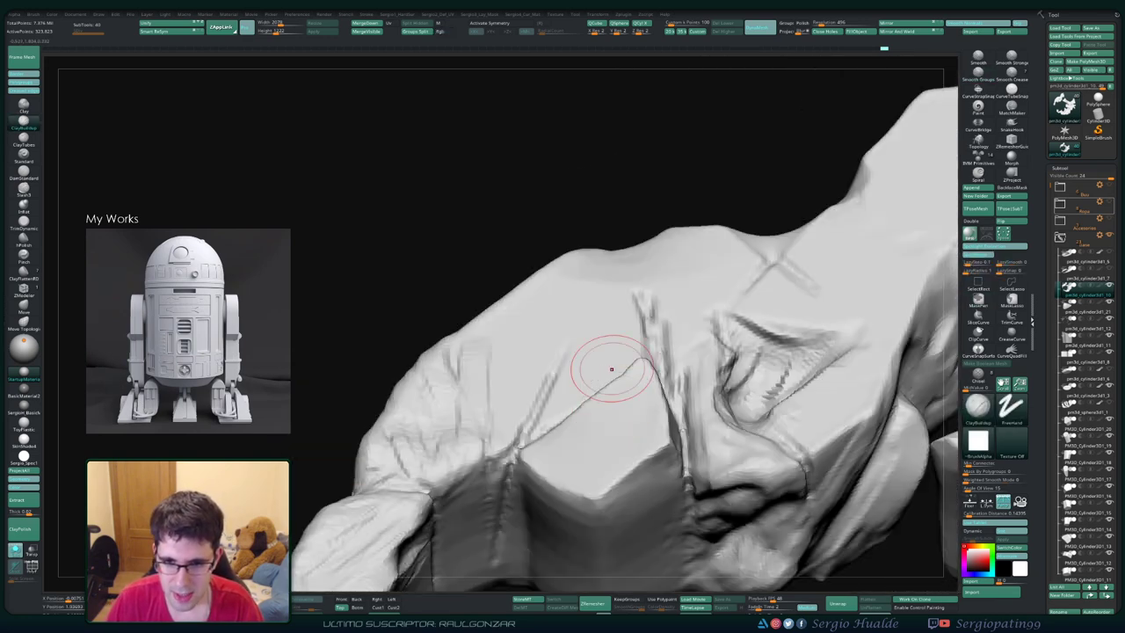
mouse_move(604, 418)
left_mouse_down()
mouse_move(632, 369)
mouse_move(578, 382)
mouse_move(566, 317)
mouse_move(483, 408)
left_mouse_up()
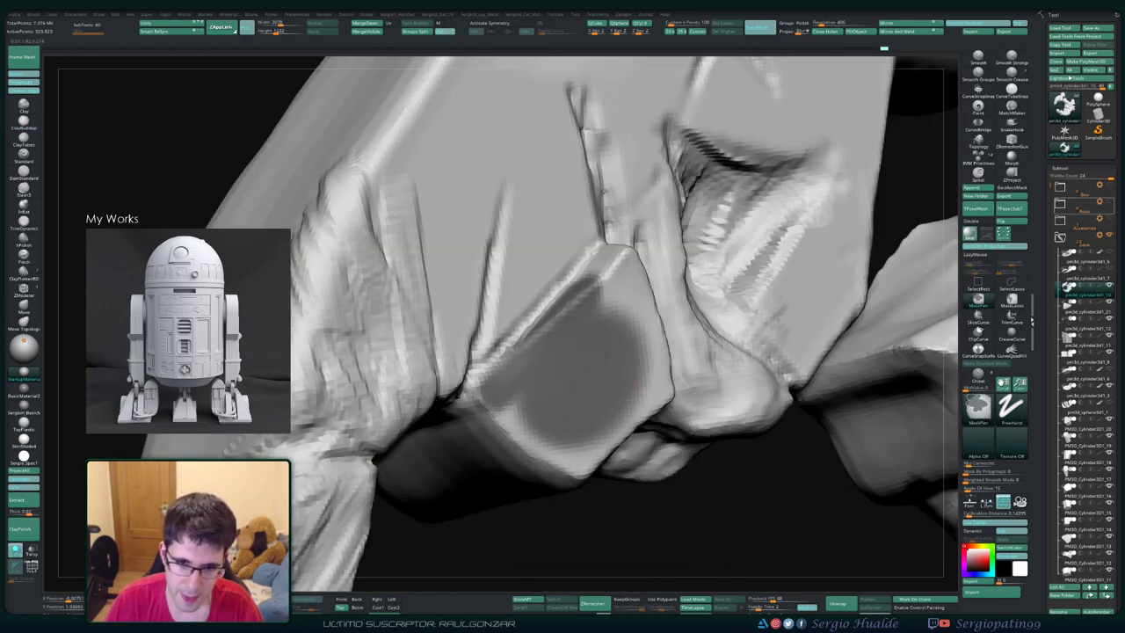
Step: Mask the front and side faces of the wedged slab block with MaskPen
mouse_move(505, 431)
left_mouse_down()
mouse_move(501, 396)
mouse_move(597, 492)
mouse_move(641, 421)
left_mouse_up()
left_click_drag(255, 422, 247, 366)
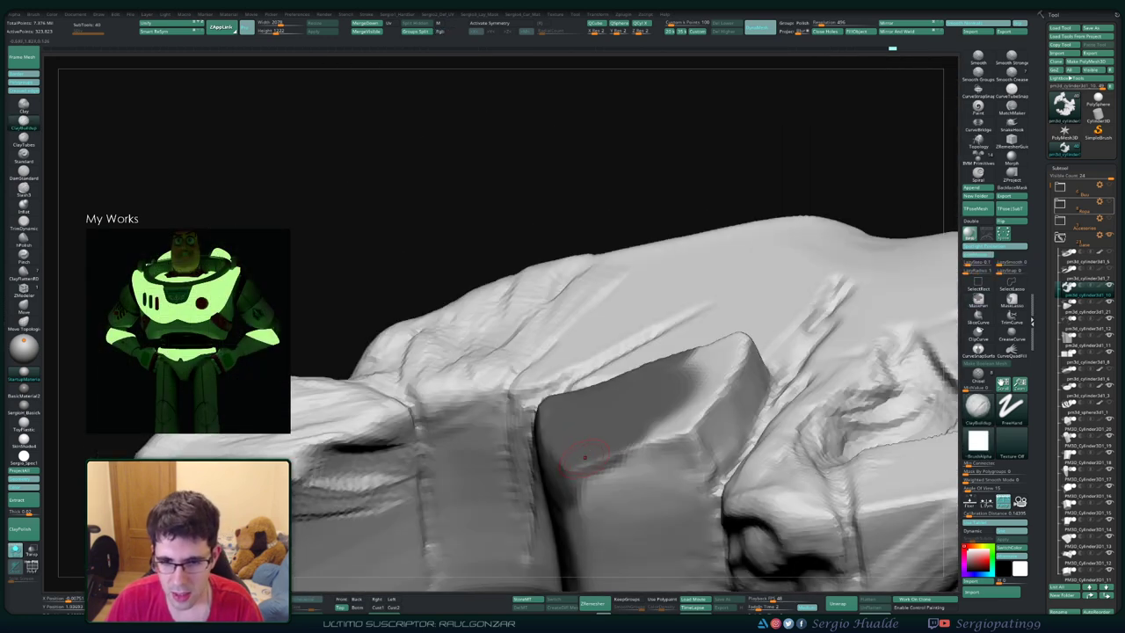
left_click_drag(580, 488, 651, 448, "ctrl")
mouse_move(615, 488)
left_mouse_down("ctrl")
mouse_move(694, 395)
mouse_move(703, 439)
mouse_move(659, 474)
left_mouse_up("ctrl")
left_click_drag(703, 440, 729, 413, "ctrl")
left_click_drag(615, 140, 562, 114)
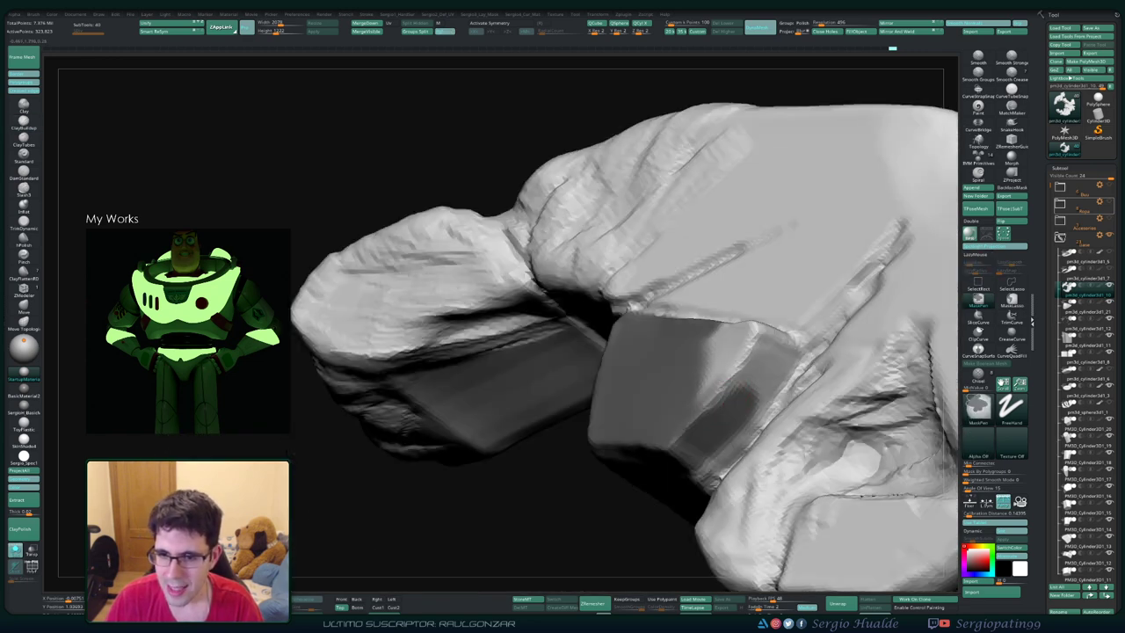
mouse_move(703, 404)
left_mouse_down("ctrl")
mouse_move(729, 338)
mouse_move(756, 365)
mouse_move(760, 391)
left_mouse_up("ctrl")
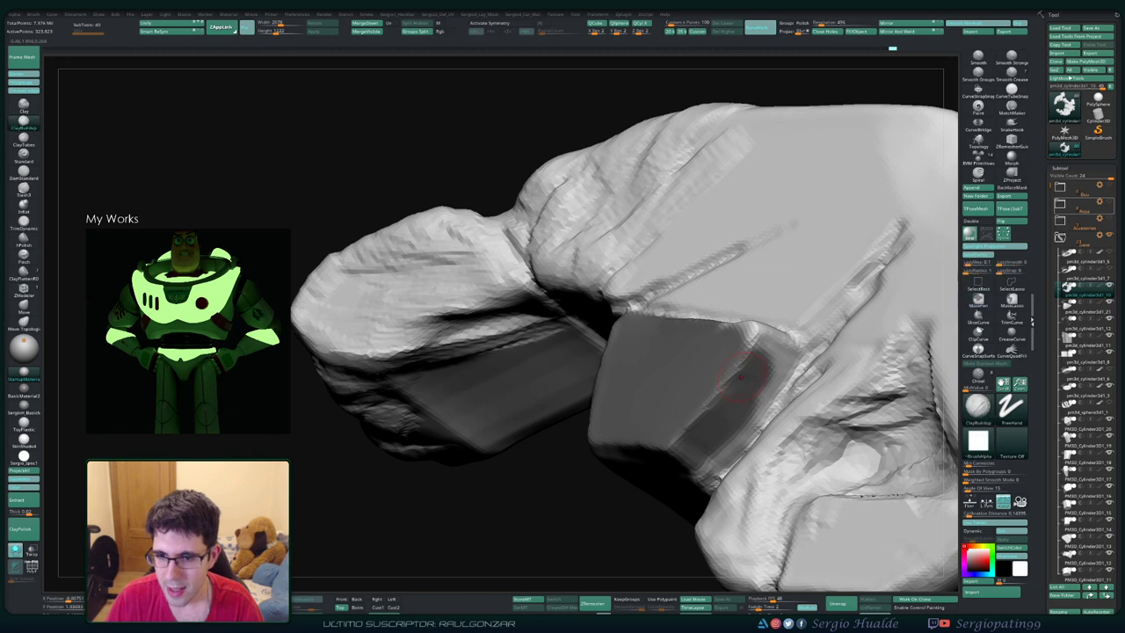
mouse_move(615, 96)
left_mouse_down()
mouse_move(590, 132)
mouse_move(571, 132)
left_mouse_up()
Step: Orbit around the masked block to check it from lower and side angles
left_click_drag(747, 369, 707, 387, "ctrl")
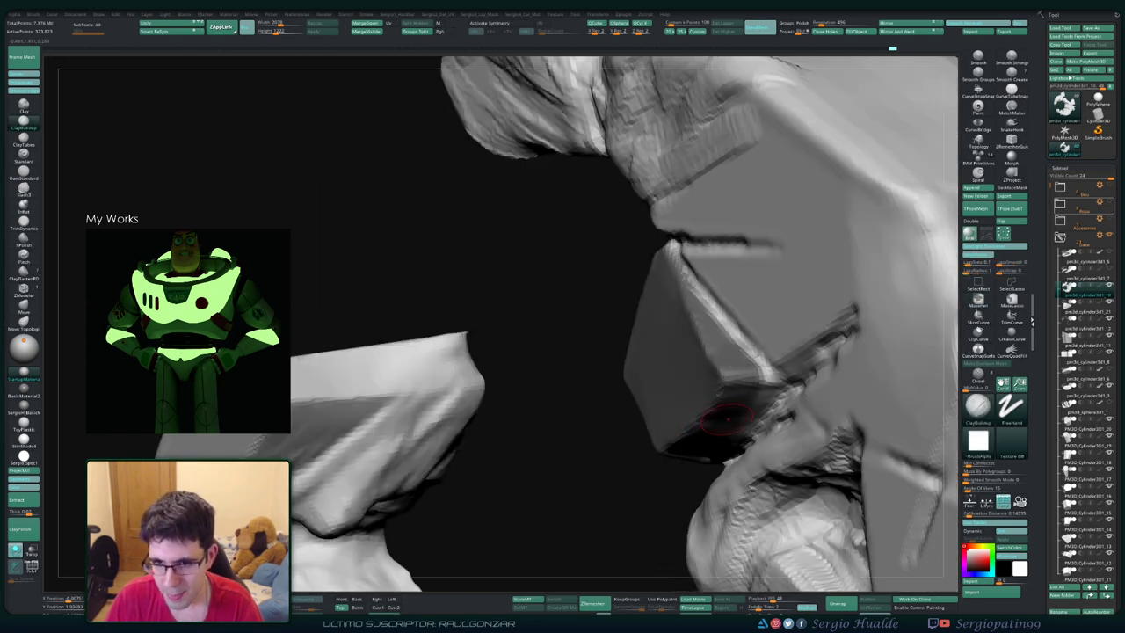
left_click_drag(545, 219, 744, 376)
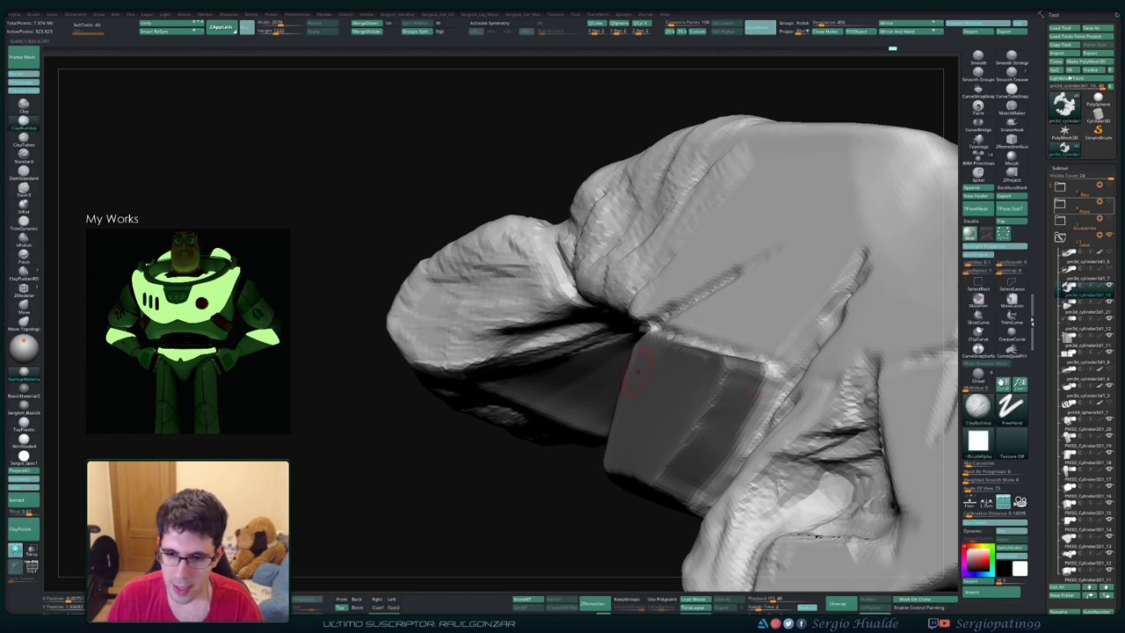
mouse_move(544, 193)
left_mouse_down()
mouse_move(542, 416)
mouse_move(526, 423)
left_mouse_up()
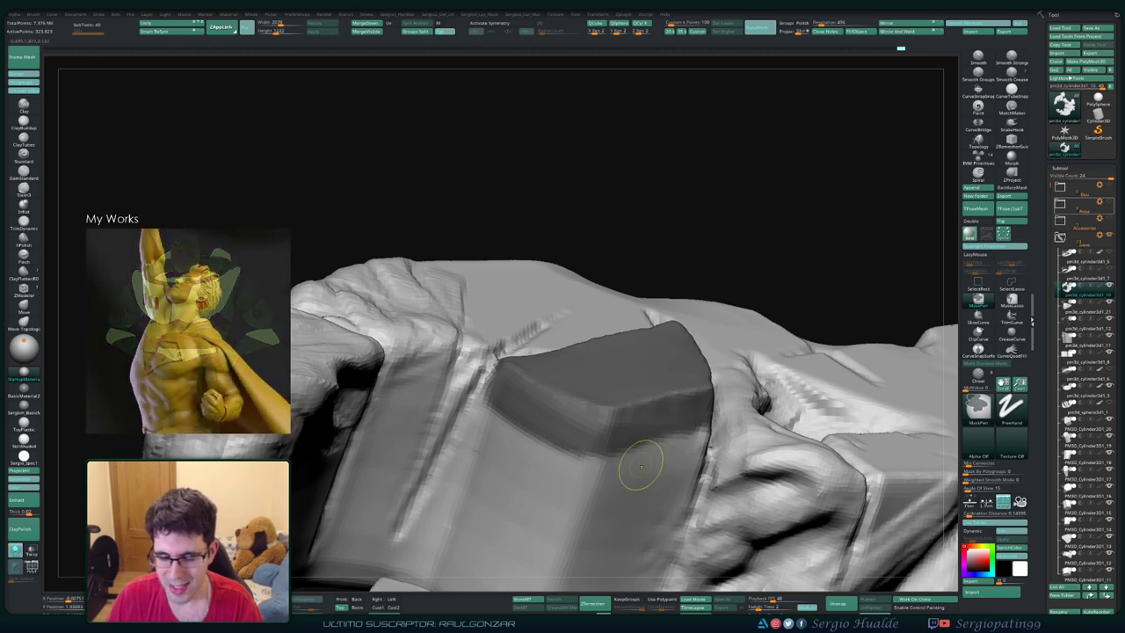
mouse_move(640, 465)
left_mouse_down()
mouse_move(606, 403)
mouse_move(584, 443)
mouse_move(603, 389)
mouse_move(623, 455)
mouse_move(605, 376)
left_mouse_up()
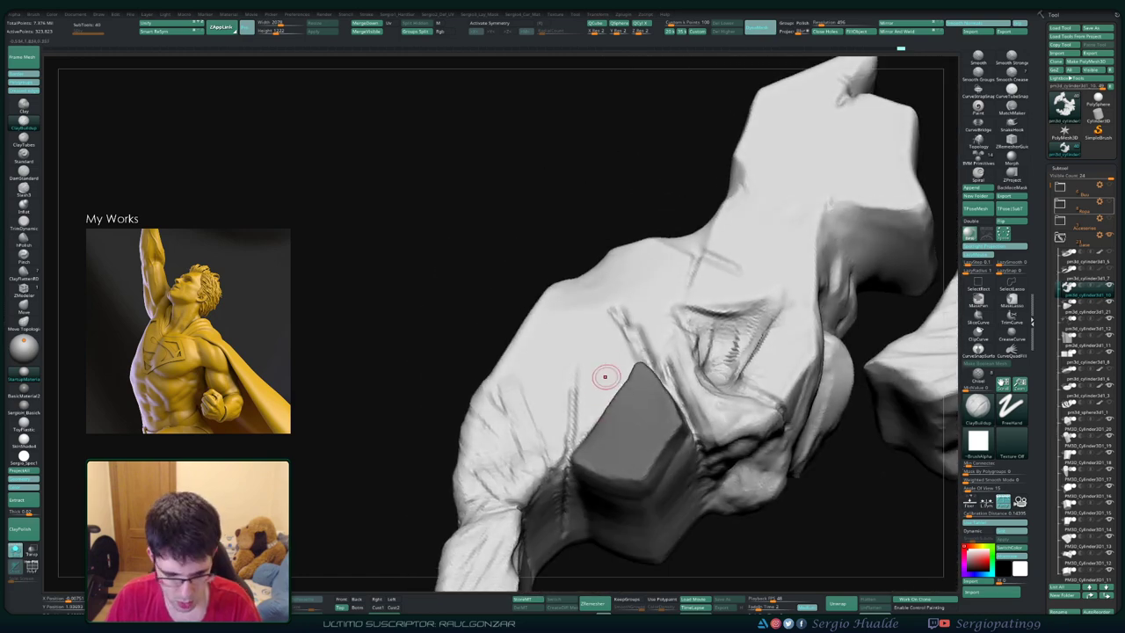
left_click_drag(619, 451, 626, 402)
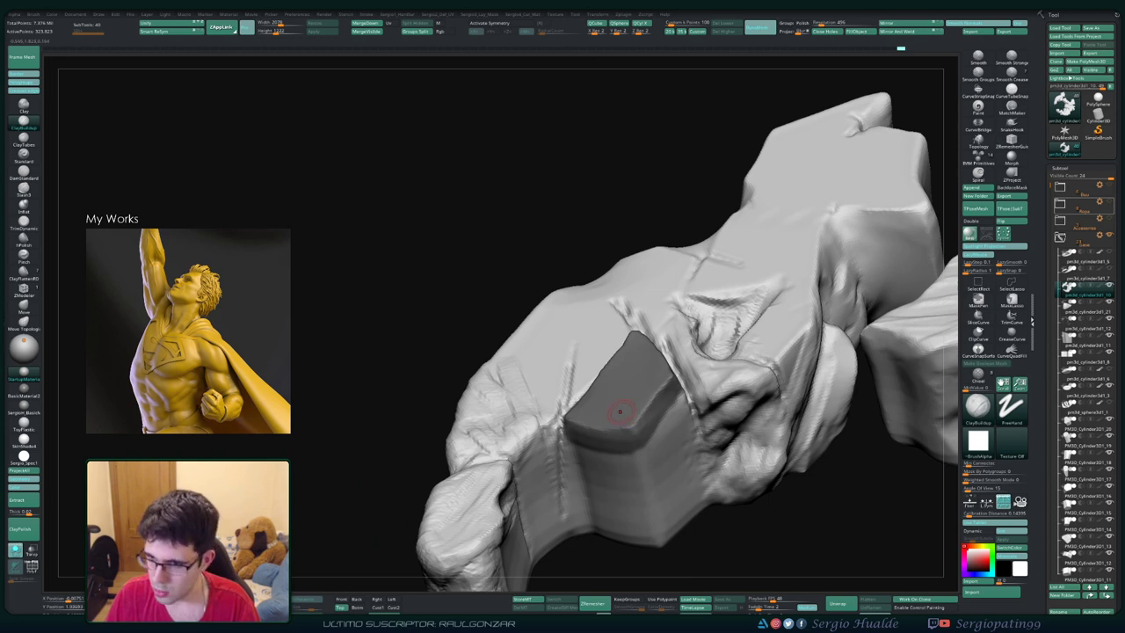
Step: Isolate the small slab piece's polygroup so it shows on its own
key("ctrl+shift")
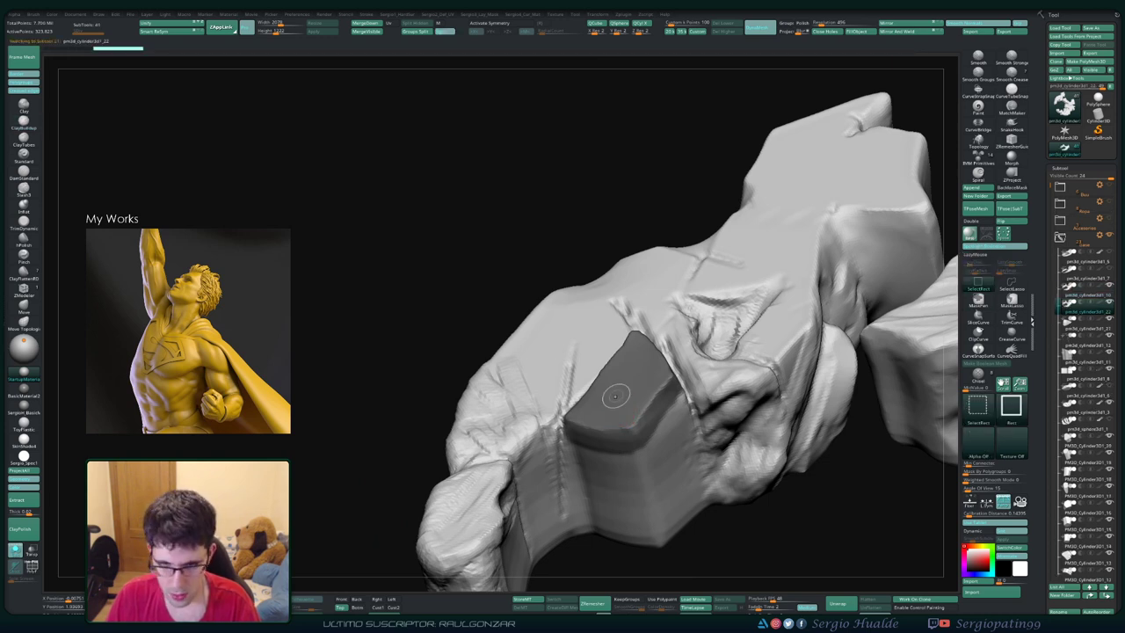
left_click(615, 402, "ctrl+shift")
left_click(618, 400, "ctrl+shift")
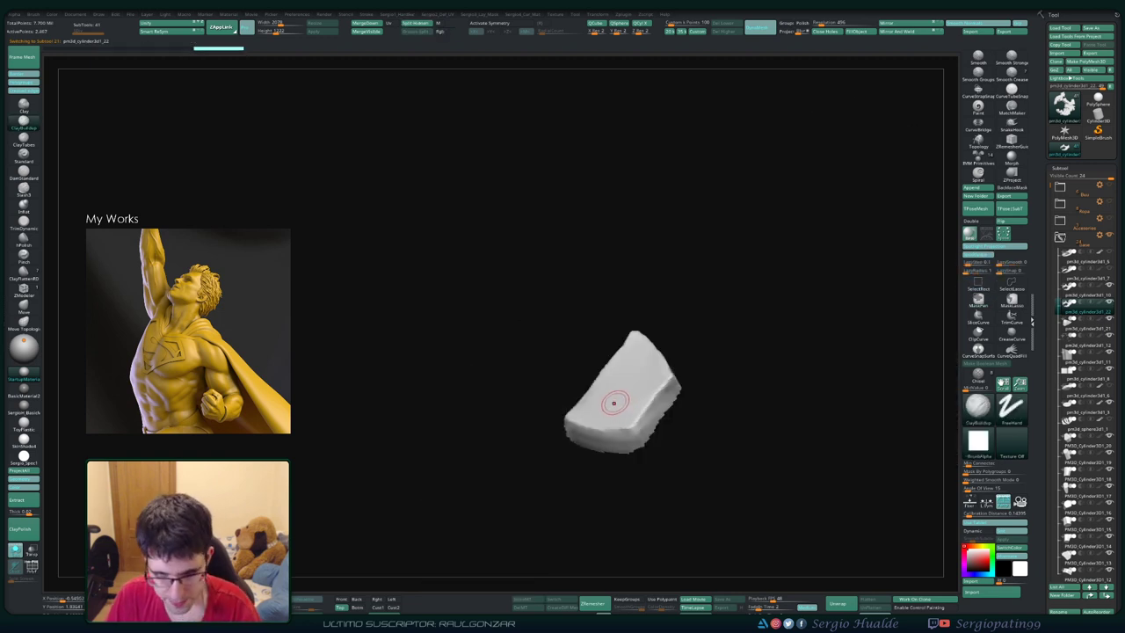
left_click_drag(619, 472, 698, 482)
Step: Rotate the isolated slab with the Gizmo and PolyF on, then turn both off
key("shift+f")
key("w")
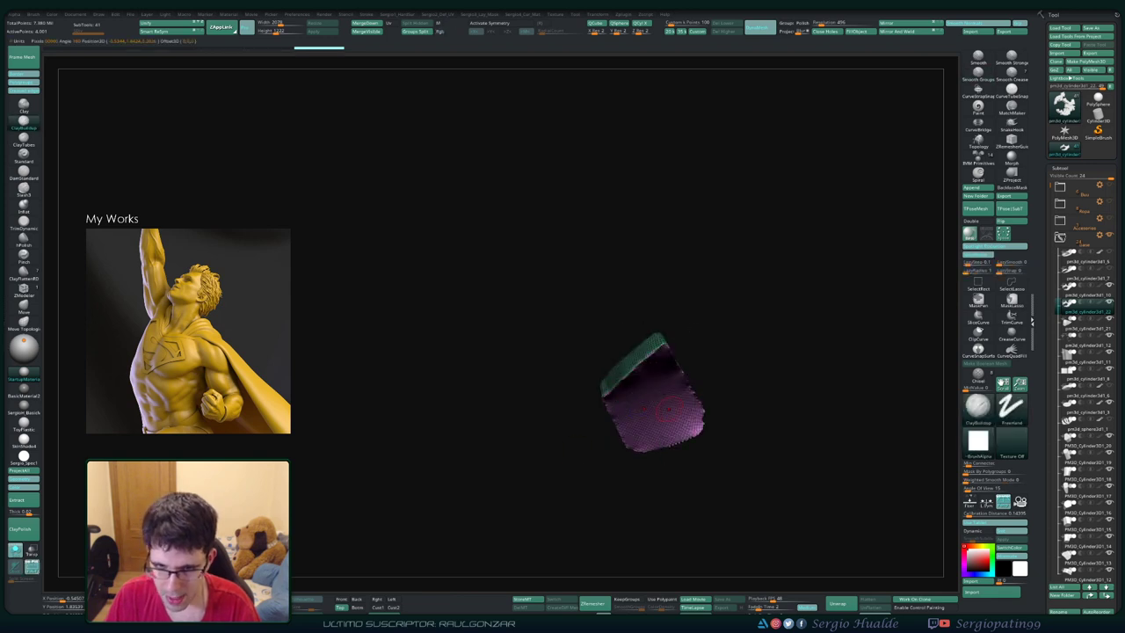
left_click_drag(615, 492, 685, 492)
left_click_drag(690, 426, 698, 422)
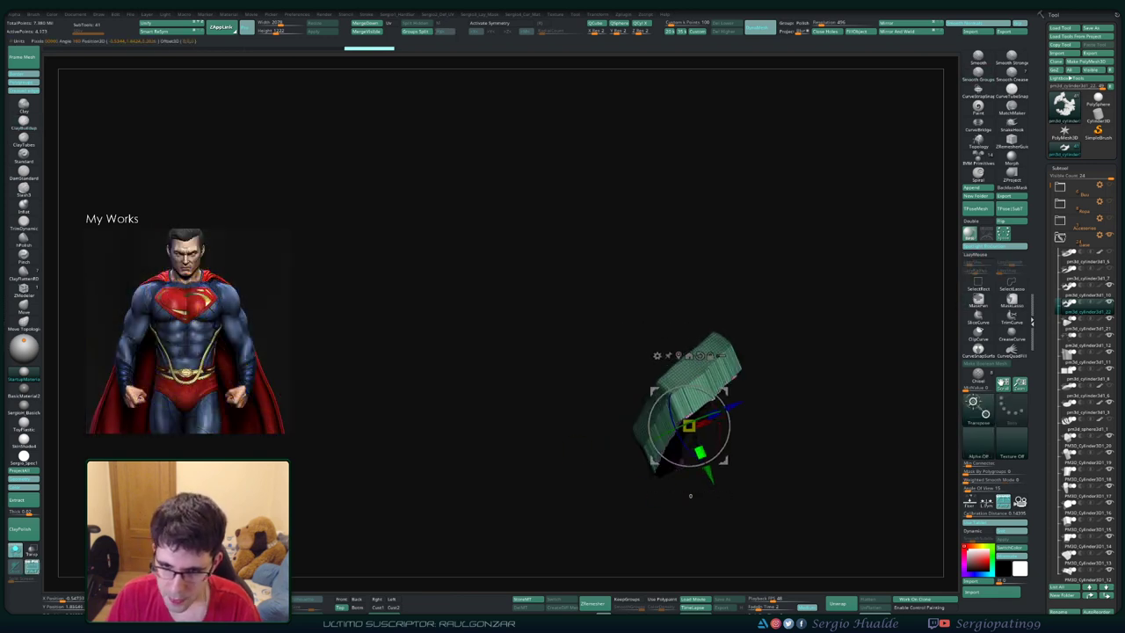
key("shift+f")
key("q")
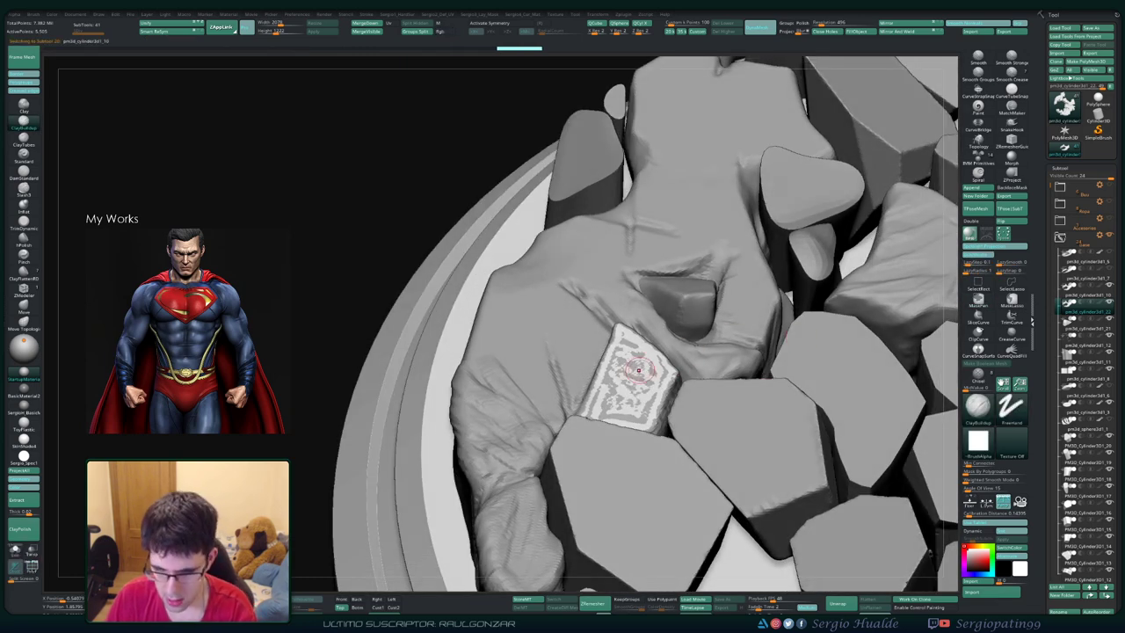
Step: Select Subtool 20 and smooth the white block's top into a rounded shape
left_click(617, 379, "alt")
left_click_drag(617, 380, 685, 496)
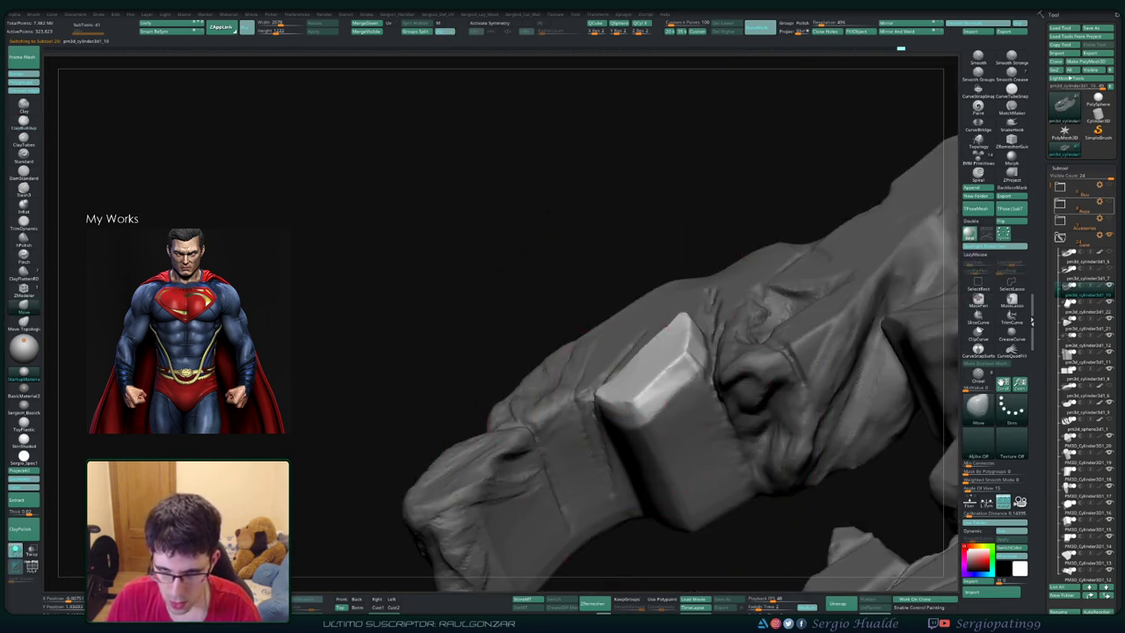
left_click_drag(606, 369, 615, 395, "shift")
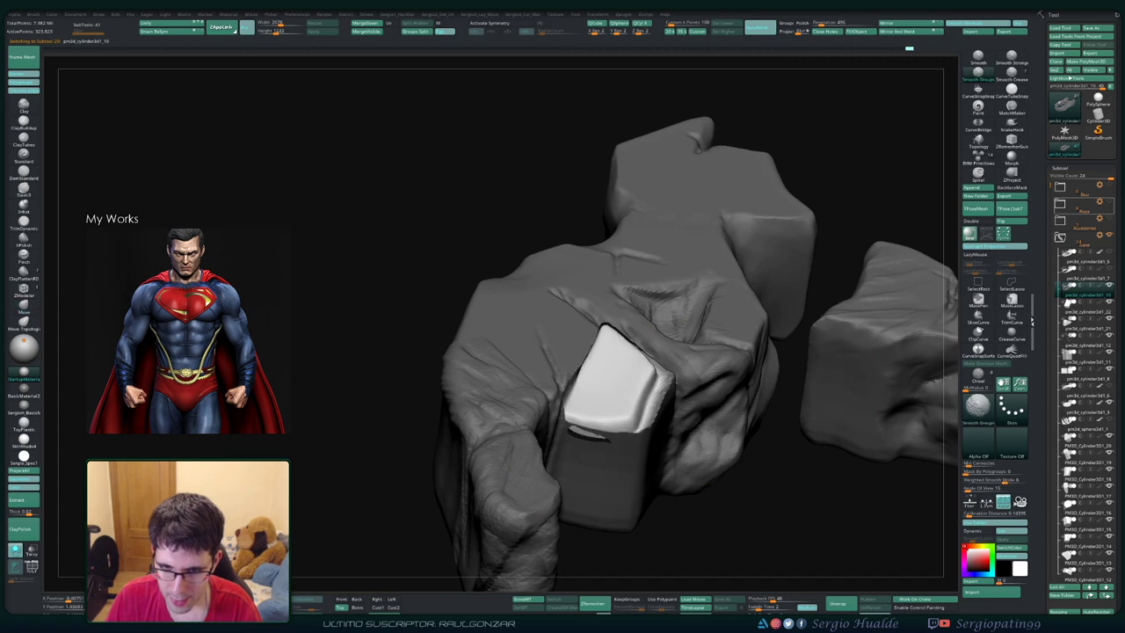
mouse_move(421, 219)
left_mouse_down()
mouse_move(628, 378)
mouse_move(627, 420)
mouse_move(597, 388)
left_mouse_up()
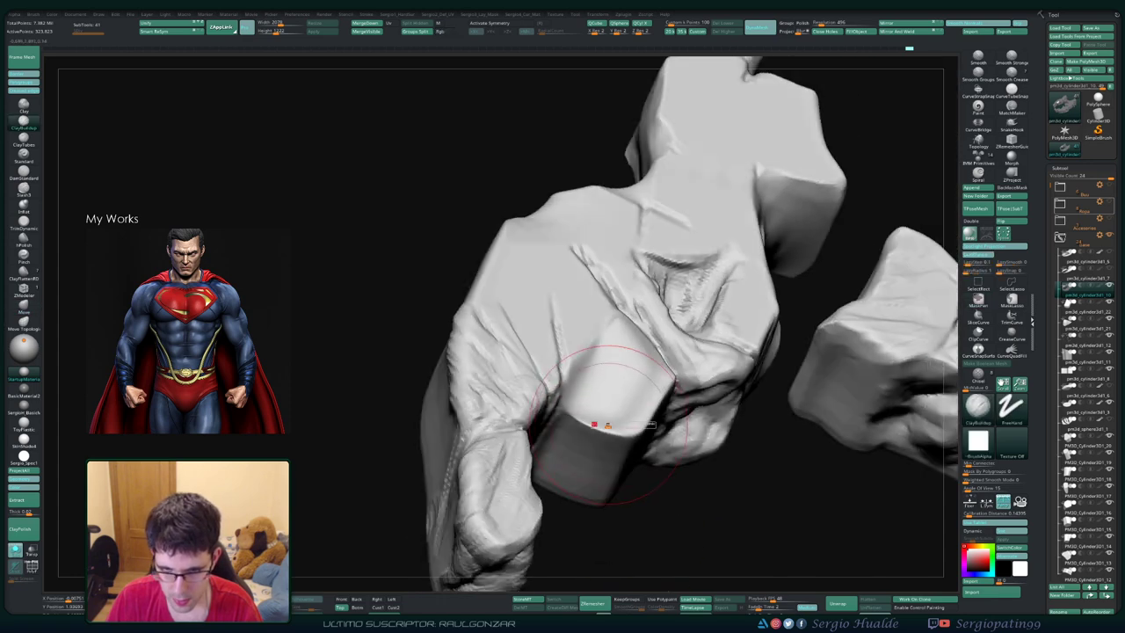
Step: Build ClayBuildup strokes over the block's top and swirl the round dent in the rock face
left_click_drag(597, 389, 658, 377)
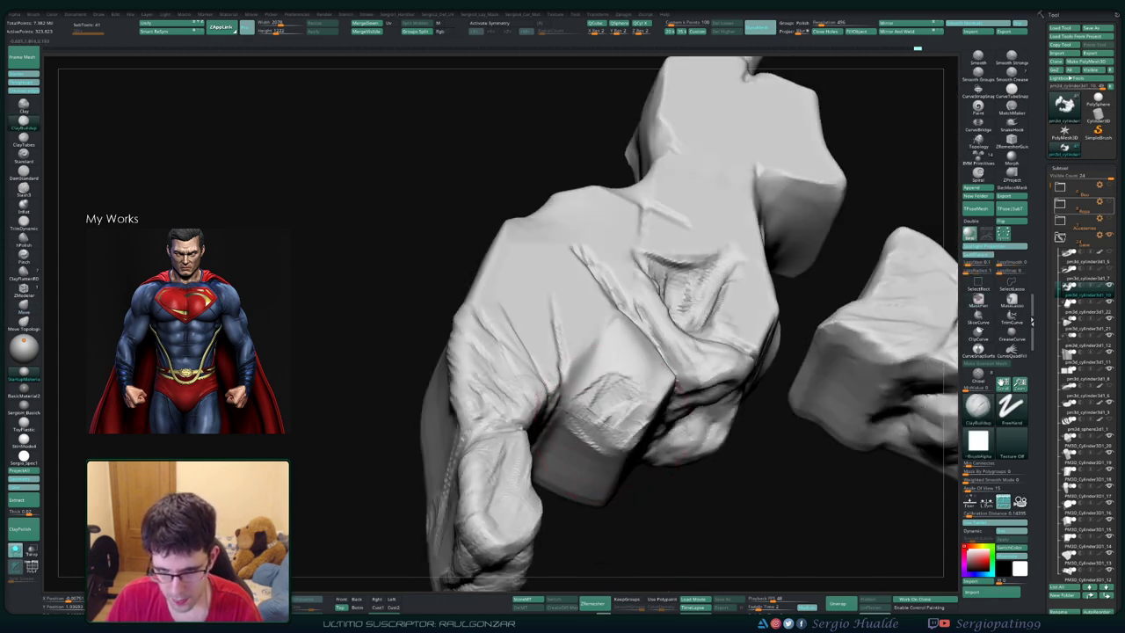
left_click_drag(573, 436, 633, 463)
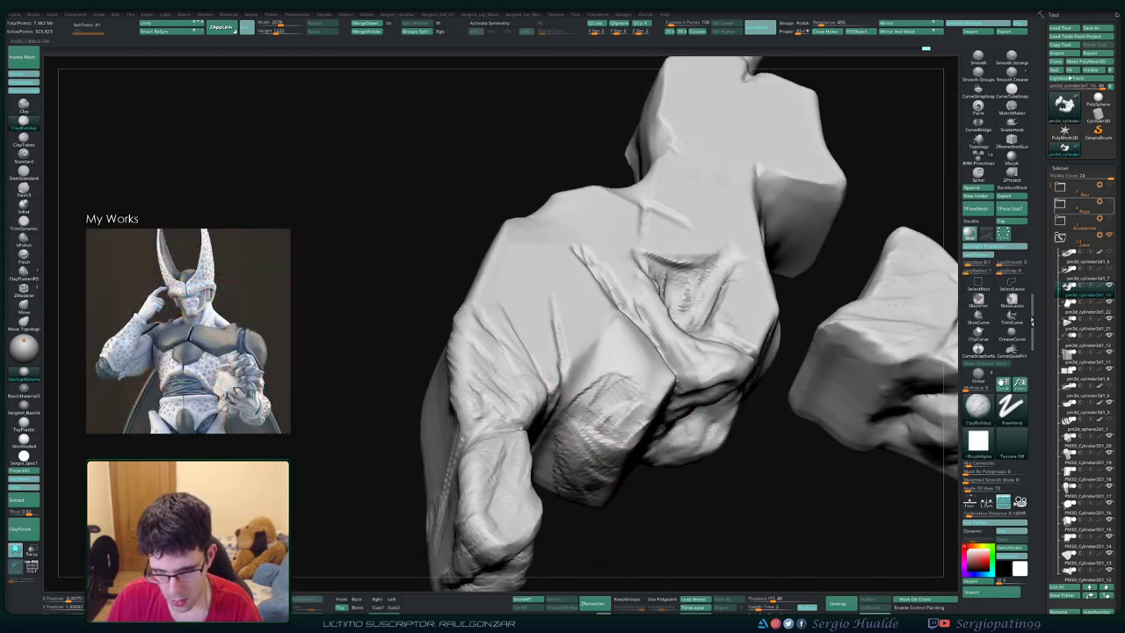
mouse_move(606, 413)
left_mouse_down()
mouse_move(604, 481)
mouse_move(615, 386)
left_mouse_up()
mouse_move(571, 518)
left_mouse_down()
mouse_move(593, 458)
mouse_move(577, 528)
mouse_move(615, 465)
mouse_move(607, 478)
left_mouse_up()
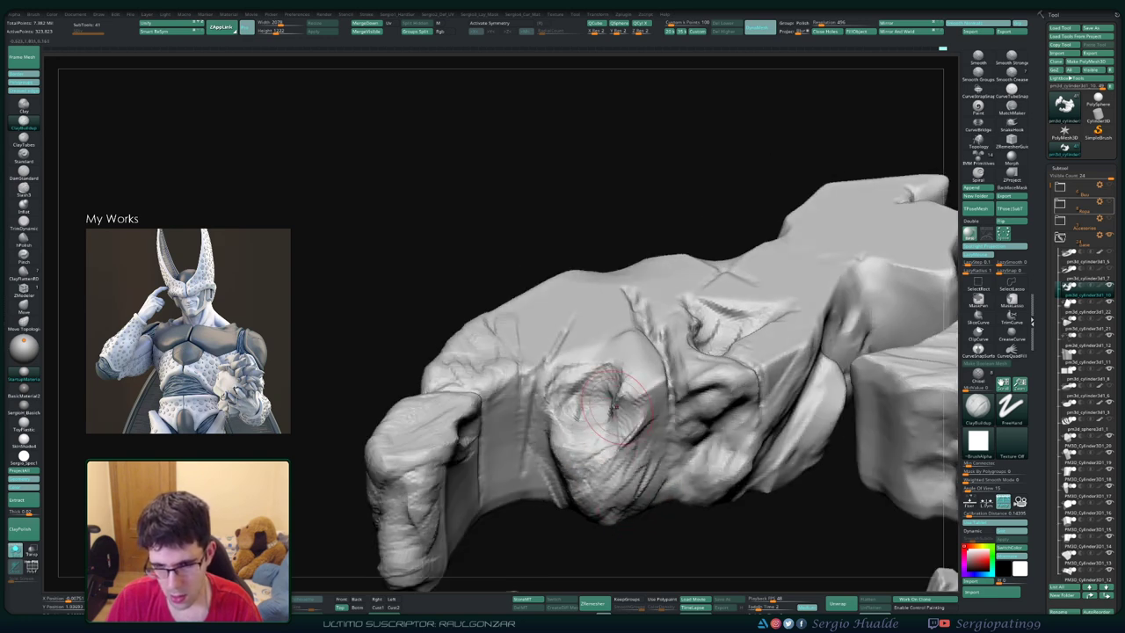
left_click_drag(613, 403, 682, 421)
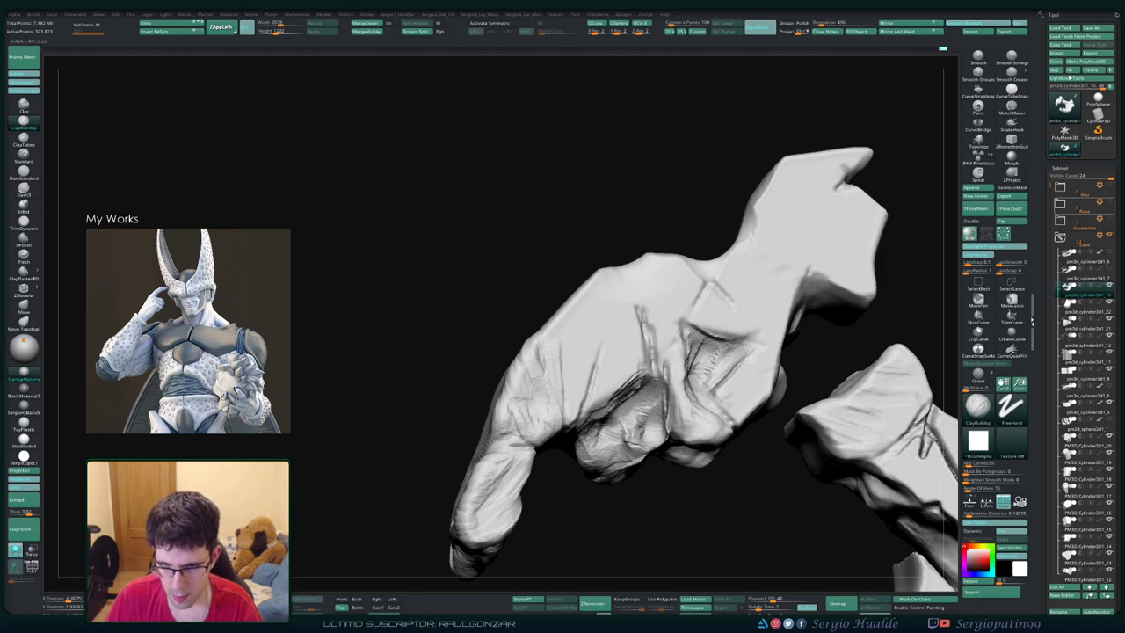
mouse_move(682, 421)
left_mouse_down()
mouse_move(665, 424)
mouse_move(650, 387)
mouse_move(668, 369)
mouse_move(676, 437)
mouse_move(641, 481)
mouse_move(606, 456)
mouse_move(562, 461)
mouse_move(605, 423)
mouse_move(650, 330)
mouse_move(945, 584)
left_mouse_up()
mouse_move(681, 382)
left_mouse_down()
mouse_move(681, 336)
mouse_move(700, 338)
mouse_move(665, 325)
left_mouse_up()
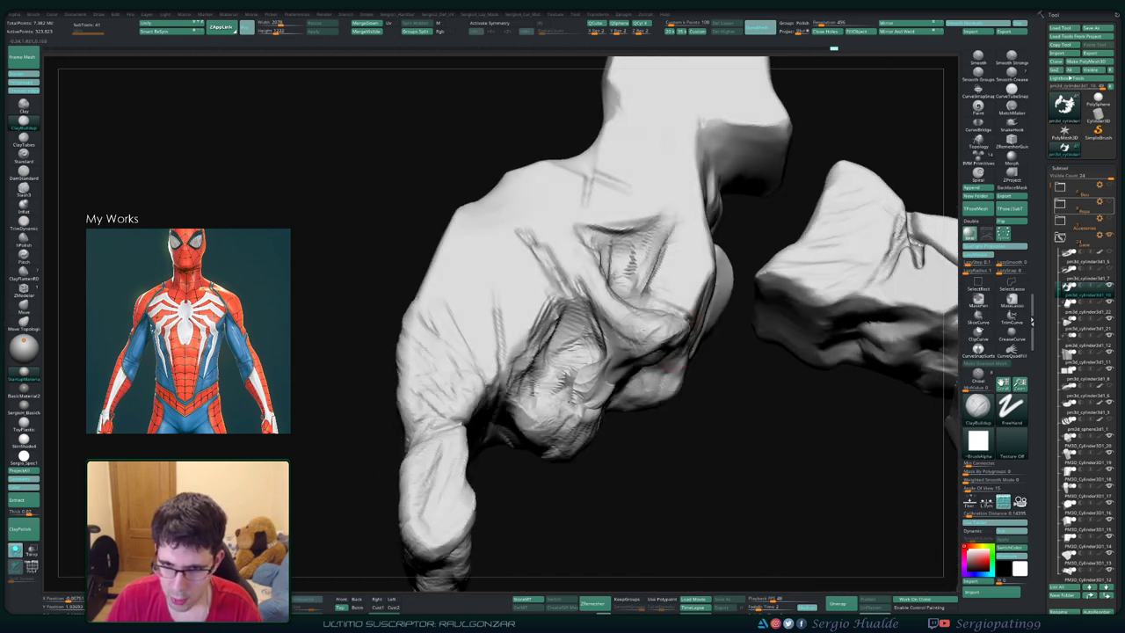
left_click_drag(659, 321, 606, 303)
Step: Switch to TrimDynamic and orbit out to view the whole disc
key("b")
key("t")
key("d")
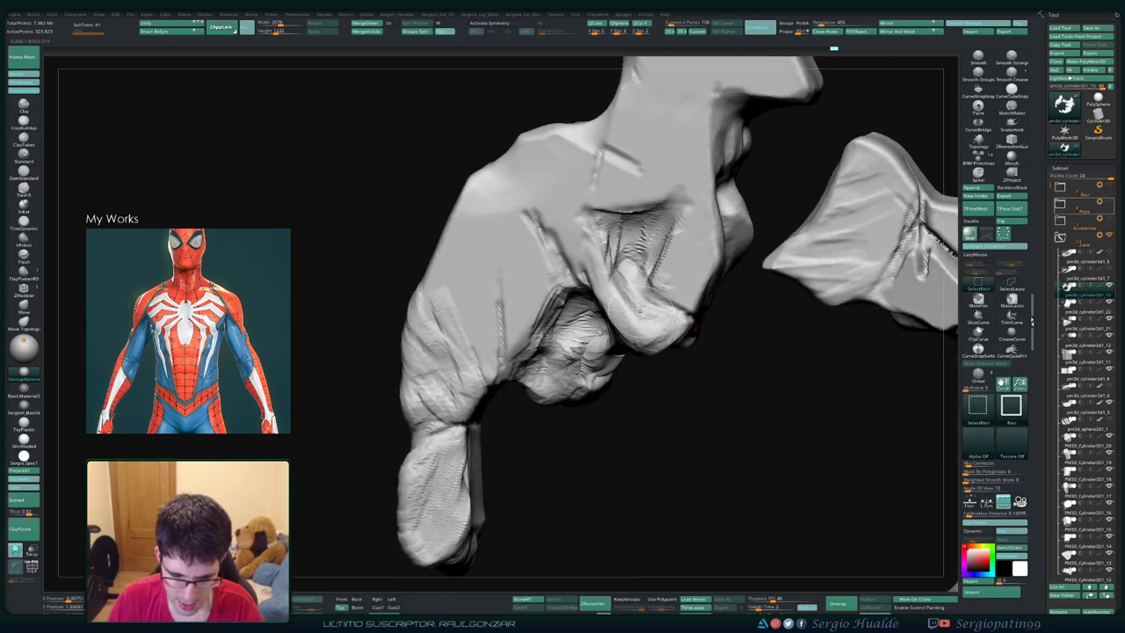
mouse_move(674, 353)
left_mouse_down()
mouse_move(655, 347)
mouse_move(680, 290)
mouse_move(670, 255)
mouse_move(714, 250)
mouse_move(716, 296)
left_mouse_up()
mouse_move(753, 255)
left_mouse_down()
mouse_move(666, 279)
mouse_move(692, 285)
left_mouse_up()
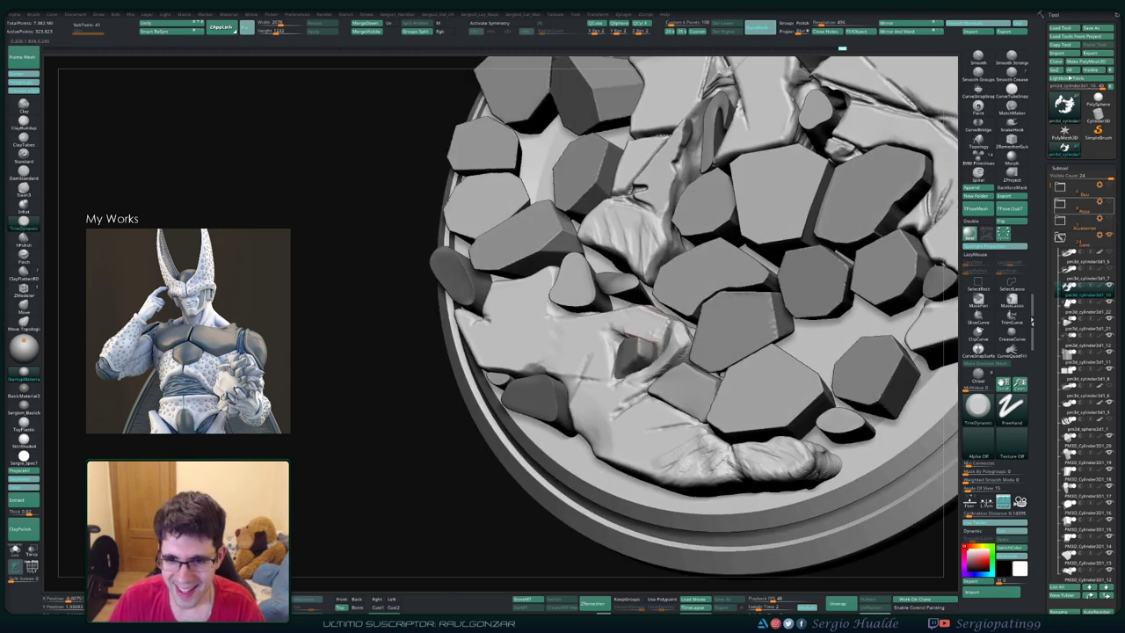
Step: Switch to ClayBuildup and build clay along a crease in the broken slab end
mouse_move(641, 308)
left_mouse_down()
mouse_move(714, 424)
mouse_move(693, 410)
mouse_move(703, 266)
mouse_move(707, 283)
left_mouse_up()
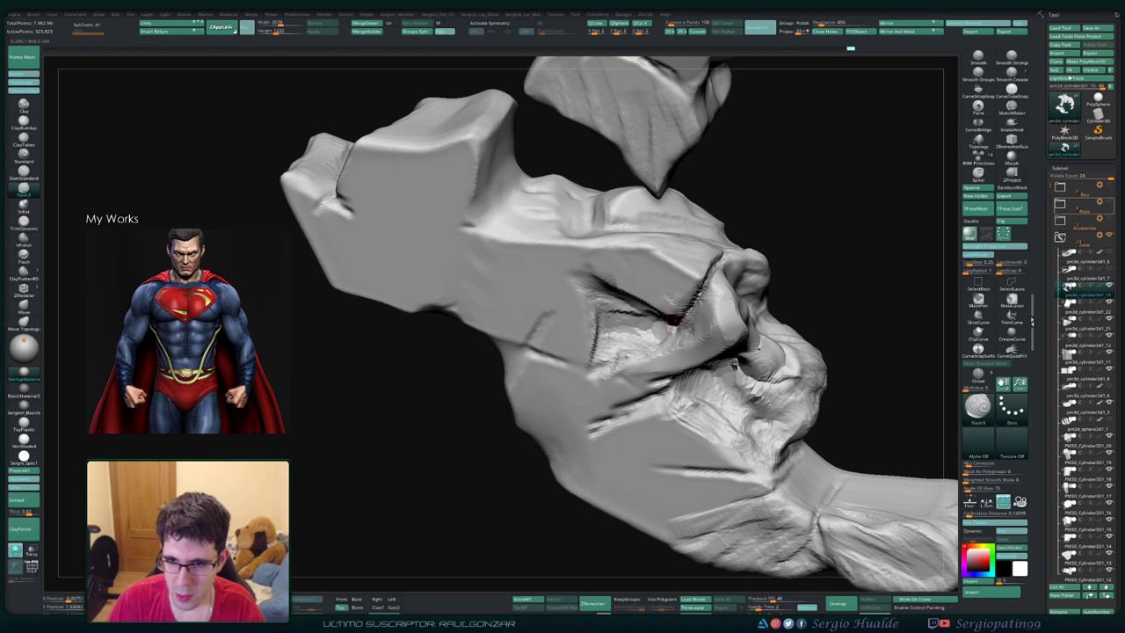
mouse_move(732, 365)
left_mouse_down()
mouse_move(714, 389)
mouse_move(697, 304)
mouse_move(707, 287)
left_mouse_up()
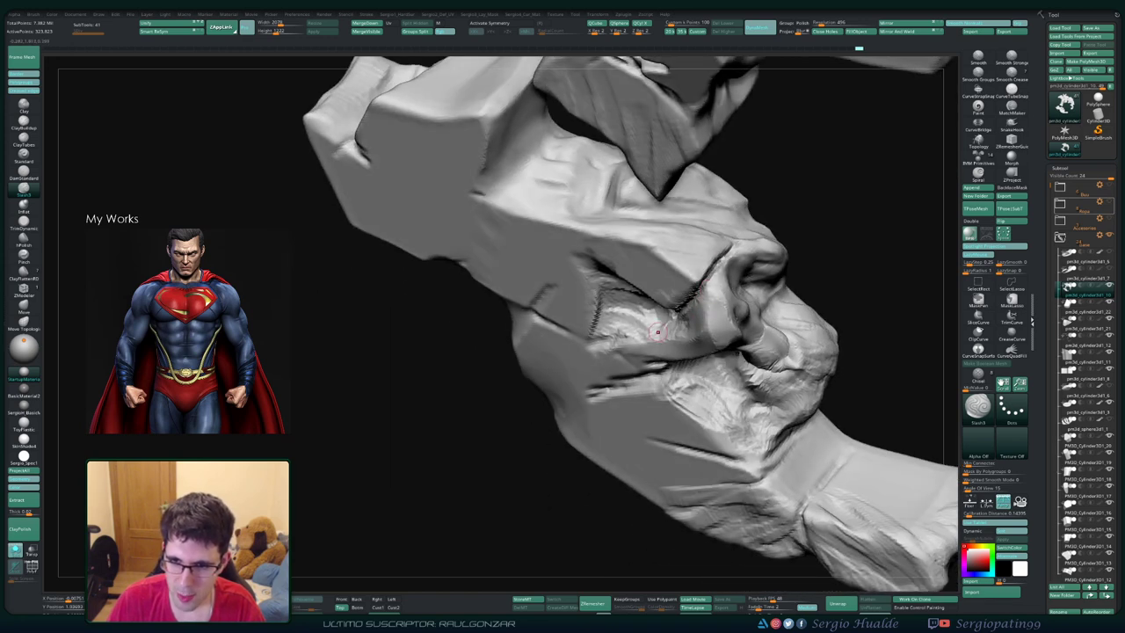
mouse_move(656, 331)
left_mouse_down()
mouse_move(707, 295)
mouse_move(713, 425)
left_mouse_up()
key("b")
key("c")
key("b")
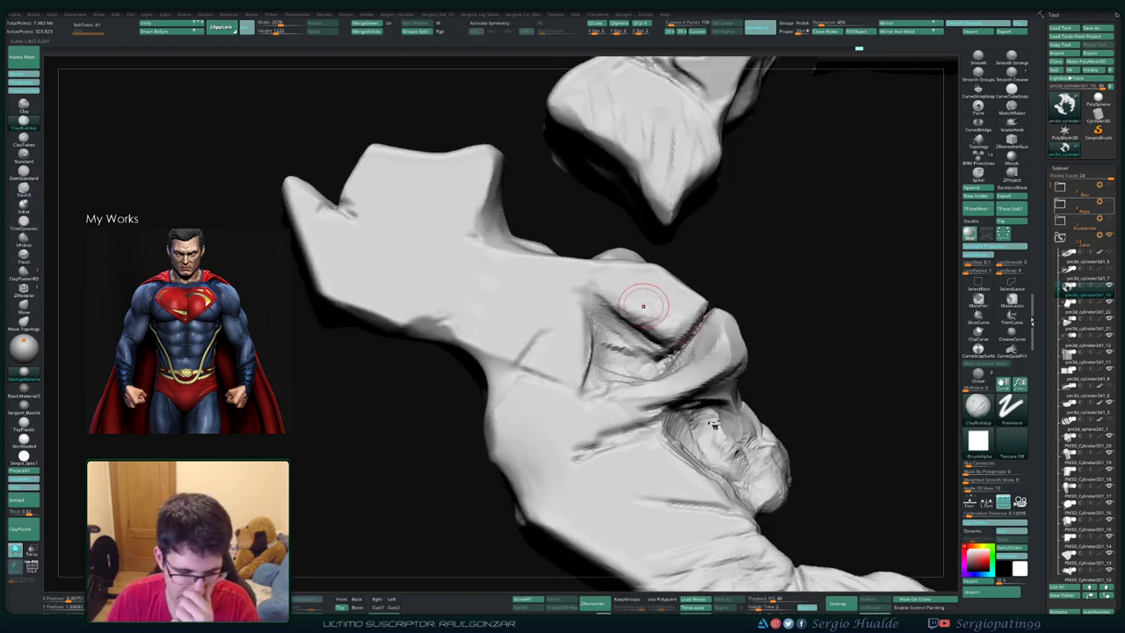
mouse_move(645, 296)
left_mouse_down()
mouse_move(679, 324)
mouse_move(598, 281)
mouse_move(645, 303)
mouse_move(606, 283)
mouse_move(637, 308)
left_mouse_up()
right_click_drag(685, 325, 696, 305)
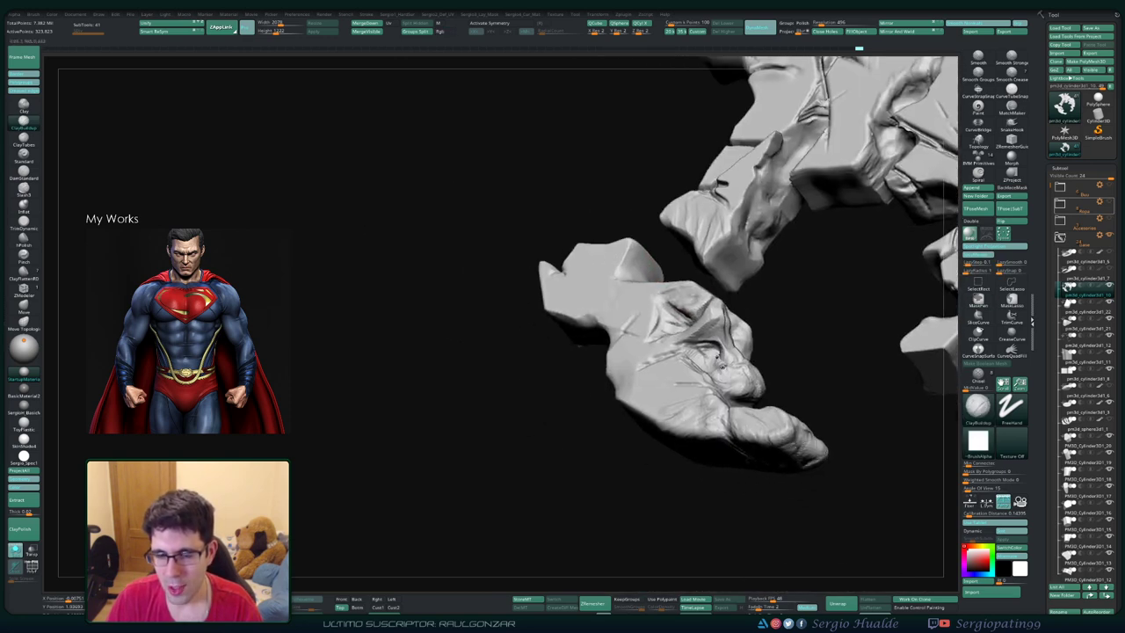
left_click_drag(711, 299, 580, 307)
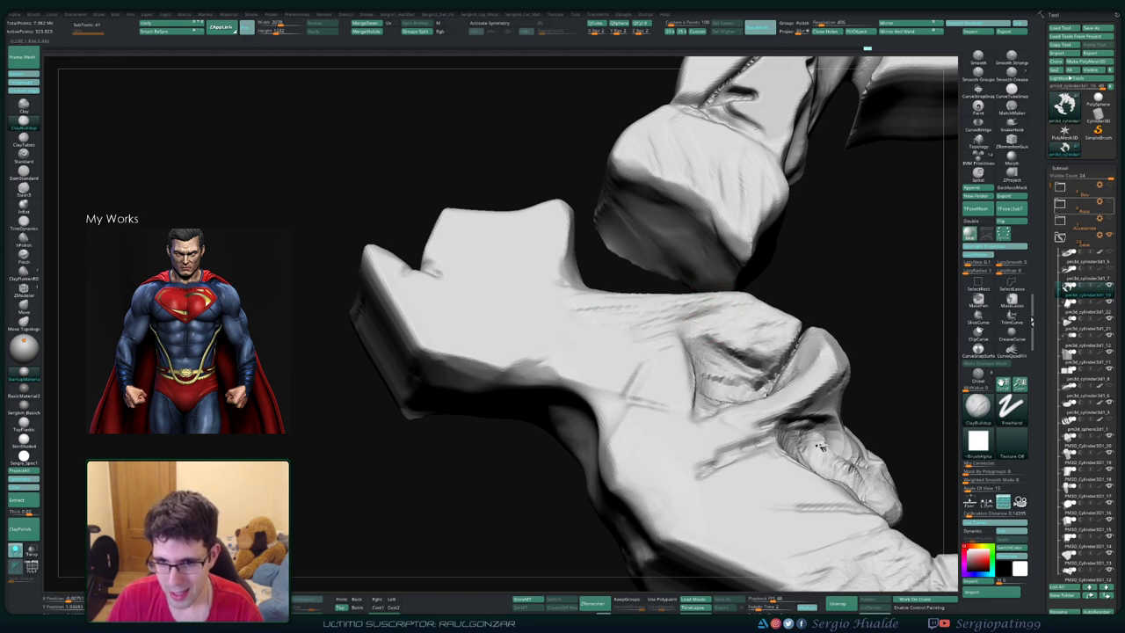
Step: Carve crease strokes into the broken slab's tip
right_click_drag(690, 396, 696, 396)
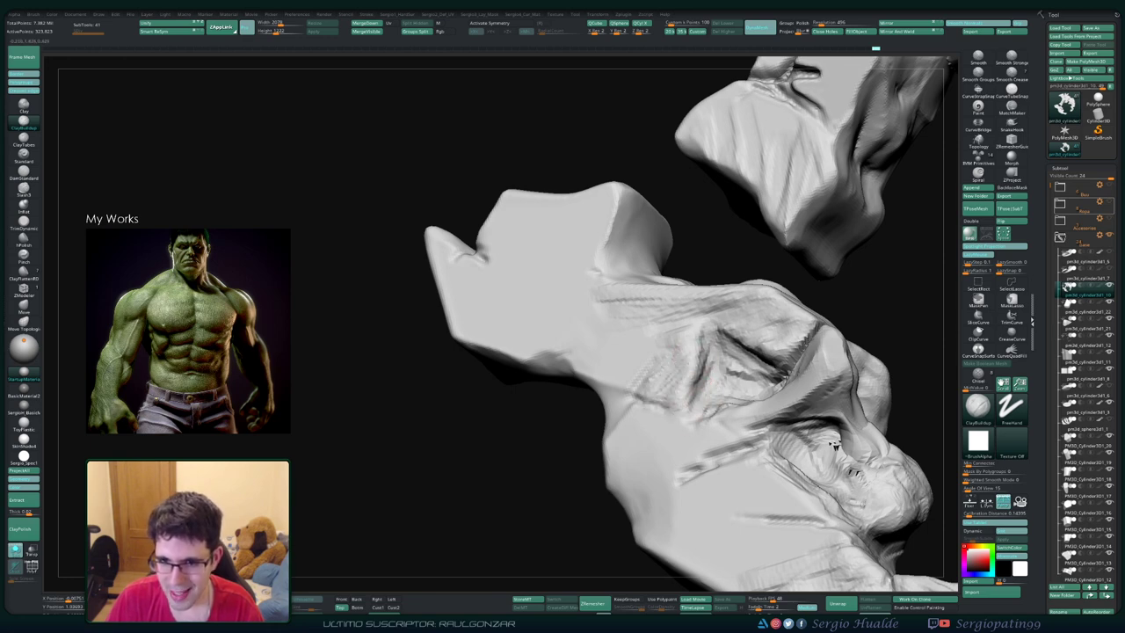
right_click_drag(688, 329, 747, 333)
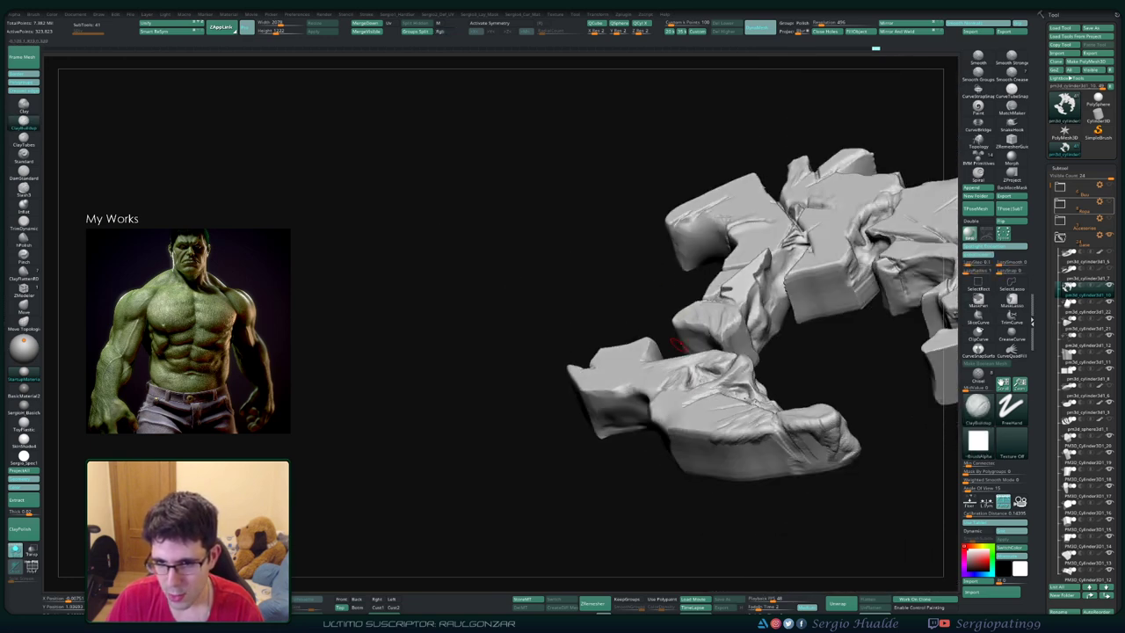
right_click_drag(688, 380, 747, 352)
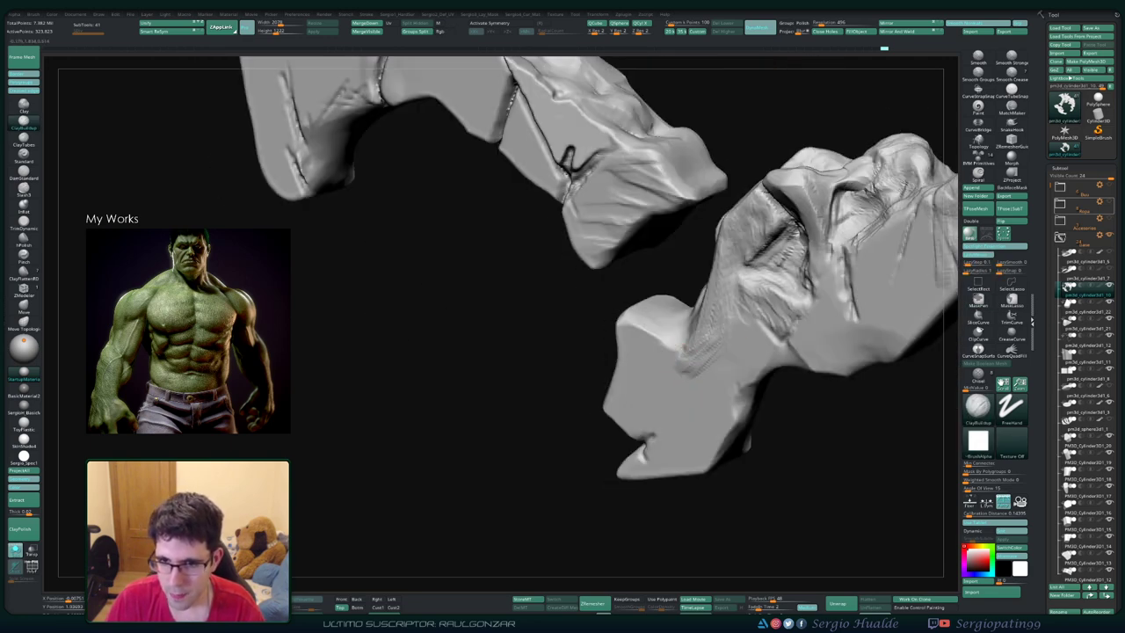
right_click_drag(719, 320, 703, 327)
mouse_move(646, 359)
left_mouse_down()
mouse_move(610, 323)
mouse_move(672, 381)
left_mouse_up()
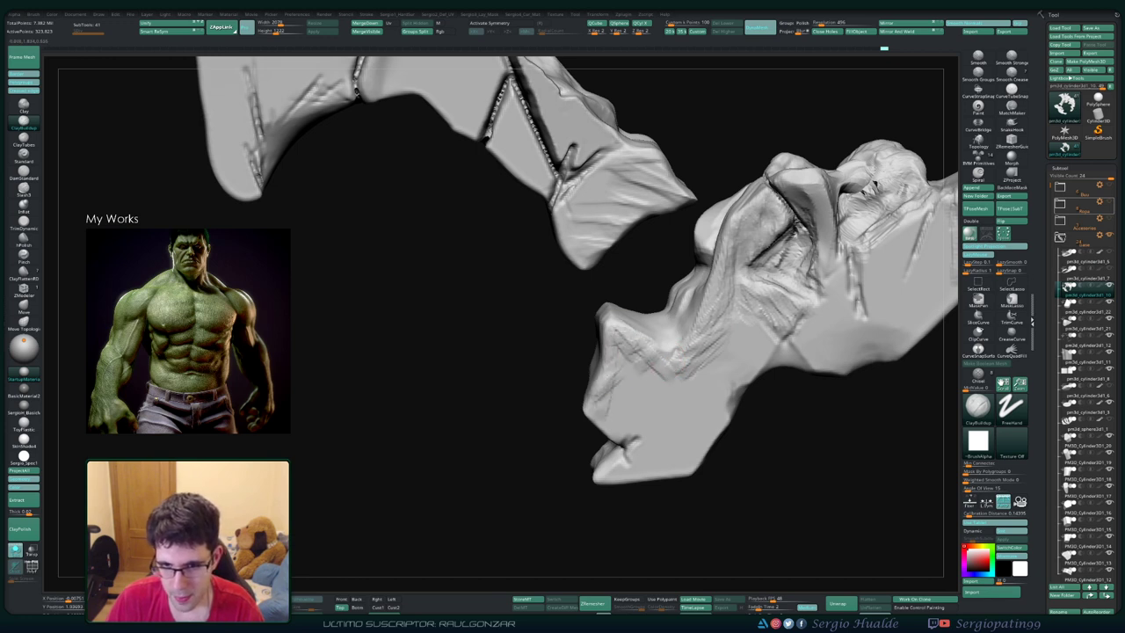
left_click_drag(606, 417, 667, 422)
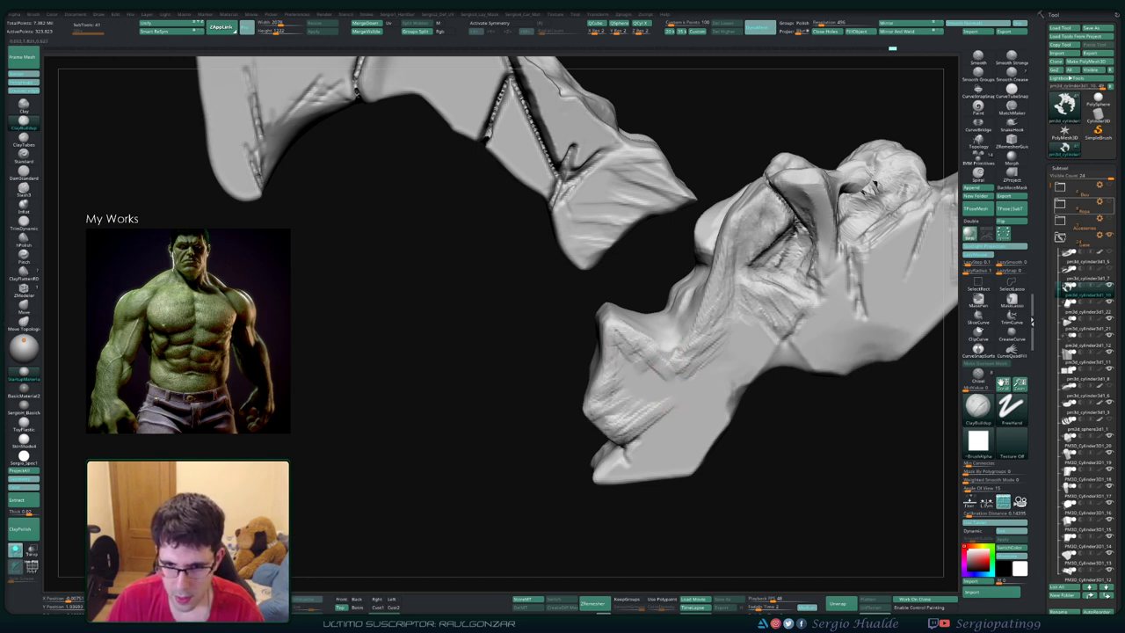
left_click_drag(597, 428, 650, 383)
left_click_drag(593, 413, 645, 365)
left_click_drag(615, 430, 673, 408)
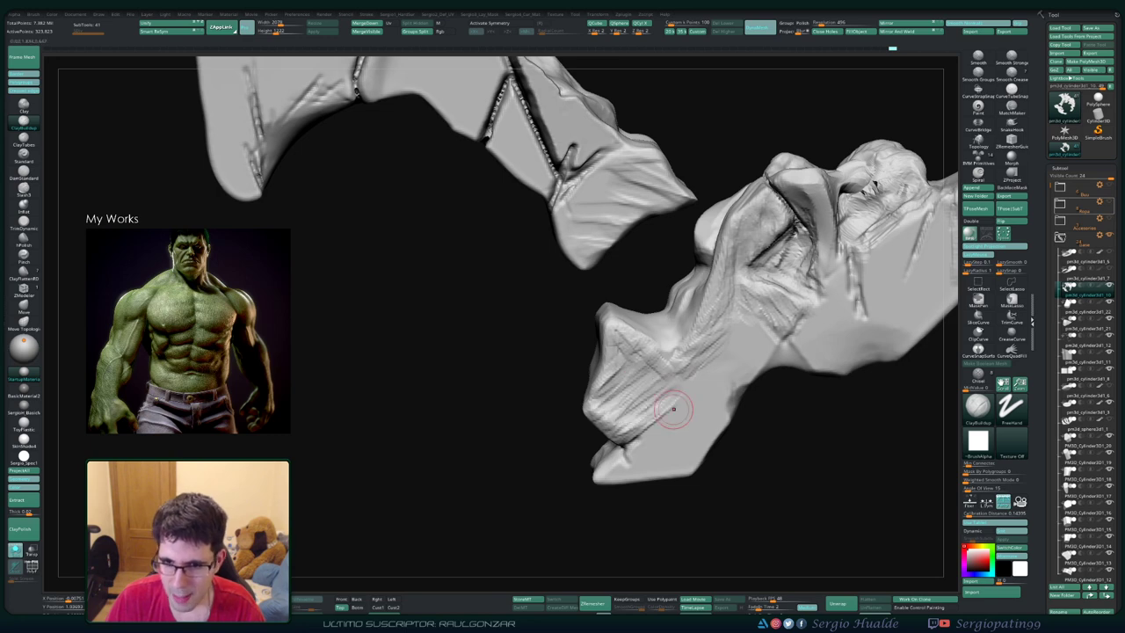
Step: Chisel dense diagonal striations up the slab tip and along its lower edge
right_click_drag(673, 409, 643, 417)
mouse_move(624, 413)
left_mouse_down()
mouse_move(712, 391)
mouse_move(725, 373)
left_mouse_up()
left_click_drag(676, 409, 725, 376)
mouse_move(746, 322)
left_mouse_down()
mouse_move(718, 380)
mouse_move(725, 350)
left_mouse_up()
left_click_drag(654, 366, 716, 321)
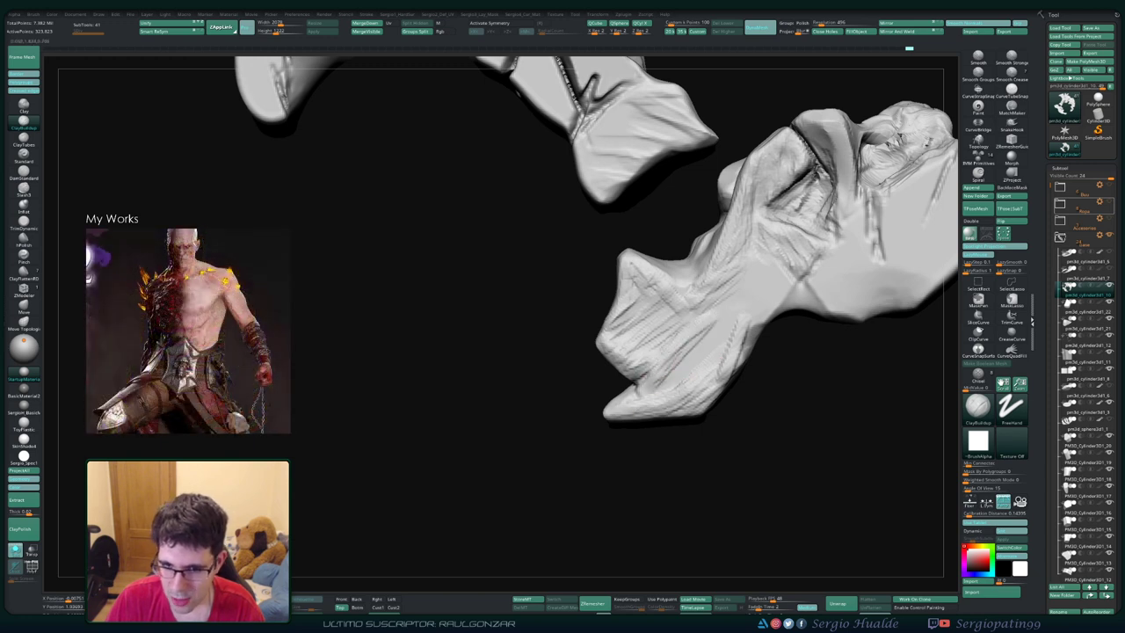
mouse_move(615, 413)
left_mouse_down()
mouse_move(694, 397)
mouse_move(730, 308)
left_mouse_up()
left_click_drag(615, 362, 676, 330)
mouse_move(492, 351)
left_mouse_down("alt")
mouse_move(466, 369)
mouse_move(697, 360)
left_mouse_up("alt")
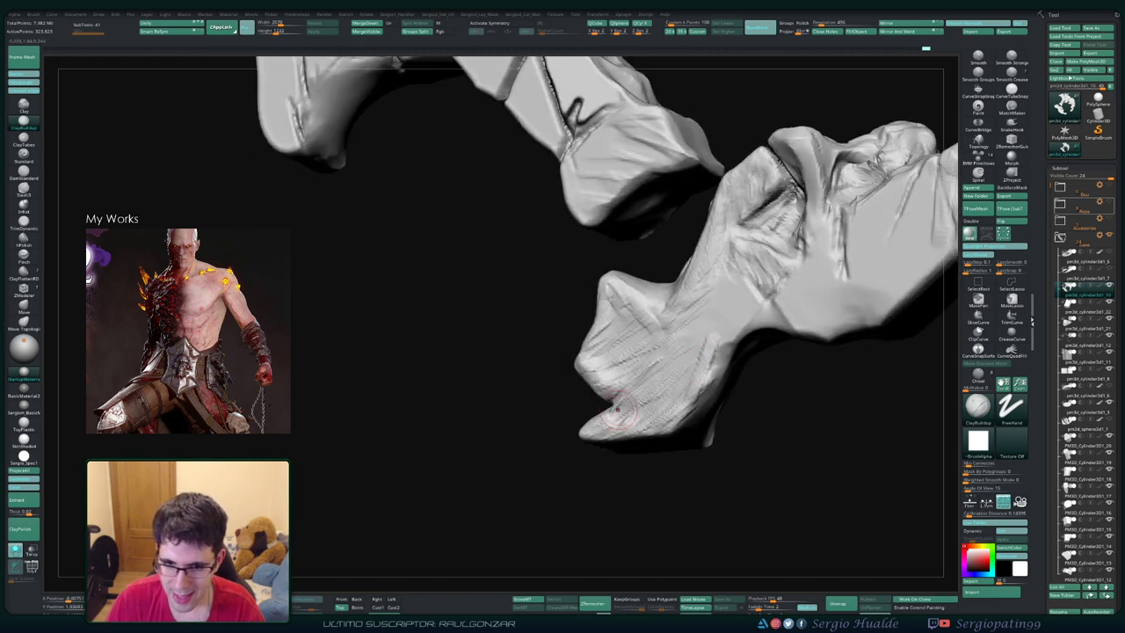
mouse_move(673, 360)
left_mouse_down()
mouse_move(655, 303)
mouse_move(680, 396)
mouse_move(681, 372)
left_mouse_up()
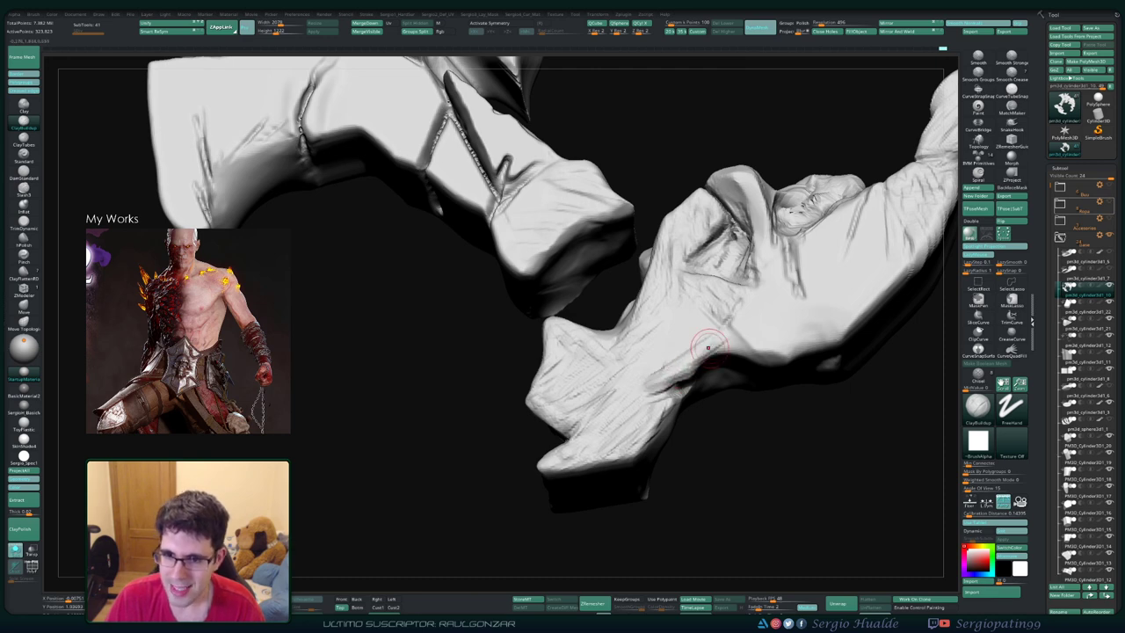
mouse_move(676, 387)
right_mouse_down()
mouse_move(738, 356)
mouse_move(727, 341)
mouse_move(724, 355)
mouse_move(766, 352)
right_mouse_up()
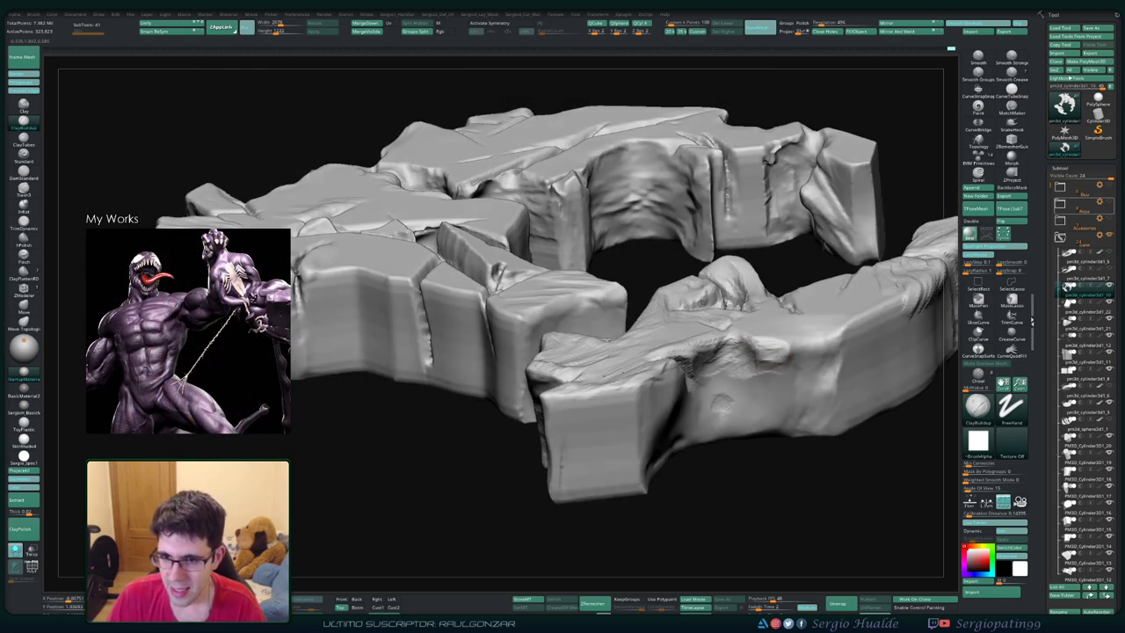
Step: Add dents and crease marks to the slab surface and its underside
right_click_drag(679, 381, 701, 364)
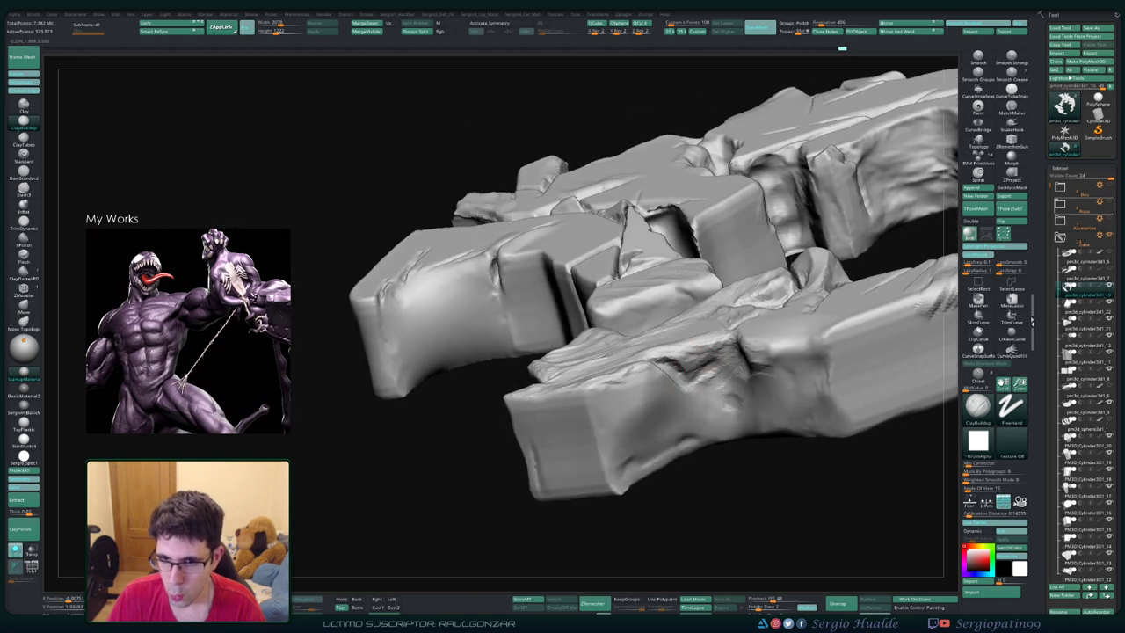
left_click_drag(681, 356, 703, 369)
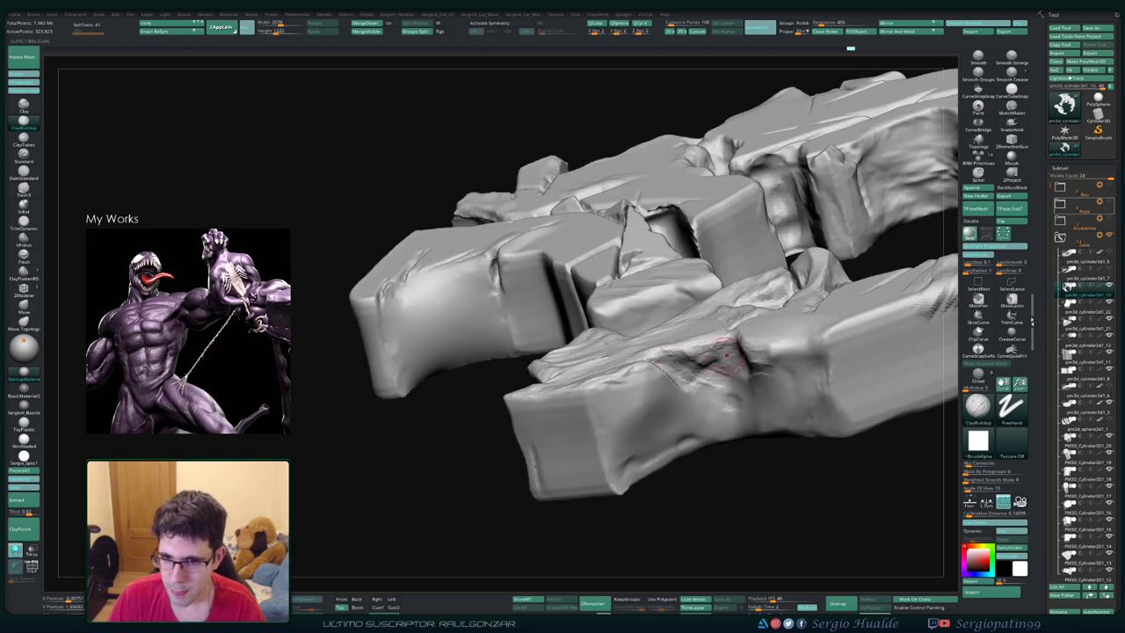
right_click_drag(710, 376, 692, 400)
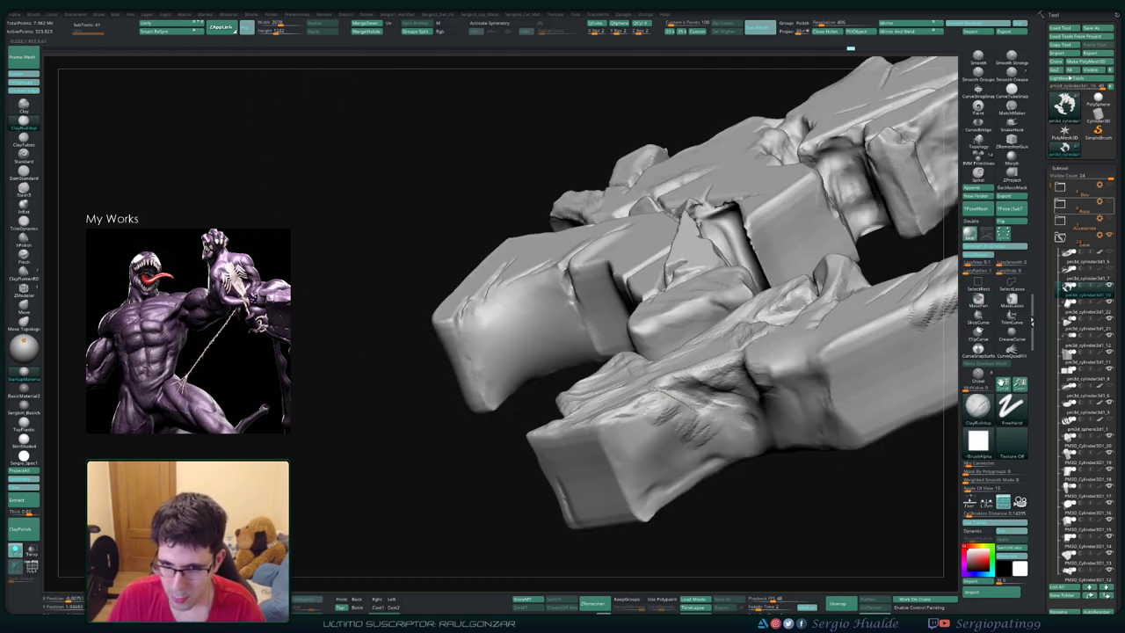
right_click_drag(652, 415, 683, 437)
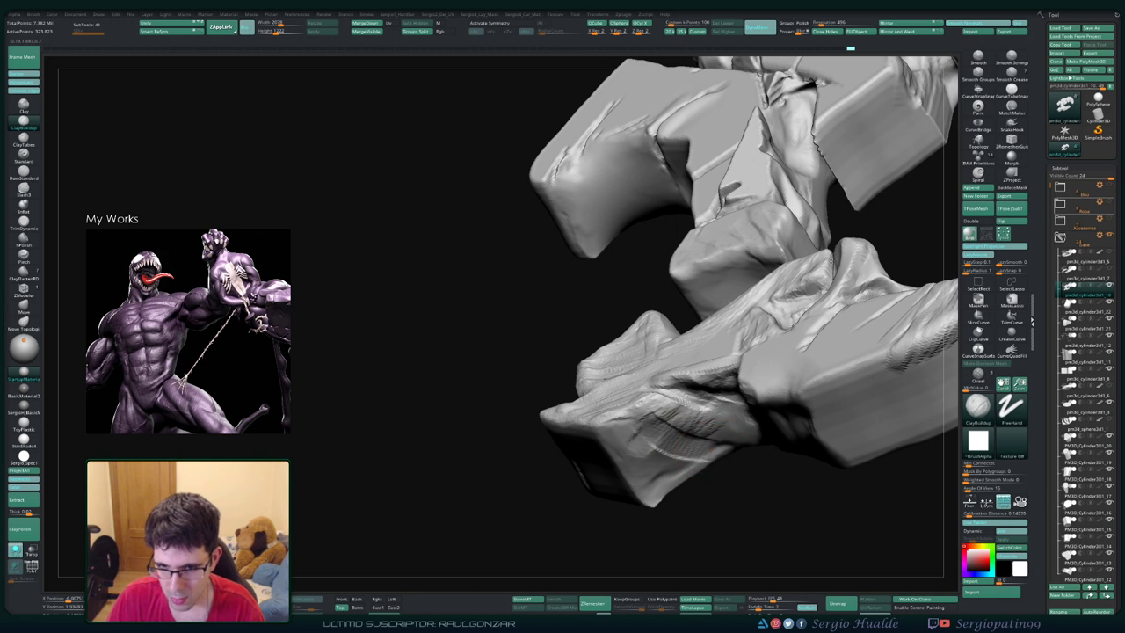
left_click_drag(646, 444, 690, 456)
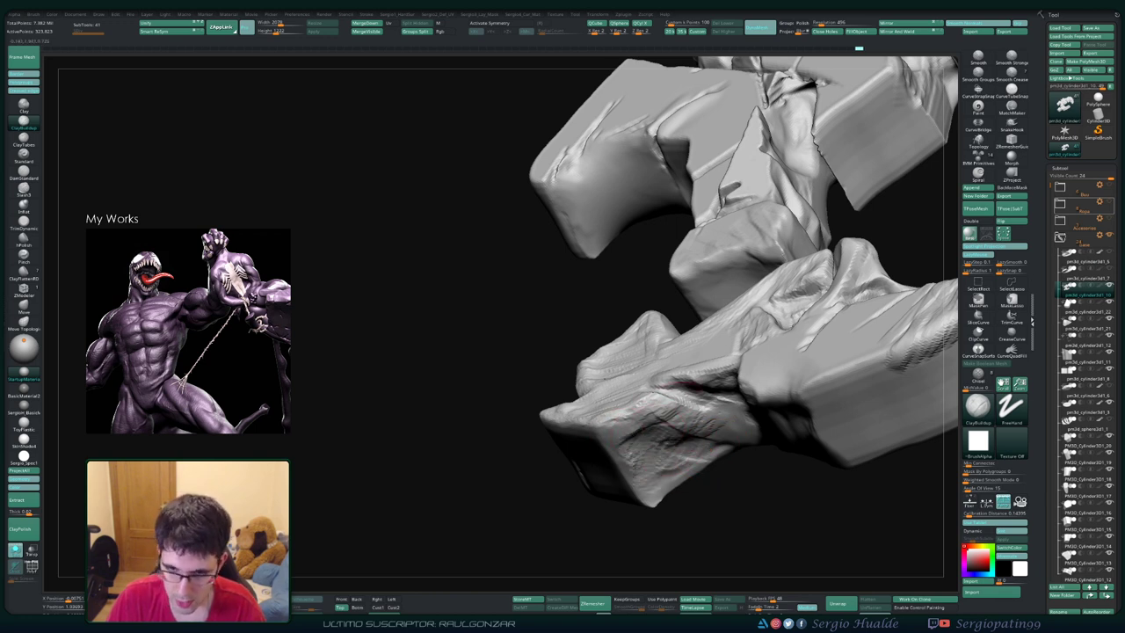
left_click_drag(648, 461, 699, 426)
right_click_drag(703, 415, 703, 422)
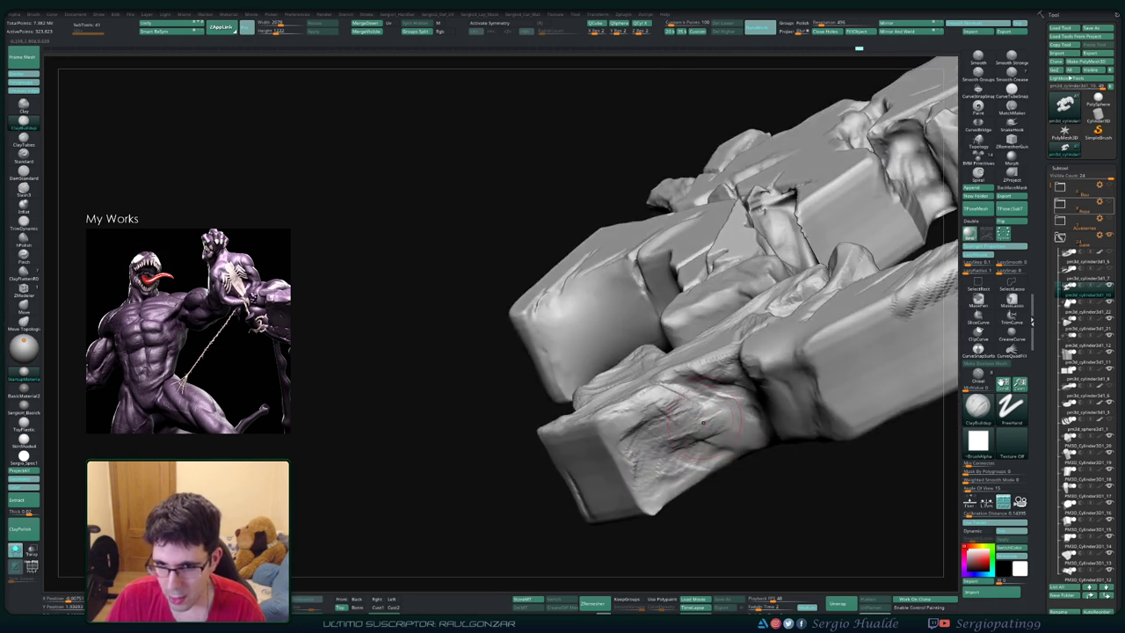
mouse_move(654, 448)
right_mouse_down()
mouse_move(661, 497)
mouse_move(624, 479)
right_mouse_up()
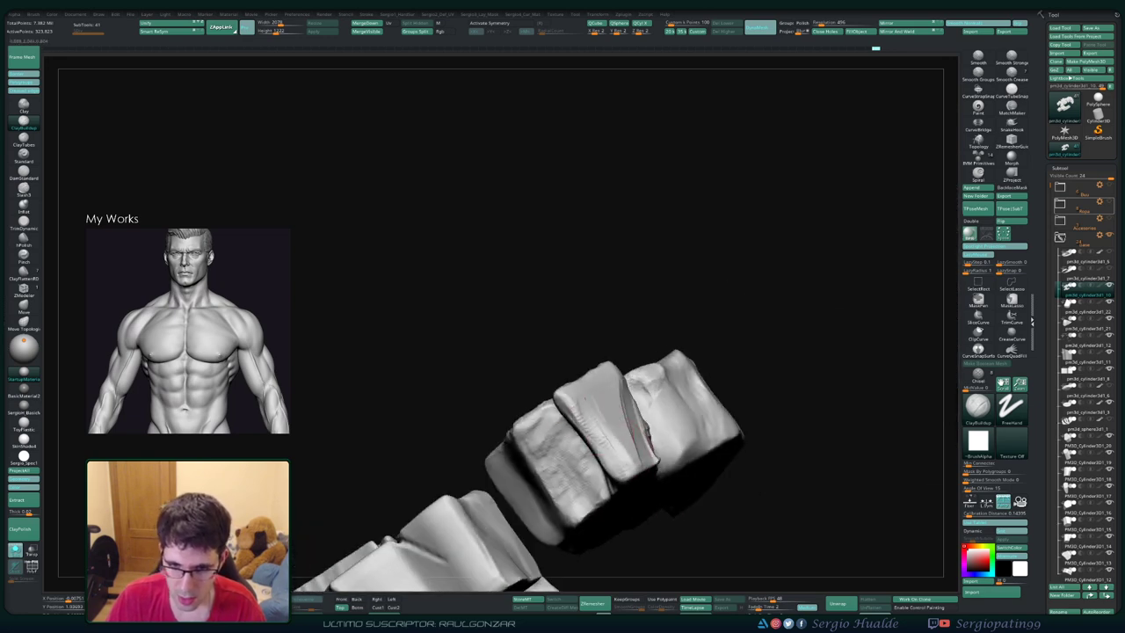
right_click_drag(639, 487, 661, 470)
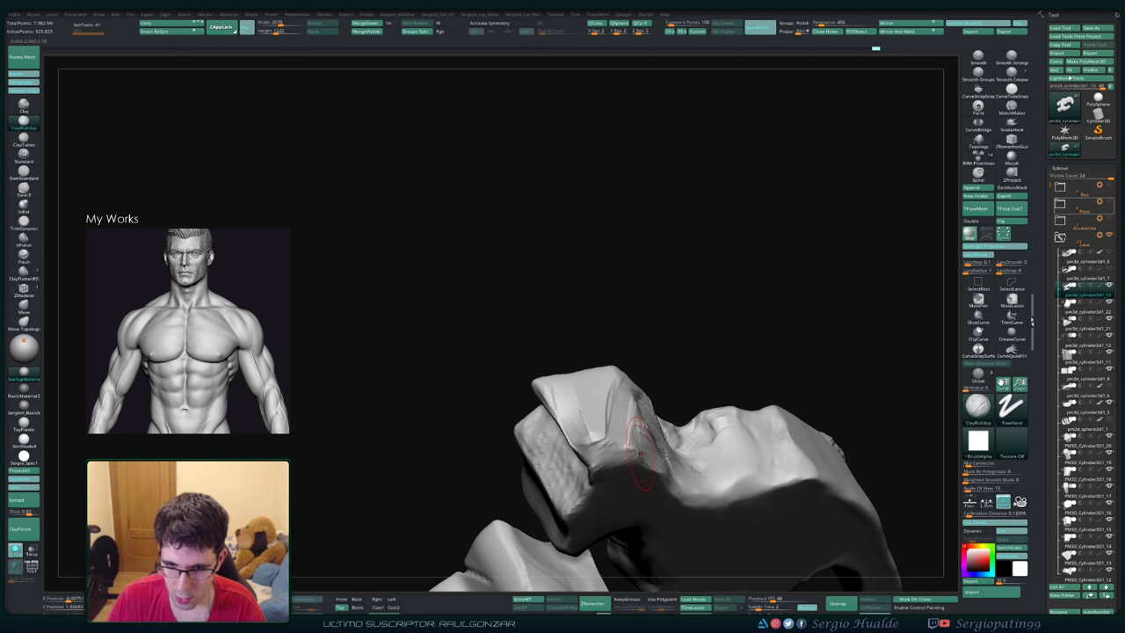
Step: Frame the model, switch to ClayBuildup and sculpt a stroke along the slab edge
key("f")
mouse_move(589, 470)
right_mouse_down("ctrl")
mouse_move(582, 439)
mouse_move(596, 378)
mouse_move(598, 484)
mouse_move(668, 438)
right_mouse_up("ctrl")
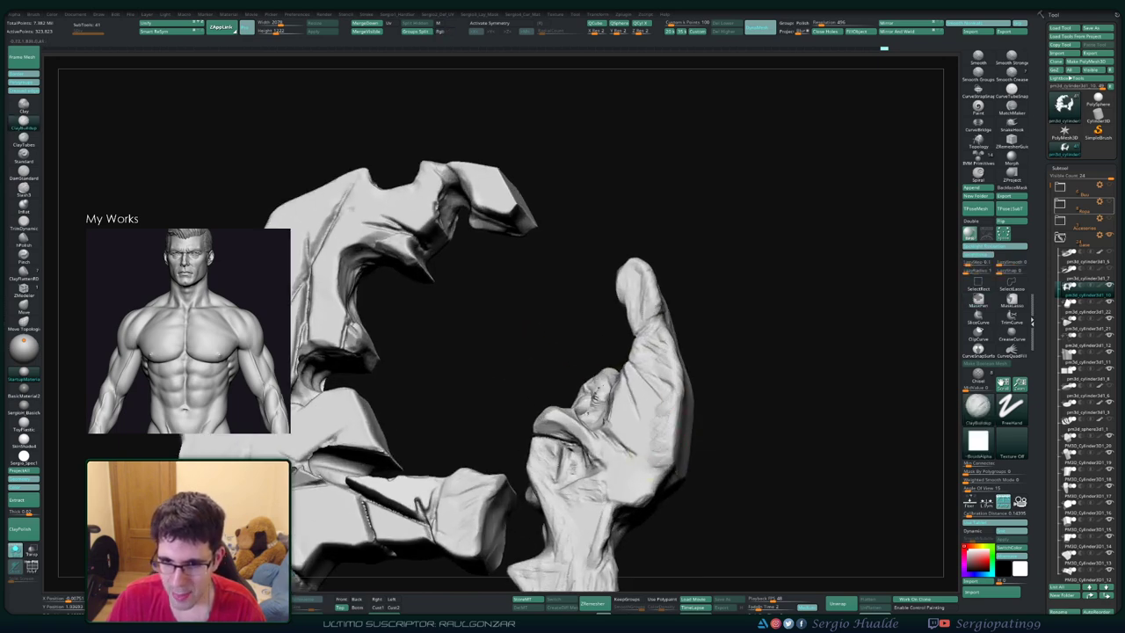
mouse_move(663, 470)
right_mouse_down()
mouse_move(629, 481)
mouse_move(645, 413)
right_mouse_up()
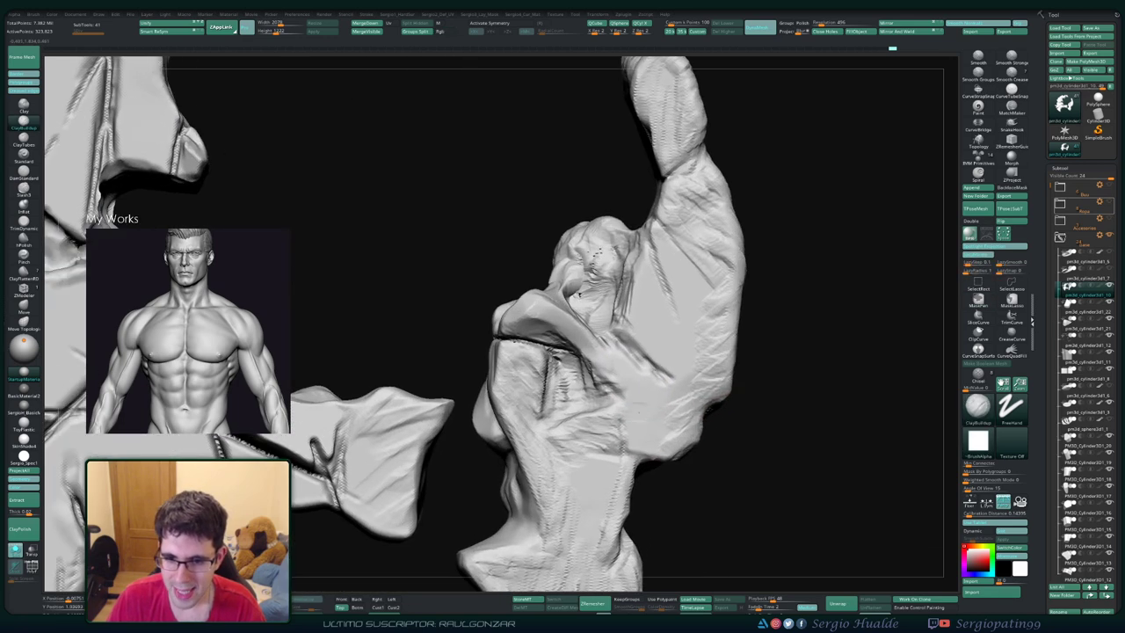
key("b")
key("c")
key("b")
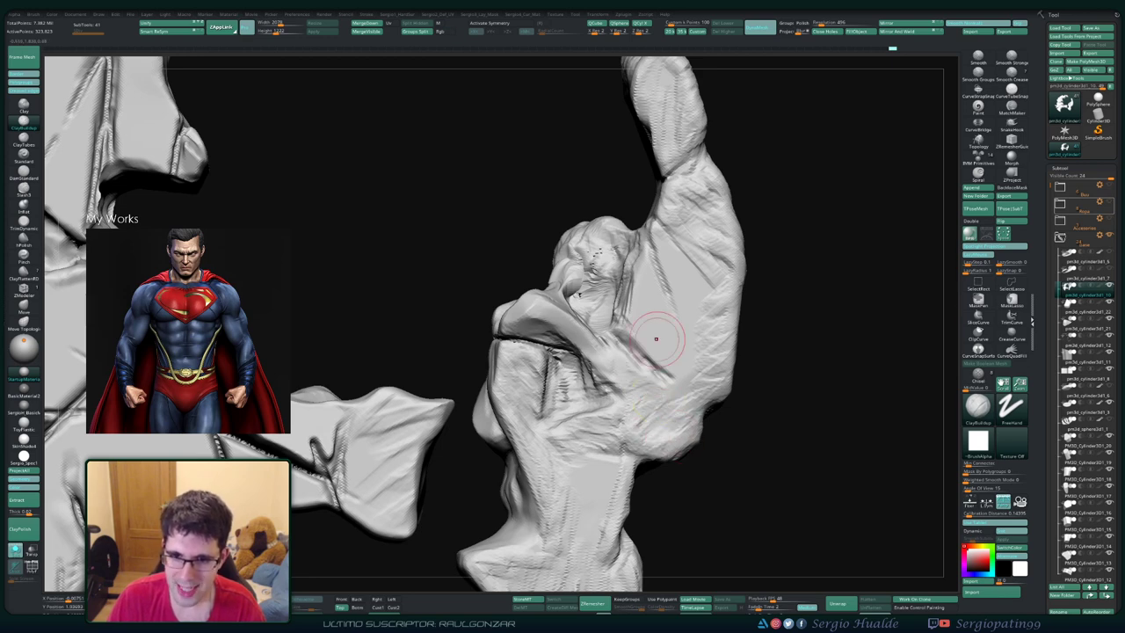
right_click_drag(647, 326, 635, 374)
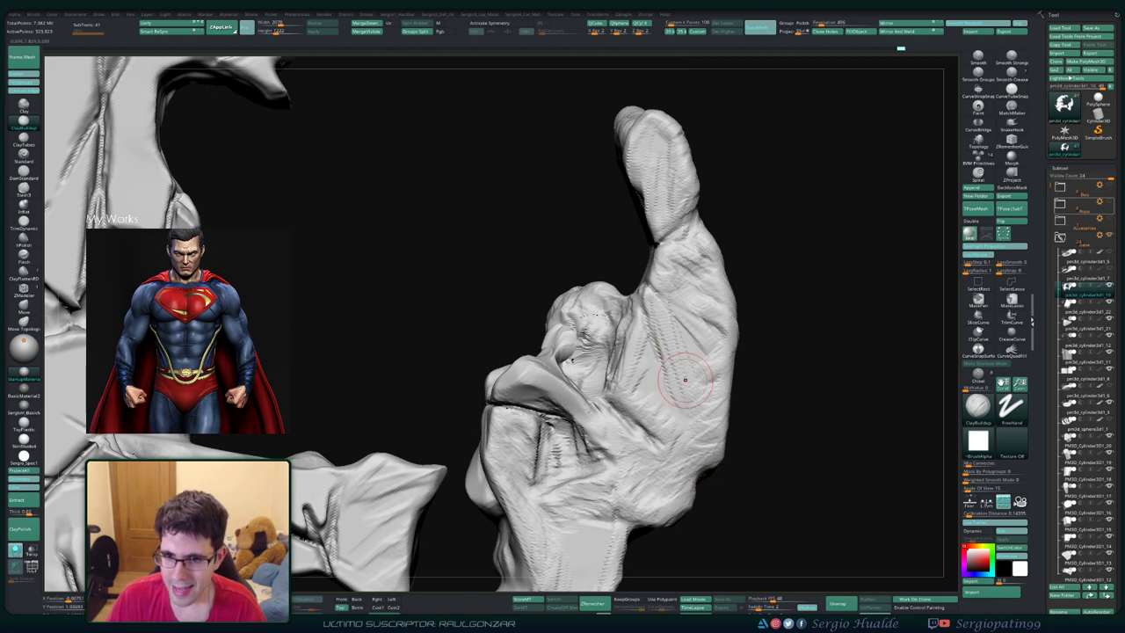
mouse_move(699, 408)
right_mouse_down()
mouse_move(629, 428)
mouse_move(623, 505)
mouse_move(590, 439)
right_mouse_up()
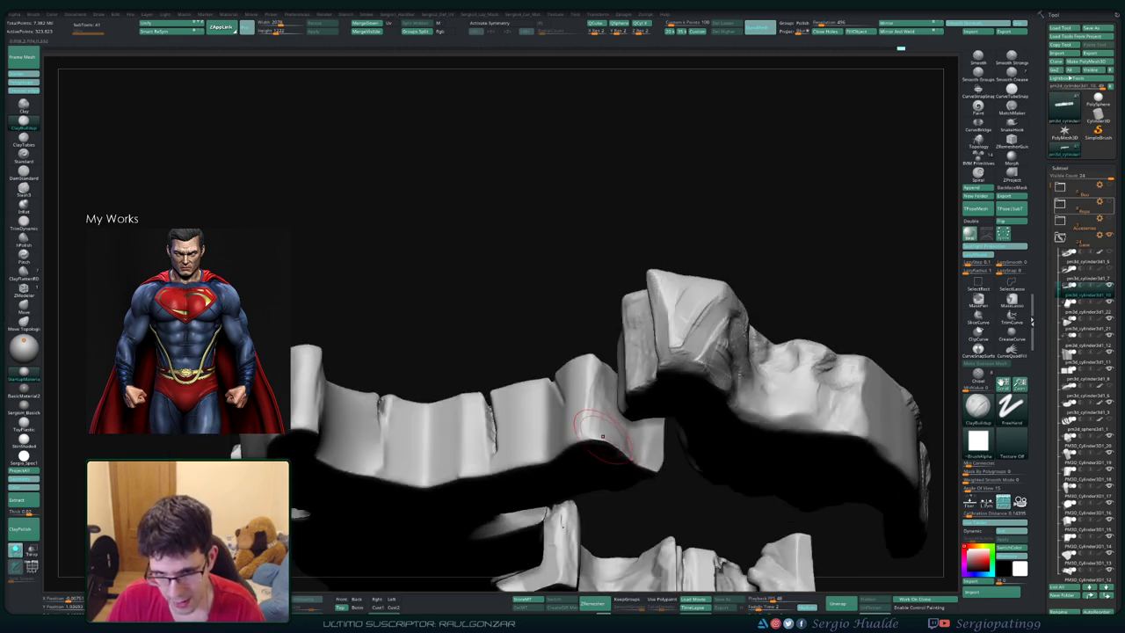
left_click_drag(590, 441, 641, 465)
right_click_drag(651, 497, 635, 446)
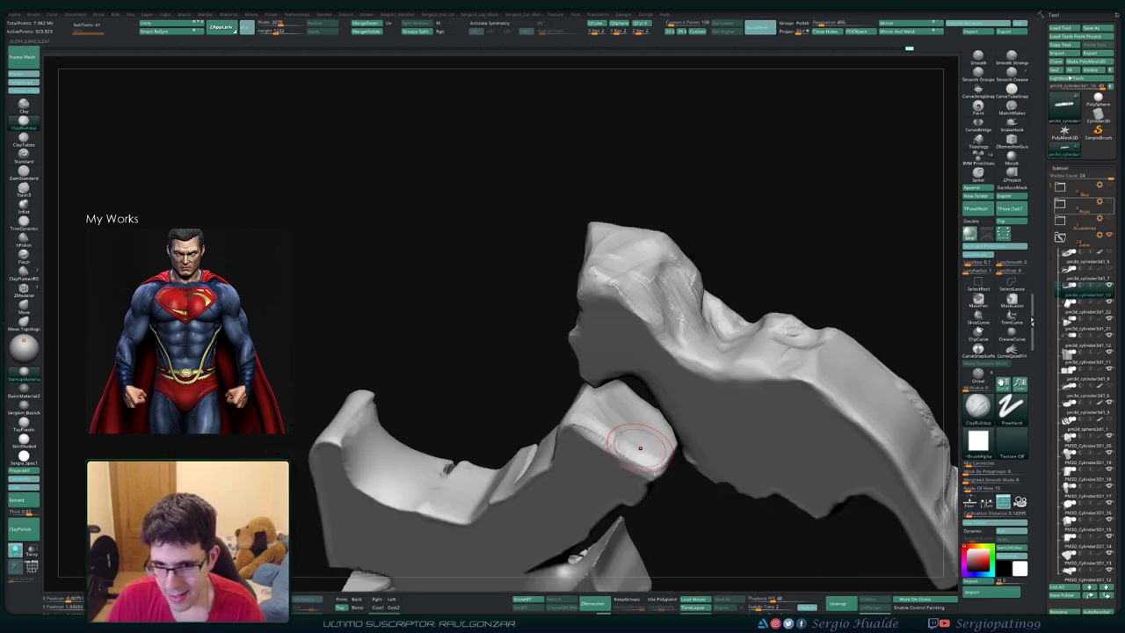
mouse_move(561, 428)
right_mouse_down()
mouse_move(586, 418)
mouse_move(571, 395)
mouse_move(587, 405)
mouse_move(600, 381)
right_mouse_up()
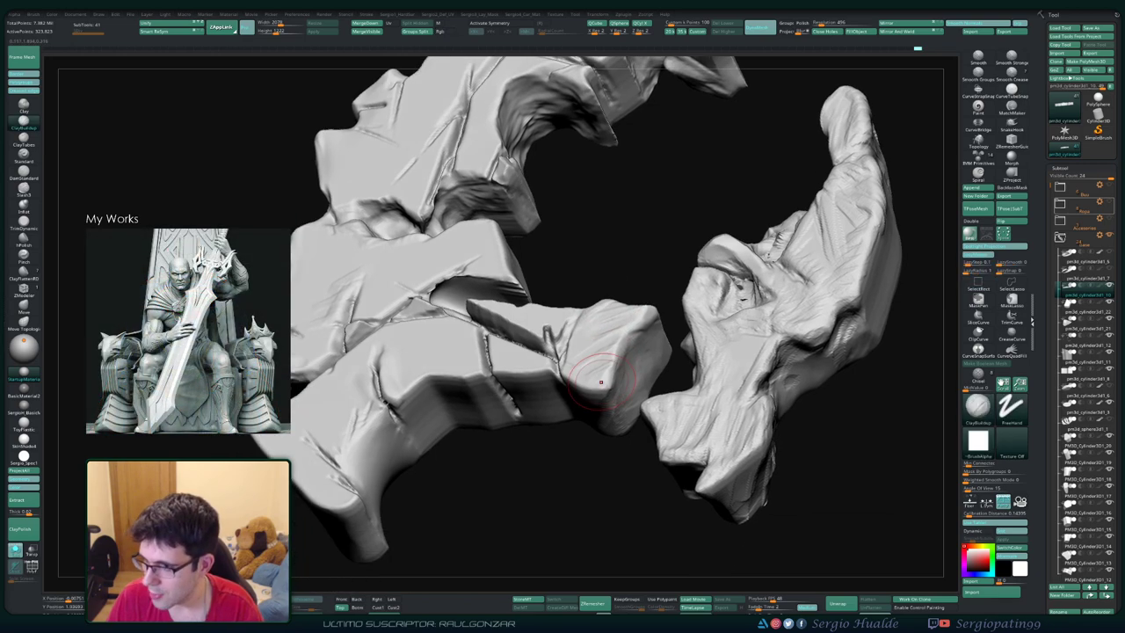
mouse_move(621, 332)
right_mouse_down()
mouse_move(650, 299)
mouse_move(615, 352)
mouse_move(648, 325)
mouse_move(654, 339)
mouse_move(635, 350)
mouse_move(694, 301)
mouse_move(648, 323)
mouse_move(640, 376)
mouse_move(602, 365)
mouse_move(600, 330)
mouse_move(653, 341)
mouse_move(652, 367)
right_mouse_up()
Step: Switch brushes, shrink the brush and carve a diagonal crack across the rock
key("b")
key("s")
key("l")
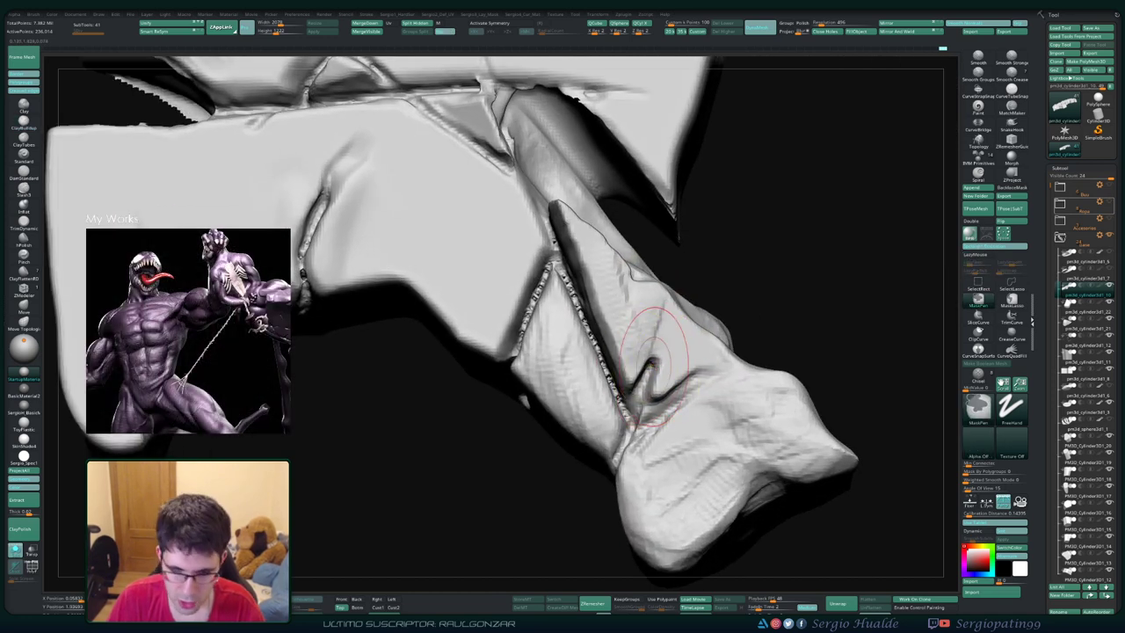
key("bracketleft")
key("bracketleft")
key("bracketleft")
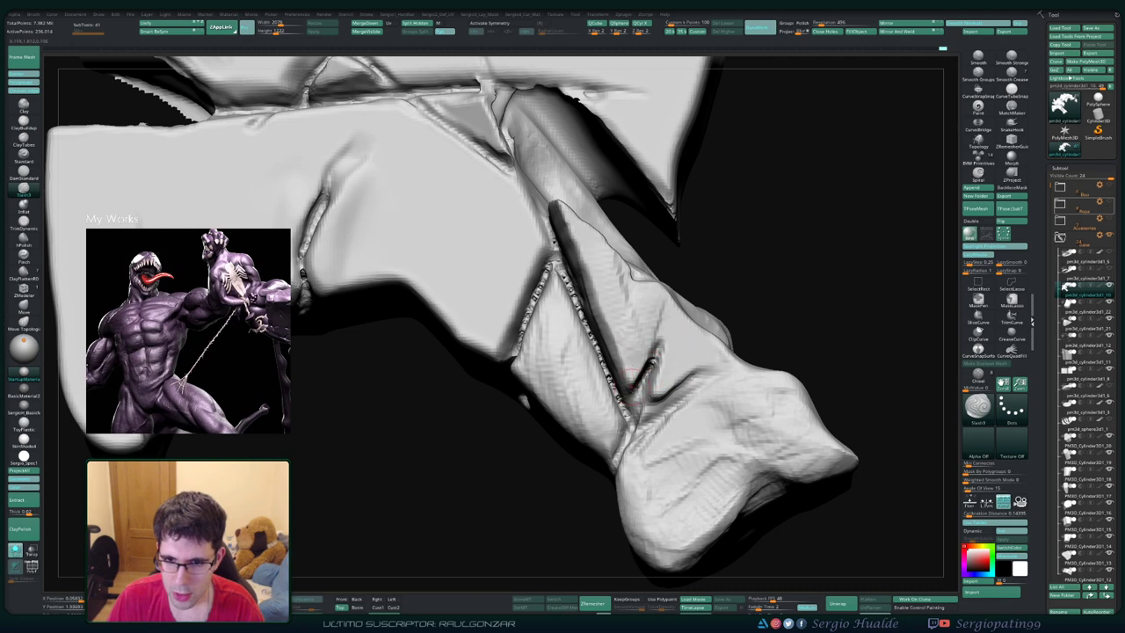
right_click_drag(635, 381, 630, 352)
left_click_drag(668, 276, 606, 356)
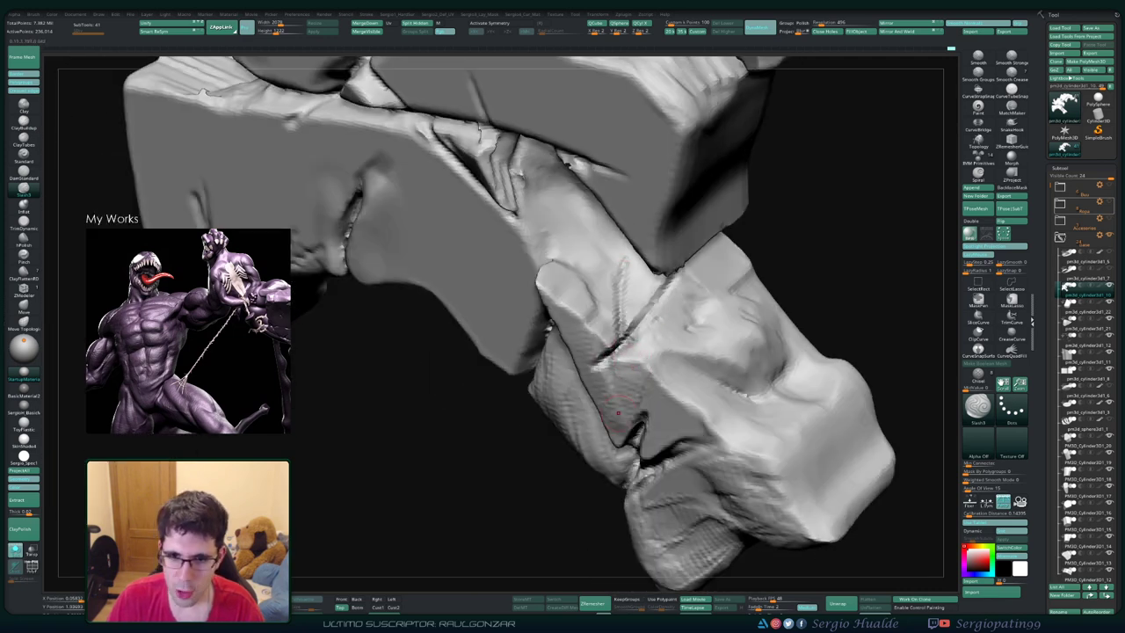
key("f")
mouse_move(622, 367)
right_mouse_down()
mouse_move(681, 401)
mouse_move(633, 378)
mouse_move(664, 392)
right_mouse_up()
Step: Switch to TrimDynamic and smooth the bumpy surface near the rock's tip
key("b")
key("c")
key("b")
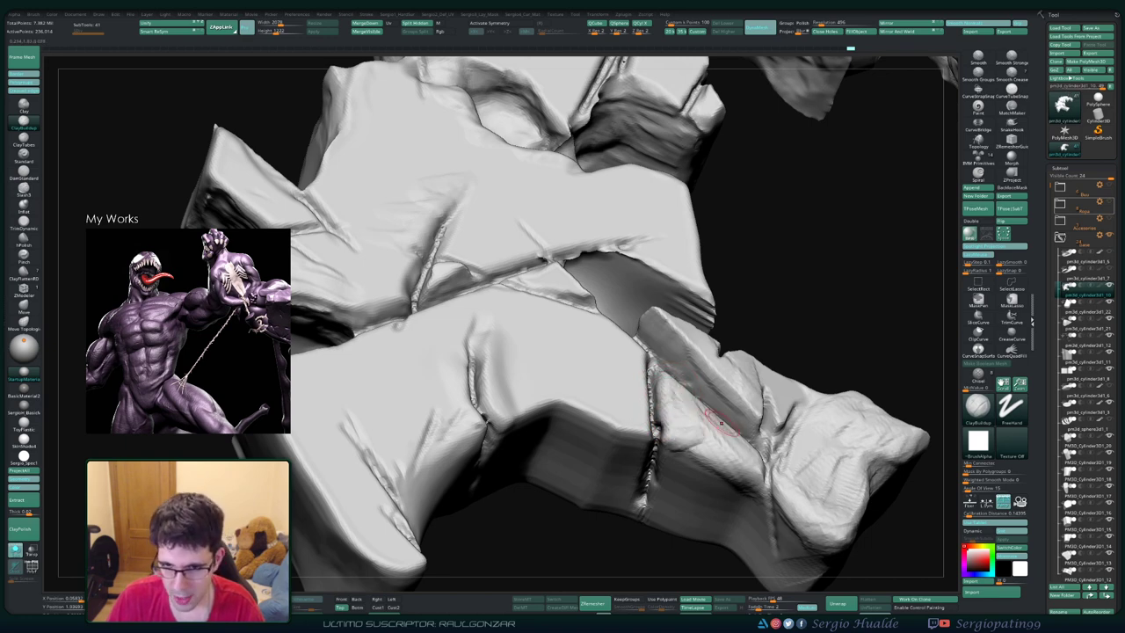
right_click_drag(721, 421, 710, 429)
key("b")
key("t")
key("d")
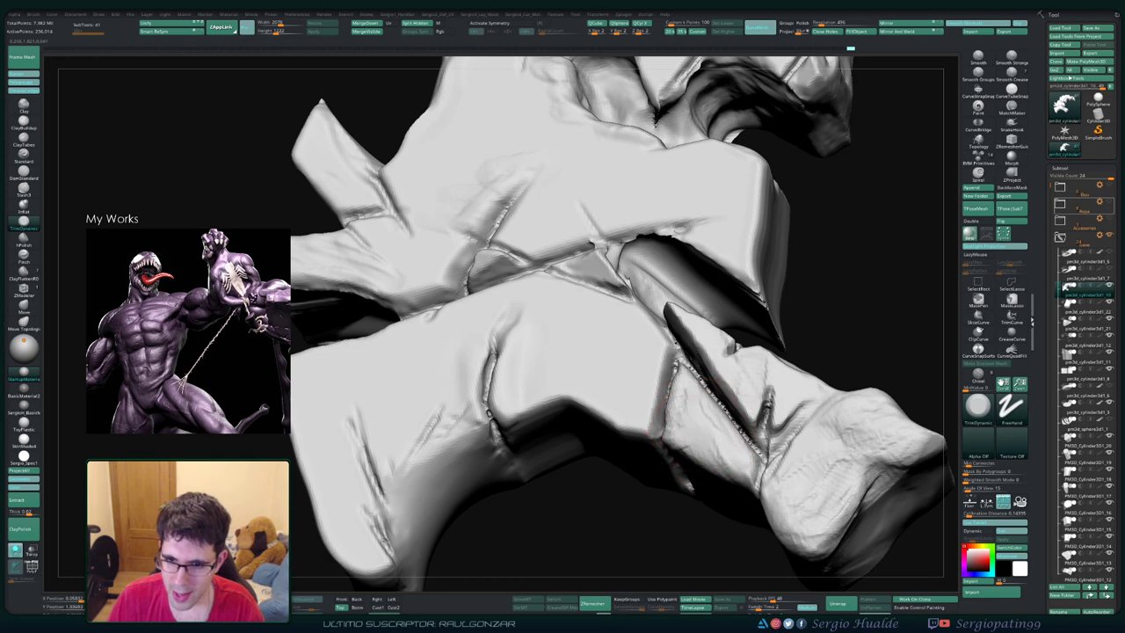
mouse_move(721, 386)
right_mouse_down()
mouse_move(747, 387)
mouse_move(743, 351)
right_mouse_up()
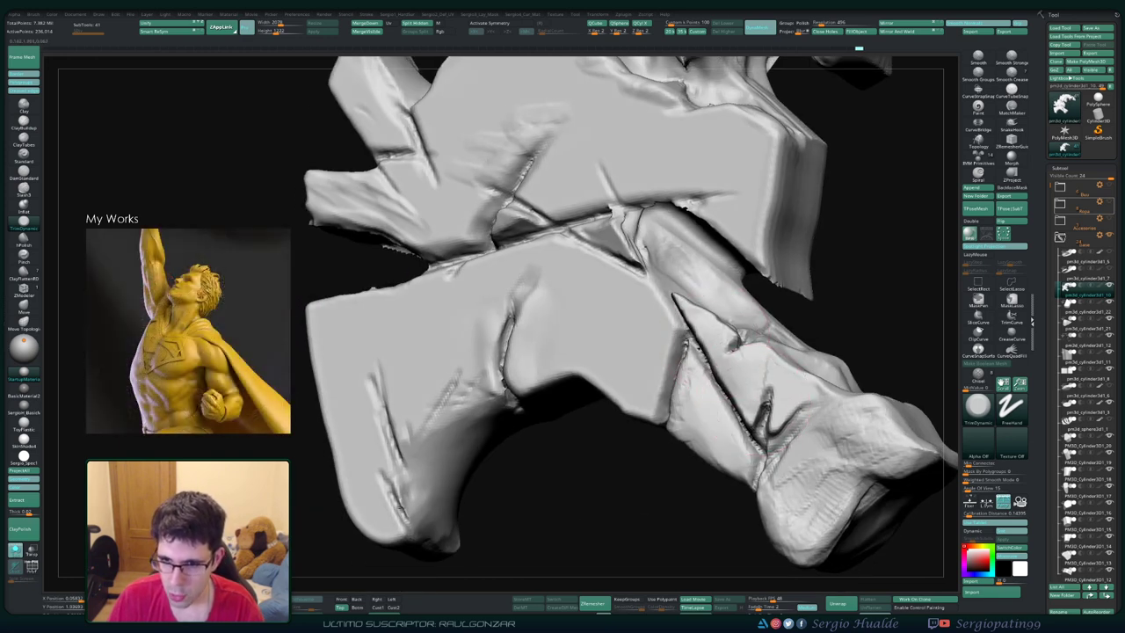
right_click_drag(746, 440, 712, 466)
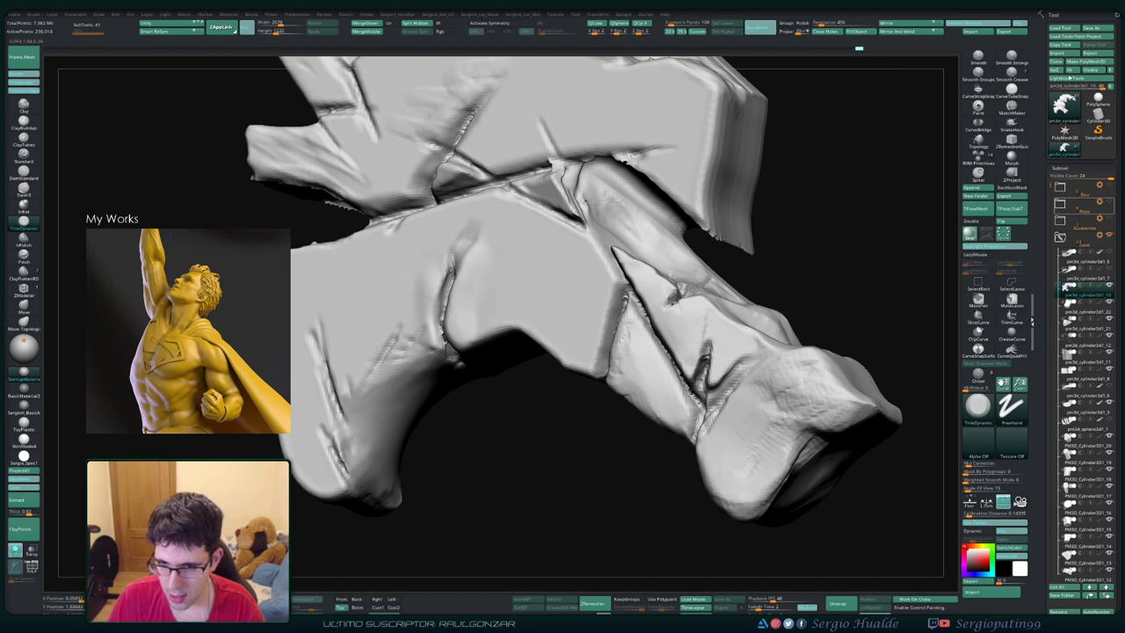
mouse_move(843, 387)
right_mouse_down("alt")
mouse_move(681, 311)
mouse_move(650, 379)
mouse_move(691, 313)
right_mouse_up("alt")
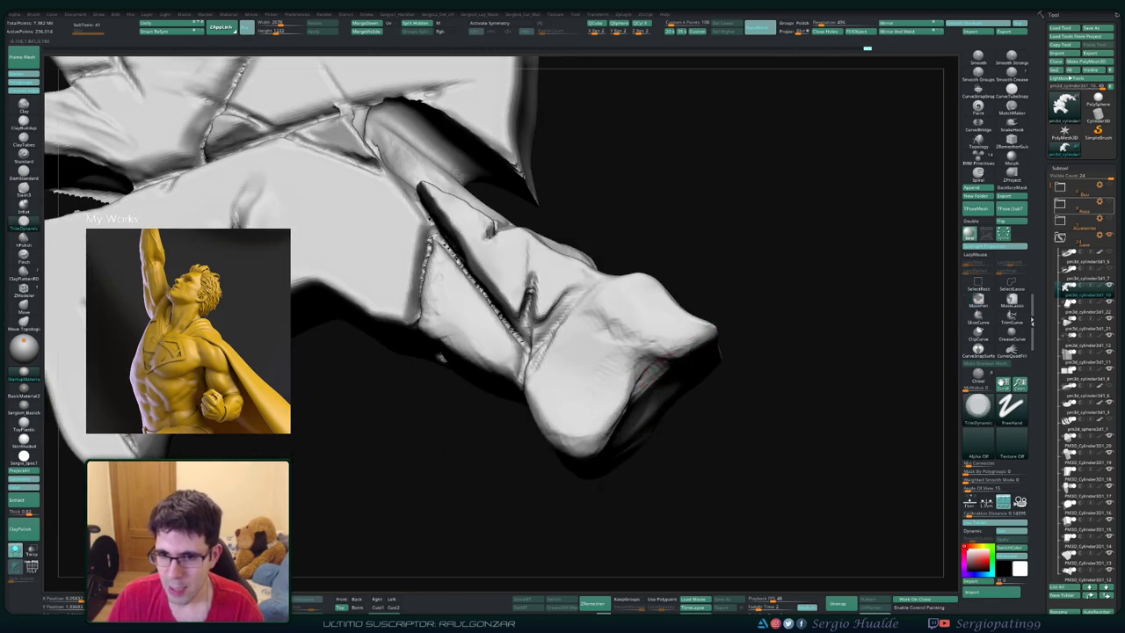
mouse_move(640, 303)
left_mouse_down("shift")
mouse_move(585, 322)
mouse_move(603, 334)
left_mouse_up("shift")
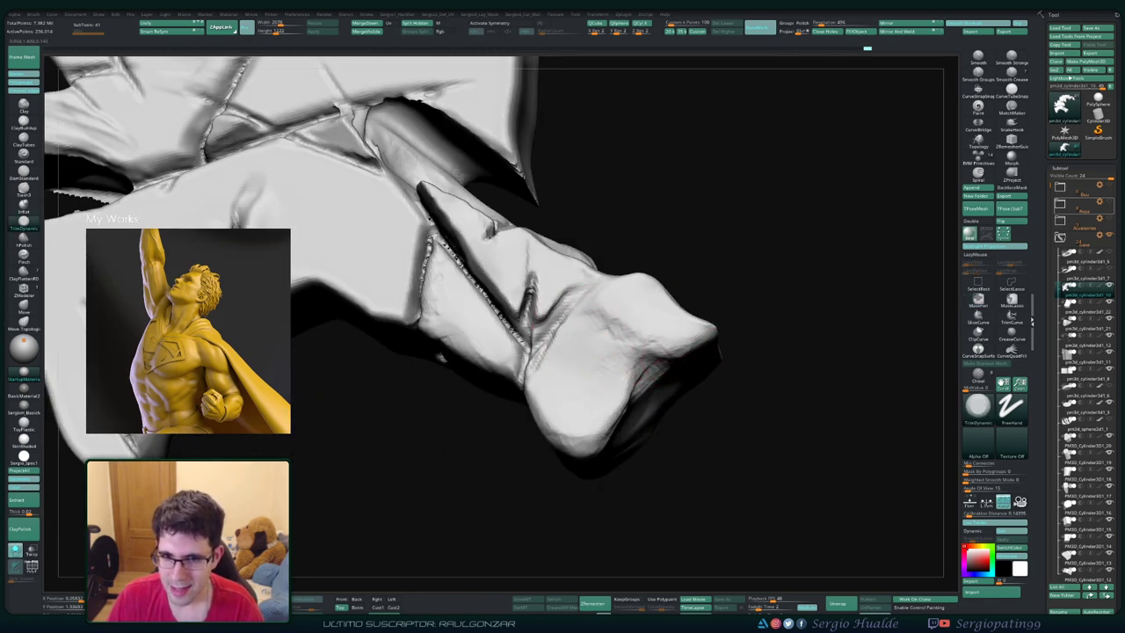
mouse_move(642, 351)
right_mouse_down("alt")
mouse_move(644, 338)
mouse_move(637, 353)
right_mouse_up("alt")
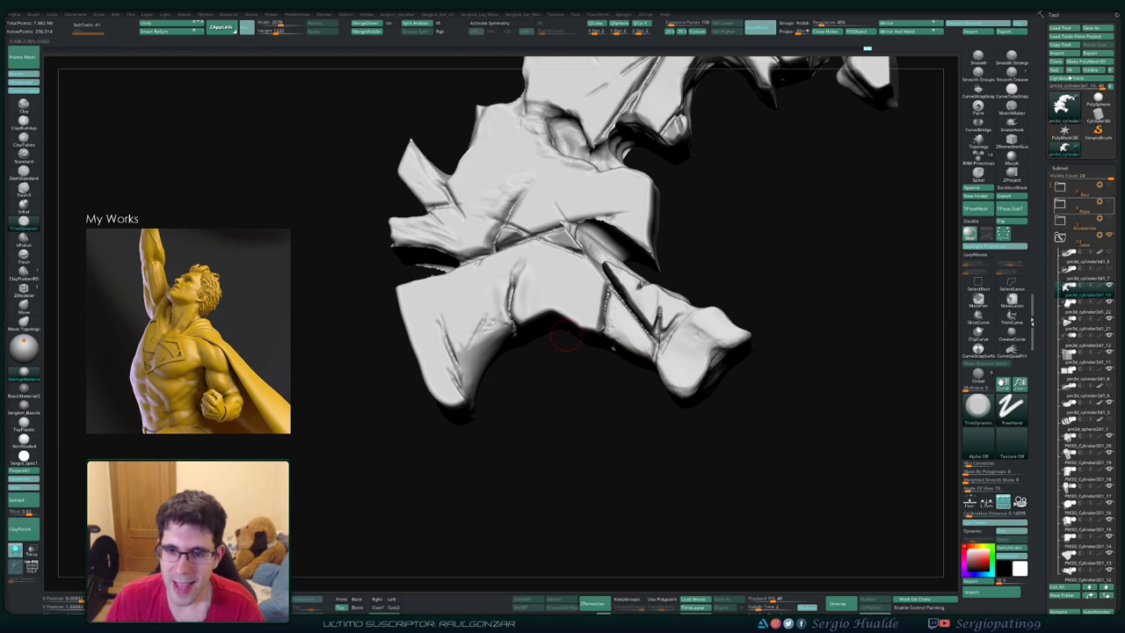
mouse_move(566, 336)
right_mouse_down("ctrl")
mouse_move(599, 350)
mouse_move(527, 354)
right_mouse_up("ctrl")
Step: Build up clay striations across the rock's lower-left face
mouse_move(527, 354)
left_mouse_down()
mouse_move(549, 360)
mouse_move(544, 338)
mouse_move(566, 376)
left_mouse_up()
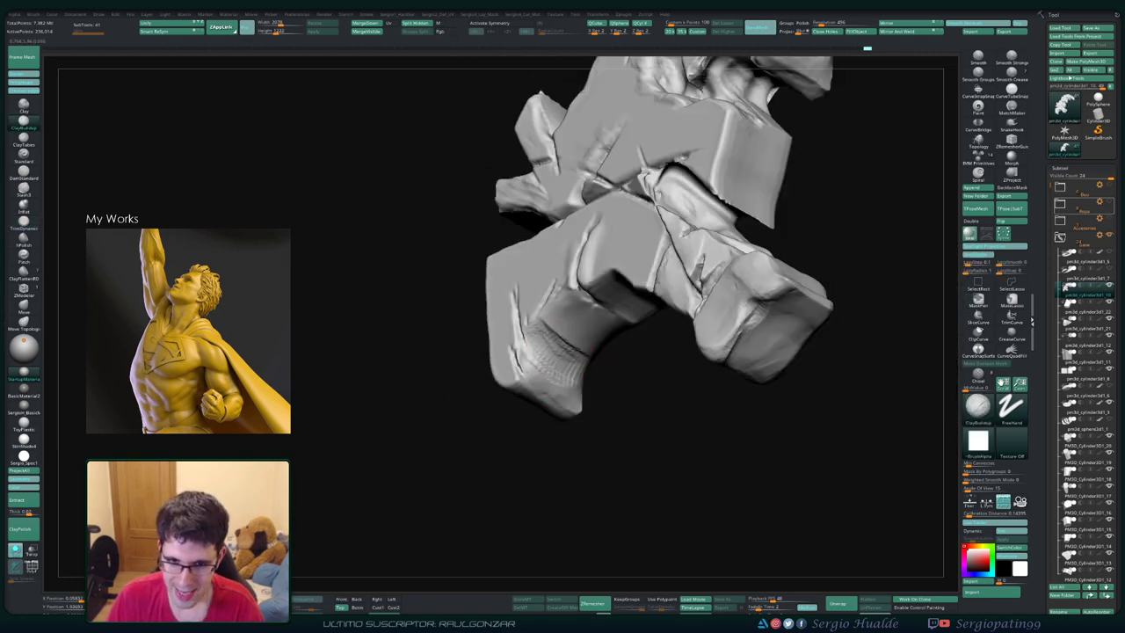
mouse_move(536, 325)
left_mouse_down()
mouse_move(584, 376)
mouse_move(571, 397)
left_mouse_up()
mouse_move(529, 351)
left_mouse_down()
mouse_move(563, 394)
mouse_move(580, 395)
left_mouse_up()
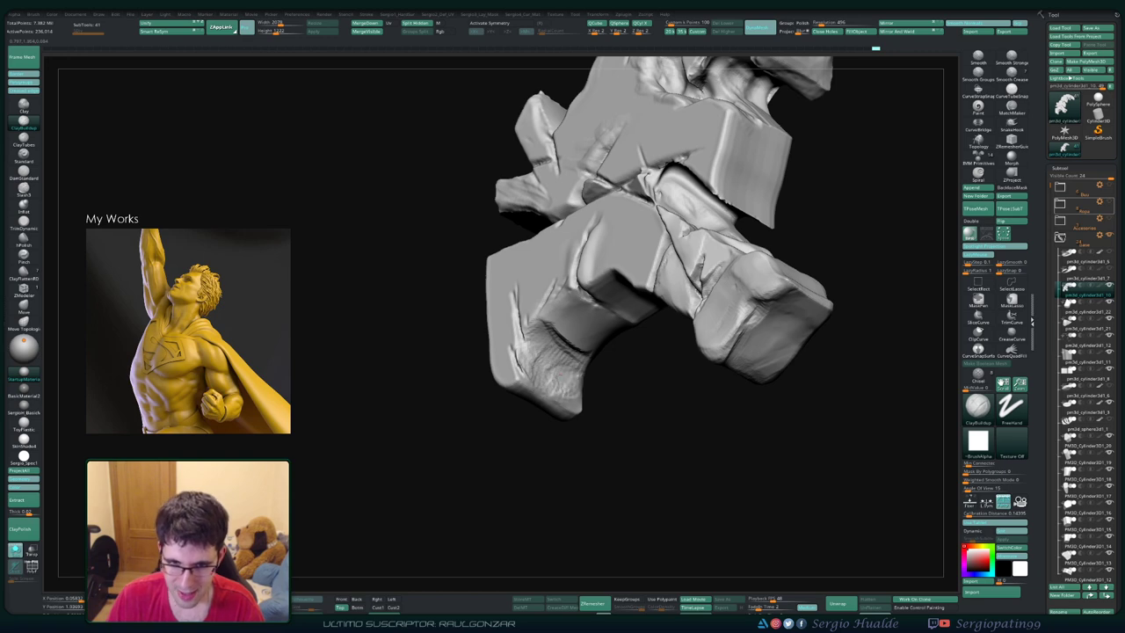
mouse_move(528, 325)
left_mouse_down()
mouse_move(571, 388)
mouse_move(584, 391)
mouse_move(598, 351)
left_mouse_up()
left_click_drag(535, 306, 606, 360)
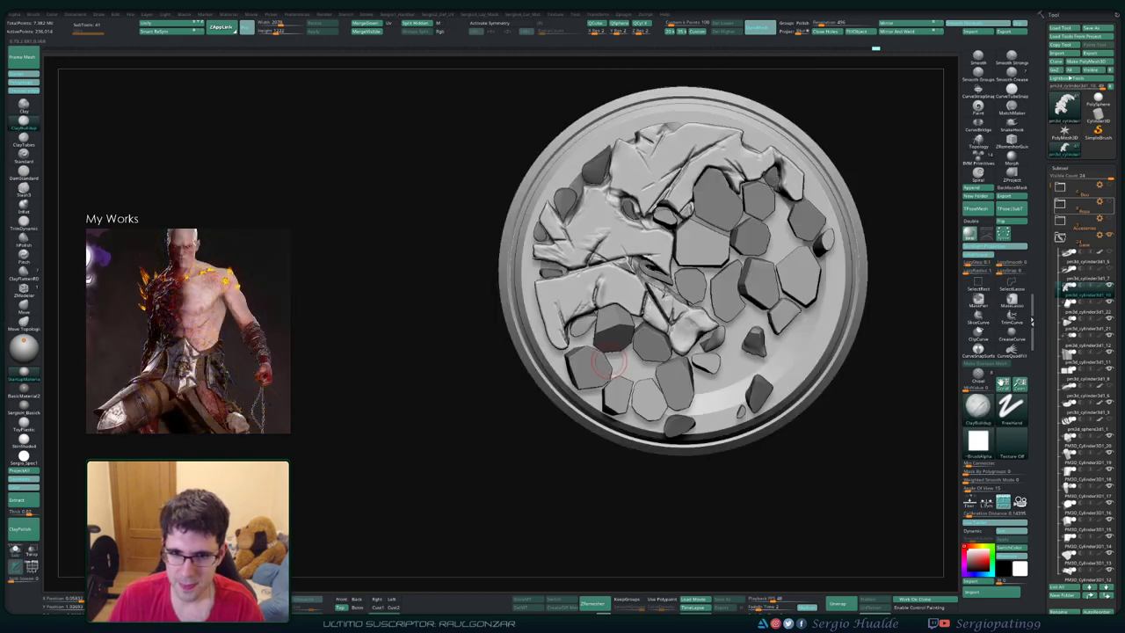
Step: Select the next SubTool and paint a curved ClayBuildup strip along the medallion's right edge
mouse_move(609, 362)
right_mouse_down()
mouse_move(649, 332)
mouse_move(670, 363)
right_mouse_up()
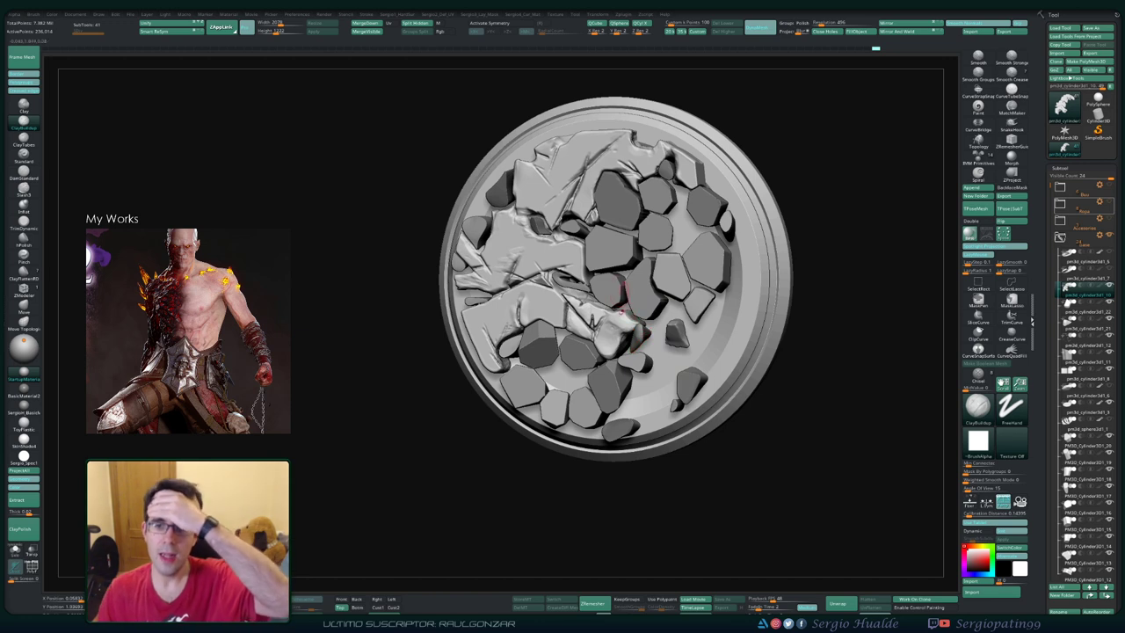
key("alt+Down")
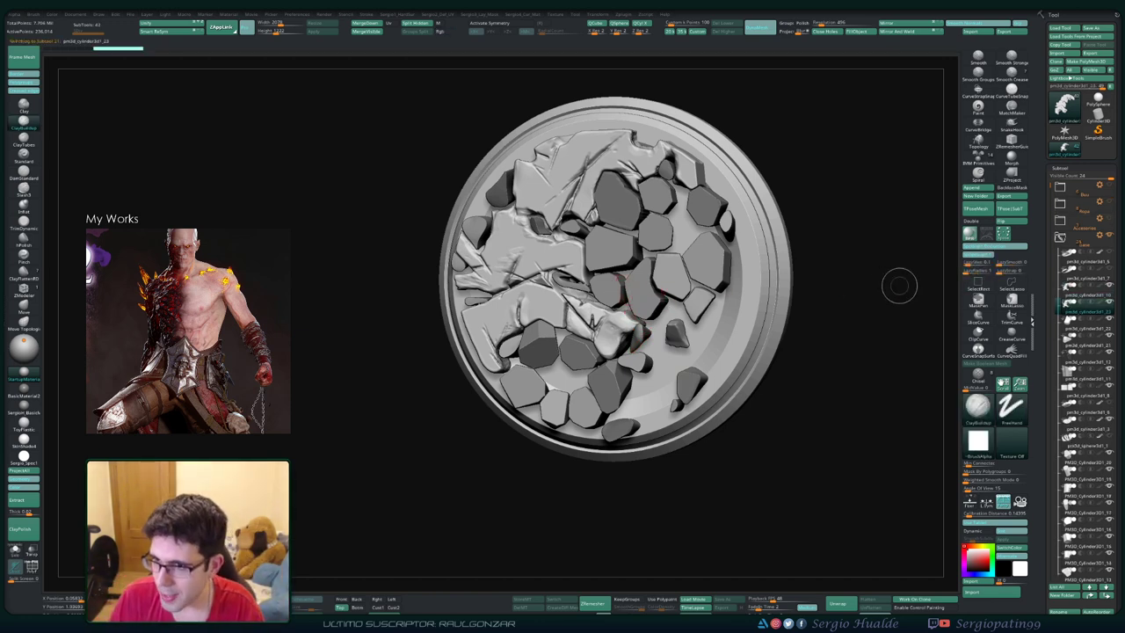
key("alt+Up")
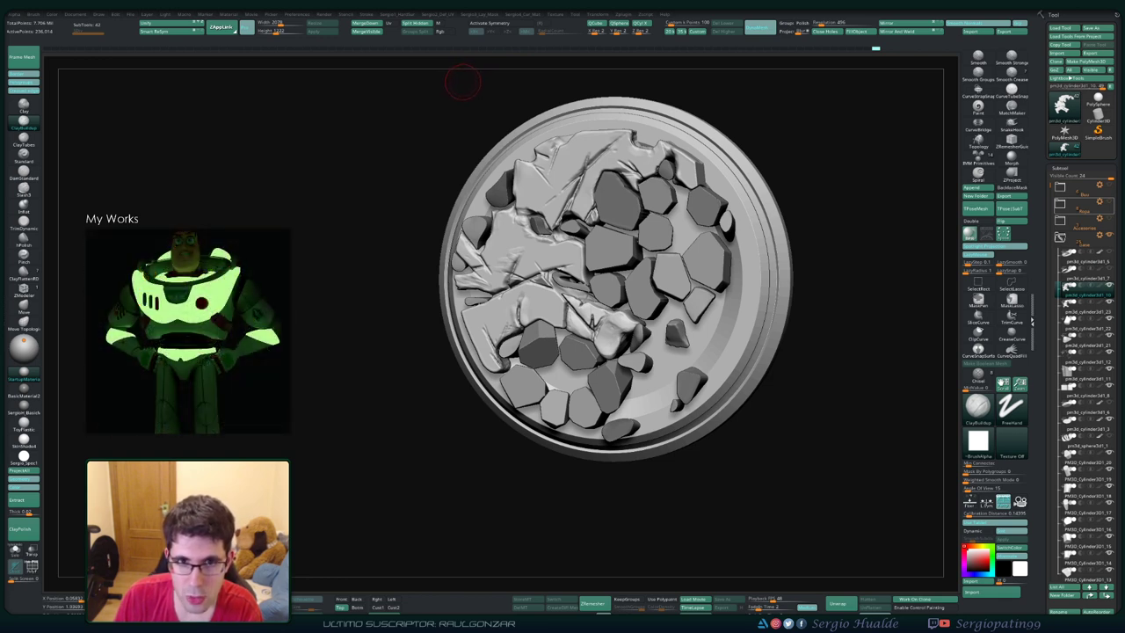
left_click(1081, 310)
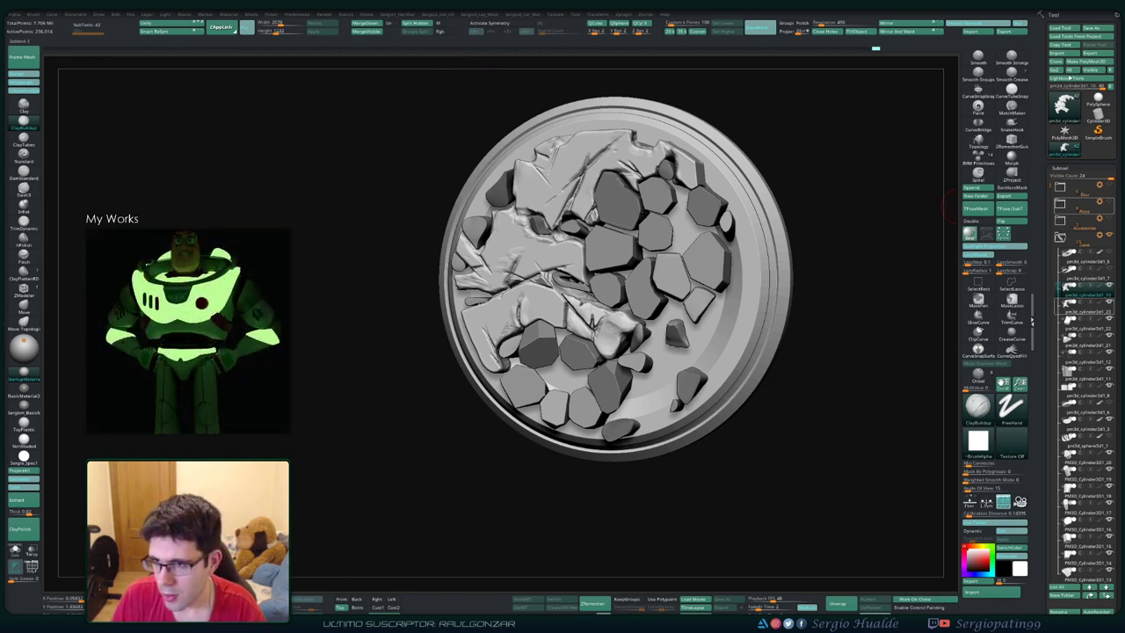
left_click_drag(824, 309, 833, 307)
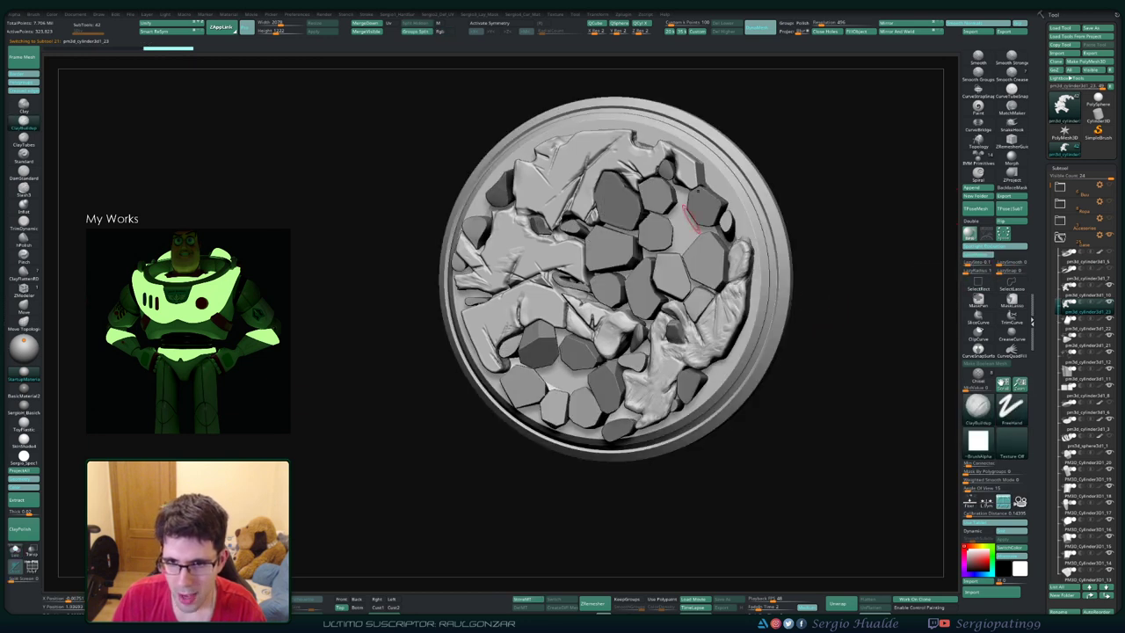
Step: Solo the rock SubTool and step back through the Undo History
left_click(738, 242, "ctrl+shift")
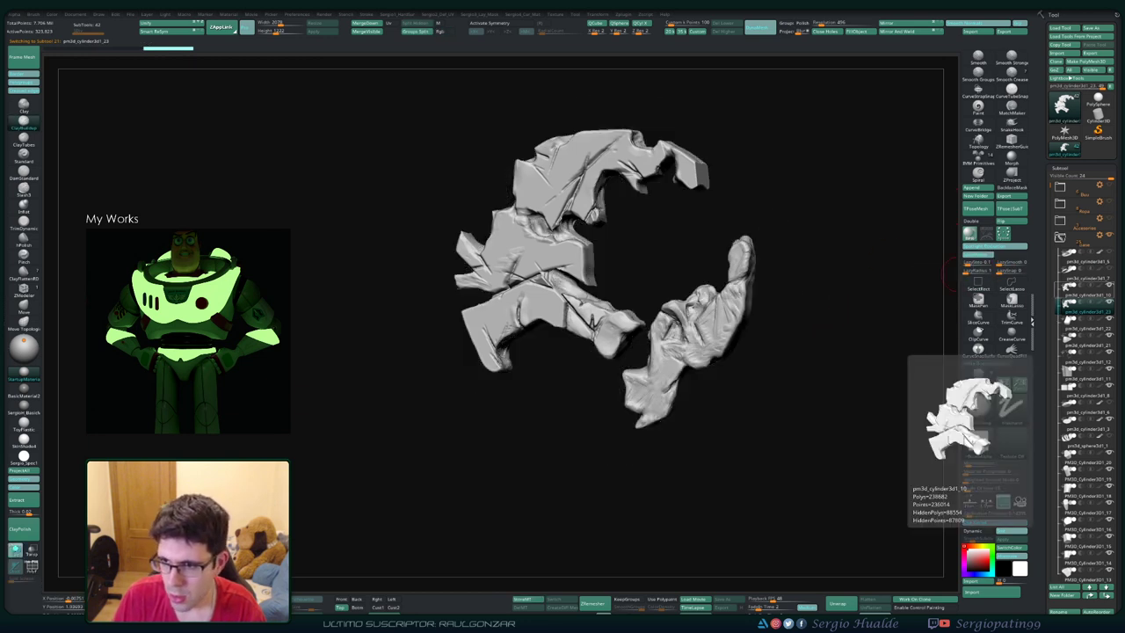
left_click(1083, 295)
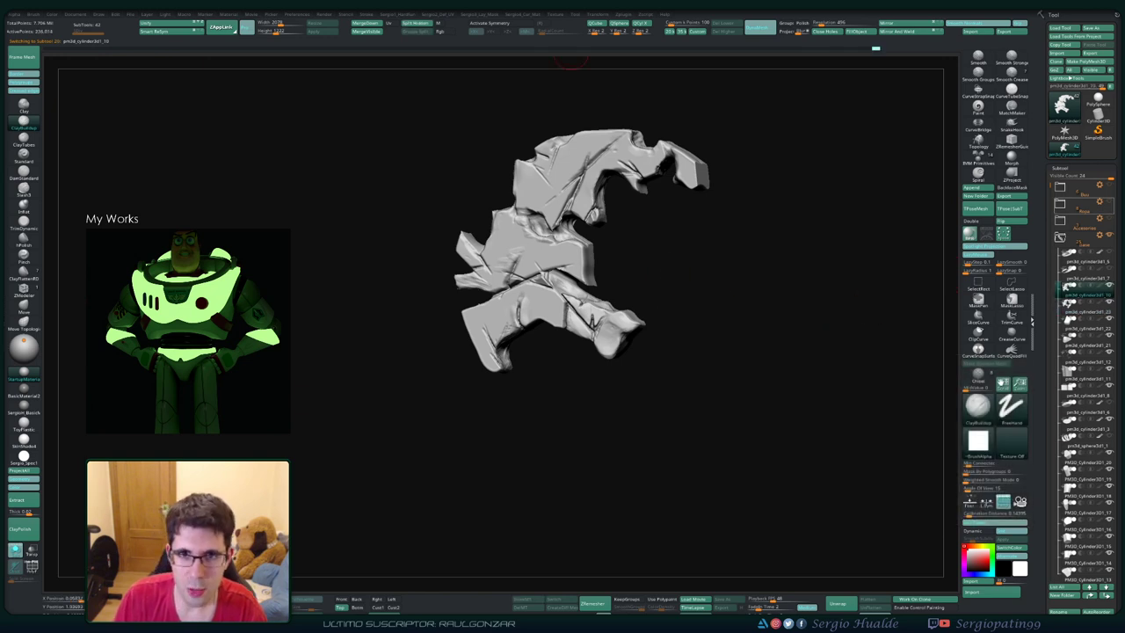
key("ctrl+z")
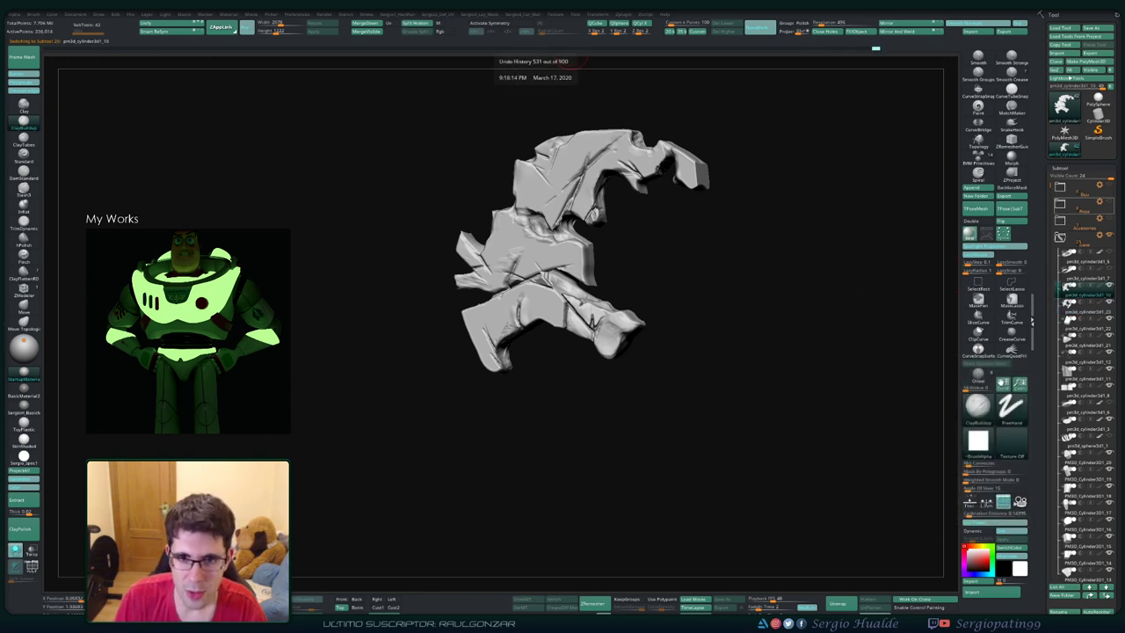
left_click_drag(875, 47, 491, 48)
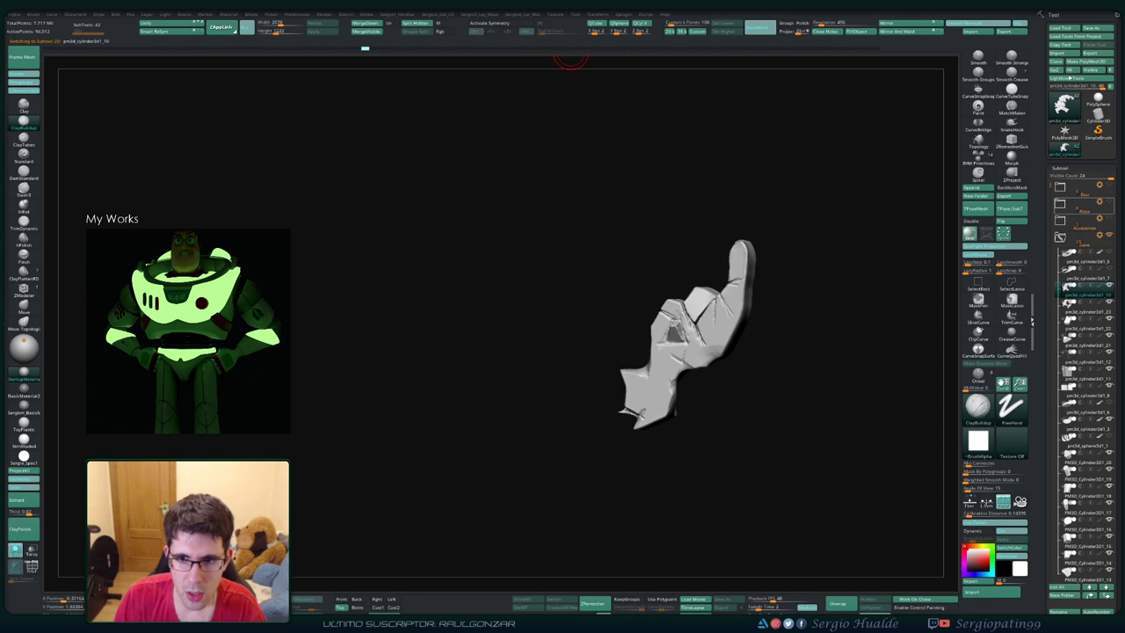
left_click_drag(364, 49, 47, 48)
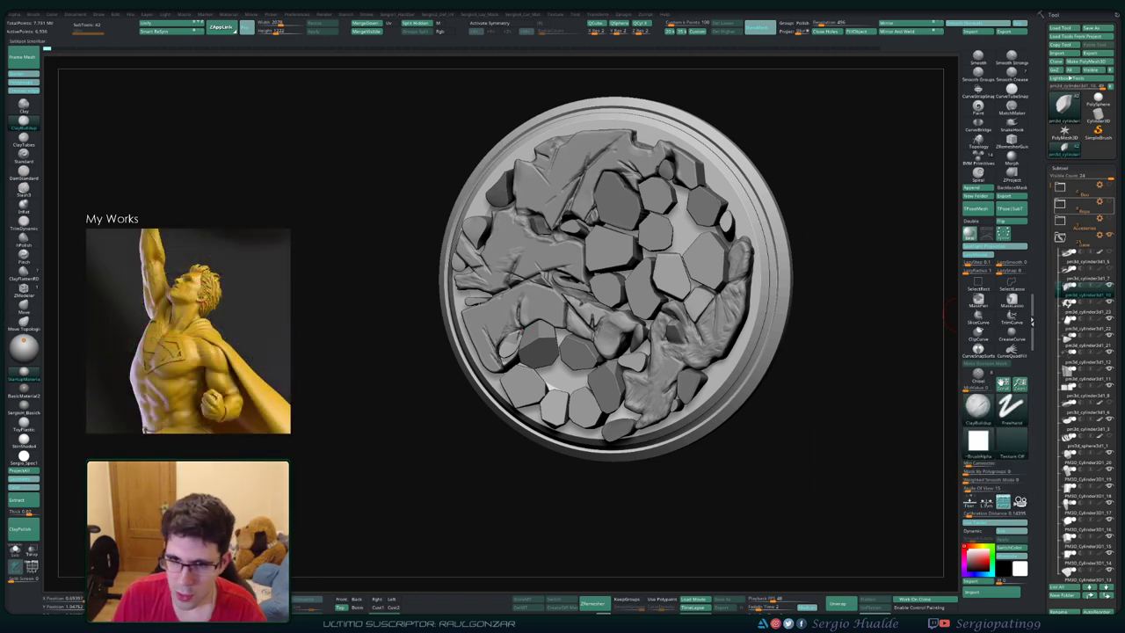
Step: Switch between SubTools and reposition the view to show the right-hand rock strip
left_click(1081, 278)
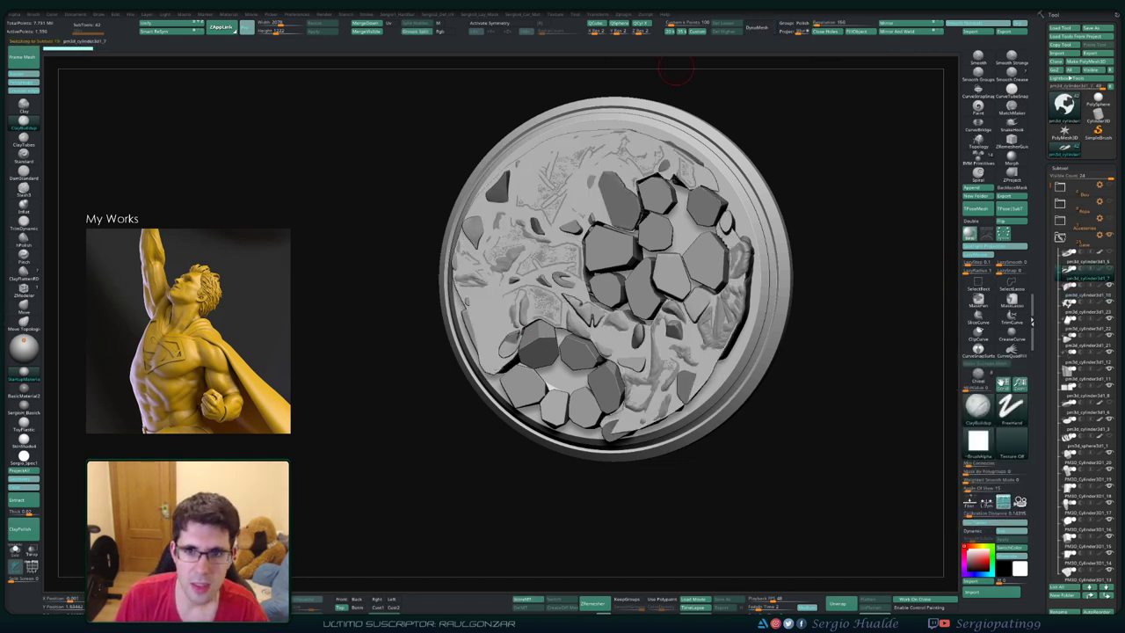
left_click(1082, 295)
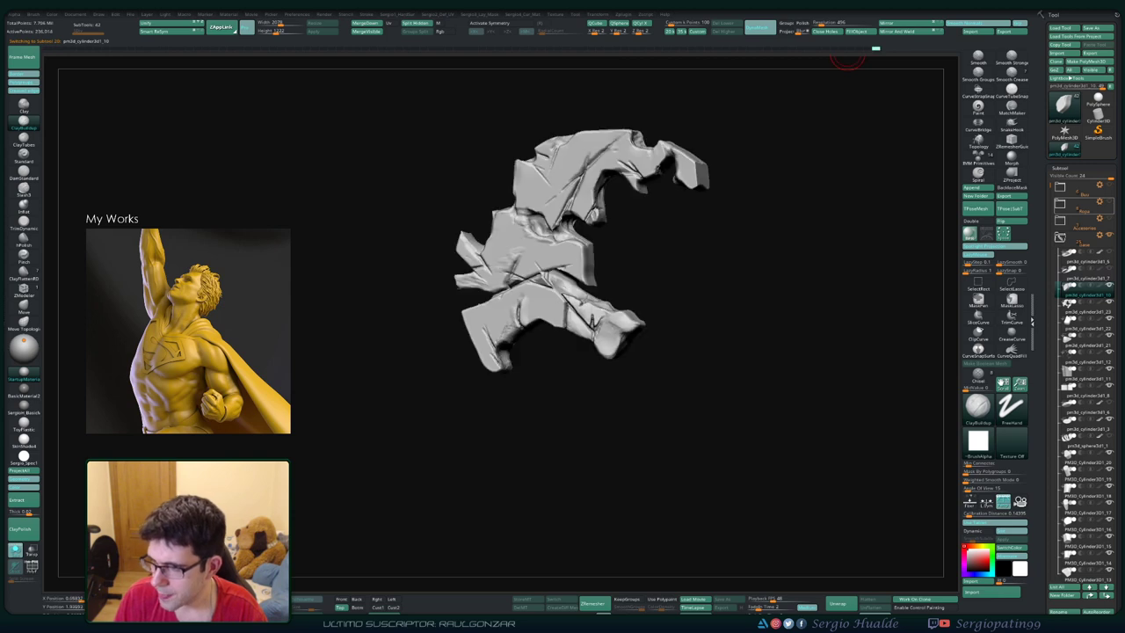
left_click_drag(789, 223, 808, 207, "alt")
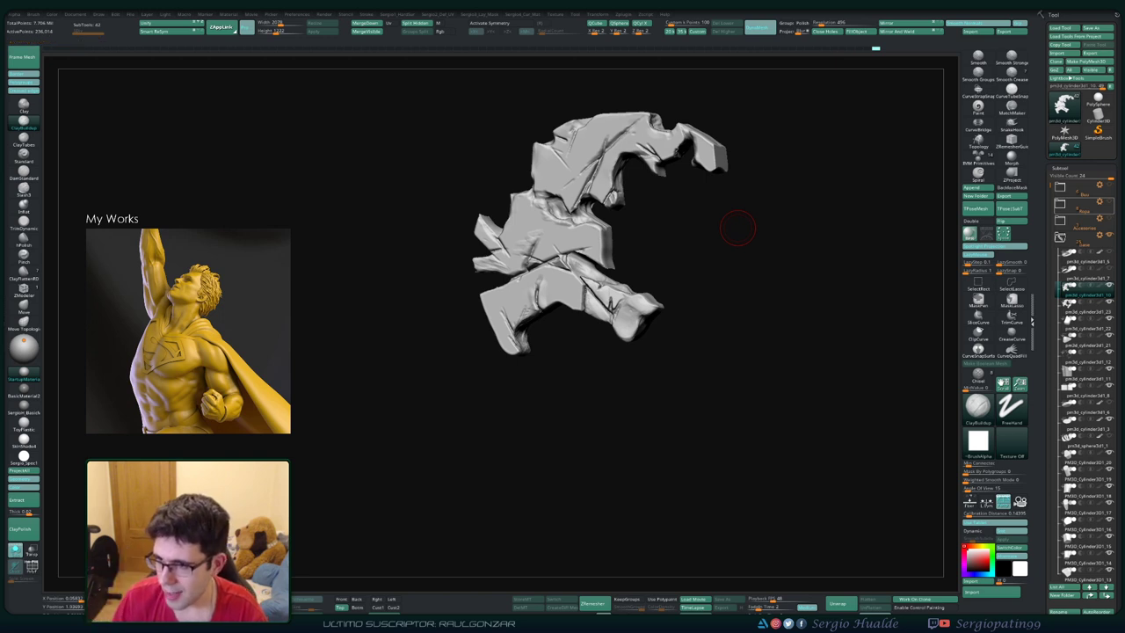
left_click_drag(752, 283, 743, 326, "alt")
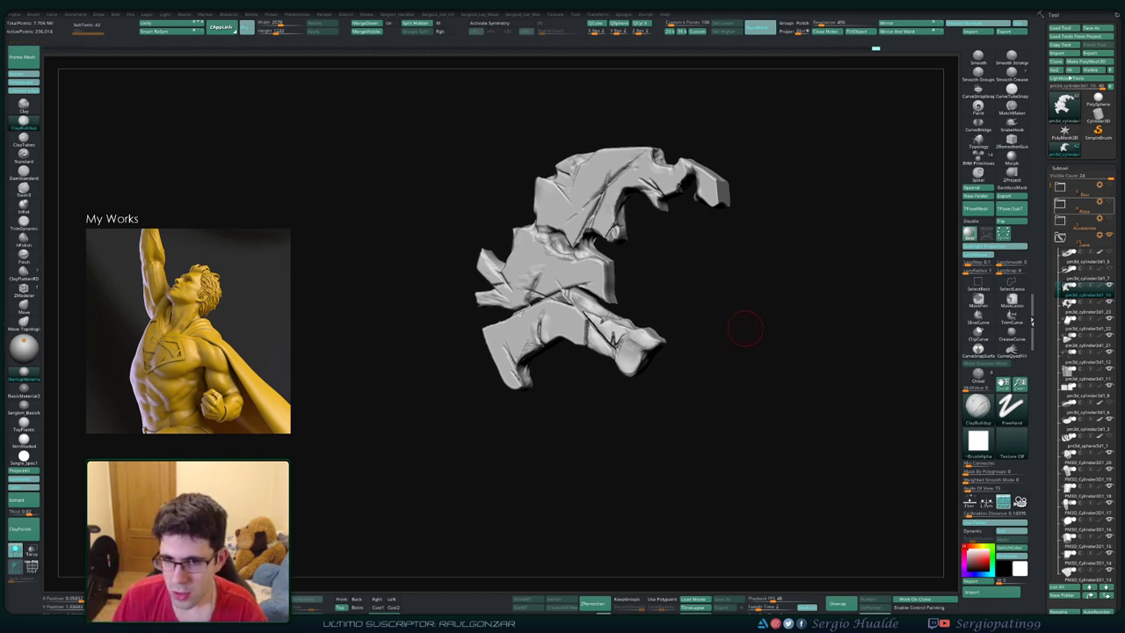
left_click_drag(676, 354, 688, 332, "alt")
left_click(688, 332, "ctrl+shift")
scroll(672, 330, "up", 2)
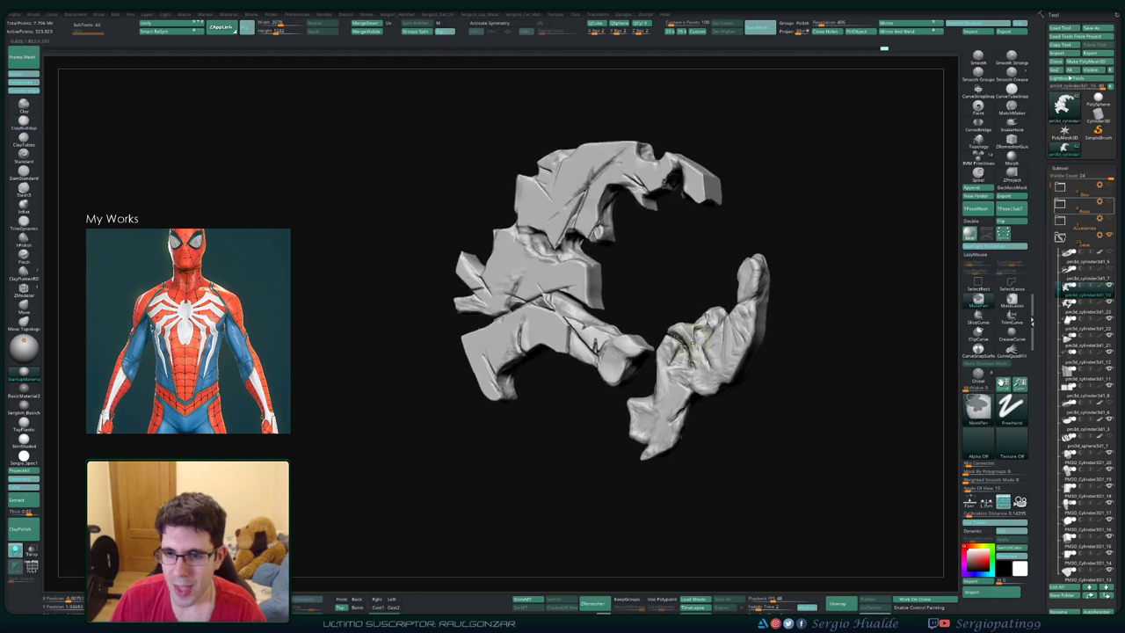
left_click_drag(666, 325, 586, 353)
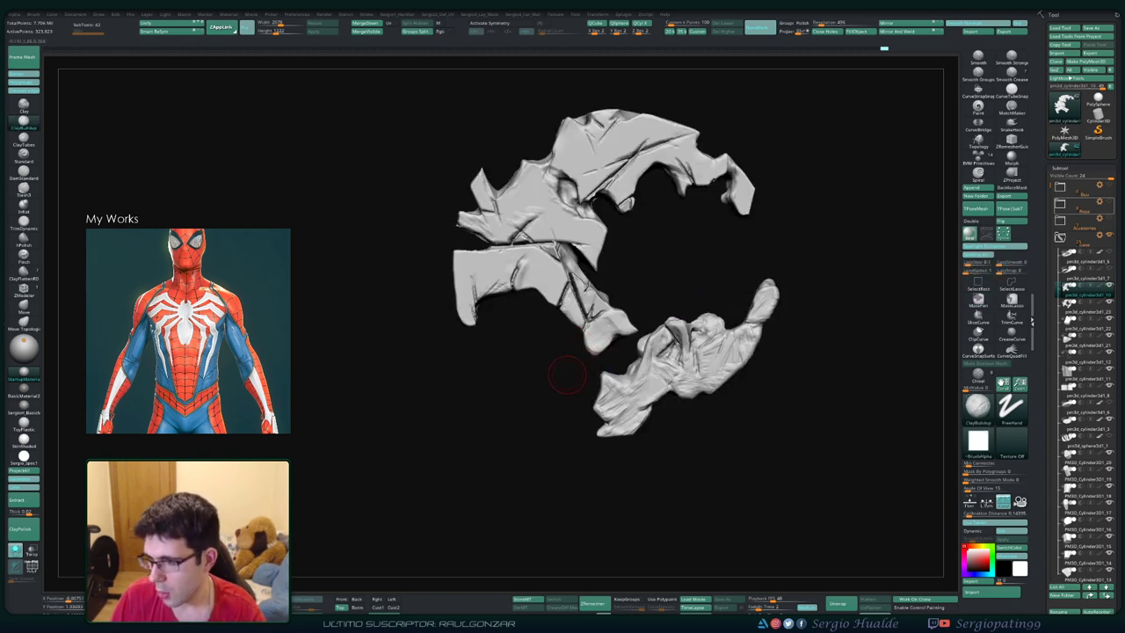
left_click_drag(592, 335, 566, 380, "alt")
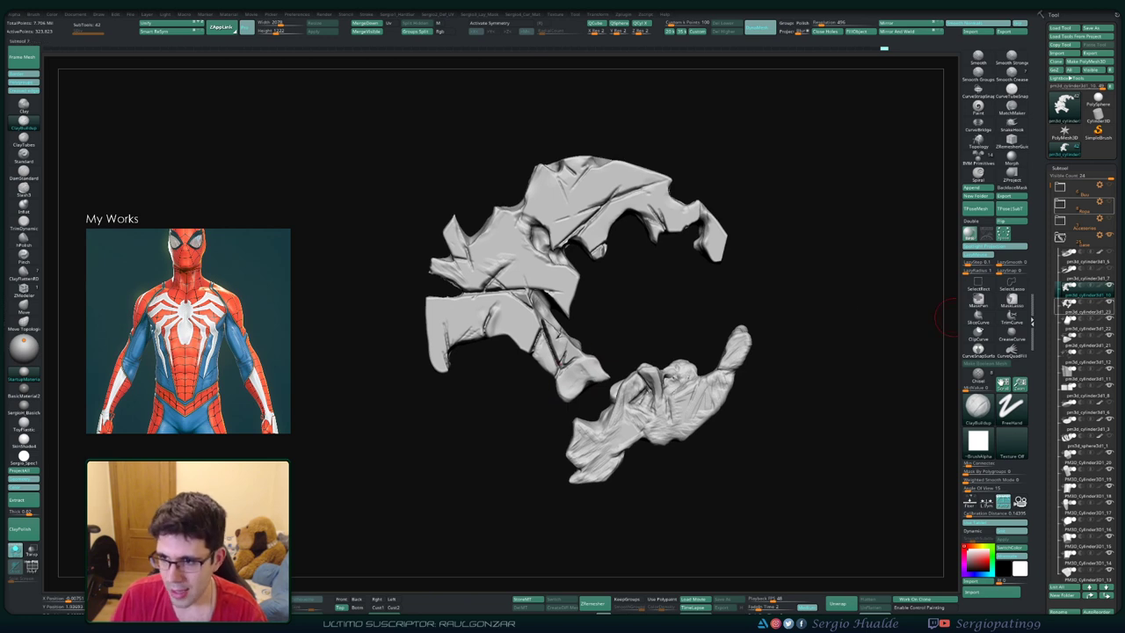
Step: Delete the right-hand strip SubTool, confirming the warning
left_click(1079, 309)
left_click(1079, 295)
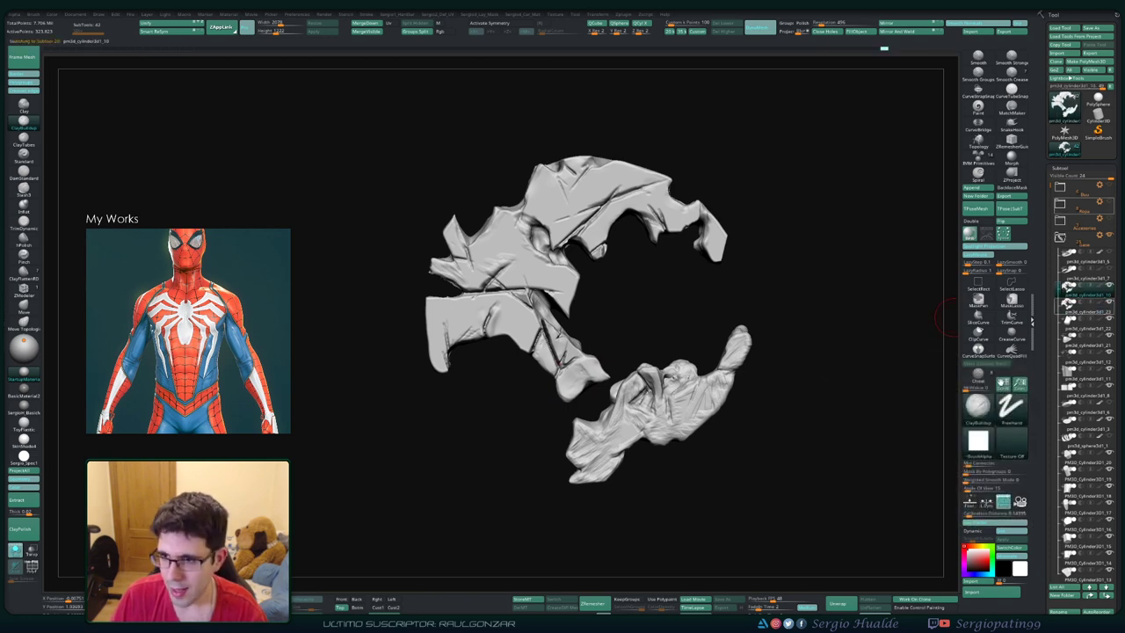
left_click(1079, 303)
key("Delete")
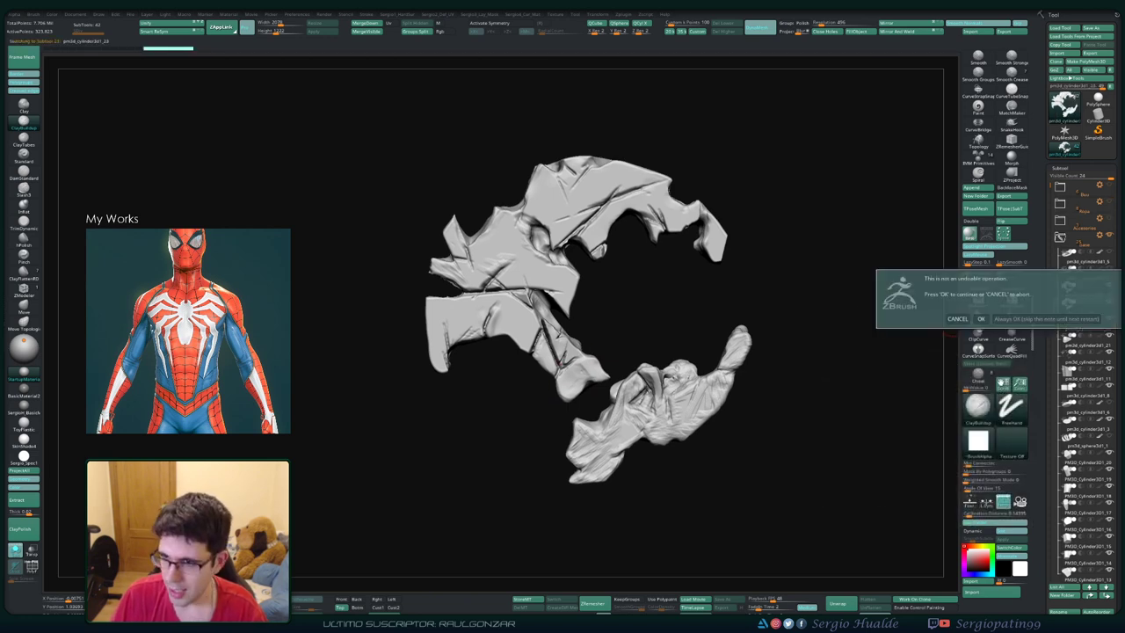
left_click(981, 318)
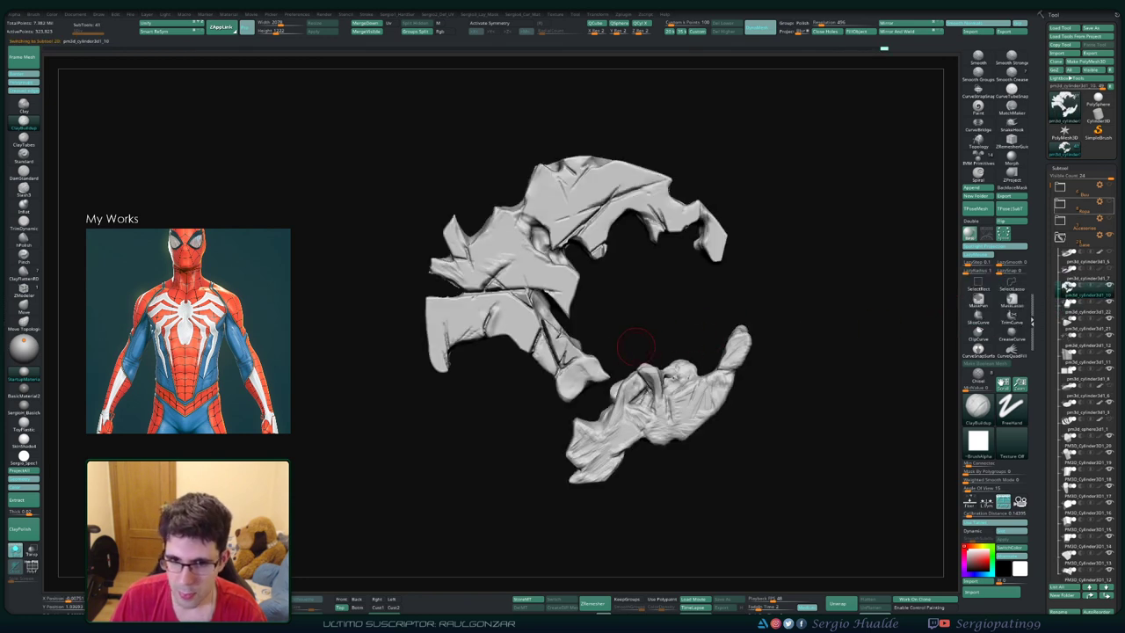
left_click_drag(635, 345, 631, 347)
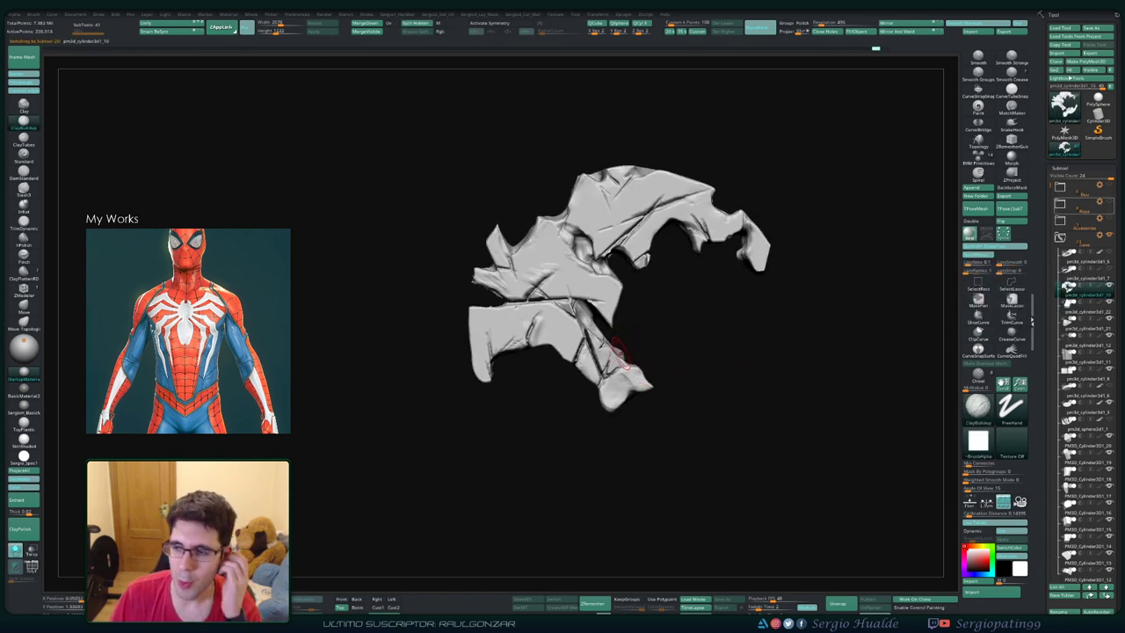
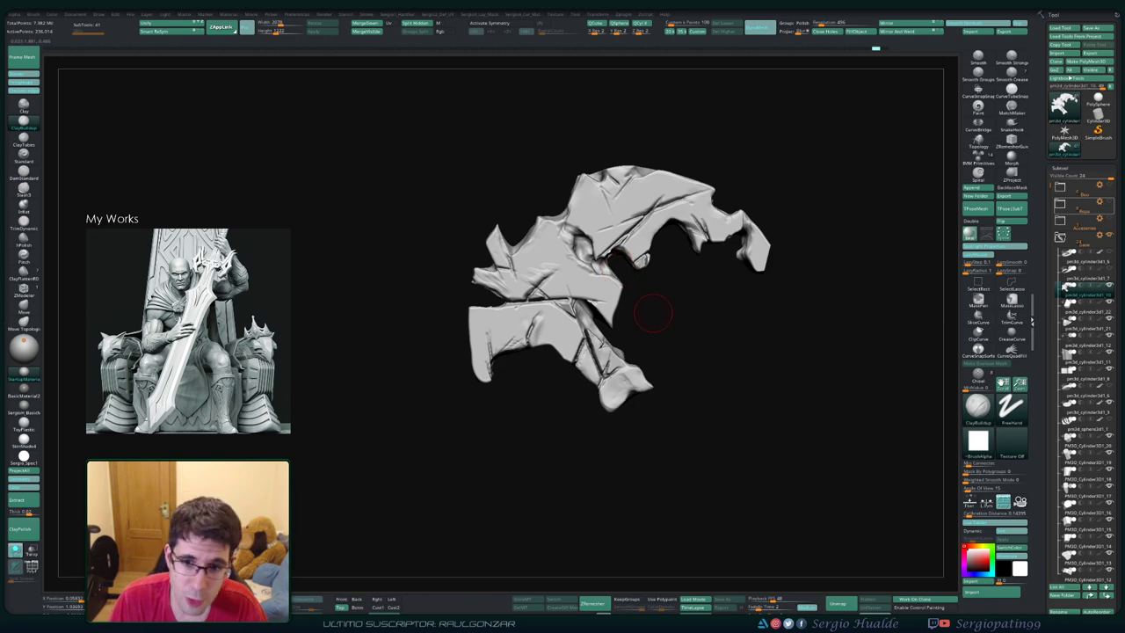
Step: Orbit in close around the base and cut short crack lines along one block's side edge
mouse_move(652, 313)
left_mouse_down()
mouse_move(615, 334)
mouse_move(622, 357)
left_mouse_up()
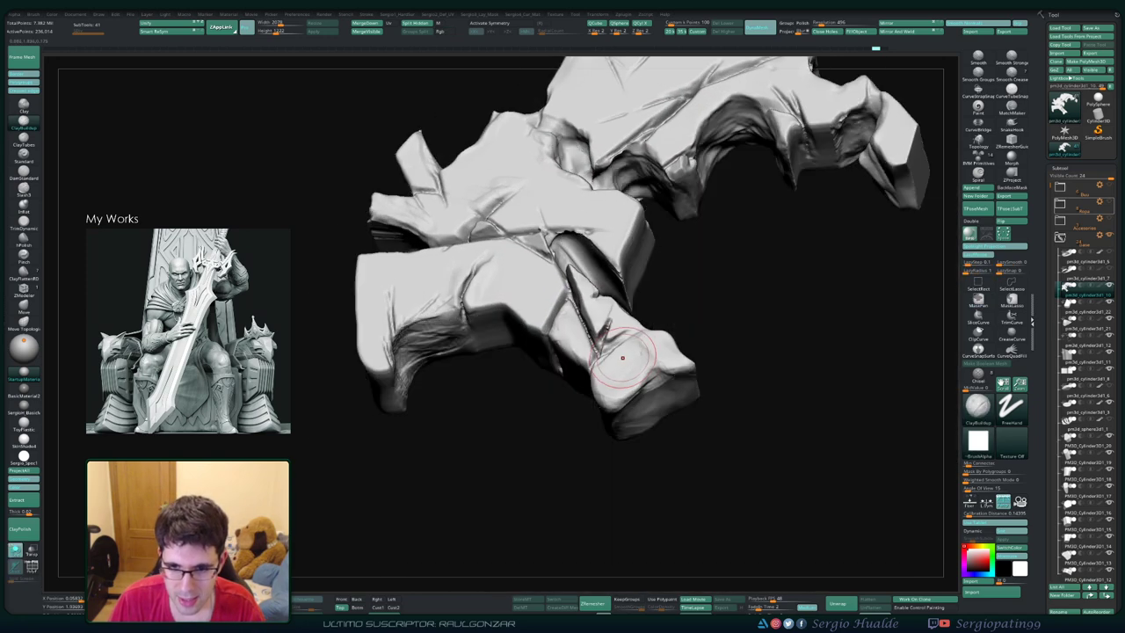
mouse_move(622, 356)
right_mouse_down()
mouse_move(643, 337)
mouse_move(626, 338)
mouse_move(631, 350)
mouse_move(631, 334)
right_mouse_up()
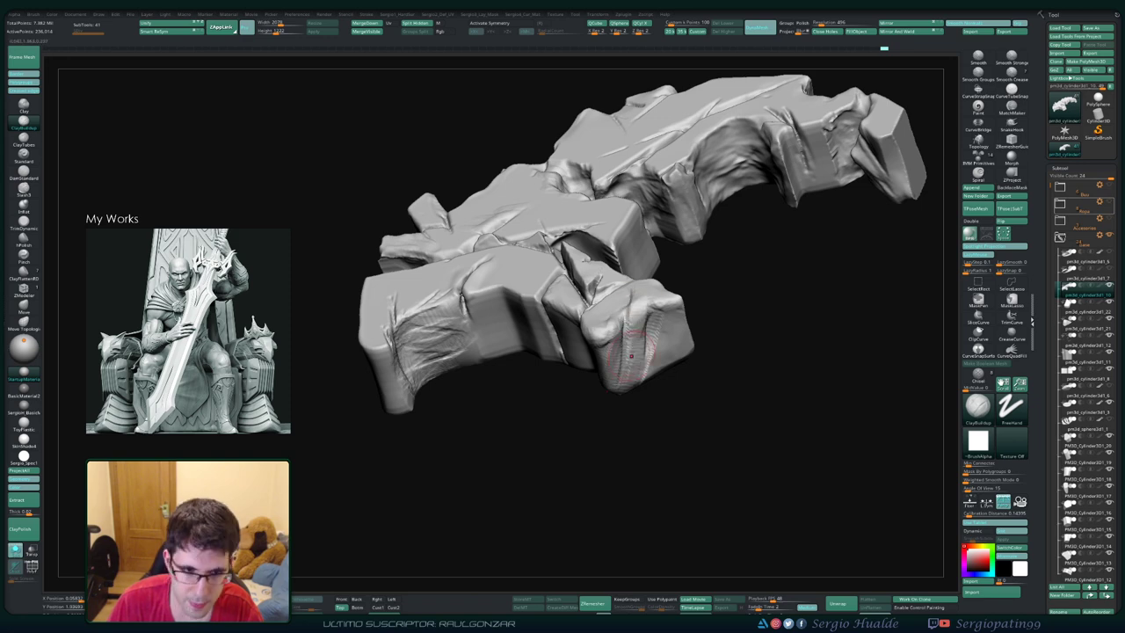
right_click_drag(630, 355, 637, 351)
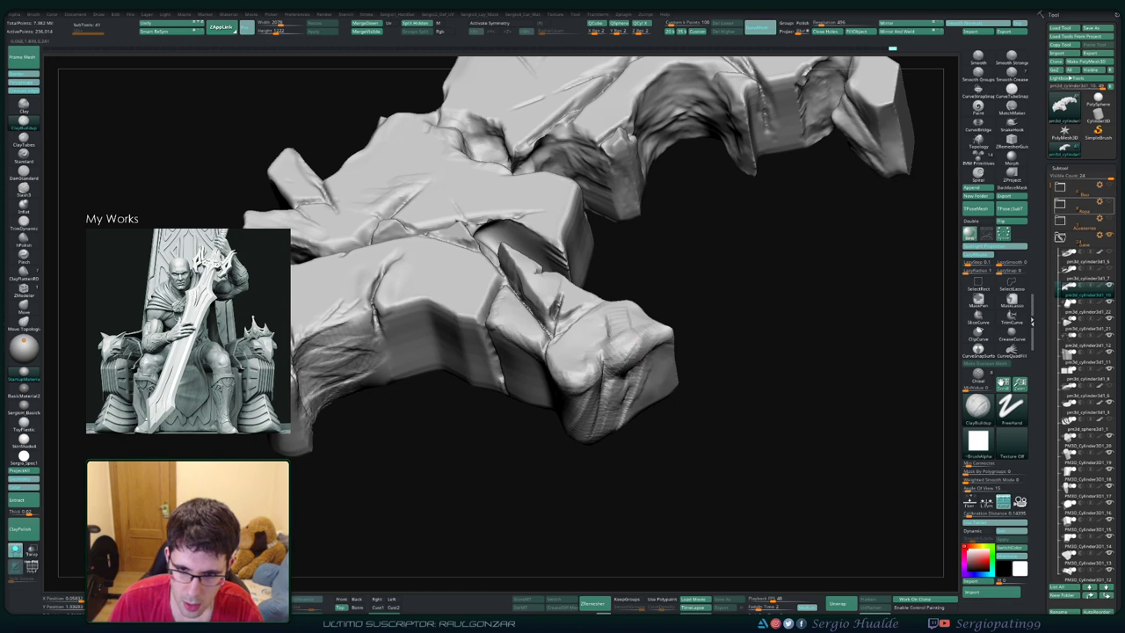
right_click_drag(647, 327, 619, 394)
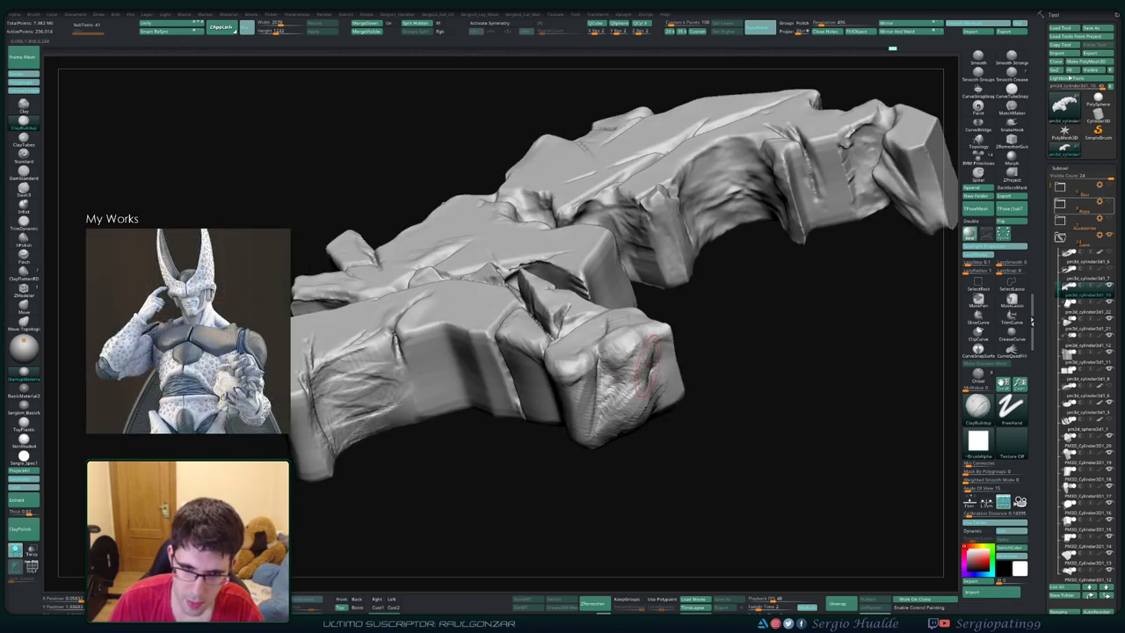
right_click_drag(650, 365, 646, 391)
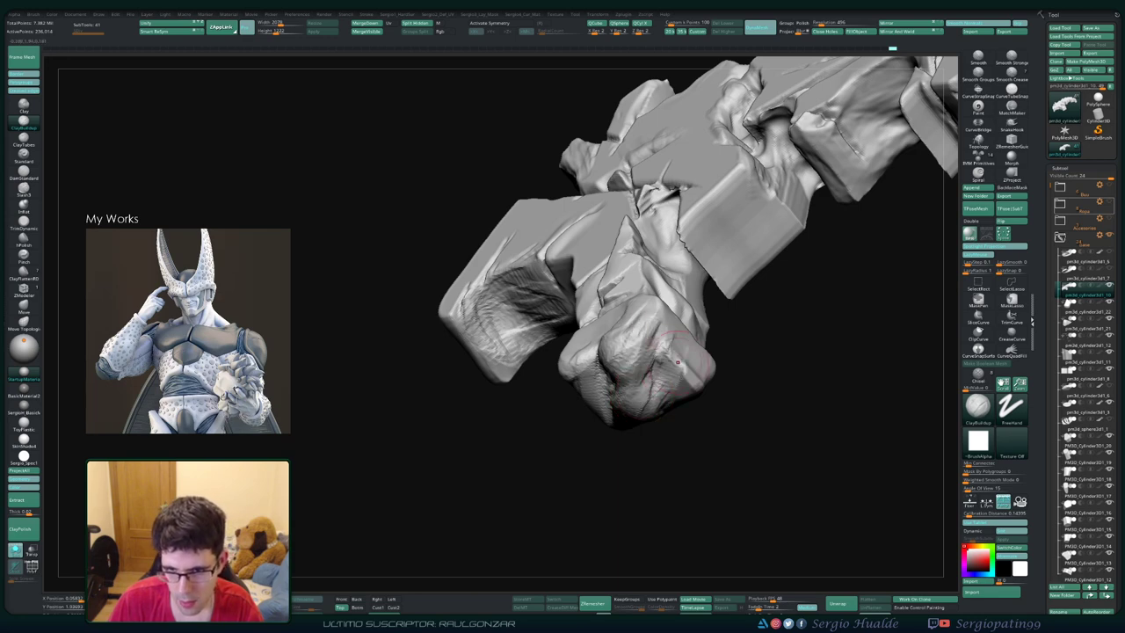
mouse_move(671, 347)
right_mouse_down()
mouse_move(661, 391)
mouse_move(644, 397)
mouse_move(650, 383)
mouse_move(650, 417)
mouse_move(615, 338)
mouse_move(584, 380)
mouse_move(682, 325)
mouse_move(647, 371)
mouse_move(672, 351)
mouse_move(665, 390)
mouse_move(577, 312)
right_mouse_up()
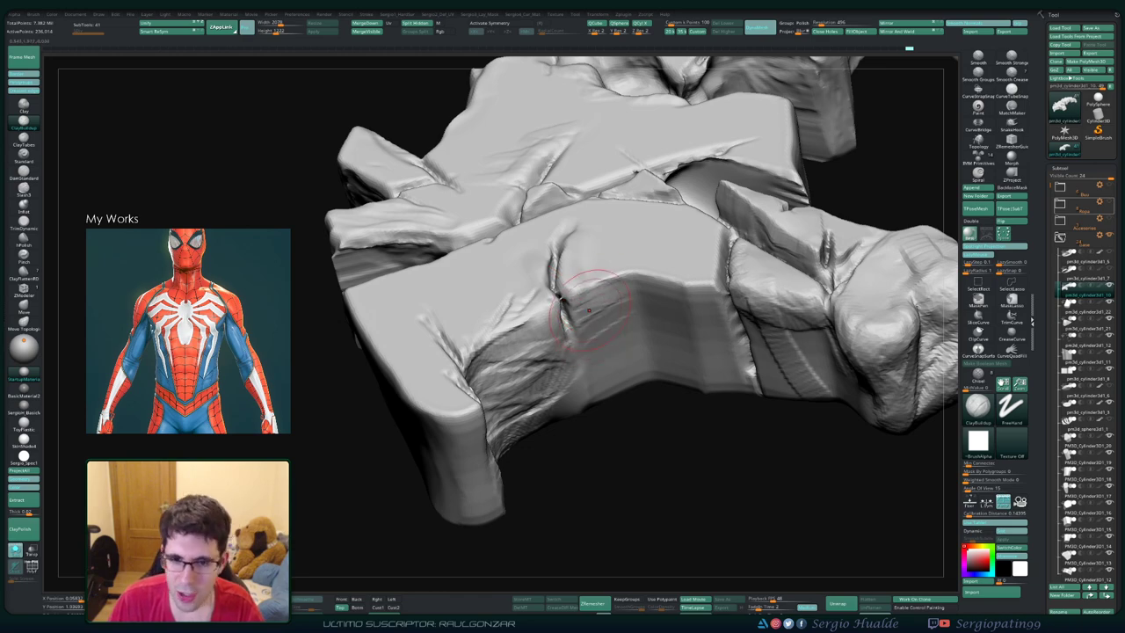
mouse_move(582, 318)
right_mouse_down()
mouse_move(578, 402)
mouse_move(563, 393)
right_mouse_up()
mouse_move(543, 299)
right_mouse_down()
mouse_move(563, 369)
mouse_move(548, 326)
mouse_move(565, 313)
right_mouse_up()
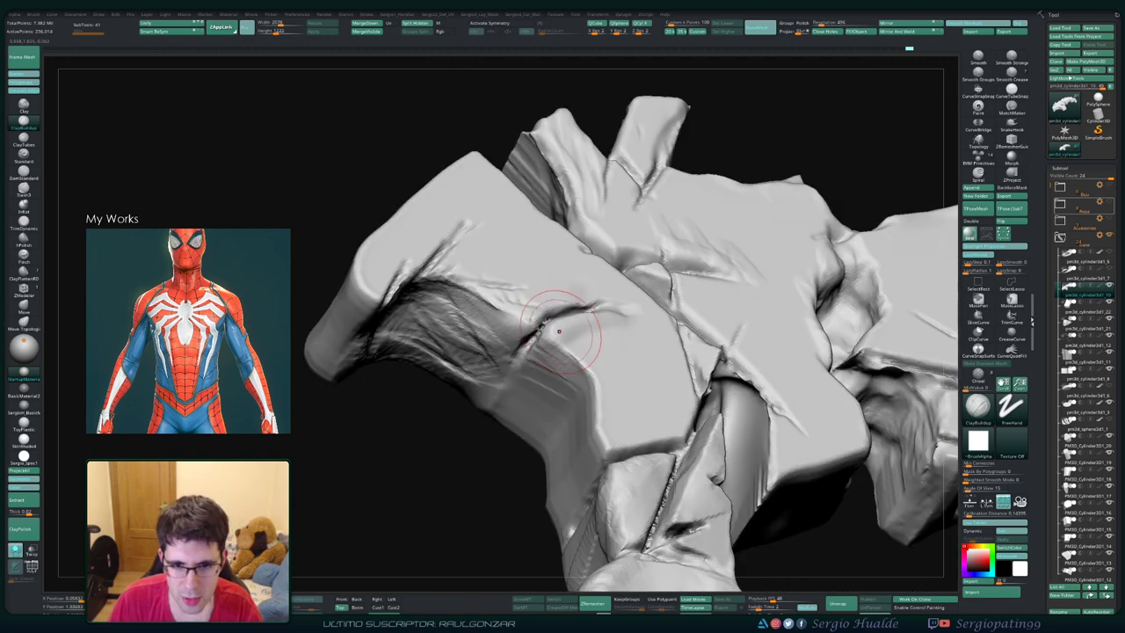
mouse_move(536, 320)
left_mouse_down()
mouse_move(577, 238)
mouse_move(539, 314)
mouse_move(553, 365)
left_mouse_up()
mouse_move(554, 364)
right_mouse_down()
mouse_move(619, 380)
mouse_move(581, 376)
mouse_move(571, 255)
right_mouse_up()
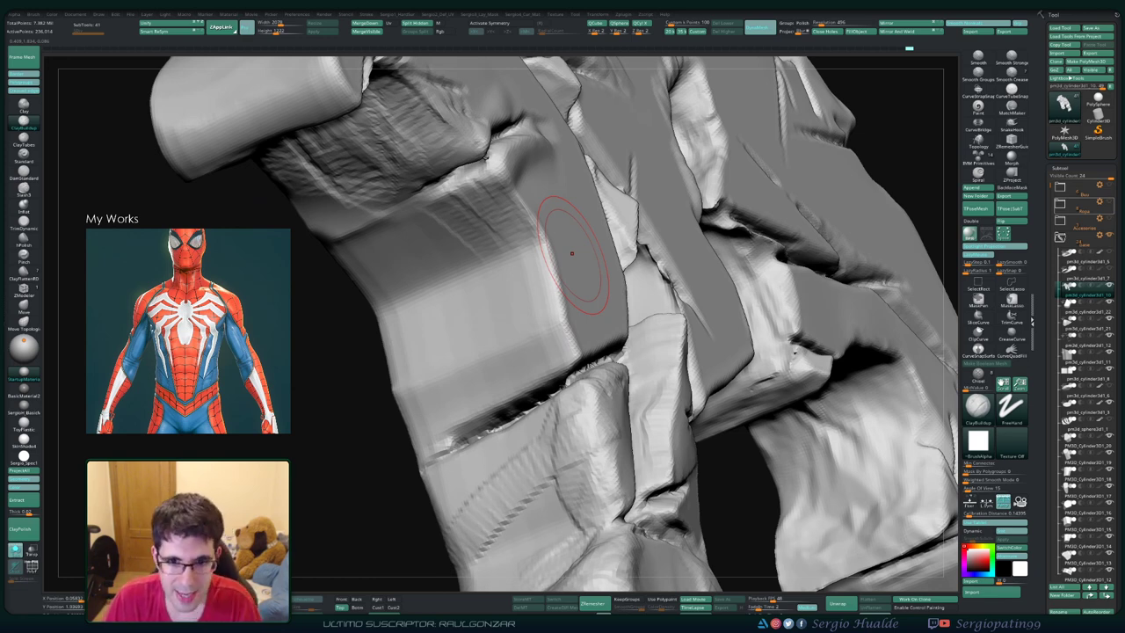
Step: Deepen and darken the creases in the front block's rounded corner fold and lower-left face
mouse_move(571, 253)
right_mouse_down()
mouse_move(527, 268)
mouse_move(492, 356)
right_mouse_up()
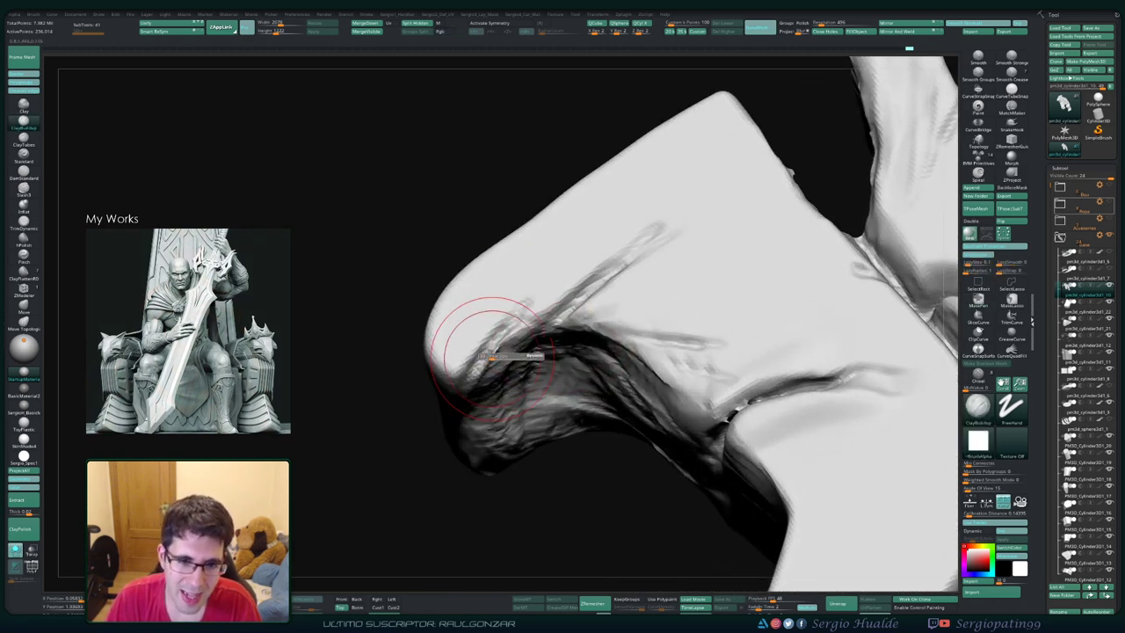
right_click_drag(492, 356, 514, 344)
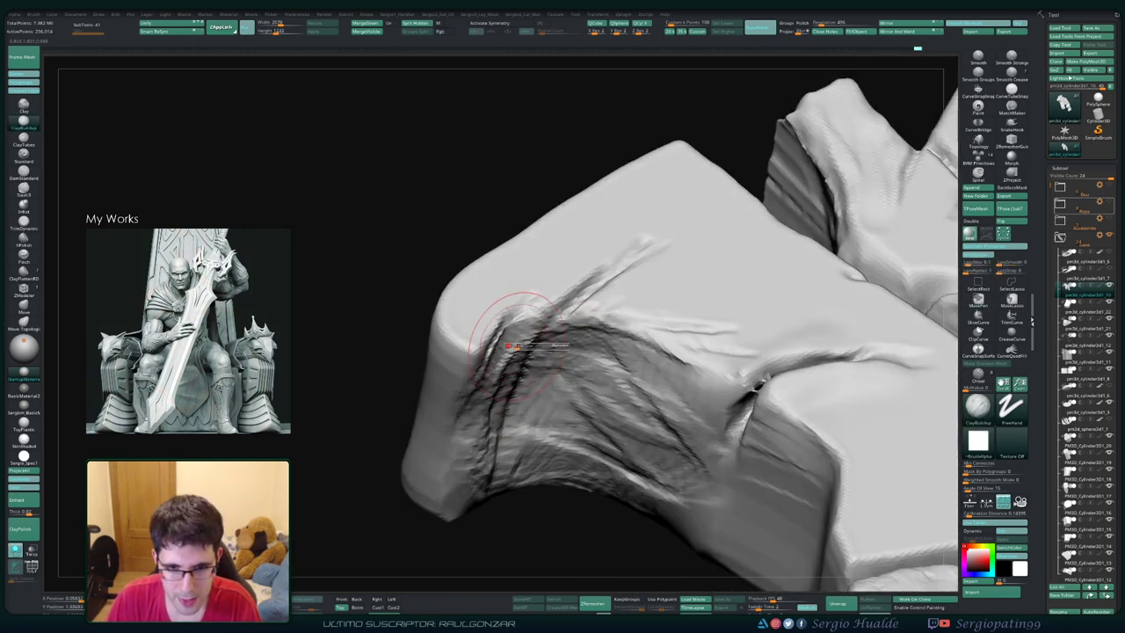
left_click_drag(514, 345, 491, 369)
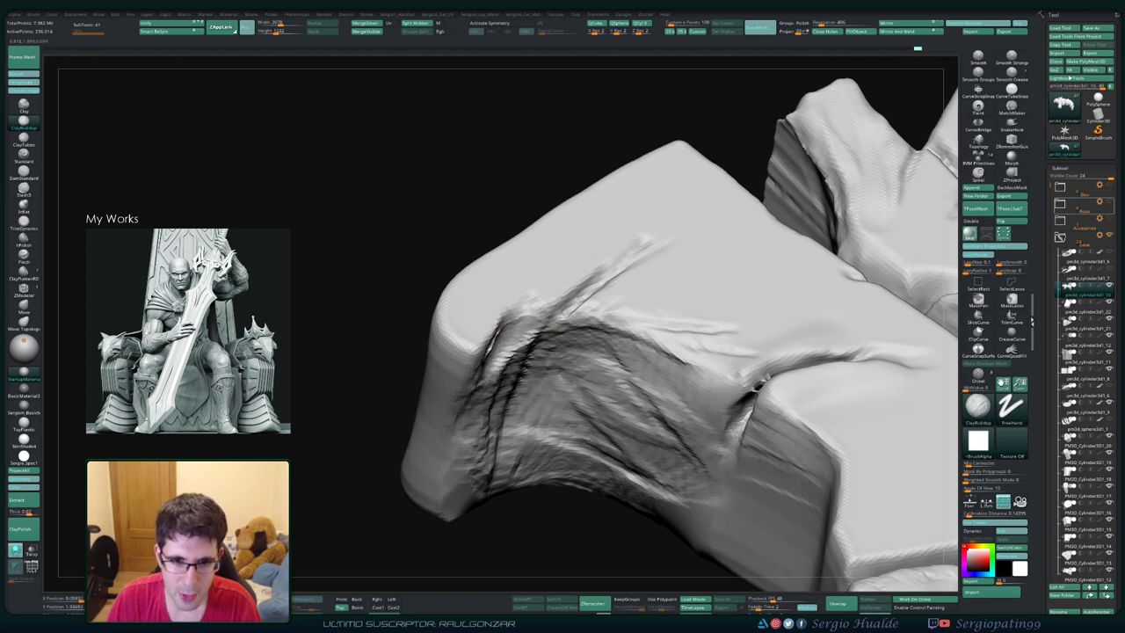
mouse_move(518, 316)
left_mouse_down()
mouse_move(479, 395)
mouse_move(487, 413)
mouse_move(461, 452)
mouse_move(459, 412)
left_mouse_up()
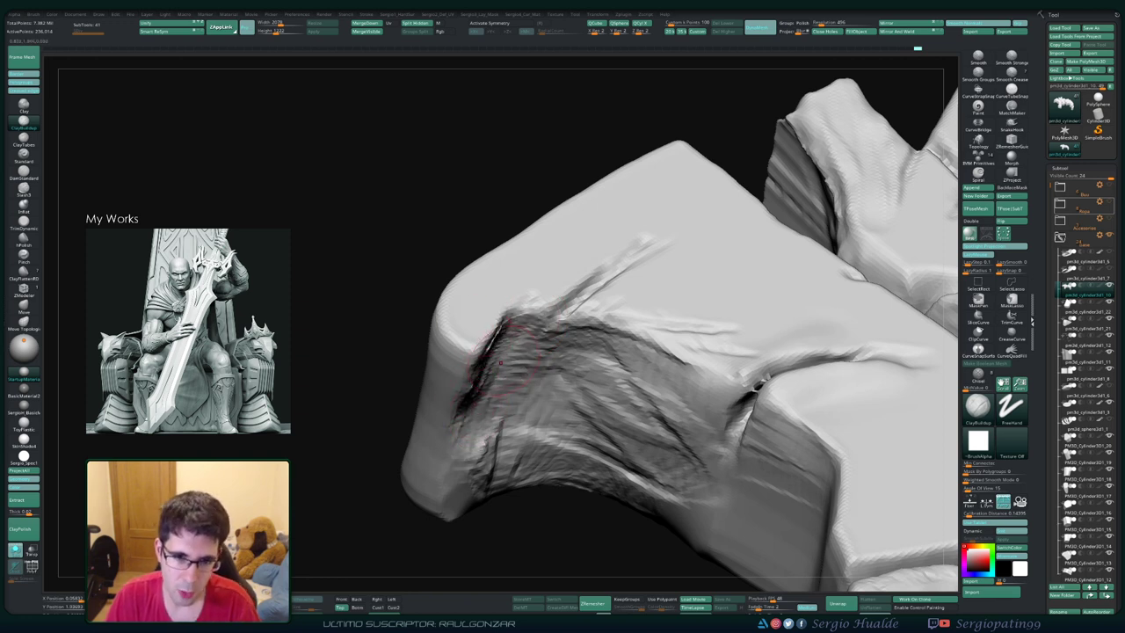
right_click_drag(470, 376, 452, 369)
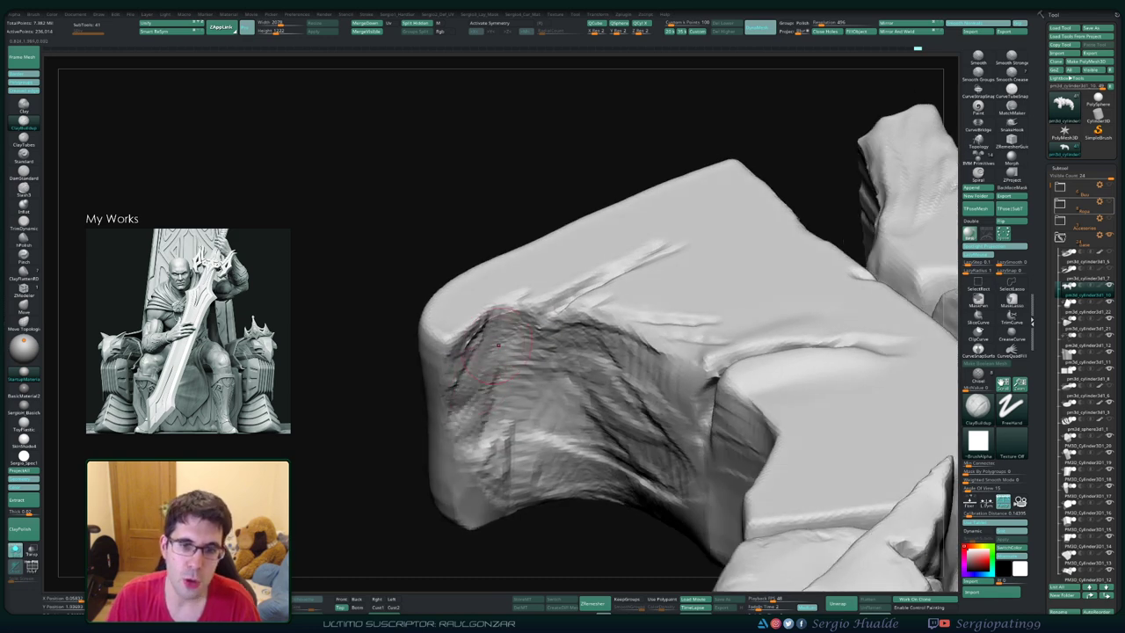
mouse_move(500, 339)
right_mouse_down()
mouse_move(514, 305)
mouse_move(492, 320)
right_mouse_up()
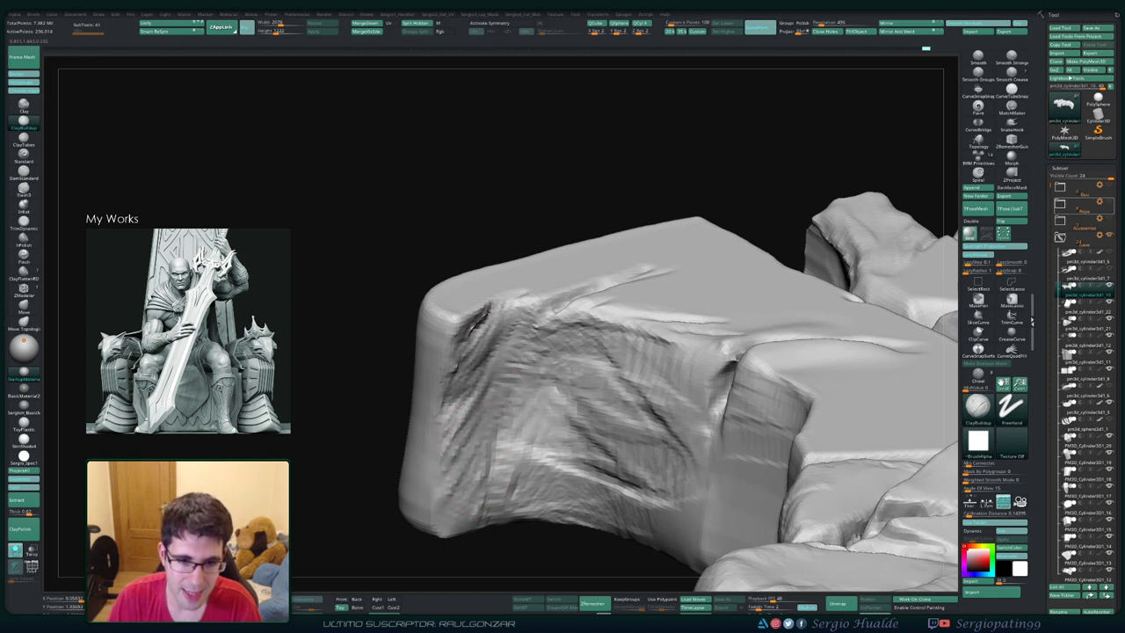
left_click_drag(444, 413, 479, 321)
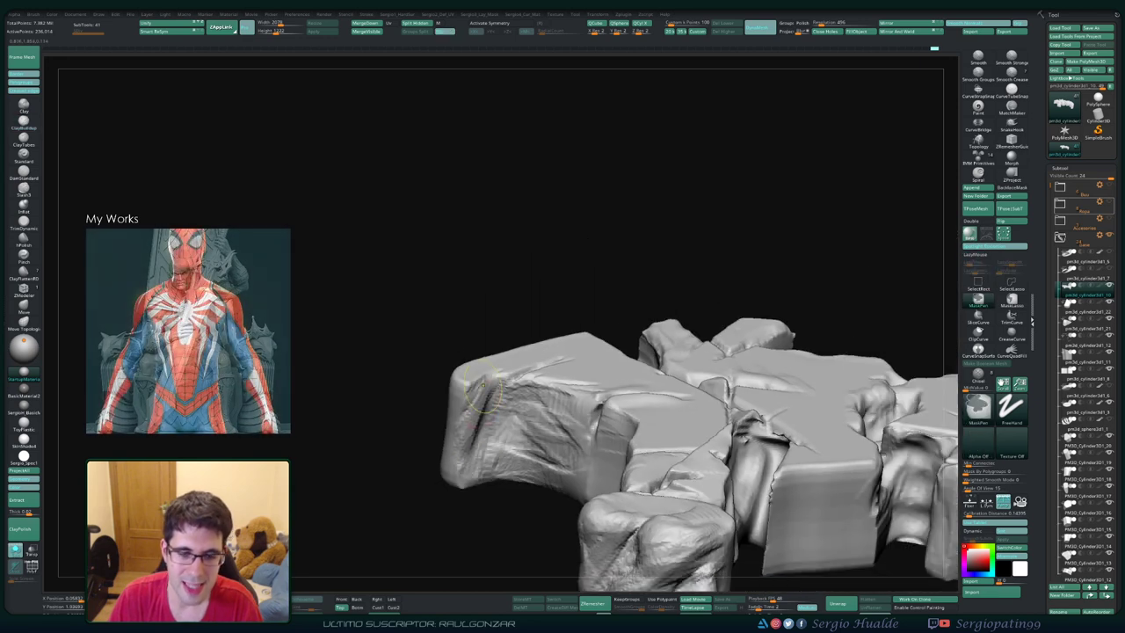
Step: Select ClayBuildup (B-C) and build up clay strokes along the rounded corner's upper ridge
key("b")
key("c")
key("b")
mouse_move(498, 334)
left_mouse_down()
mouse_move(457, 457)
mouse_move(474, 373)
left_mouse_up()
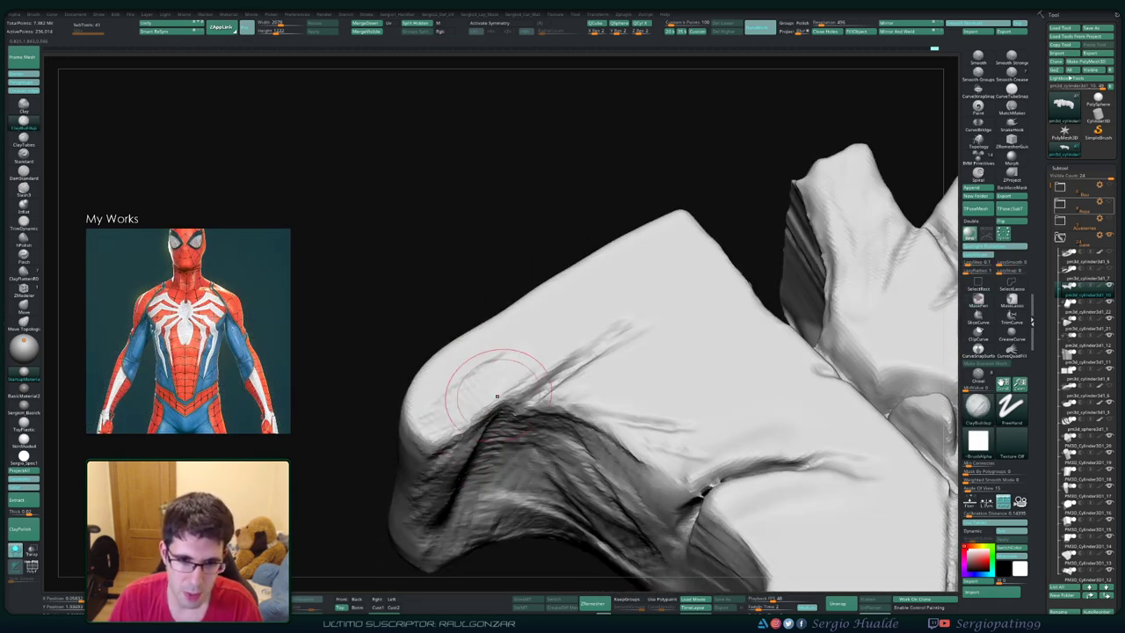
right_click_drag(496, 396, 478, 404)
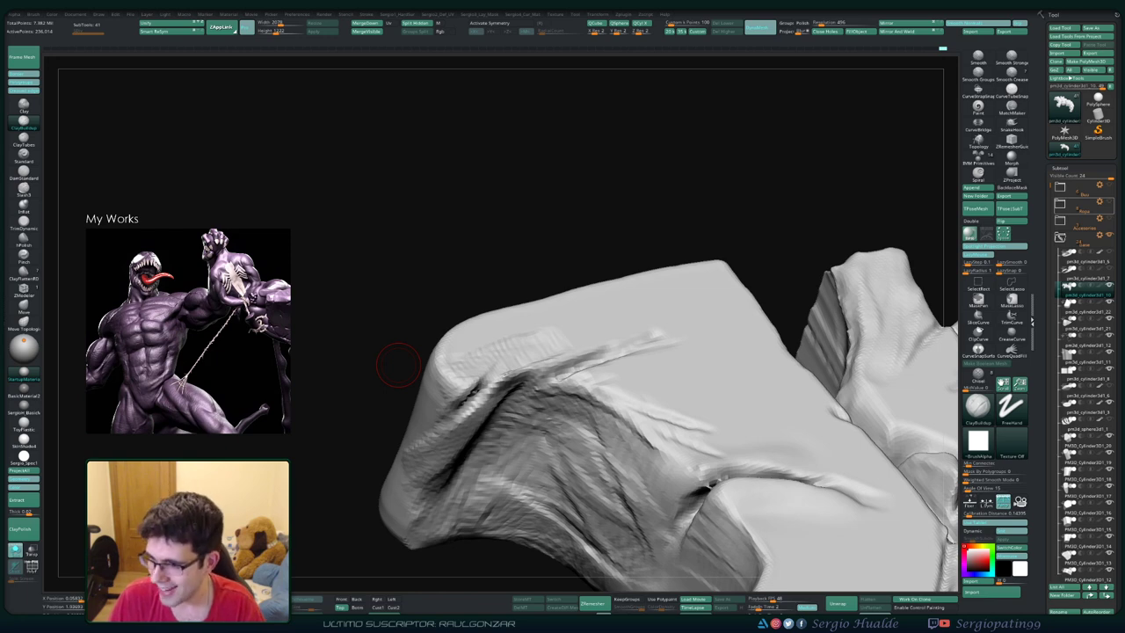
right_click_drag(540, 360, 549, 331)
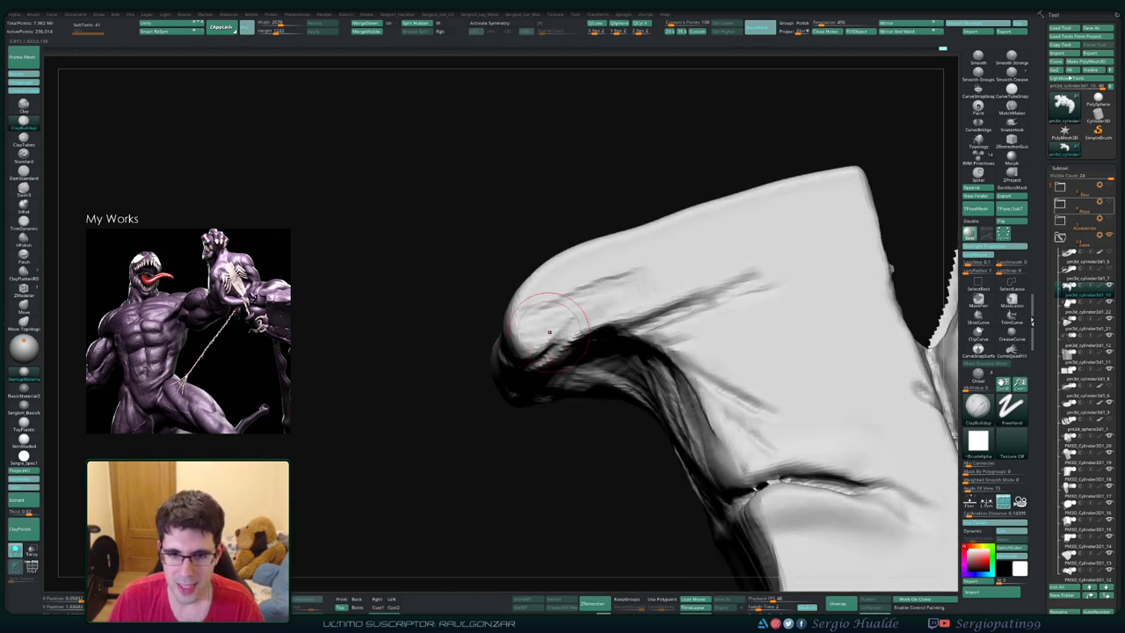
left_click_drag(549, 331, 607, 263)
left_click_drag(562, 307, 642, 264)
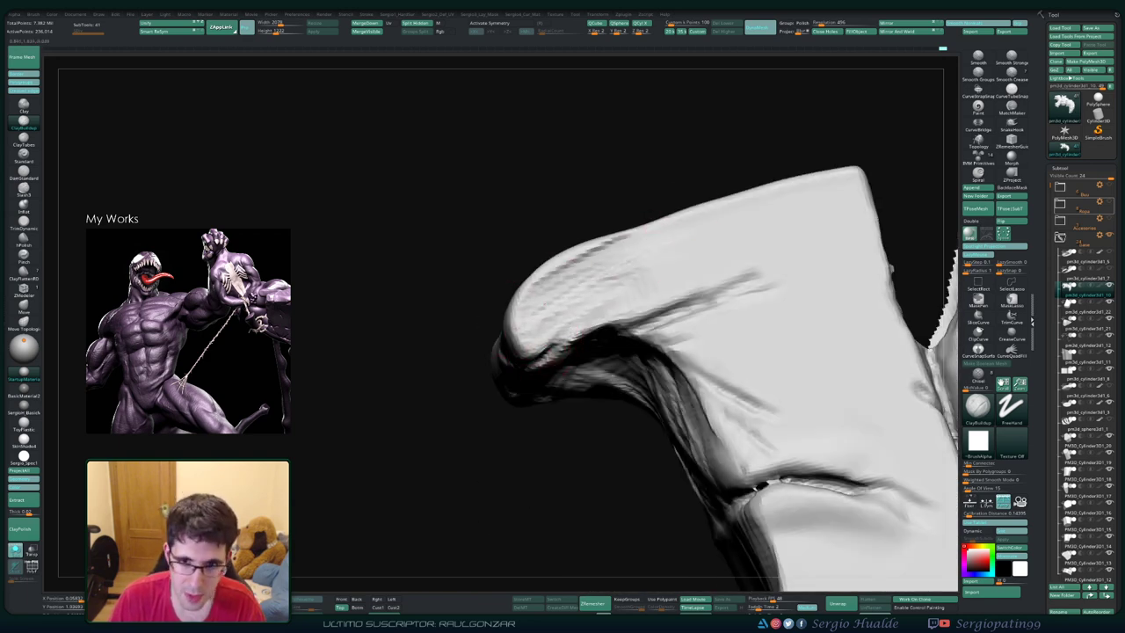
mouse_move(615, 272)
right_mouse_down()
mouse_move(606, 369)
mouse_move(547, 303)
mouse_move(482, 321)
right_mouse_up()
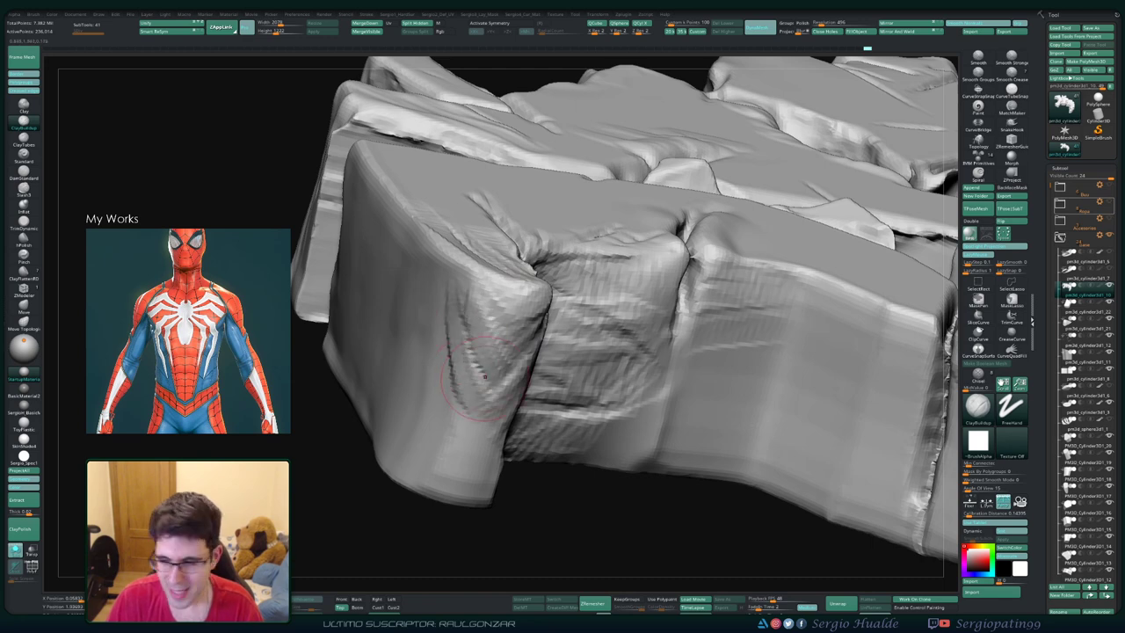
mouse_move(490, 337)
right_mouse_down("alt")
mouse_move(538, 299)
mouse_move(492, 351)
right_mouse_up("alt")
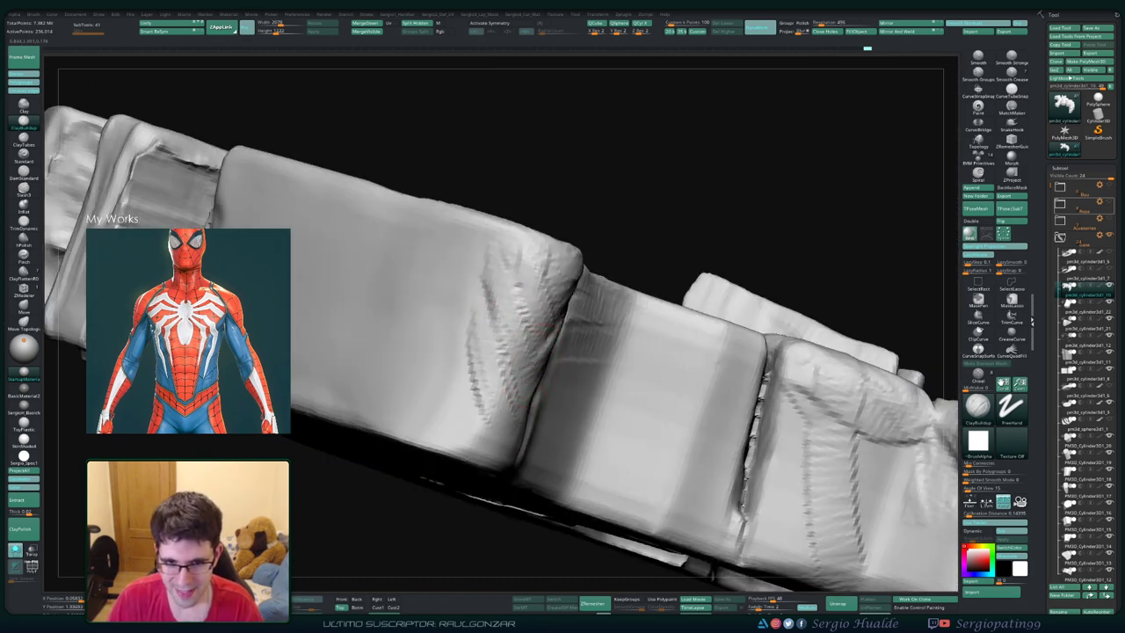
mouse_move(515, 428)
right_mouse_down()
mouse_move(595, 246)
mouse_move(580, 290)
mouse_move(600, 286)
right_mouse_up()
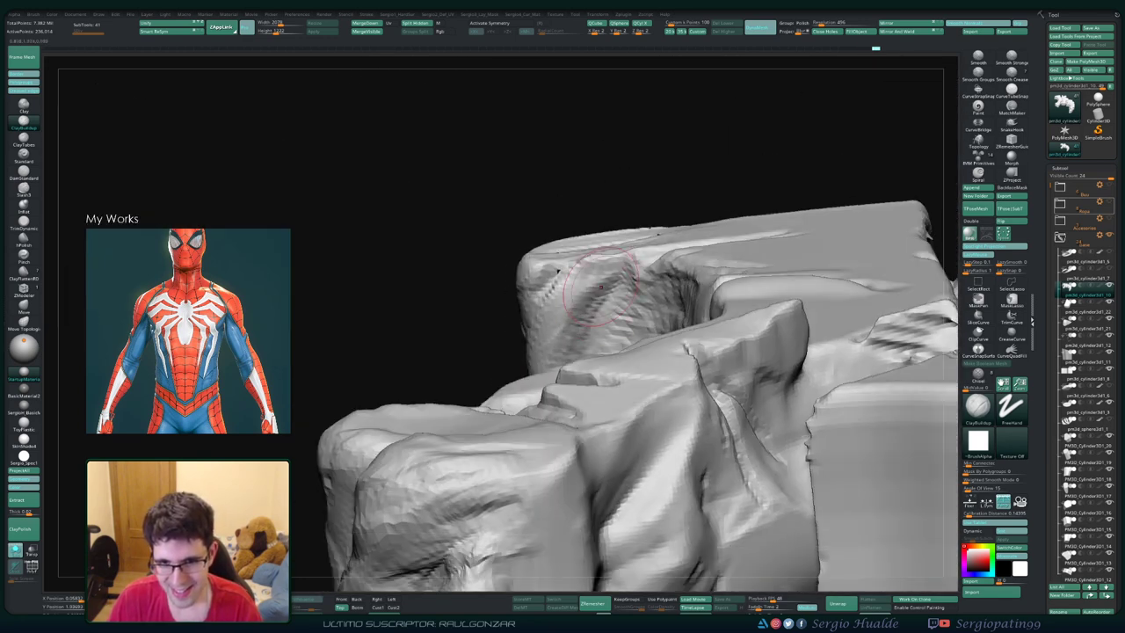
mouse_move(581, 328)
right_mouse_down()
mouse_move(580, 244)
mouse_move(615, 289)
mouse_move(563, 219)
mouse_move(606, 264)
mouse_move(632, 263)
mouse_move(584, 304)
right_mouse_up()
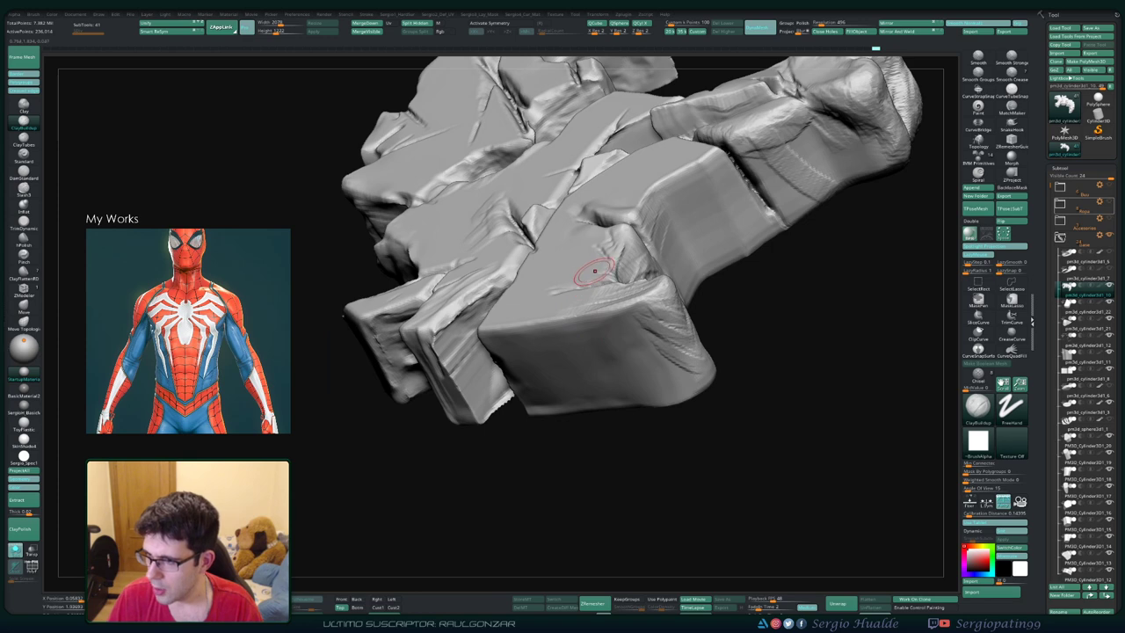
mouse_move(614, 330)
right_mouse_down()
mouse_move(597, 333)
mouse_move(650, 316)
mouse_move(627, 335)
right_mouse_up()
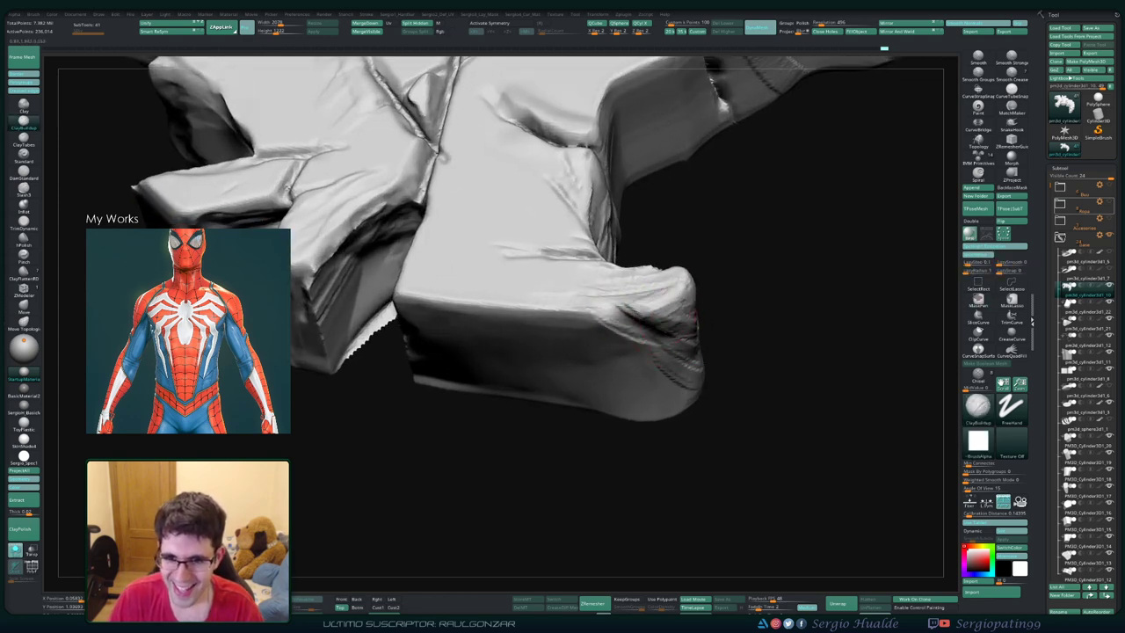
mouse_move(672, 331)
right_mouse_down()
mouse_move(666, 304)
mouse_move(659, 337)
right_mouse_up()
mouse_move(637, 339)
left_mouse_down("shift")
mouse_move(672, 329)
mouse_move(595, 320)
left_mouse_up("shift")
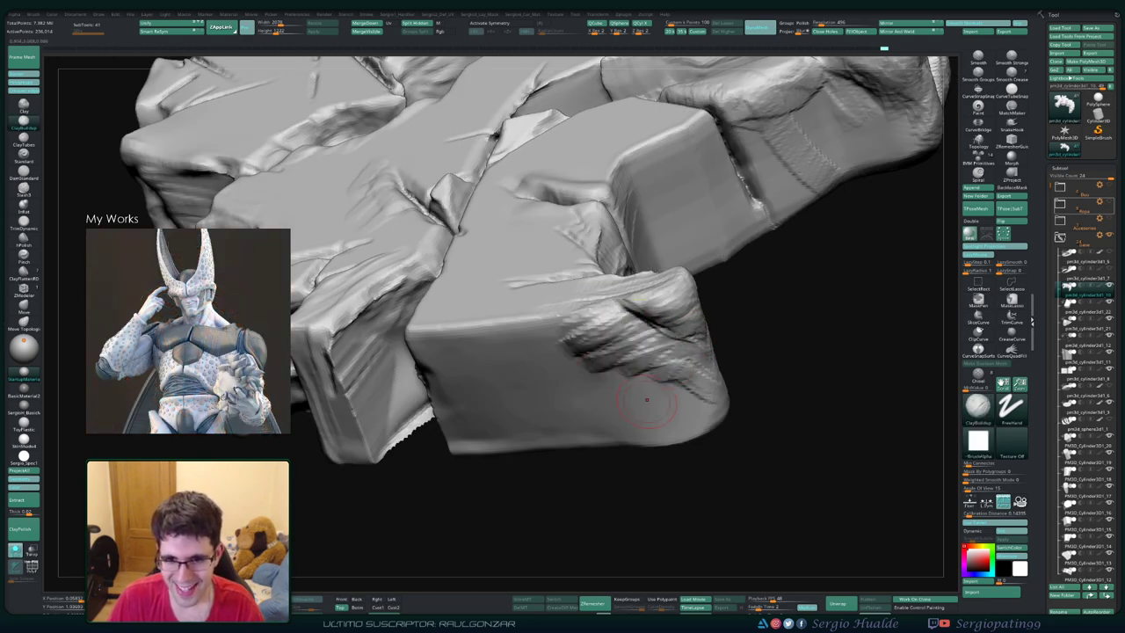
right_click_drag(676, 385, 571, 379)
left_click_drag(597, 308, 518, 352, "shift")
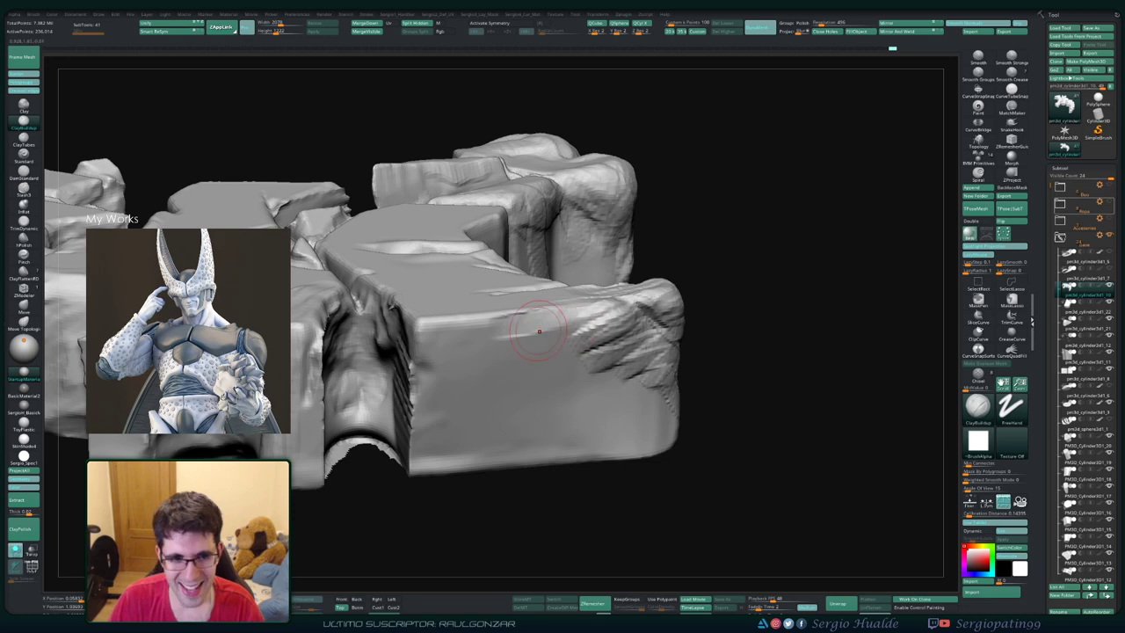
mouse_move(539, 331)
right_mouse_down()
mouse_move(549, 370)
mouse_move(515, 413)
right_mouse_up()
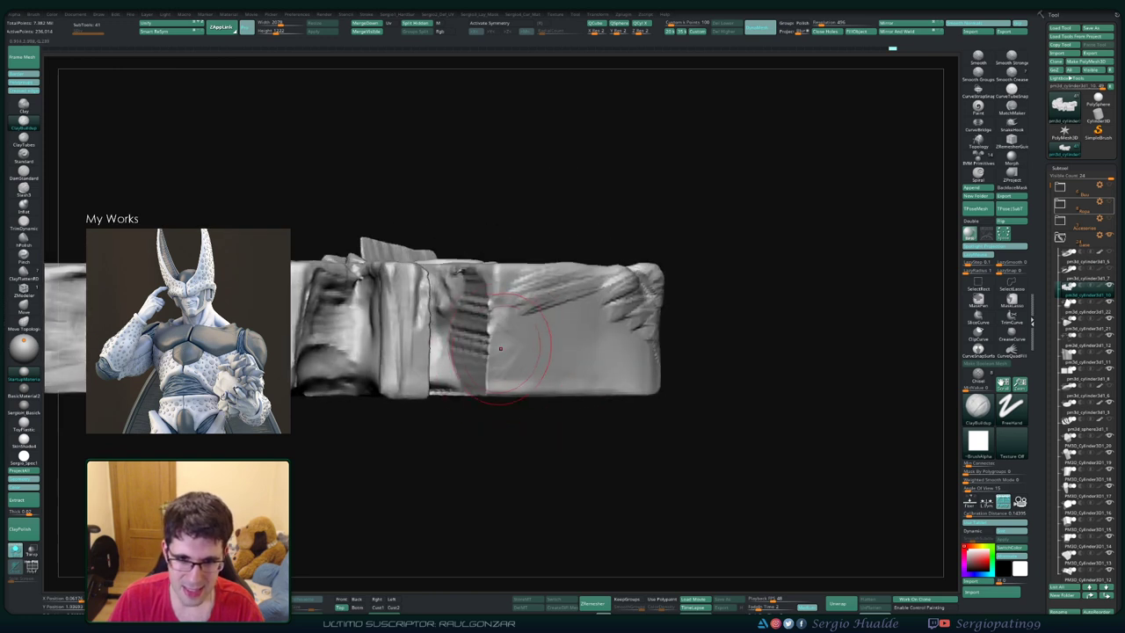
left_click_drag(500, 348, 563, 387)
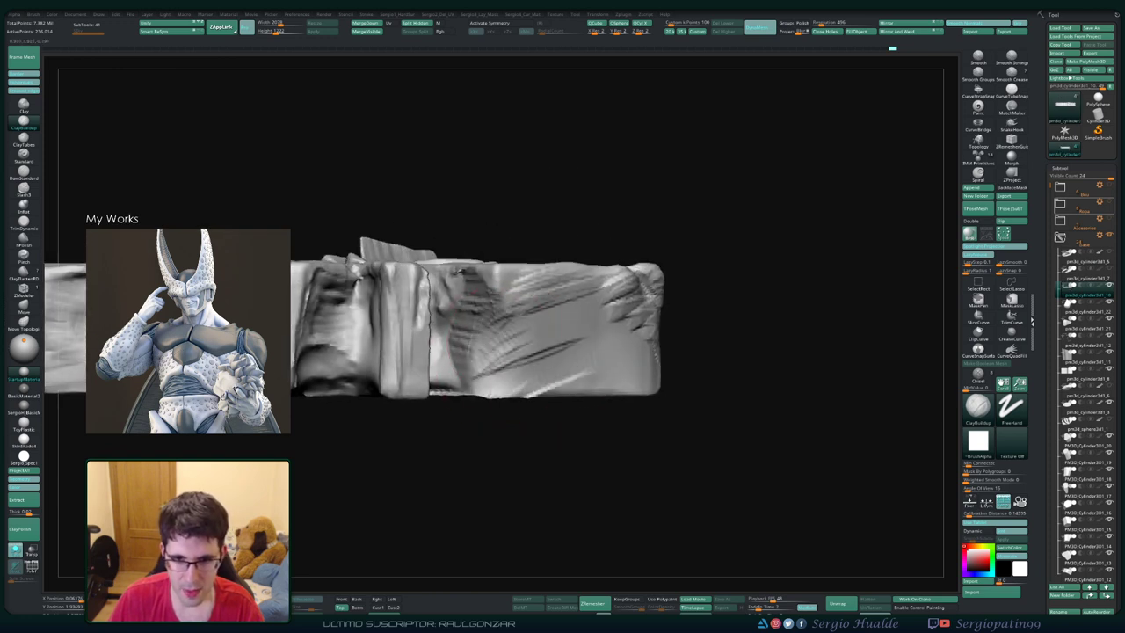
left_click_drag(492, 352, 562, 391)
left_click_drag(527, 351, 527, 399)
left_click_drag(466, 365, 571, 382)
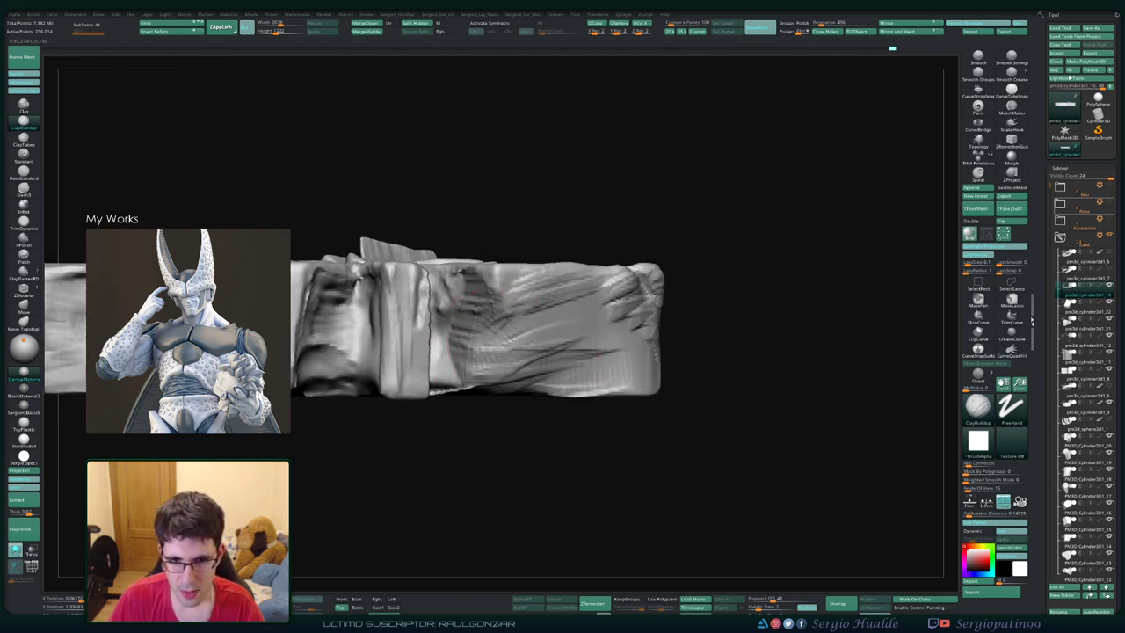
left_click_drag(470, 321, 532, 377)
mouse_move(461, 290)
left_mouse_down()
mouse_move(505, 369)
mouse_move(488, 387)
left_mouse_up()
left_click_drag(505, 316, 576, 391)
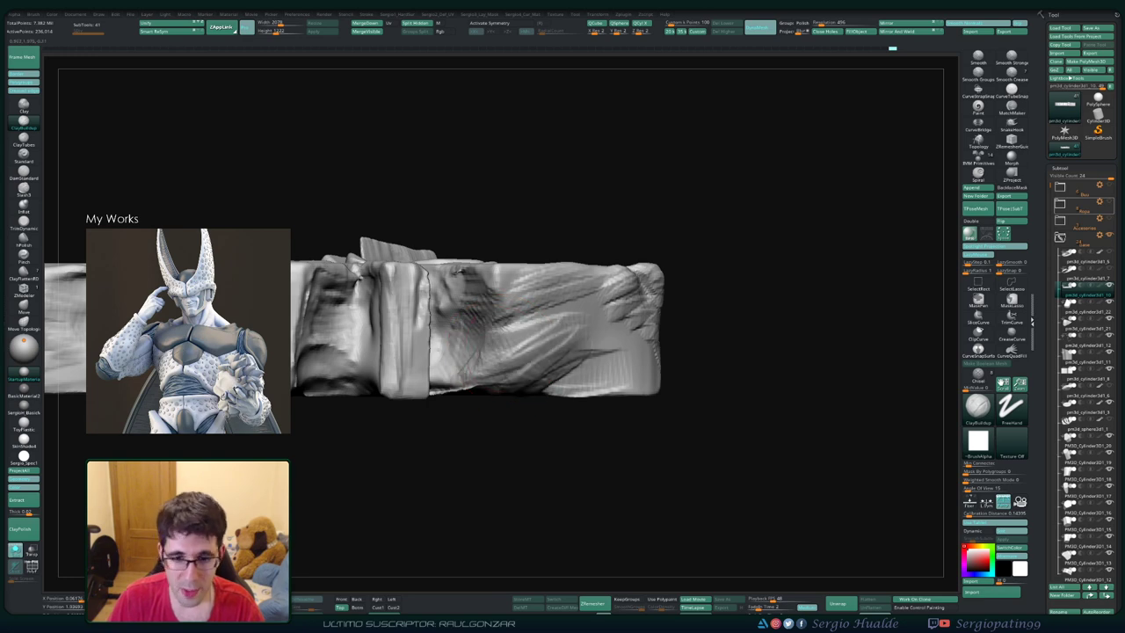
left_click_drag(703, 290, 668, 378)
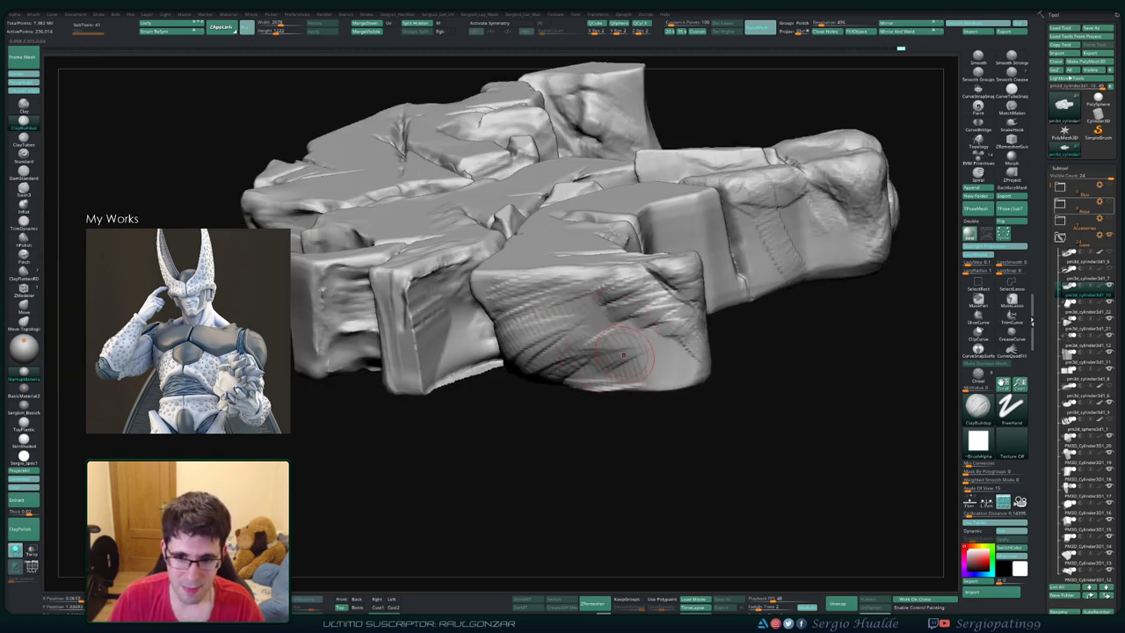
key("s")
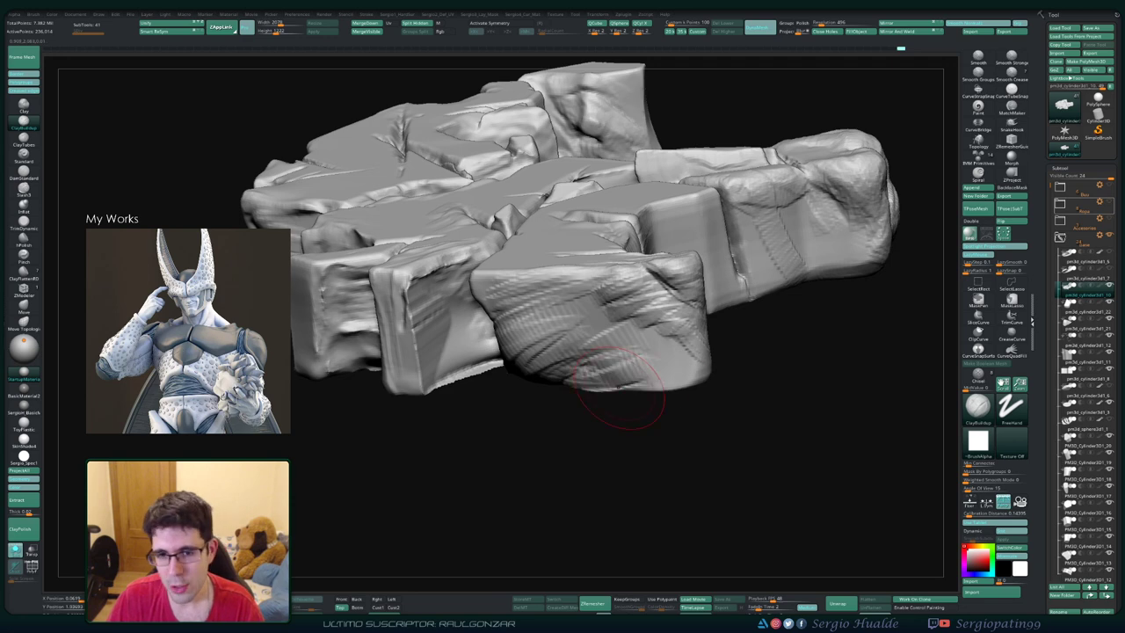
left_click_drag(619, 395, 619, 219)
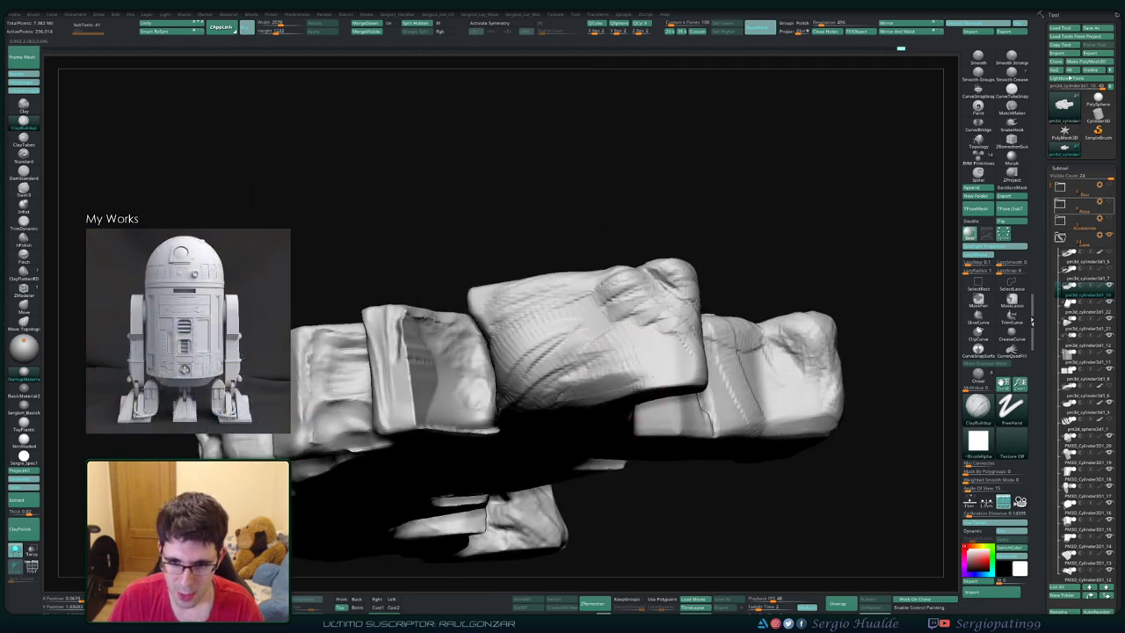
right_click_drag(595, 352, 618, 364)
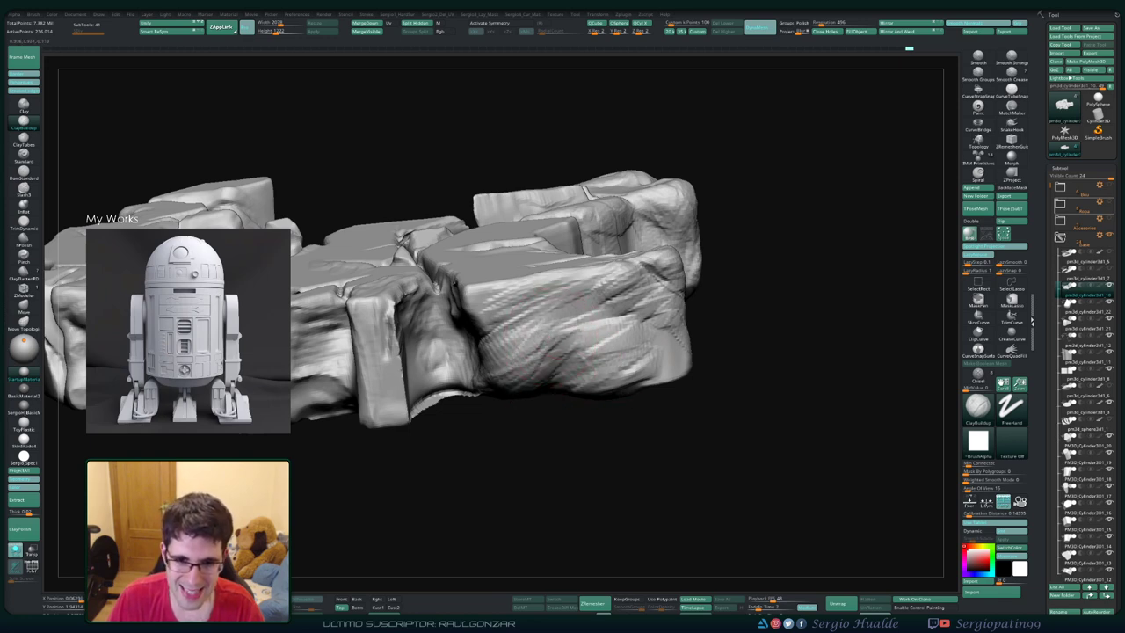
mouse_move(606, 397)
right_mouse_down()
mouse_move(553, 384)
mouse_move(603, 325)
mouse_move(328, 360)
mouse_move(552, 369)
mouse_move(500, 396)
right_mouse_up()
Step: Switch between the Move (B-M-V) and TrimDynamic (B-T-D) brushes while orbiting to the slab's side
key("b")
key("m")
key("v")
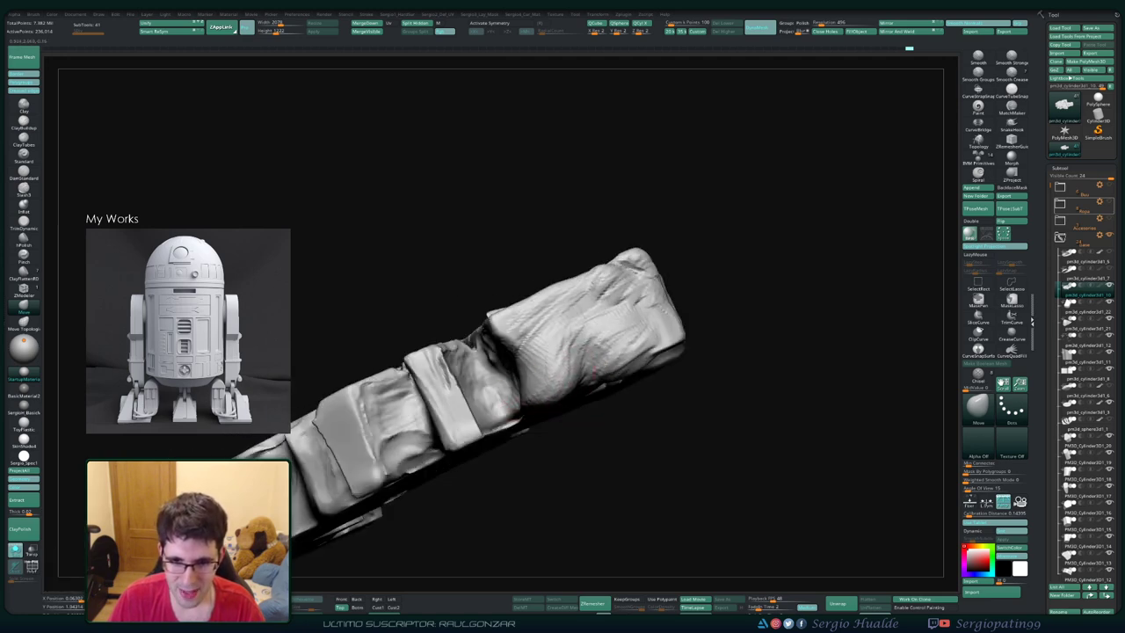
mouse_move(617, 367)
right_mouse_down("shift")
mouse_move(654, 355)
mouse_move(626, 353)
mouse_move(632, 378)
right_mouse_up("shift")
key("b")
key("t")
key("d")
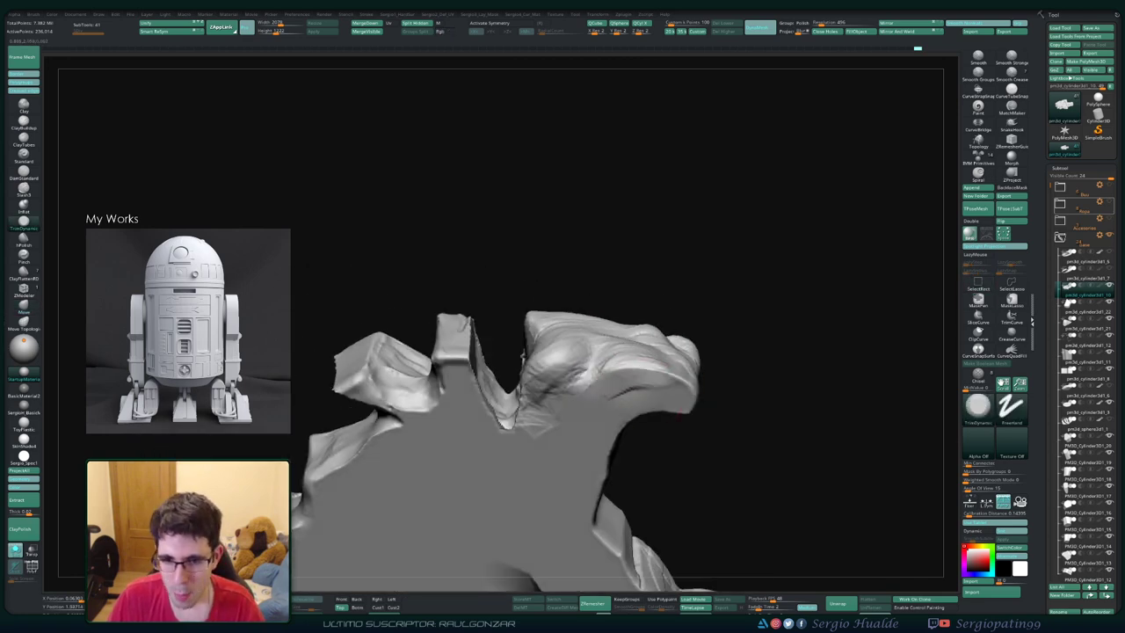
right_click_drag(533, 414, 580, 391)
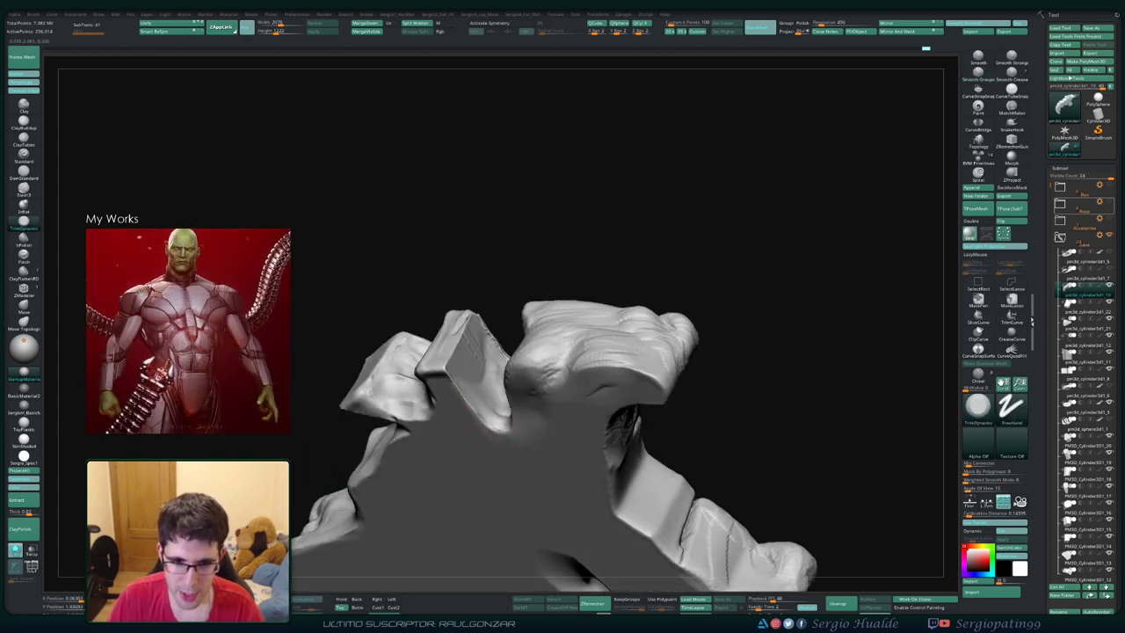
mouse_move(514, 421)
right_mouse_down()
mouse_move(526, 425)
mouse_move(506, 430)
right_mouse_up()
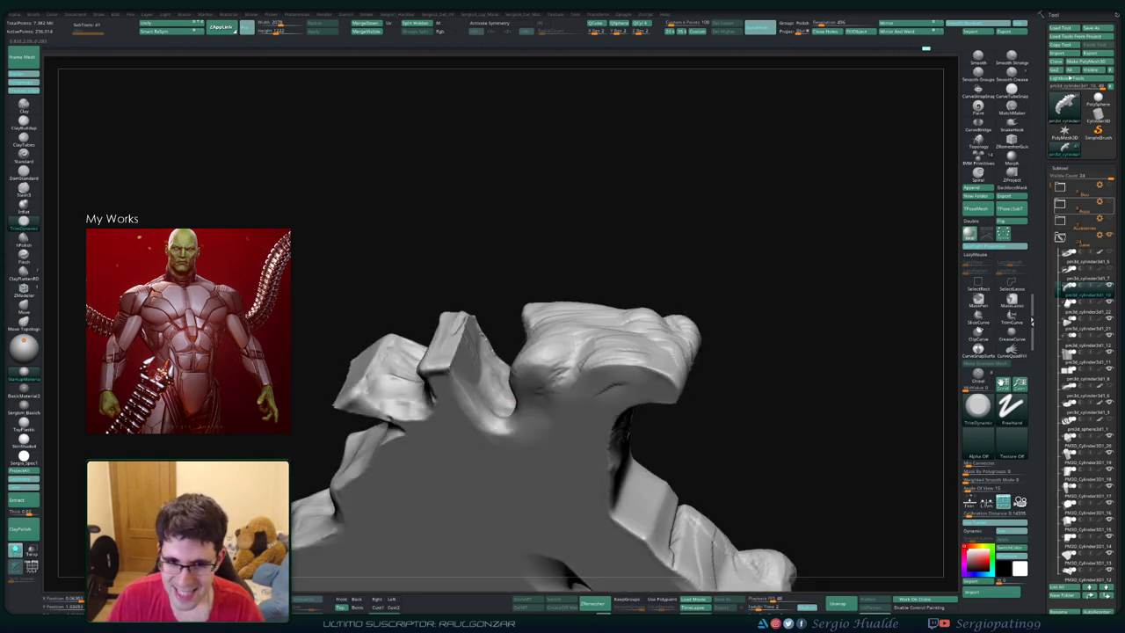
mouse_move(460, 409)
right_mouse_down()
mouse_move(499, 385)
mouse_move(464, 401)
mouse_move(525, 402)
right_mouse_up()
Step: Reshape the fin and notch on the block edge with the Move brush
key("b")
key("m")
key("v")
mouse_move(527, 402)
left_mouse_down()
mouse_move(539, 414)
mouse_move(527, 387)
left_mouse_up()
mouse_move(577, 401)
right_mouse_down()
mouse_move(545, 356)
mouse_move(562, 365)
mouse_move(554, 343)
right_mouse_up()
Step: Add rough ClayBuildup strokes down the block's broken side face
key("b")
key("c")
key("b")
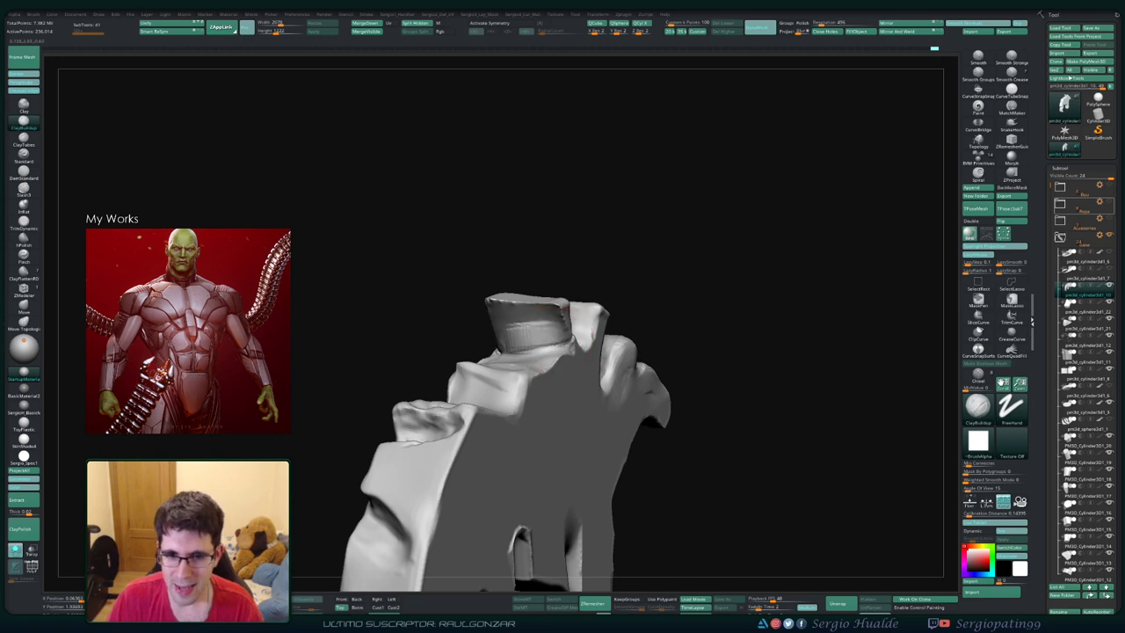
mouse_move(527, 325)
right_mouse_down()
mouse_move(544, 303)
mouse_move(551, 338)
right_mouse_up()
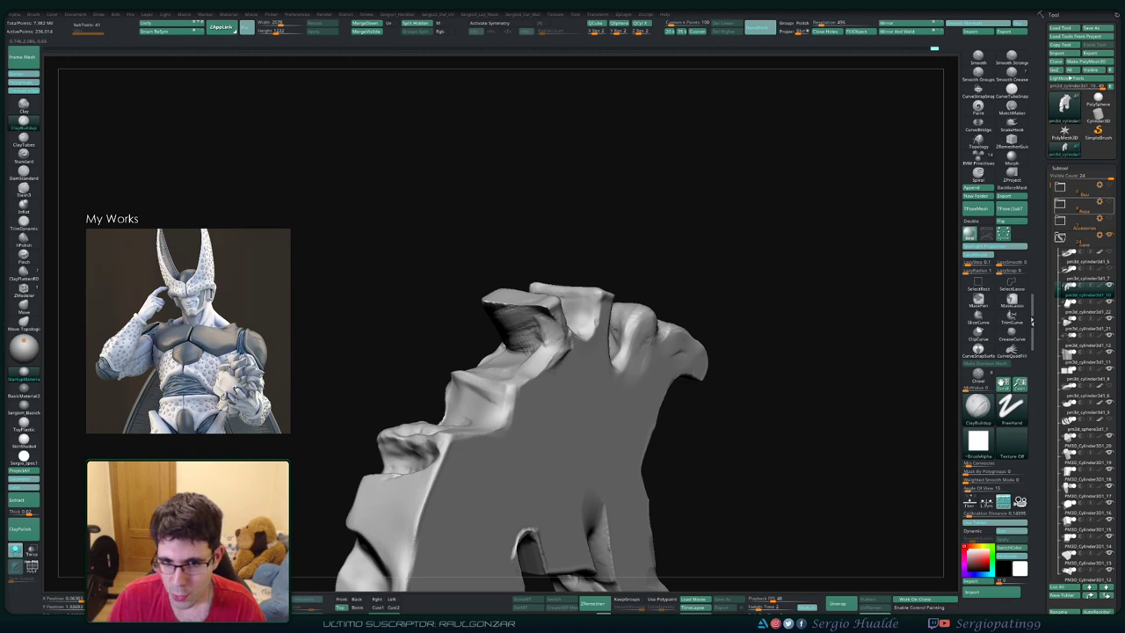
right_click_drag(545, 377, 544, 347)
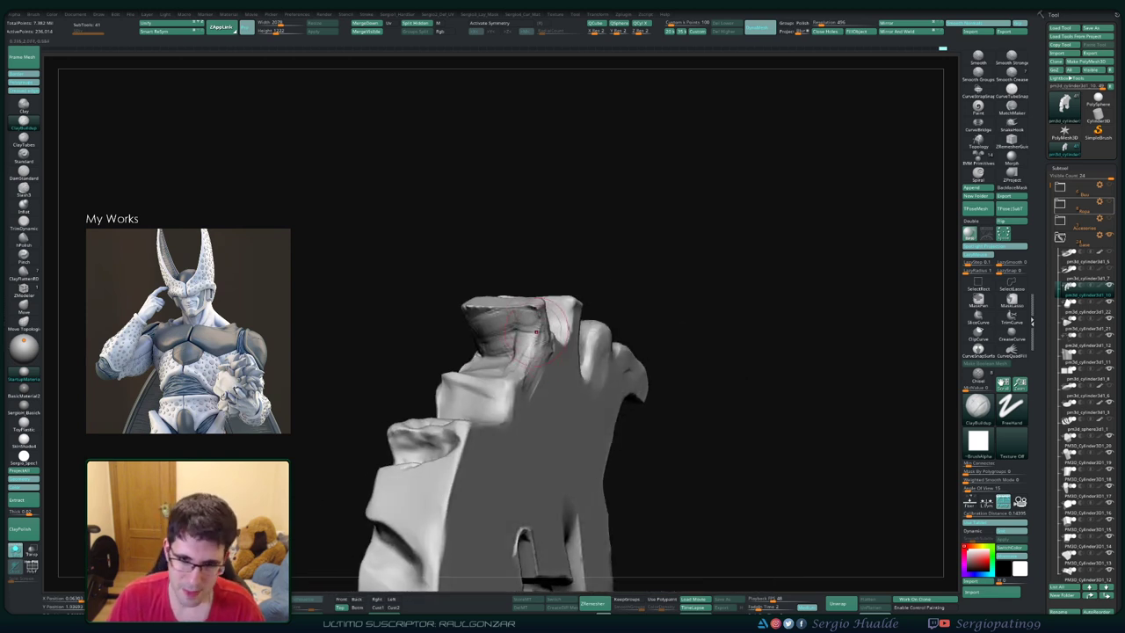
mouse_move(514, 330)
right_mouse_down()
mouse_move(522, 317)
mouse_move(541, 402)
mouse_move(480, 398)
right_mouse_up()
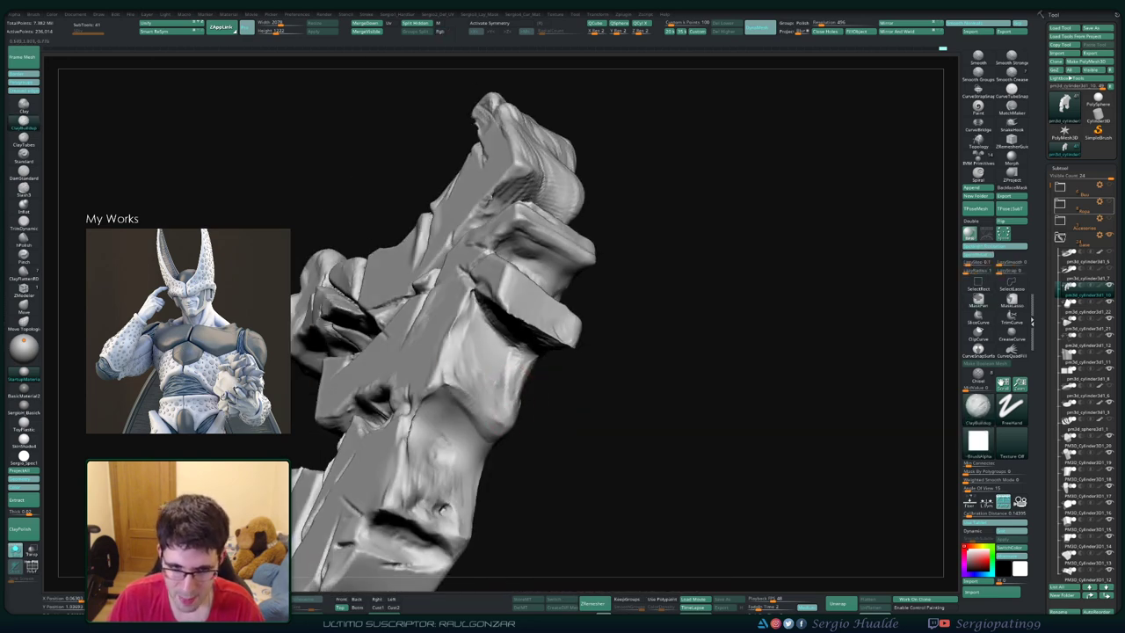
left_click_drag(431, 378, 492, 430)
mouse_move(484, 325)
left_mouse_down()
mouse_move(444, 413)
mouse_move(466, 418)
left_mouse_up()
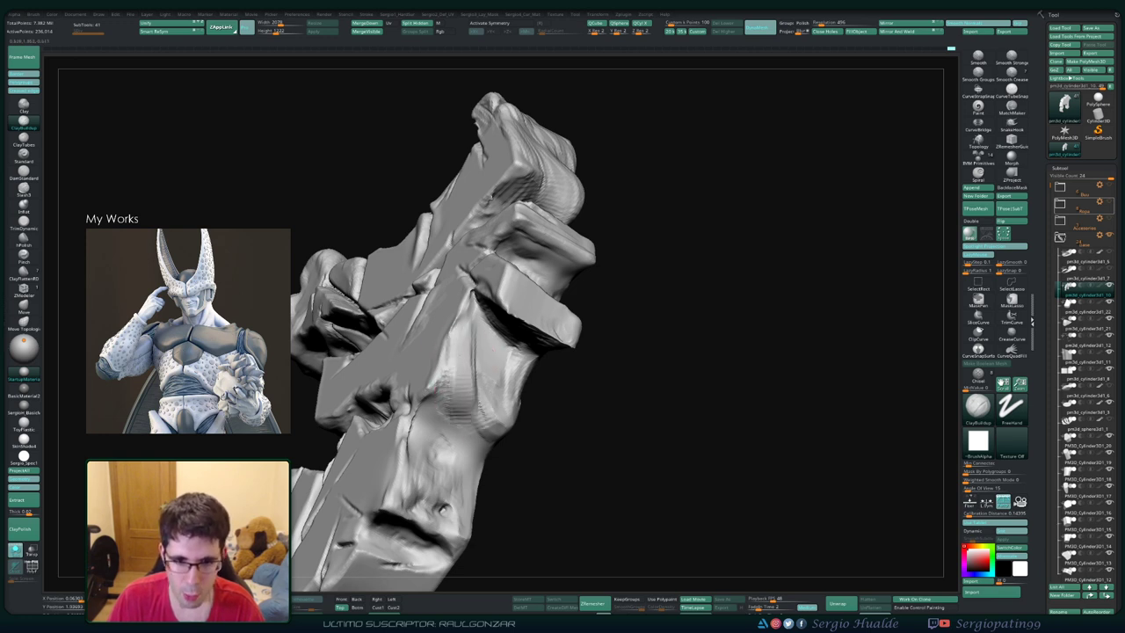
left_click_drag(457, 338, 453, 422)
mouse_move(435, 369)
left_mouse_down()
mouse_move(462, 413)
mouse_move(483, 360)
mouse_move(465, 434)
left_mouse_up()
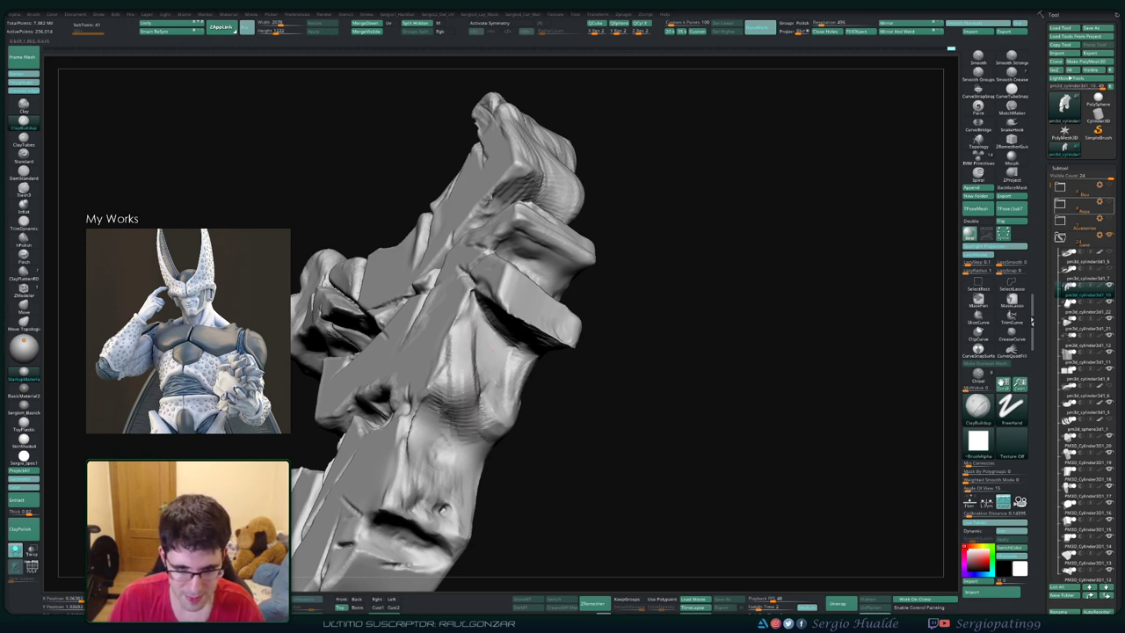
left_click_drag(478, 376, 478, 440)
mouse_move(482, 321)
left_mouse_down()
mouse_move(471, 444)
mouse_move(492, 431)
left_mouse_up()
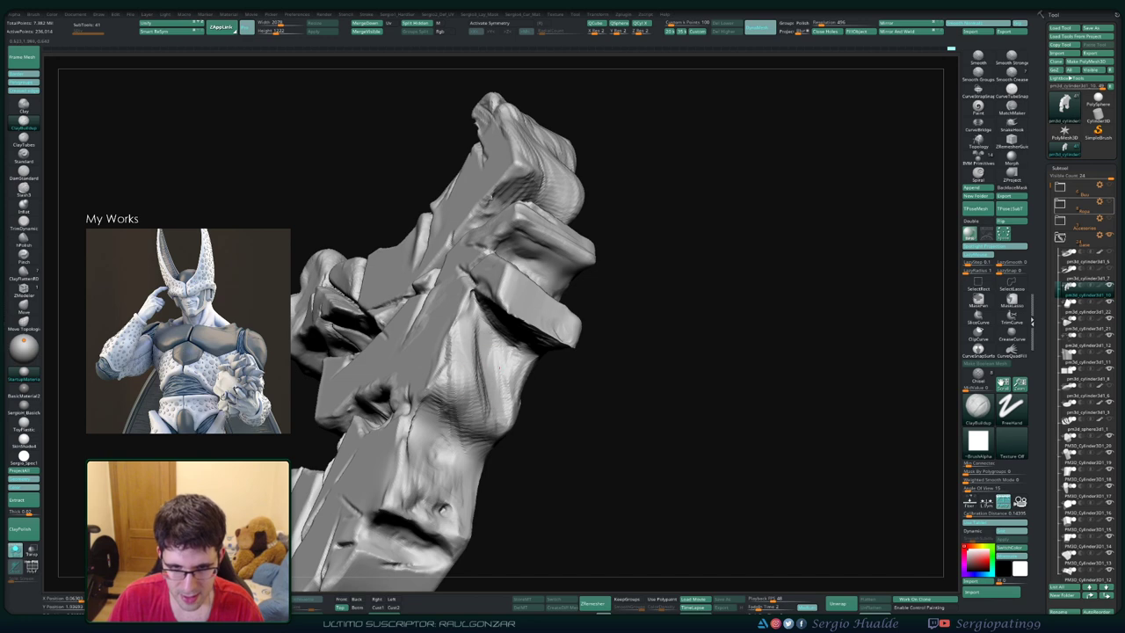
left_click_drag(501, 334, 497, 396)
mouse_move(720, 351)
left_mouse_down()
mouse_move(650, 396)
mouse_move(562, 360)
mouse_move(582, 352)
left_mouse_up()
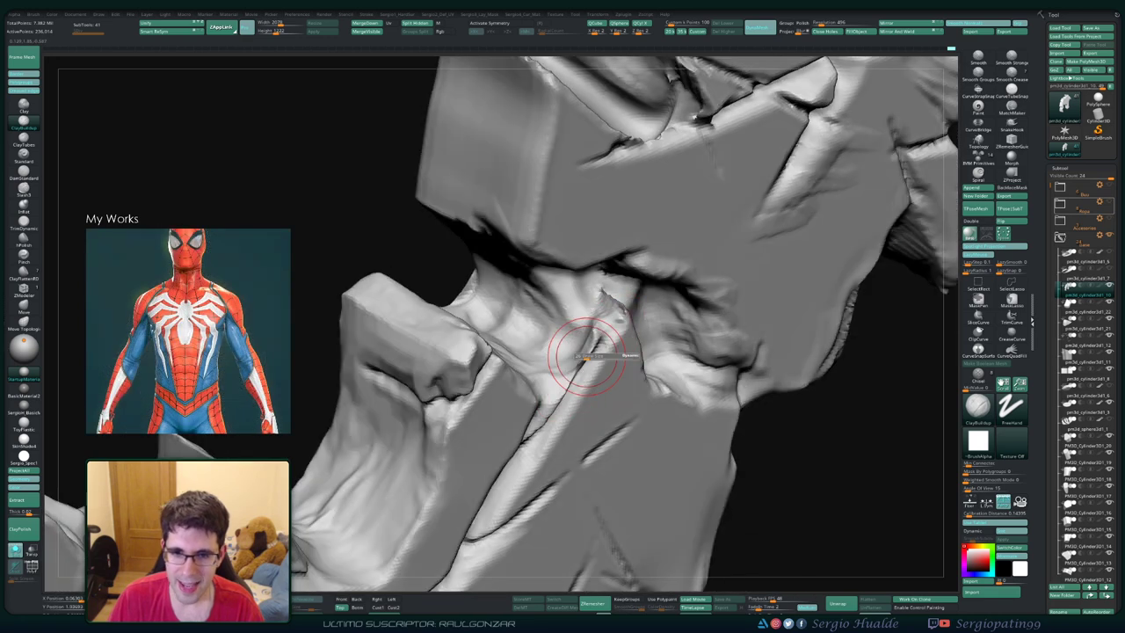
Step: Stroke ClayBuildup detail along the crease between the stacked blocks and review the whole slab
key("b")
key("c")
key("b")
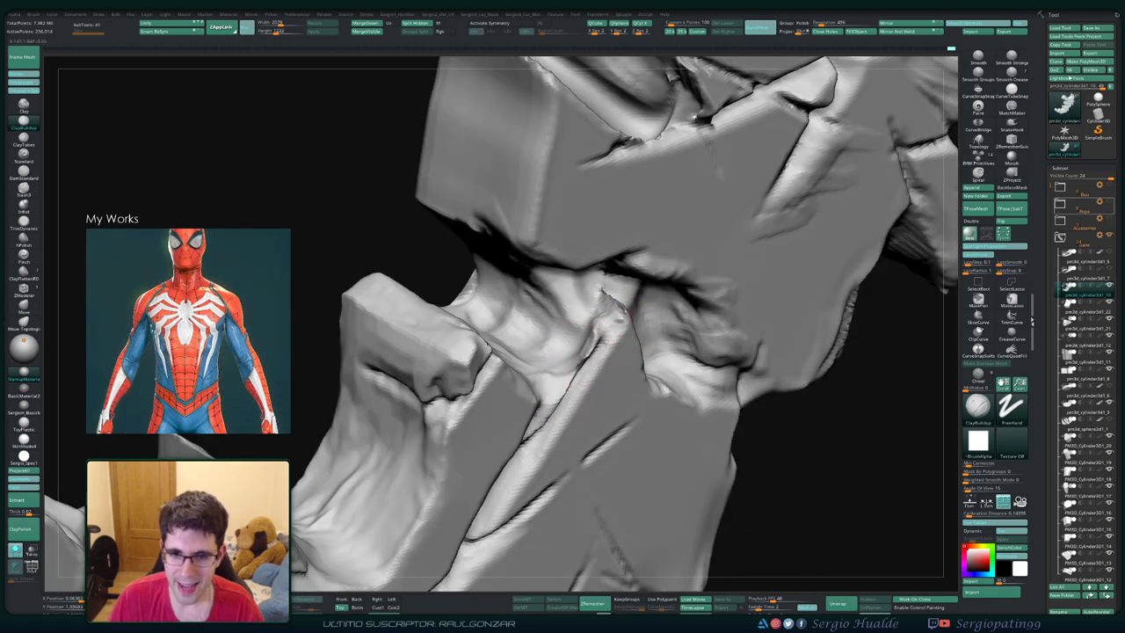
mouse_move(619, 316)
left_mouse_down()
mouse_move(576, 400)
mouse_move(597, 339)
mouse_move(573, 386)
mouse_move(593, 347)
left_mouse_up()
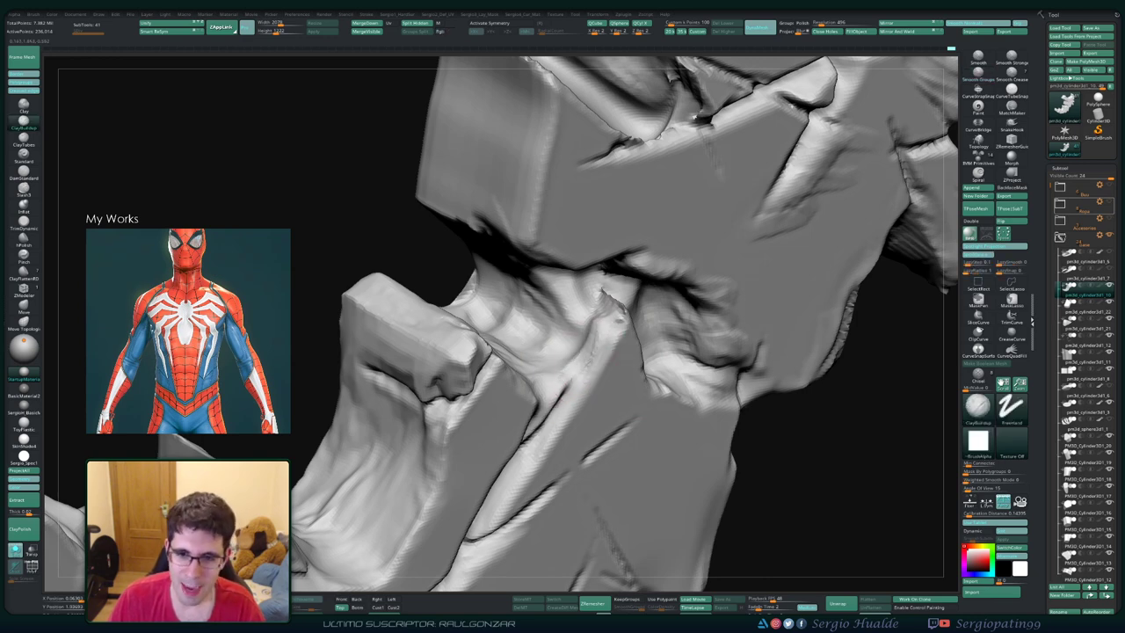
mouse_move(560, 383)
right_mouse_down()
mouse_move(530, 407)
mouse_move(552, 400)
mouse_move(571, 369)
mouse_move(578, 376)
right_mouse_up()
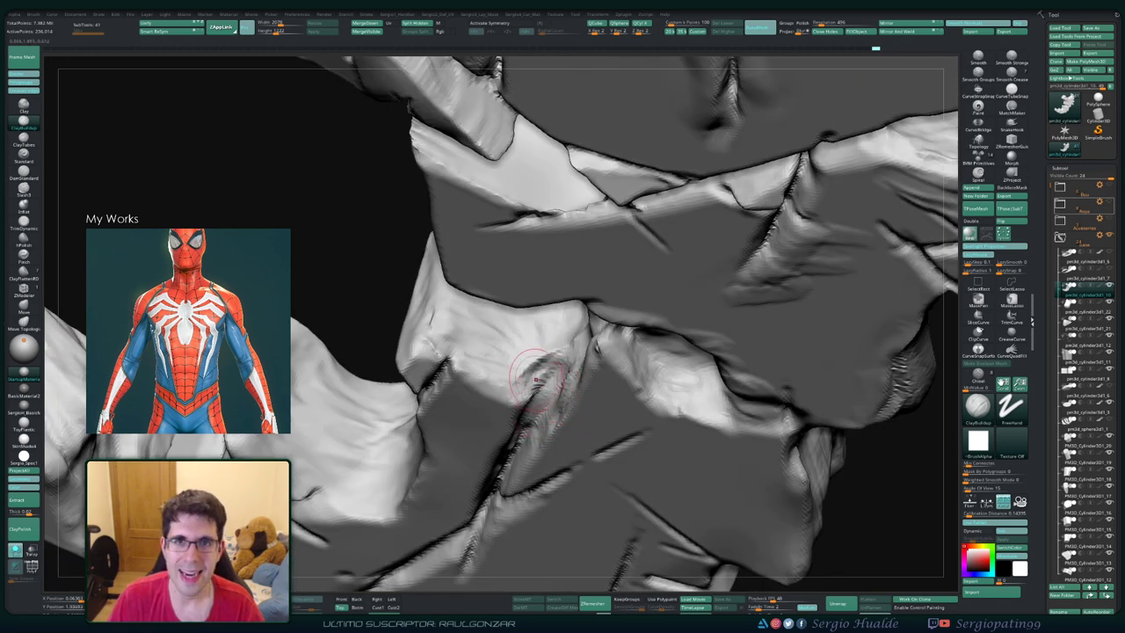
right_click_drag(537, 378, 536, 364)
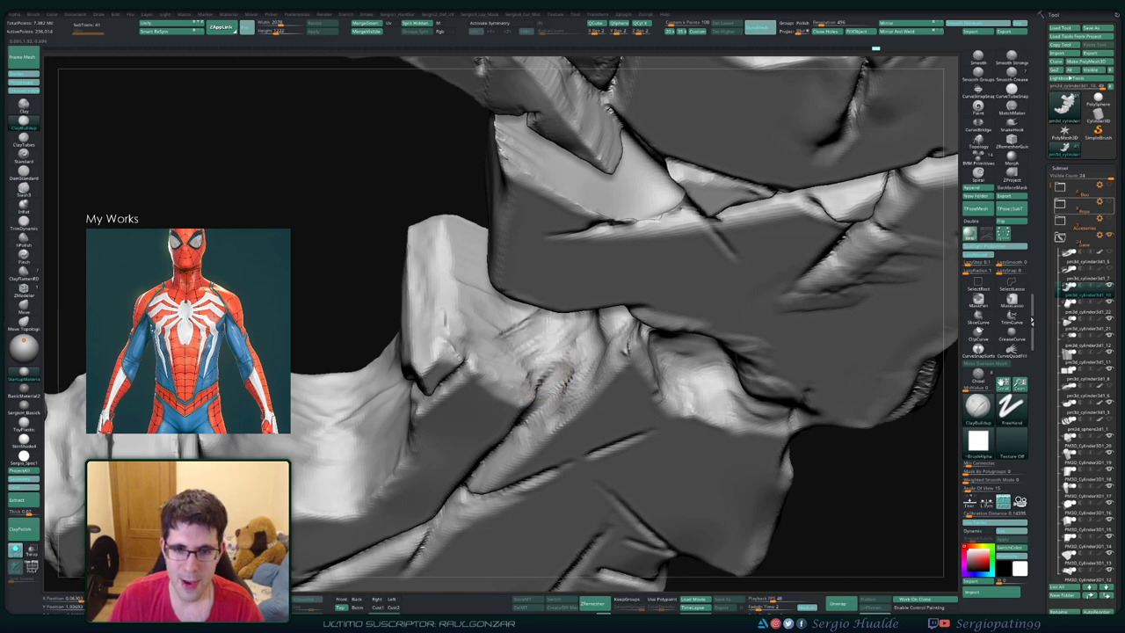
mouse_move(496, 328)
right_mouse_down()
mouse_move(557, 334)
mouse_move(548, 326)
mouse_move(563, 352)
right_mouse_up()
mouse_move(563, 394)
right_mouse_down()
mouse_move(509, 376)
mouse_move(510, 334)
right_mouse_up()
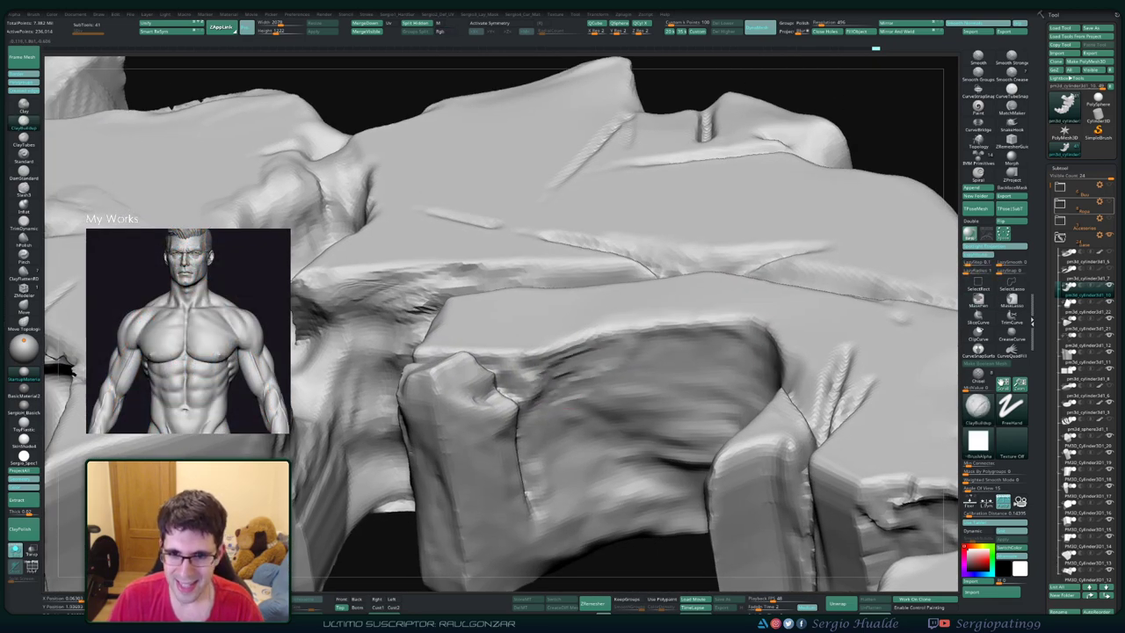
mouse_move(615, 378)
right_mouse_down("alt")
mouse_move(606, 391)
mouse_move(587, 385)
right_mouse_up("alt")
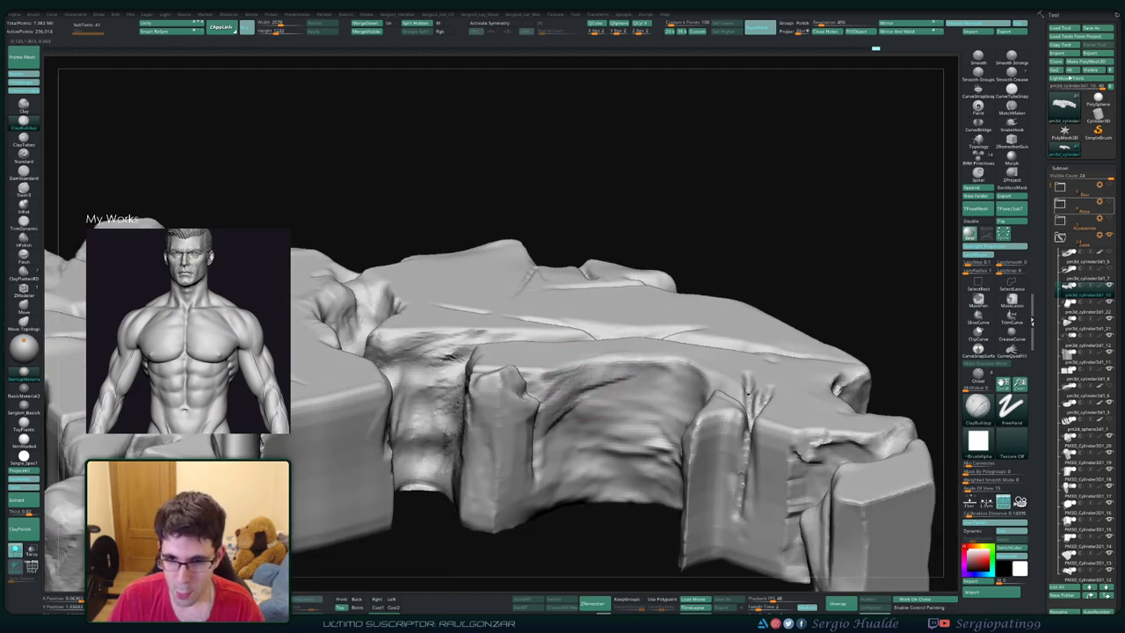
Step: Scratch rough diagonal strokes into the hollow where the slab blocks meet
right_click_drag(633, 369, 604, 362)
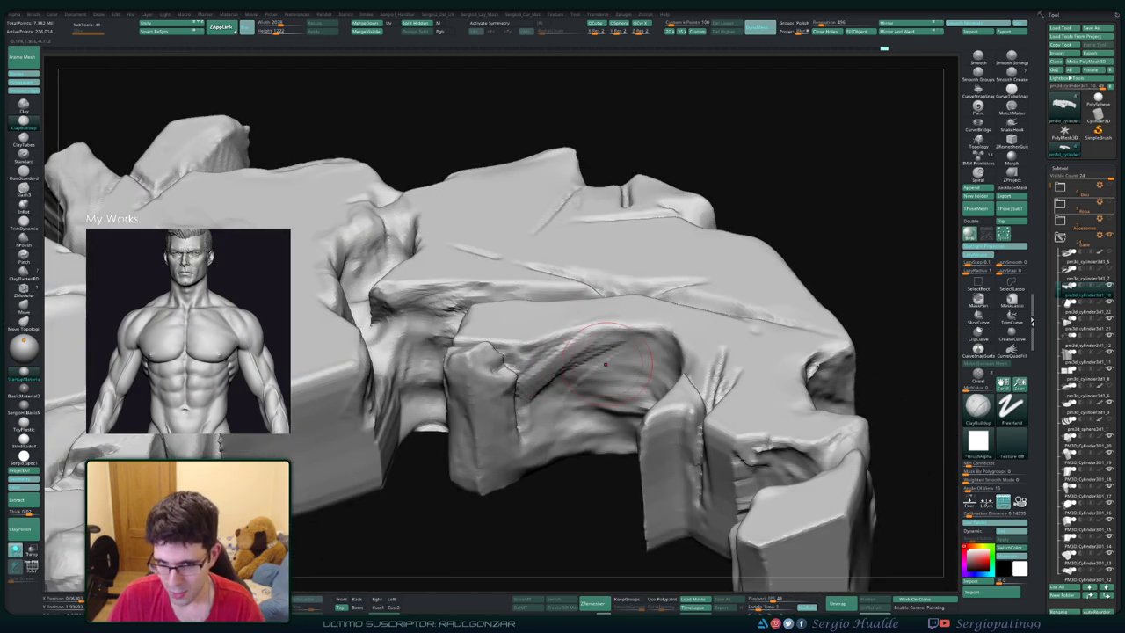
left_click_drag(562, 387, 541, 400)
mouse_move(567, 387)
right_mouse_down()
mouse_move(607, 360)
mouse_move(584, 397)
mouse_move(531, 440)
mouse_move(542, 409)
right_mouse_up()
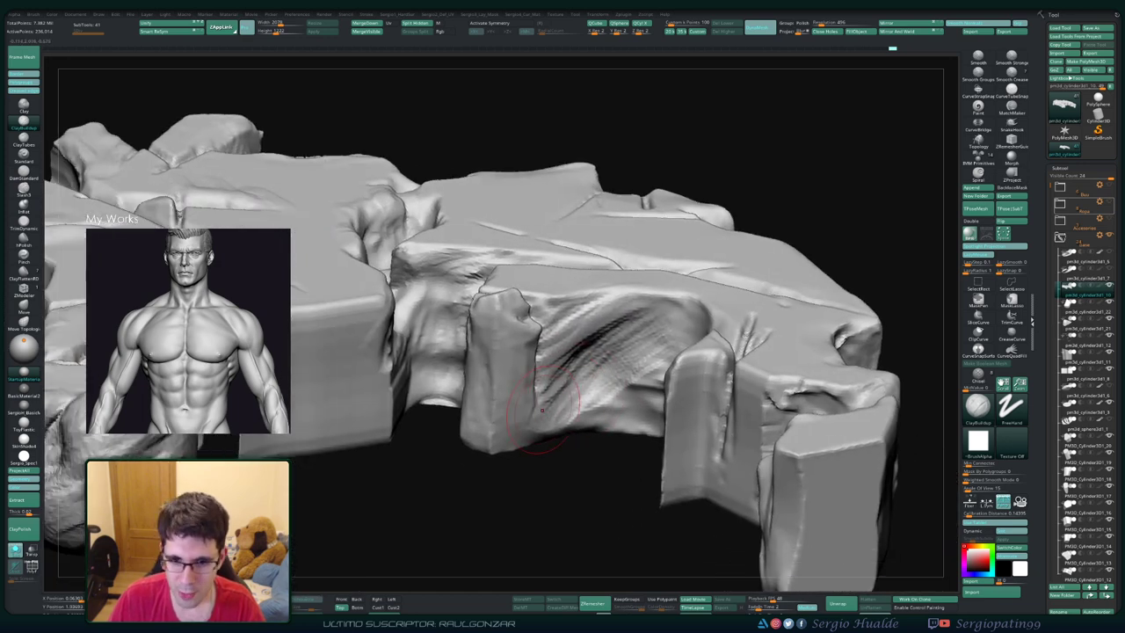
mouse_move(600, 354)
left_mouse_down()
mouse_move(632, 408)
mouse_move(514, 435)
mouse_move(530, 368)
left_mouse_up()
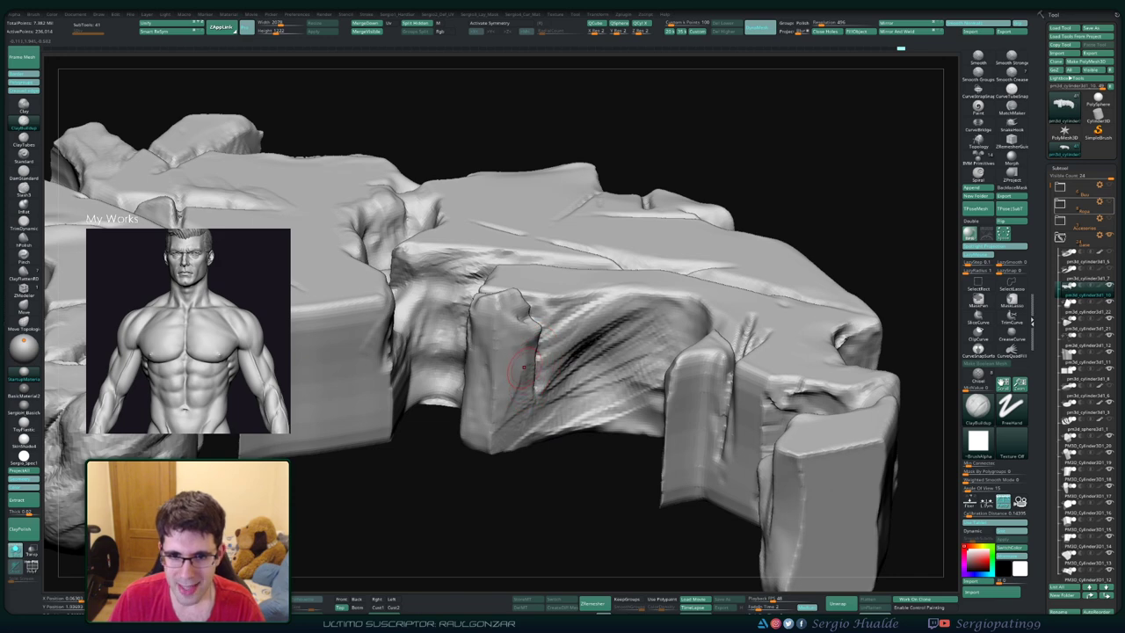
right_click_drag(524, 367, 514, 350)
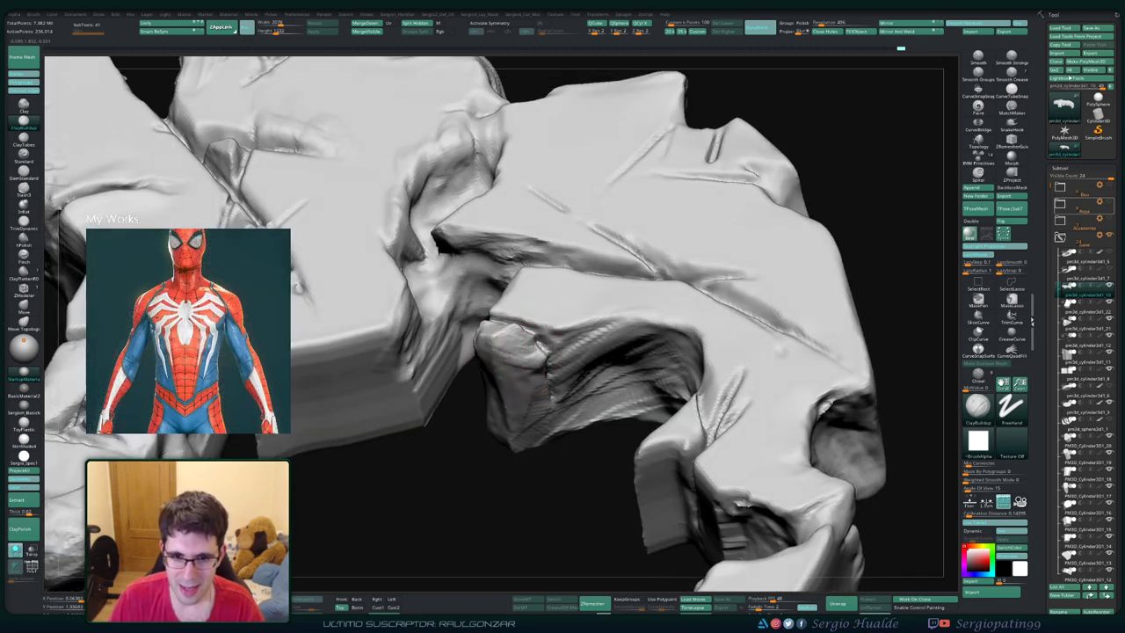
mouse_move(499, 358)
right_mouse_down()
mouse_move(492, 349)
mouse_move(507, 340)
right_mouse_up()
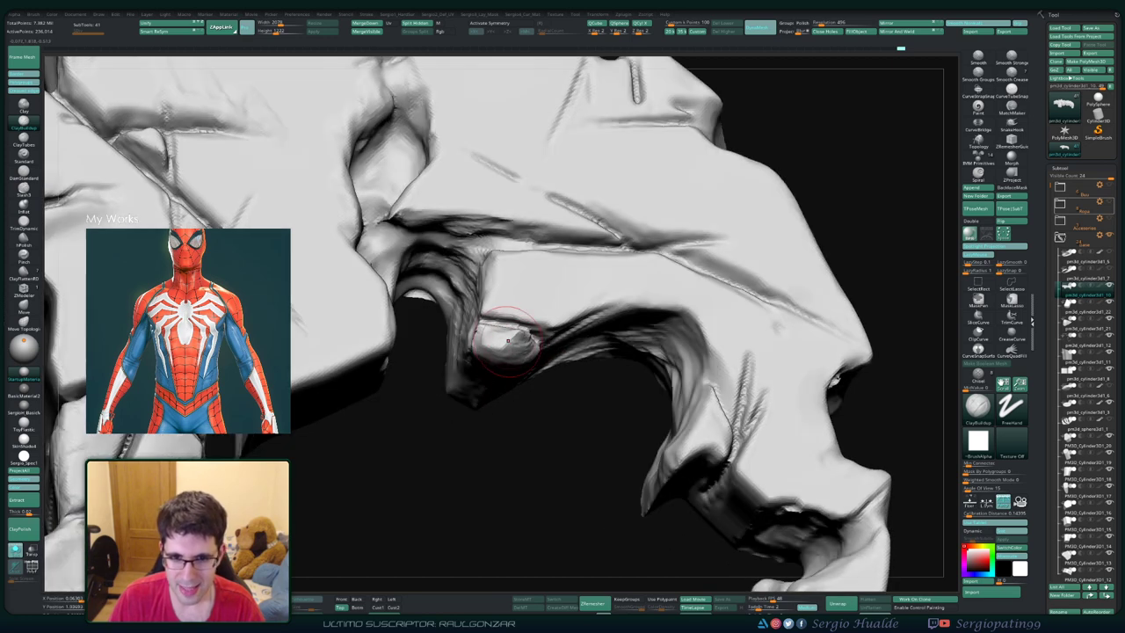
mouse_move(540, 307)
right_mouse_down()
mouse_move(519, 301)
mouse_move(527, 336)
right_mouse_up()
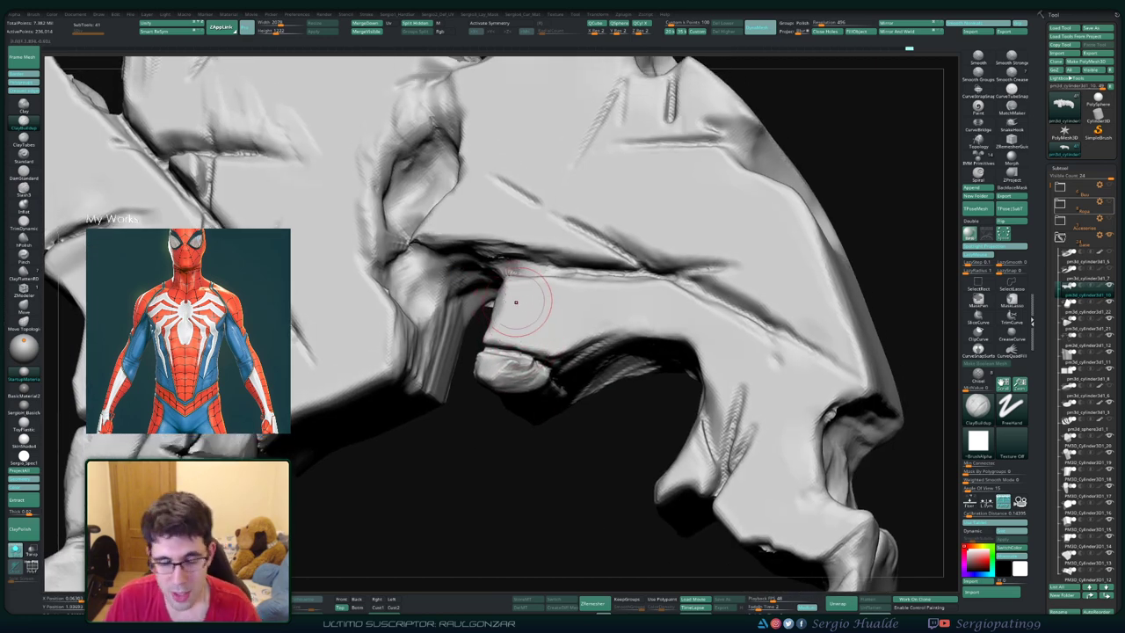
mouse_move(533, 311)
right_mouse_down()
mouse_move(562, 343)
mouse_move(547, 341)
right_mouse_up()
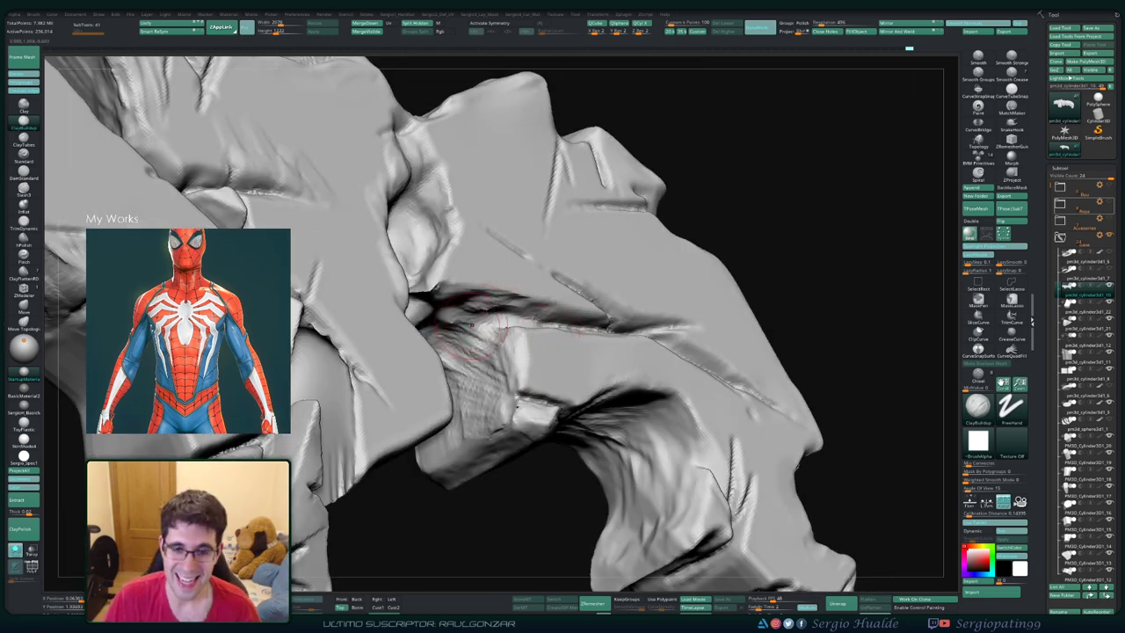
mouse_move(420, 347)
right_mouse_down()
mouse_move(475, 317)
mouse_move(478, 274)
right_mouse_up()
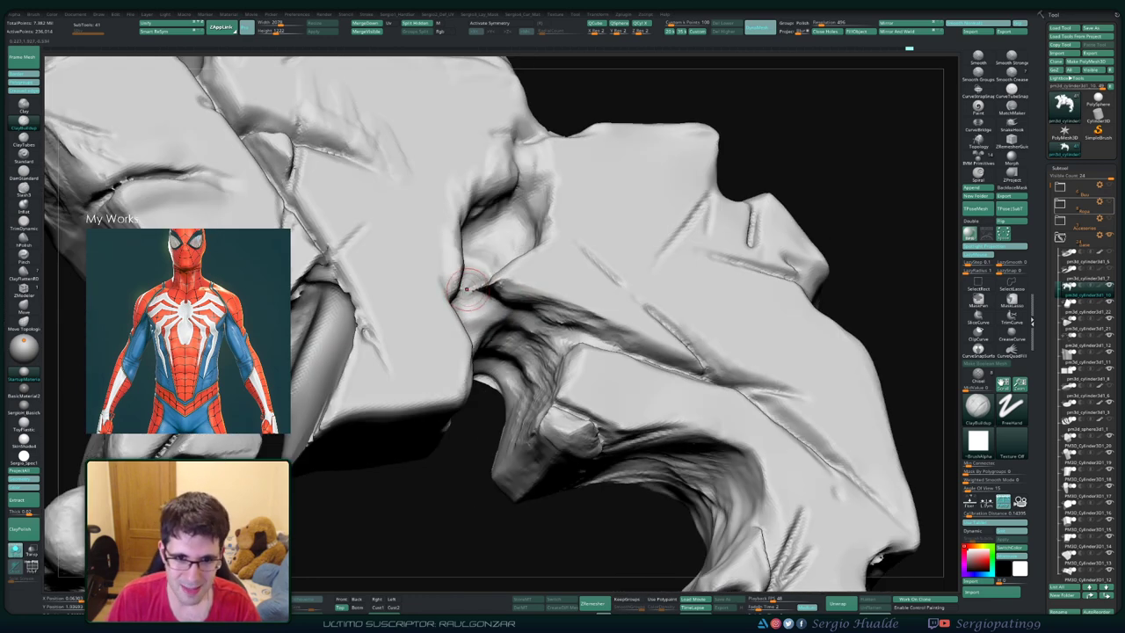
Step: Smooth the crease with Shift and build up clay on the bulge beside it
key("space")
key("shift")
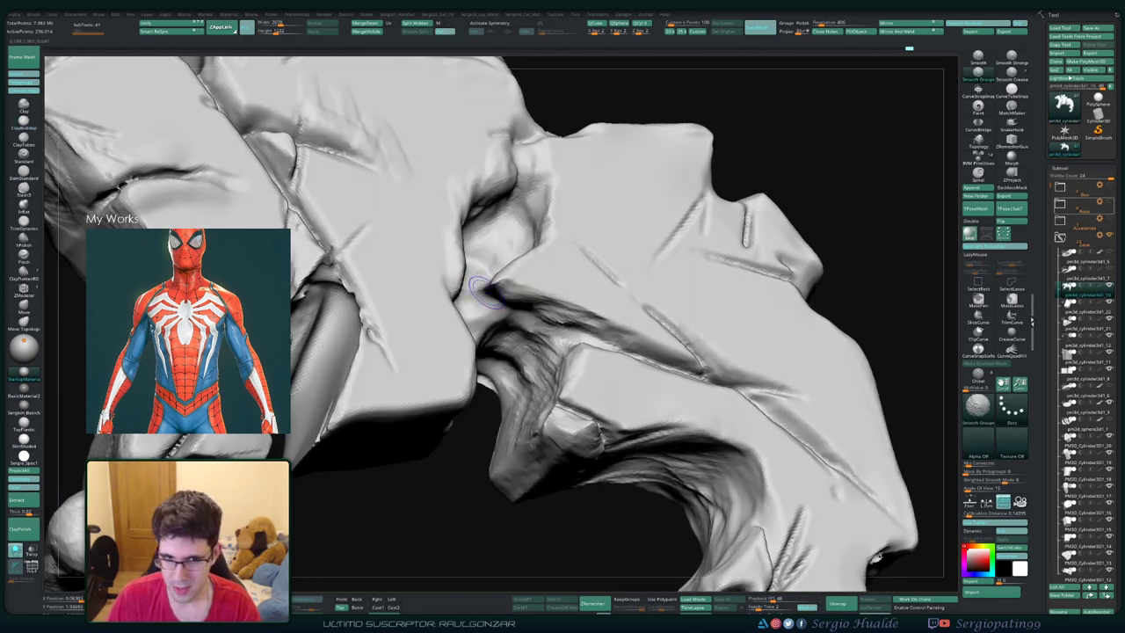
right_click_drag(490, 277, 514, 289)
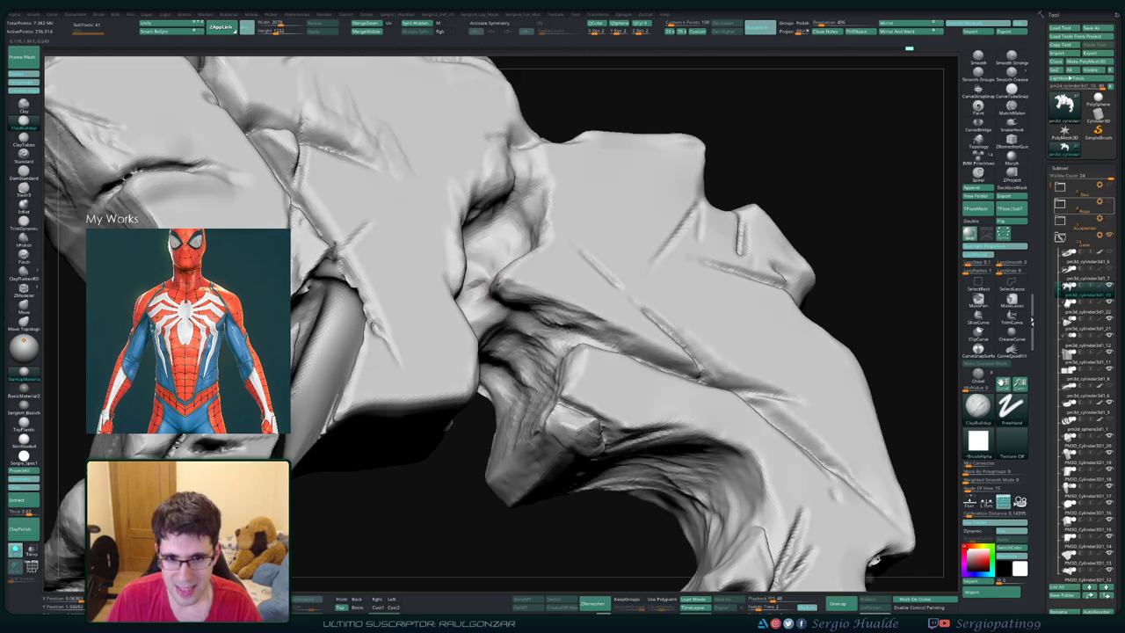
left_click_drag(527, 299, 584, 356)
mouse_move(580, 351)
right_mouse_down()
mouse_move(479, 321)
mouse_move(430, 334)
right_mouse_up()
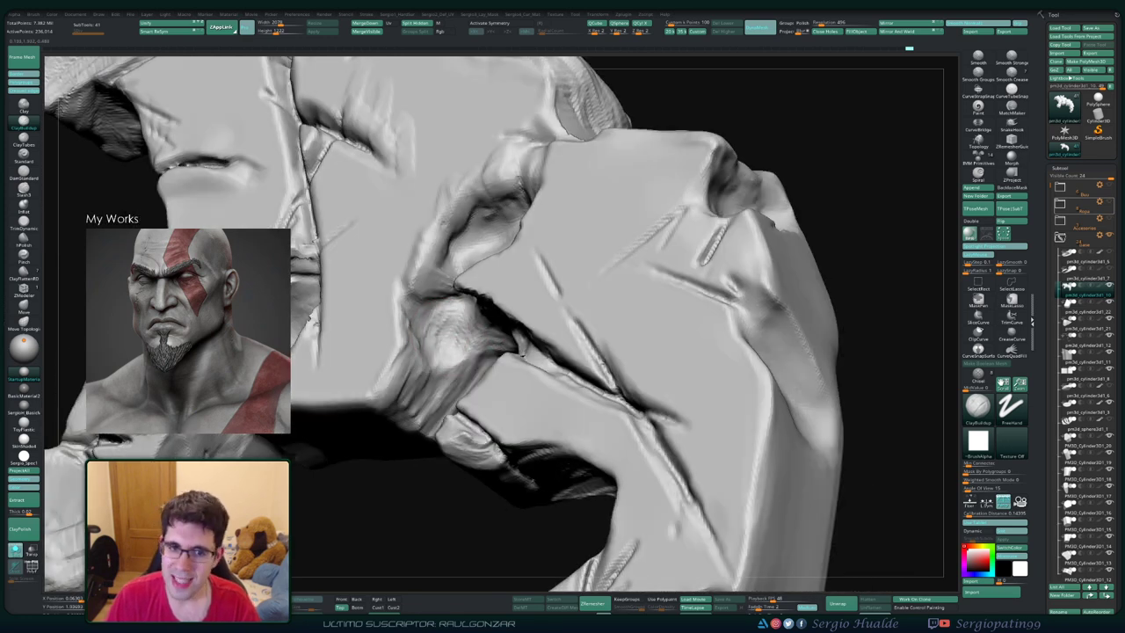
mouse_move(418, 335)
left_mouse_down()
mouse_move(429, 316)
mouse_move(452, 333)
left_mouse_up()
right_click_drag(453, 332, 456, 279)
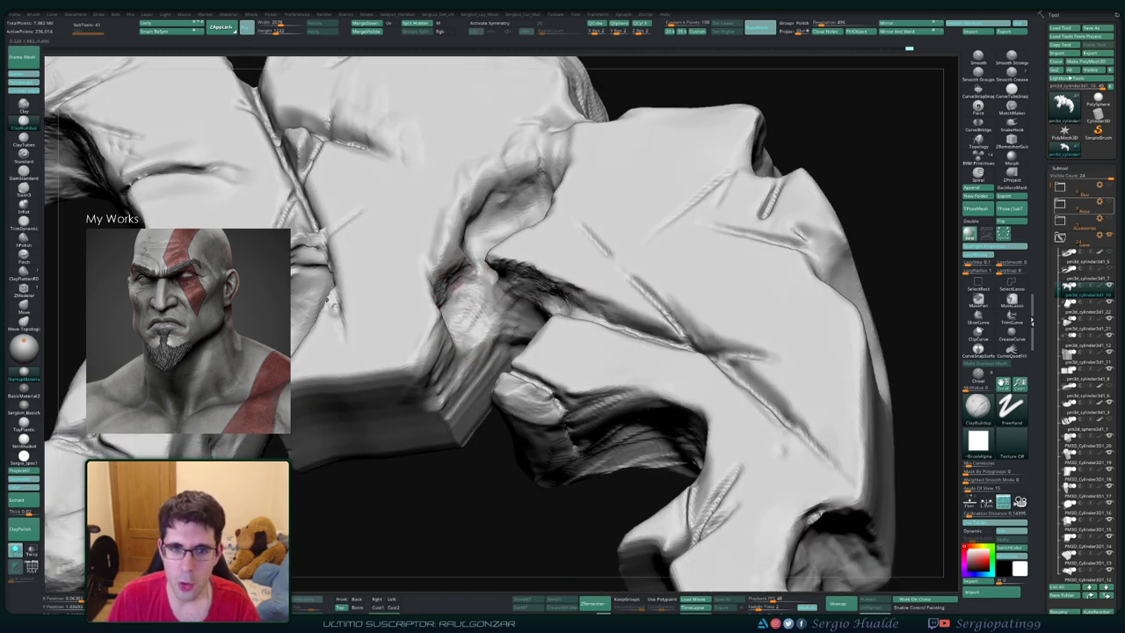
Step: Refine the crease between the blocks with further sculpt strokes
left_click_drag(475, 238, 488, 189)
right_click_drag(492, 228, 474, 272)
left_click_drag(474, 290, 496, 239)
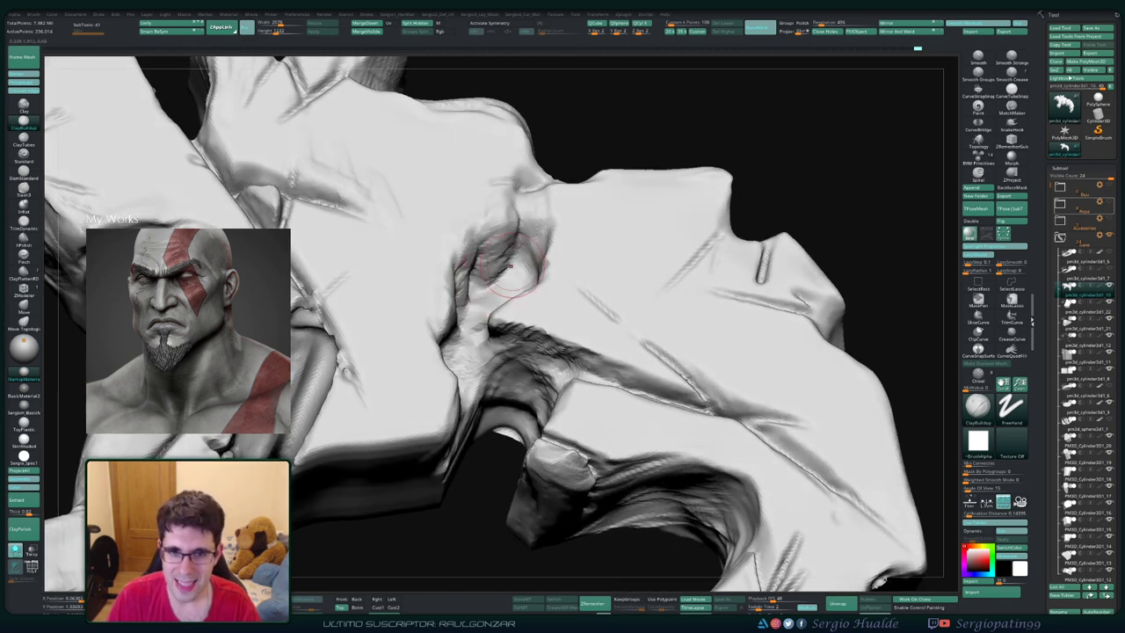
mouse_move(509, 268)
right_mouse_down()
mouse_move(514, 290)
mouse_move(526, 268)
right_mouse_up()
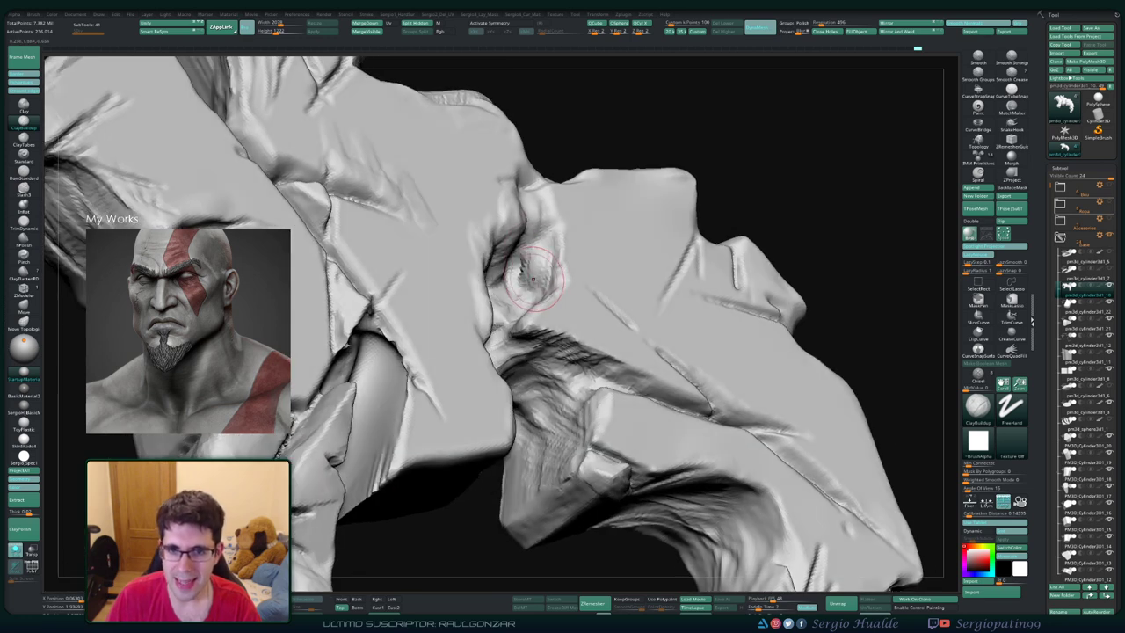
left_click_drag(532, 277, 527, 253)
mouse_move(527, 264)
right_mouse_down()
mouse_move(510, 251)
mouse_move(452, 313)
right_mouse_up()
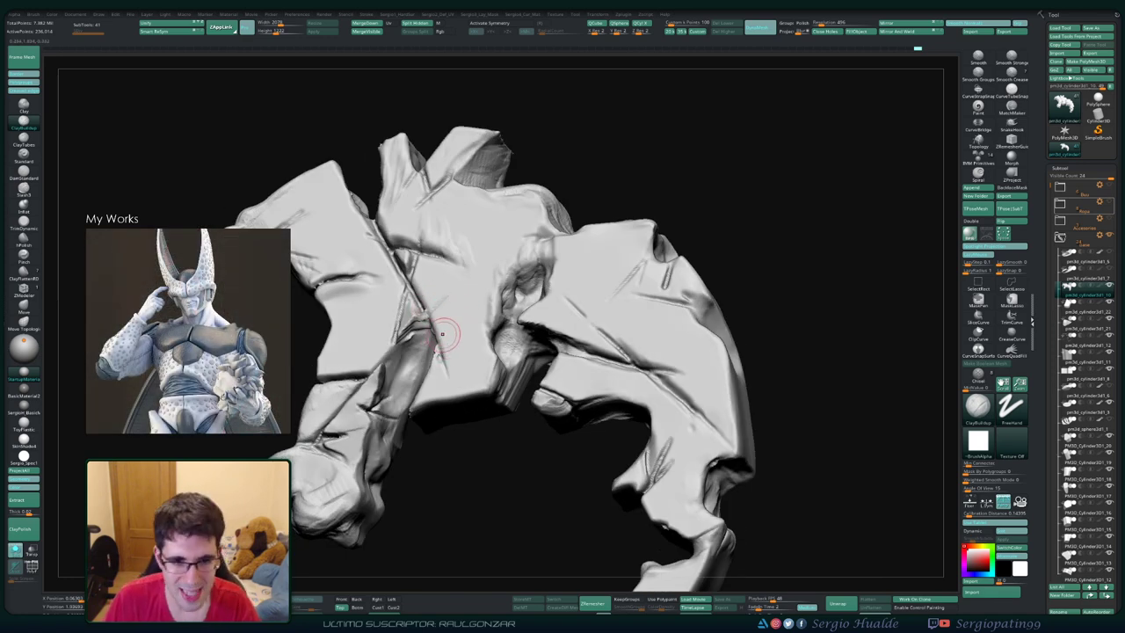
Step: Reshape the surface along a crack on the slab's rounded end, scoring a short fresh crack
right_click_drag(436, 326, 474, 290, "ctrl")
right_click_drag(532, 351, 507, 301)
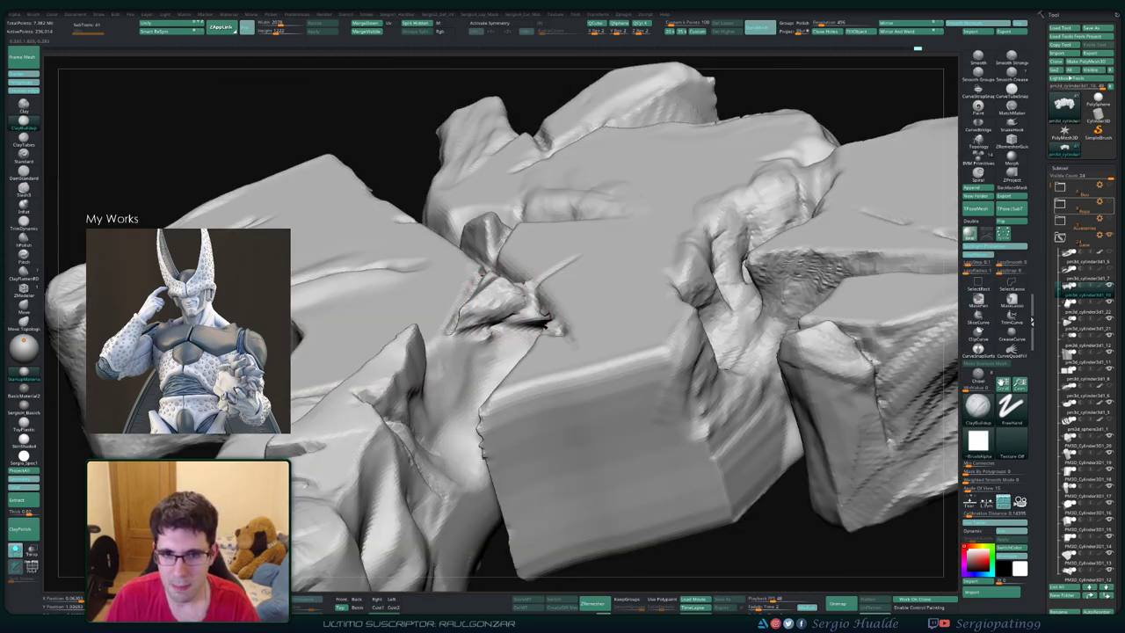
right_click_drag(521, 307, 500, 292)
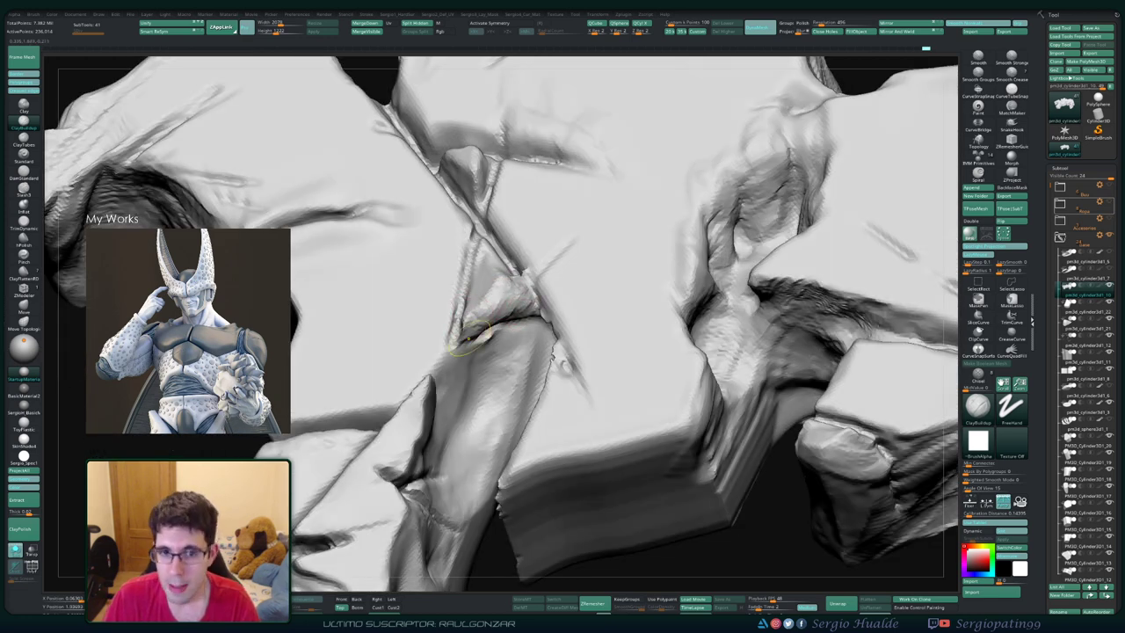
right_click_drag(468, 336, 471, 300)
mouse_move(433, 362)
right_mouse_down()
mouse_move(524, 315)
mouse_move(479, 349)
mouse_move(502, 351)
mouse_move(492, 361)
mouse_move(505, 368)
mouse_move(498, 354)
mouse_move(473, 360)
mouse_move(459, 340)
mouse_move(427, 392)
mouse_move(457, 370)
mouse_move(452, 303)
right_mouse_up()
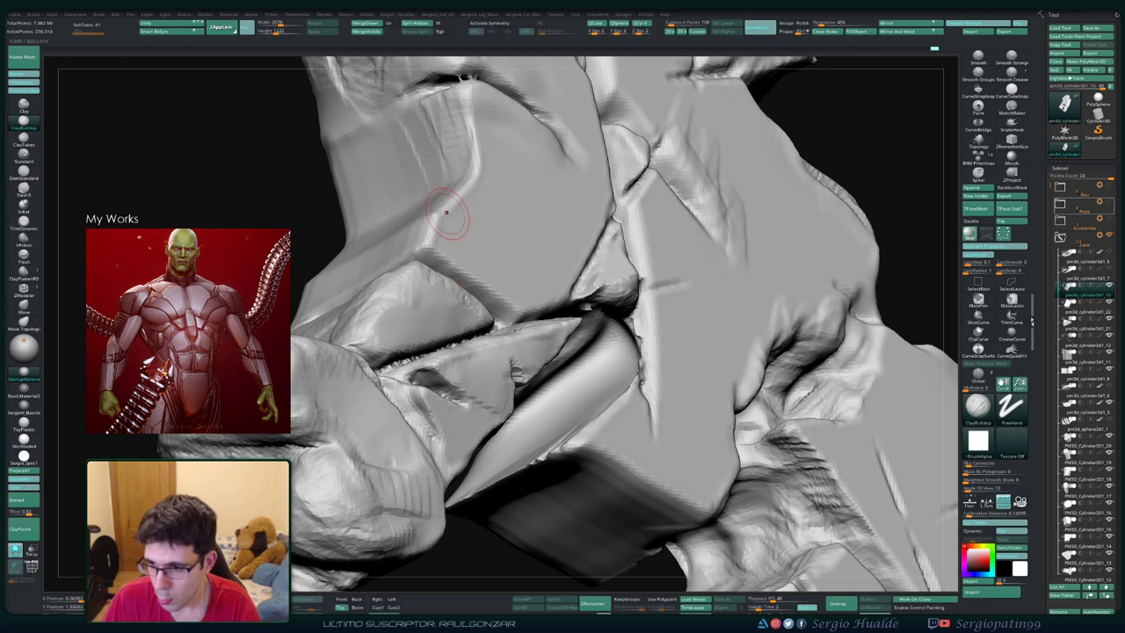
mouse_move(502, 269)
right_mouse_down()
mouse_move(464, 326)
mouse_move(439, 325)
mouse_move(442, 346)
right_mouse_up()
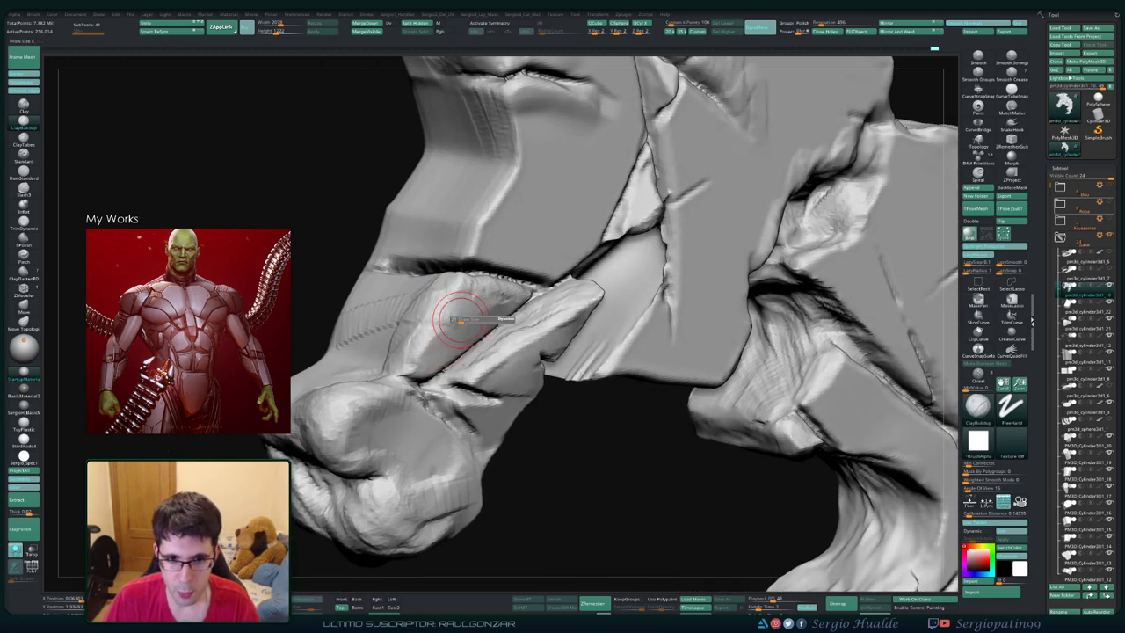
left_click_drag(459, 318, 482, 299)
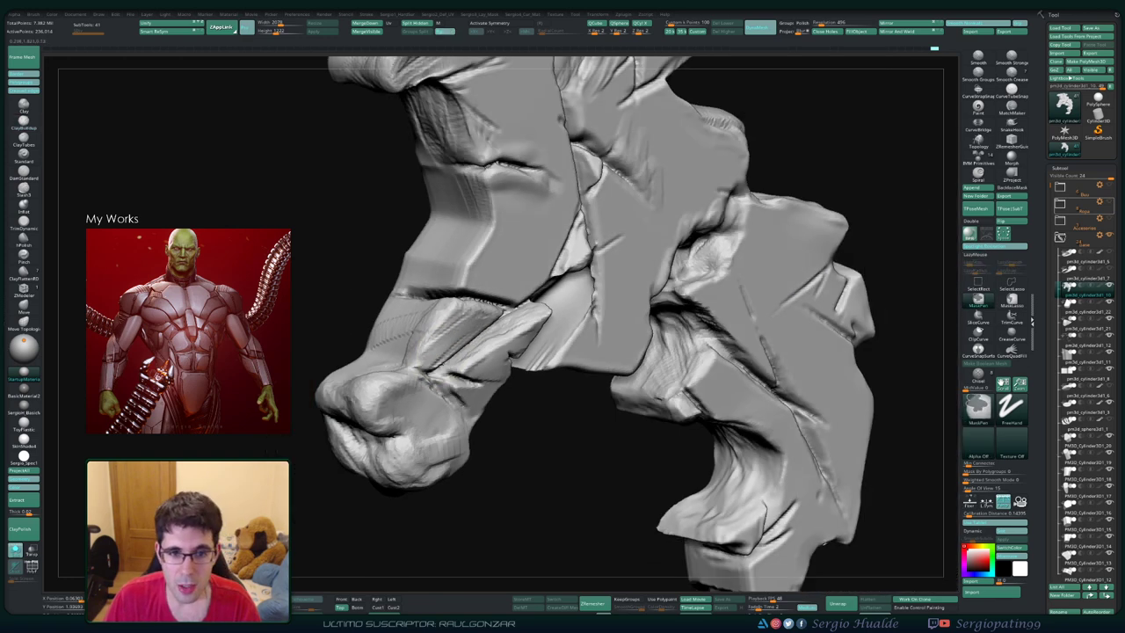
mouse_move(430, 369)
left_mouse_down()
mouse_move(457, 387)
mouse_move(504, 371)
left_mouse_up()
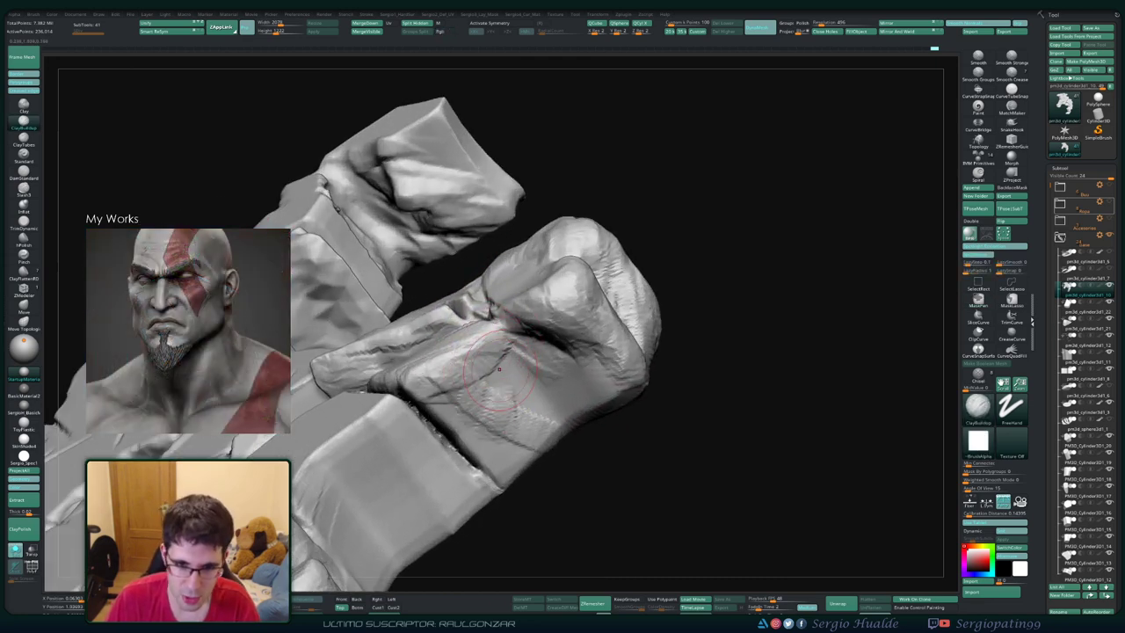
Step: Roughen the rounded rock chunk's underside with ClayBuildup and check it from higher and lower angles
mouse_move(498, 369)
left_mouse_down()
mouse_move(514, 382)
mouse_move(497, 360)
mouse_move(506, 448)
mouse_move(475, 450)
mouse_move(496, 443)
left_mouse_up()
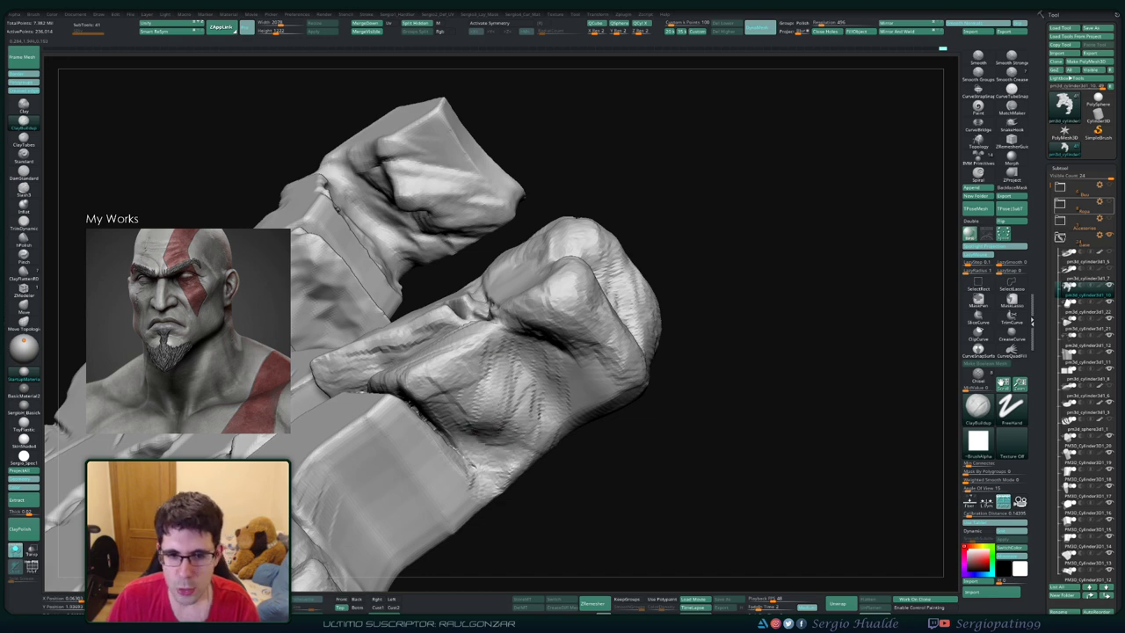
mouse_move(492, 404)
left_mouse_down()
mouse_move(466, 400)
mouse_move(480, 443)
mouse_move(455, 436)
mouse_move(462, 444)
left_mouse_up()
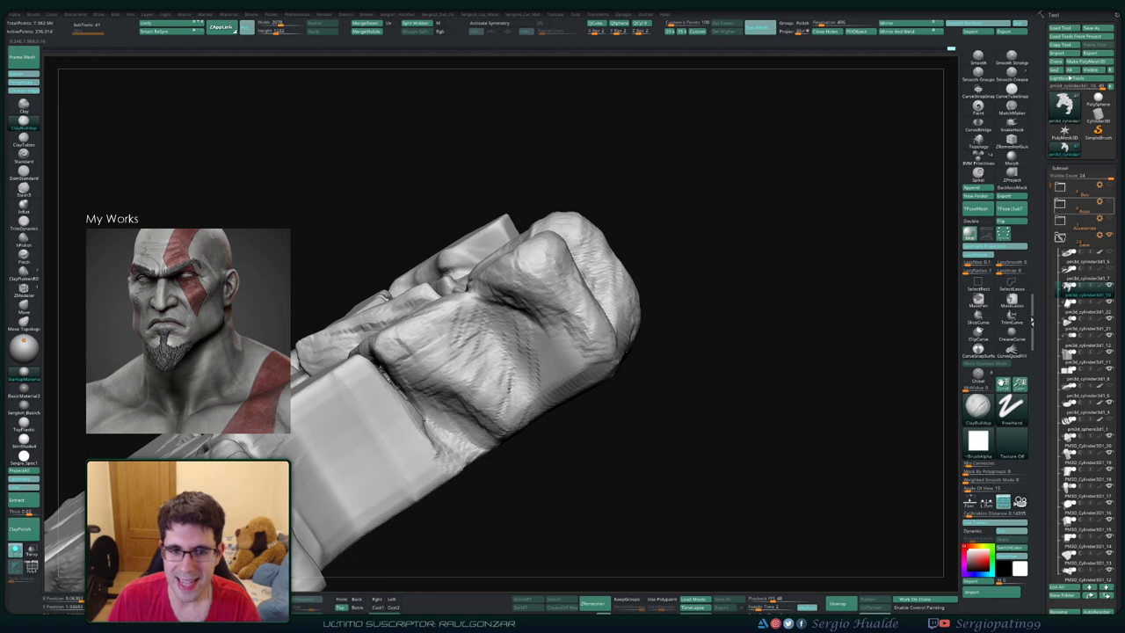
mouse_move(469, 365)
right_mouse_down()
mouse_move(479, 348)
mouse_move(506, 358)
right_mouse_up()
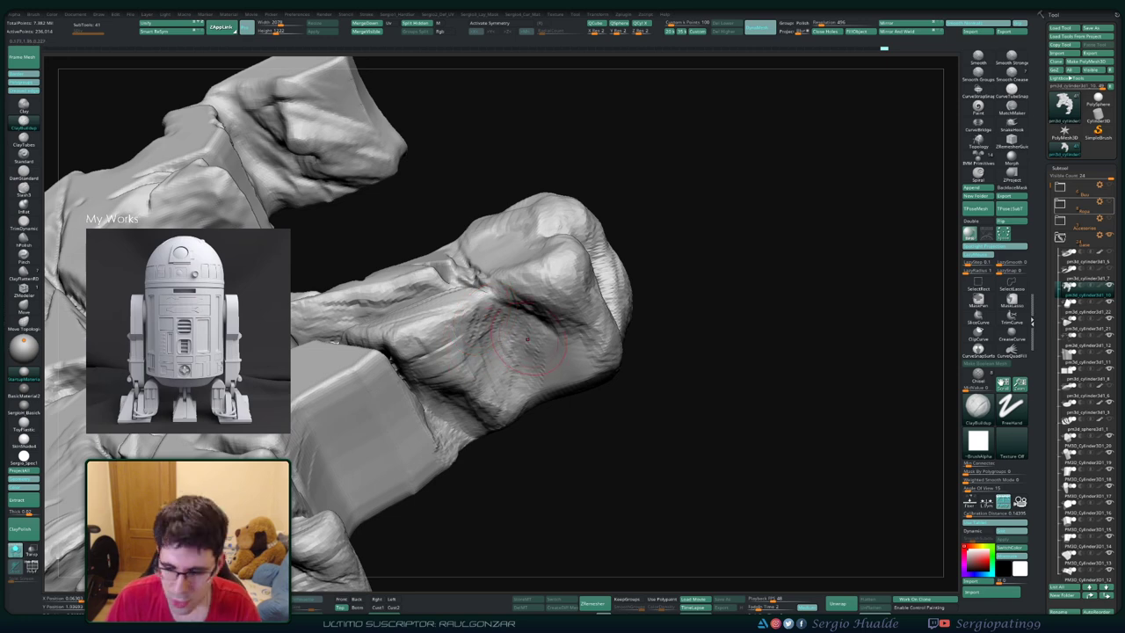
mouse_move(536, 383)
right_mouse_down()
mouse_move(499, 347)
mouse_move(488, 384)
mouse_move(474, 345)
mouse_move(502, 371)
right_mouse_up()
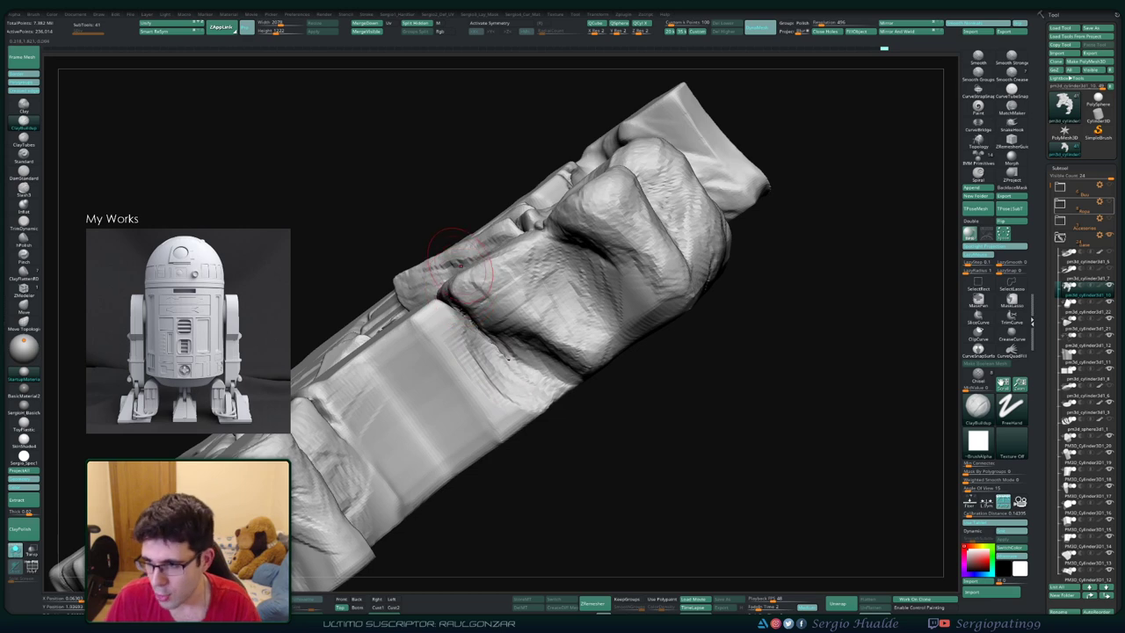
right_click_drag(503, 286, 475, 351)
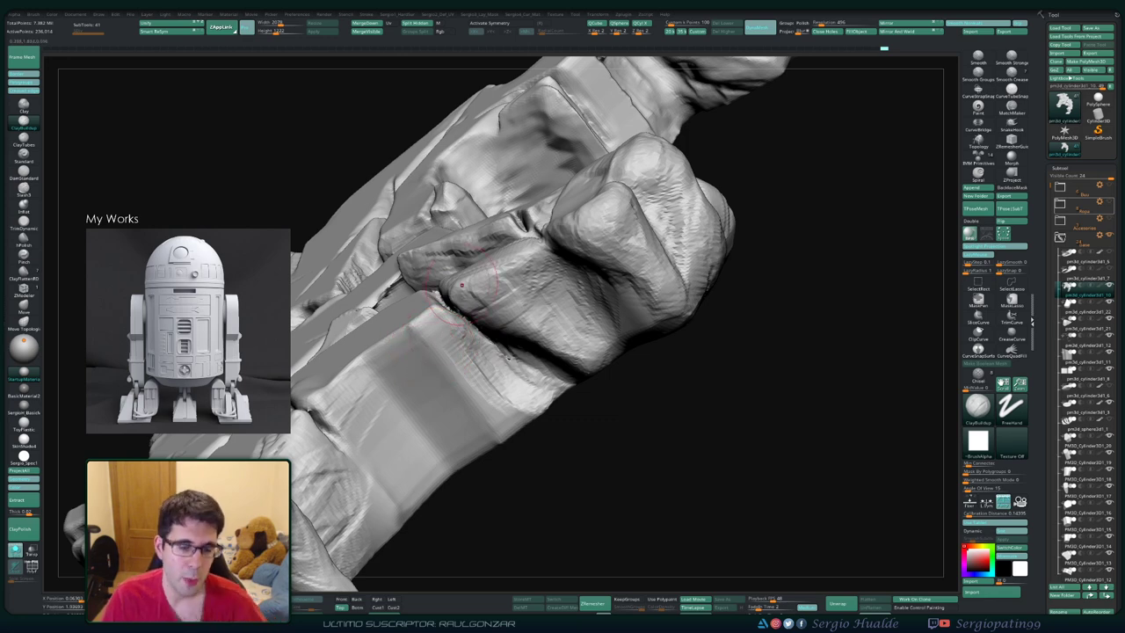
key("ctrl")
mouse_move(472, 360)
right_mouse_down()
mouse_move(492, 395)
mouse_move(540, 332)
right_mouse_up()
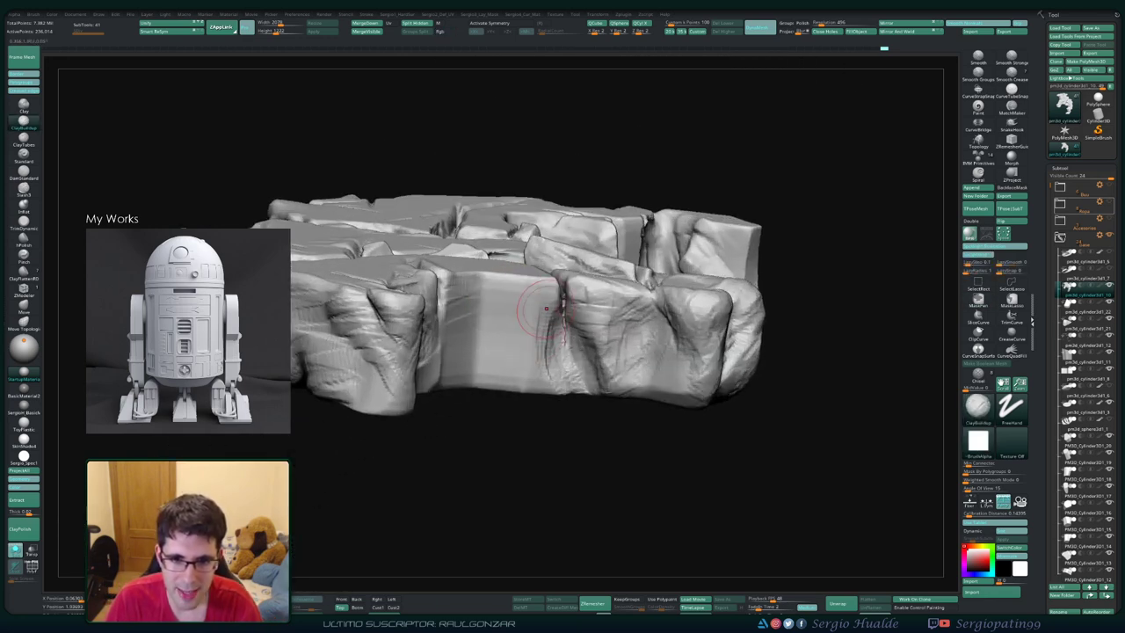
Step: Add rough ClayBuildup streaks along the slab's side wall
right_click_drag(557, 379, 522, 303)
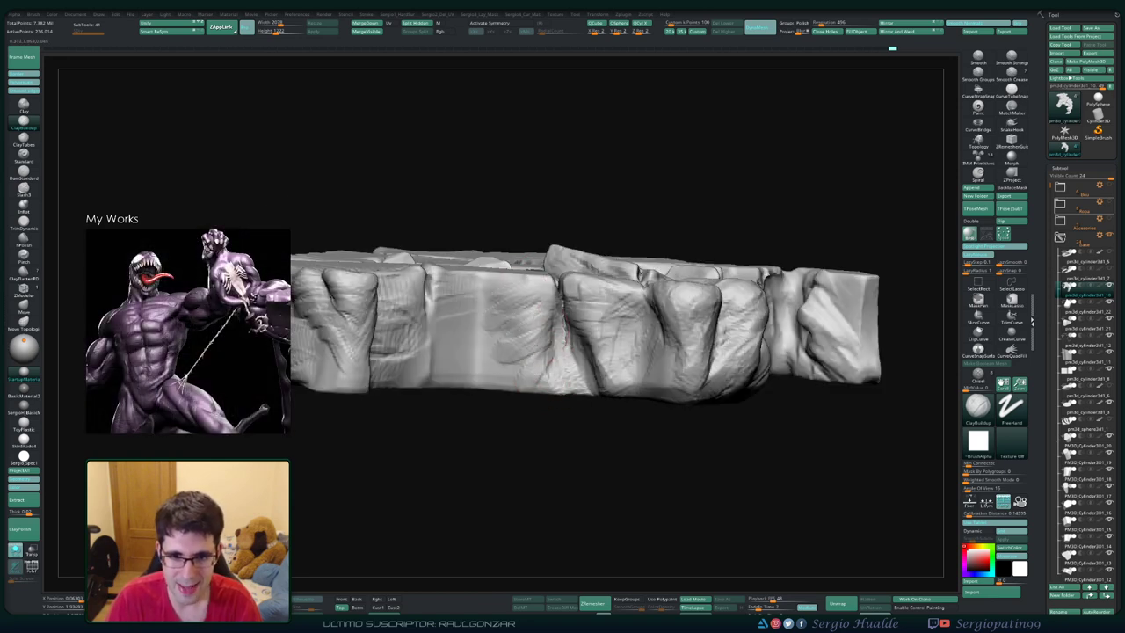
key("ctrl")
right_click_drag(553, 279, 535, 347)
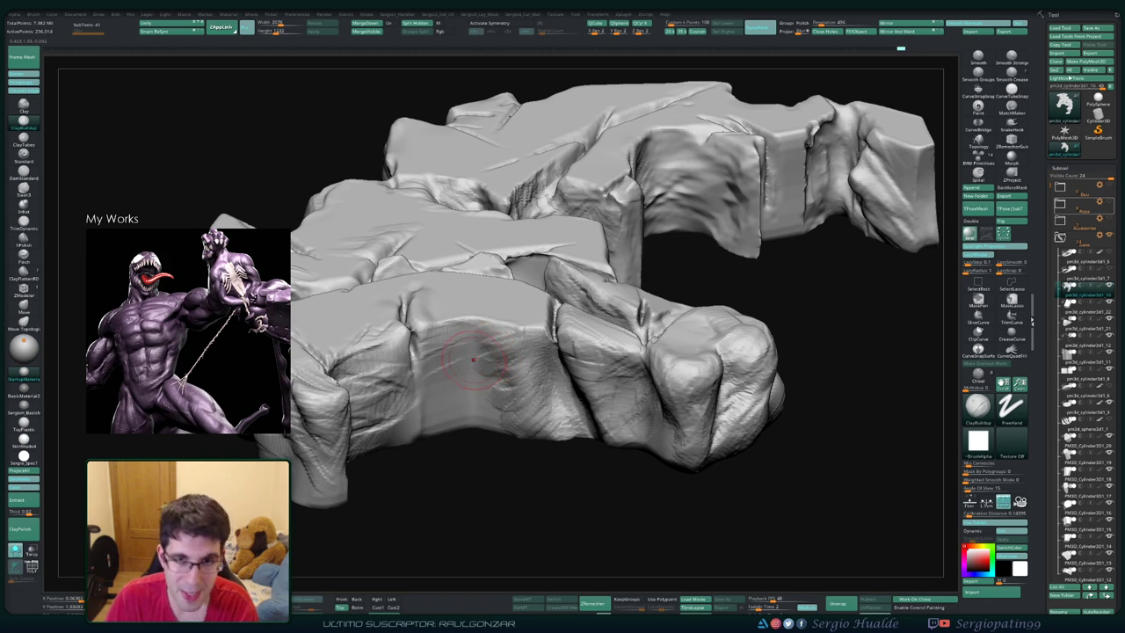
right_click_drag(493, 367, 508, 319)
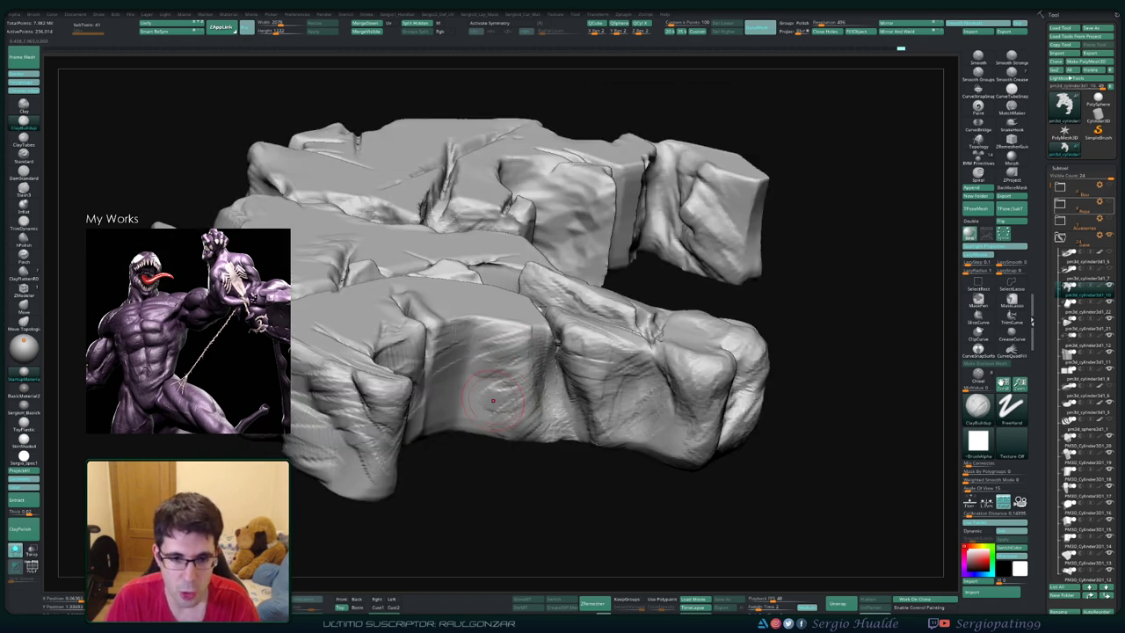
left_click_drag(509, 319, 535, 432)
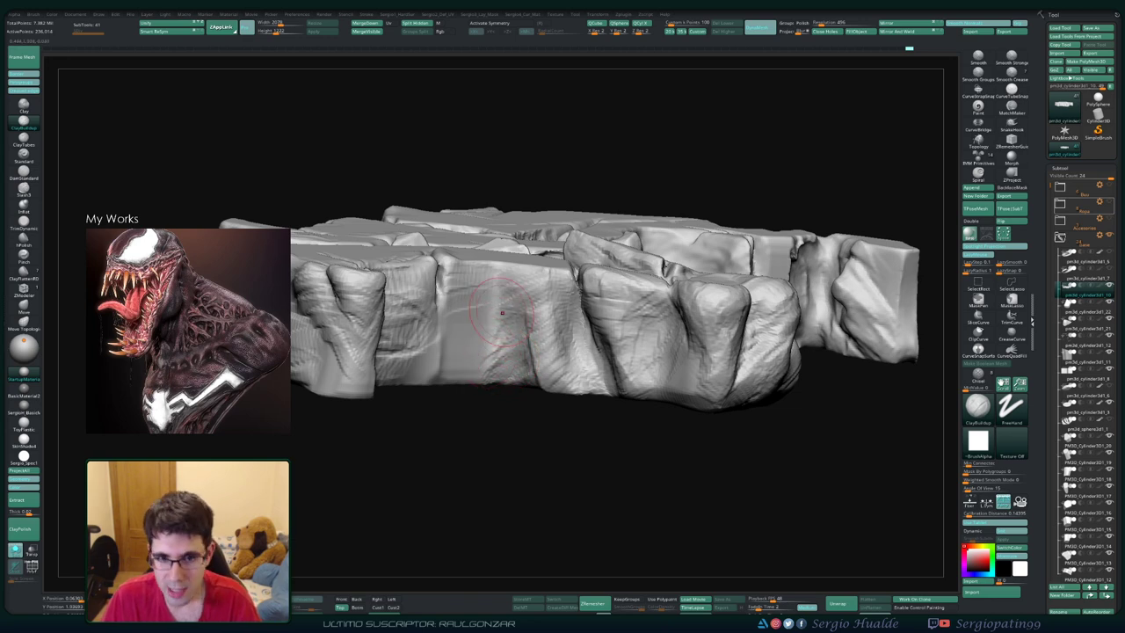
Step: Build up clay on the top block's face and near the crack
right_click_drag(502, 311, 539, 339)
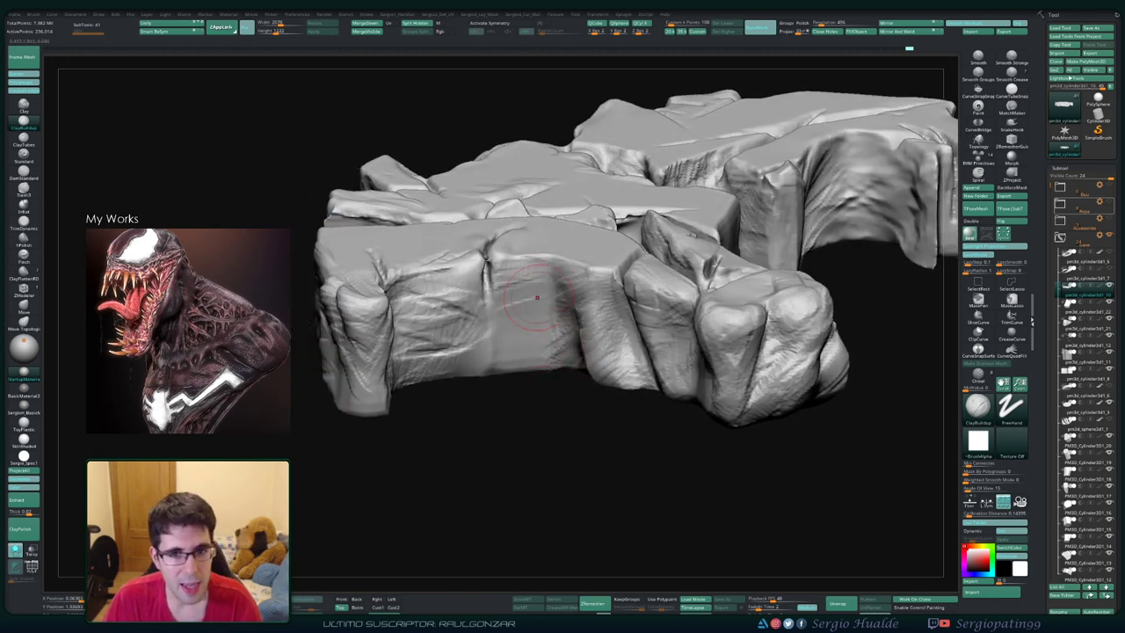
mouse_move(536, 297)
right_mouse_down()
mouse_move(554, 250)
mouse_move(540, 262)
right_mouse_up()
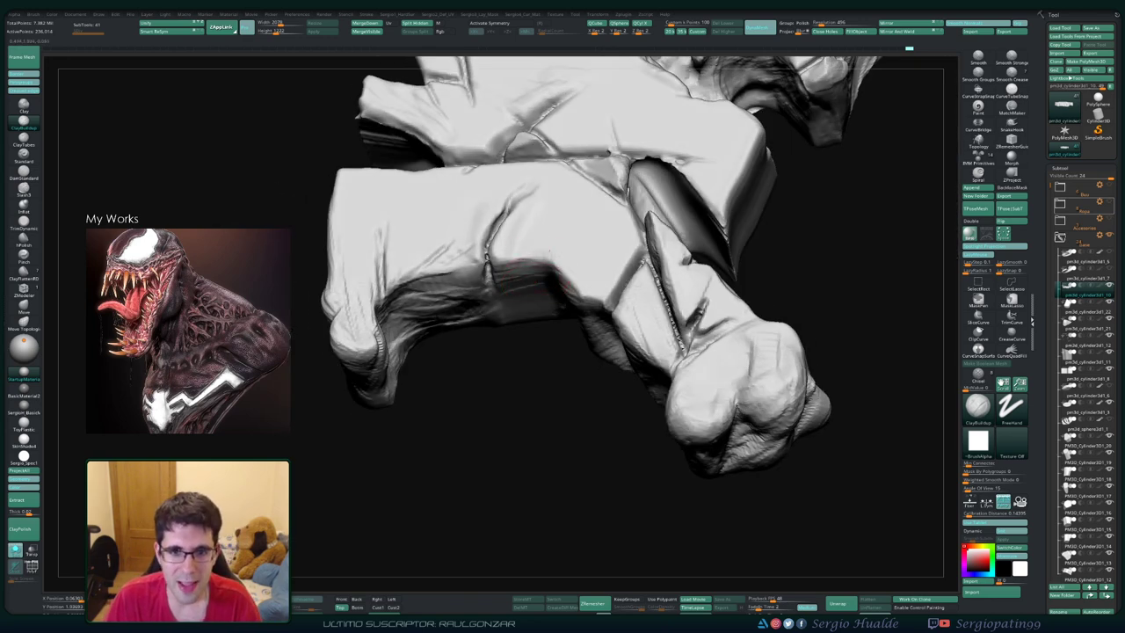
left_click_drag(516, 253, 519, 257)
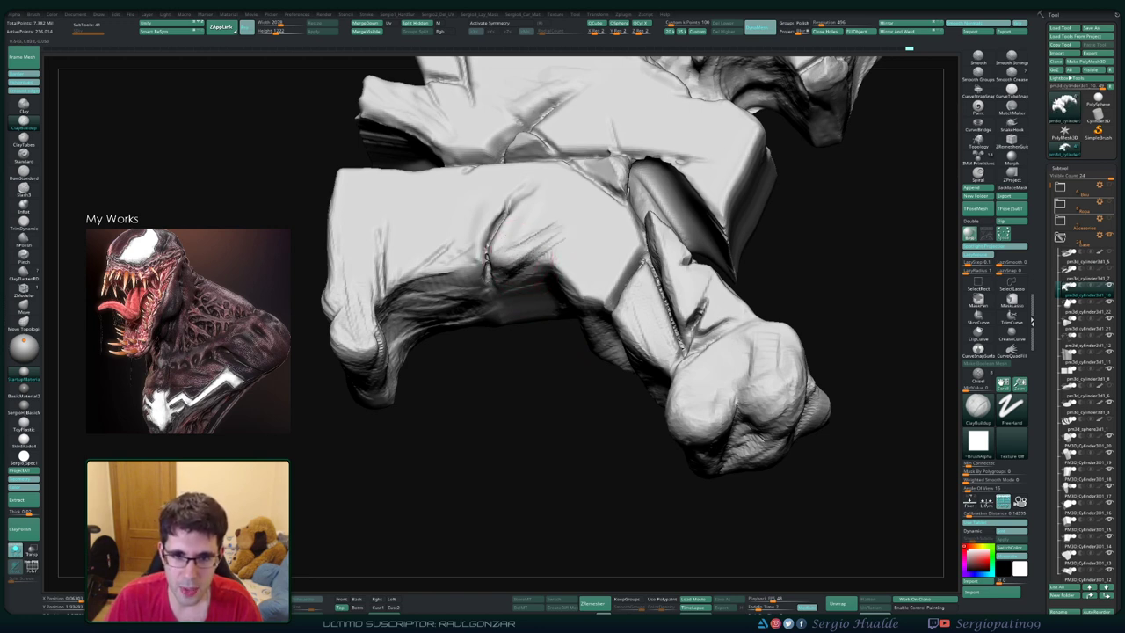
right_click_drag(524, 233, 515, 299)
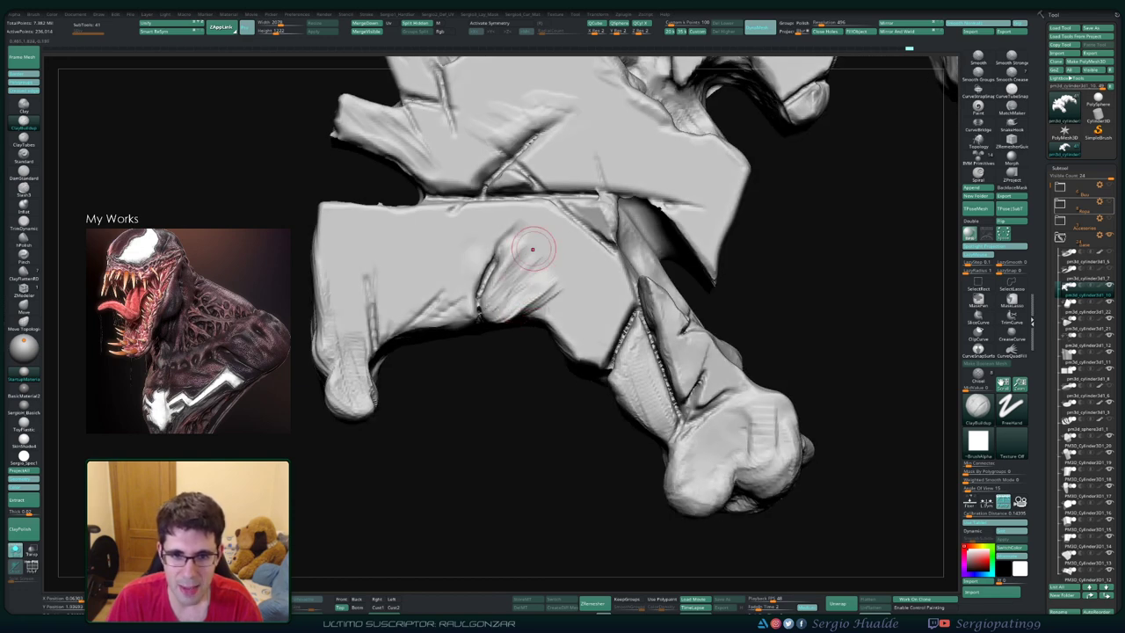
mouse_move(527, 253)
right_mouse_down()
mouse_move(527, 288)
mouse_move(505, 304)
right_mouse_up()
Step: Switch to TrimDynamic (B-T-D) and deepen the crease between the upper blocks
key("b")
key("t")
key("d")
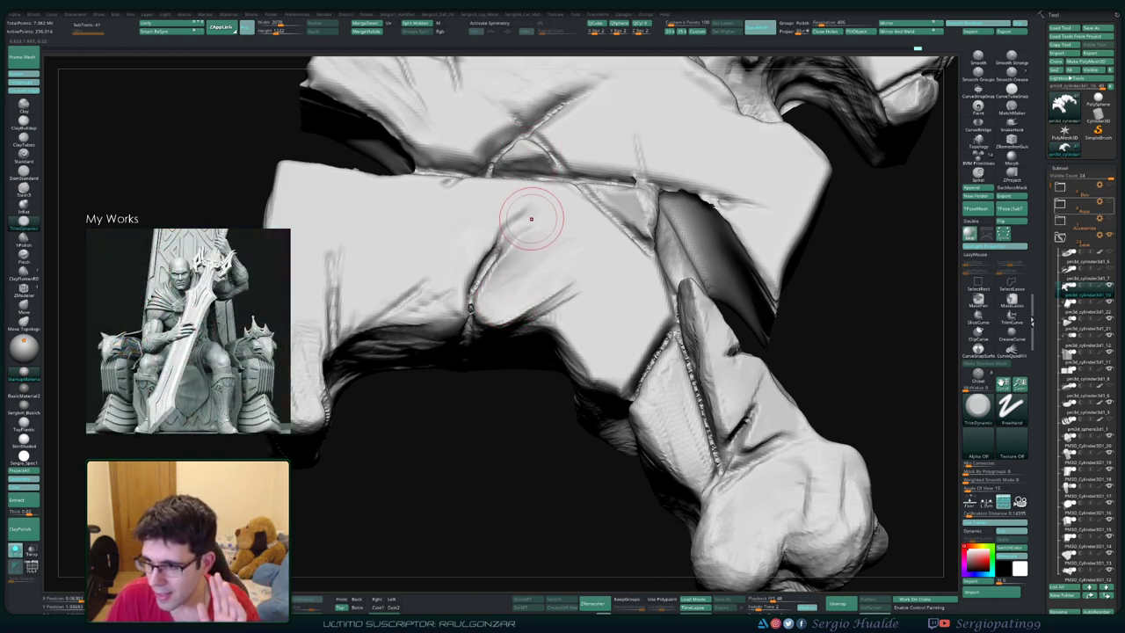
right_click_drag(525, 237, 531, 250)
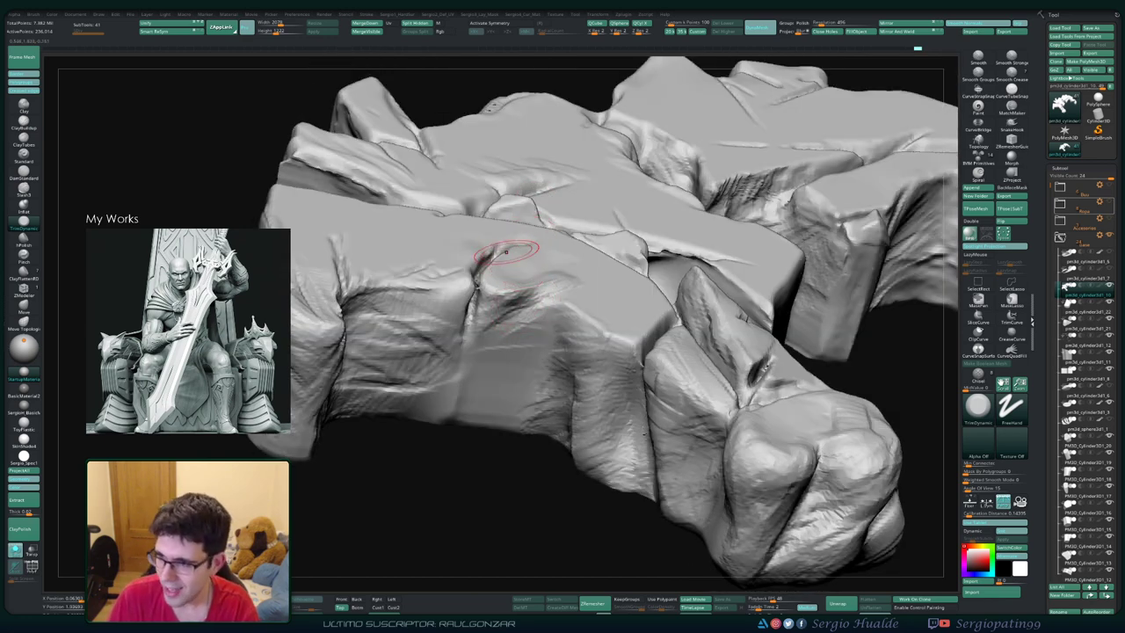
mouse_move(515, 263)
right_mouse_down()
mouse_move(521, 253)
mouse_move(498, 275)
mouse_move(527, 263)
mouse_move(501, 313)
right_mouse_up()
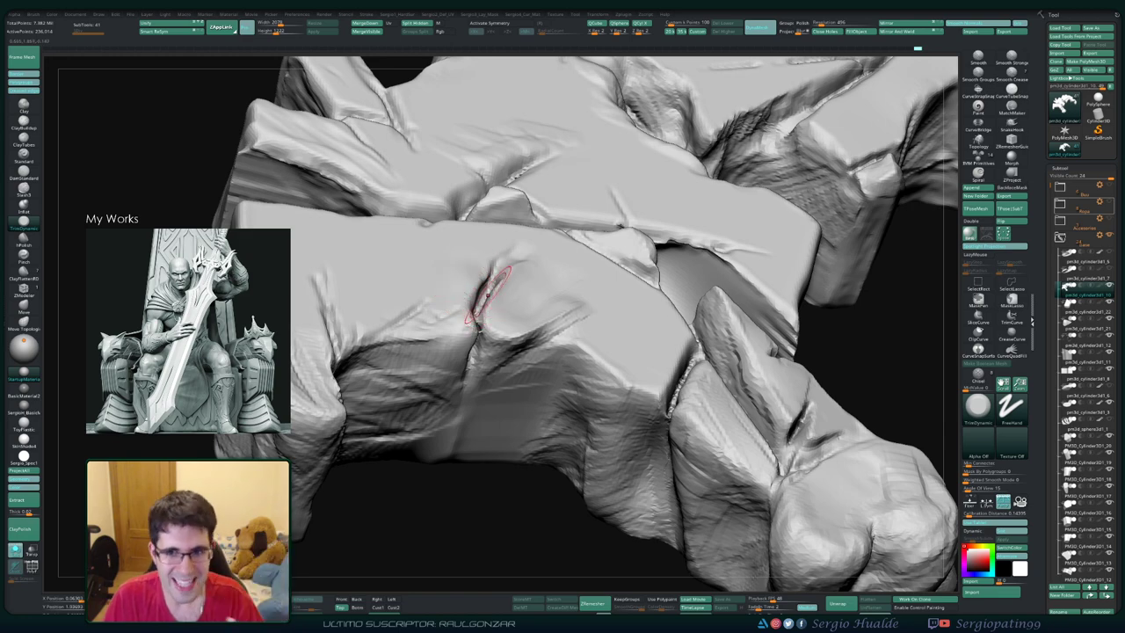
right_click_drag(623, 276, 571, 290)
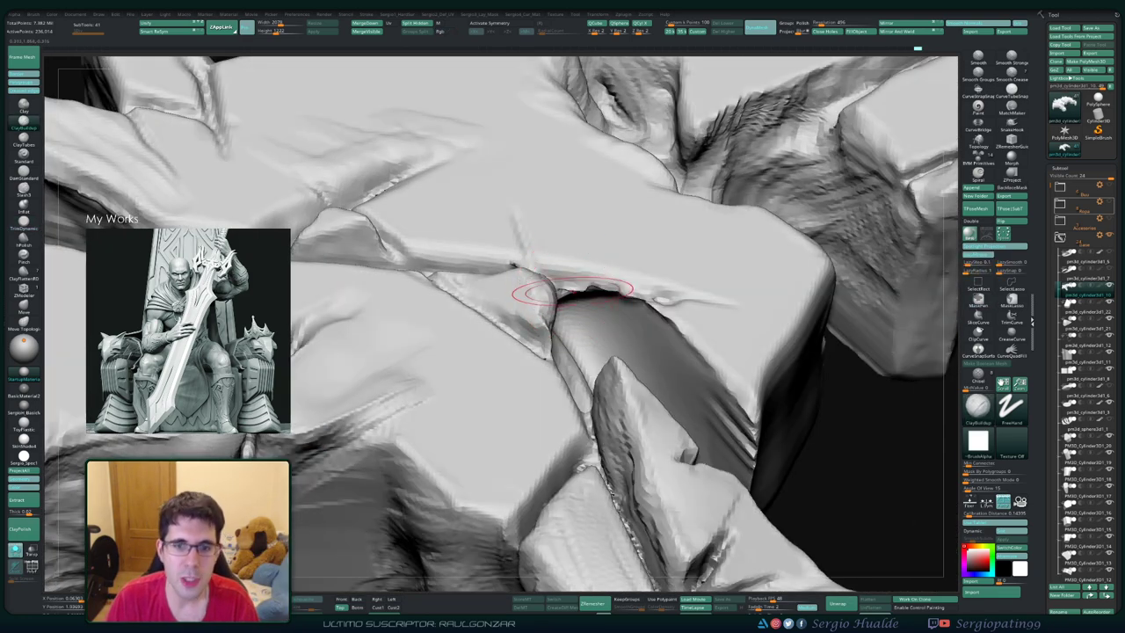
left_click_drag(585, 286, 625, 277)
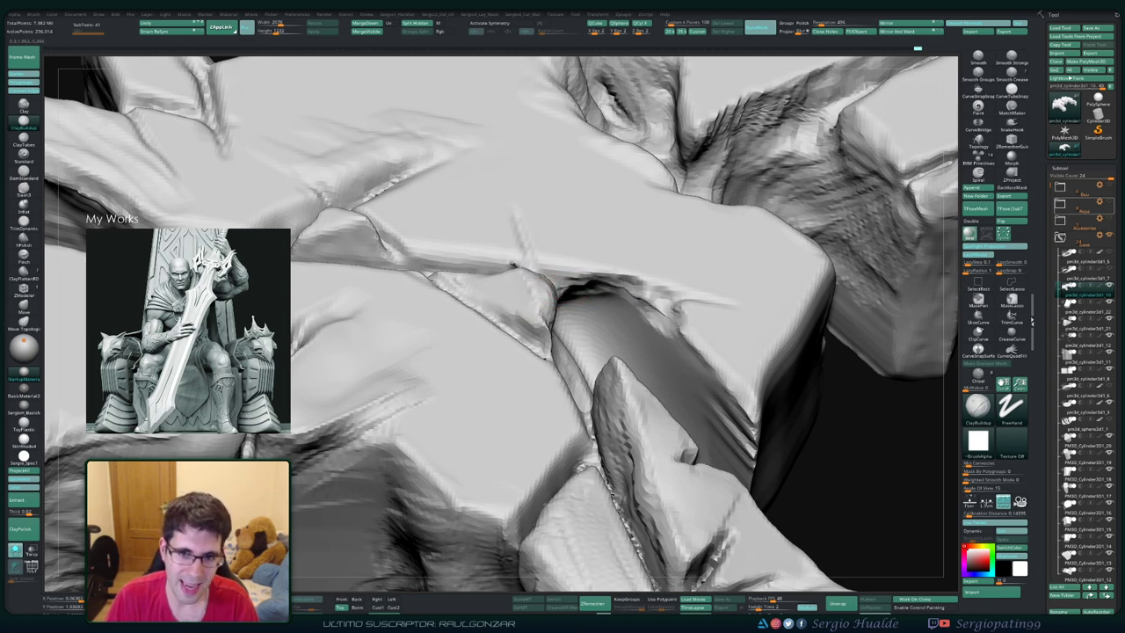
right_click_drag(513, 264, 558, 263)
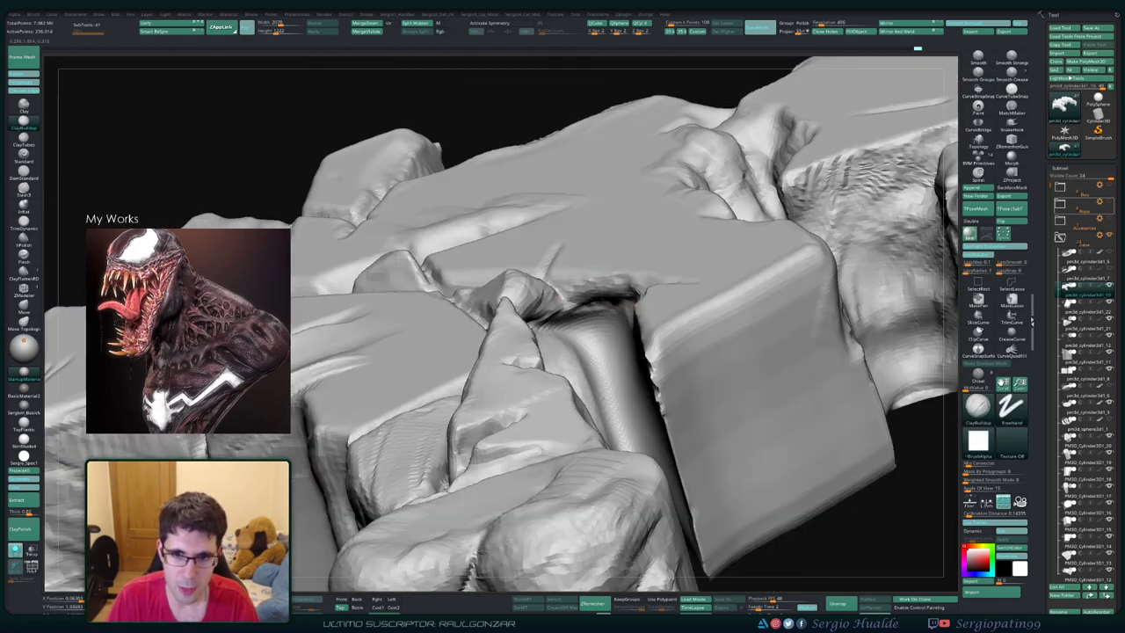
mouse_move(626, 298)
right_mouse_down()
mouse_move(655, 294)
mouse_move(608, 303)
right_mouse_up()
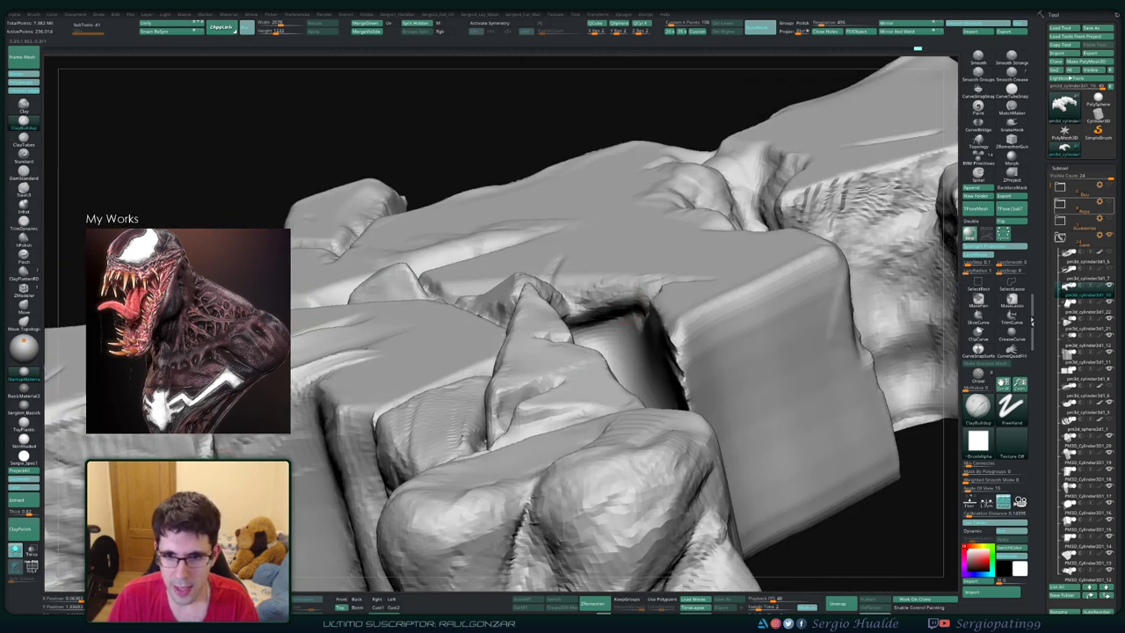
mouse_move(584, 303)
right_mouse_down()
mouse_move(606, 299)
mouse_move(590, 286)
mouse_move(579, 313)
mouse_move(563, 299)
right_mouse_up()
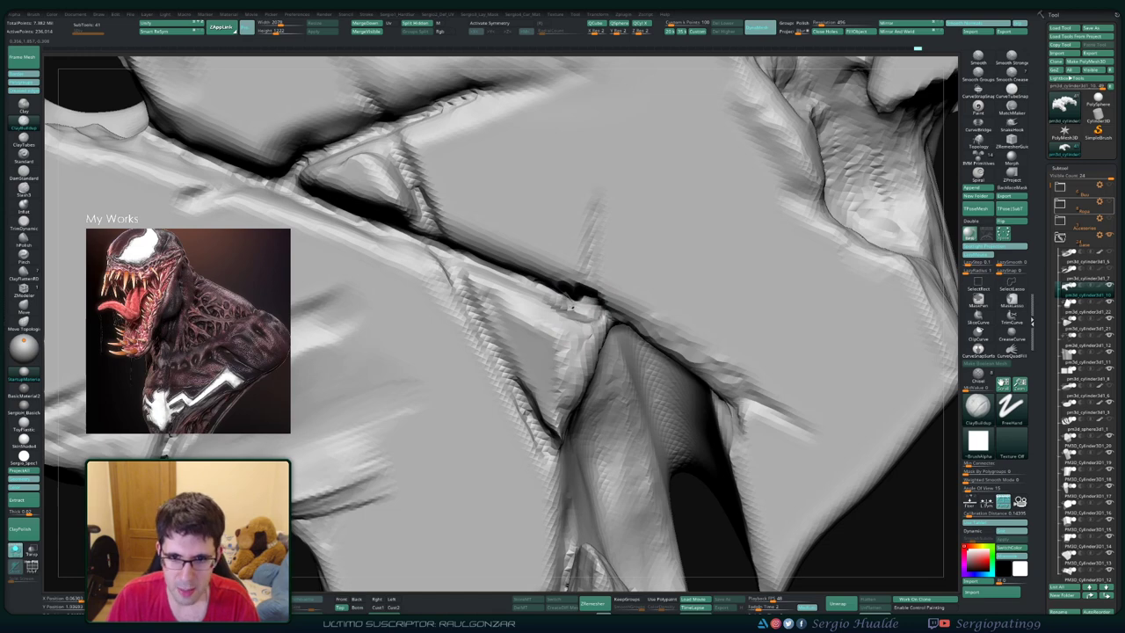
mouse_move(615, 322)
right_mouse_down()
mouse_move(597, 298)
mouse_move(567, 360)
right_mouse_up()
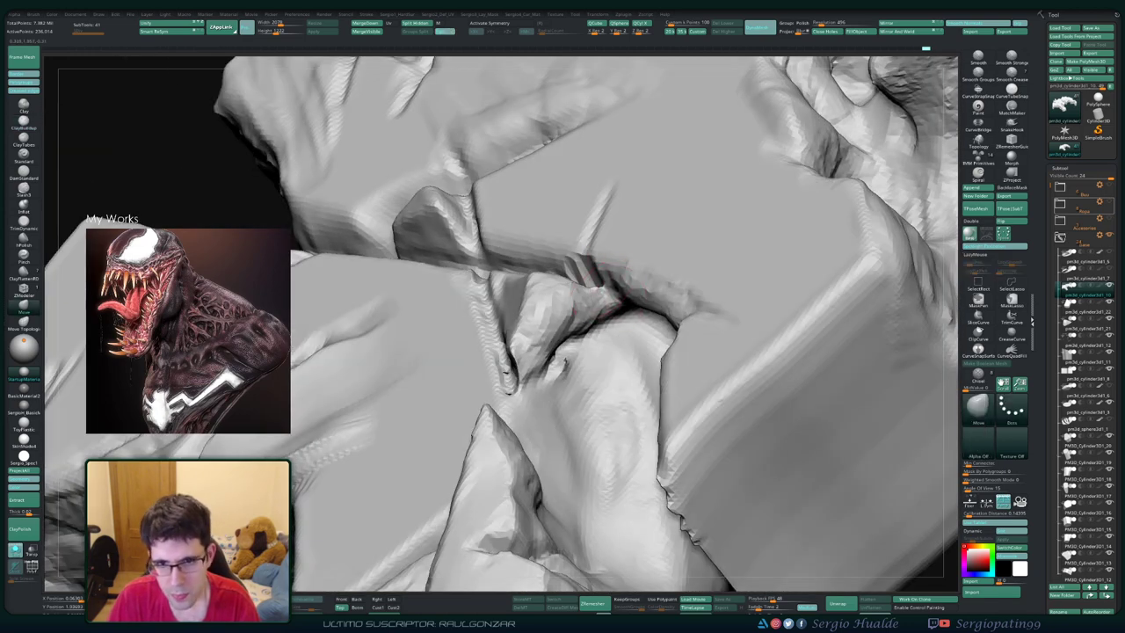
Step: Flatten the broken rock planes with TrimDynamic (B-T-D), reviewing the whole rock piece
key("b")
key("c")
key("b")
mouse_move(600, 312)
right_mouse_down()
mouse_move(589, 299)
mouse_move(598, 307)
mouse_move(603, 240)
mouse_move(537, 290)
mouse_move(562, 274)
mouse_move(577, 288)
mouse_move(589, 271)
mouse_move(589, 286)
mouse_move(544, 301)
right_mouse_up()
key("ctrl")
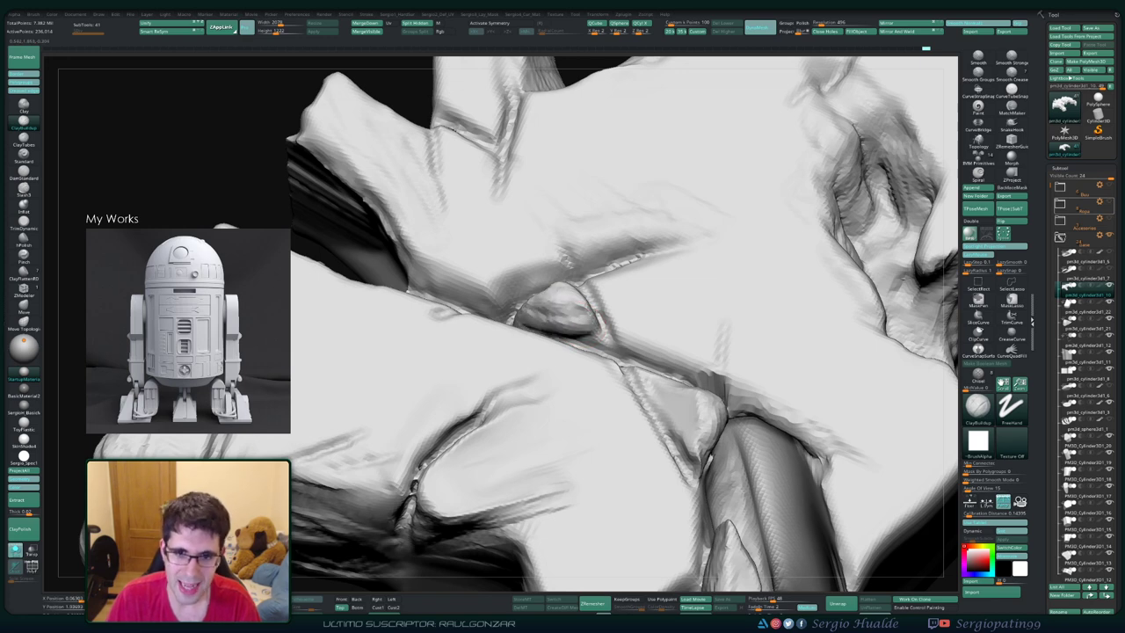
right_click_drag(593, 301, 563, 302)
key("b")
key("t")
key("d")
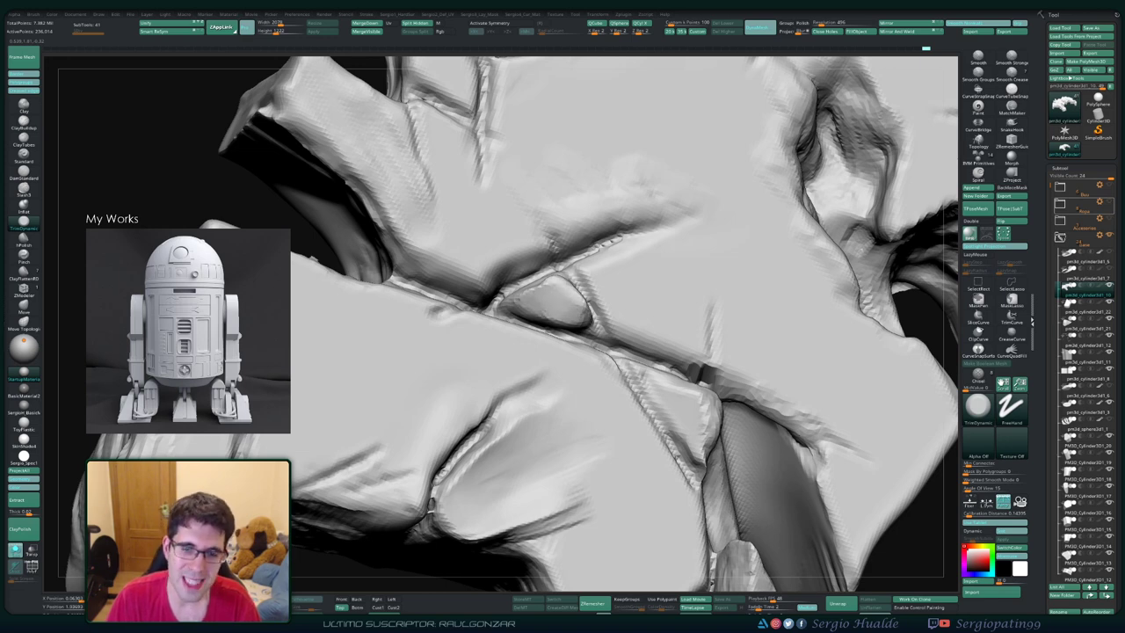
mouse_move(549, 294)
right_mouse_down("alt")
mouse_move(571, 386)
mouse_move(572, 301)
right_mouse_up("alt")
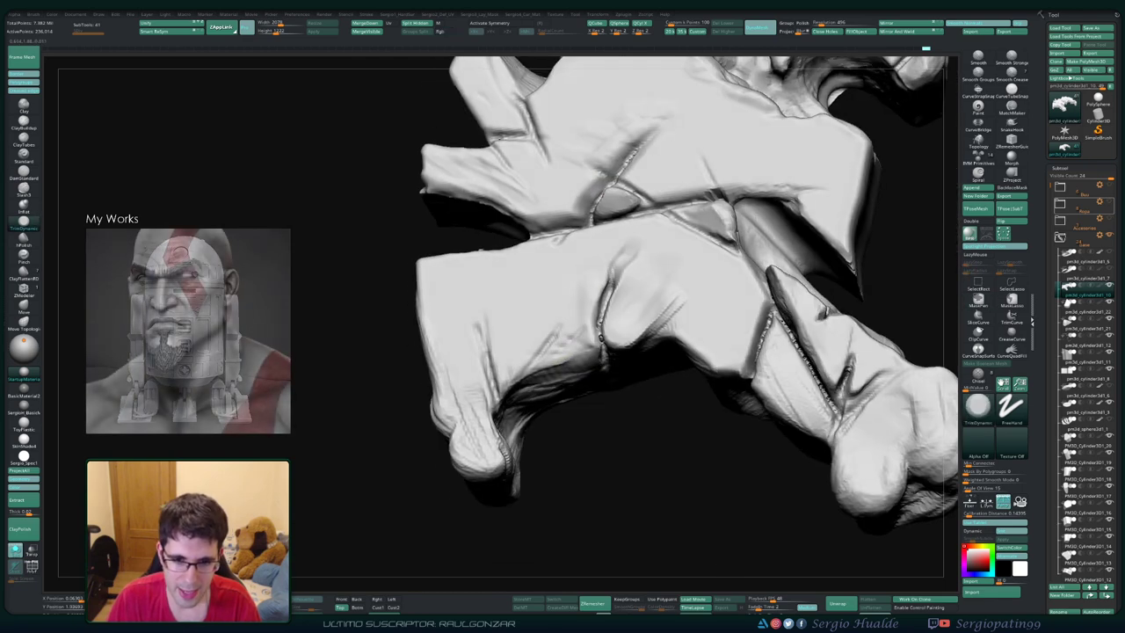
Step: Return to ClayBuildup and smooth the surface beside the crack between the slab pieces
key("b")
key("c")
key("b")
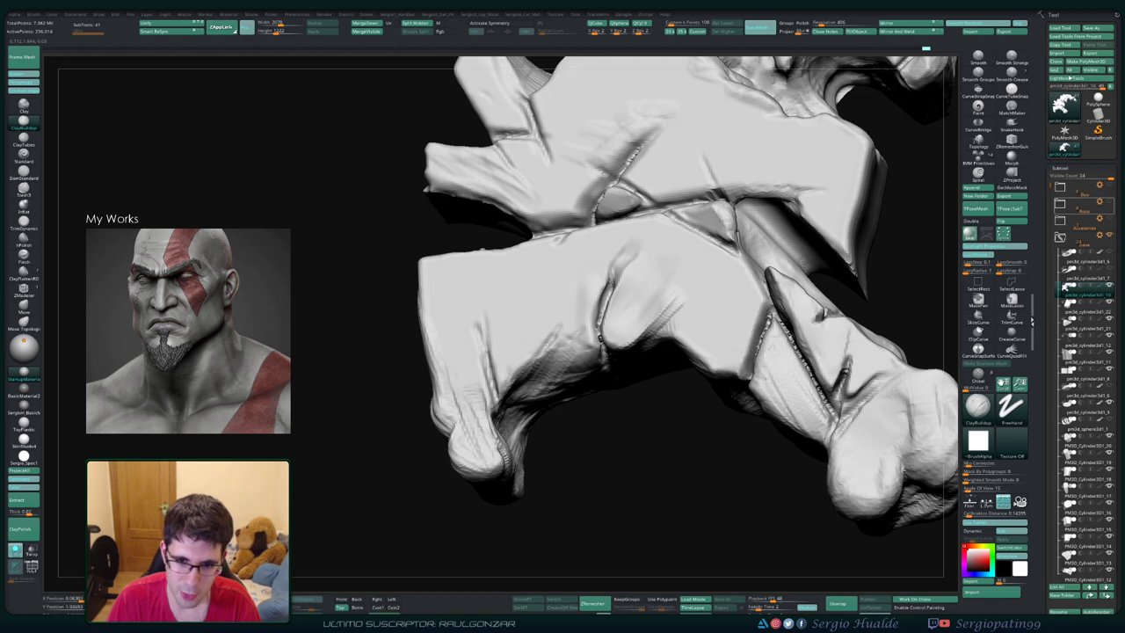
mouse_move(536, 391)
right_mouse_down()
mouse_move(566, 367)
mouse_move(583, 393)
mouse_move(545, 359)
mouse_move(596, 325)
mouse_move(603, 402)
right_mouse_up()
left_click_drag(631, 284, 641, 426, "ctrl")
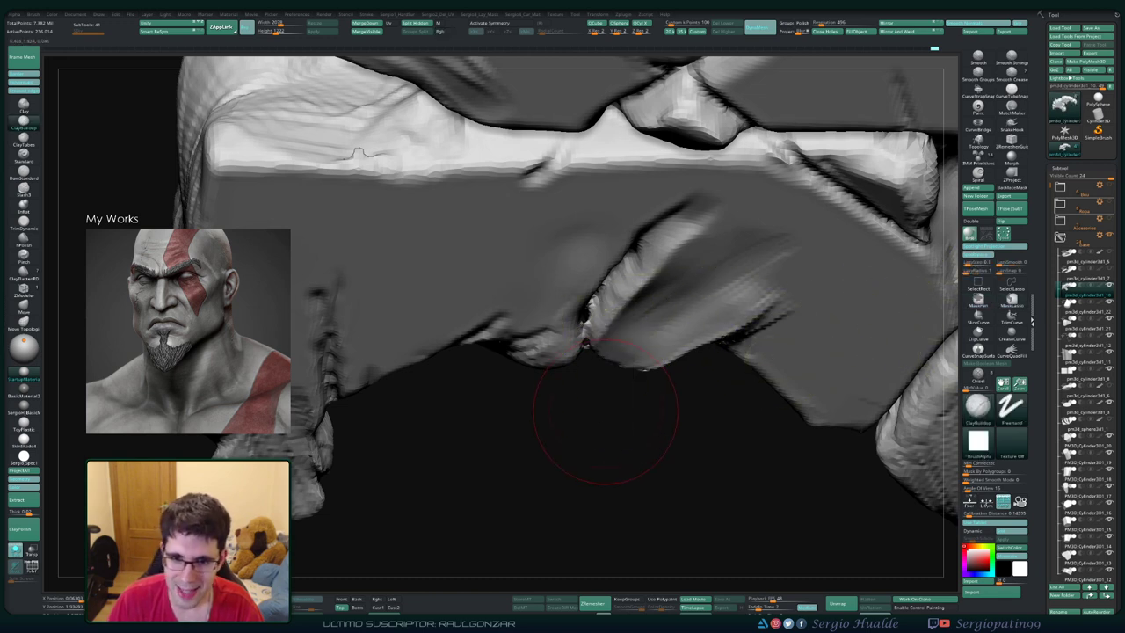
left_click_drag(603, 414, 619, 308, "shift")
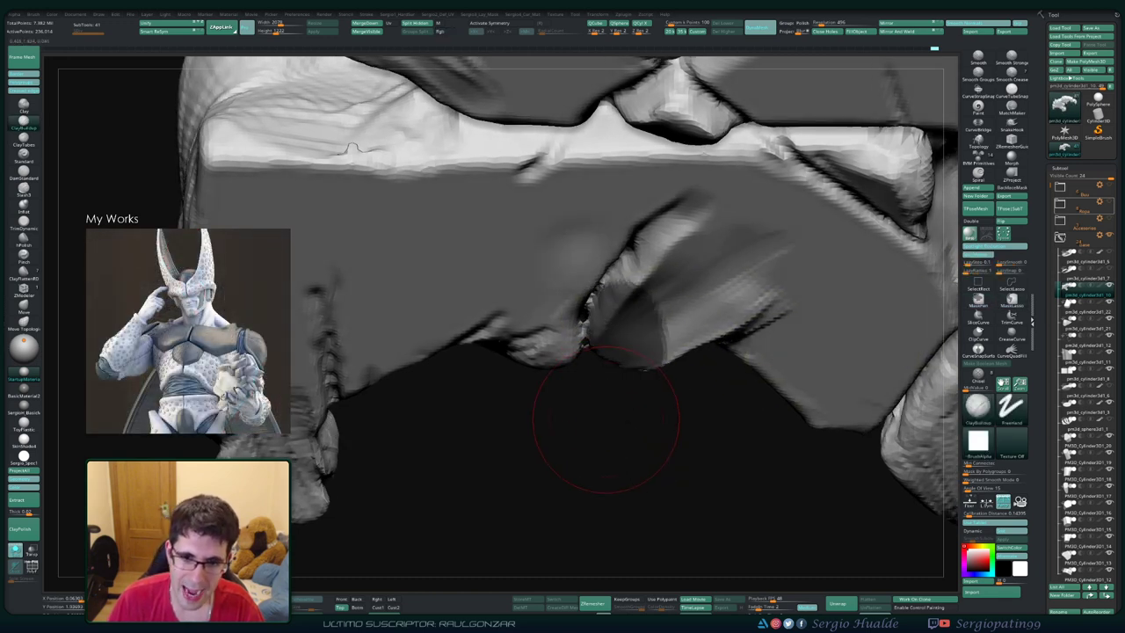
left_click_drag(594, 379, 594, 342)
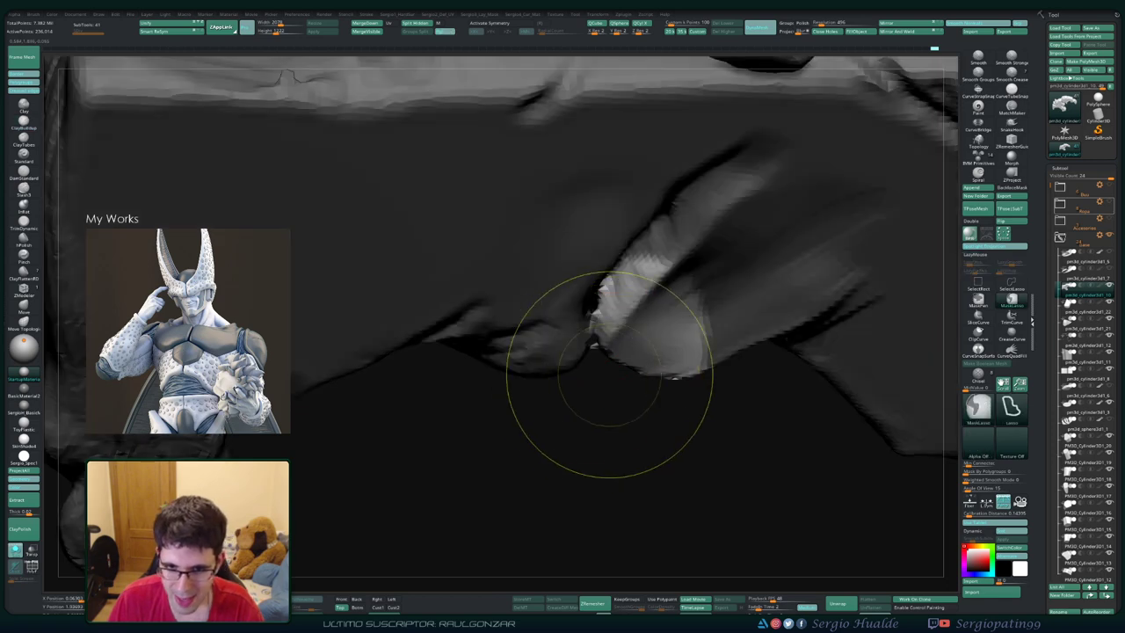
mouse_move(590, 384)
left_mouse_down()
mouse_move(607, 369)
mouse_move(609, 414)
mouse_move(597, 345)
mouse_move(612, 403)
left_mouse_up()
Step: Turn on Polyframe and lasso-mask the crack area, then invert and clear the mask
key("ctrl")
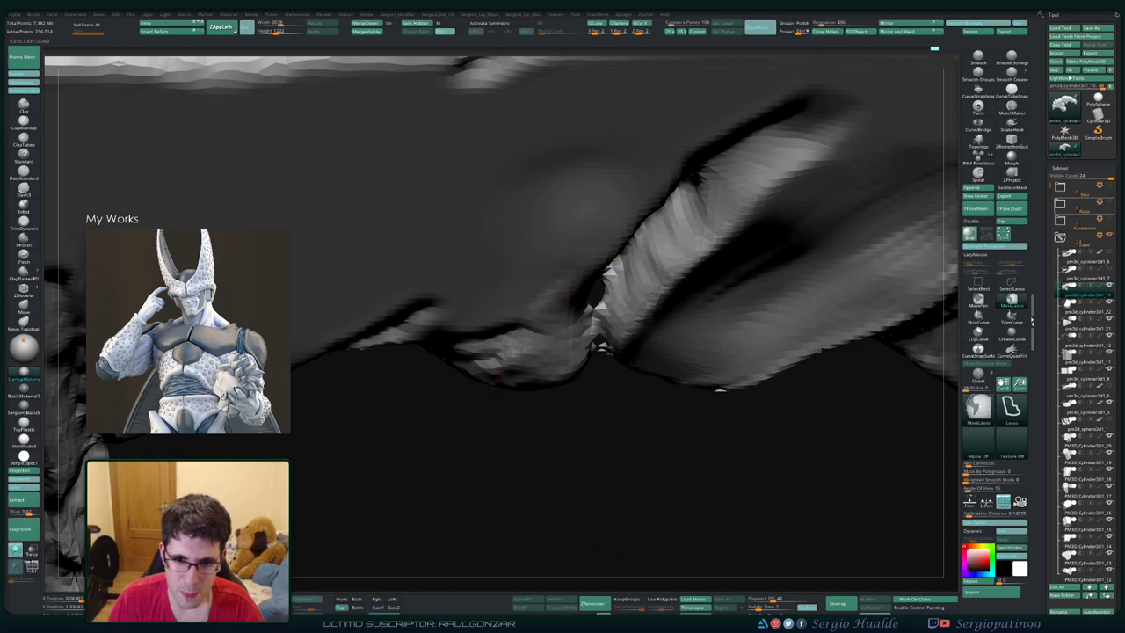
mouse_move(590, 402)
left_mouse_down()
mouse_move(595, 310)
mouse_move(589, 363)
left_mouse_up()
key("shift+f")
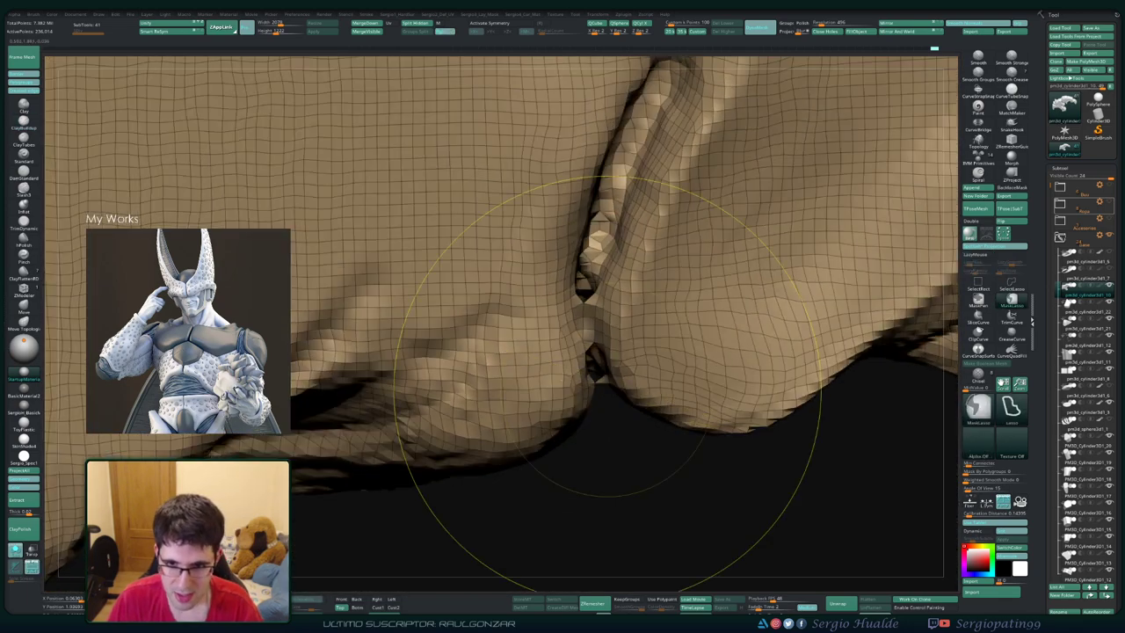
mouse_move(490, 293)
left_mouse_down("ctrl")
mouse_move(727, 475)
mouse_move(617, 412)
left_mouse_up("ctrl")
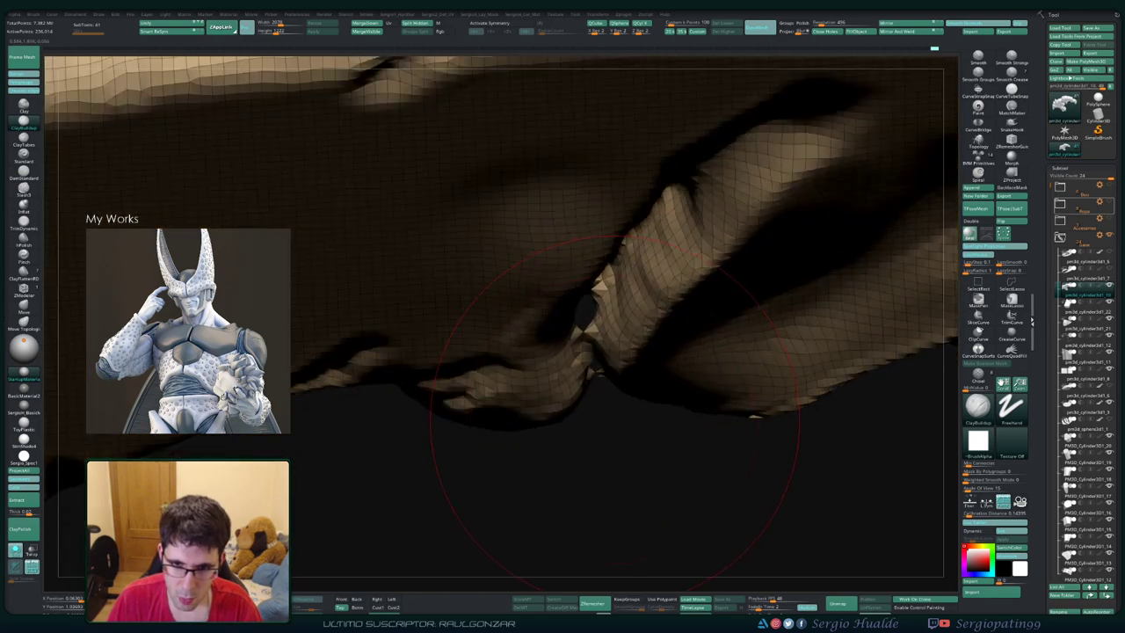
left_click(594, 409, "ctrl")
left_click(603, 408, "ctrl")
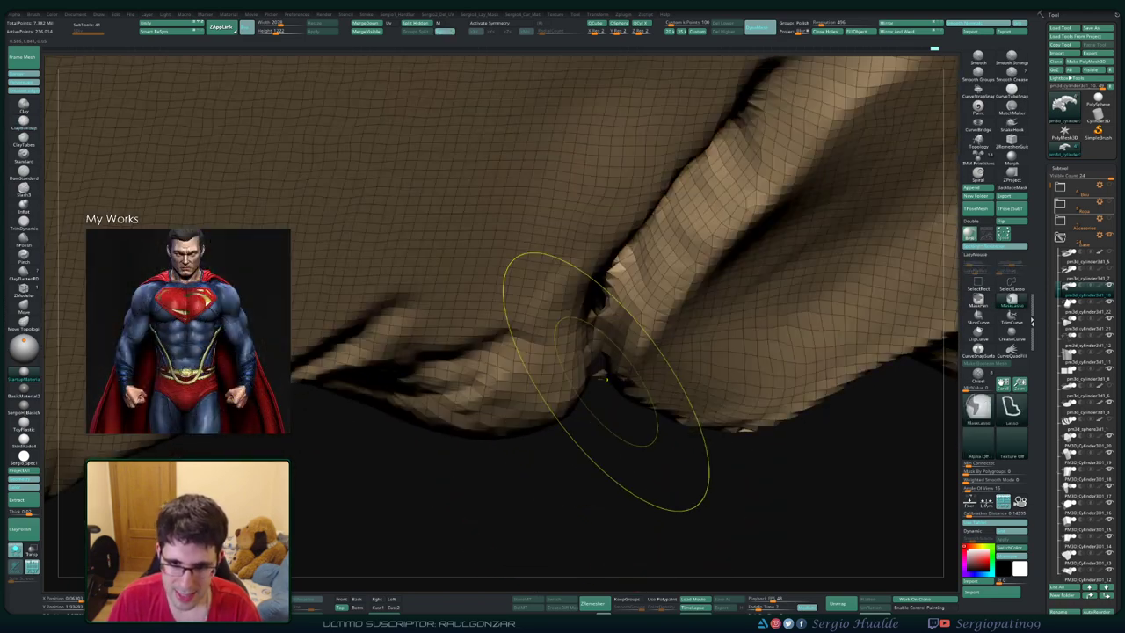
Step: Isolate the small polygroup patch inside the crack, then unhide the rock
mouse_move(603, 408)
left_mouse_down()
mouse_move(612, 420)
mouse_move(606, 352)
left_mouse_up()
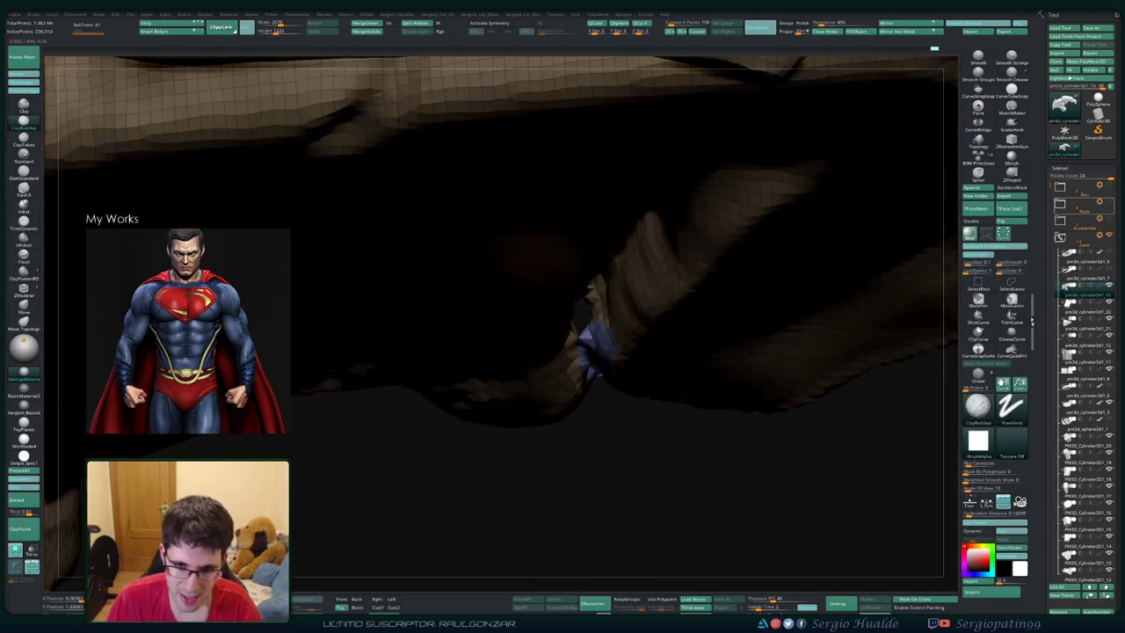
left_click(594, 444, "ctrl+shift")
left_click(631, 409, "ctrl+shift")
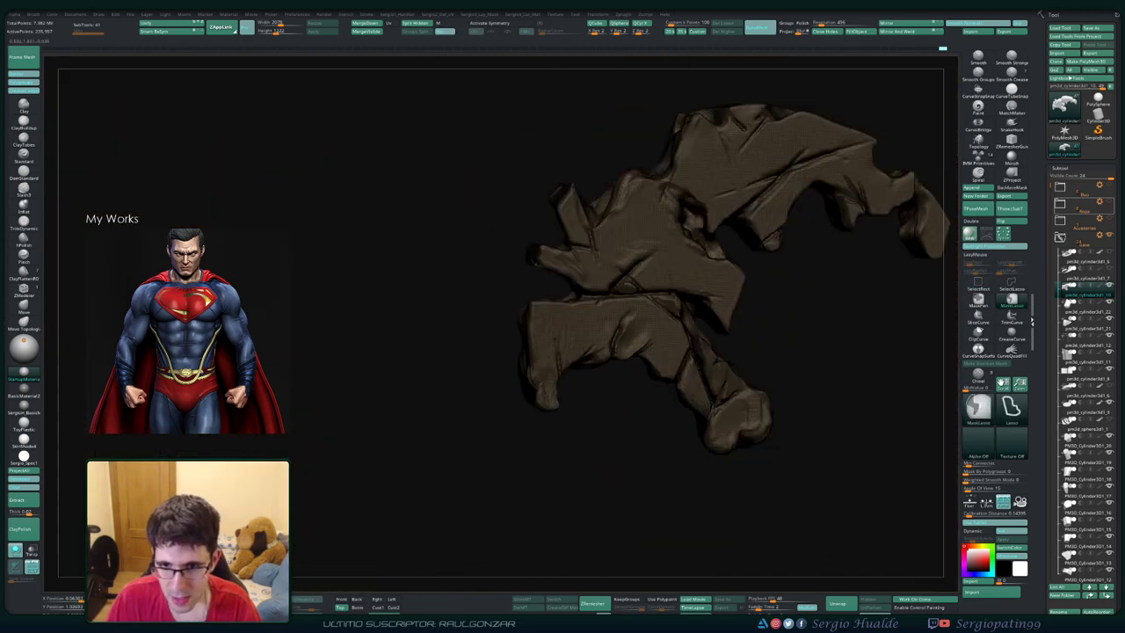
Step: Box-hide part of the rock with SelectRect, then show the whole rock again
mouse_move(823, 314)
left_mouse_down("ctrl+shift")
mouse_move(767, 508)
mouse_move(655, 545)
left_mouse_up("ctrl+shift")
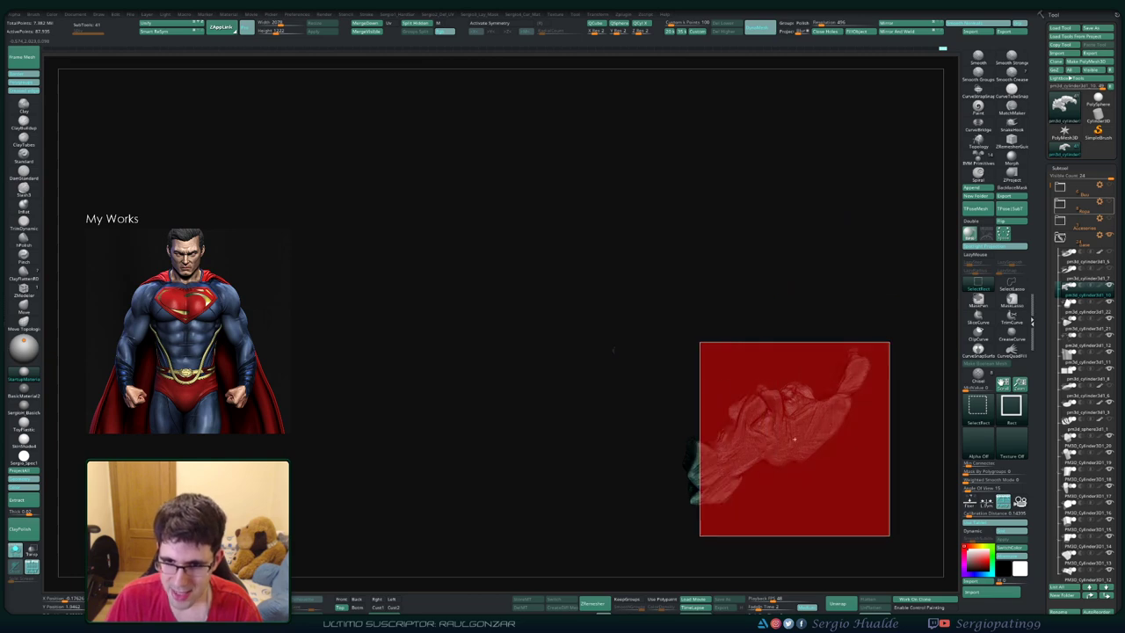
left_click(640, 381, "ctrl+shift")
scroll(623, 347, "up", 2)
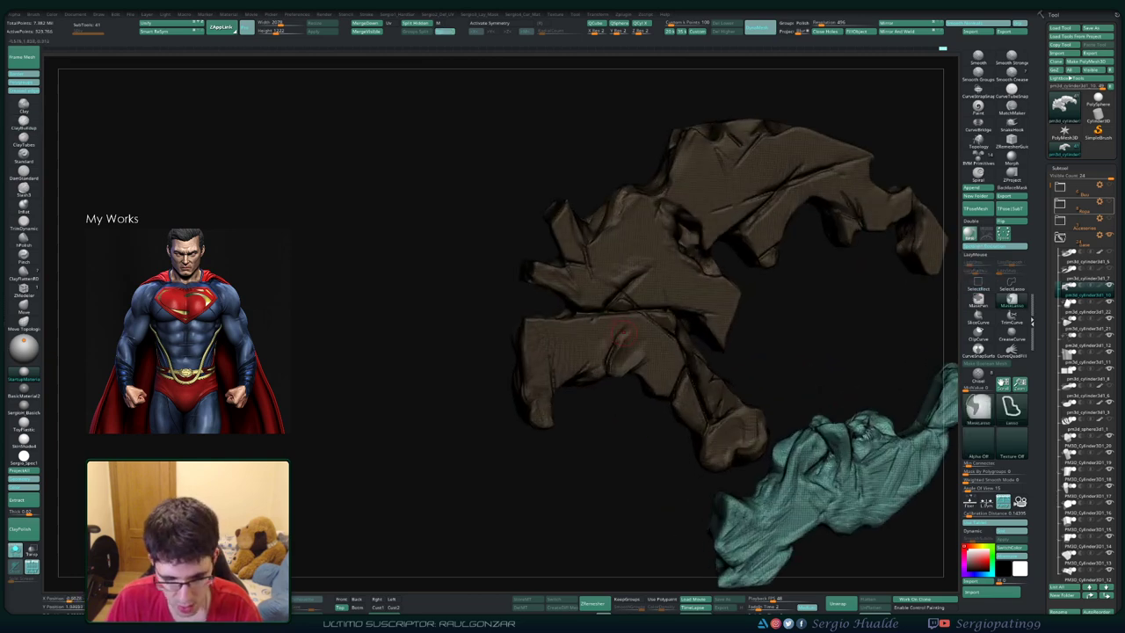
scroll(624, 347, "up", 2)
scroll(624, 347, "up", 2)
scroll(647, 447, "up", 3)
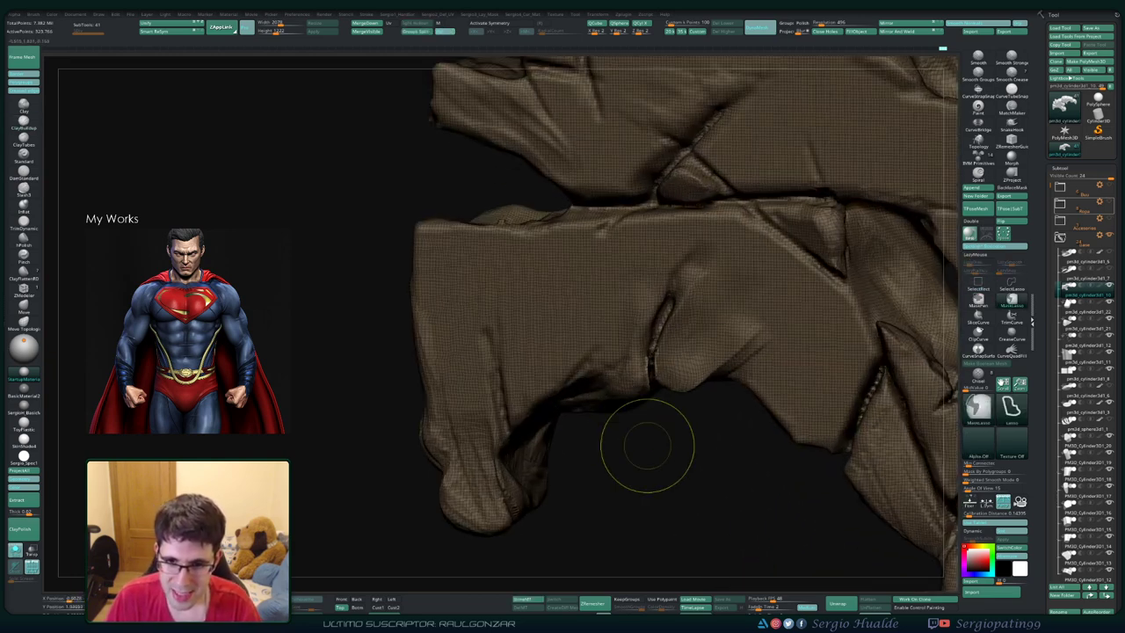
Step: Build up the chipped slab edges with ClayBuildup, orbiting around the slab
scroll(665, 477, "down", 3)
mouse_move(665, 477)
right_mouse_down()
mouse_move(622, 311)
mouse_move(596, 285)
right_mouse_up()
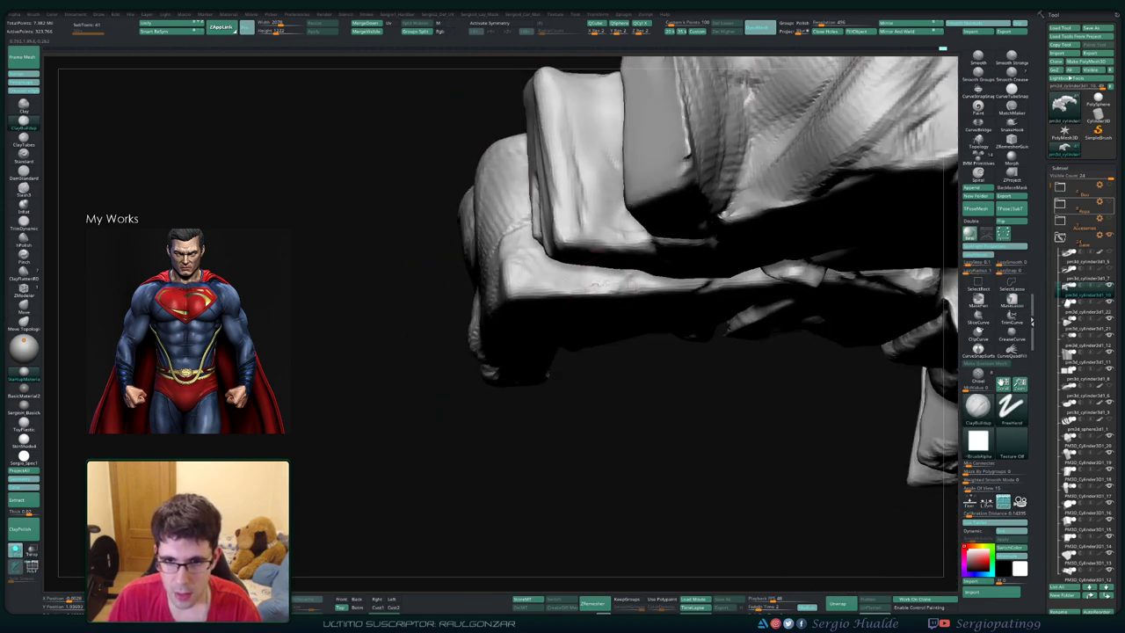
right_click_drag(544, 311, 582, 287)
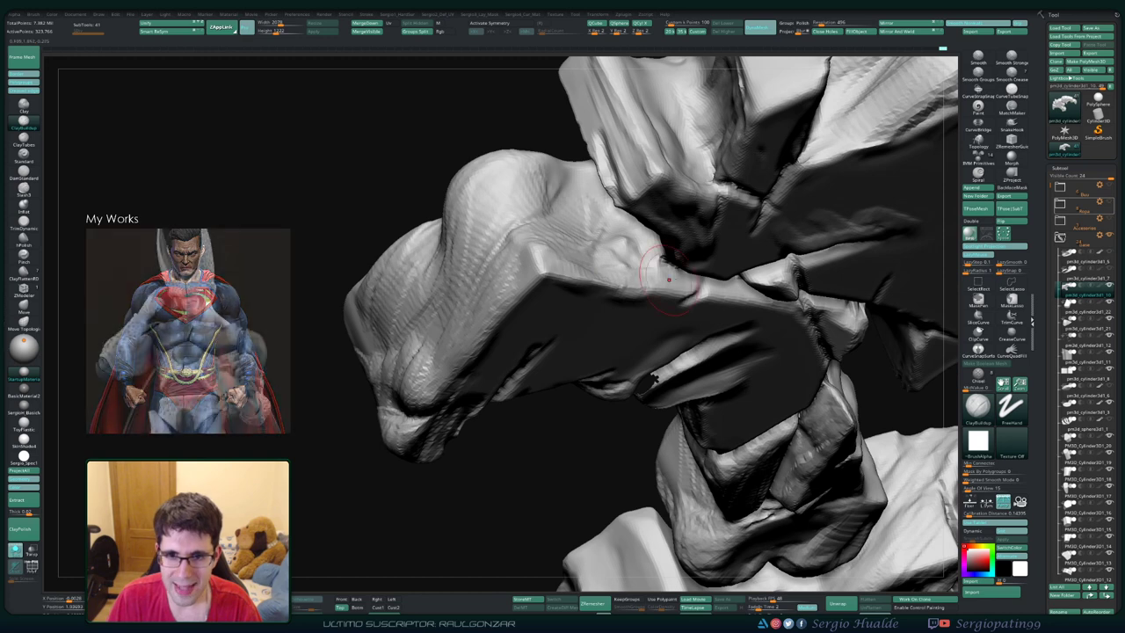
right_click_drag(668, 311, 659, 289)
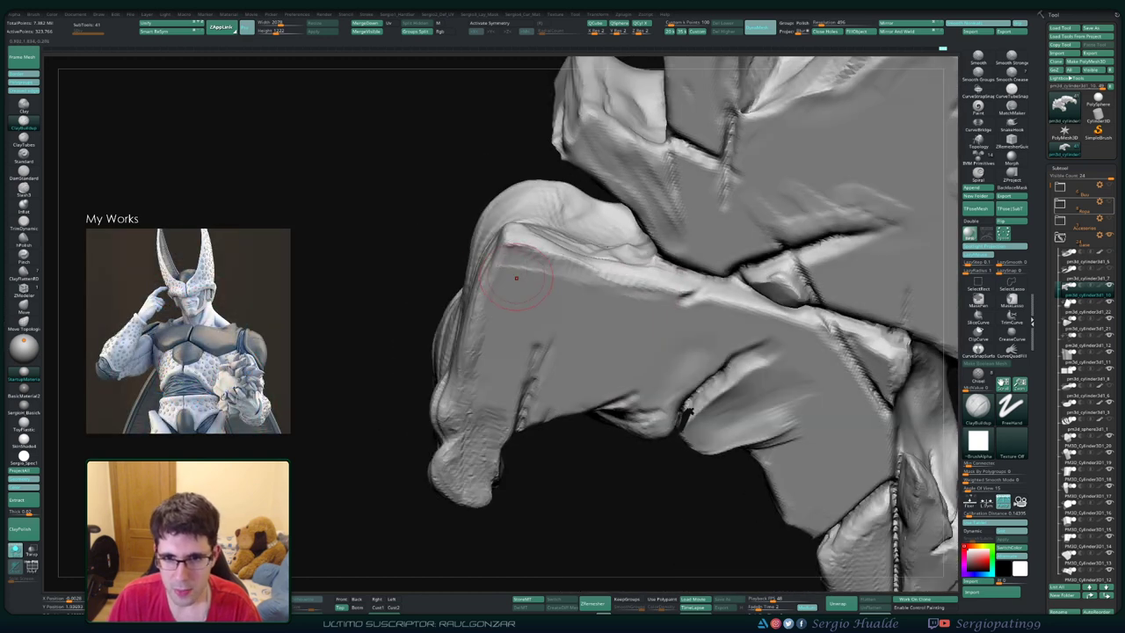
right_click_drag(516, 277, 531, 264)
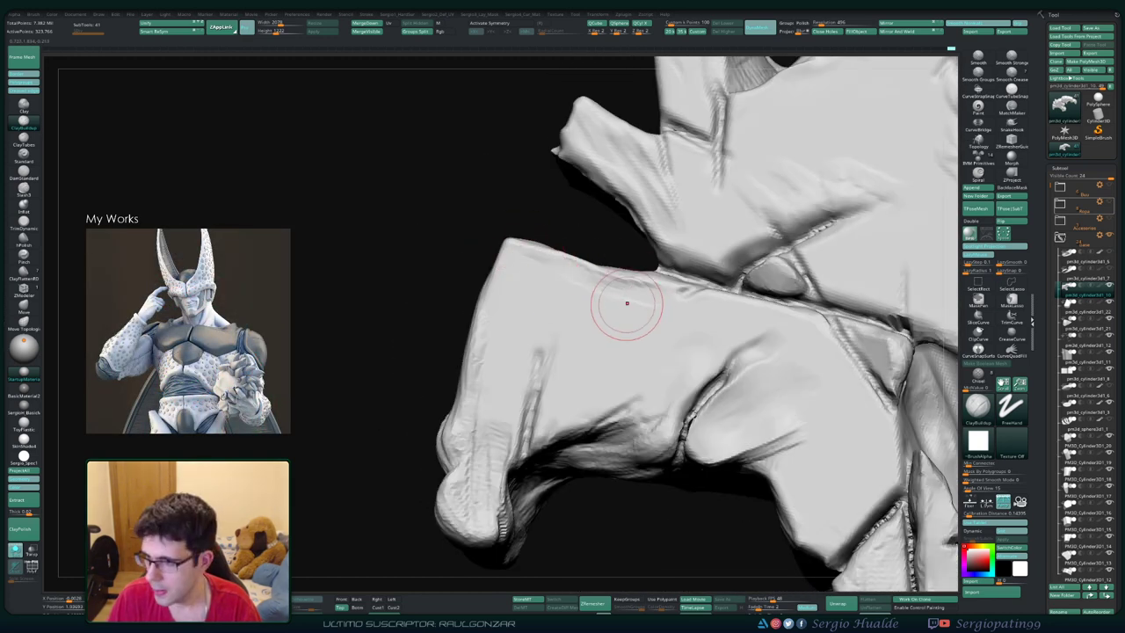
right_click_drag(626, 303, 587, 297)
mouse_move(571, 365)
right_mouse_down()
mouse_move(544, 325)
mouse_move(602, 343)
mouse_move(679, 415)
mouse_move(589, 221)
mouse_move(576, 304)
mouse_move(618, 250)
right_mouse_up()
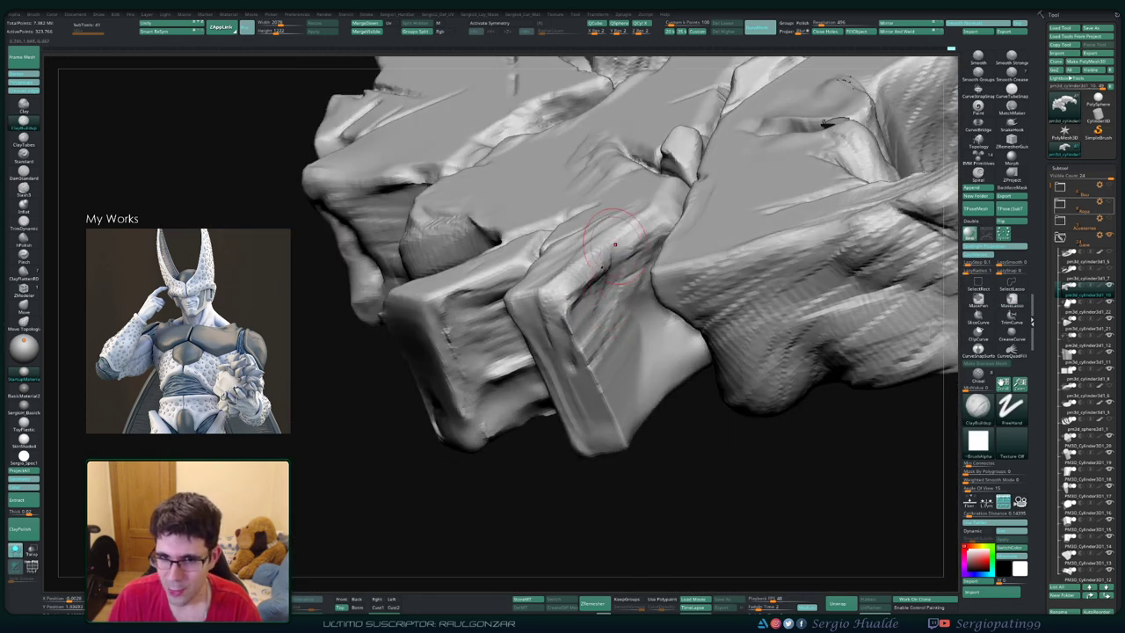
right_click_drag(644, 211, 621, 293)
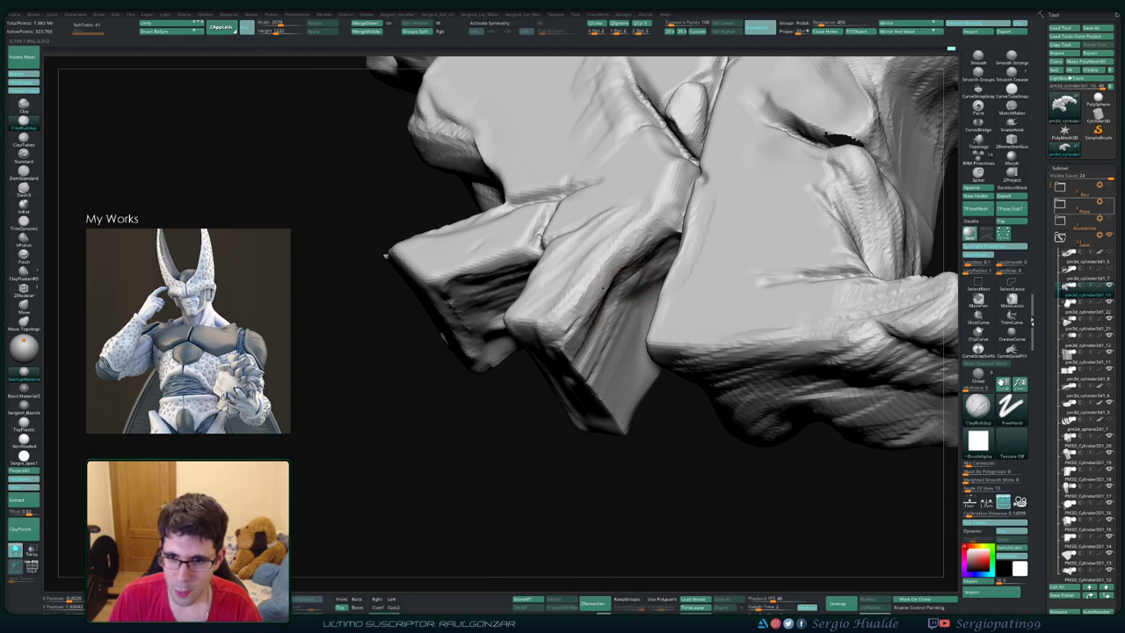
right_click_drag(666, 220, 687, 230)
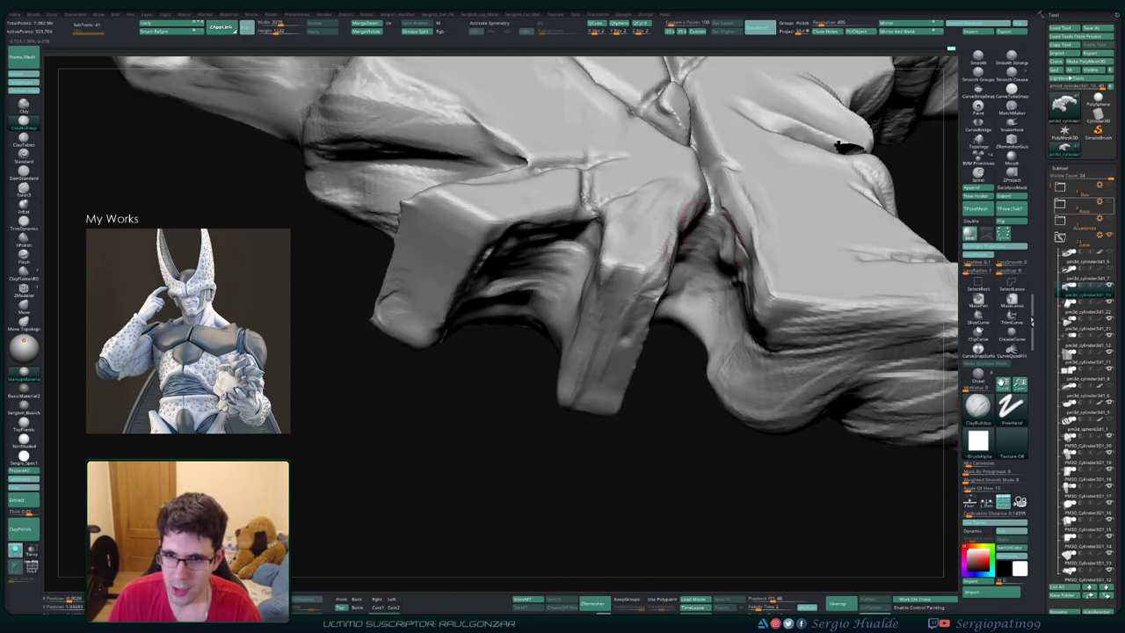
right_click_drag(839, 145, 698, 228)
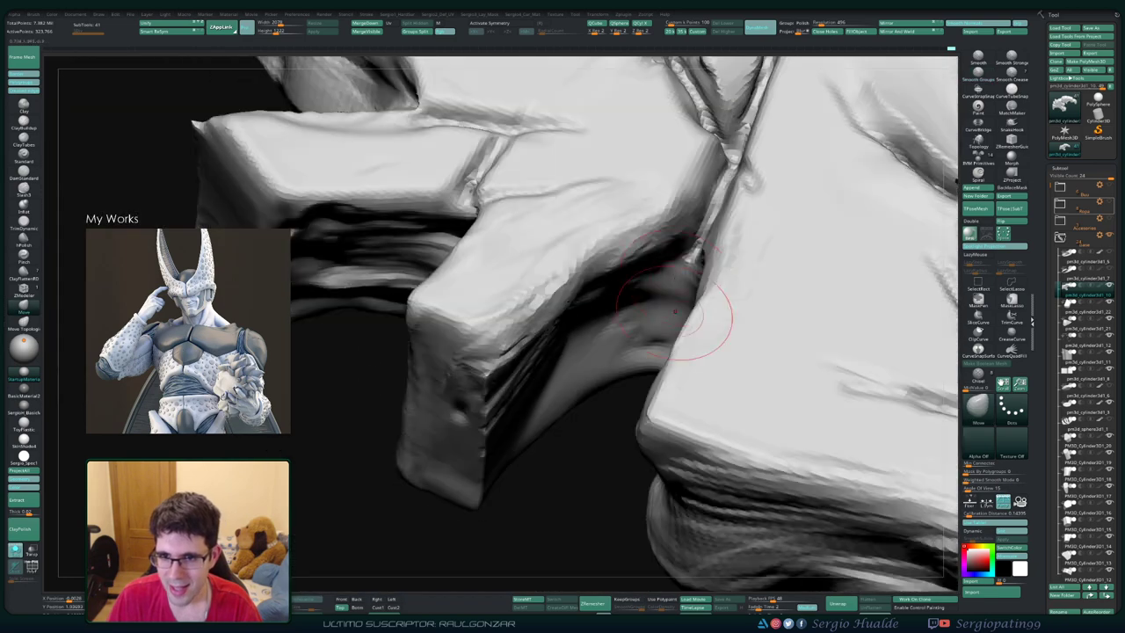
right_click_drag(686, 273, 684, 253)
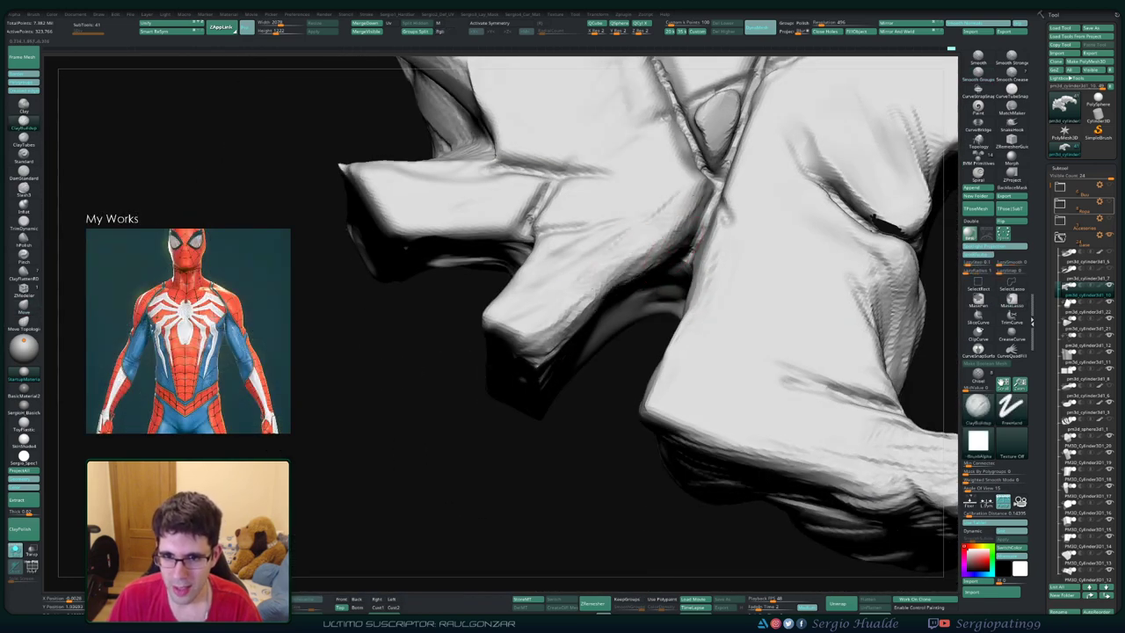
mouse_move(571, 287)
right_mouse_down()
mouse_move(577, 303)
mouse_move(574, 275)
mouse_move(567, 285)
right_mouse_up()
Step: Carve thin cracks across the slab faces with the Slash3 brush
key("b")
key("s")
key("3")
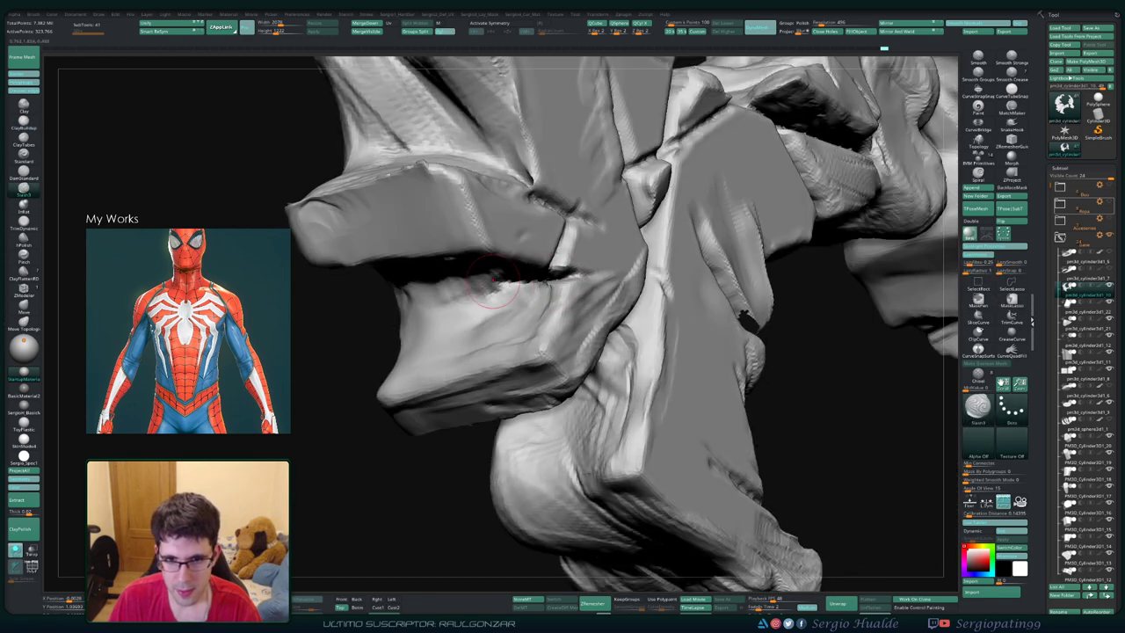
mouse_move(495, 281)
right_mouse_down()
mouse_move(598, 271)
mouse_move(528, 326)
mouse_move(573, 291)
right_mouse_up()
mouse_move(522, 266)
right_mouse_down()
mouse_move(618, 307)
mouse_move(582, 299)
mouse_move(595, 292)
mouse_move(570, 321)
right_mouse_up()
Step: Pick one rock from the base, frame it on its own, and reselect ClayBuildup
key("ctrl+shift+s")
left_click(593, 276, "alt")
key("shift+f")
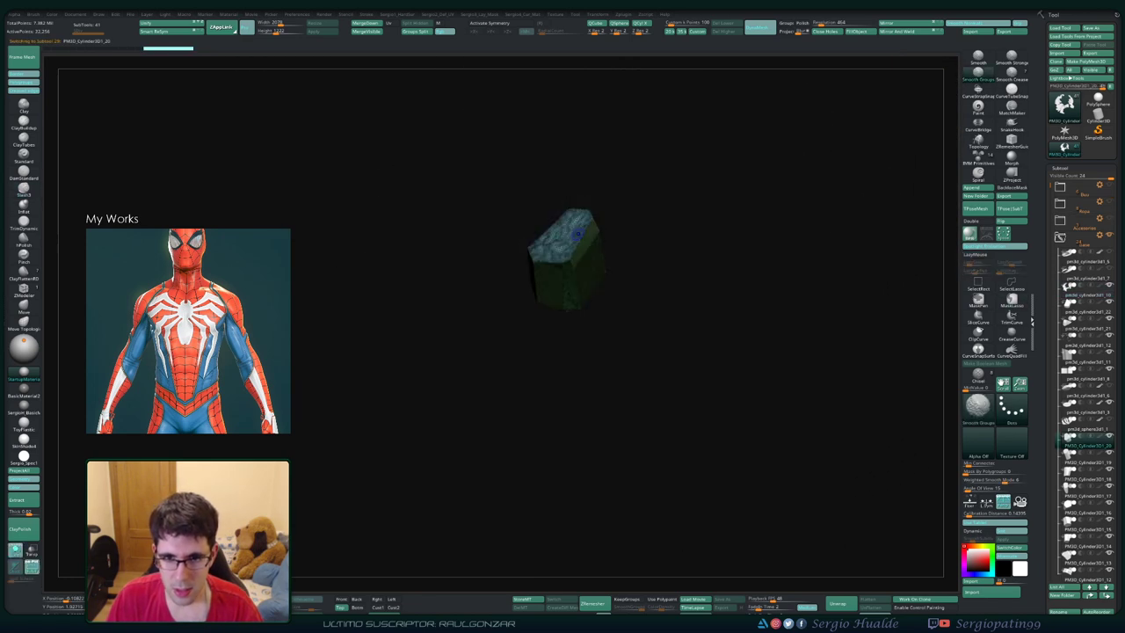
key("f")
key("b")
key("c")
key("b")
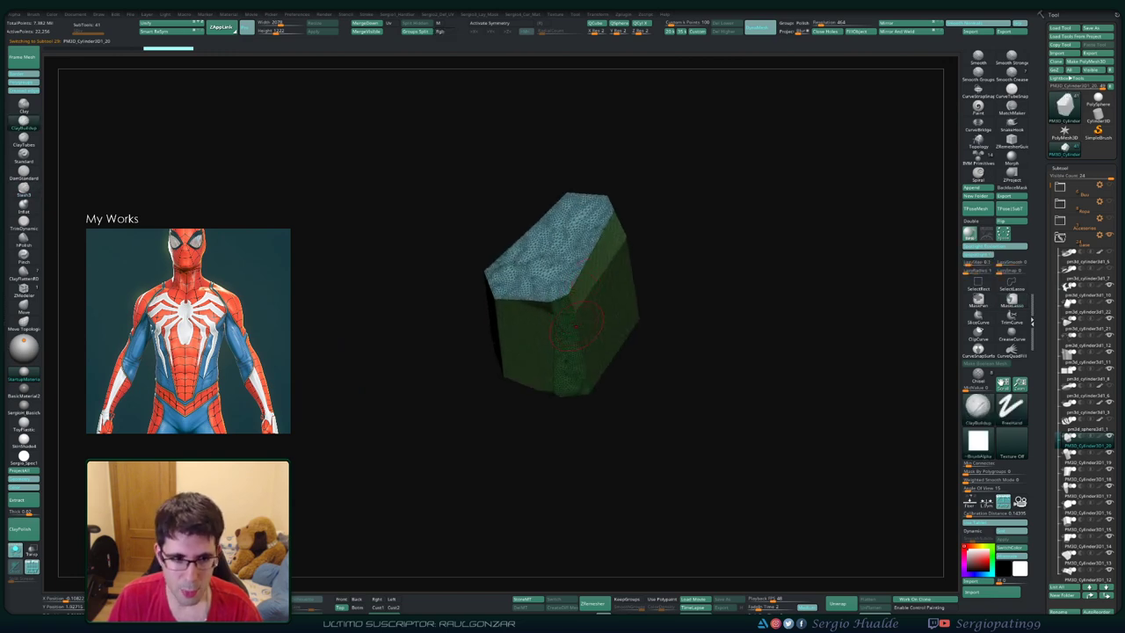
right_click_drag(575, 325, 563, 332)
Step: Toggle between the full scene and the isolated rock, showing its polygroup wireframe
key("ctrl+shift+s")
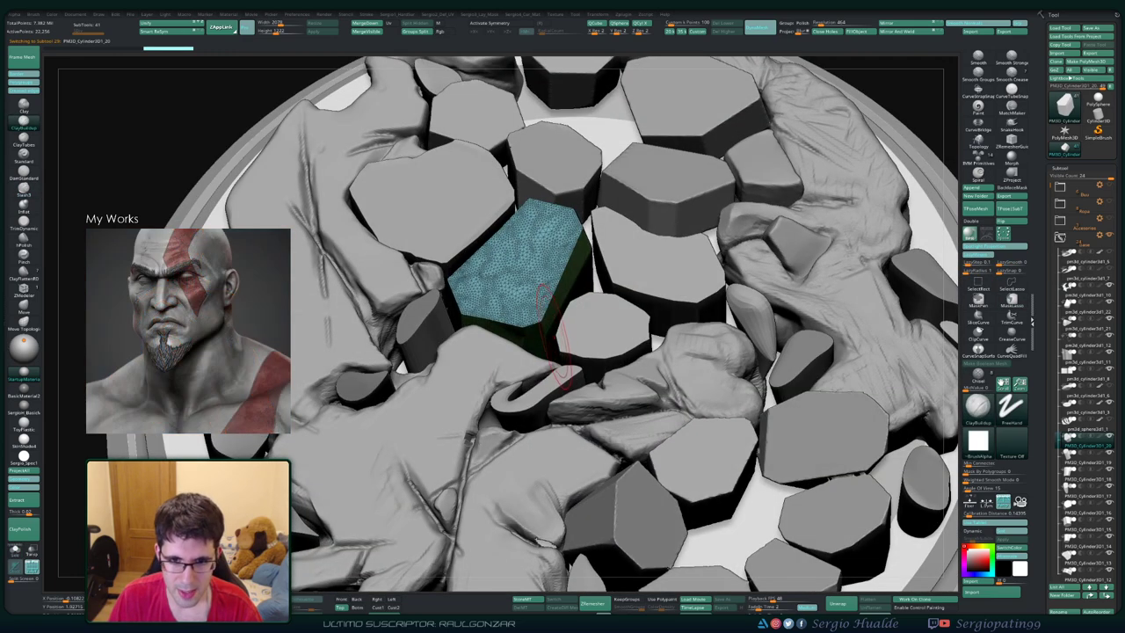
key("ctrl+shift+s")
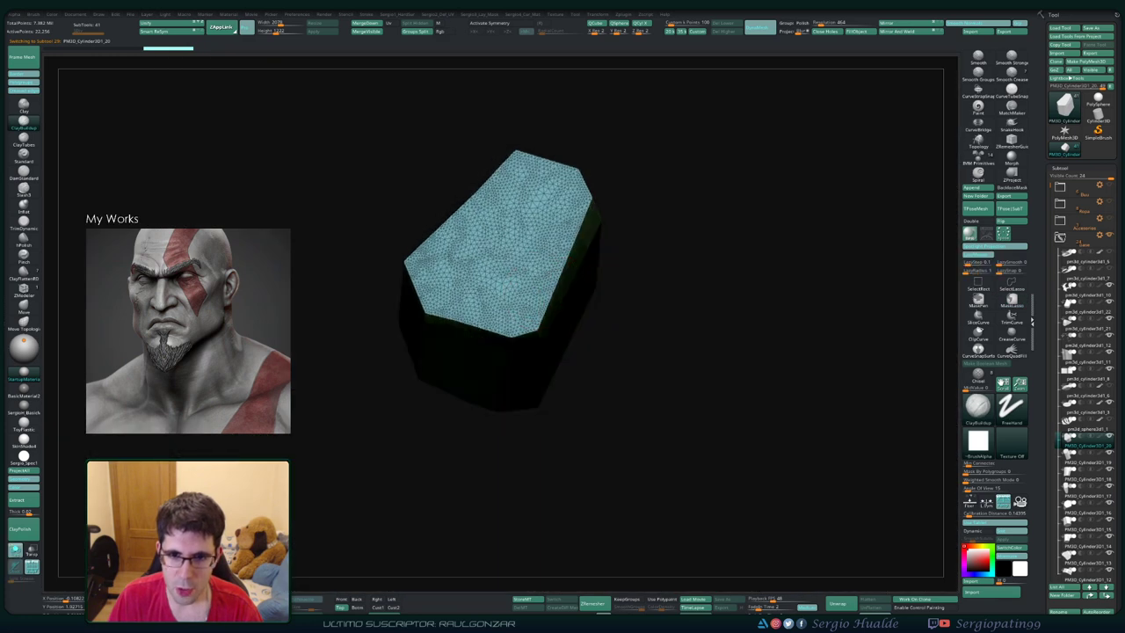
key("shift+f")
mouse_move(549, 294)
right_mouse_down()
mouse_move(527, 302)
mouse_move(559, 280)
right_mouse_up()
key("shift+f")
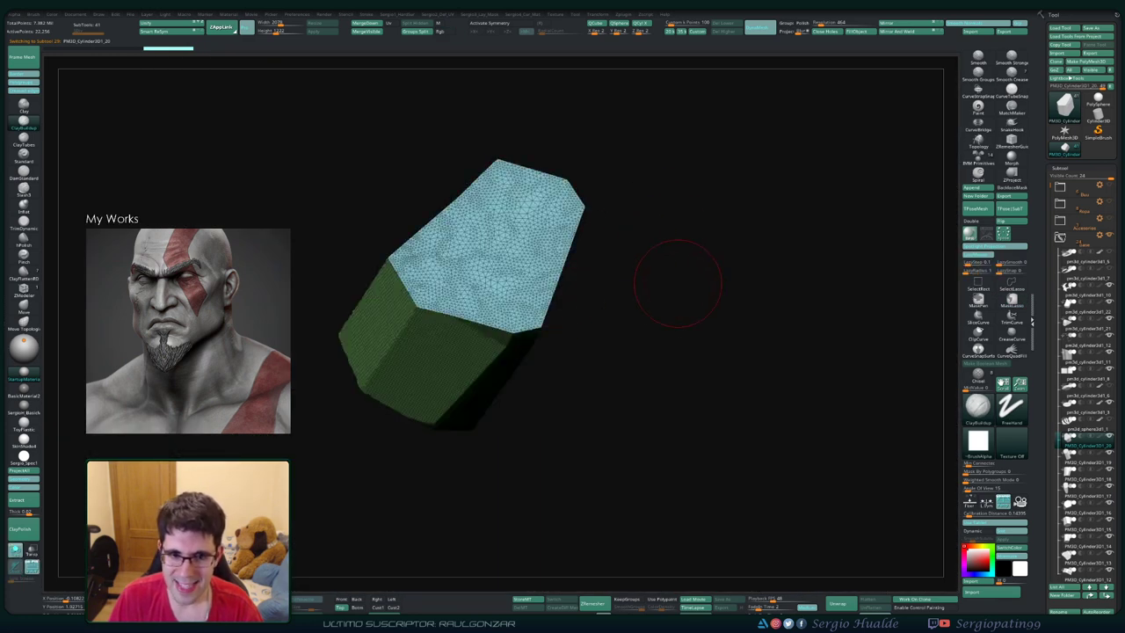
right_click_drag(677, 276, 686, 276)
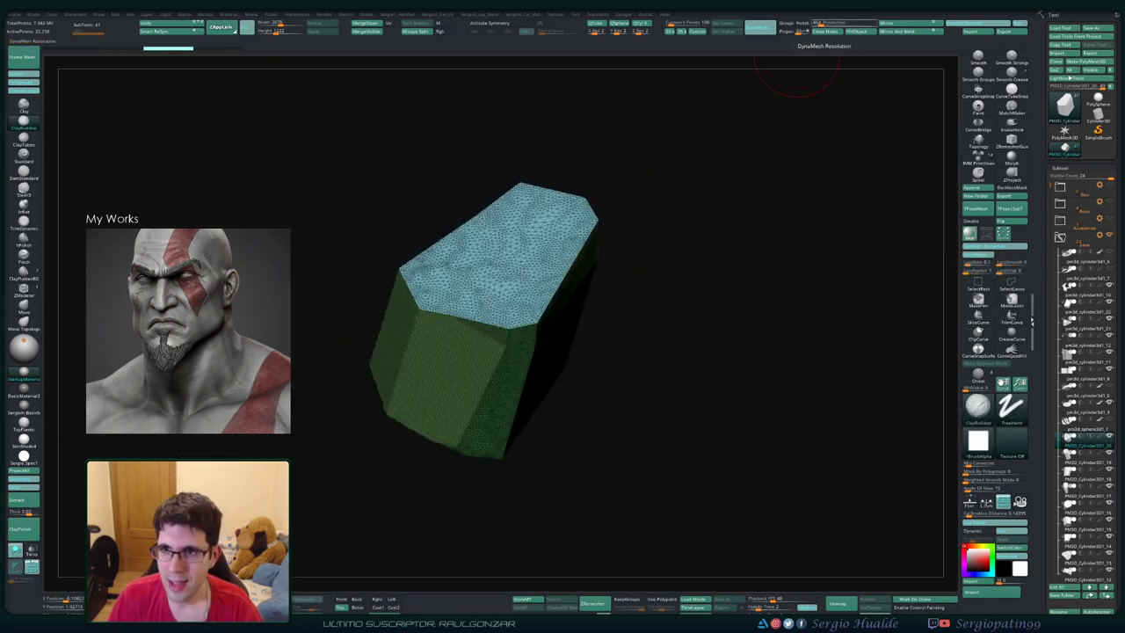
right_click_drag(753, 150, 603, 263)
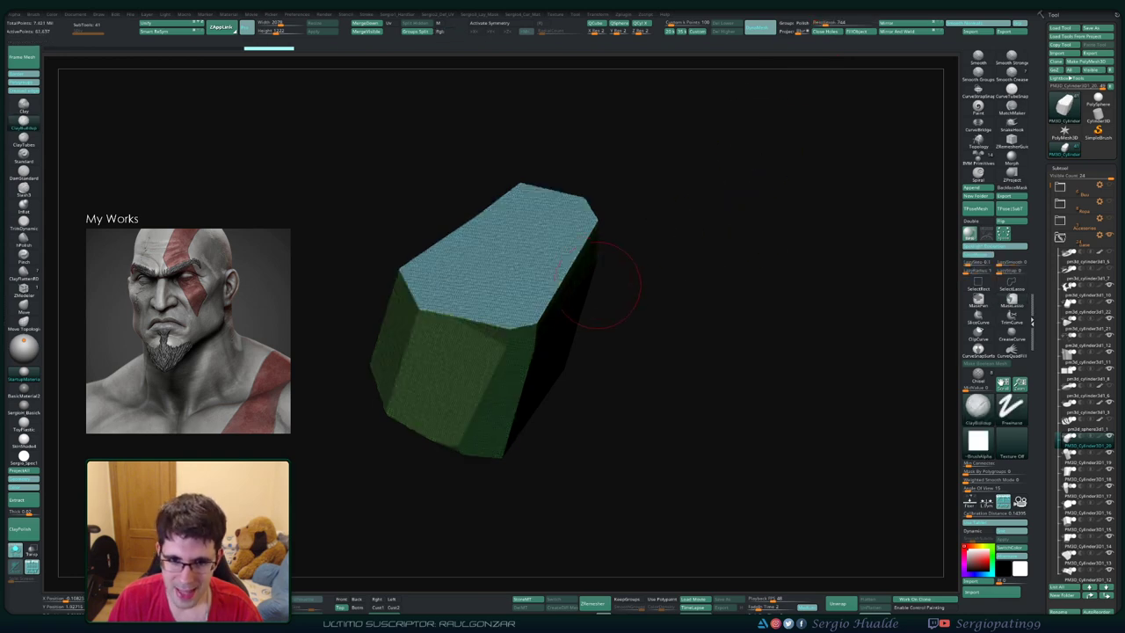
Step: Turn Solo and the wireframe overlay off and orbit around the rock cluster
key("ctrl+shift+s")
key("shift+f")
mouse_move(562, 317)
right_mouse_down()
mouse_move(533, 321)
mouse_move(535, 340)
right_mouse_up()
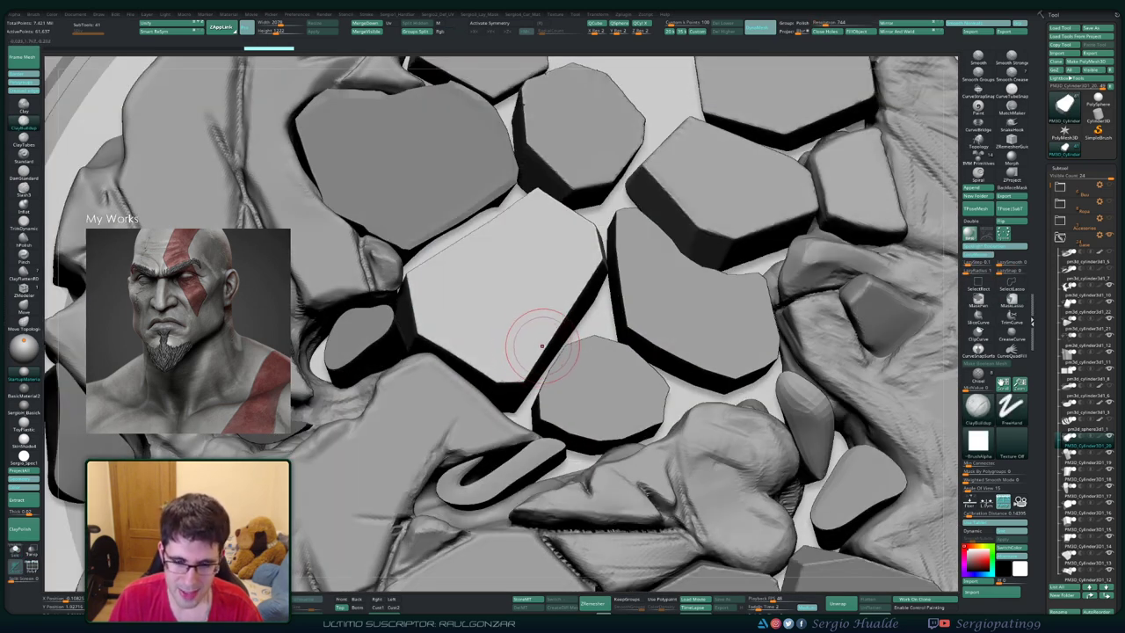
Step: Briefly try the Slash3 brush, return to ClayBuildup, and solo the selected rock
key("b")
key("s")
key("l")
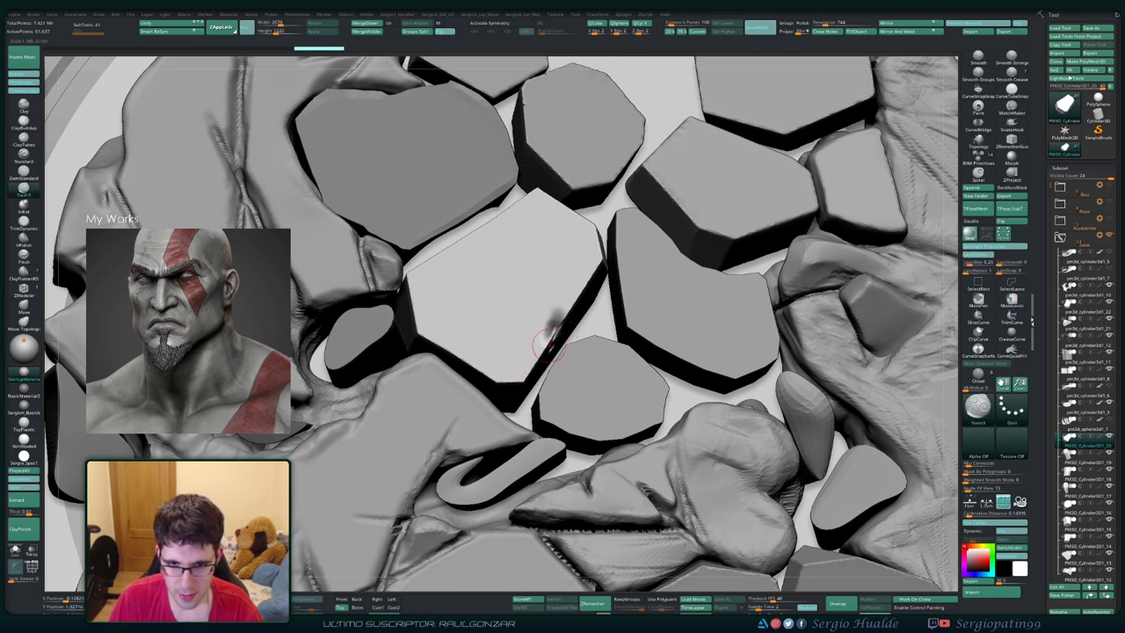
key("b")
key("c")
key("b")
right_click_drag(548, 341, 551, 333)
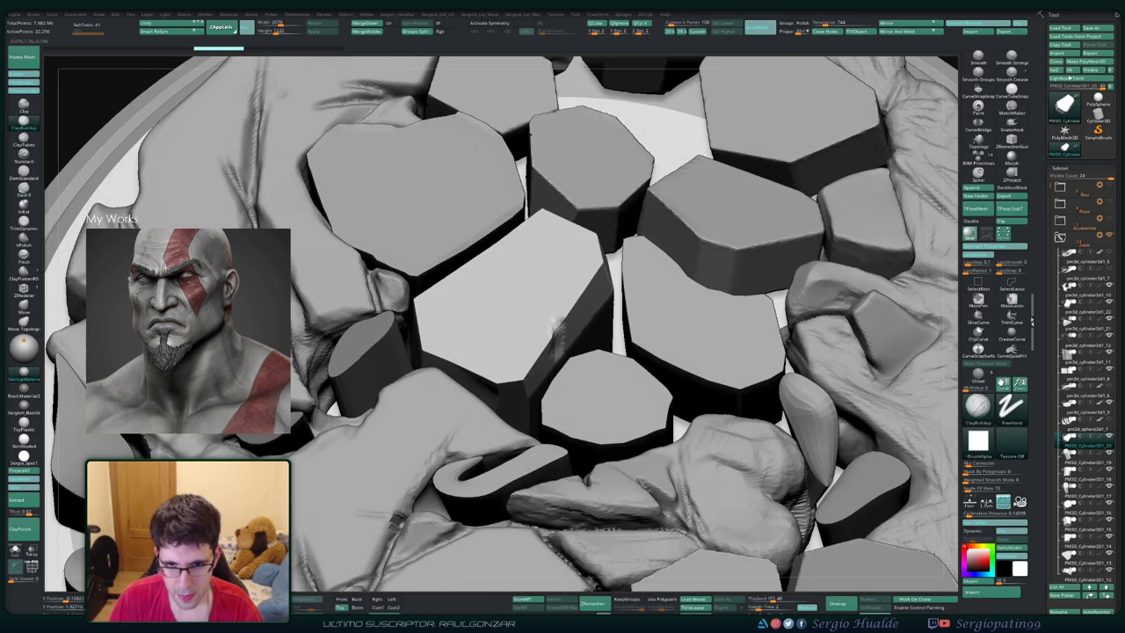
key("shift+s")
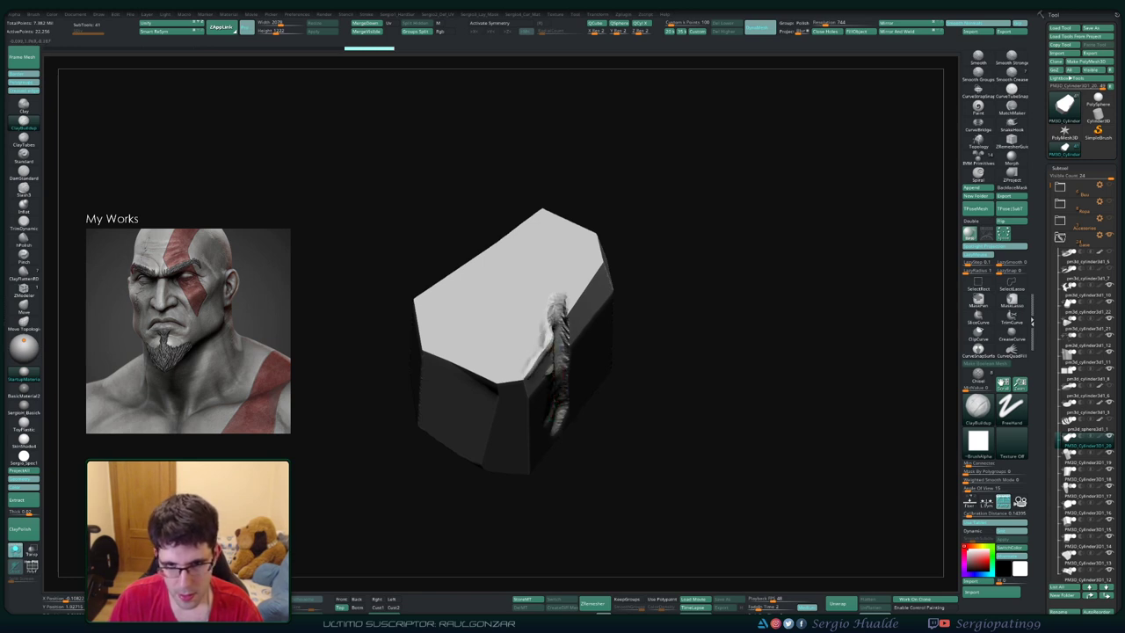
right_click_drag(544, 370, 536, 374)
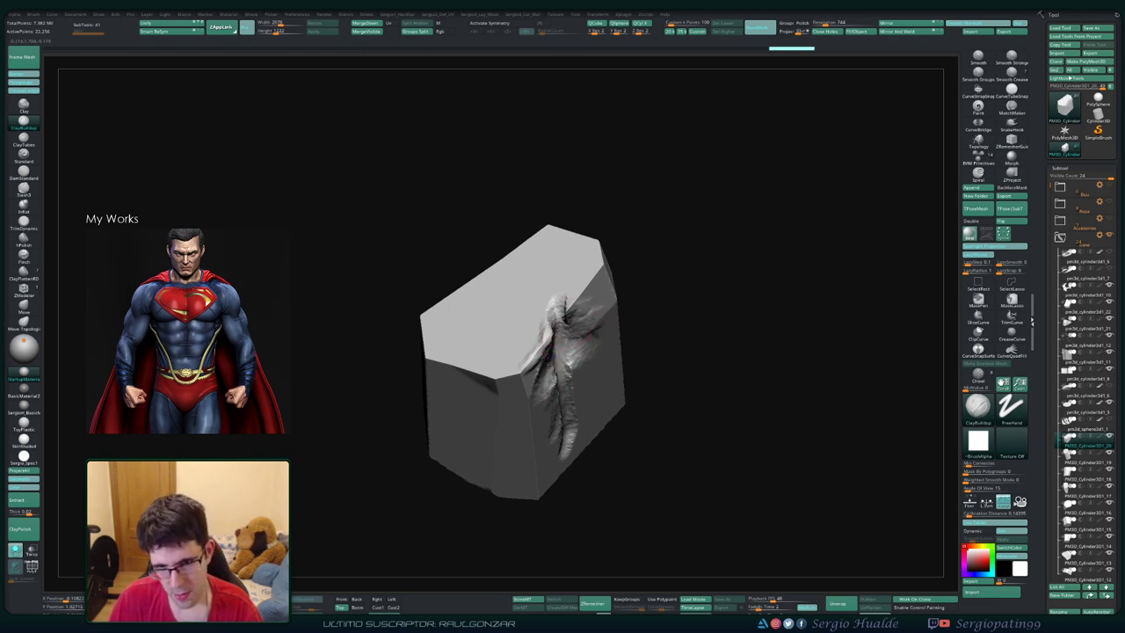
Step: Build up folded clay ridges down the rock's right face
left_click_drag(562, 332, 575, 399)
mouse_move(571, 351)
left_mouse_down()
mouse_move(580, 420)
mouse_move(555, 459)
left_mouse_up()
left_click_drag(562, 395, 538, 485)
left_click_drag(538, 417, 523, 497)
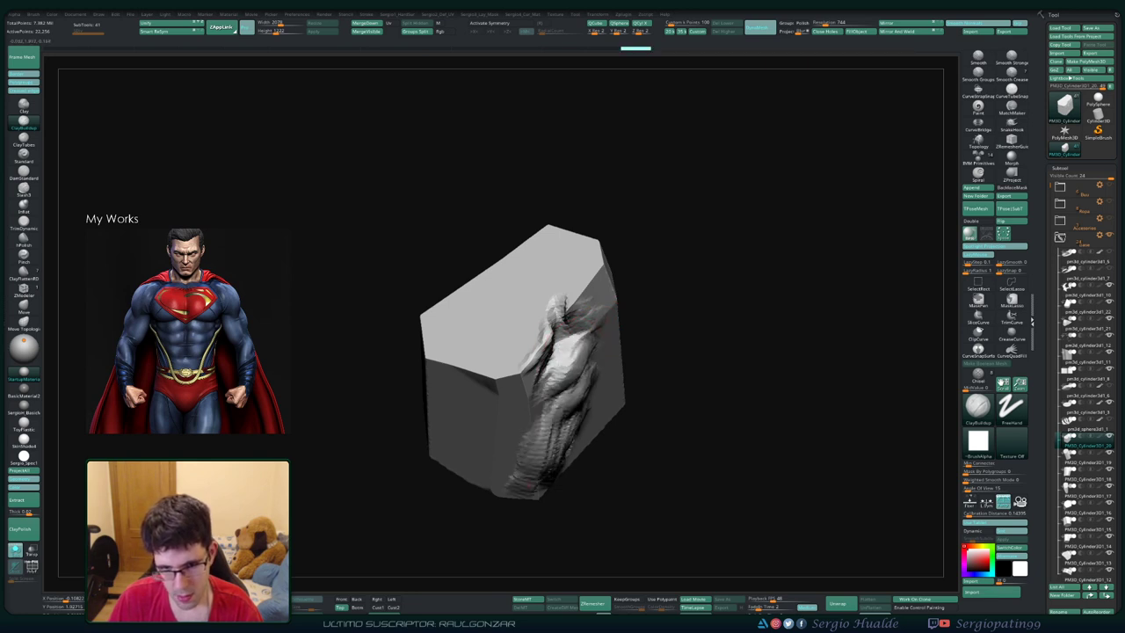
left_click_drag(721, 422, 685, 369)
left_click_drag(580, 444, 619, 332)
left_click_drag(584, 295, 607, 396)
left_click_drag(571, 339, 615, 404)
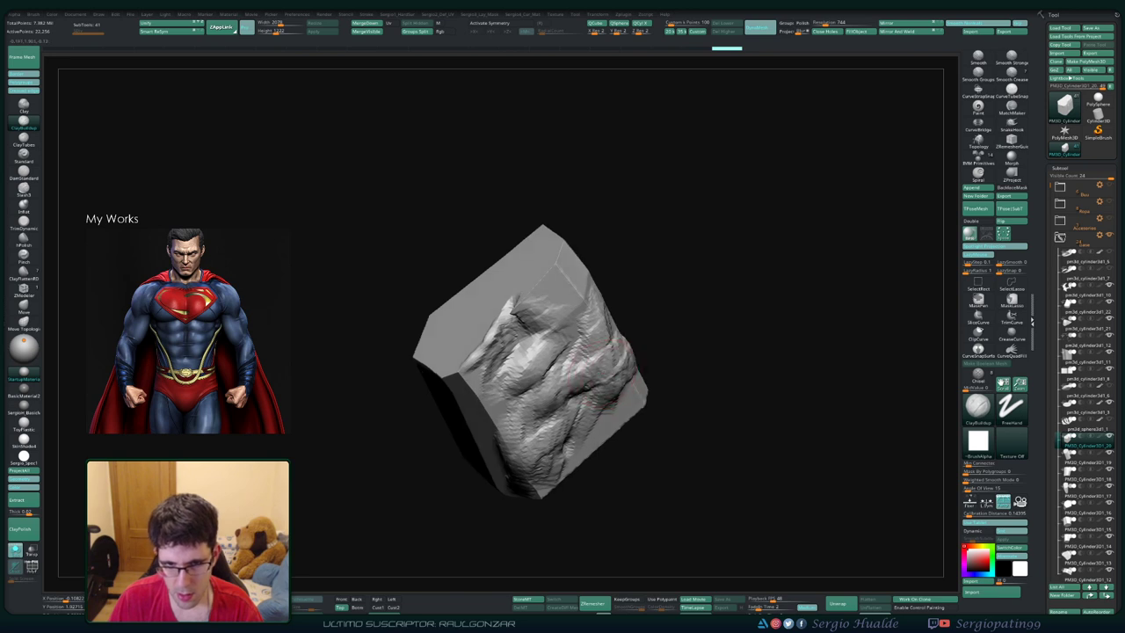
left_click_drag(702, 351, 694, 413)
Step: Add rough clay strokes to the rock's lower middle and front faces
mouse_move(505, 389)
right_mouse_down()
mouse_move(516, 360)
mouse_move(492, 350)
right_mouse_up()
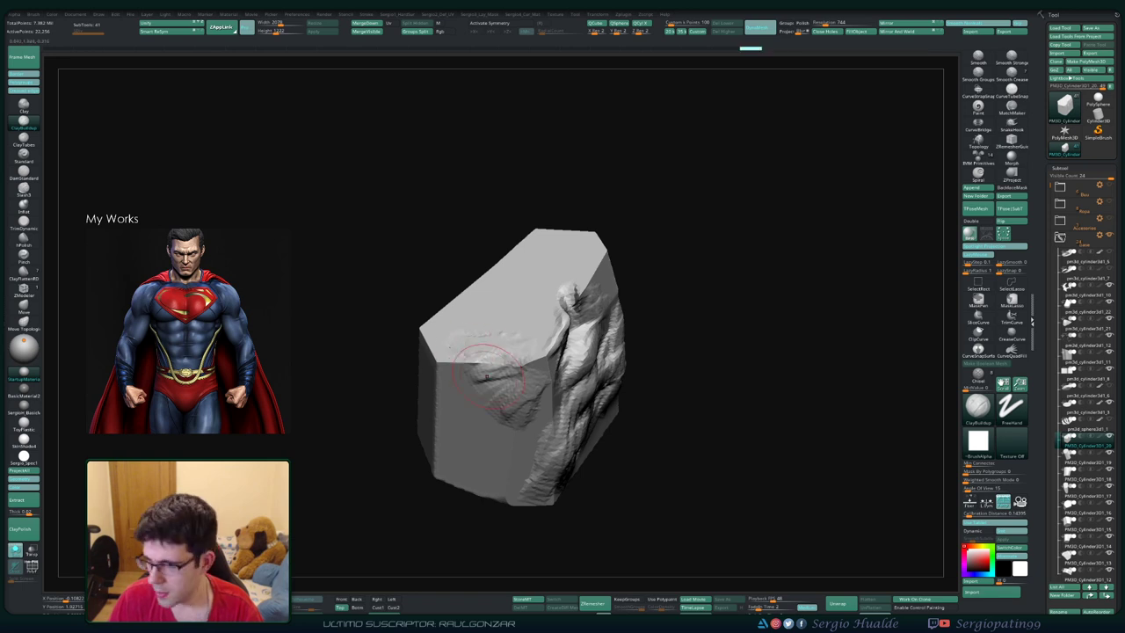
mouse_move(464, 343)
right_mouse_down()
mouse_move(576, 362)
mouse_move(561, 337)
right_mouse_up()
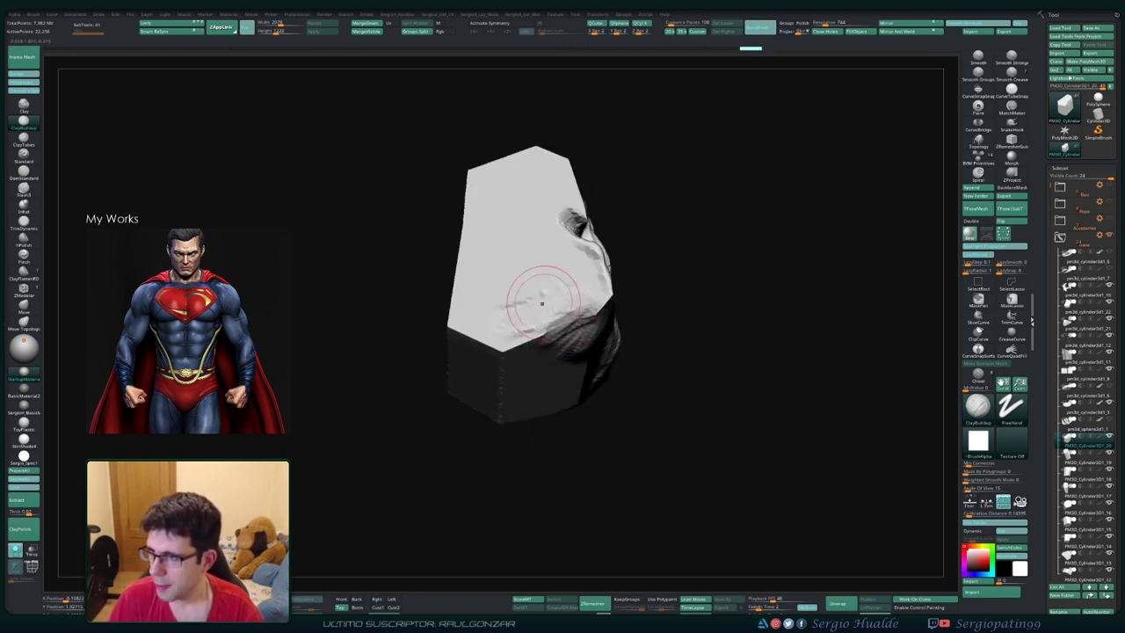
mouse_move(552, 311)
right_mouse_down()
mouse_move(556, 278)
mouse_move(557, 313)
mouse_move(567, 289)
mouse_move(638, 314)
mouse_move(472, 345)
mouse_move(463, 369)
mouse_move(501, 355)
mouse_move(464, 350)
mouse_move(452, 326)
right_mouse_up()
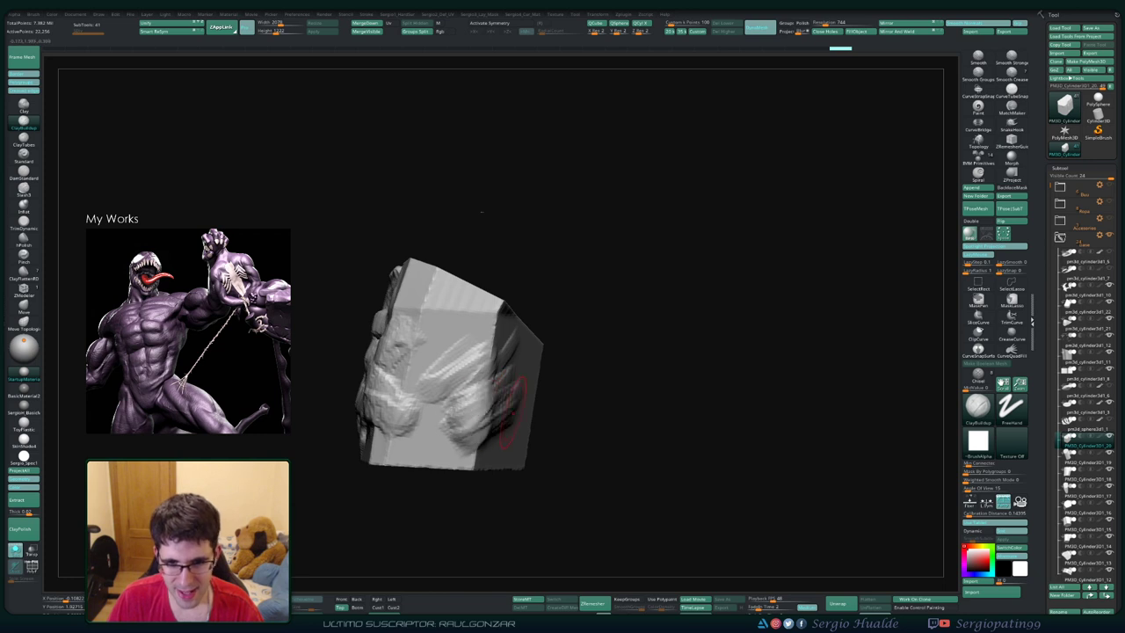
mouse_move(474, 409)
right_mouse_down()
mouse_move(527, 400)
mouse_move(461, 440)
right_mouse_up()
left_click_drag(450, 439, 527, 421)
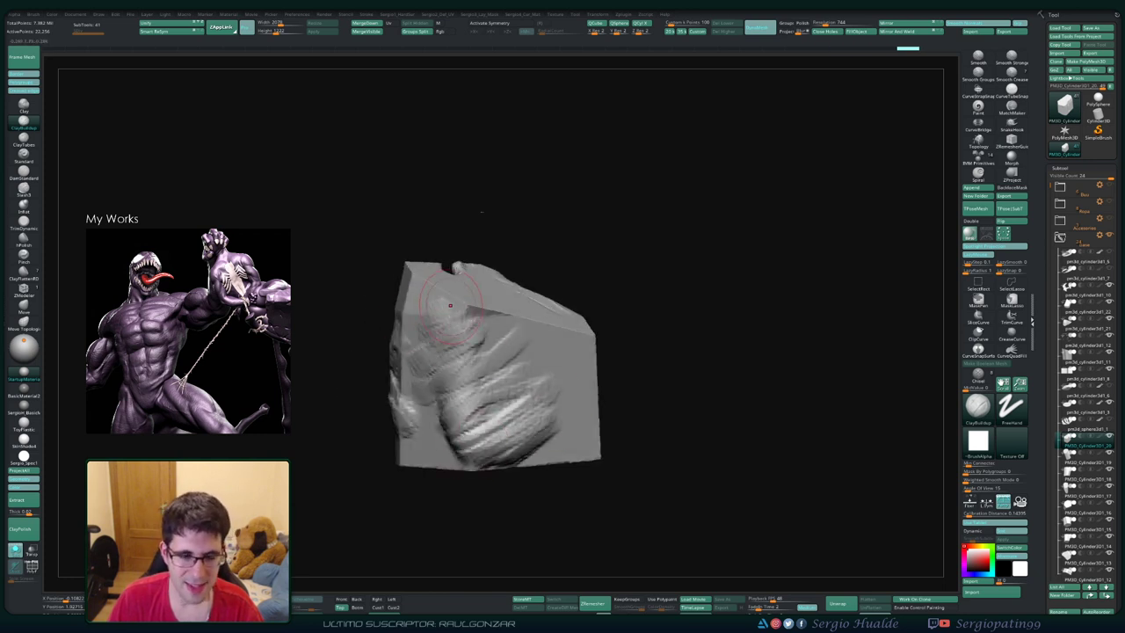
right_click_drag(439, 334, 465, 413)
mouse_move(448, 431)
left_mouse_down()
mouse_move(500, 404)
mouse_move(505, 360)
left_mouse_up()
left_click_drag(430, 347, 482, 371)
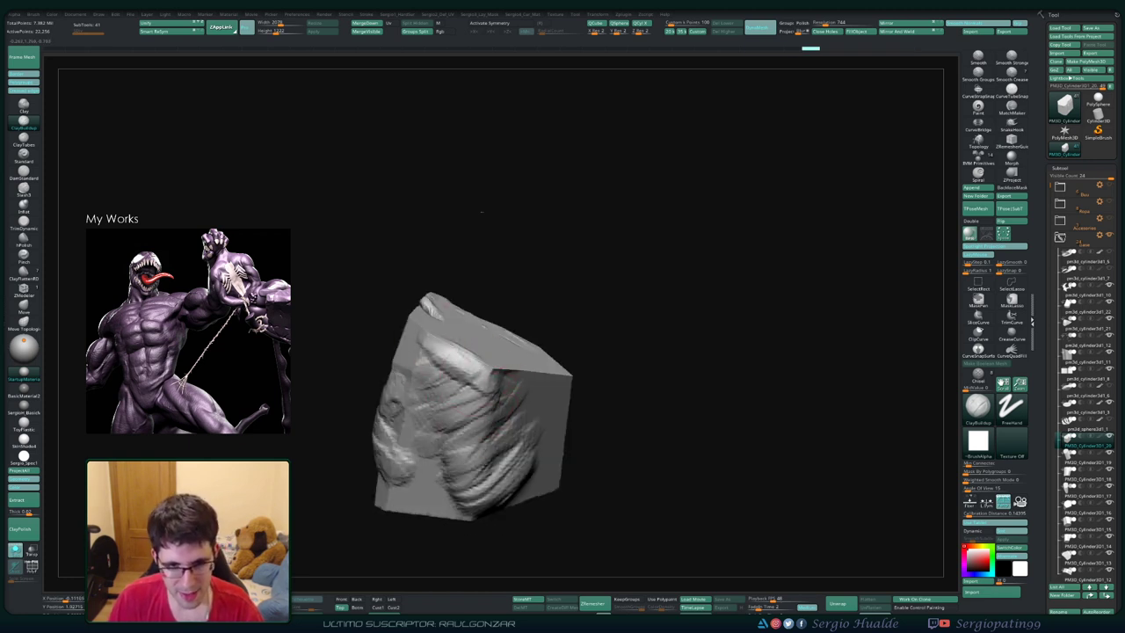
right_click_drag(474, 404, 457, 387)
left_click_drag(400, 325, 413, 373)
right_click_drag(413, 373, 439, 404)
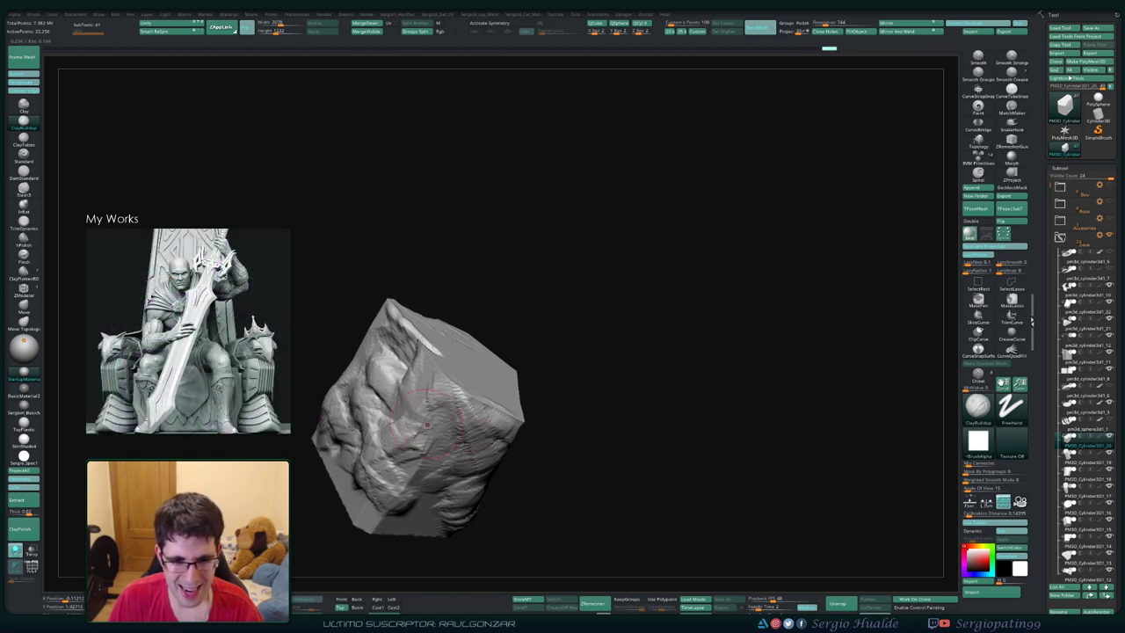
right_click_drag(427, 459, 465, 428)
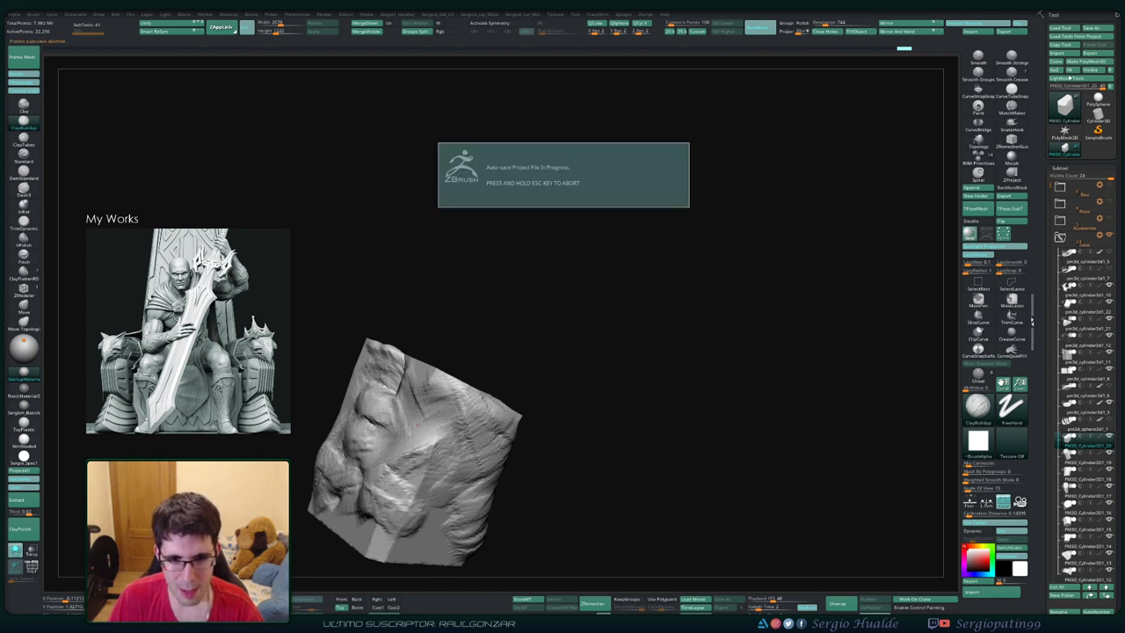
Step: Add rough surface detail to the rock's upper and middle areas
right_click_drag(465, 431, 440, 379)
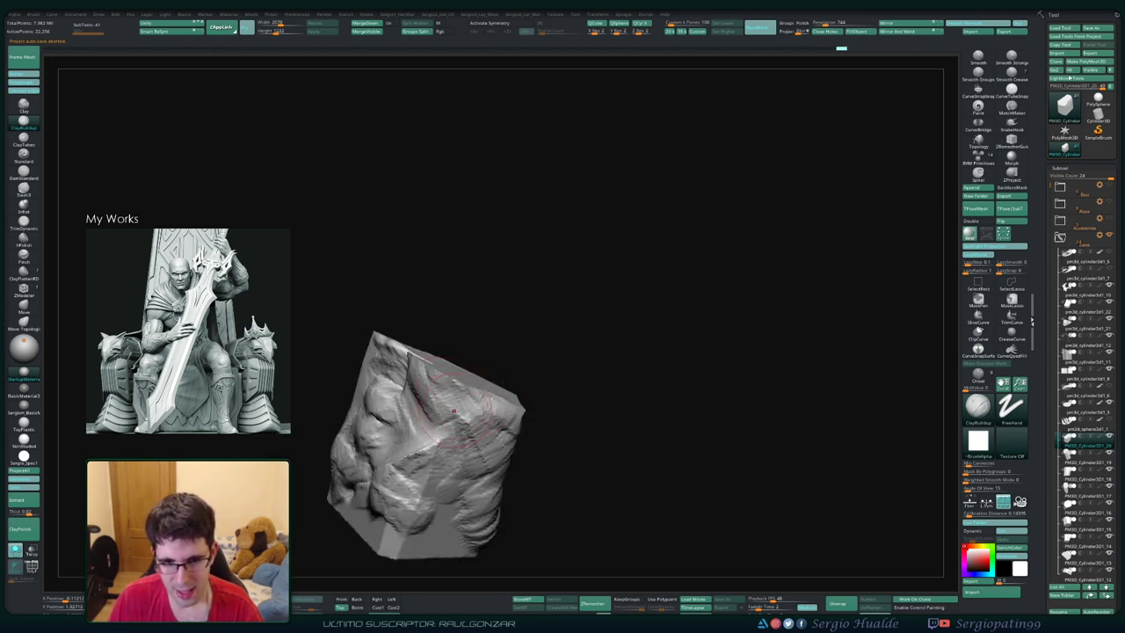
mouse_move(452, 420)
right_mouse_down()
mouse_move(411, 373)
mouse_move(440, 378)
mouse_move(514, 341)
mouse_move(478, 402)
mouse_move(479, 364)
mouse_move(465, 387)
mouse_move(515, 362)
right_mouse_up()
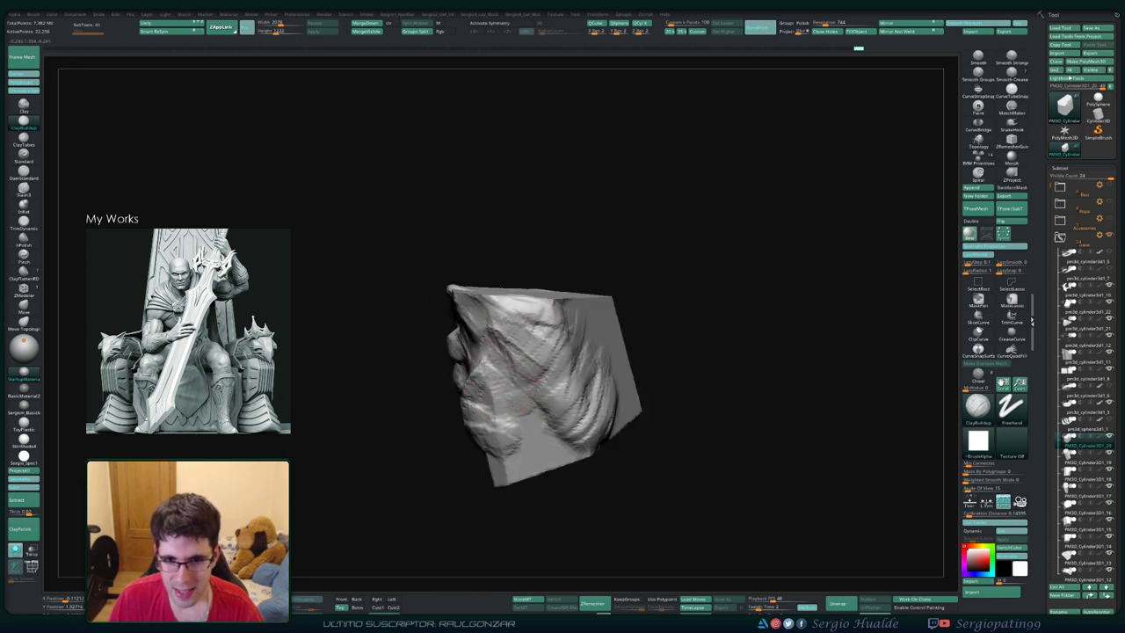
left_click_drag(530, 324, 549, 343)
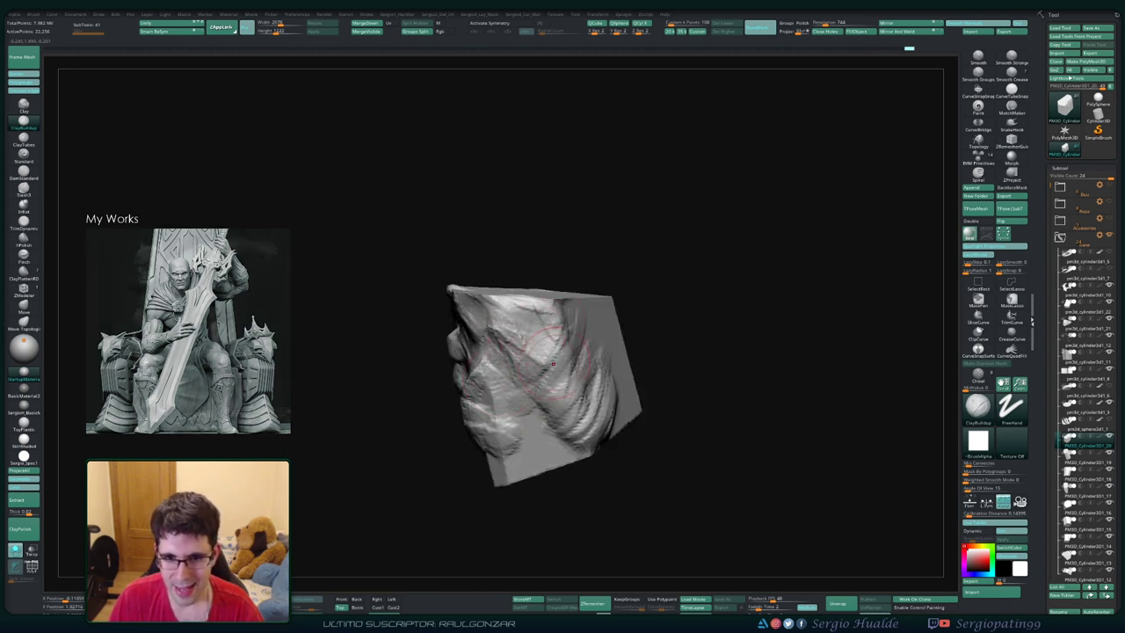
right_click_drag(549, 343, 492, 345)
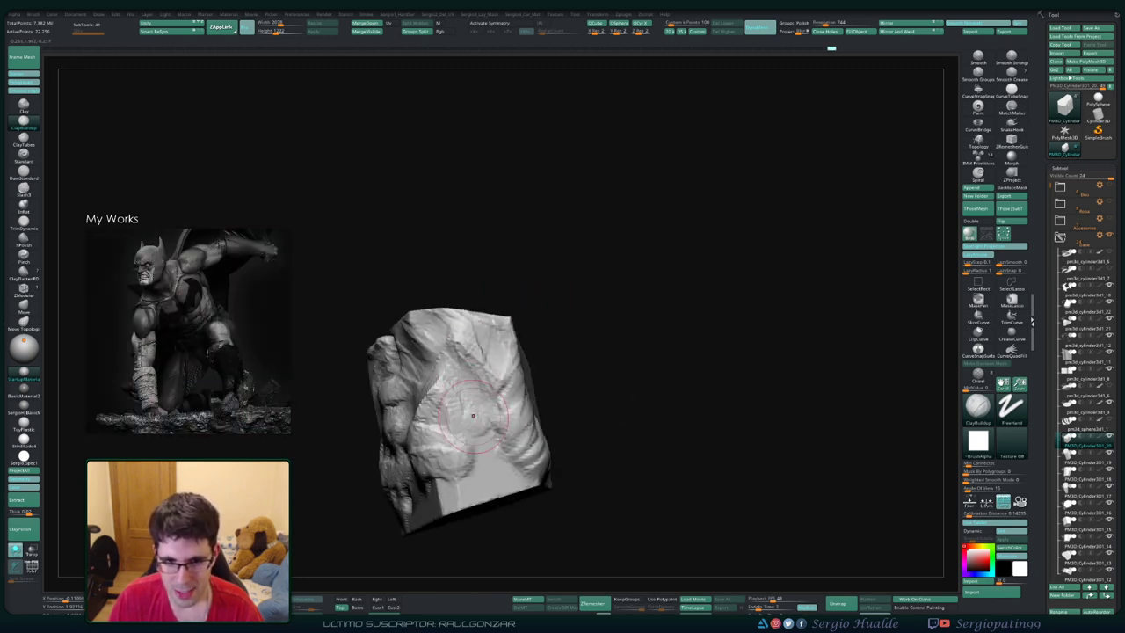
mouse_move(467, 406)
left_mouse_down()
mouse_move(468, 458)
mouse_move(479, 443)
left_mouse_up()
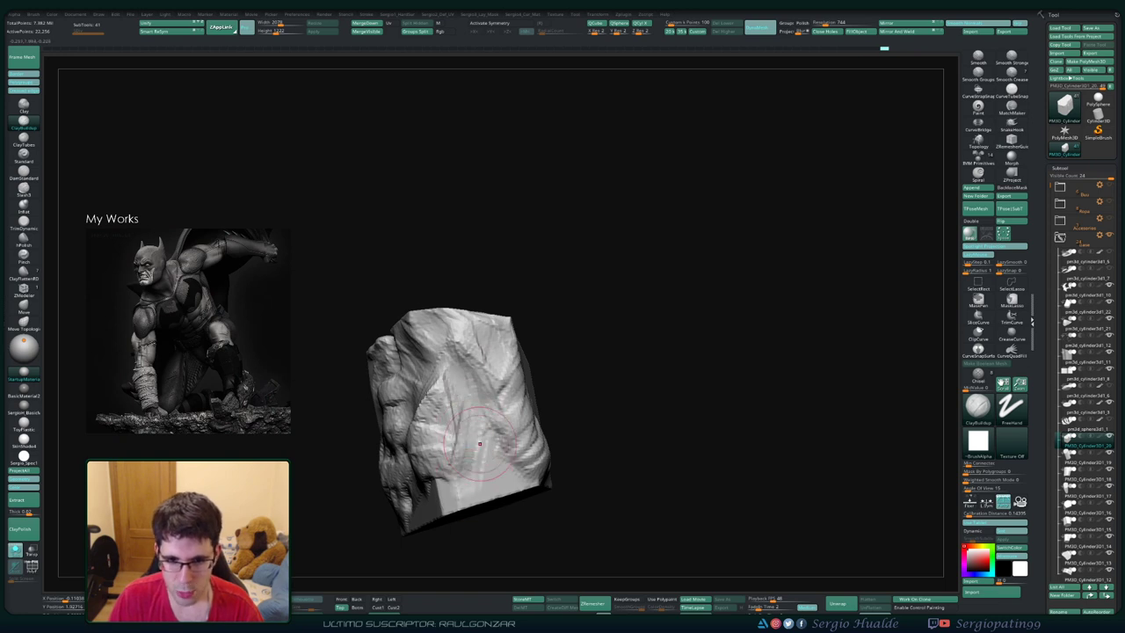
Step: Turn the block's flat side toward the view and sculpt ridged strokes on it
mouse_move(493, 439)
right_mouse_down()
mouse_move(461, 427)
mouse_move(422, 435)
right_mouse_up()
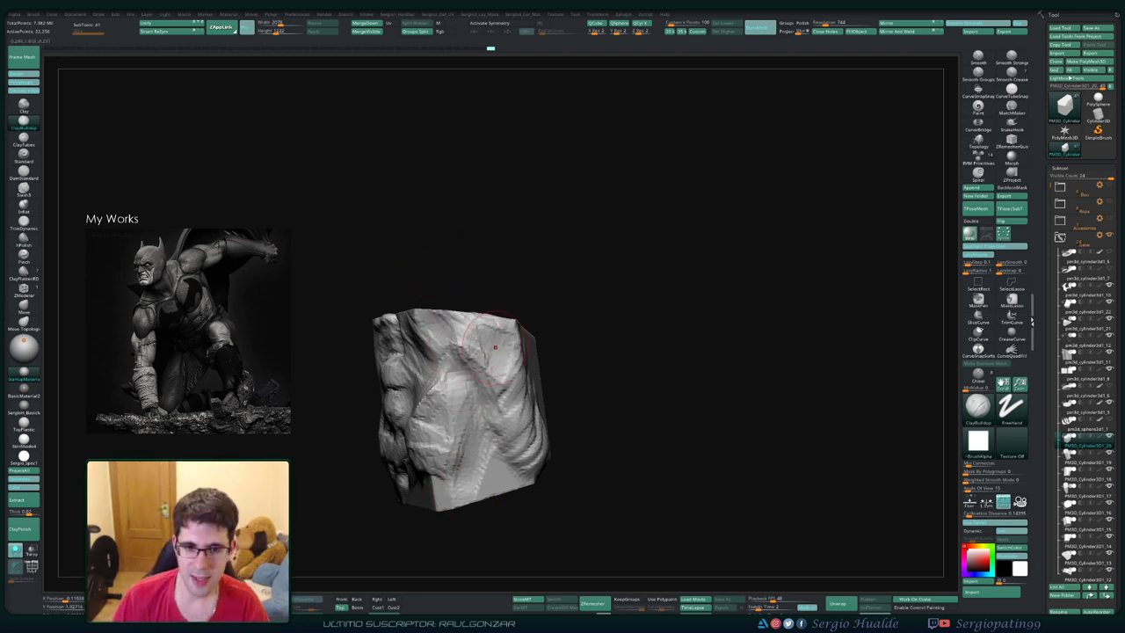
right_click_drag(510, 259, 492, 290)
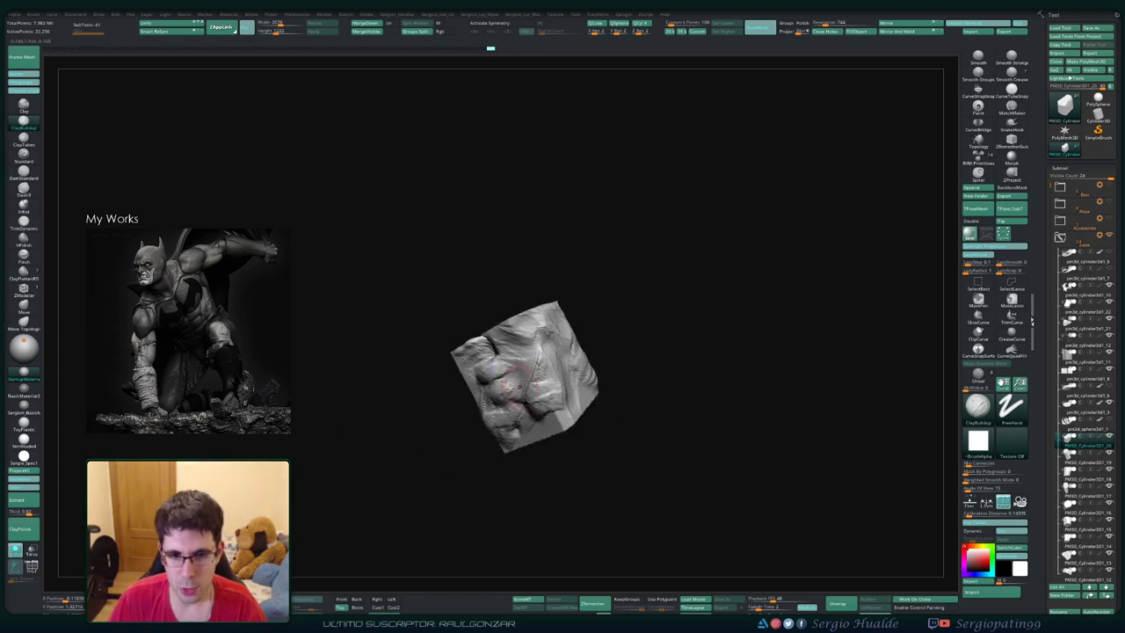
mouse_move(518, 334)
right_mouse_down()
mouse_move(584, 440)
mouse_move(537, 483)
mouse_move(534, 468)
right_mouse_up()
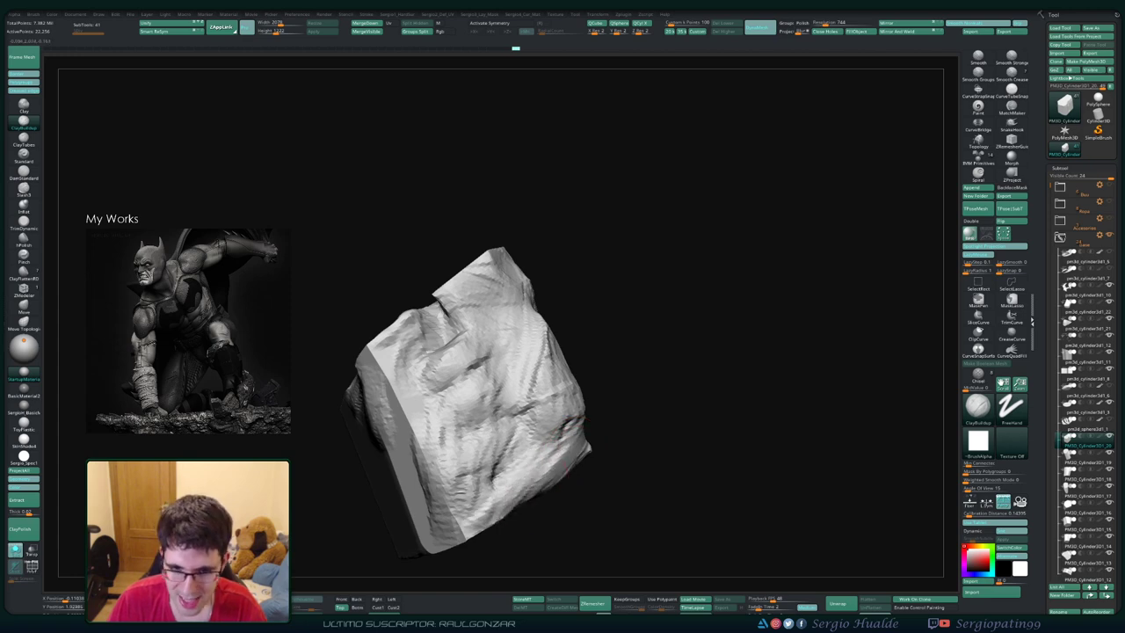
right_click_drag(519, 473, 538, 395)
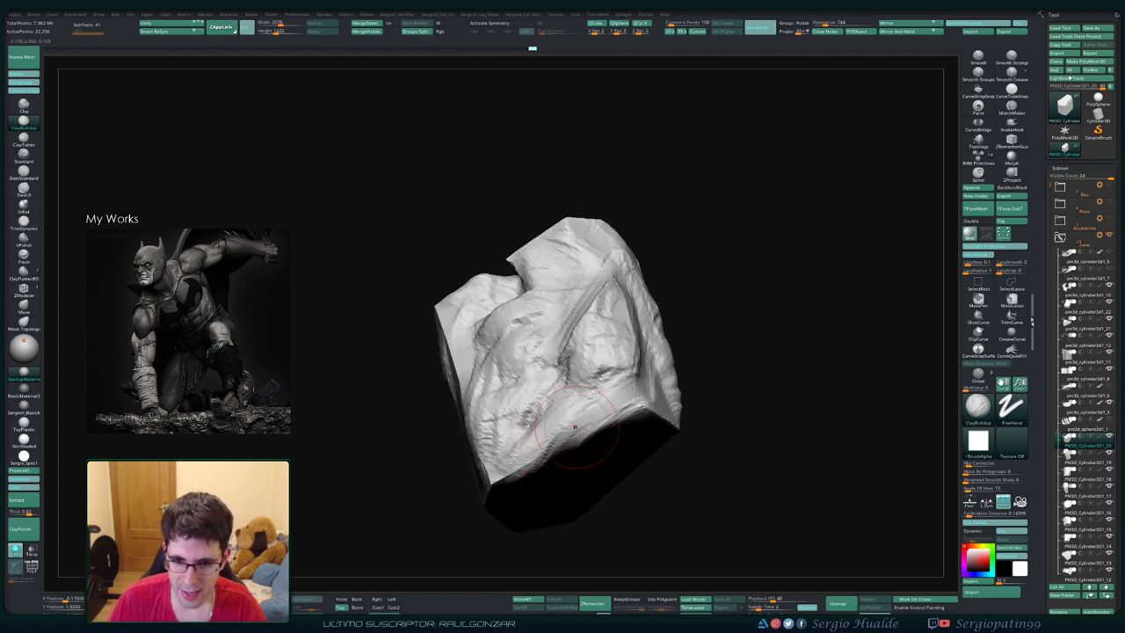
mouse_move(513, 479)
right_mouse_down()
mouse_move(541, 481)
mouse_move(562, 466)
mouse_move(527, 464)
mouse_move(507, 493)
right_mouse_up()
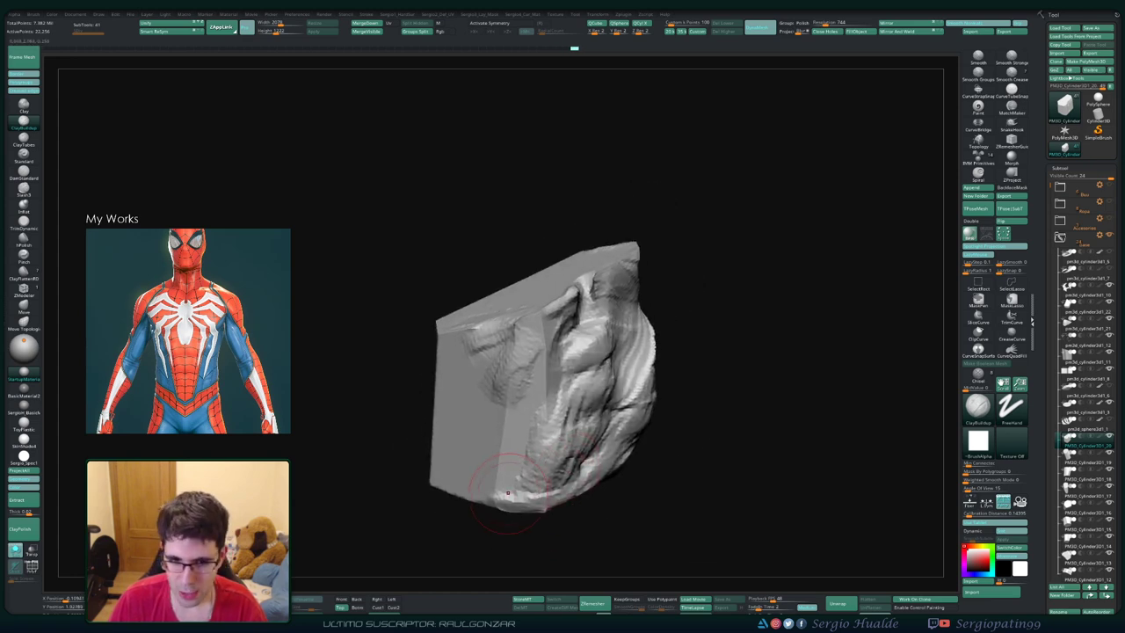
left_click_drag(485, 474, 519, 413)
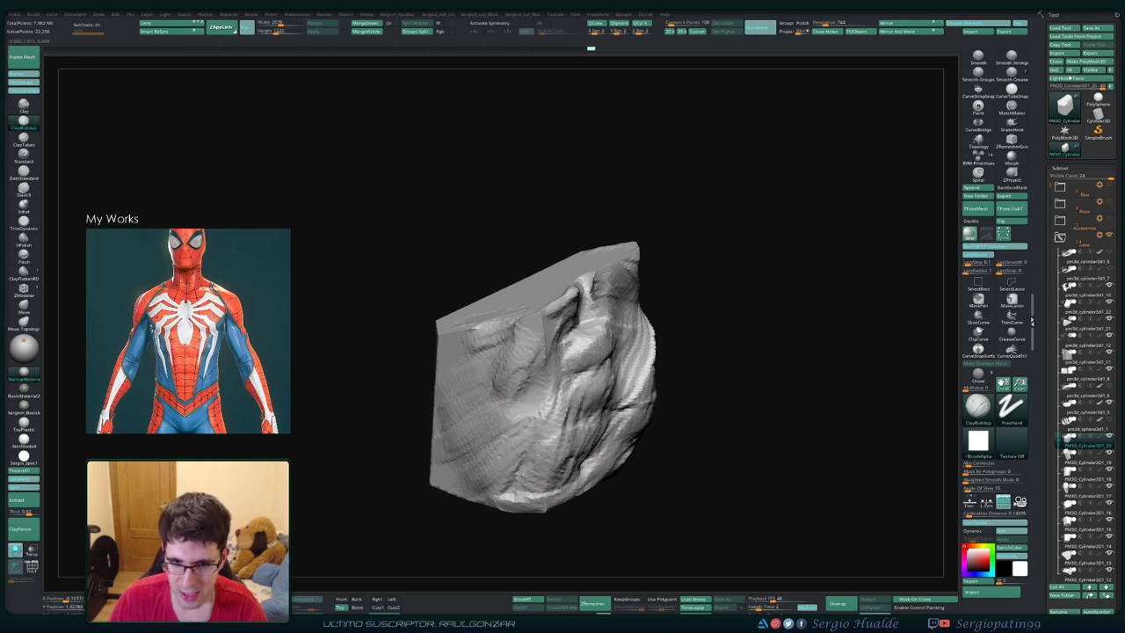
Step: Smooth the rock's top-to-side edge and rework the lower side into diagonal strokes
mouse_move(558, 345)
left_mouse_down()
mouse_move(562, 334)
mouse_move(536, 327)
mouse_move(570, 347)
left_mouse_up()
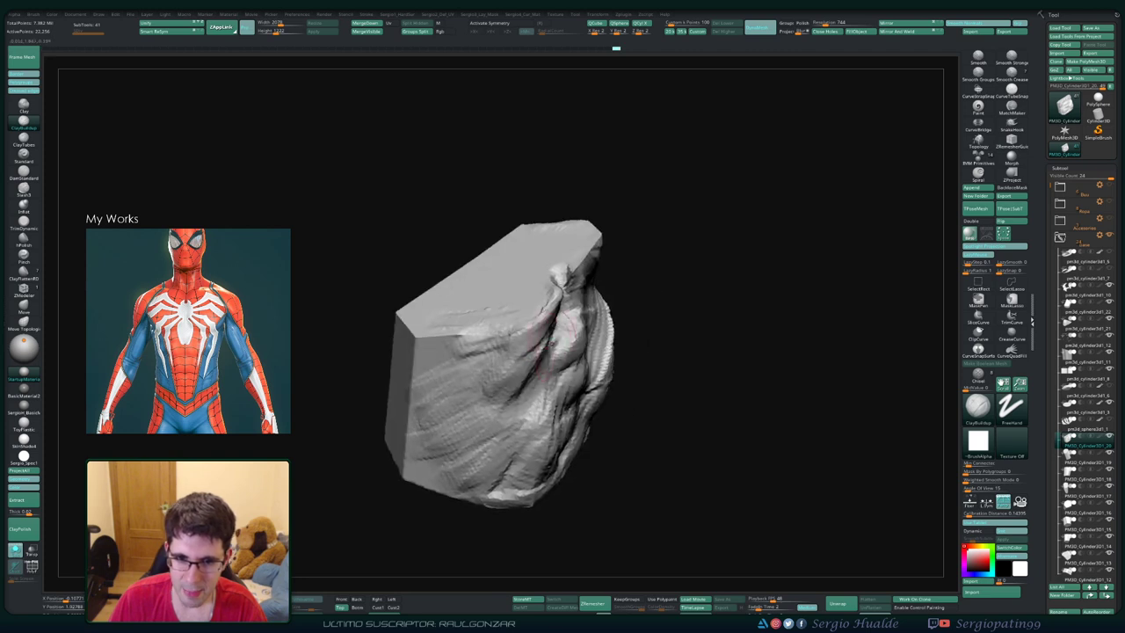
mouse_move(562, 290)
left_mouse_down()
mouse_move(459, 347)
mouse_move(483, 369)
left_mouse_up()
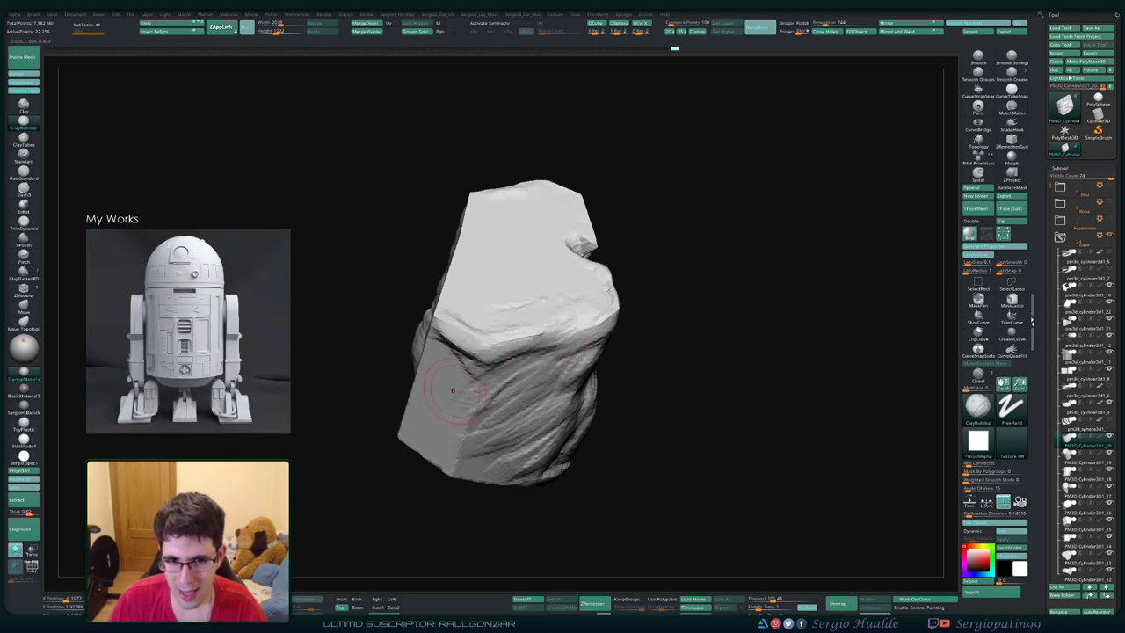
mouse_move(527, 369)
left_mouse_down()
mouse_move(409, 326)
mouse_move(459, 334)
mouse_move(434, 378)
mouse_move(466, 456)
left_mouse_up()
mouse_move(479, 396)
left_mouse_down()
mouse_move(453, 444)
mouse_move(483, 466)
left_mouse_up()
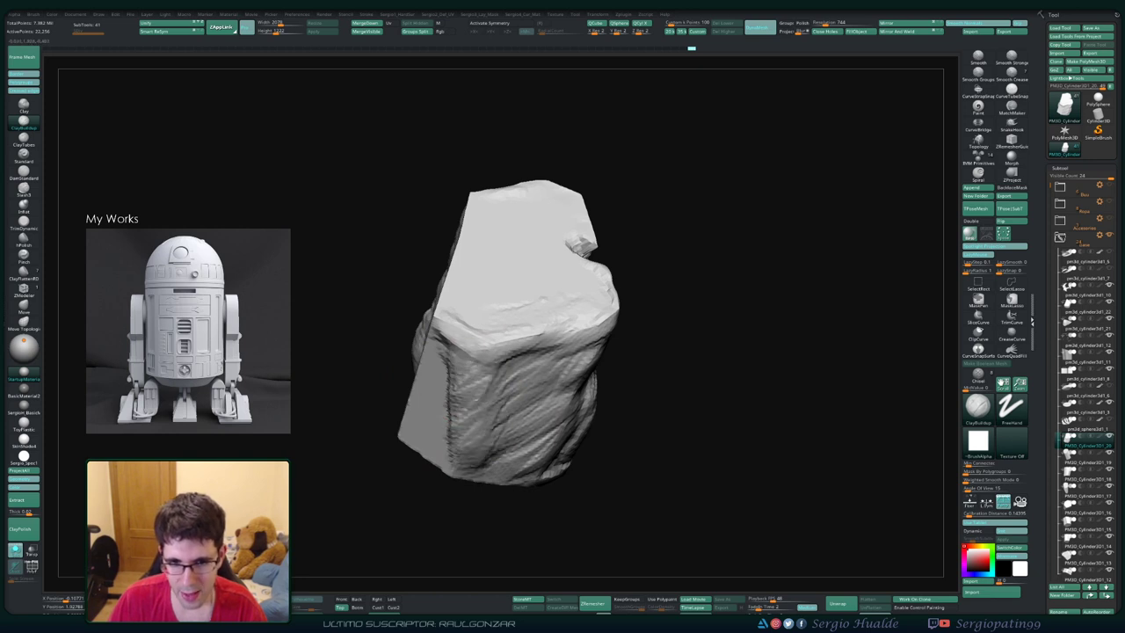
mouse_move(509, 378)
left_mouse_down()
mouse_move(492, 461)
mouse_move(539, 418)
left_mouse_up()
Step: Reshape the rock's front-left face and carve a crease along its diagonal edge
left_click_drag(685, 395, 554, 374)
mouse_move(426, 369)
left_mouse_down()
mouse_move(426, 466)
mouse_move(457, 470)
left_mouse_up()
left_click_drag(435, 417, 440, 465)
left_click_drag(668, 413, 481, 429)
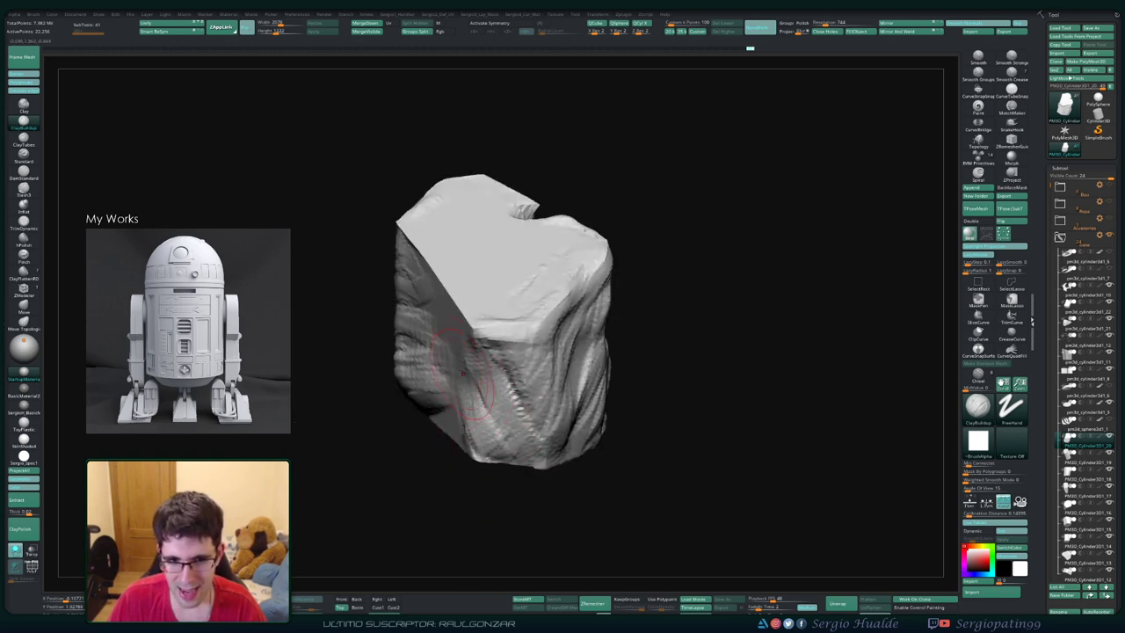
left_click_drag(463, 373, 435, 387)
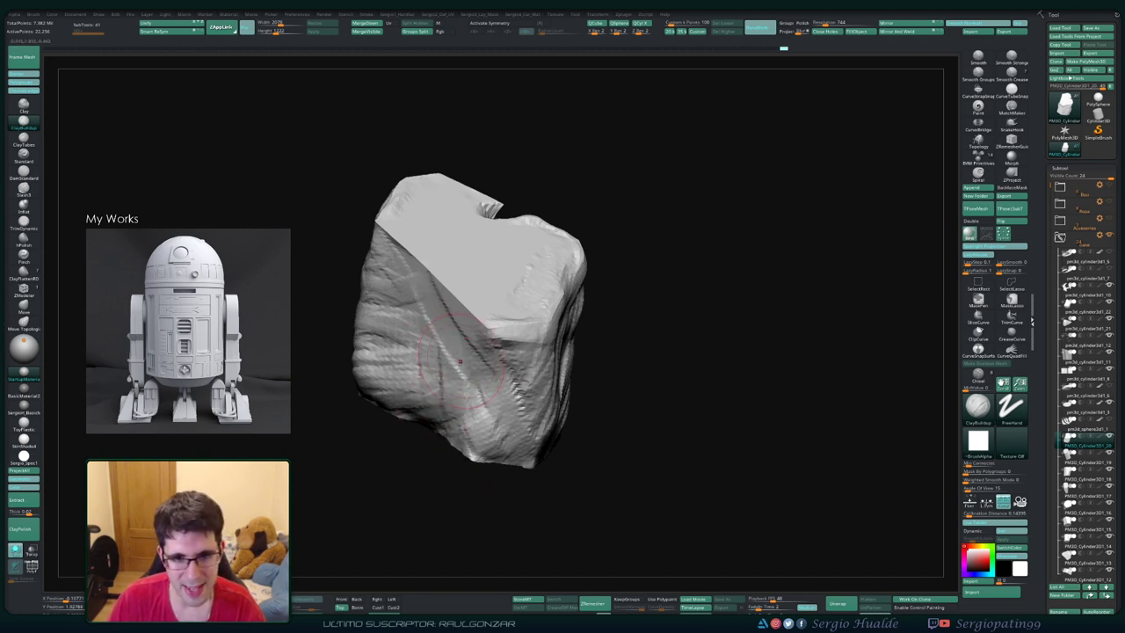
mouse_move(501, 387)
left_mouse_down()
mouse_move(471, 297)
mouse_move(502, 346)
left_mouse_up()
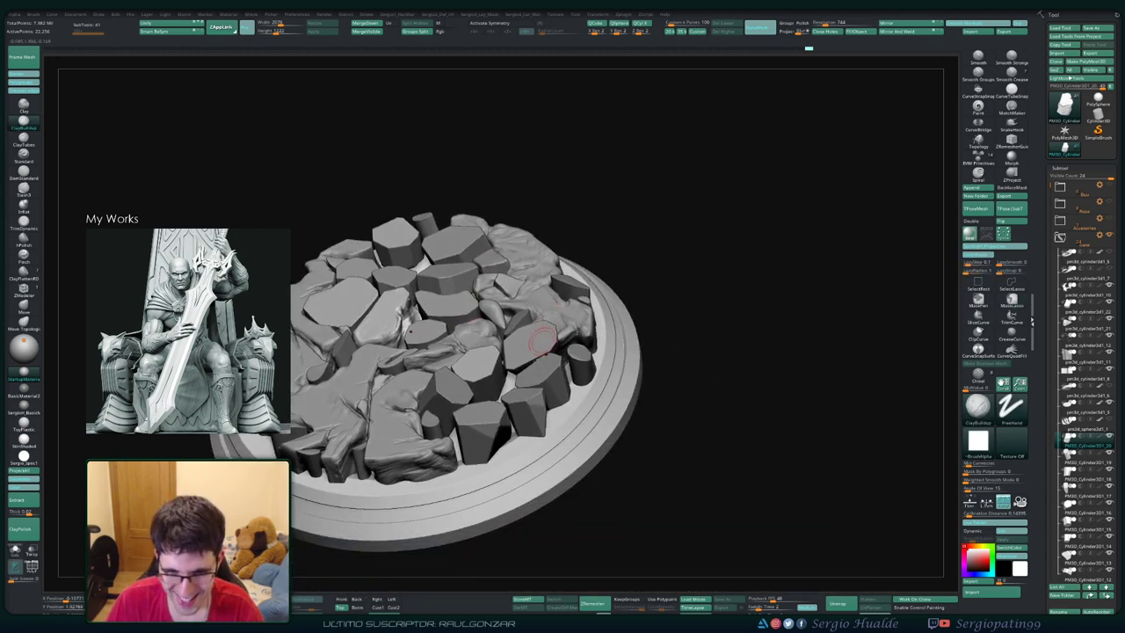
Step: Select another rock subtool so it appears alone in Solo mode
left_click(542, 339, "alt")
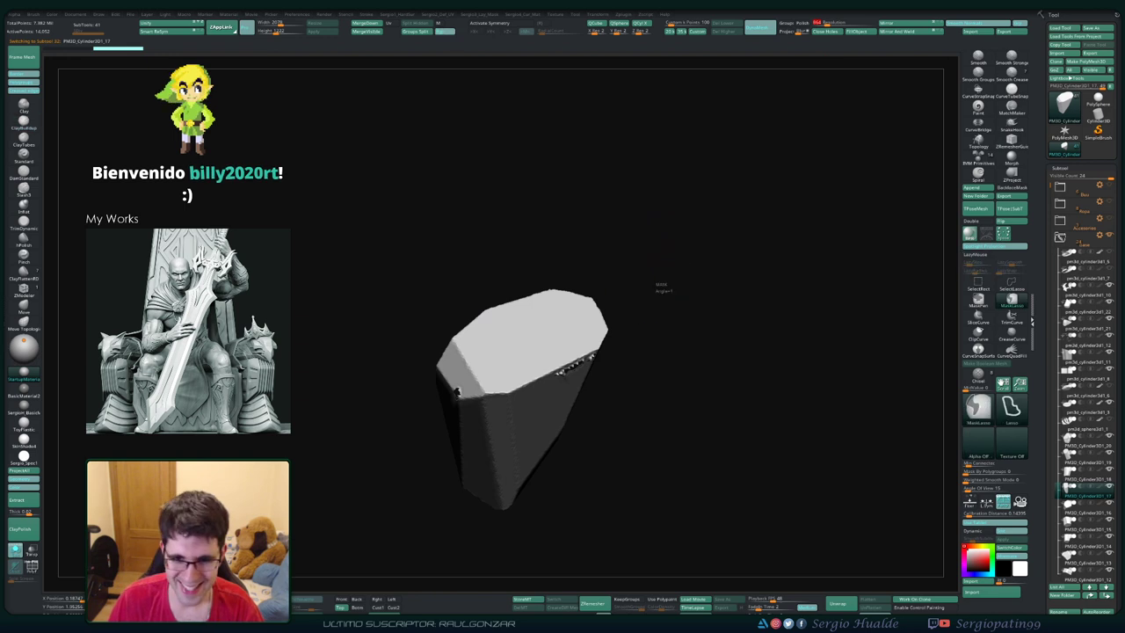
Step: Zoom in and trim small chips along the rock's edge with TrimDynamic
left_click_drag(659, 282, 658, 369, "alt")
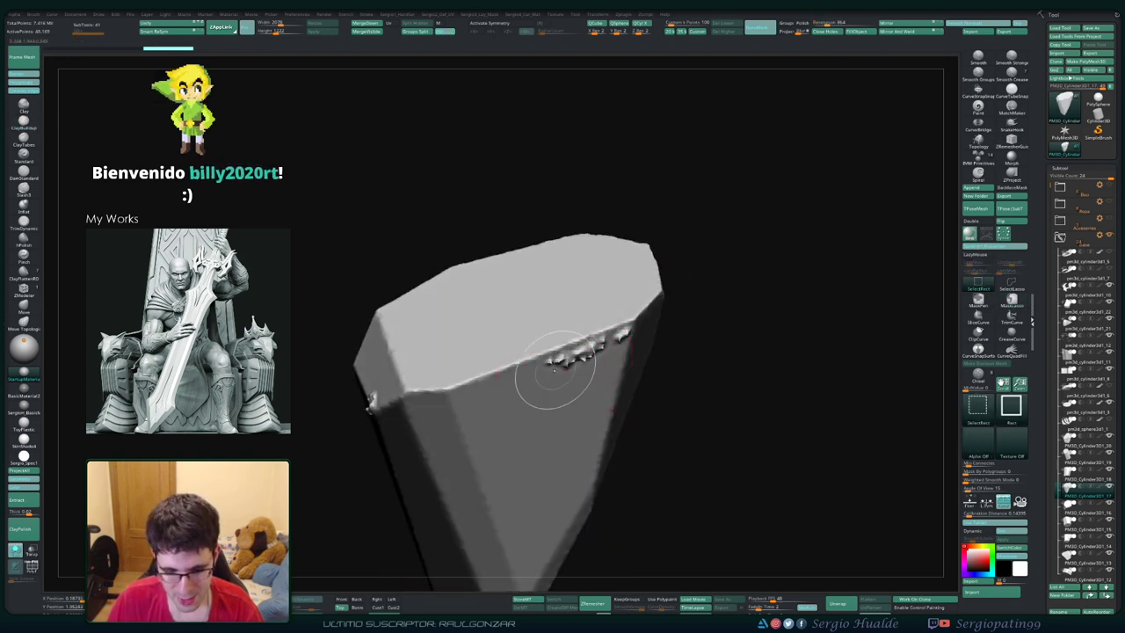
key("b")
key("t")
key("d")
left_click_drag(774, 395, 787, 407)
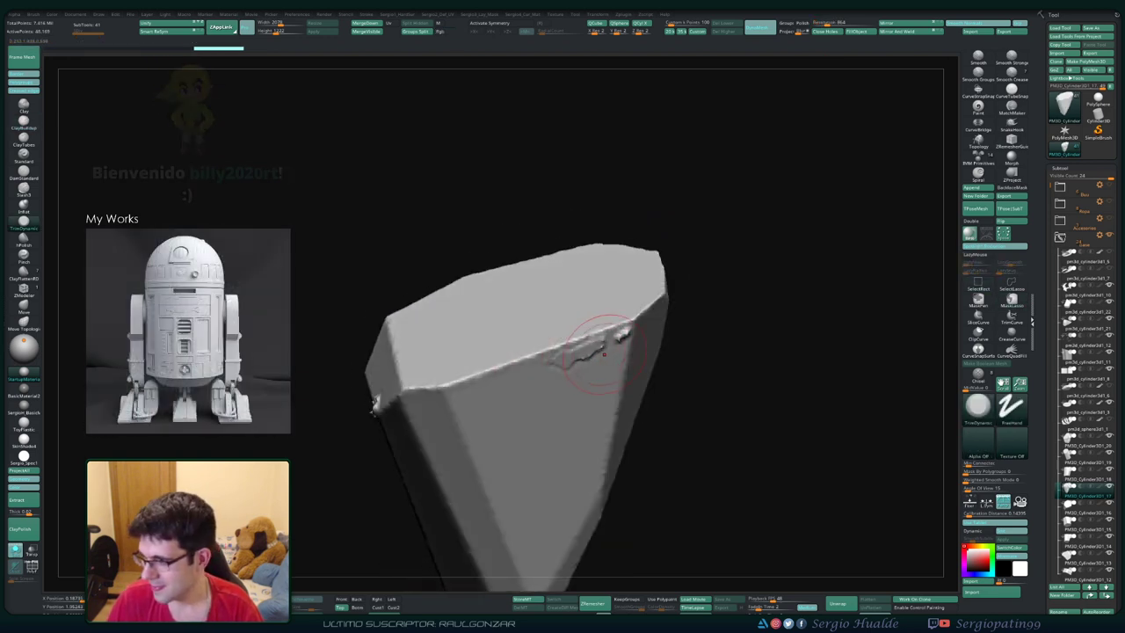
mouse_move(527, 379)
left_mouse_down()
mouse_move(494, 360)
mouse_move(492, 326)
left_mouse_up()
left_click_drag(615, 395, 512, 385)
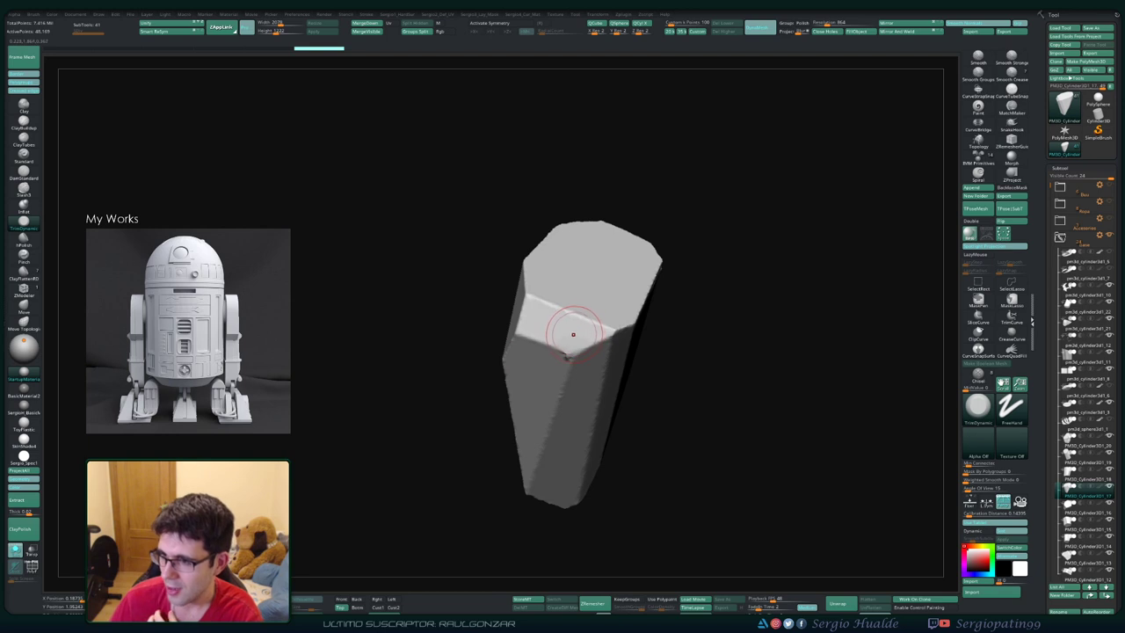
Step: Flatten a chip along the top ridge and orbit to check the trimmed edges
right_click_drag(569, 336, 564, 357, "alt")
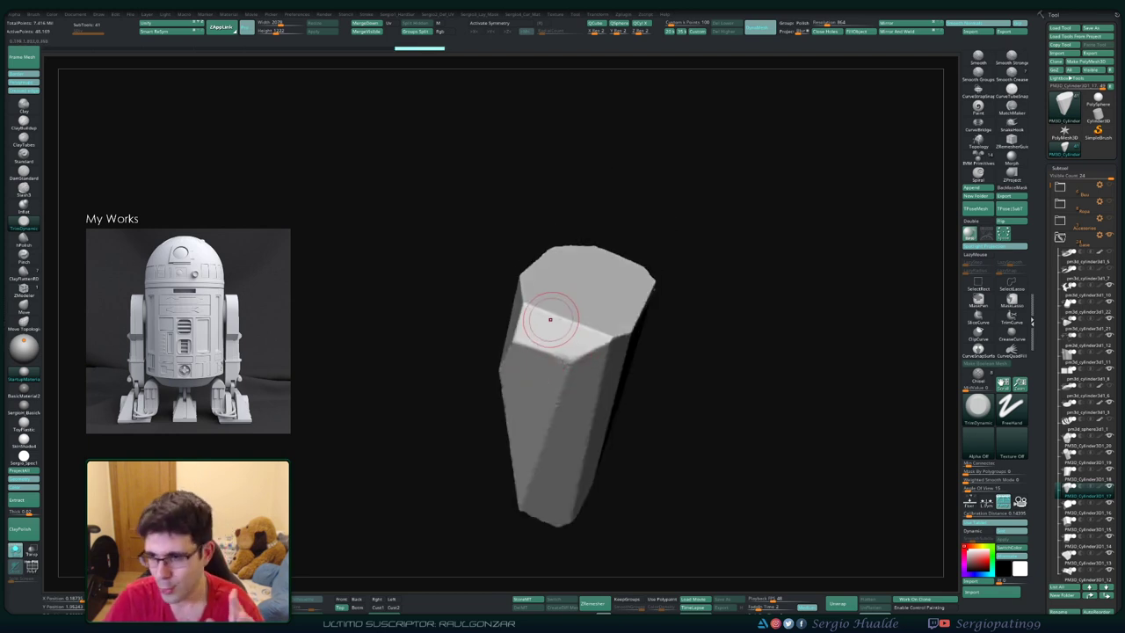
mouse_move(542, 322)
right_mouse_down()
mouse_move(567, 357)
mouse_move(577, 339)
right_mouse_up()
mouse_move(555, 465)
right_mouse_down()
mouse_move(539, 440)
mouse_move(579, 363)
mouse_move(615, 372)
mouse_move(657, 355)
right_mouse_up()
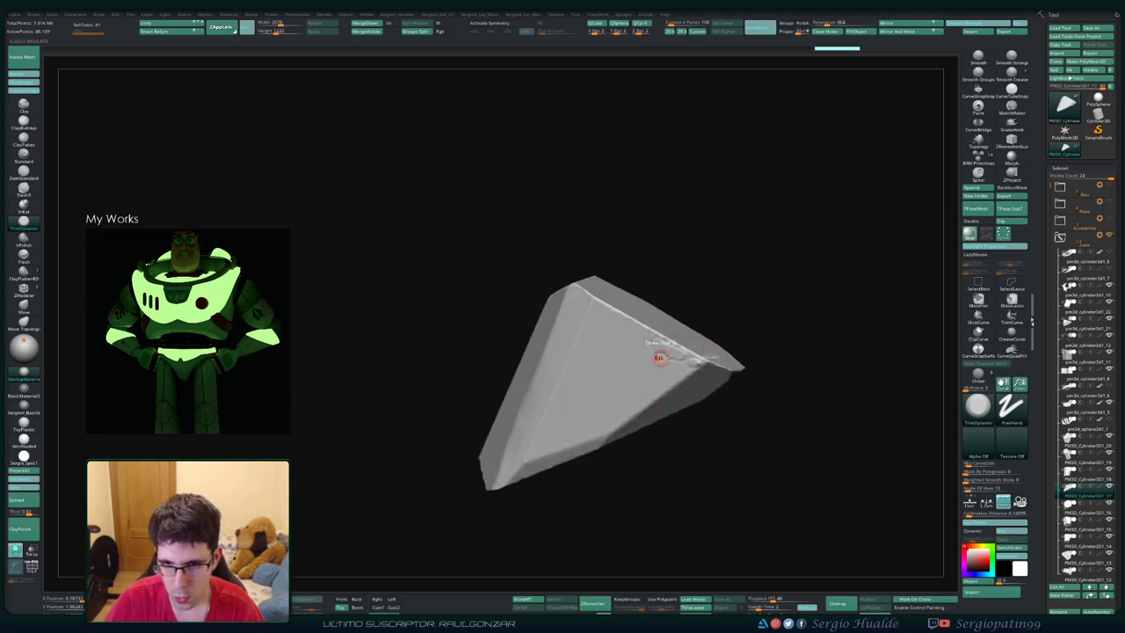
left_click_drag(695, 361, 649, 343)
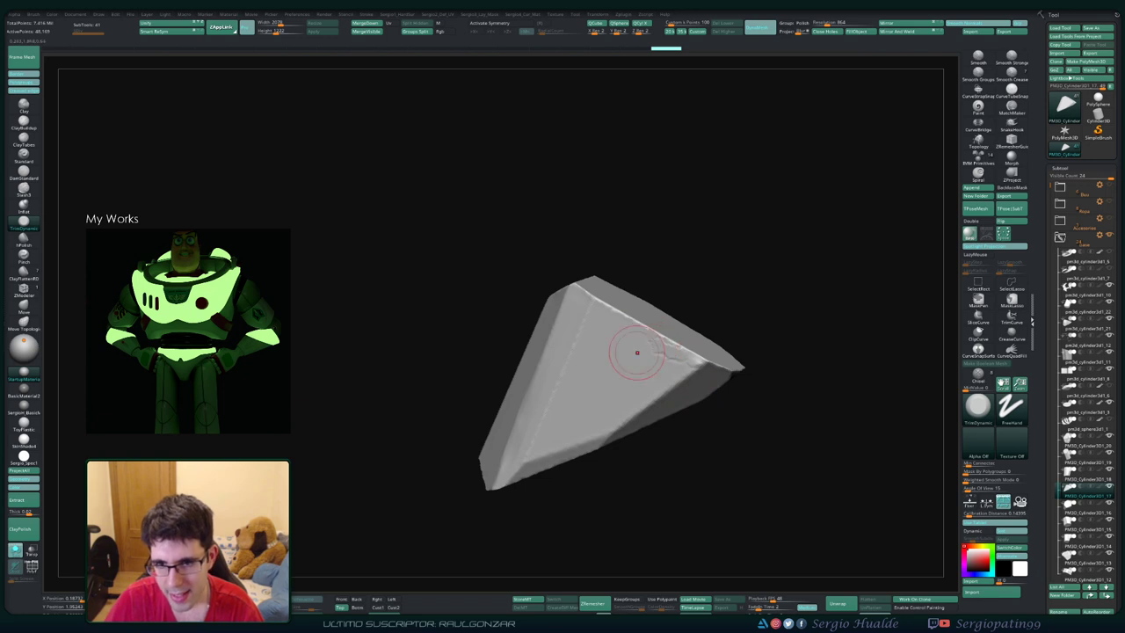
mouse_move(637, 352)
right_mouse_down("shift")
mouse_move(648, 351)
mouse_move(628, 359)
right_mouse_up("shift")
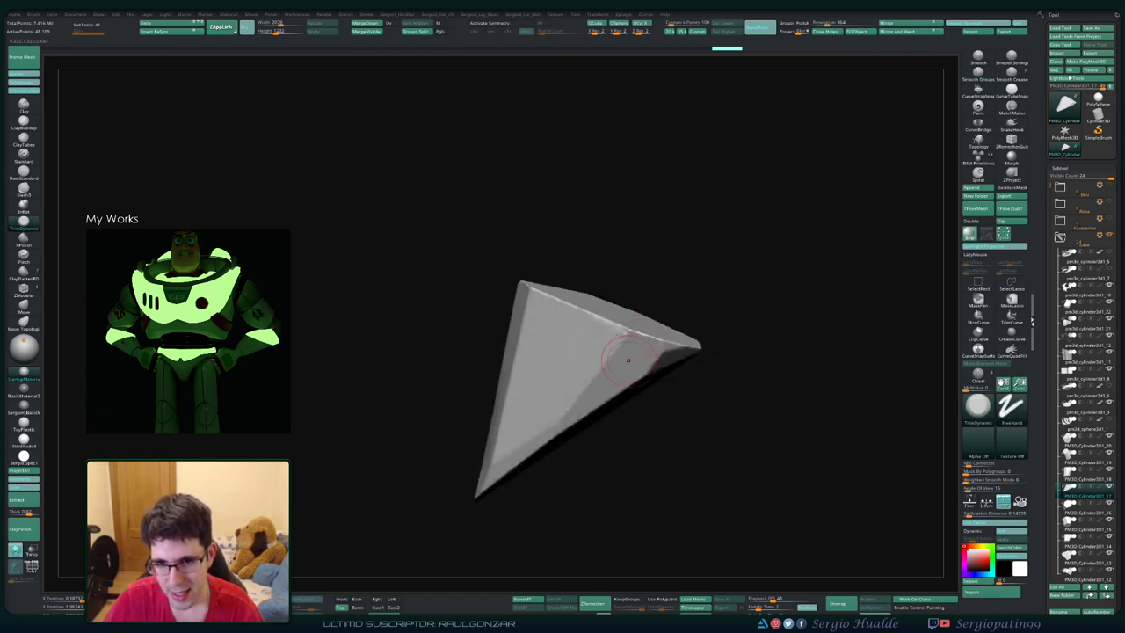
mouse_move(528, 443)
right_mouse_down()
mouse_move(572, 351)
mouse_move(540, 392)
right_mouse_up()
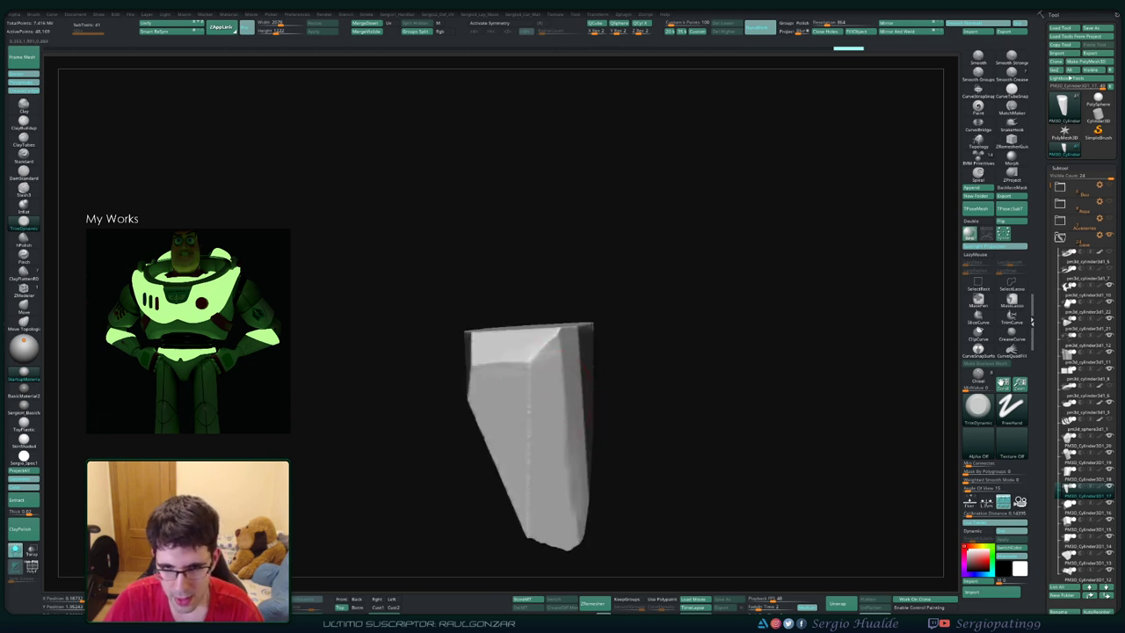
Step: Trim a top crease, then build vertical and diagonal ClayBuildup ridges across the front face
left_click_drag(540, 393, 527, 351)
key("b")
key("c")
key("b")
right_click_drag(544, 435, 580, 377)
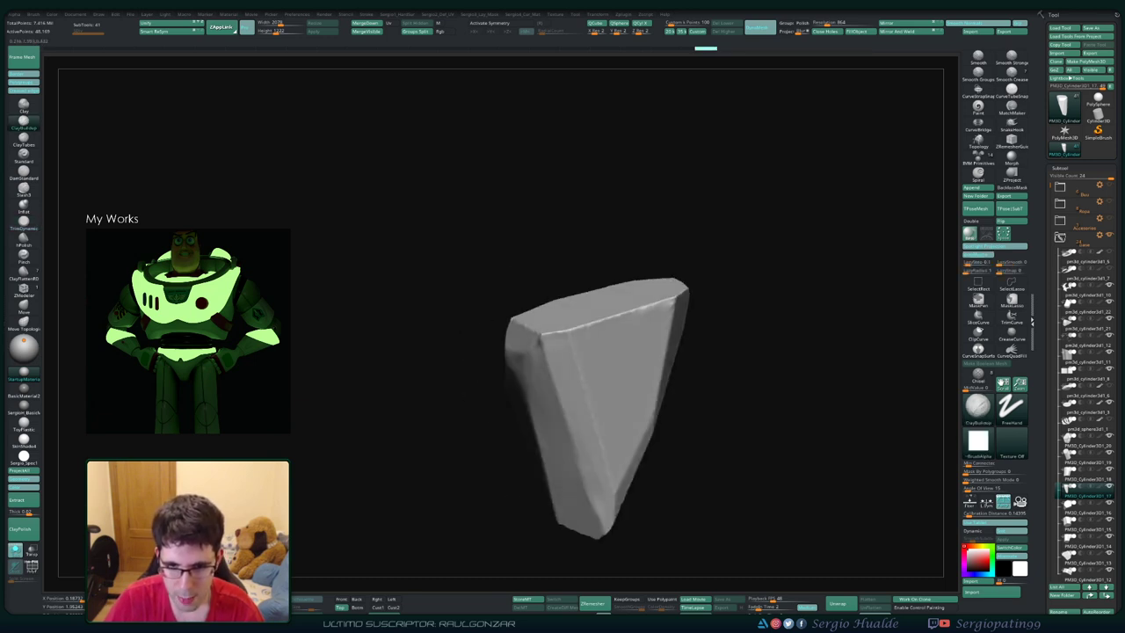
mouse_move(597, 347)
left_mouse_down()
mouse_move(571, 510)
mouse_move(586, 460)
left_mouse_up()
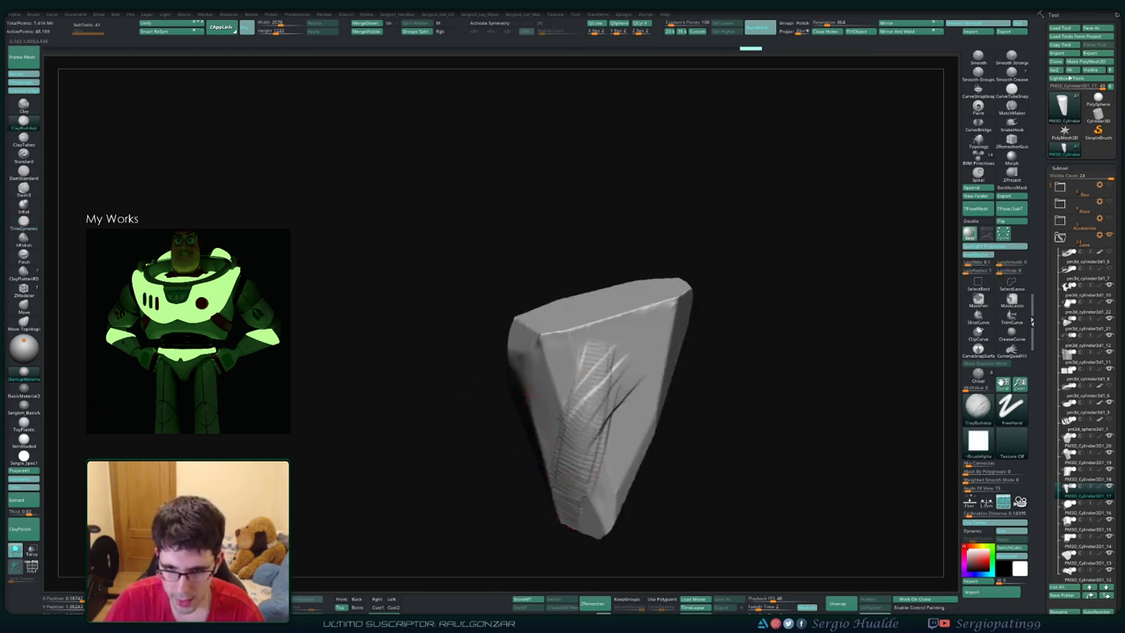
left_click_drag(615, 352, 597, 475)
left_click_drag(633, 369, 615, 439)
left_click_drag(545, 413, 620, 356)
mouse_move(571, 395)
left_mouse_down()
mouse_move(655, 351)
mouse_move(607, 452)
left_mouse_up()
mouse_move(633, 369)
left_mouse_down()
mouse_move(563, 492)
mouse_move(571, 522)
left_mouse_up()
mouse_move(597, 422)
right_mouse_down()
mouse_move(626, 409)
mouse_move(580, 395)
right_mouse_up()
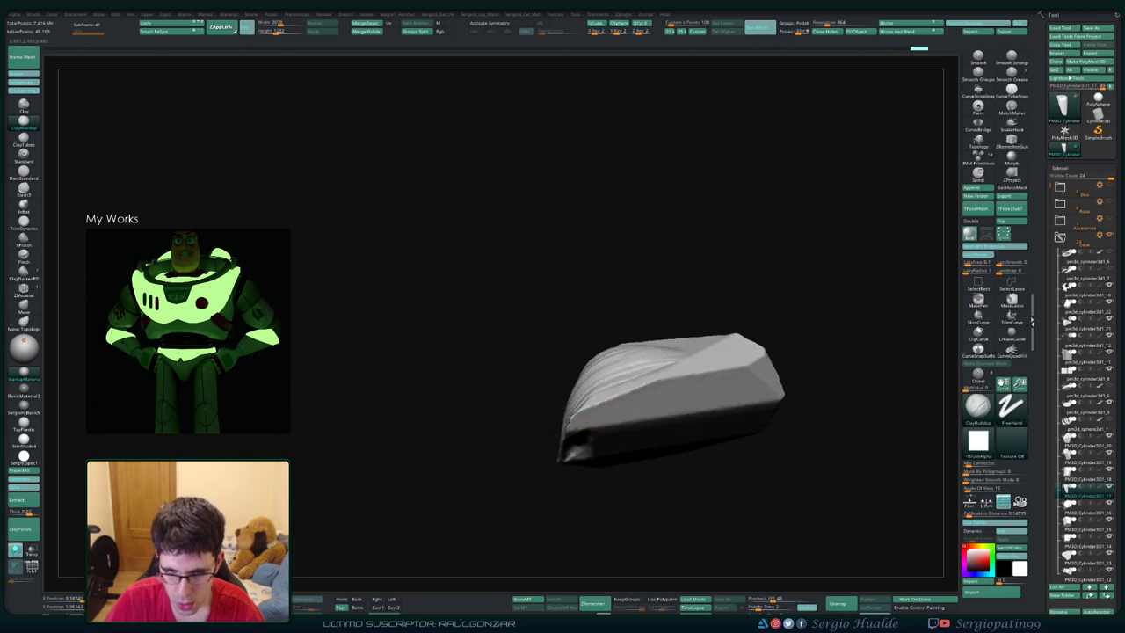
Step: Carve a groove along the top edge, plus wrinkles and crease strokes on the upper-right and front
right_click_drag(571, 453, 575, 440)
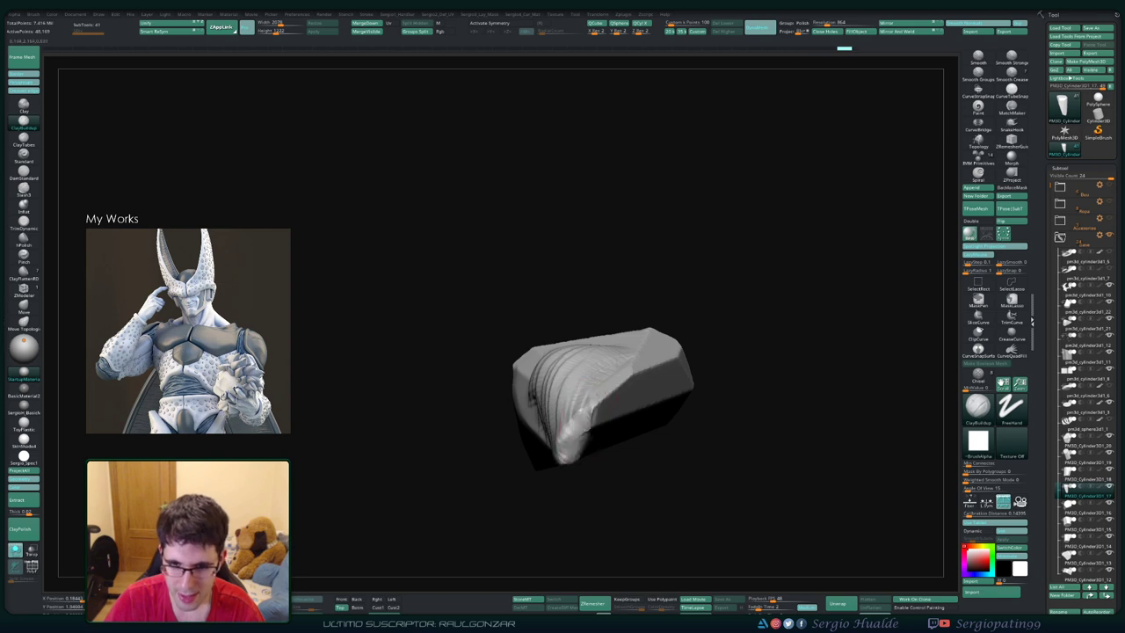
mouse_move(563, 439)
right_mouse_down()
mouse_move(600, 429)
mouse_move(571, 430)
mouse_move(583, 453)
right_mouse_up()
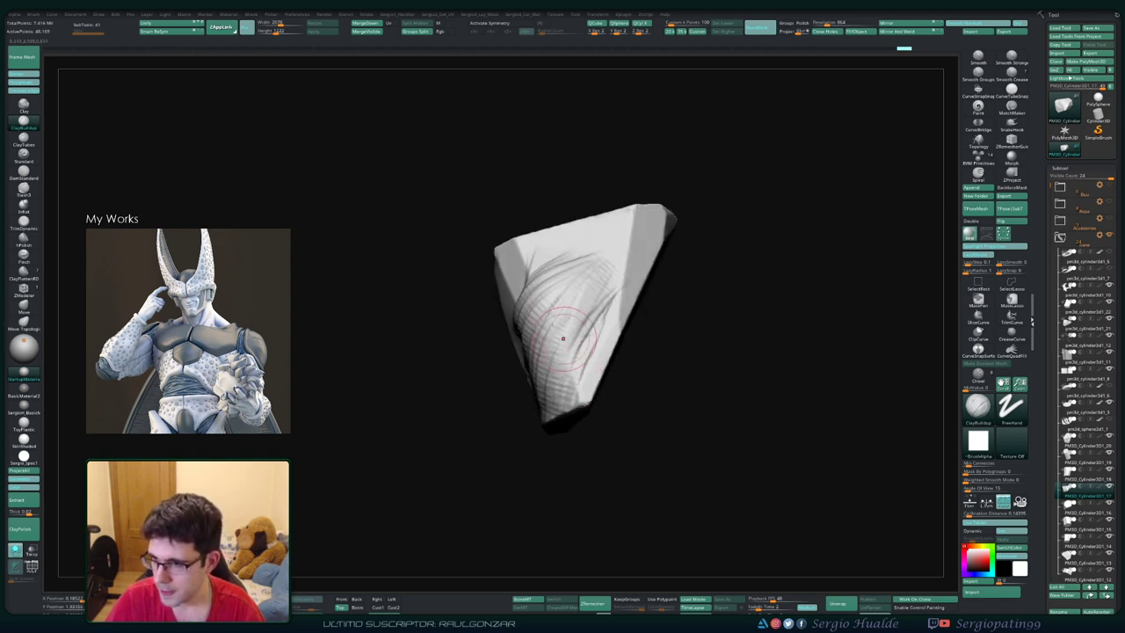
right_click_drag(537, 293, 567, 370)
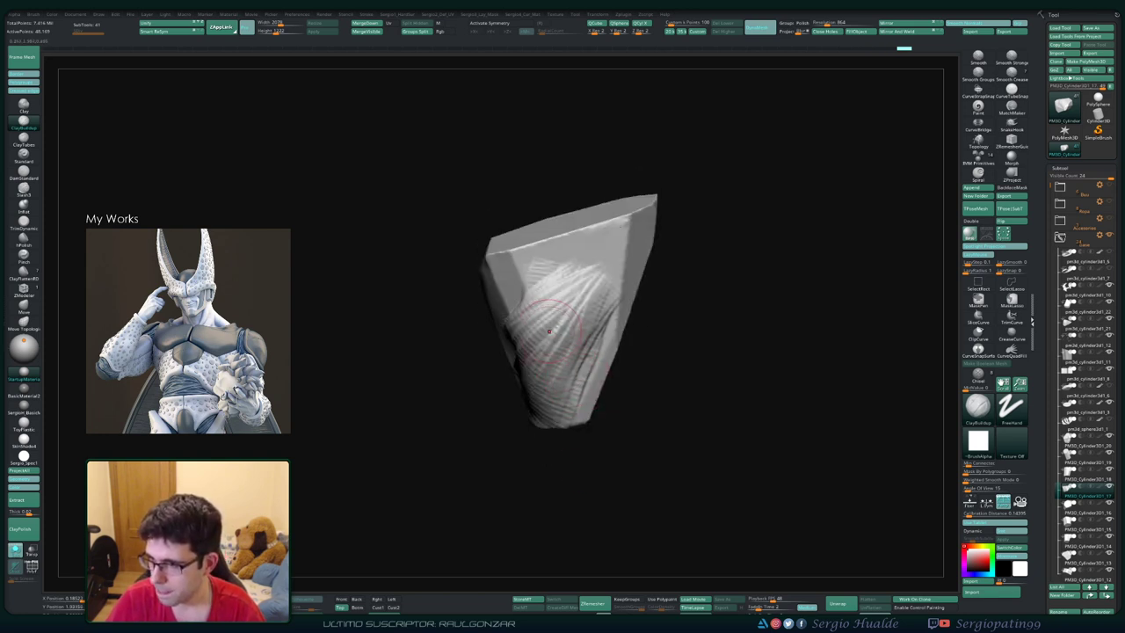
right_click_drag(549, 323, 560, 359)
left_click_drag(550, 382, 619, 335)
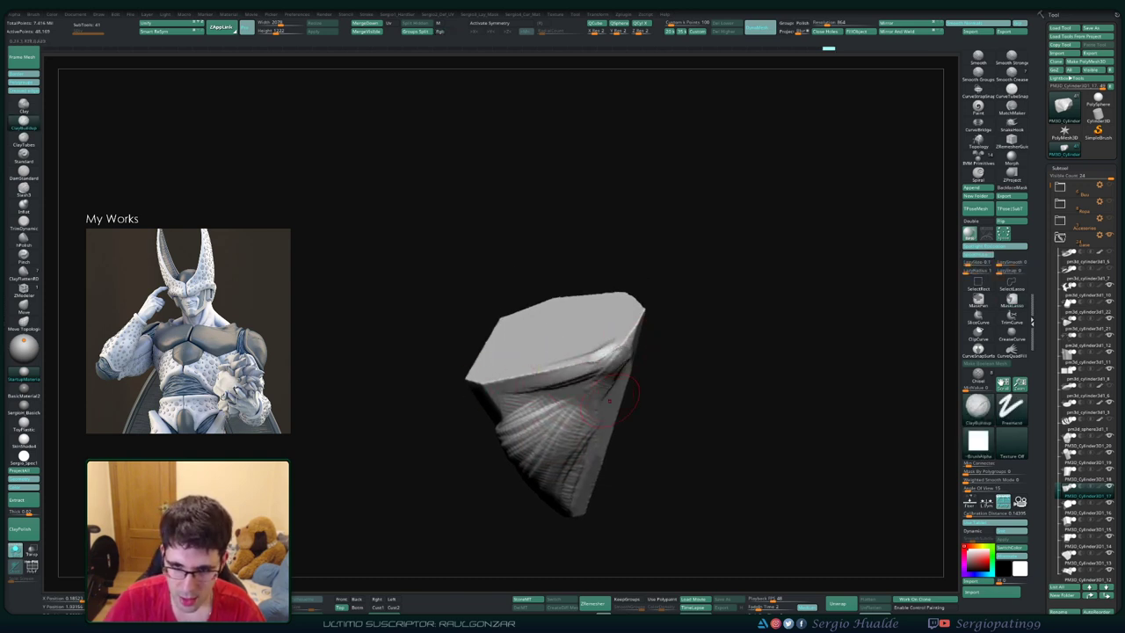
right_click_drag(609, 400, 557, 402)
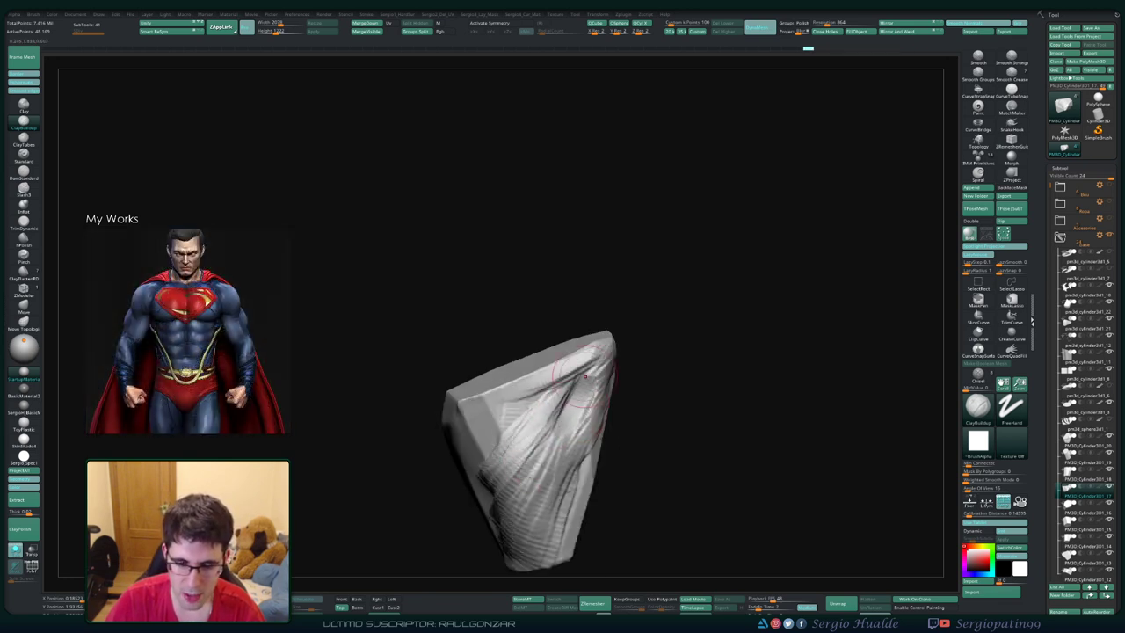
left_click_drag(584, 376, 547, 442)
mouse_move(474, 454)
right_mouse_down()
mouse_move(501, 422)
mouse_move(464, 417)
mouse_move(464, 428)
right_mouse_up()
left_click_drag(396, 409, 420, 436)
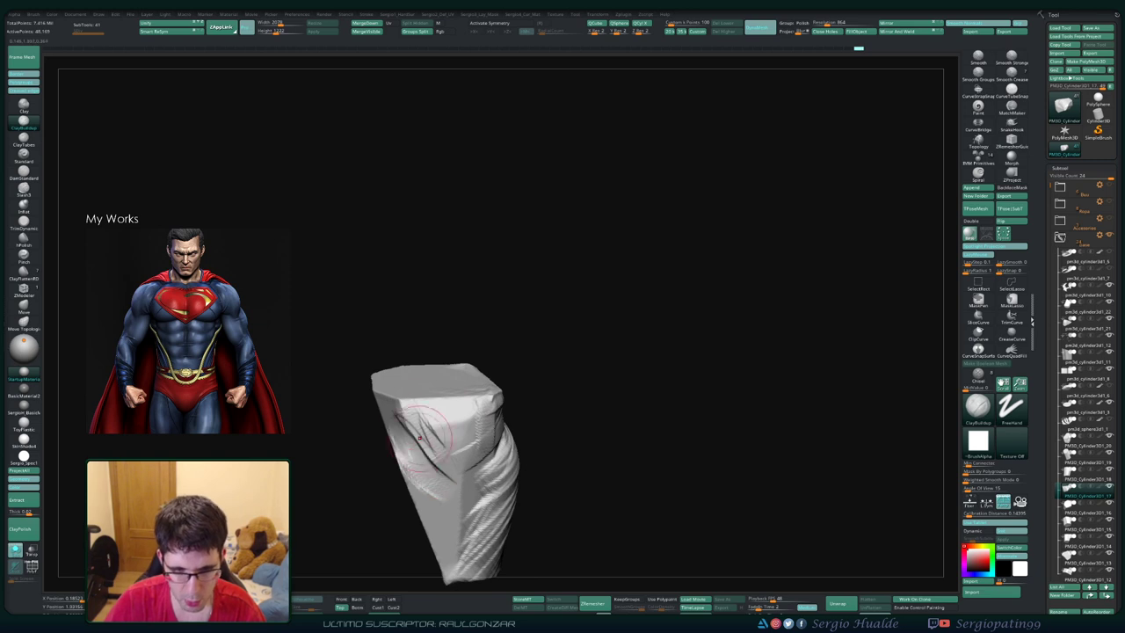
right_click_drag(505, 413, 471, 415)
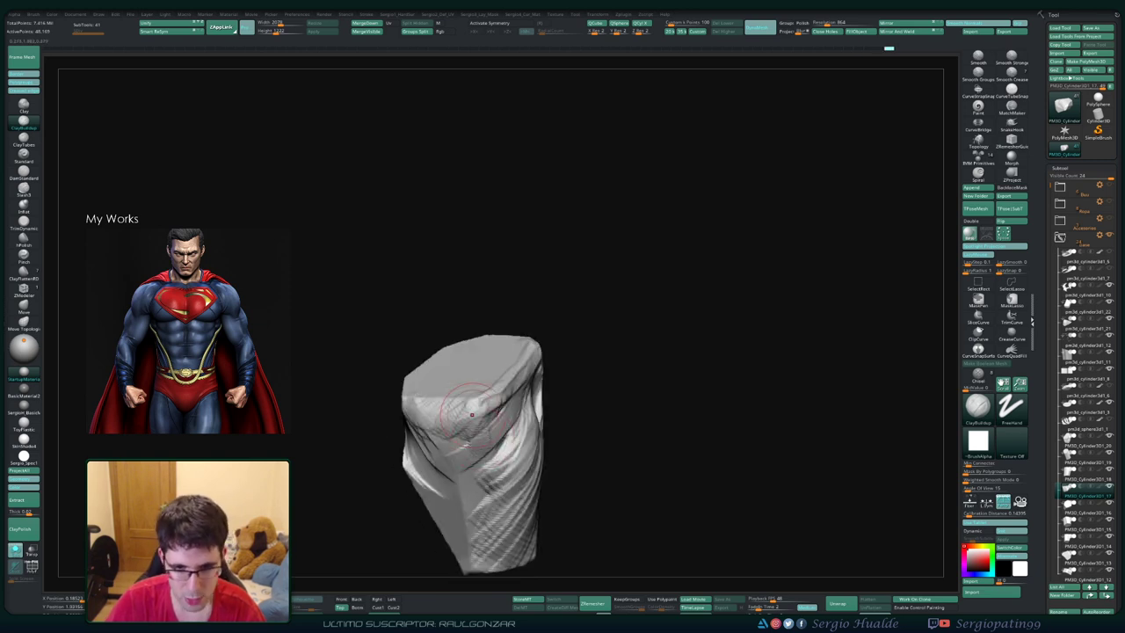
left_click_drag(471, 426, 464, 452)
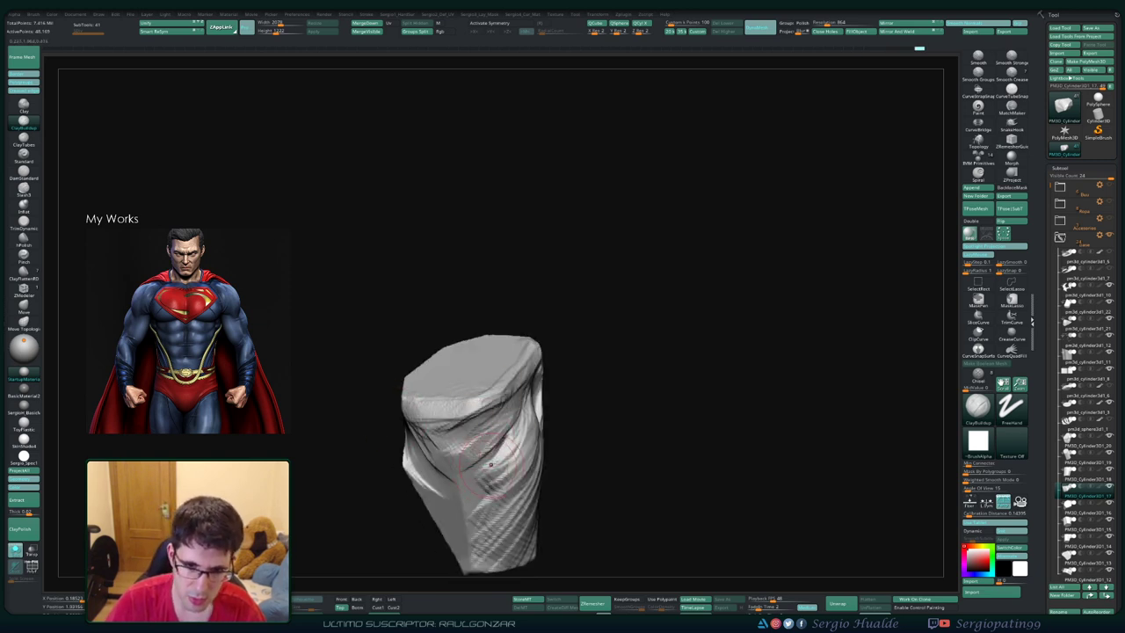
right_click_drag(491, 464, 729, 286)
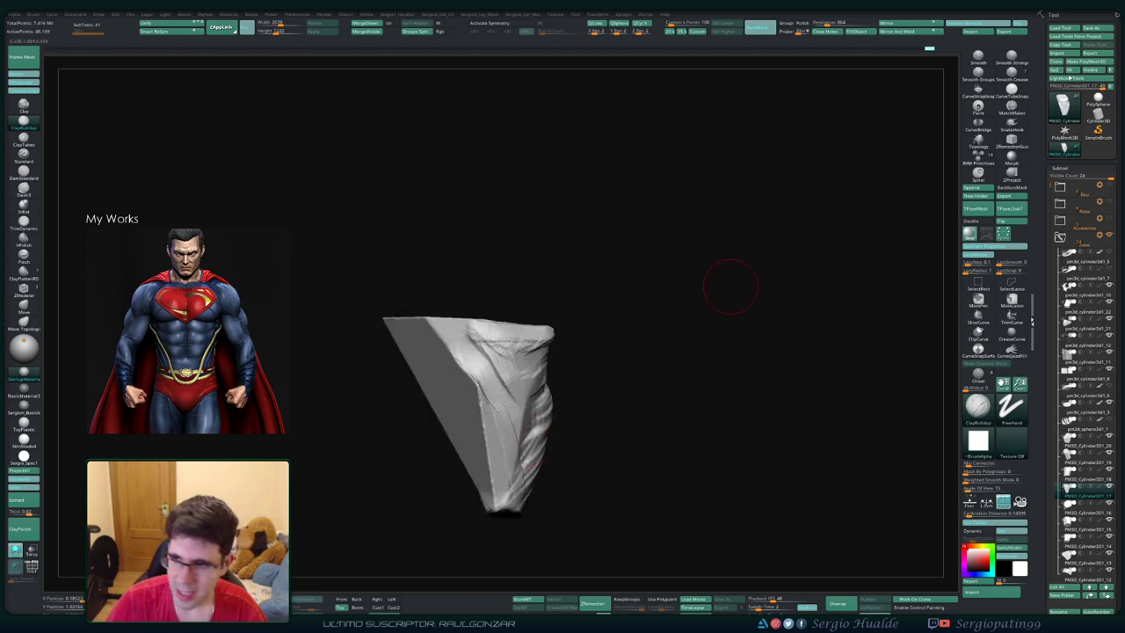
Step: Shift-smooth the lower-left folds of the rock
right_click(497, 409)
right_click_drag(497, 409, 493, 434)
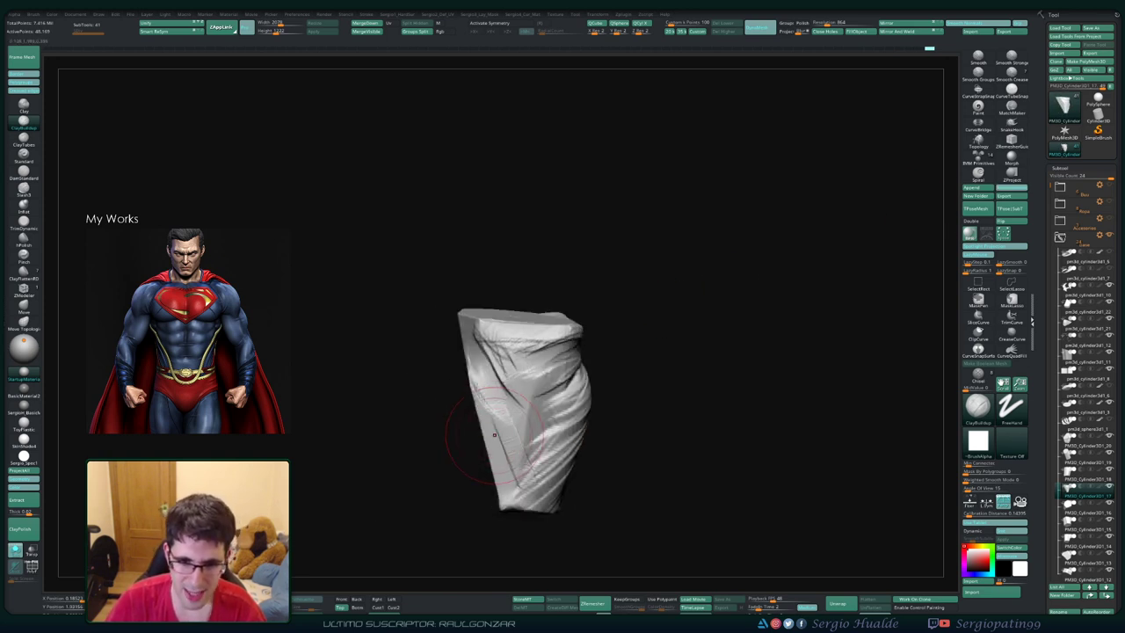
left_click_drag(493, 434, 505, 457, "shift")
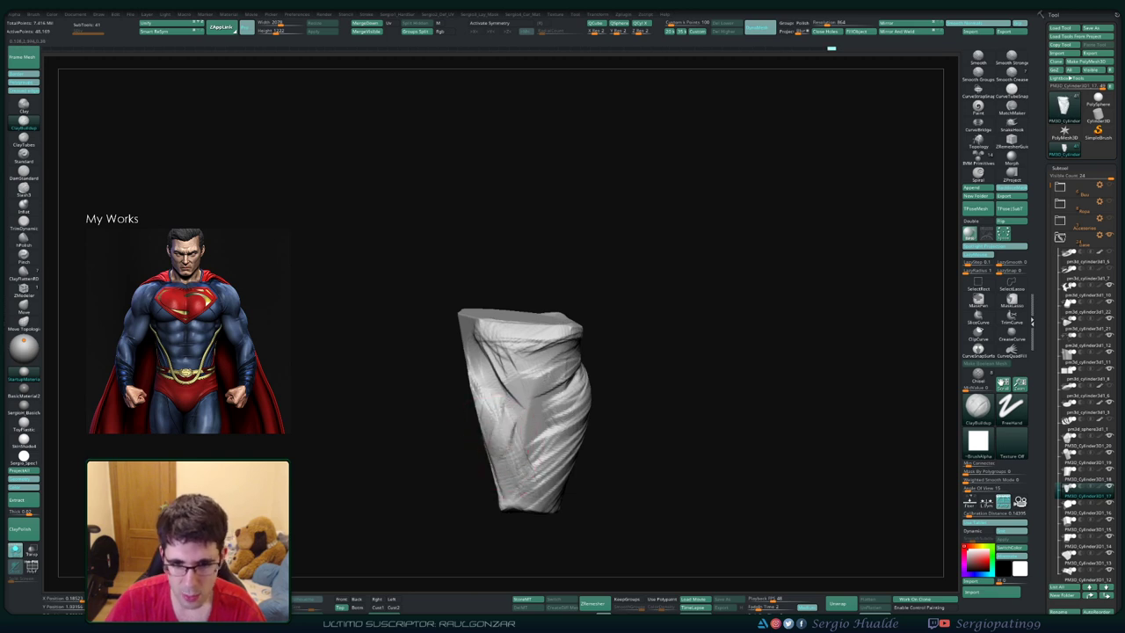
mouse_move(509, 456)
right_mouse_down()
mouse_move(527, 431)
mouse_move(475, 386)
mouse_move(462, 457)
mouse_move(448, 395)
mouse_move(490, 431)
right_mouse_up()
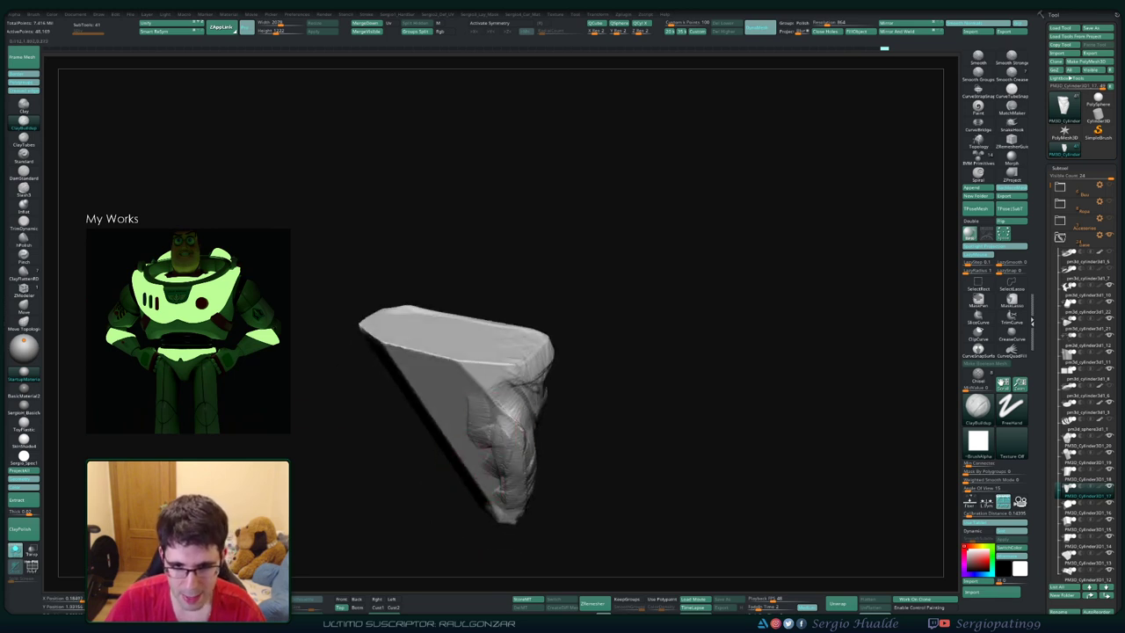
Step: Carve crease strokes on the flat side face, then turn off Solo to show the whole base
mouse_move(465, 371)
right_mouse_down()
mouse_move(443, 378)
mouse_move(492, 394)
right_mouse_up()
mouse_move(492, 395)
left_mouse_down()
mouse_move(457, 440)
mouse_move(479, 501)
left_mouse_up()
left_click_drag(439, 369, 494, 430)
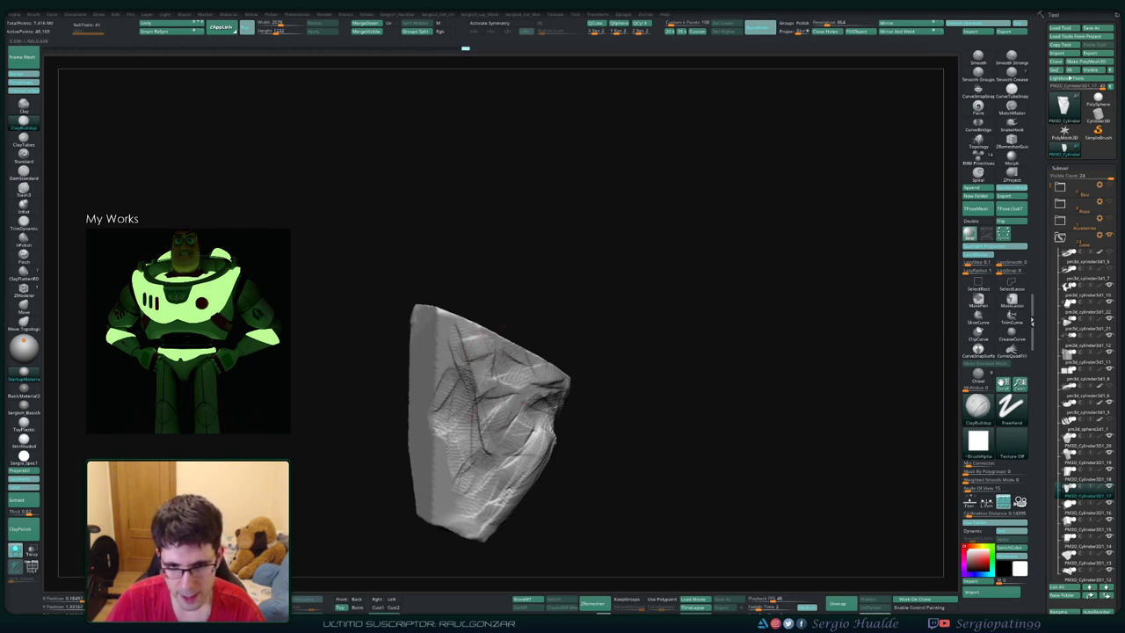
right_click_drag(516, 353, 535, 377)
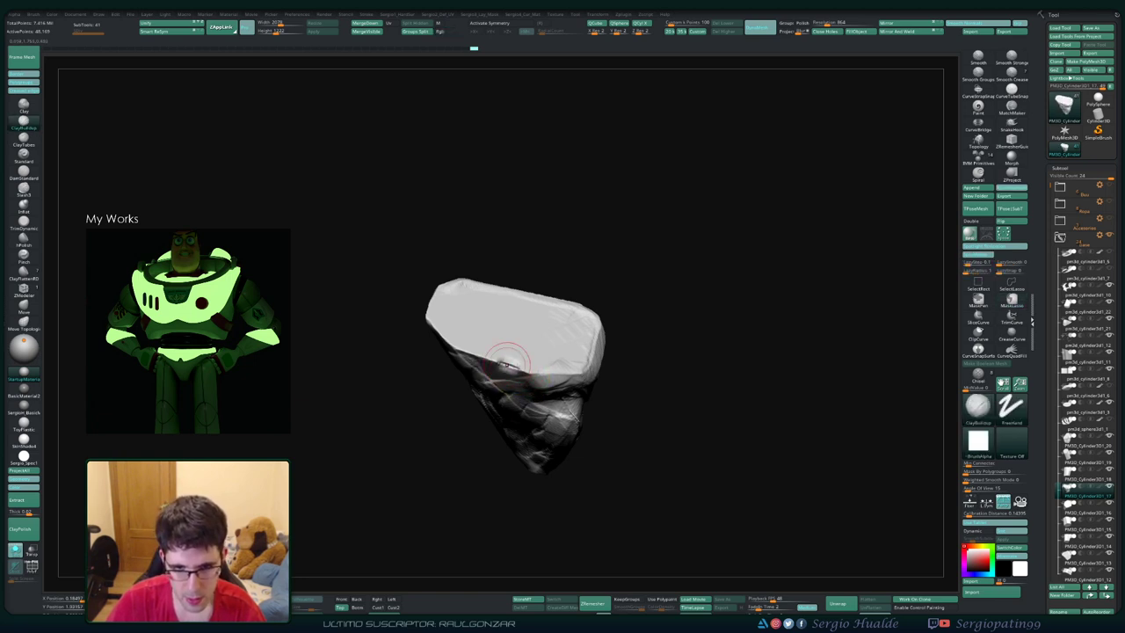
right_click_drag(524, 393, 527, 417)
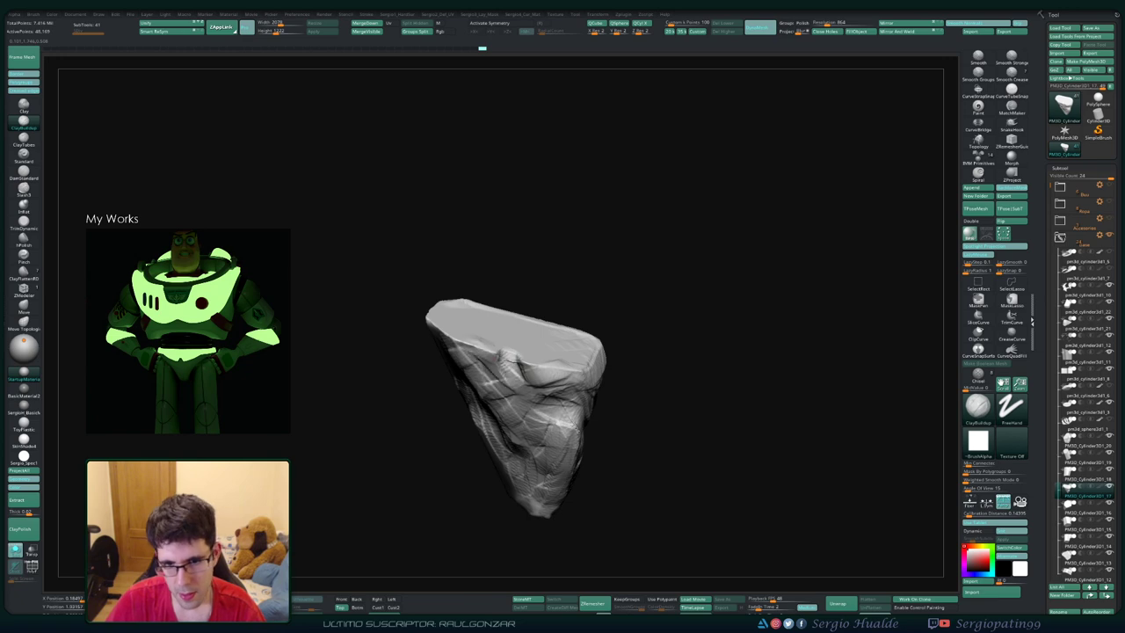
key("ctrl+shift+s")
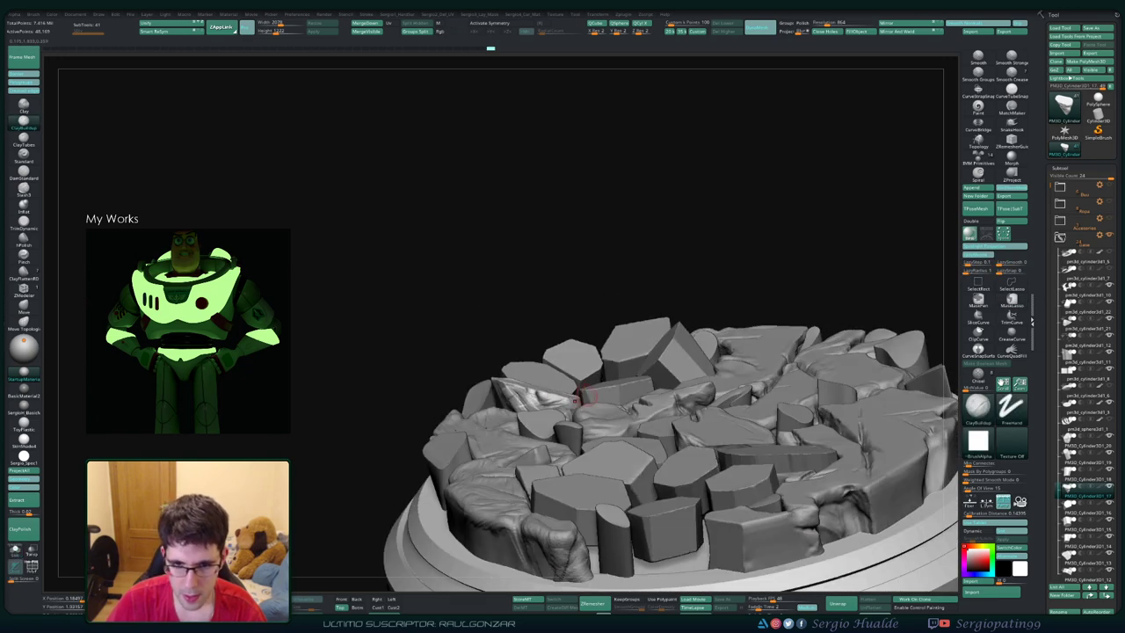
Step: Reveal the pant-leg and full character, then orbit down onto the cracked stone slab
mouse_move(549, 378)
right_mouse_down()
mouse_move(620, 420)
mouse_move(624, 474)
right_mouse_up()
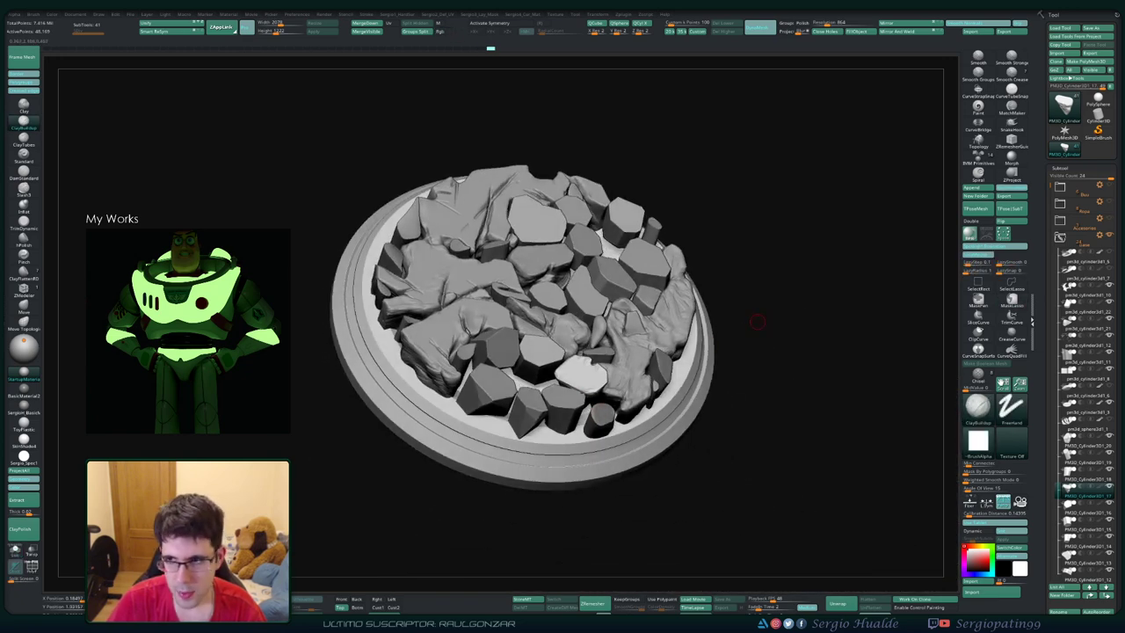
left_click(1099, 202)
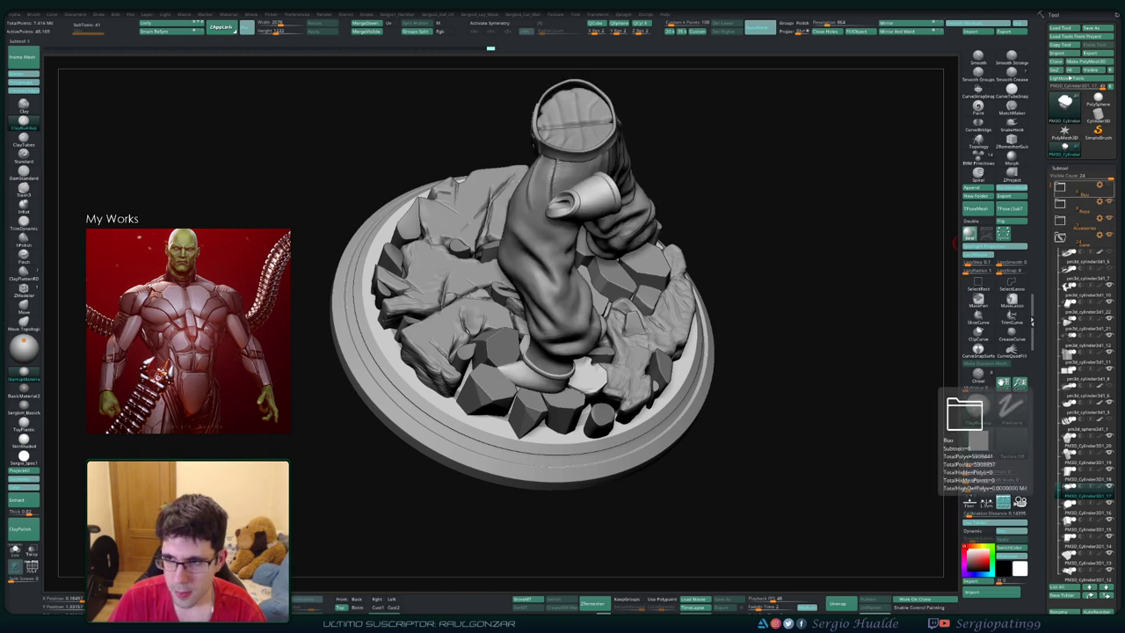
left_click(1109, 218)
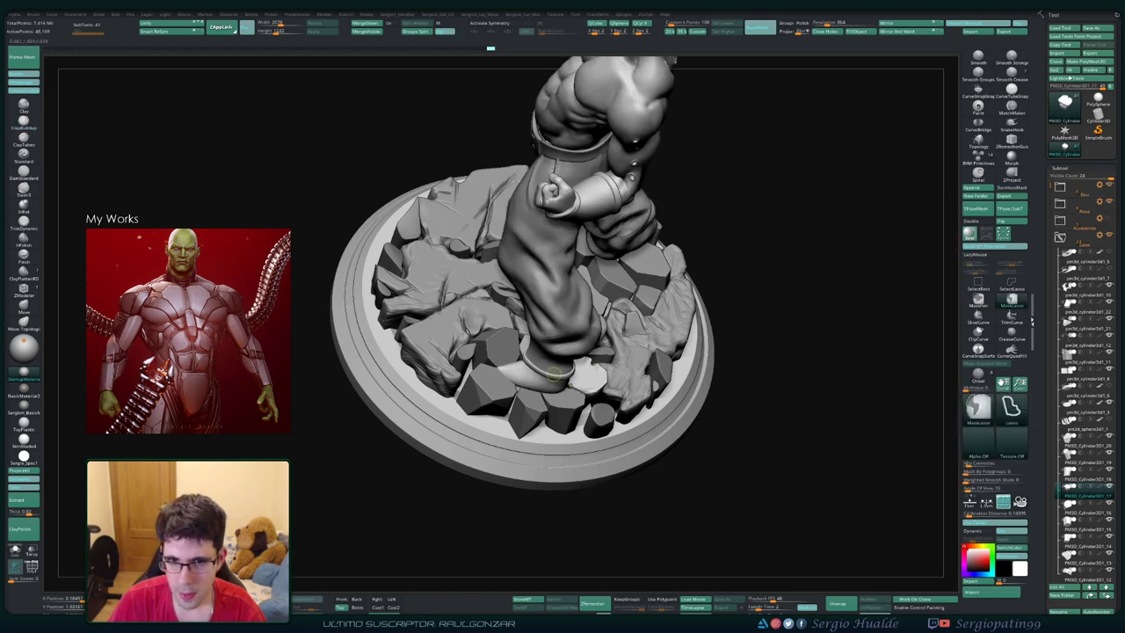
mouse_move(791, 352)
right_mouse_down()
mouse_move(826, 290)
mouse_move(870, 369)
mouse_move(892, 347)
mouse_move(835, 356)
mouse_move(822, 325)
right_mouse_up()
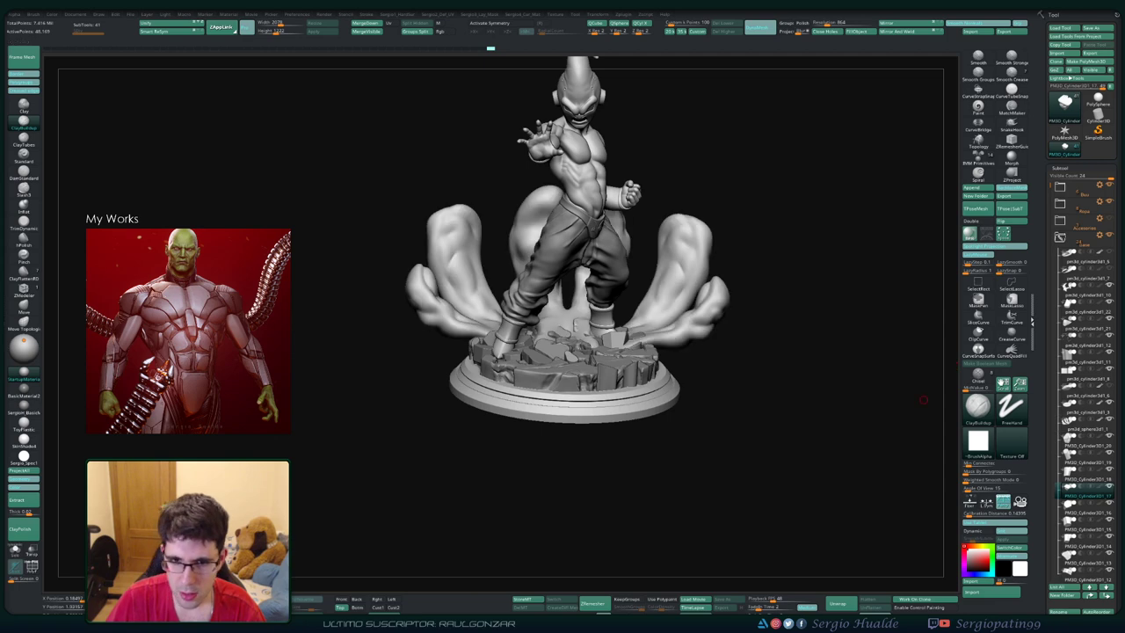
mouse_move(956, 367)
right_mouse_down()
mouse_move(728, 401)
mouse_move(833, 408)
right_mouse_up()
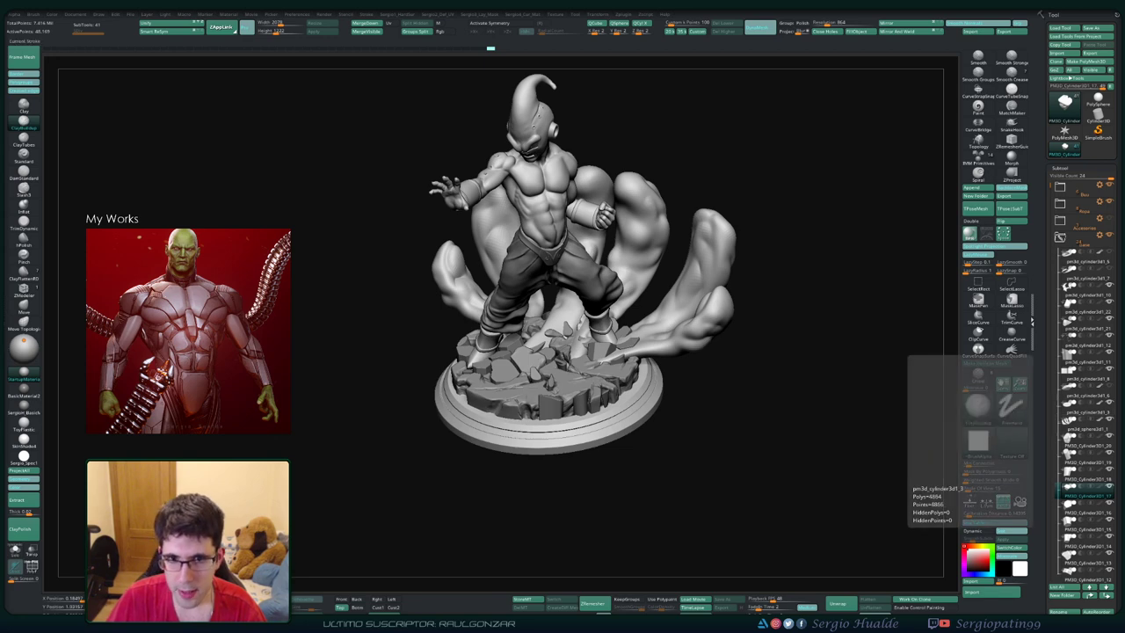
mouse_move(953, 424)
right_mouse_down()
mouse_move(879, 412)
mouse_move(898, 332)
right_mouse_up()
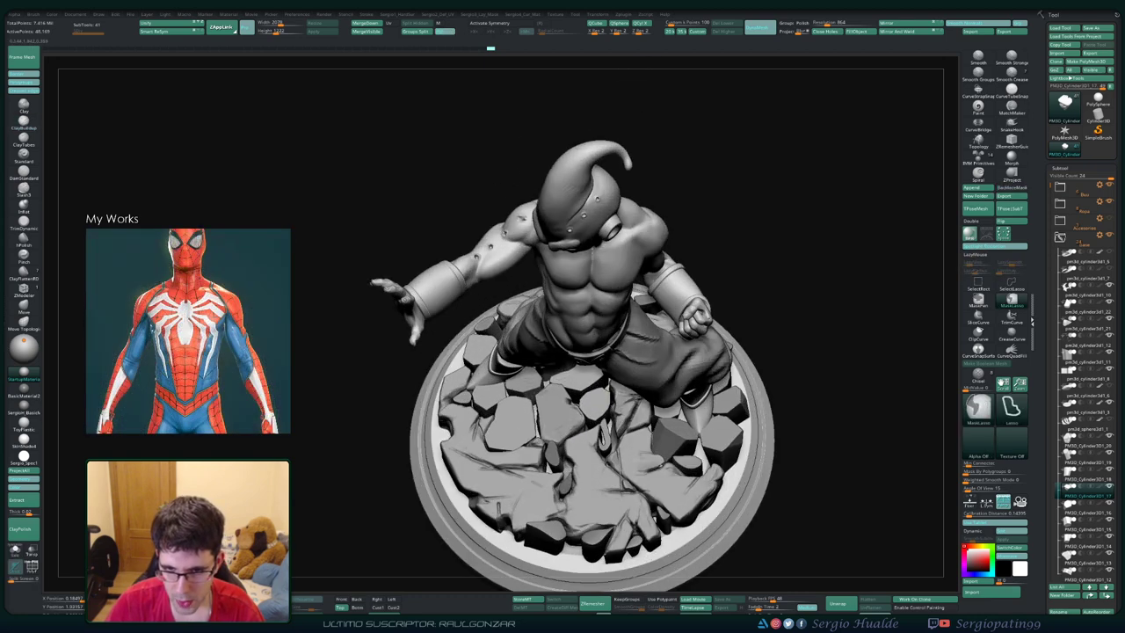
Step: Solo the rock chunk subtool and tilt it to inspect its top faces
key("ctrl+shift+s")
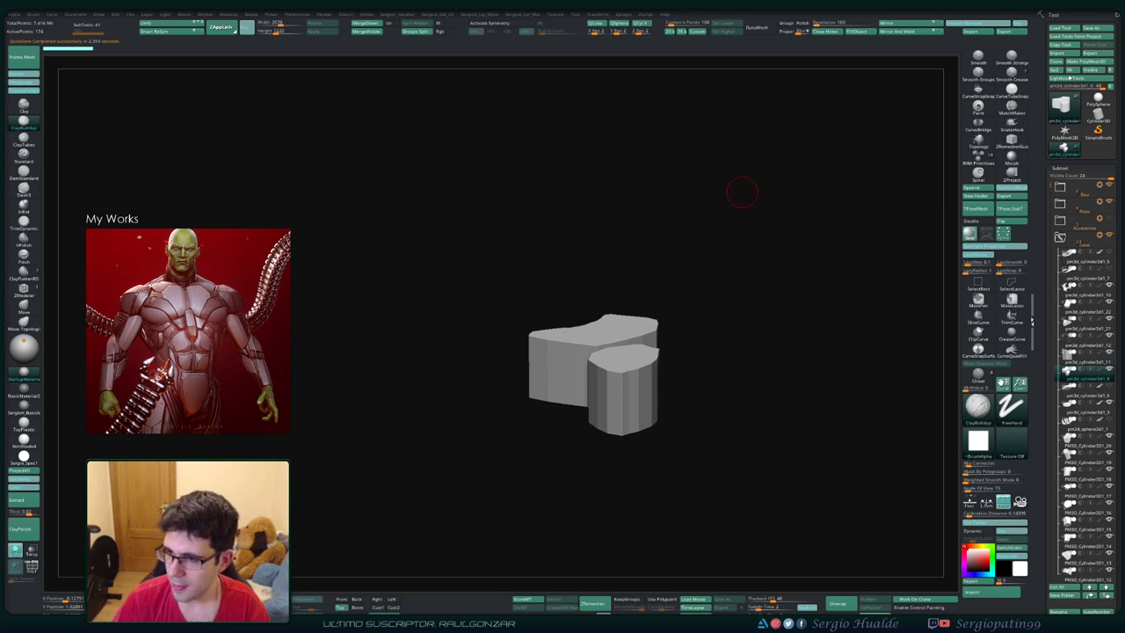
mouse_move(661, 252)
left_mouse_down()
mouse_move(640, 301)
mouse_move(636, 293)
left_mouse_up()
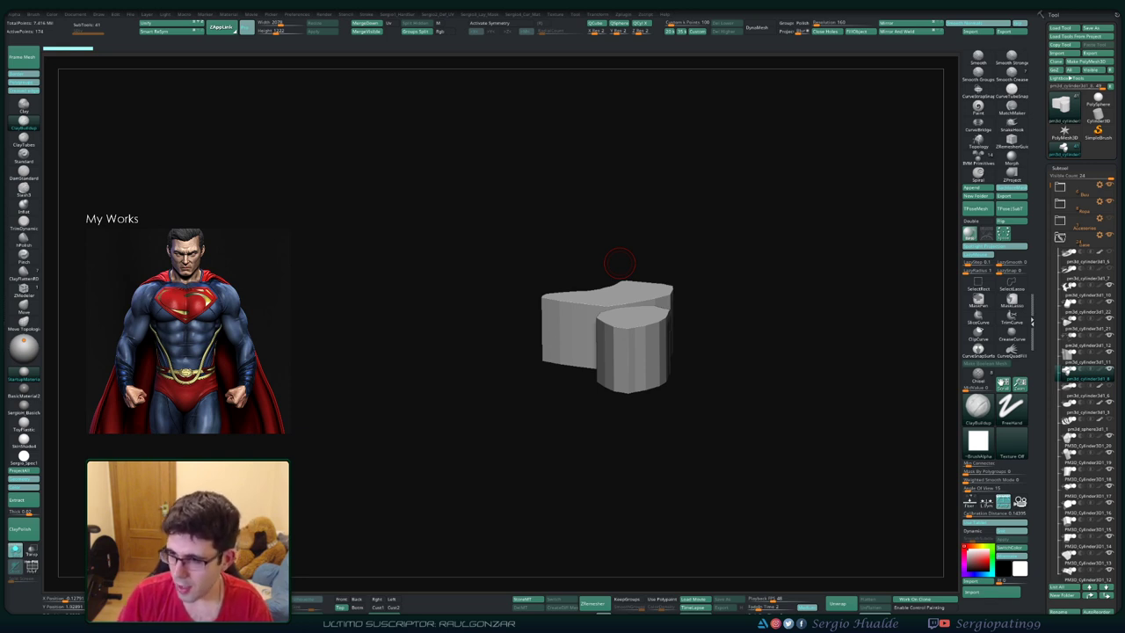
left_click_drag(723, 258, 673, 264)
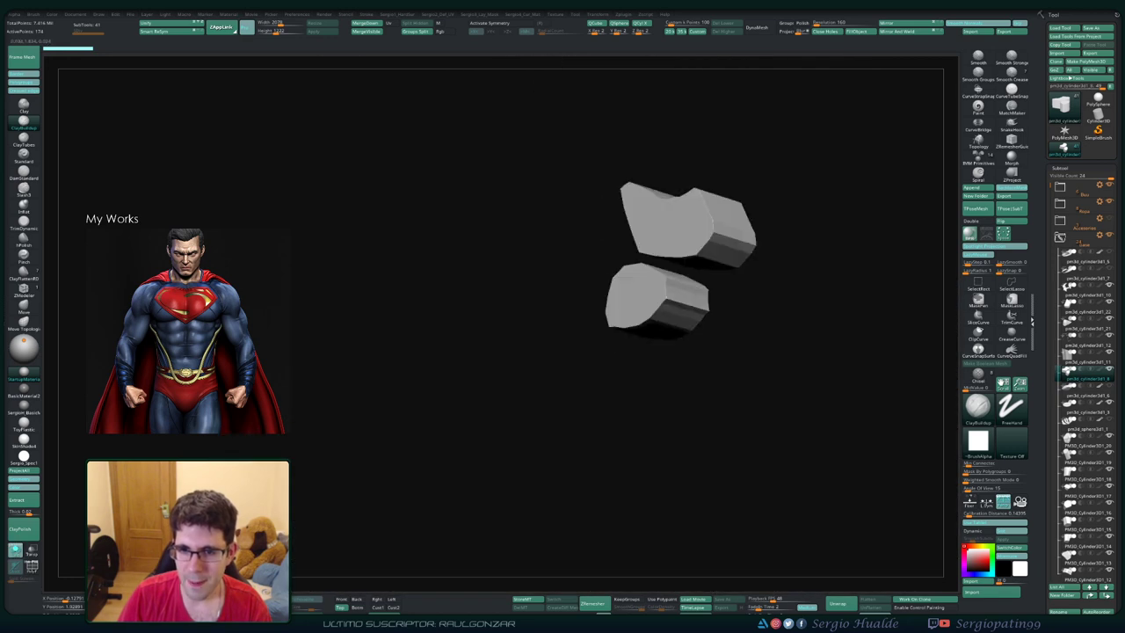
Step: With PolyF on, extrude the two flat chunks into thick, rounded blocks using Panel Loops
key("shift+f")
left_click_drag(629, 311, 578, 339)
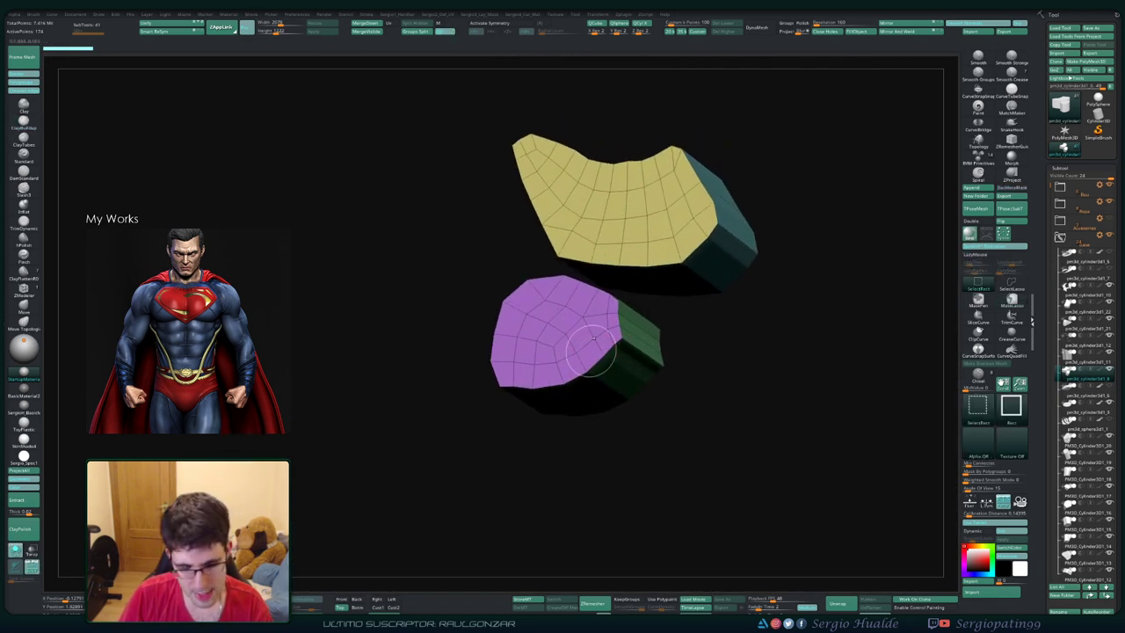
key("ctrl+w")
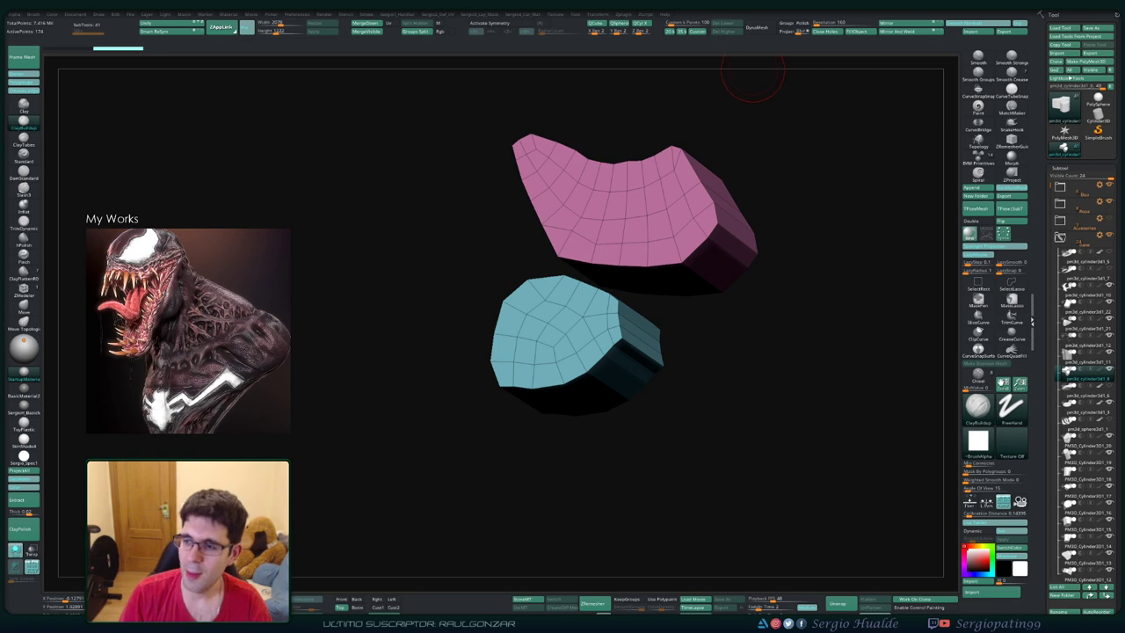
left_click_drag(723, 105, 766, 153, "shift")
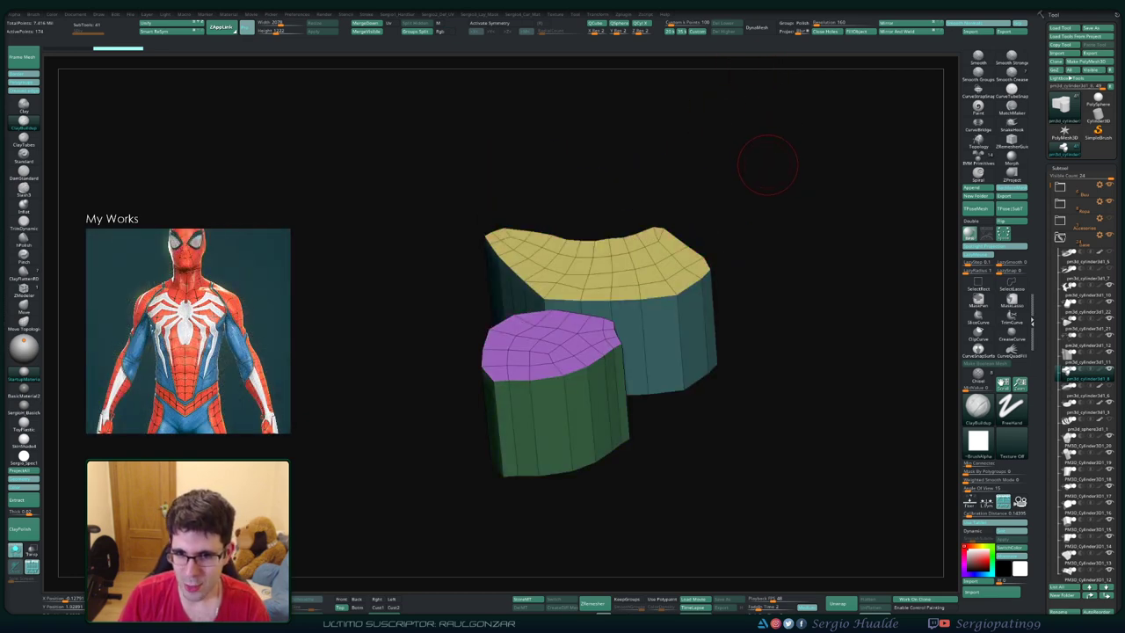
key("alt+p")
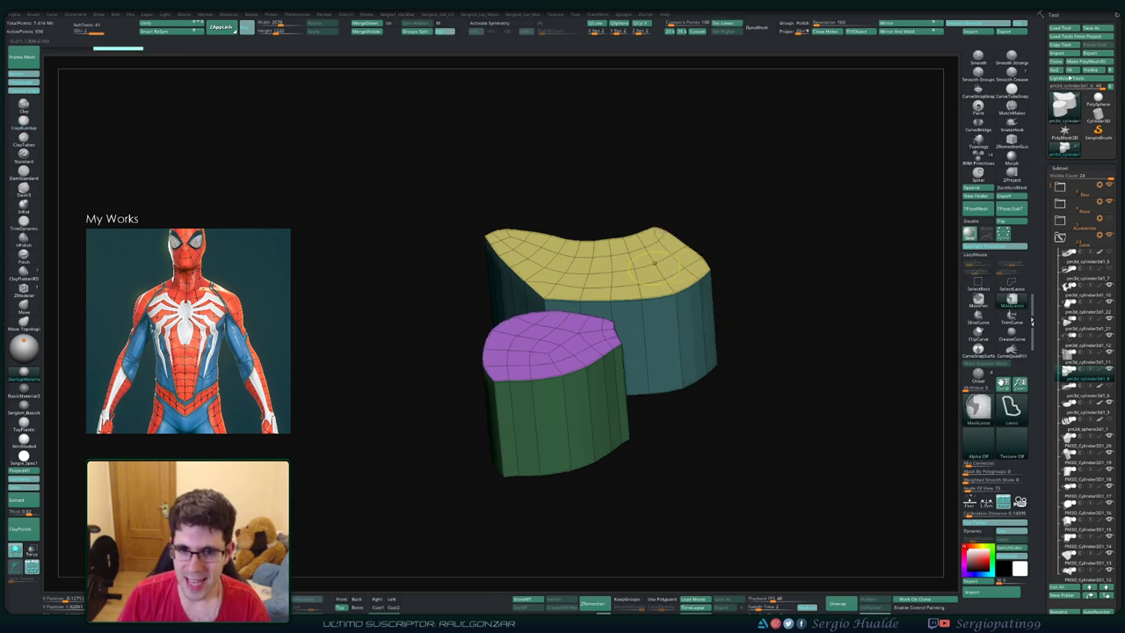
key("shift+f")
key("d")
mouse_move(650, 272)
right_mouse_down()
mouse_move(673, 263)
mouse_move(622, 278)
right_mouse_up()
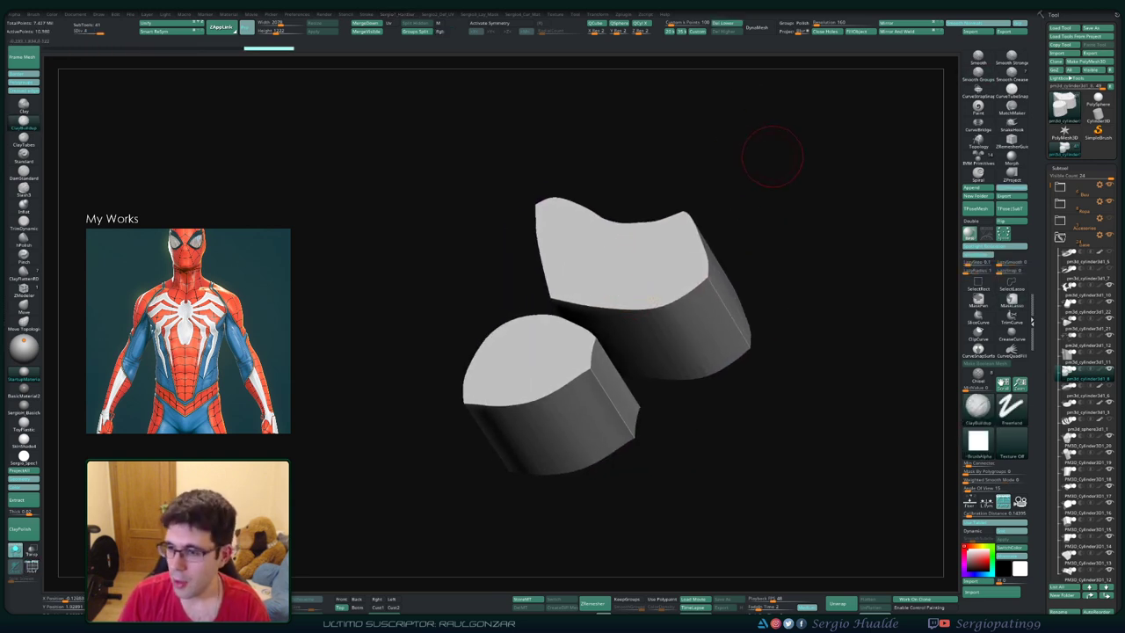
right_click_drag(771, 155, 778, 159)
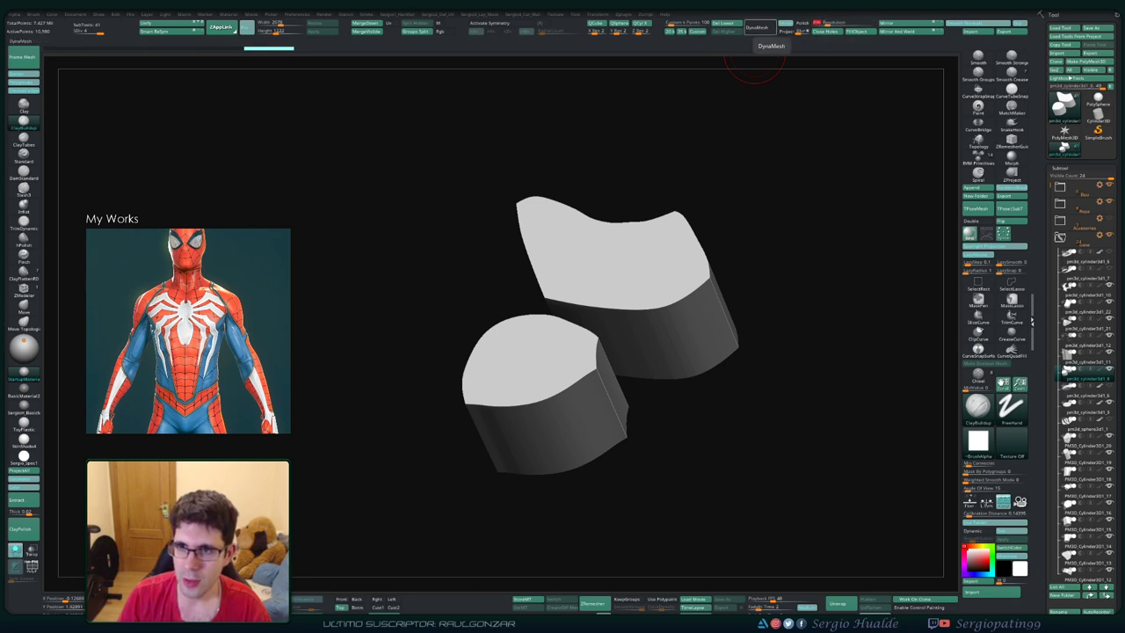
Step: DynaMesh the blocks and check their polygroups by hiding and restoring the walls
left_click(754, 27)
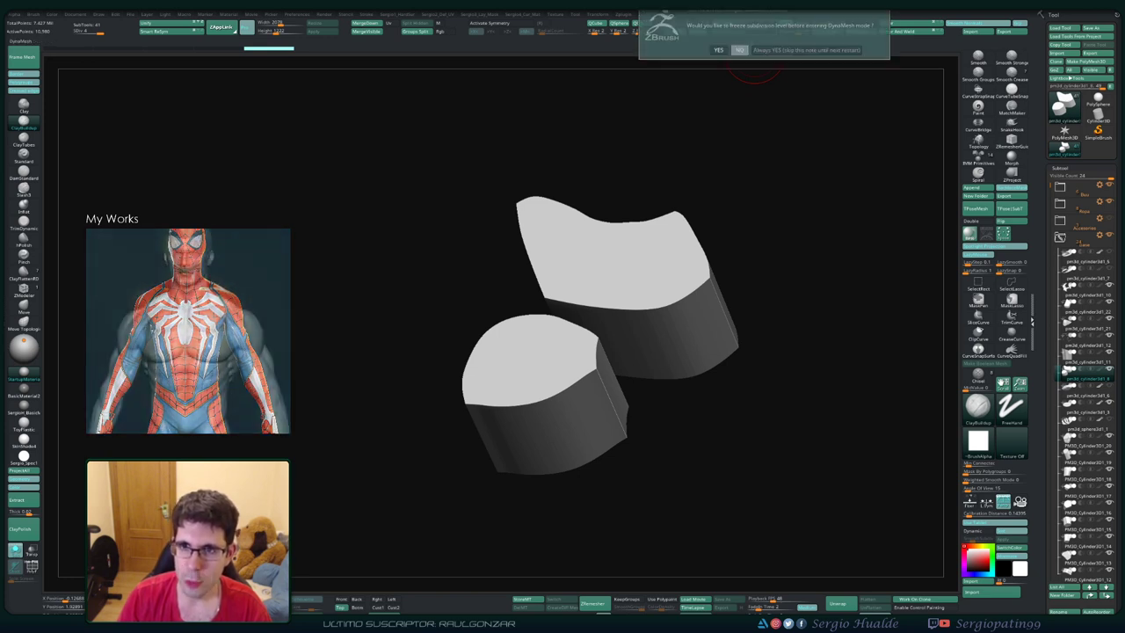
left_click(739, 50)
right_click_drag(605, 294, 607, 316)
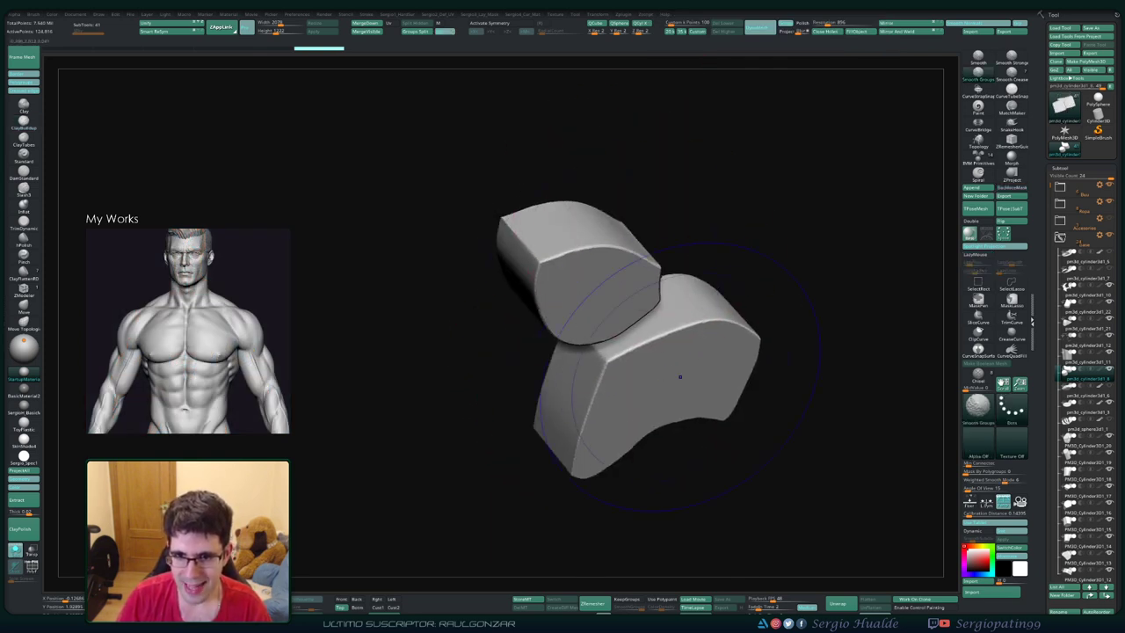
mouse_move(673, 377)
right_mouse_down()
mouse_move(590, 477)
mouse_move(590, 457)
right_mouse_up()
key("shift+f")
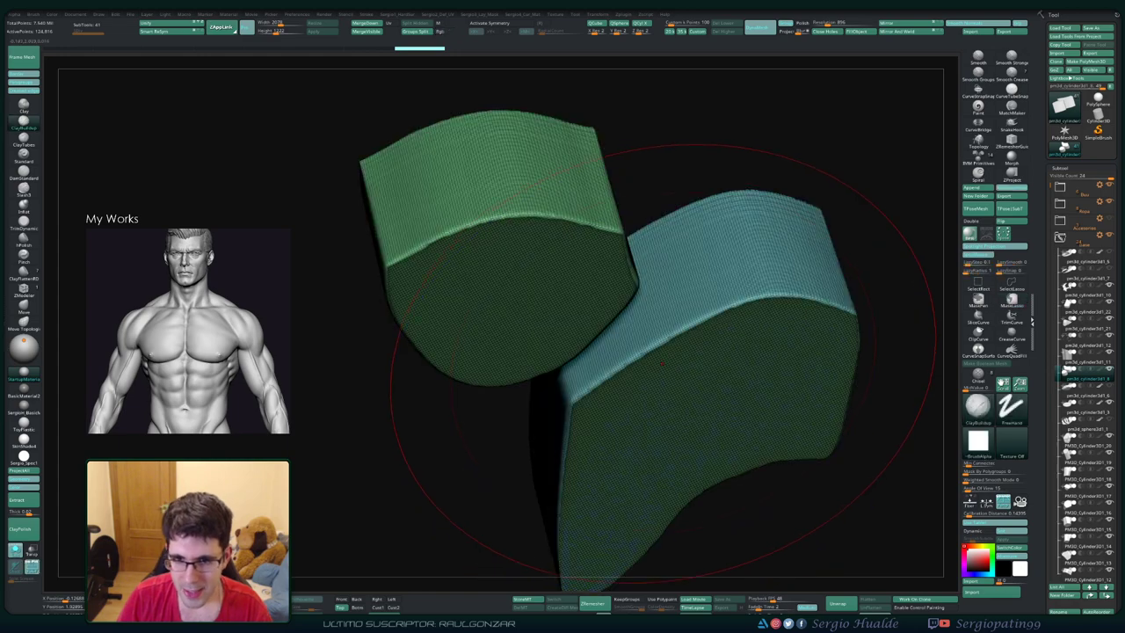
mouse_move(668, 369)
right_mouse_down()
mouse_move(650, 290)
mouse_move(641, 334)
mouse_move(632, 316)
right_mouse_up()
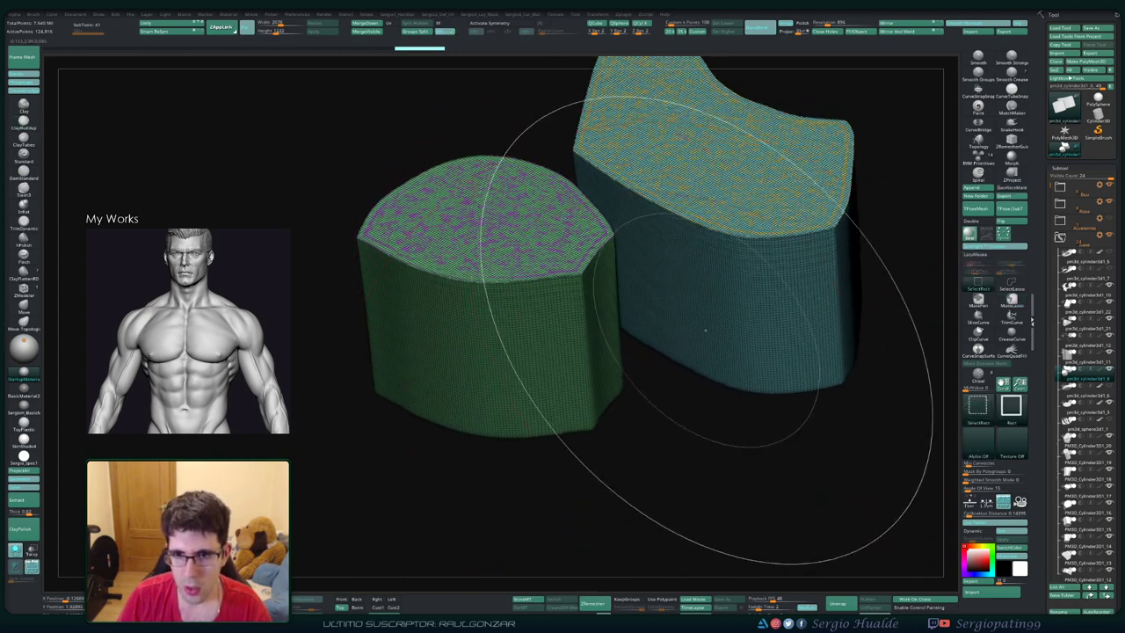
left_click(682, 339, "ctrl+shift")
left_click(667, 360, "ctrl+shift")
left_click(606, 404, "ctrl+shift")
left_click(606, 474, "ctrl+shift")
right_click_drag(606, 474, 633, 290)
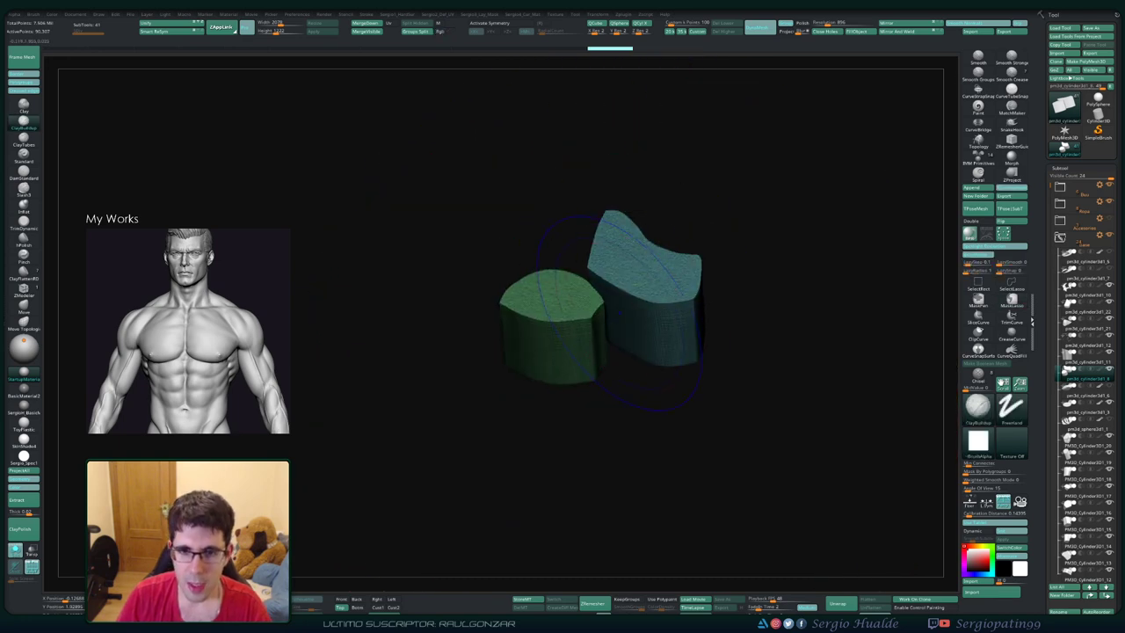
key("shift+f")
right_click_drag(577, 342, 587, 308)
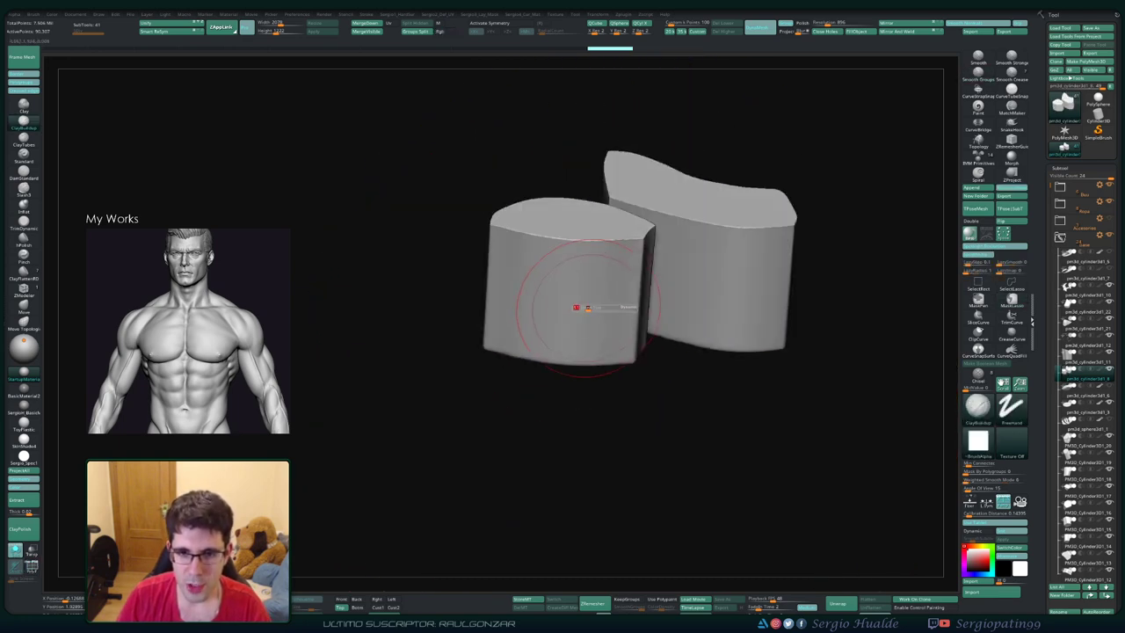
Step: Build diagonal clay ridges across the left block's upper and lower parts
left_click_drag(576, 280, 505, 349)
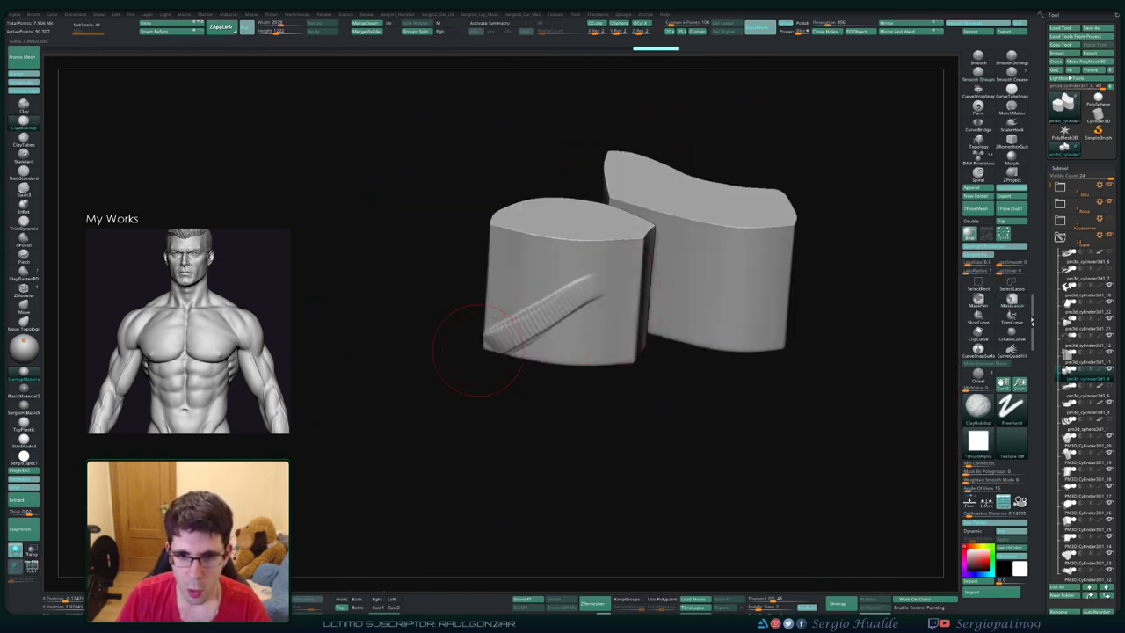
mouse_move(492, 343)
right_mouse_down()
mouse_move(457, 325)
mouse_move(534, 336)
right_mouse_up()
left_click_drag(563, 316, 520, 349)
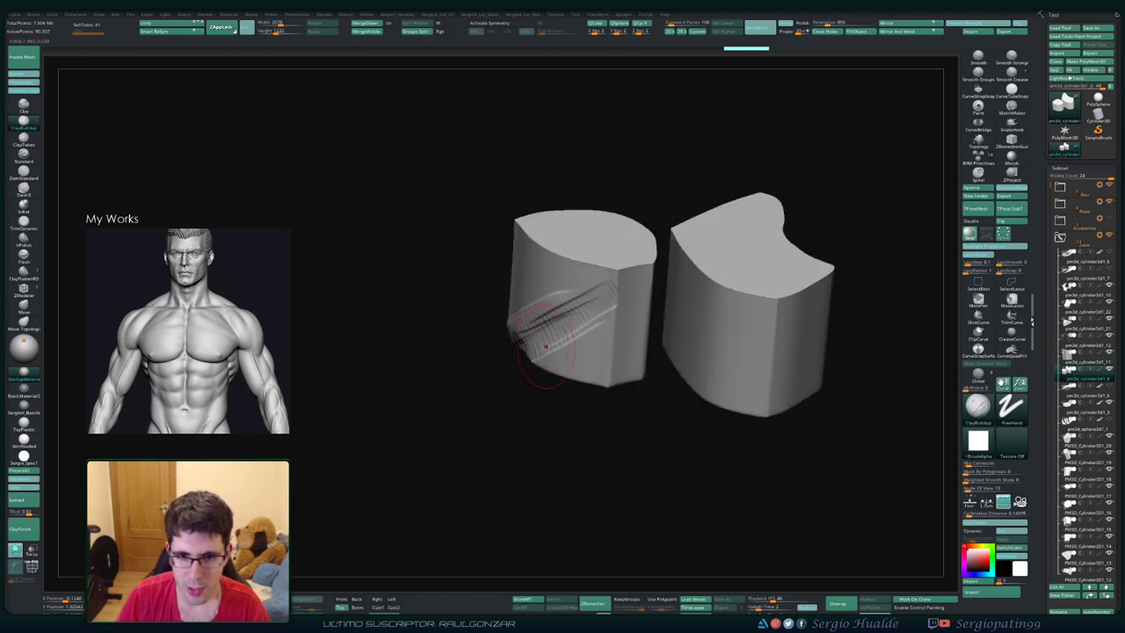
mouse_move(527, 352)
right_mouse_down()
mouse_move(492, 316)
mouse_move(625, 257)
right_mouse_up()
left_click_drag(637, 256, 587, 279)
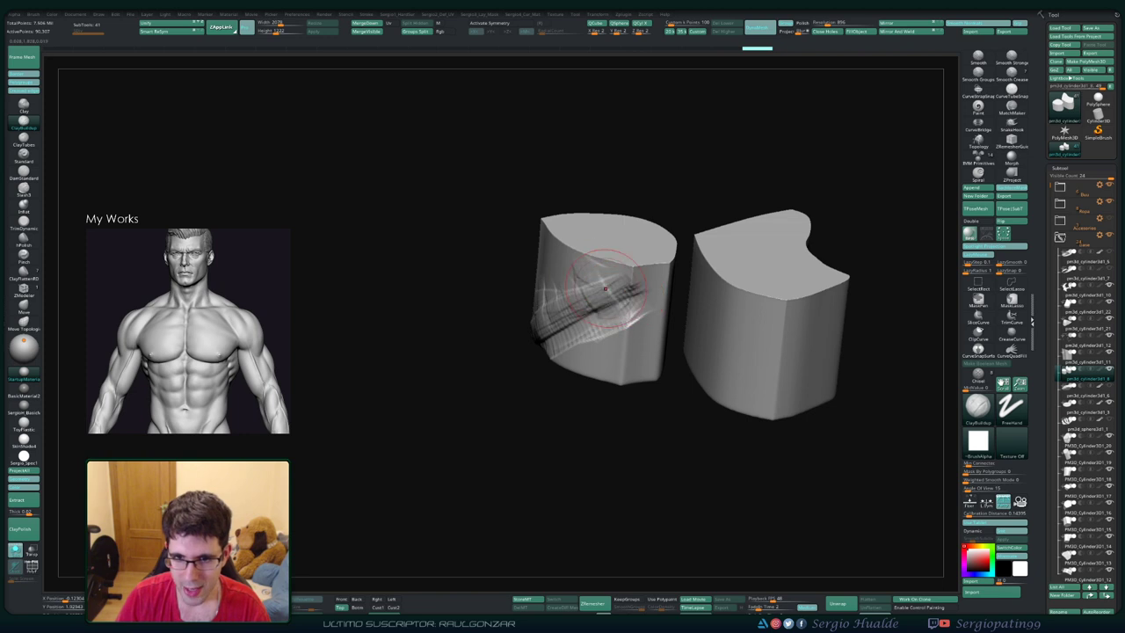
right_click_drag(606, 290, 609, 328)
left_click_drag(609, 329, 598, 351)
mouse_move(650, 281)
left_mouse_down()
mouse_move(589, 360)
mouse_move(624, 307)
left_mouse_up()
right_click_drag(633, 290, 666, 270)
left_click_drag(665, 270, 629, 295)
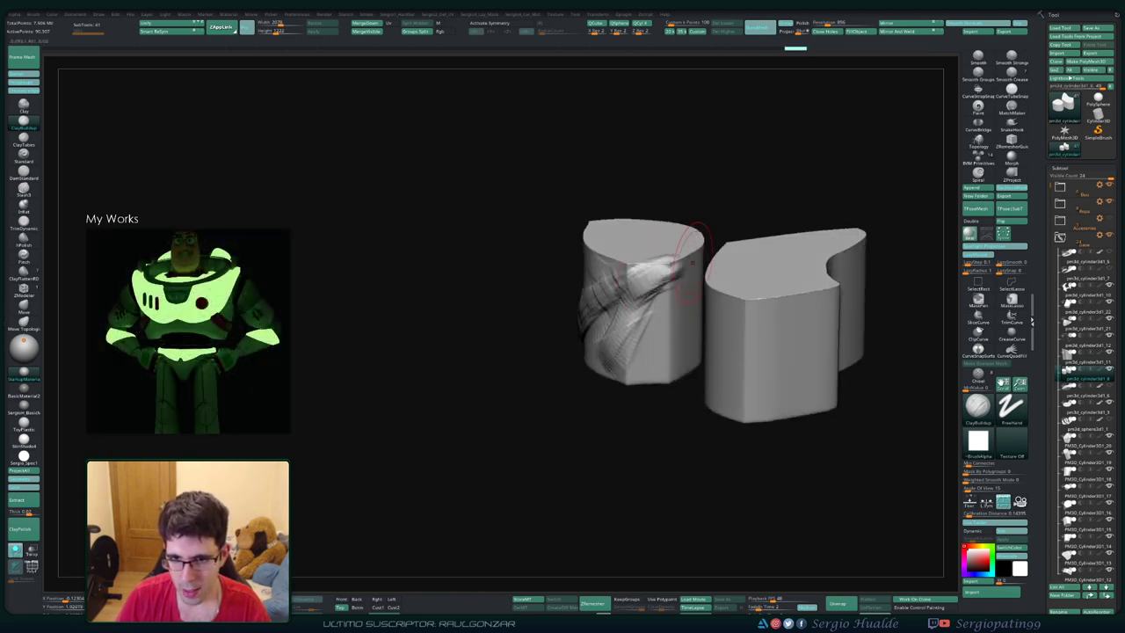
left_click_drag(692, 257, 627, 316)
left_click_drag(676, 280, 598, 377)
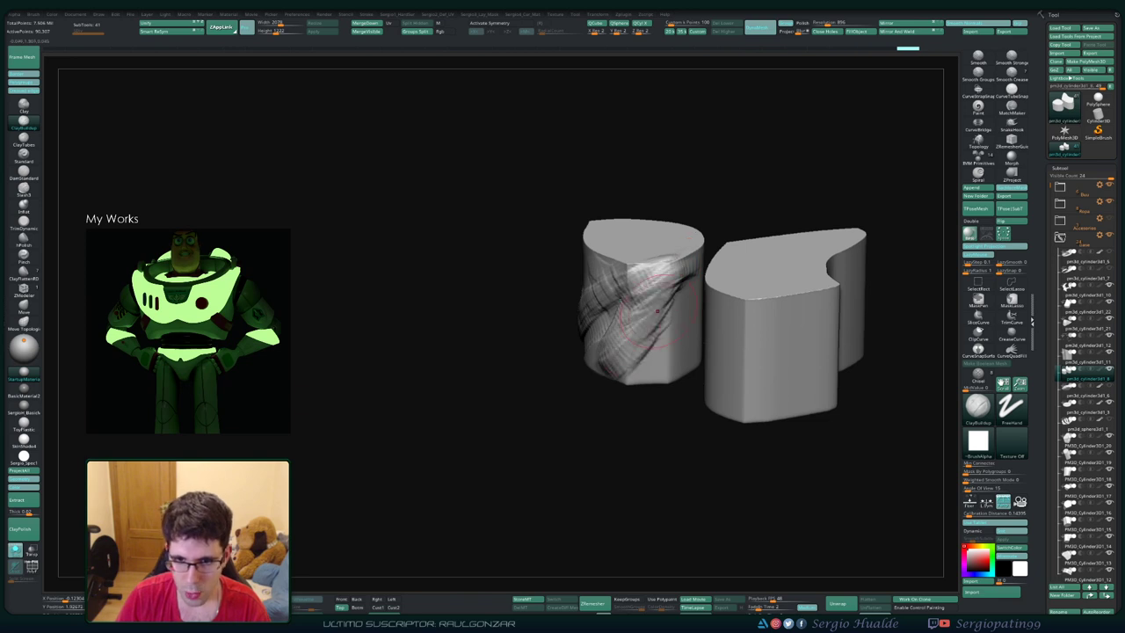
mouse_move(676, 316)
left_mouse_down()
mouse_move(632, 382)
mouse_move(650, 381)
left_mouse_up()
Step: Roughen the left block's upper side and front with more clay strokes
mouse_move(650, 351)
right_mouse_down()
mouse_move(615, 347)
mouse_move(597, 317)
right_mouse_up()
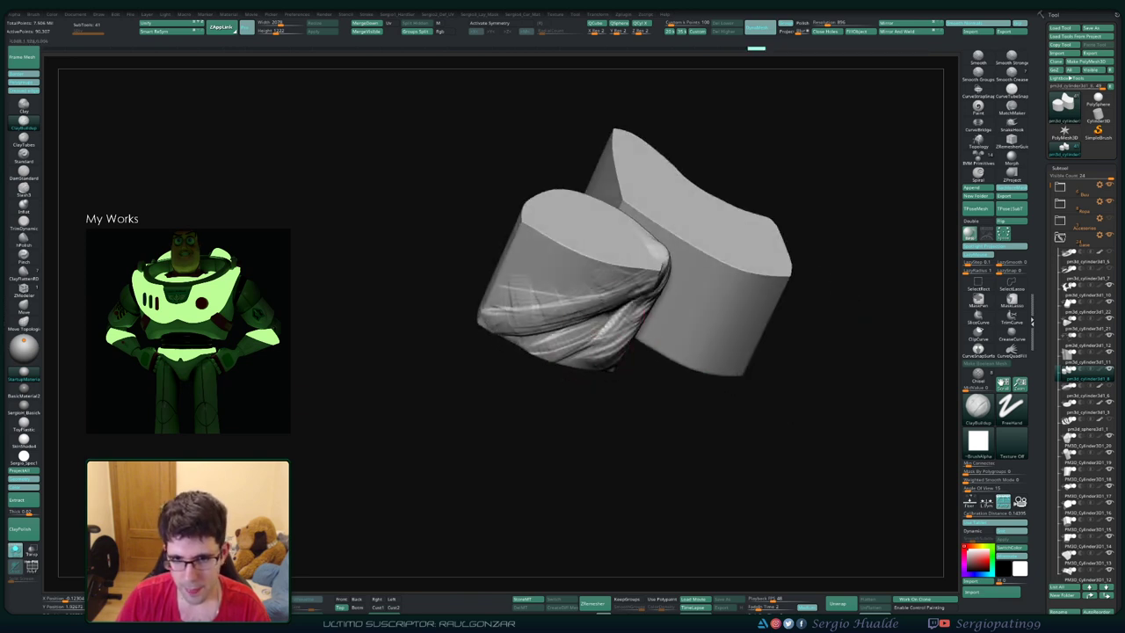
left_click_drag(624, 299, 518, 334)
left_click_drag(585, 260, 505, 321)
left_click_drag(554, 239, 501, 303)
left_click_drag(557, 275, 489, 341)
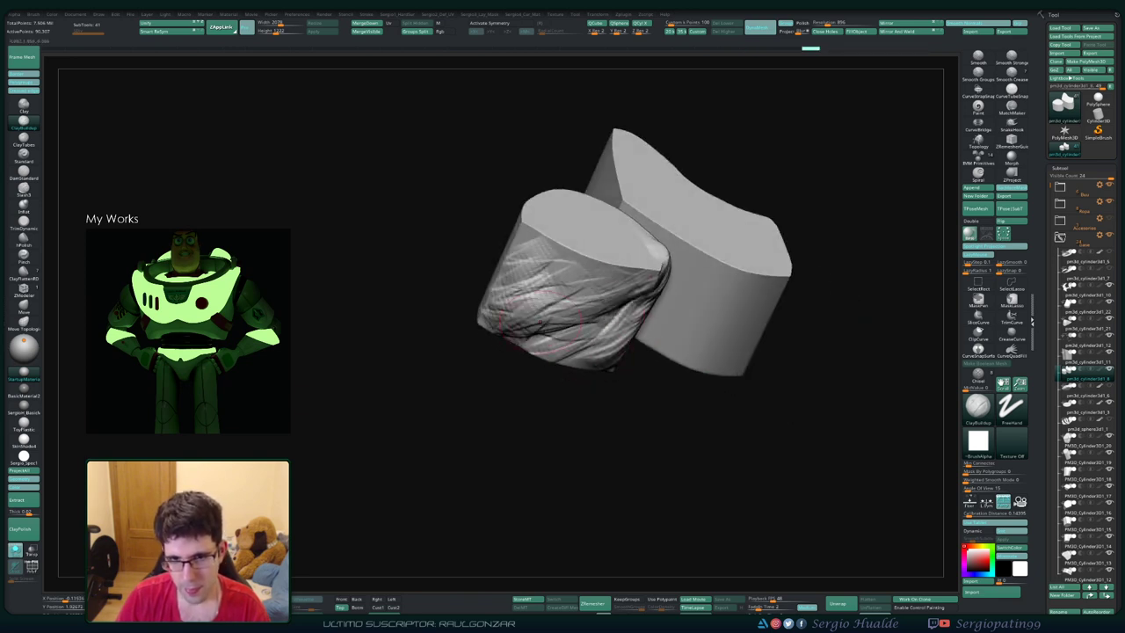
left_click_drag(584, 303, 532, 283)
left_click_drag(606, 244, 527, 308)
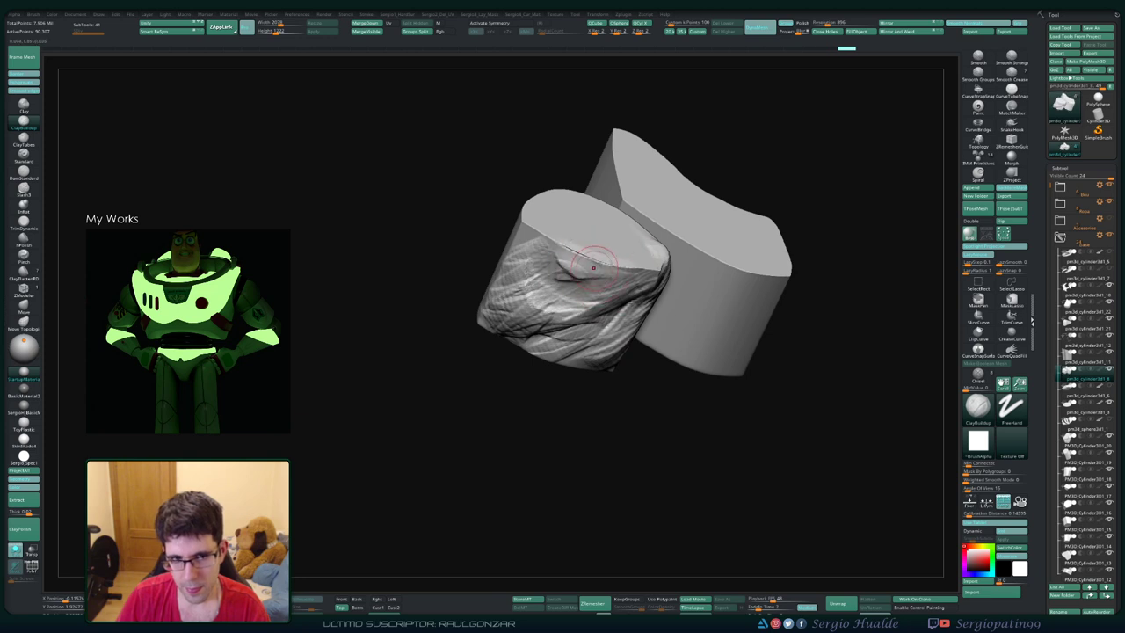
right_click_drag(590, 255, 597, 290)
left_click_drag(588, 281, 675, 244)
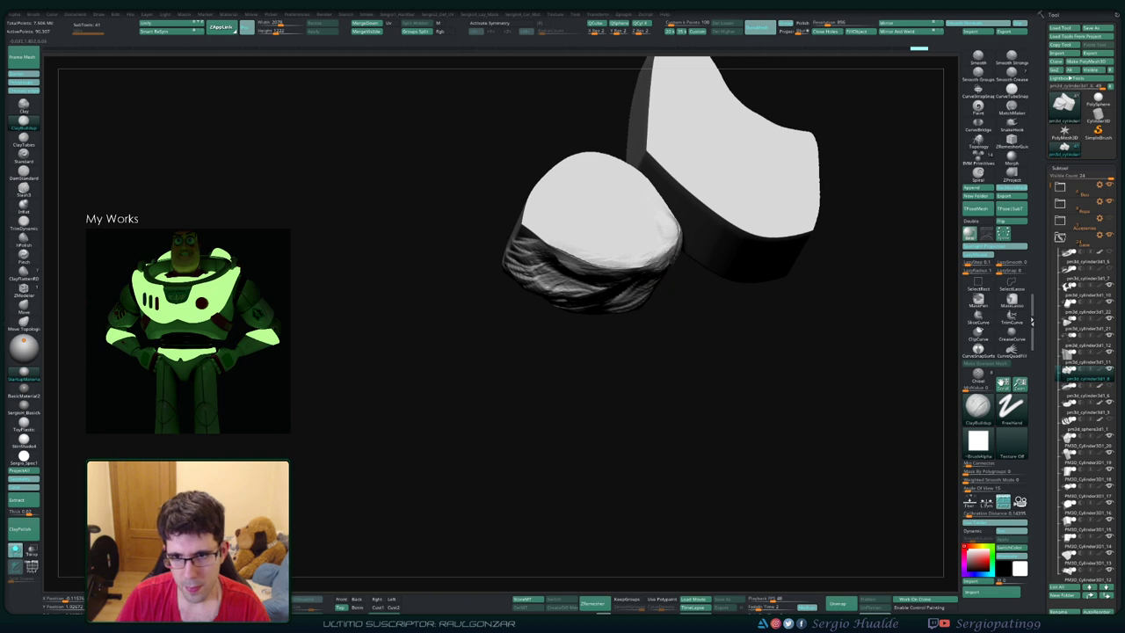
right_click_drag(590, 294, 590, 318)
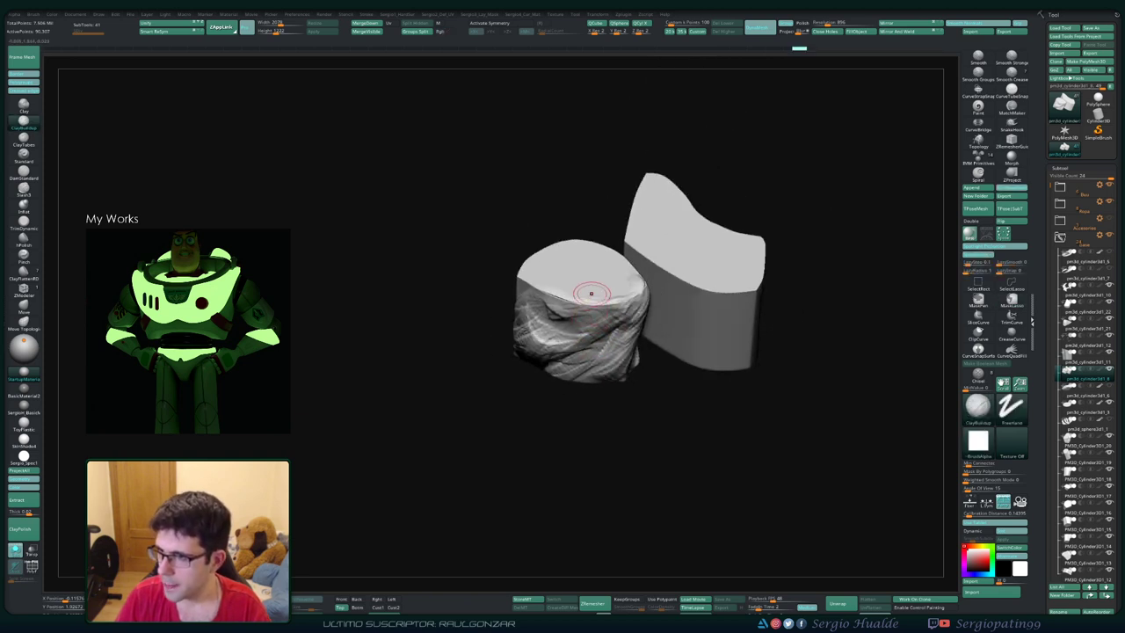
mouse_move(591, 292)
right_mouse_down()
mouse_move(579, 290)
mouse_move(667, 316)
right_mouse_up()
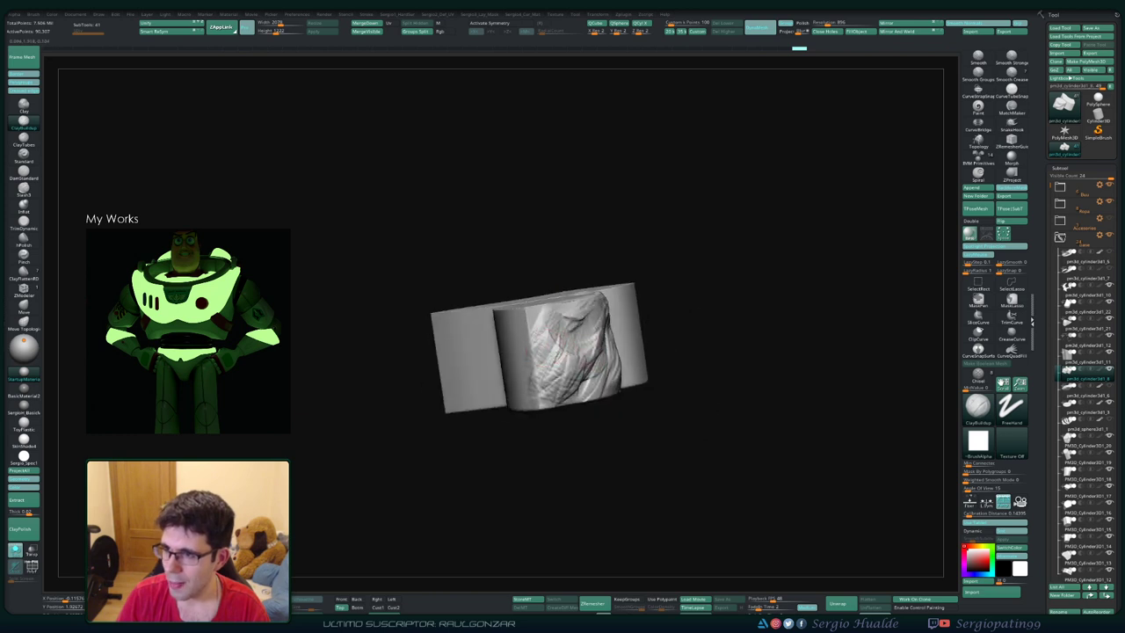
right_click_drag(598, 303, 553, 301)
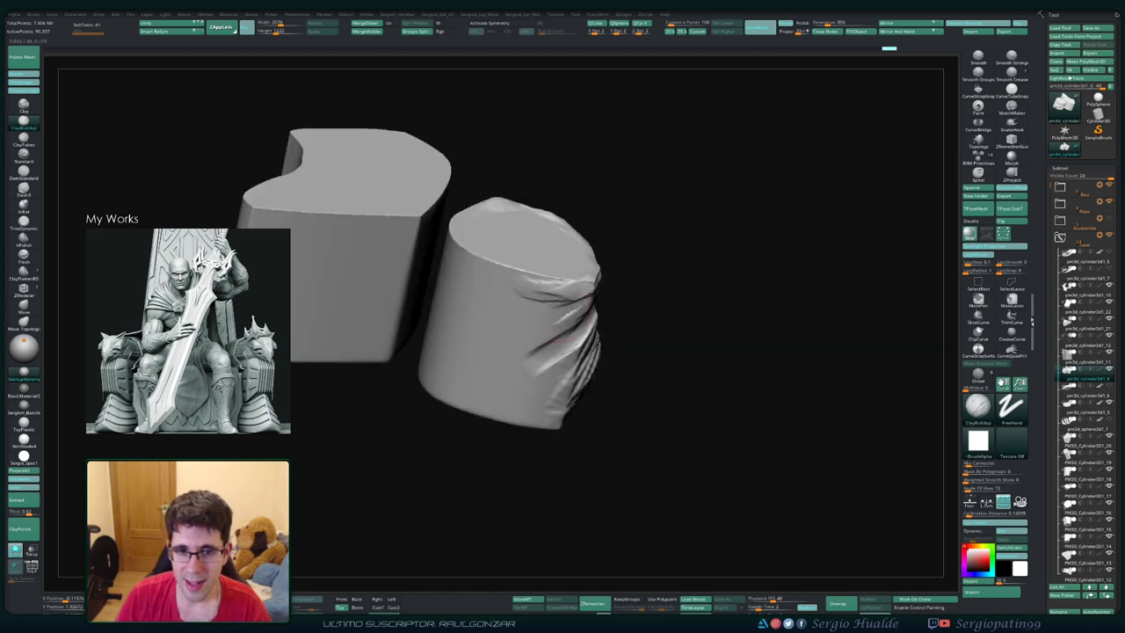
Step: Carve long diagonal creases across the cylinder's front and lower right side
left_click_drag(479, 259, 575, 303)
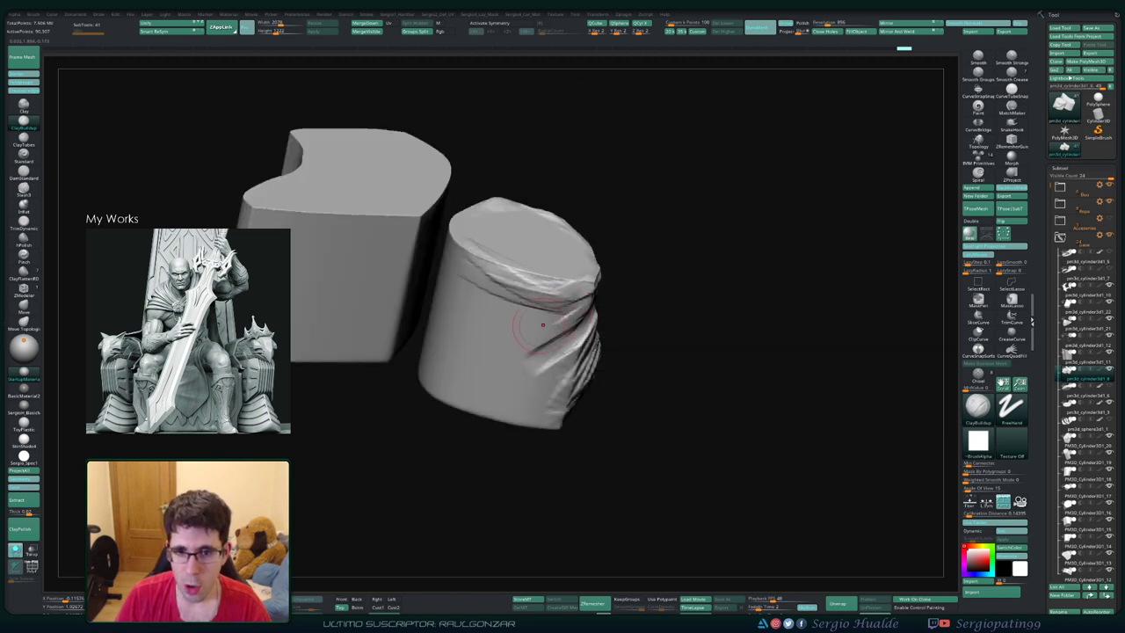
right_click_drag(502, 372, 503, 347)
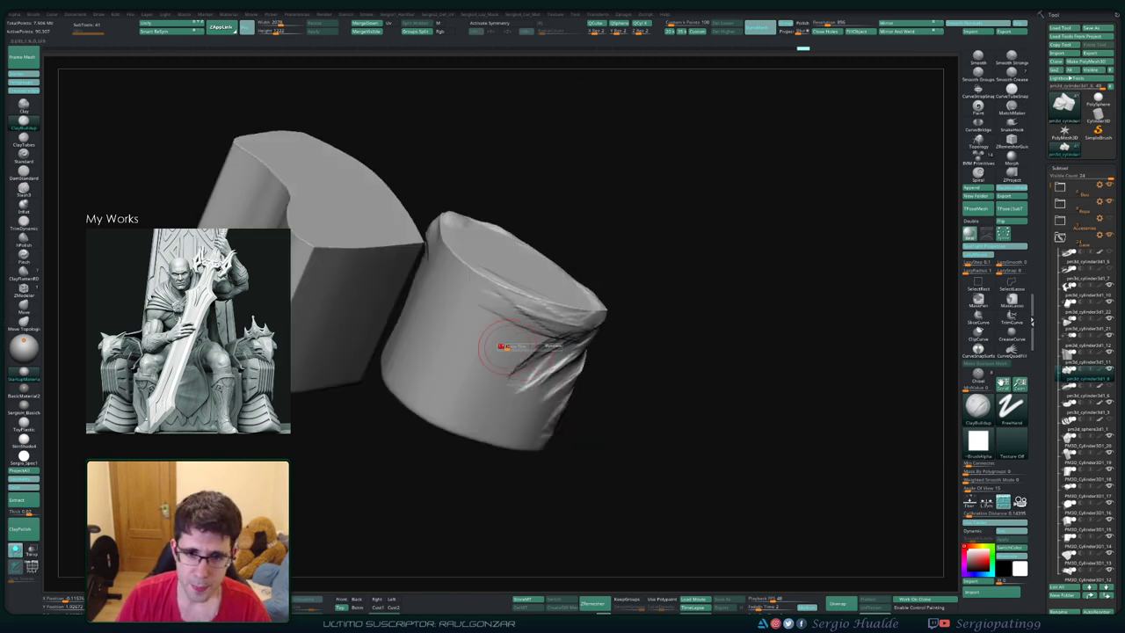
right_click_drag(445, 281, 453, 316)
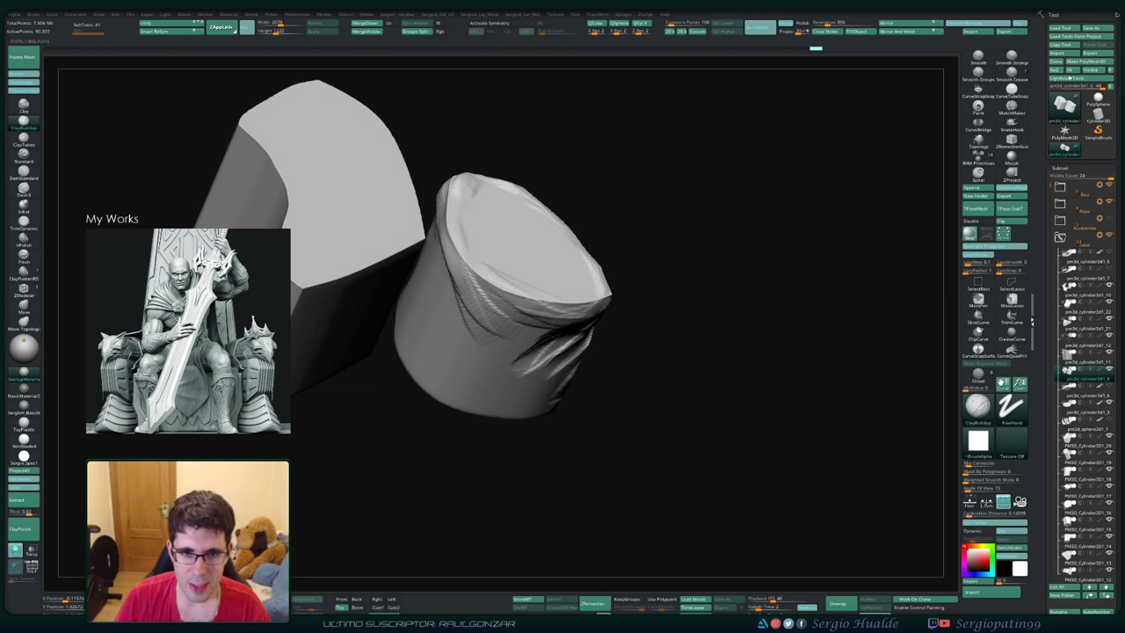
right_click_drag(519, 330, 514, 344)
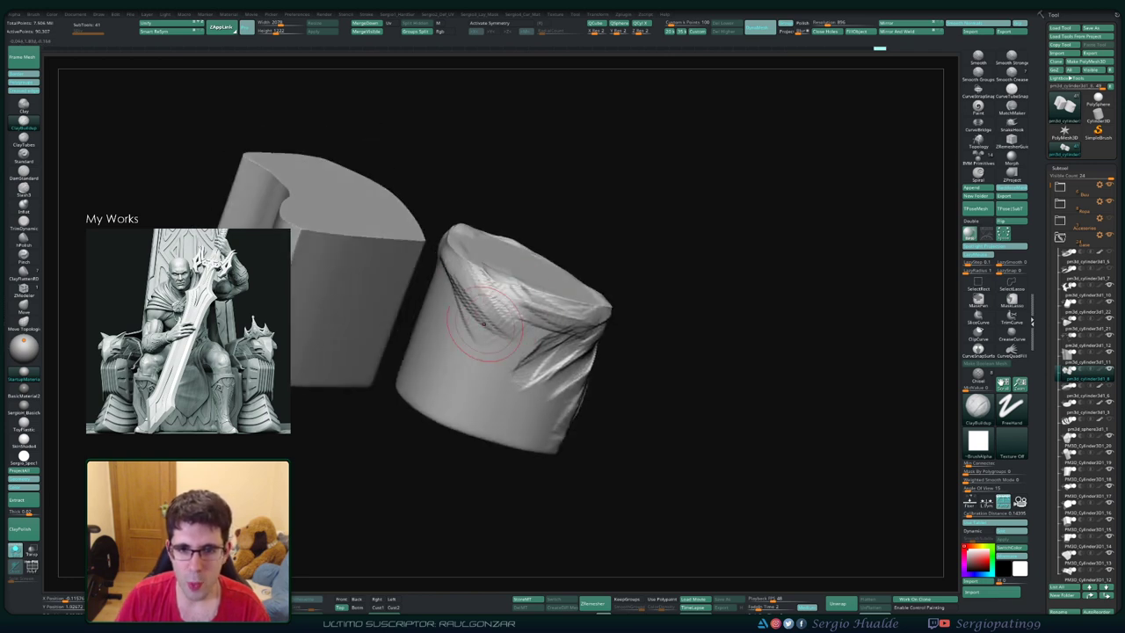
mouse_move(496, 343)
left_mouse_down()
mouse_move(540, 387)
mouse_move(527, 404)
left_mouse_up()
left_click_drag(492, 316, 536, 396)
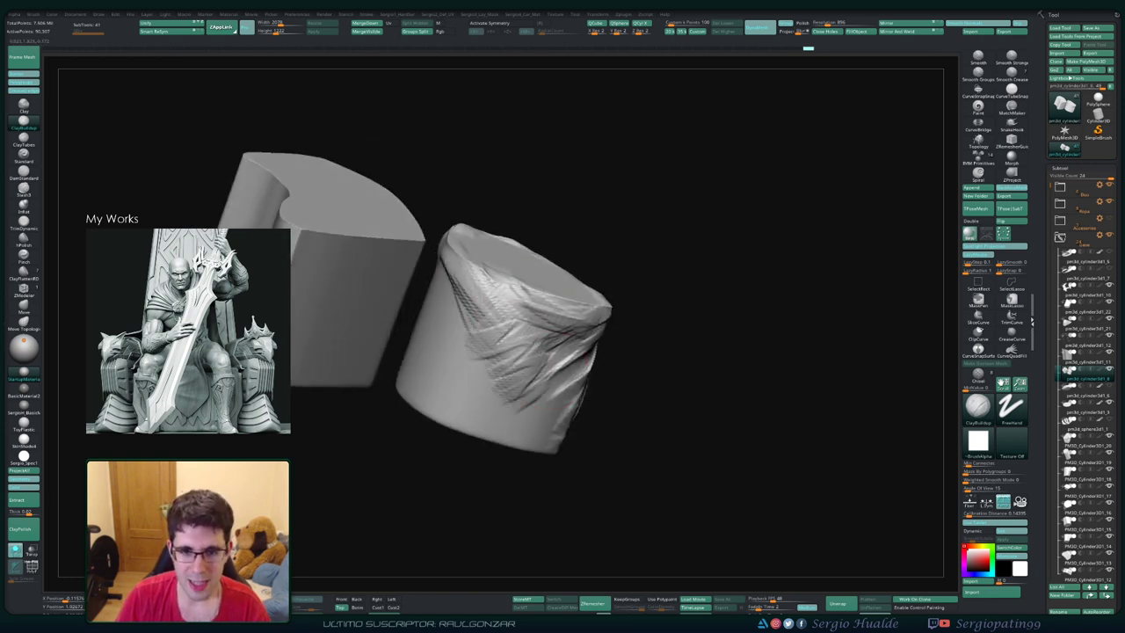
left_click_drag(466, 289, 522, 404)
left_click_drag(448, 268, 519, 396)
left_click_drag(479, 342, 528, 395)
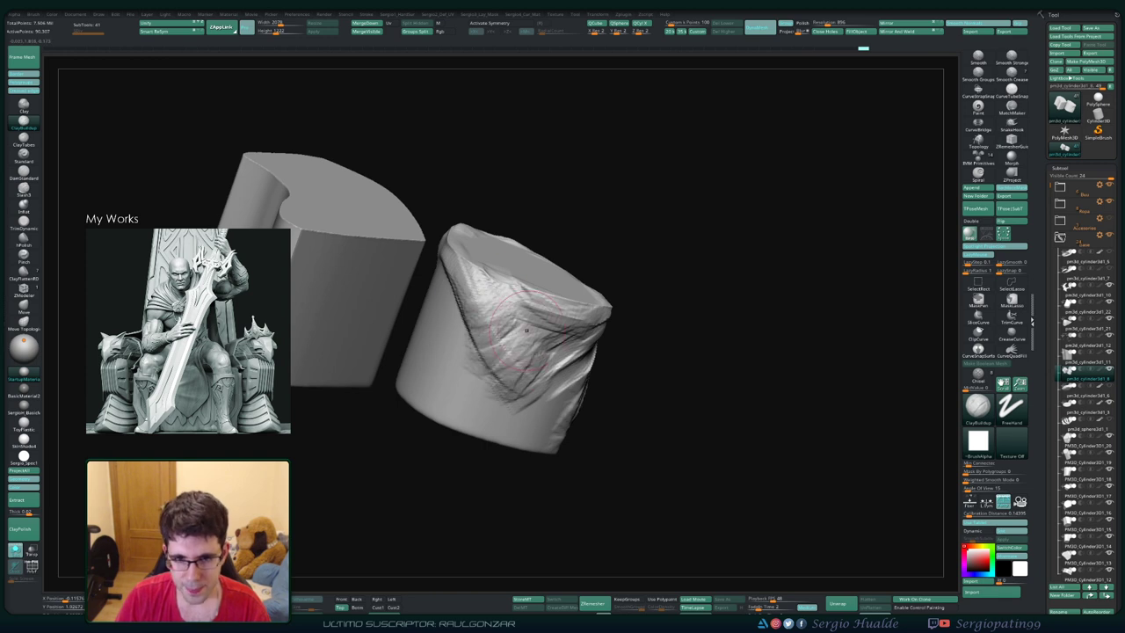
Step: Deepen folds along the cylinder's top and upper-left edges, adding horizontal front strokes
right_click_drag(497, 325, 505, 297)
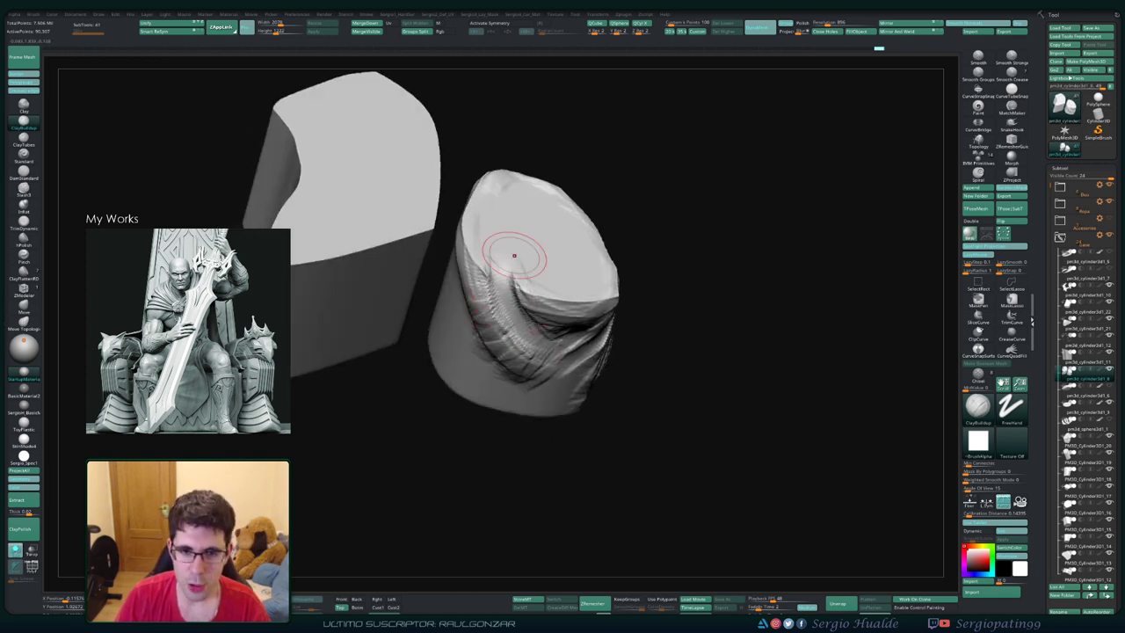
left_click_drag(514, 256, 513, 243)
right_click_drag(544, 318, 494, 280)
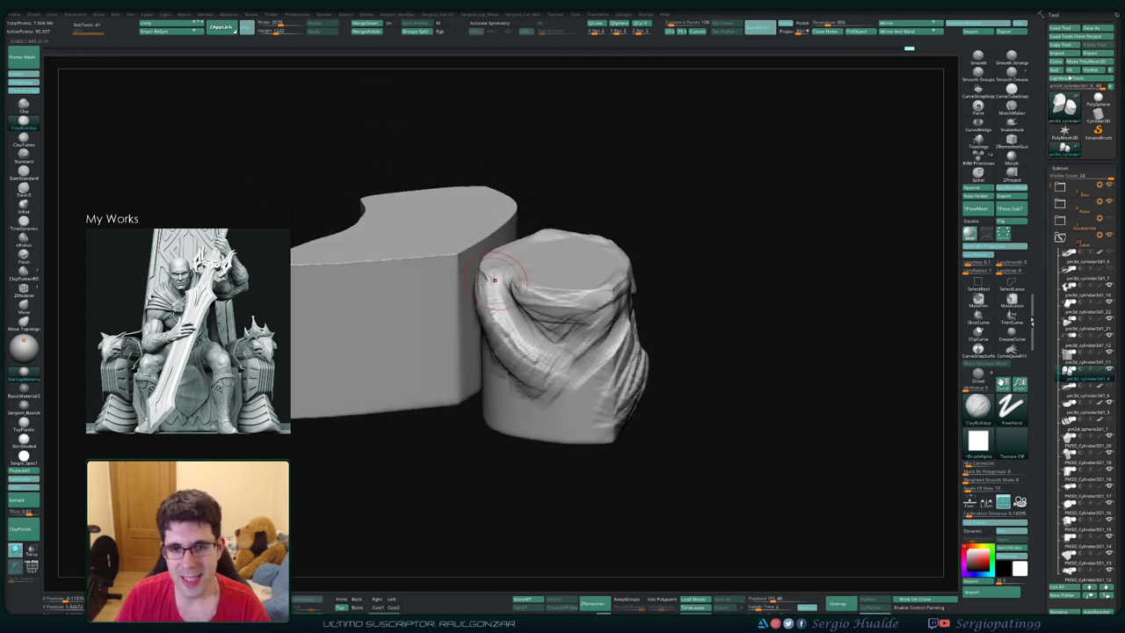
left_click_drag(501, 264, 518, 295)
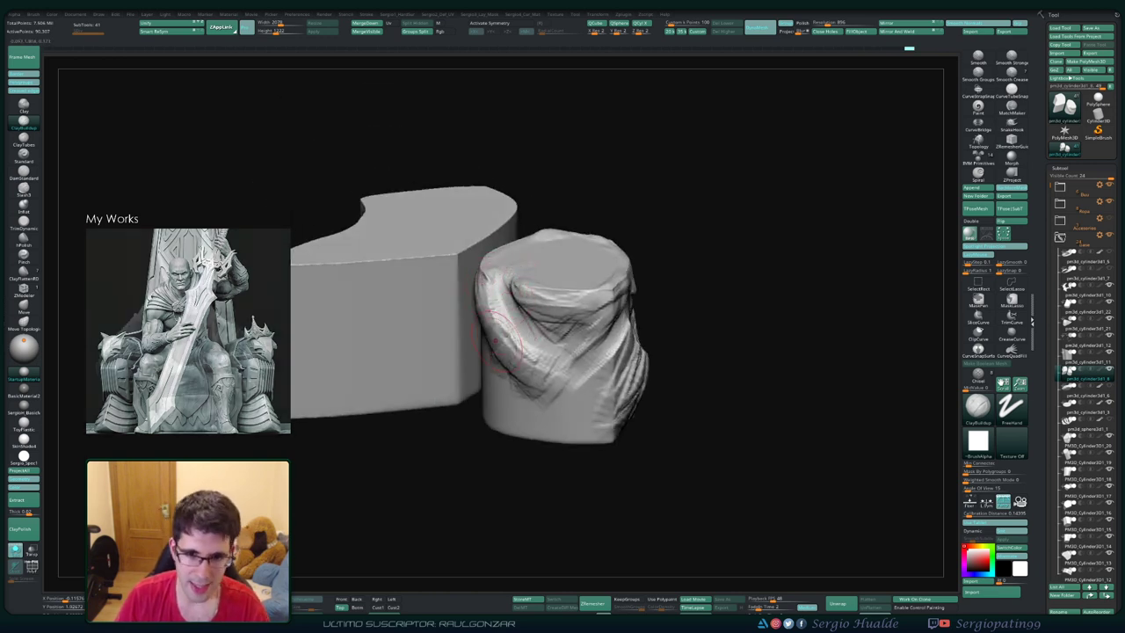
right_click_drag(518, 365, 615, 293)
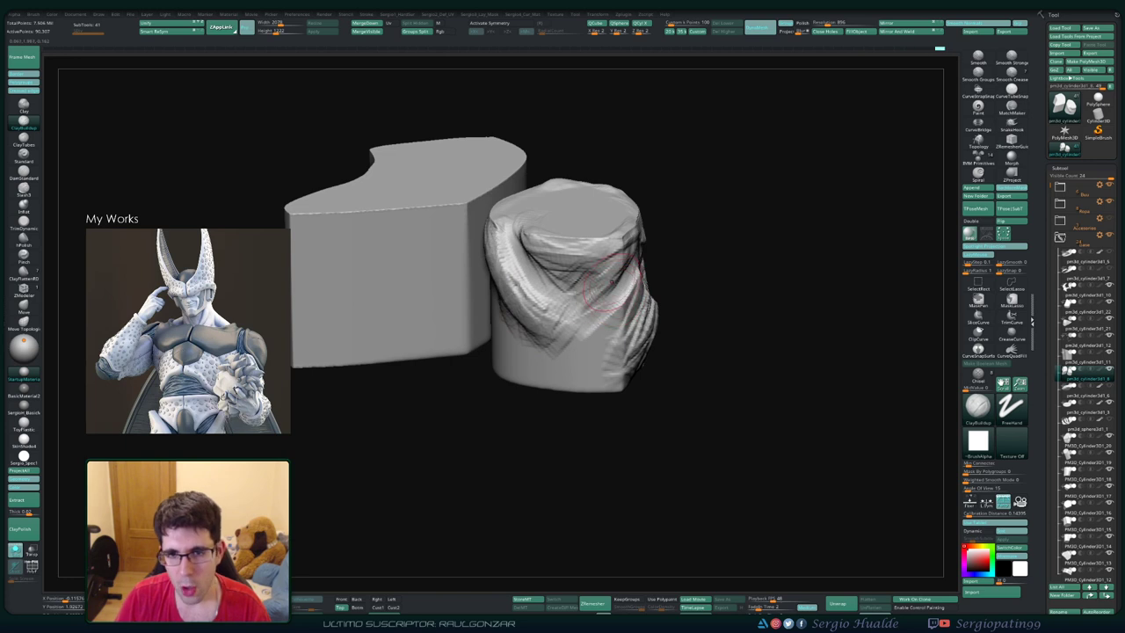
left_click_drag(610, 281, 571, 272)
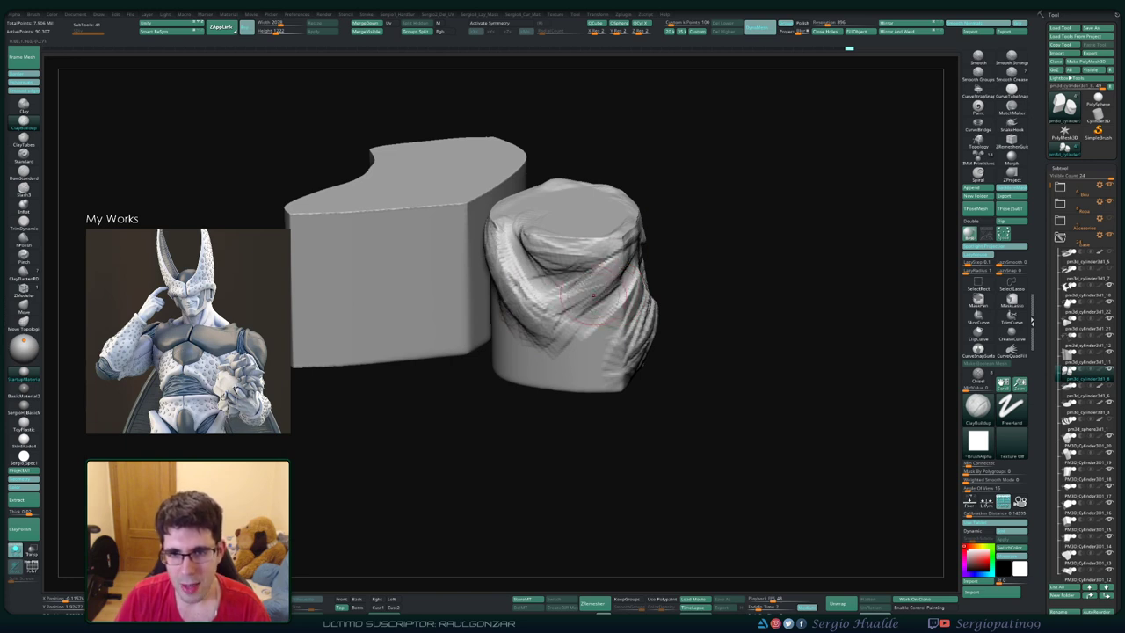
right_click_drag(593, 294, 614, 263)
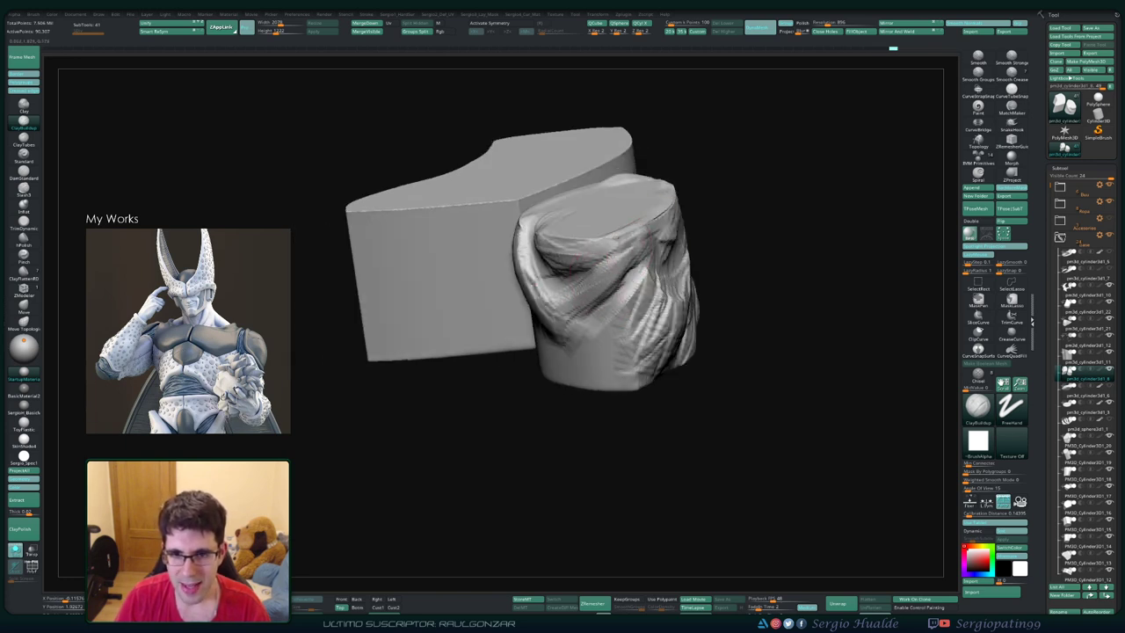
left_click_drag(591, 255, 562, 288)
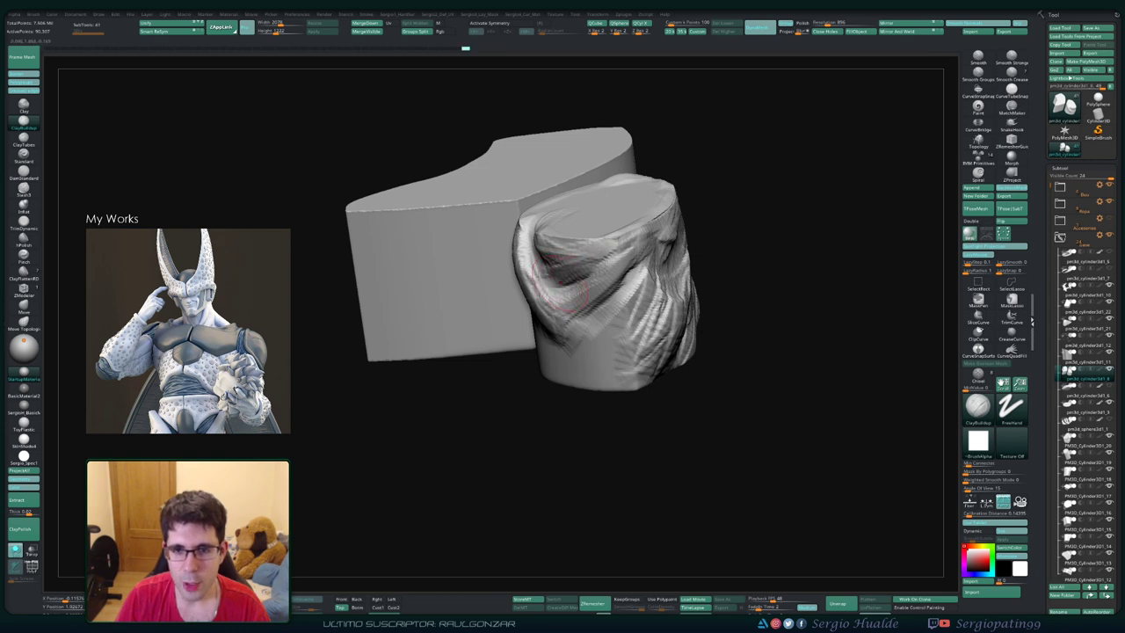
right_click_drag(601, 313, 566, 306, "alt")
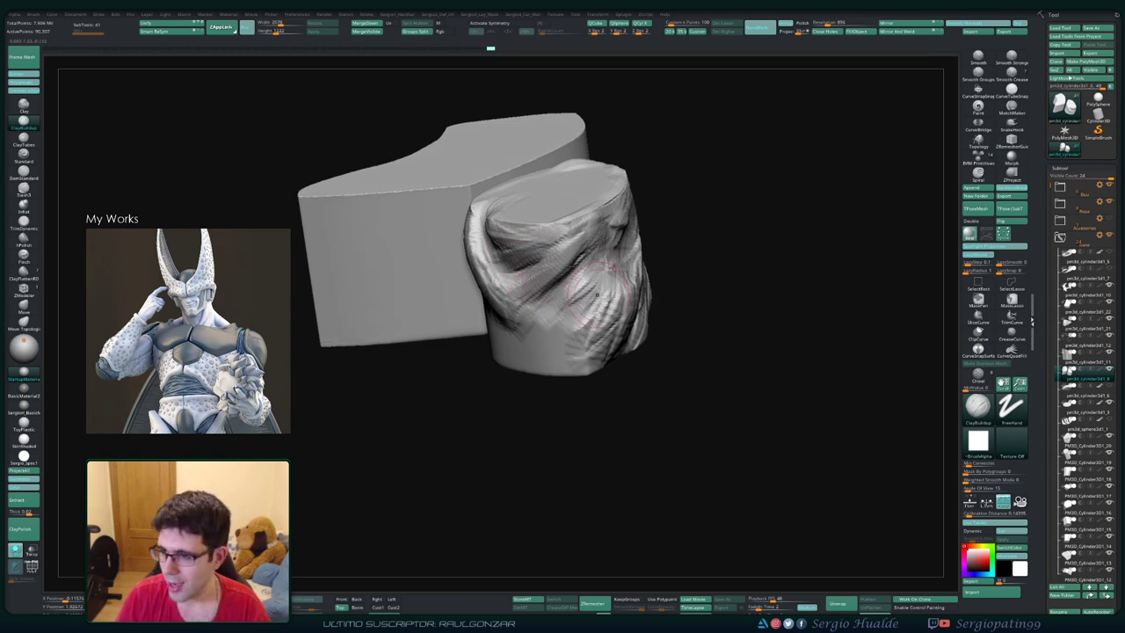
mouse_move(565, 333)
right_mouse_down()
mouse_move(549, 318)
mouse_move(513, 375)
mouse_move(492, 360)
right_mouse_up()
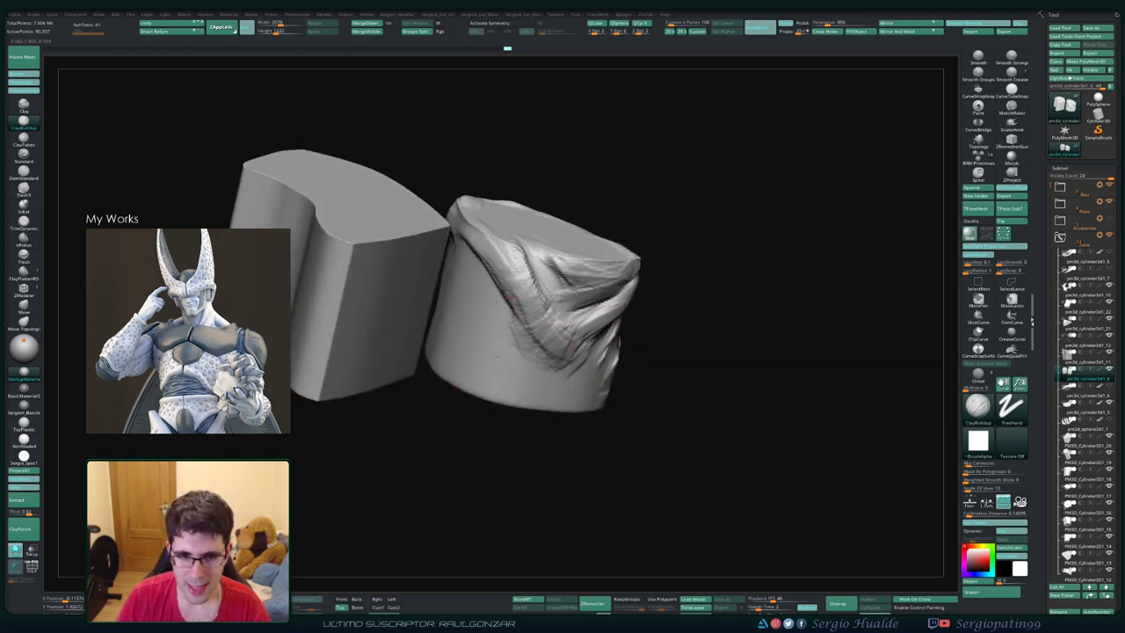
mouse_move(492, 360)
left_mouse_down()
mouse_move(456, 352)
mouse_move(528, 369)
mouse_move(499, 335)
left_mouse_up()
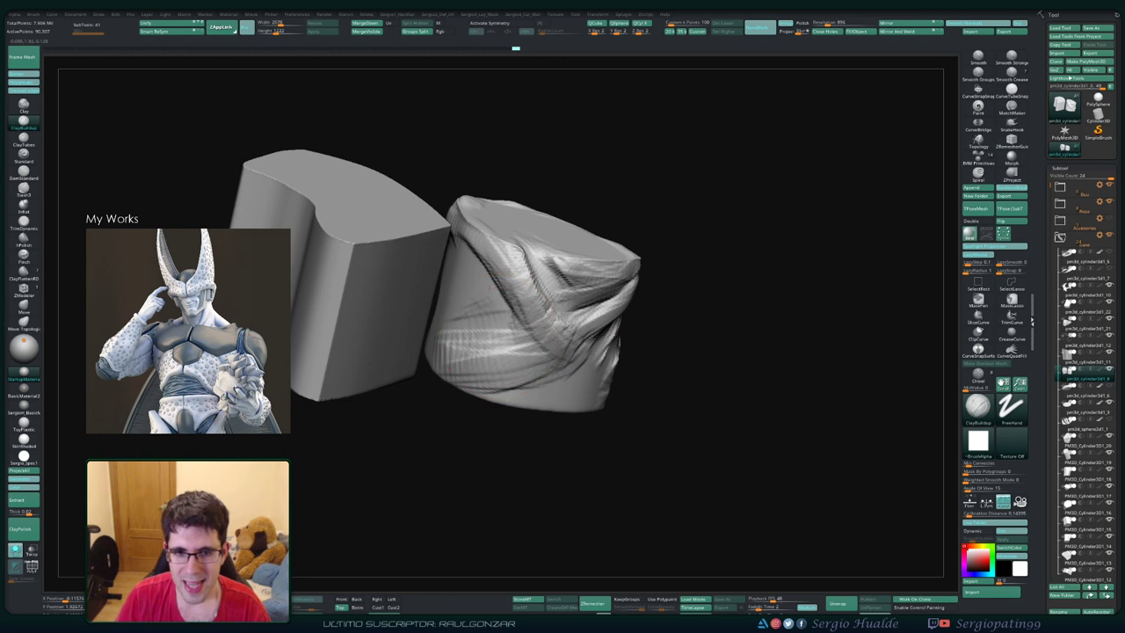
mouse_move(492, 327)
right_mouse_down()
mouse_move(474, 313)
mouse_move(527, 290)
right_mouse_up()
Step: Solo the cylinder and carve dark strokes across its left face and lower front
key("shift+alt+s")
mouse_move(360, 352)
left_mouse_down()
mouse_move(413, 290)
mouse_move(413, 250)
mouse_move(421, 290)
left_mouse_up()
left_click_drag(404, 369, 448, 281)
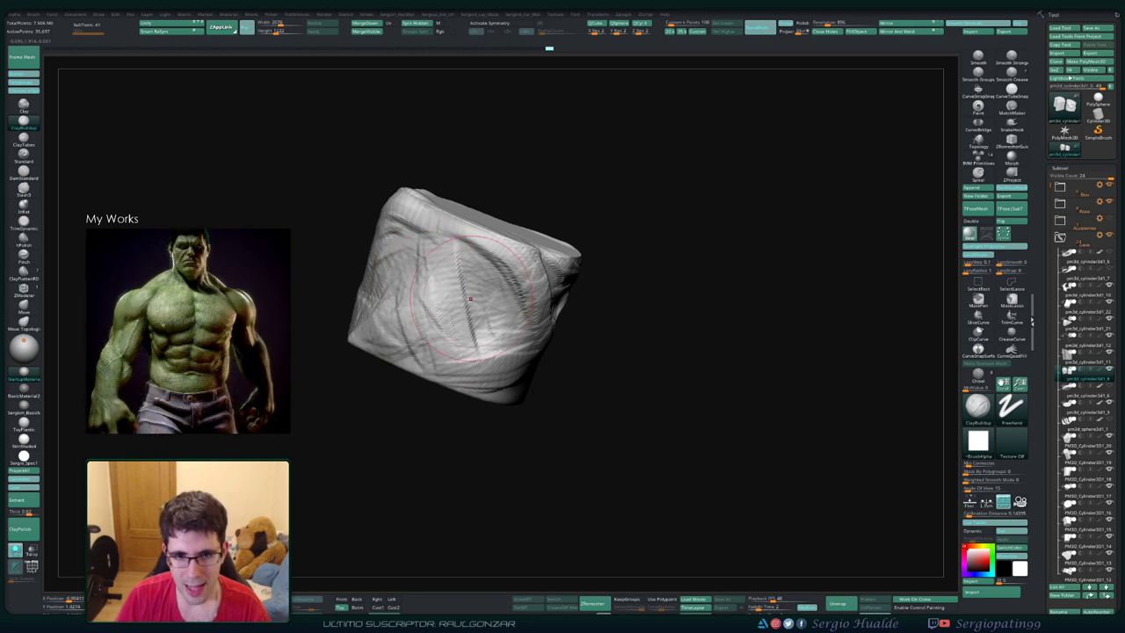
left_click_drag(413, 342, 452, 263)
mouse_move(466, 256)
right_mouse_down()
mouse_move(501, 255)
mouse_move(527, 290)
mouse_move(576, 313)
right_mouse_up()
left_click_drag(577, 312, 527, 342)
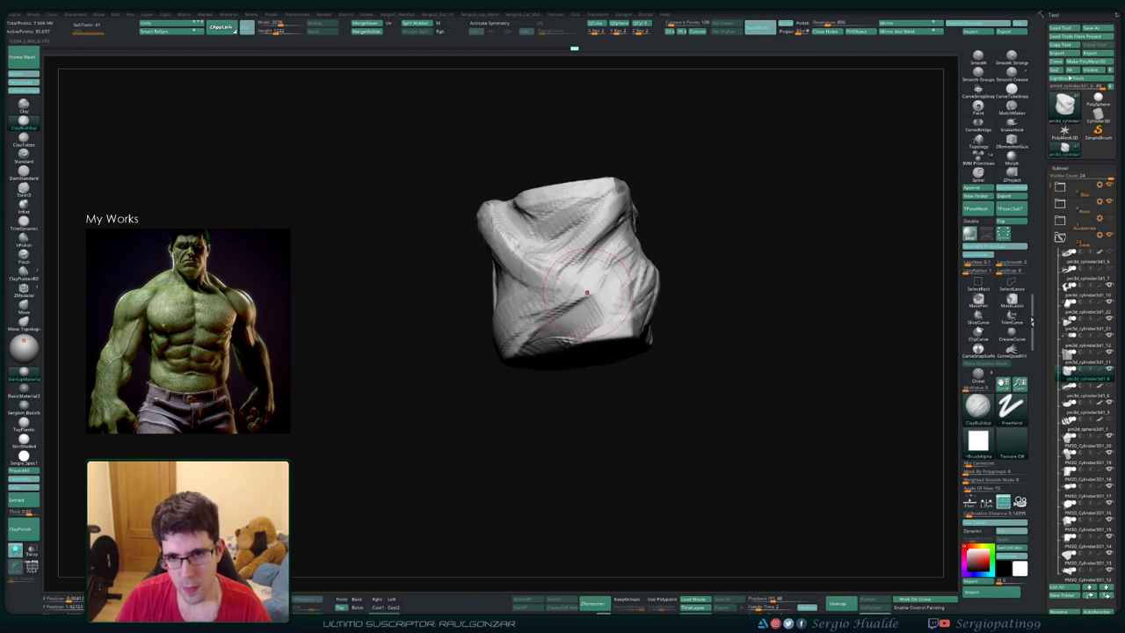
left_click_drag(563, 290, 527, 334)
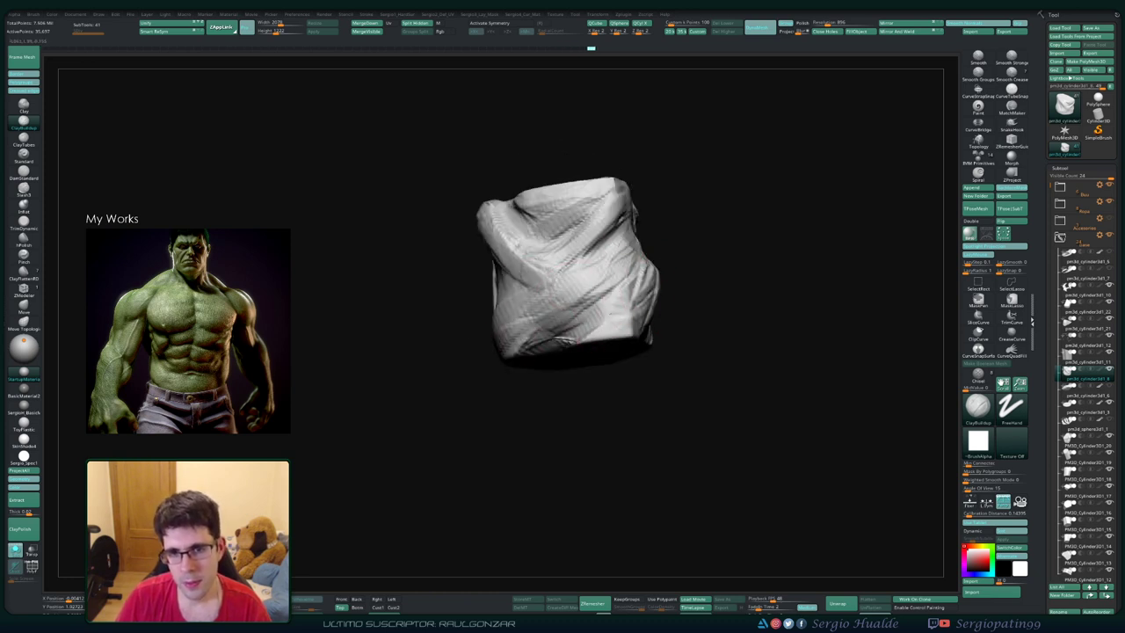
mouse_move(615, 320)
left_mouse_down()
mouse_move(572, 338)
mouse_move(599, 327)
left_mouse_up()
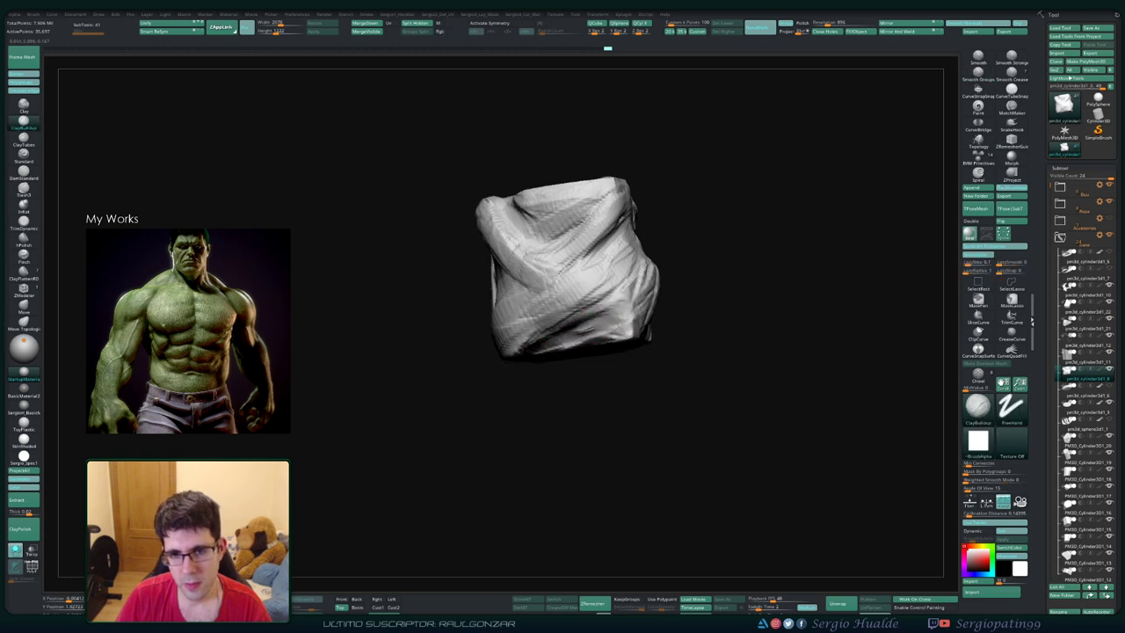
Step: Add more detail to the lower front, then orbit around the rock and zoom out
mouse_move(756, 369)
left_mouse_down()
mouse_move(817, 413)
mouse_move(791, 396)
left_mouse_up()
right_click_drag(790, 395, 791, 369, "ctrl")
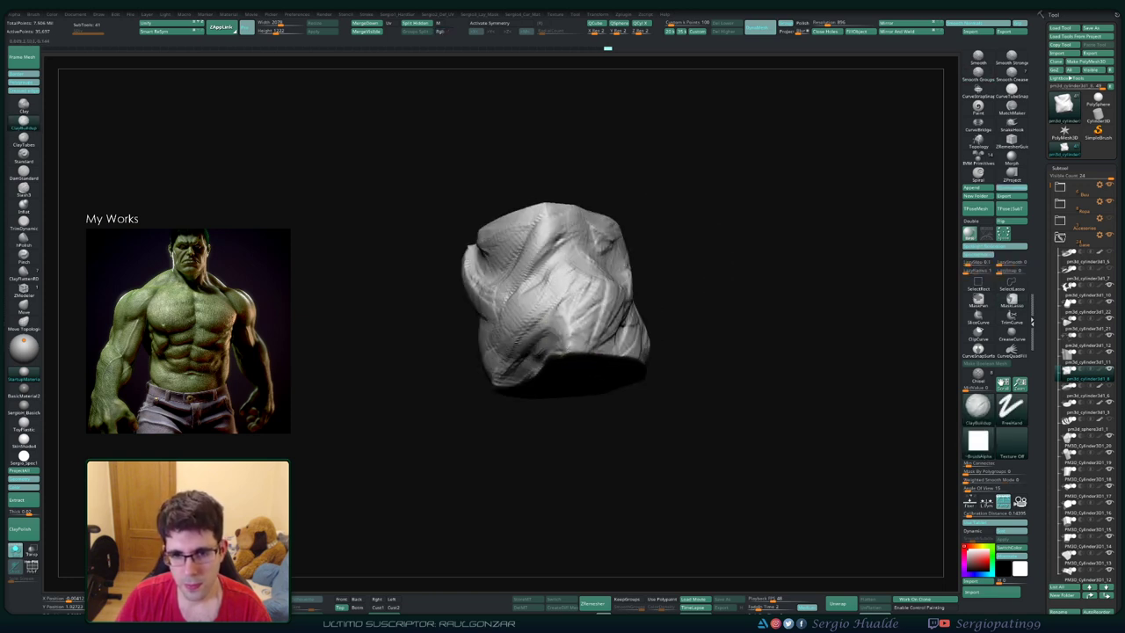
left_click_drag(546, 350, 590, 345)
right_click_drag(587, 381, 533, 373)
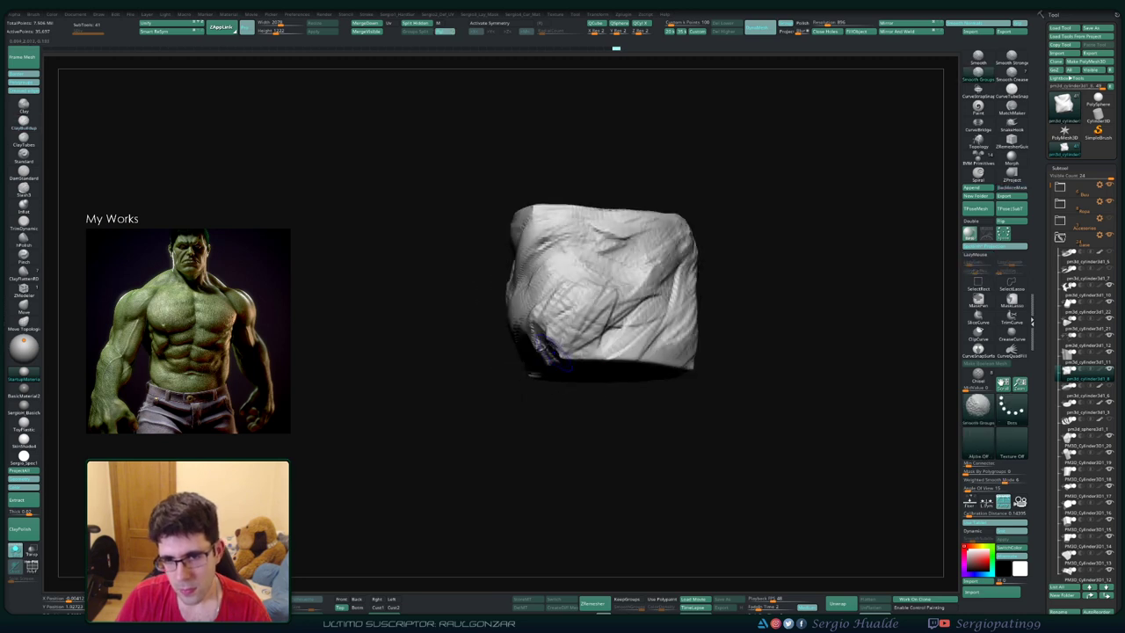
right_click_drag(573, 336, 547, 308, "alt")
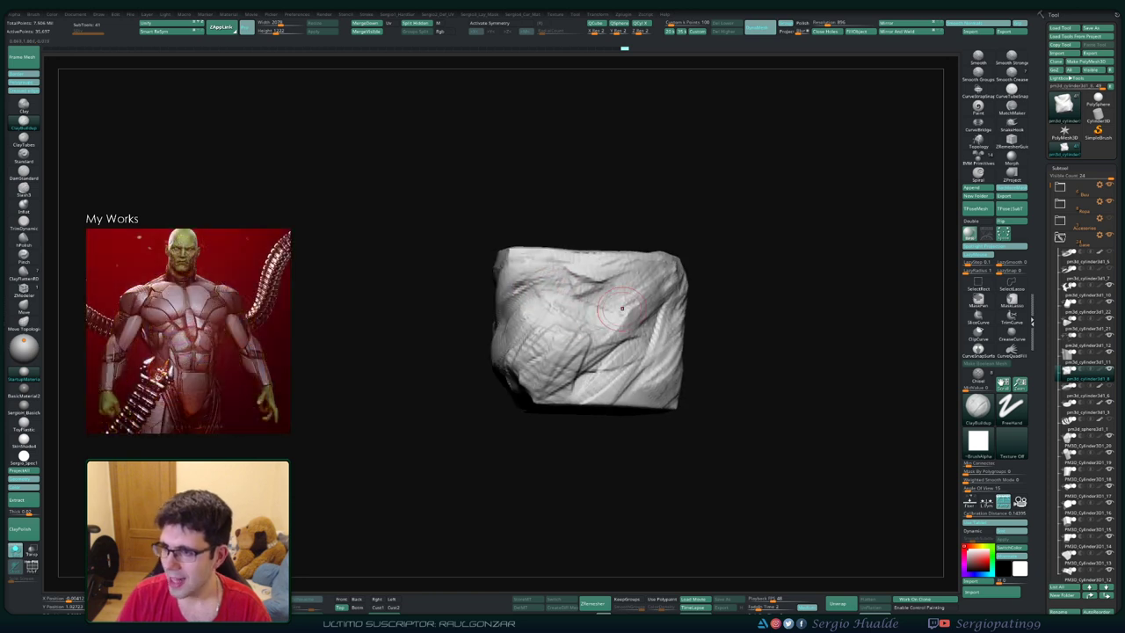
right_click_drag(554, 291, 572, 303)
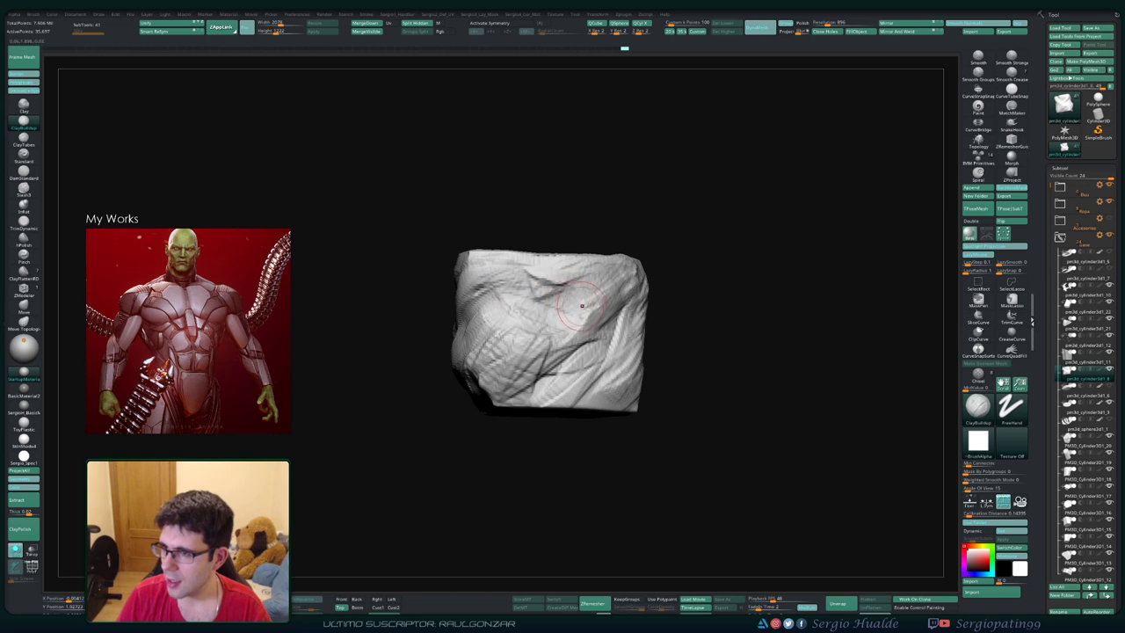
right_click_drag(582, 305, 577, 319)
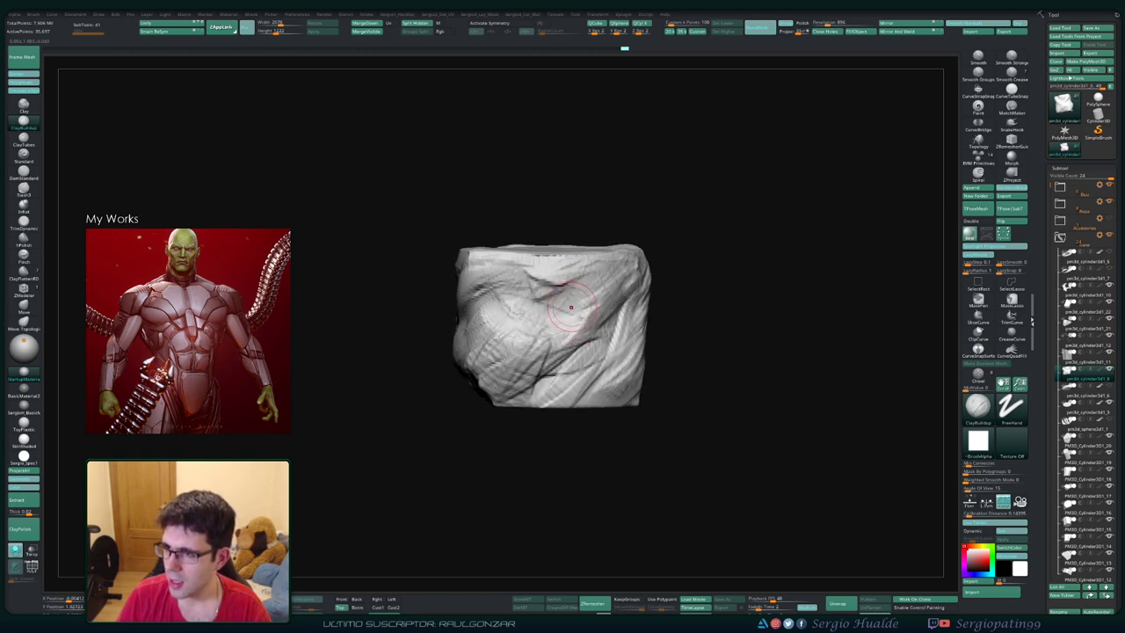
mouse_move(571, 306)
right_mouse_down()
mouse_move(578, 330)
mouse_move(547, 389)
mouse_move(603, 351)
right_mouse_up()
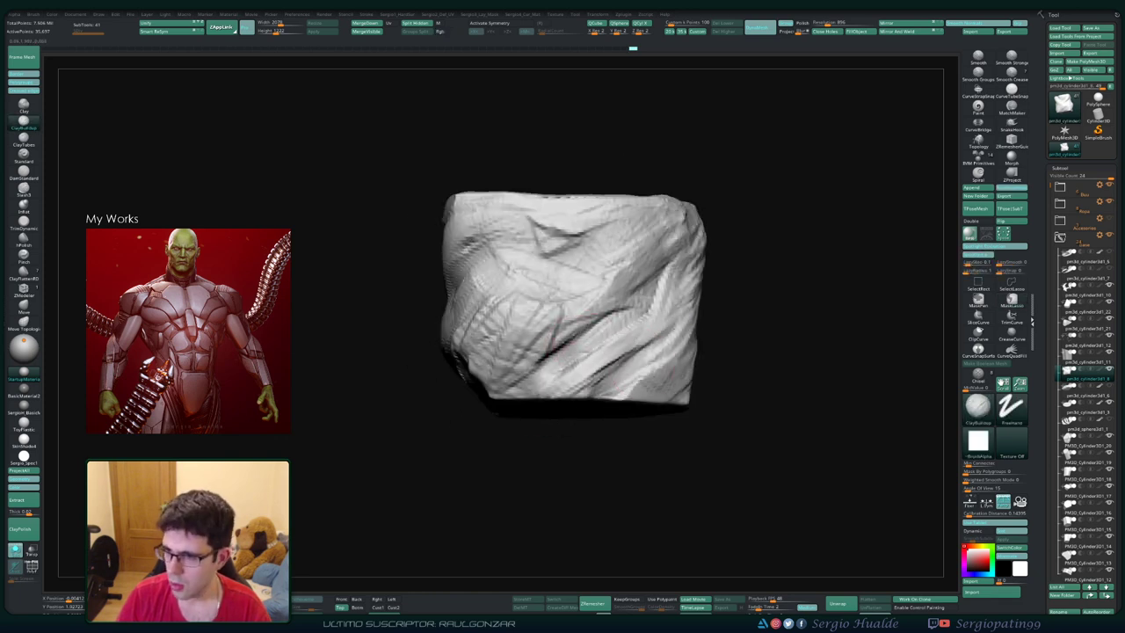
mouse_move(631, 383)
right_mouse_down()
mouse_move(581, 356)
mouse_move(523, 358)
right_mouse_up()
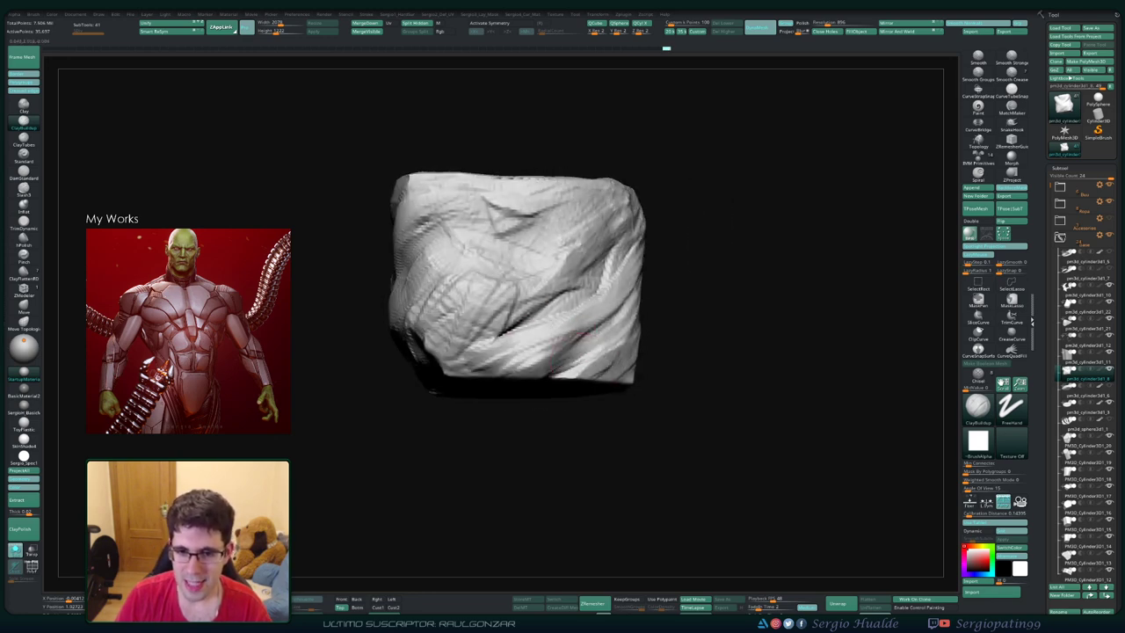
right_click_drag(615, 352, 562, 383, "alt")
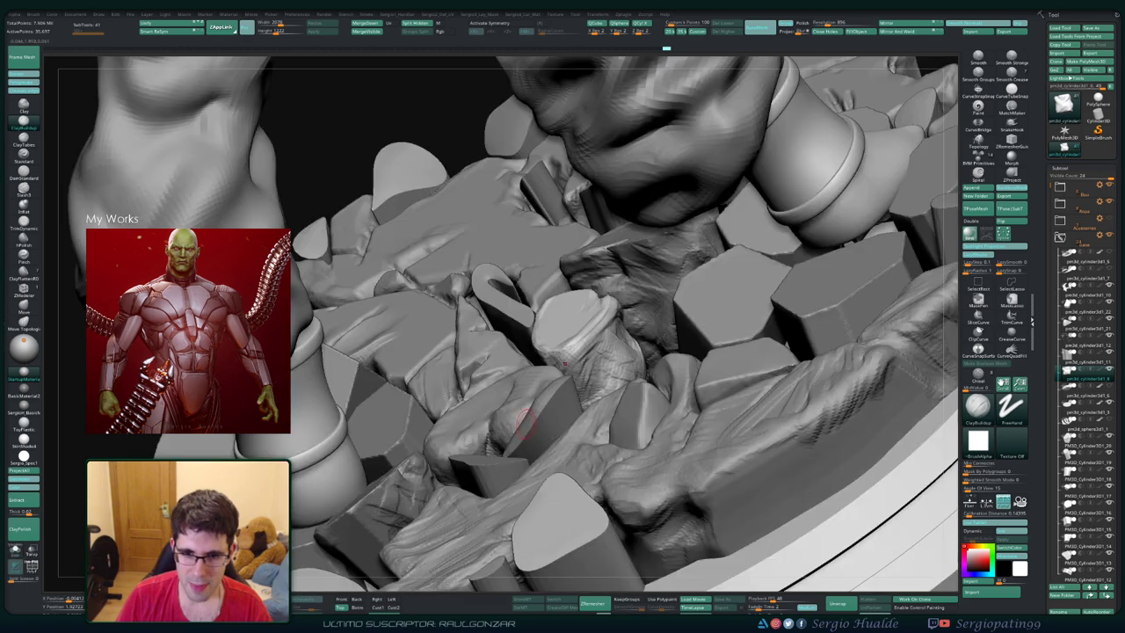
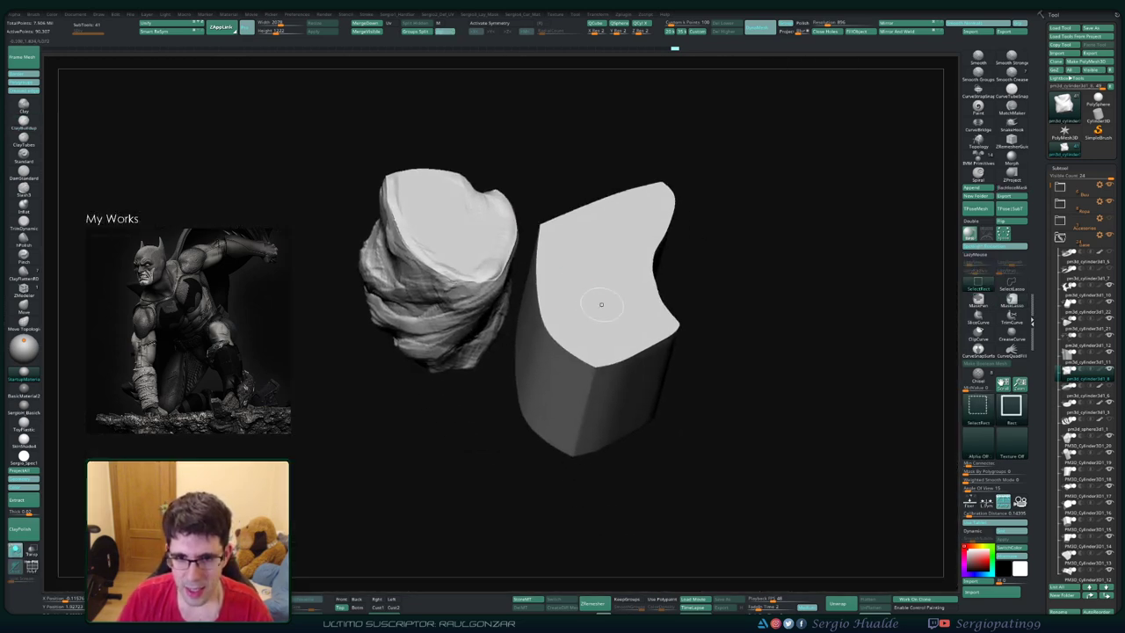
Step: Isolate the right rock block by hiding the other subtool and orbit to its front face
left_click(601, 304, "ctrl+shift")
mouse_move(615, 316)
right_mouse_down()
mouse_move(570, 342)
mouse_move(562, 369)
right_mouse_up()
key("shift")
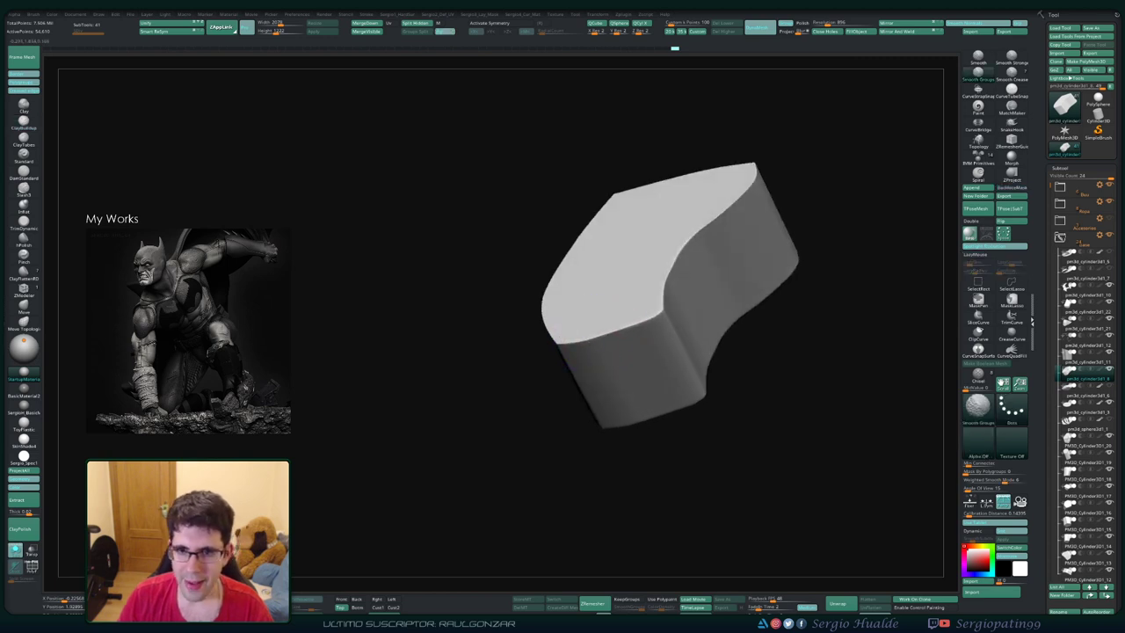
right_click_drag(612, 287, 627, 318)
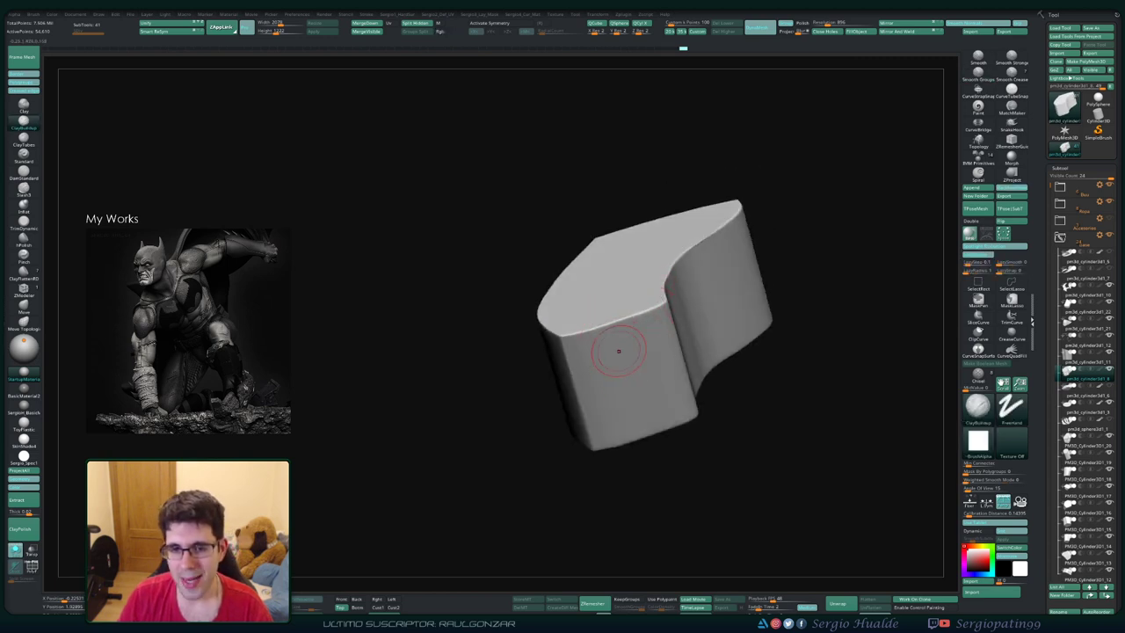
right_click_drag(575, 393, 625, 335)
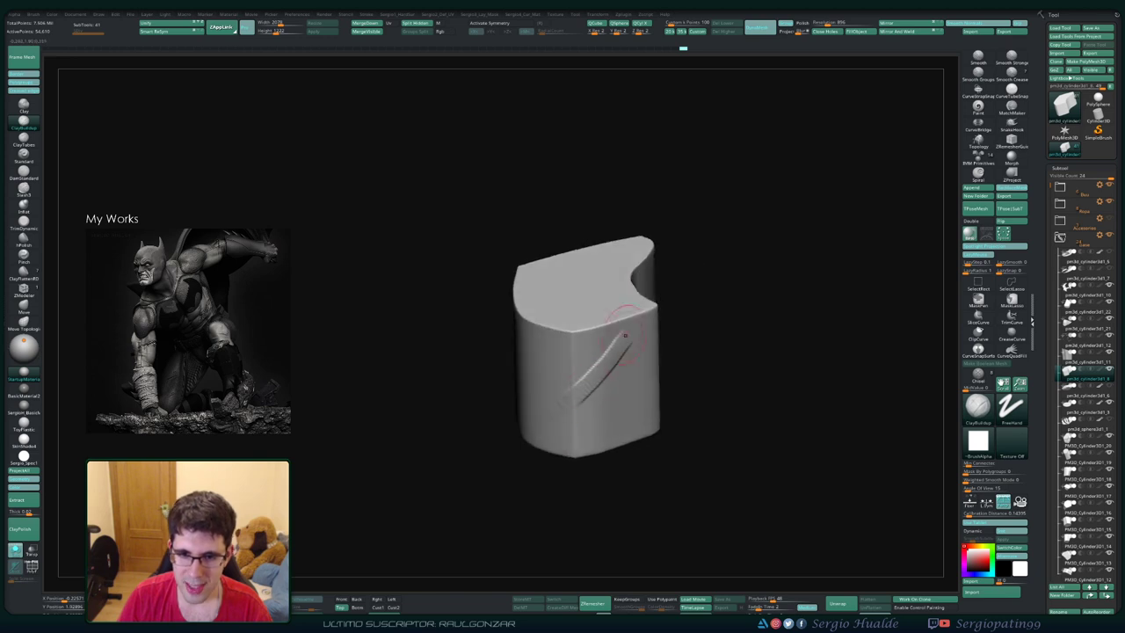
Step: Sculpt clay strokes and darker fold marks along the diagonal crease on the front face
left_click_drag(609, 330, 550, 347)
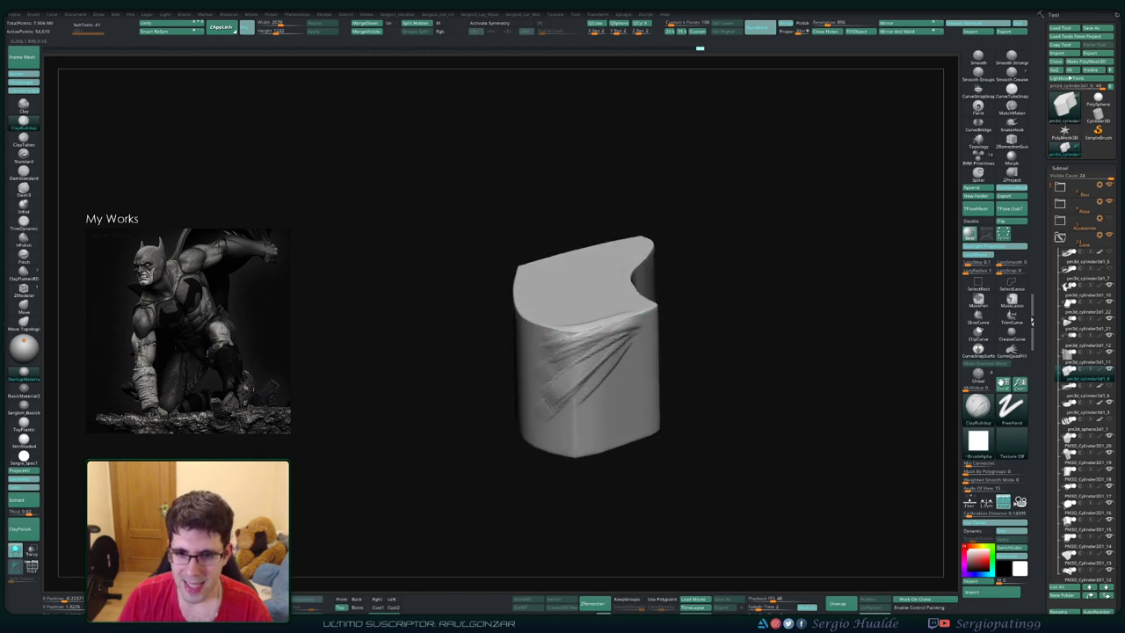
mouse_move(583, 395)
right_mouse_down()
mouse_move(549, 391)
mouse_move(667, 351)
mouse_move(613, 341)
mouse_move(620, 323)
right_mouse_up()
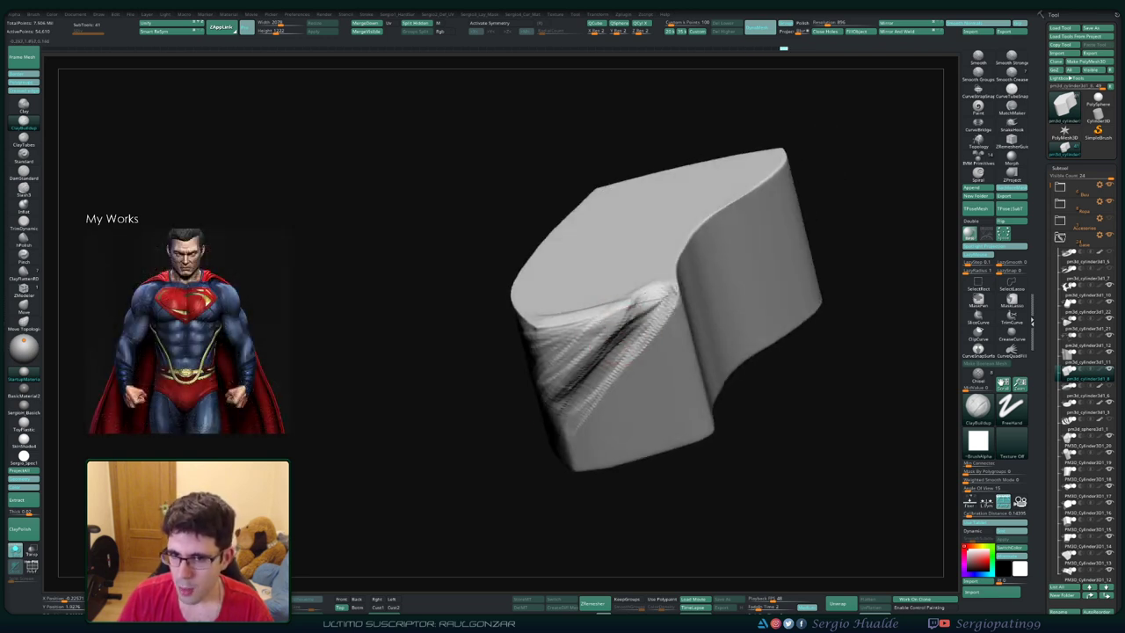
right_click_drag(685, 307, 649, 313)
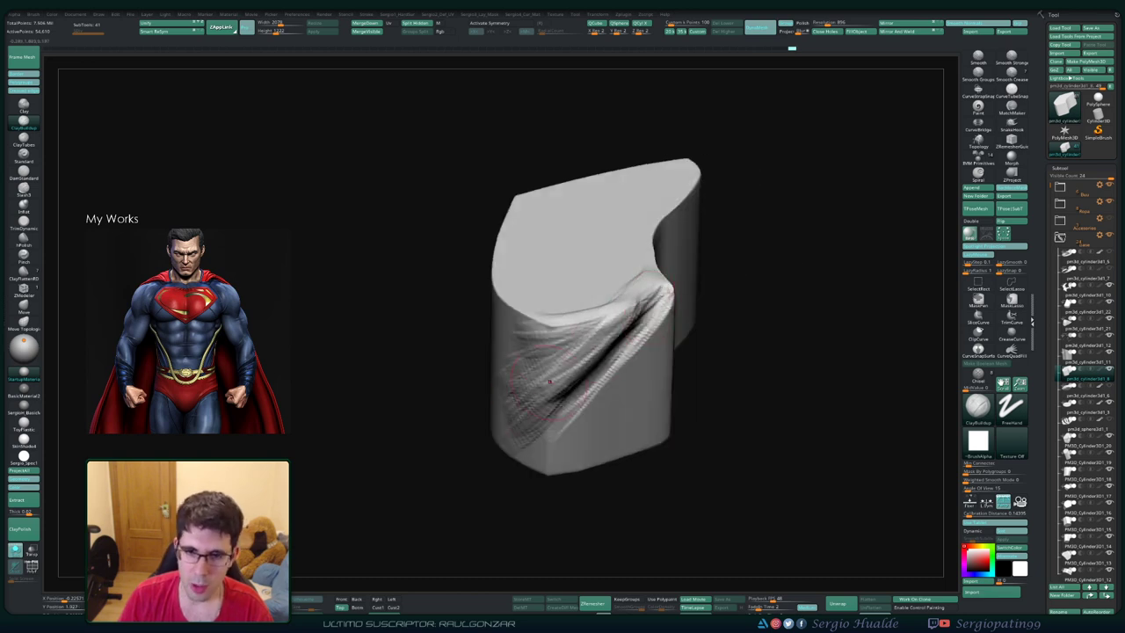
right_click_drag(549, 380, 665, 278)
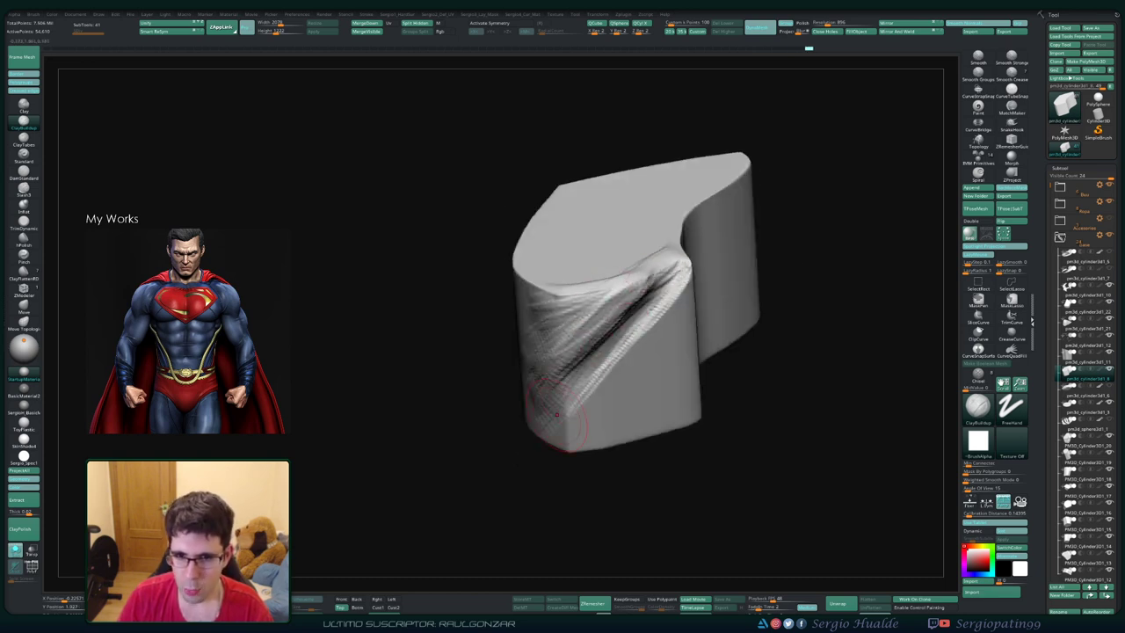
left_click_drag(527, 376, 549, 413)
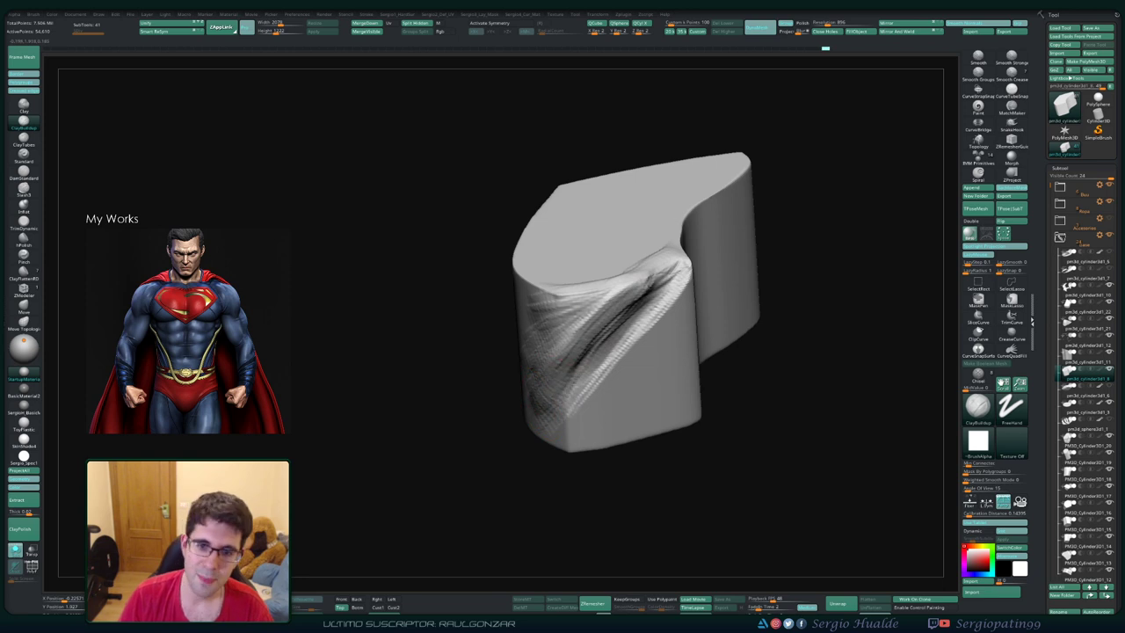
mouse_move(549, 372)
right_mouse_down()
mouse_move(492, 360)
mouse_move(558, 340)
mouse_move(577, 264)
mouse_move(504, 432)
mouse_move(619, 339)
mouse_move(597, 349)
right_mouse_up()
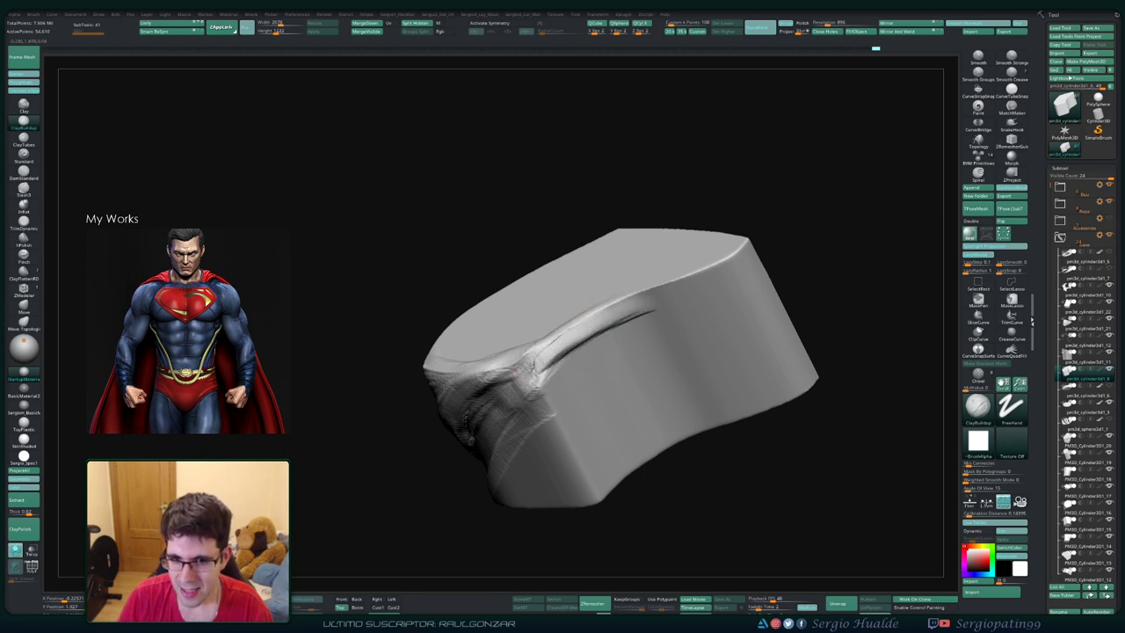
Step: Carve a diagonal ridge and parallel fold strokes across the right face and lower crease
left_click_drag(536, 365, 667, 303)
left_click_drag(576, 356, 672, 298)
left_click_drag(580, 378, 685, 325)
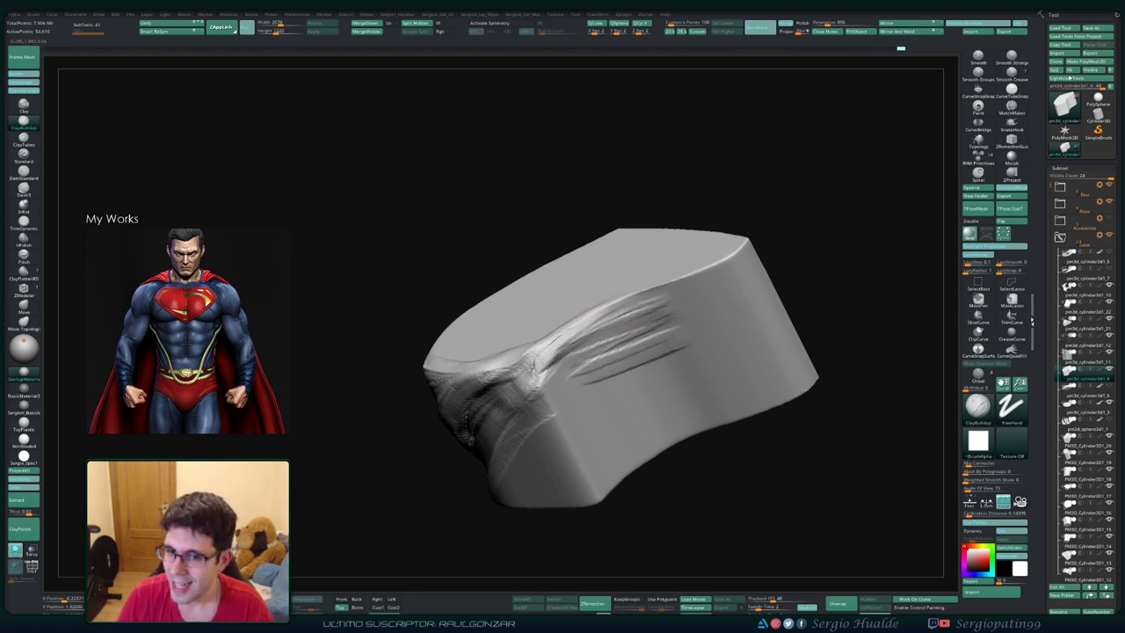
left_click_drag(607, 400, 698, 338)
left_click_drag(641, 406, 720, 347)
left_click_drag(606, 413, 685, 365)
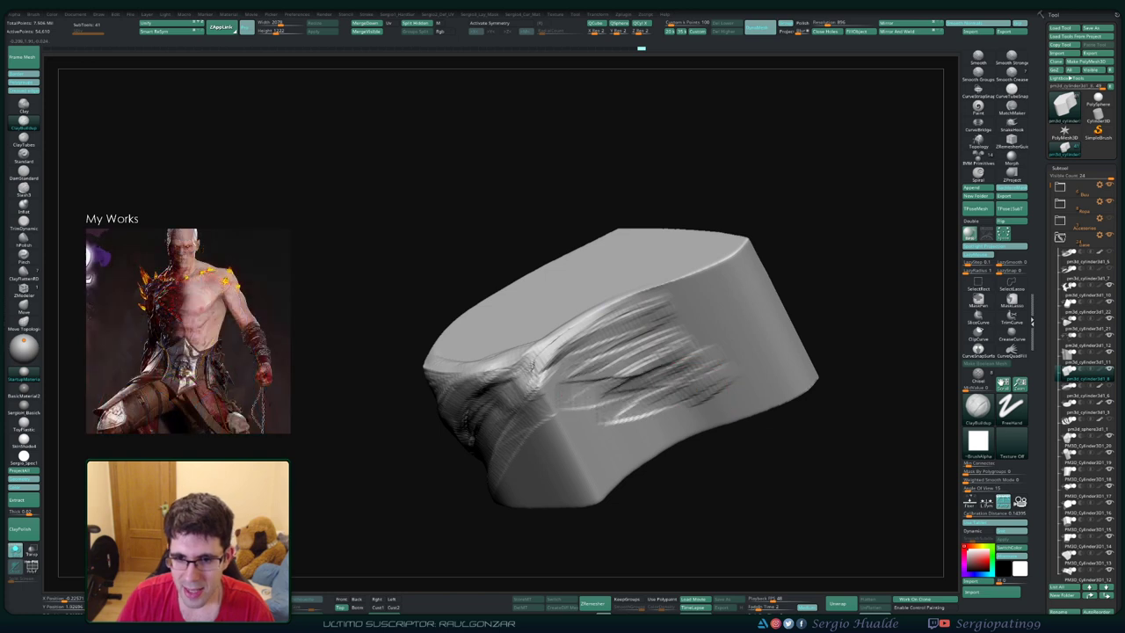
mouse_move(527, 400)
left_mouse_down()
mouse_move(642, 351)
mouse_move(575, 347)
left_mouse_up()
left_click_drag(518, 395, 667, 391)
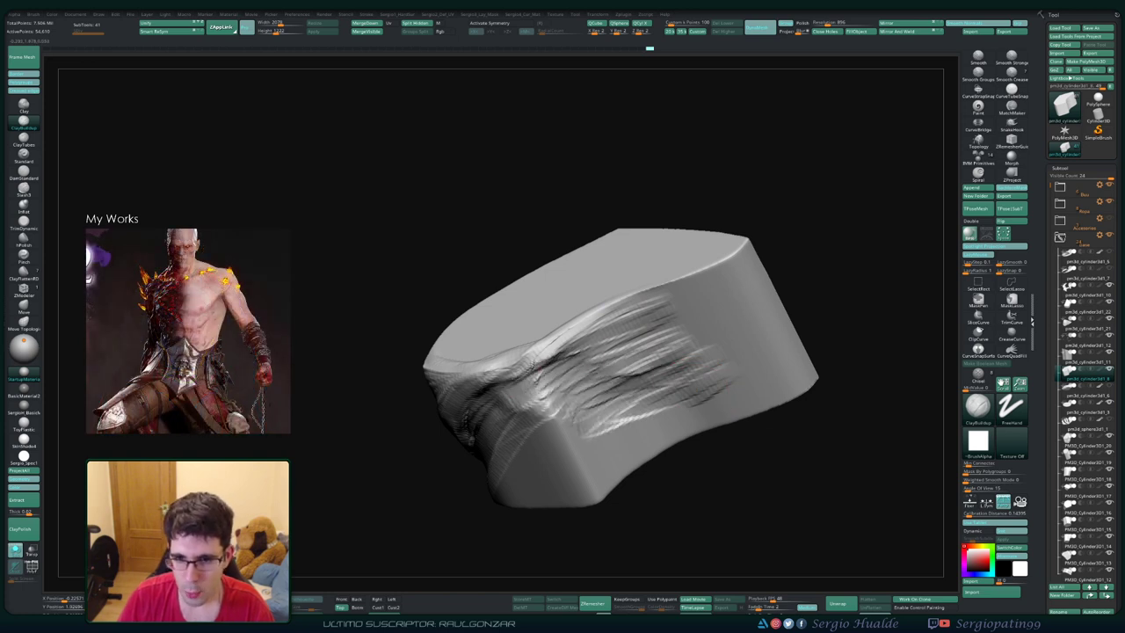
left_click_drag(879, 351, 914, 352)
Step: Carve and deepen folds across the central and lower-left creases
left_click_drag(533, 430, 606, 369)
left_click_drag(541, 459, 608, 386)
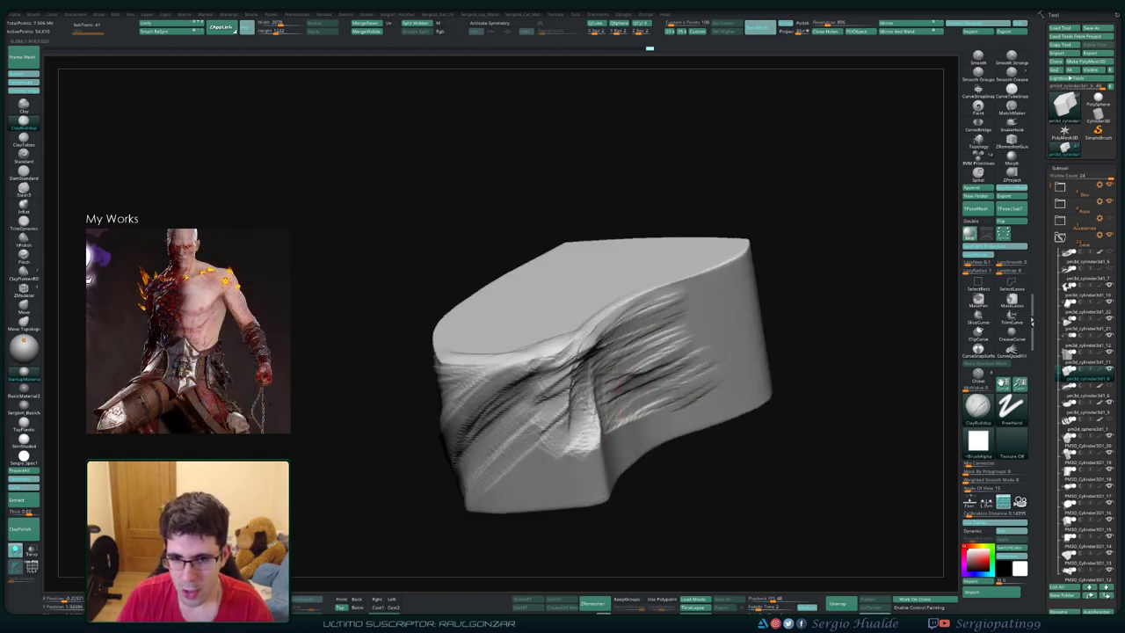
left_click_drag(567, 470, 607, 369)
mouse_move(578, 491)
left_mouse_down()
mouse_move(610, 432)
mouse_move(602, 444)
mouse_move(601, 391)
left_mouse_up()
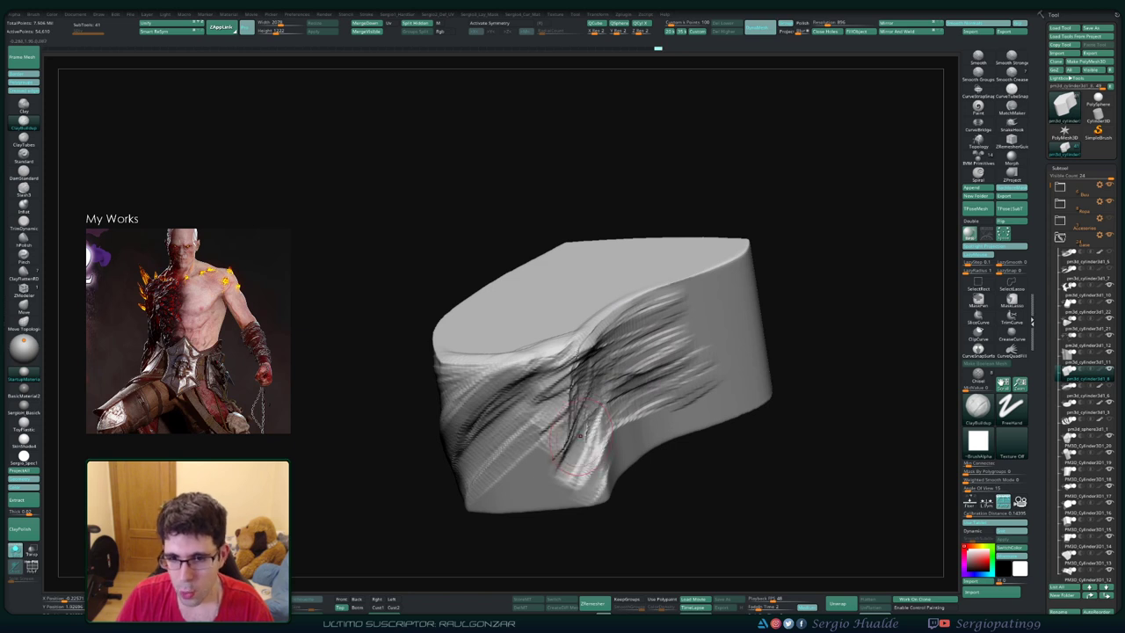
left_click_drag(870, 395, 905, 352)
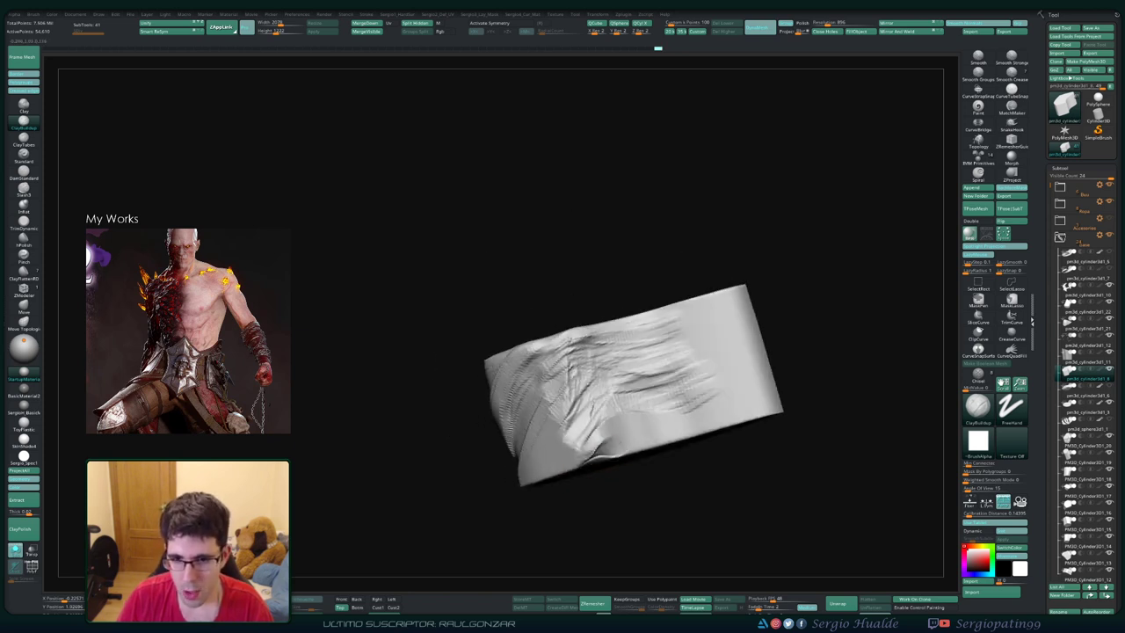
mouse_move(573, 466)
left_mouse_down()
mouse_move(620, 422)
mouse_move(601, 378)
left_mouse_up()
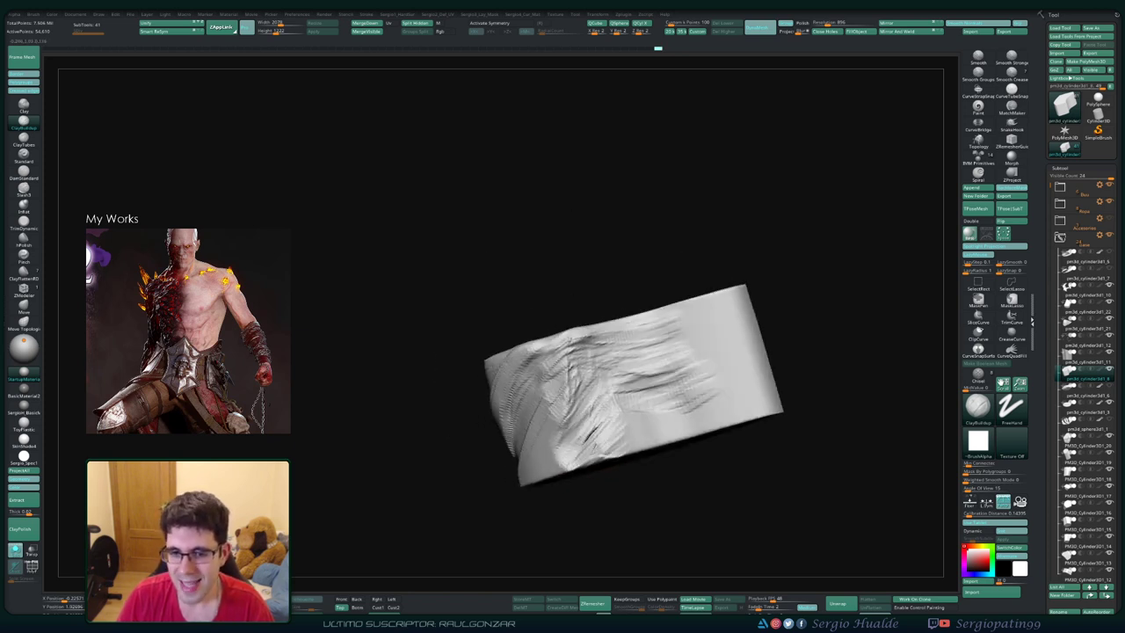
mouse_move(563, 440)
left_mouse_down()
mouse_move(602, 364)
mouse_move(579, 356)
left_mouse_up()
left_click_drag(870, 395, 887, 373)
left_click_drag(536, 430, 580, 339)
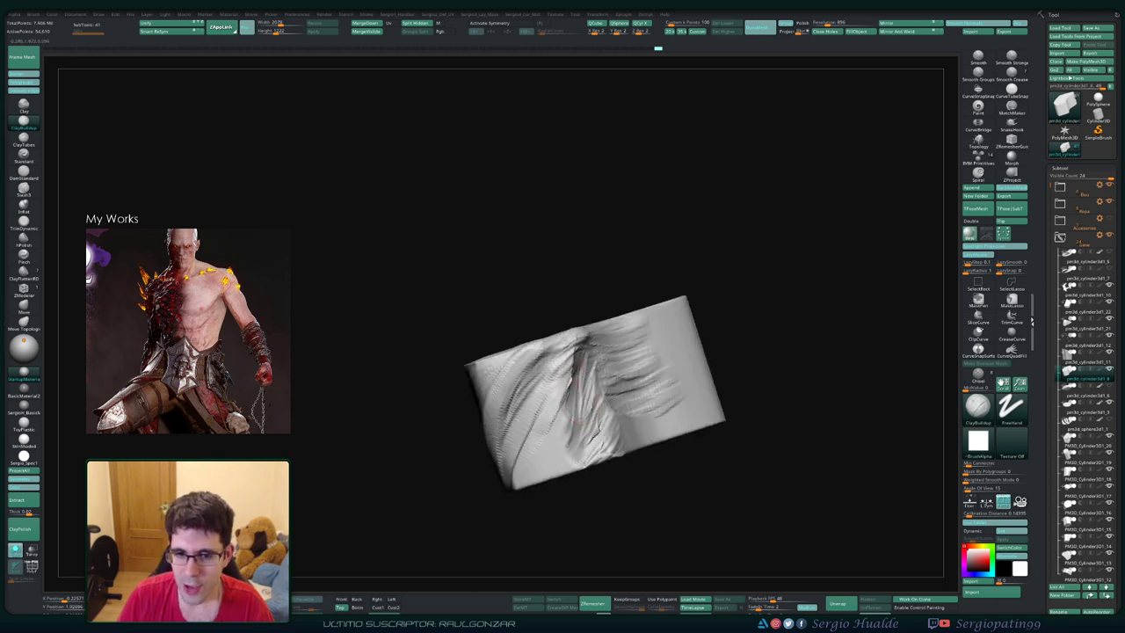
mouse_move(527, 461)
left_mouse_down()
mouse_move(589, 365)
mouse_move(585, 400)
left_mouse_up()
left_click_drag(869, 395, 888, 374)
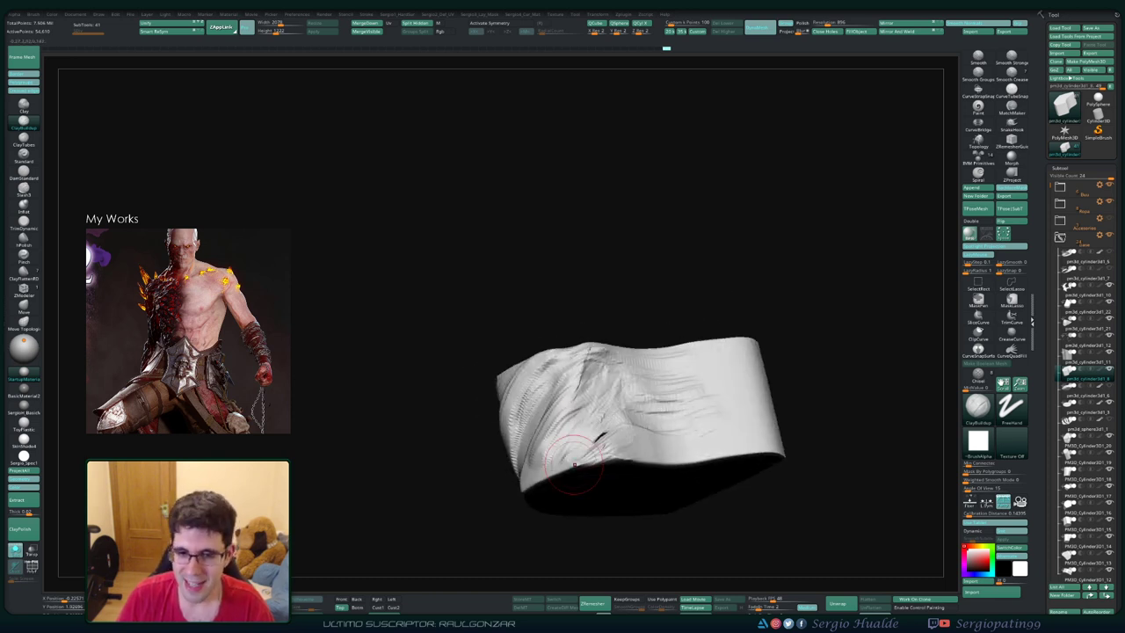
mouse_move(573, 464)
left_mouse_down()
mouse_move(622, 440)
mouse_move(612, 423)
left_mouse_up()
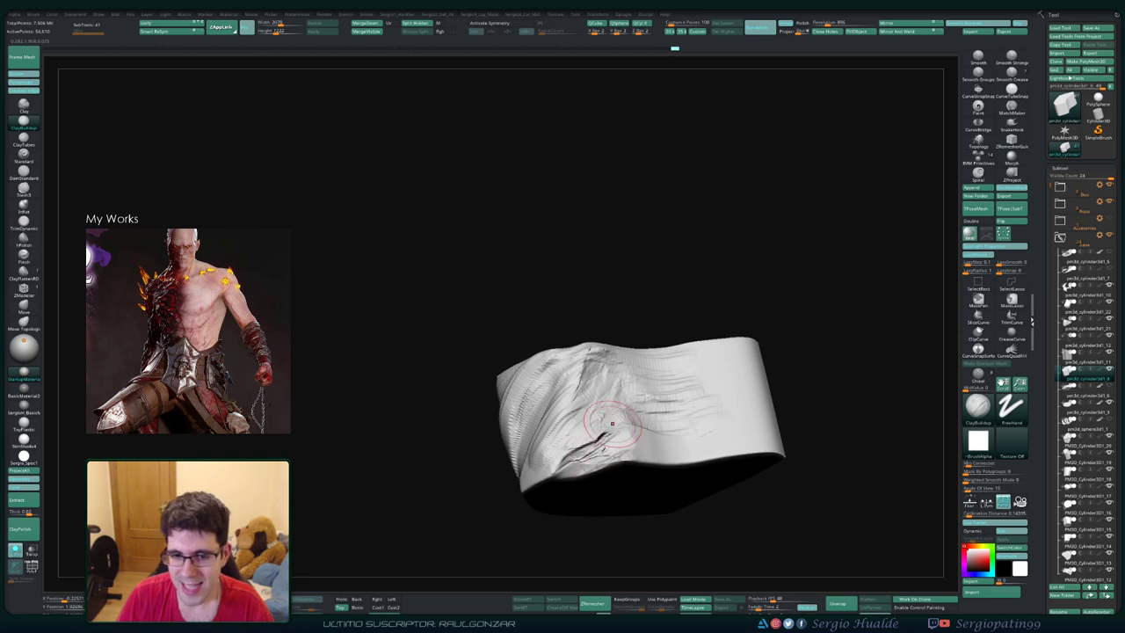
Step: Cover the smooth side face with folds and spread strokes down the front face
mouse_move(613, 423)
right_mouse_down()
mouse_move(620, 440)
mouse_move(542, 402)
mouse_move(492, 422)
right_mouse_up()
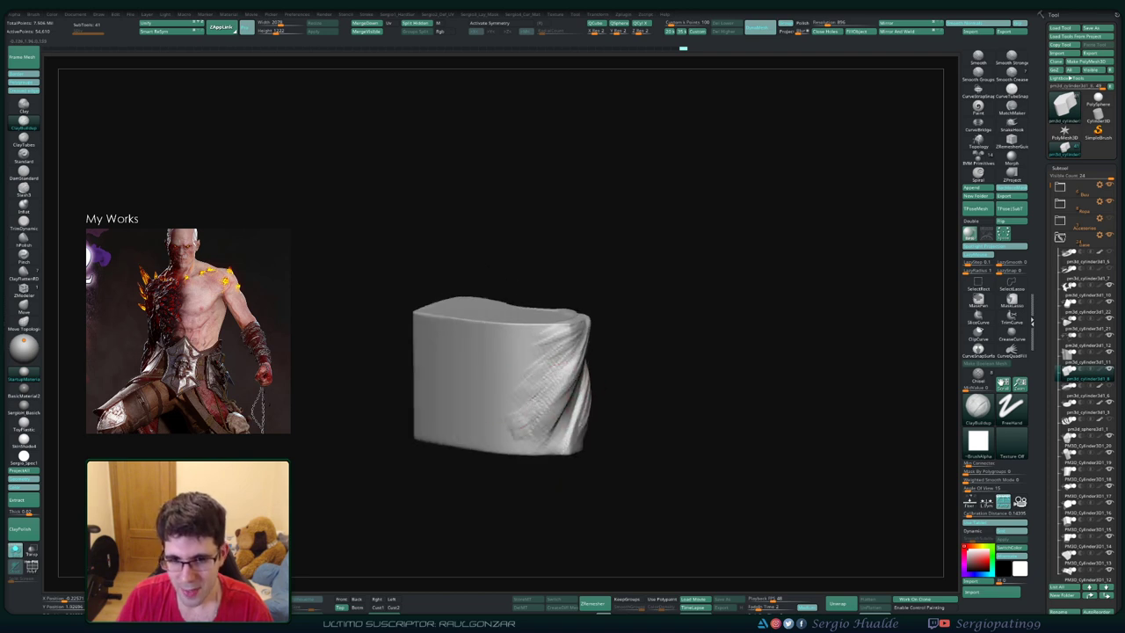
mouse_move(557, 334)
left_mouse_down()
mouse_move(479, 413)
mouse_move(456, 391)
left_mouse_up()
left_click_drag(514, 329, 461, 347)
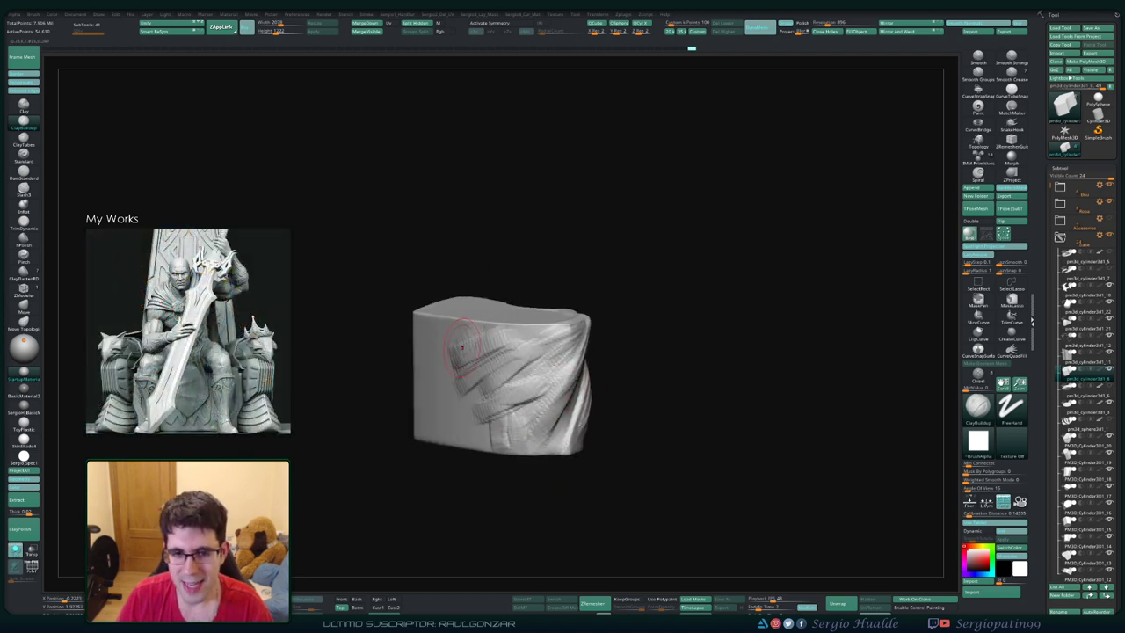
mouse_move(460, 347)
right_mouse_down()
mouse_move(578, 363)
mouse_move(446, 365)
right_mouse_up()
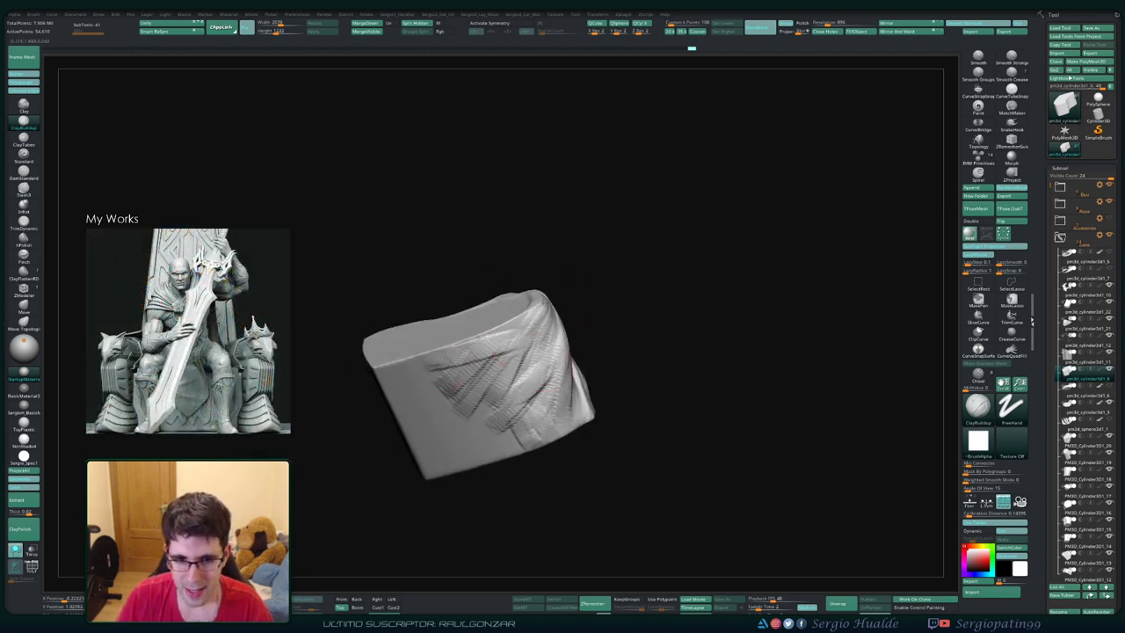
mouse_move(481, 327)
left_mouse_down()
mouse_move(422, 369)
mouse_move(440, 418)
left_mouse_up()
left_click_drag(492, 360, 531, 396)
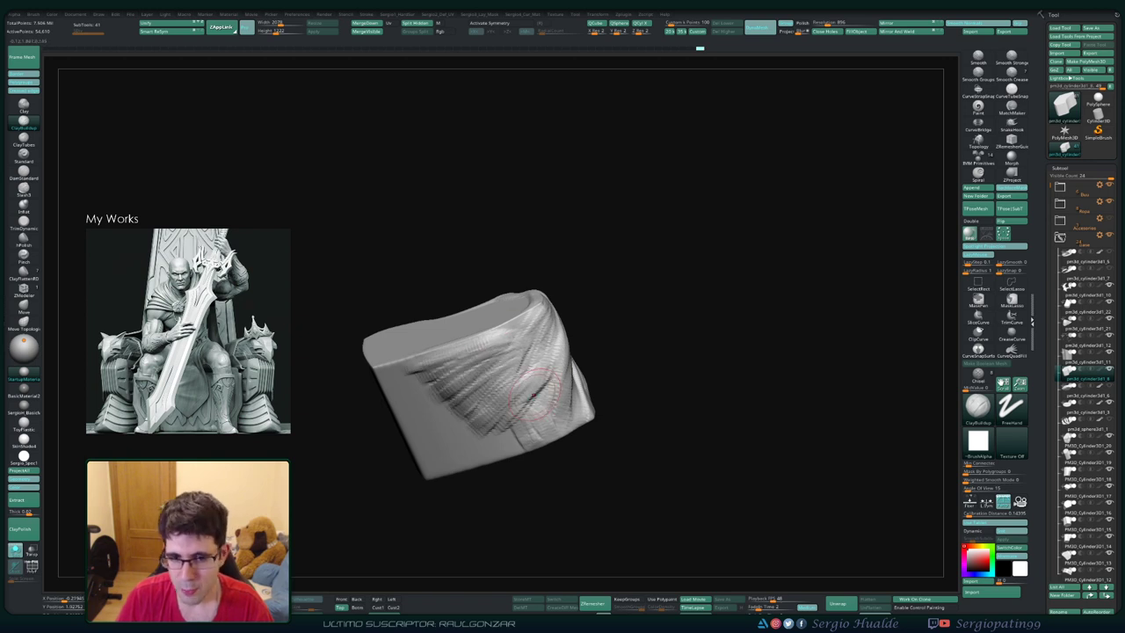
mouse_move(532, 396)
right_mouse_down()
mouse_move(527, 369)
mouse_move(506, 388)
right_mouse_up()
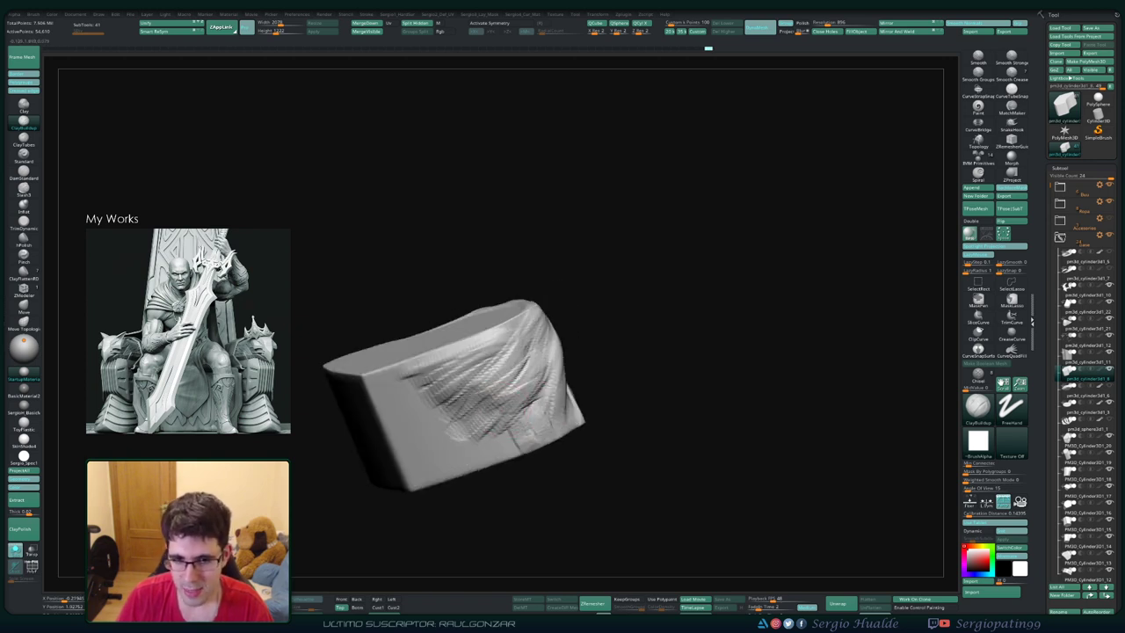
Step: Extend folds up-left across the lower-left front face and add detail on the right front
mouse_move(505, 448)
left_mouse_down()
mouse_move(453, 404)
mouse_move(413, 400)
mouse_move(391, 378)
left_mouse_up()
left_click_drag(448, 449, 387, 387)
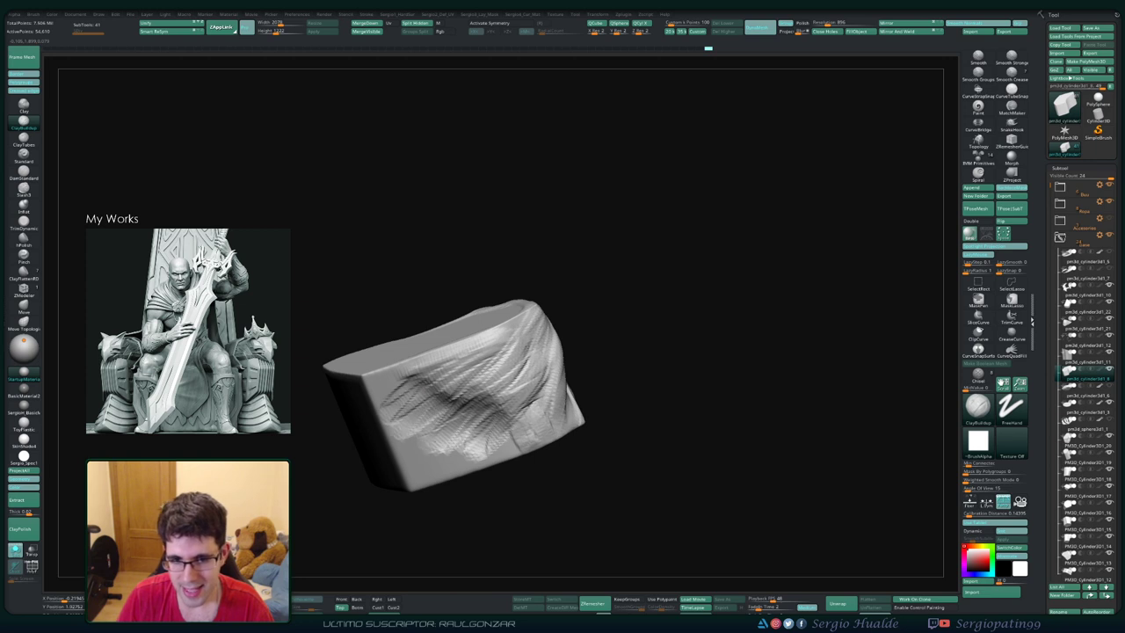
left_click_drag(483, 435, 426, 377)
left_click_drag(482, 405, 409, 369)
right_click_drag(444, 404, 514, 397)
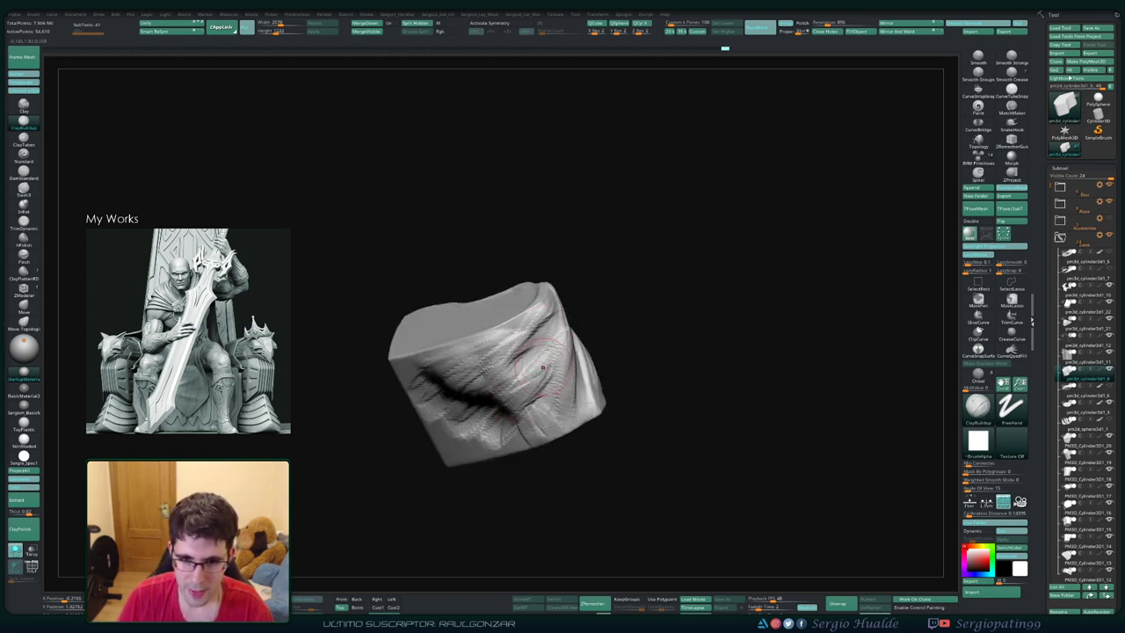
left_click_drag(527, 352, 549, 386)
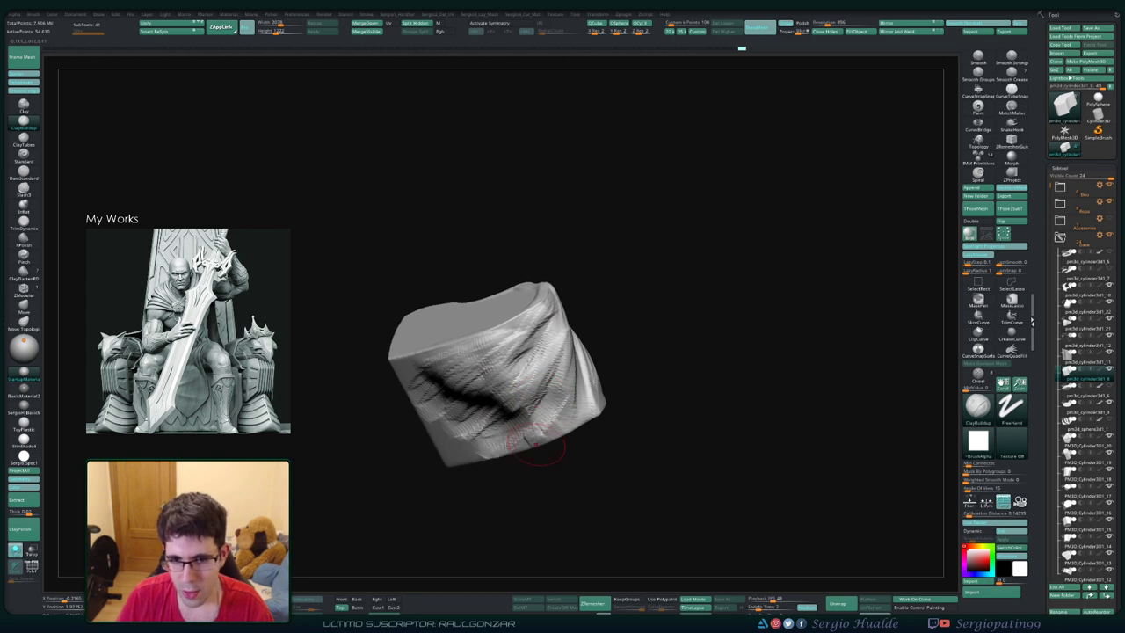
right_click_drag(496, 444, 544, 378)
mouse_move(514, 470)
right_mouse_down()
mouse_move(545, 466)
mouse_move(510, 474)
mouse_move(457, 444)
mouse_move(422, 448)
mouse_move(470, 422)
right_mouse_up()
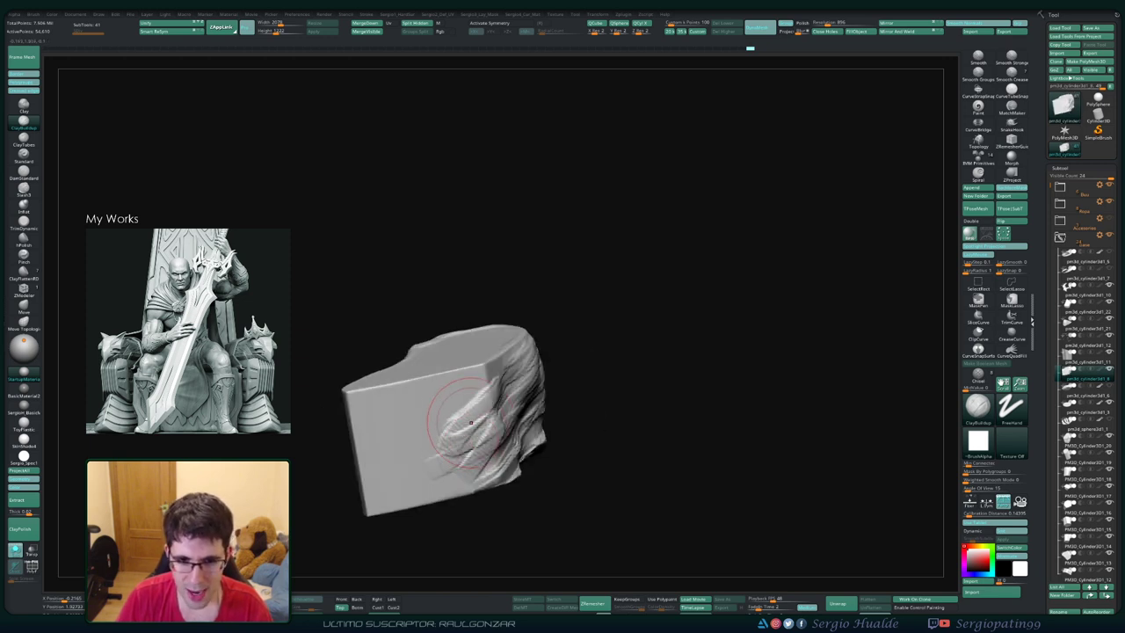
Step: Build more diagonal fold strokes across the block's textured face
left_click_drag(479, 386, 435, 400)
left_click_drag(510, 369, 404, 395)
left_click_drag(497, 386, 404, 420)
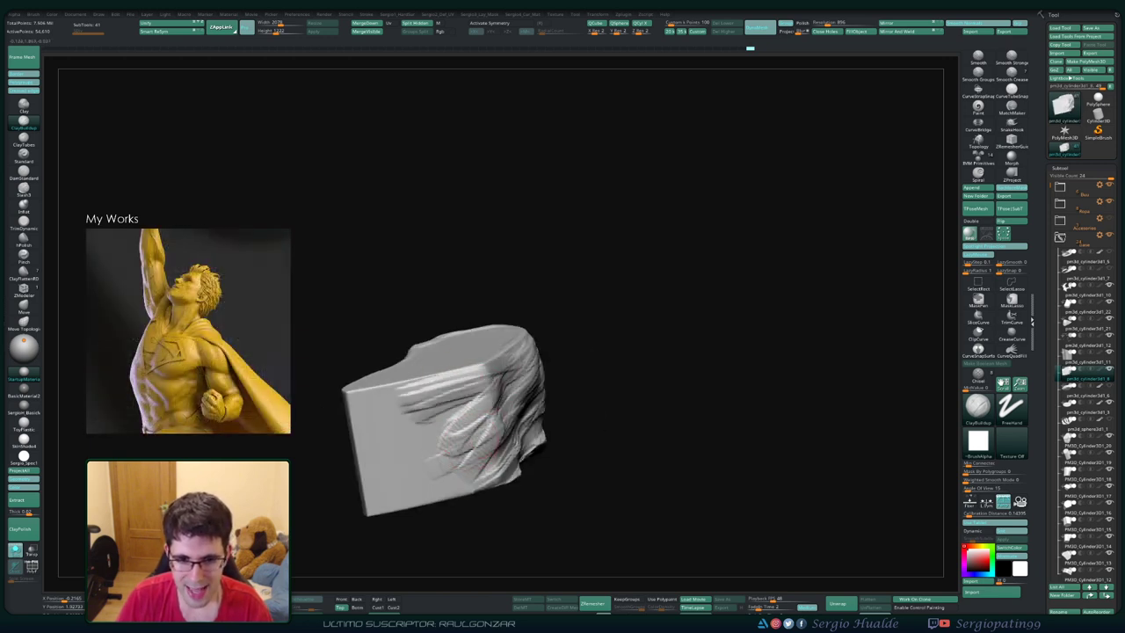
left_click_drag(496, 413, 479, 443)
right_click_drag(492, 448, 554, 390)
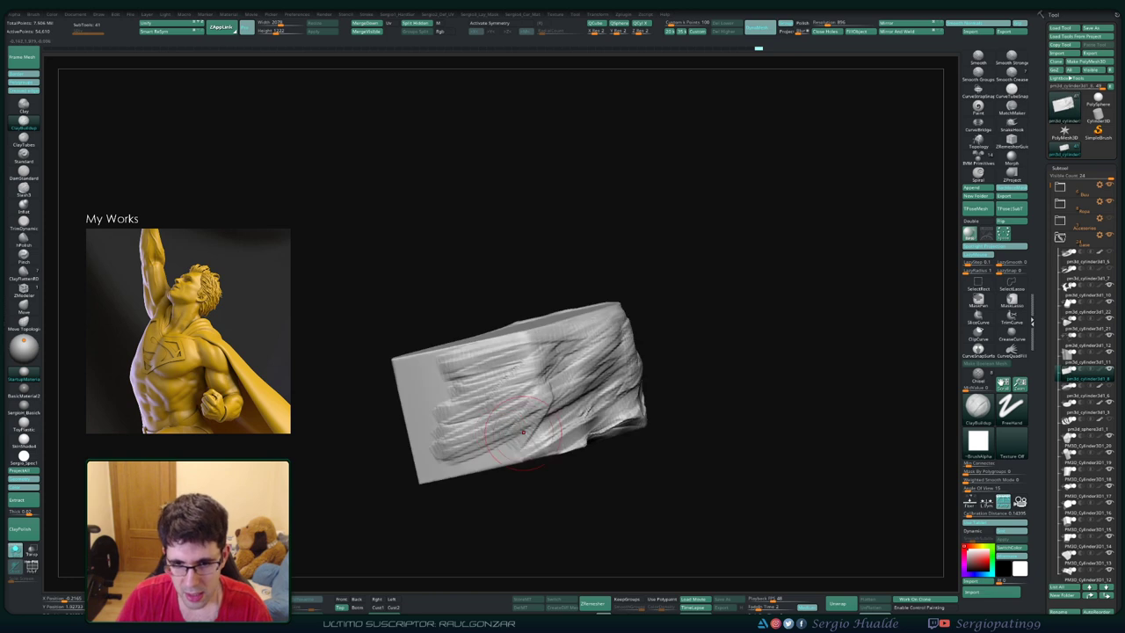
left_click_drag(554, 390, 483, 457)
left_click_drag(571, 360, 470, 457)
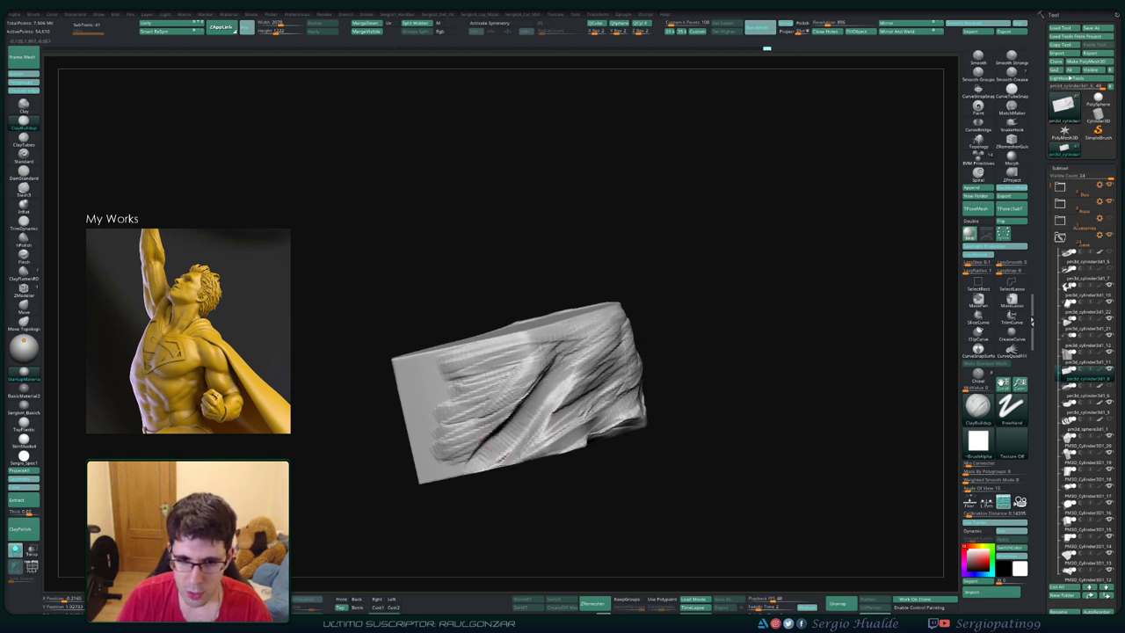
left_click_drag(544, 347, 465, 461)
Step: Add folds near the upper-left area and down the block's left and front sides
left_click_drag(522, 407, 457, 471)
left_click_drag(551, 366, 441, 475)
right_click_drag(492, 421, 422, 413)
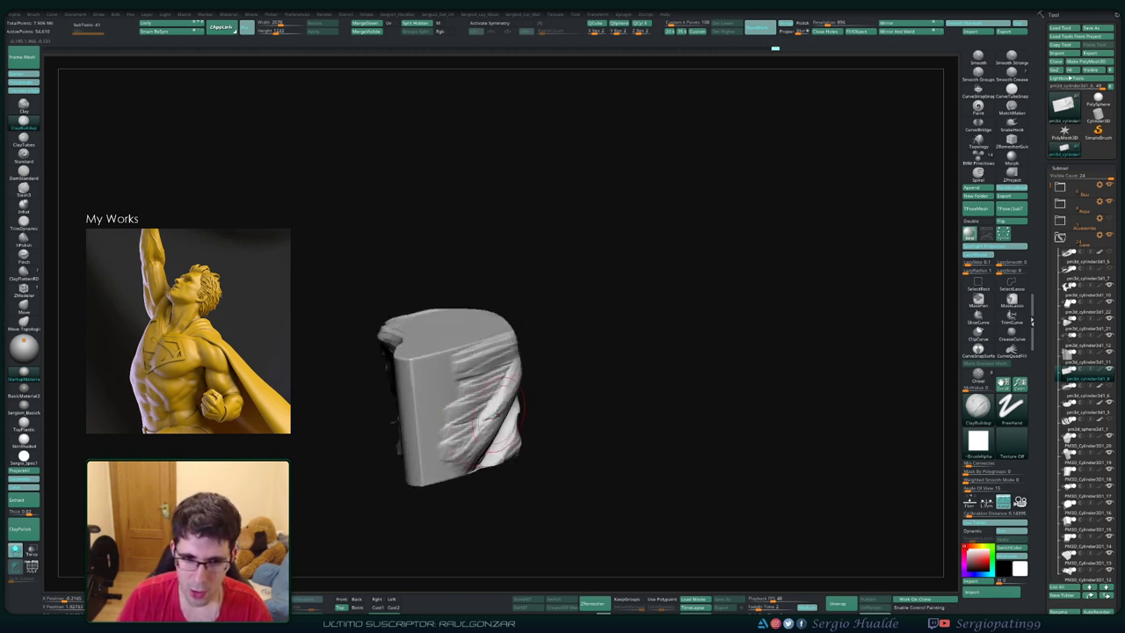
left_click_drag(510, 352, 413, 466)
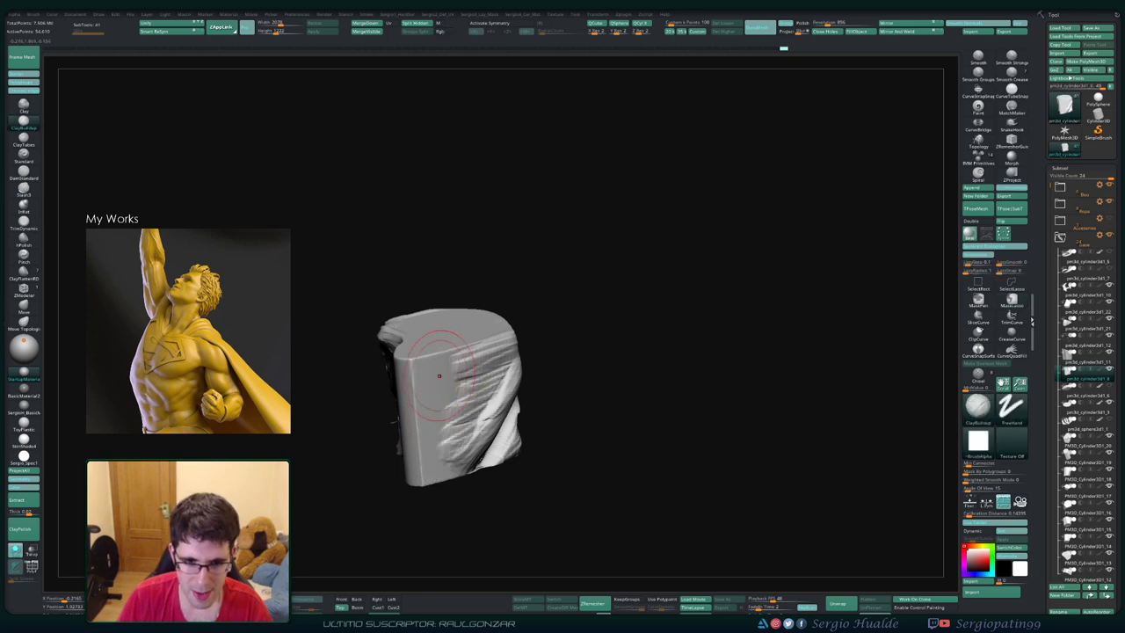
left_click_drag(466, 333, 417, 391)
left_click_drag(462, 356, 404, 435)
left_click_drag(453, 391, 404, 453)
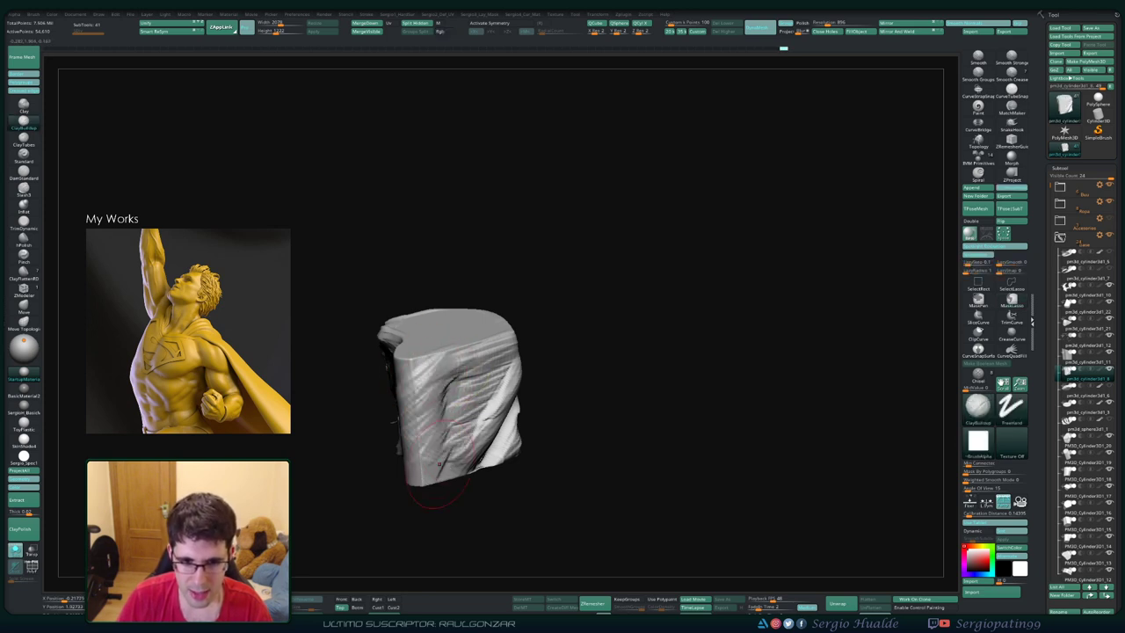
left_click_drag(466, 408, 409, 466)
right_click_drag(439, 413, 420, 411)
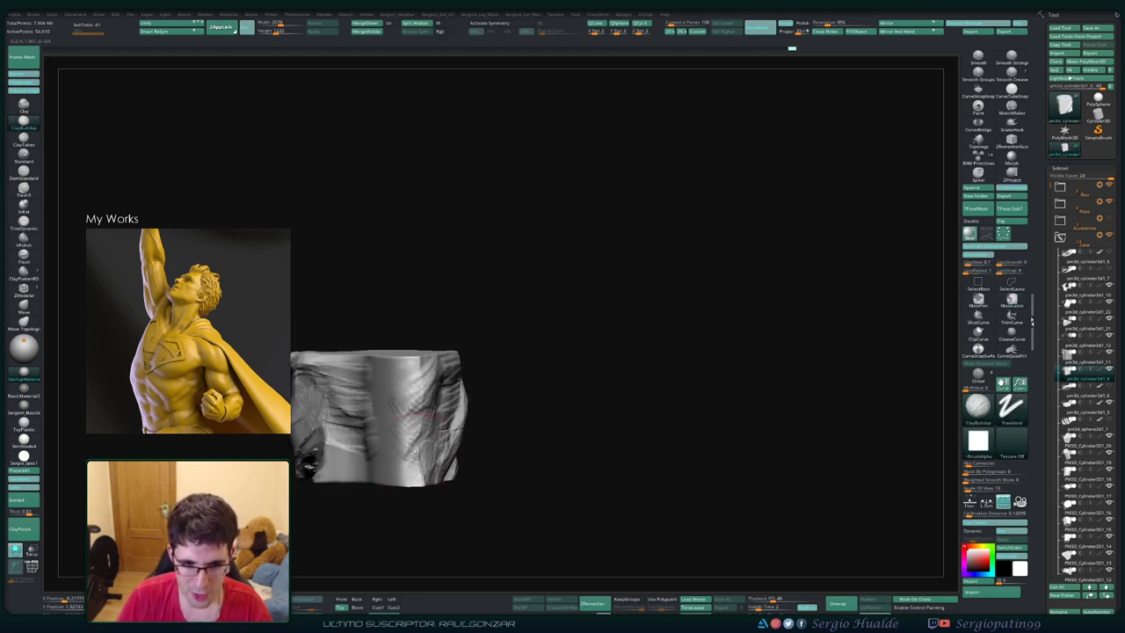
right_click_drag(419, 483, 413, 470)
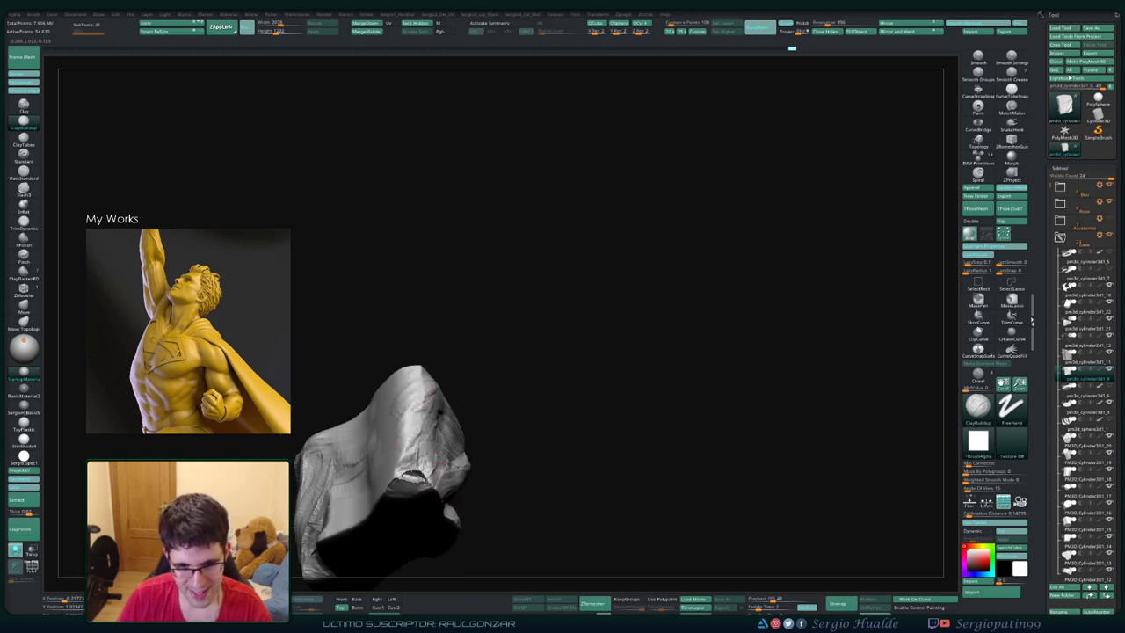
Step: Smooth the folds with Shift while rotating the block to its layered side
key("shift")
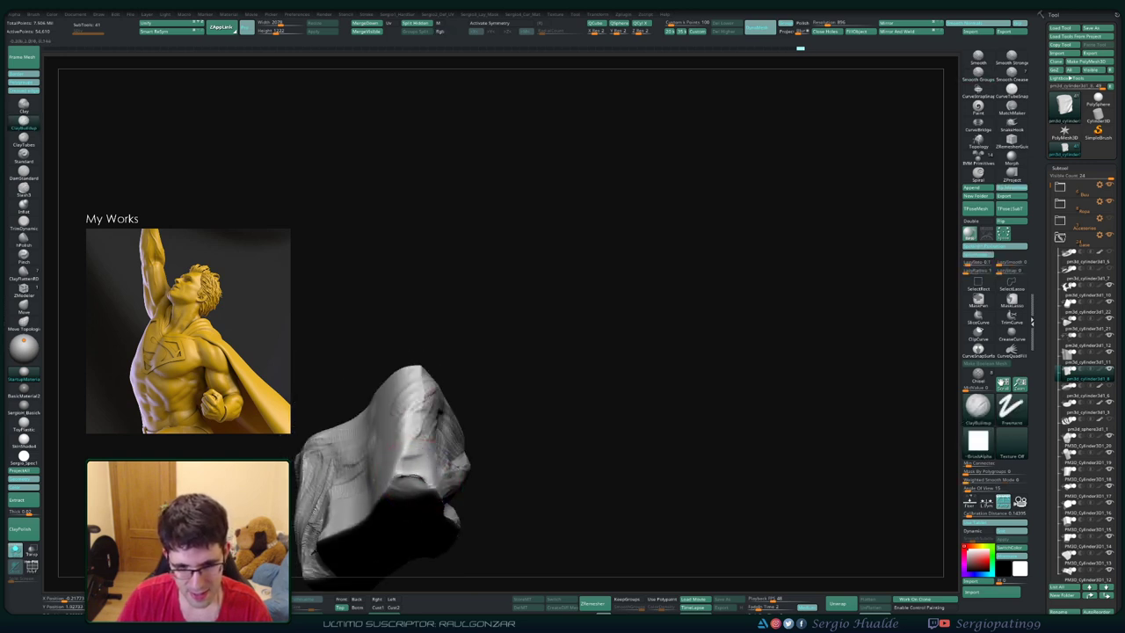
key("shift")
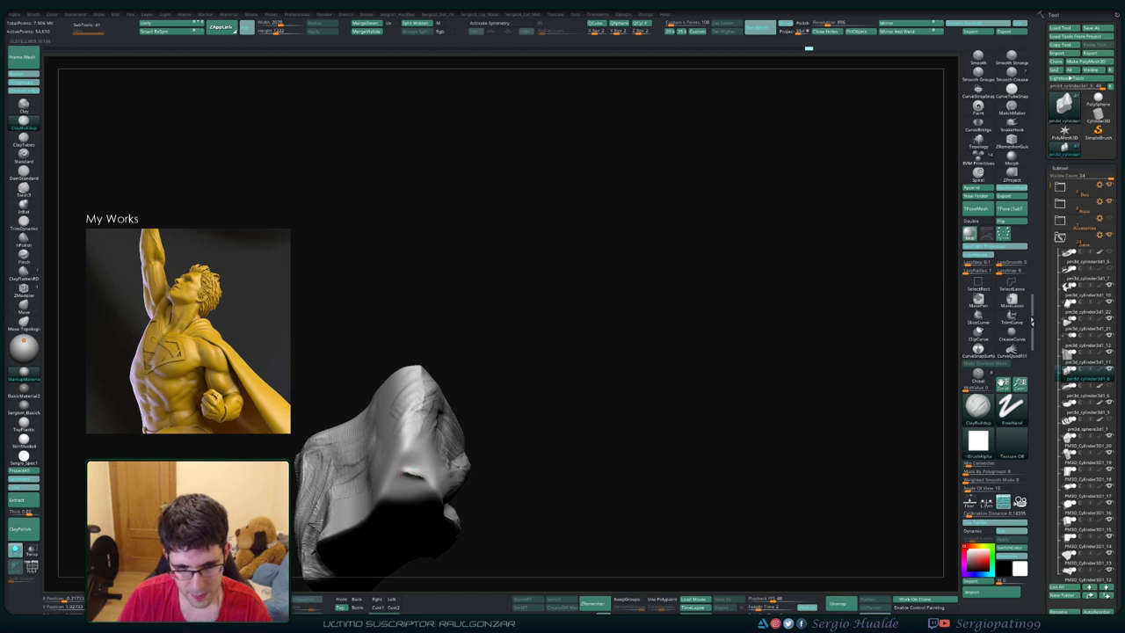
mouse_move(413, 477)
left_mouse_down()
mouse_move(488, 402)
mouse_move(527, 396)
left_mouse_up()
left_click_drag(441, 415, 442, 420)
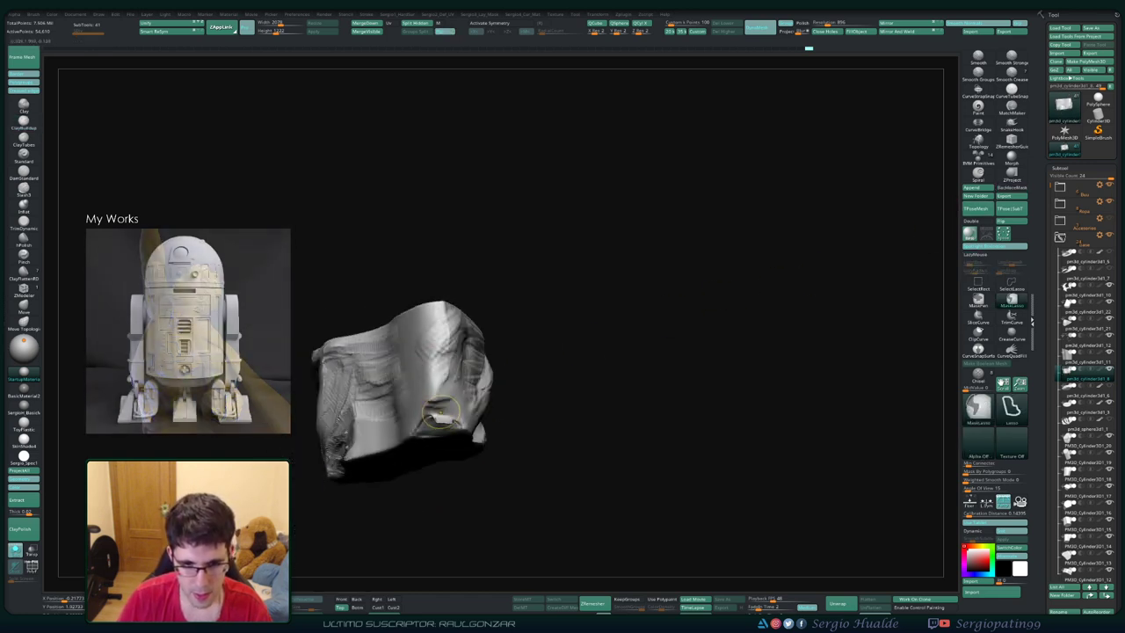
key("shift")
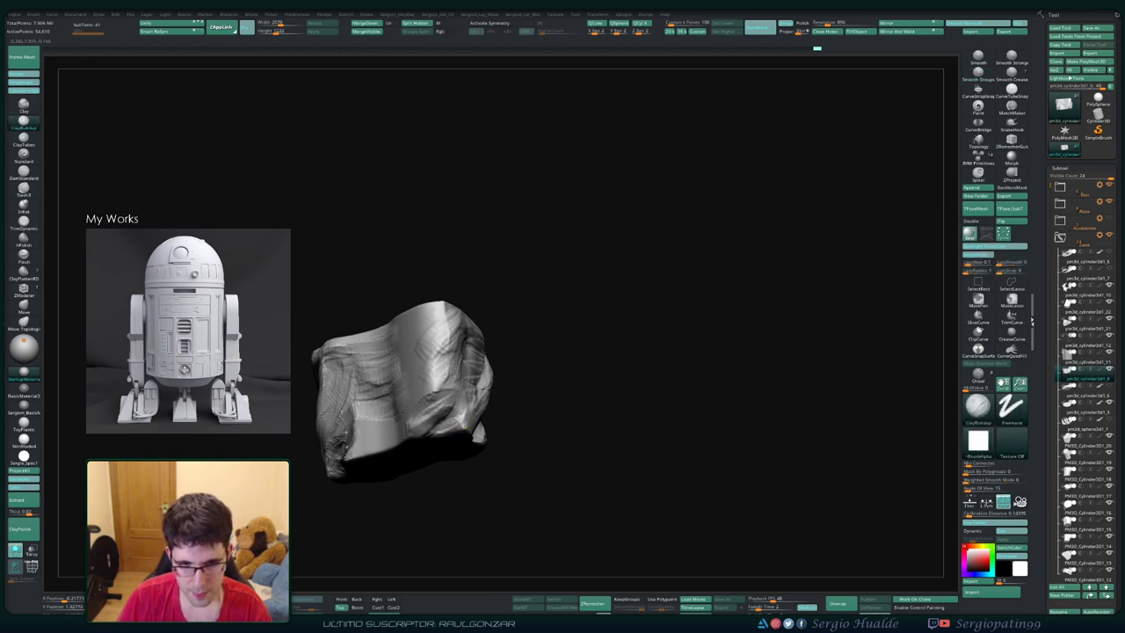
mouse_move(430, 361)
left_mouse_down()
mouse_move(418, 400)
mouse_move(387, 419)
mouse_move(435, 426)
left_mouse_up()
left_click_drag(347, 430, 387, 389)
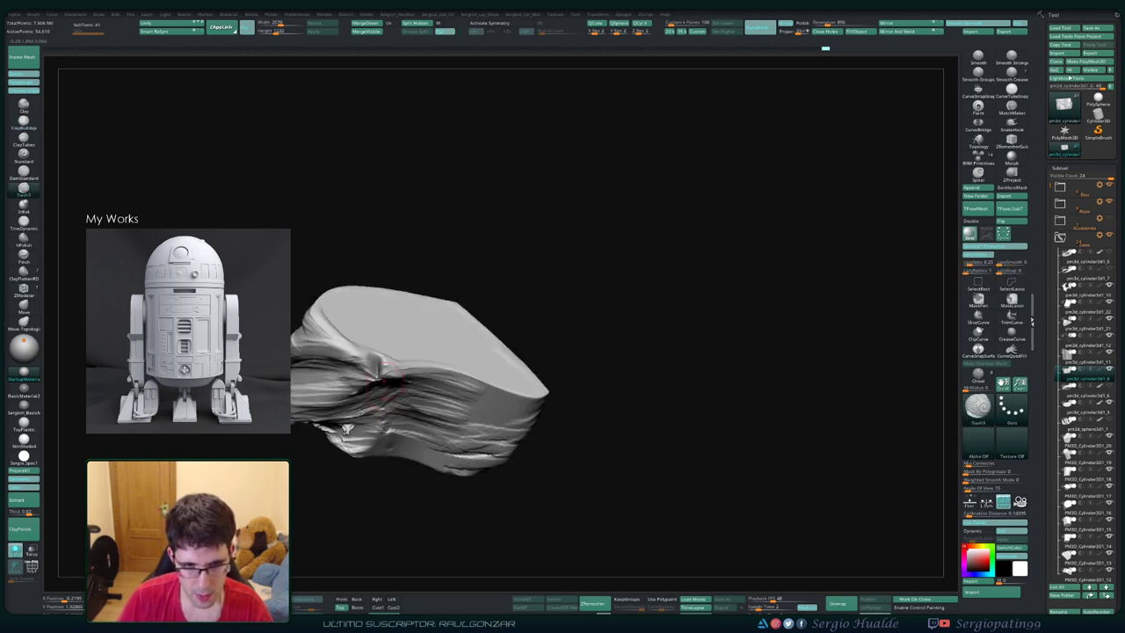
Step: Apply Alpha 01 to the brush and switch to the Slash3 brush for cutting creases
left_click(977, 435)
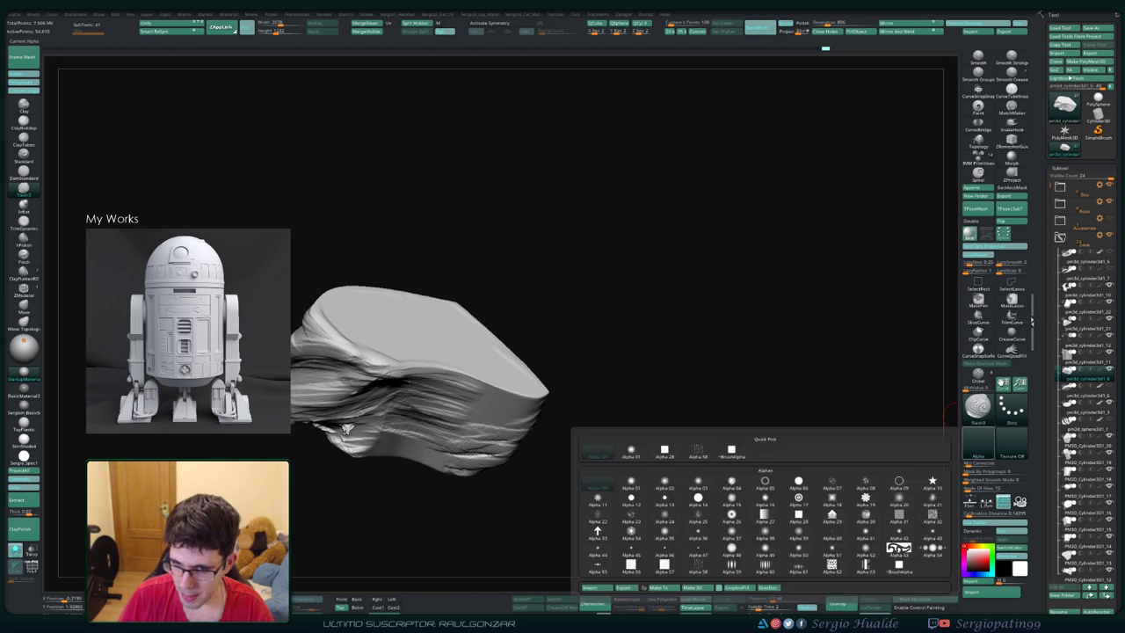
left_click(630, 450)
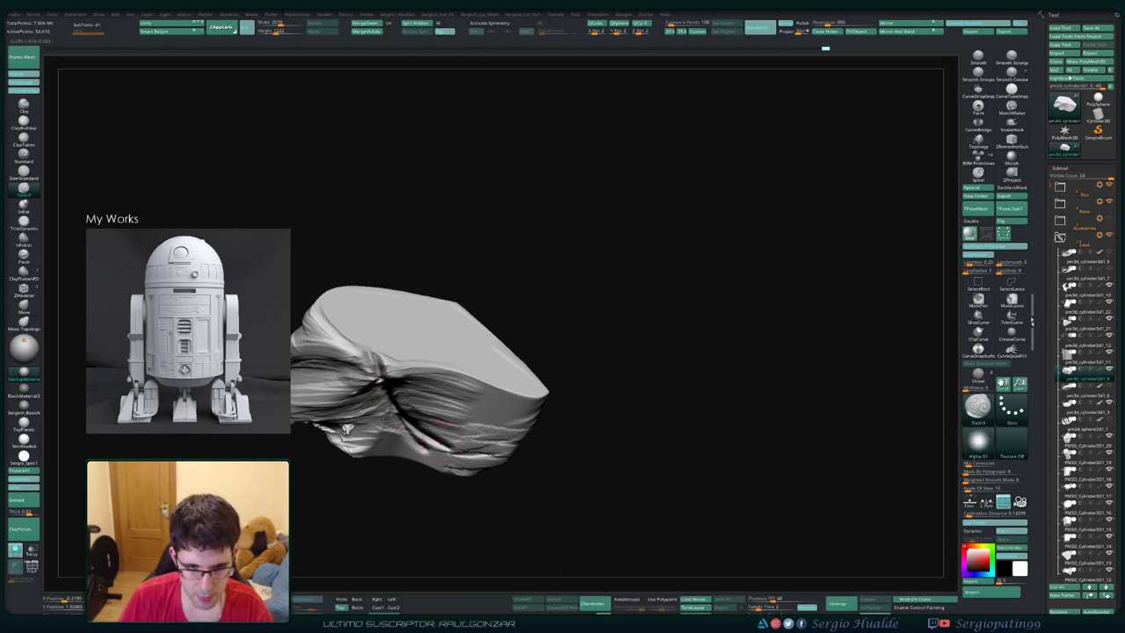
mouse_move(580, 377)
left_mouse_down()
mouse_move(615, 422)
mouse_move(597, 413)
left_mouse_up()
key("b")
key("c")
key("b")
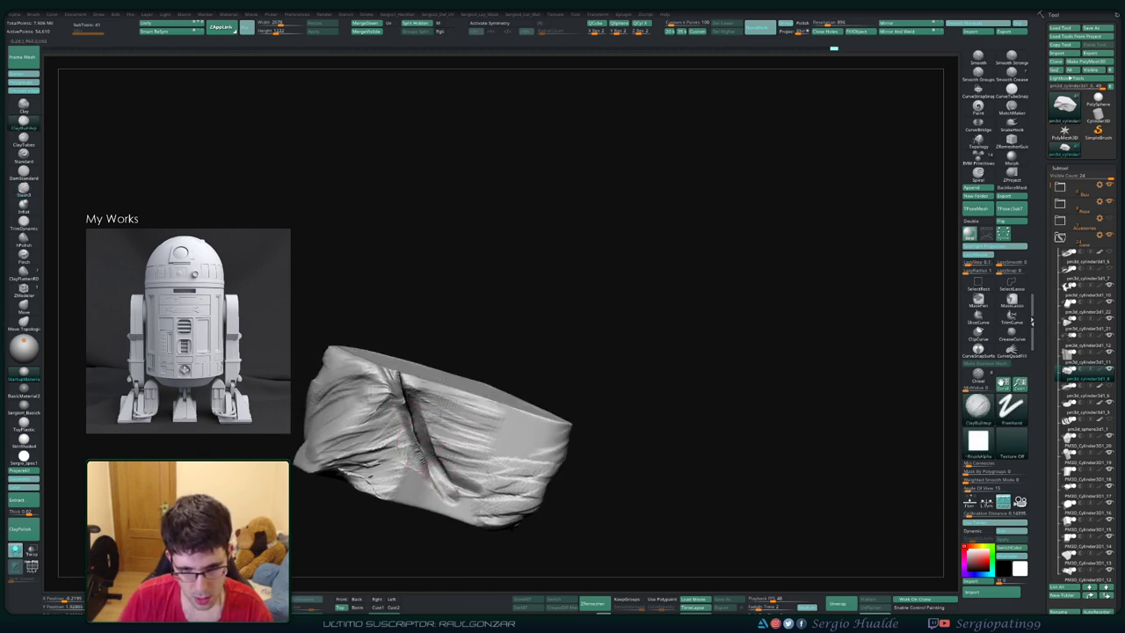
mouse_move(444, 457)
left_mouse_down()
mouse_move(425, 442)
mouse_move(431, 432)
left_mouse_up()
key("b")
key("s")
key("3")
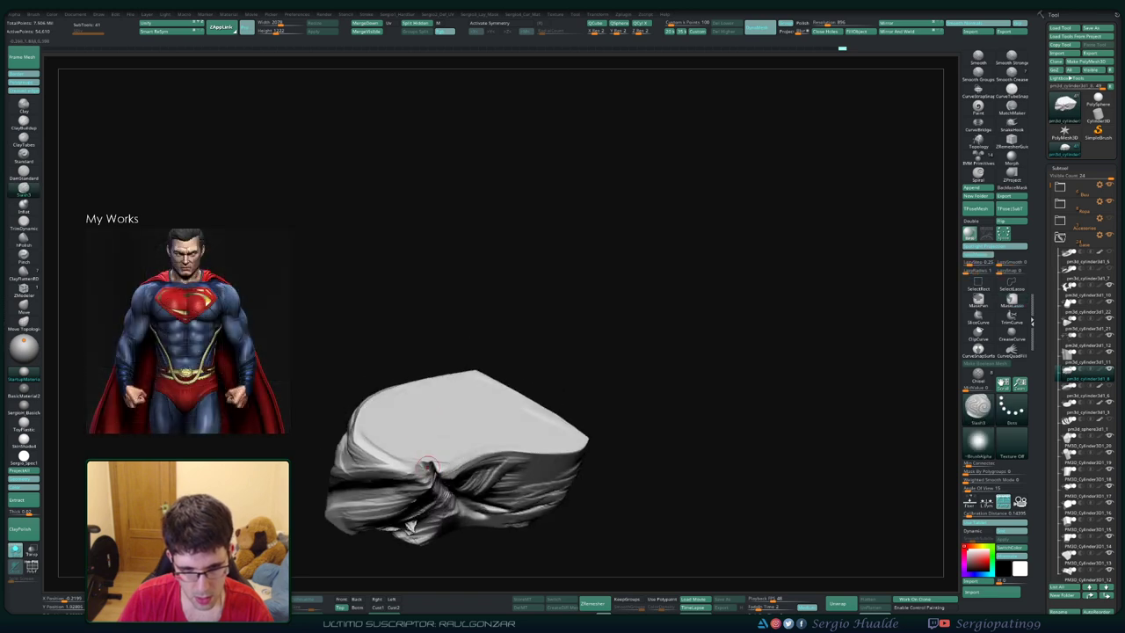
Step: Reframe the block to inspect its top and front folds, returning to ClayBuildup
left_click_drag(408, 525, 419, 435)
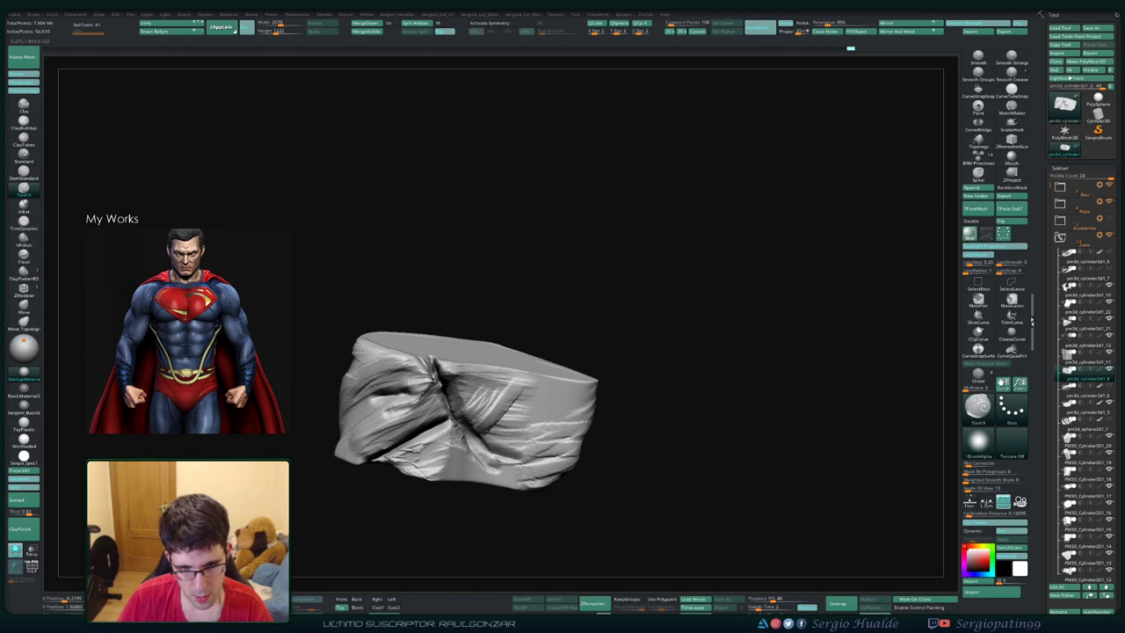
mouse_move(395, 395)
left_mouse_down()
mouse_move(422, 386)
mouse_move(400, 409)
left_mouse_up()
mouse_move(527, 457)
left_mouse_down()
mouse_move(457, 430)
mouse_move(479, 431)
mouse_move(440, 475)
mouse_move(431, 369)
mouse_move(530, 267)
left_mouse_up()
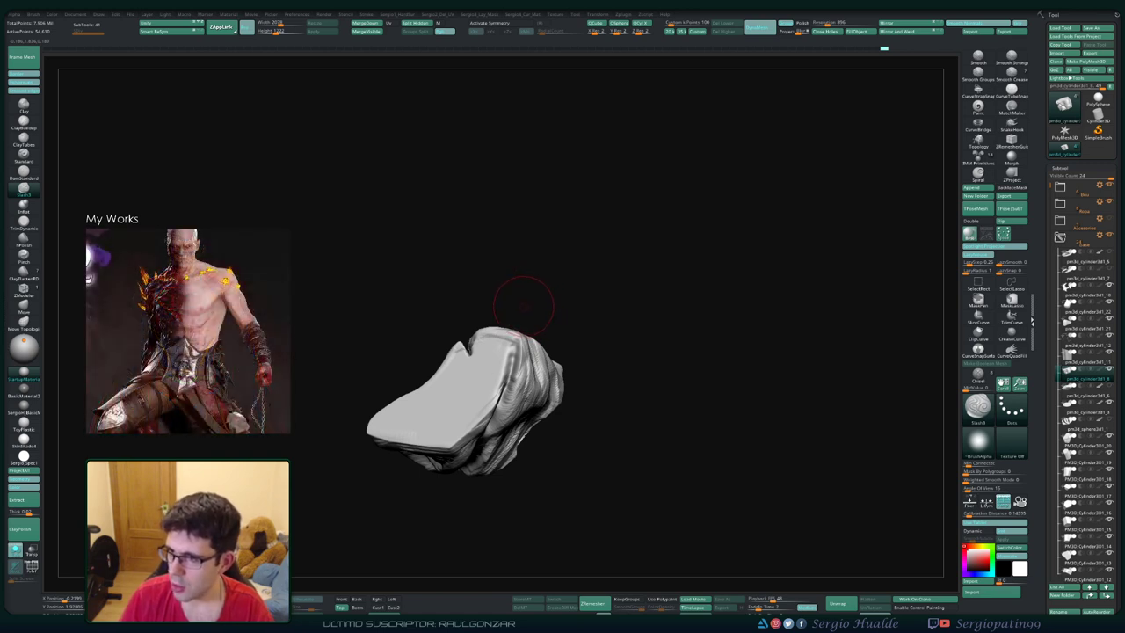
mouse_move(510, 313)
left_mouse_down("alt")
mouse_move(562, 306)
mouse_move(527, 350)
mouse_move(533, 359)
mouse_move(540, 311)
mouse_move(604, 301)
mouse_move(612, 313)
mouse_move(597, 349)
mouse_move(553, 352)
left_mouse_up("alt")
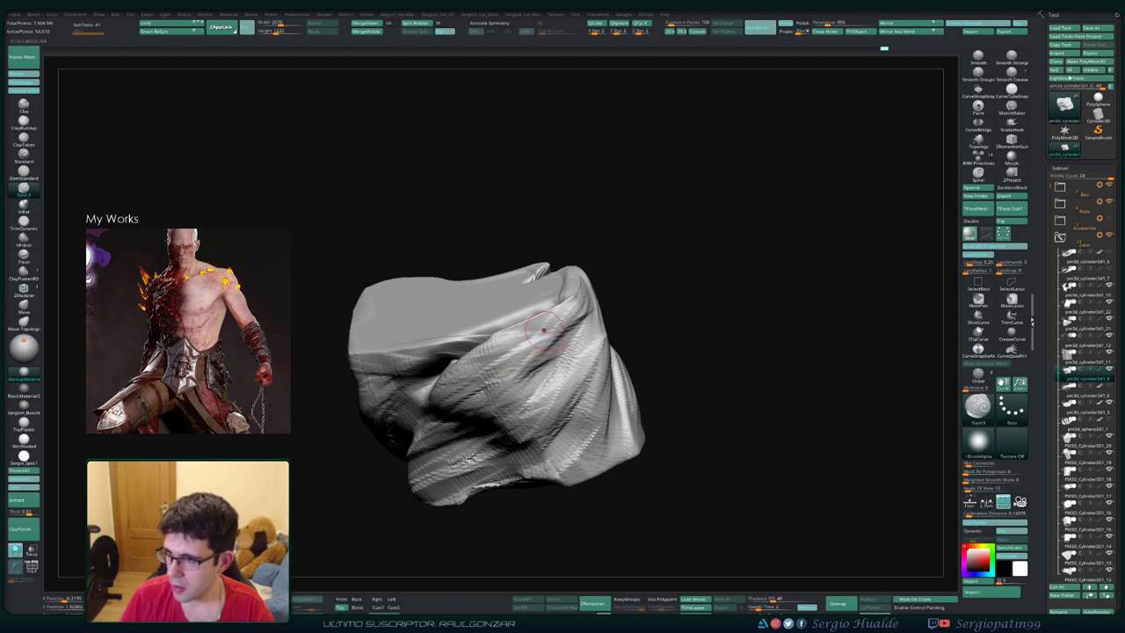
mouse_move(544, 325)
left_mouse_down()
mouse_move(558, 350)
mouse_move(579, 353)
mouse_move(574, 372)
left_mouse_up()
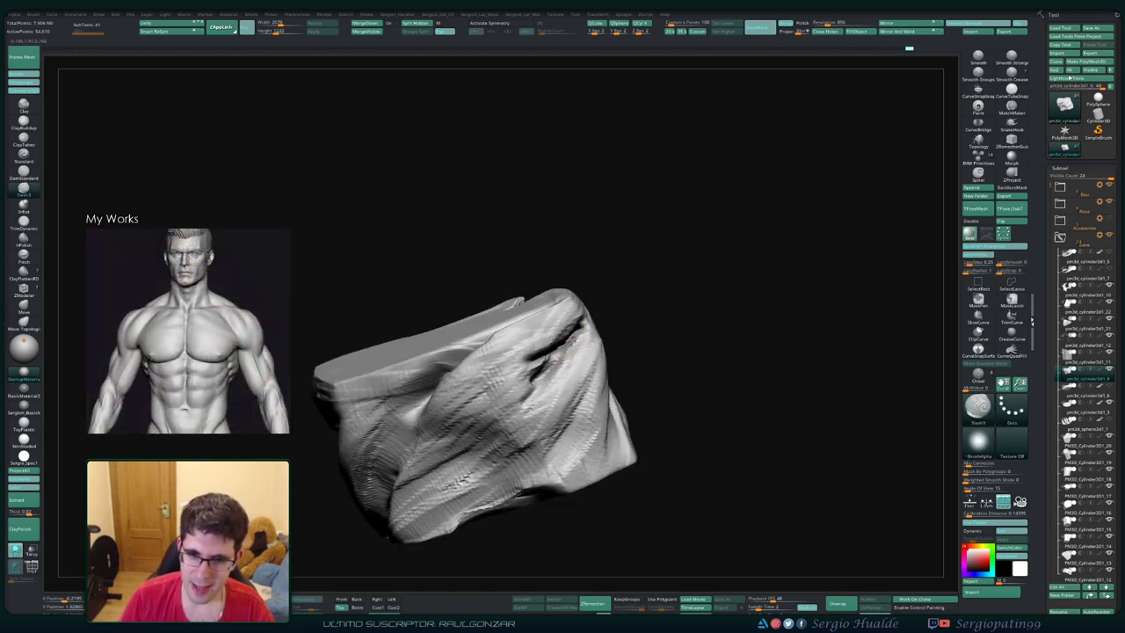
mouse_move(554, 336)
left_mouse_down()
mouse_move(661, 410)
mouse_move(565, 332)
left_mouse_up()
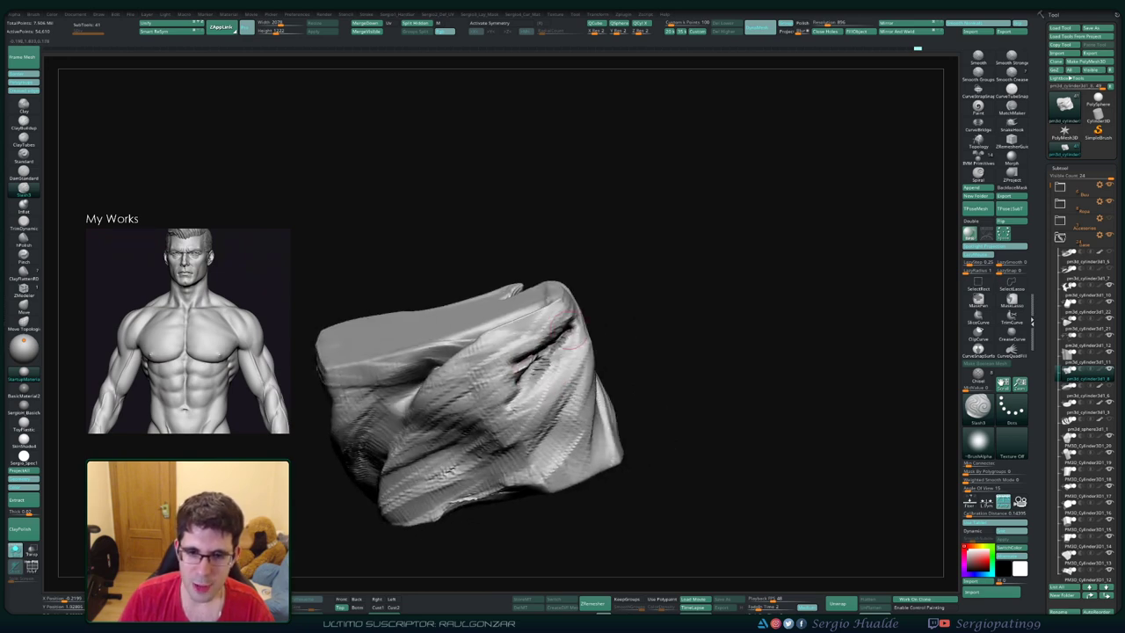
left_click_drag(509, 407, 517, 352, "alt")
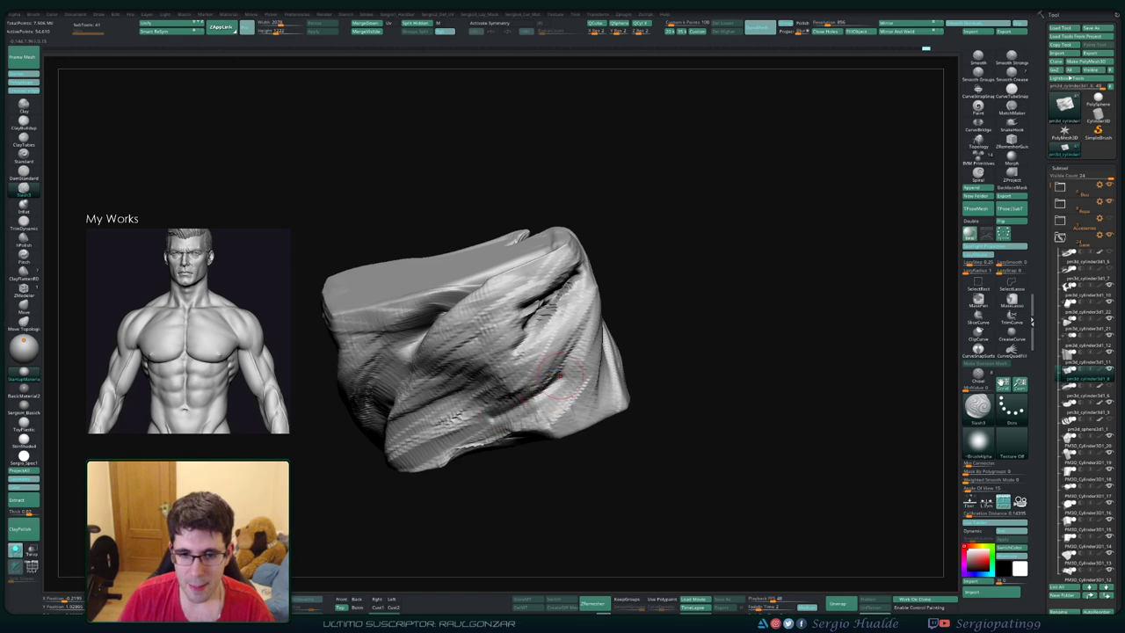
left_click_drag(457, 413, 527, 408)
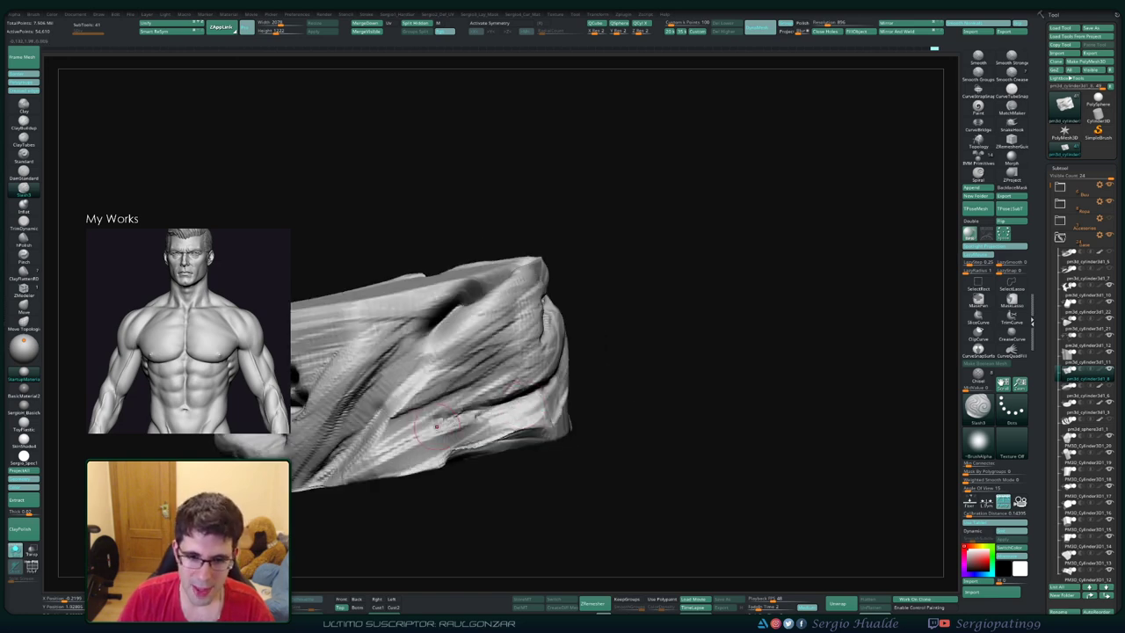
left_click_drag(407, 434, 548, 373, "alt")
key("b")
key("c")
key("b")
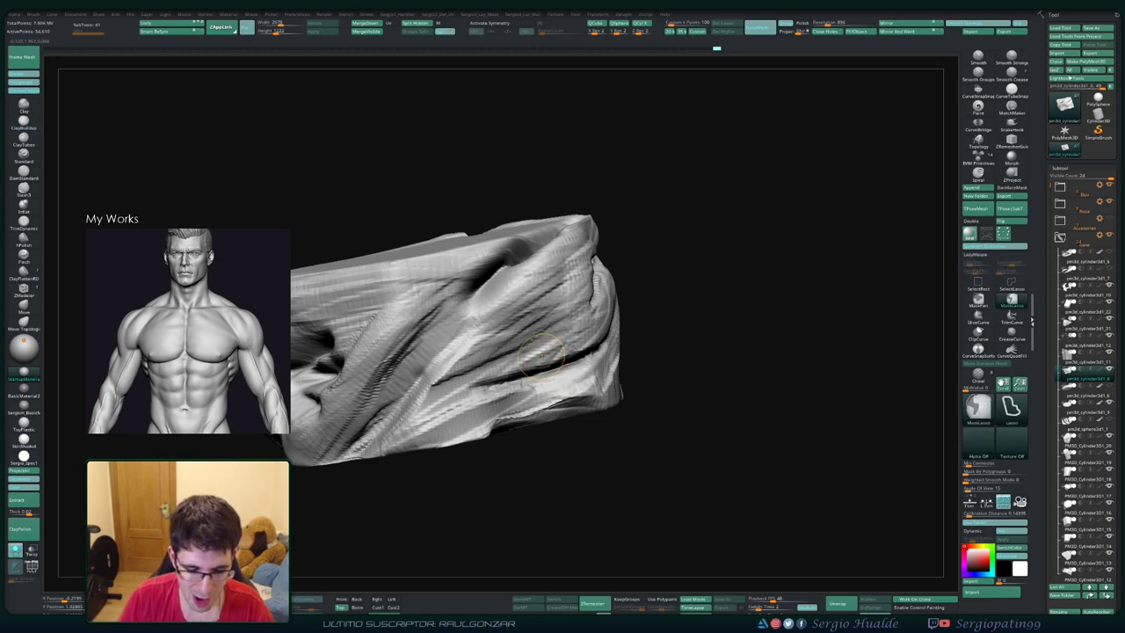
Step: Deepen the dark crease along the cloth fold and extend it further right
right_click_drag(541, 359, 546, 355)
left_click_drag(500, 364, 527, 364)
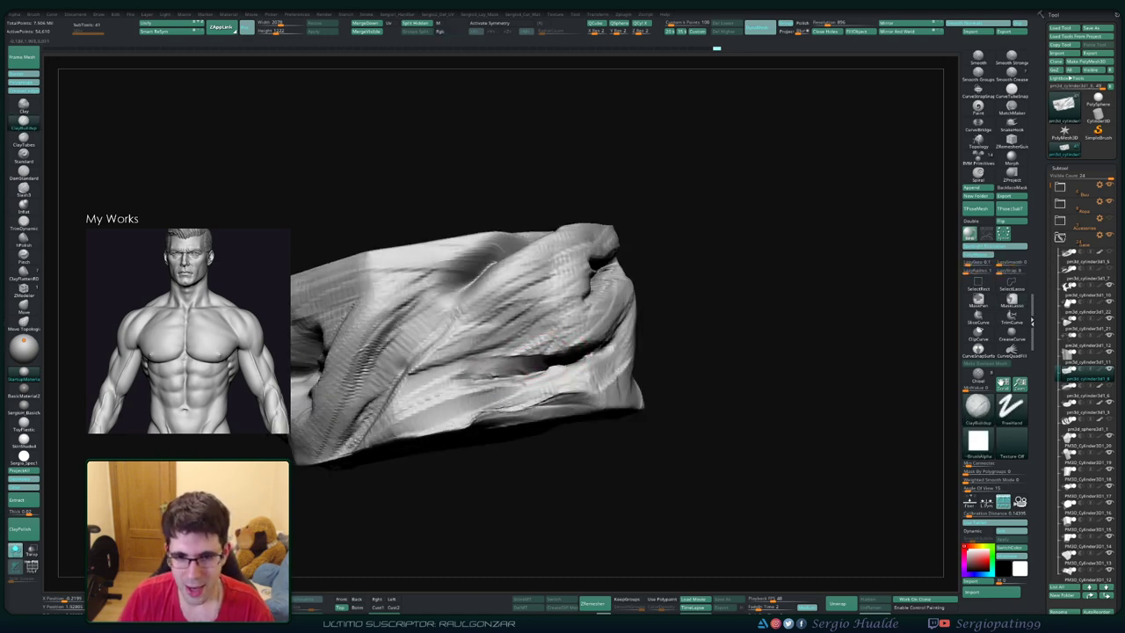
right_click_drag(590, 352, 568, 366)
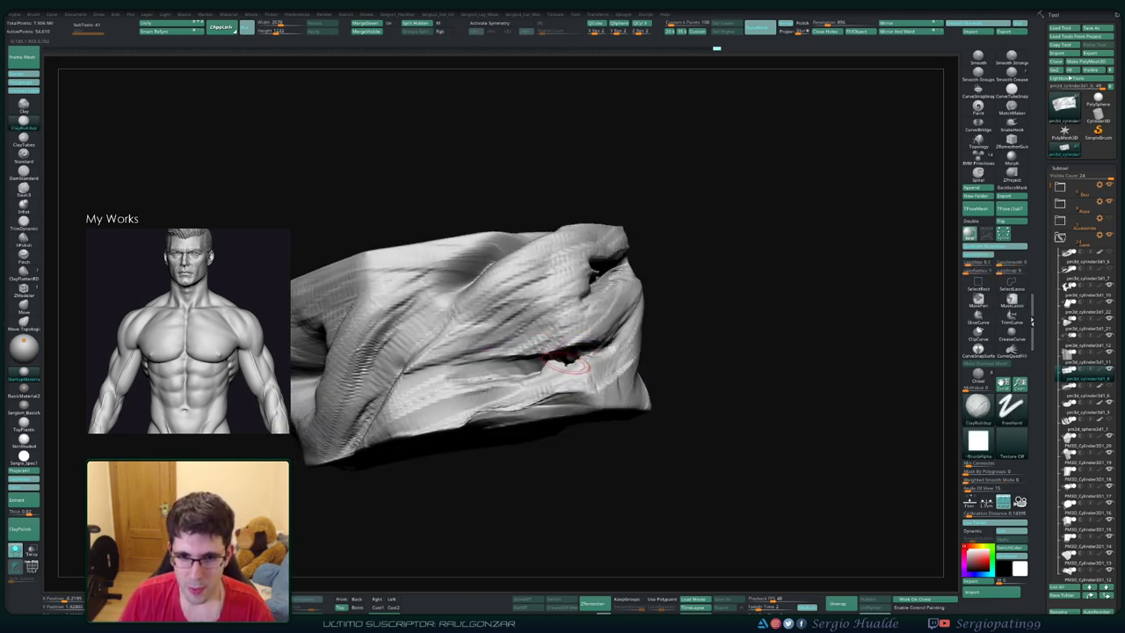
left_click_drag(562, 360, 590, 357)
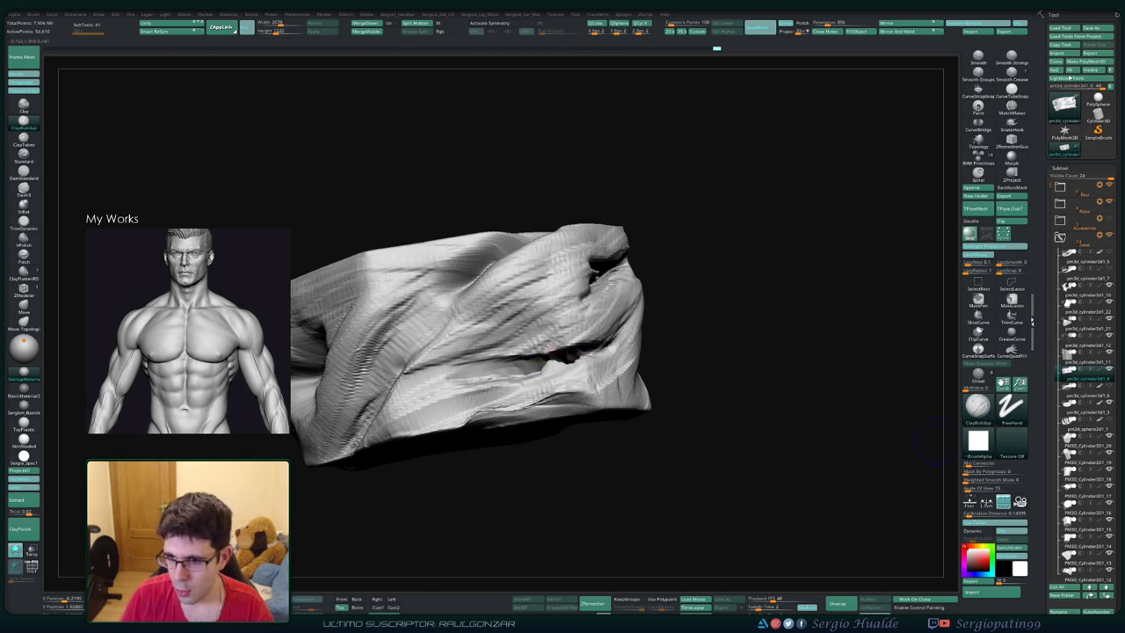
left_click(977, 404)
left_click(765, 407)
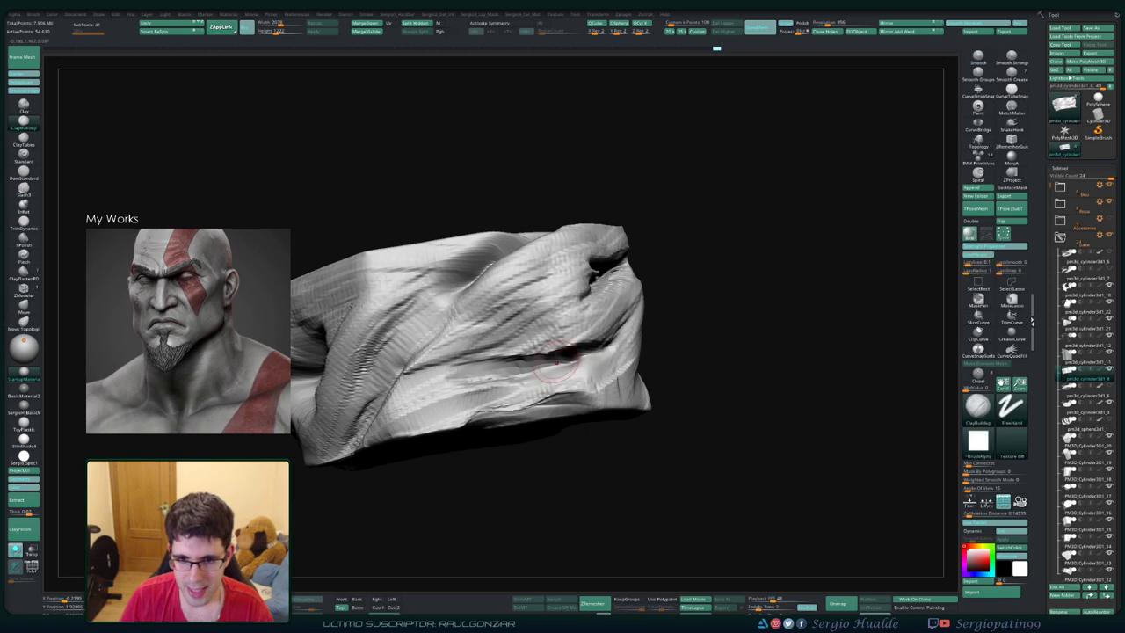
Step: Deepen the crease along the block's lower edge, checking it from several angles
right_click_drag(528, 365, 527, 365)
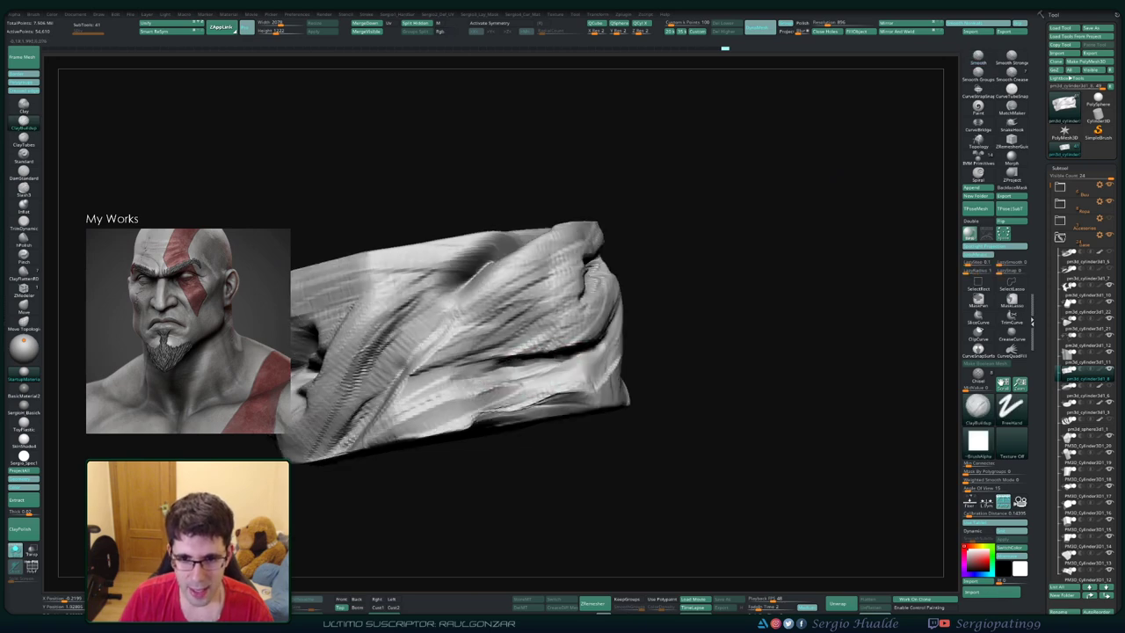
mouse_move(475, 413)
right_mouse_down()
mouse_move(466, 434)
mouse_move(506, 397)
mouse_move(527, 395)
right_mouse_up()
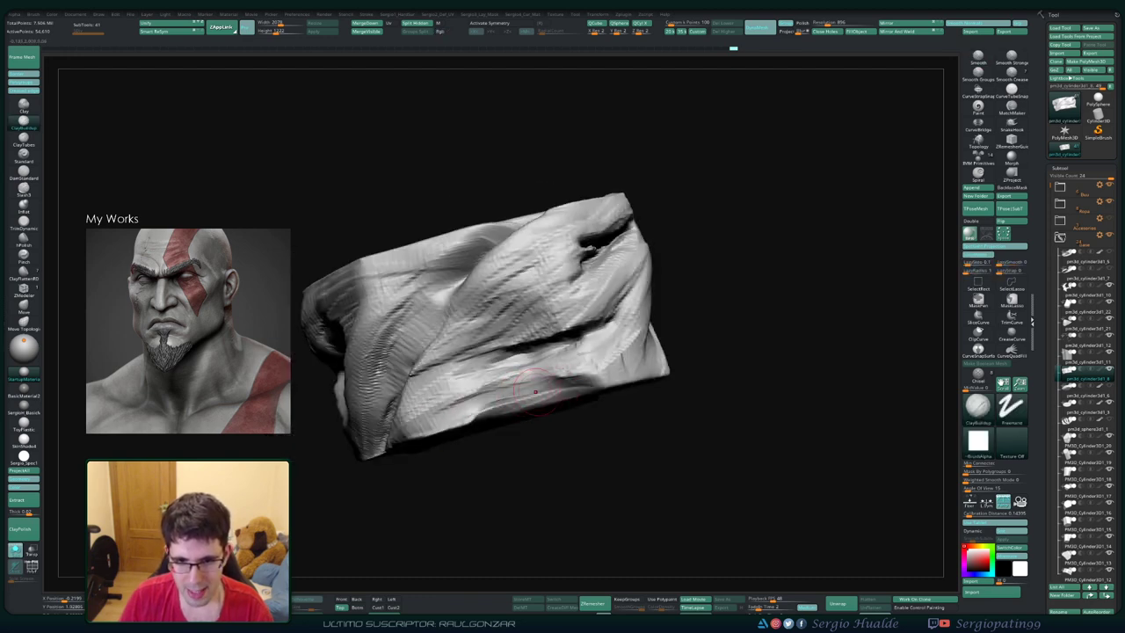
mouse_move(453, 432)
right_mouse_down()
mouse_move(516, 428)
mouse_move(543, 303)
right_mouse_up()
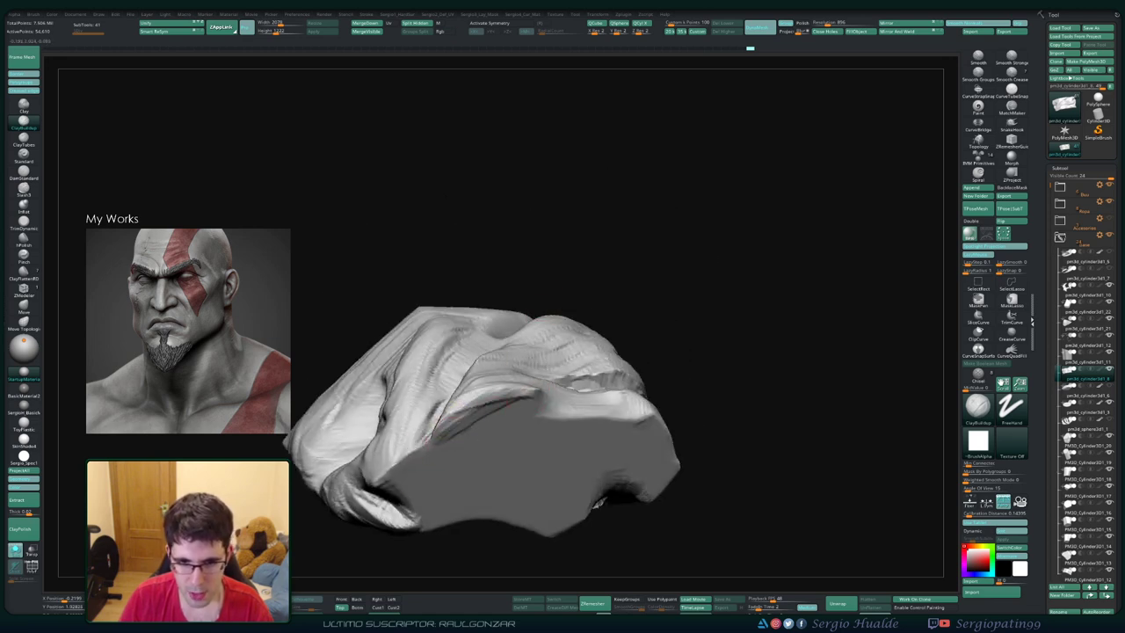
left_click_drag(452, 429, 519, 402)
right_click_drag(498, 418, 563, 333)
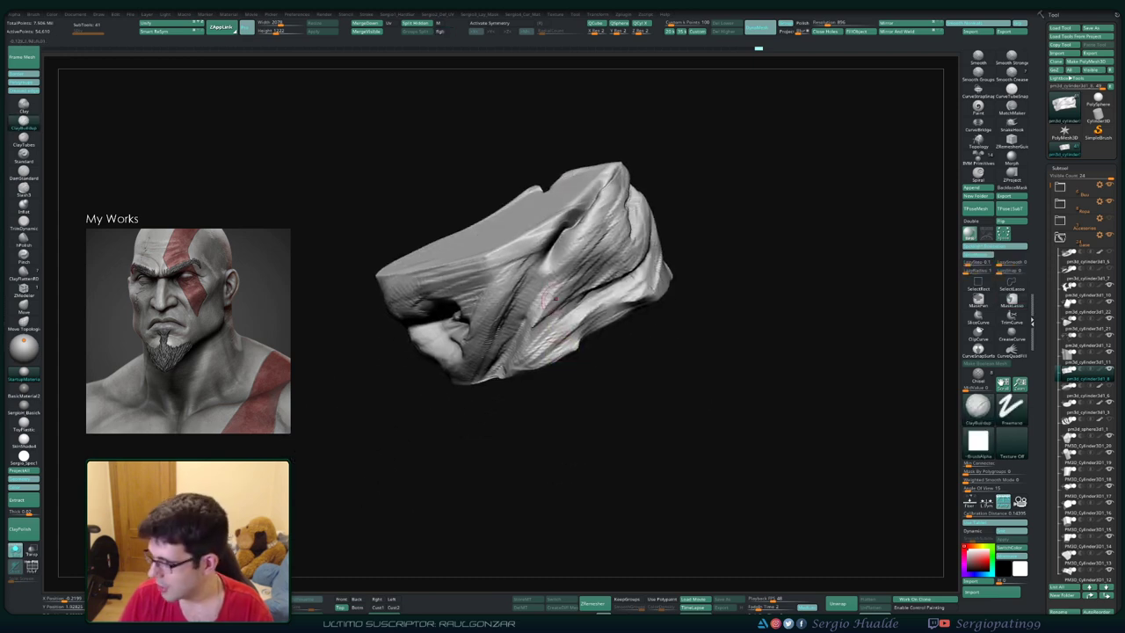
mouse_move(563, 333)
right_mouse_down()
mouse_move(538, 356)
mouse_move(518, 351)
mouse_move(531, 377)
right_mouse_up()
right_click_drag(540, 338, 514, 379)
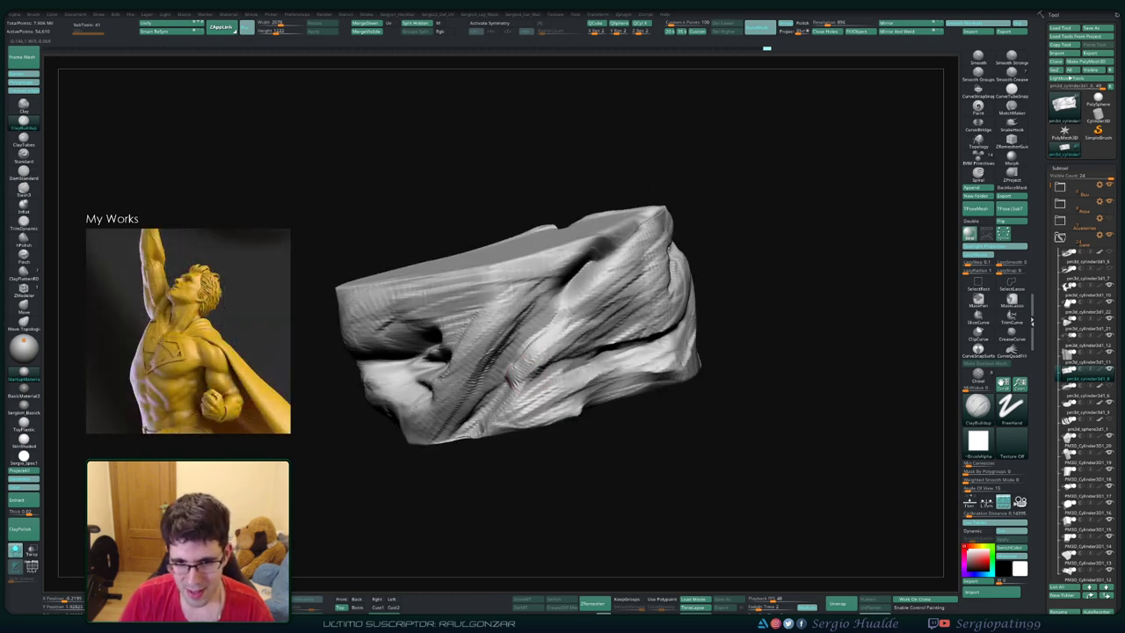
mouse_move(606, 318)
right_mouse_down()
mouse_move(566, 357)
mouse_move(586, 344)
right_mouse_up()
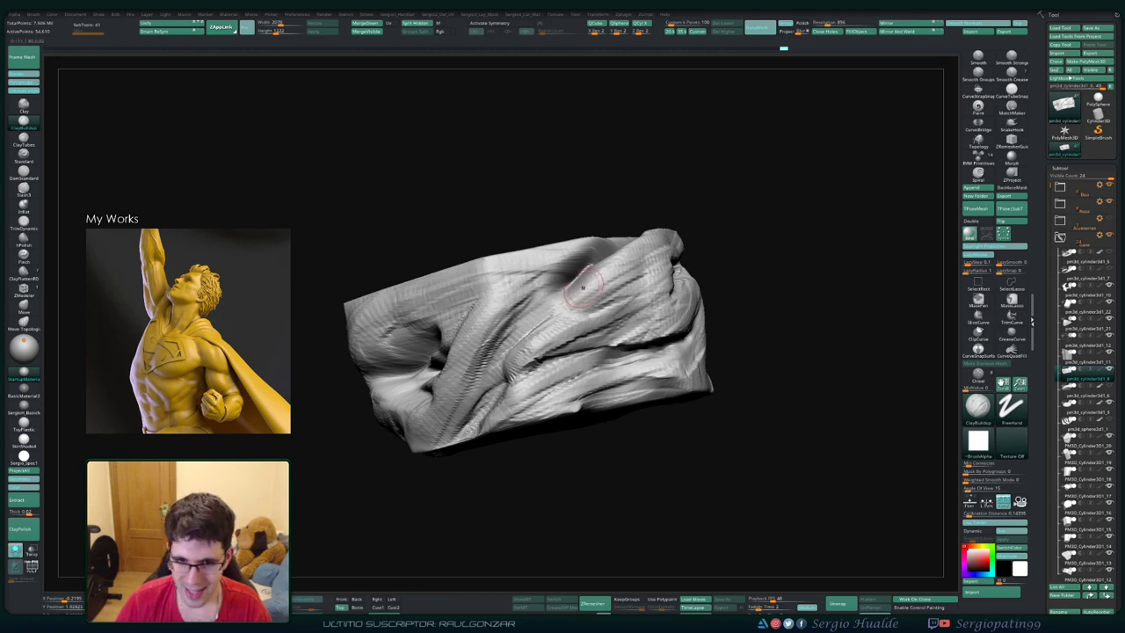
Step: Turn the block and reshape the eye-shaped crease on its front face with ClayBuildup
mouse_move(582, 287)
right_mouse_down()
mouse_move(571, 332)
mouse_move(584, 304)
right_mouse_up()
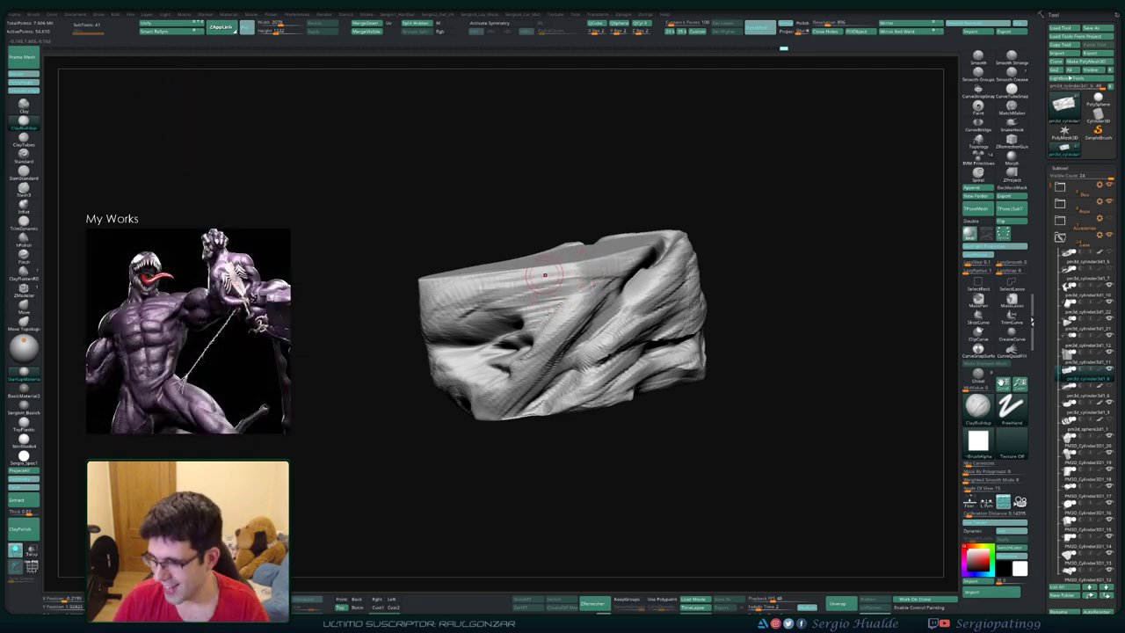
mouse_move(559, 303)
right_mouse_down()
mouse_move(496, 342)
mouse_move(546, 328)
mouse_move(526, 353)
mouse_move(457, 351)
right_mouse_up()
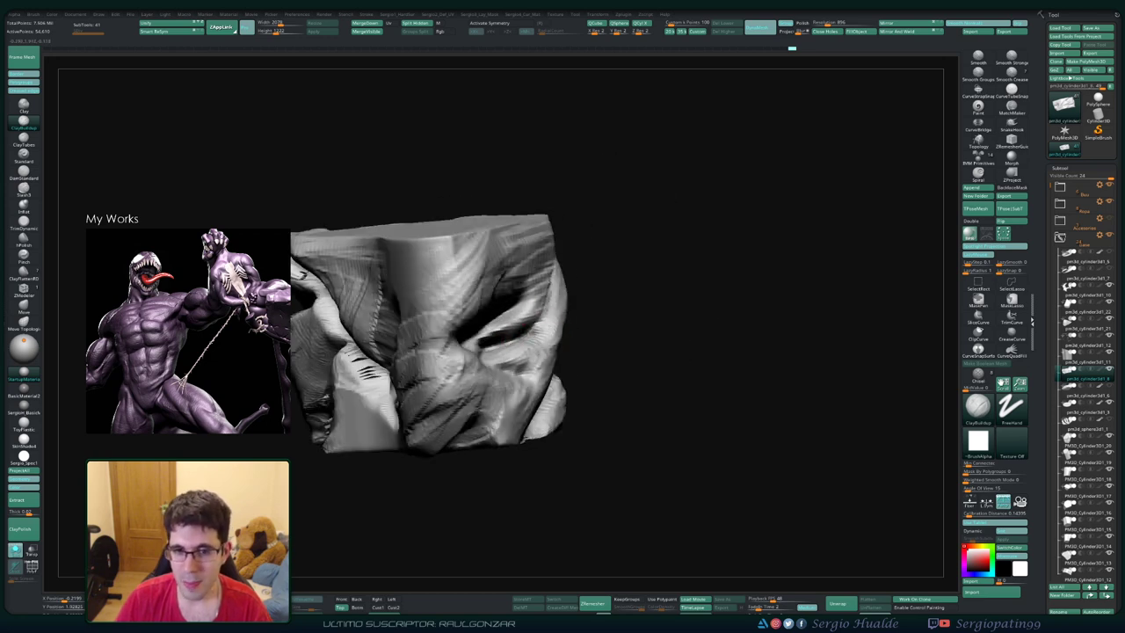
left_click_drag(527, 312, 507, 327)
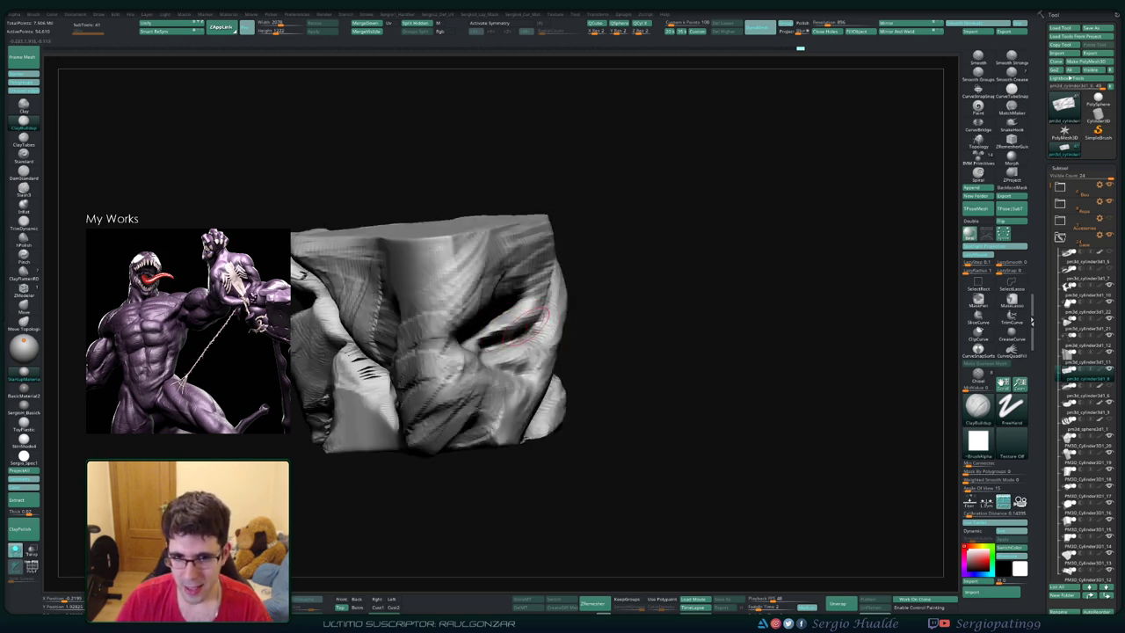
right_click_drag(525, 324, 508, 338)
Step: Select the Slash3 brush and turn the block to show another side
key("b")
key("s")
key("l")
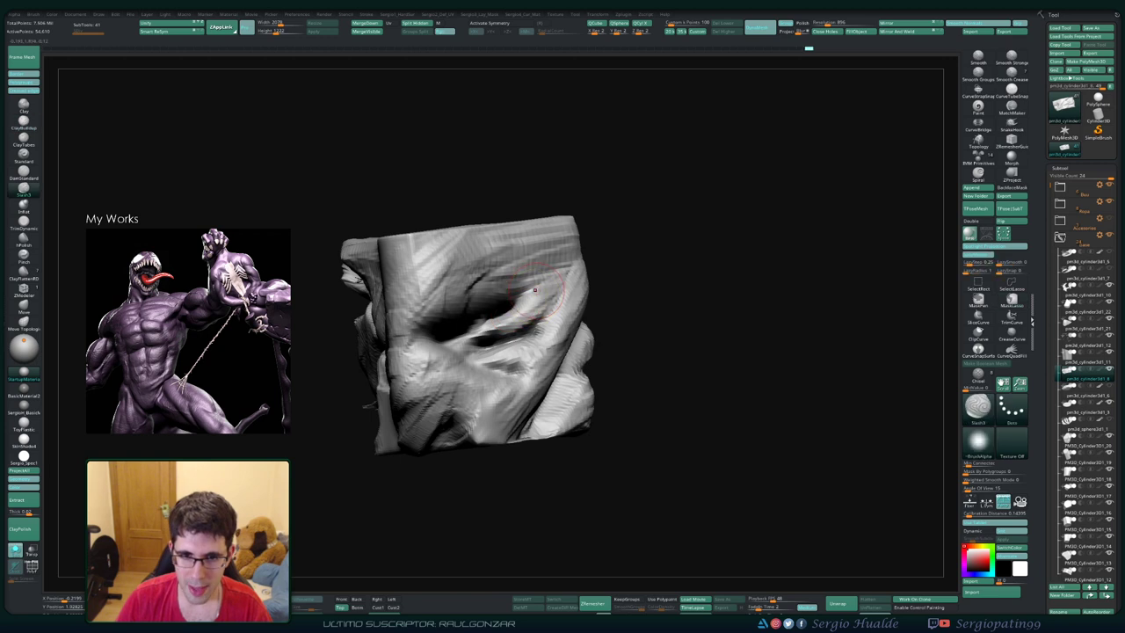
right_click_drag(505, 300, 434, 298)
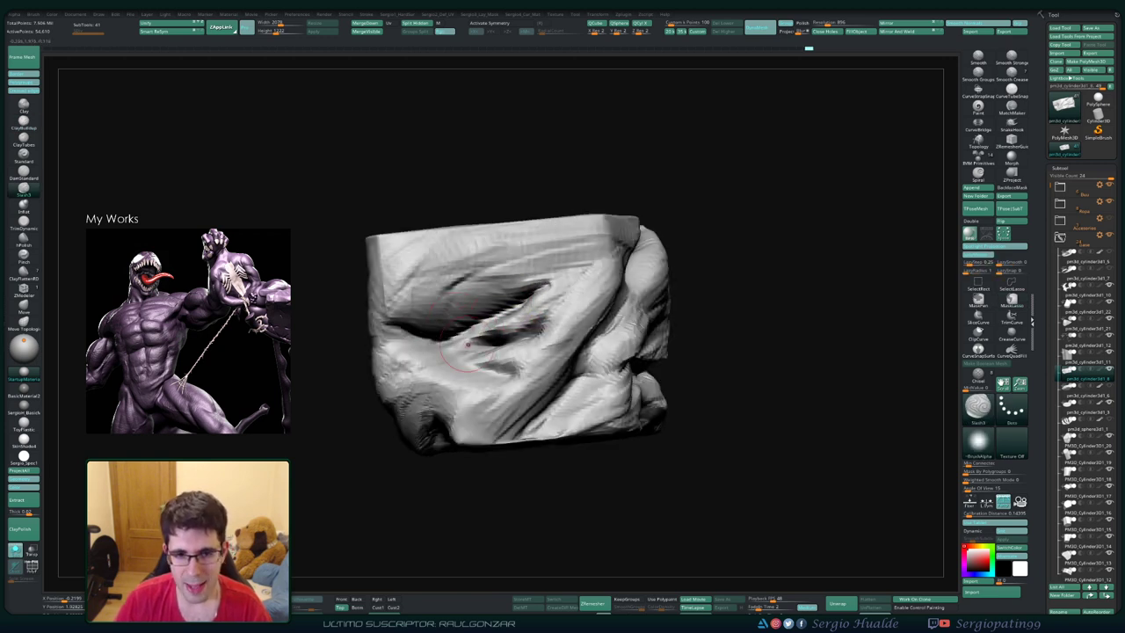
right_click_drag(439, 351, 562, 347, "alt")
Step: Carve a dark crease into the block's side with ClayBuildup and smooth it
key("b")
key("c")
key("b")
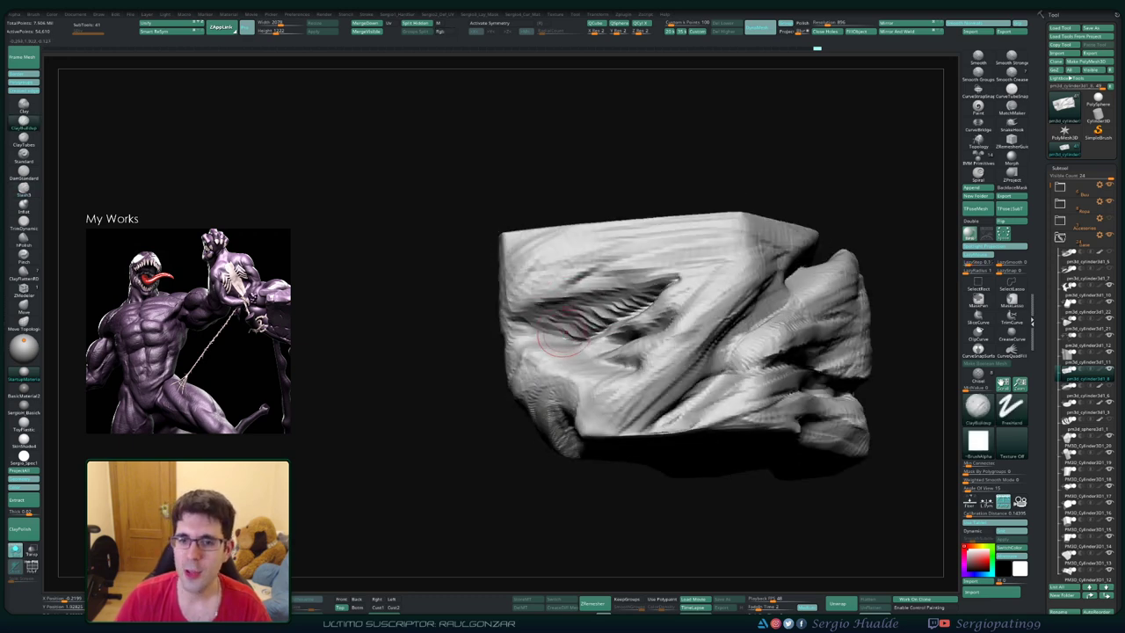
right_click_drag(580, 326, 580, 298, "alt")
mouse_move(571, 386)
right_mouse_down()
mouse_move(577, 364)
mouse_move(589, 395)
right_mouse_up()
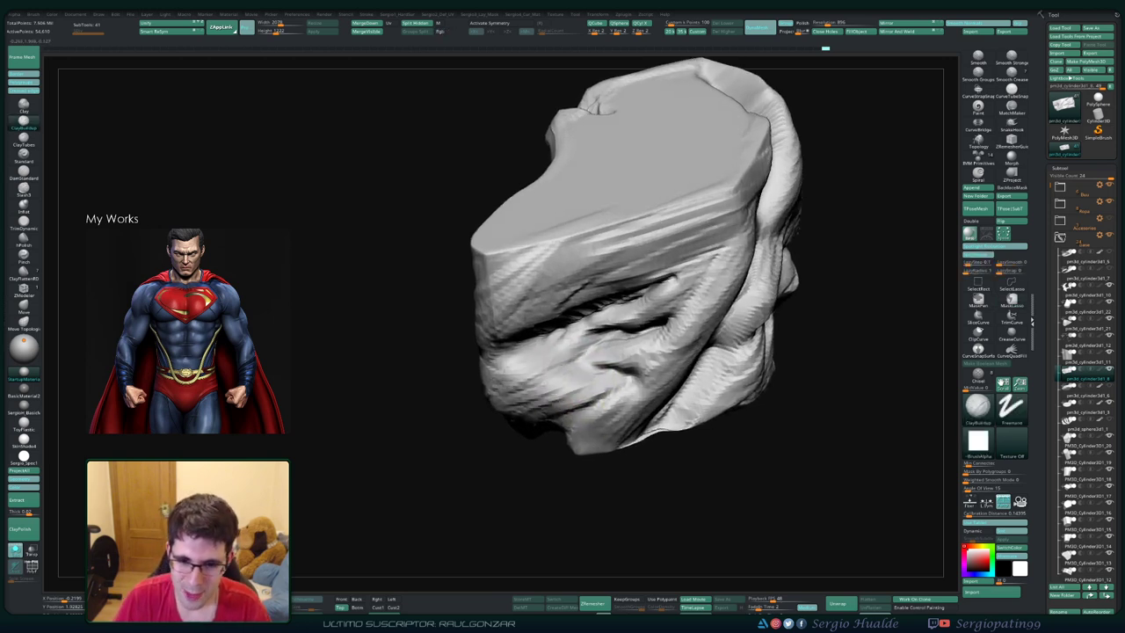
left_click_drag(581, 345, 540, 327)
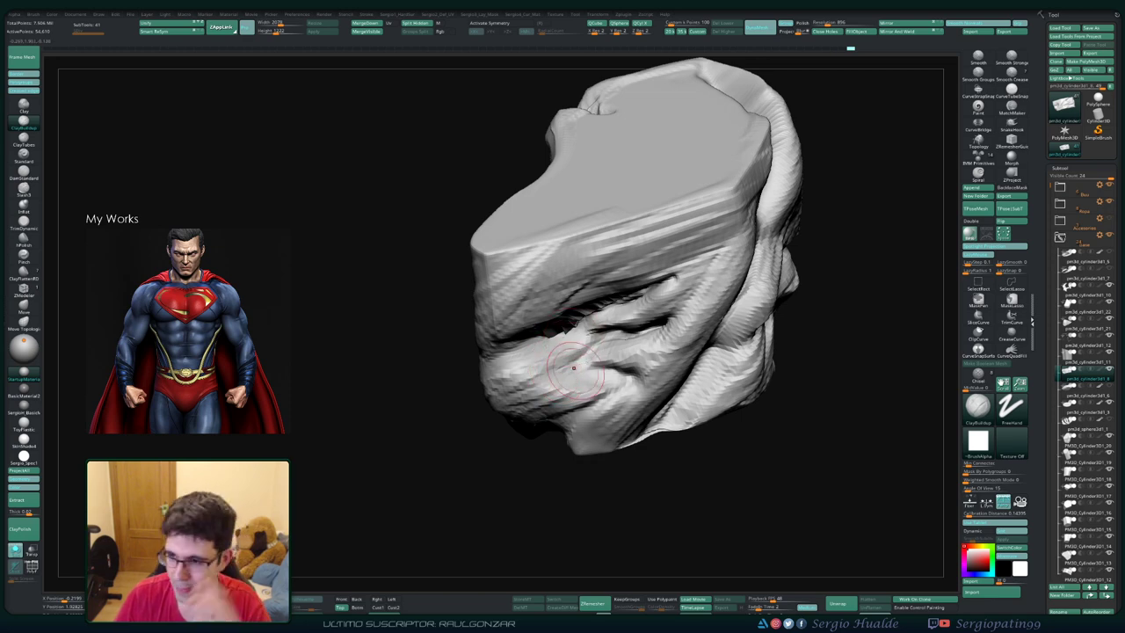
mouse_move(595, 254)
right_mouse_down()
mouse_move(606, 378)
mouse_move(527, 391)
mouse_move(575, 408)
mouse_move(598, 369)
right_mouse_up()
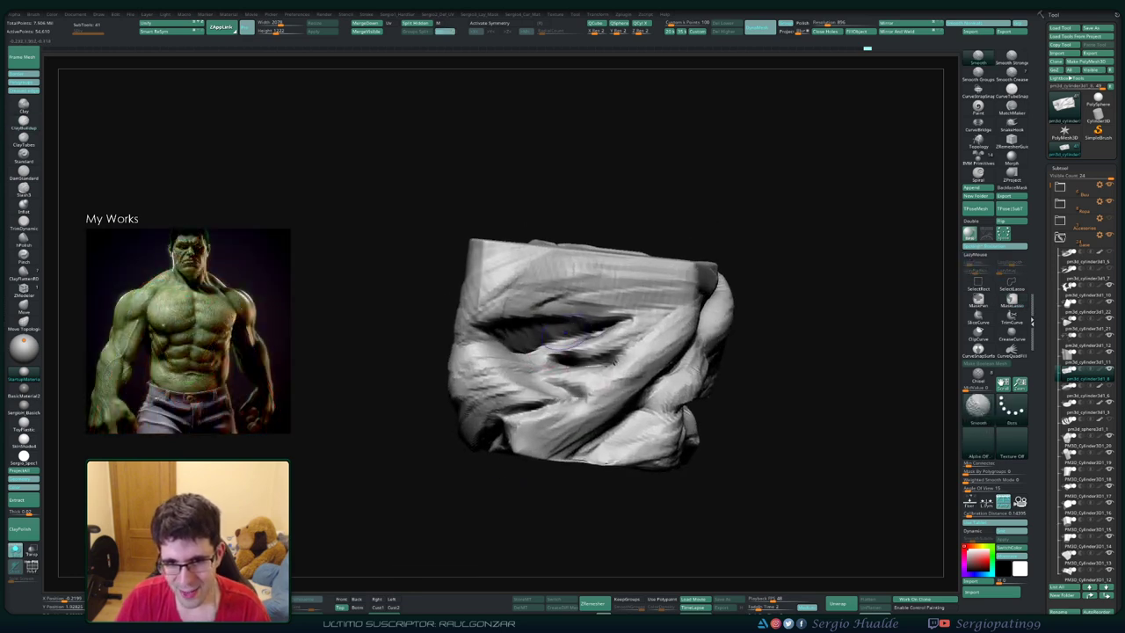
key("shift")
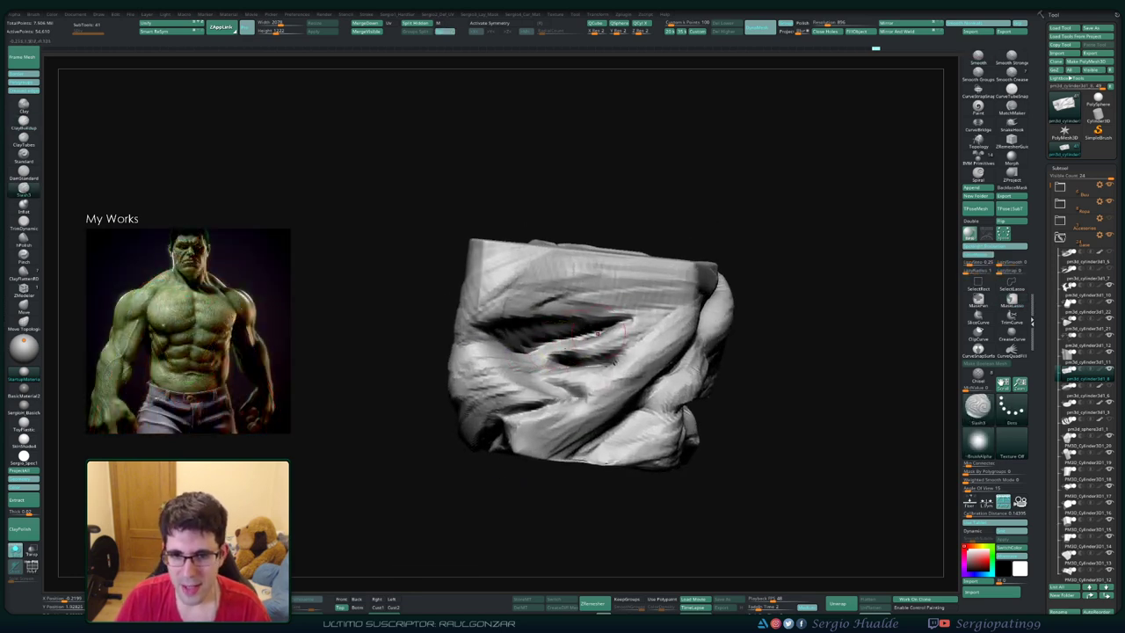
right_click_drag(598, 332, 518, 369)
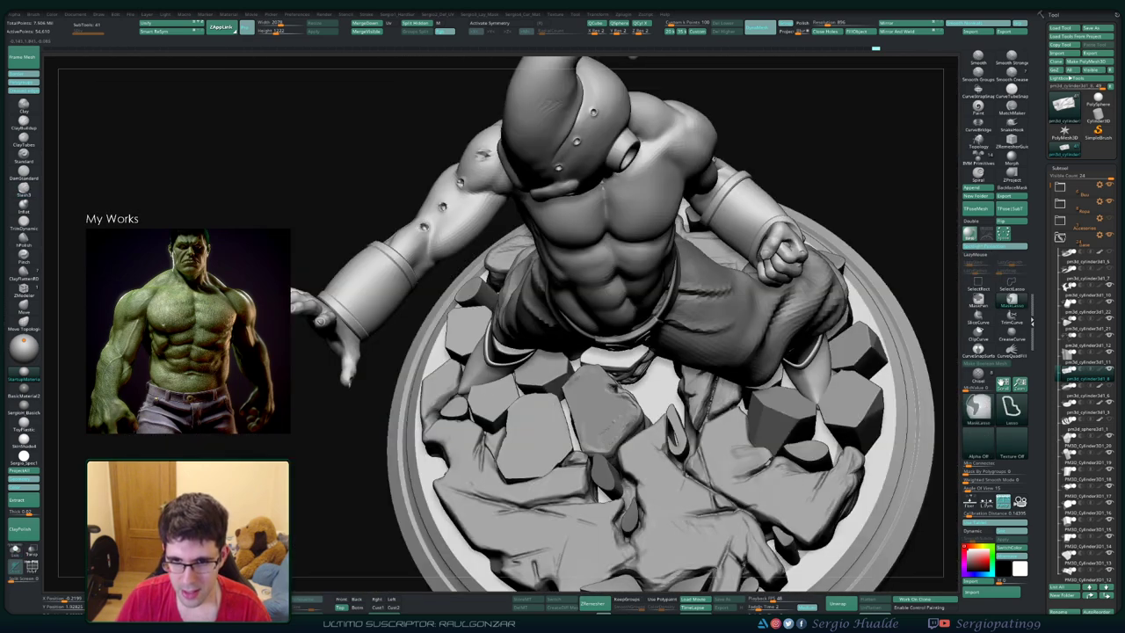
Step: Append a Cylinder3D subtool and move it down to the statue's base
mouse_move(864, 258)
right_mouse_down()
mouse_move(652, 336)
mouse_move(597, 290)
mouse_move(921, 290)
right_mouse_up()
left_click(974, 188)
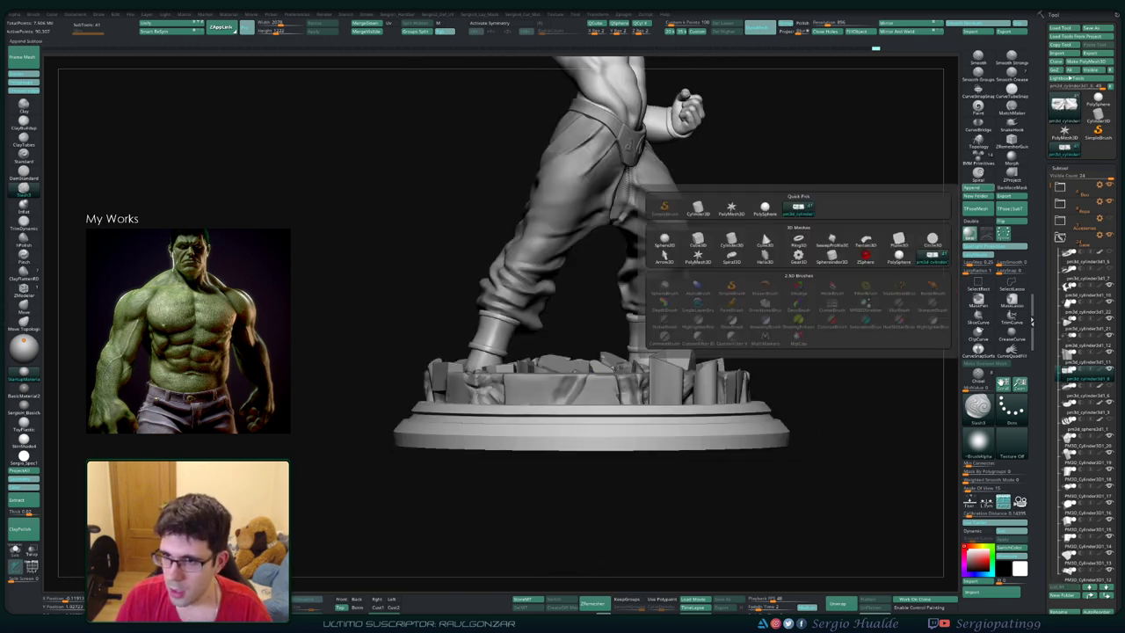
left_click(731, 239)
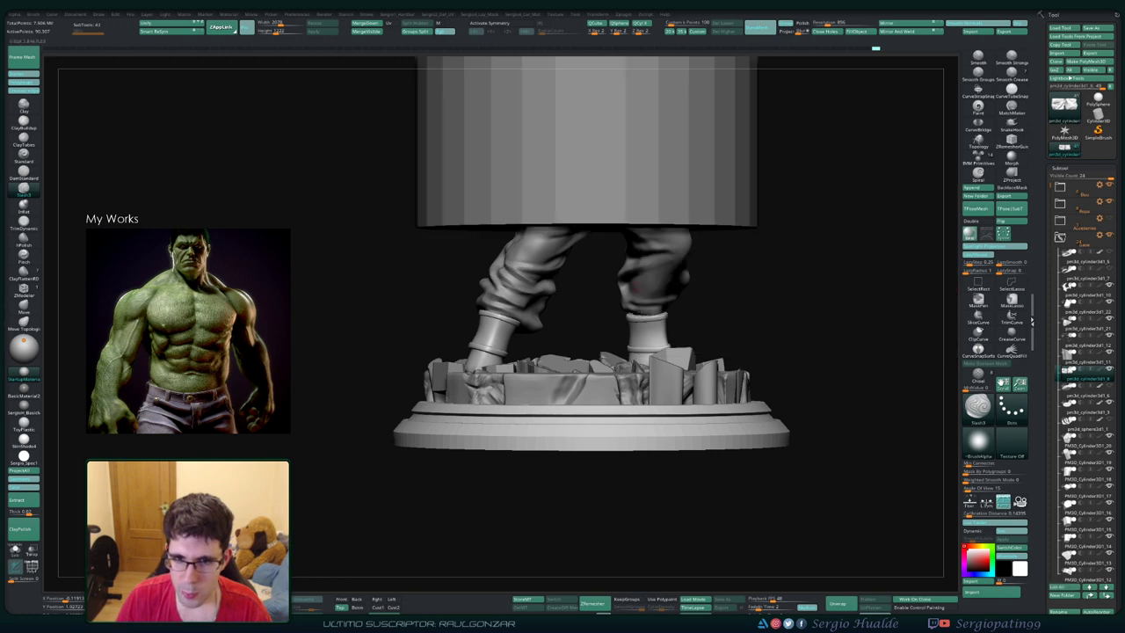
key("w")
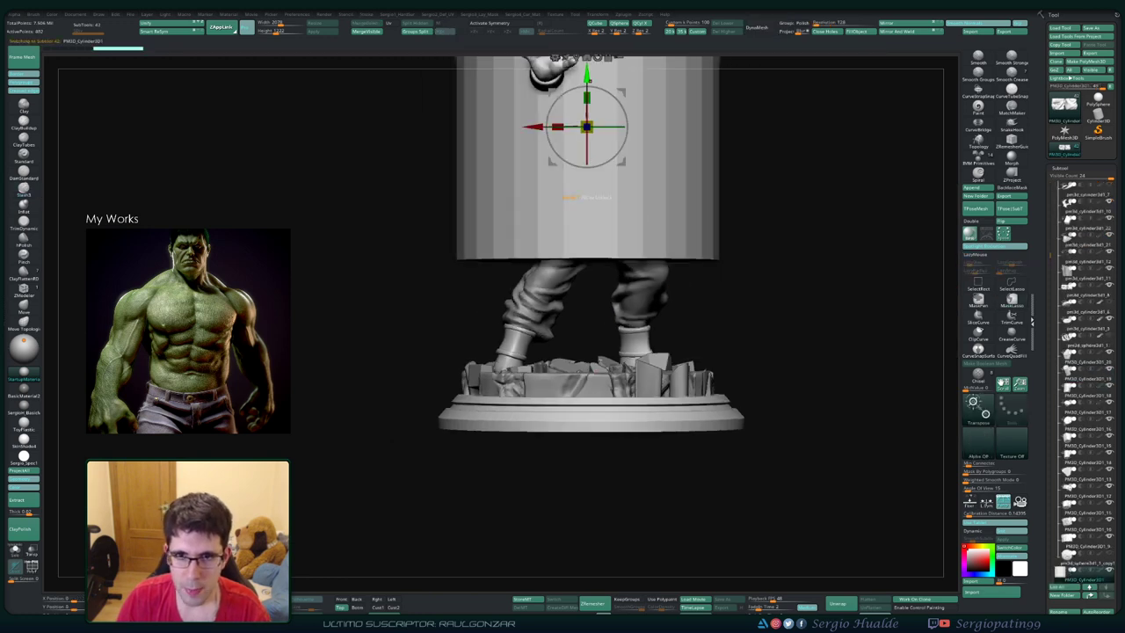
mouse_move(586, 126)
left_mouse_down()
mouse_move(586, 372)
mouse_move(587, 345)
left_mouse_up()
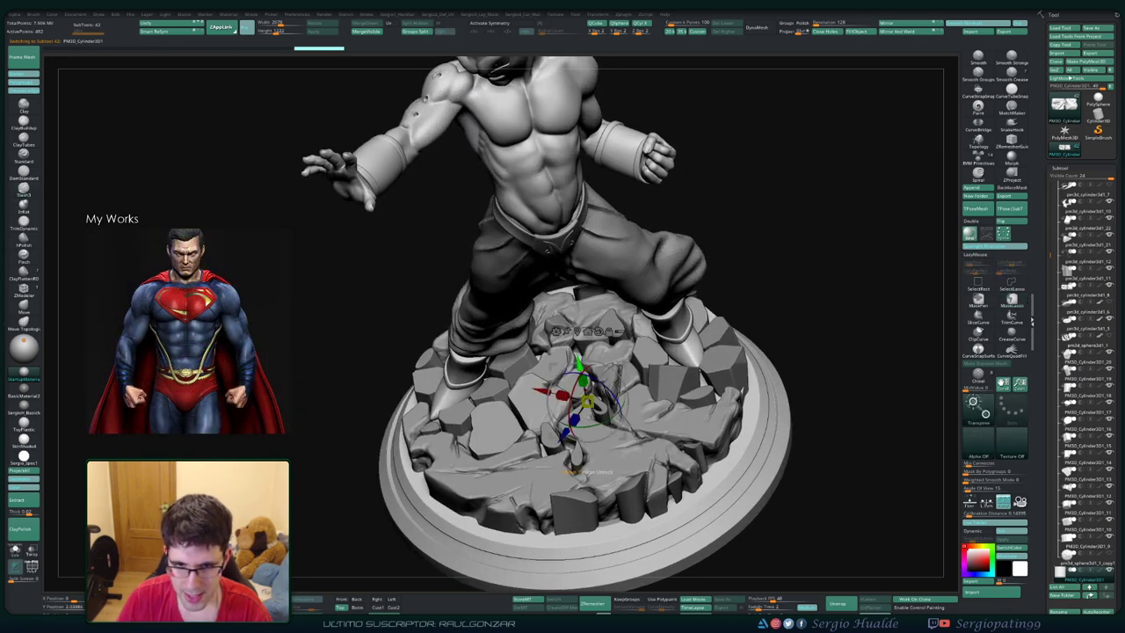
left_click_drag(571, 471, 583, 466)
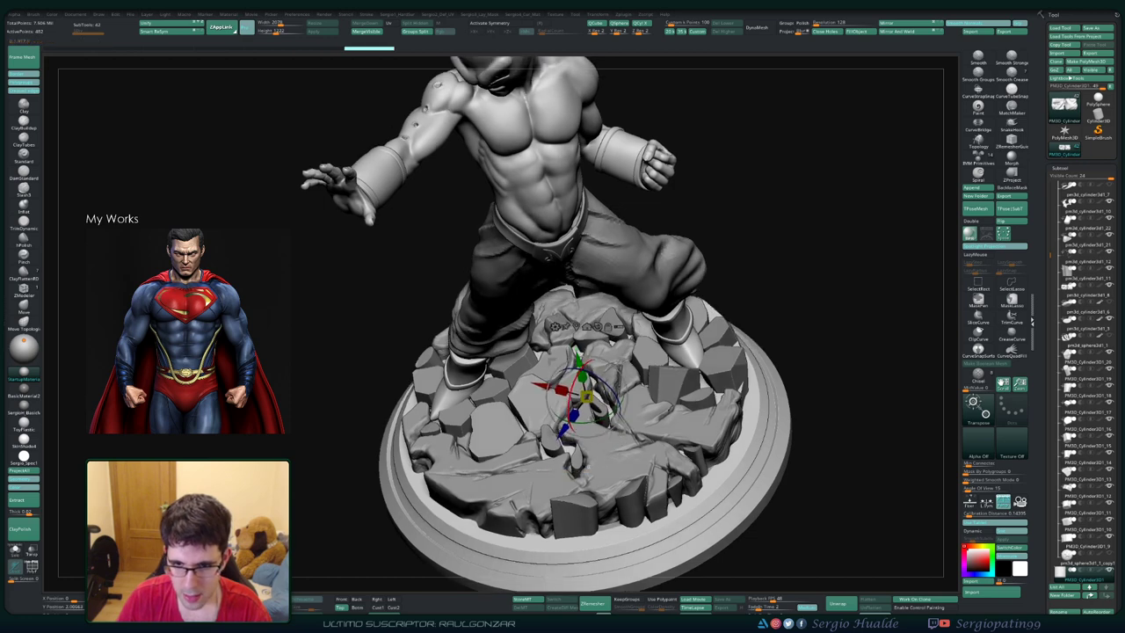
Step: Fine-tune the cylinder's position and scale within the rubble base, viewed from above and front
left_click_drag(835, 220, 834, 395)
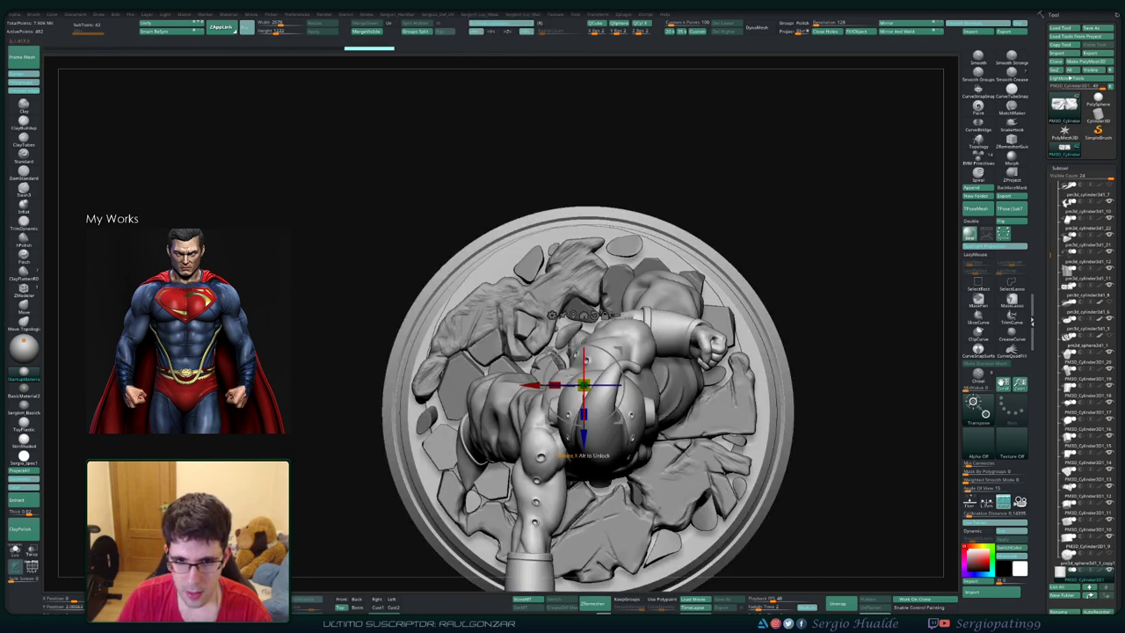
left_click_drag(582, 446, 582, 463)
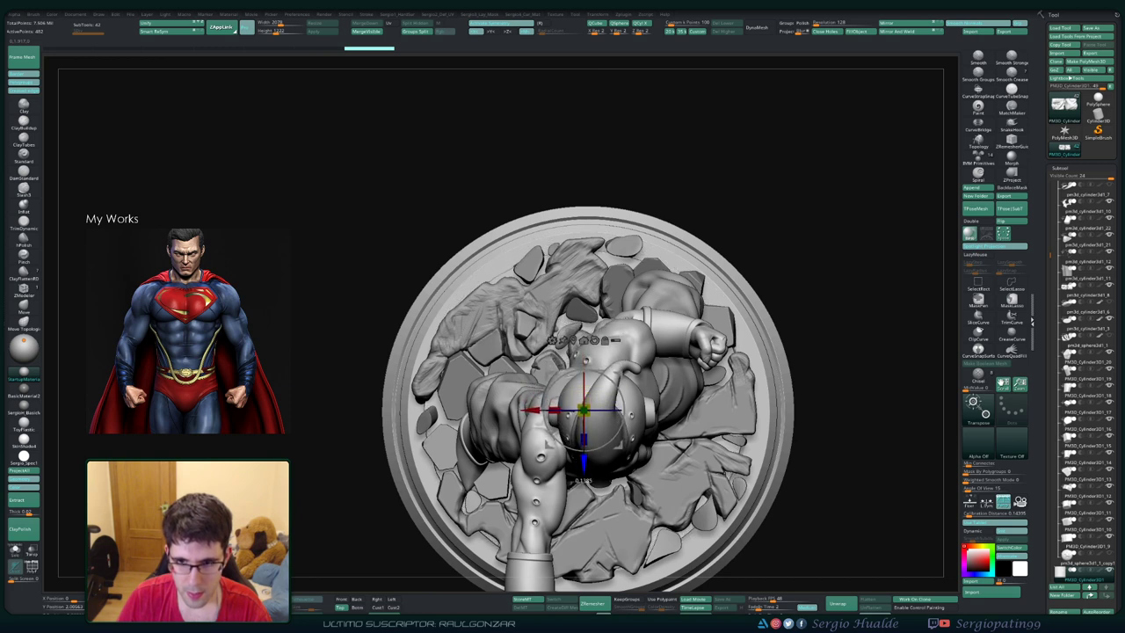
left_click_drag(583, 439, 583, 442)
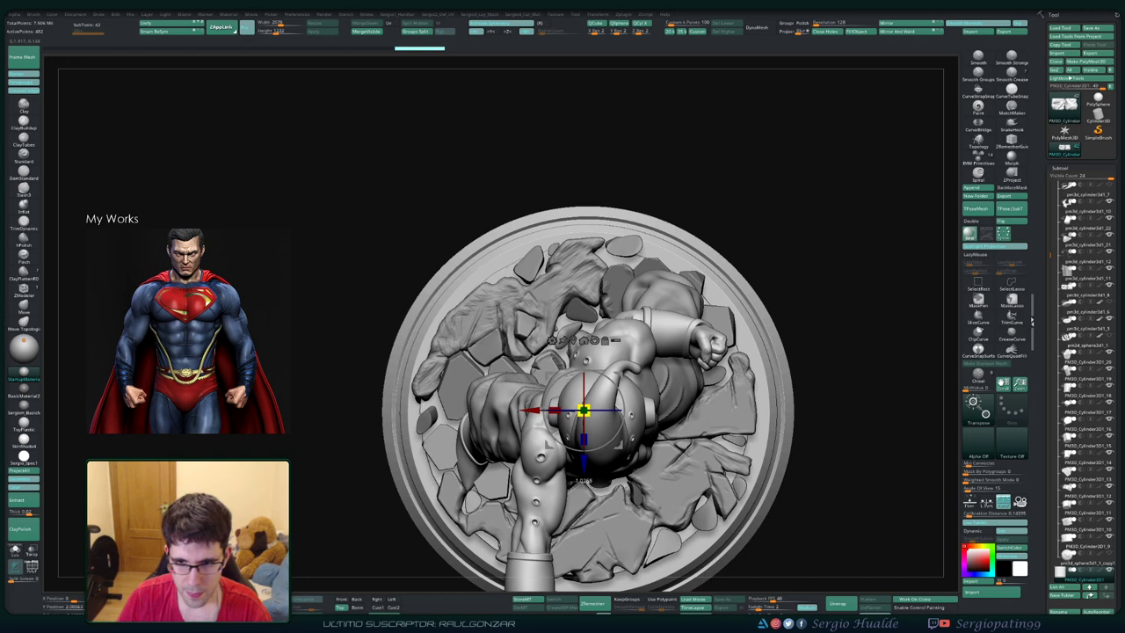
key("q")
mouse_move(844, 492)
left_mouse_down()
mouse_move(856, 290)
mouse_move(857, 404)
left_mouse_up()
key("w")
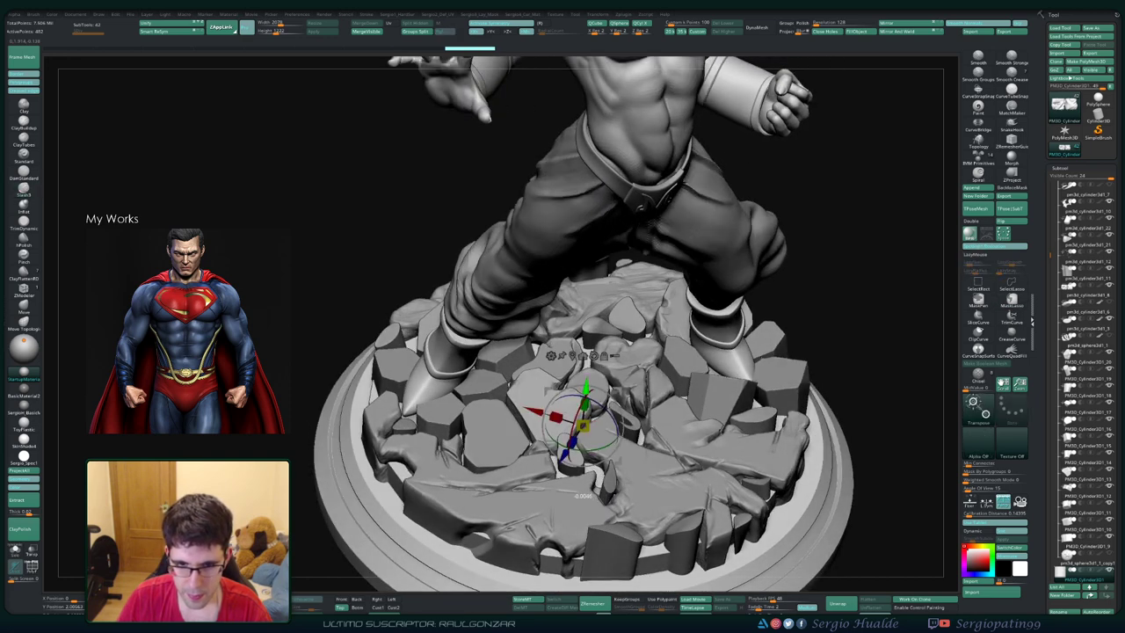
key("q")
left_click_drag(857, 404, 857, 369)
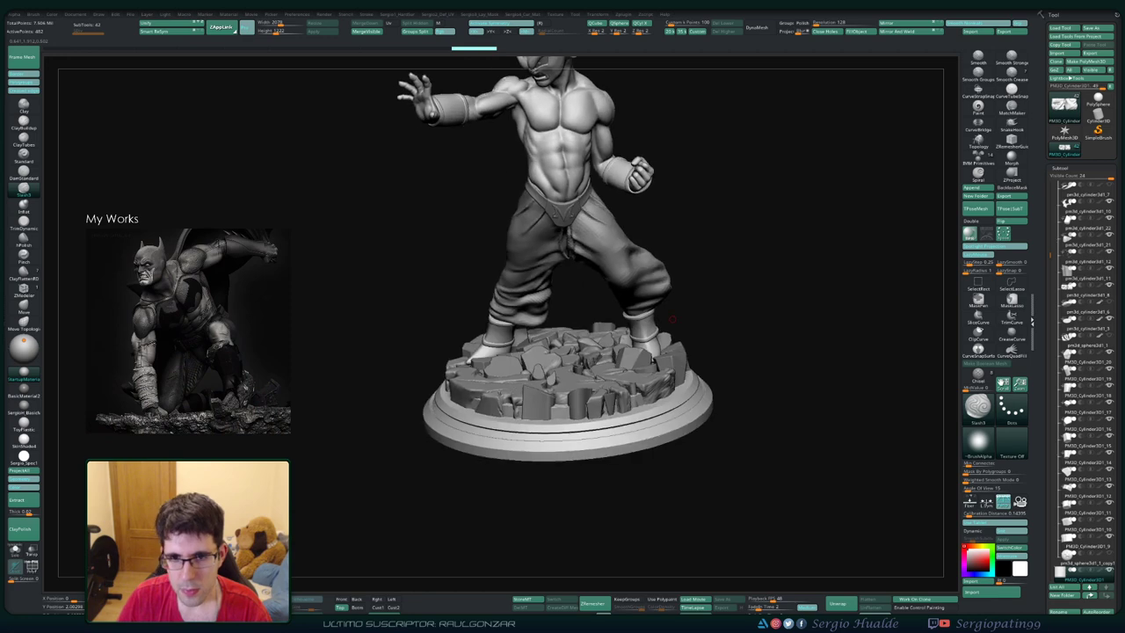
Step: Solo the scattered cylinder pieces and rotate the pink piece around its X axis
left_click(574, 272, "ctrl+shift")
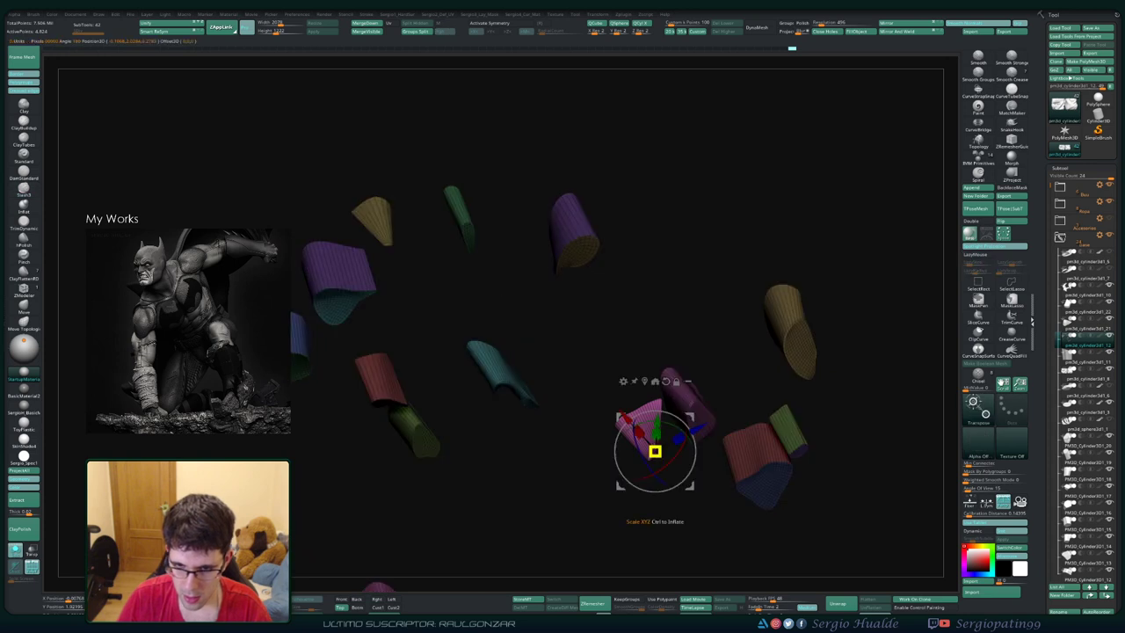
key("w")
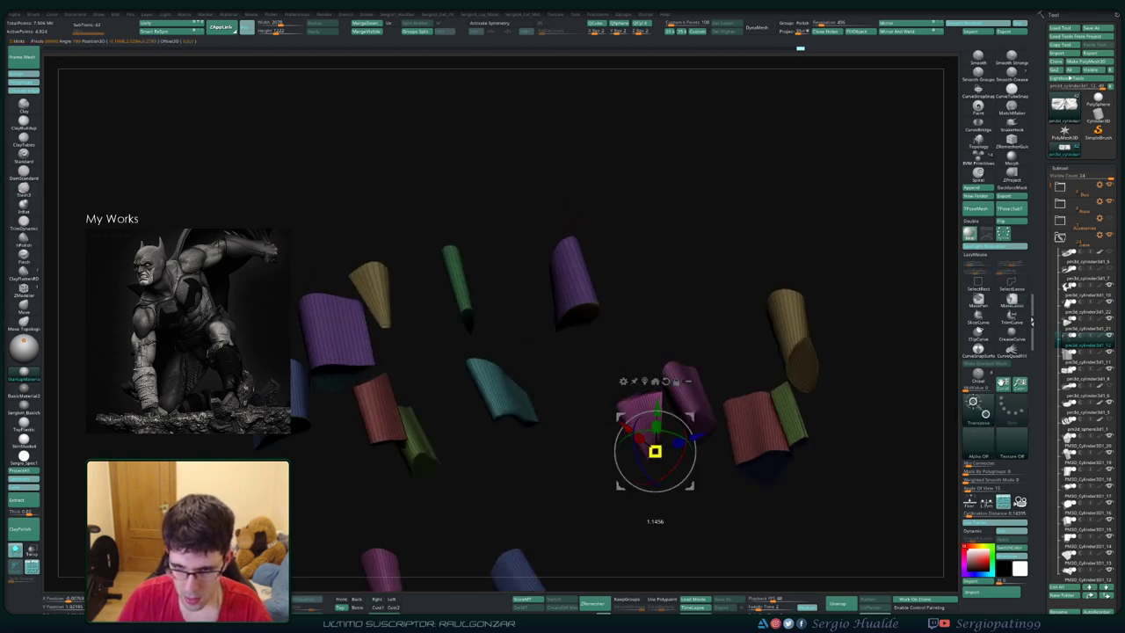
left_click_drag(626, 431, 629, 452)
left_click_drag(492, 492, 527, 386)
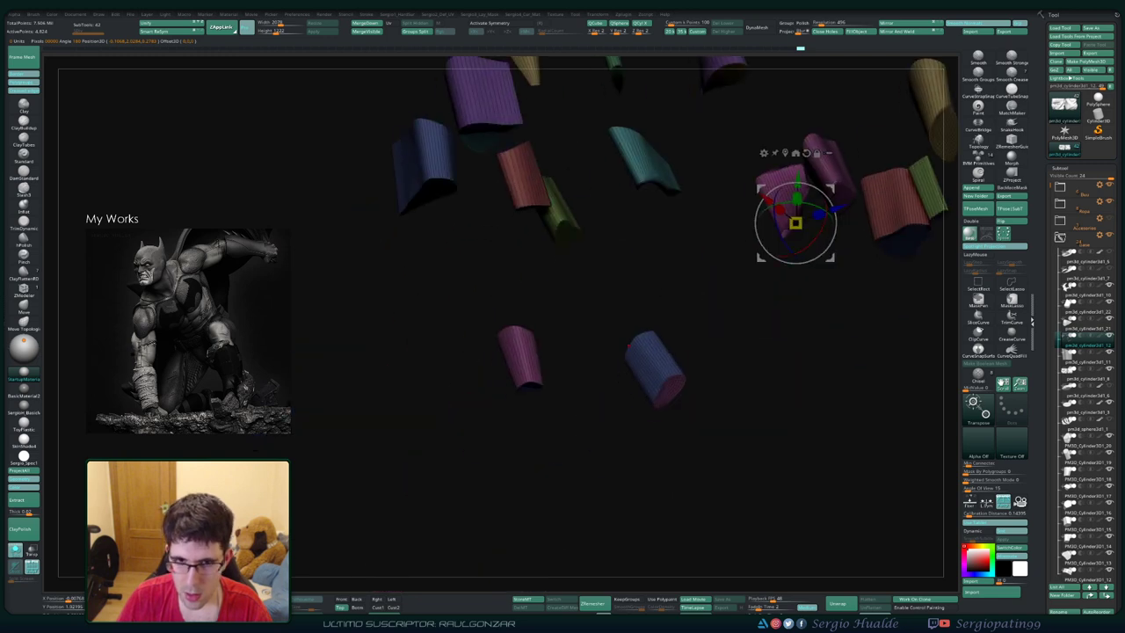
left_click(631, 216)
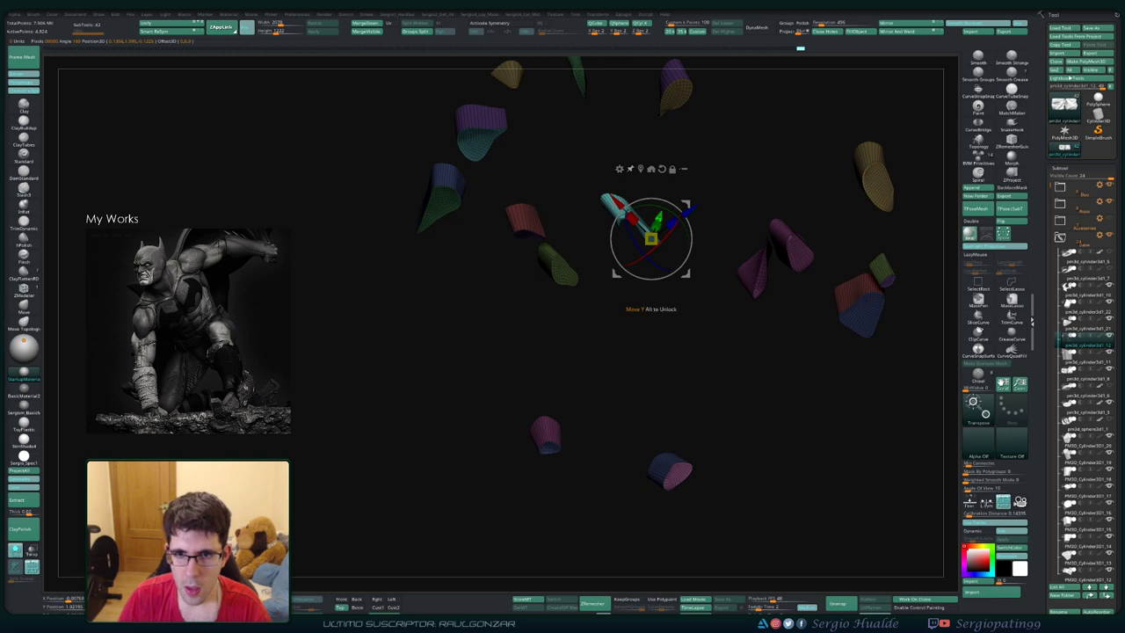
mouse_move(527, 395)
left_mouse_down()
mouse_move(651, 309)
mouse_move(562, 333)
mouse_move(527, 378)
left_mouse_up()
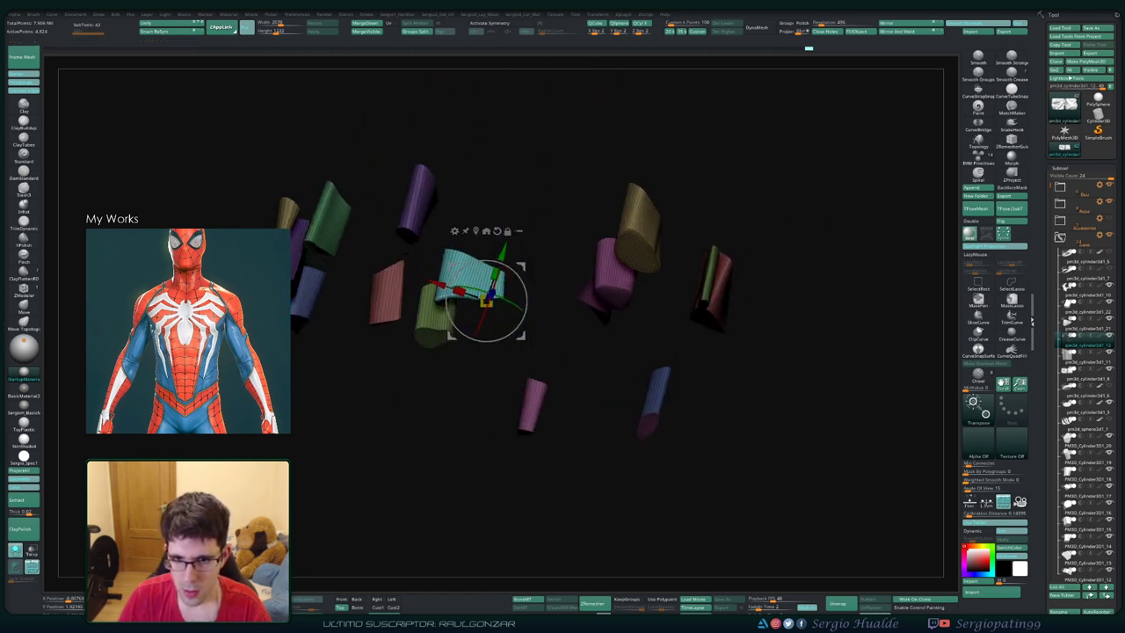
left_click_drag(588, 299, 562, 334)
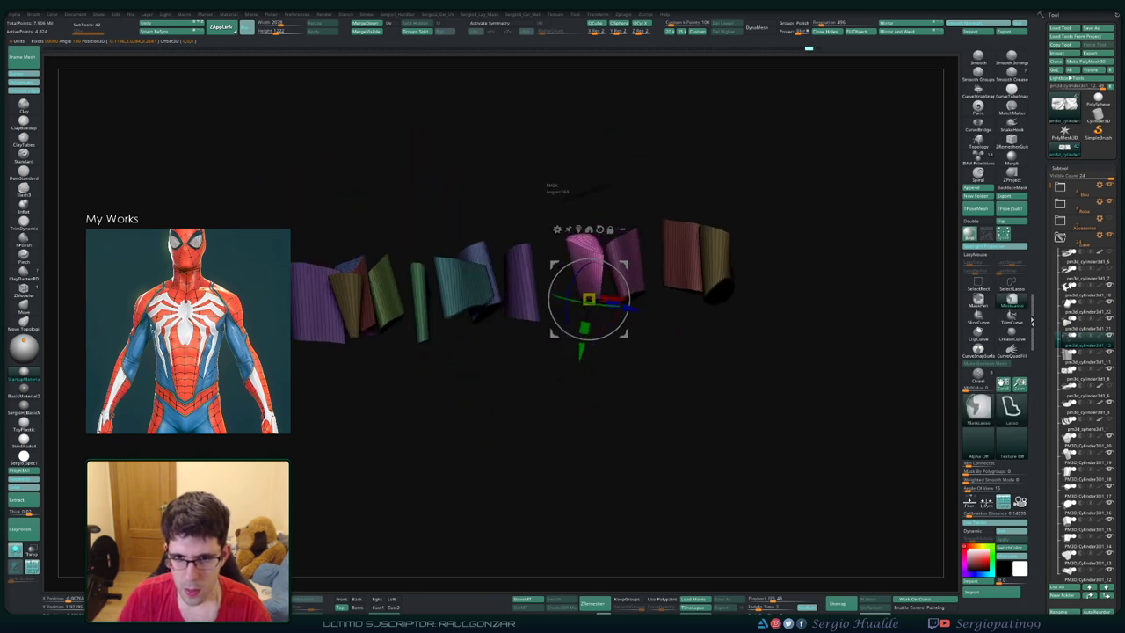
left_click_drag(562, 334, 545, 369)
key("q")
left_click_drag(615, 352, 637, 335)
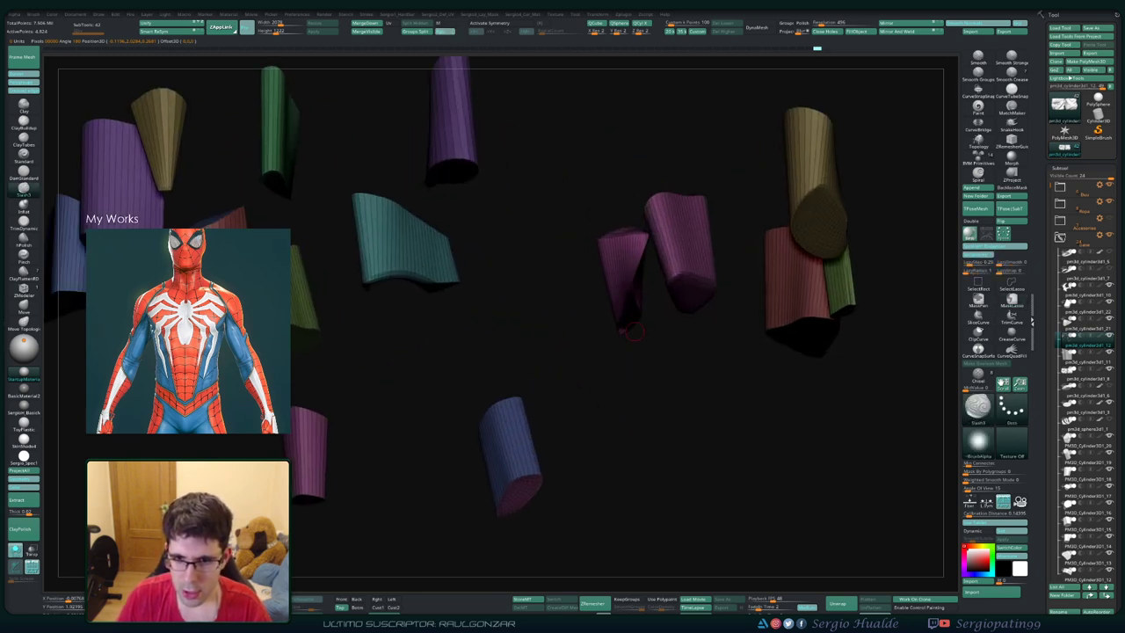
Step: Move and rescale the pink piece, then smooth its upper tip
key("w")
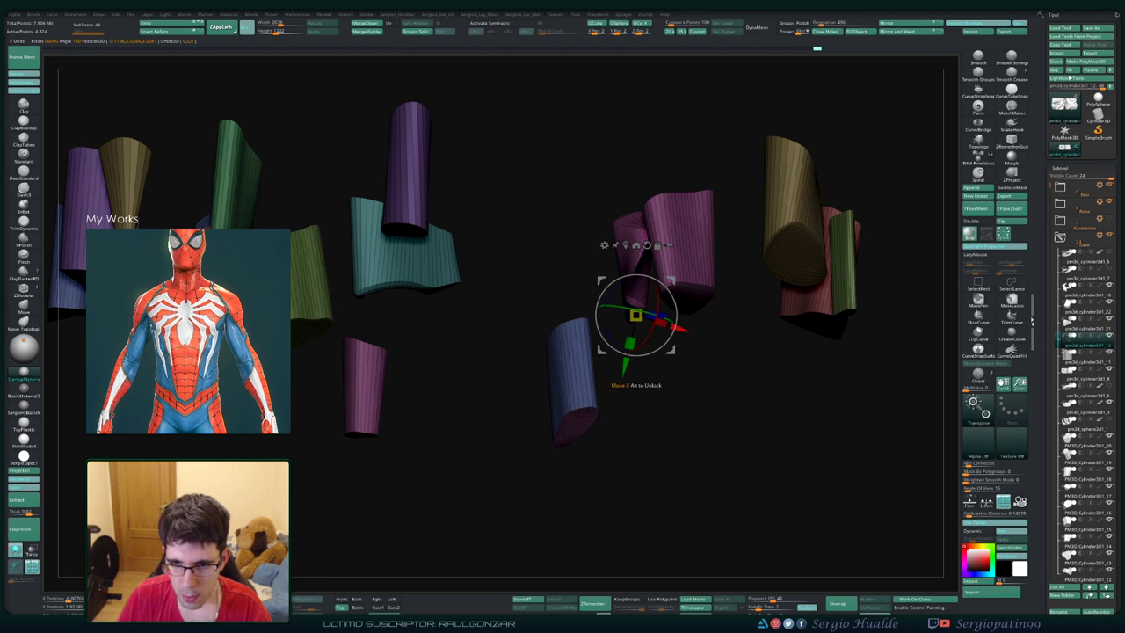
left_click_drag(668, 422, 637, 378)
key("e")
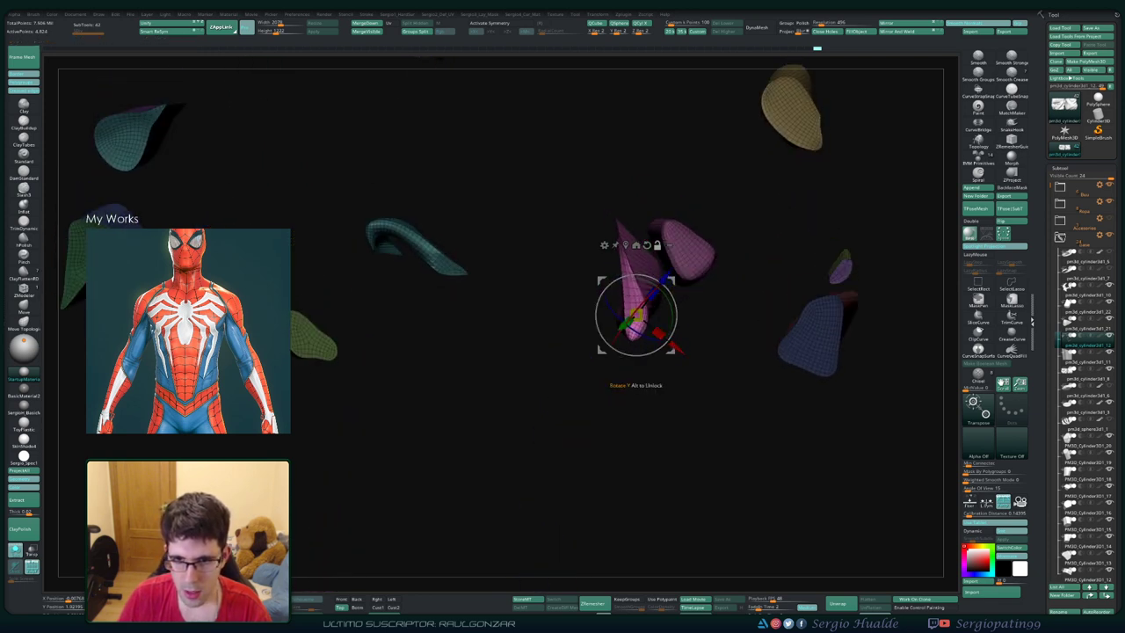
left_click_drag(668, 413, 669, 379)
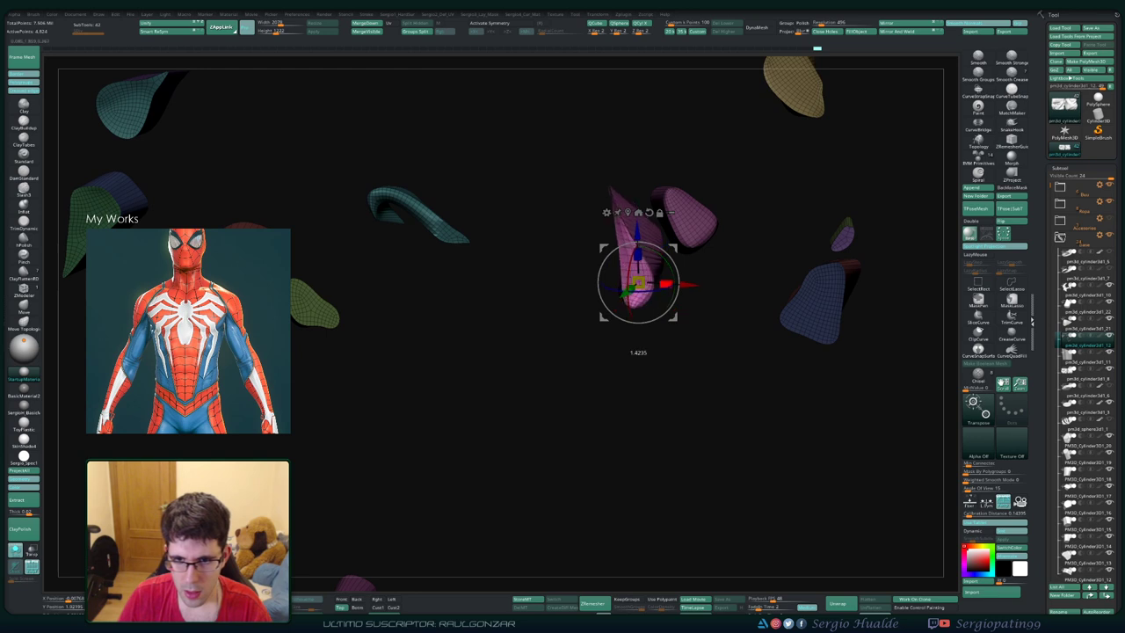
key("q")
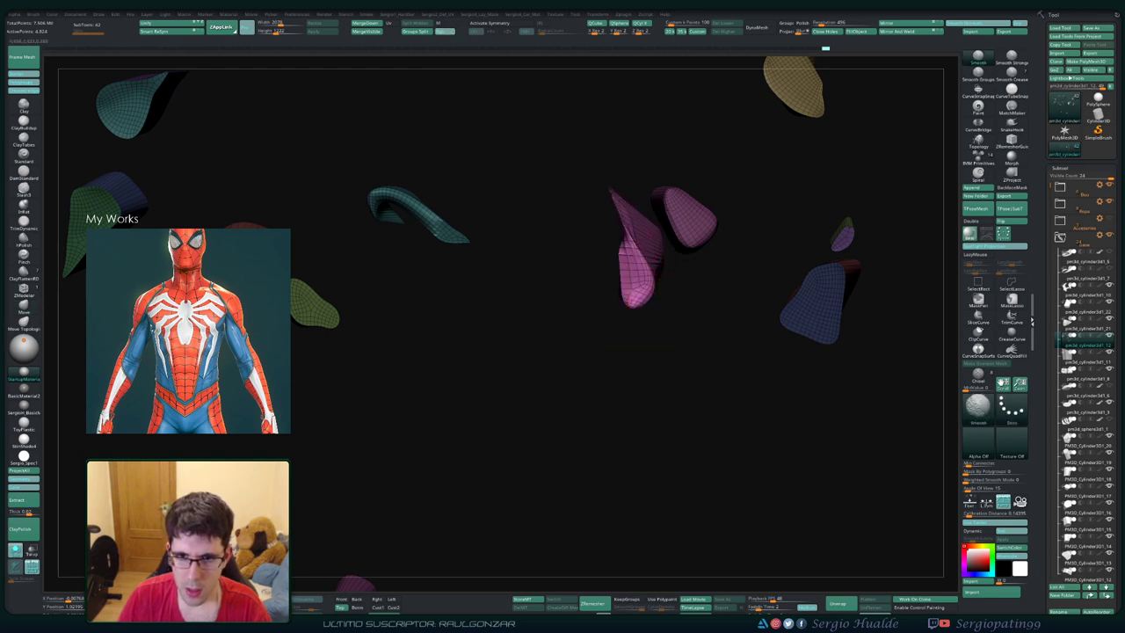
left_click_drag(617, 197, 622, 224, "shift")
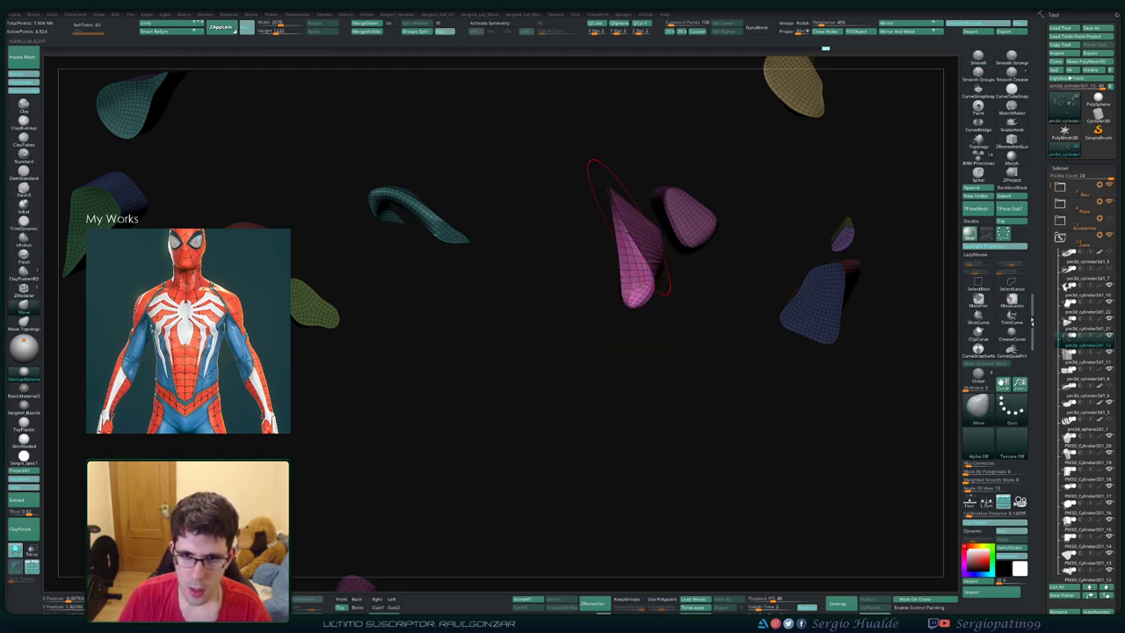
Step: Regroup the pieces with Ctrl+W, hide group colours, and frame the soloed grey pieces
left_click_drag(619, 211, 665, 308)
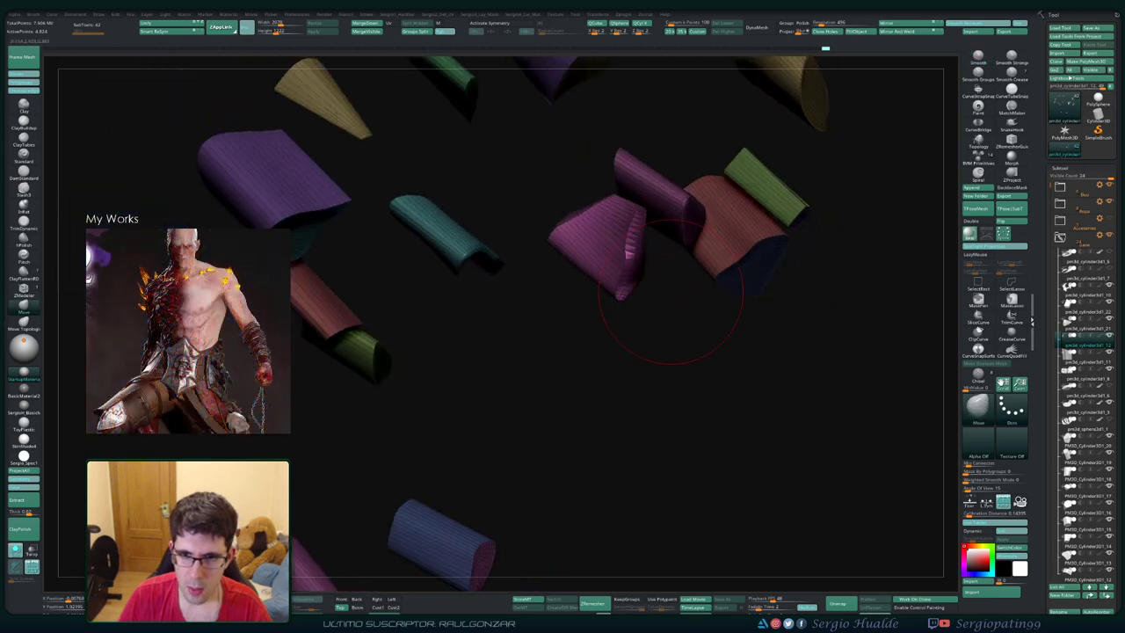
key("ctrl+shift+s")
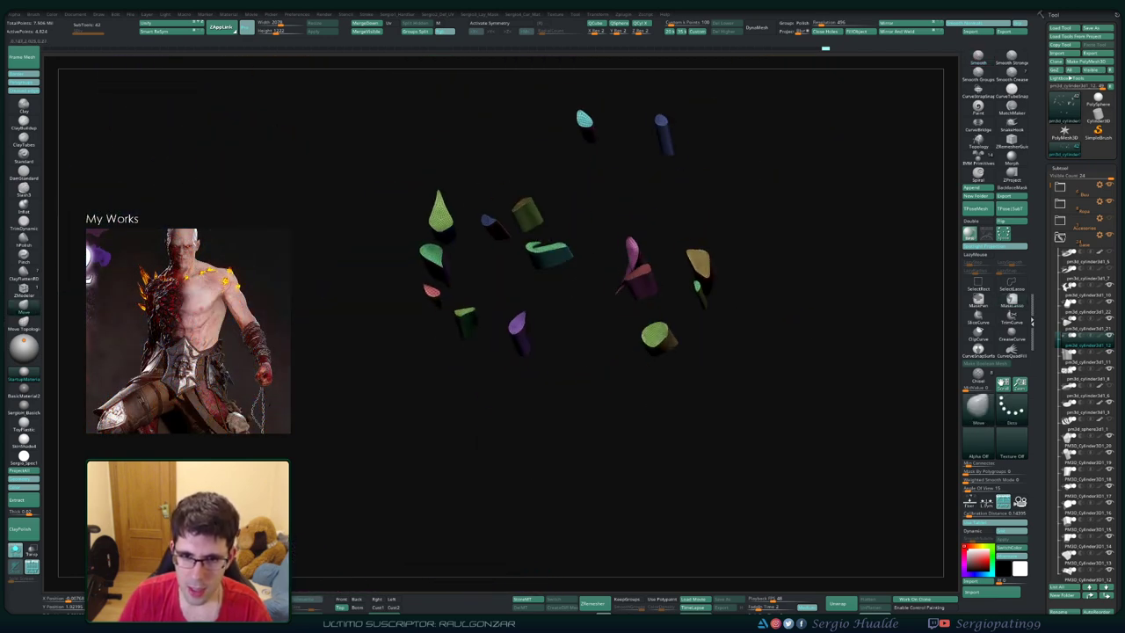
key("ctrl+shift+s")
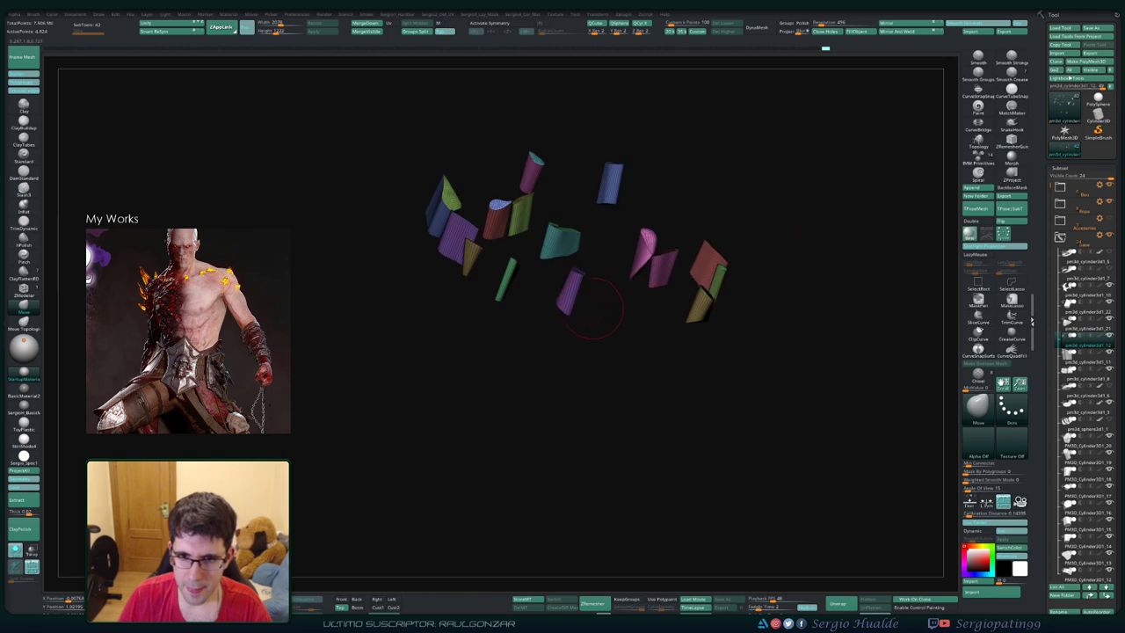
key("ctrl+w")
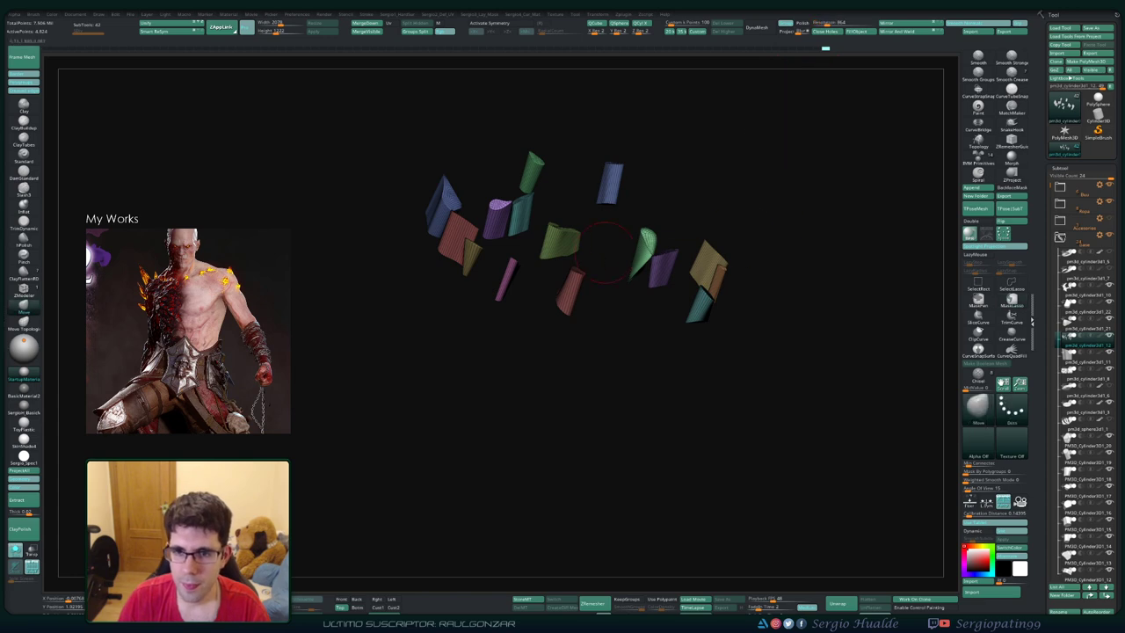
key("ctrl+shift+s")
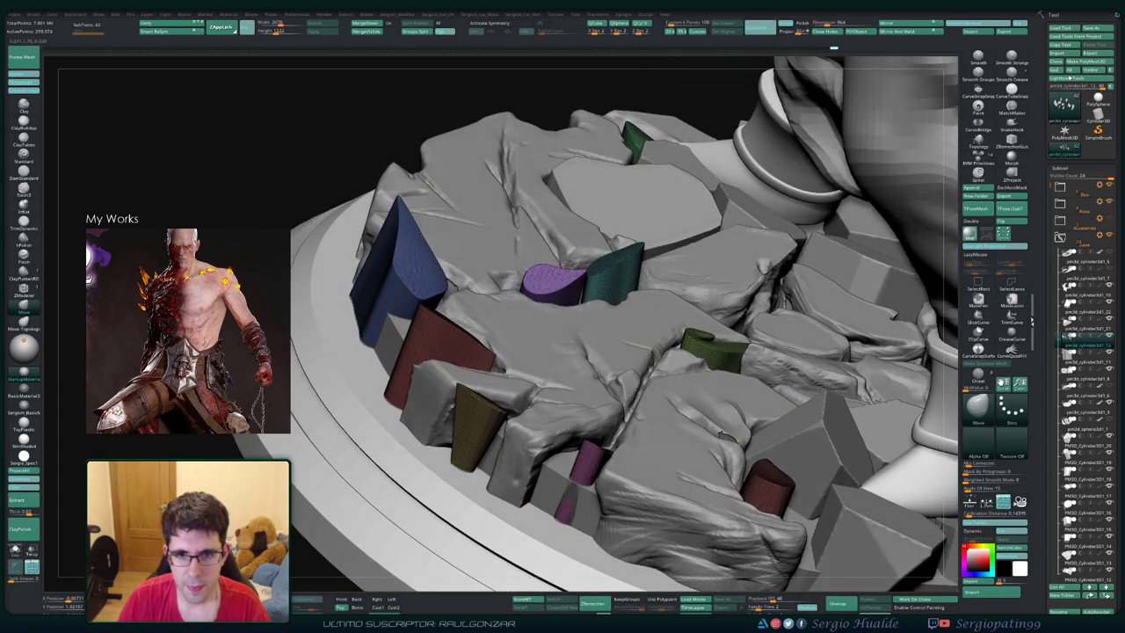
key("shift+f")
key("ctrl+shift+s")
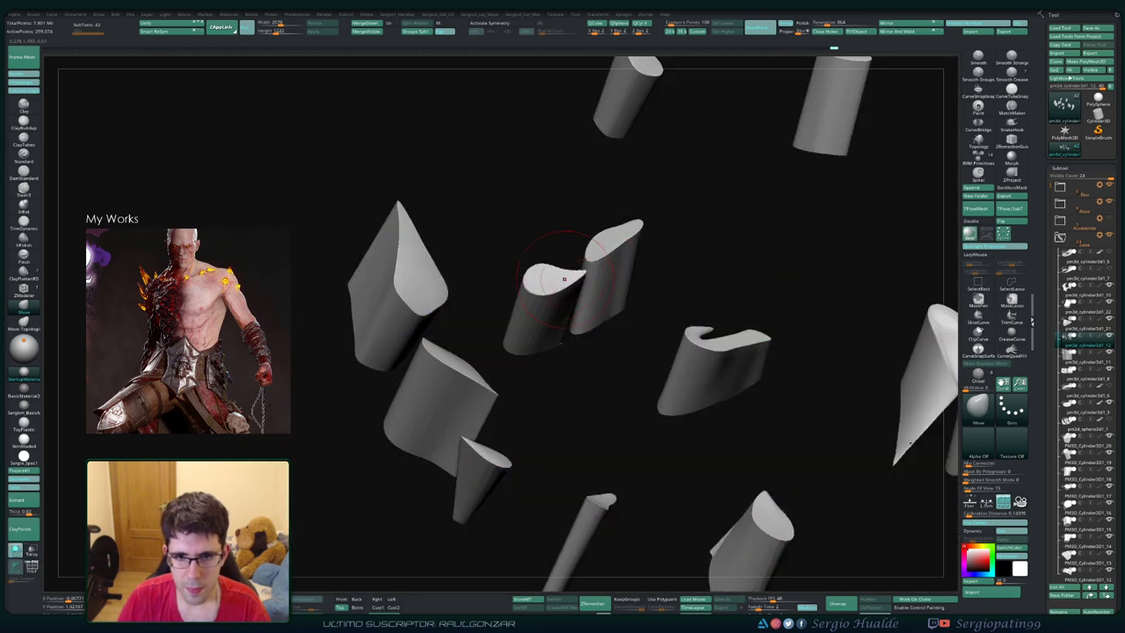
key("f")
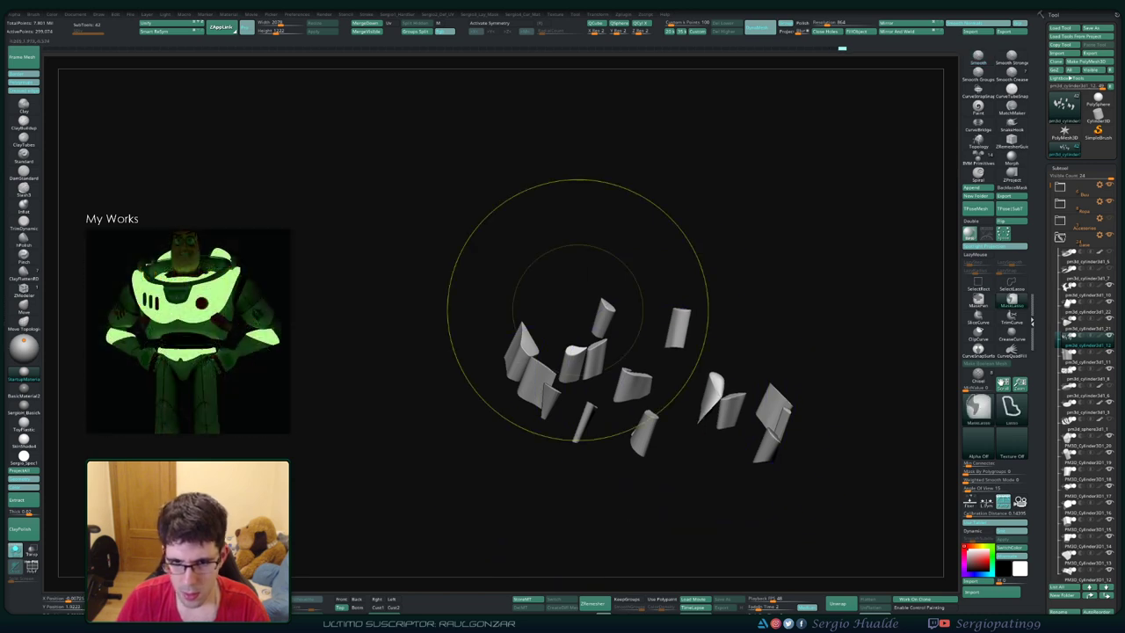
Step: Solo one cylinder piece, frame it and turn its group colours back on
scroll(540, 396, "up", 3)
scroll(539, 400, "up", 2)
left_click(602, 351, "ctrl+shift")
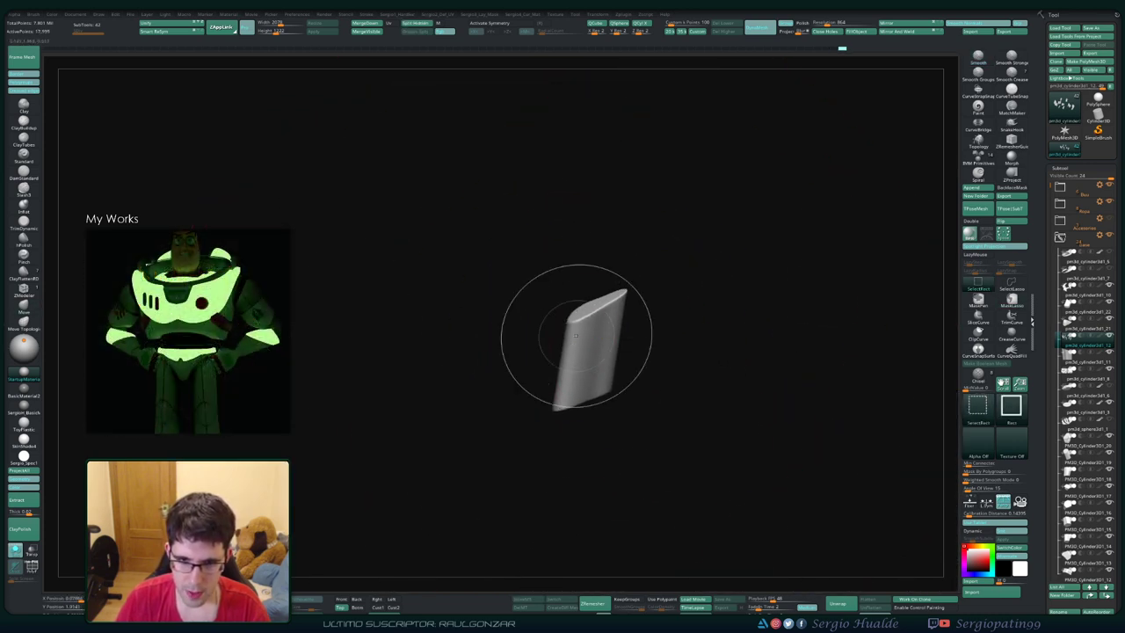
key("f")
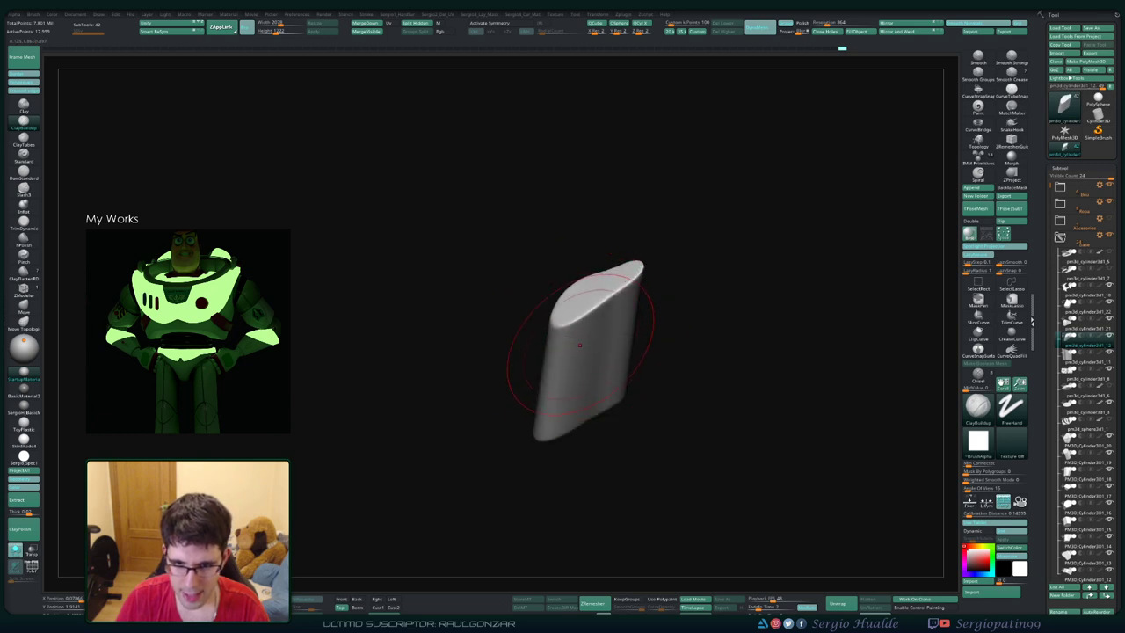
key("shift+f")
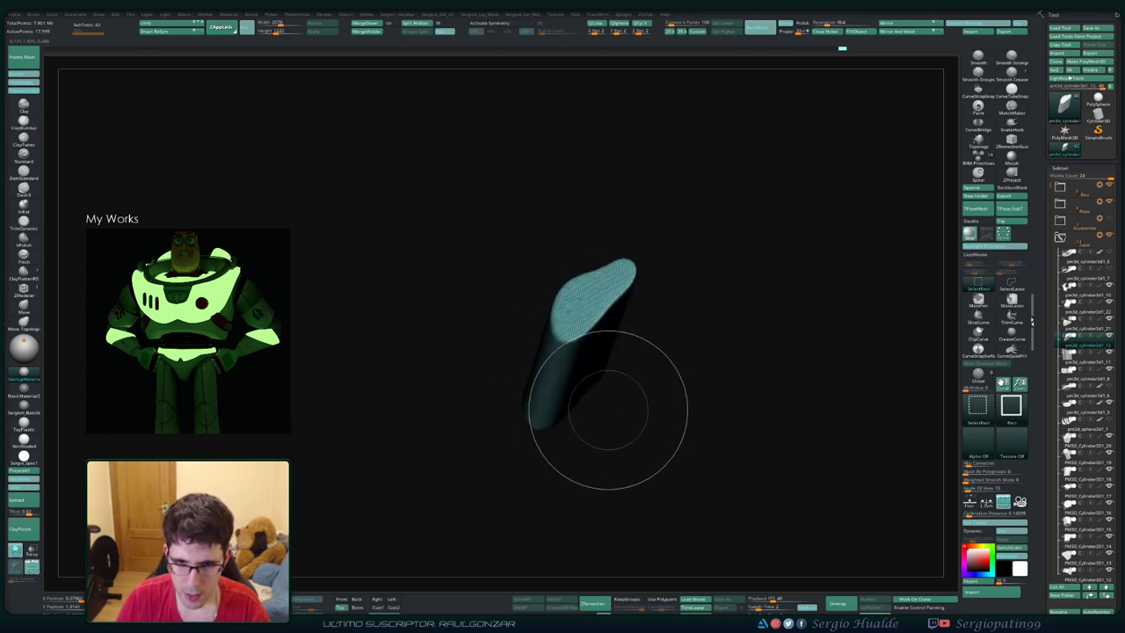
Step: Exit Solo and orbit out to the whole statue and rock base
left_click(606, 407, "ctrl+shift")
mouse_move(603, 410)
right_mouse_down()
mouse_move(586, 455)
mouse_move(571, 413)
mouse_move(557, 417)
right_mouse_up()
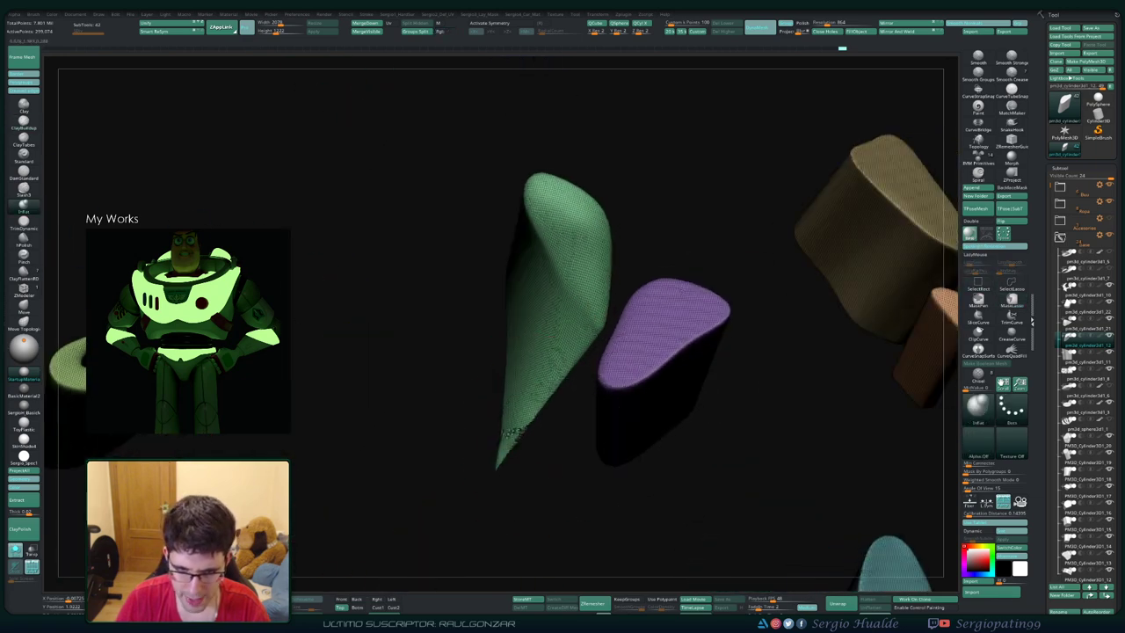
mouse_move(533, 474)
right_mouse_down()
mouse_move(637, 405)
mouse_move(615, 413)
right_mouse_up()
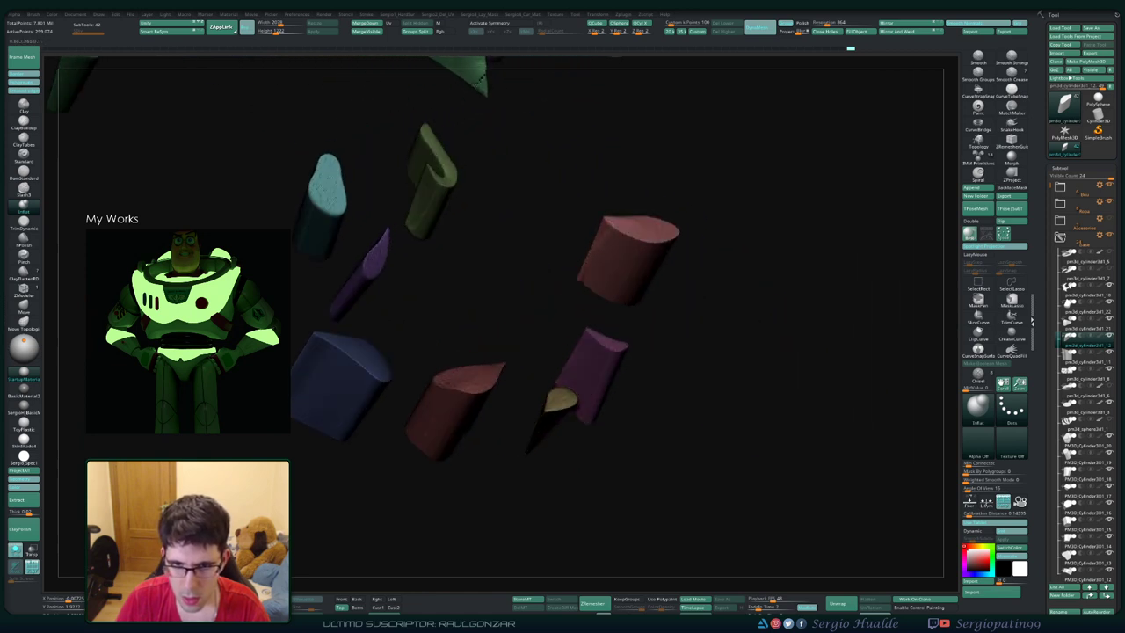
right_click_drag(577, 294, 743, 255)
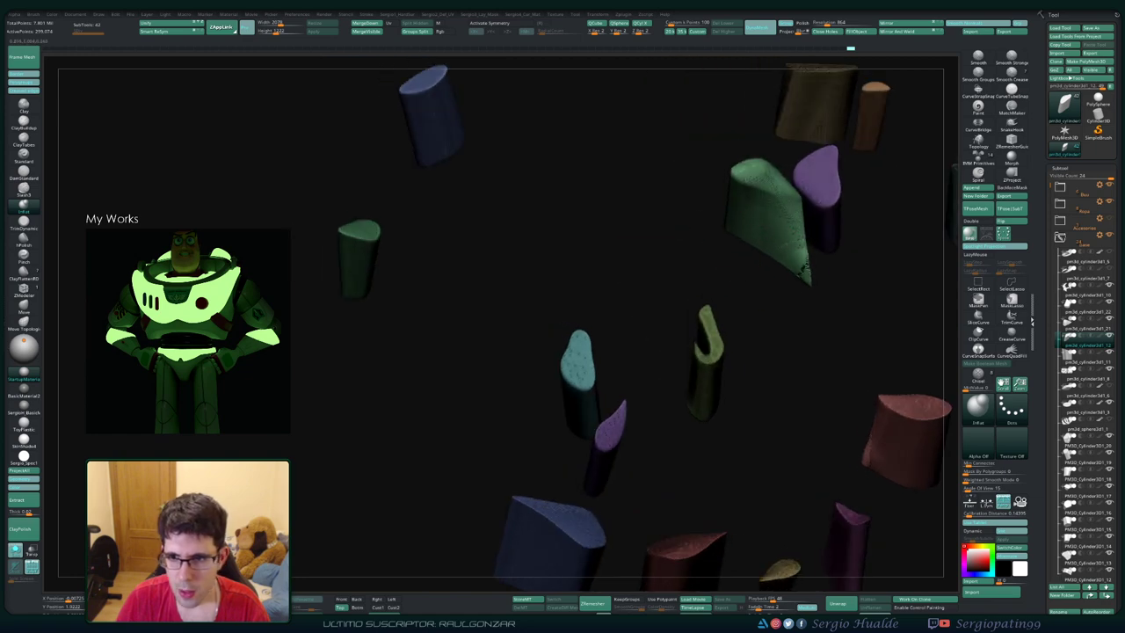
right_click_drag(681, 185, 553, 286, "alt")
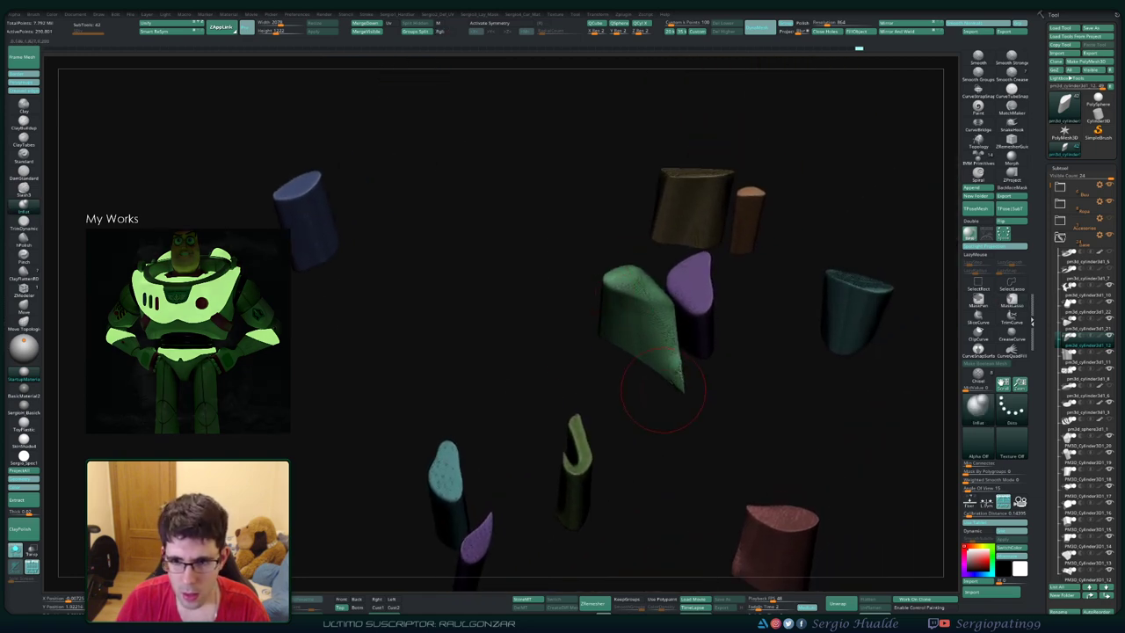
right_click_drag(679, 385, 647, 381, "ctrl")
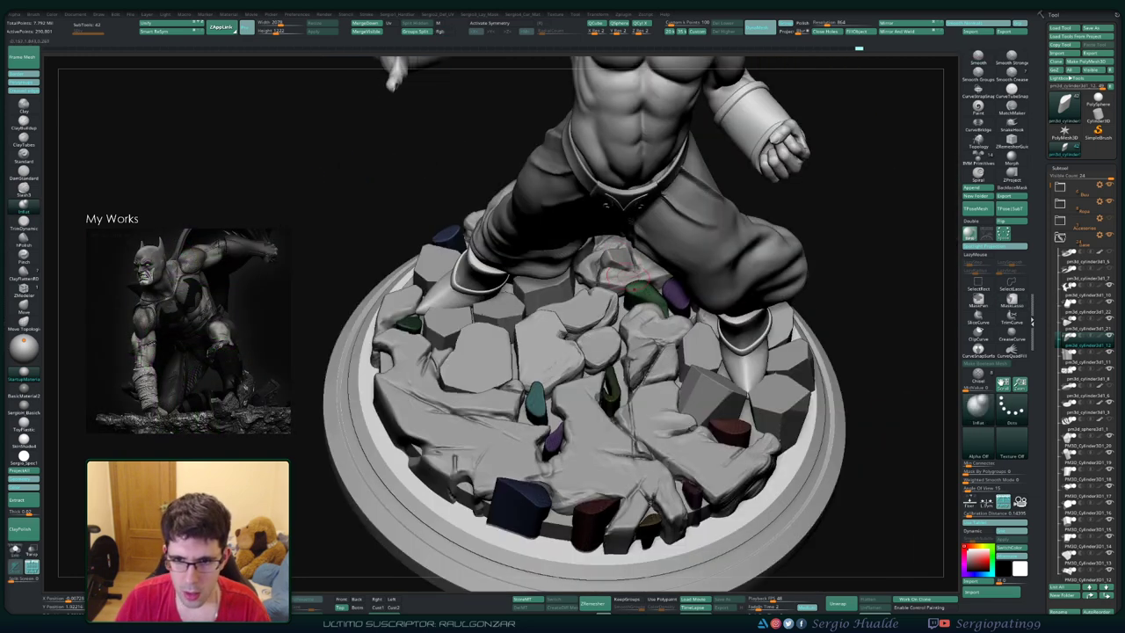
Step: Zoom in on the rock base, solo the cylinder pieces and orbit around them
right_click_drag(562, 424, 532, 378, "ctrl")
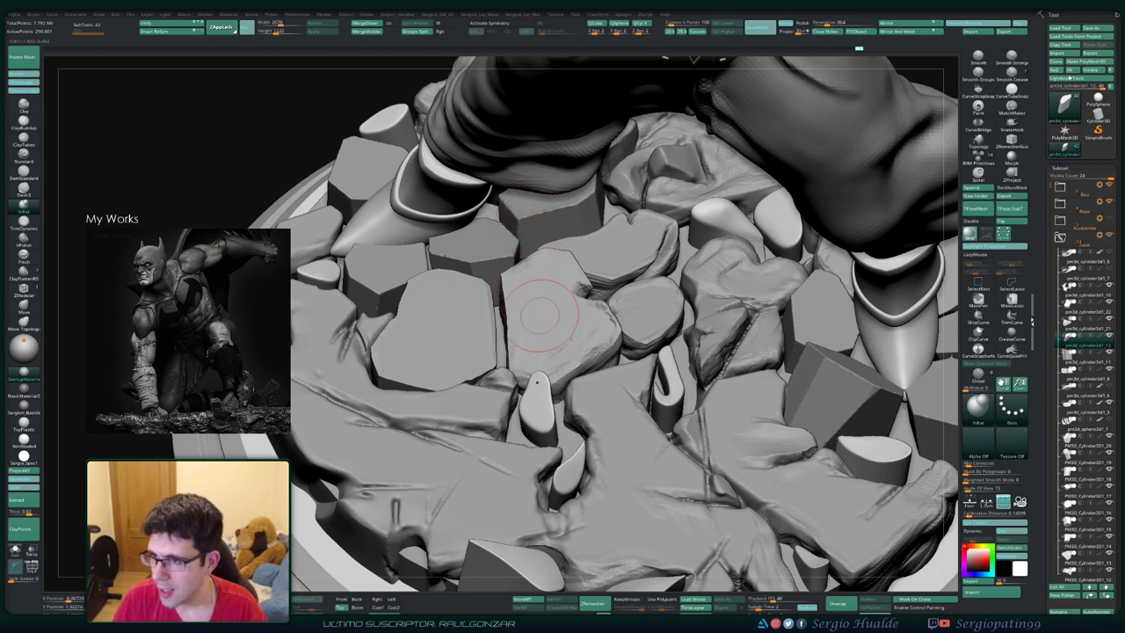
left_click(543, 384, "ctrl+shift")
scroll(538, 391, "up", 3)
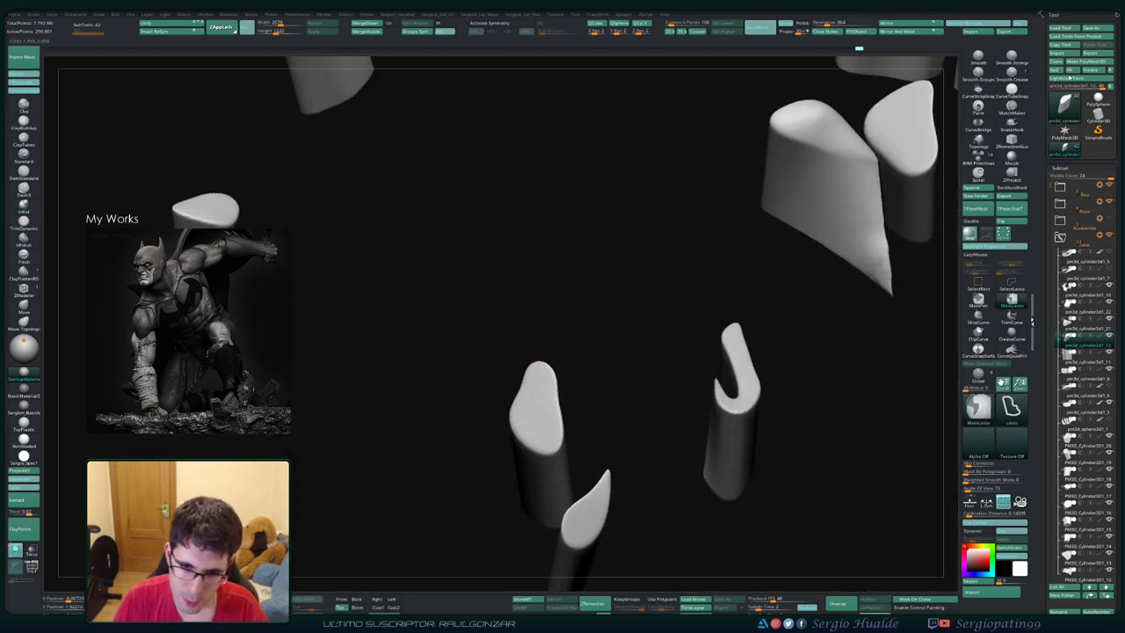
right_click_drag(536, 393, 524, 423)
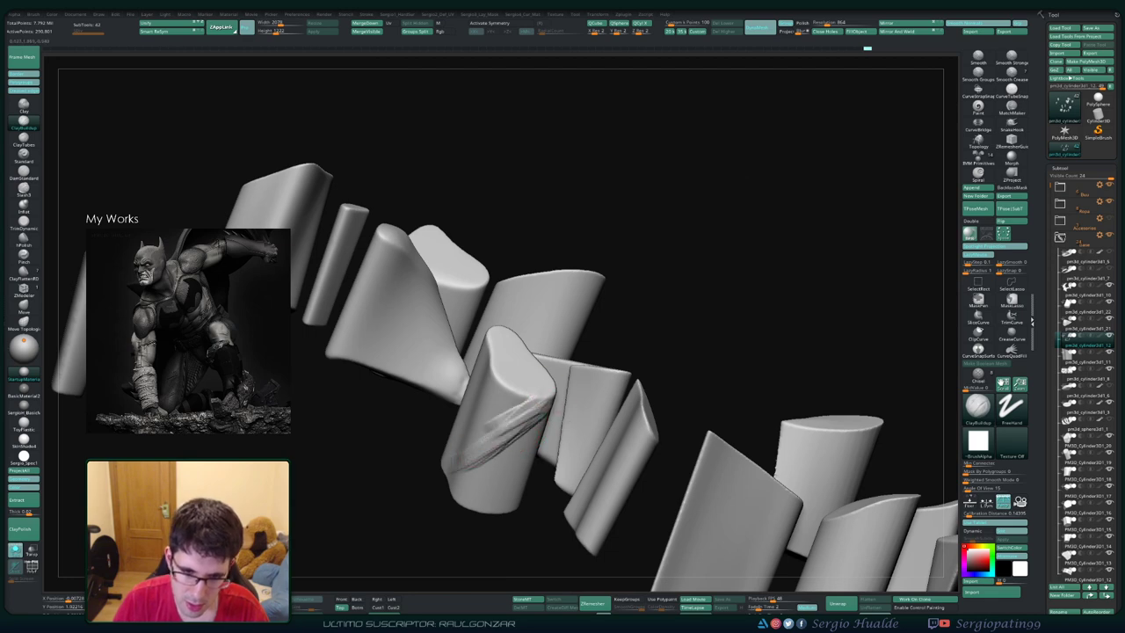
Step: Isolate one cylinder fragment, orbit to inspect its folds, then restore the full sculpture
right_click_drag(534, 411, 552, 391)
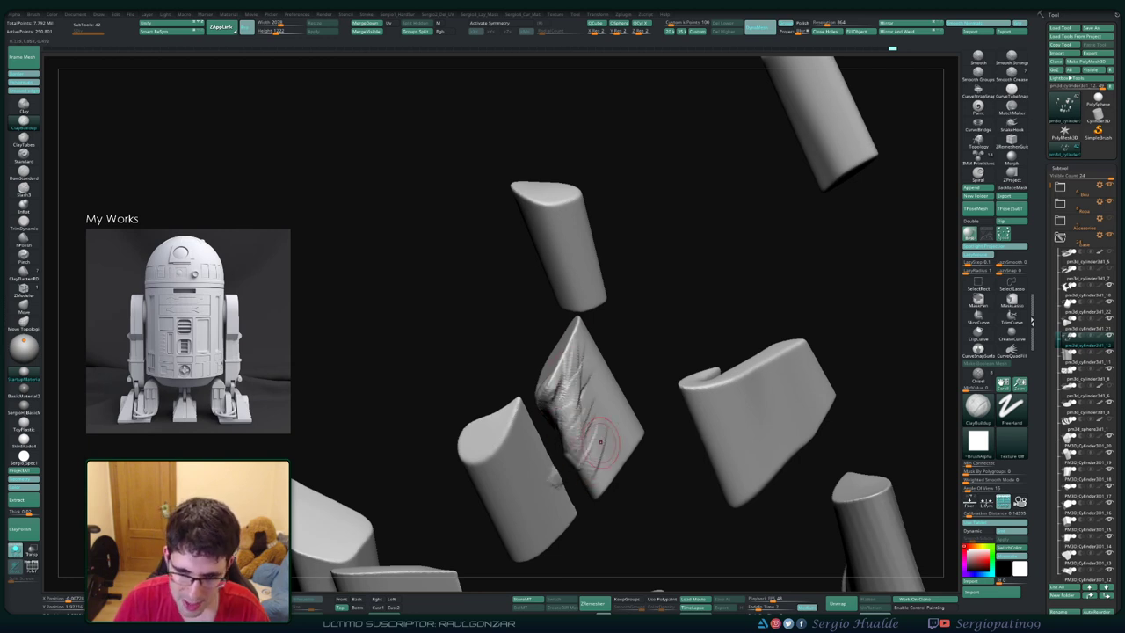
mouse_move(580, 439)
right_mouse_down()
mouse_move(567, 400)
mouse_move(511, 391)
right_mouse_up()
left_click(565, 395, "ctrl+shift")
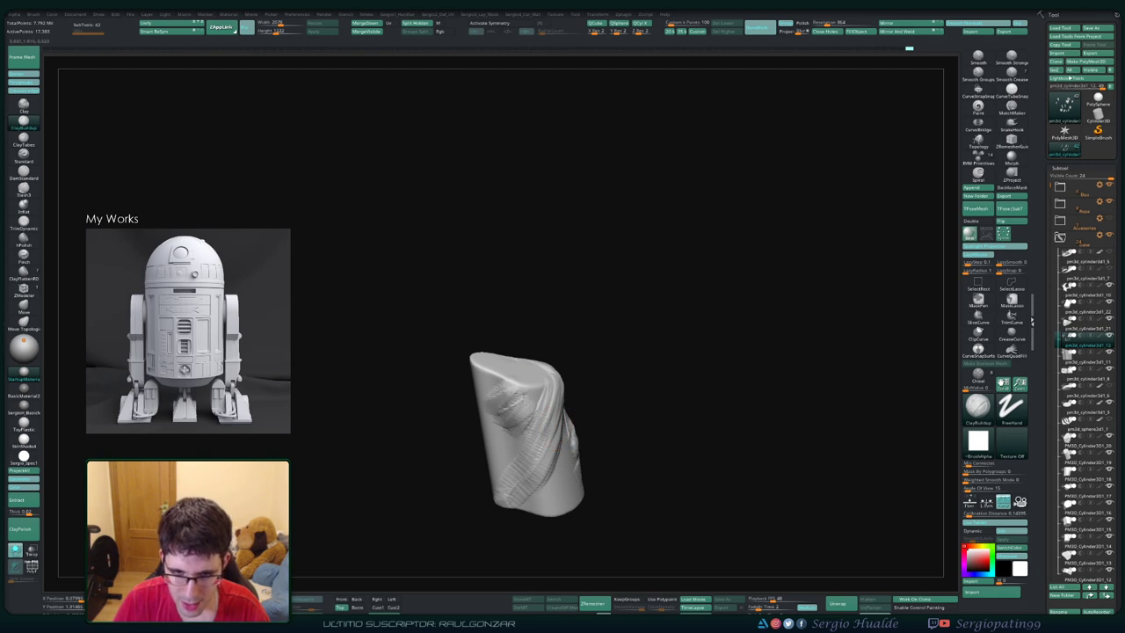
mouse_move(512, 391)
right_mouse_down()
mouse_move(537, 387)
mouse_move(482, 441)
right_mouse_up()
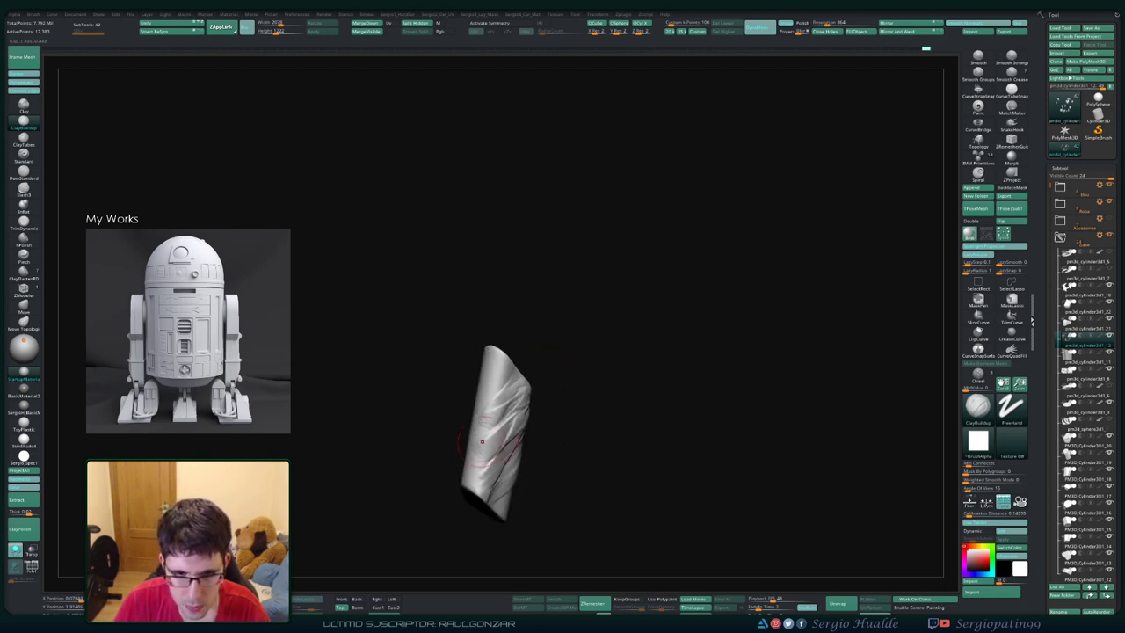
mouse_move(490, 379)
right_mouse_down()
mouse_move(502, 409)
mouse_move(466, 421)
right_mouse_up()
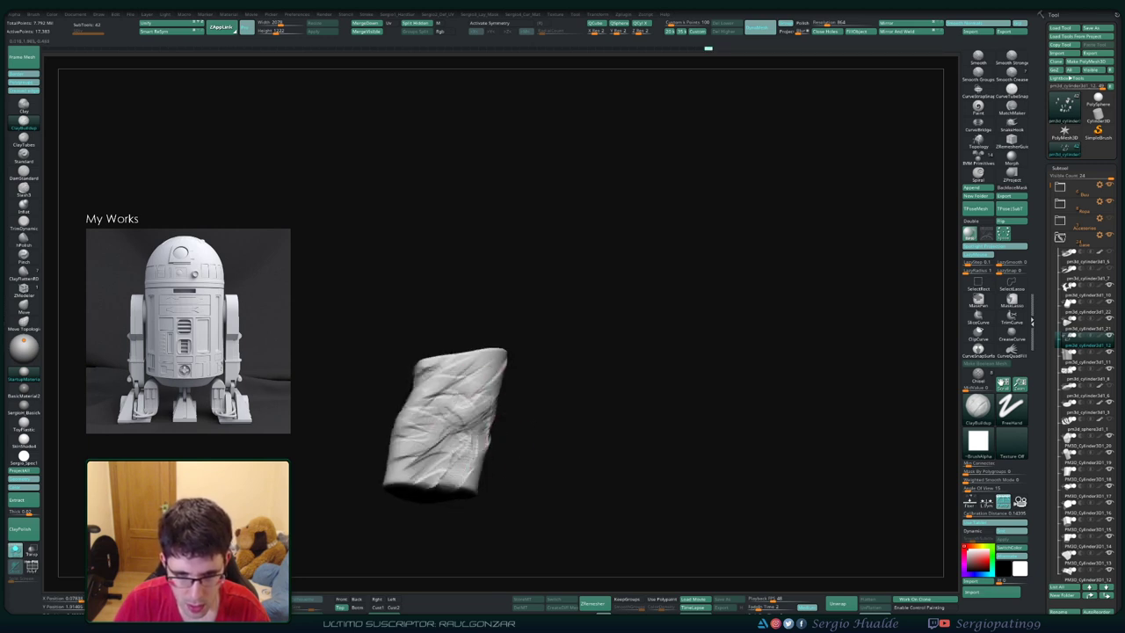
mouse_move(521, 379)
right_mouse_down()
mouse_move(463, 471)
mouse_move(517, 364)
right_mouse_up()
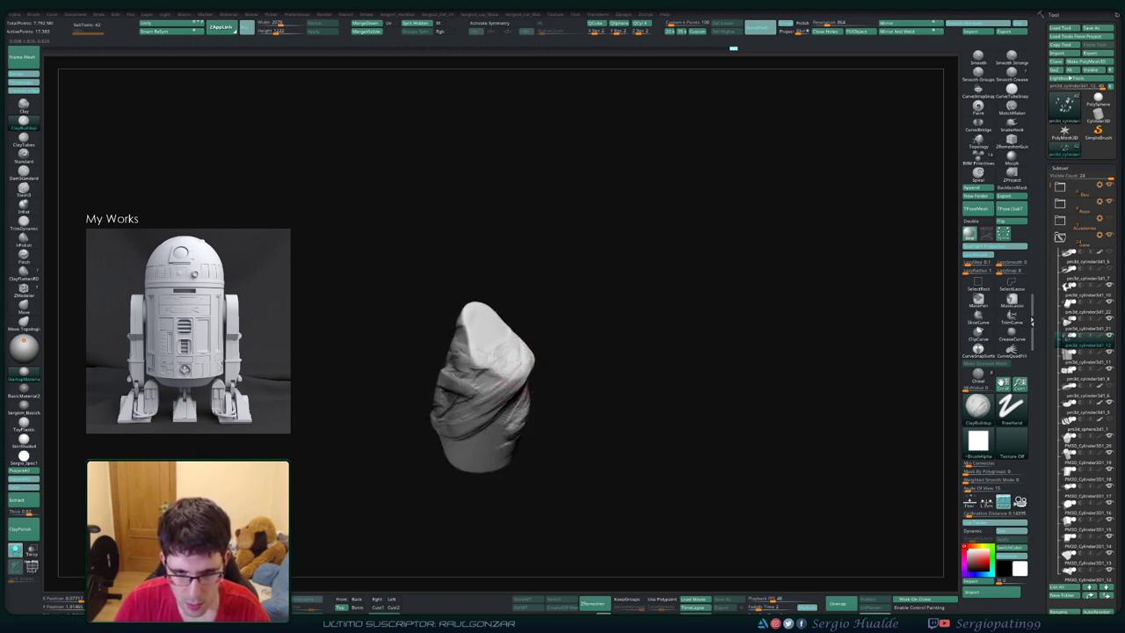
left_click(528, 378, "ctrl+shift")
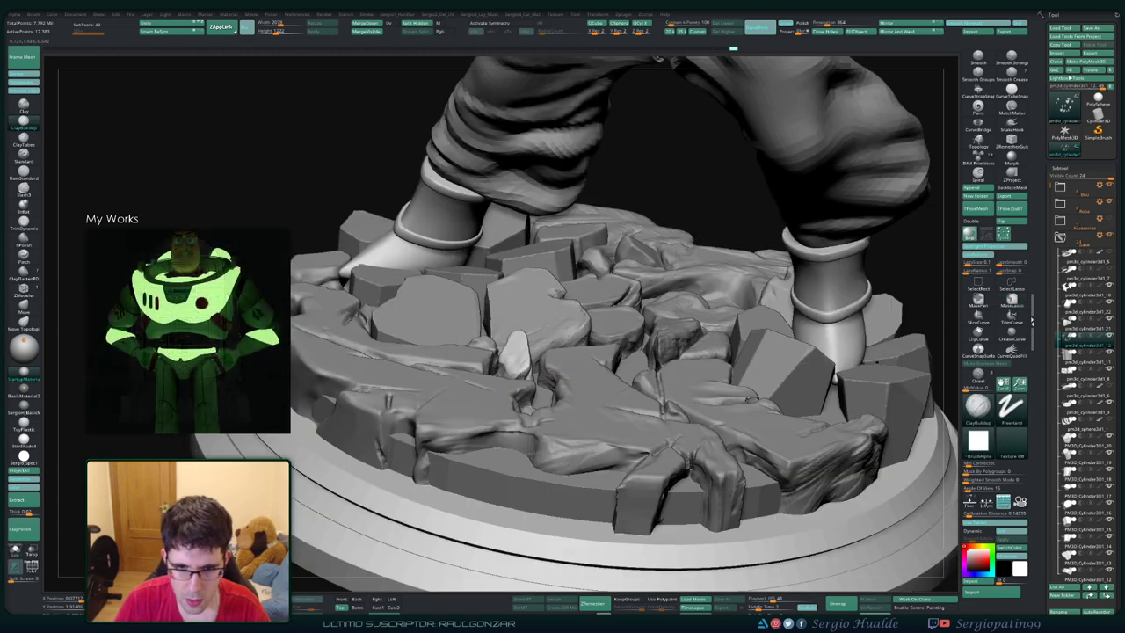
Step: Solo the small shard in Transpose, realign it upright, then unsolo and return to Draw
mouse_move(527, 378)
right_mouse_down()
mouse_move(522, 332)
mouse_move(501, 358)
mouse_move(587, 411)
right_mouse_up()
key("f")
key("w")
left_click(508, 380, "ctrl+shift")
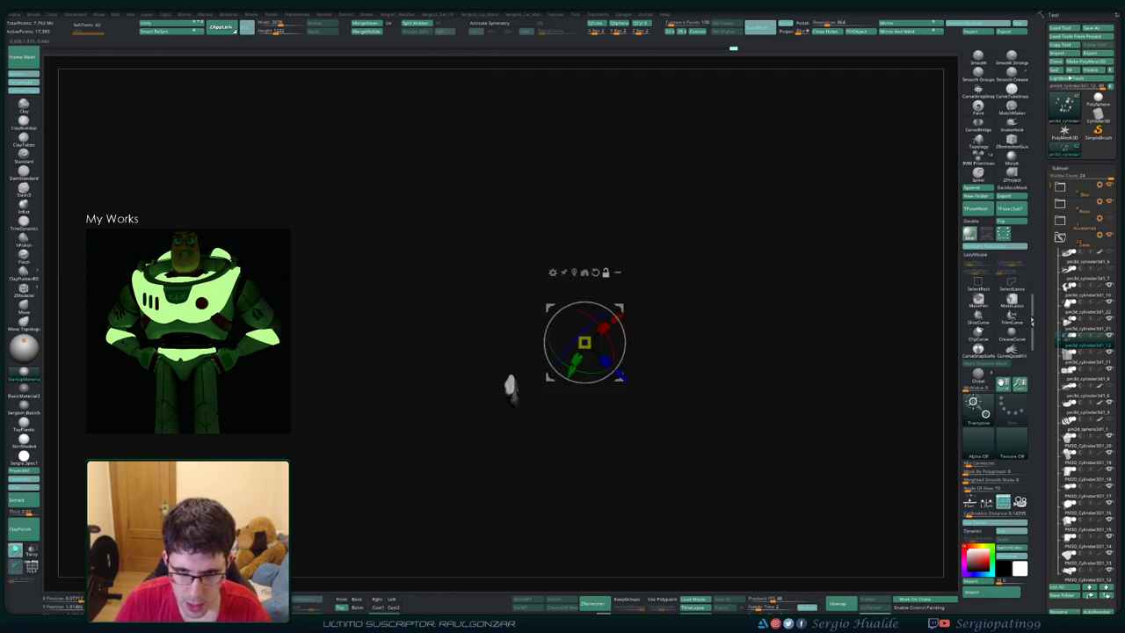
left_click(510, 386)
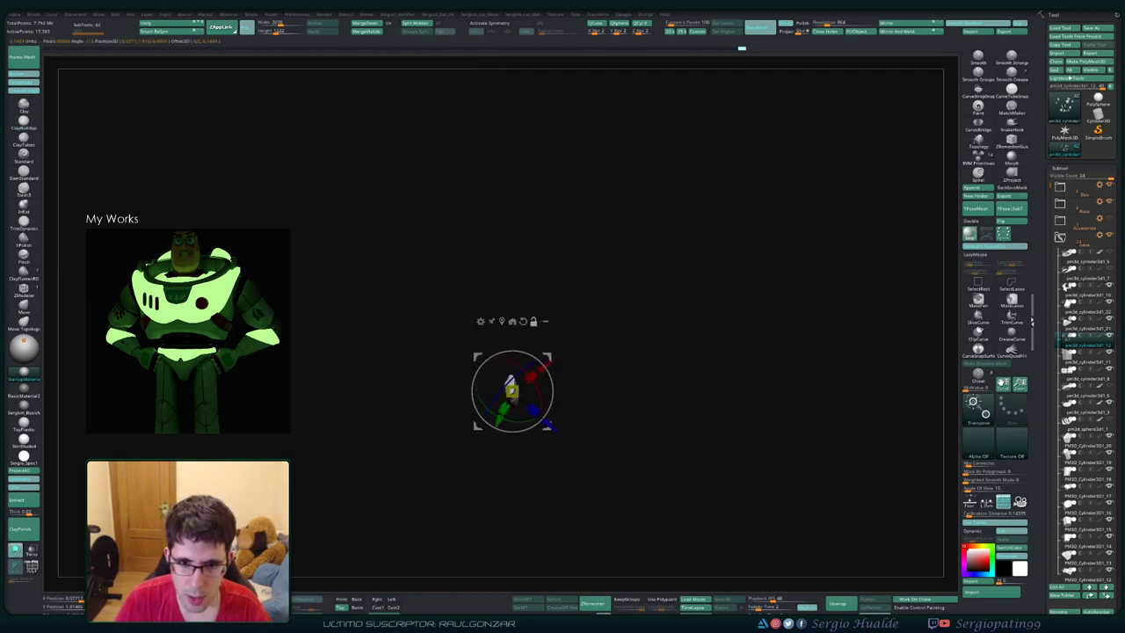
key("ctrl")
key("shift+ctrl+s")
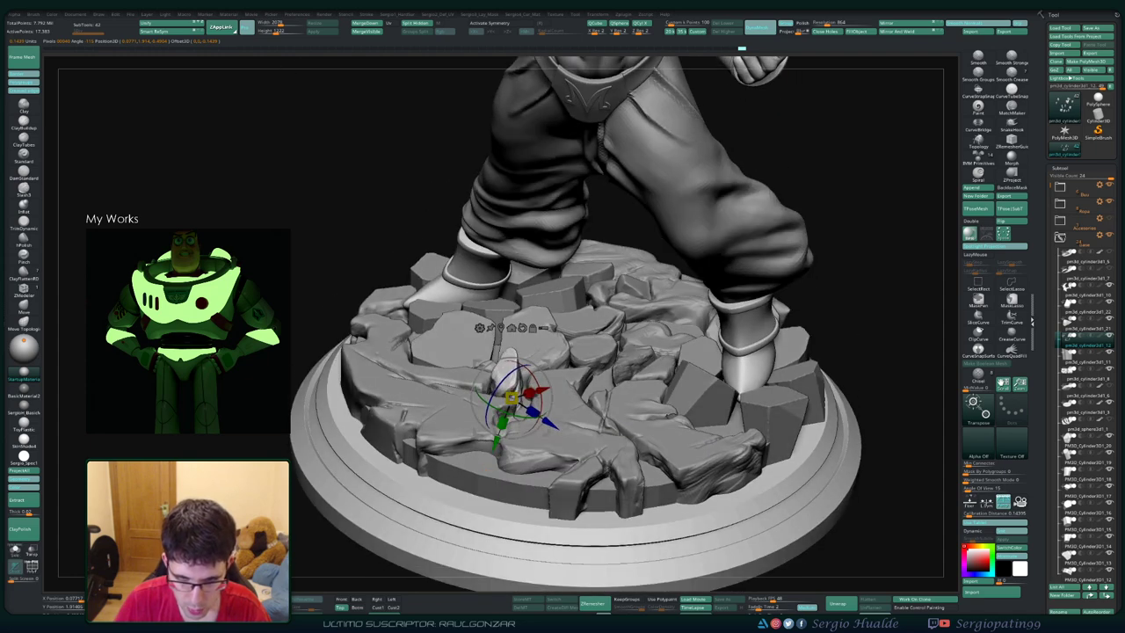
left_click(521, 328)
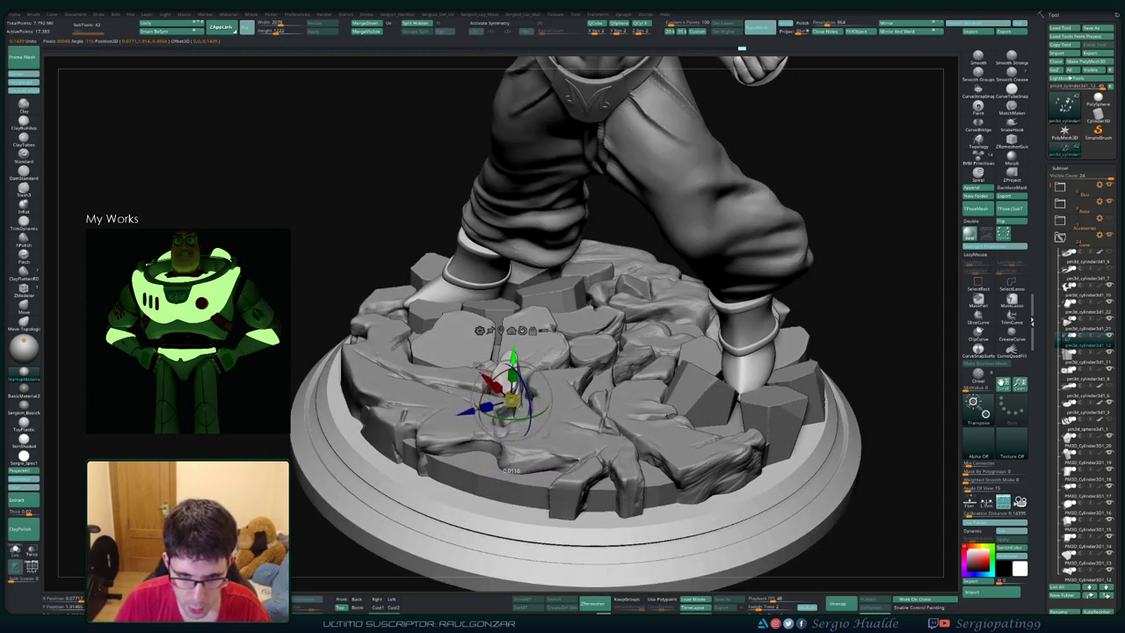
key("q")
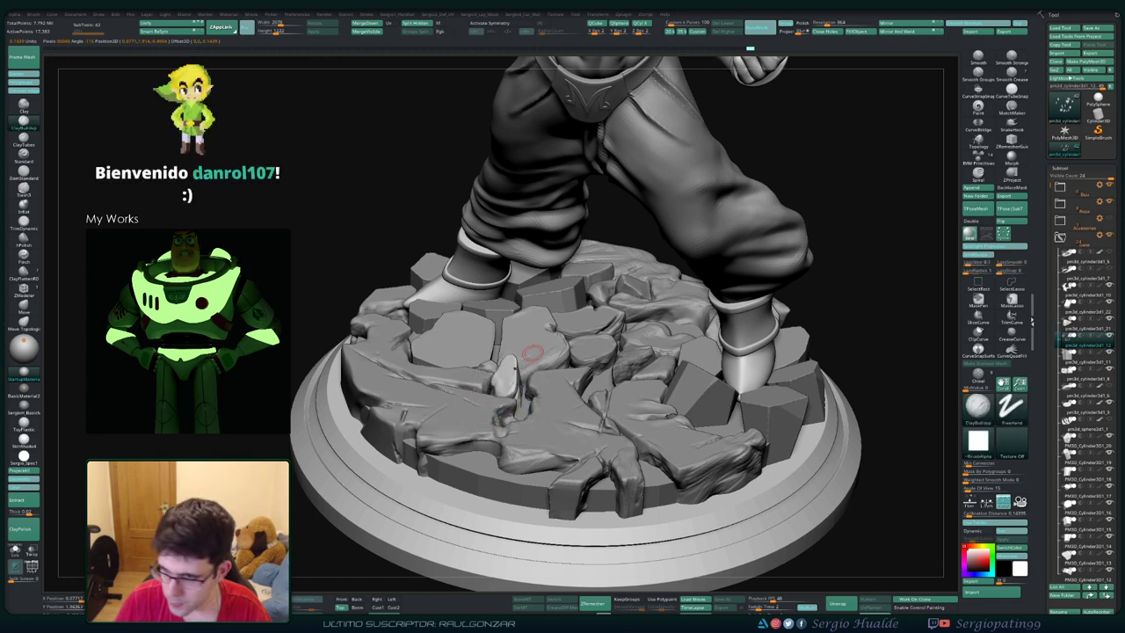
right_click_drag(517, 369, 516, 261, "alt")
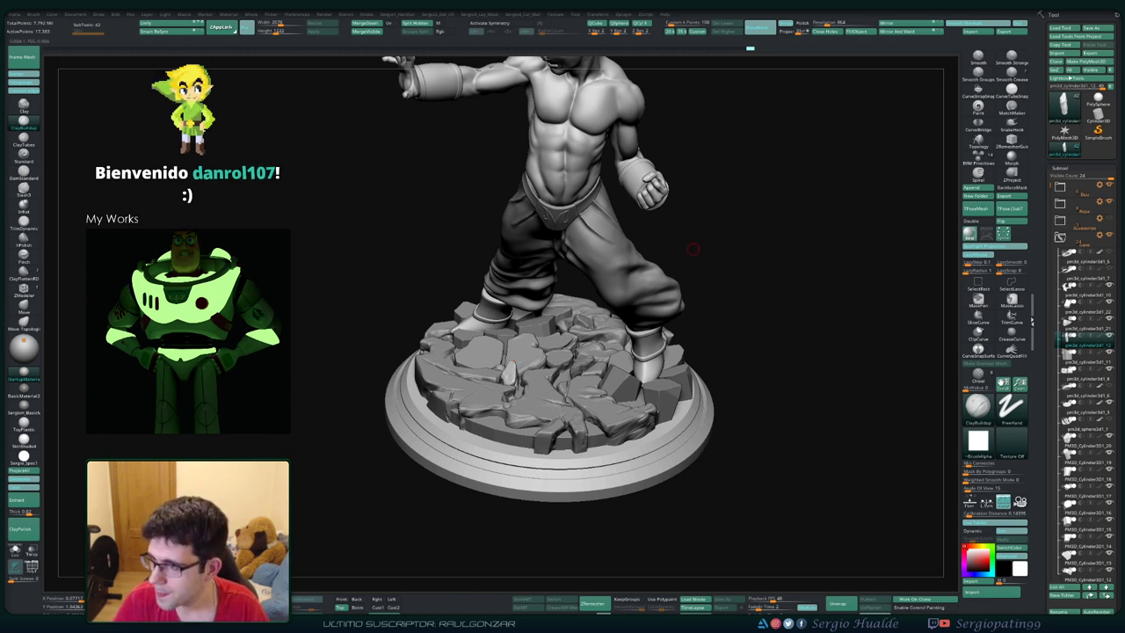
mouse_move(511, 360)
right_mouse_down()
mouse_move(730, 280)
mouse_move(567, 374)
right_mouse_up()
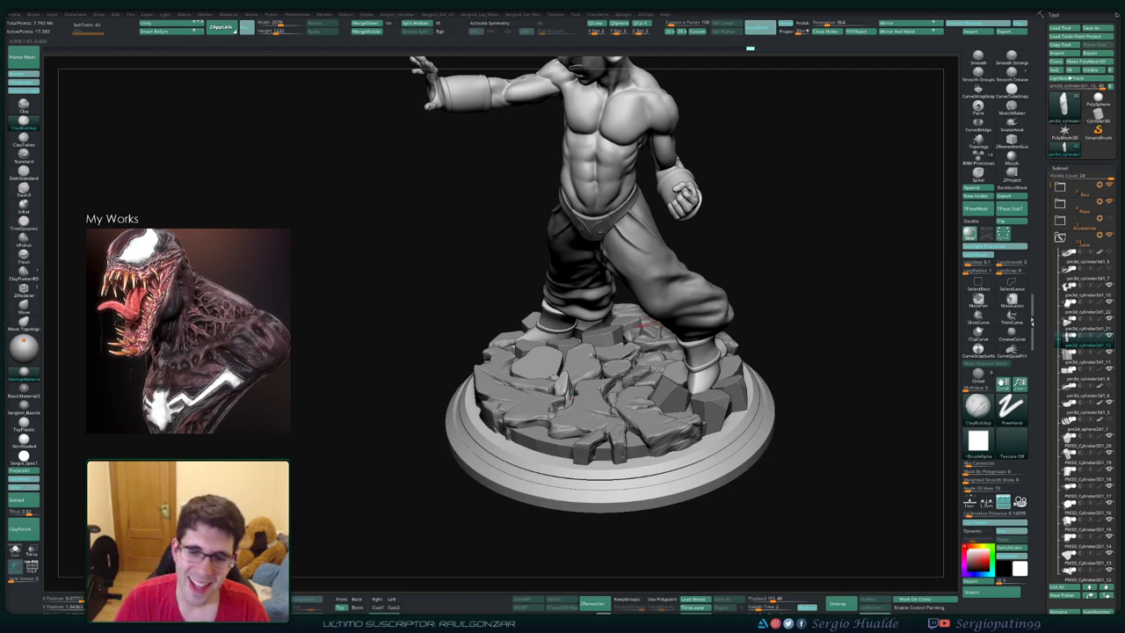
scroll(626, 325, "up", 10)
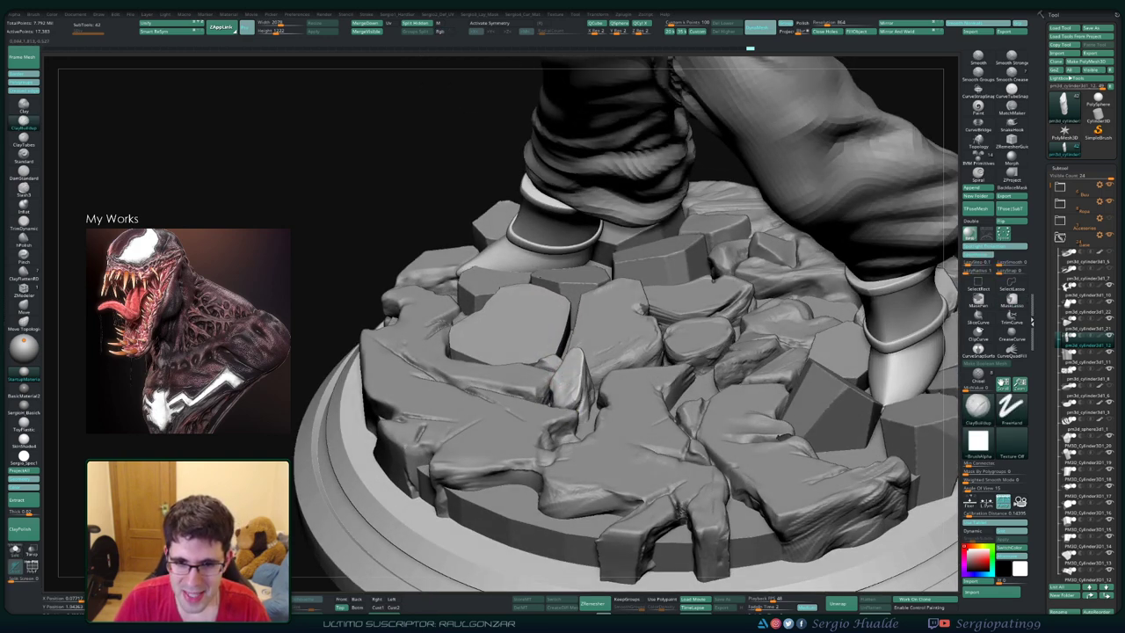
key("shift+s")
key("shift+s")
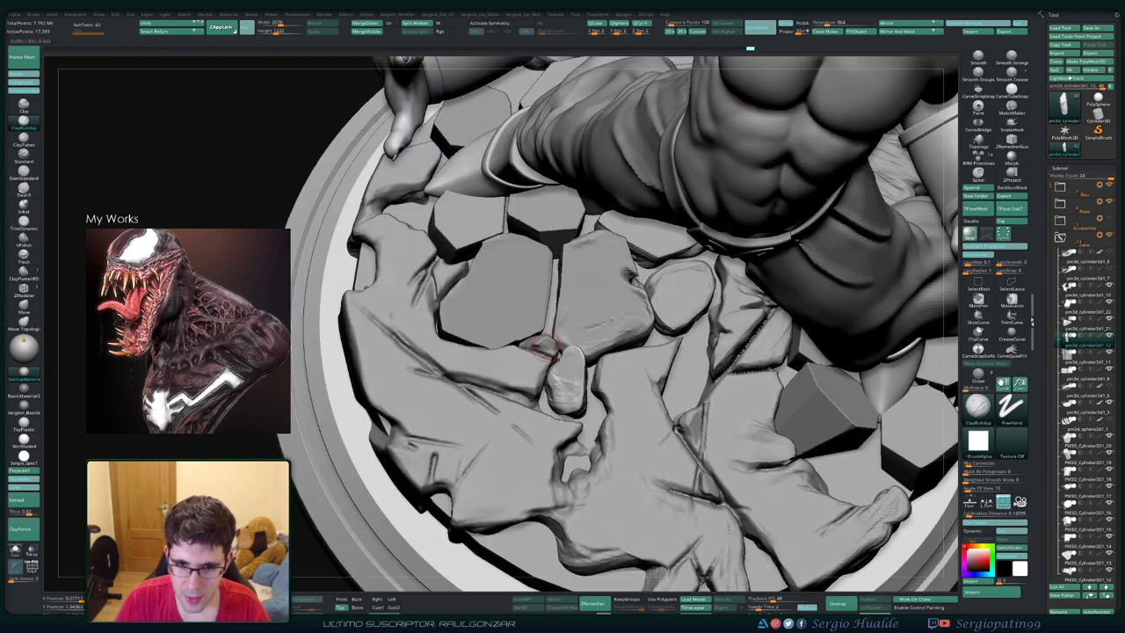
key("shift+s")
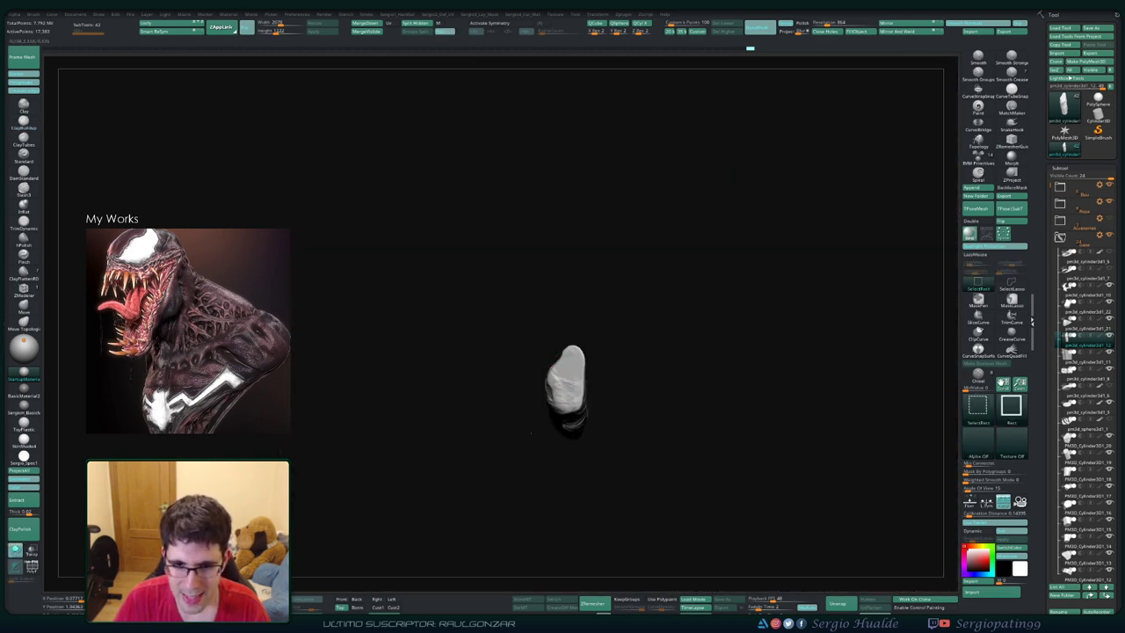
Step: Solo the small shard and carve several diagonal slash cracks into its face
key("shift+s")
key("shift+s")
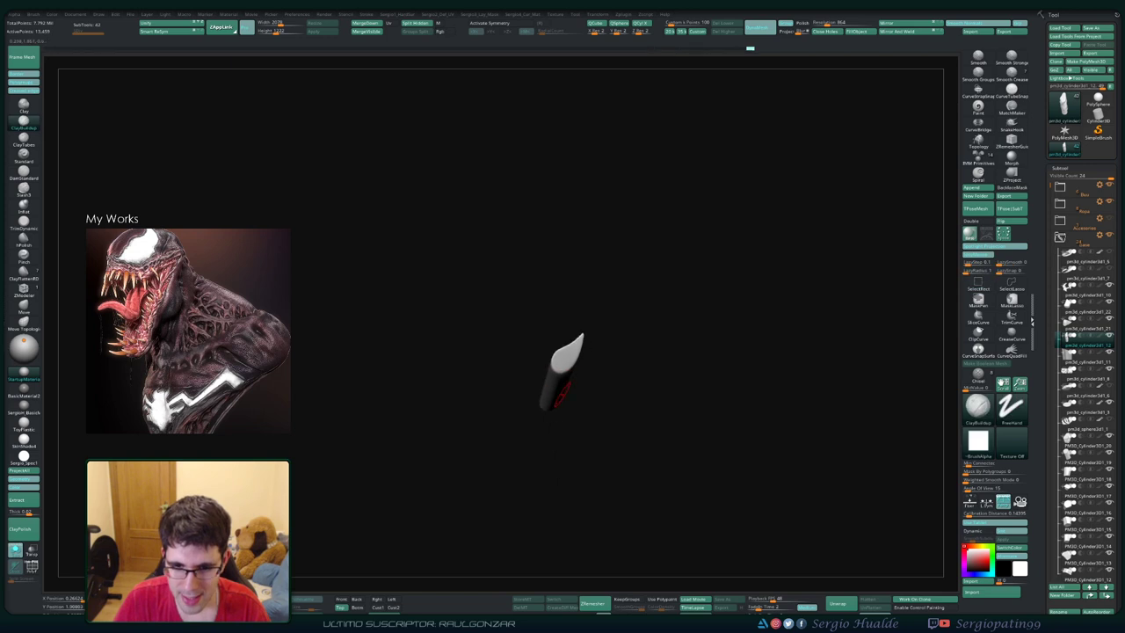
left_click_drag(575, 347, 550, 439)
left_click_drag(587, 316, 553, 444)
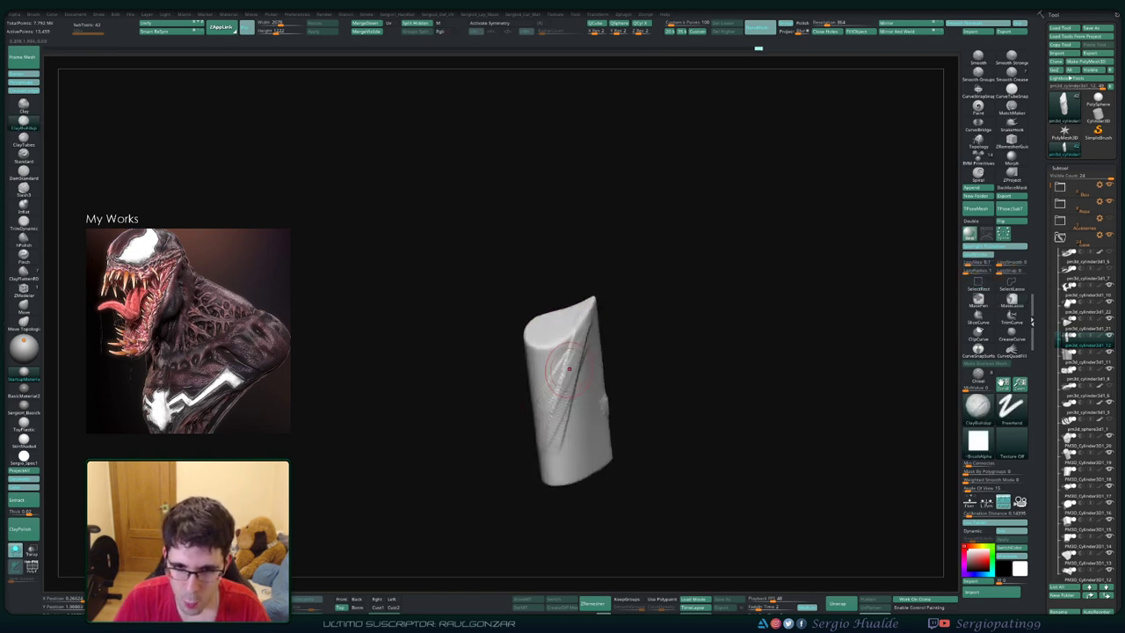
left_click_drag(575, 343, 540, 466)
mouse_move(562, 404)
left_mouse_down()
mouse_move(590, 327)
mouse_move(567, 419)
left_mouse_up()
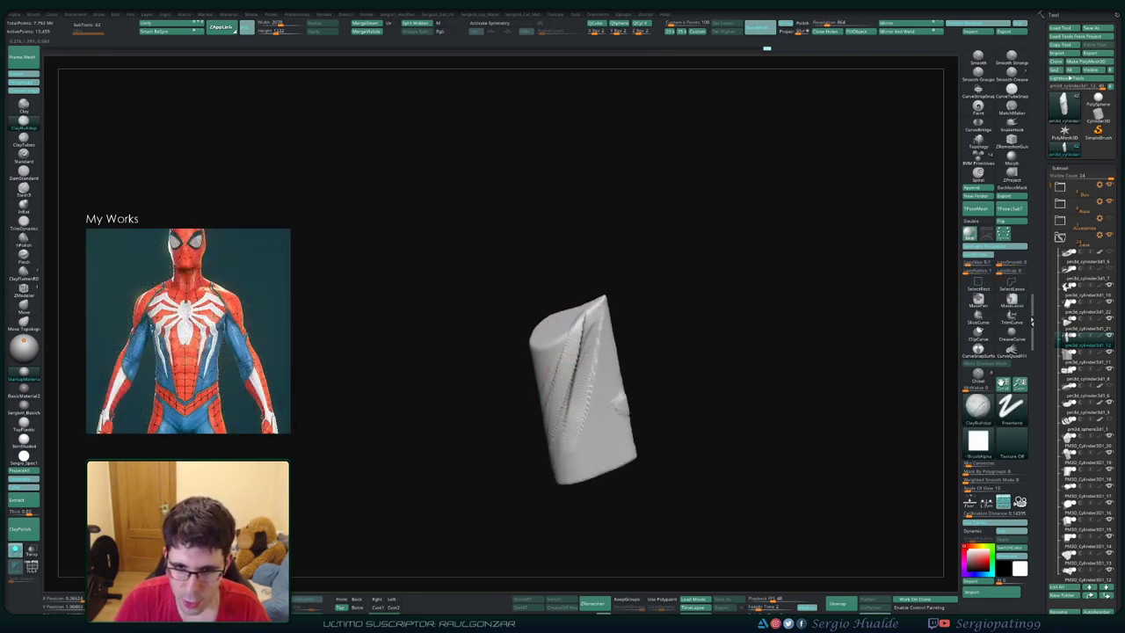
mouse_move(606, 314)
left_mouse_down()
mouse_move(559, 369)
mouse_move(552, 416)
left_mouse_up()
mouse_move(668, 395)
left_mouse_down()
mouse_move(641, 387)
mouse_move(543, 430)
mouse_move(563, 413)
mouse_move(497, 341)
mouse_move(527, 352)
mouse_move(510, 366)
left_mouse_up()
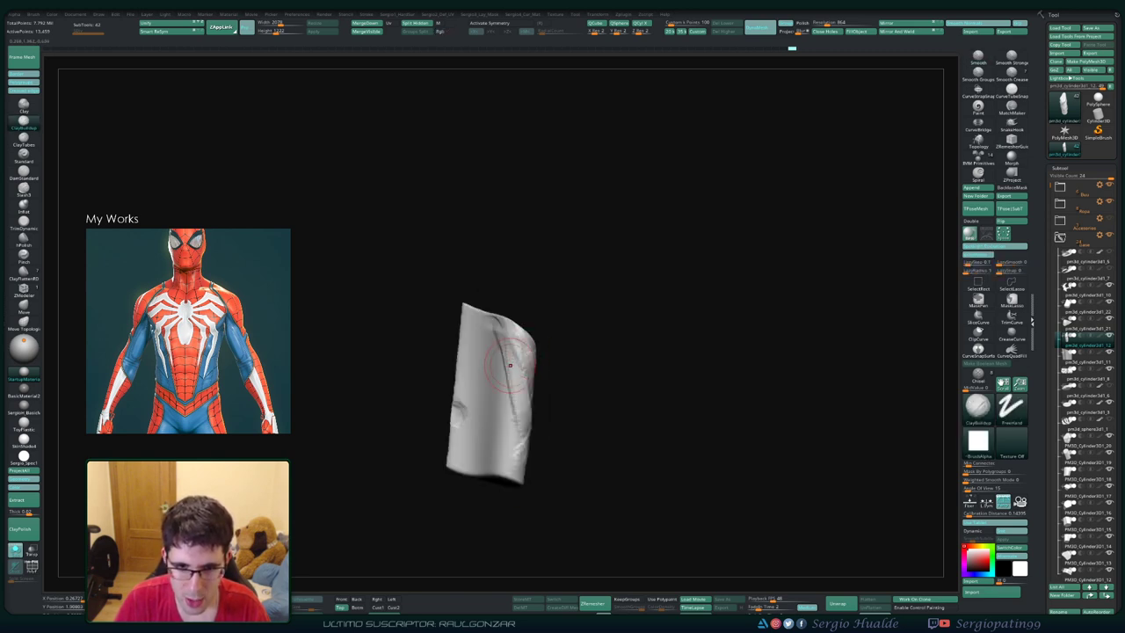
mouse_move(479, 312)
left_mouse_down()
mouse_move(488, 431)
mouse_move(492, 369)
mouse_move(476, 387)
mouse_move(468, 345)
mouse_move(492, 369)
mouse_move(474, 351)
mouse_move(443, 440)
mouse_move(457, 325)
mouse_move(443, 430)
left_mouse_up()
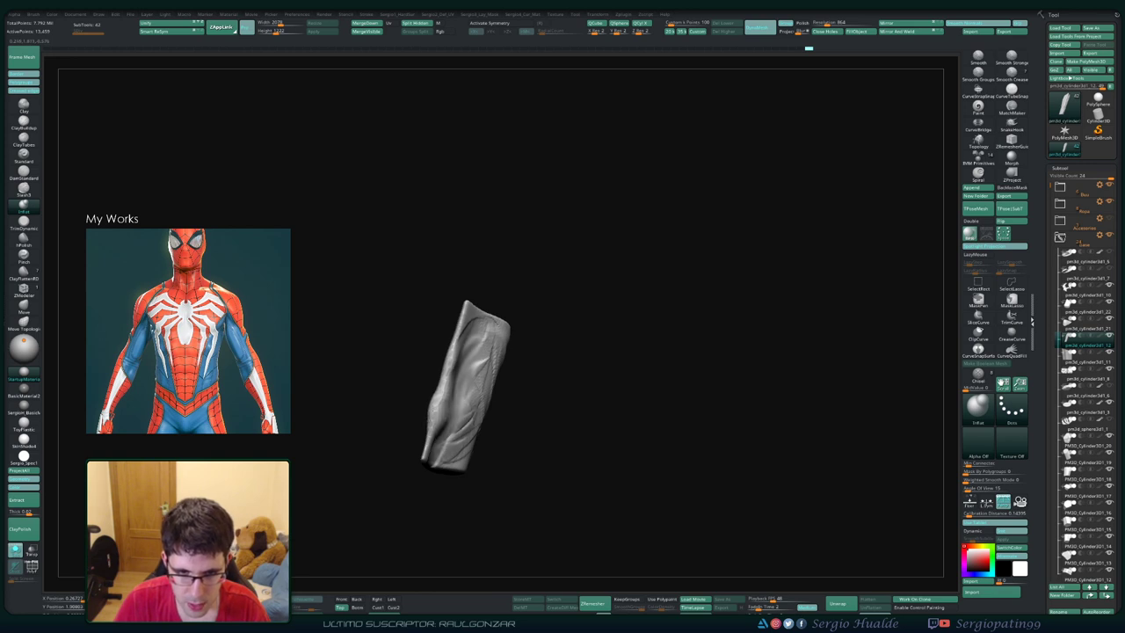
Step: Switch to ClayBuildup and orbit the shard to inspect its faces and top groove
key("b")
key("c")
key("b")
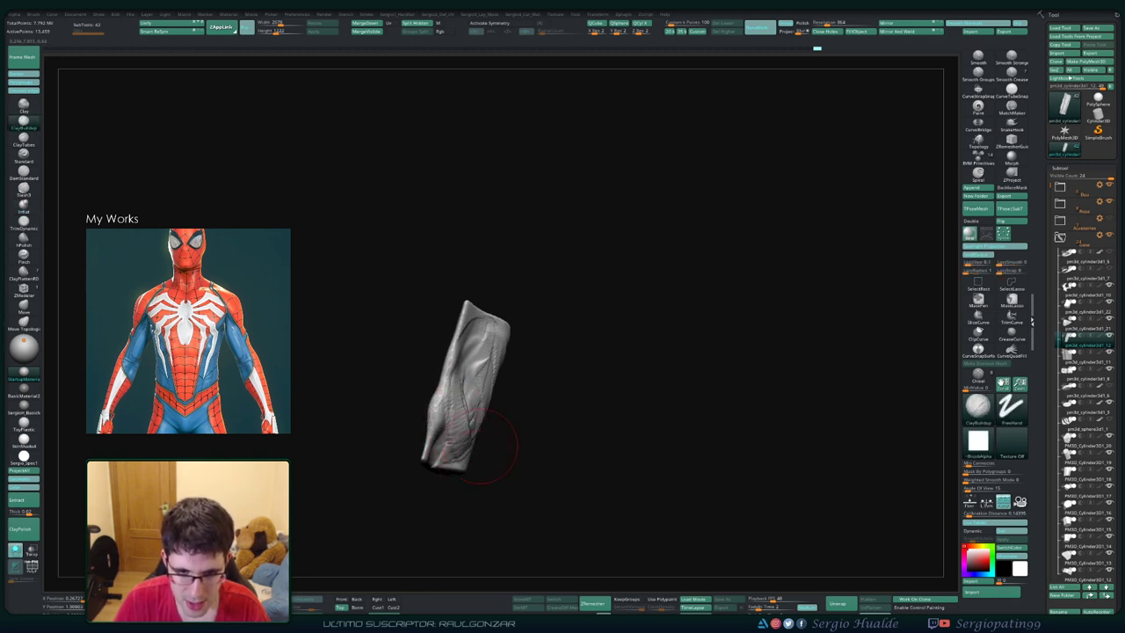
mouse_move(488, 443)
left_mouse_down()
mouse_move(457, 413)
mouse_move(446, 379)
mouse_move(439, 387)
mouse_move(478, 413)
left_mouse_up()
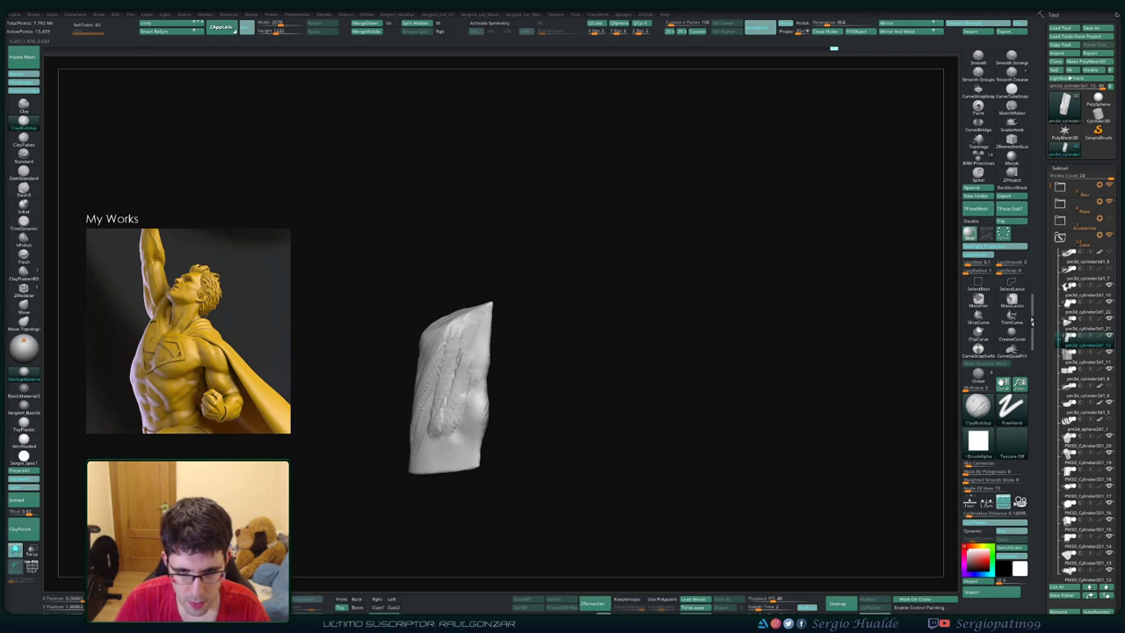
mouse_move(479, 413)
left_mouse_down()
mouse_move(527, 418)
mouse_move(468, 404)
left_mouse_up()
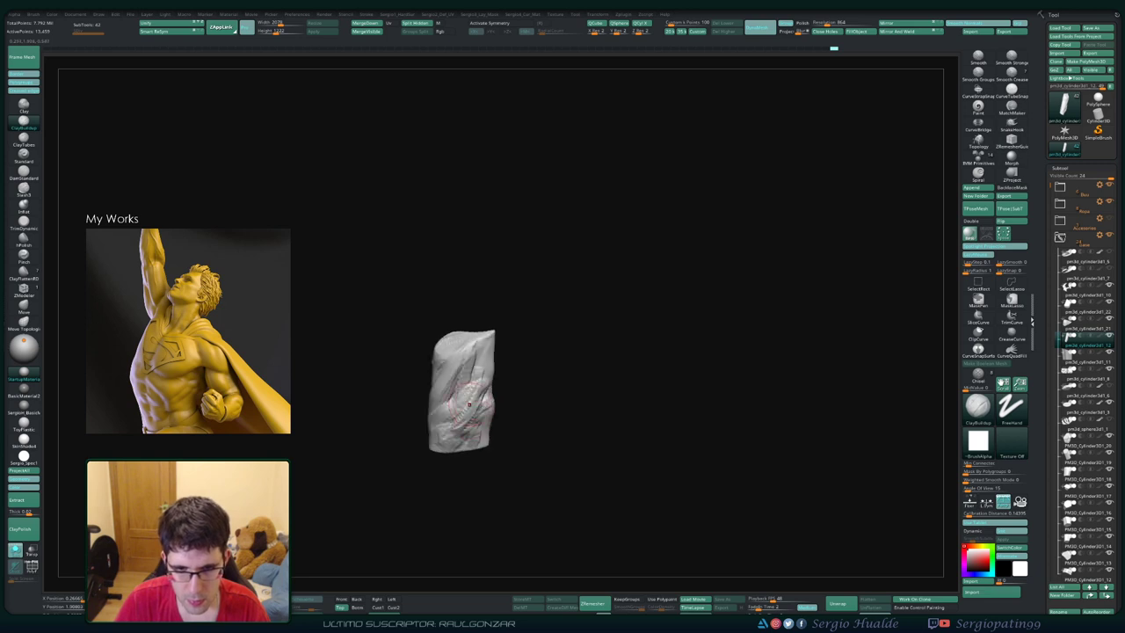
left_click_drag(492, 352, 414, 354)
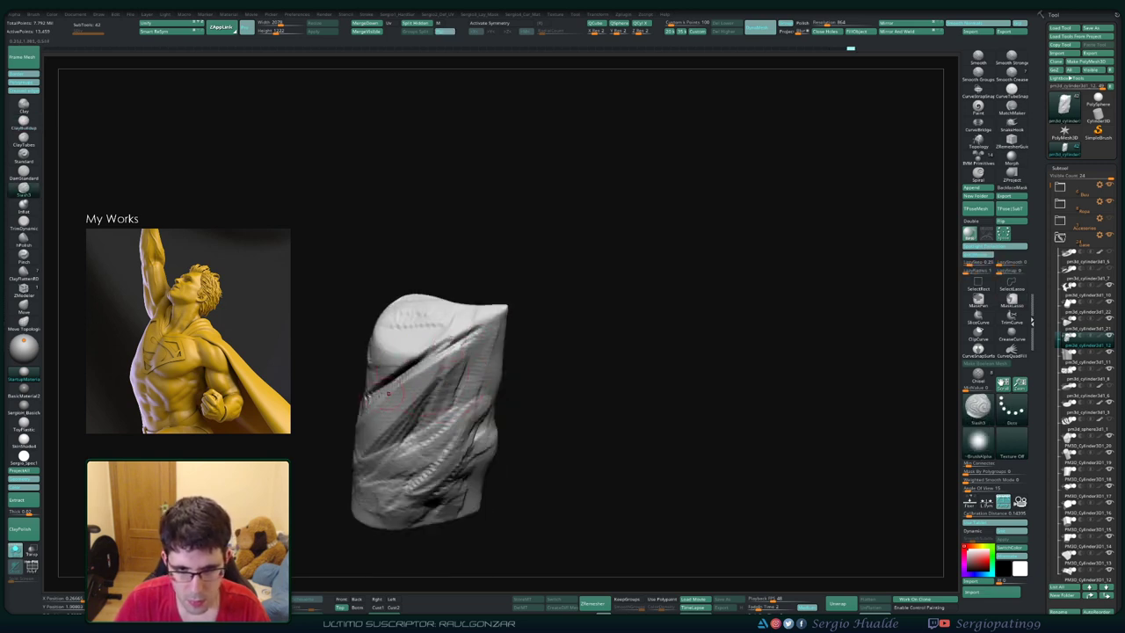
left_click_drag(388, 393, 437, 353)
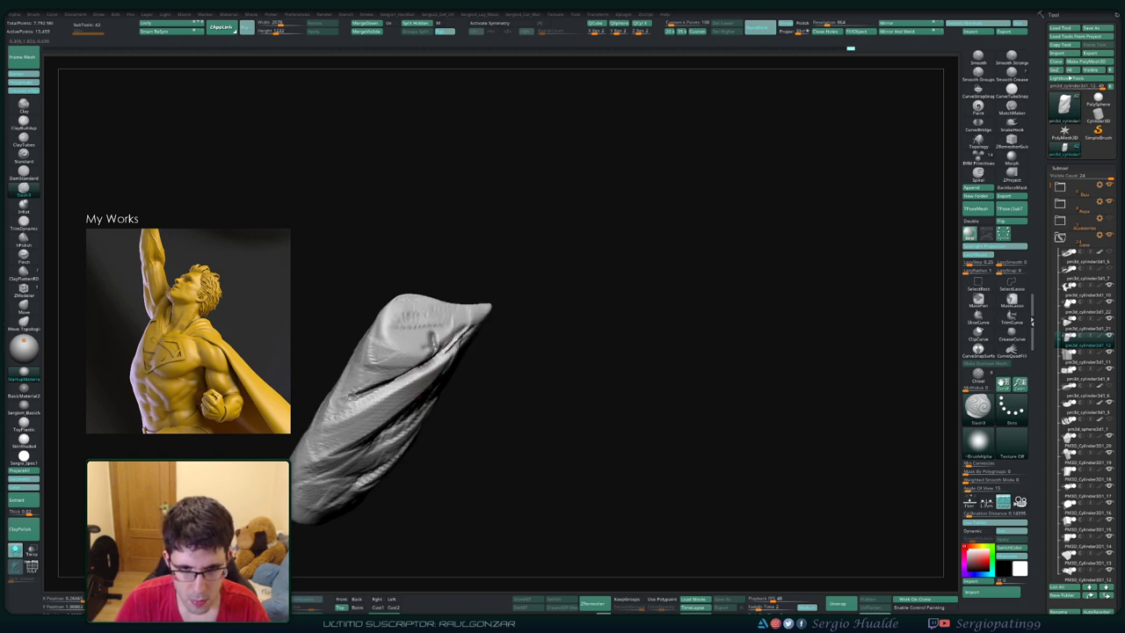
left_click_drag(436, 352, 386, 378)
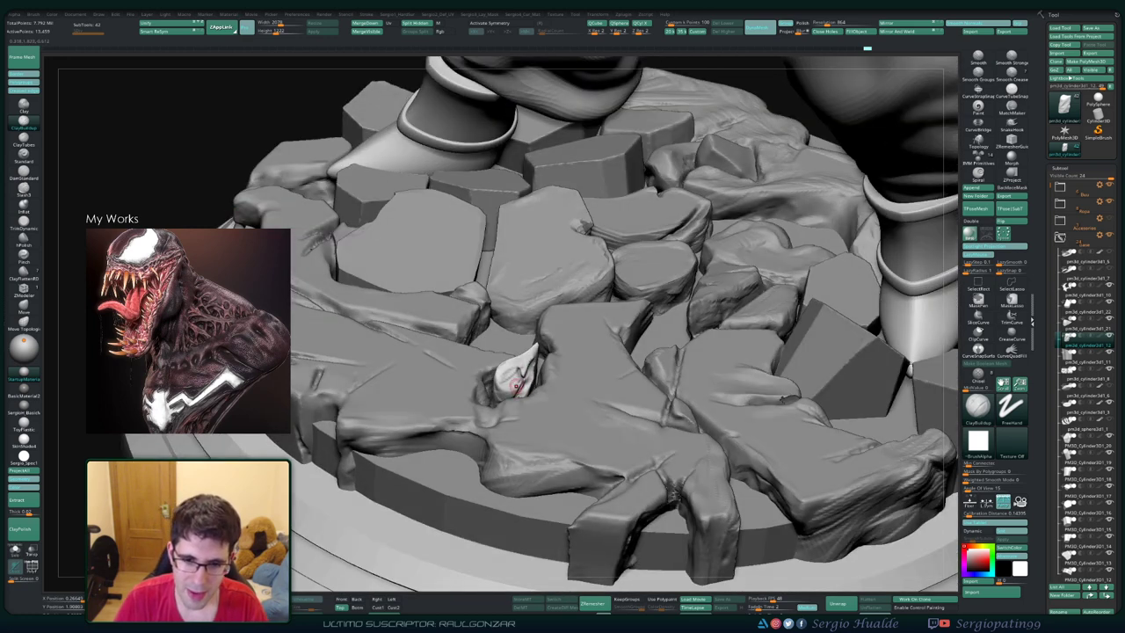
Step: Solo the pointed shard and deepen its crack with the Slash3 brush
left_click(15, 550)
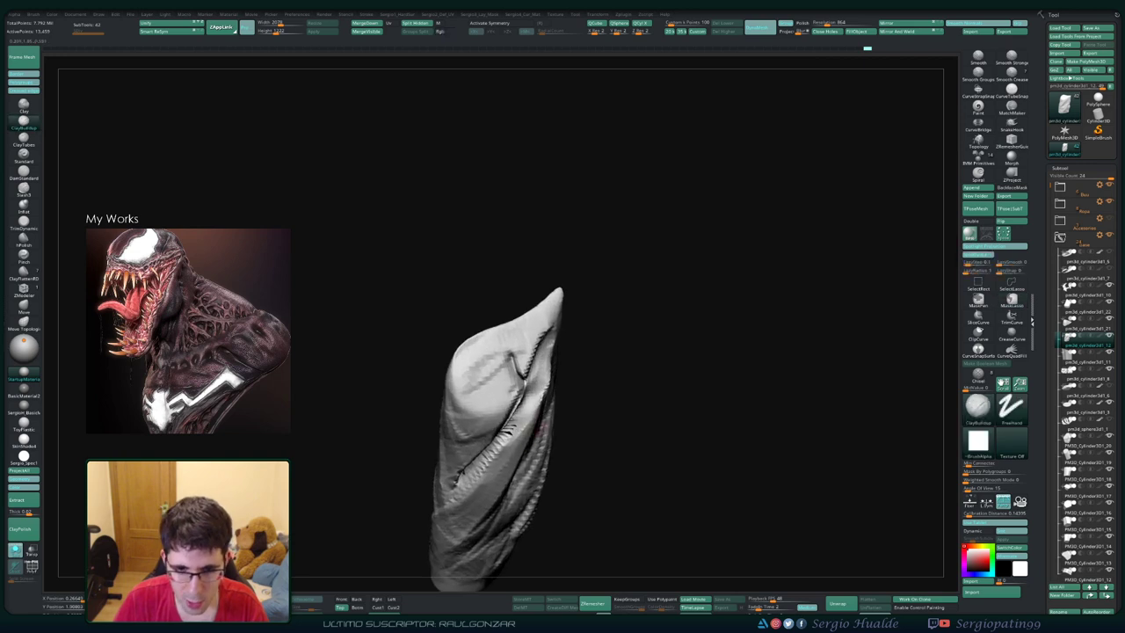
right_click_drag(536, 418, 515, 387)
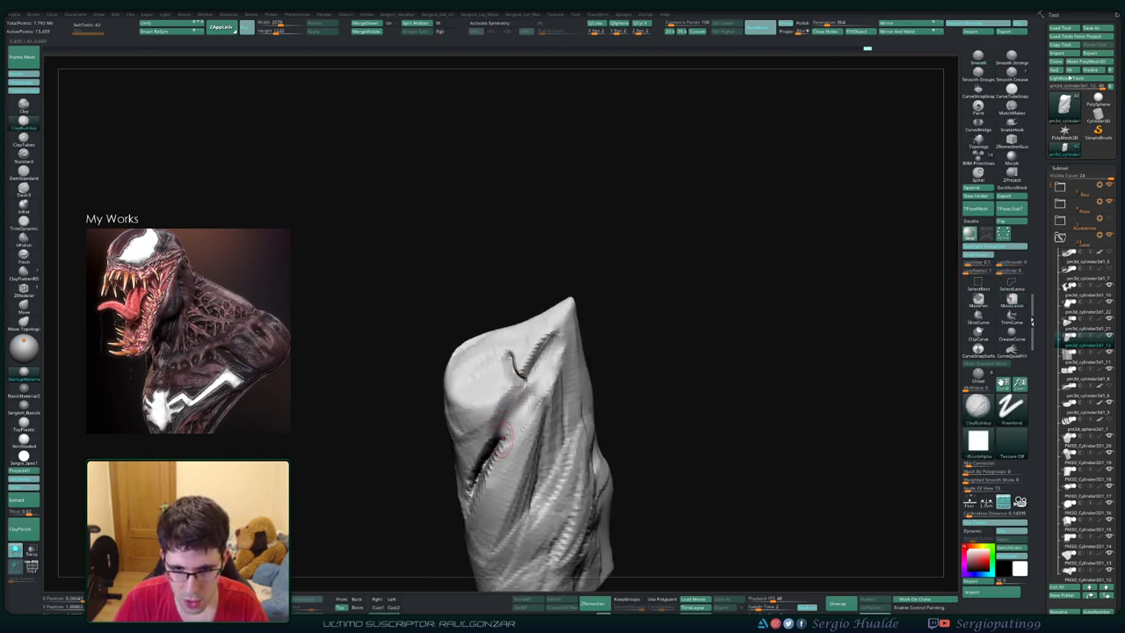
right_click_drag(520, 413, 527, 384)
key("b")
key("s")
key("l")
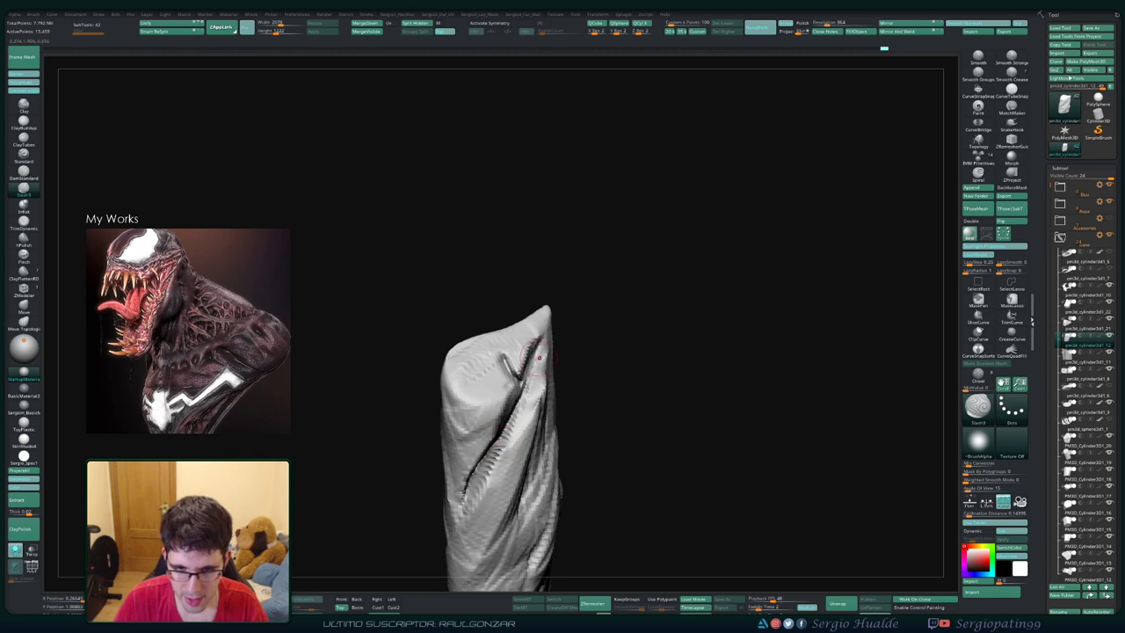
mouse_move(518, 419)
right_mouse_down()
mouse_move(536, 347)
mouse_move(525, 382)
right_mouse_up()
Step: Build up clay along the shard's front, zoom out, and select the rock cluster piece
key("b")
key("c")
key("b")
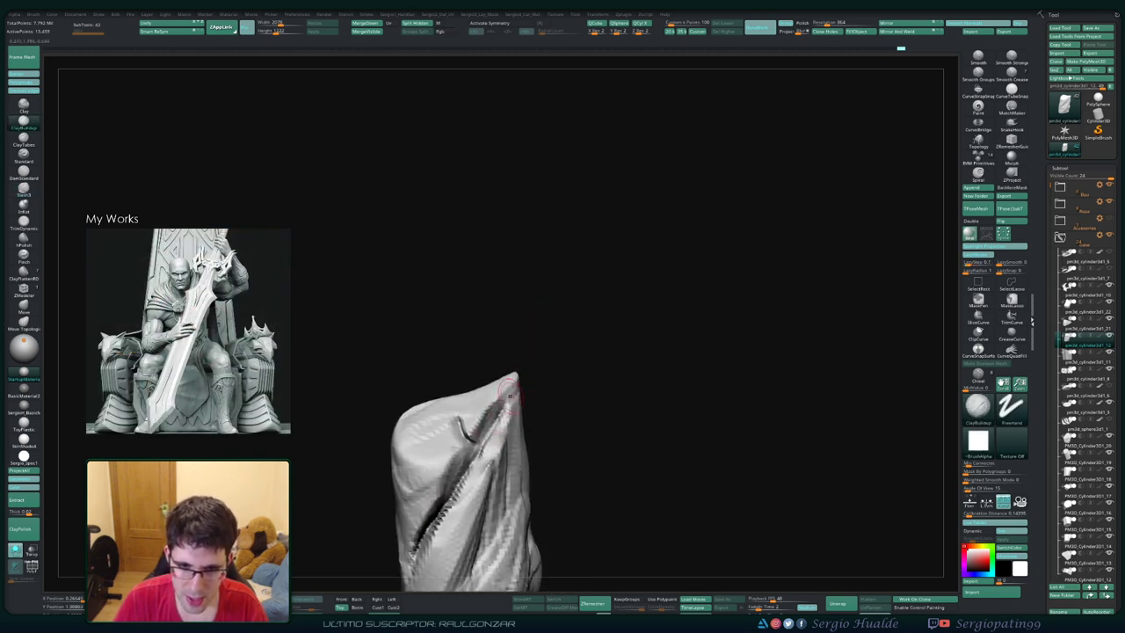
left_click_drag(481, 462, 477, 483)
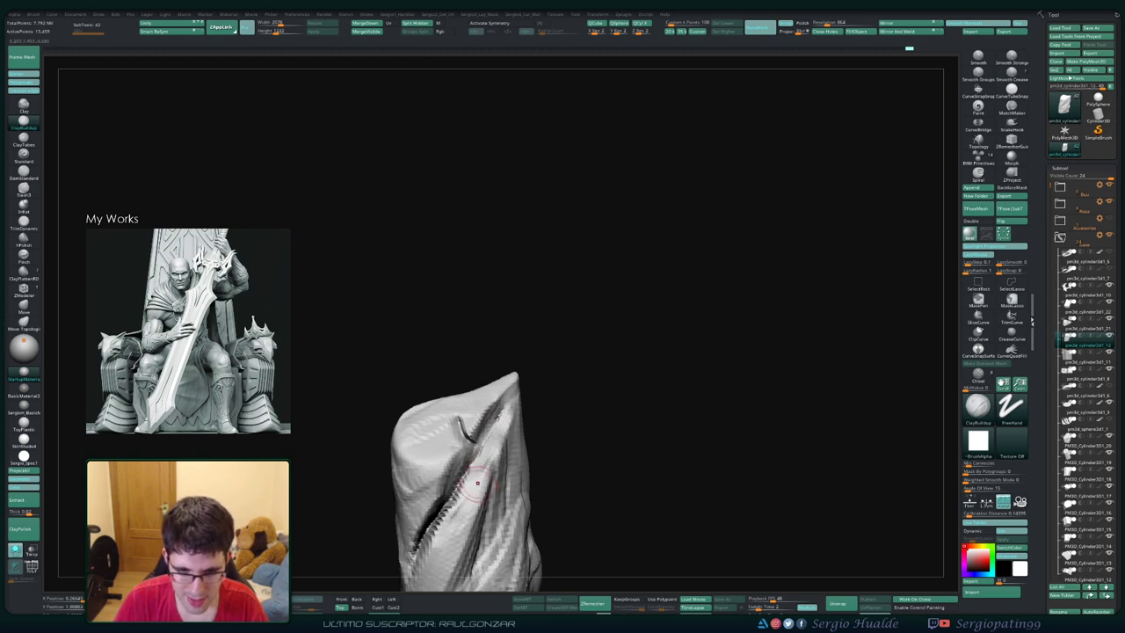
right_click_drag(488, 458, 492, 468)
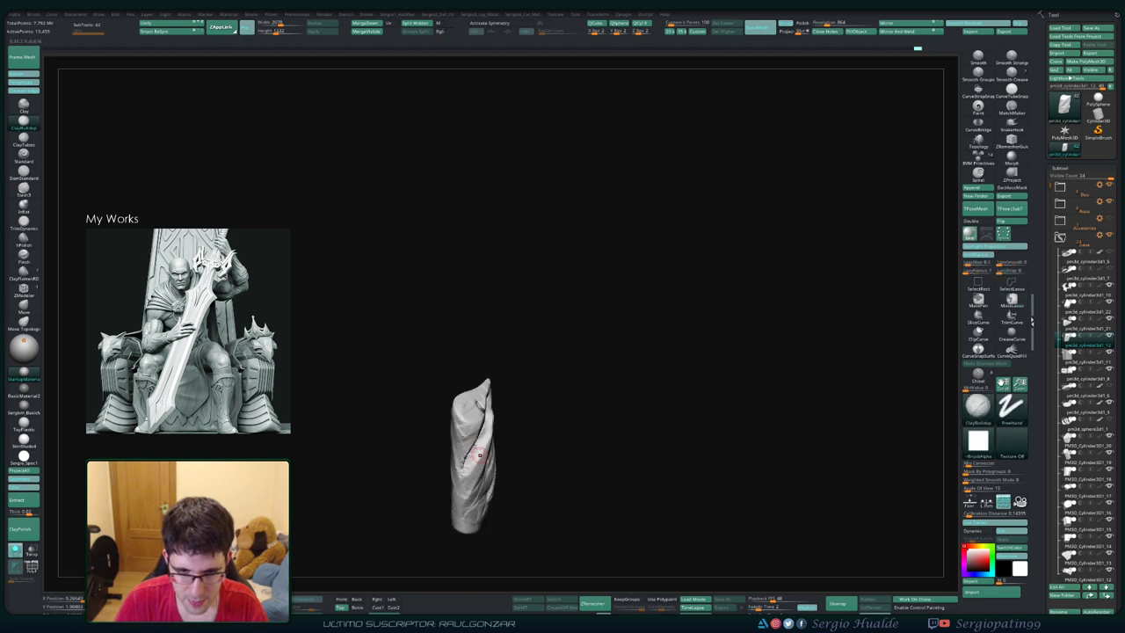
left_click_drag(469, 479, 474, 439, "ctrl+shift")
mouse_move(474, 439)
right_mouse_down("alt")
mouse_move(490, 377)
mouse_move(443, 427)
right_mouse_up("alt")
left_click(512, 410, "alt")
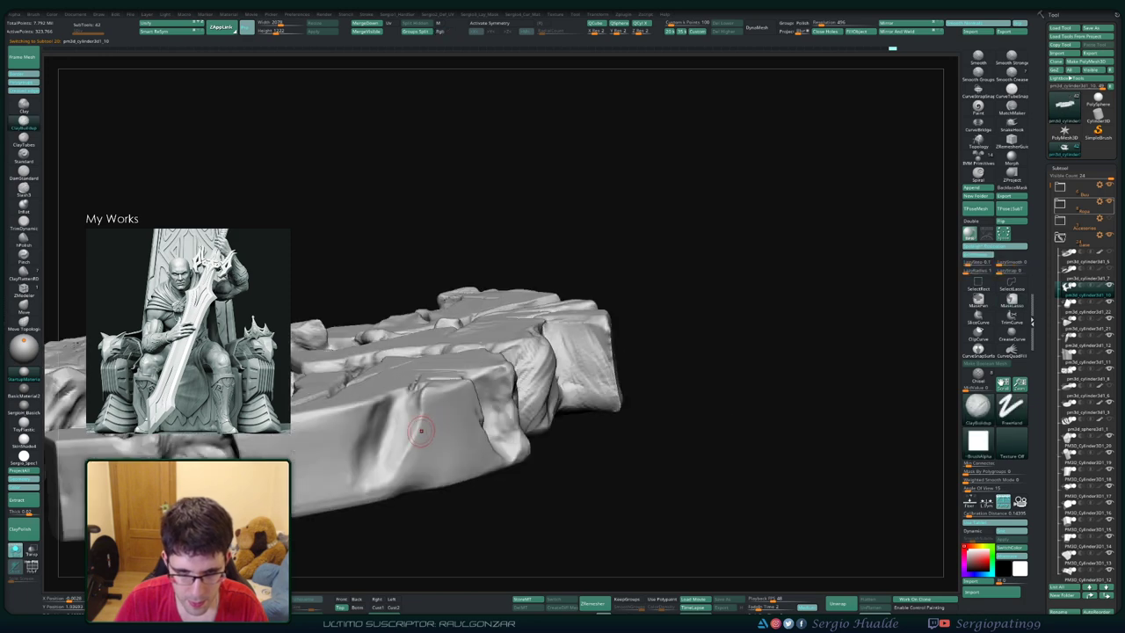
Step: Carve crack and crease strokes across the rock's front face from several angles
left_click_drag(443, 427, 439, 393)
right_click_drag(439, 395, 479, 413)
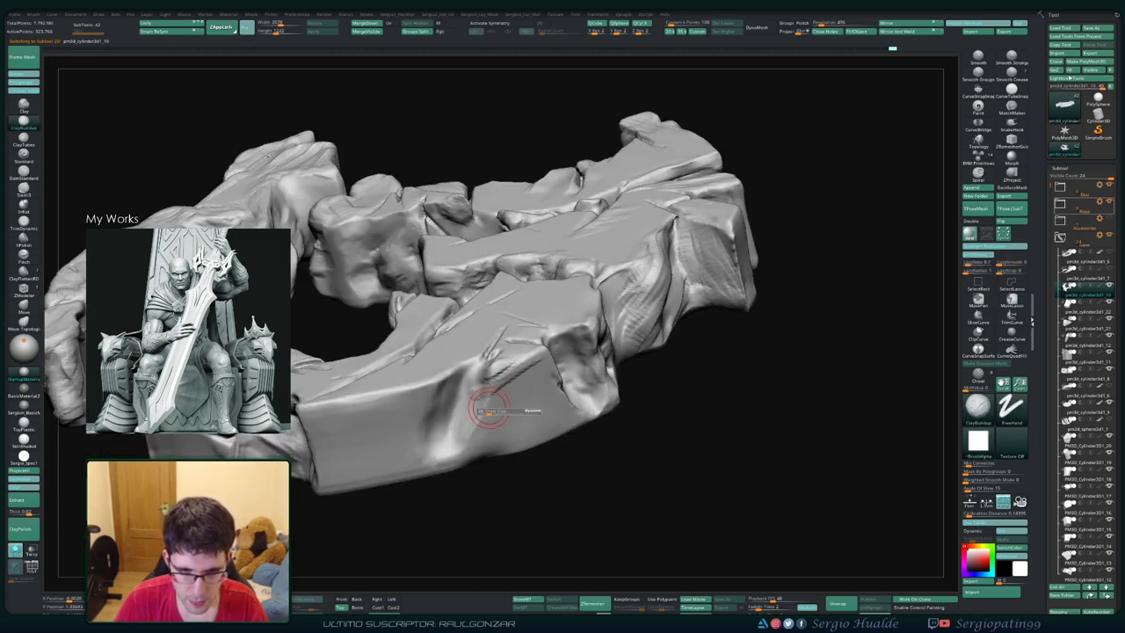
mouse_move(478, 413)
left_mouse_down()
mouse_move(462, 439)
mouse_move(492, 422)
left_mouse_up()
mouse_move(528, 365)
left_mouse_down()
mouse_move(545, 396)
mouse_move(527, 426)
mouse_move(466, 448)
mouse_move(474, 361)
left_mouse_up()
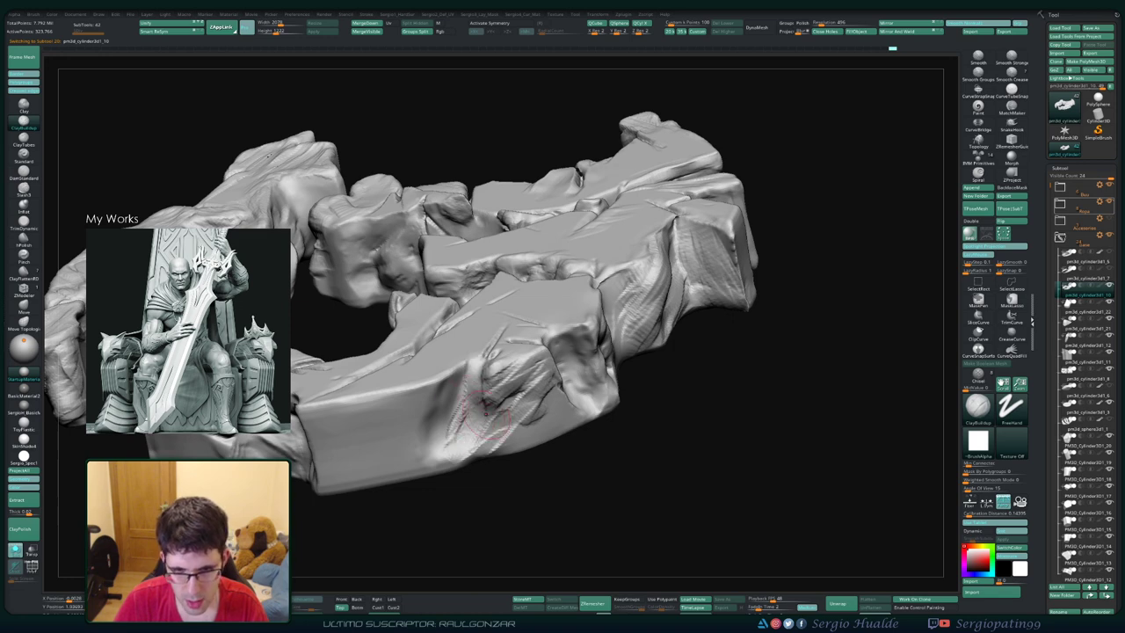
right_click_drag(483, 413, 490, 369)
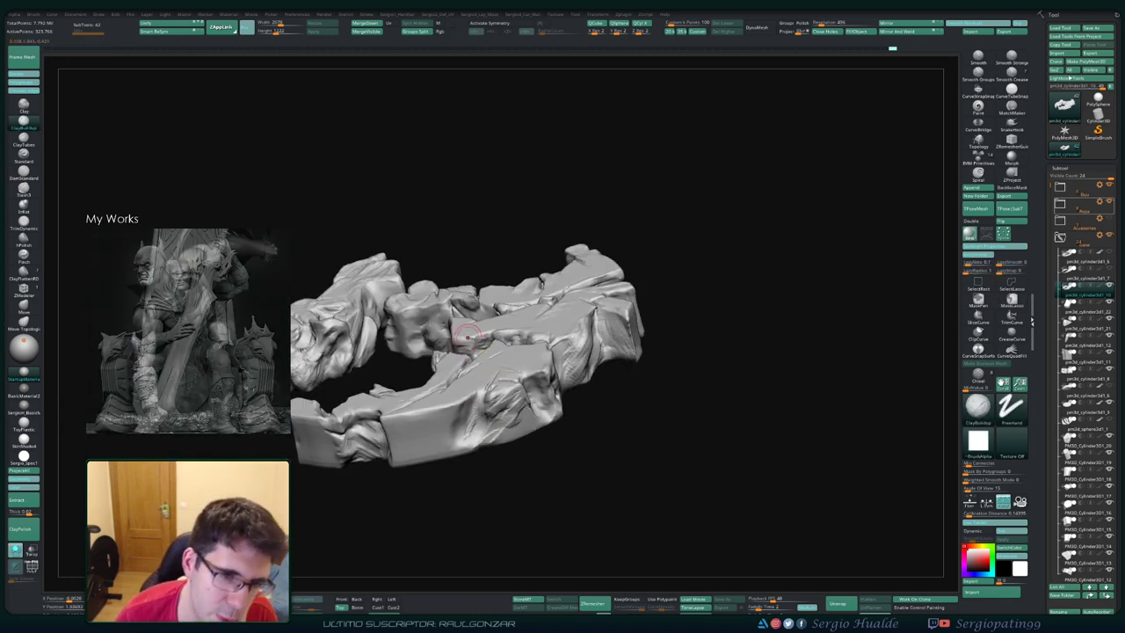
mouse_move(627, 389)
left_mouse_down()
mouse_move(583, 427)
mouse_move(492, 428)
left_mouse_up()
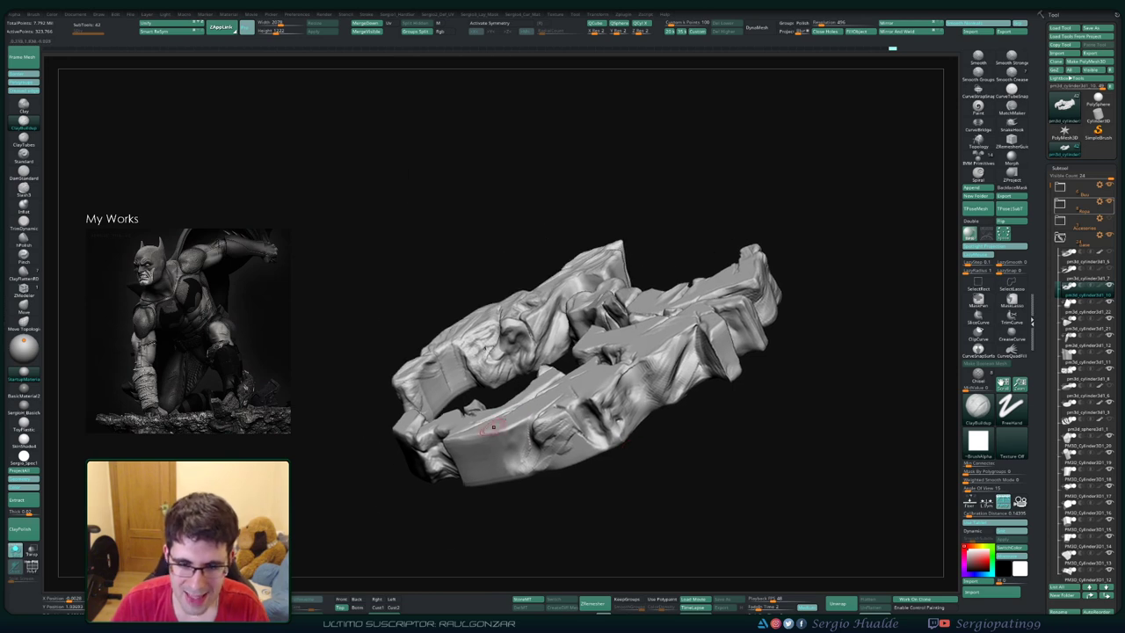
mouse_move(493, 427)
right_mouse_down()
mouse_move(492, 413)
mouse_move(619, 378)
right_mouse_up()
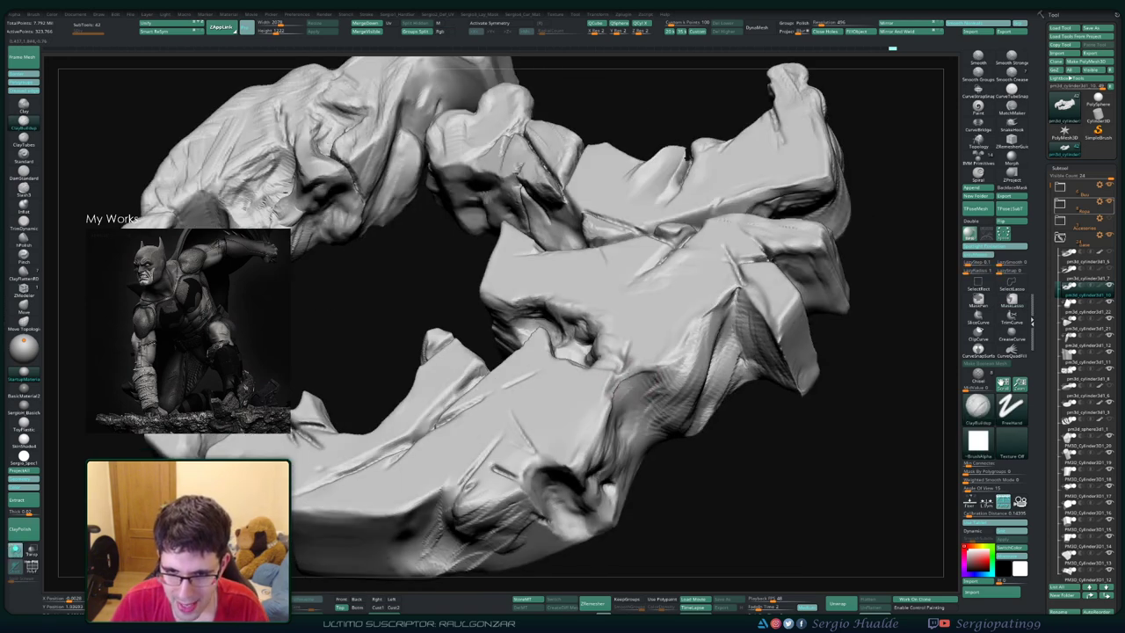
left_click_drag(622, 369, 628, 435)
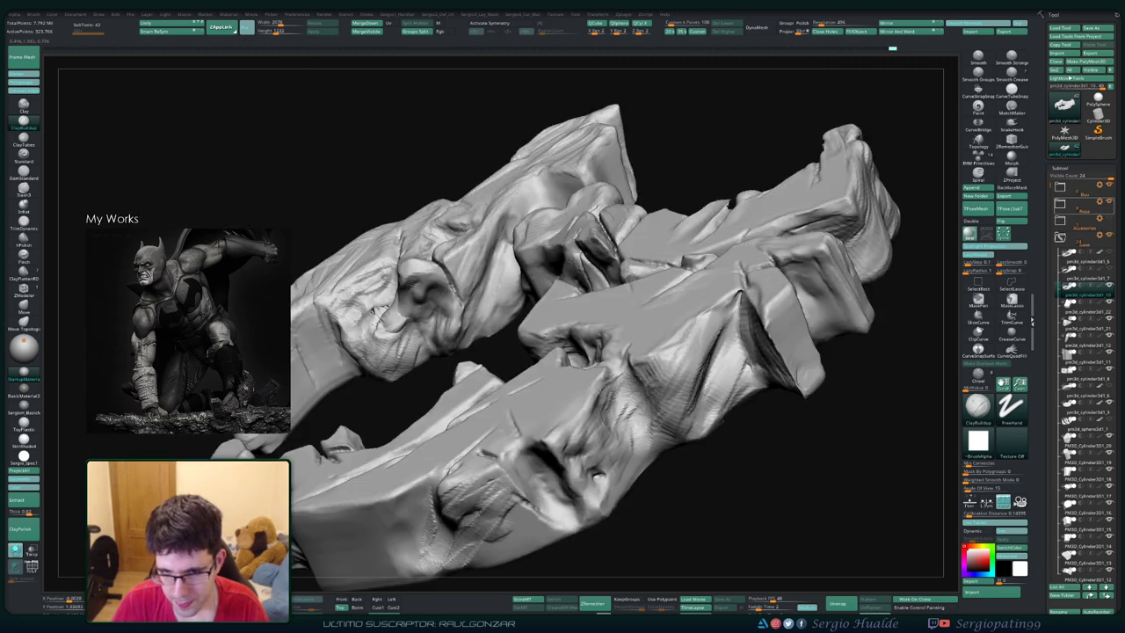
Step: Carve dark diagonal creases into the block's front face, viewing it edge-on and head-on
mouse_move(631, 415)
right_mouse_down()
mouse_move(597, 404)
mouse_move(563, 422)
mouse_move(544, 387)
mouse_move(529, 400)
mouse_move(538, 459)
right_mouse_up()
mouse_move(493, 447)
left_mouse_down()
mouse_move(466, 479)
mouse_move(501, 439)
left_mouse_up()
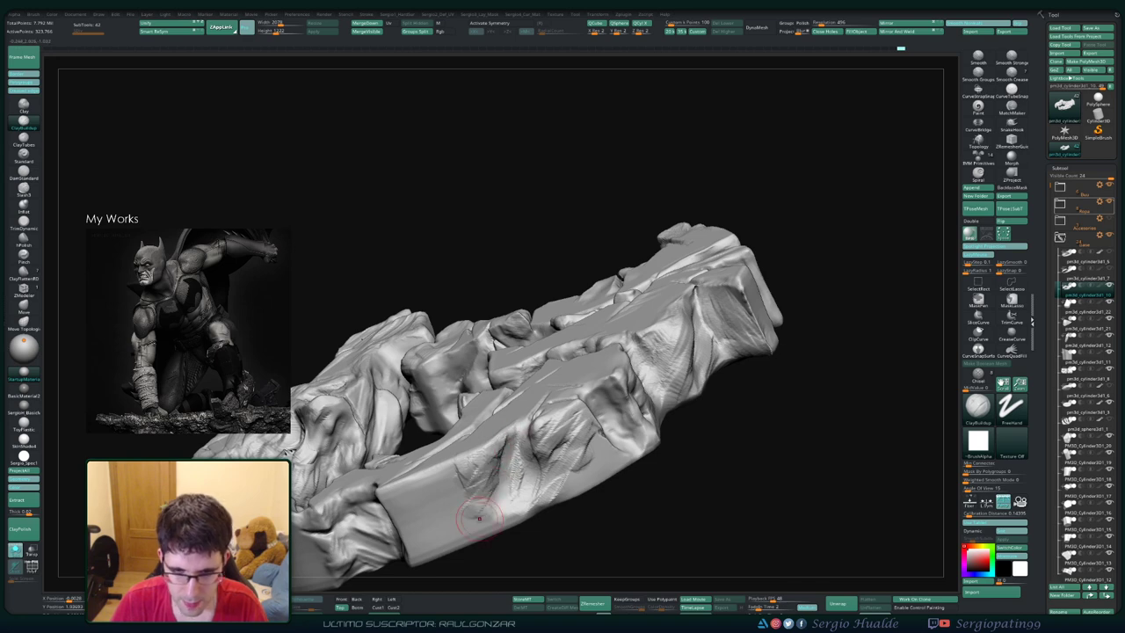
right_click_drag(471, 516, 523, 471)
left_click_drag(541, 435, 505, 483)
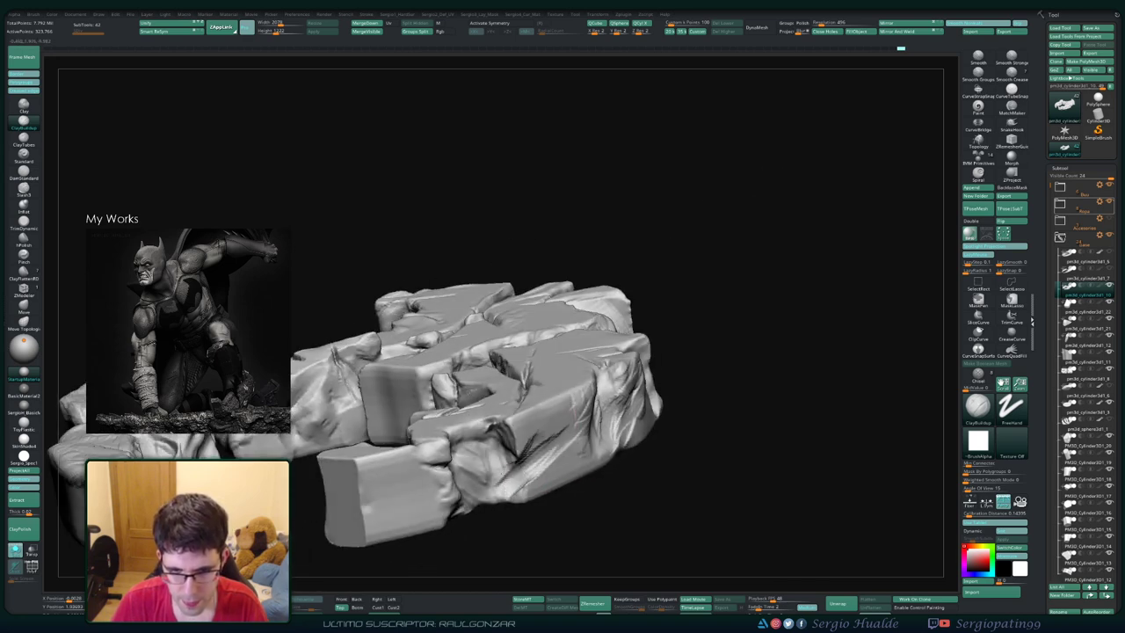
left_click_drag(545, 440, 496, 474)
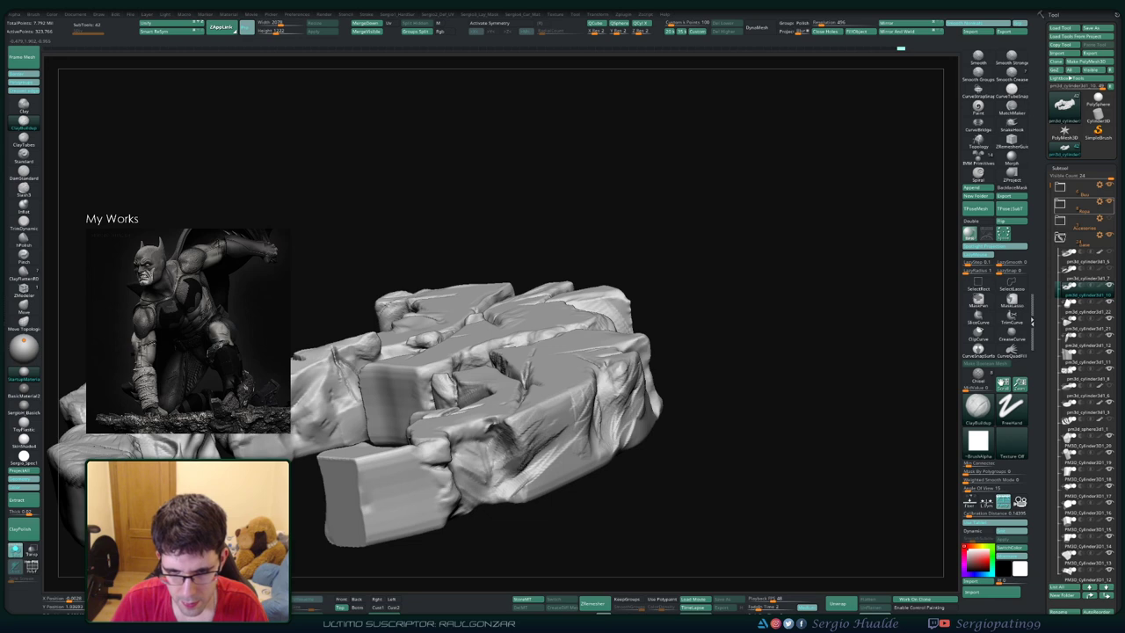
left_click_drag(501, 446, 481, 479)
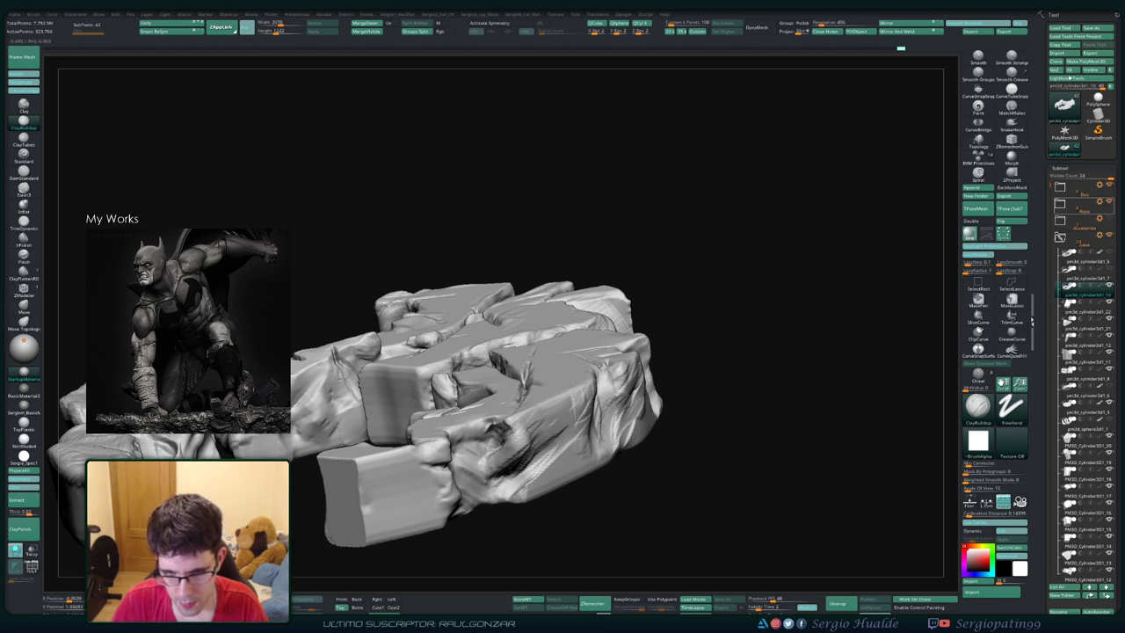
mouse_move(527, 416)
right_mouse_down()
mouse_move(562, 440)
mouse_move(514, 432)
mouse_move(543, 442)
right_mouse_up()
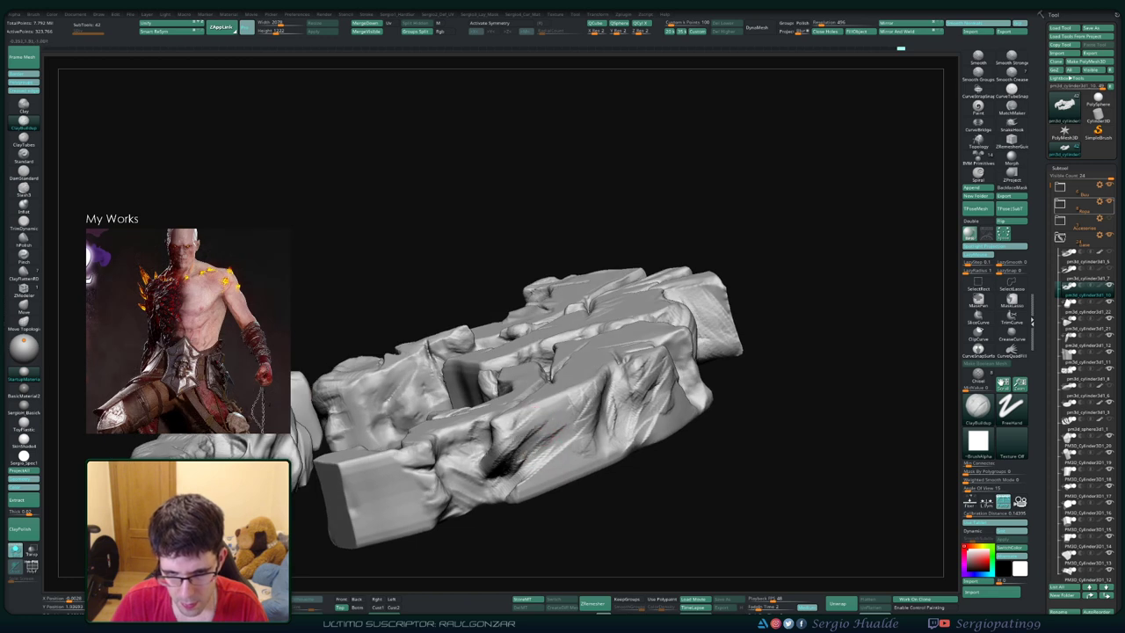
mouse_move(534, 457)
left_mouse_down()
mouse_move(579, 420)
mouse_move(549, 424)
left_mouse_up()
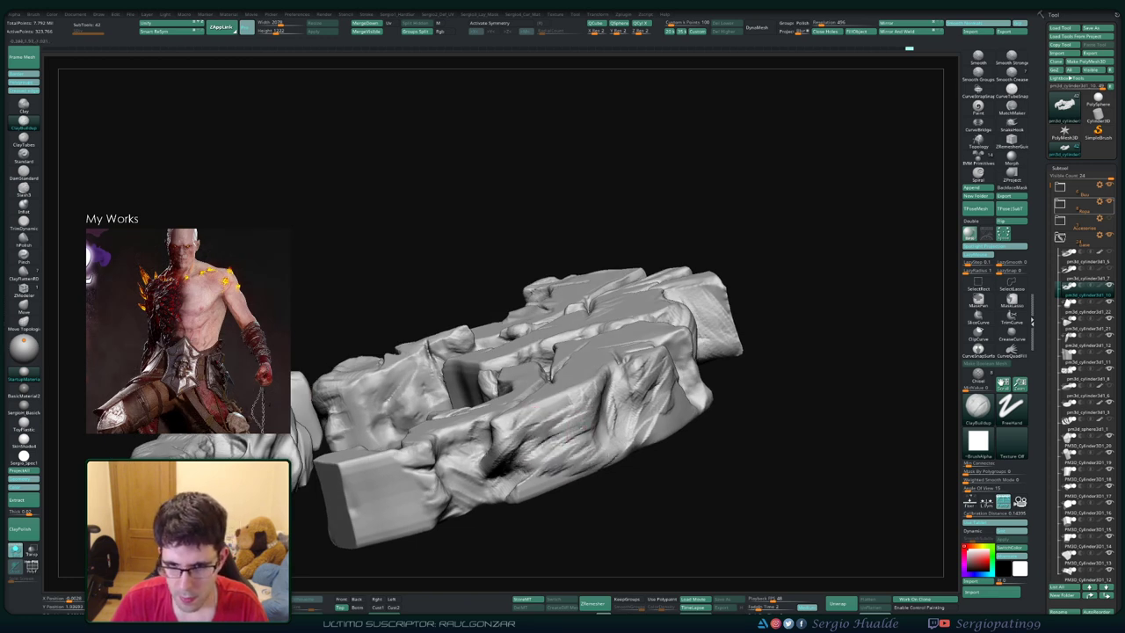
key("ctrl")
mouse_move(612, 466)
right_mouse_down("ctrl")
mouse_move(571, 509)
mouse_move(517, 489)
mouse_move(517, 473)
mouse_move(484, 488)
right_mouse_up("ctrl")
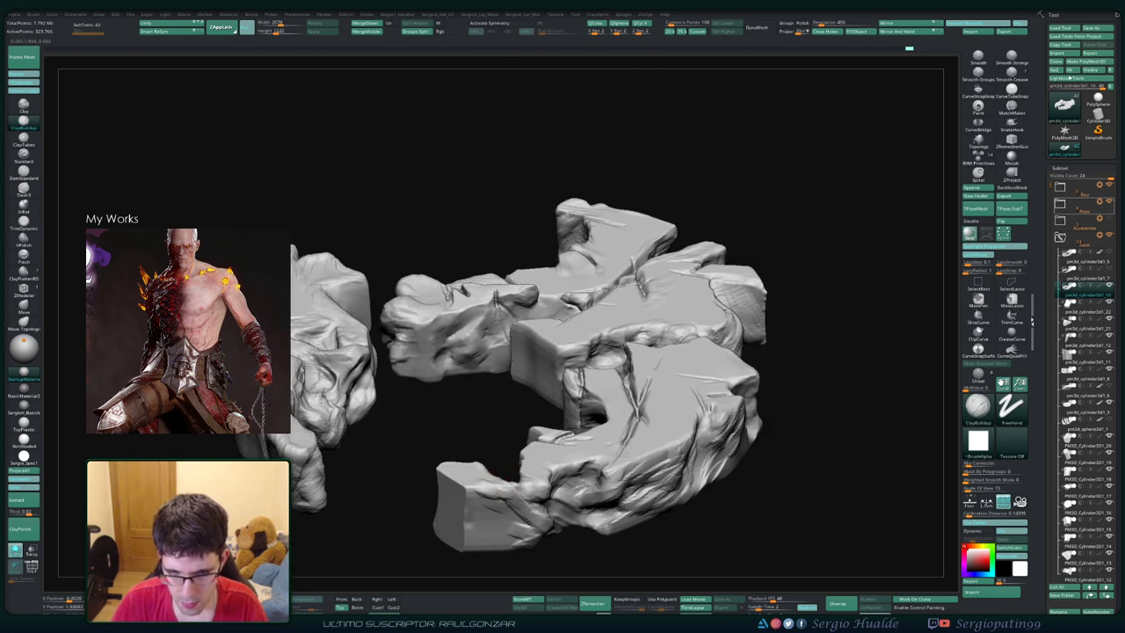
mouse_move(523, 489)
right_mouse_down("ctrl")
mouse_move(536, 505)
mouse_move(558, 494)
mouse_move(563, 422)
mouse_move(628, 395)
mouse_move(620, 404)
right_mouse_up("ctrl")
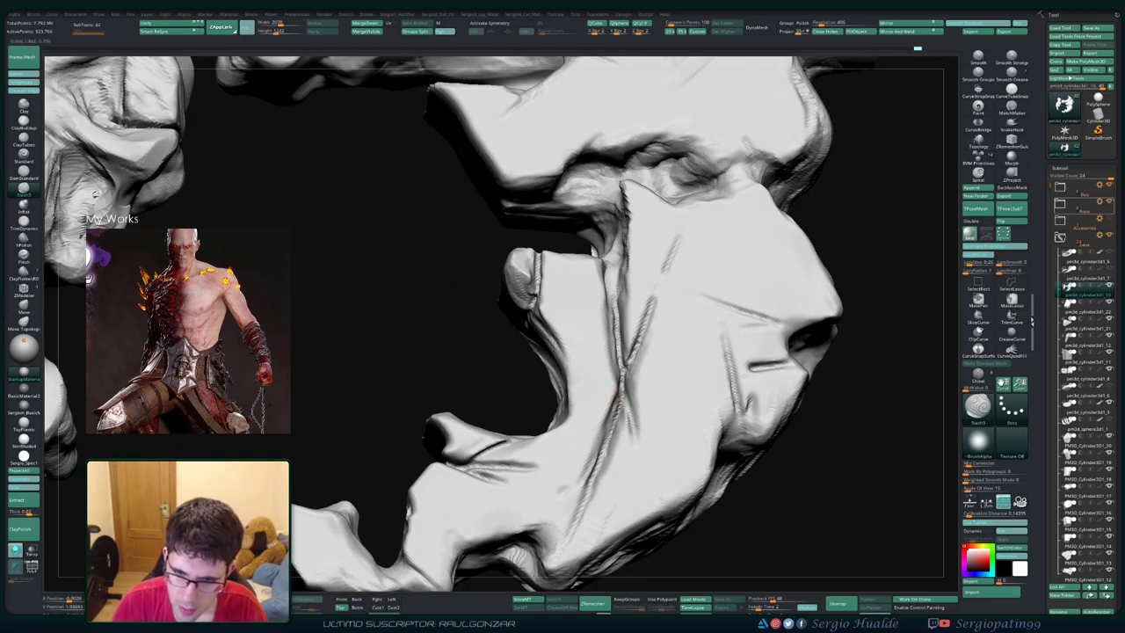
Step: Carve a crease down the rock's fold, then cut a diagonal crack after reframing the top
left_click_drag(615, 413, 598, 449)
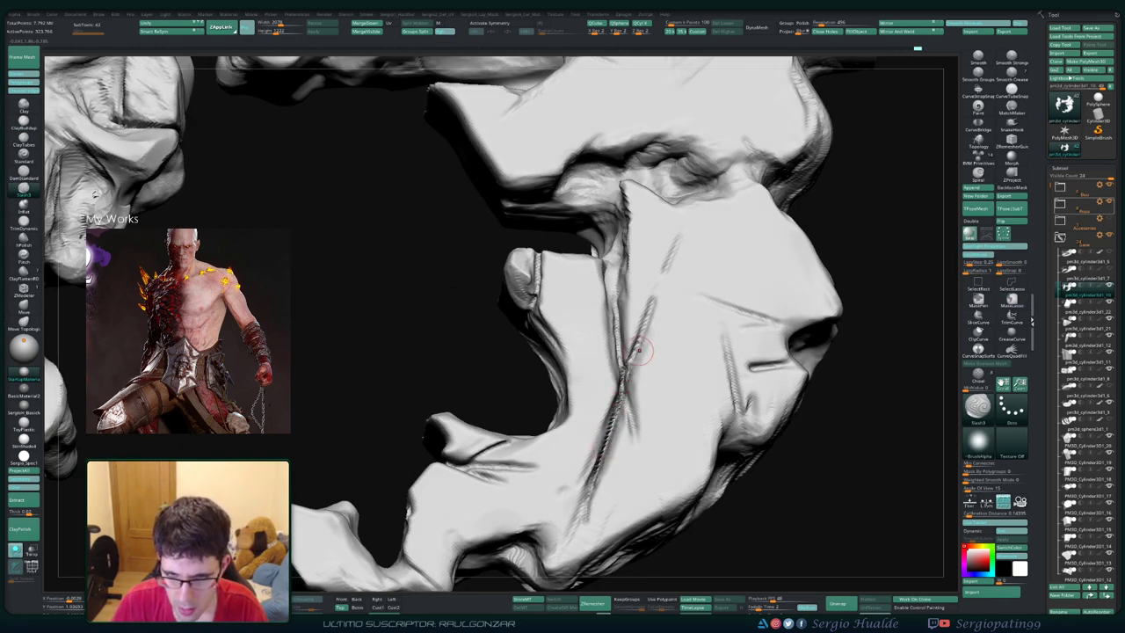
left_click_drag(655, 300, 624, 369)
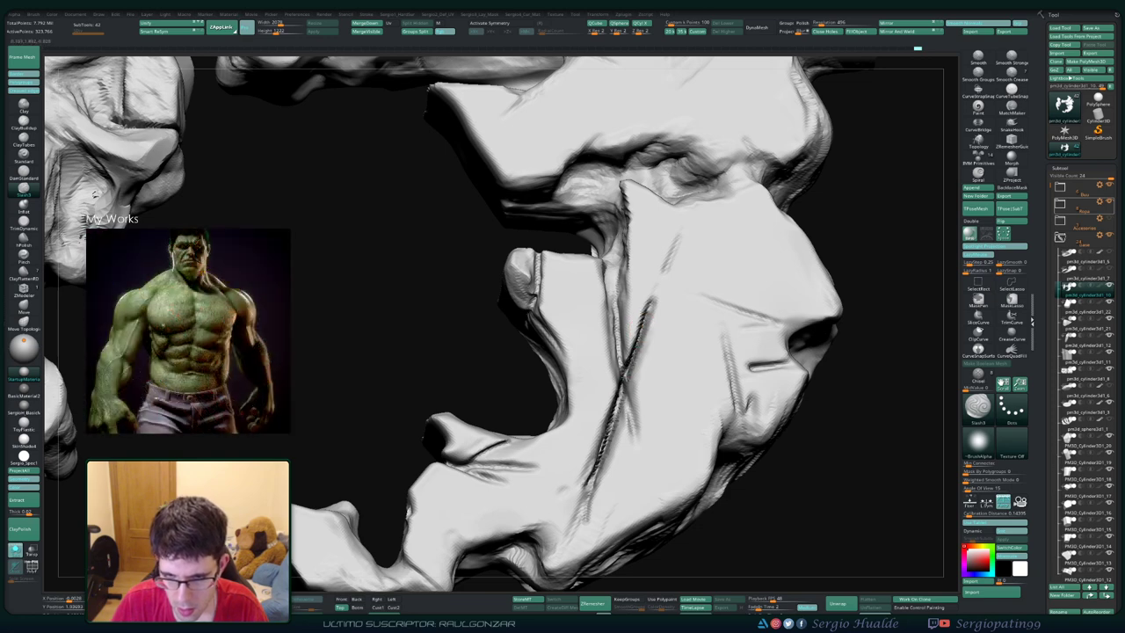
right_click_drag(587, 489, 588, 474)
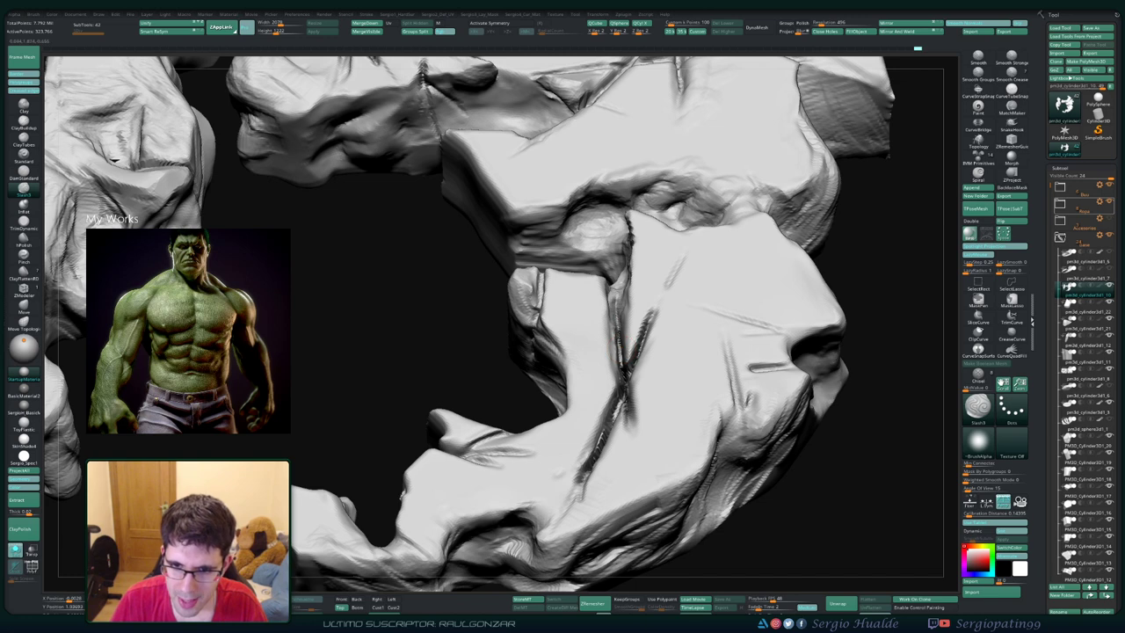
mouse_move(620, 399)
right_mouse_down()
mouse_move(615, 387)
mouse_move(585, 459)
right_mouse_up()
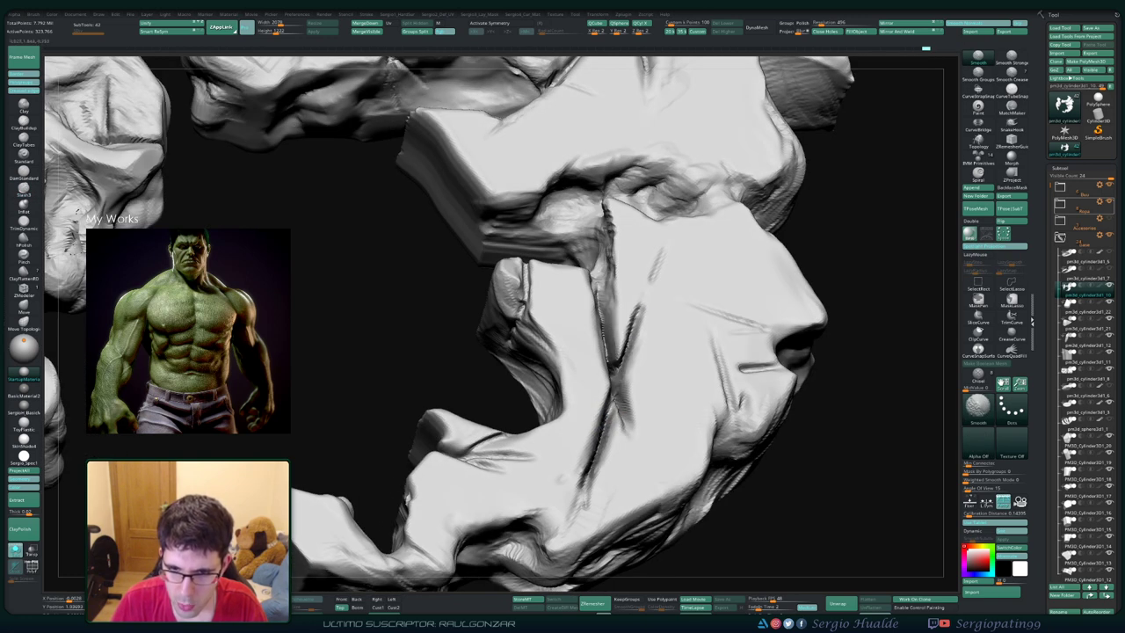
key("shift")
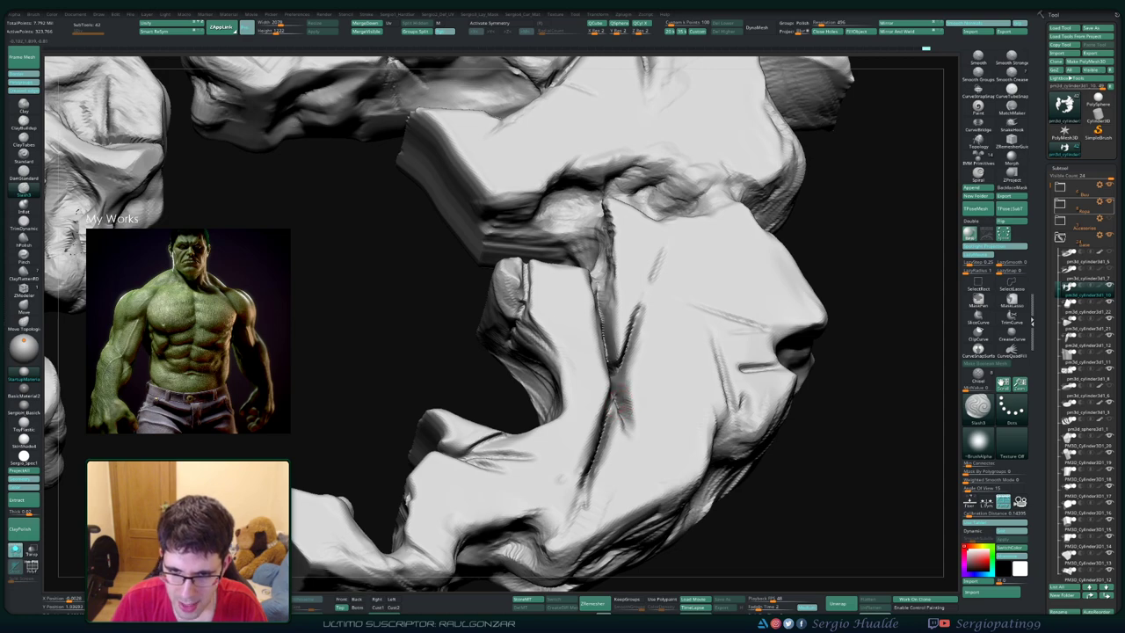
key("f")
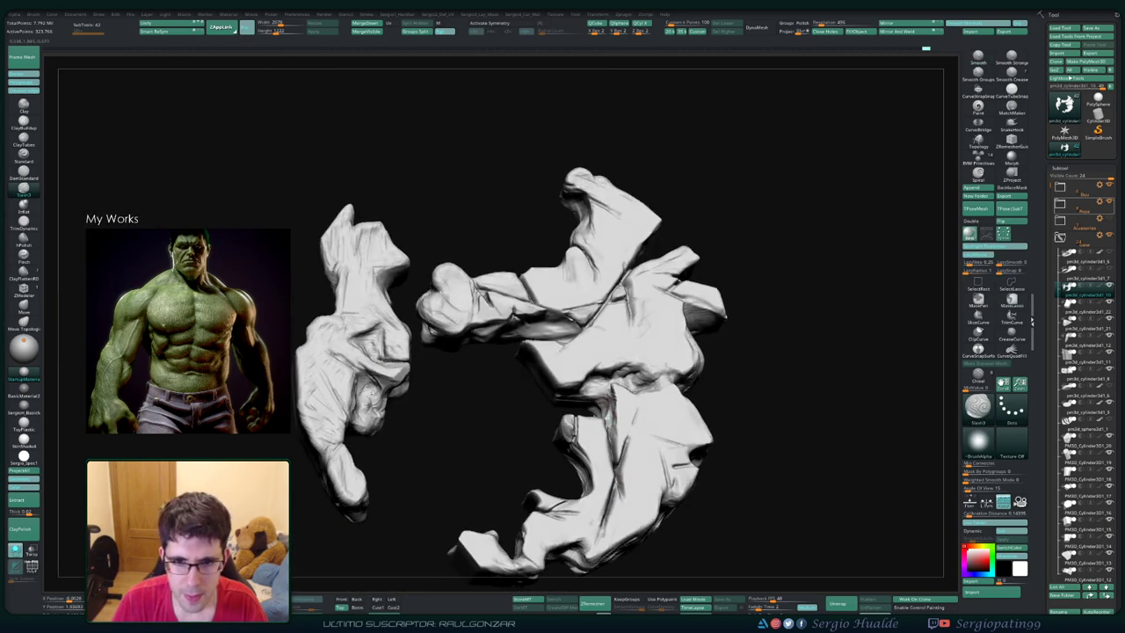
mouse_move(593, 369)
right_mouse_down("ctrl")
mouse_move(593, 342)
mouse_move(584, 378)
mouse_move(611, 494)
mouse_move(581, 453)
right_mouse_up("ctrl")
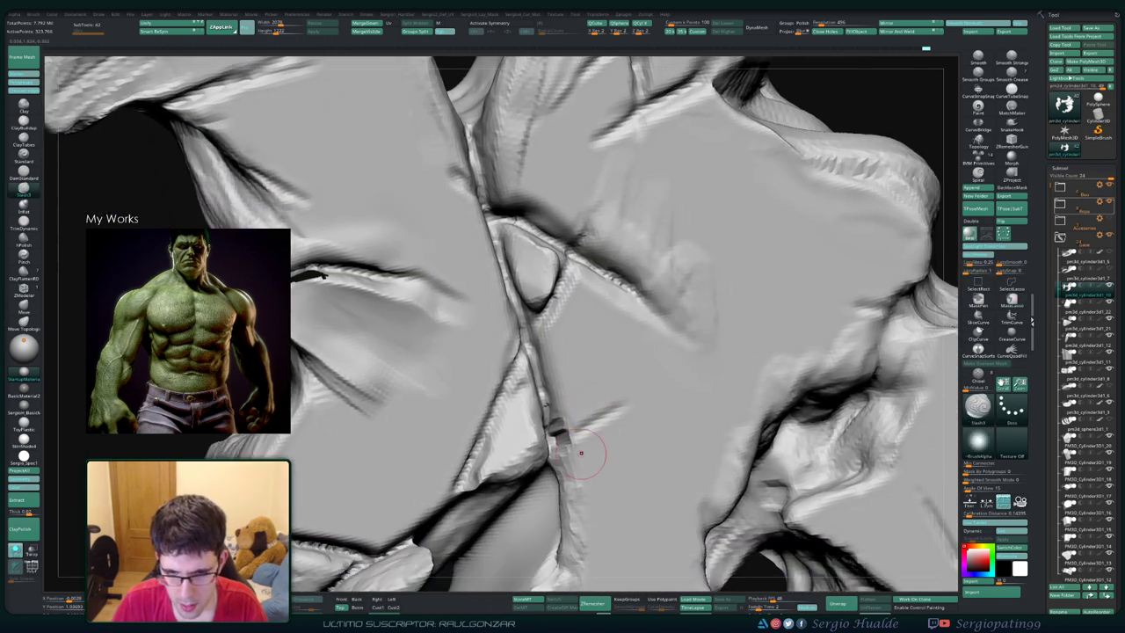
left_click_drag(553, 438, 615, 409)
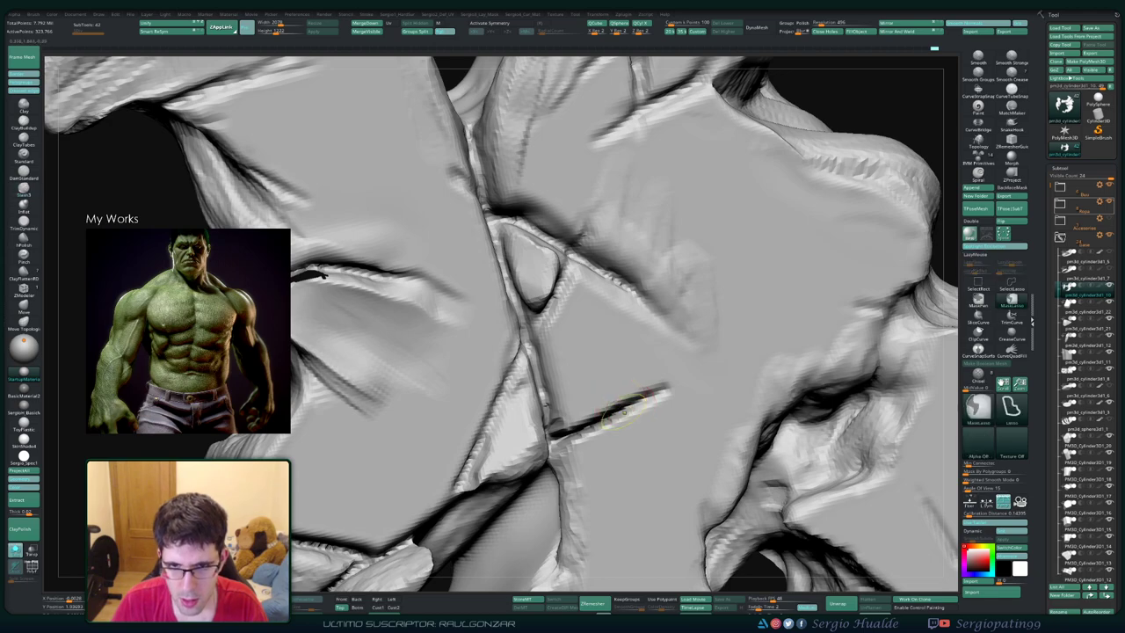
Step: From a side view, soften the fresh crease and carve new horizontal and vertical creases
key("f")
mouse_move(659, 386)
right_mouse_down()
mouse_move(673, 325)
mouse_move(687, 314)
right_mouse_up()
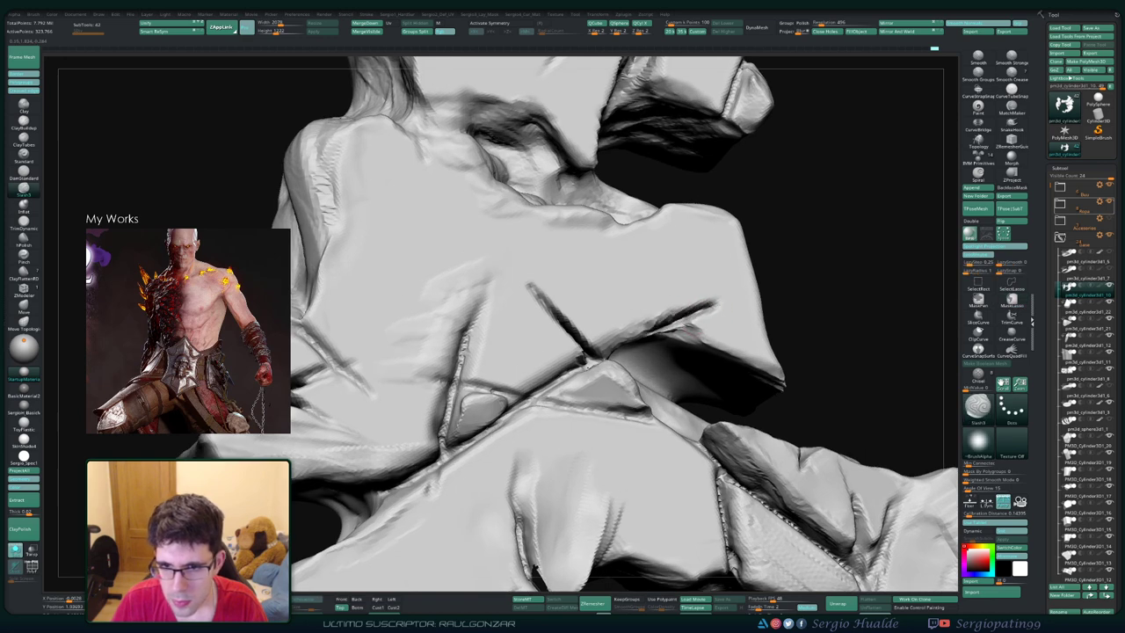
right_click_drag(692, 327, 694, 324)
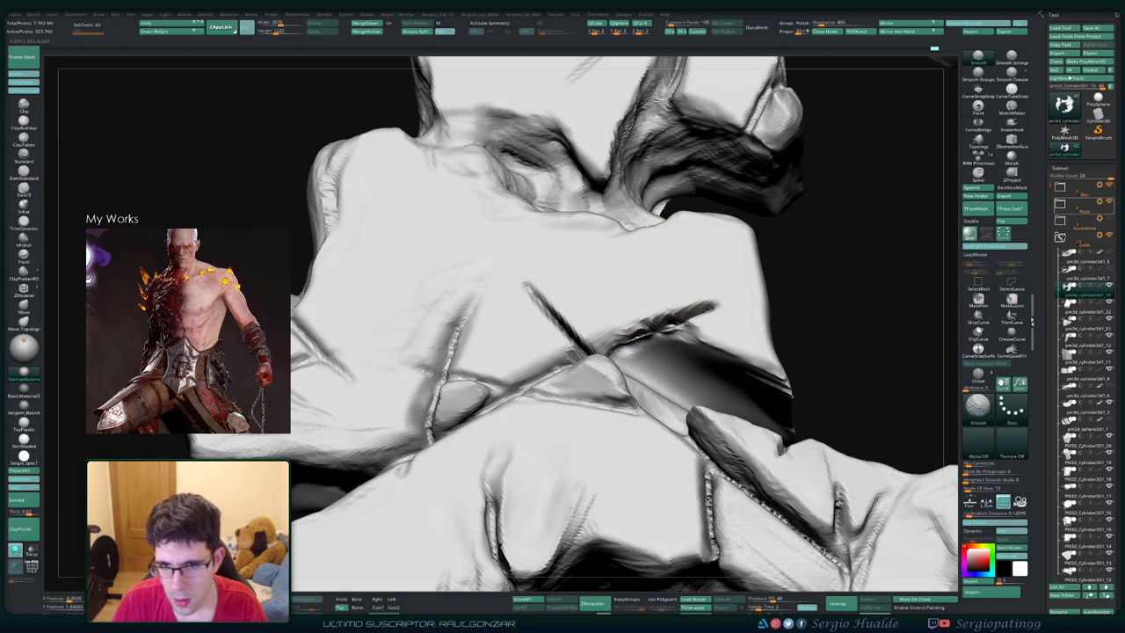
left_click_drag(646, 343, 672, 325, "shift")
left_click_drag(834, 263, 619, 348)
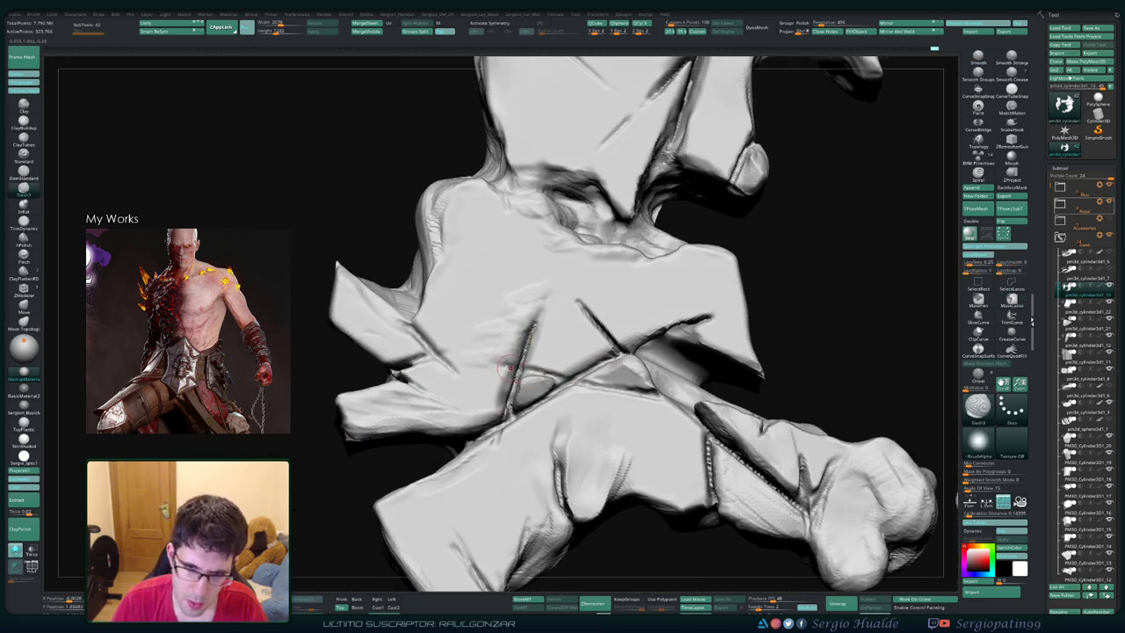
left_click_drag(508, 367, 594, 379)
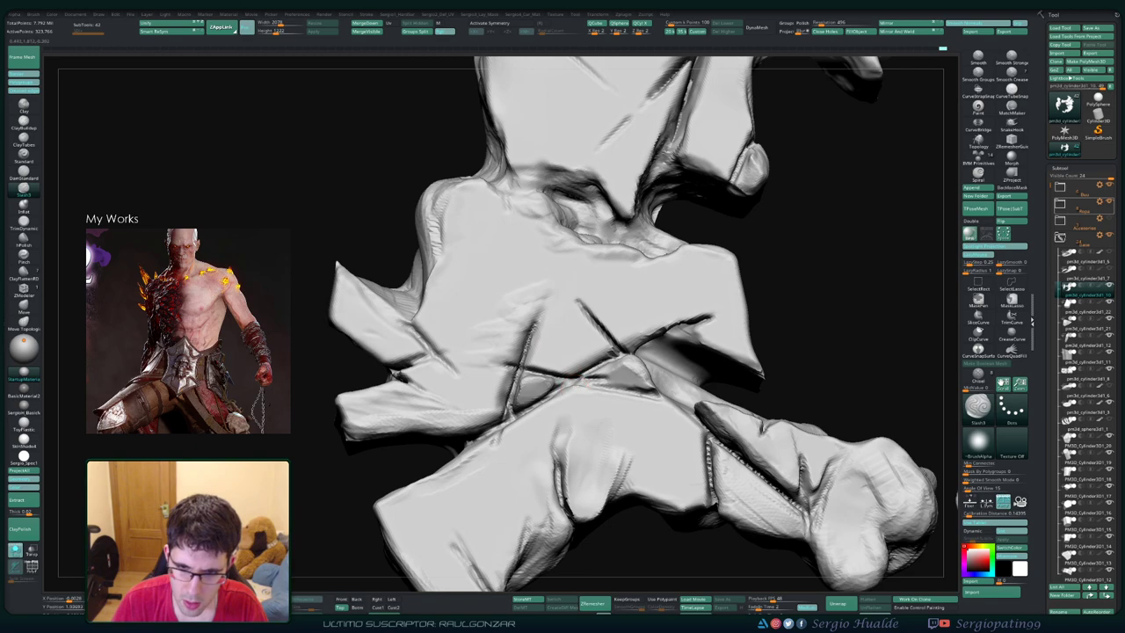
left_click_drag(556, 446, 559, 418)
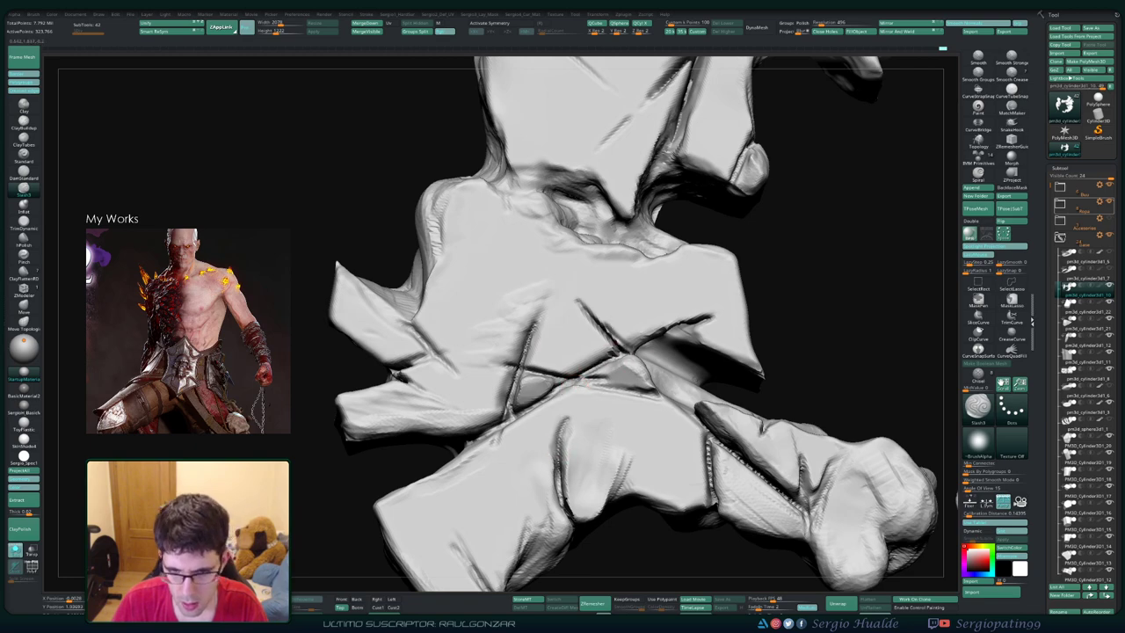
Step: From a lower angle, sharpen the crease line and cut a diagonal crack down the rock face
right_click_drag(566, 487, 592, 514)
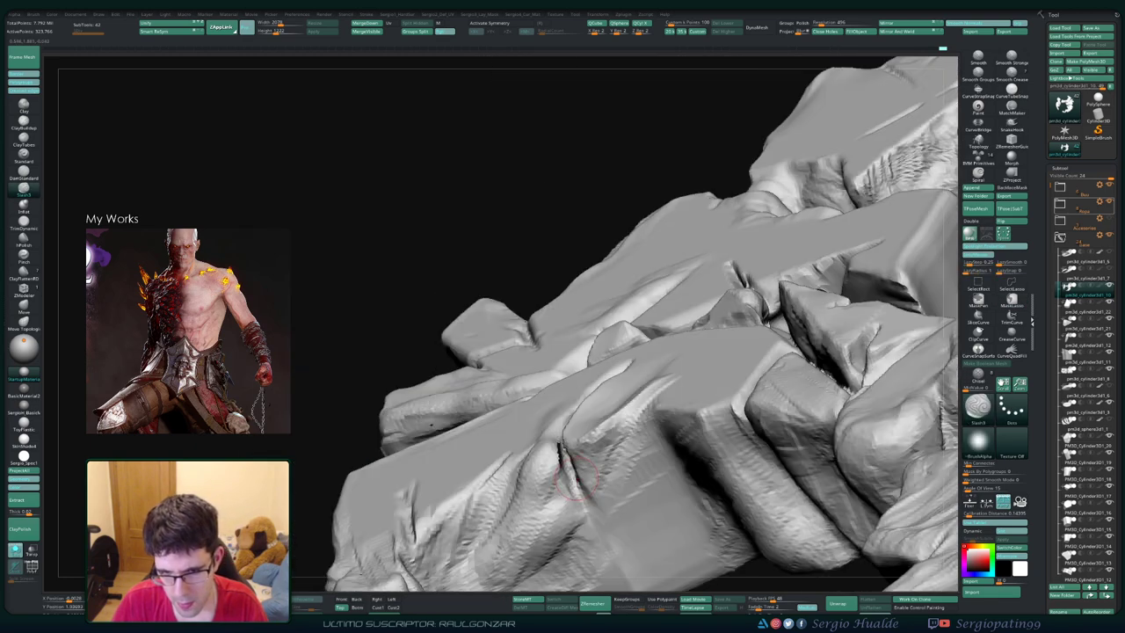
right_click_drag(592, 514, 661, 392)
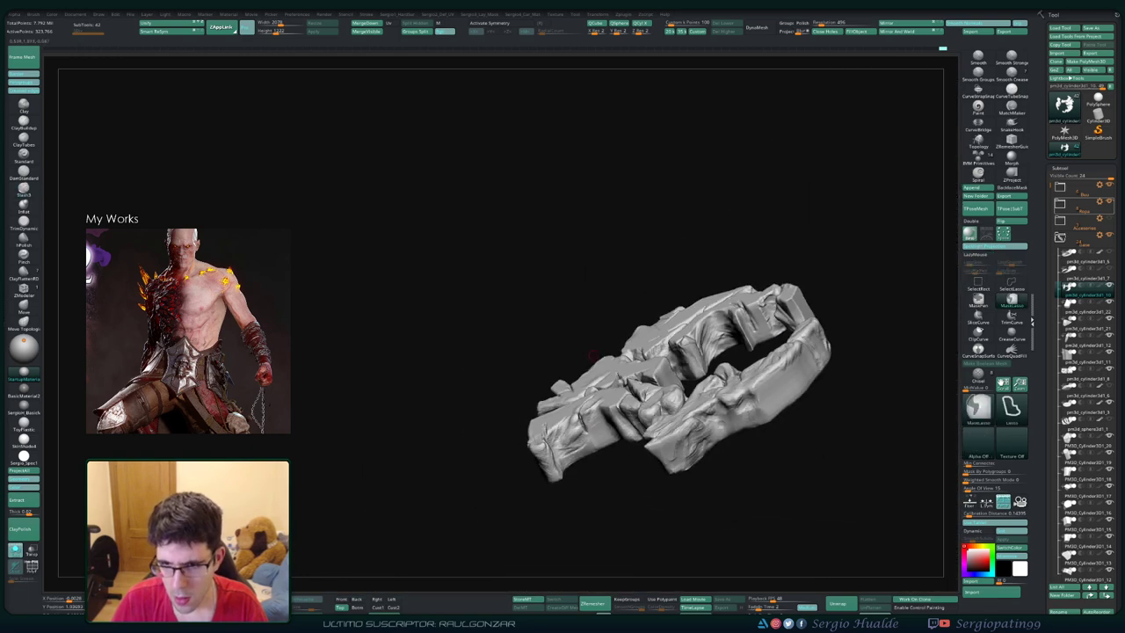
right_click_drag(652, 331, 646, 252)
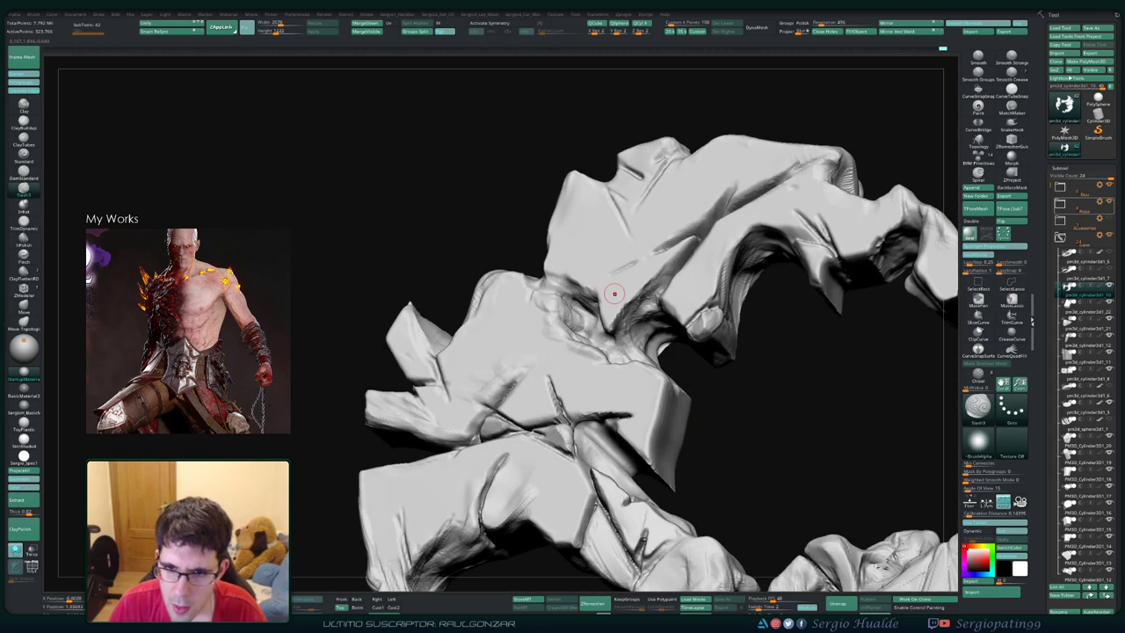
left_click_drag(645, 252, 676, 237)
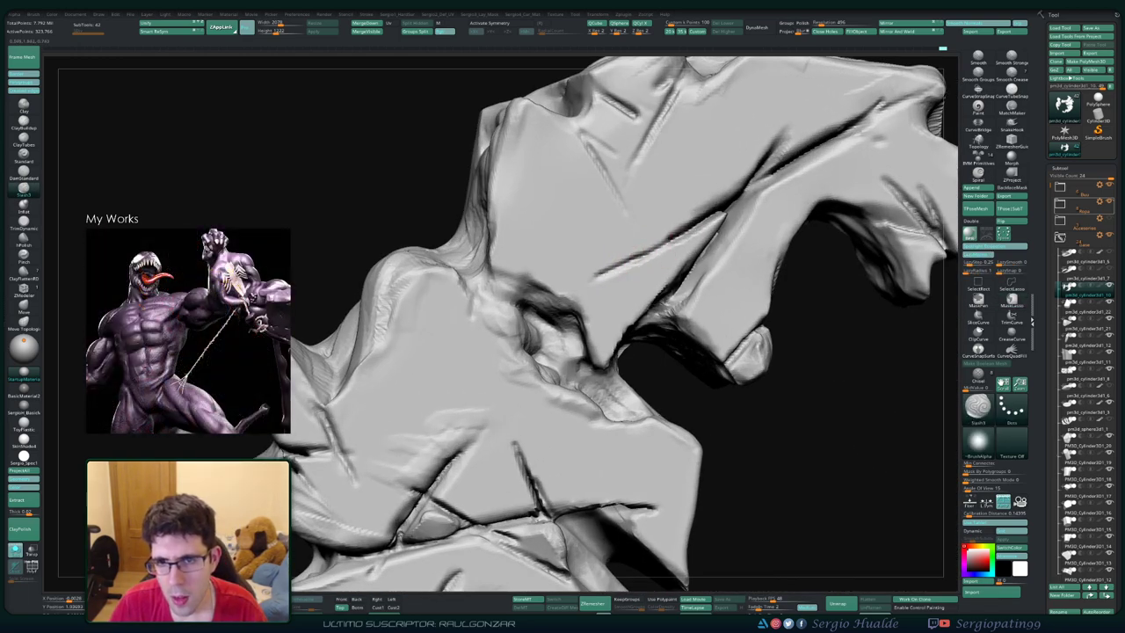
right_click_drag(677, 238, 536, 220)
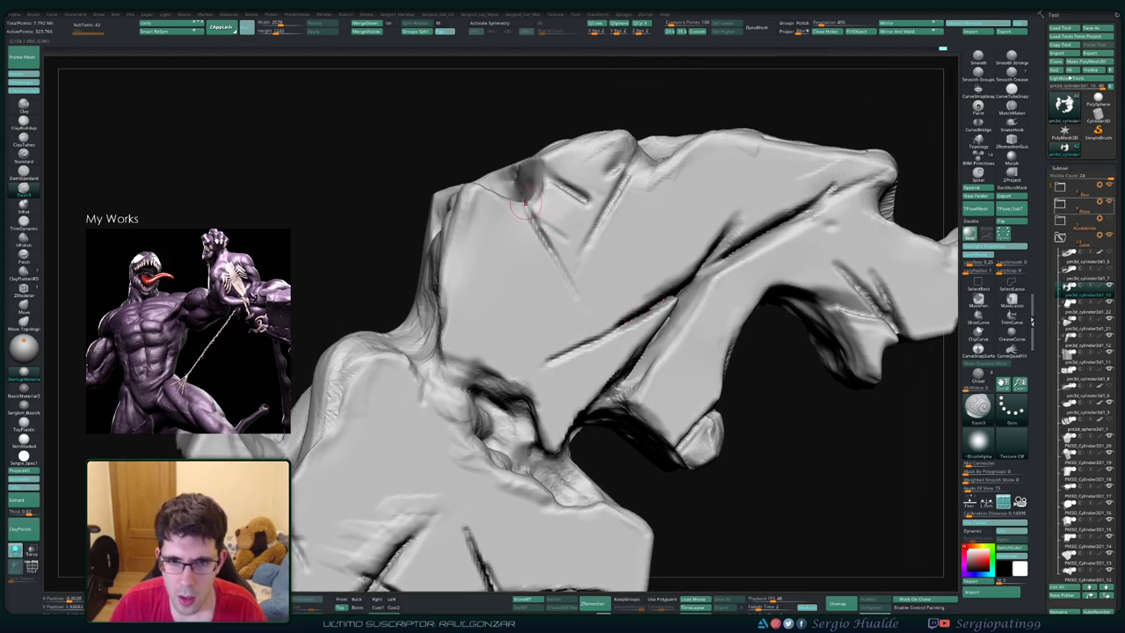
left_click_drag(522, 189, 575, 295)
right_click_drag(567, 246, 553, 272)
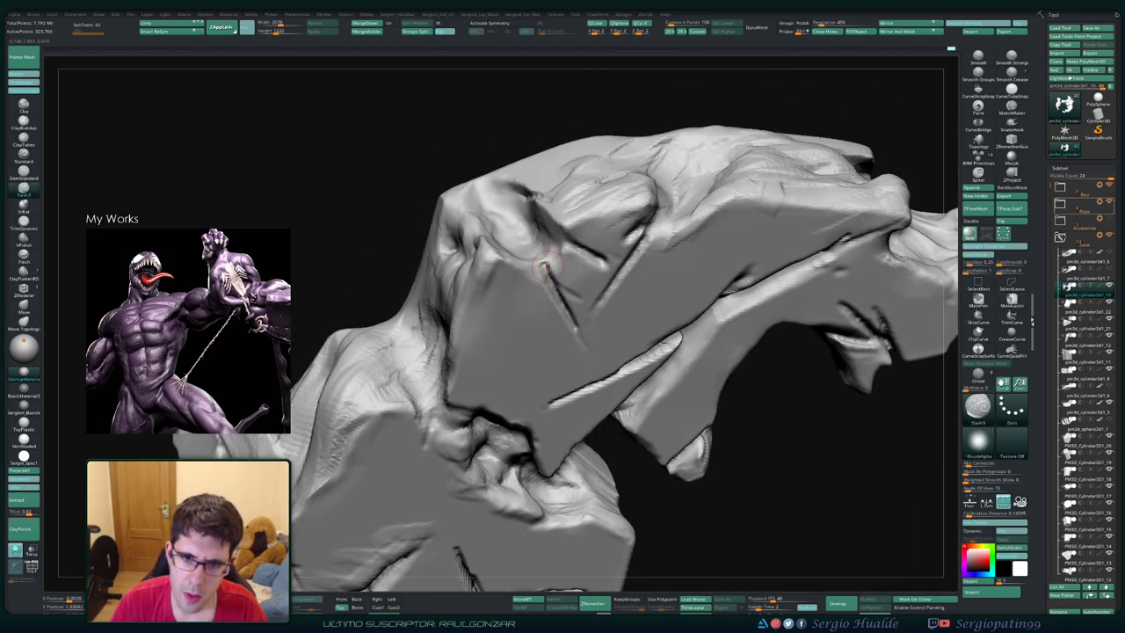
left_click_drag(532, 246, 581, 344)
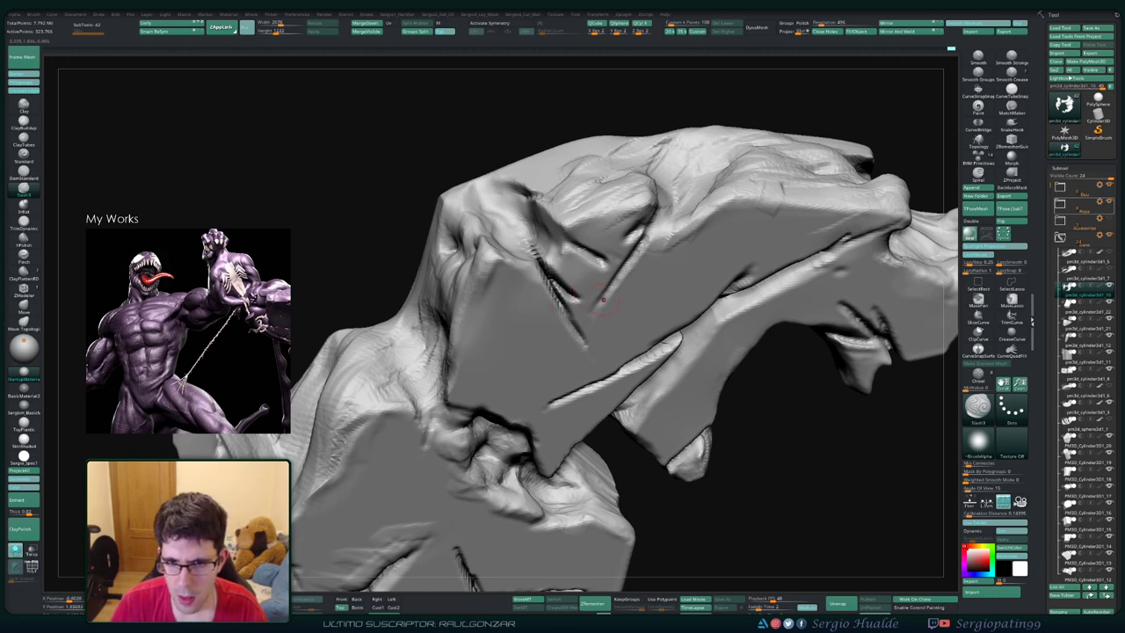
Step: Cut more creases, a long crack across the rock, and a crease along its upper edge
right_click_drag(602, 299, 633, 263)
mouse_move(654, 204)
left_mouse_down()
mouse_move(614, 298)
mouse_move(646, 219)
left_mouse_up()
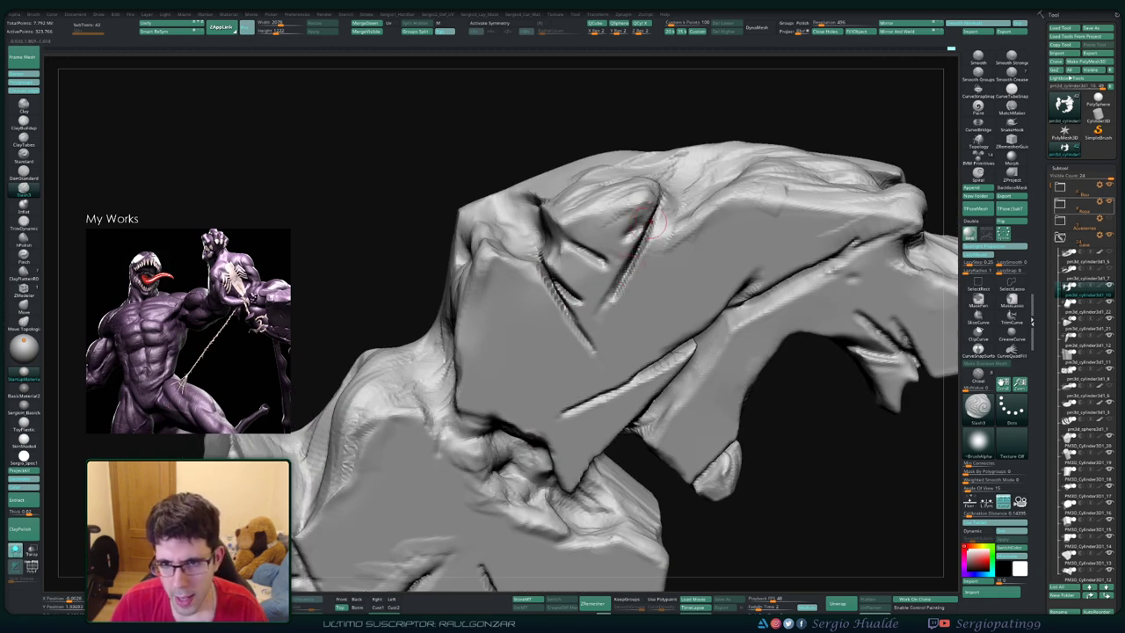
right_click_drag(763, 233, 708, 256)
left_click_drag(764, 233, 665, 294)
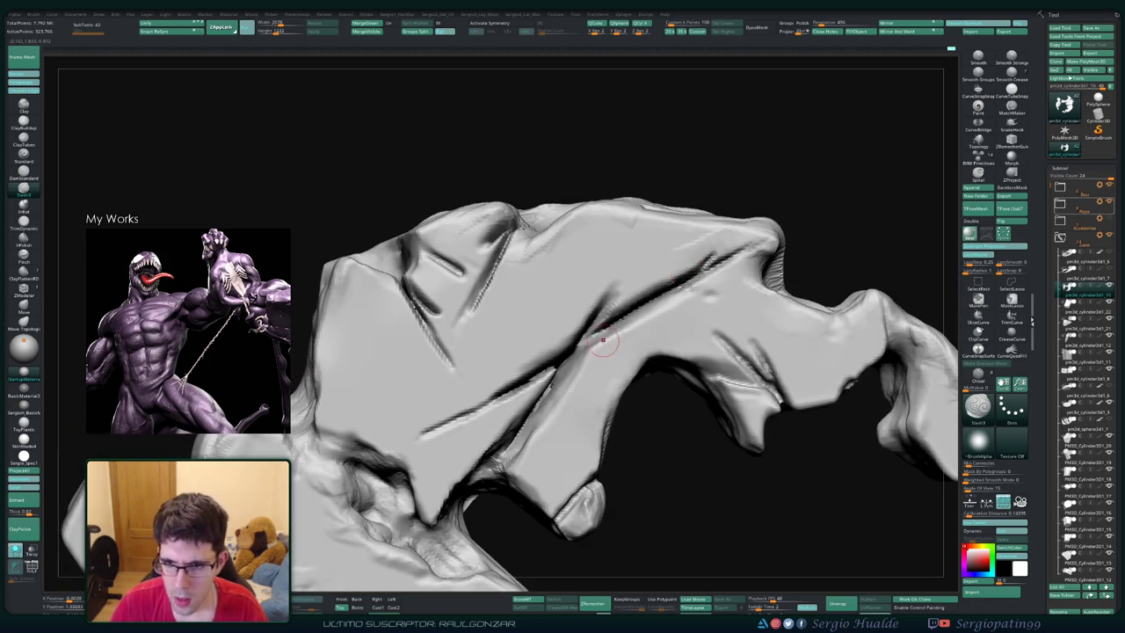
mouse_move(685, 343)
right_mouse_down()
mouse_move(668, 290)
mouse_move(655, 295)
right_mouse_up()
left_click_drag(685, 268, 579, 334)
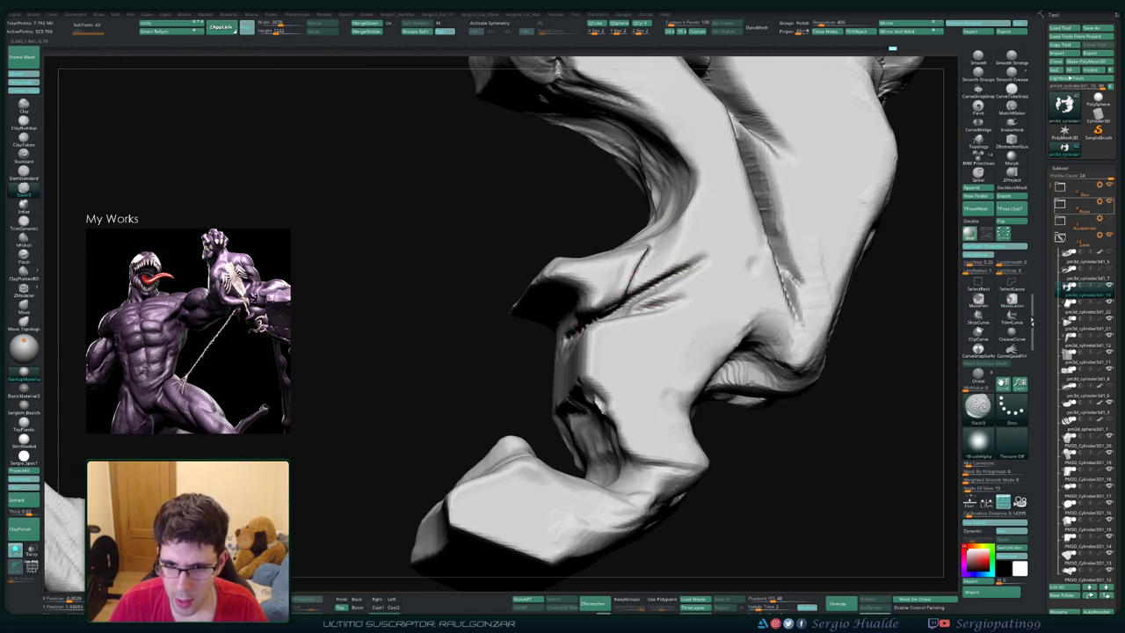
right_click_drag(580, 334, 639, 319)
left_click_drag(672, 286, 581, 325)
Step: Orbit the rubble cluster to check the cracks on all pieces
mouse_move(539, 340)
right_mouse_down()
mouse_move(615, 290)
mouse_move(580, 307)
right_mouse_up()
right_click_drag(650, 295, 628, 326)
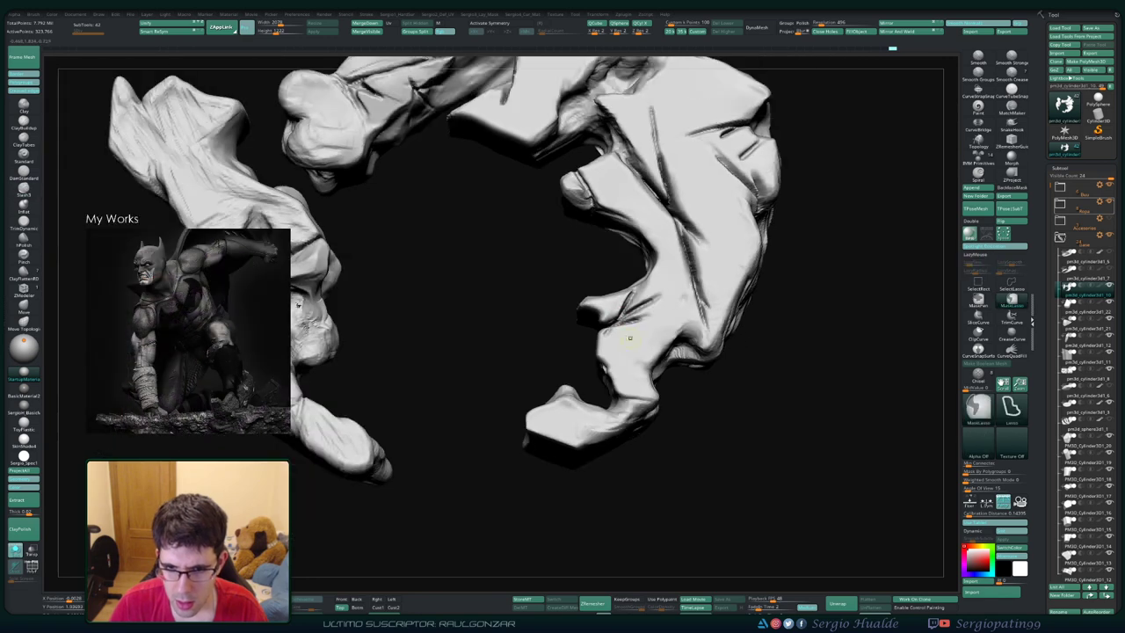
right_click_drag(643, 383, 715, 310)
mouse_move(631, 253)
right_mouse_down()
mouse_move(577, 231)
mouse_move(579, 255)
mouse_move(651, 264)
right_mouse_up()
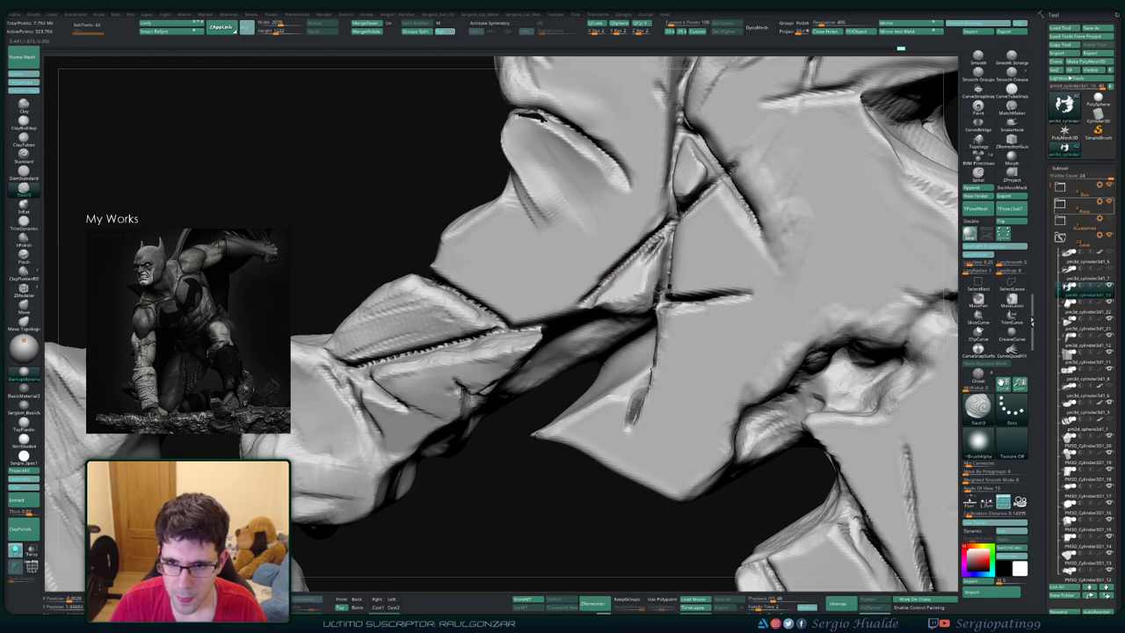
mouse_move(650, 295)
right_mouse_down("ctrl")
mouse_move(641, 298)
mouse_move(592, 223)
right_mouse_up("ctrl")
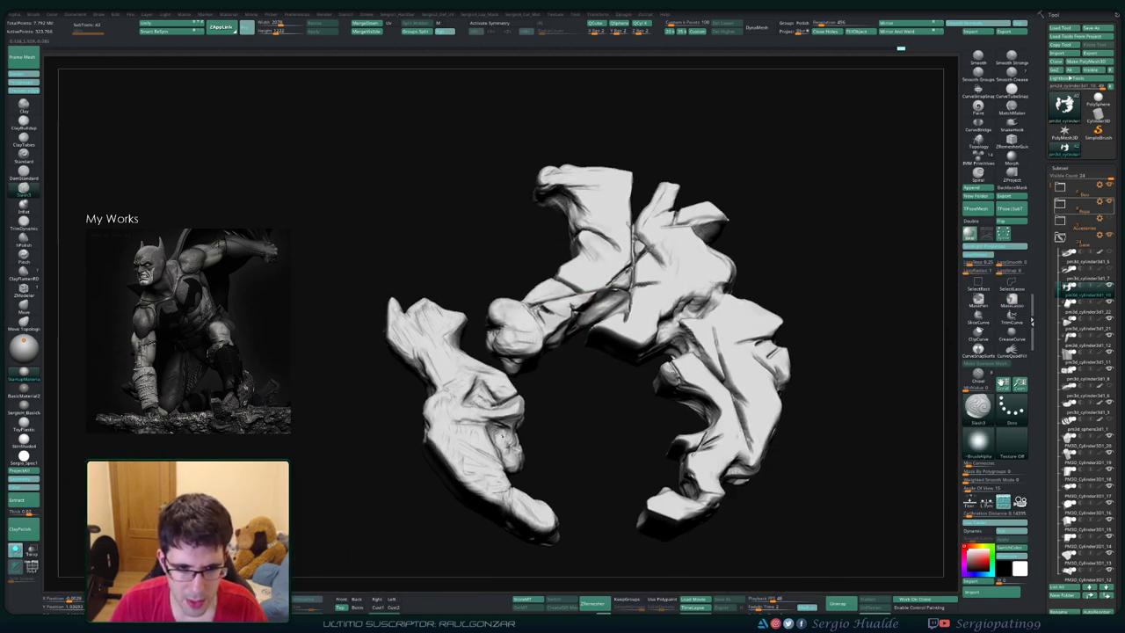
right_click_drag(604, 298, 558, 287)
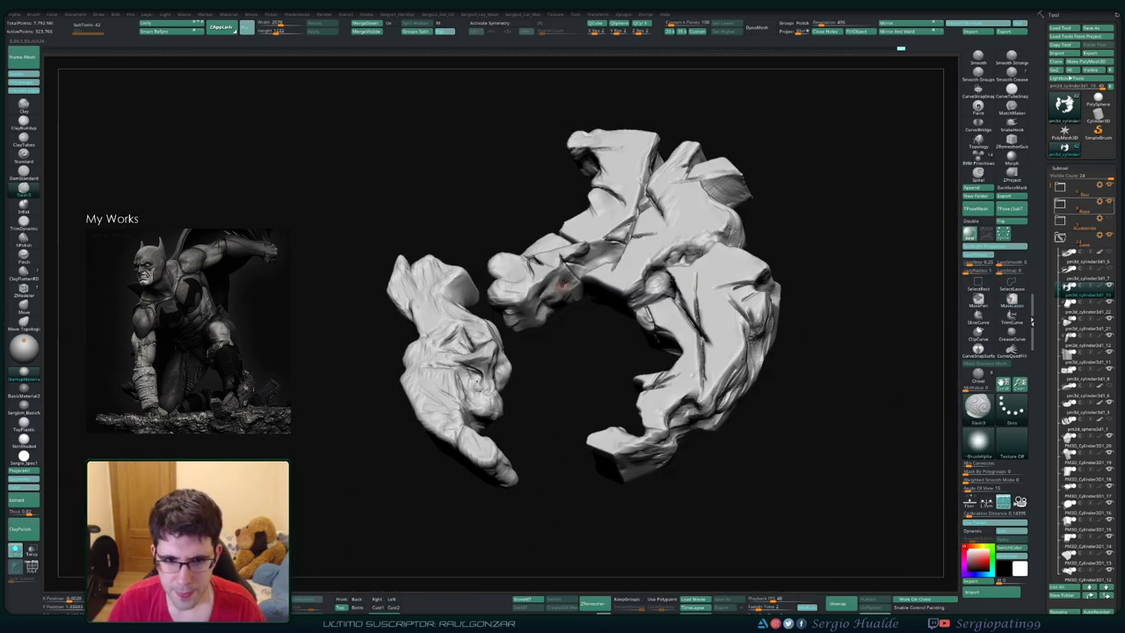
Step: Turn Solo off, view the statue base from a low angle, and pick one rock block
left_click(546, 378, "ctrl+shift")
mouse_move(546, 378)
right_mouse_down()
mouse_move(615, 351)
mouse_move(741, 378)
right_mouse_up()
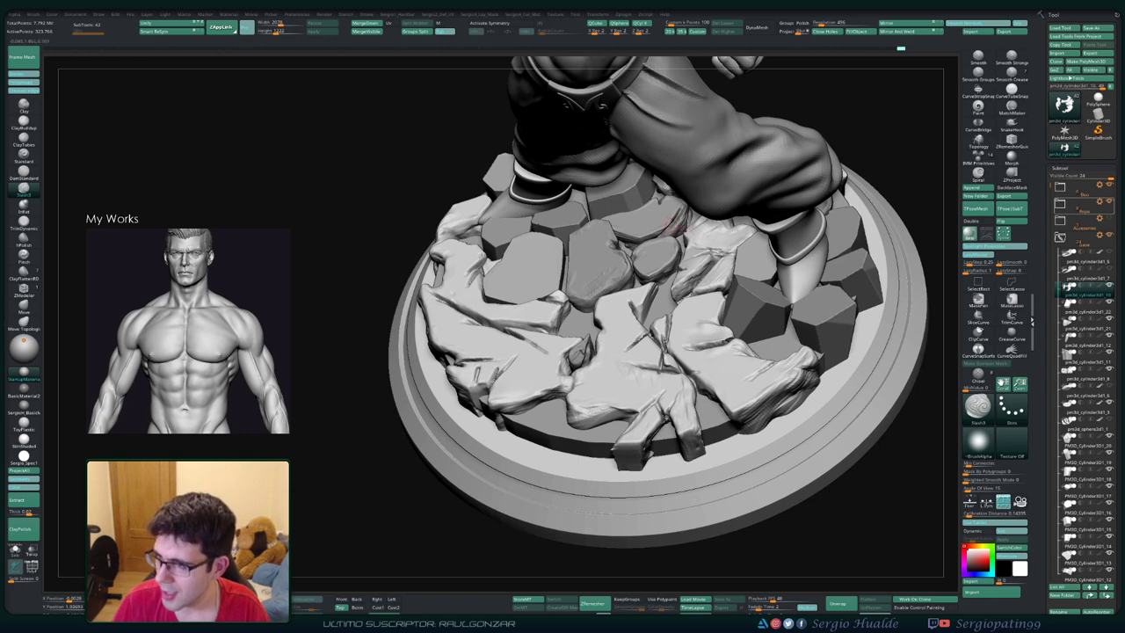
mouse_move(663, 259)
right_mouse_down()
mouse_move(647, 334)
mouse_move(667, 304)
right_mouse_up()
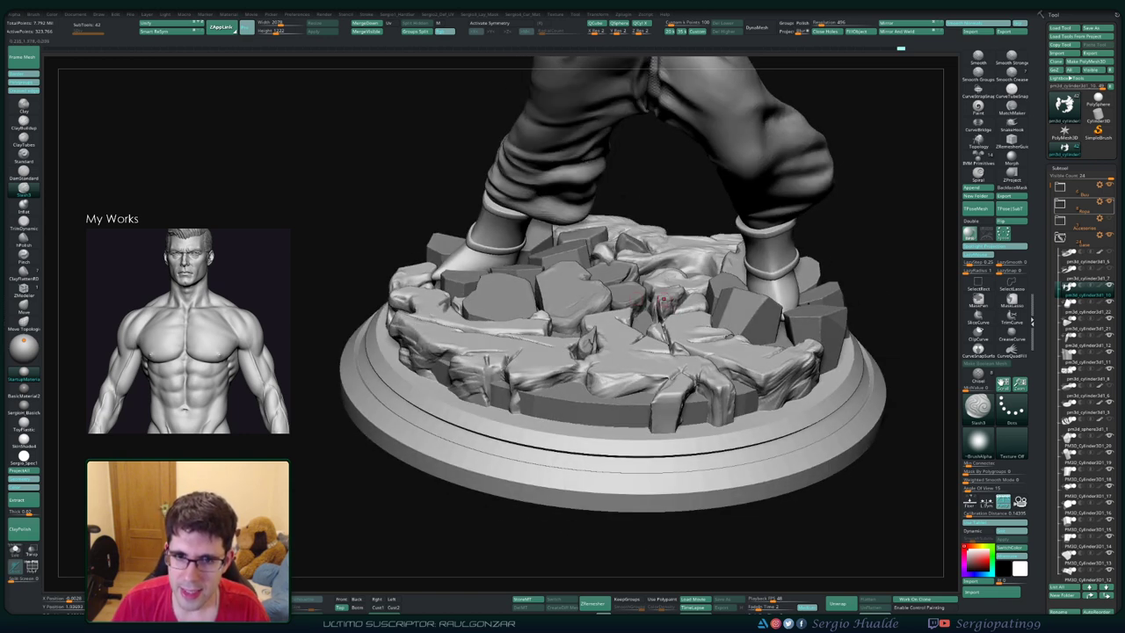
left_click(513, 305, "alt")
Step: Solo and frame the rock block, toggling PolyF to inspect its polygroups from several sides
key("ctrl+shift+s")
key("f")
key("shift+f")
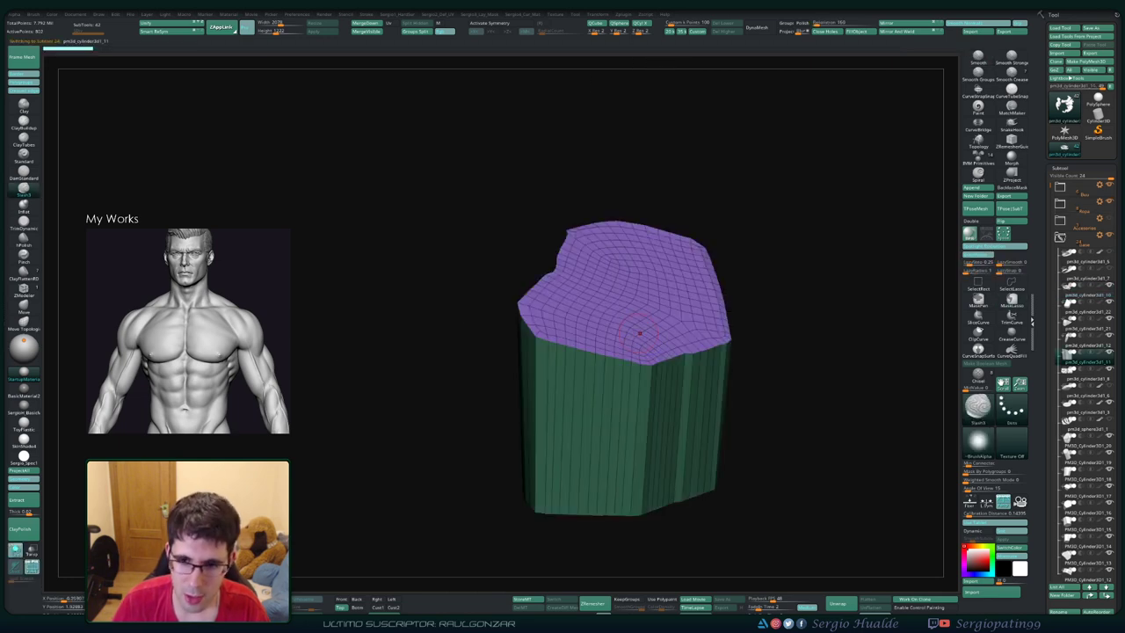
mouse_move(639, 332)
right_mouse_down()
mouse_move(709, 322)
mouse_move(686, 327)
right_mouse_up()
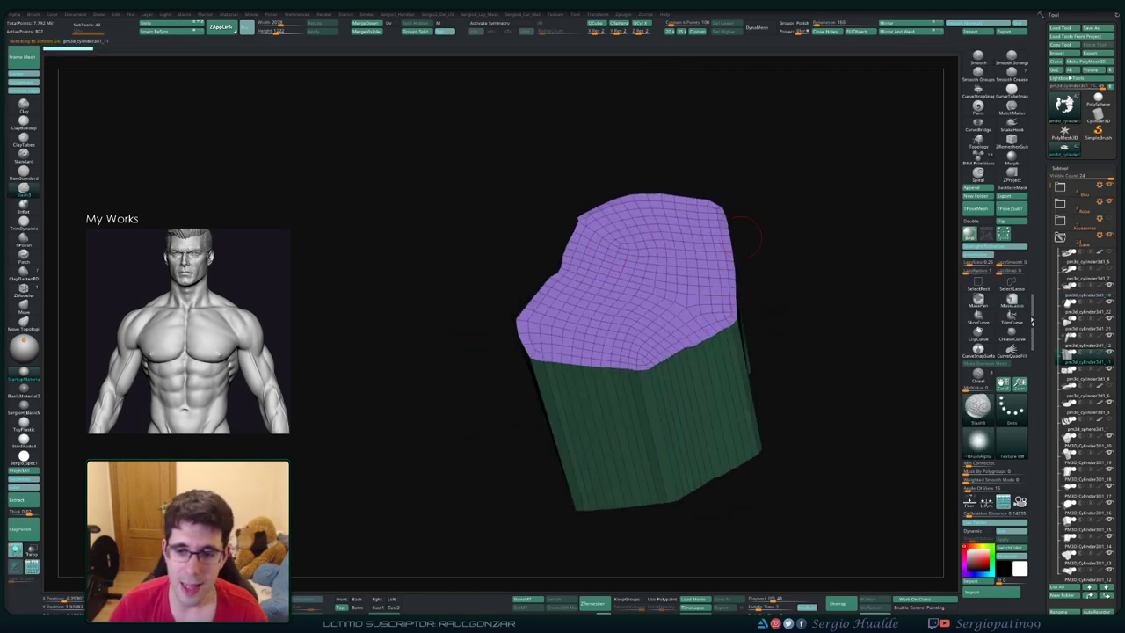
mouse_move(602, 259)
right_mouse_down()
mouse_move(615, 295)
mouse_move(712, 246)
mouse_move(598, 220)
right_mouse_up()
key("shift+f")
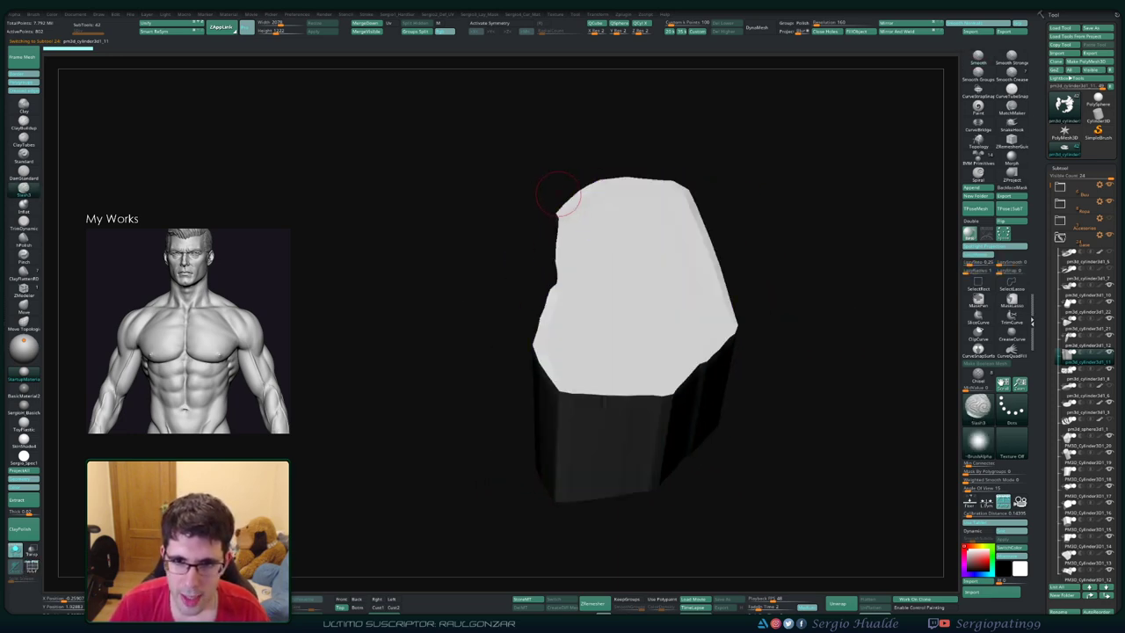
mouse_move(644, 261)
right_mouse_down()
mouse_move(590, 219)
mouse_move(635, 231)
right_mouse_up()
key("shift+f")
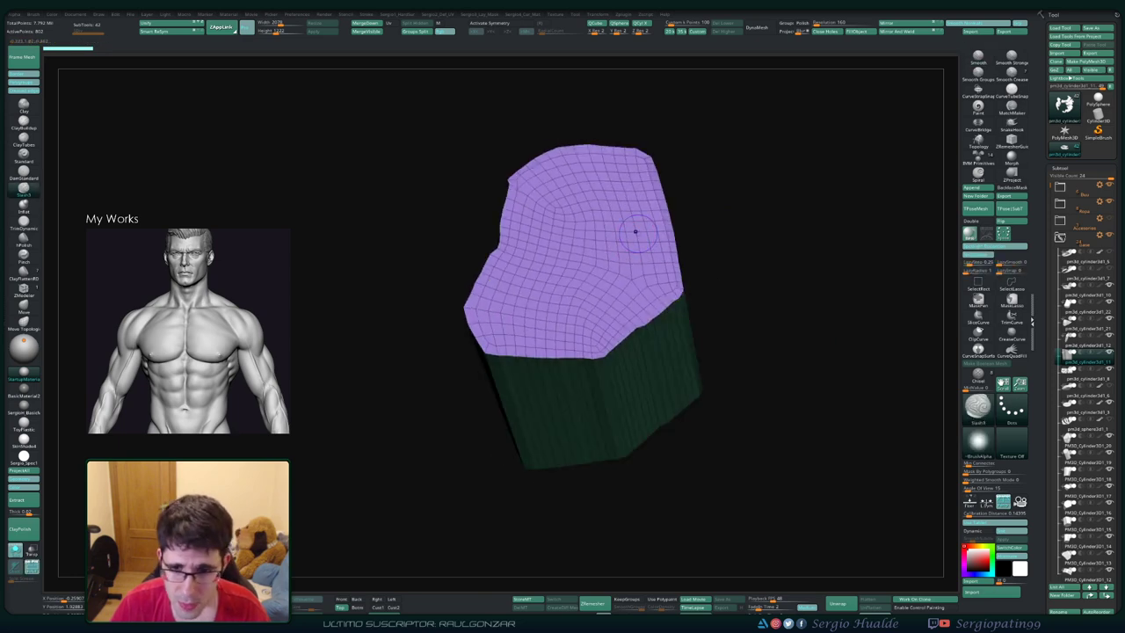
Step: Bring up the Geometry settings and orbit the block to inspect its top and sides
key("g")
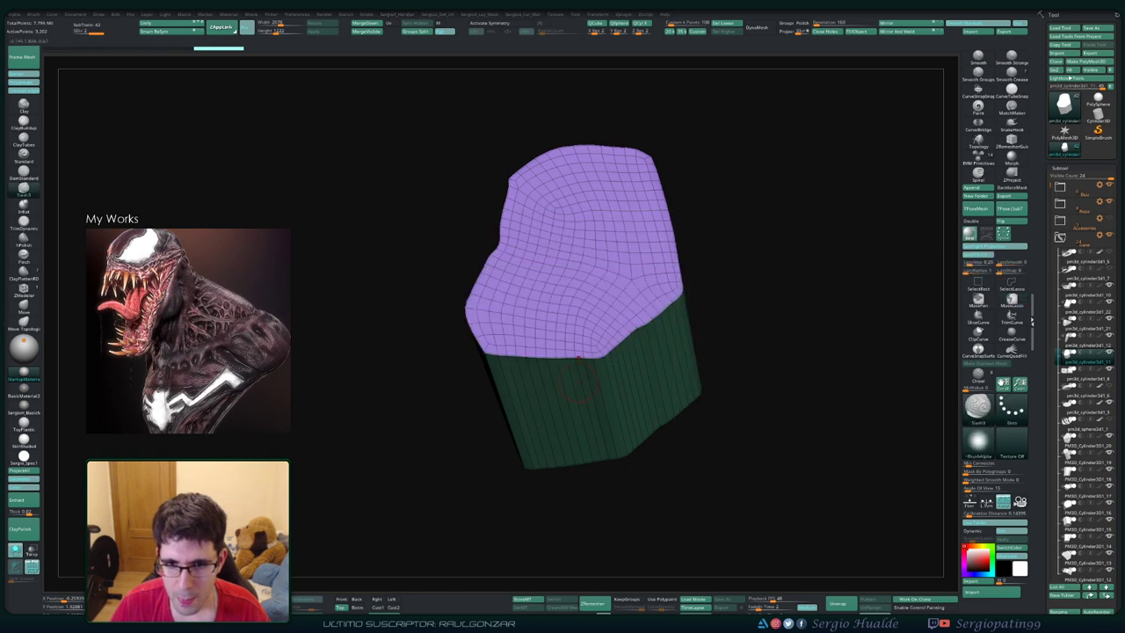
key("shift+f")
mouse_move(603, 359)
right_mouse_down("ctrl")
mouse_move(588, 283)
mouse_move(673, 309)
mouse_move(597, 279)
mouse_move(694, 266)
mouse_move(665, 221)
right_mouse_up("ctrl")
key("shift+f")
key("shift+f")
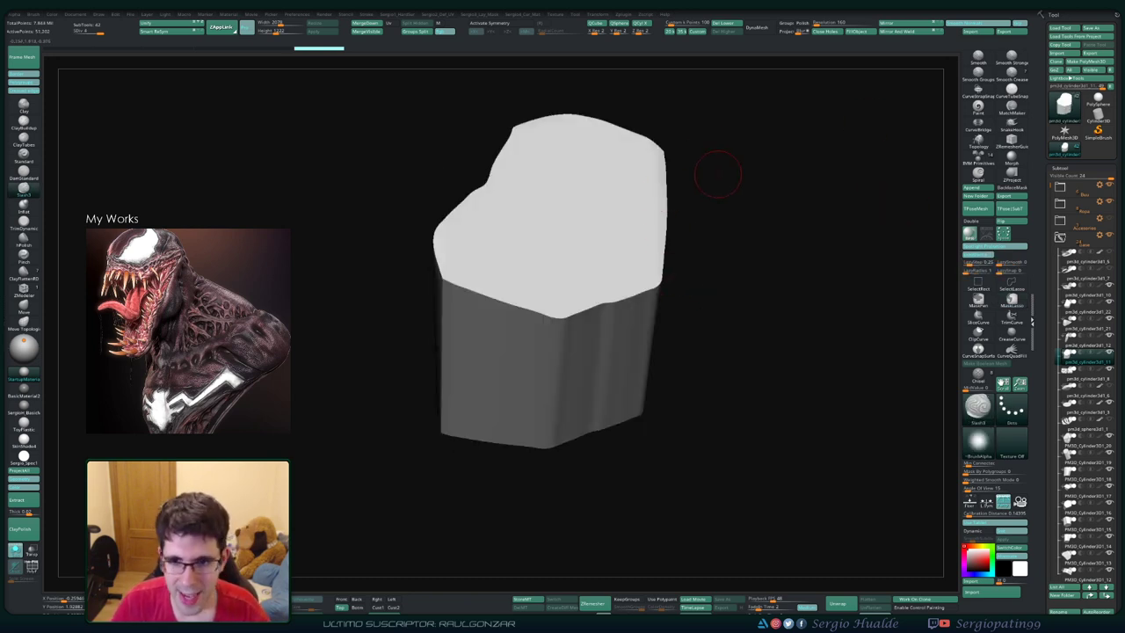
right_click_drag(722, 225, 619, 314)
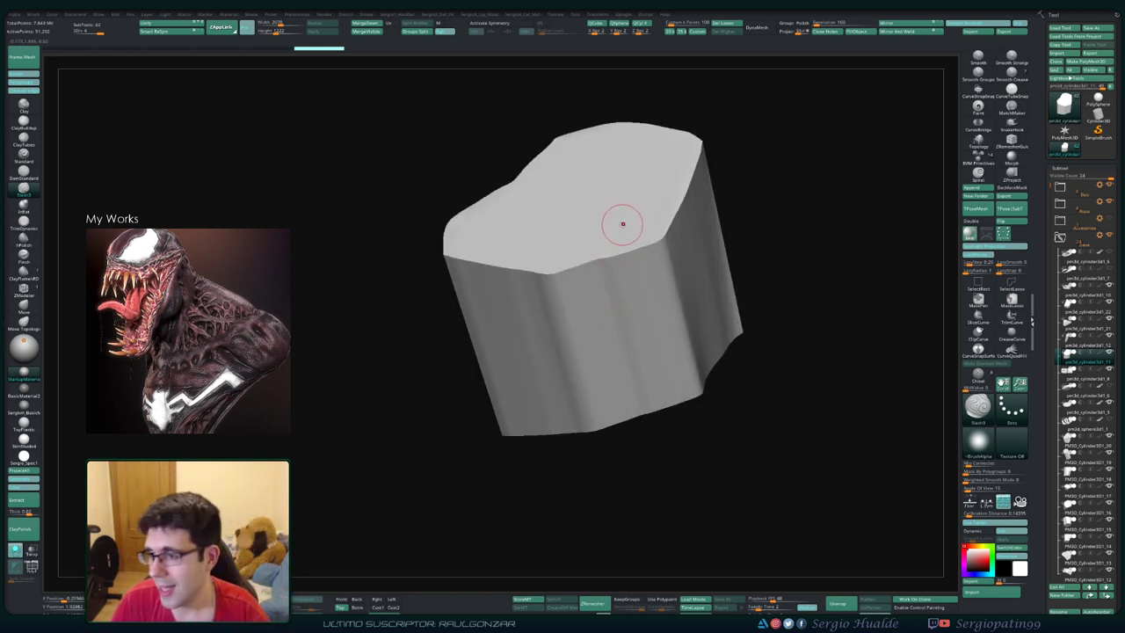
mouse_move(623, 246)
right_mouse_down()
mouse_move(572, 316)
mouse_move(575, 307)
right_mouse_up()
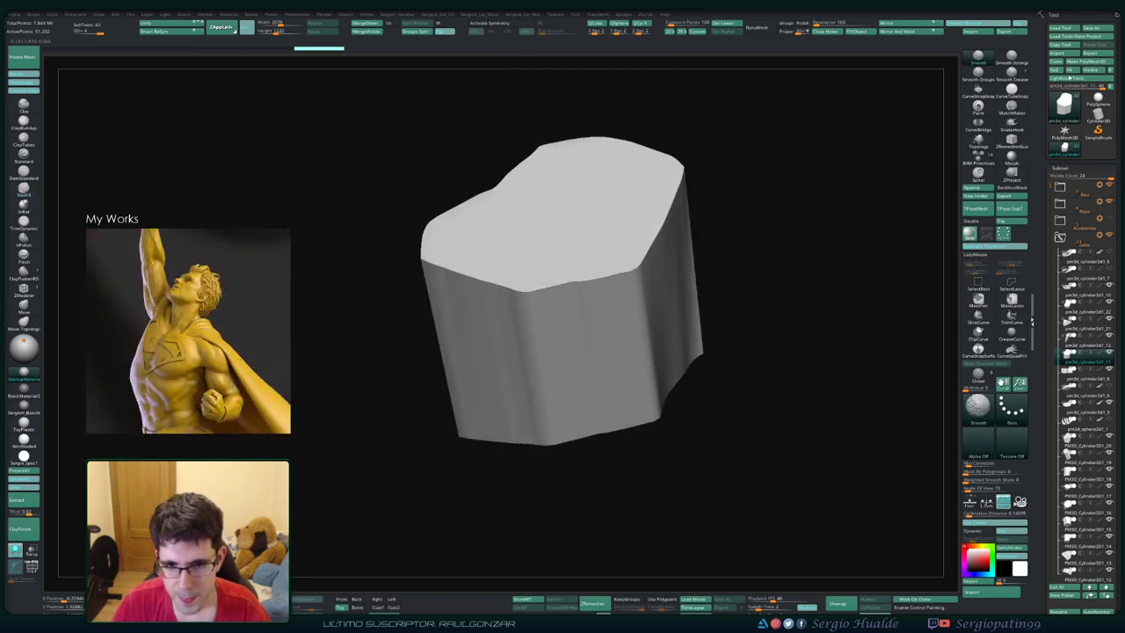
mouse_move(606, 348)
right_mouse_down()
mouse_move(638, 306)
mouse_move(570, 358)
mouse_move(563, 319)
right_mouse_up()
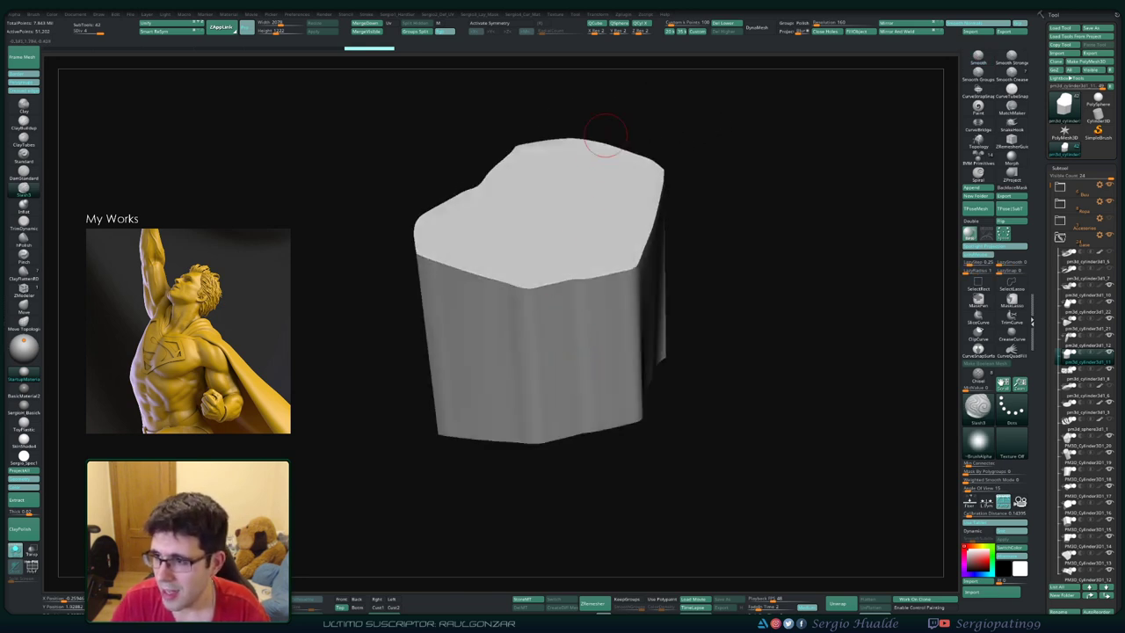
mouse_move(723, 188)
right_mouse_down()
mouse_move(769, 155)
mouse_move(651, 255)
right_mouse_up()
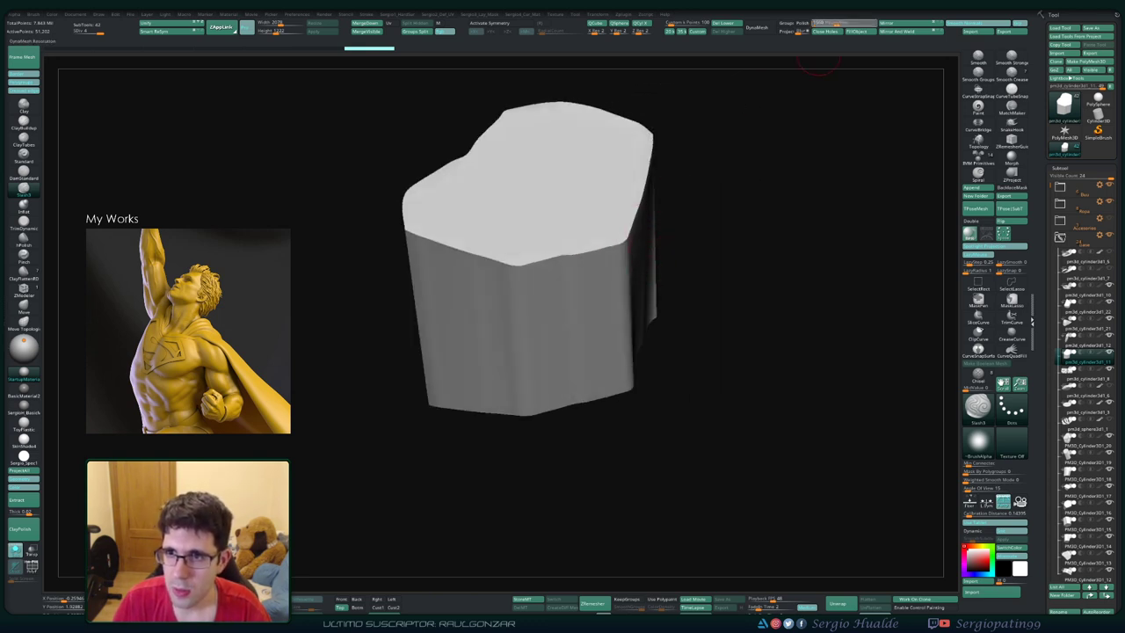
Step: Remesh the block into dense geometry and carve vertical creases on its side and top
left_click(760, 28)
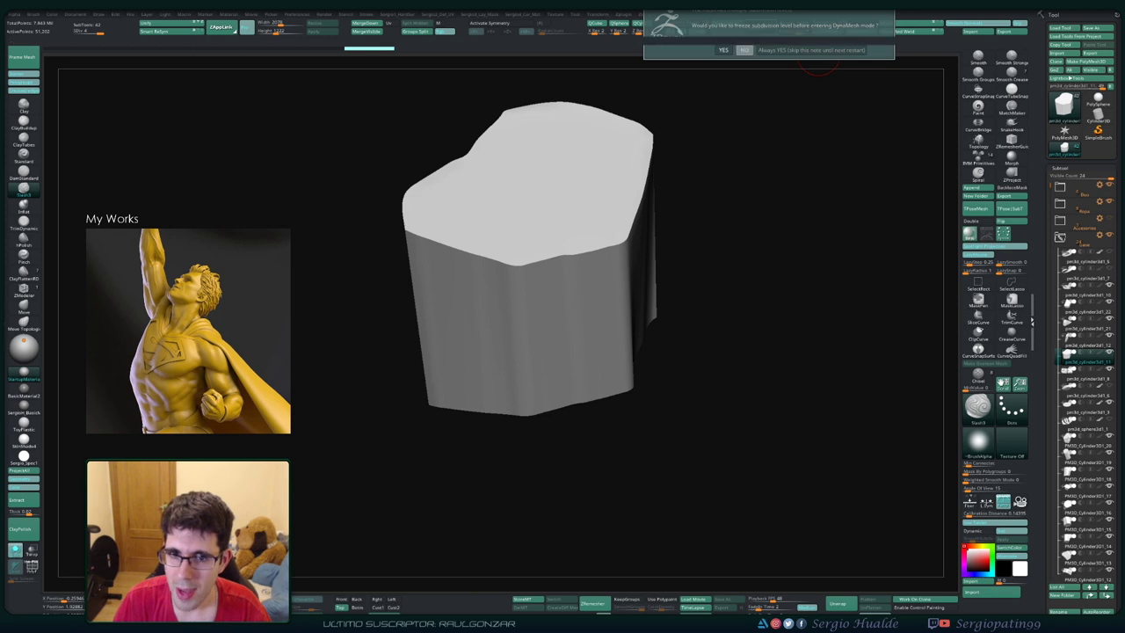
key("shift+f")
key("shift+f")
right_click_drag(554, 306, 565, 293)
left_click_drag(571, 290, 587, 260)
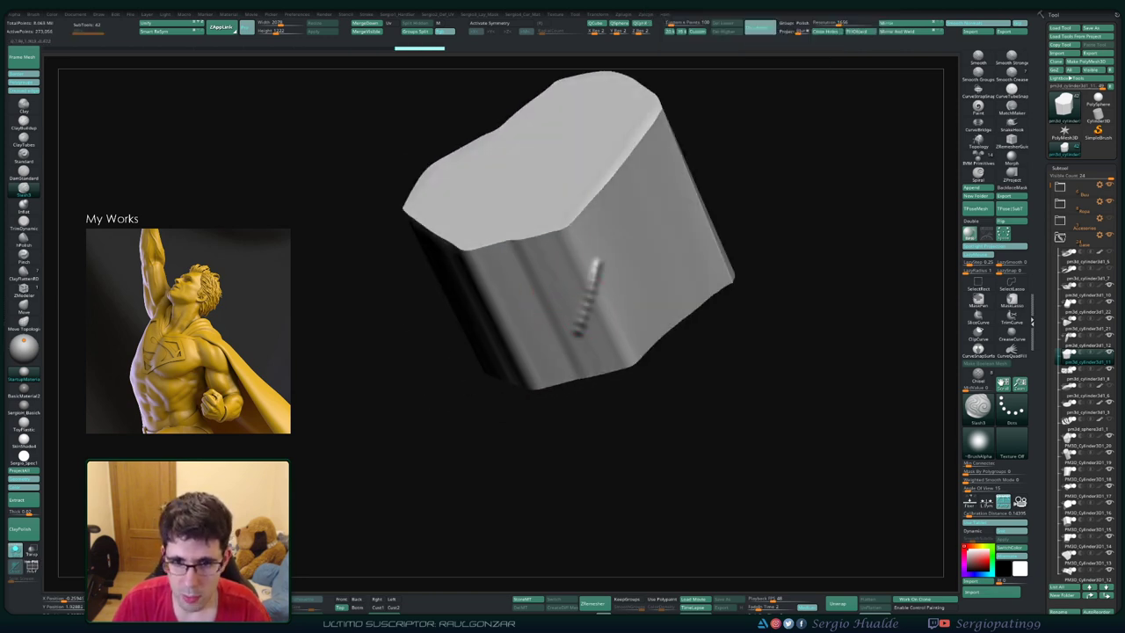
left_click_drag(589, 307, 594, 255, "shift")
left_click_drag(584, 334, 611, 189)
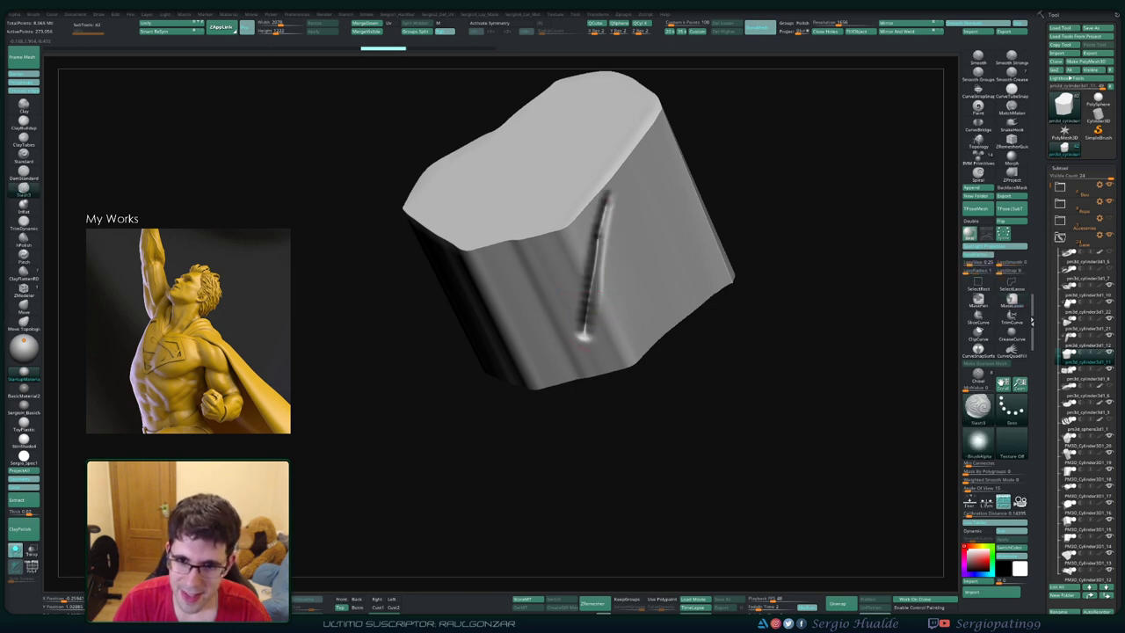
mouse_move(649, 237)
left_mouse_down()
mouse_move(667, 209)
mouse_move(676, 154)
left_mouse_up()
right_click_drag(655, 233, 663, 240)
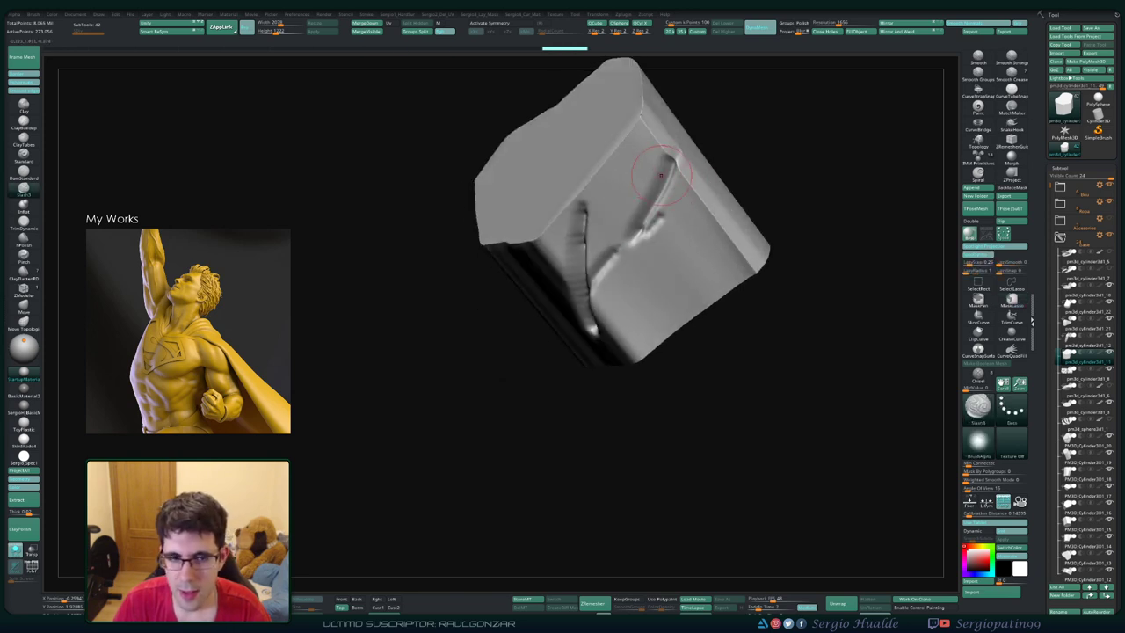
right_click_drag(660, 174, 694, 163)
left_click_drag(646, 166, 742, 151)
Step: Build up ClayBuildup folds along the groove and across the front face
key("b")
key("c")
key("b")
left_click_drag(637, 165, 738, 153)
mouse_move(629, 186)
left_mouse_down()
mouse_move(738, 158)
mouse_move(734, 167)
left_mouse_up()
mouse_move(667, 195)
left_mouse_down()
mouse_move(701, 173)
mouse_move(743, 176)
left_mouse_up()
mouse_move(626, 159)
left_mouse_down()
mouse_move(702, 145)
mouse_move(661, 138)
left_mouse_up()
right_click_drag(661, 150, 676, 189)
mouse_move(628, 158)
left_mouse_down()
mouse_move(674, 246)
mouse_move(687, 236)
mouse_move(667, 255)
mouse_move(632, 206)
mouse_move(651, 262)
left_mouse_up()
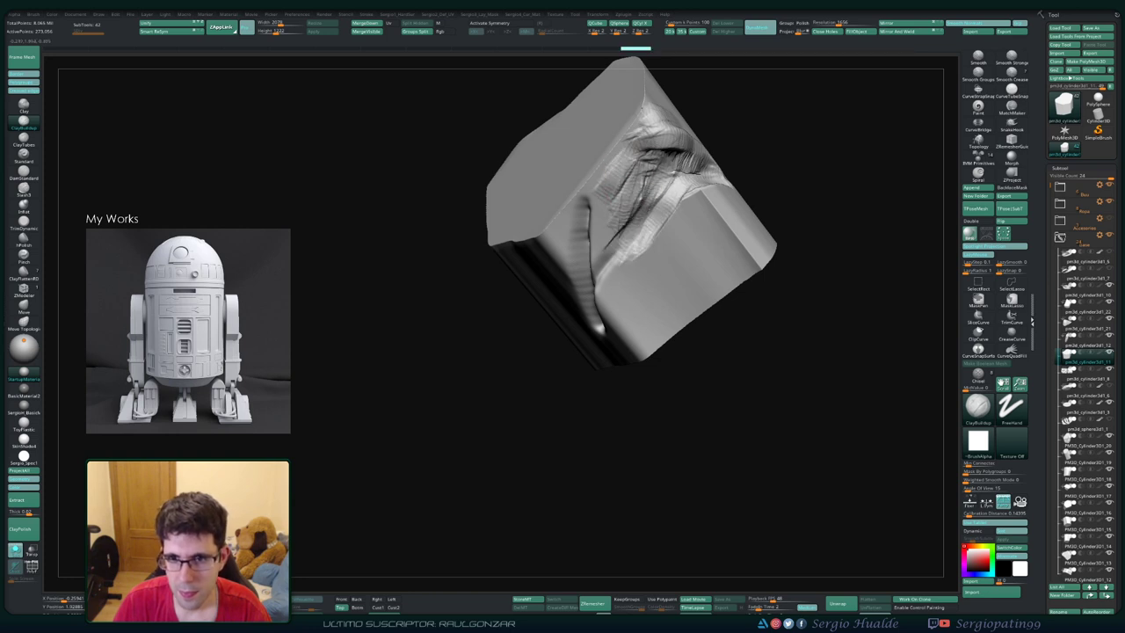
Step: Deepen and refine the groove on the front face up toward the top
mouse_move(615, 229)
left_mouse_down()
mouse_move(633, 268)
mouse_move(606, 255)
left_mouse_up()
right_click_drag(606, 255, 597, 264)
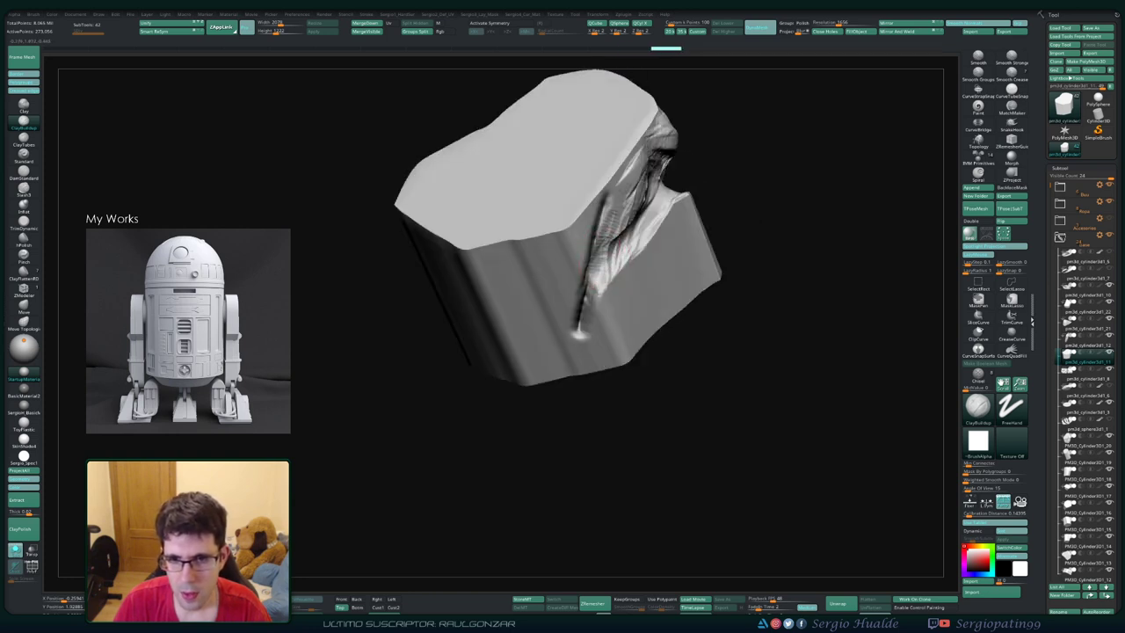
left_click_drag(597, 211, 624, 263)
left_click_drag(615, 194, 633, 272)
right_click_drag(628, 229, 622, 249)
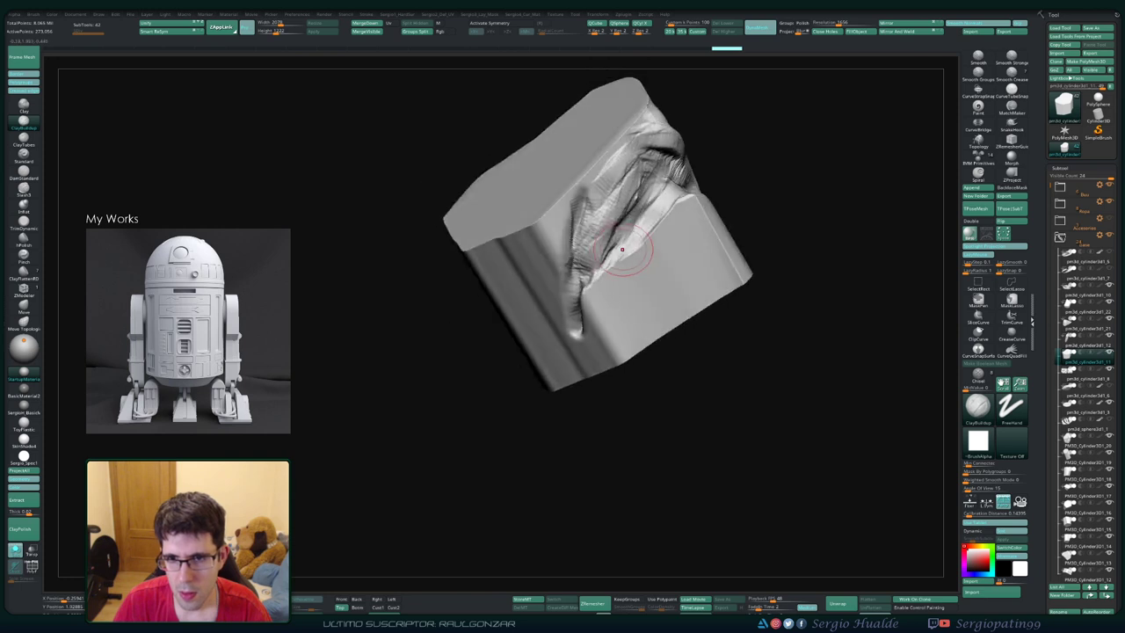
left_click_drag(621, 248, 622, 132)
mouse_move(615, 176)
right_mouse_down()
mouse_move(597, 246)
mouse_move(540, 272)
mouse_move(567, 243)
mouse_move(562, 290)
mouse_move(572, 197)
mouse_move(562, 281)
mouse_move(595, 193)
right_mouse_up()
Step: Switch back to Slash3 and orbit so the folded front face turns toward the viewer
key("b")
key("s")
key("3")
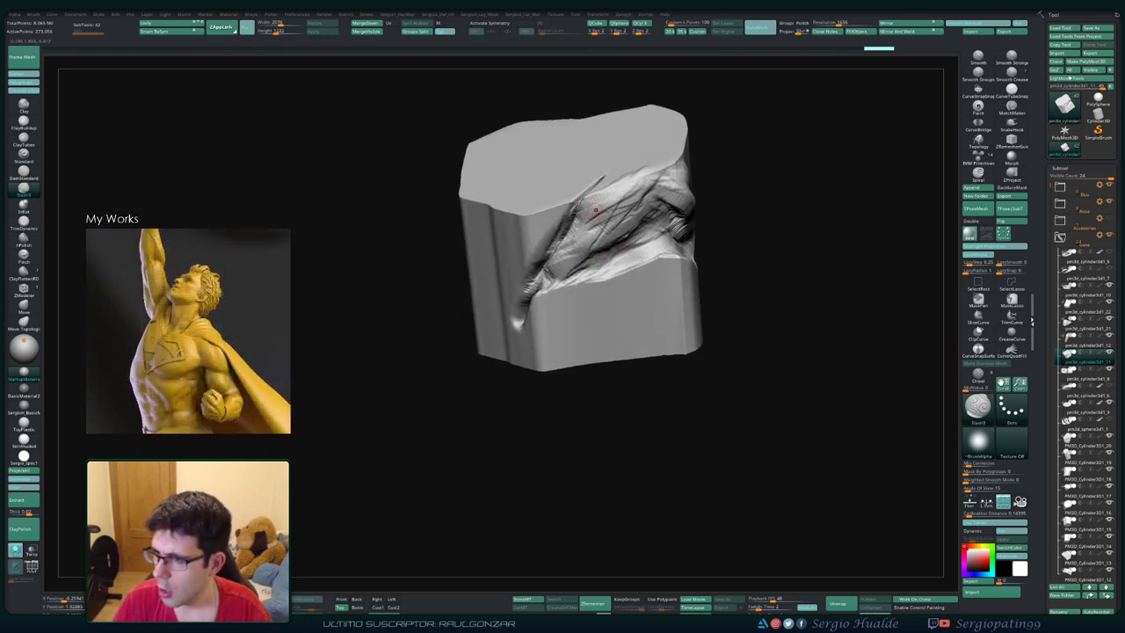
right_click_drag(575, 202, 596, 231)
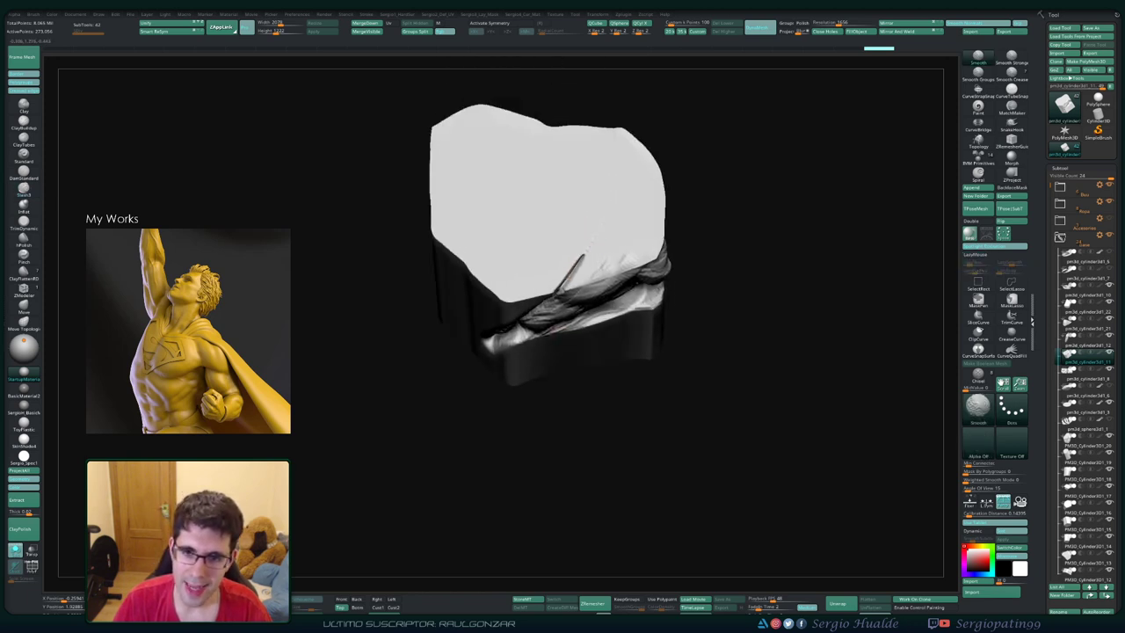
mouse_move(595, 230)
right_mouse_down()
mouse_move(615, 193)
mouse_move(590, 265)
right_mouse_up()
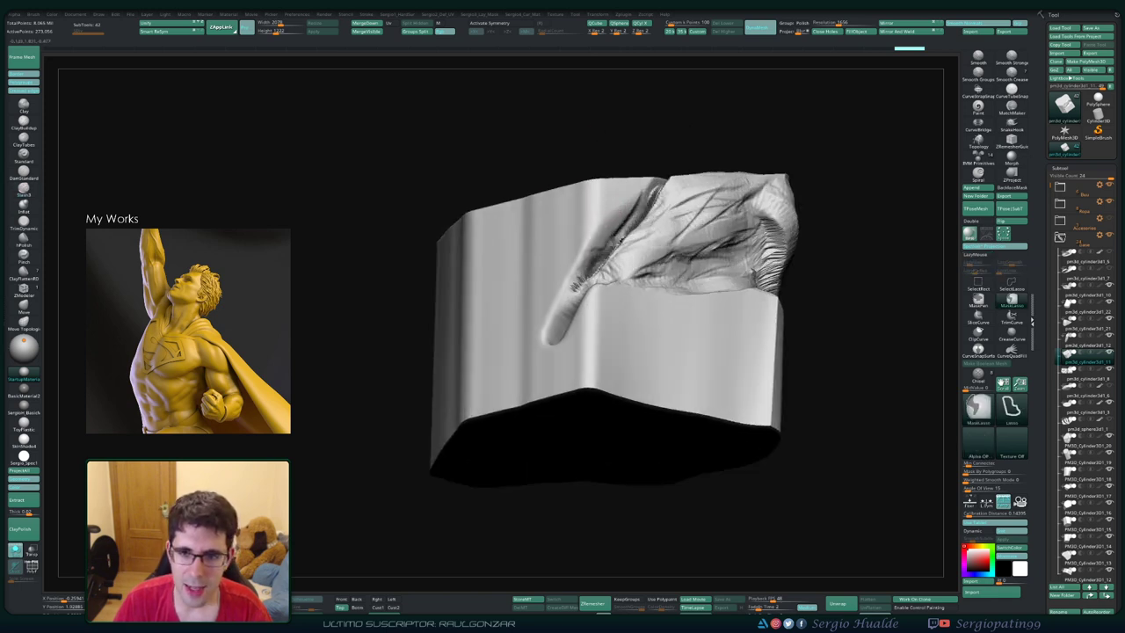
key("shift")
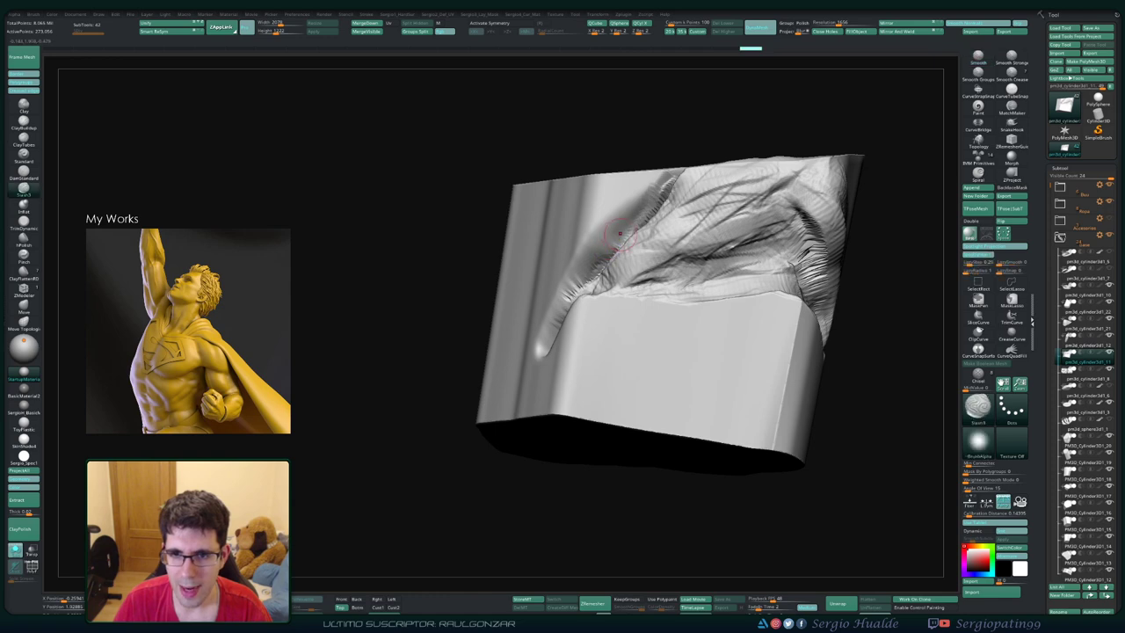
mouse_move(629, 224)
right_mouse_down()
mouse_move(588, 263)
mouse_move(614, 255)
right_mouse_up()
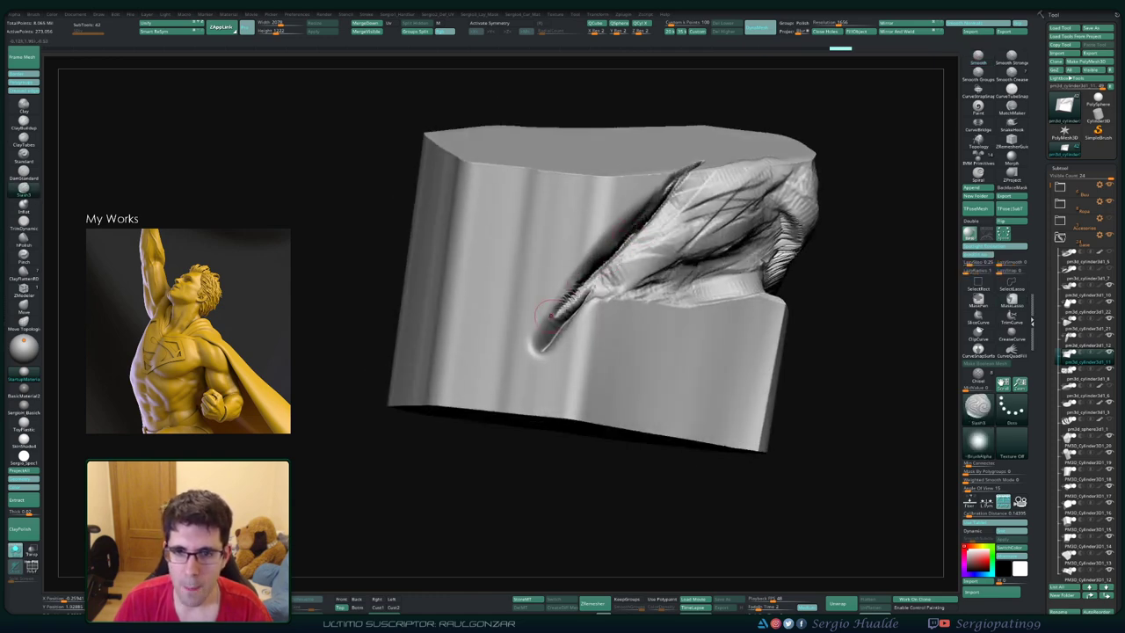
right_click_drag(618, 256, 694, 250)
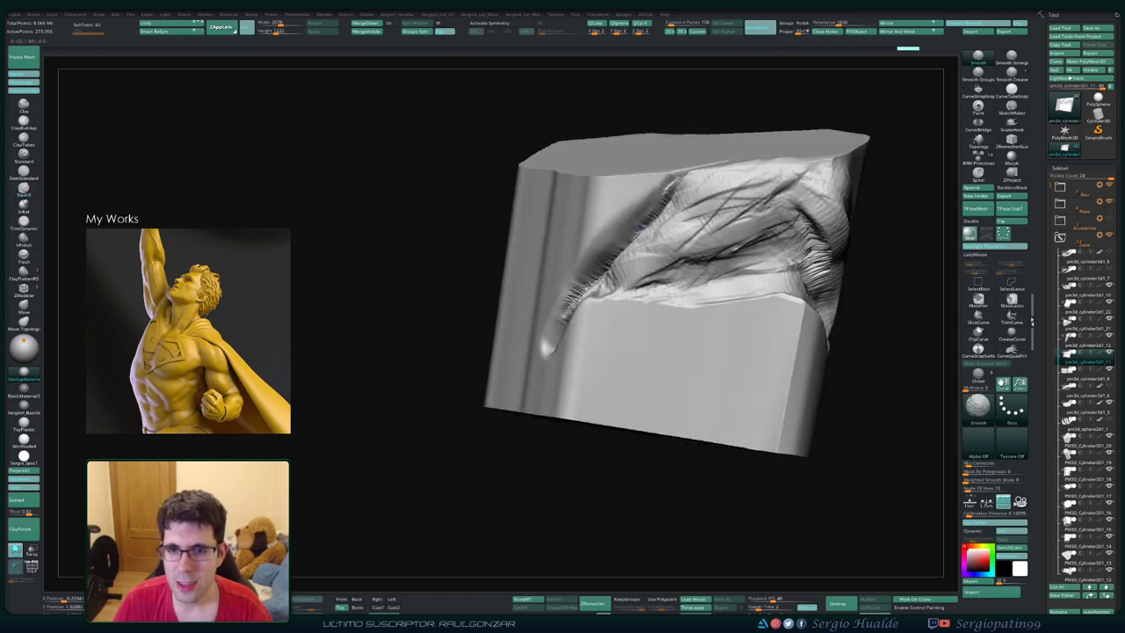
right_click_drag(667, 185, 689, 159)
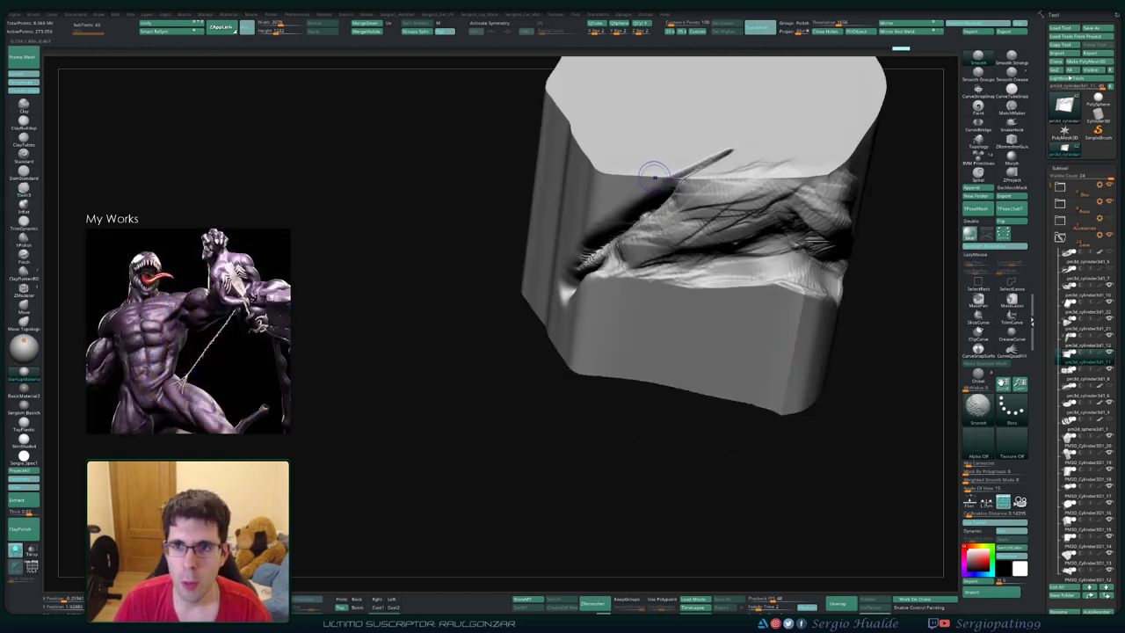
mouse_move(655, 176)
right_mouse_down()
mouse_move(587, 235)
mouse_move(654, 181)
right_mouse_up()
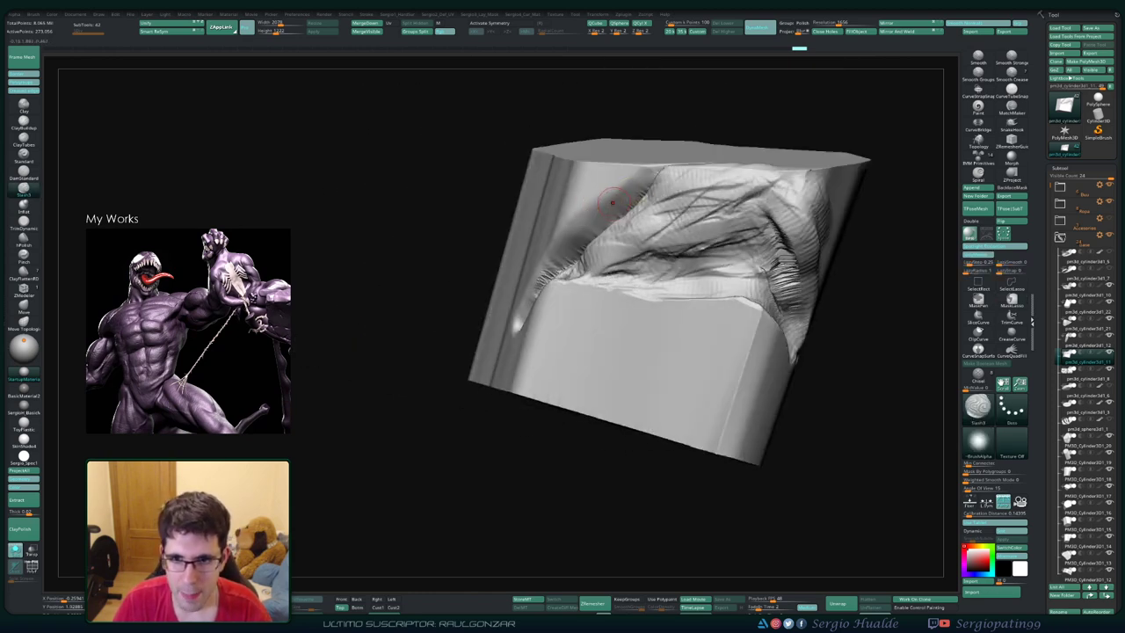
Step: Add a ClayBuildup stroke along the fold's edge, then shrink the Draw Size
key("b")
key("c")
key("b")
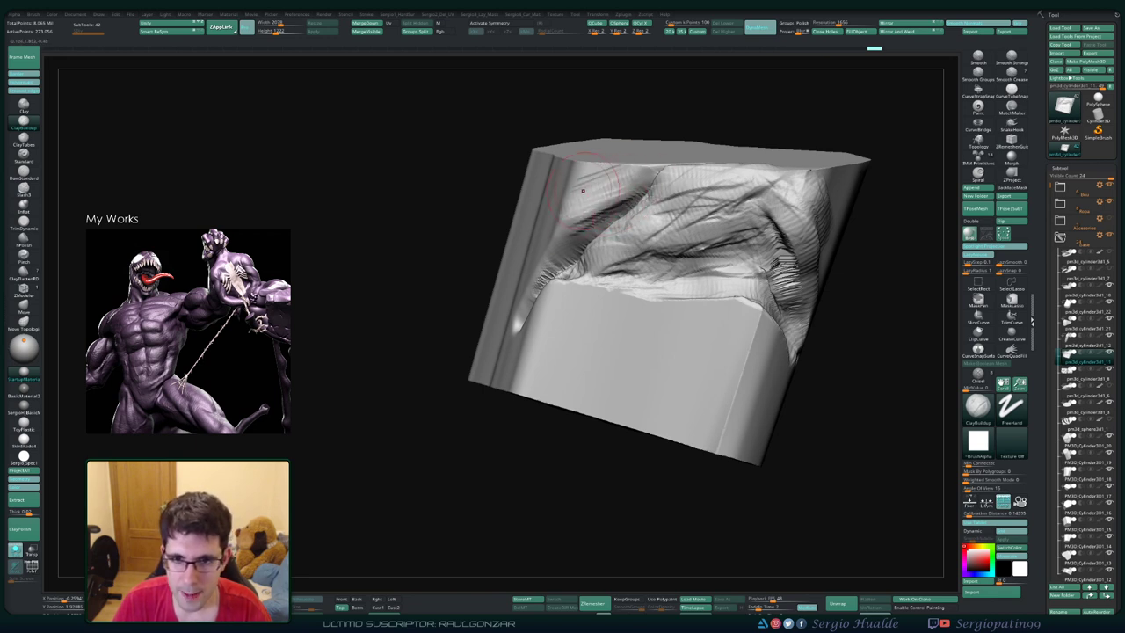
right_click_drag(581, 190, 577, 212)
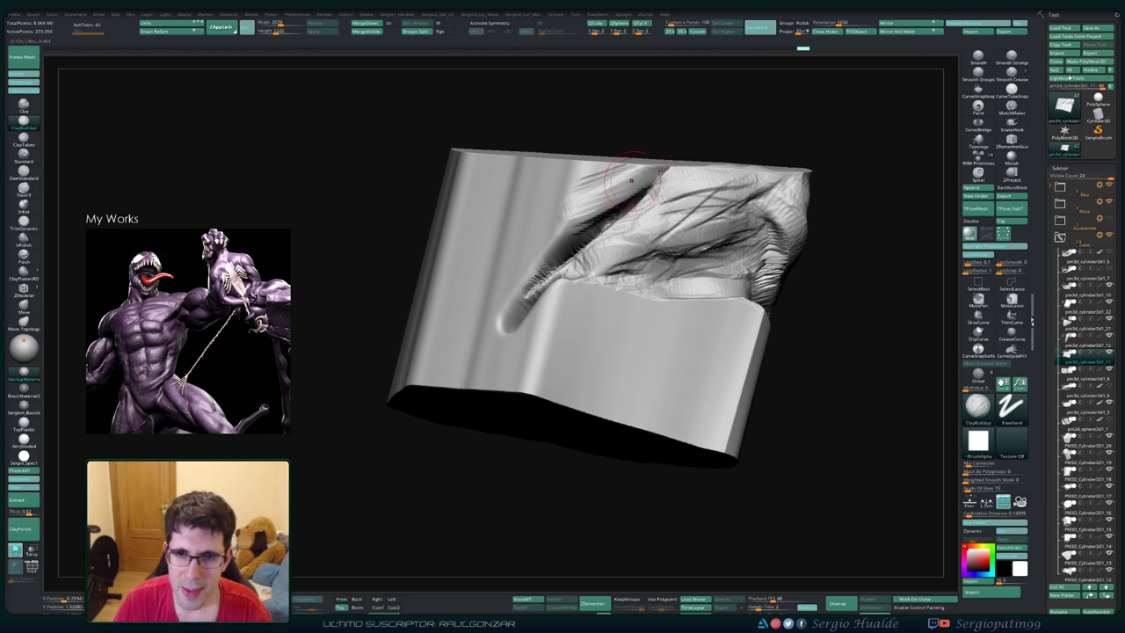
right_click_drag(629, 160, 647, 190)
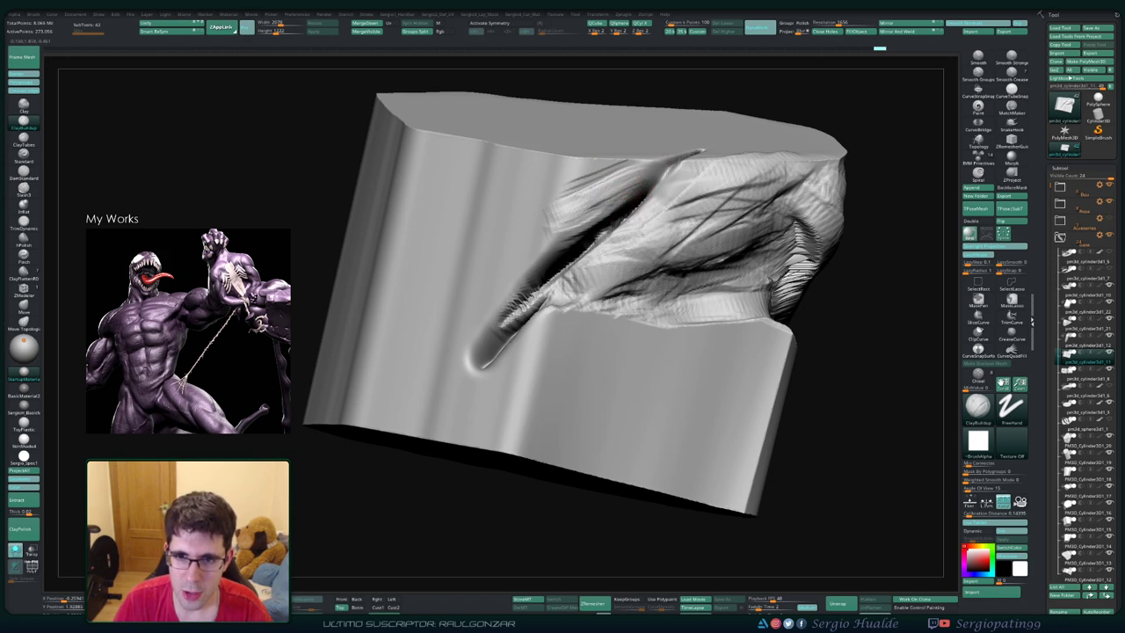
left_click_drag(566, 198, 633, 174)
right_click_drag(615, 207, 570, 243)
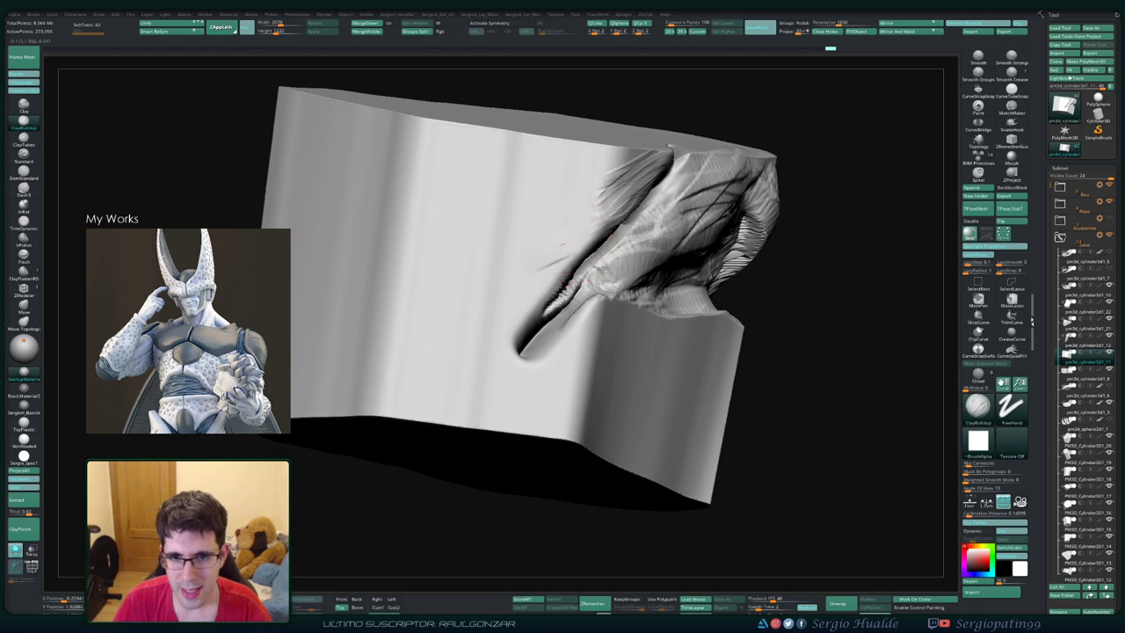
right_click_drag(600, 219, 571, 255)
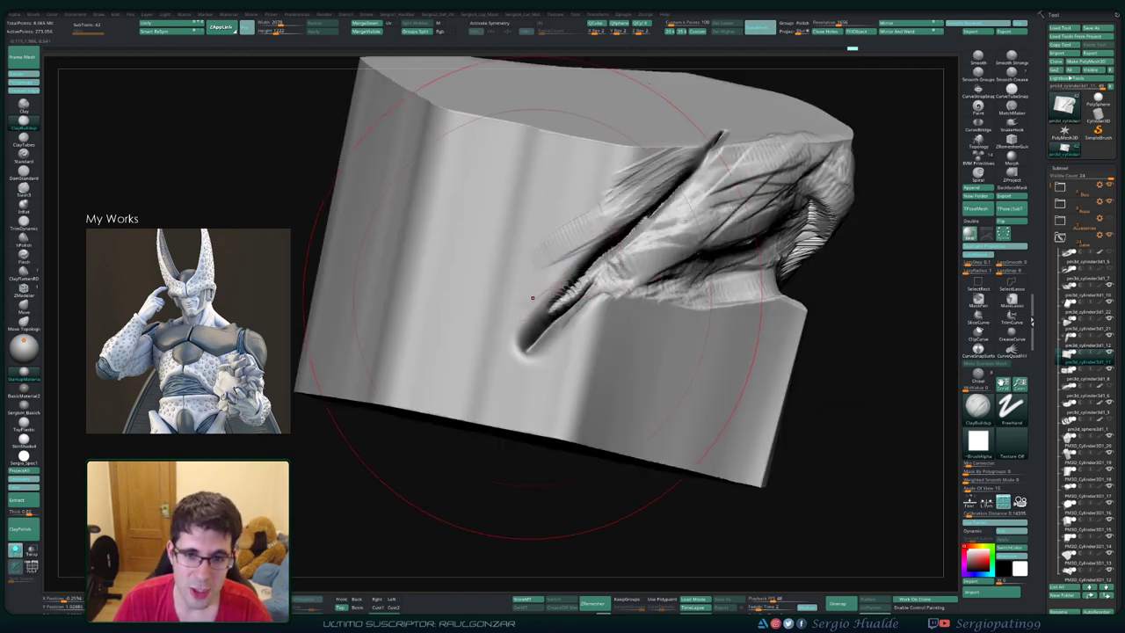
key("s")
left_click_drag(532, 297, 523, 291)
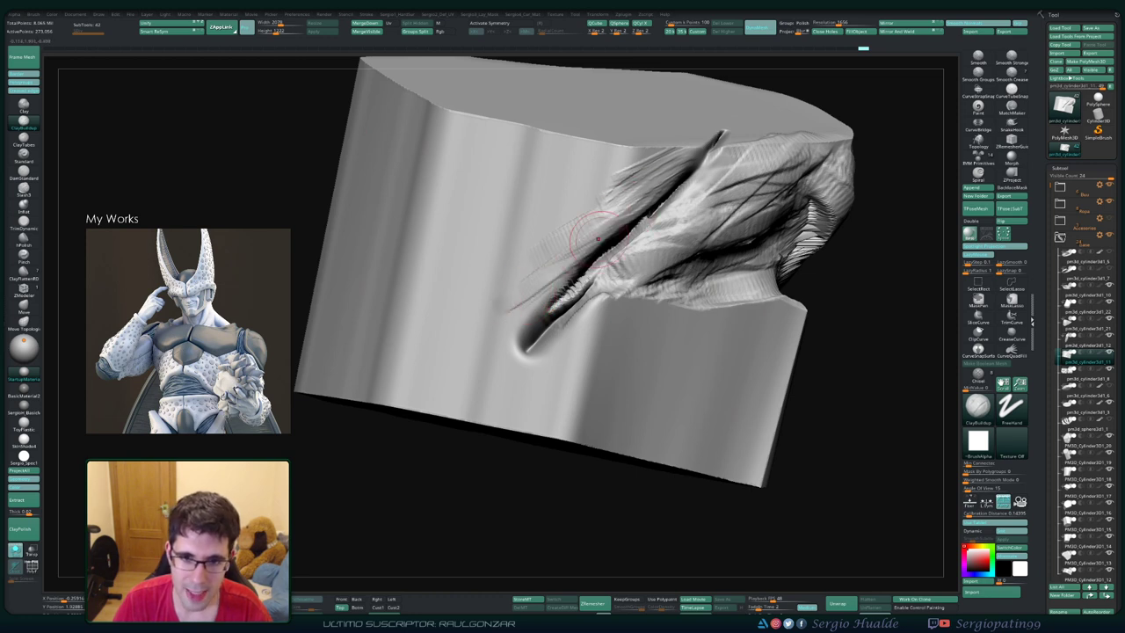
Step: Flatten the surface beside the groove with TrimDynamic and reduce the brush size
key("b")
key("t")
key("d")
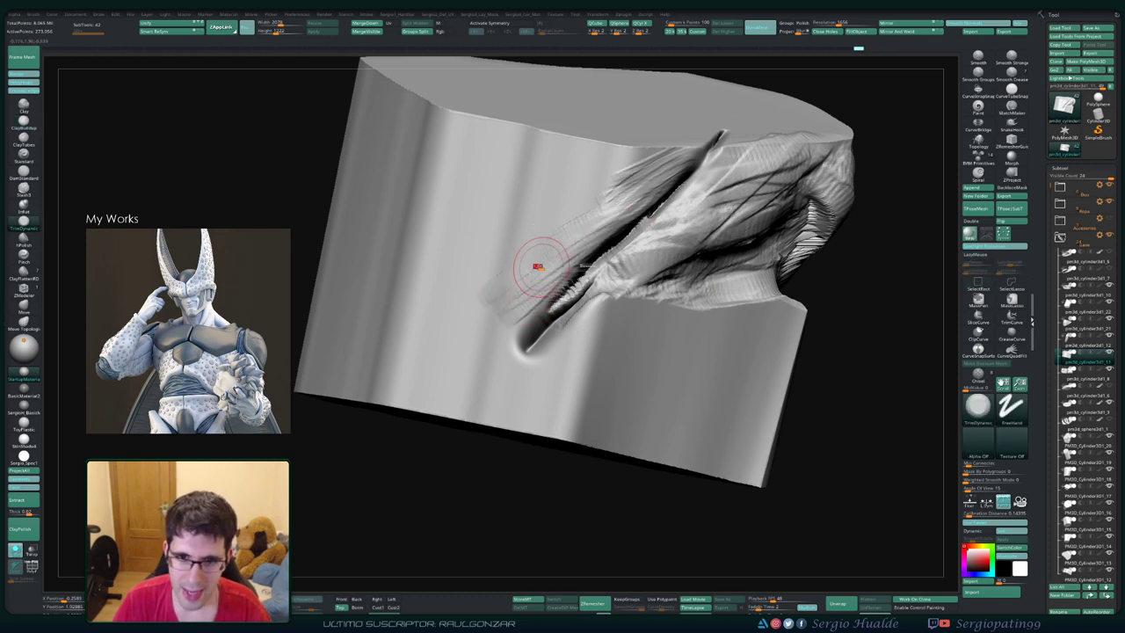
mouse_move(524, 279)
left_mouse_down()
mouse_move(575, 228)
mouse_move(607, 251)
left_mouse_up()
key("s")
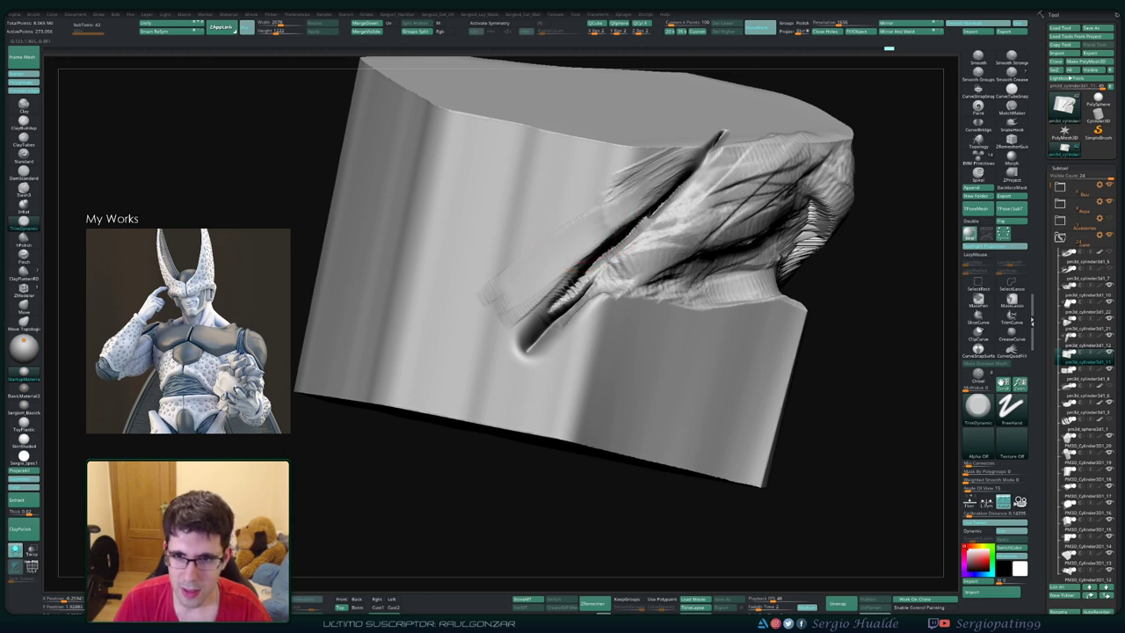
Step: Orbit the block to show its top with its right and left sides
mouse_move(633, 492)
left_mouse_down()
mouse_move(545, 492)
mouse_move(605, 204)
left_mouse_up()
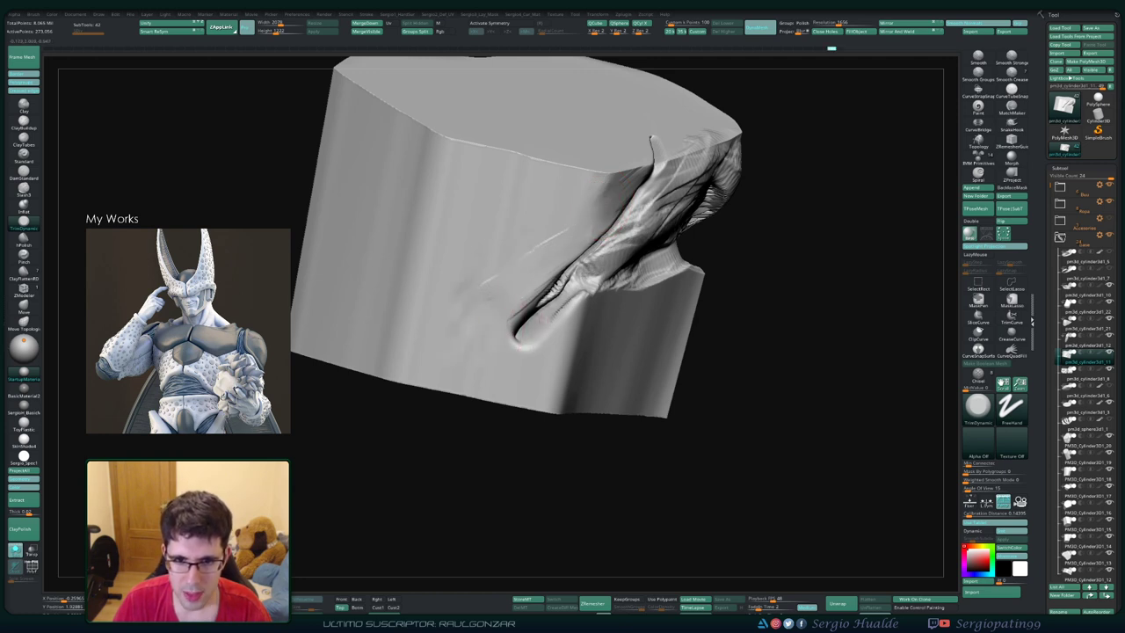
left_click_drag(791, 351, 804, 343)
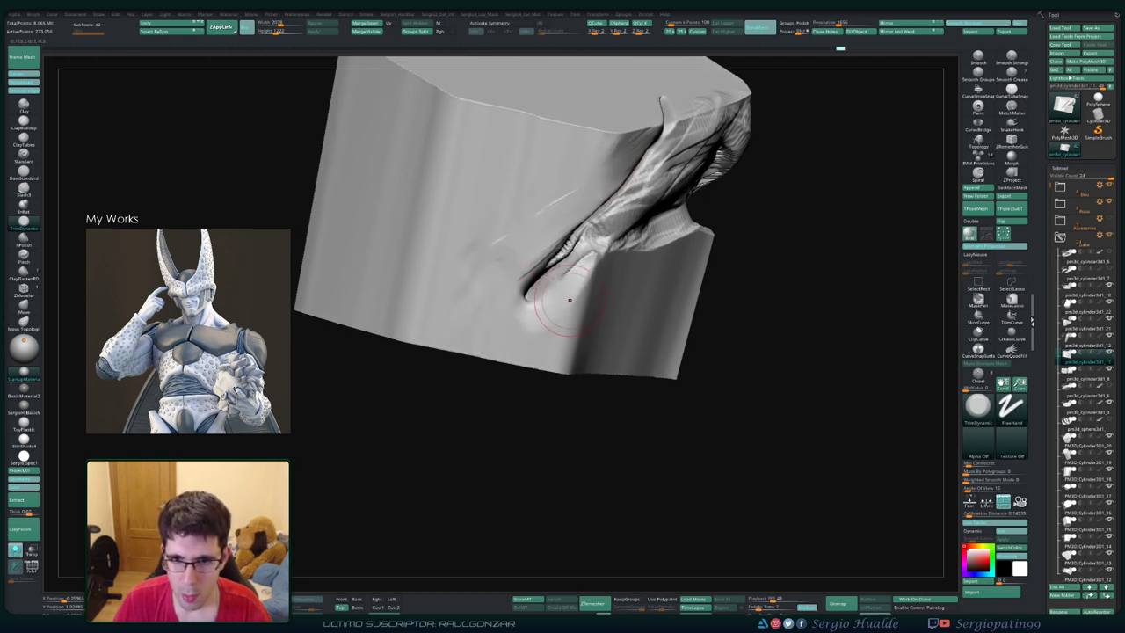
left_click_drag(570, 300, 563, 263)
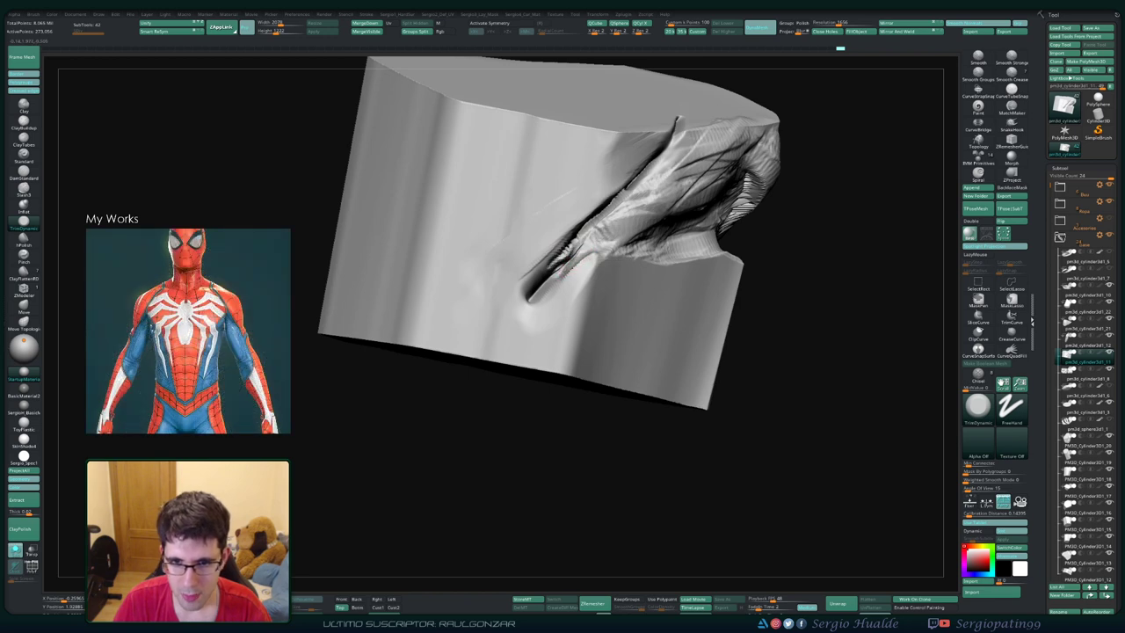
left_click_drag(558, 250, 573, 281)
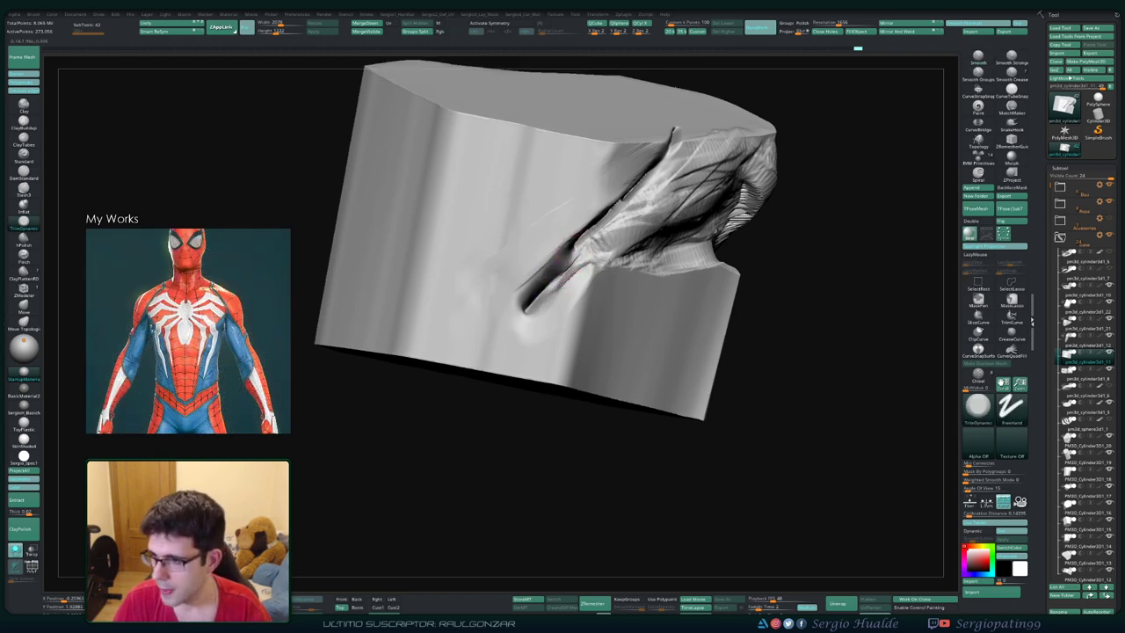
mouse_move(573, 281)
right_mouse_down("alt")
mouse_move(620, 239)
mouse_move(572, 244)
mouse_move(562, 290)
mouse_move(623, 198)
right_mouse_up("alt")
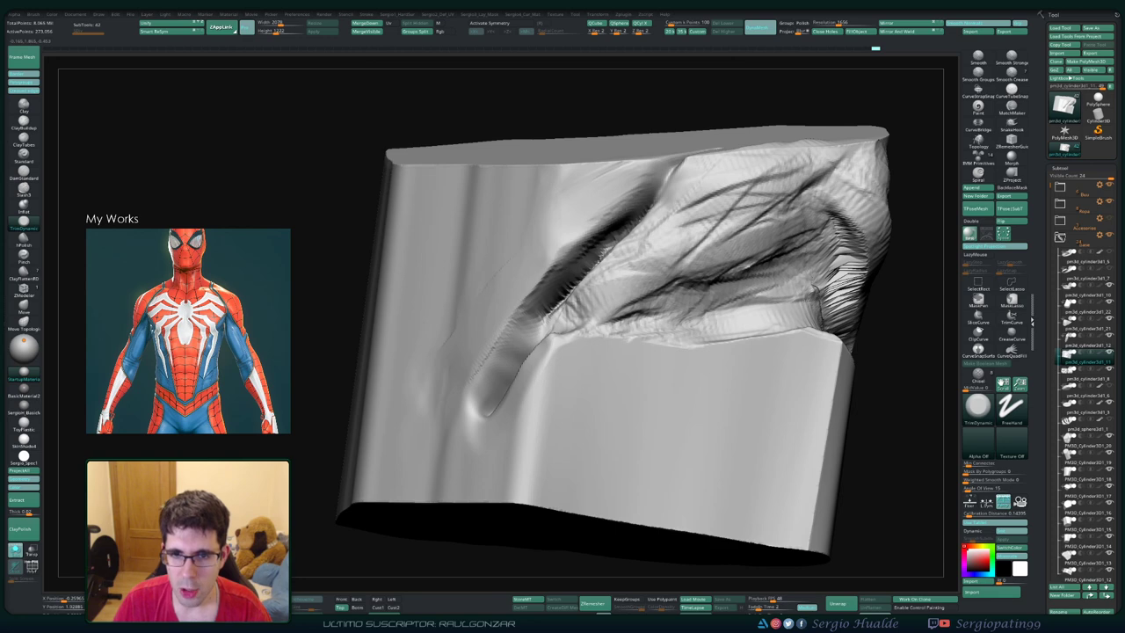
Step: Smooth the surface and orbit so the ridge runs nearly vertically
key("shift")
right_click_drag(545, 316, 527, 378)
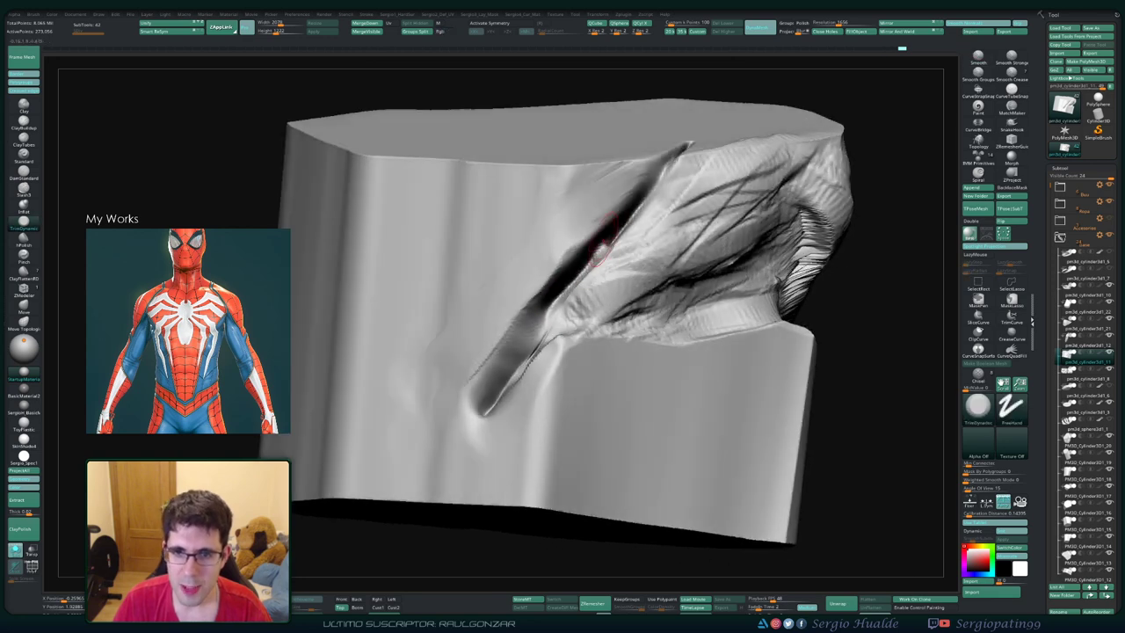
key("shift")
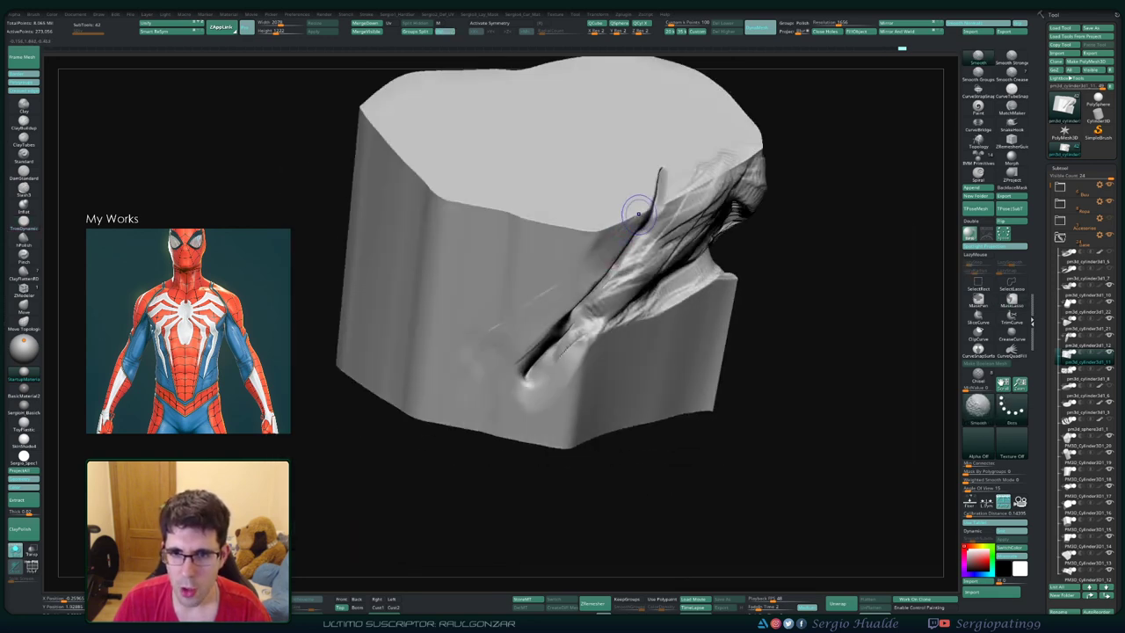
right_click_drag(489, 231, 533, 258)
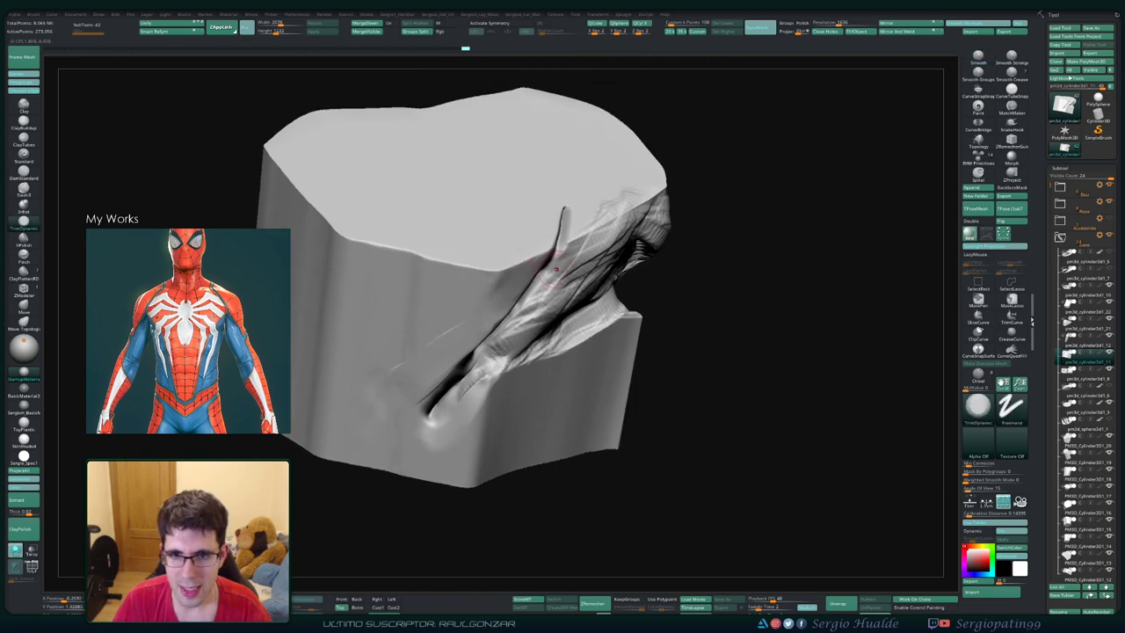
key("ctrl+shift")
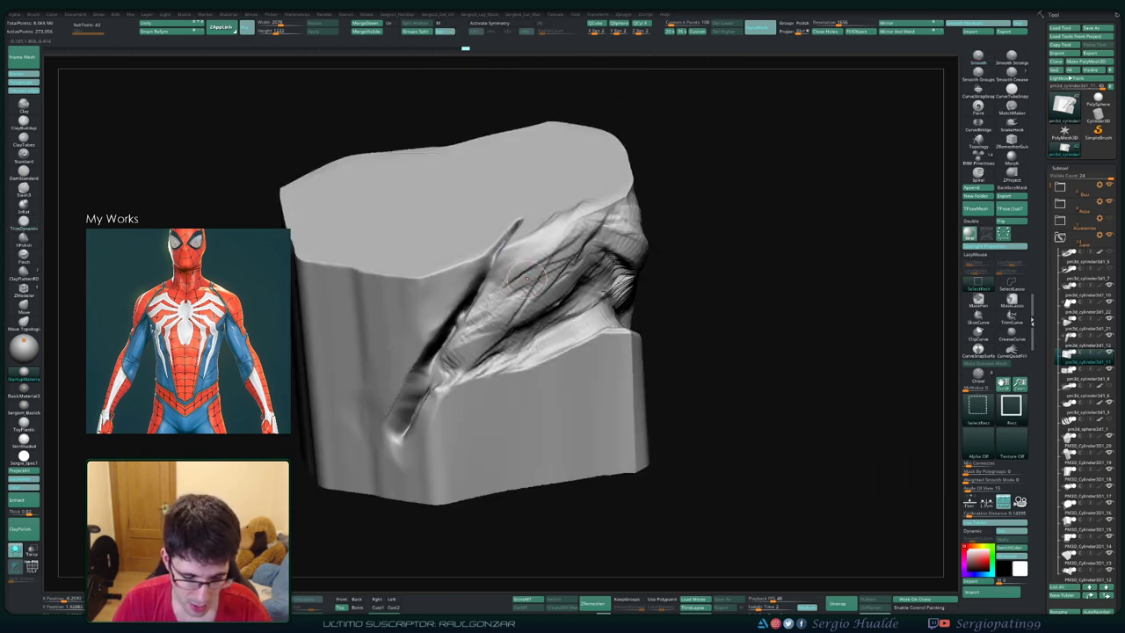
right_click_drag(518, 312, 470, 356)
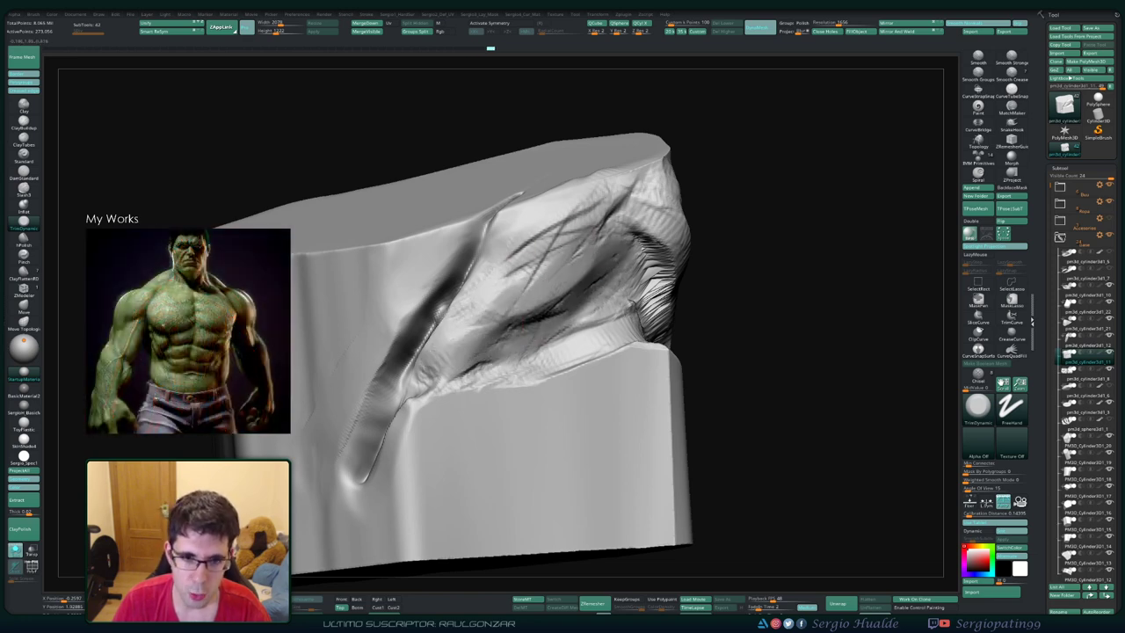
right_click_drag(466, 364, 470, 336)
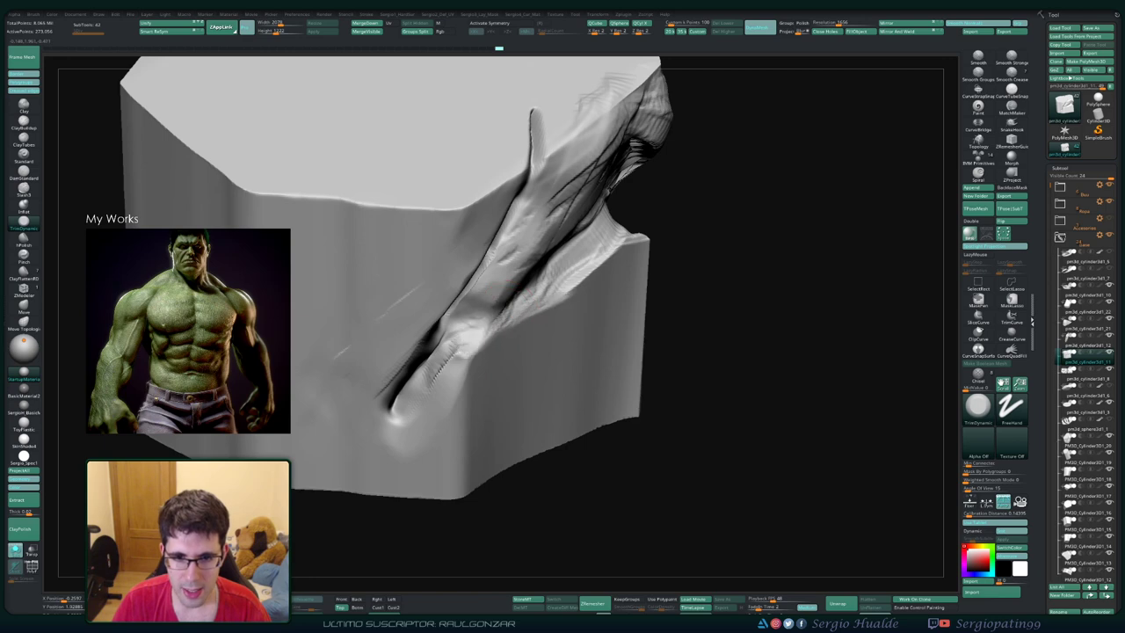
mouse_move(443, 377)
right_mouse_down()
mouse_move(473, 325)
mouse_move(395, 393)
right_mouse_up()
Step: Cut a Slash3 crease across the ridge, smooth it, and switch to ClayBuildup
key("b")
key("s")
key("l")
key("3")
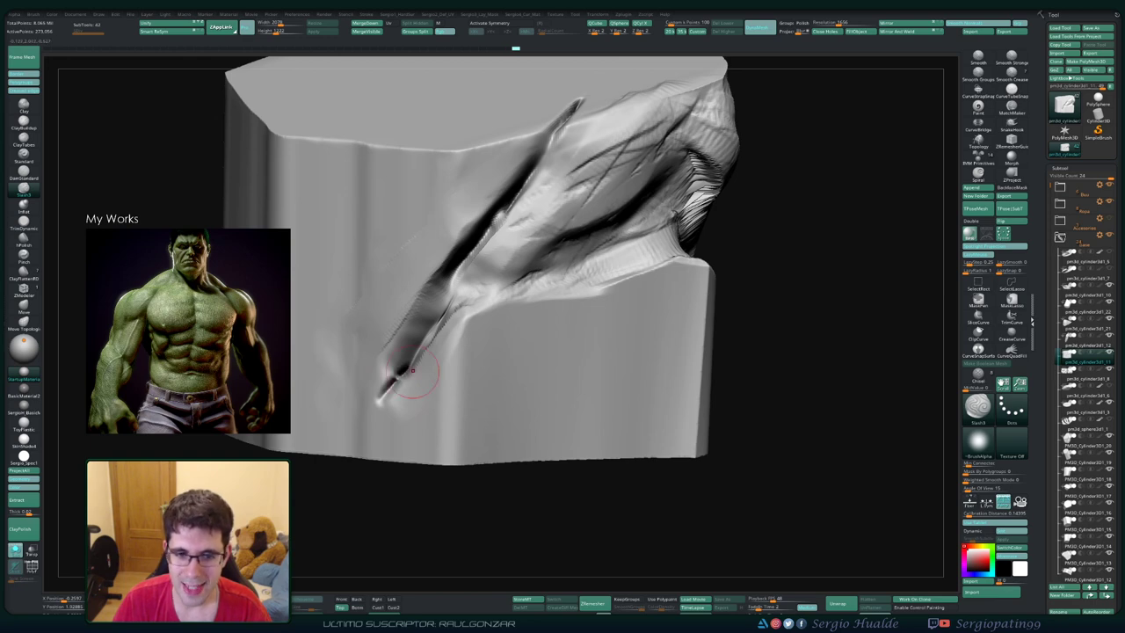
mouse_move(412, 370)
right_mouse_down()
mouse_move(397, 356)
mouse_move(564, 287)
mouse_move(535, 360)
right_mouse_up()
key("shift")
key("b")
key("c")
key("b")
Step: Stroke diagonal clay ridges across the block's upper faces, orbiting between strokes
mouse_move(608, 246)
left_mouse_down()
mouse_move(545, 360)
mouse_move(647, 199)
left_mouse_up()
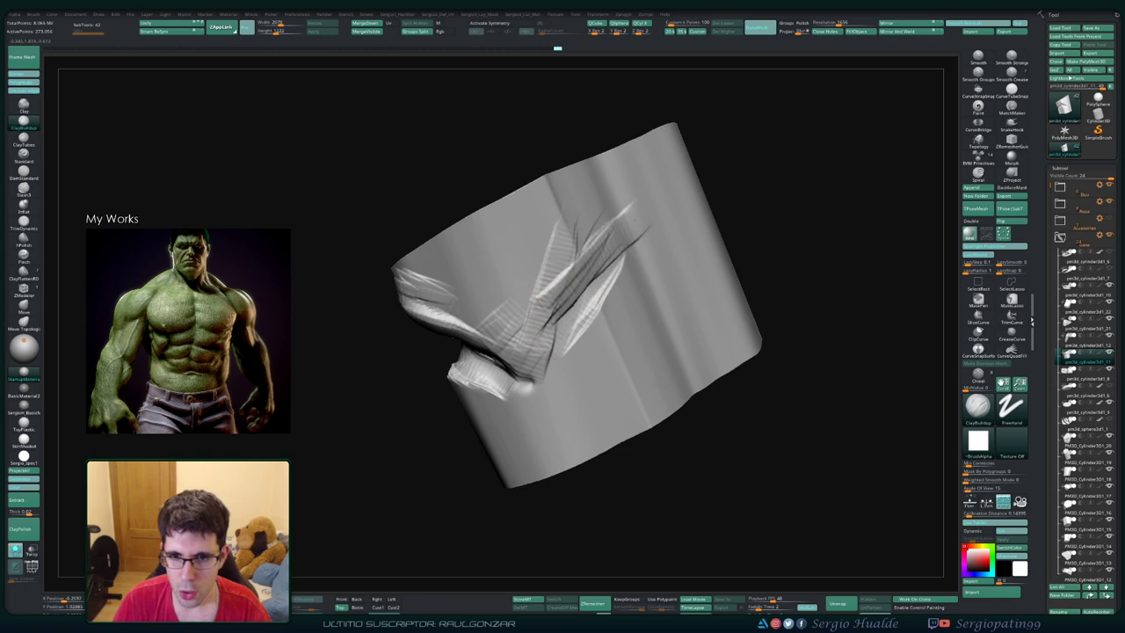
left_click_drag(556, 261, 659, 185)
left_click_drag(538, 236, 620, 186)
mouse_move(621, 184)
right_mouse_down()
mouse_move(574, 291)
mouse_move(562, 289)
mouse_move(604, 275)
right_mouse_up()
left_click_drag(604, 274, 626, 220)
mouse_move(571, 290)
left_mouse_down()
mouse_move(677, 254)
mouse_move(524, 294)
mouse_move(571, 268)
left_mouse_up()
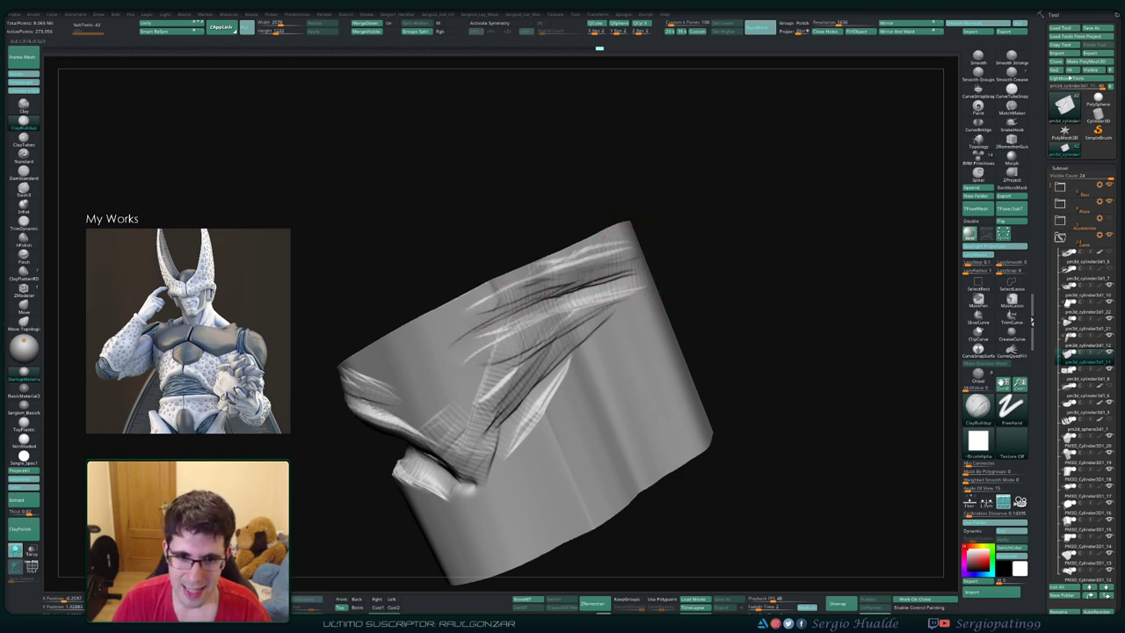
Step: Add diagonal fold strokes across the upper-left face of the block
left_click_drag(492, 290, 422, 387)
right_click_drag(422, 386, 405, 371)
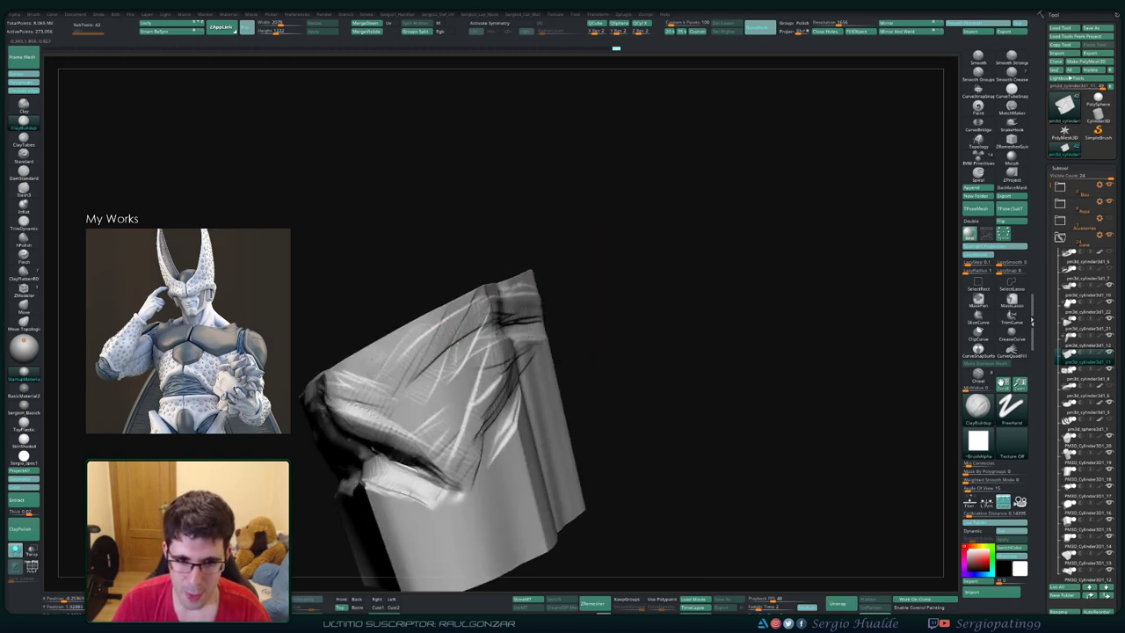
mouse_move(369, 387)
left_mouse_down()
mouse_move(461, 303)
mouse_move(406, 440)
left_mouse_up()
mouse_move(457, 347)
left_mouse_down()
mouse_move(391, 422)
mouse_move(461, 347)
left_mouse_up()
Step: Carve dark fold creases across the front face, including its right part
left_click_drag(466, 308, 518, 514)
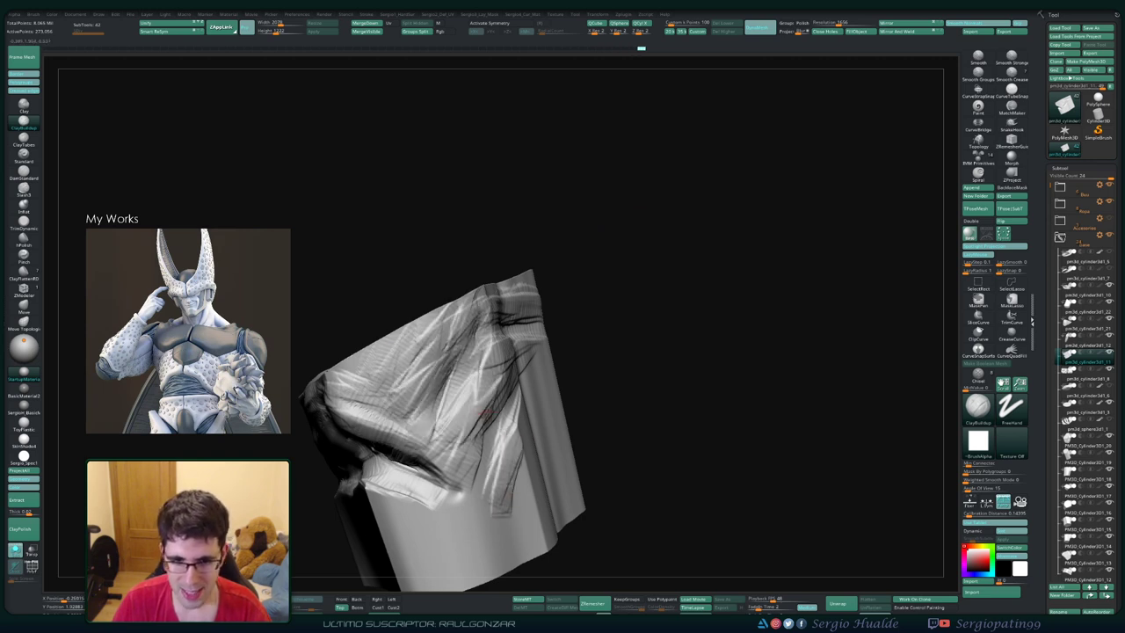
right_click_drag(486, 413, 500, 369)
left_click_drag(475, 325, 553, 431)
mouse_move(483, 395)
left_mouse_down()
mouse_move(562, 465)
mouse_move(563, 338)
left_mouse_up()
left_click_drag(585, 413, 566, 277)
mouse_move(540, 378)
left_mouse_down()
mouse_move(571, 246)
mouse_move(563, 320)
left_mouse_up()
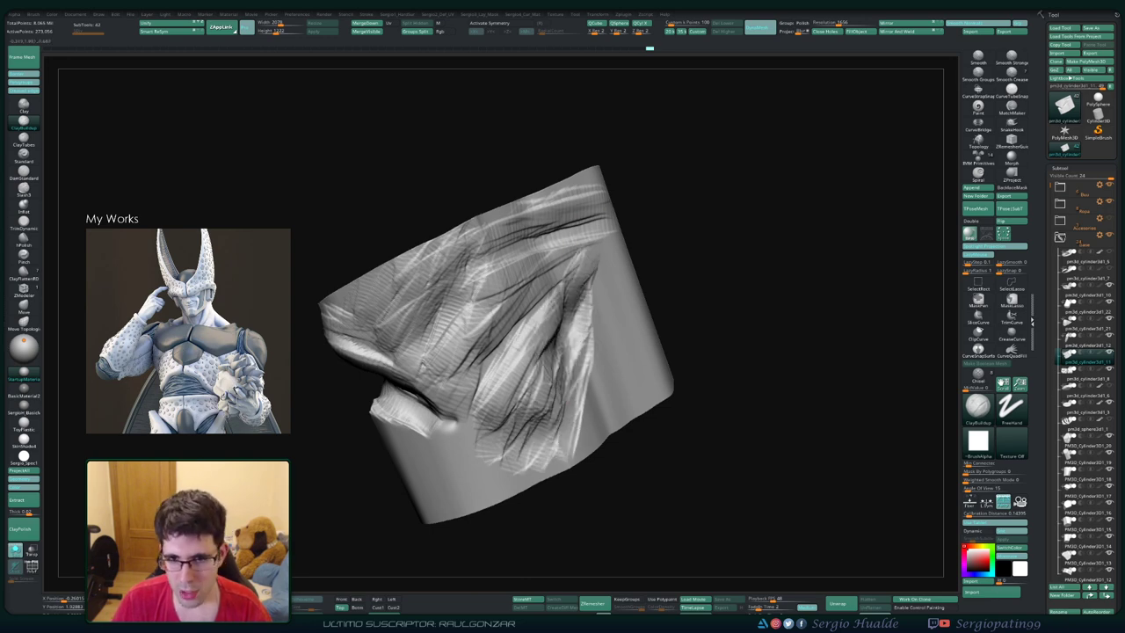
mouse_move(582, 278)
right_mouse_down()
mouse_move(559, 369)
mouse_move(553, 342)
mouse_move(492, 334)
mouse_move(563, 307)
right_mouse_up()
Step: Add fold strokes on the cylinder's side and creases near its upper right
mouse_move(545, 334)
left_mouse_down()
mouse_move(598, 255)
mouse_move(562, 387)
left_mouse_up()
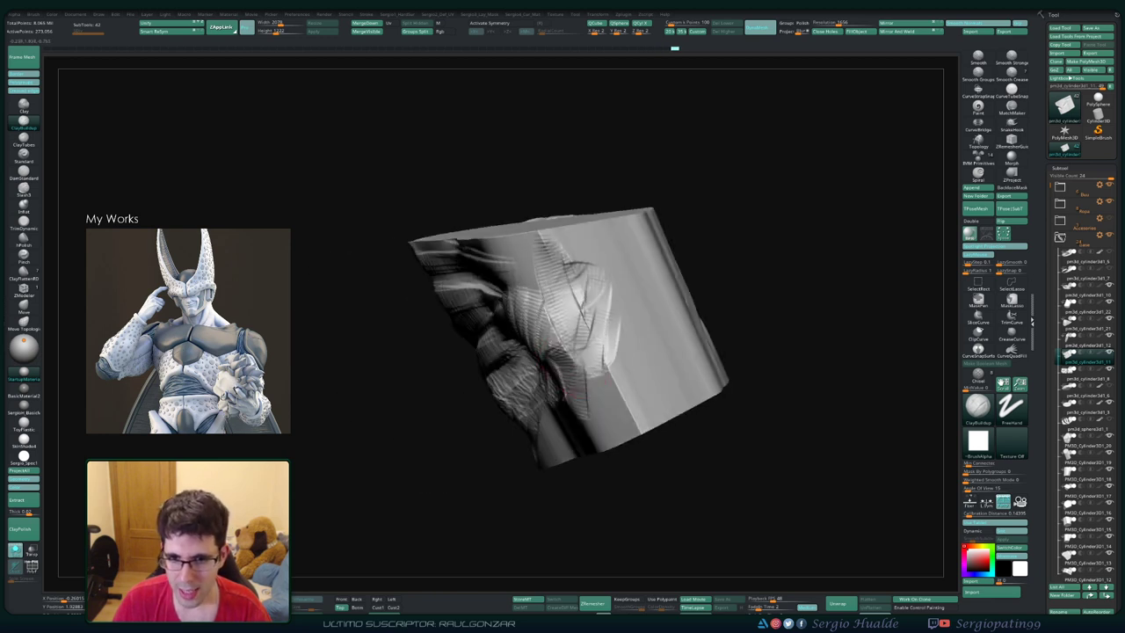
left_click_drag(587, 312, 637, 435)
left_click_drag(632, 299, 571, 361)
right_click_drag(571, 360, 547, 323)
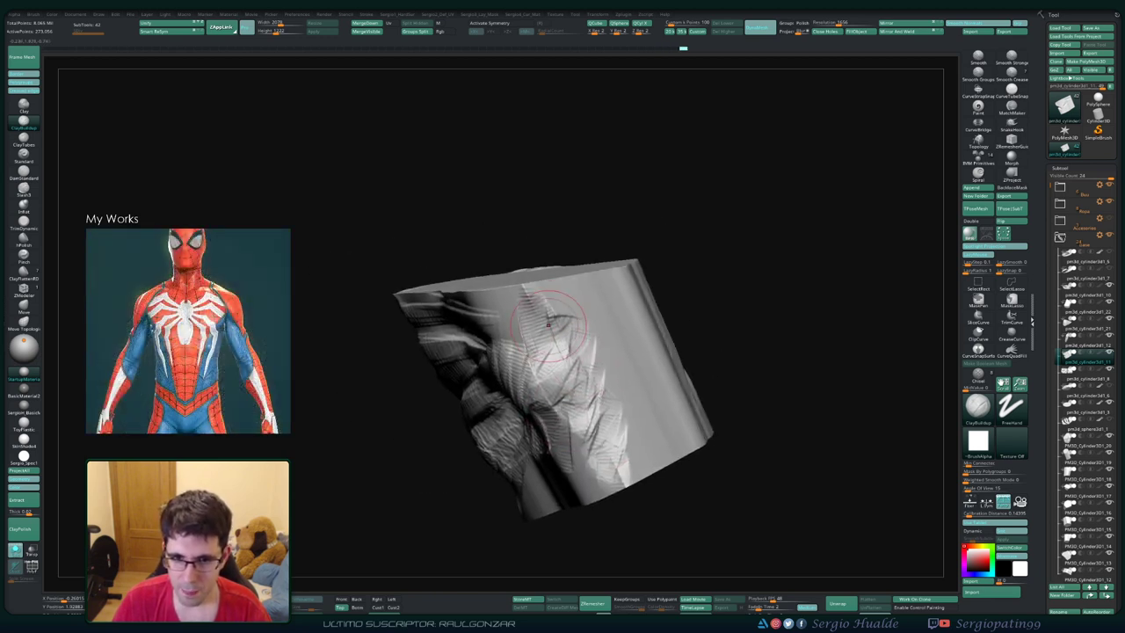
mouse_move(528, 333)
left_mouse_down()
mouse_move(589, 281)
mouse_move(545, 369)
left_mouse_up()
right_click_drag(580, 360, 555, 315)
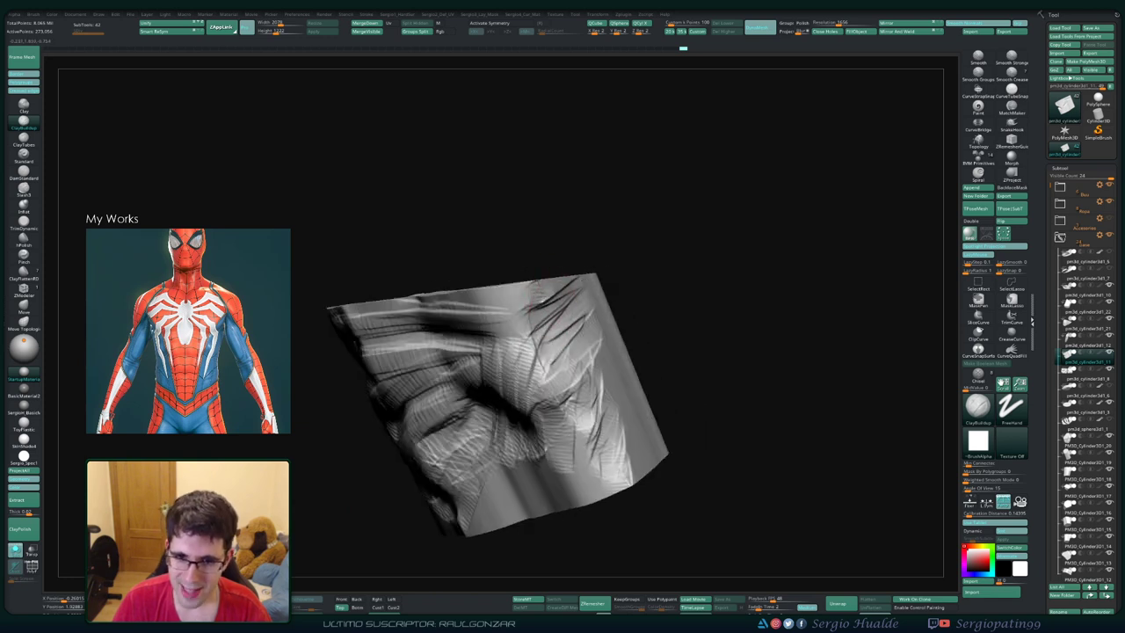
mouse_move(545, 299)
left_mouse_down()
mouse_move(466, 321)
mouse_move(598, 369)
left_mouse_up()
right_click_drag(597, 361, 562, 316)
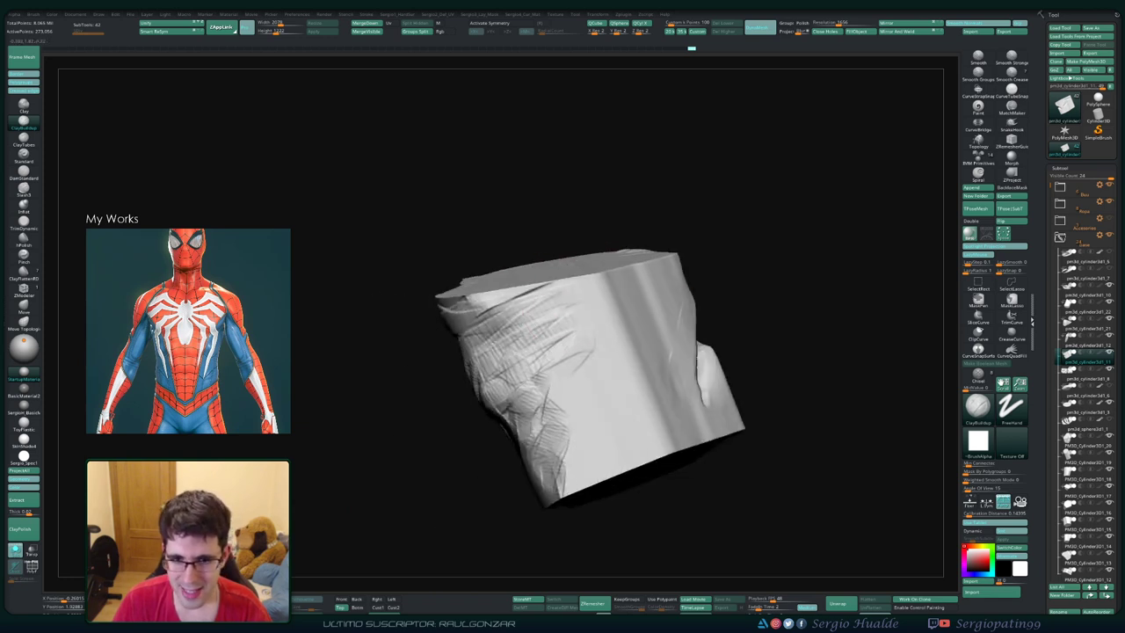
Step: Carve four new diagonal folds down the cylinder's front face
left_click_drag(492, 294, 576, 364)
left_click_drag(522, 312, 615, 409)
left_click_drag(487, 334, 576, 453)
left_click_drag(567, 352, 625, 466)
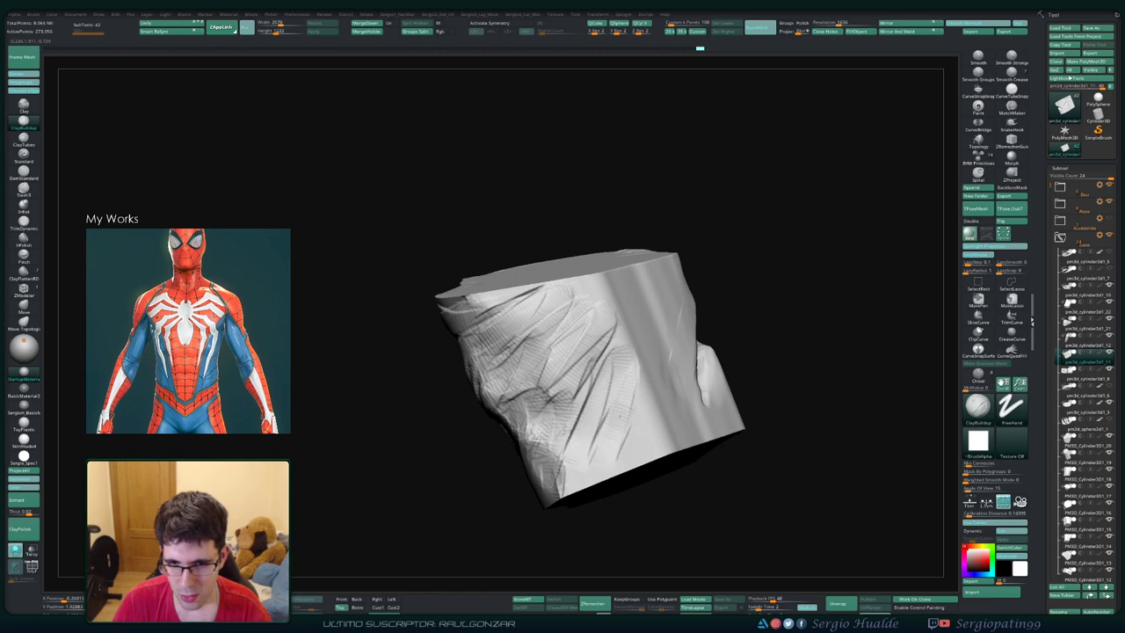
right_click_drag(650, 352, 594, 369)
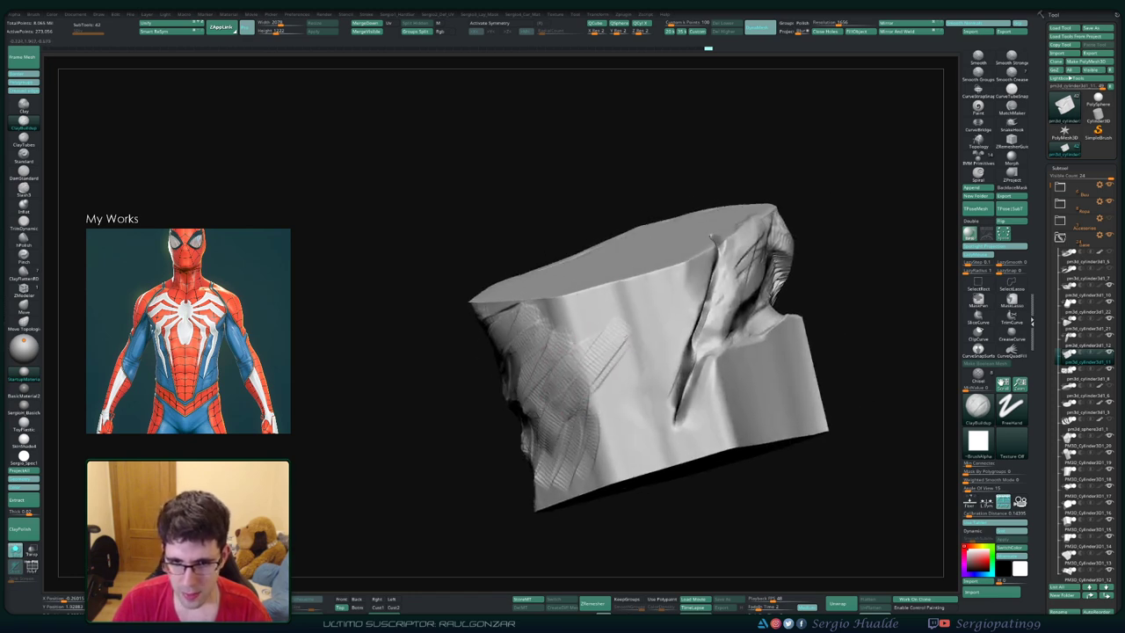
Step: Carve diagonal creases across the front-left face beside the deep crease
mouse_move(536, 307)
left_mouse_down()
mouse_move(646, 453)
mouse_move(615, 409)
left_mouse_up()
left_click_drag(523, 360, 672, 465)
left_click_drag(532, 400, 672, 492)
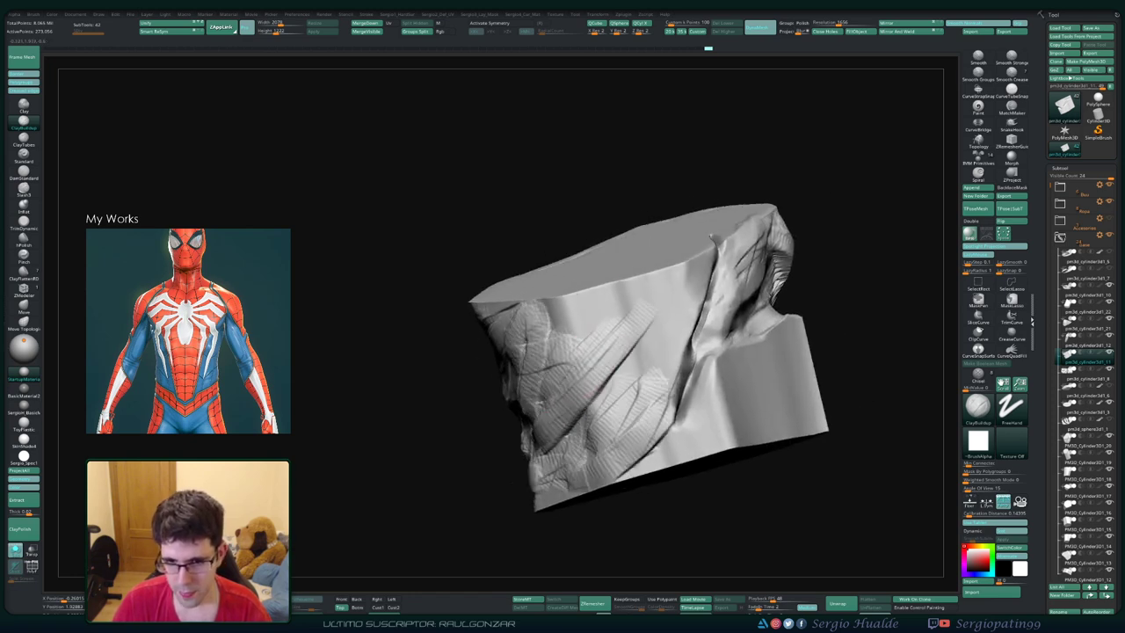
right_click_drag(552, 482, 527, 479)
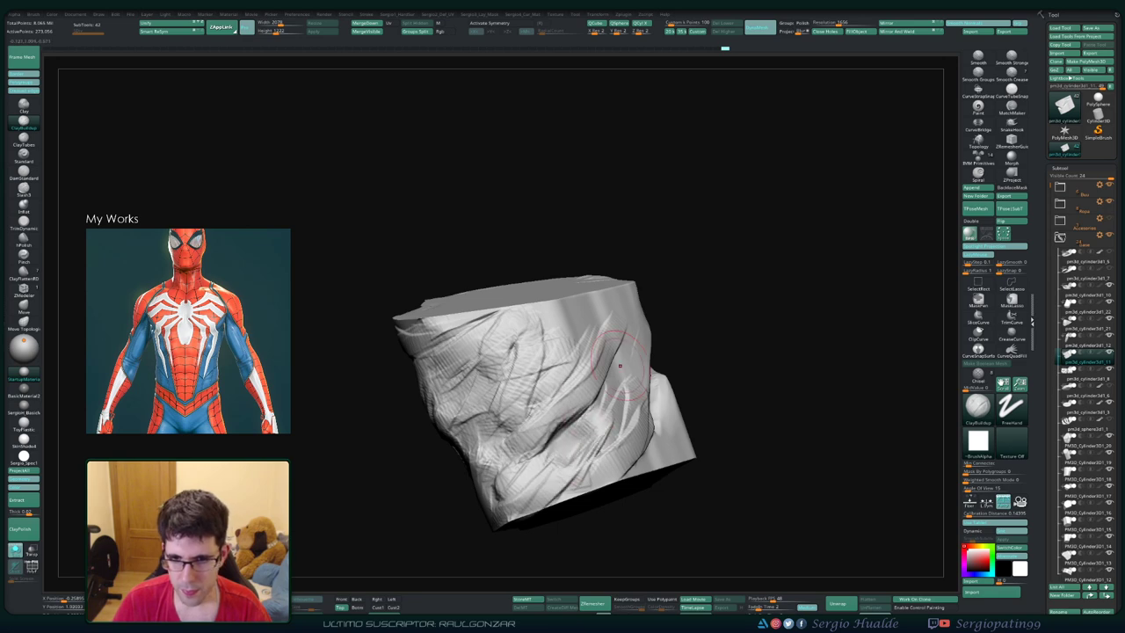
right_click_drag(584, 317, 637, 290)
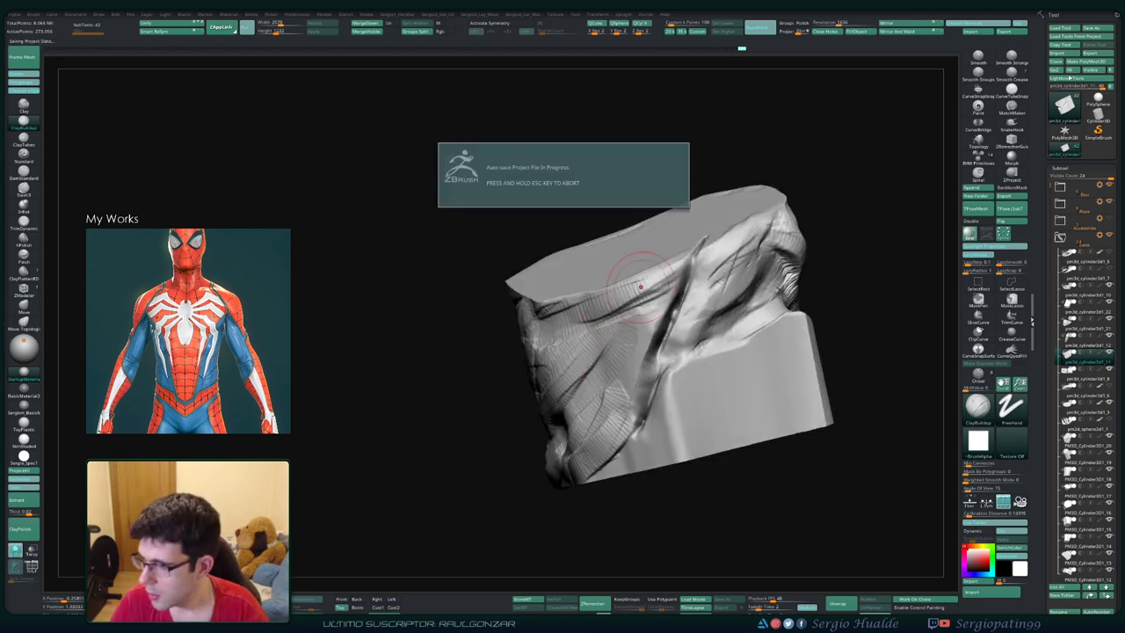
Step: Orbit to the folded left side and smooth its cloth folds
mouse_move(595, 273)
right_mouse_down()
mouse_move(611, 297)
mouse_move(595, 292)
mouse_move(608, 293)
mouse_move(603, 307)
mouse_move(616, 280)
right_mouse_up()
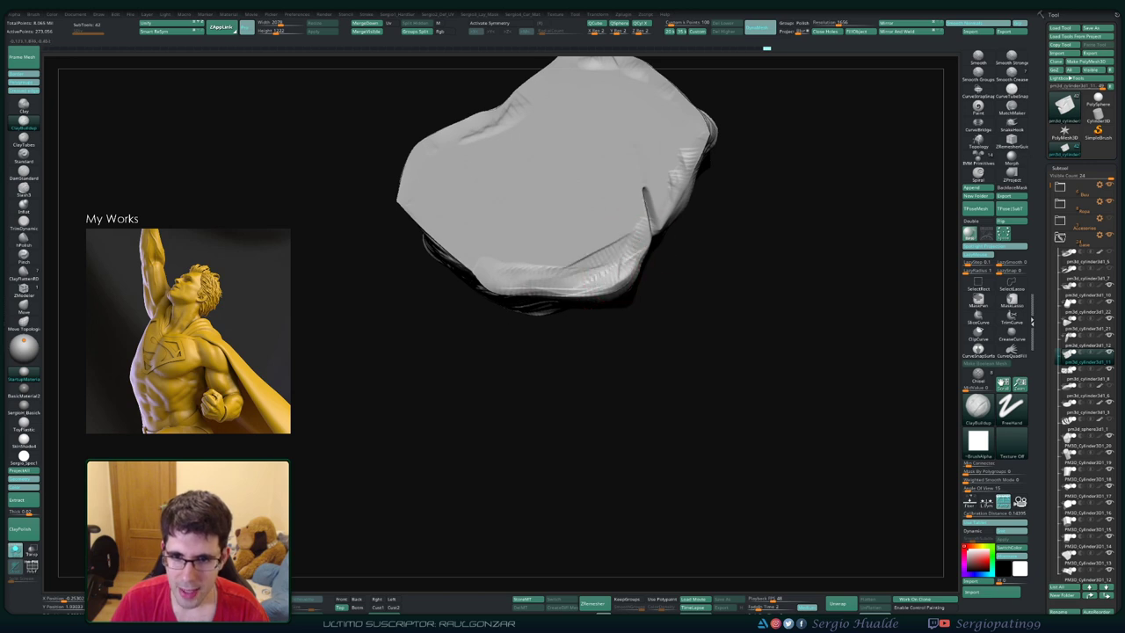
right_click_drag(535, 279, 559, 340)
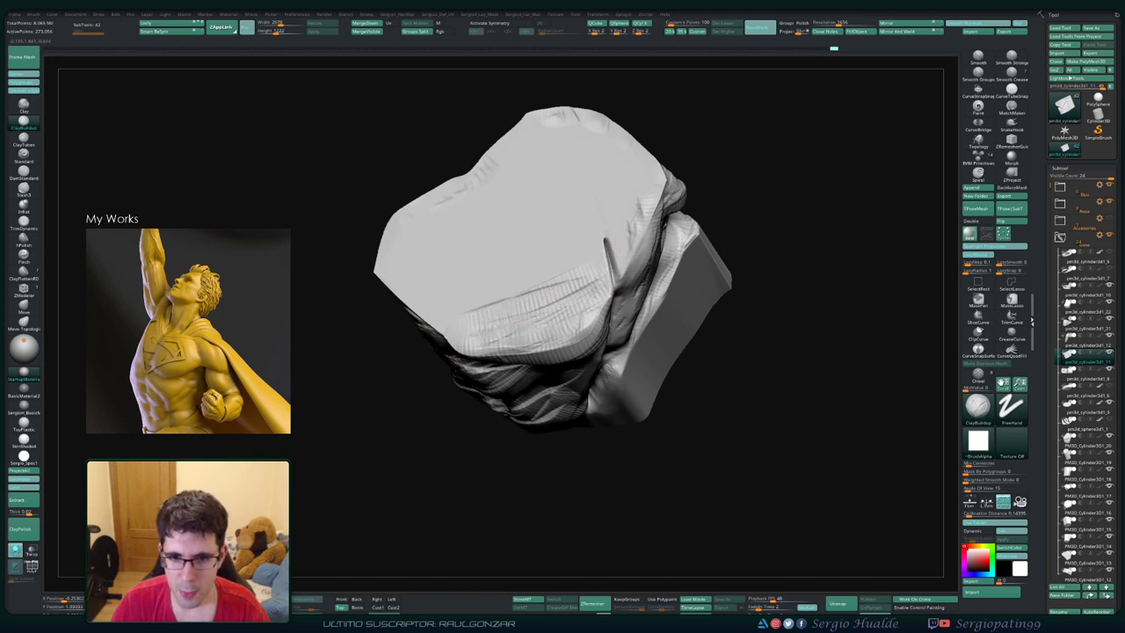
right_click_drag(545, 330, 580, 326)
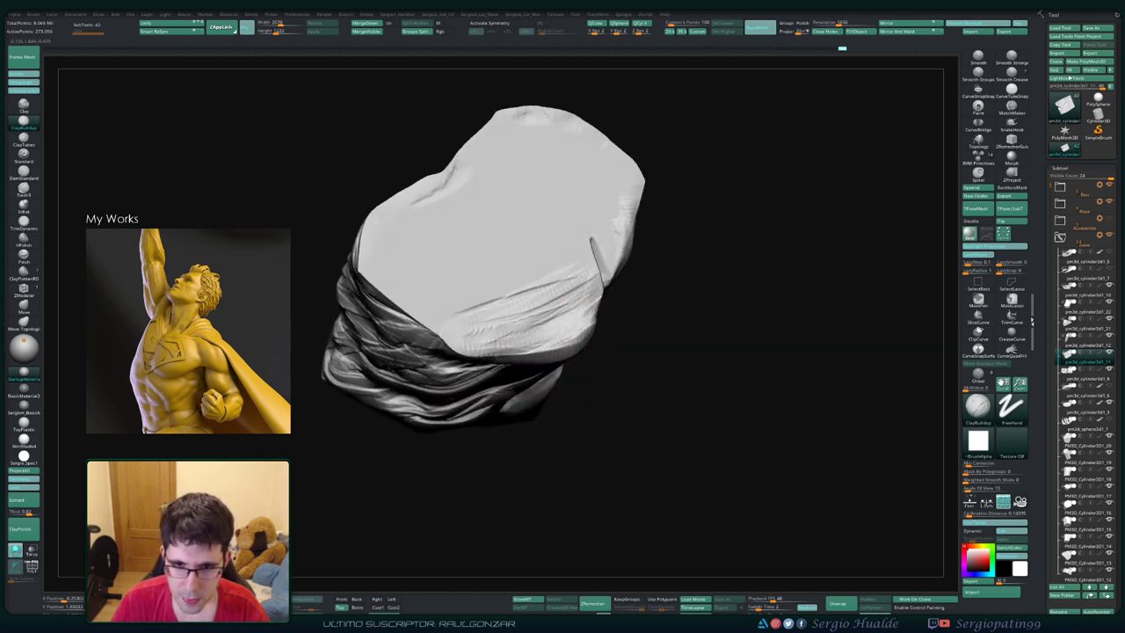
left_click_drag(504, 345, 575, 331, "shift")
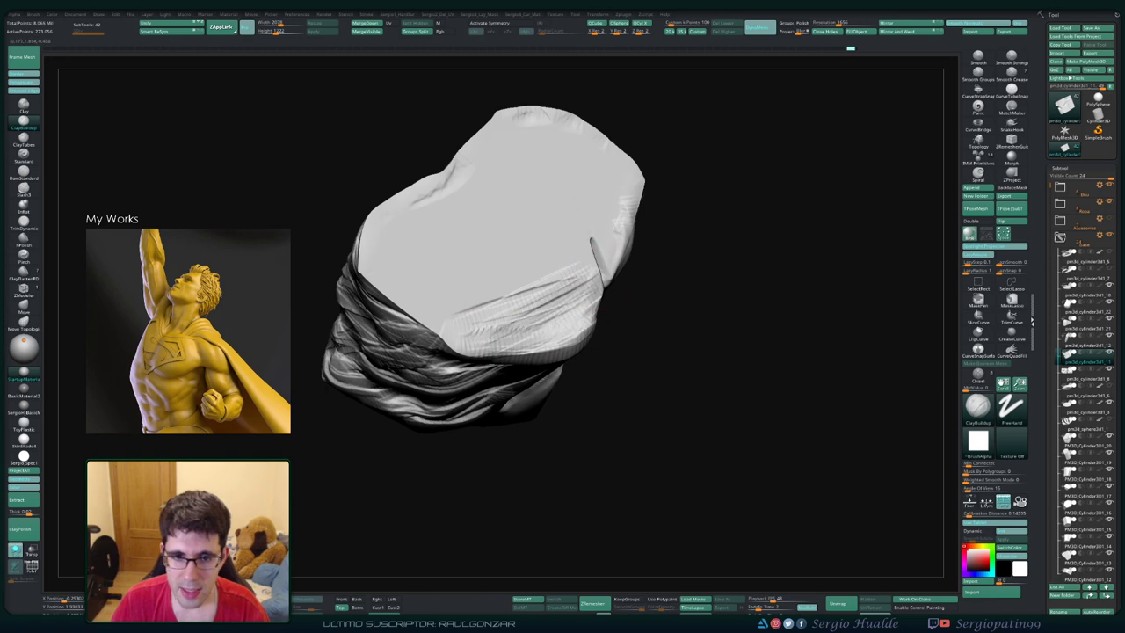
mouse_move(602, 259)
right_mouse_down()
mouse_move(557, 271)
mouse_move(577, 291)
mouse_move(535, 326)
mouse_move(549, 347)
mouse_move(556, 318)
right_mouse_up()
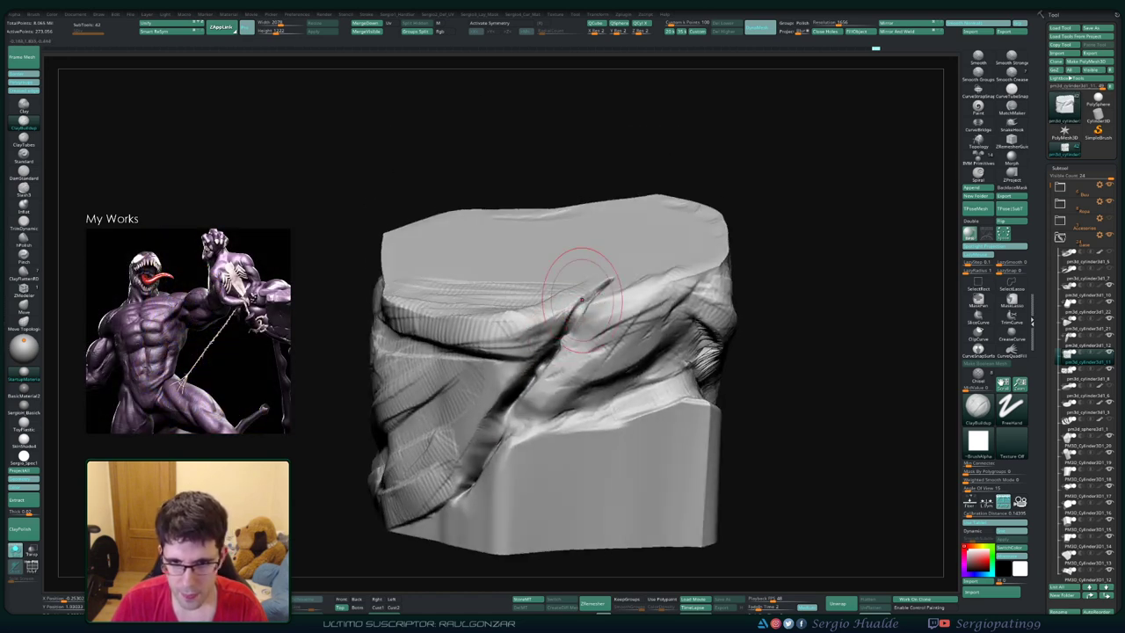
Step: Carve a crease down from the upper fold and deepen, then smooth, the front groove
left_click_drag(581, 299, 512, 351)
right_click_drag(419, 375, 452, 387)
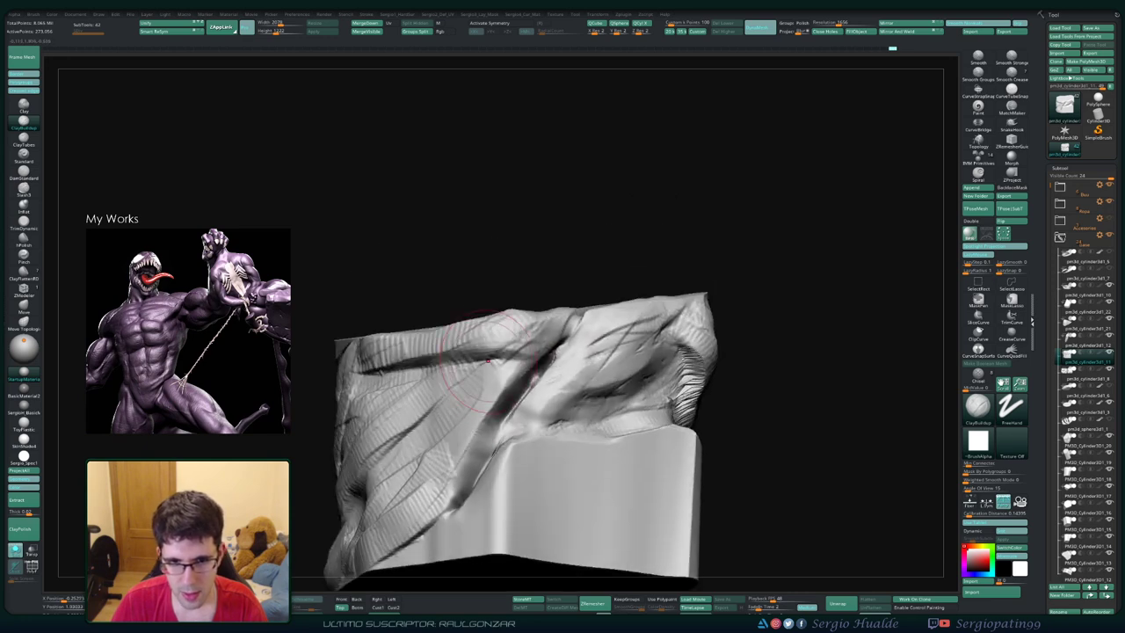
left_click_drag(492, 350, 431, 417)
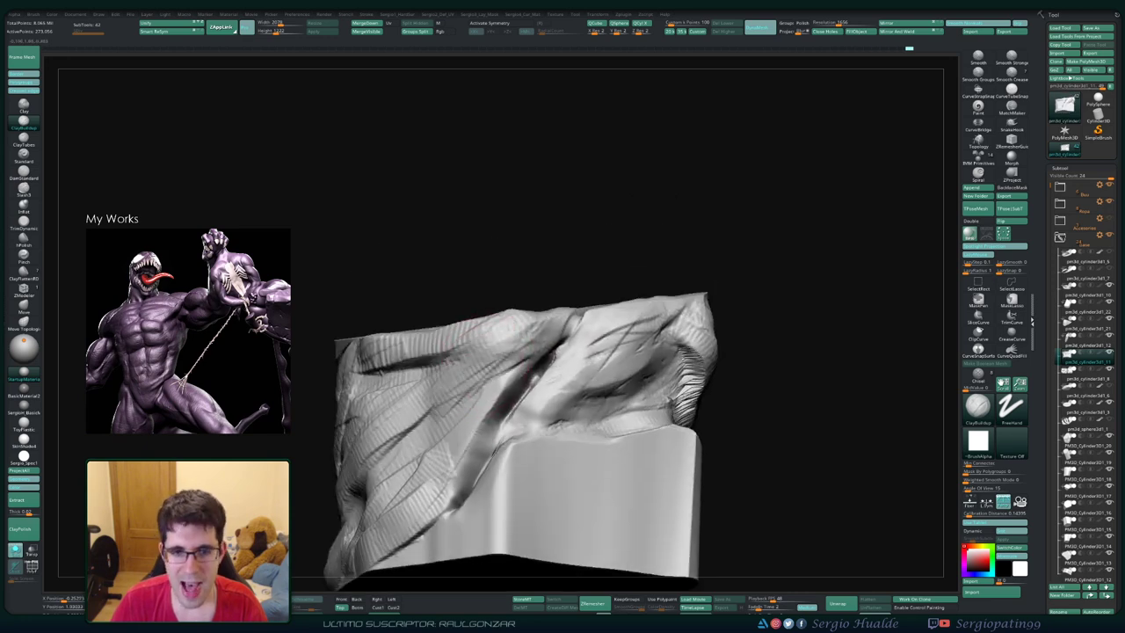
left_click_drag(519, 360, 492, 426)
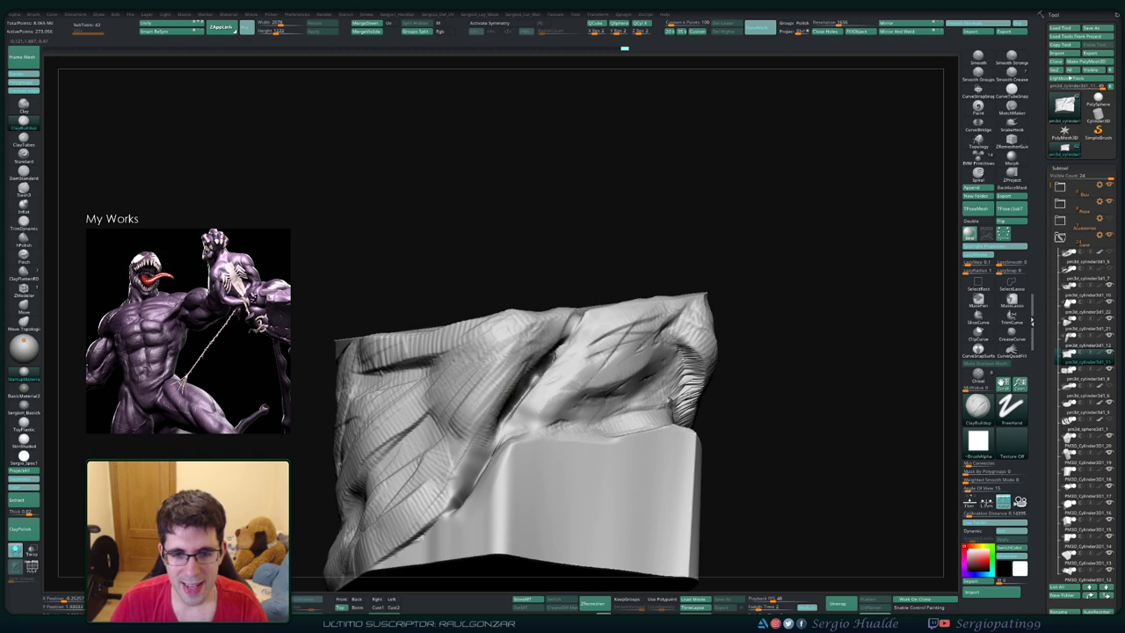
mouse_move(519, 369)
left_mouse_down()
mouse_move(456, 405)
mouse_move(462, 464)
left_mouse_up()
mouse_move(464, 451)
right_mouse_down()
mouse_move(439, 483)
mouse_move(519, 404)
right_mouse_up()
Step: Carve dark creases on the block's lower-right side
left_click_drag(562, 431, 589, 356)
left_click_drag(584, 396, 628, 290)
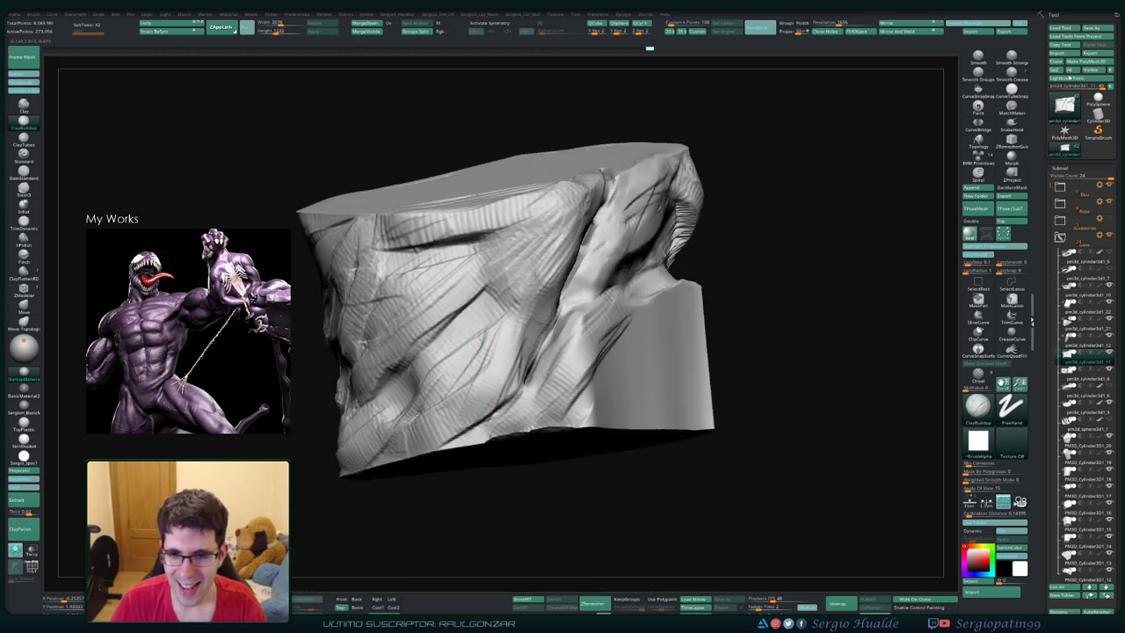
mouse_move(615, 352)
left_mouse_down()
mouse_move(650, 268)
mouse_move(619, 377)
left_mouse_up()
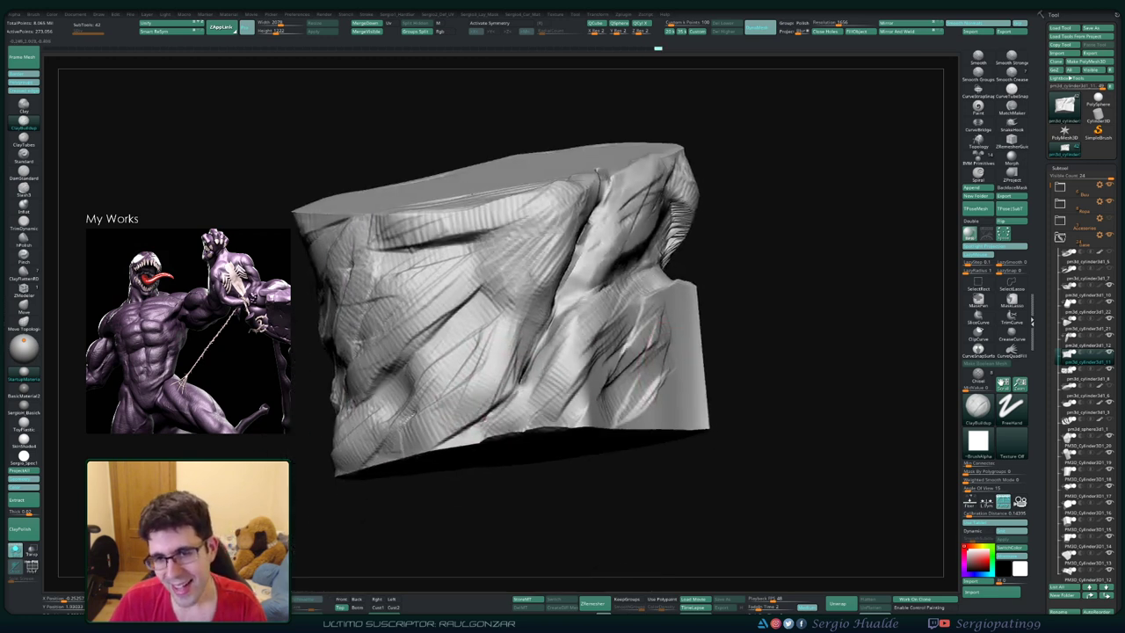
right_click_drag(633, 387, 562, 347)
Step: Carve a row of creases along the lower front and bottom edge
left_click_drag(628, 338, 580, 399)
left_click_drag(615, 356, 544, 426)
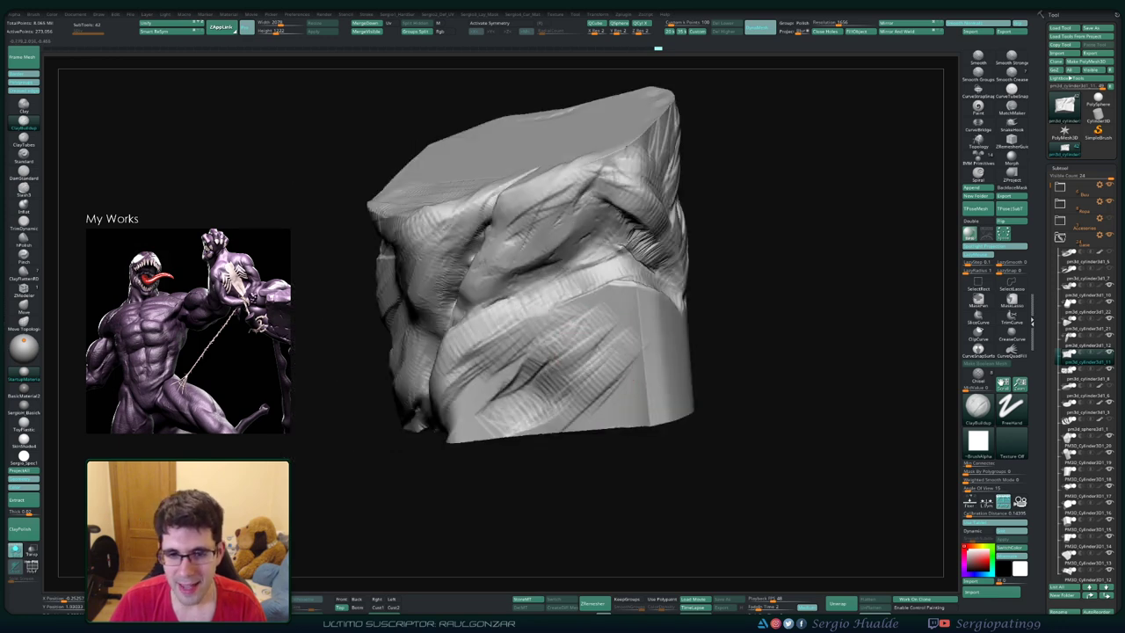
left_click_drag(558, 365, 488, 430)
left_click_drag(523, 352, 466, 431)
right_click_drag(703, 369, 650, 352)
left_click_drag(492, 401, 452, 439)
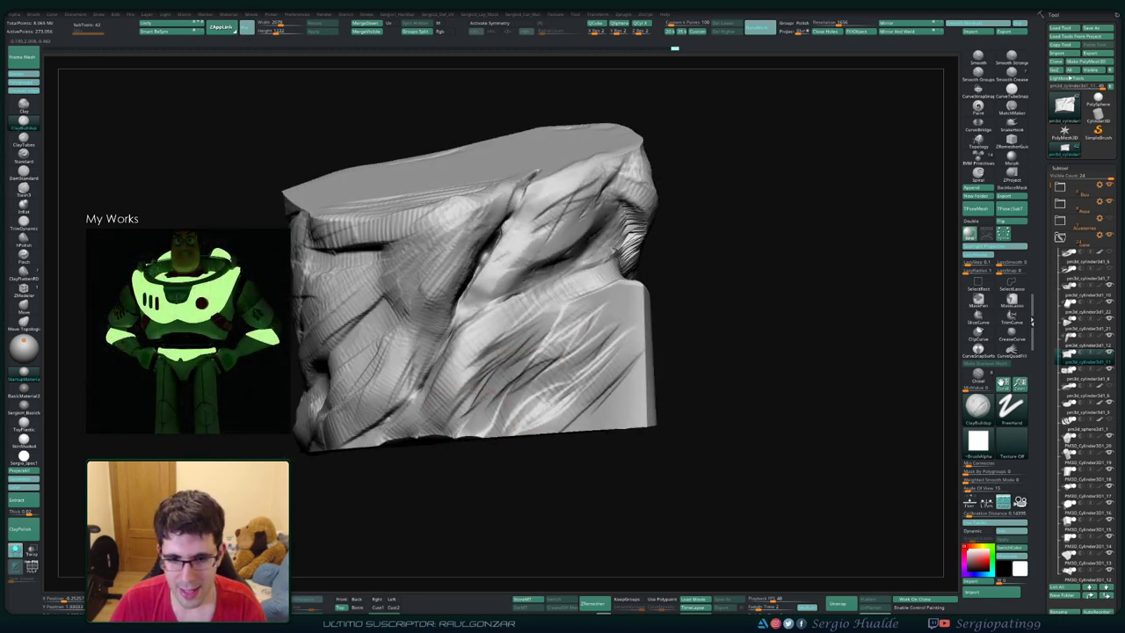
mouse_move(510, 383)
left_mouse_down()
mouse_move(439, 439)
mouse_move(461, 439)
left_mouse_up()
left_click_drag(558, 386, 479, 439)
Step: Orbit the block to inspect the wrapped folds on its front and left sides
mouse_move(667, 369)
right_mouse_down()
mouse_move(562, 334)
mouse_move(615, 316)
mouse_move(598, 339)
right_mouse_up()
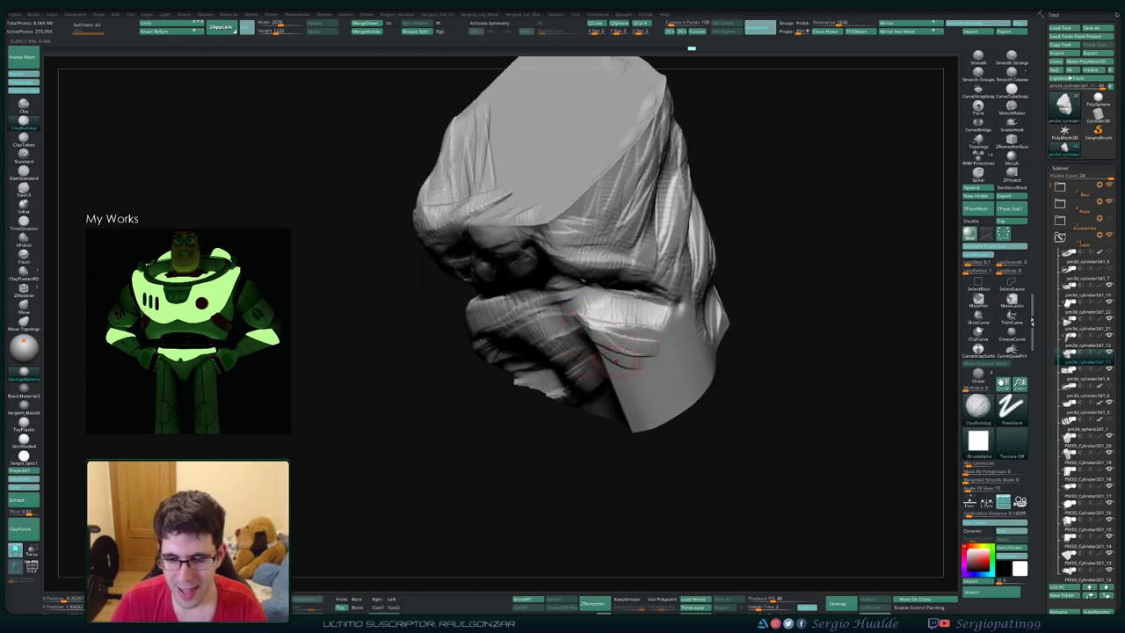
right_click_drag(608, 357, 577, 349)
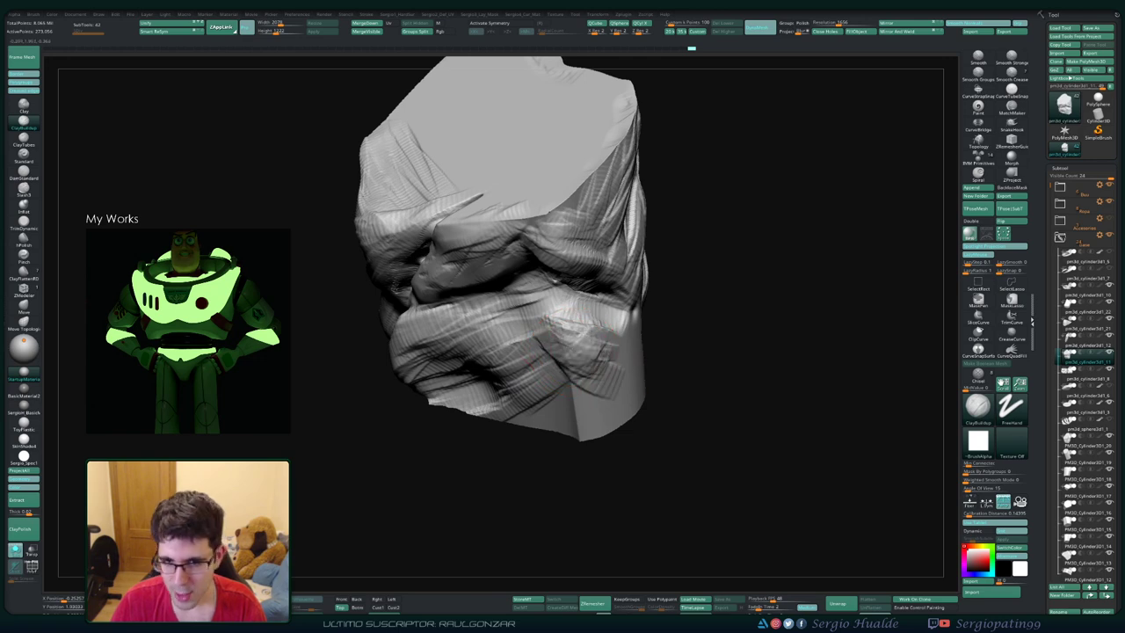
right_click_drag(597, 397, 585, 435)
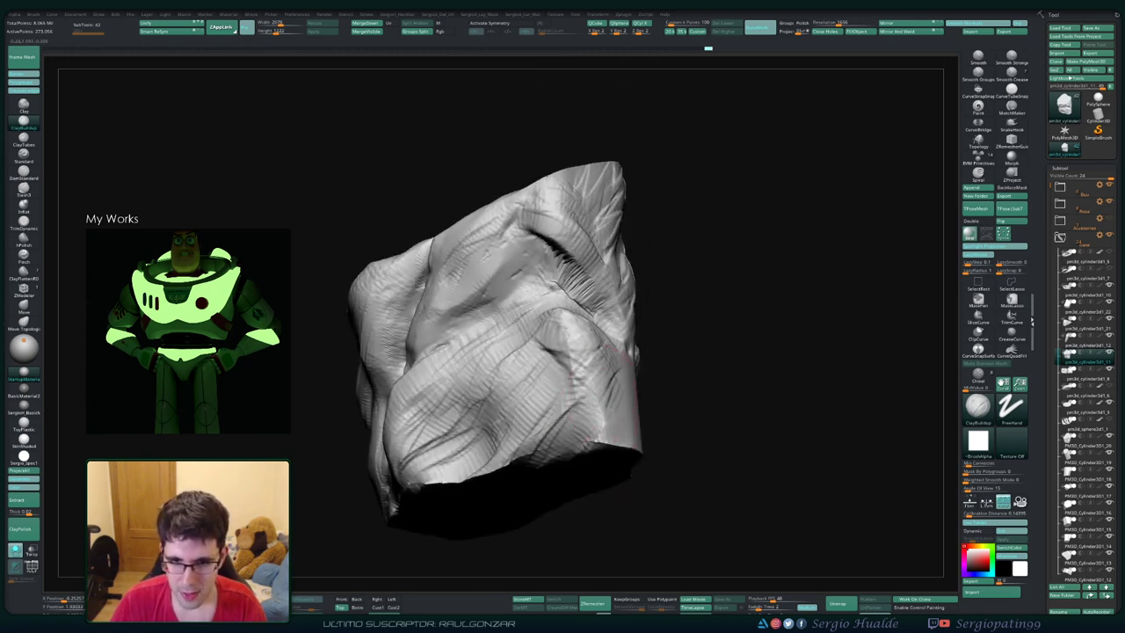
right_click_drag(593, 411, 514, 361)
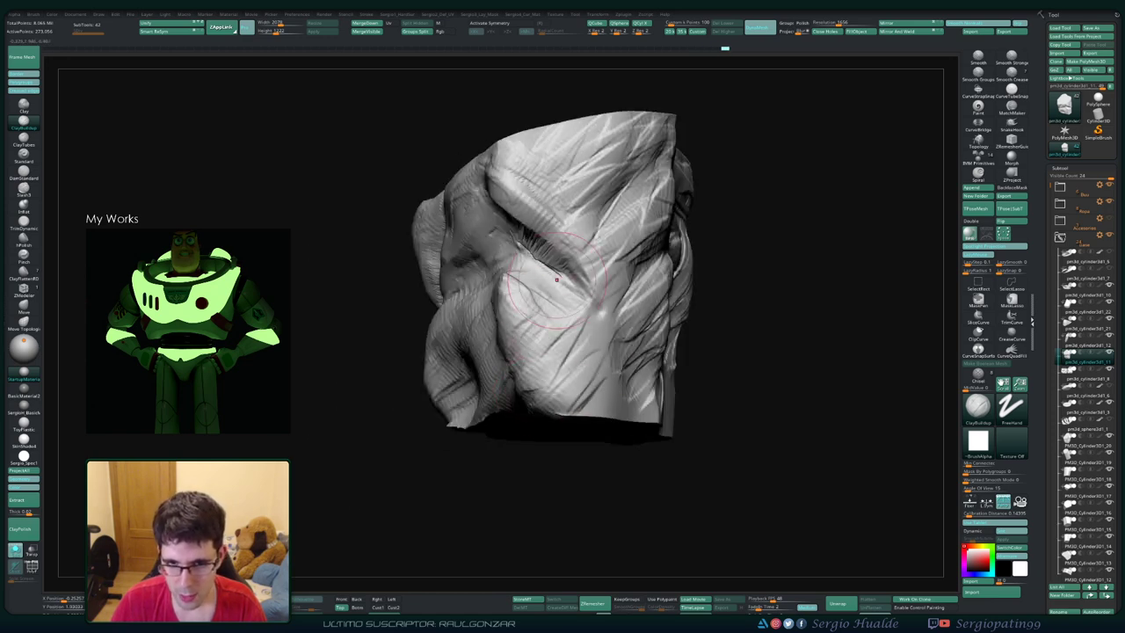
mouse_move(620, 386)
right_mouse_down()
mouse_move(668, 369)
mouse_move(651, 333)
mouse_move(615, 386)
mouse_move(617, 373)
right_mouse_up()
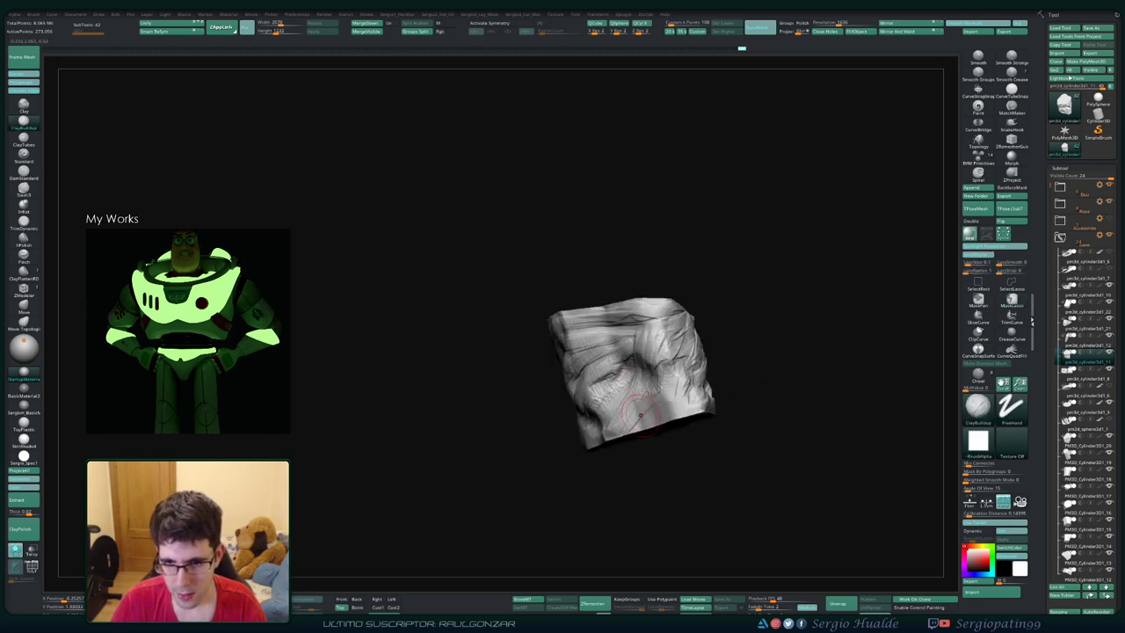
right_click_drag(640, 415, 606, 418)
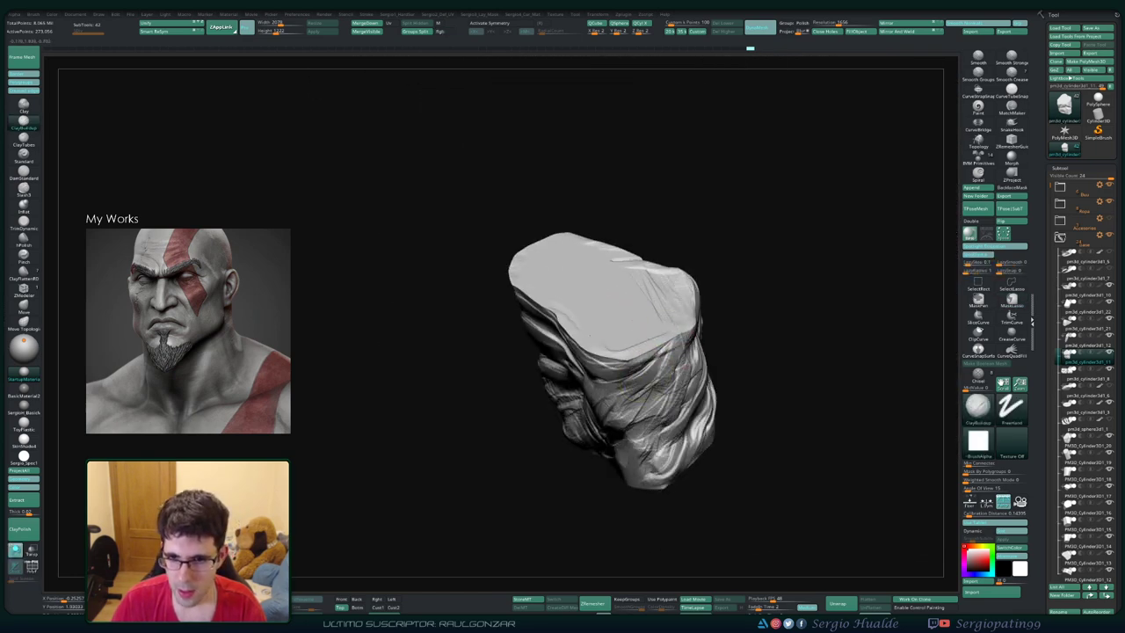
Step: Turn the rock to its flat face and carve one deep fold crack across it
mouse_move(650, 351)
right_mouse_down()
mouse_move(686, 327)
mouse_move(643, 263)
right_mouse_up()
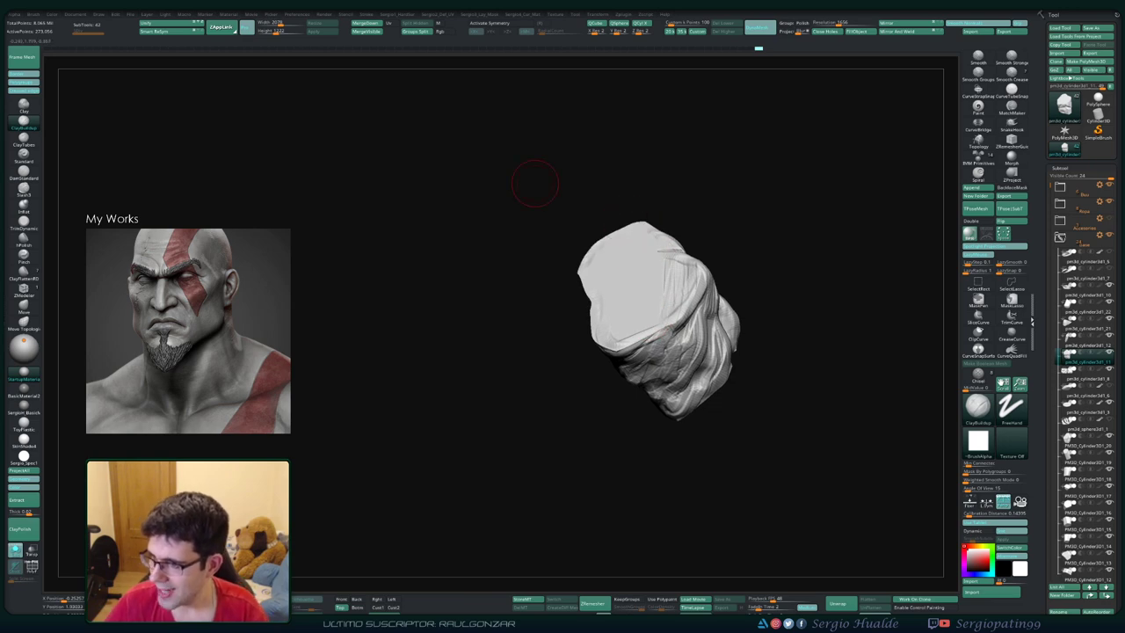
mouse_move(683, 276)
right_mouse_down()
mouse_move(640, 364)
mouse_move(633, 359)
right_mouse_up()
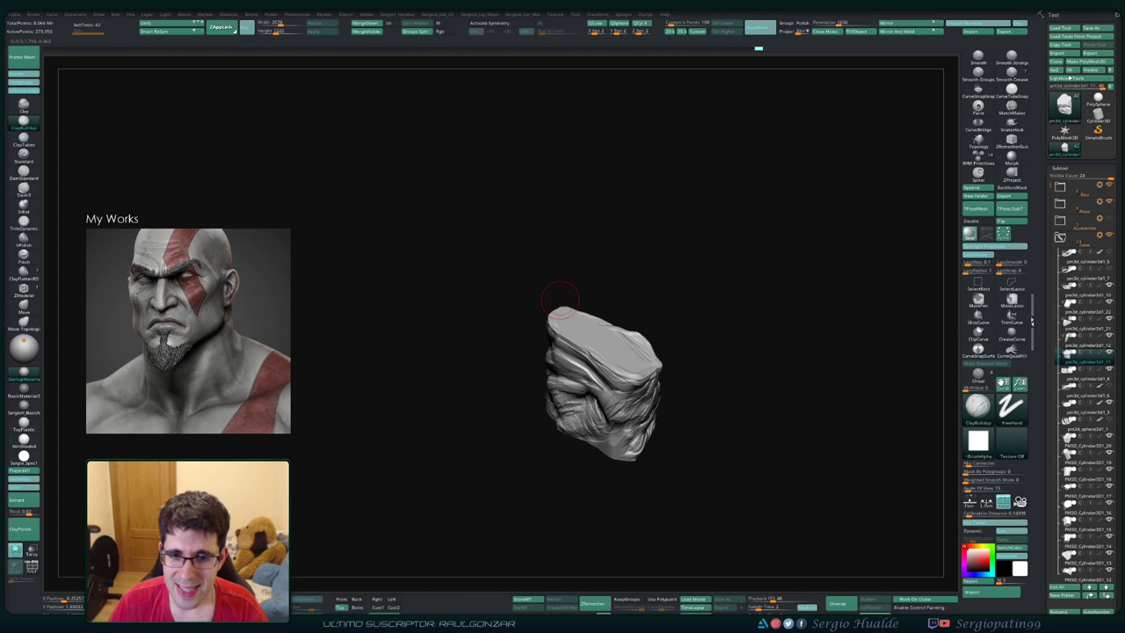
mouse_move(560, 299)
right_mouse_down()
mouse_move(603, 358)
mouse_move(525, 349)
mouse_move(550, 394)
right_mouse_up()
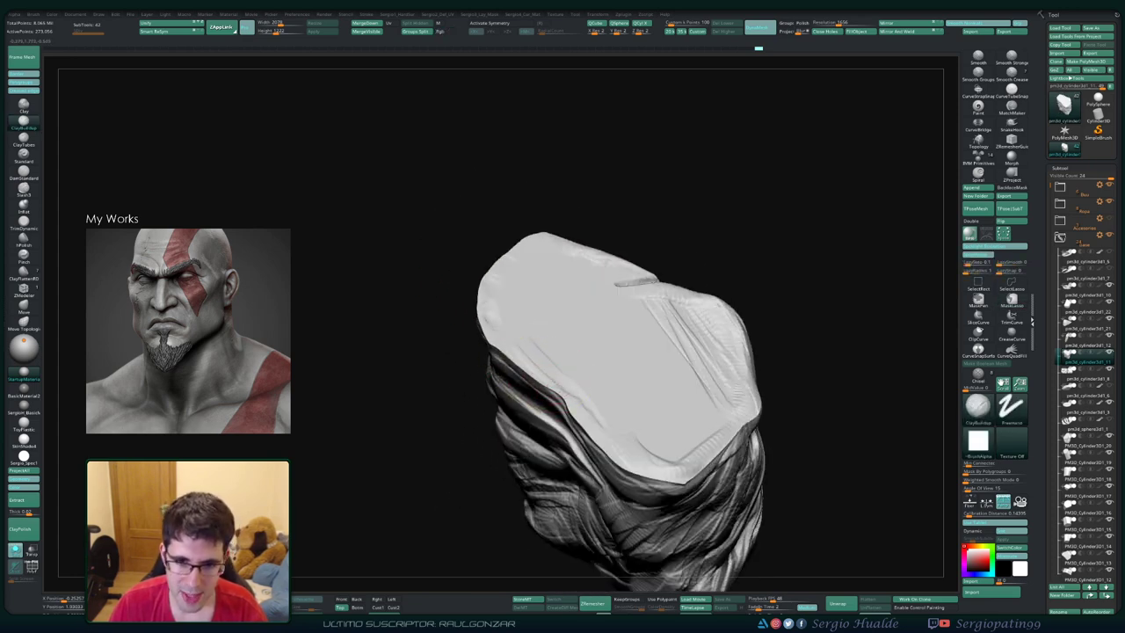
mouse_move(581, 410)
right_mouse_down()
mouse_move(590, 396)
mouse_move(573, 439)
right_mouse_up()
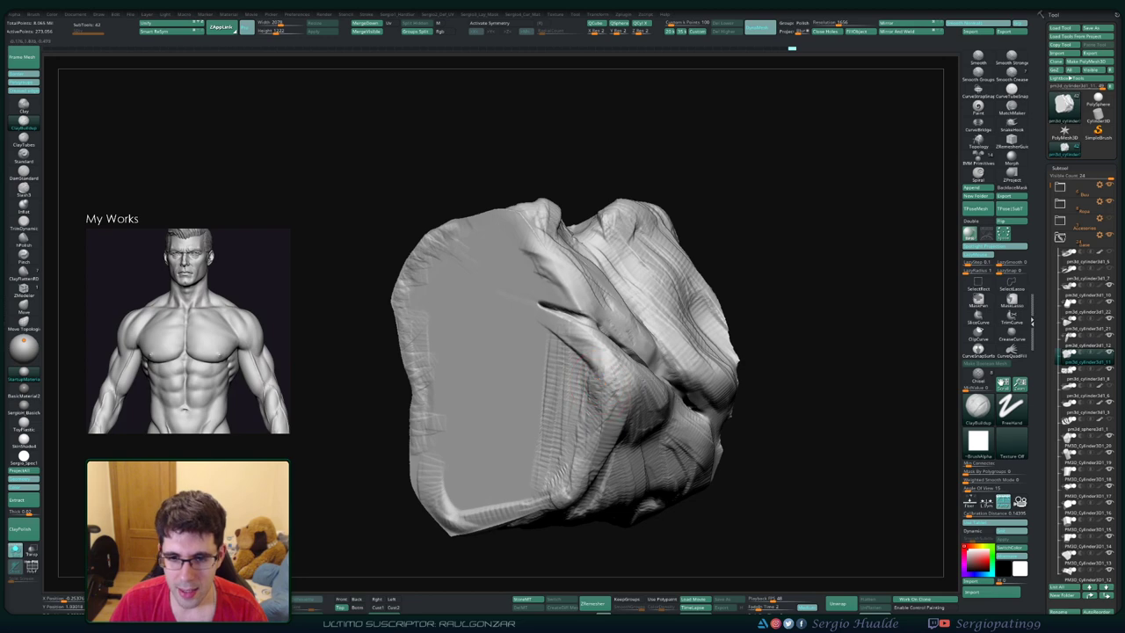
right_click_drag(589, 425, 590, 369)
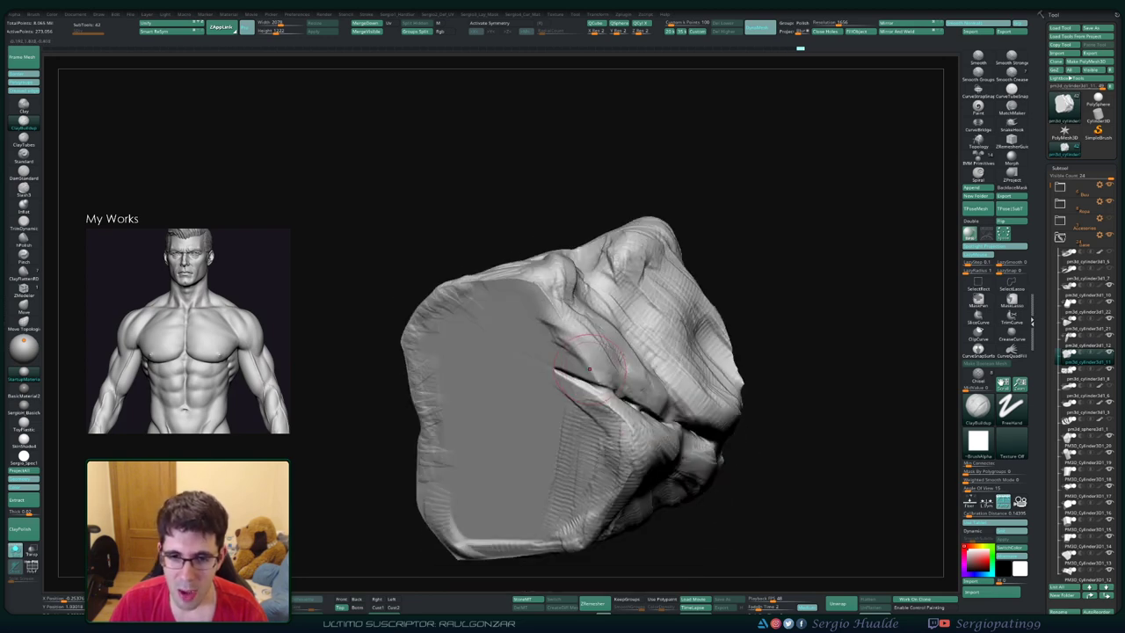
right_click_drag(550, 309, 590, 317)
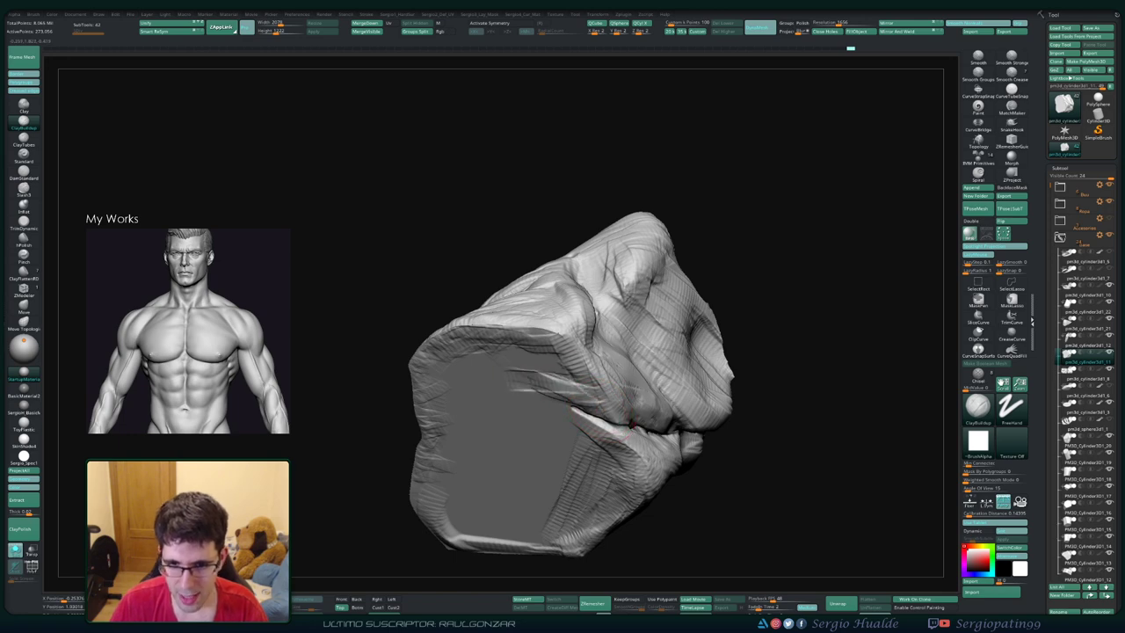
left_click_drag(506, 396, 569, 376)
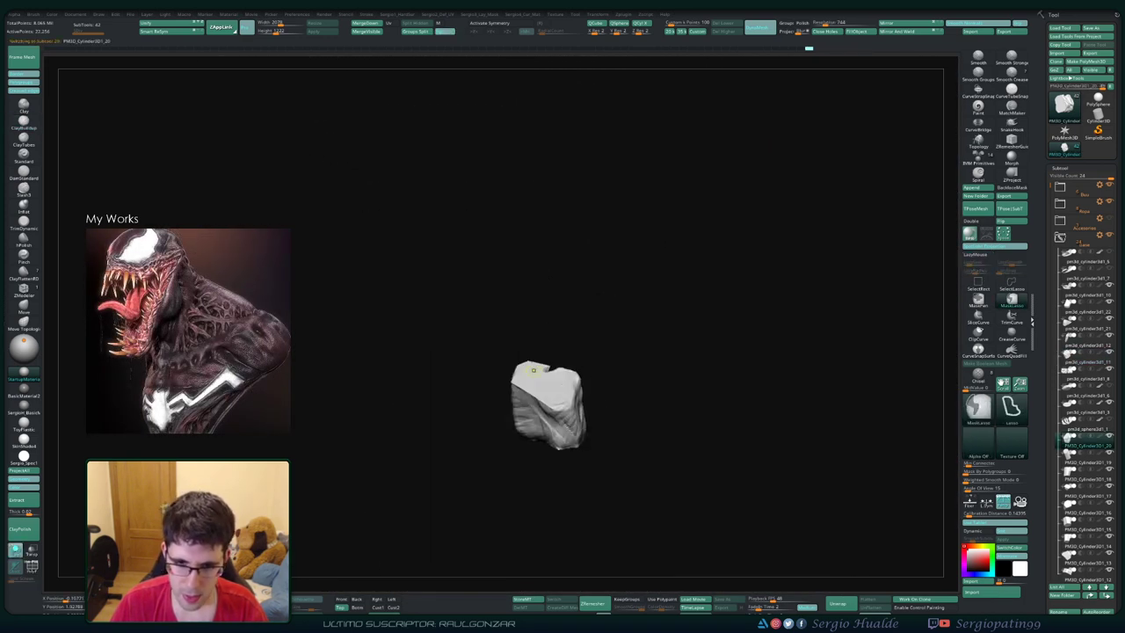
Step: Frame the notched rock, switch to ClayBuildup, and rotate it to a frontal view
key("f")
key("b")
key("c")
key("b")
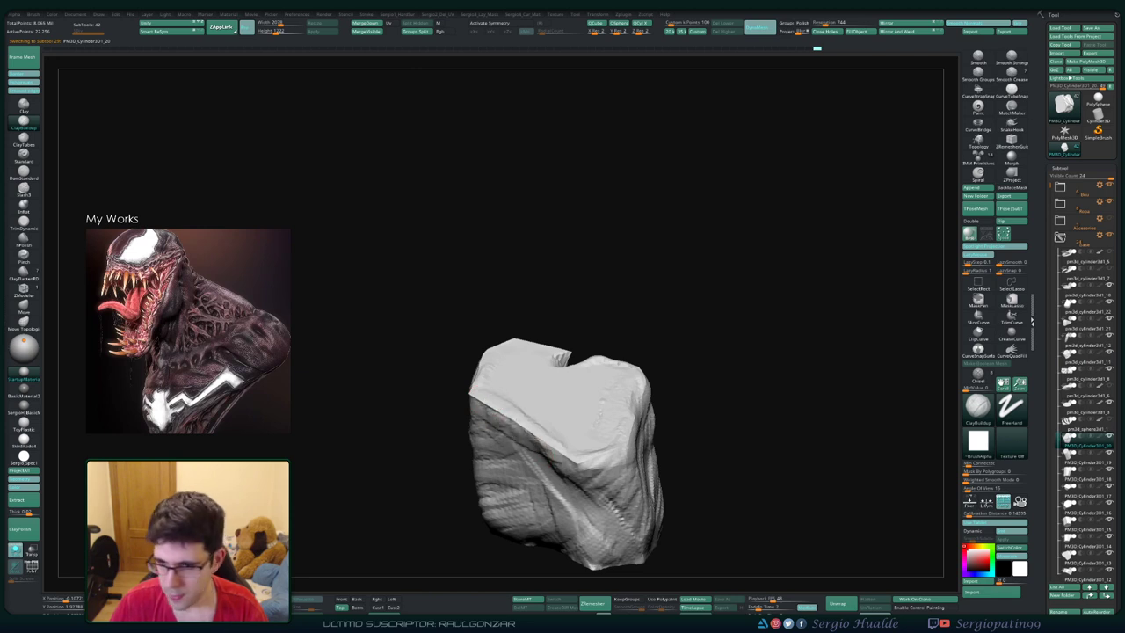
left_click_drag(525, 432, 581, 317)
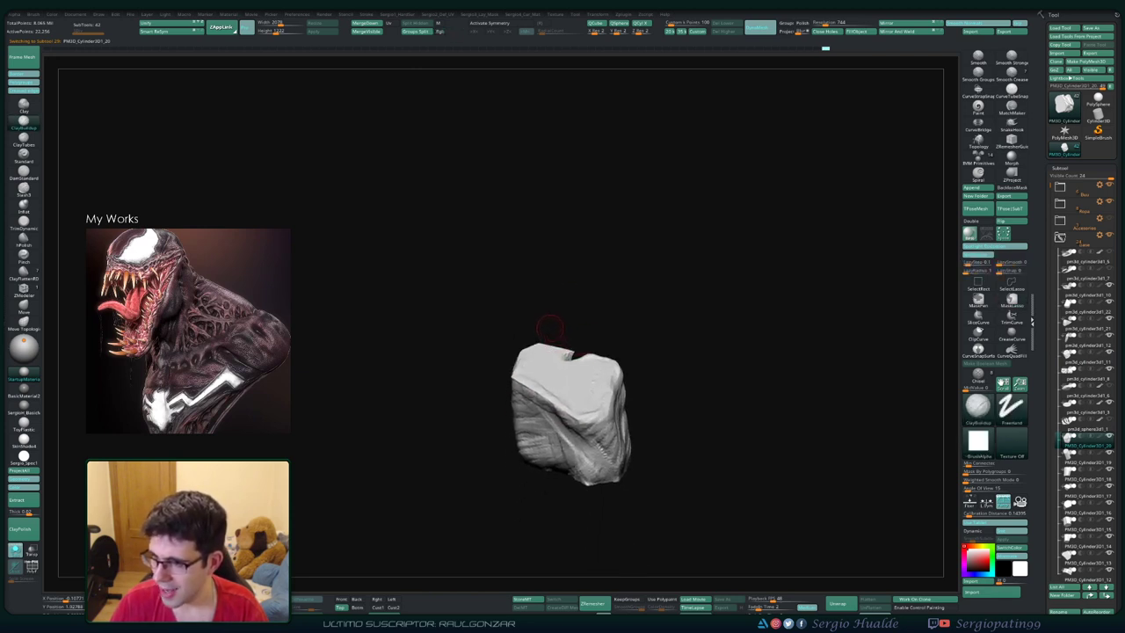
left_click_drag(586, 353, 489, 390)
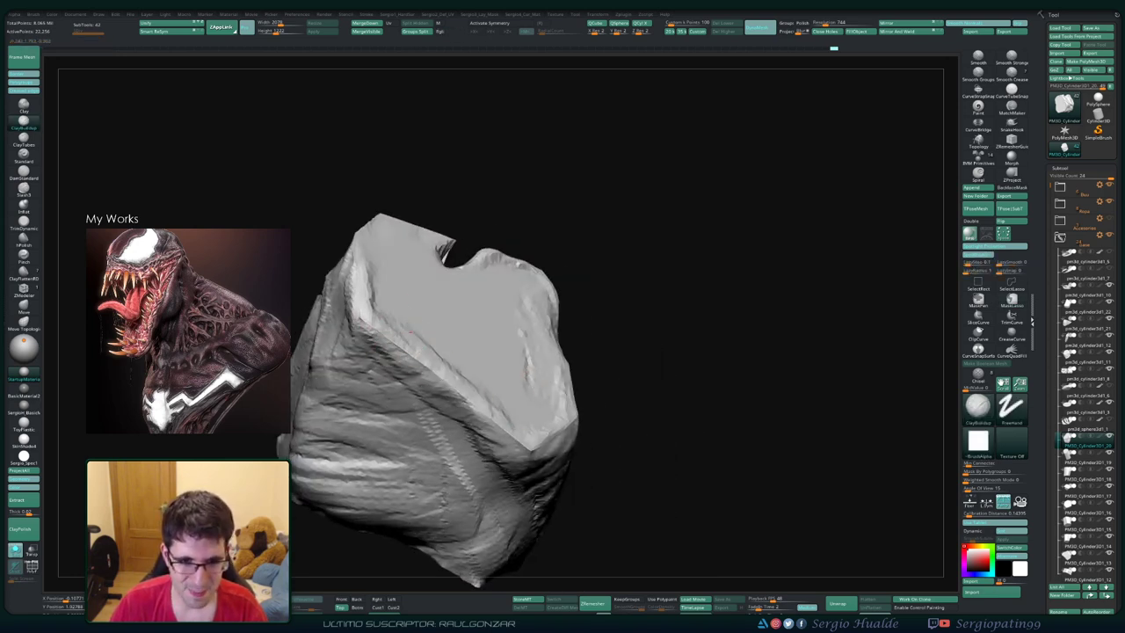
mouse_move(535, 434)
left_mouse_down()
mouse_move(538, 405)
mouse_move(514, 394)
mouse_move(595, 388)
left_mouse_up()
Step: Turn Solo off, pick another plain rock block, and isolate it with Solo
key("shift+s")
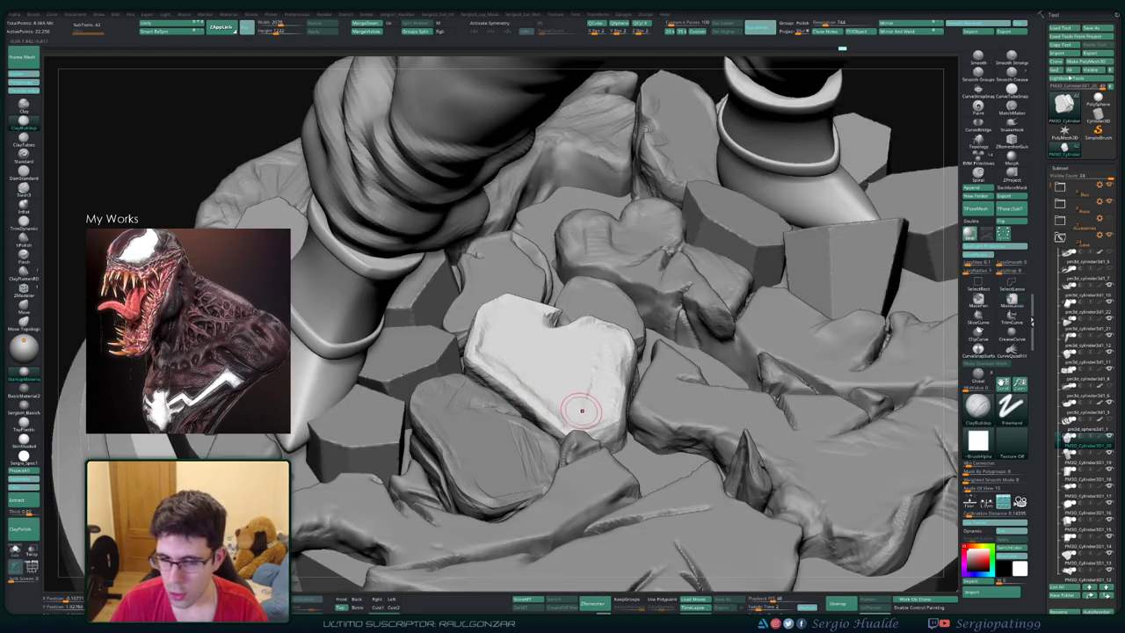
scroll(581, 410, "down", 5)
scroll(549, 406, "down", 3)
left_click(507, 422, "alt")
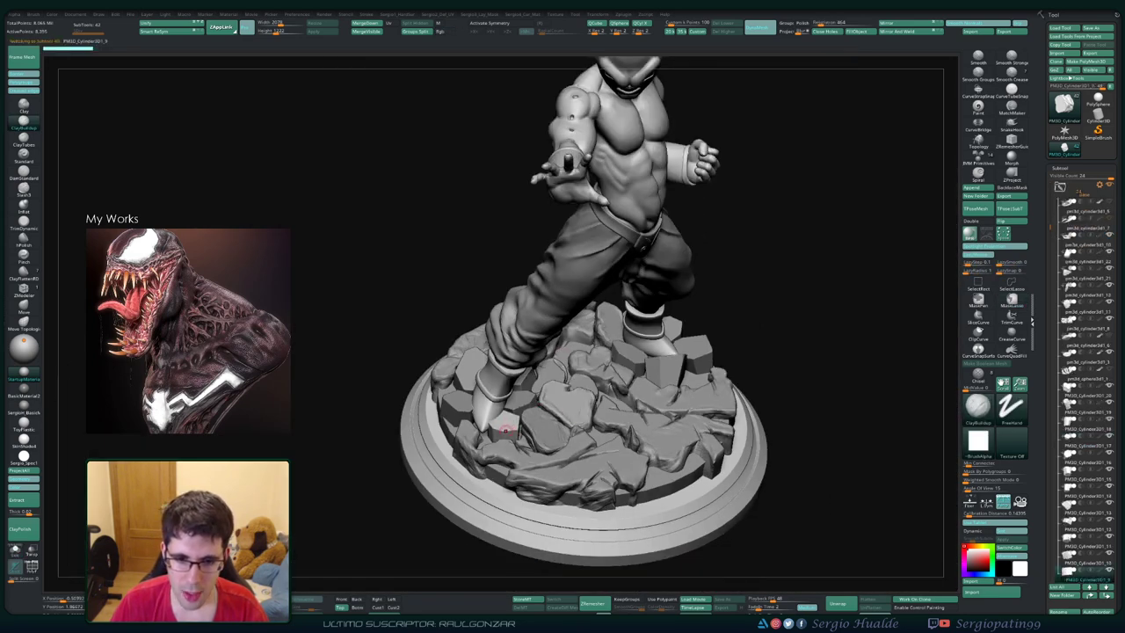
key("shift+s")
scroll(540, 369, "up", 5)
Step: Carve several diagonal folds across the block's front face
right_click_drag(567, 327, 536, 381)
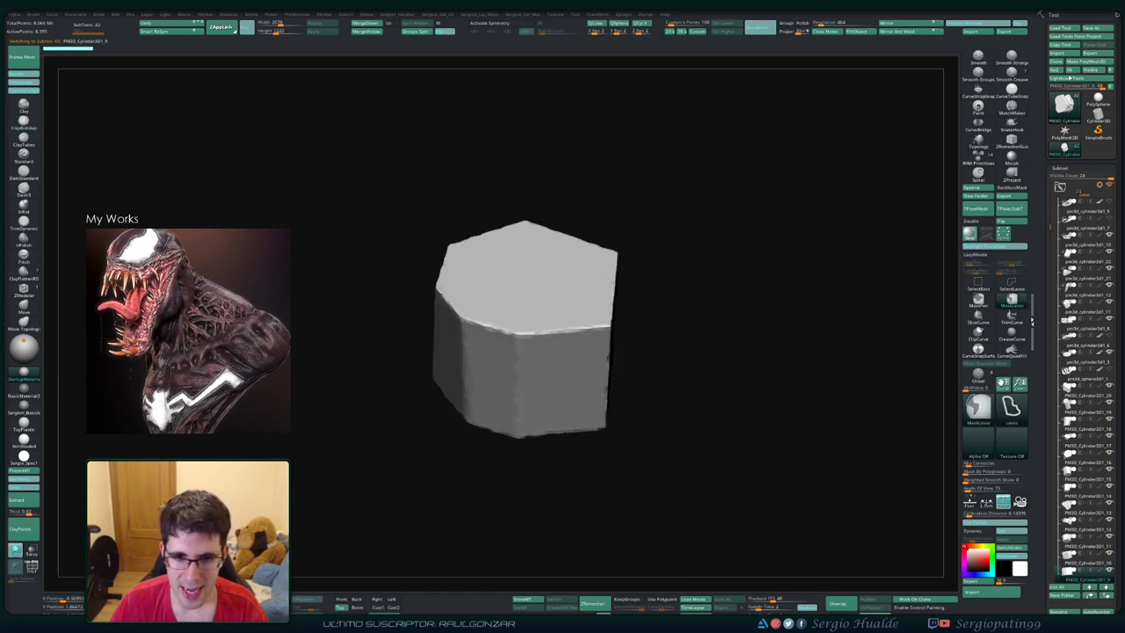
mouse_move(592, 369)
left_mouse_down()
mouse_move(589, 413)
mouse_move(615, 360)
left_mouse_up()
left_click_drag(545, 422, 654, 347)
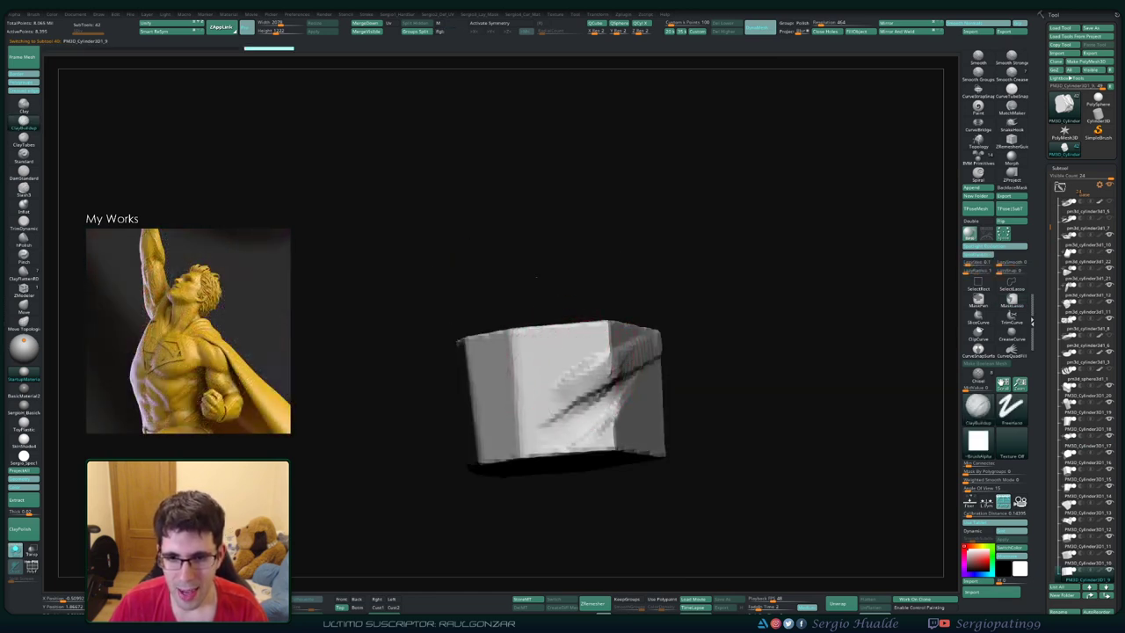
right_click_drag(536, 277, 500, 294)
left_click_drag(571, 431, 650, 369)
right_click_drag(650, 369, 615, 351)
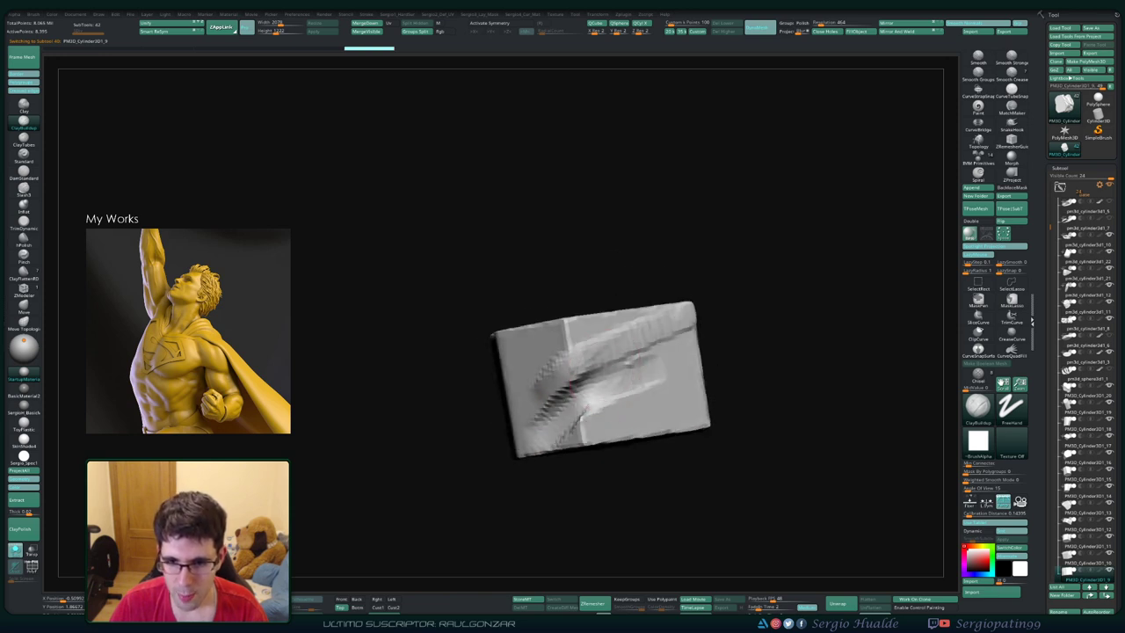
left_click_drag(588, 434, 659, 347)
left_click_drag(532, 452, 608, 400)
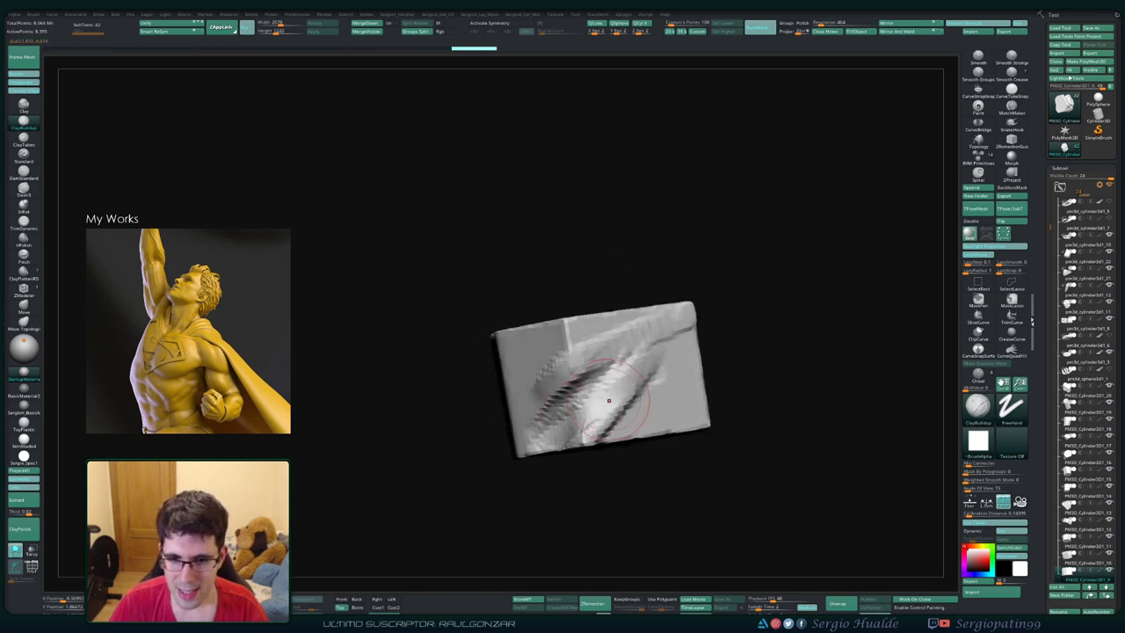
Step: Deepen the folds on the upper right of the face from a left-side view
right_click_drag(608, 400, 527, 427)
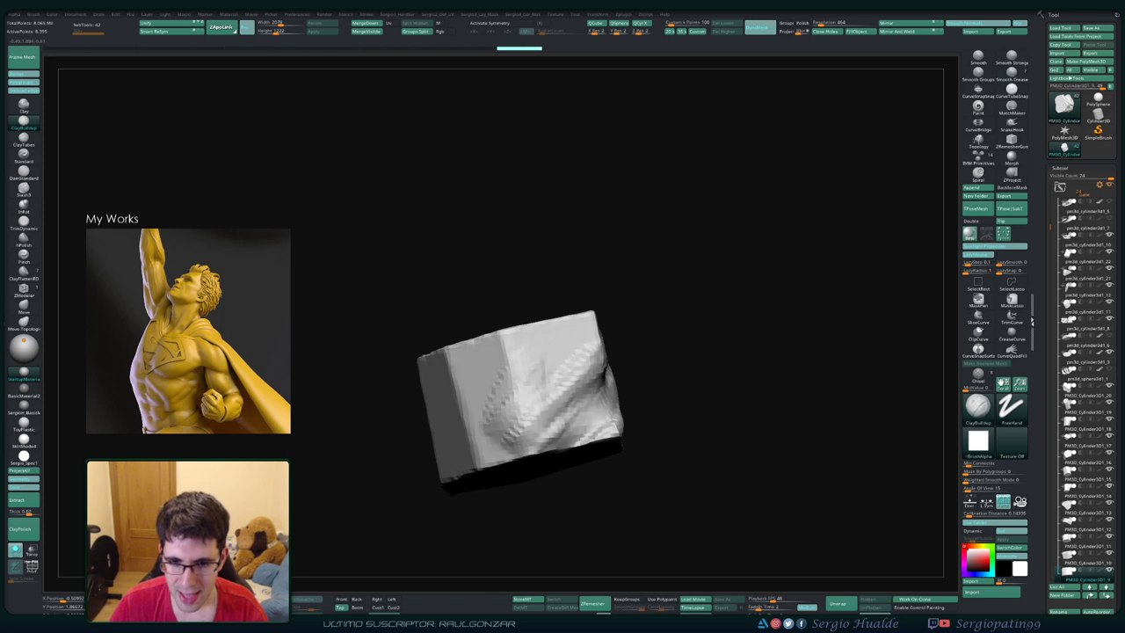
left_click_drag(519, 444, 593, 351)
left_click_drag(540, 391, 597, 321)
left_click_drag(522, 374, 580, 321)
left_click_drag(501, 391, 571, 325)
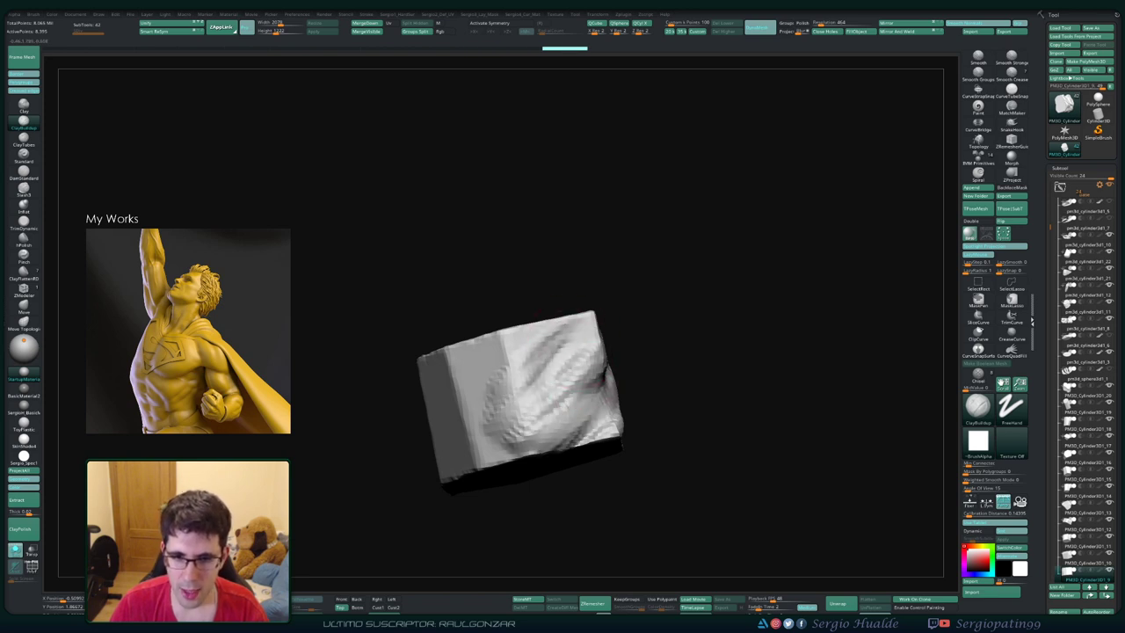
right_click_drag(510, 387, 439, 439)
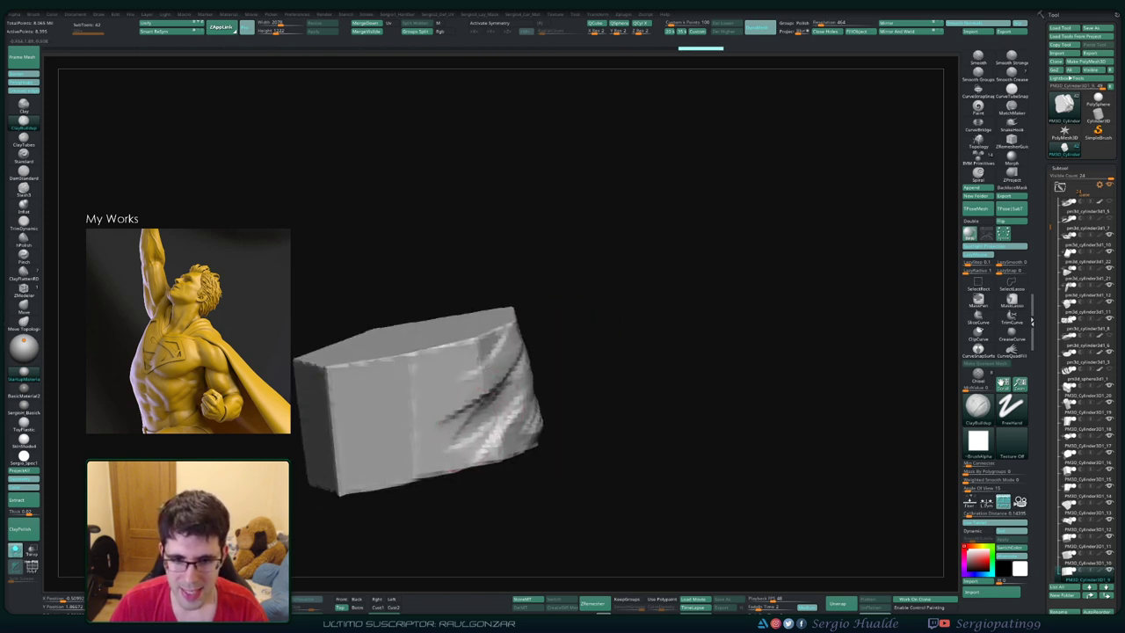
Step: Extend the folds around the tilted side and down to its lower part
right_click_drag(562, 413, 589, 404)
left_click_drag(487, 378, 523, 343)
left_click_drag(430, 400, 527, 329)
right_click_drag(588, 404, 606, 369)
left_click_drag(422, 413, 487, 378)
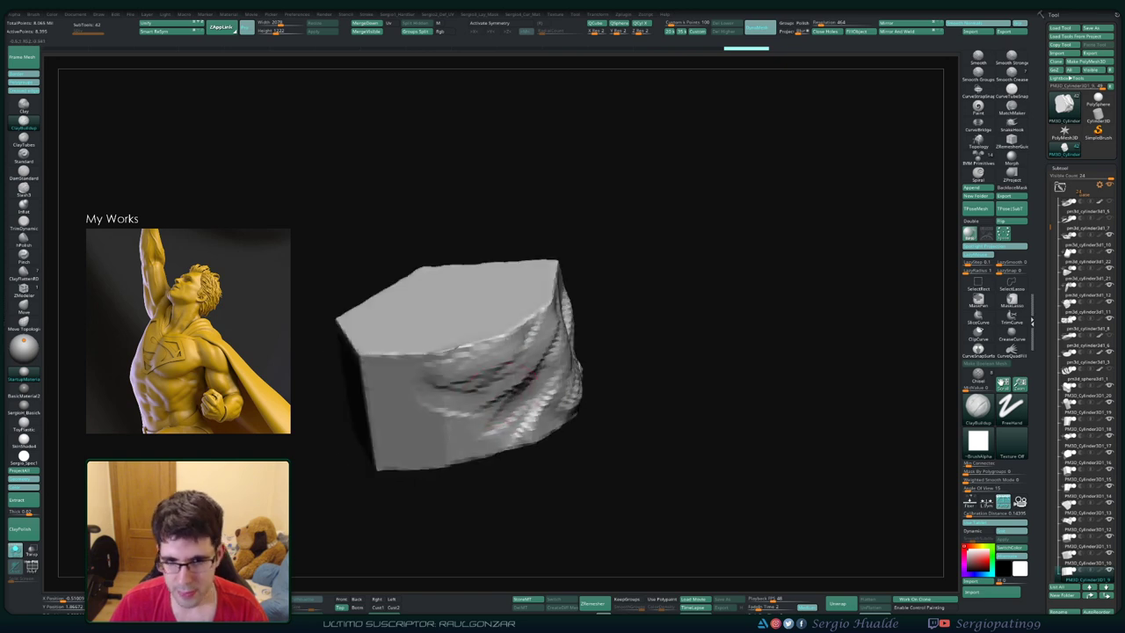
mouse_move(422, 448)
left_mouse_down()
mouse_move(500, 387)
mouse_move(505, 417)
mouse_move(527, 408)
left_mouse_up()
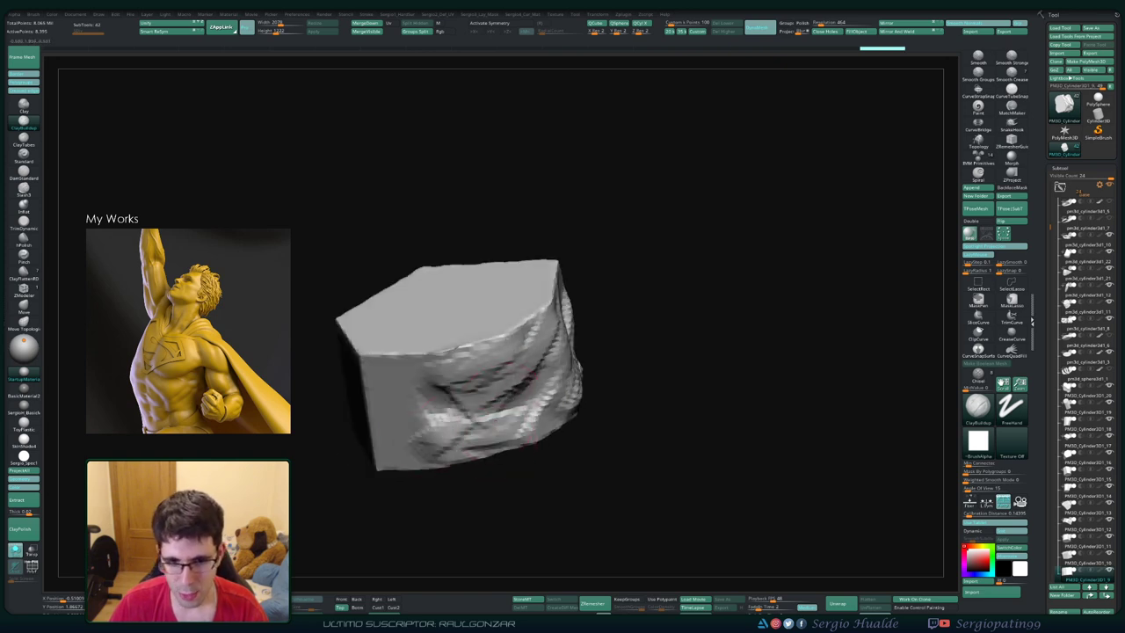
right_click_drag(475, 435, 539, 405)
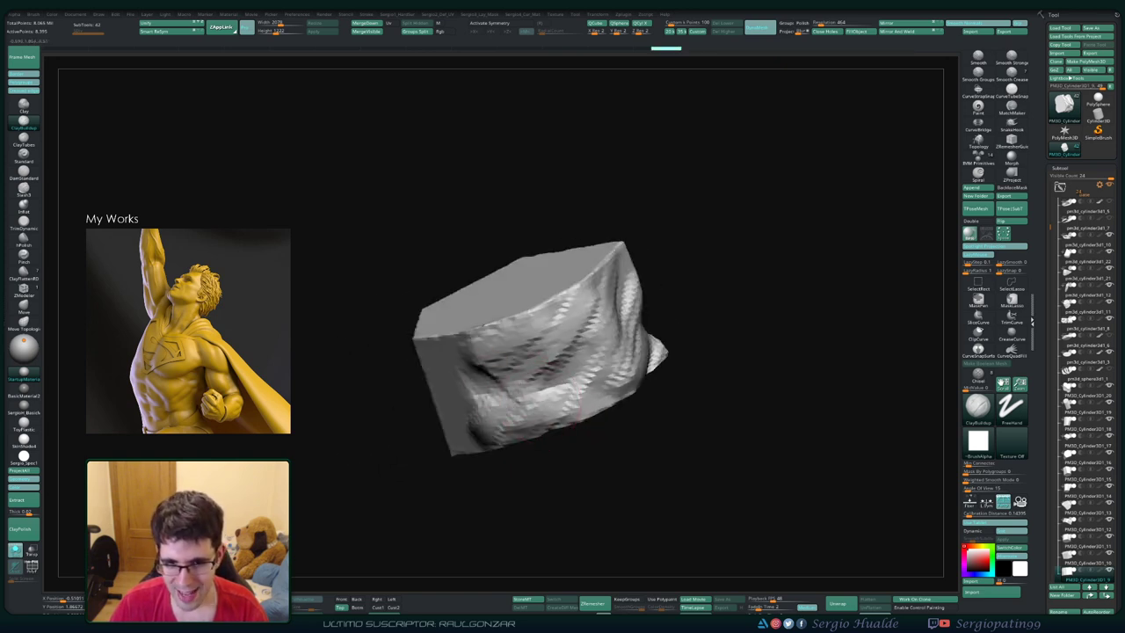
Step: Carve and reshape folds on the lower-left face
mouse_move(452, 396)
left_mouse_down()
mouse_move(522, 399)
mouse_move(500, 360)
left_mouse_up()
left_click_drag(422, 365, 496, 338)
right_click_drag(527, 413, 562, 404)
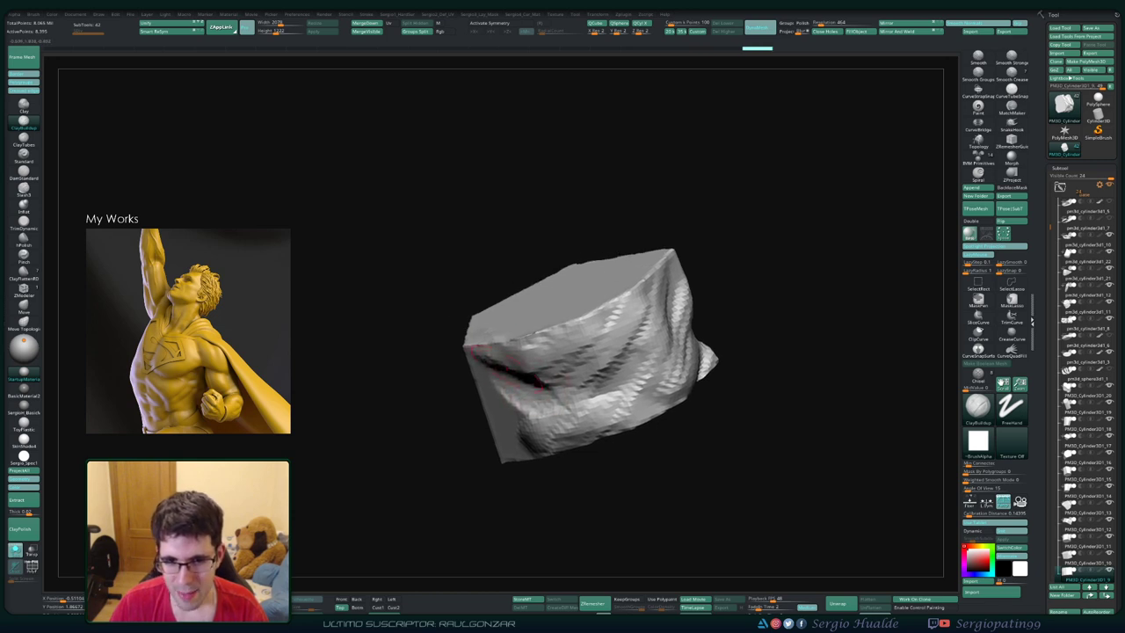
right_click_drag(514, 374, 466, 394)
left_click_drag(503, 388, 432, 412)
right_click_drag(432, 412, 564, 418)
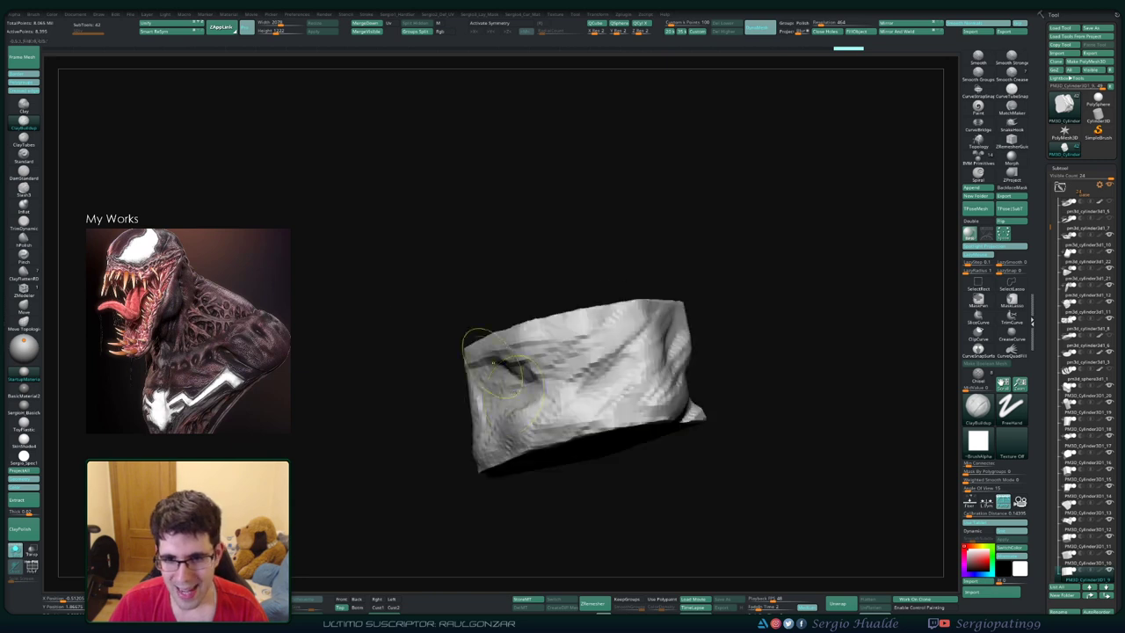
Step: Re-carve folds and cut grooves into the front and right faces
left_click_drag(562, 418, 598, 401)
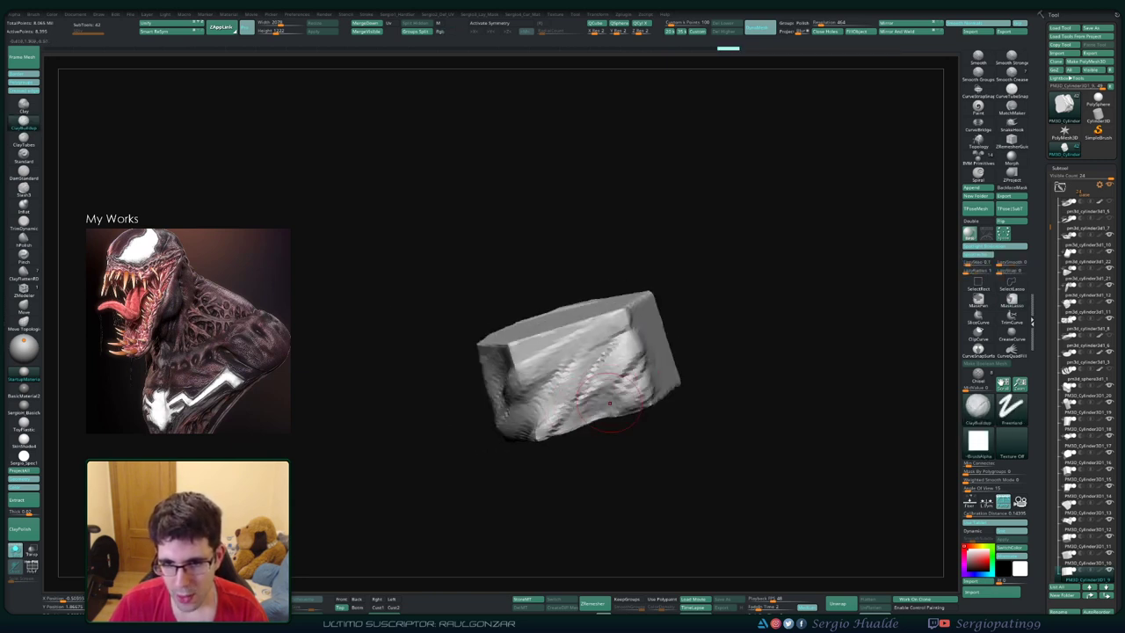
right_click_drag(599, 402, 606, 429)
mouse_move(606, 428)
left_mouse_down()
mouse_move(644, 360)
mouse_move(562, 378)
left_mouse_up()
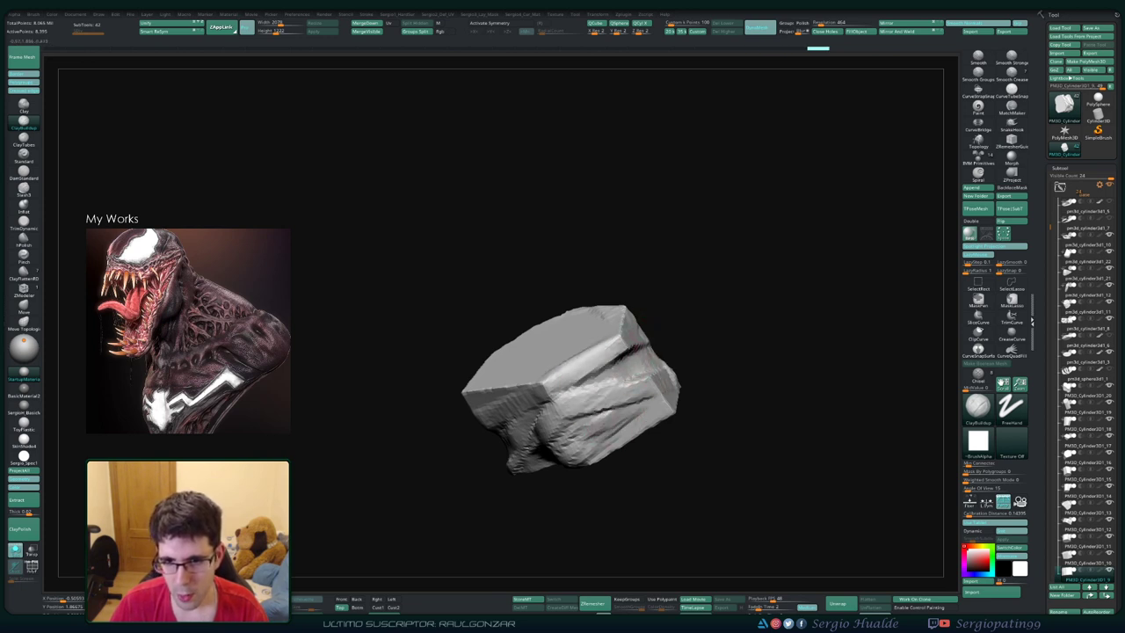
right_click_drag(606, 369, 614, 384)
left_click_drag(615, 385, 571, 397)
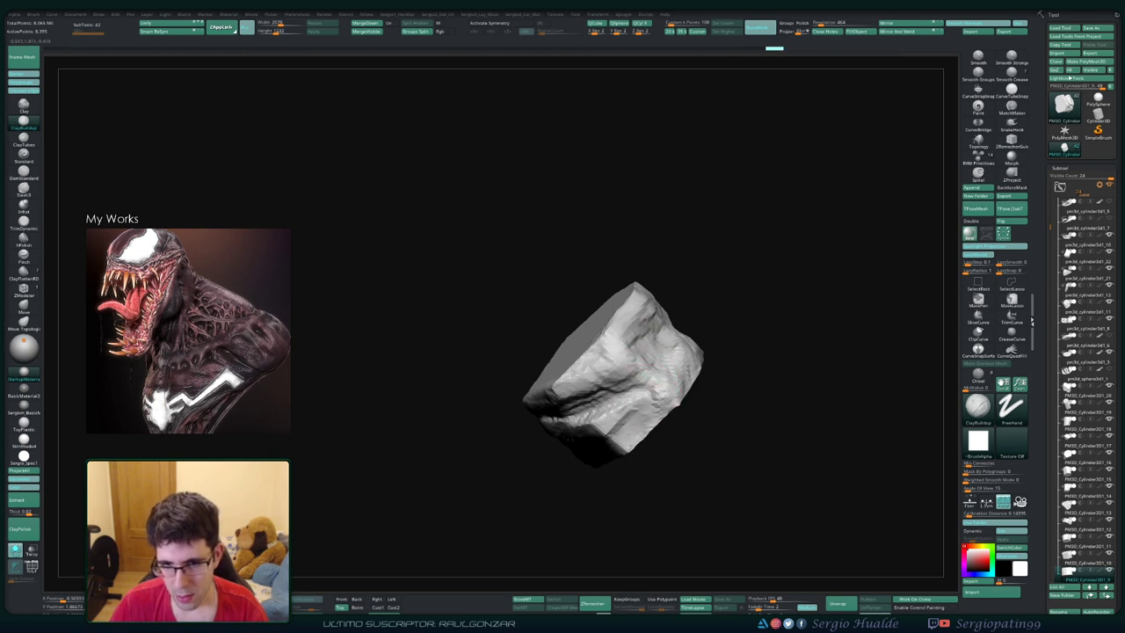
right_click_drag(650, 397, 633, 439)
left_click_drag(632, 466, 644, 413)
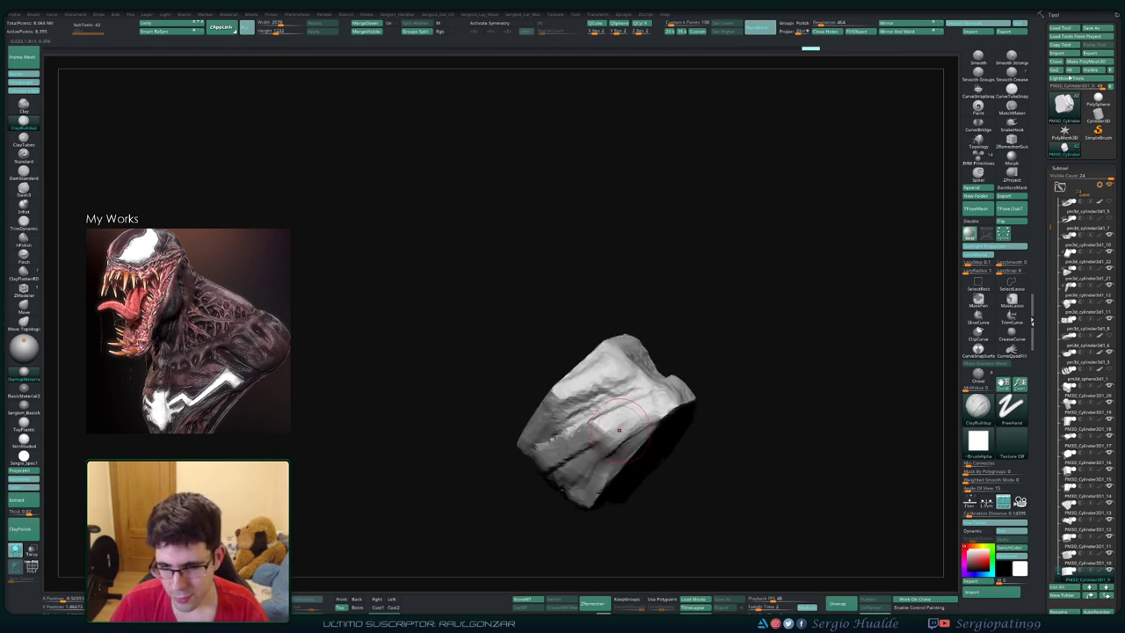
Step: Orbit and zoom out to review the finished folds and flat top
mouse_move(594, 471)
right_mouse_down()
mouse_move(637, 417)
mouse_move(695, 411)
mouse_move(615, 457)
right_mouse_up()
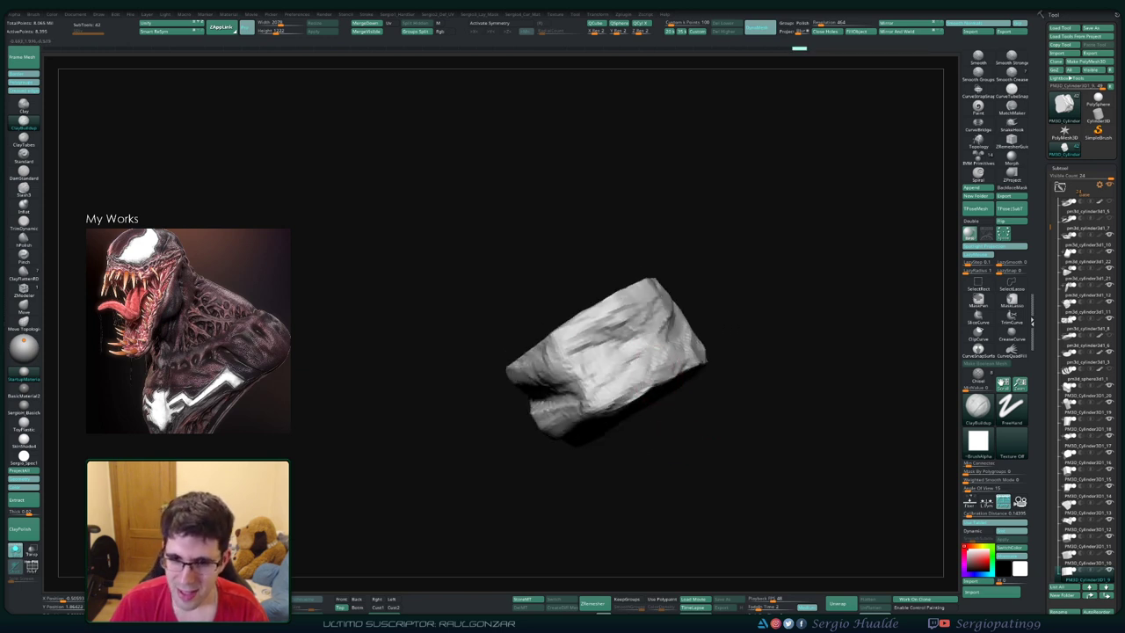
right_click_drag(651, 388, 597, 388)
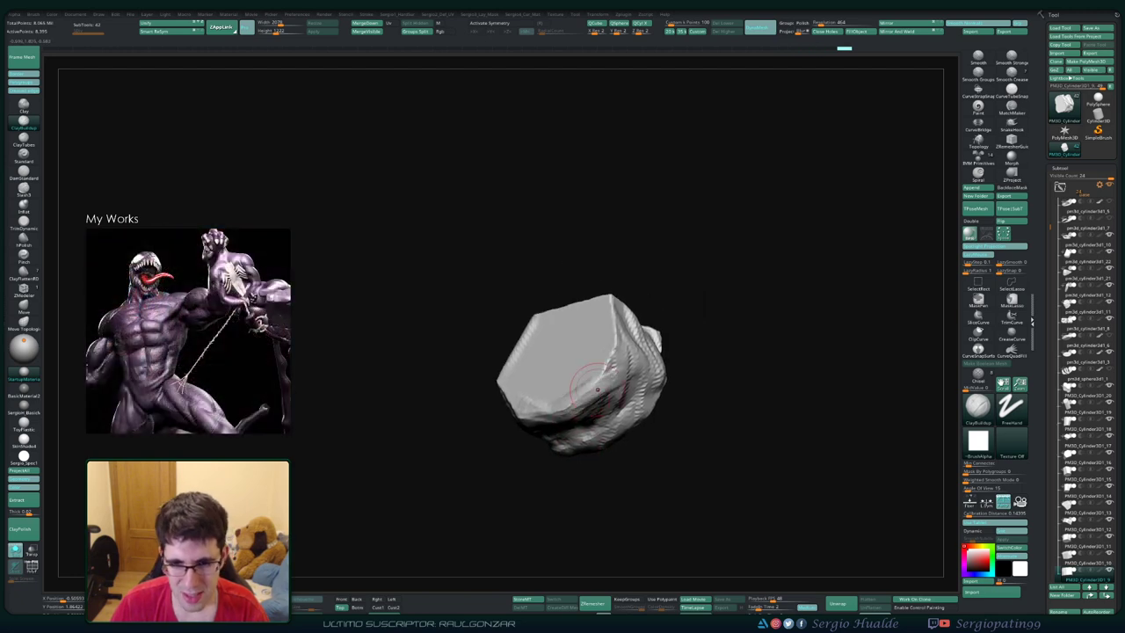
right_click_drag(580, 334, 550, 301, "ctrl")
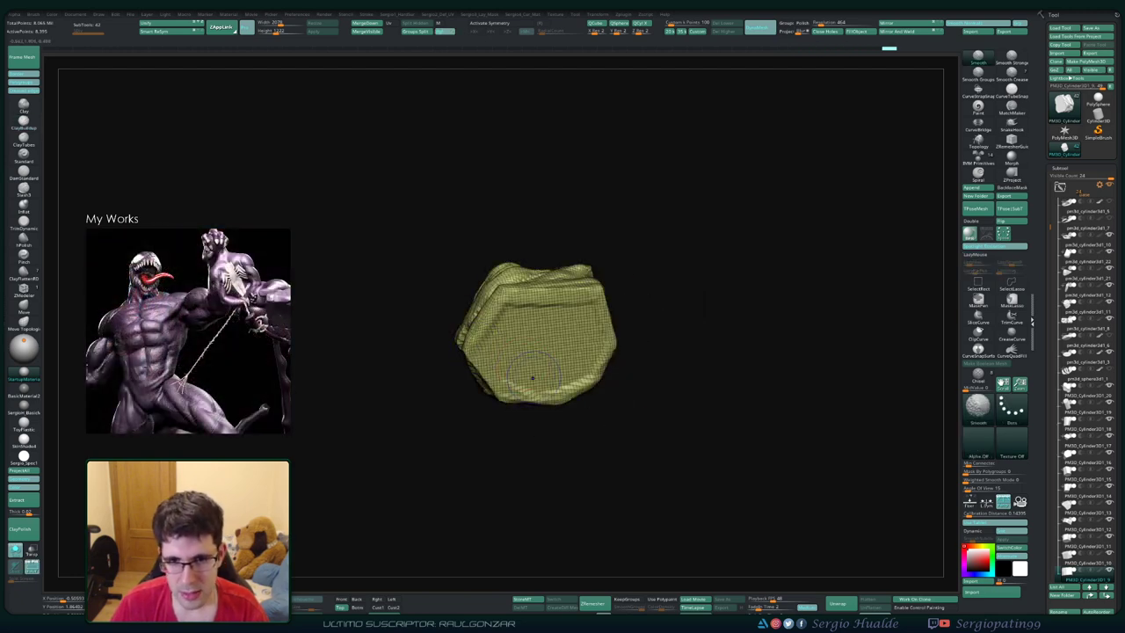
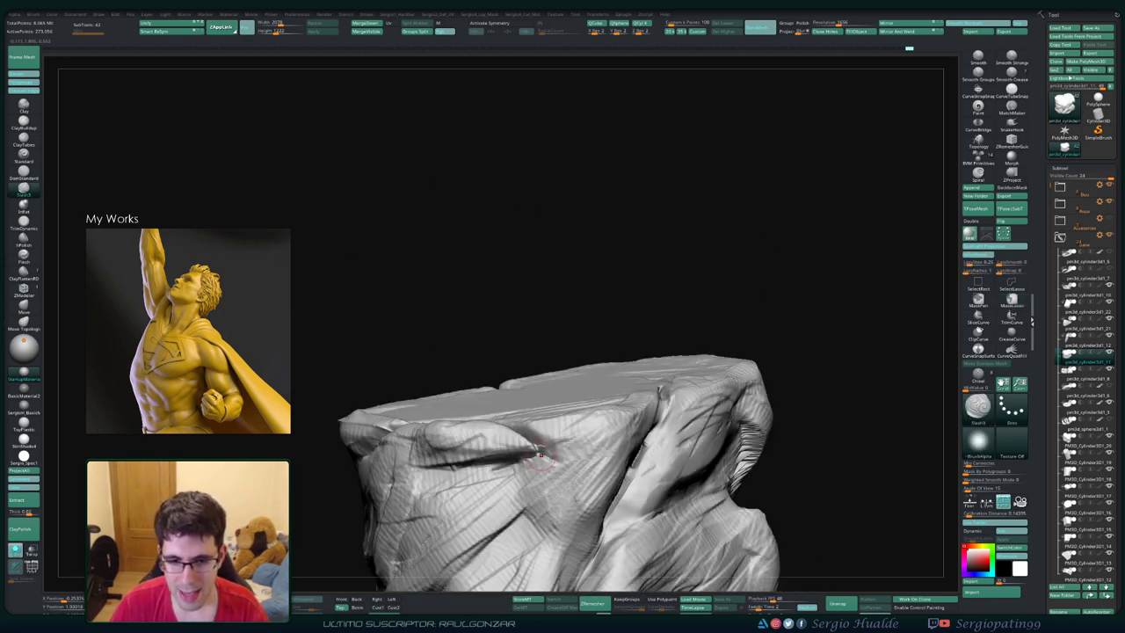
Step: Carve two dark creases across the sides and front of the soloed rock chunk
left_click_drag(545, 458, 442, 471)
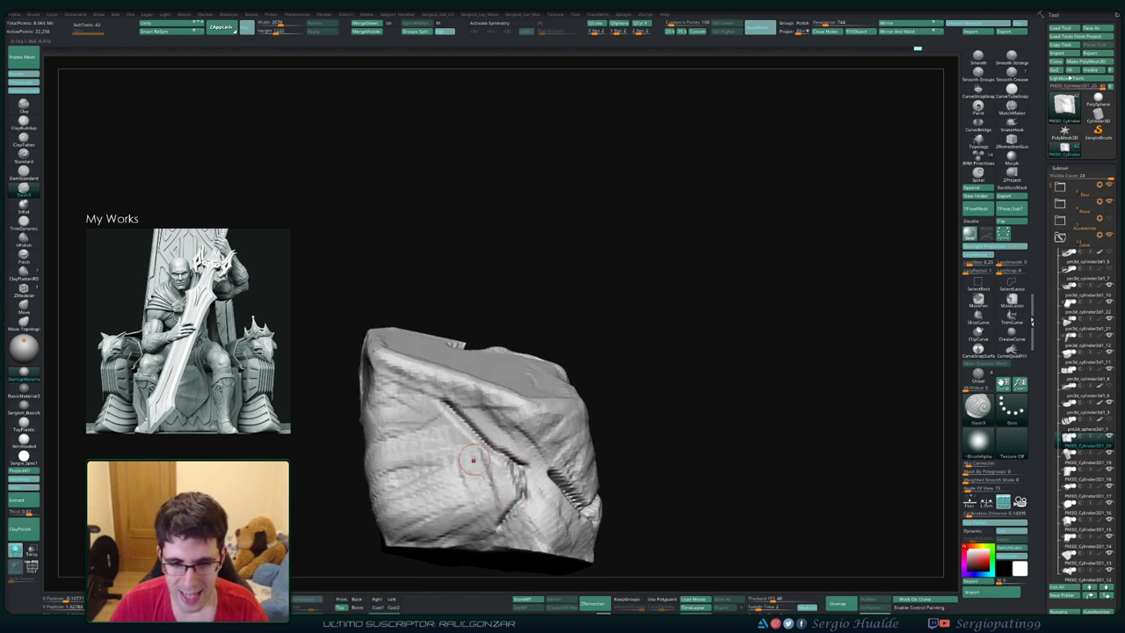
left_click_drag(467, 425, 518, 397)
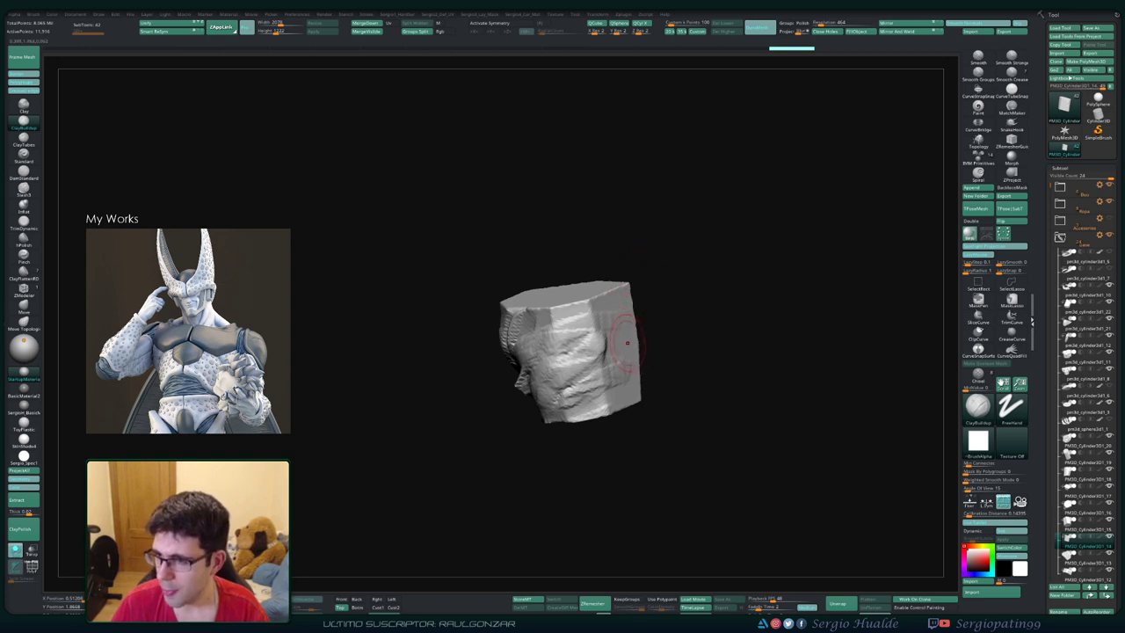
Step: Sculpt strokes down the block's front face and build ridges on its upper band
right_click_drag(630, 347, 613, 355)
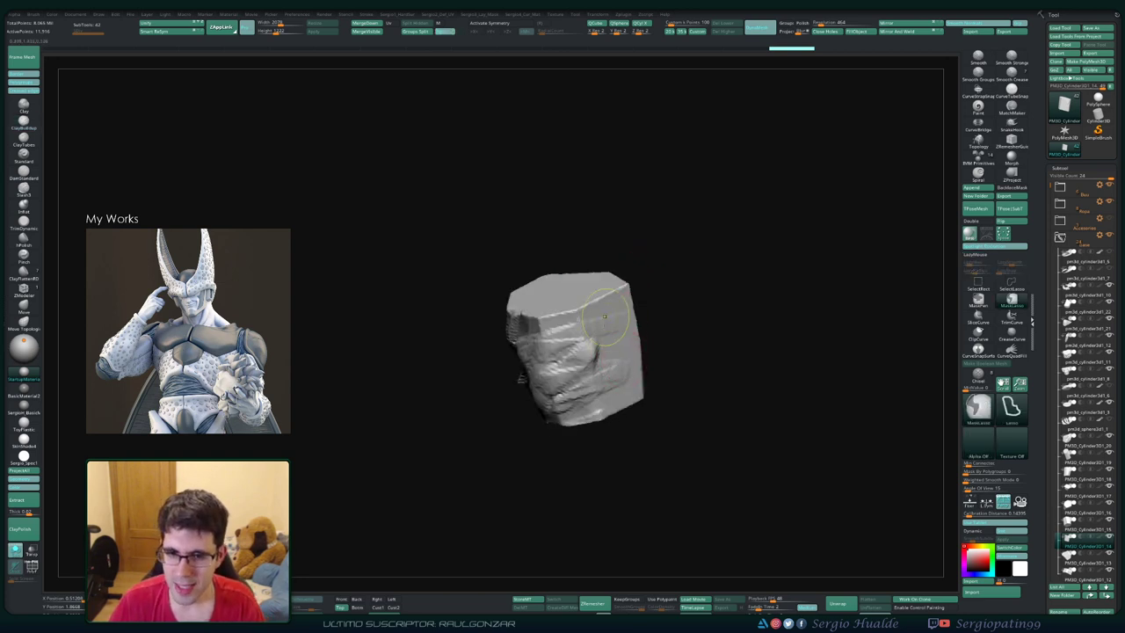
mouse_move(615, 405)
right_mouse_down()
mouse_move(625, 347)
mouse_move(647, 337)
right_mouse_up()
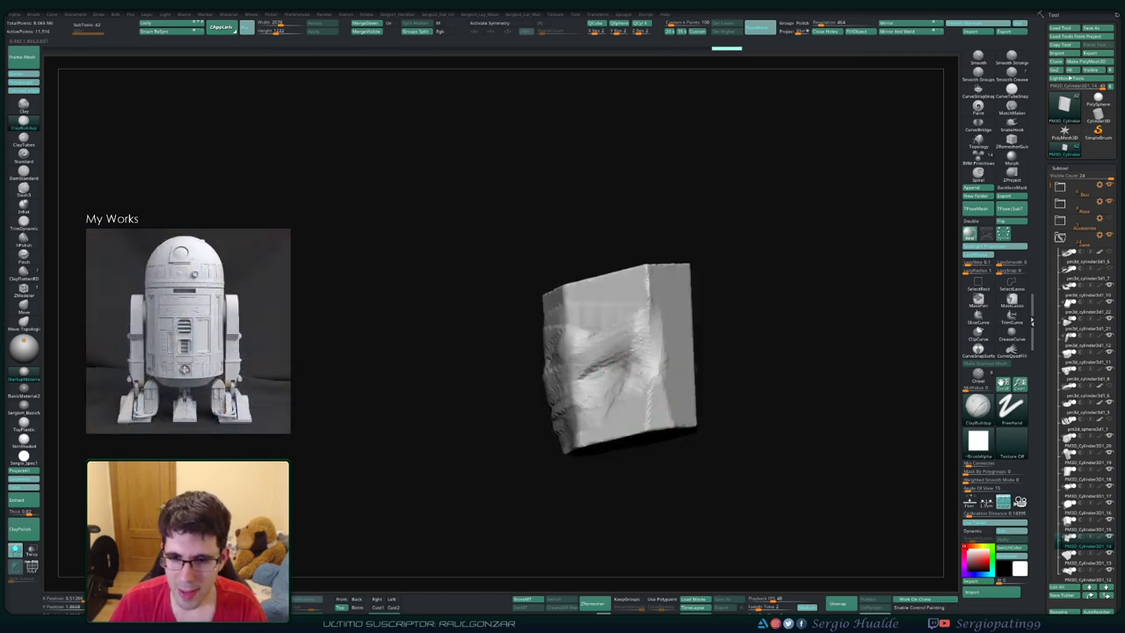
mouse_move(647, 337)
left_mouse_down()
mouse_move(672, 399)
mouse_move(628, 413)
left_mouse_up()
mouse_move(606, 404)
right_mouse_down()
mouse_move(588, 422)
mouse_move(538, 411)
right_mouse_up()
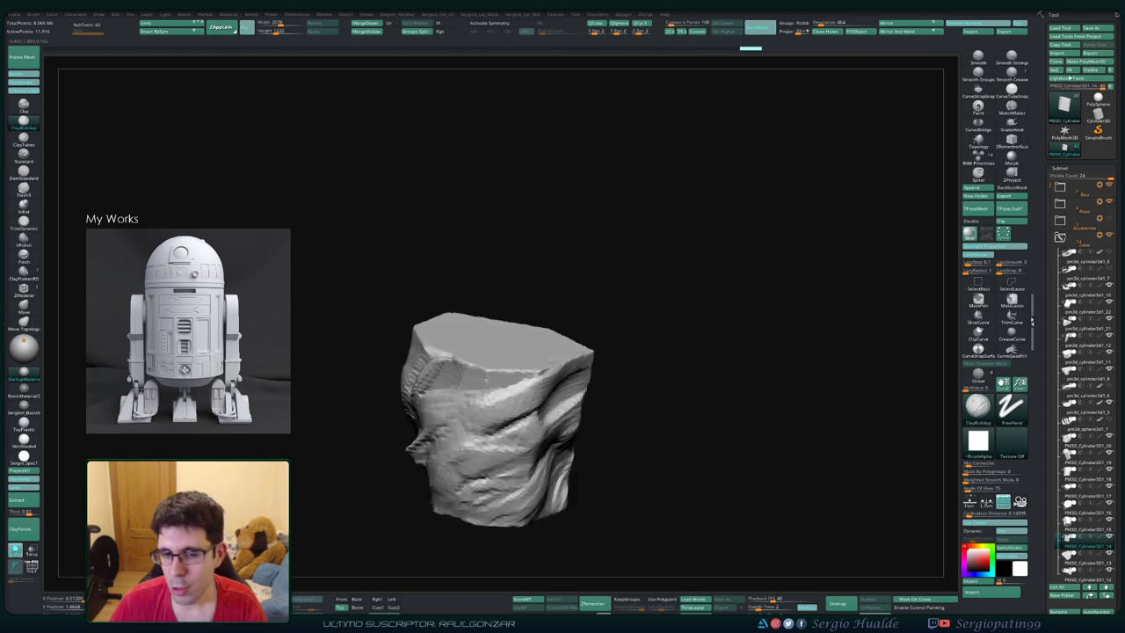
right_click_drag(538, 411, 608, 373)
left_click_drag(608, 373, 492, 395)
left_click_drag(567, 369, 492, 413)
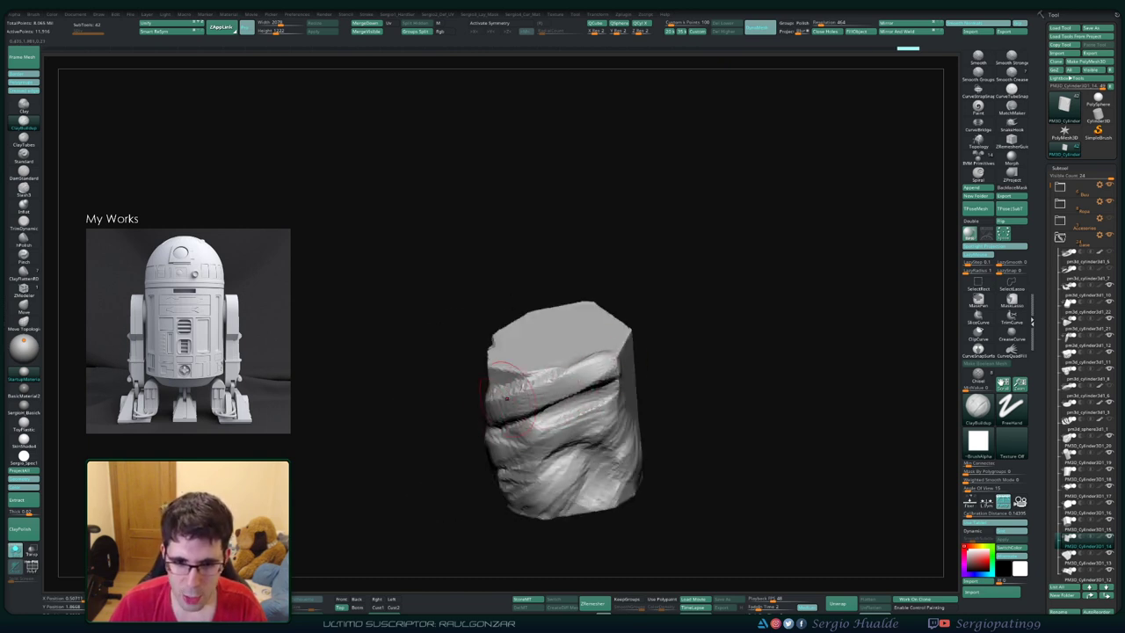
Step: Add small folds to the block's upper band and turn it to a side view
right_click_drag(506, 398, 442, 420)
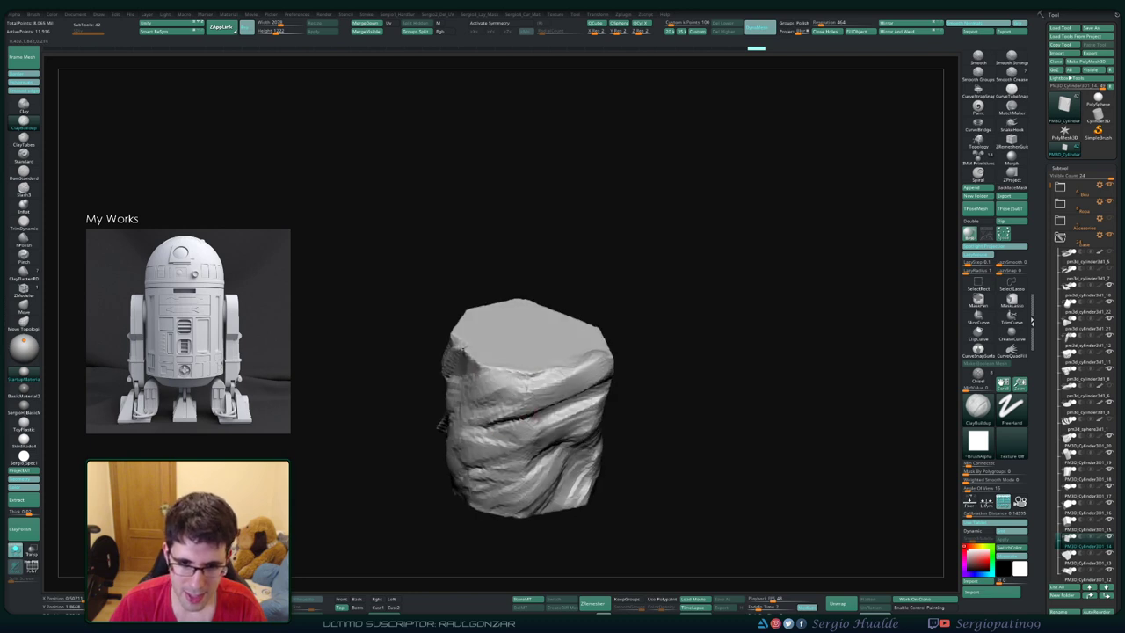
mouse_move(531, 373)
left_mouse_down()
mouse_move(480, 376)
mouse_move(507, 397)
mouse_move(553, 367)
left_mouse_up()
right_click_drag(554, 367, 545, 406)
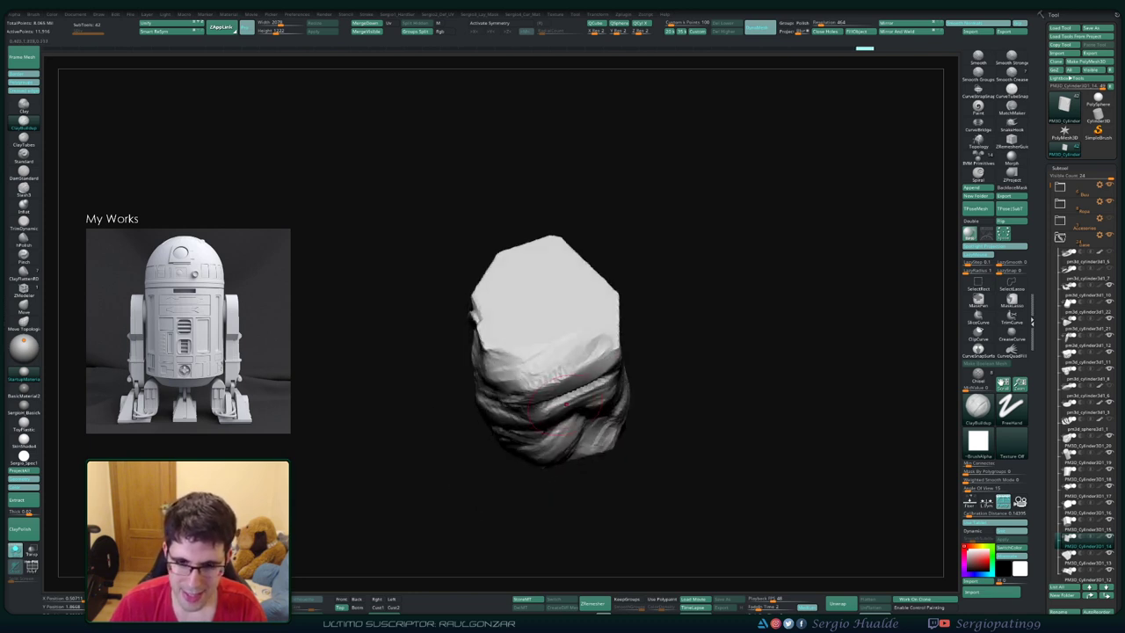
right_click_drag(616, 335, 545, 342)
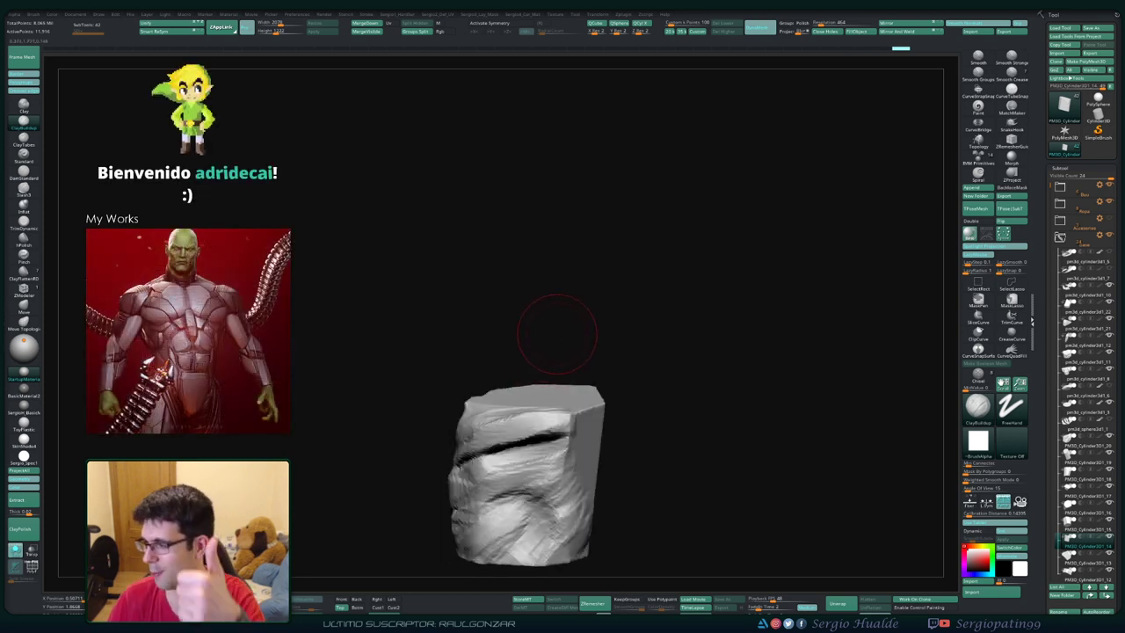
mouse_move(565, 322)
right_mouse_down()
mouse_move(636, 427)
mouse_move(615, 413)
right_mouse_up()
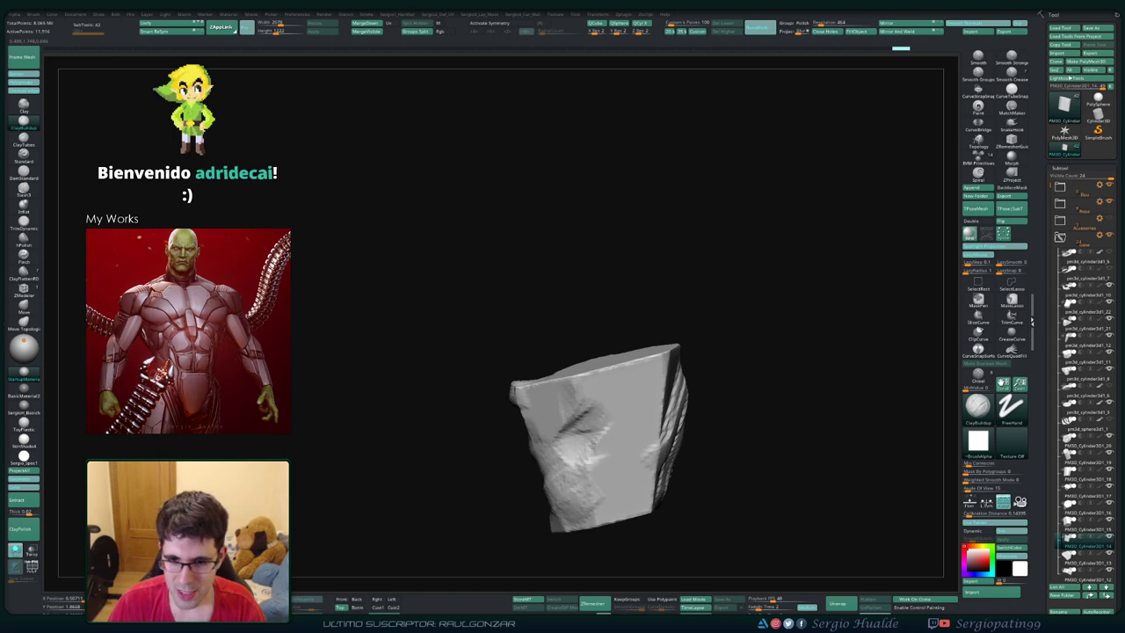
Step: Build diagonal ridges and a raised bulge on the block's front face
left_click_drag(573, 460, 664, 367)
left_click_drag(583, 520, 666, 378)
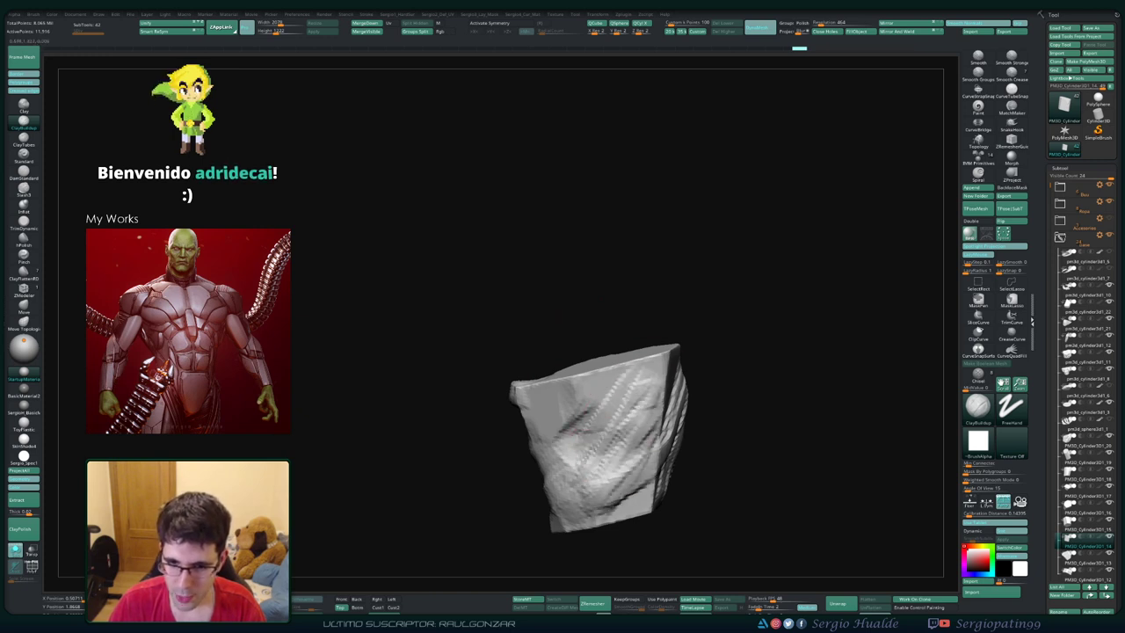
left_click_drag(578, 467, 678, 344)
left_click_drag(559, 435, 598, 397)
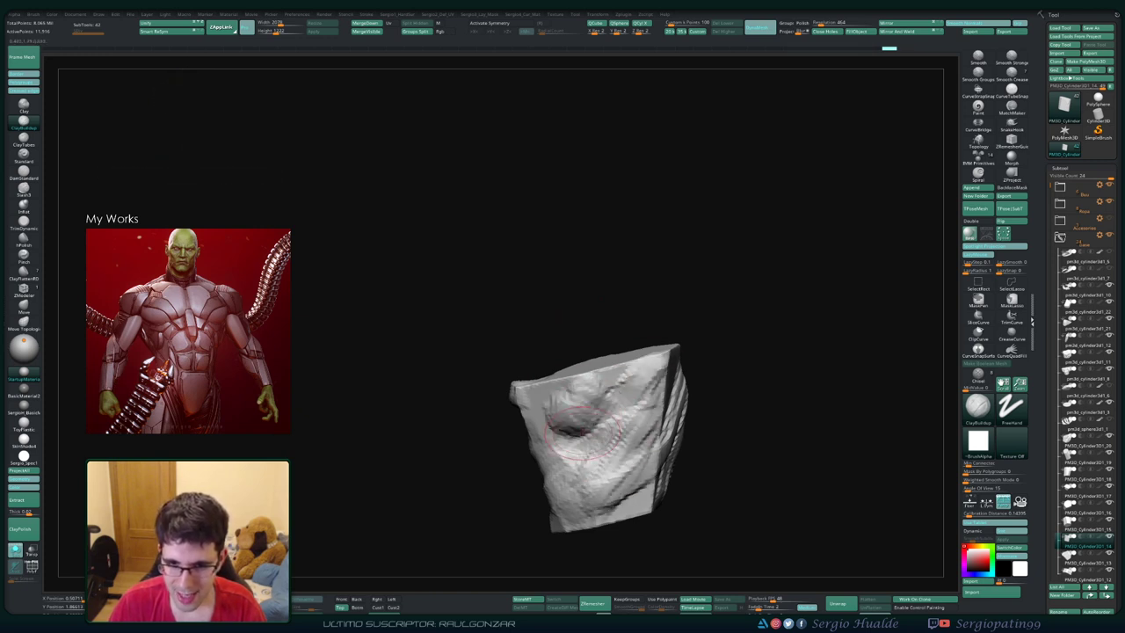
right_click_drag(667, 439, 597, 439)
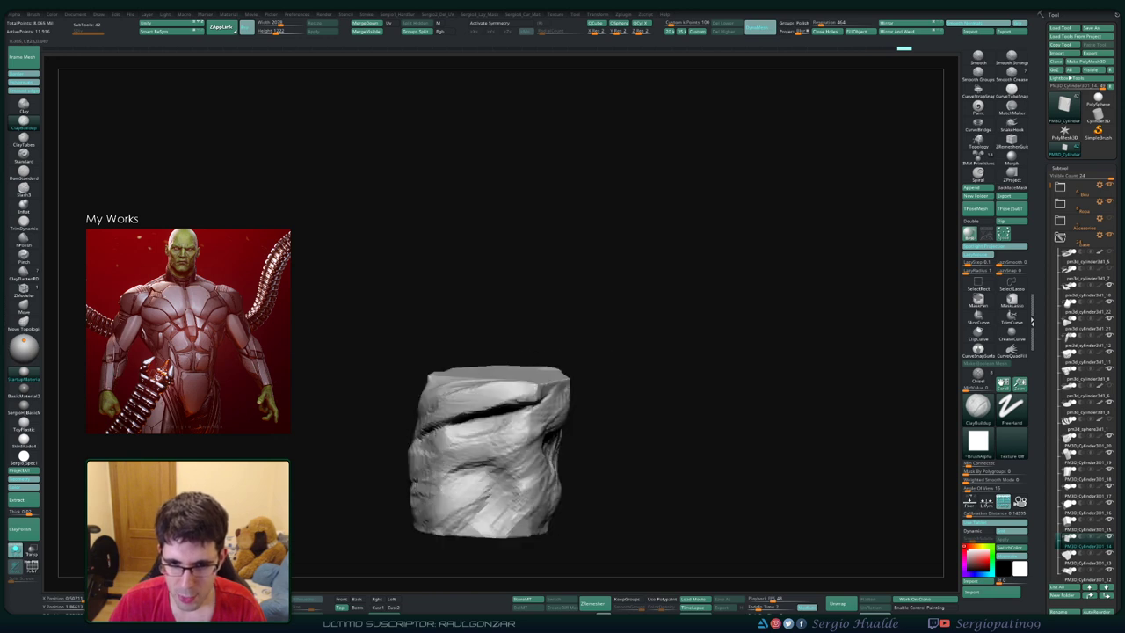
Step: Add dark sculpt marks to the front face, then restore the full statue view
right_click_drag(668, 439, 522, 429)
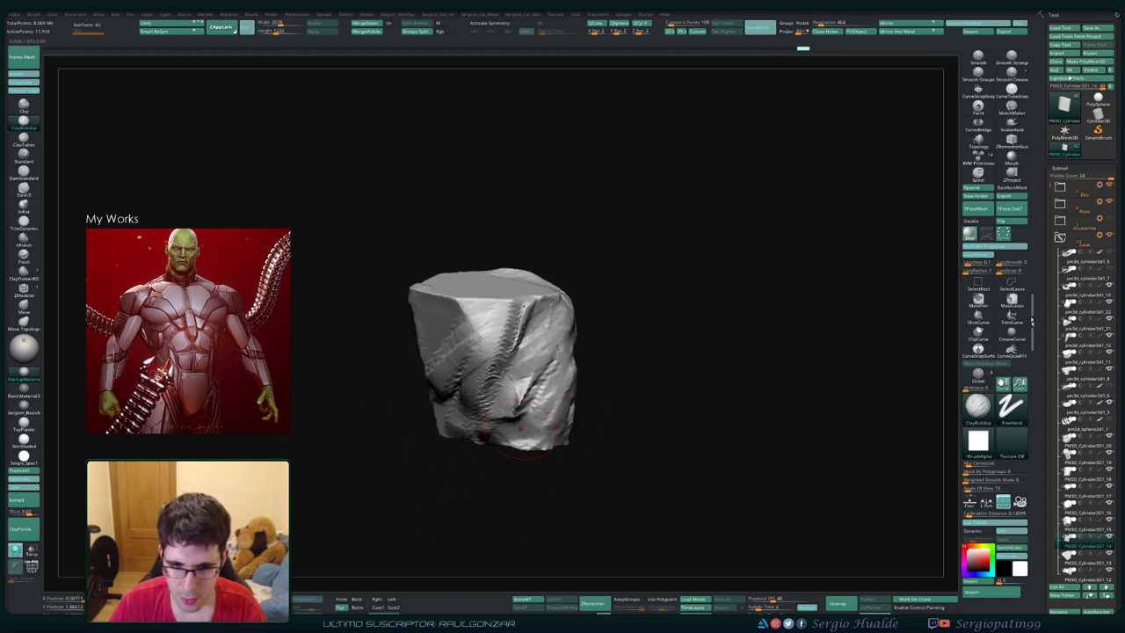
left_click_drag(545, 386, 497, 397)
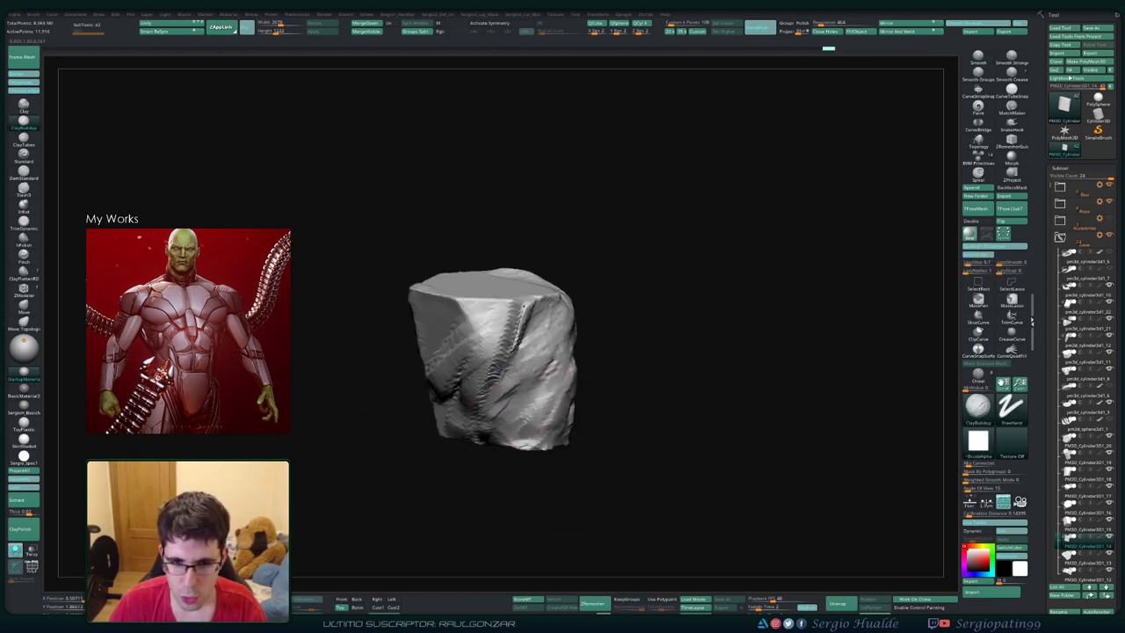
right_click_drag(545, 387, 580, 457)
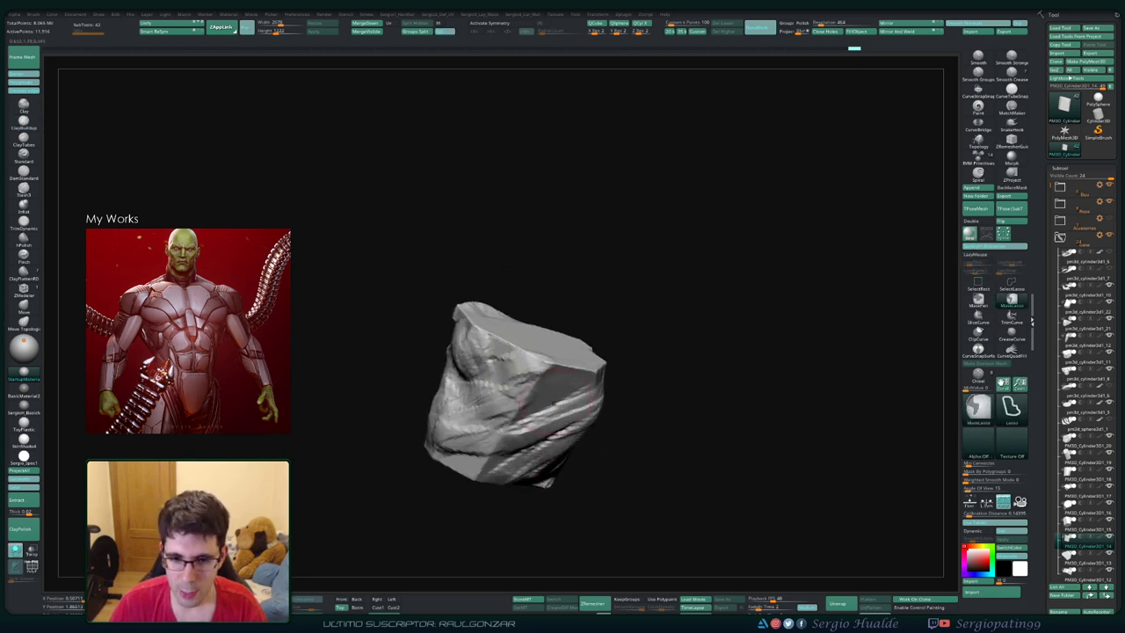
right_click_drag(566, 394, 551, 387)
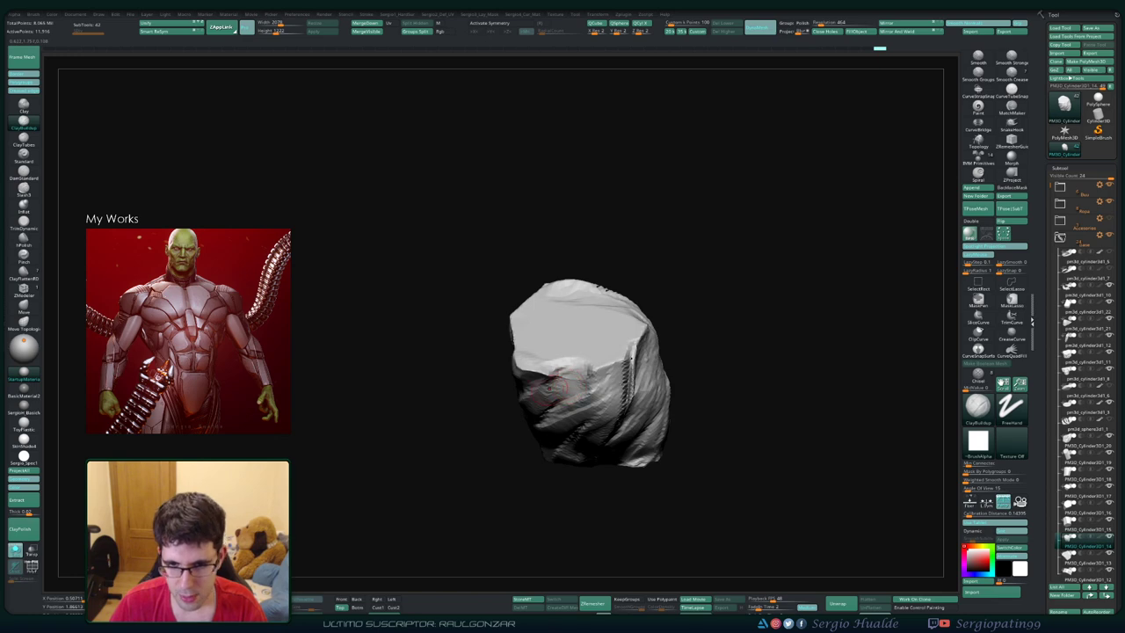
right_click_drag(567, 378, 559, 387)
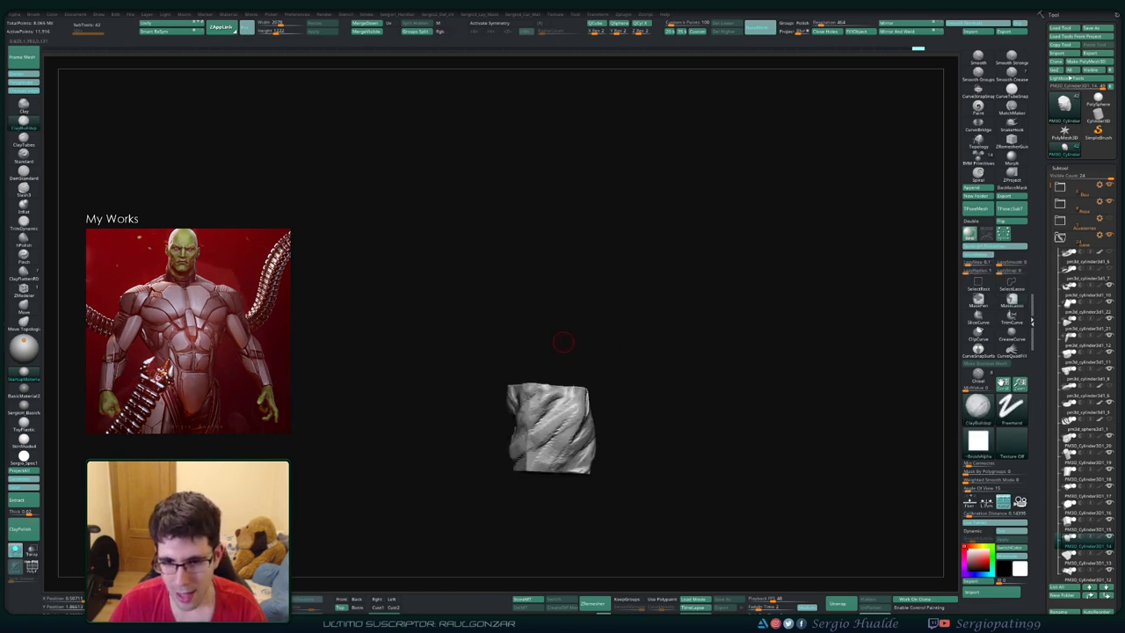
key("ctrl+z")
Step: Re-isolate the rock chunk and cut two slash grooves into it with the Slash brush
right_click_drag(755, 264, 790, 290)
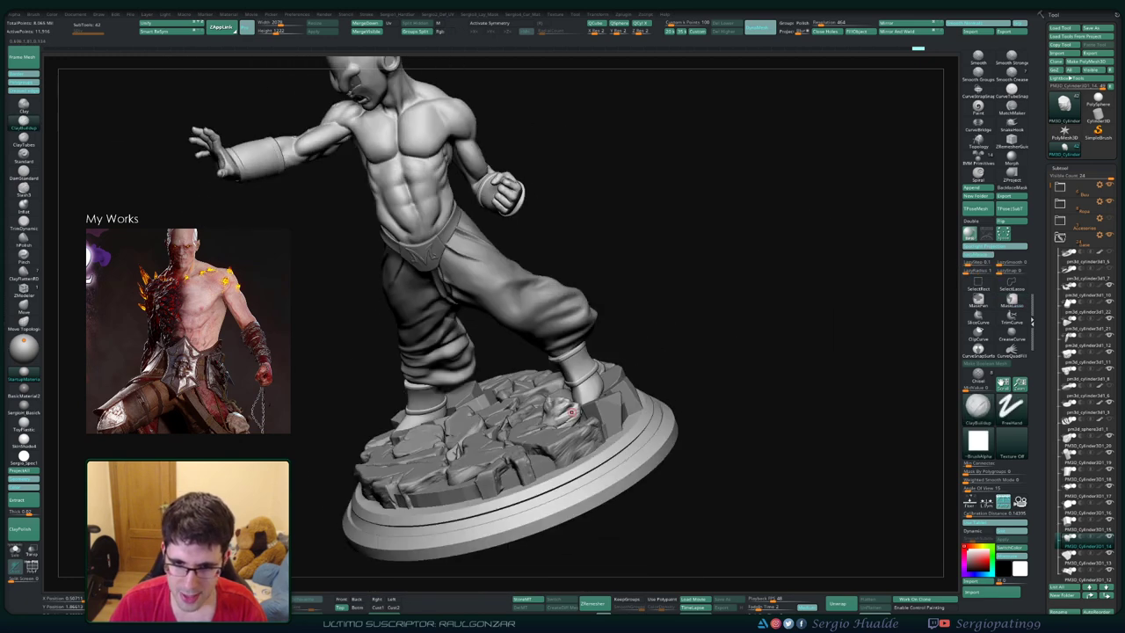
key("ctrl+shift+s")
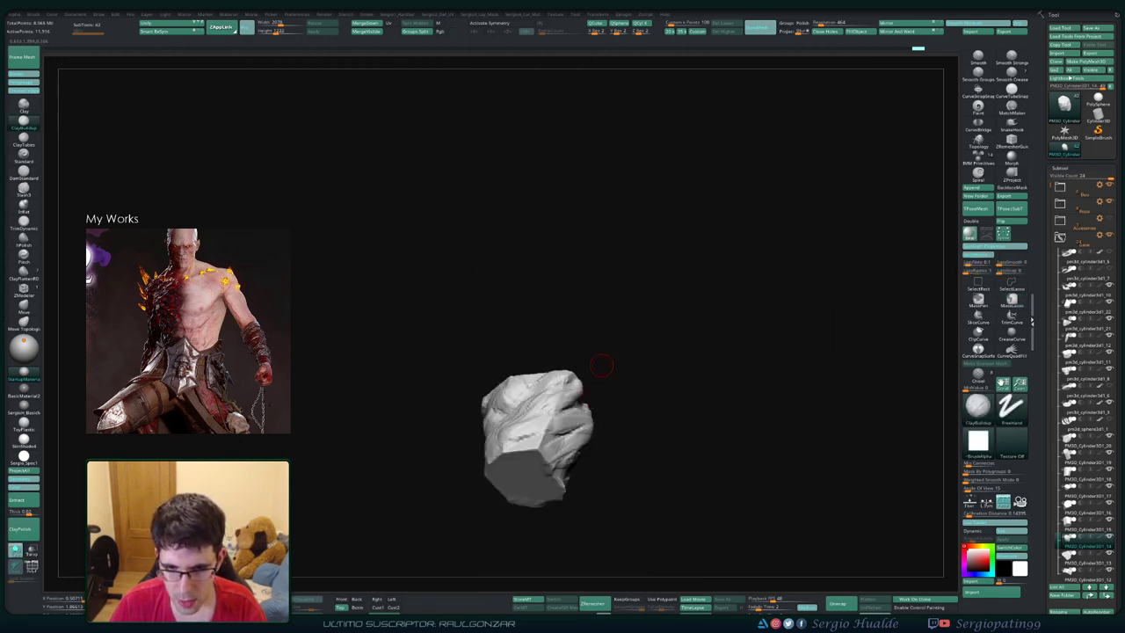
key("b")
key("s")
key("l")
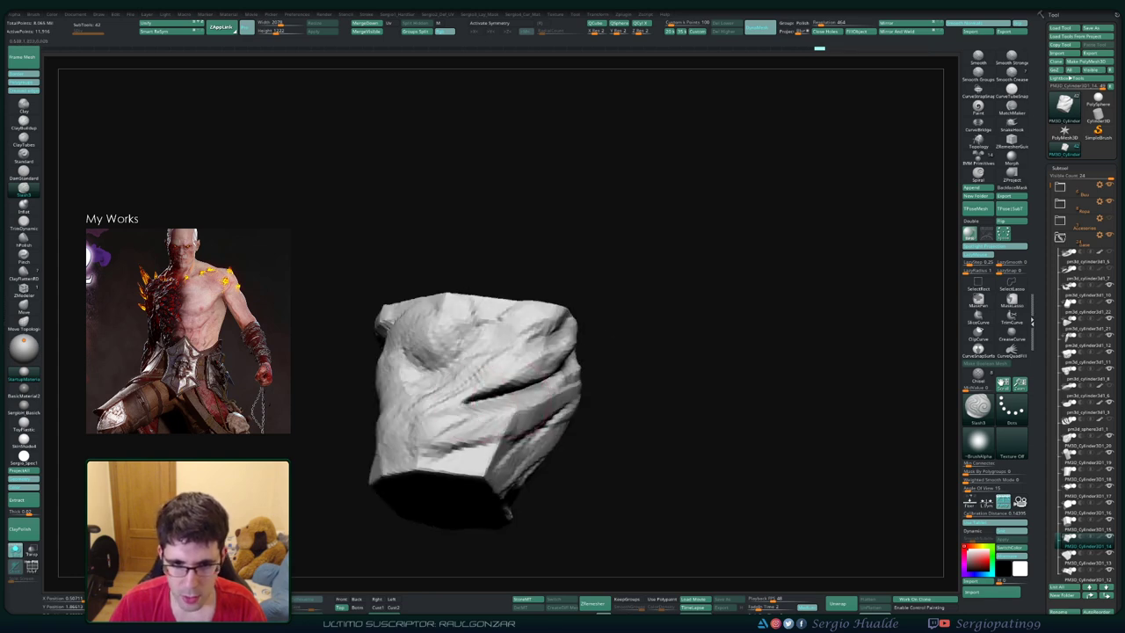
left_click_drag(387, 413, 514, 364)
mouse_move(492, 400)
right_mouse_down()
mouse_move(477, 420)
mouse_move(492, 387)
mouse_move(457, 377)
right_mouse_up()
Step: Switch to ClayBuildup and add tooth-like ridges along the groove
key("b")
key("c")
key("b")
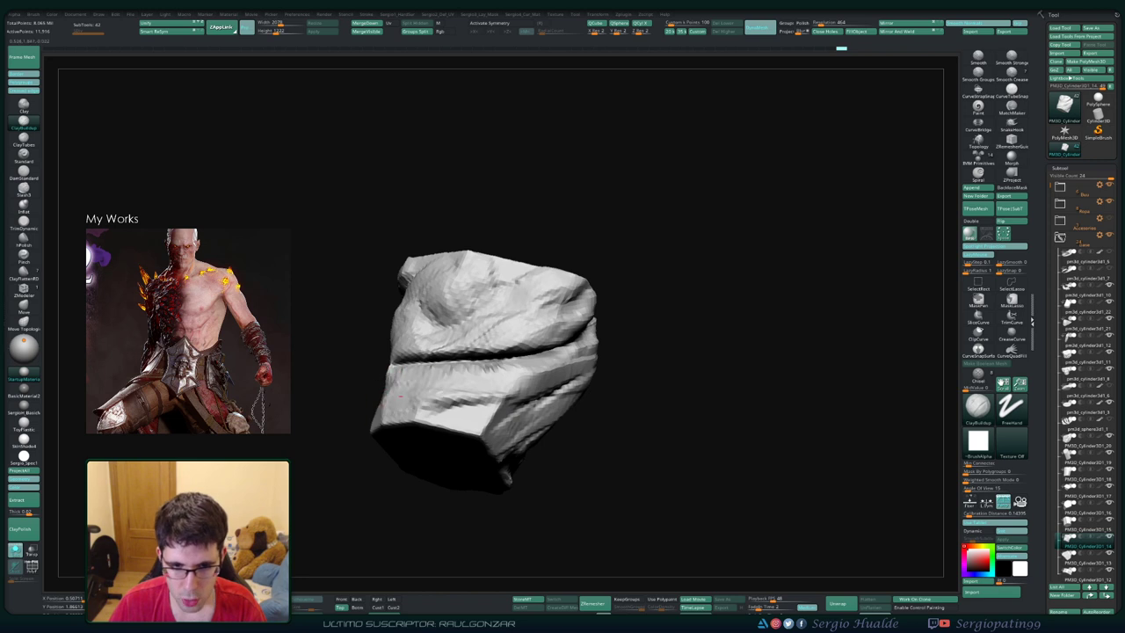
left_click_drag(396, 378, 500, 387)
left_click_drag(431, 369, 479, 380)
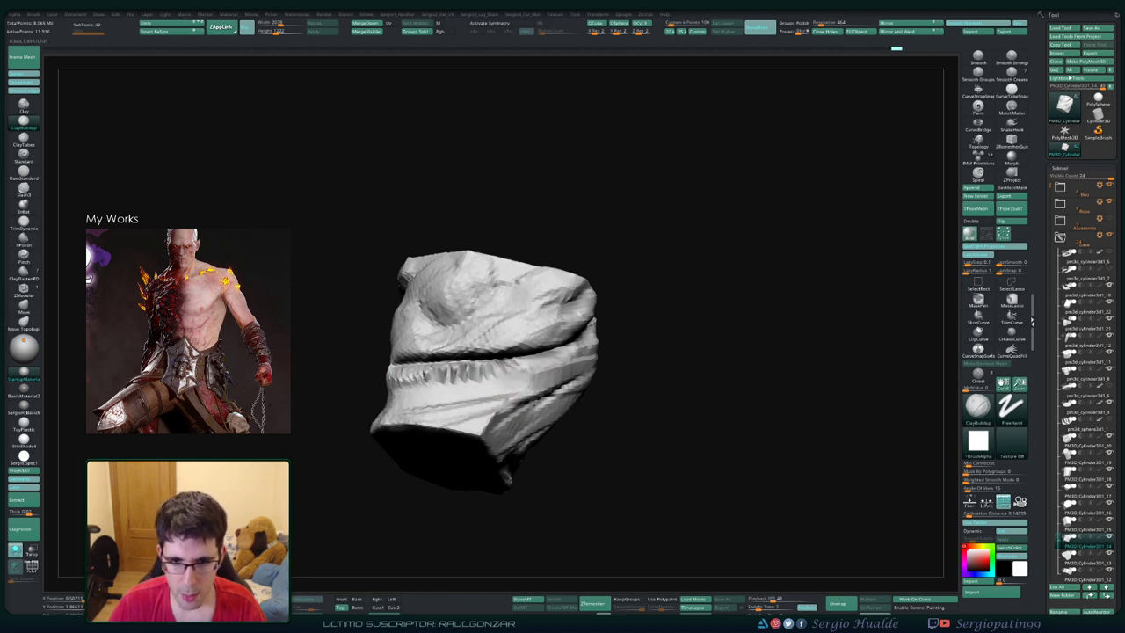
mouse_move(545, 377)
right_mouse_down()
mouse_move(562, 378)
mouse_move(492, 395)
mouse_move(457, 440)
mouse_move(483, 440)
right_mouse_up()
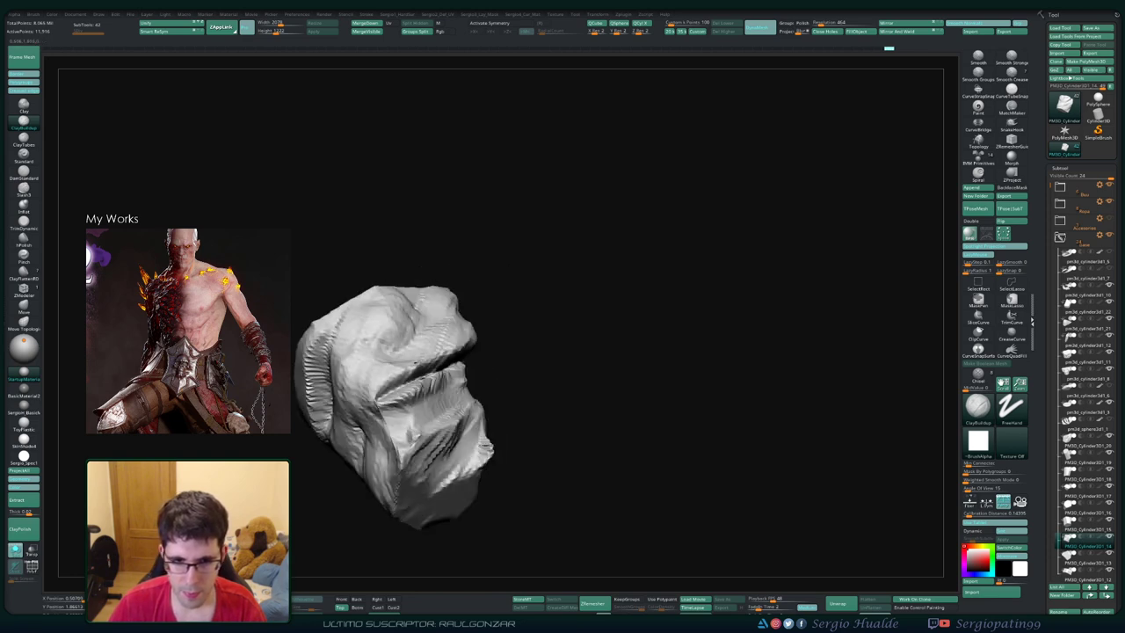
Step: Smooth the centre, carve a deeper diagonal groove, and bring back the full figure
left_click_drag(404, 413, 439, 377, "shift")
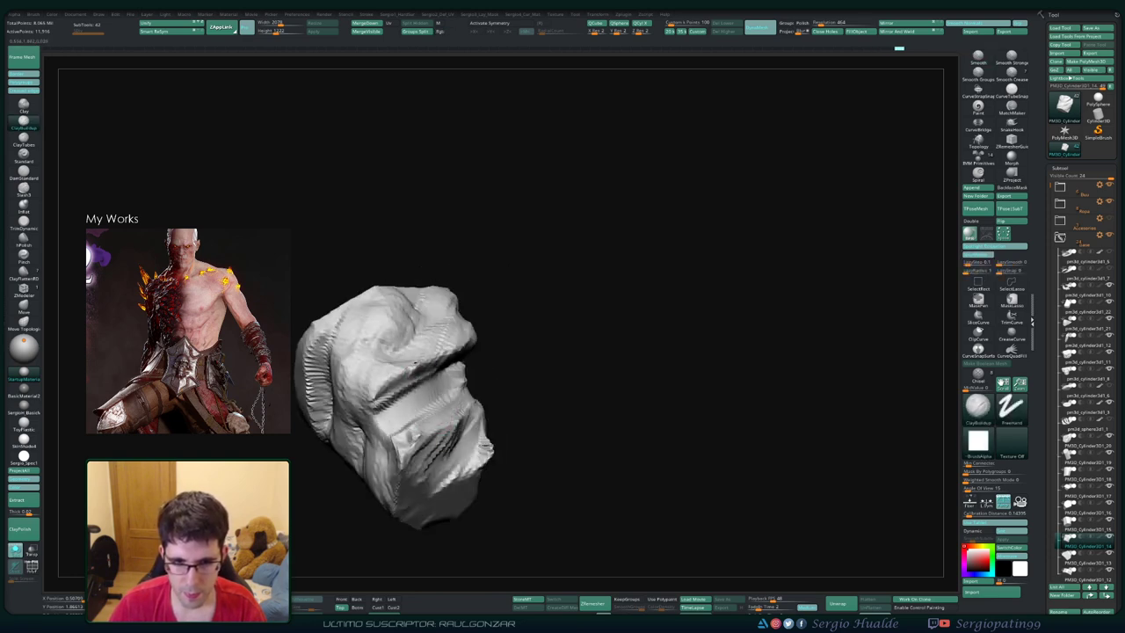
right_click_drag(440, 457, 426, 413)
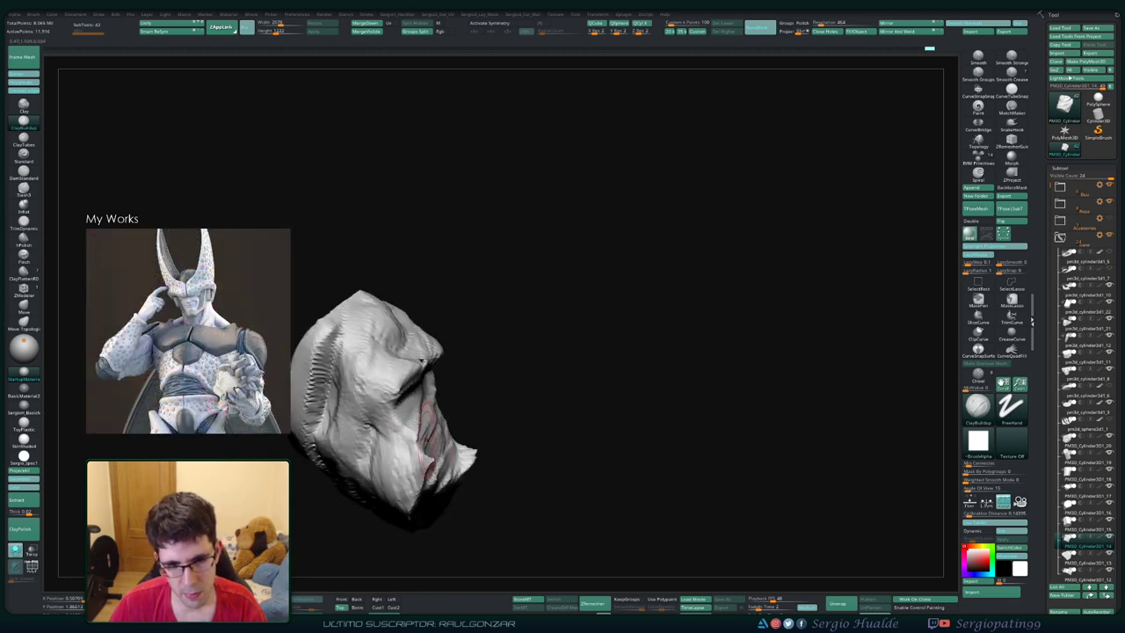
mouse_move(421, 457)
left_mouse_down()
mouse_move(351, 413)
mouse_move(378, 431)
left_mouse_up()
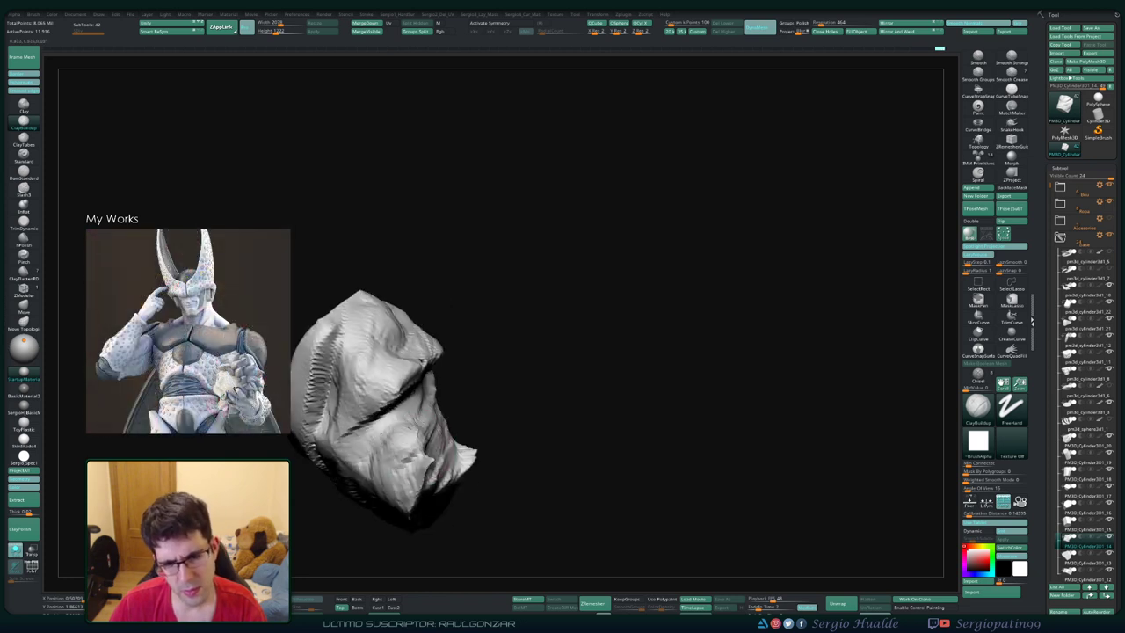
mouse_move(369, 435)
right_mouse_down()
mouse_move(391, 413)
mouse_move(509, 409)
right_mouse_up()
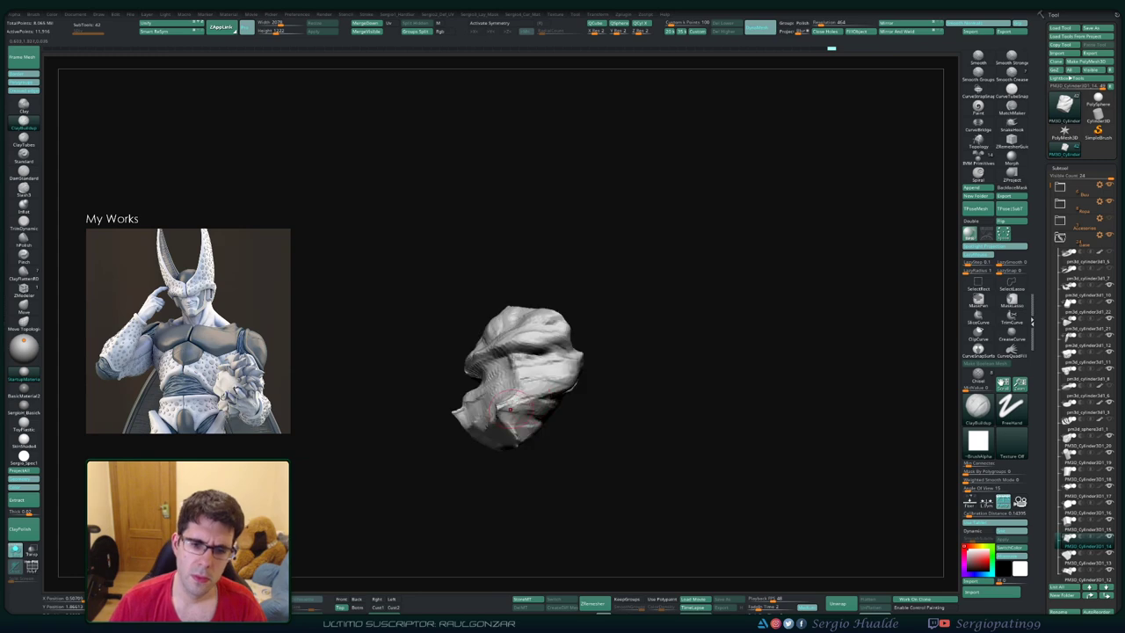
left_click(746, 220, "ctrl+shift")
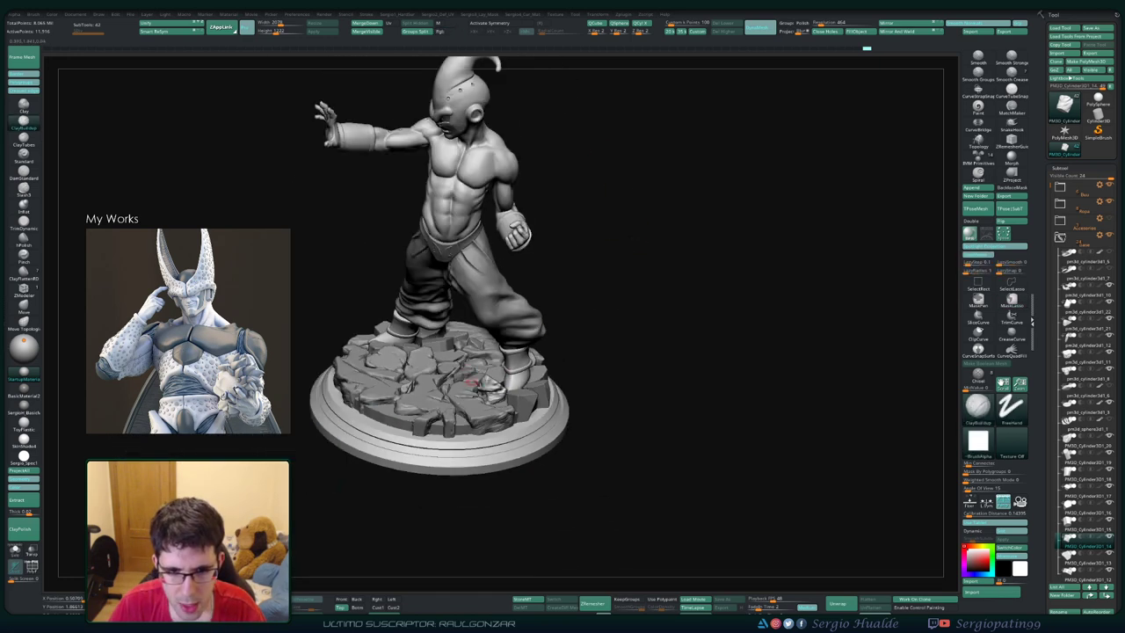
Step: Select the rock subtool, solo it, and zoom in on one rock
mouse_move(509, 386)
left_mouse_down()
mouse_move(519, 364)
mouse_move(643, 347)
left_mouse_up()
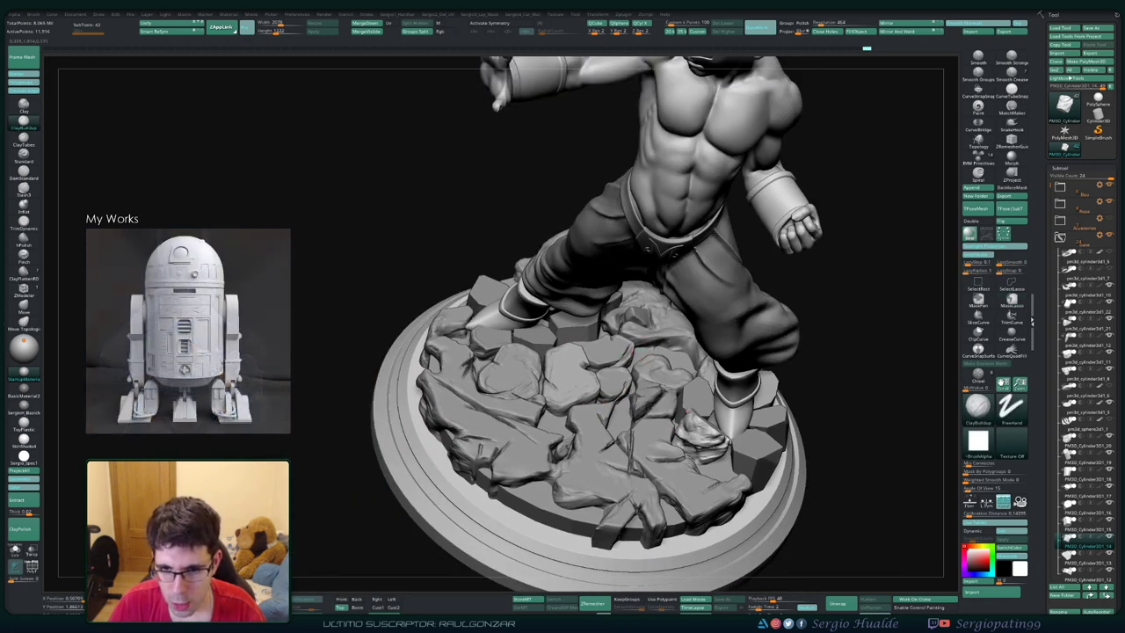
left_click(645, 349, "alt")
left_click(637, 317, "ctrl+shift")
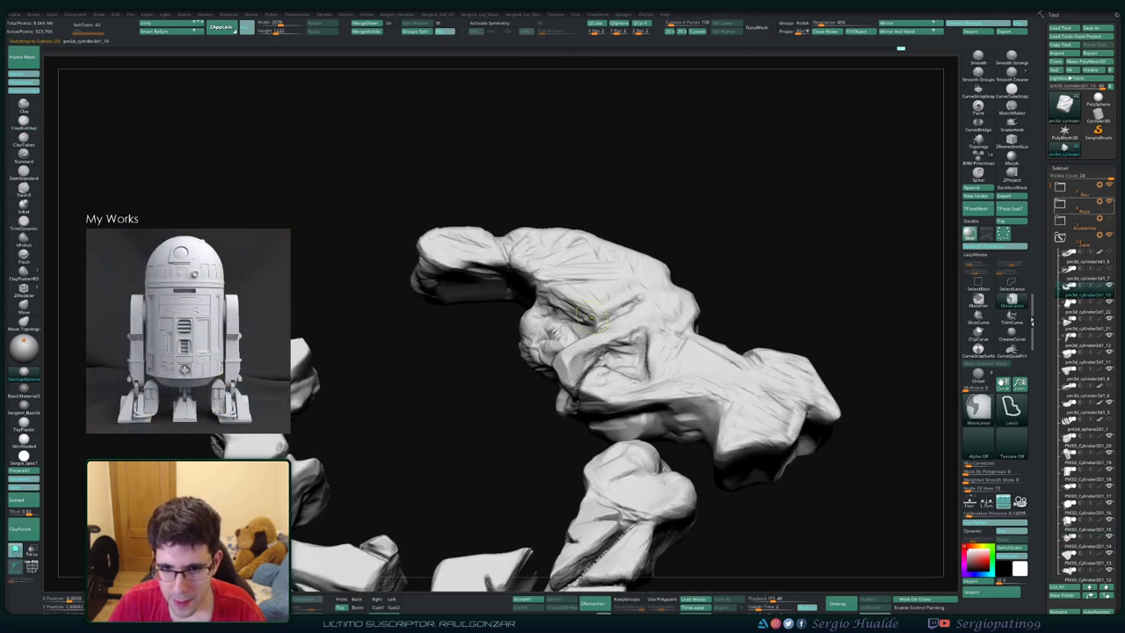
mouse_move(527, 351)
left_mouse_down("alt")
mouse_move(589, 400)
mouse_move(595, 378)
left_mouse_up("alt")
Step: Deepen the rock's crease with the Dam Standard brush
left_click(23, 192)
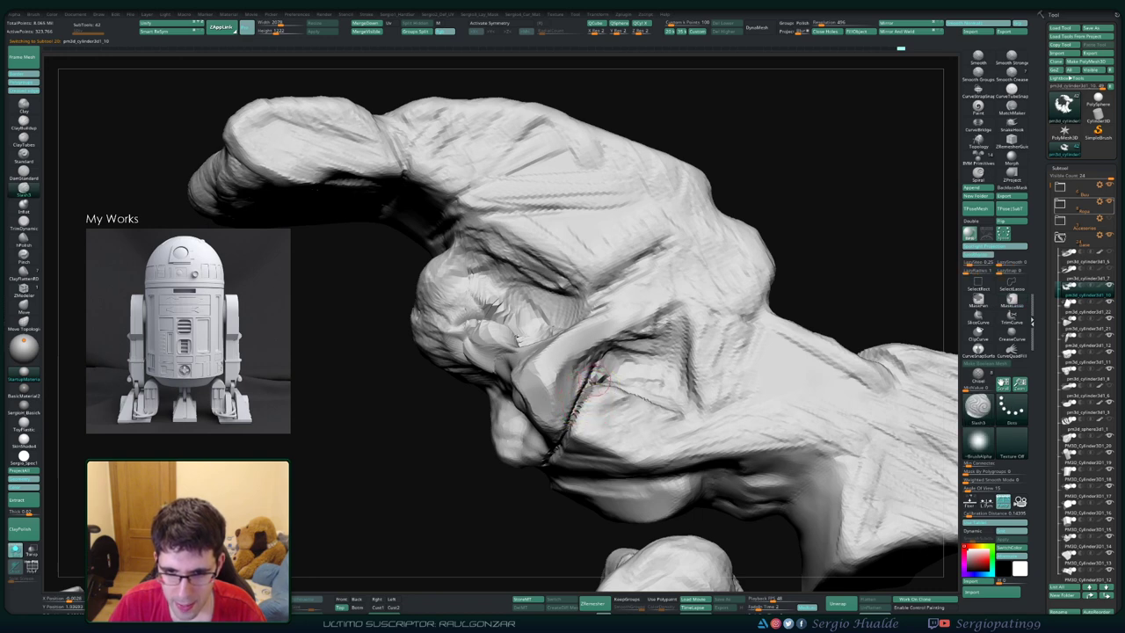
right_click_drag(596, 378, 540, 462)
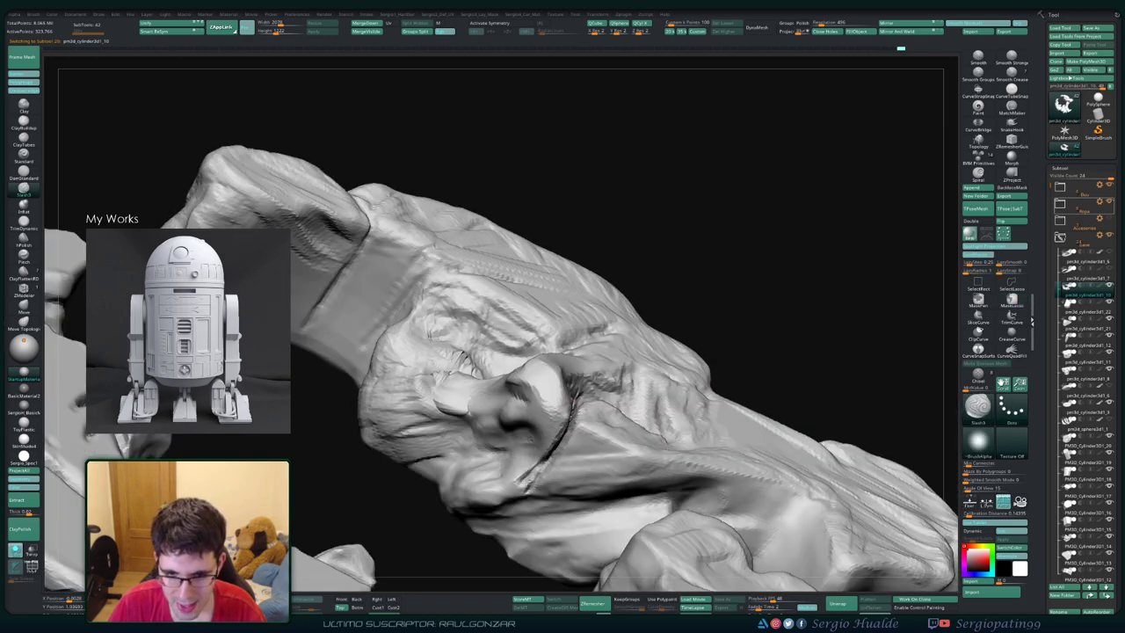
left_click_drag(540, 458, 461, 454)
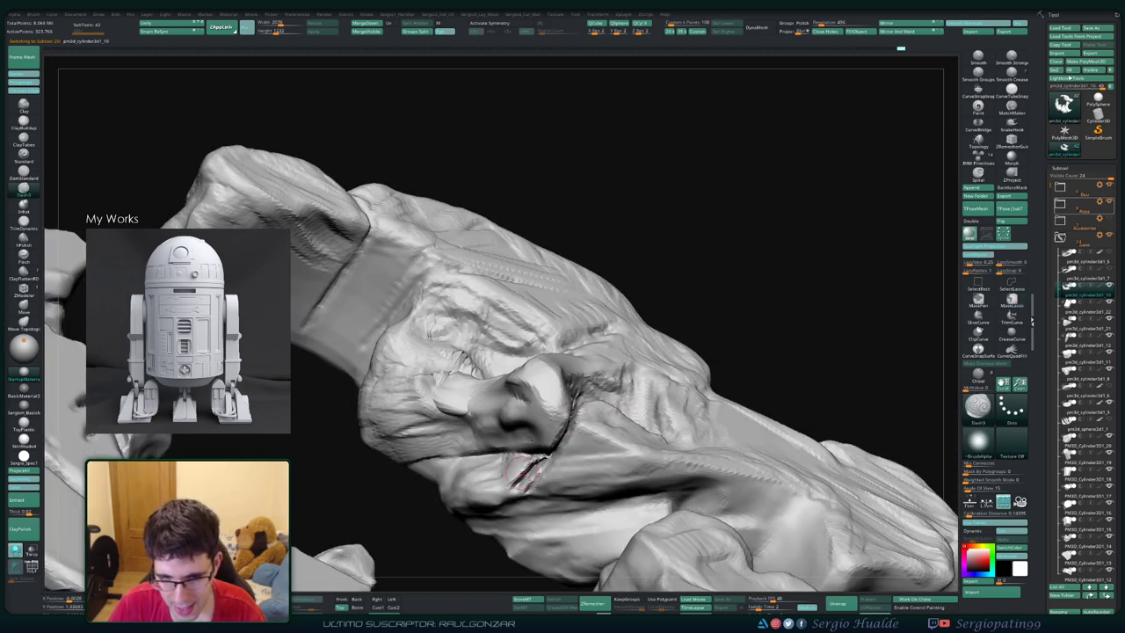
right_click_drag(518, 413, 508, 332, "alt")
right_click_drag(531, 397, 588, 411)
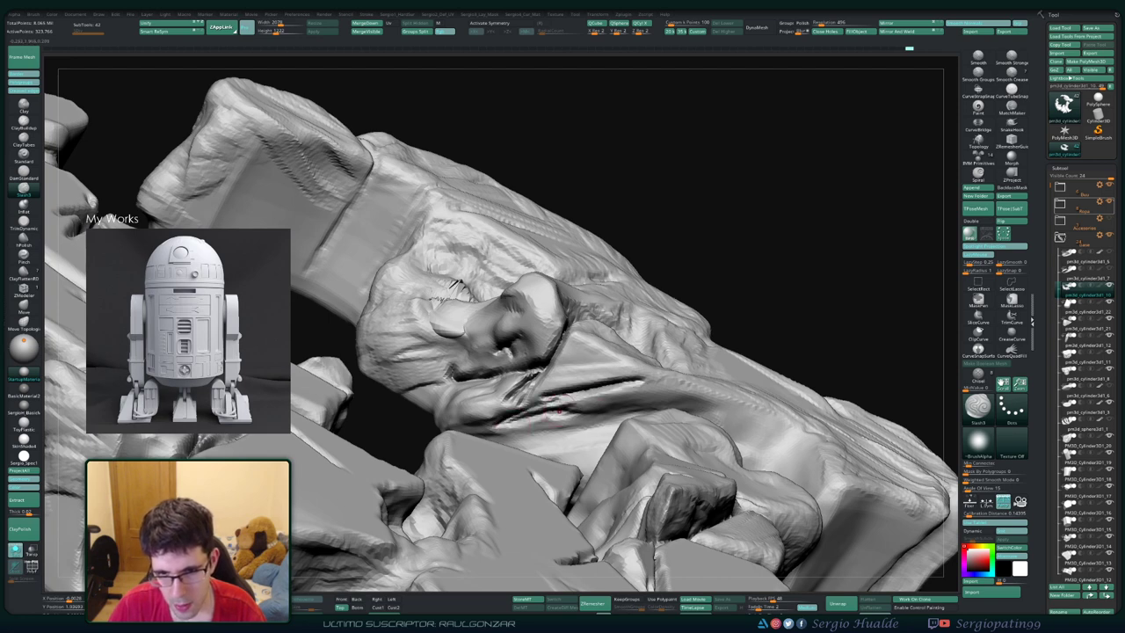
mouse_move(545, 400)
right_mouse_down()
mouse_move(570, 377)
mouse_move(564, 398)
right_mouse_up()
Step: Smooth the surface below the crease and carve another dark crease into the rock
left_click_drag(542, 404, 606, 384)
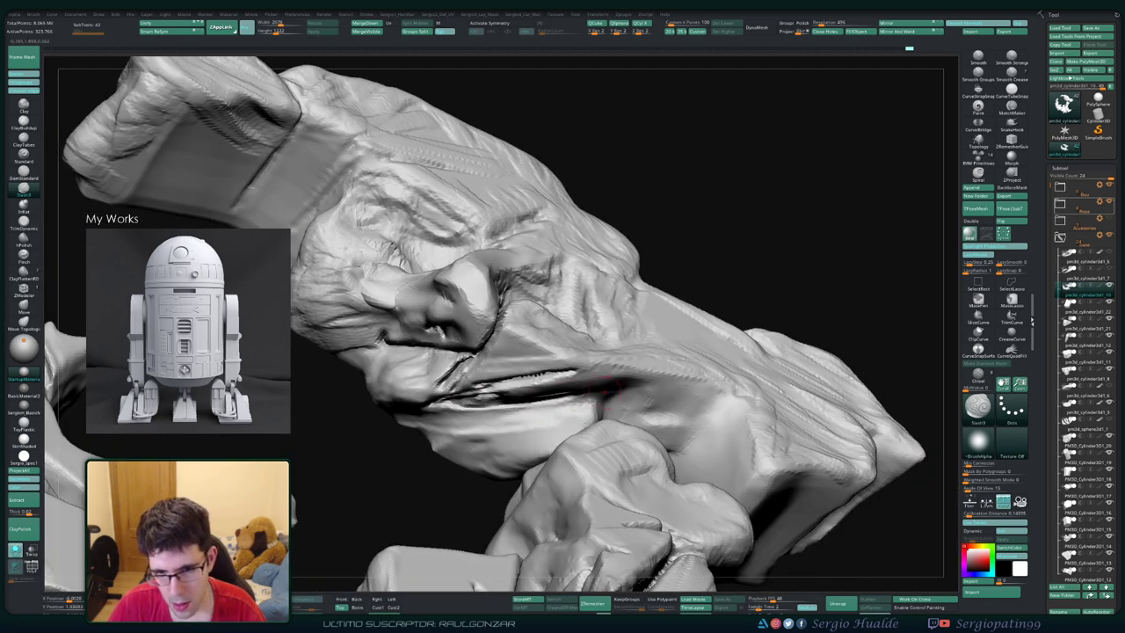
mouse_move(604, 387)
right_mouse_down()
mouse_move(603, 397)
mouse_move(580, 391)
right_mouse_up()
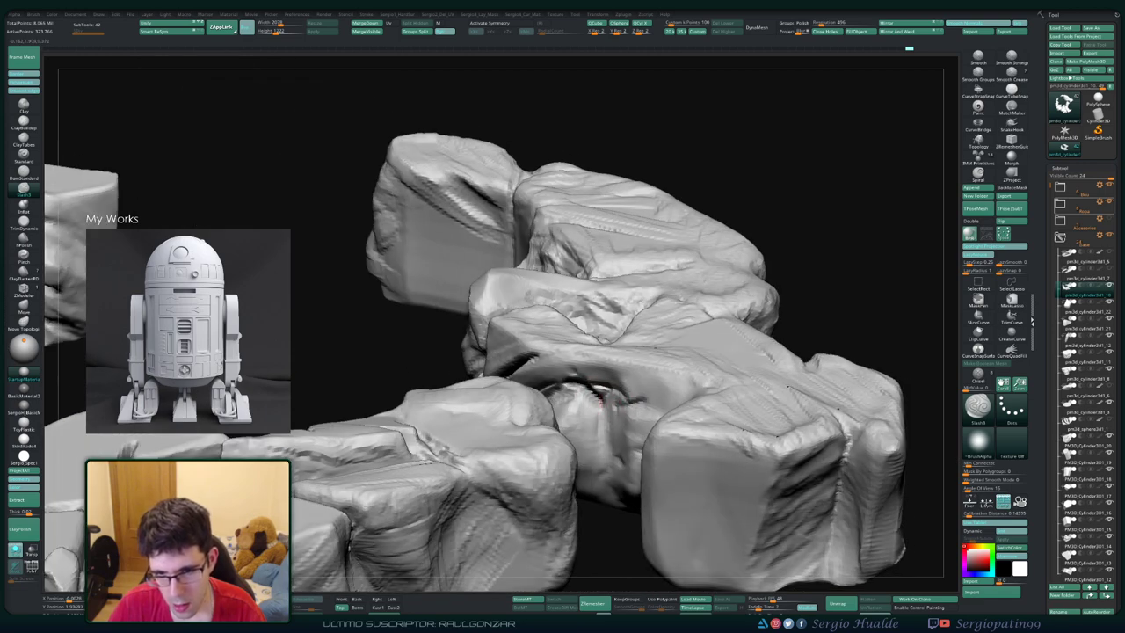
left_click_drag(600, 397, 648, 399)
mouse_move(604, 392)
right_mouse_down()
mouse_move(626, 373)
mouse_move(595, 427)
right_mouse_up()
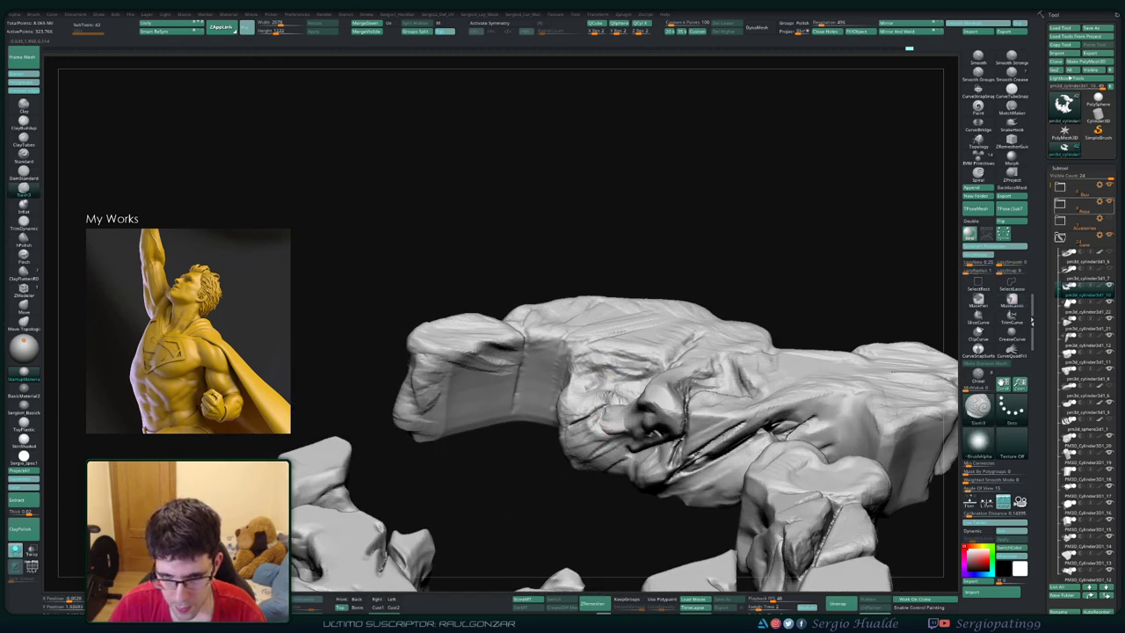
mouse_move(584, 425)
right_mouse_down()
mouse_move(598, 422)
mouse_move(559, 427)
mouse_move(512, 367)
mouse_move(553, 292)
right_mouse_up()
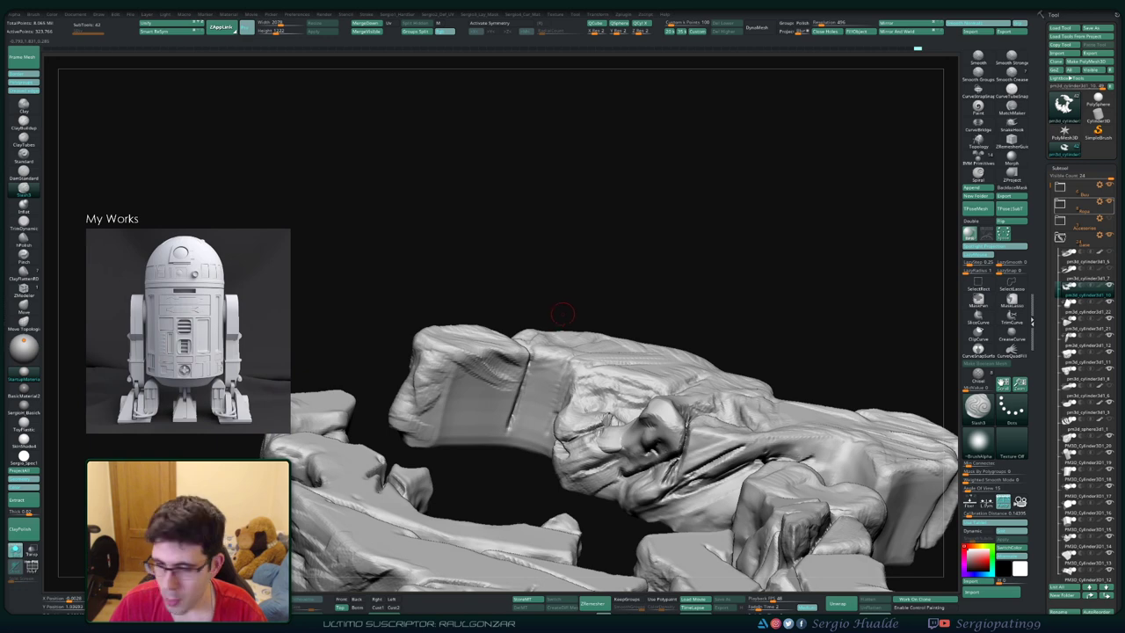
Step: Carve crack marks into the rock face
left_click_drag(562, 313, 564, 347)
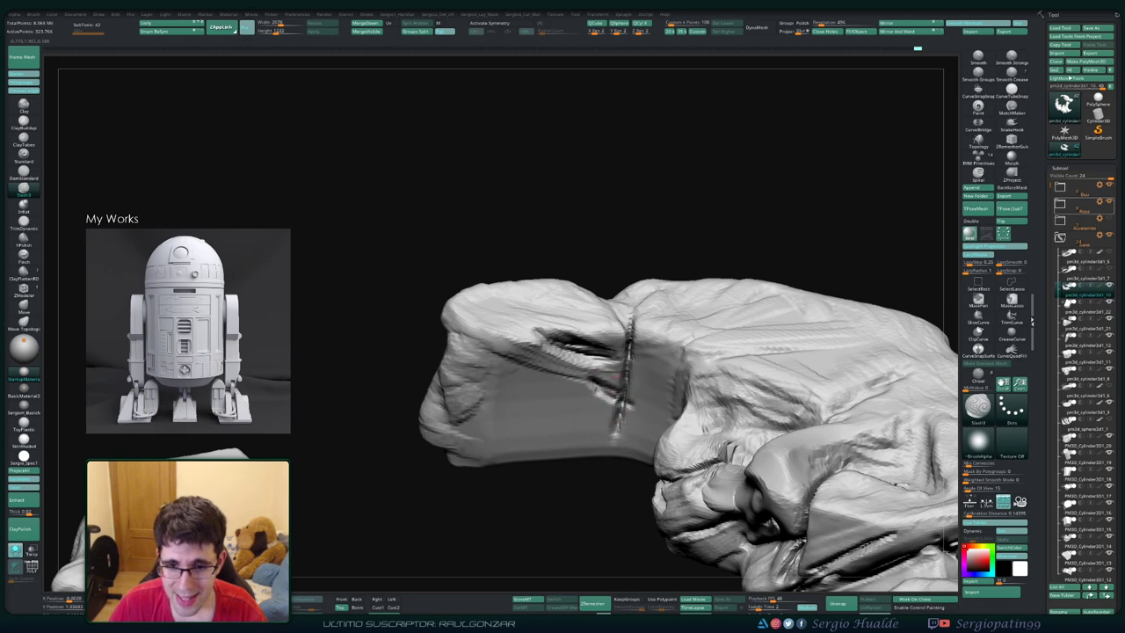
left_click_drag(571, 391, 506, 405)
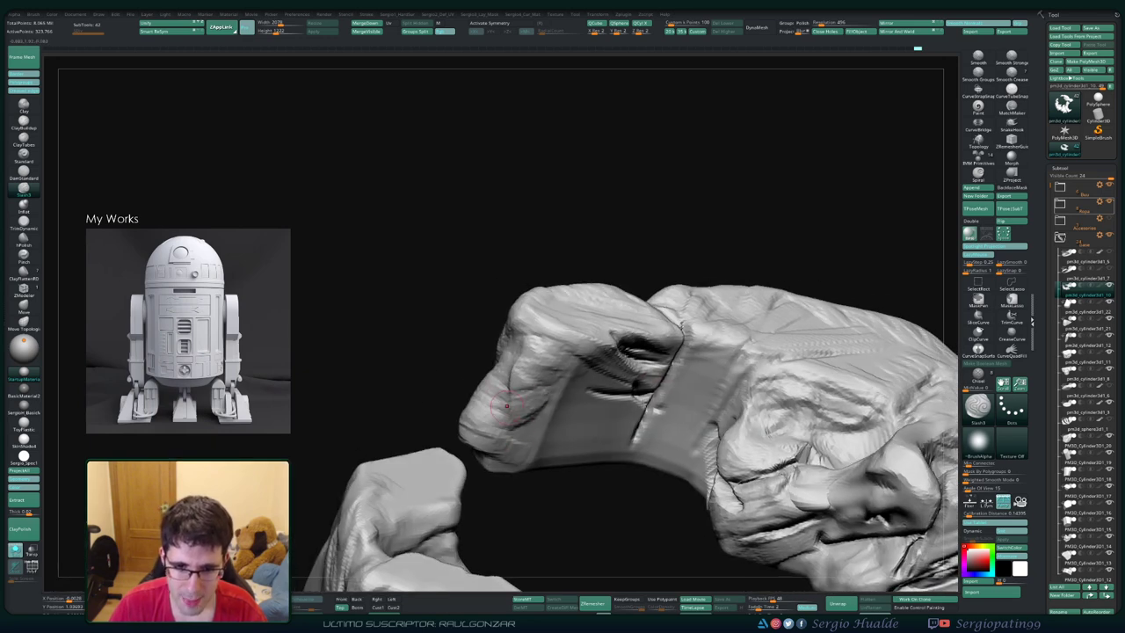
mouse_move(581, 344)
left_mouse_down()
mouse_move(561, 394)
mouse_move(528, 431)
mouse_move(514, 424)
mouse_move(492, 465)
mouse_move(474, 418)
mouse_move(566, 429)
mouse_move(512, 416)
mouse_move(500, 427)
mouse_move(596, 378)
mouse_move(537, 348)
left_mouse_up()
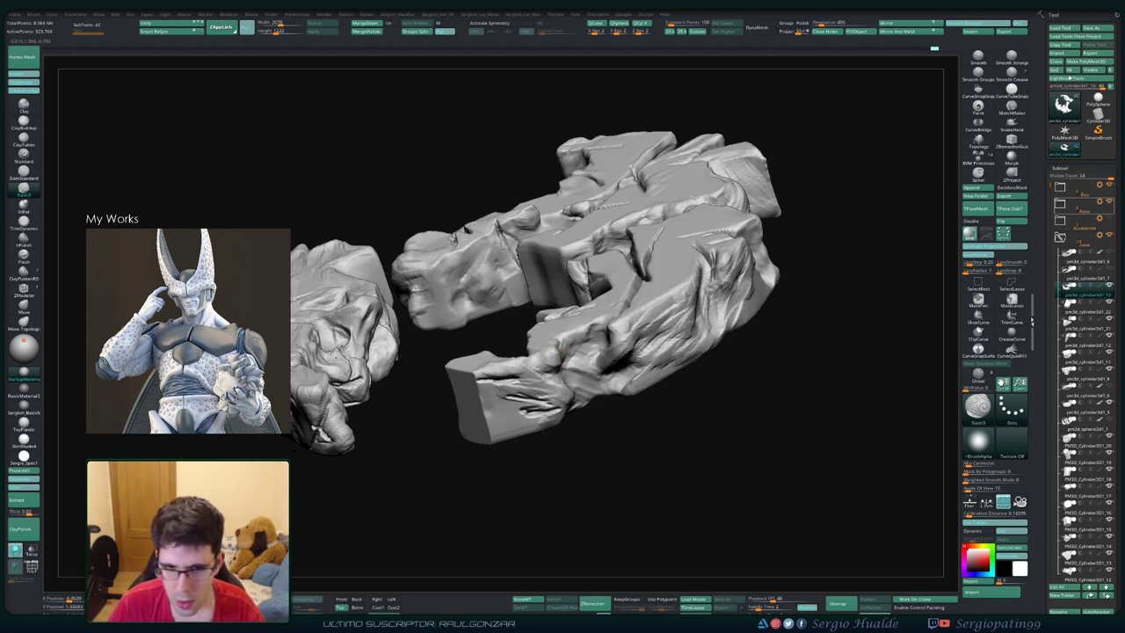
mouse_move(549, 352)
right_mouse_down()
mouse_move(347, 369)
mouse_move(536, 378)
right_mouse_up()
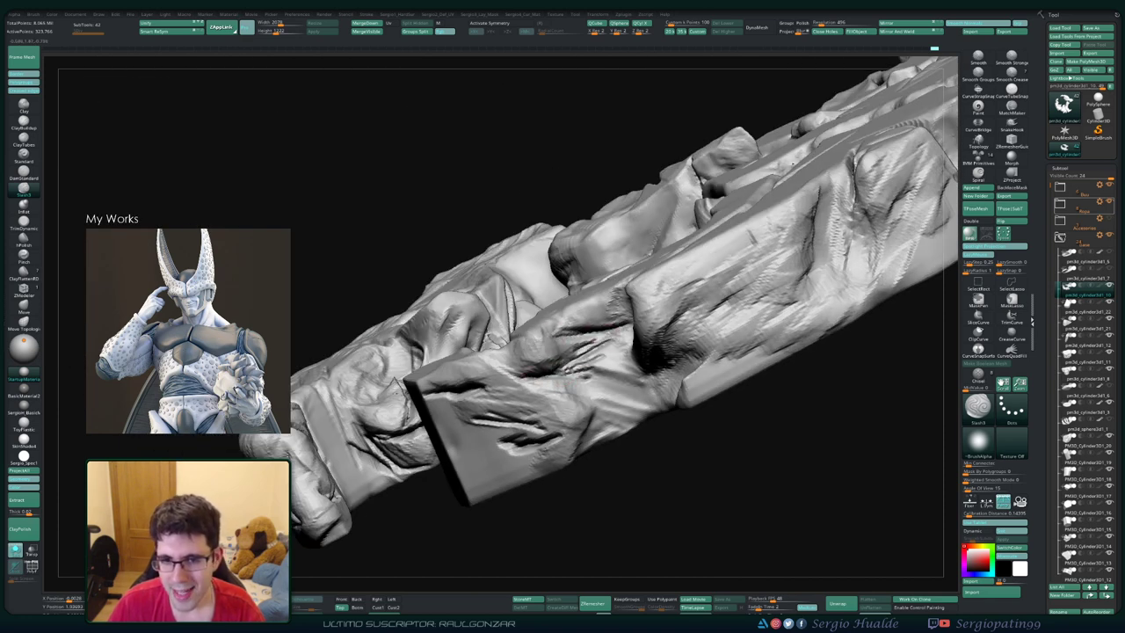
right_click_drag(631, 322, 614, 339)
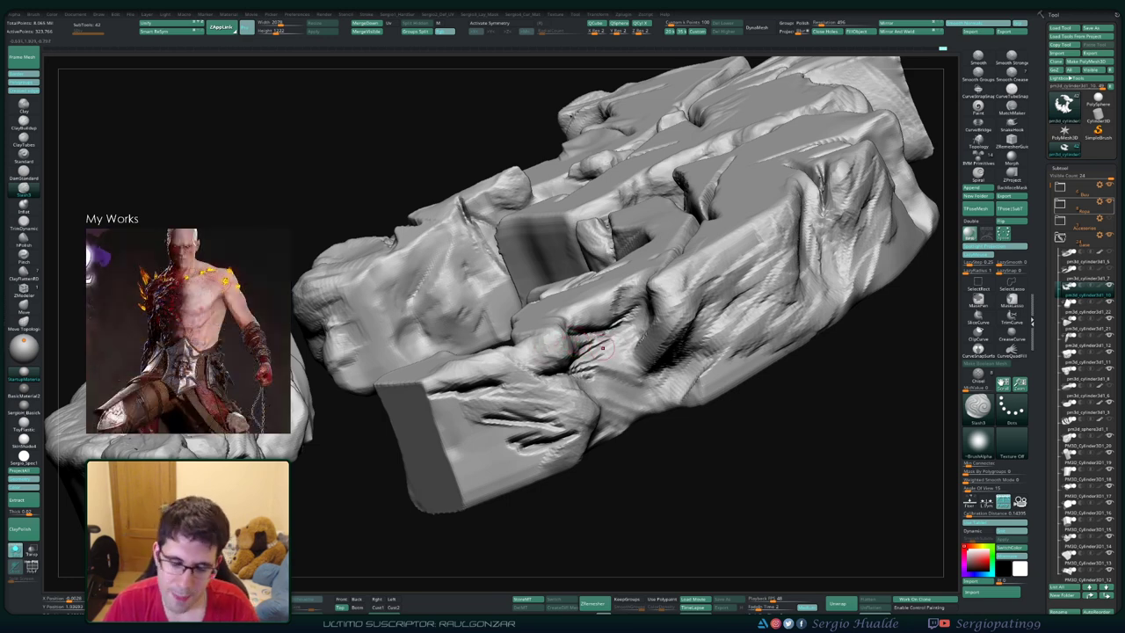
Step: Carve dark crack strokes running up the rock from a low side-on angle
mouse_move(606, 356)
right_mouse_down()
mouse_move(605, 382)
mouse_move(555, 391)
right_mouse_up()
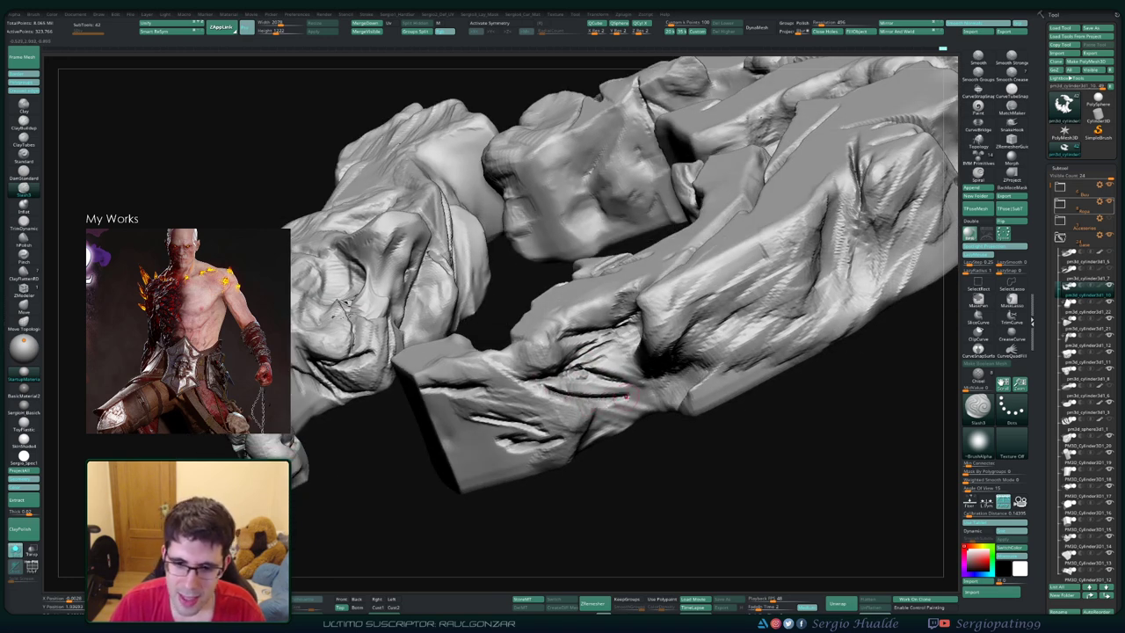
mouse_move(628, 431)
right_mouse_down()
mouse_move(618, 413)
mouse_move(597, 425)
right_mouse_up()
mouse_move(606, 428)
right_mouse_down()
mouse_move(615, 413)
mouse_move(602, 399)
right_mouse_up()
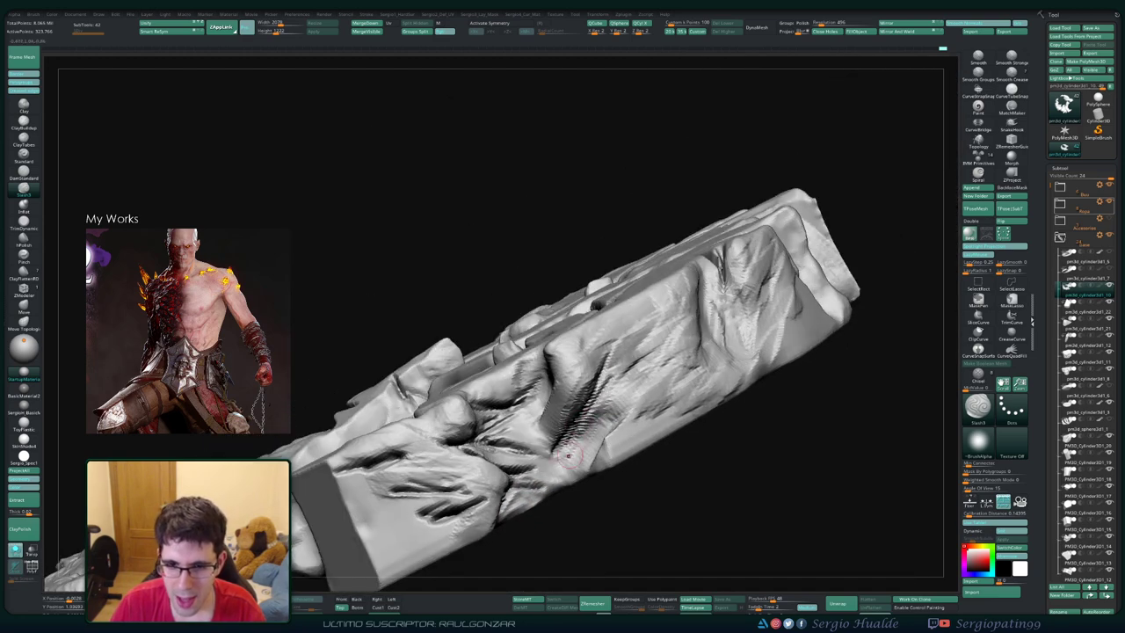
left_click_drag(580, 426, 672, 310)
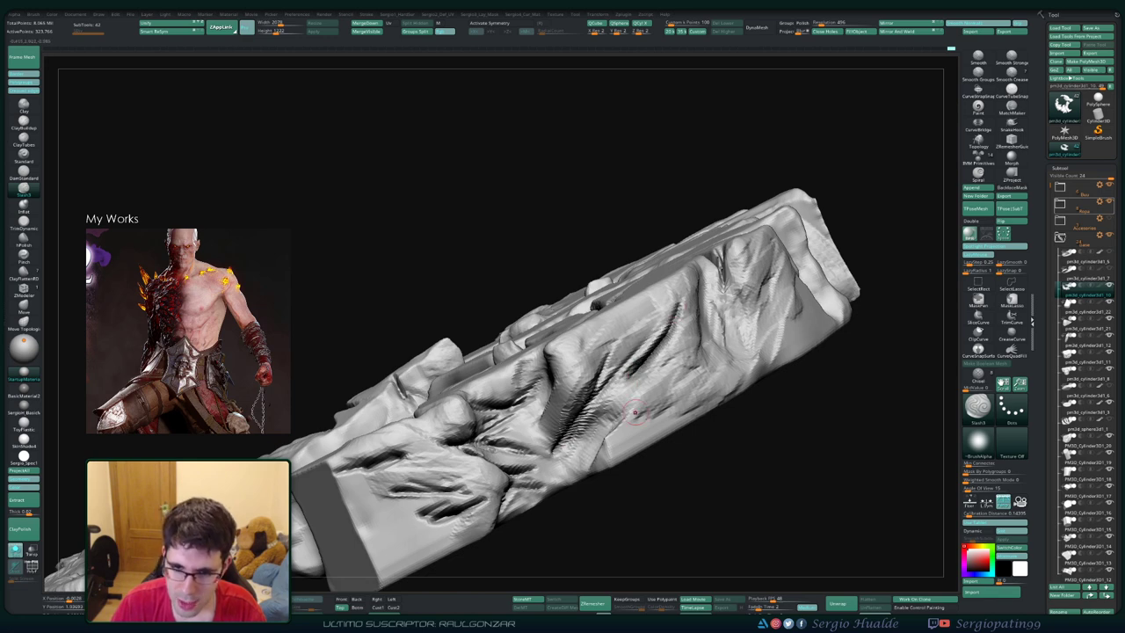
left_click_drag(627, 389, 600, 424)
right_click_drag(541, 406, 543, 420)
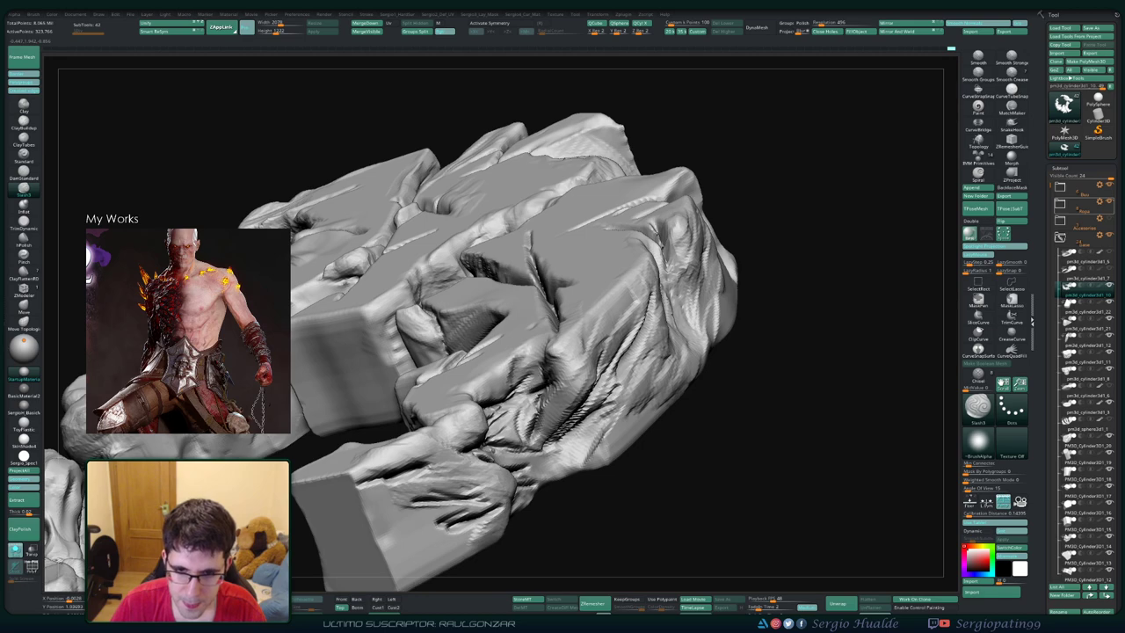
Step: Add vertical crease detail to a close-up section of the rock
mouse_move(540, 373)
right_mouse_down()
mouse_move(537, 349)
mouse_move(595, 383)
right_mouse_up()
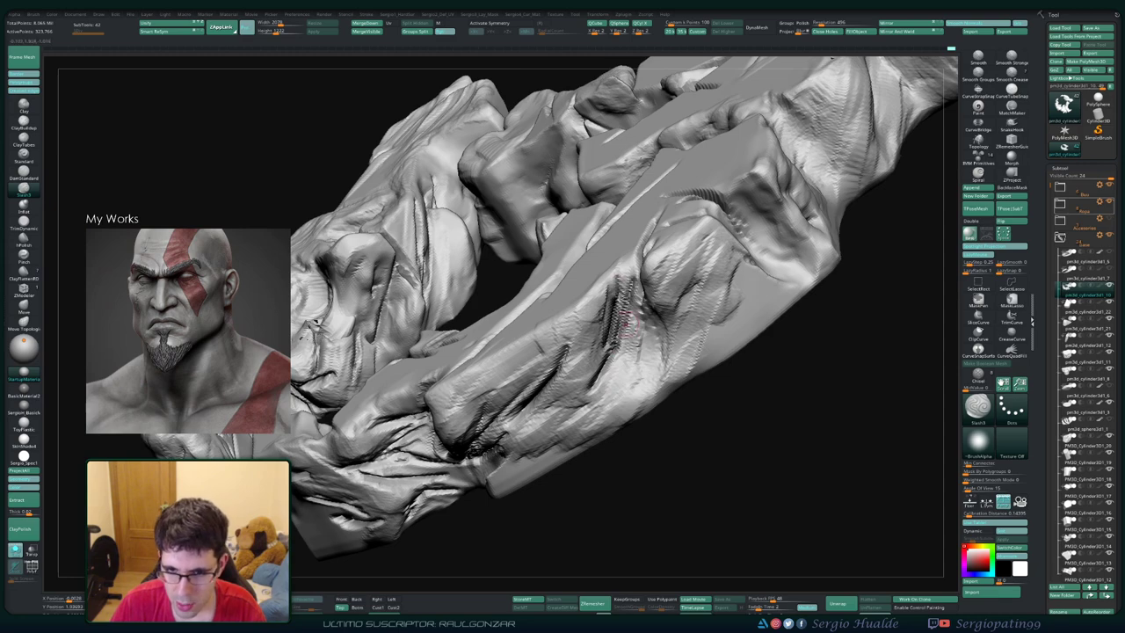
right_click_drag(624, 330, 629, 323)
mouse_move(638, 369)
left_mouse_down()
mouse_move(646, 262)
mouse_move(643, 318)
left_mouse_up()
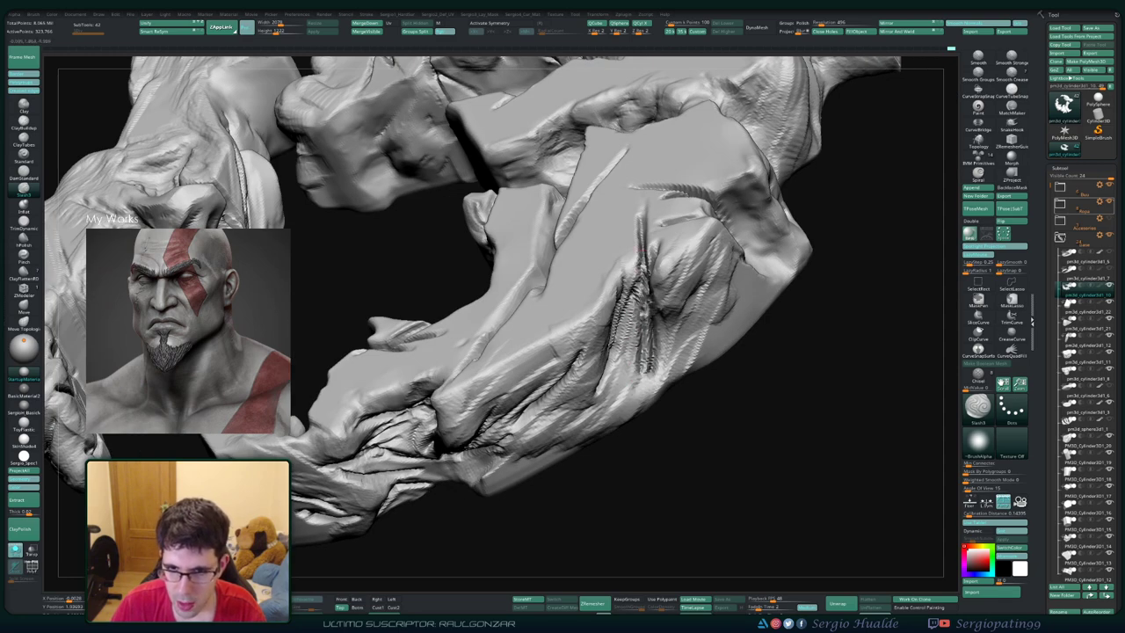
left_click_drag(648, 274, 643, 385)
Step: Carve diagonal cracks running down the long slab, then orbit to review them
right_click_drag(651, 369, 571, 391)
left_click_drag(553, 403, 590, 364)
mouse_move(526, 378)
left_mouse_down()
mouse_move(514, 443)
mouse_move(489, 489)
left_mouse_up()
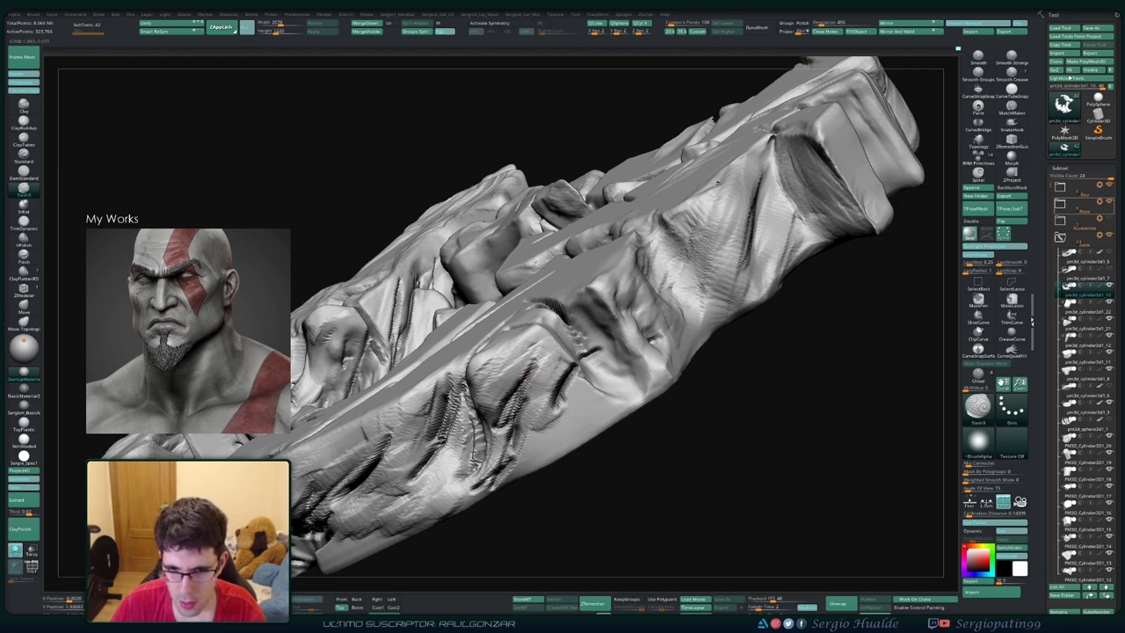
mouse_move(567, 404)
left_mouse_down()
mouse_move(583, 367)
mouse_move(575, 306)
left_mouse_up()
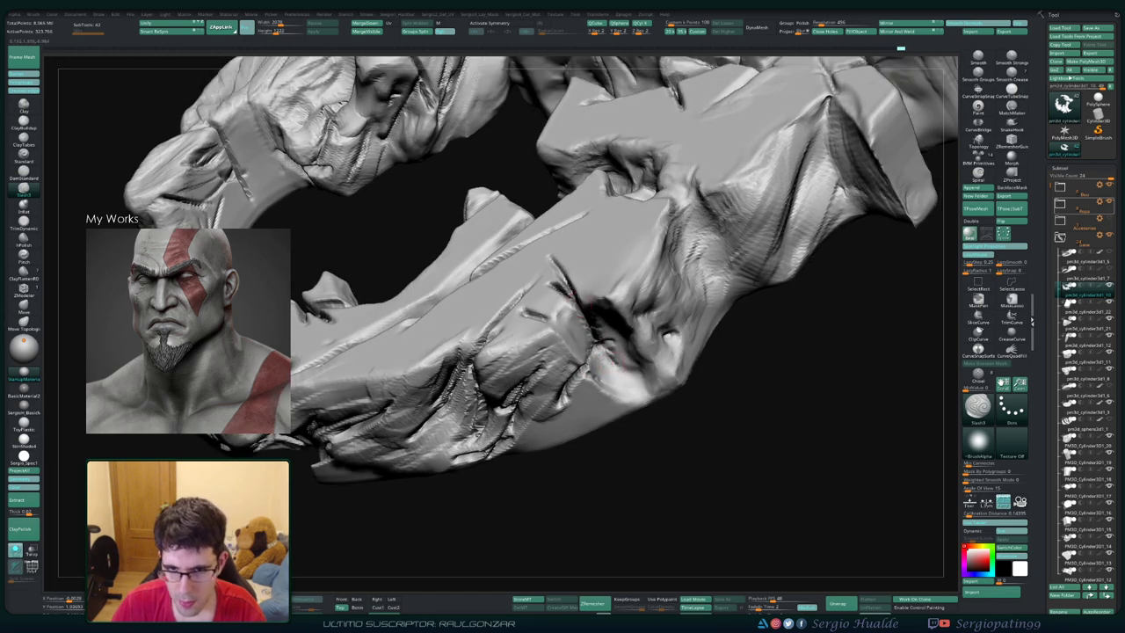
left_click_drag(604, 356, 545, 325)
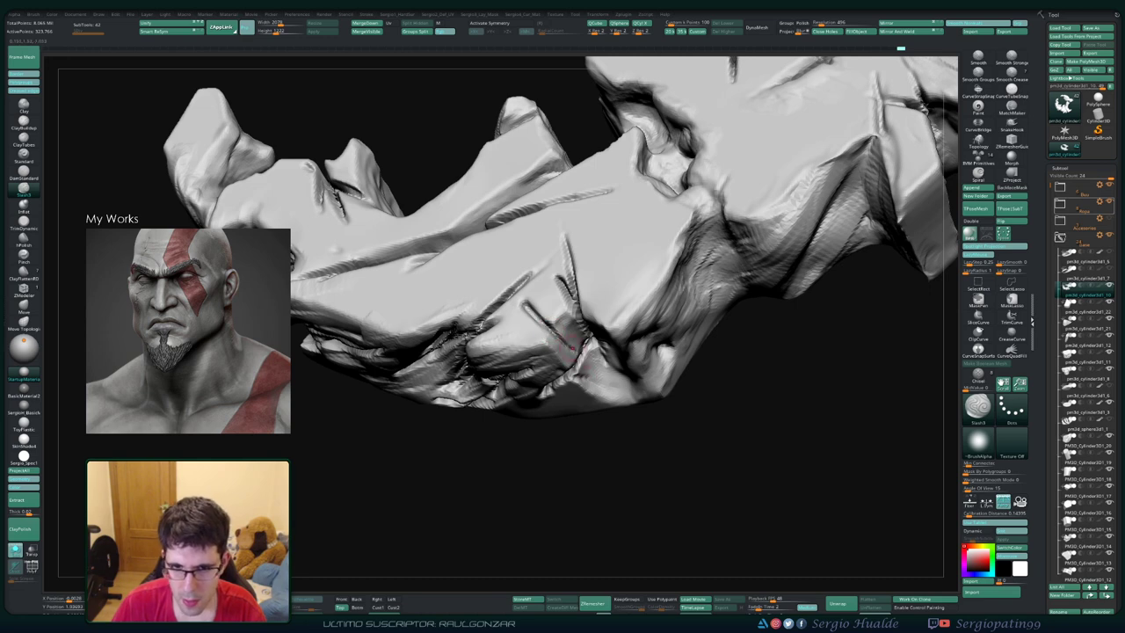
left_click_drag(572, 364, 586, 314)
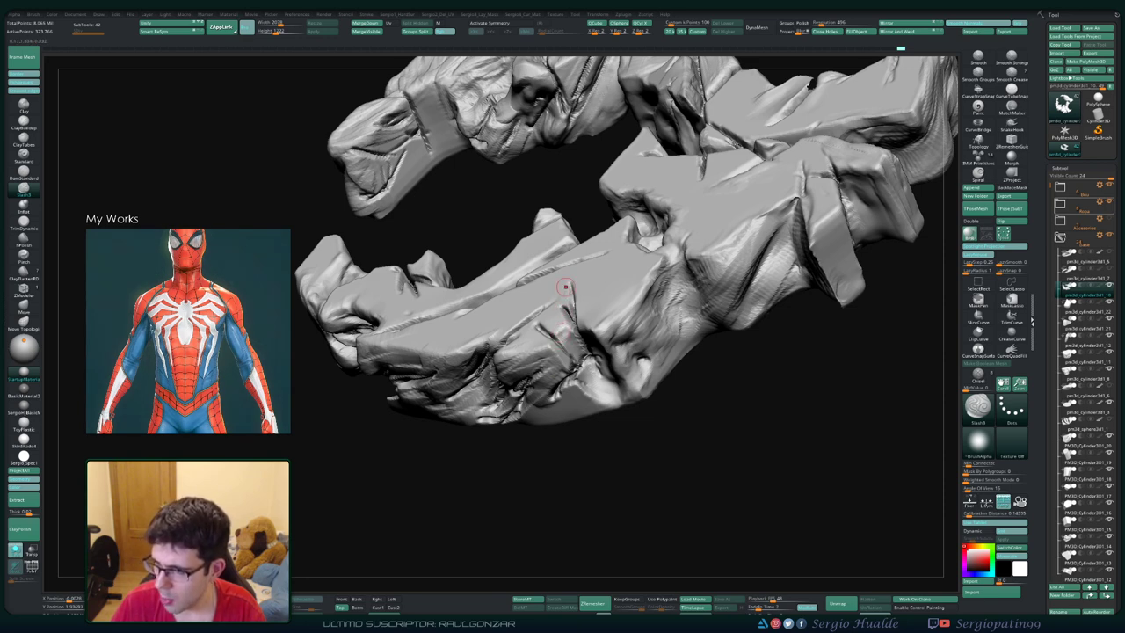
left_click_drag(751, 419, 944, 409)
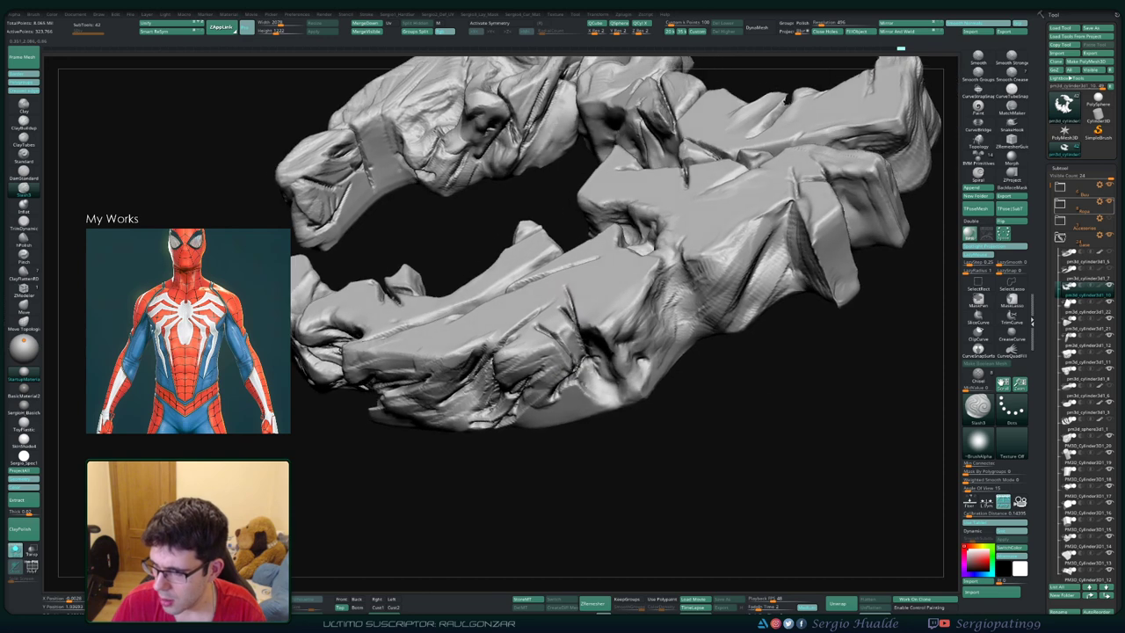
Step: Load the Hatch brush from the brush library using the H filter
left_click(977, 406)
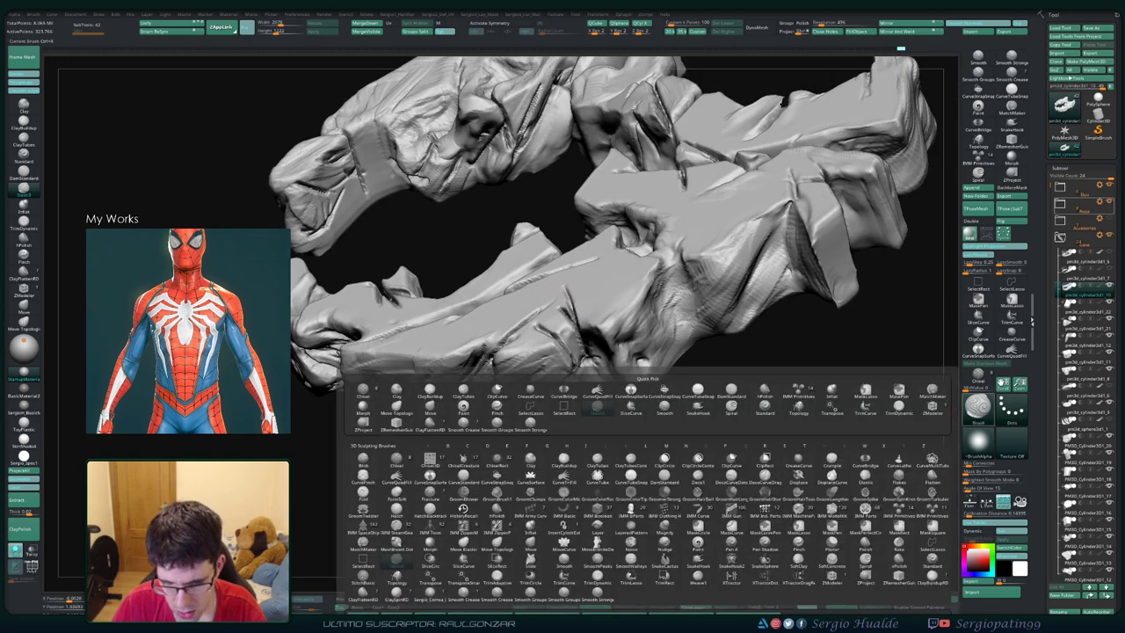
key("h")
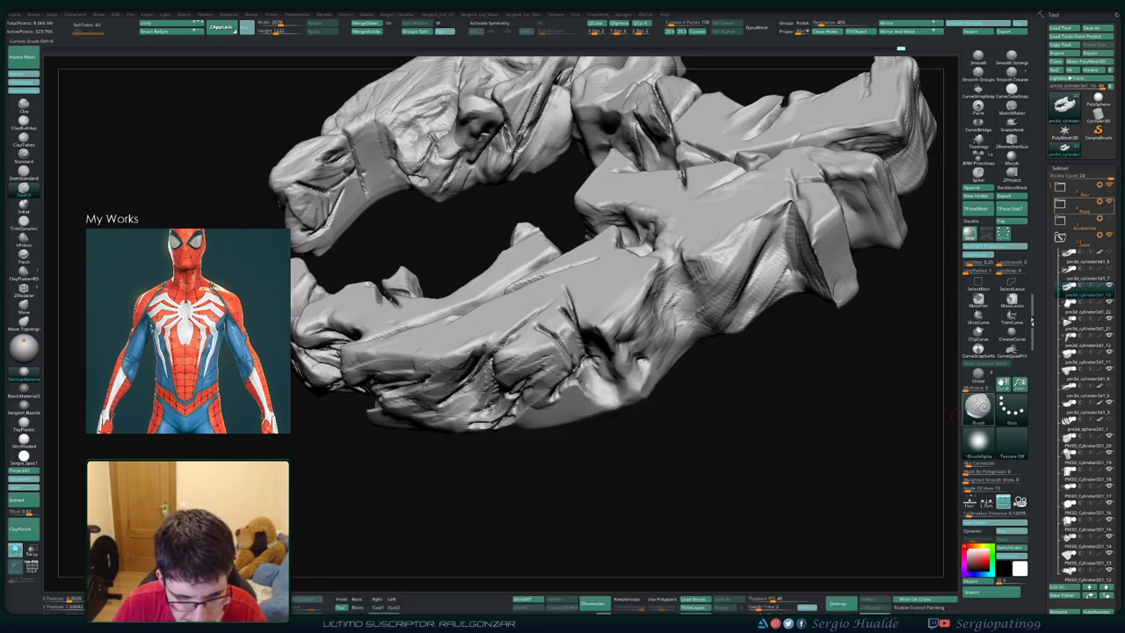
left_click(977, 406)
key("h")
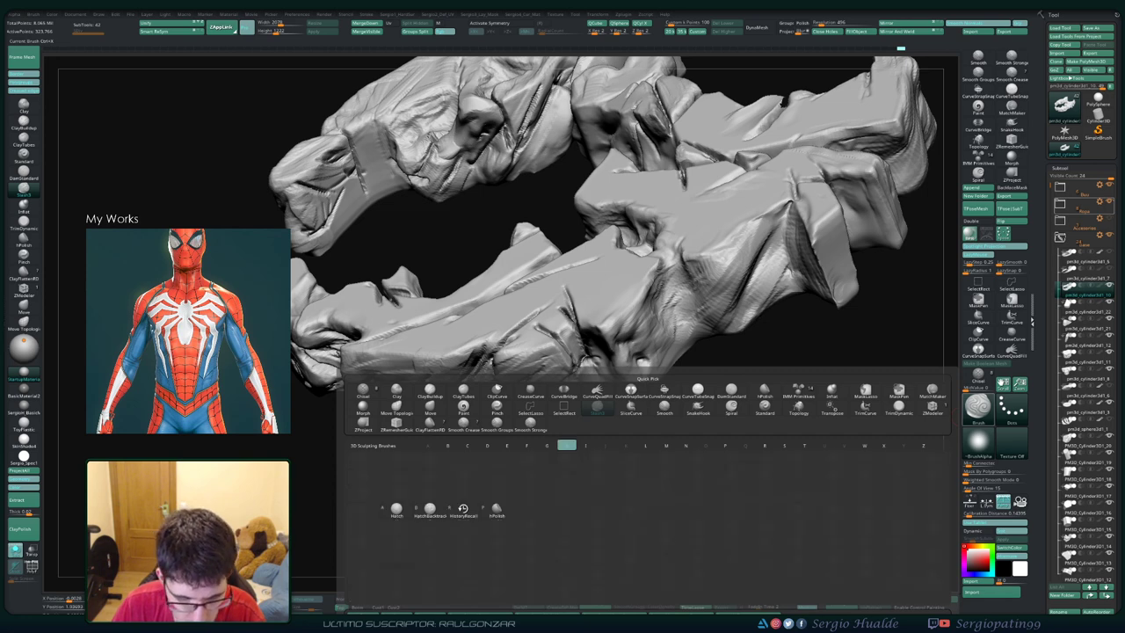
key("p")
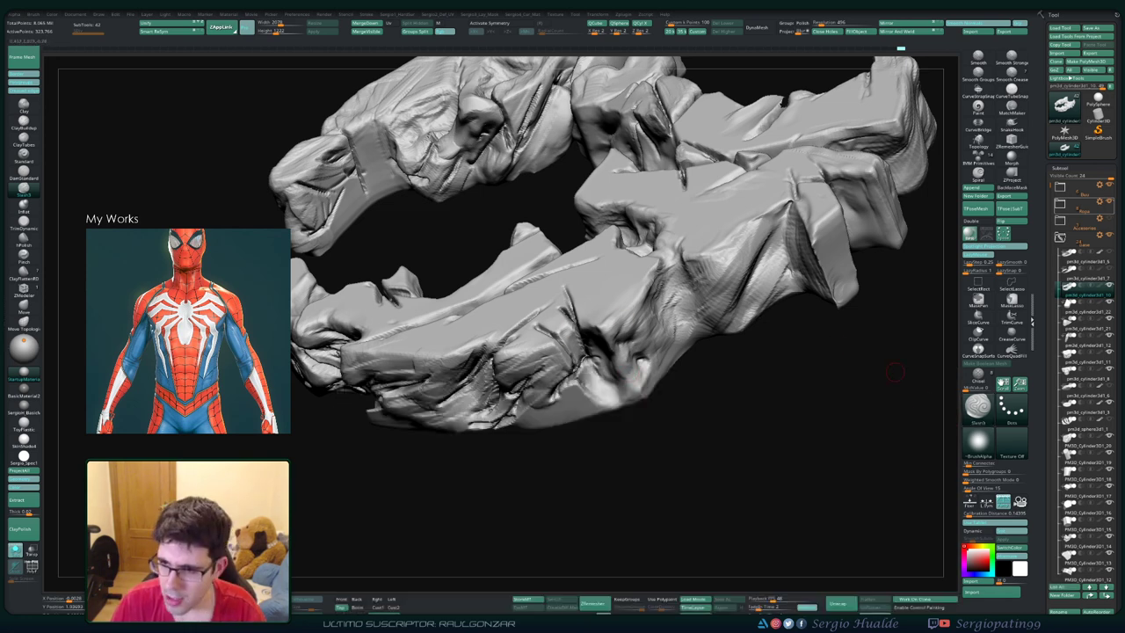
left_click(977, 406)
key("h")
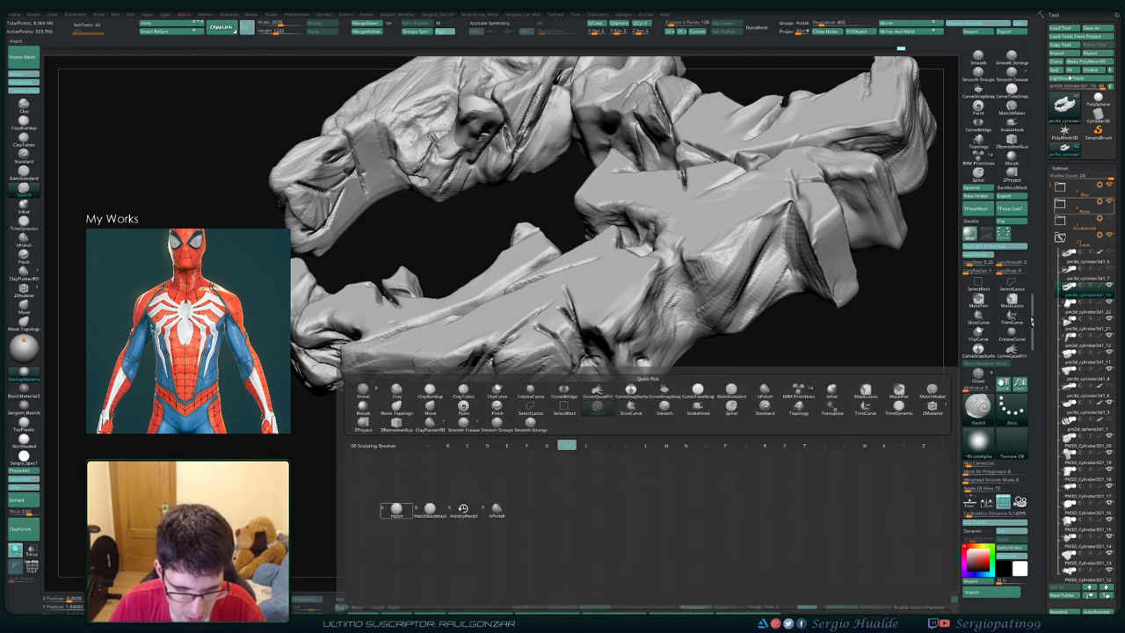
left_click(390, 507)
Step: Test Hatch strokes on the rock, undoing the first attempt
right_click_drag(613, 326, 602, 309)
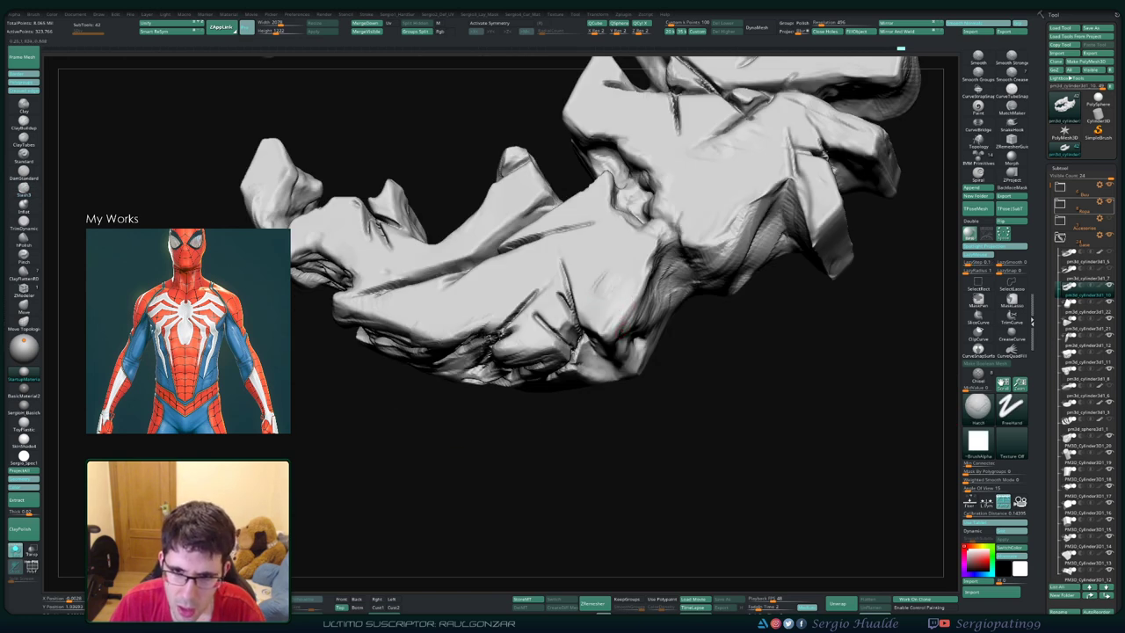
left_click_drag(613, 289, 602, 259)
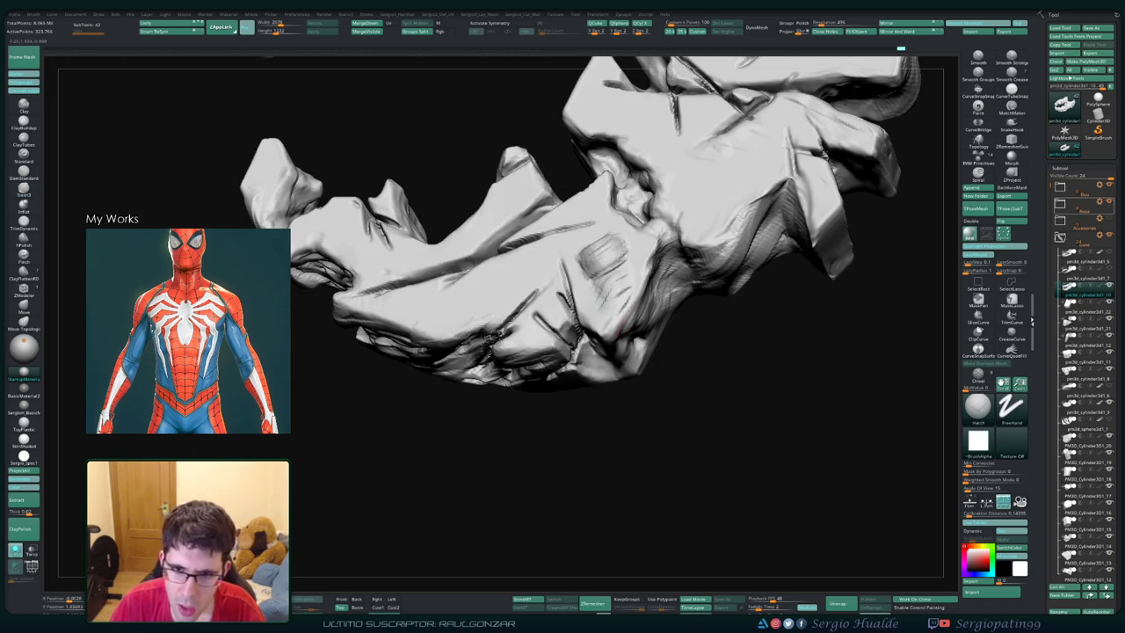
key("ctrl")
key("ctrl+z")
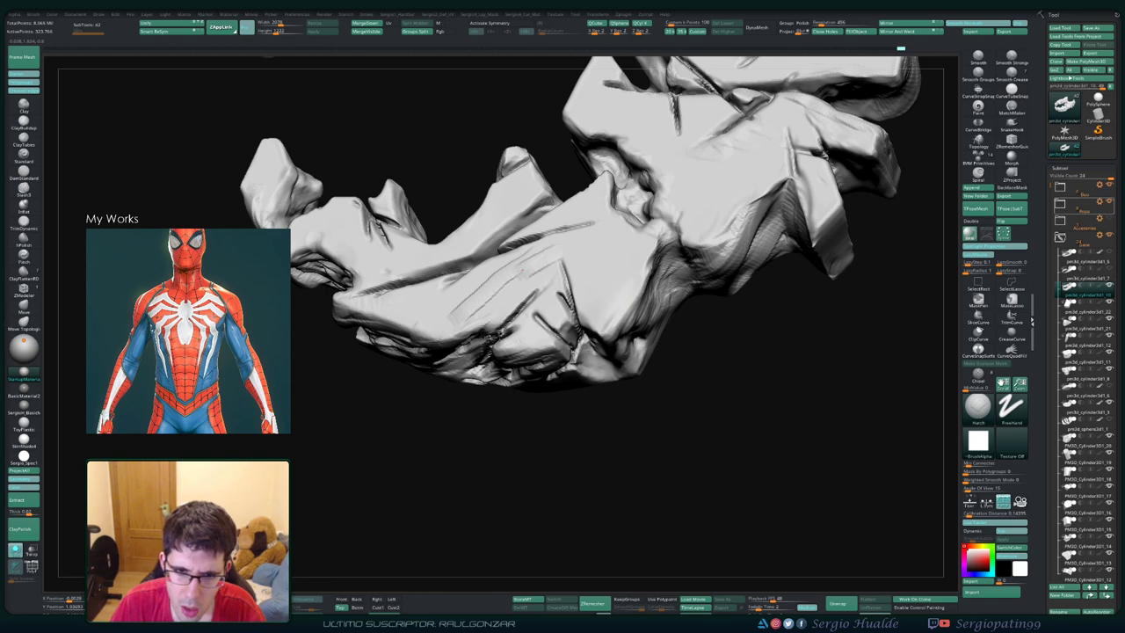
left_click_drag(562, 264, 448, 320)
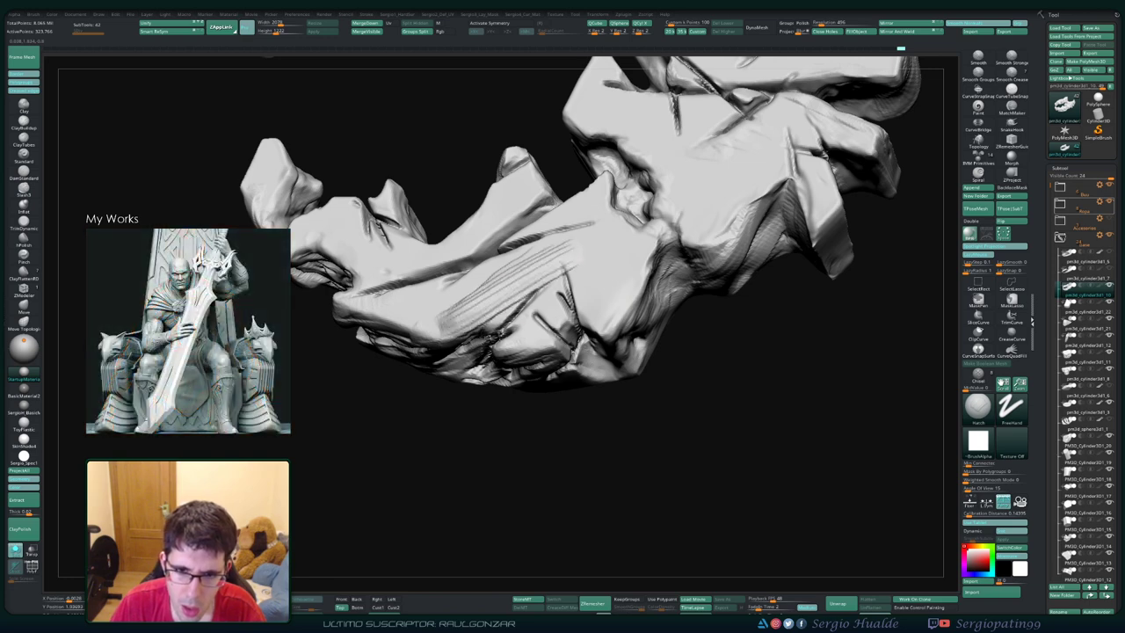
right_click_drag(544, 286, 612, 307)
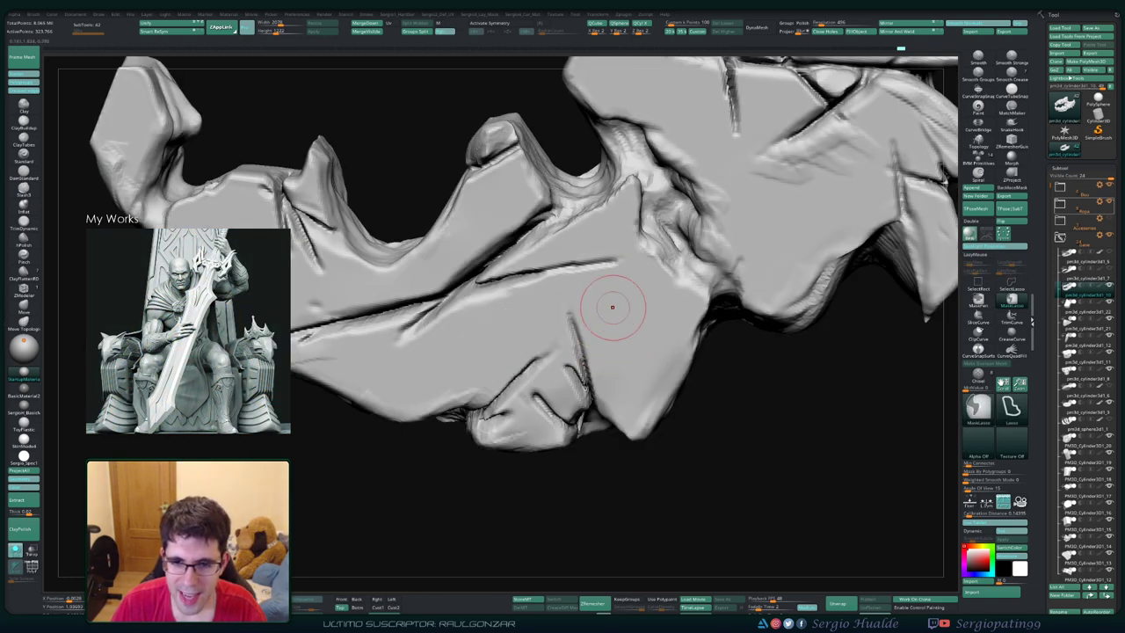
Step: Build a fan-shaped hatched patch across the rock face, partly undoing and regrowing it
left_click_drag(612, 307, 558, 404)
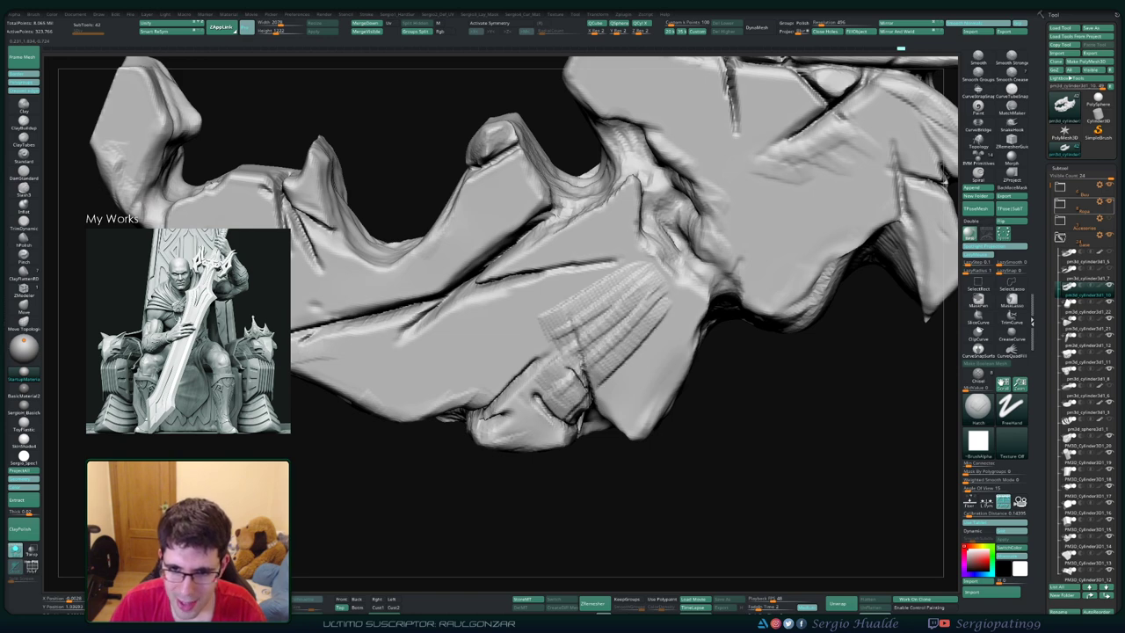
left_click_drag(632, 298, 607, 430)
mouse_move(676, 308)
left_mouse_down()
mouse_move(606, 431)
mouse_move(642, 435)
left_mouse_up()
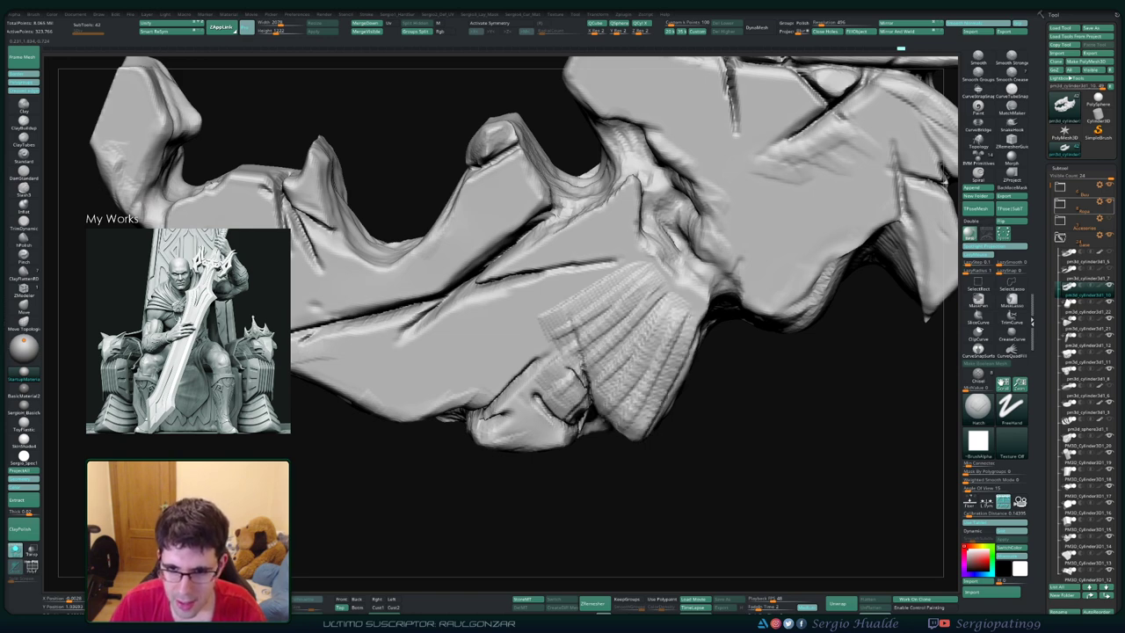
key("ctrl+z")
key("ctrl+z")
key("ctrl+z")
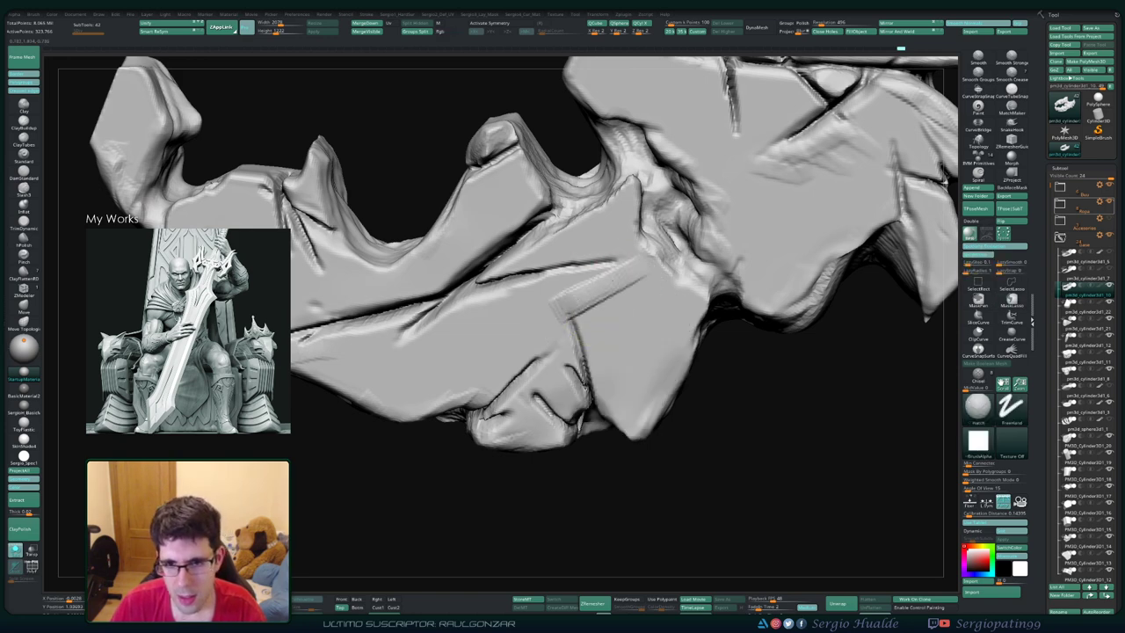
left_click_drag(606, 283, 629, 351)
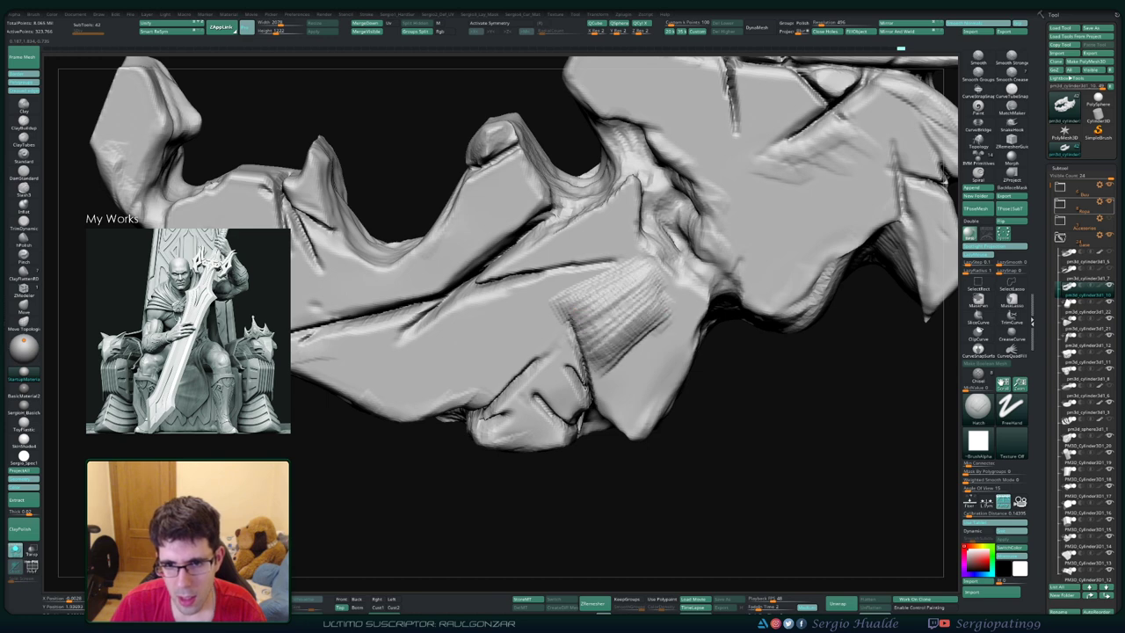
left_click_drag(632, 308, 628, 386)
left_click_drag(635, 329, 637, 421)
left_click_drag(643, 369, 637, 374)
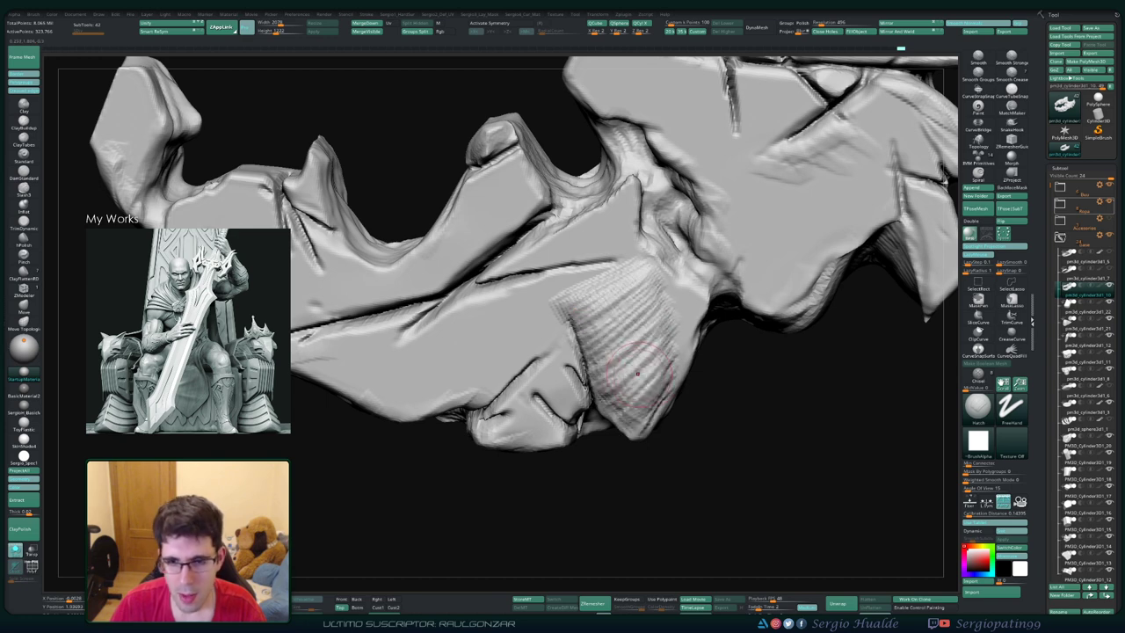
Step: Undo the hatched patch and switch to the ClayBuildup brush
key("b")
key("c")
key("b")
key("ctrl+z")
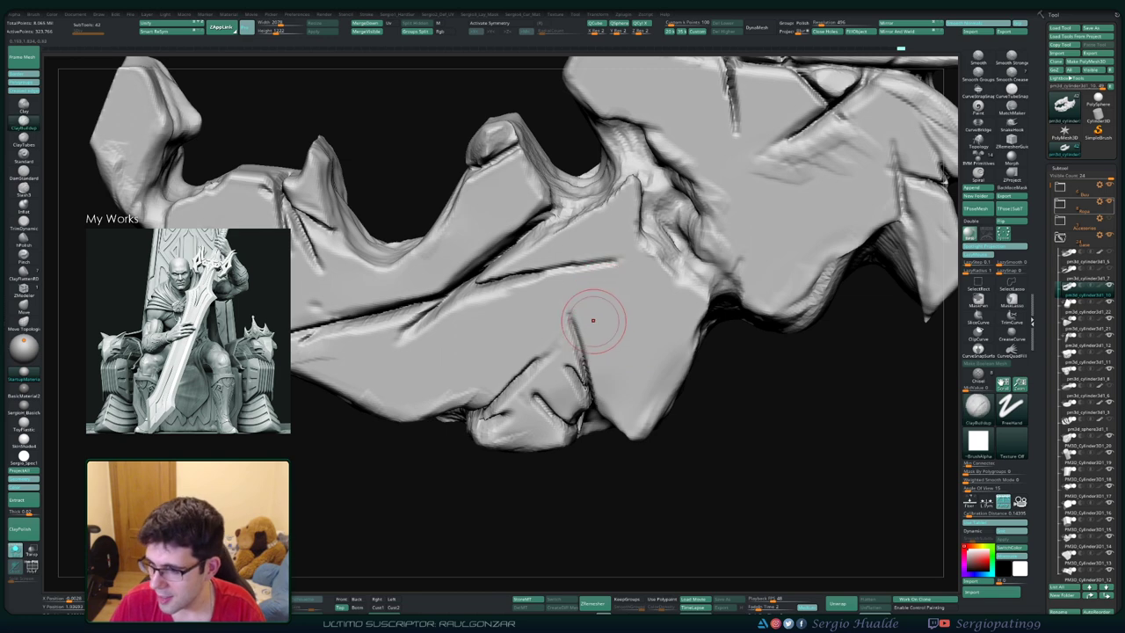
Step: Sculpt clay and wrinkle strokes onto the lower-left rock chunk
mouse_move(593, 320)
right_mouse_down()
mouse_move(565, 401)
mouse_move(549, 338)
right_mouse_up()
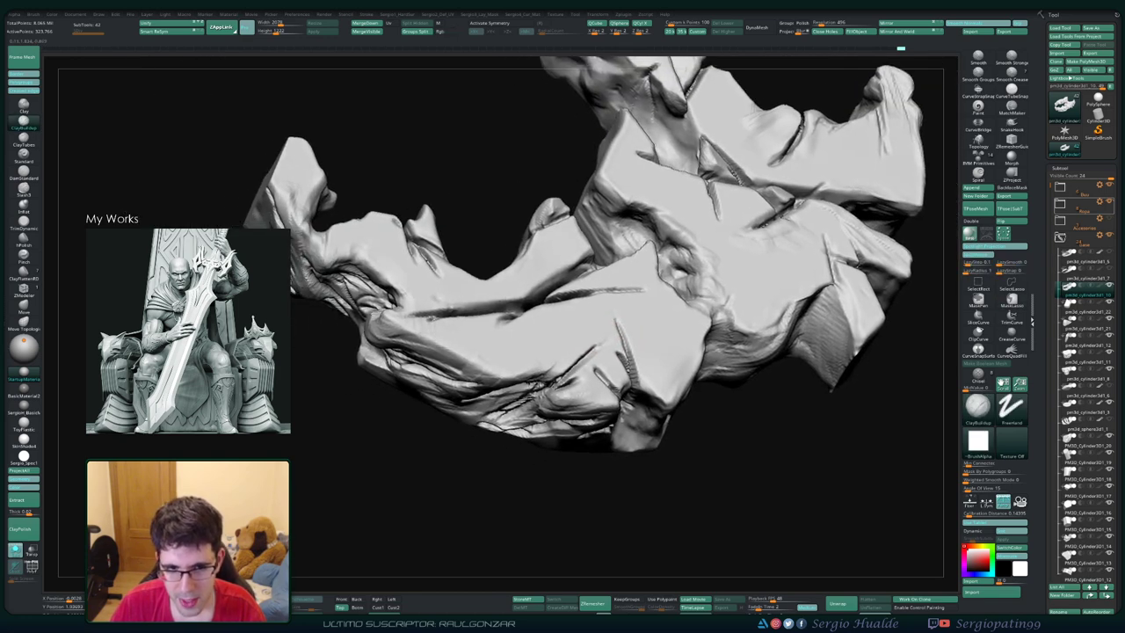
mouse_move(786, 243)
right_mouse_down()
mouse_move(729, 316)
mouse_move(677, 343)
right_mouse_up()
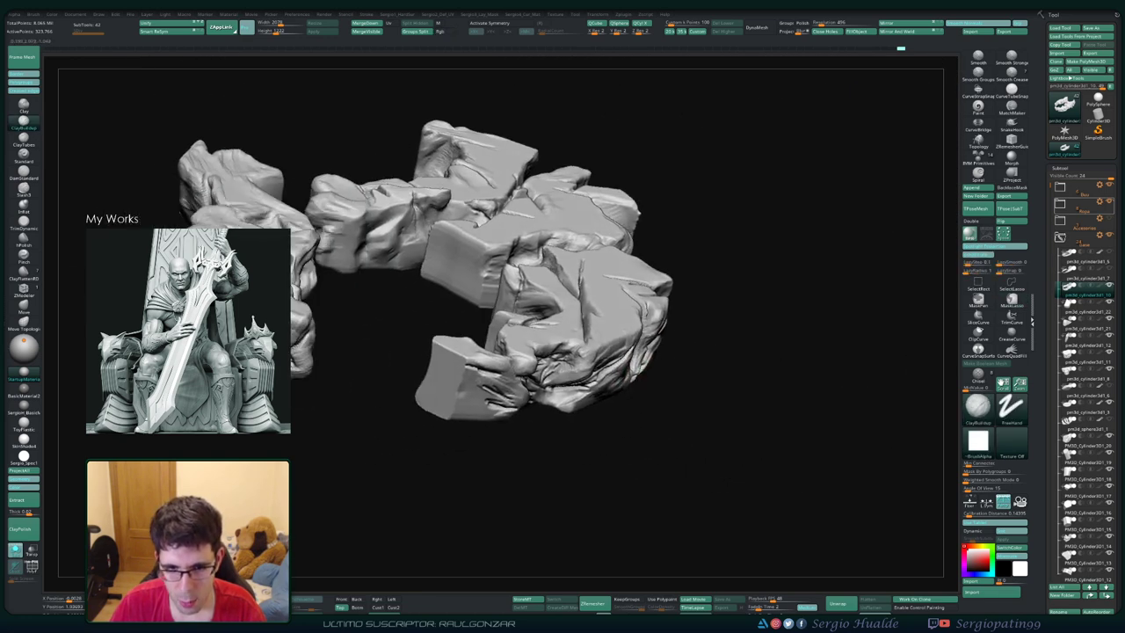
right_click_drag(527, 352, 494, 345)
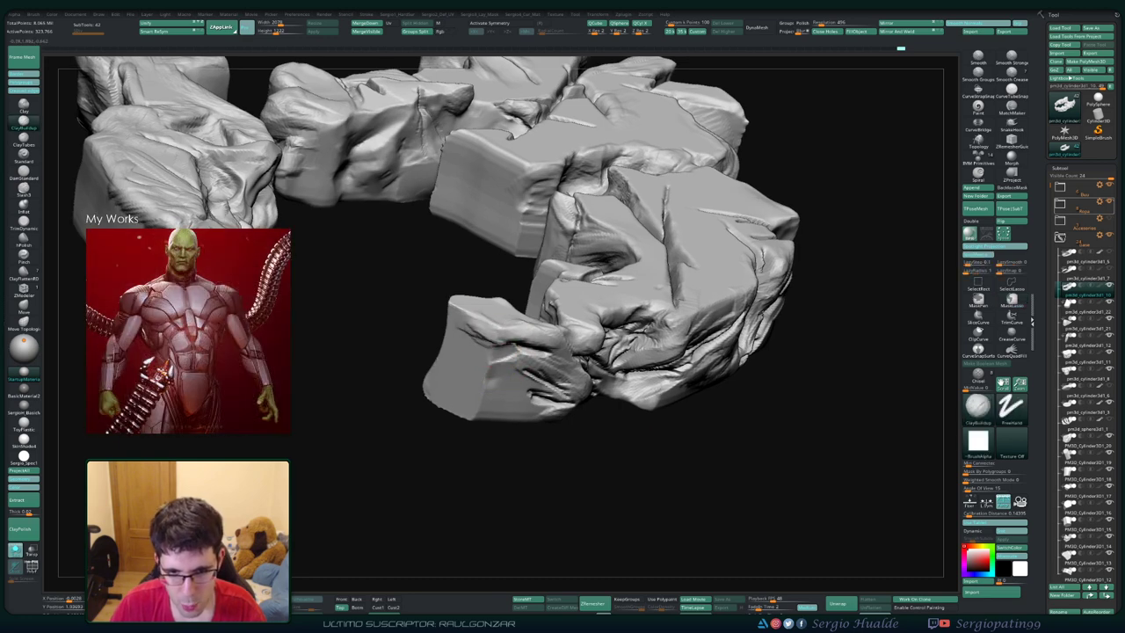
left_click_drag(457, 347, 536, 387)
left_click_drag(470, 365, 523, 399)
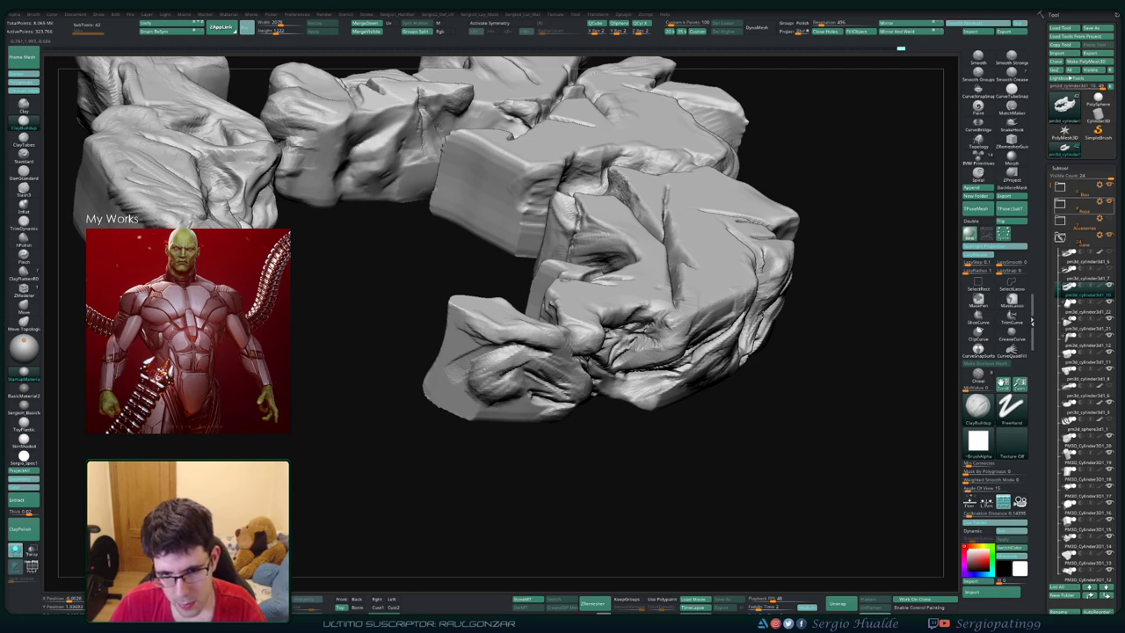
mouse_move(518, 386)
left_mouse_down()
mouse_move(470, 404)
mouse_move(426, 364)
mouse_move(430, 329)
mouse_move(456, 369)
mouse_move(390, 398)
mouse_move(475, 377)
left_mouse_up()
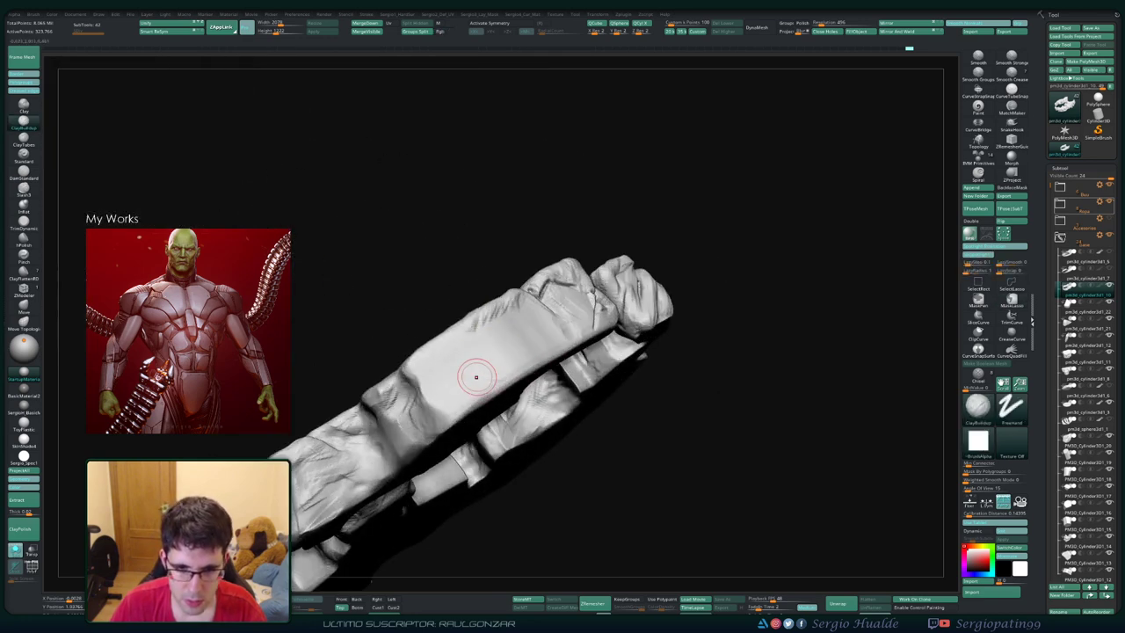
mouse_move(492, 386)
left_mouse_down()
mouse_move(536, 325)
mouse_move(562, 333)
mouse_move(475, 397)
left_mouse_up()
Step: Add strokes along the long chunk and carve a crease into its end
left_click_drag(562, 475, 445, 421)
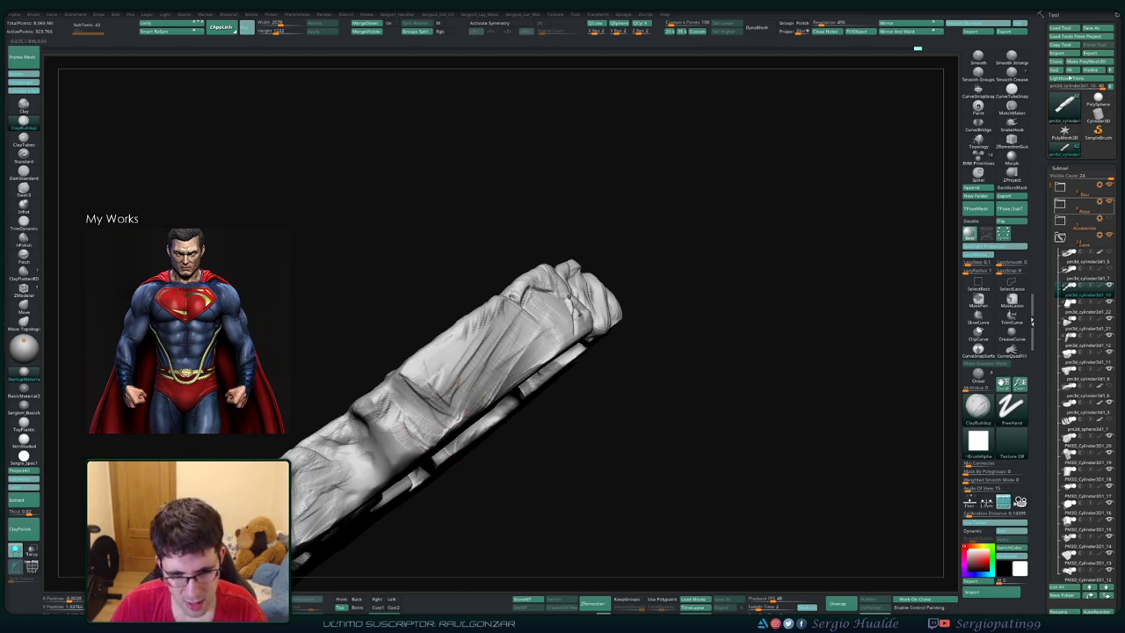
left_click_drag(518, 317, 488, 353)
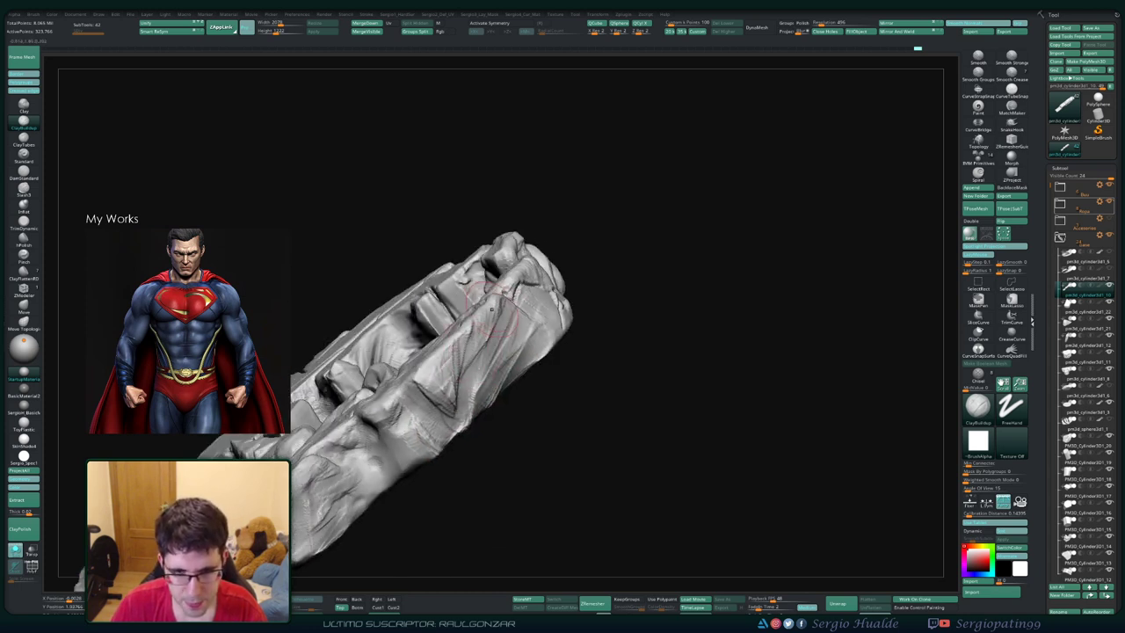
left_click_drag(491, 309, 474, 397)
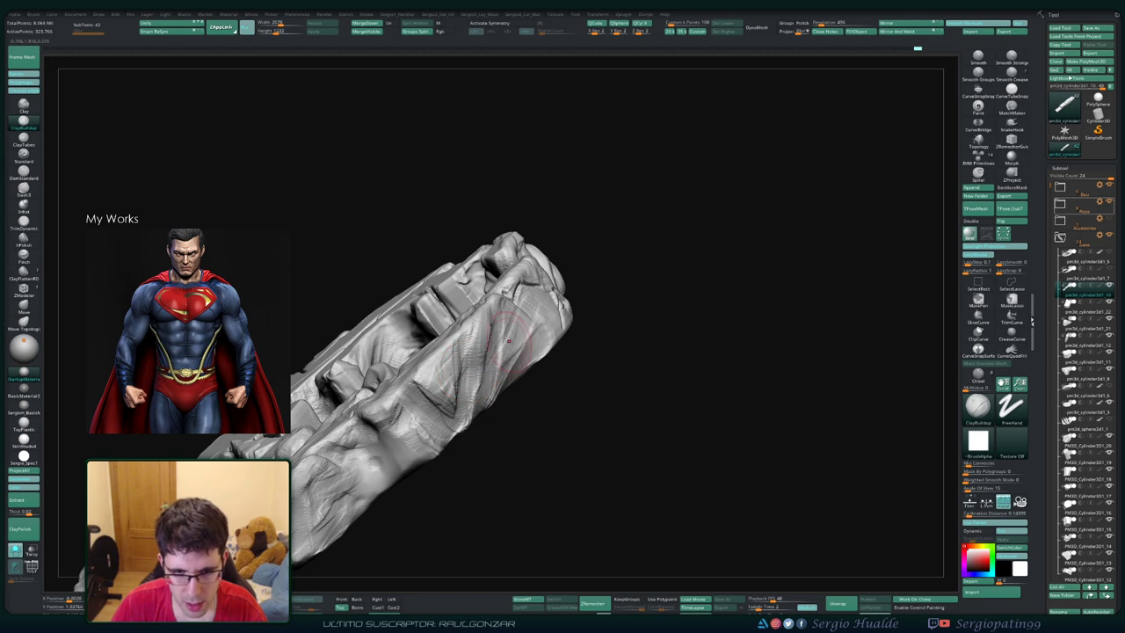
left_click_drag(508, 340, 483, 323)
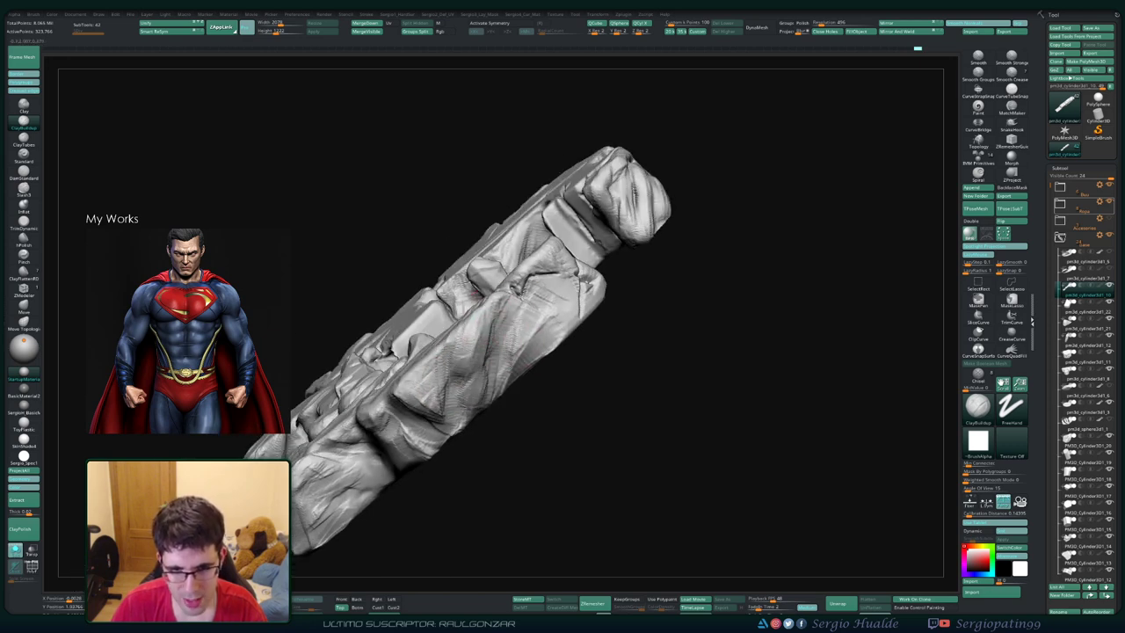
left_click_drag(517, 325, 522, 385)
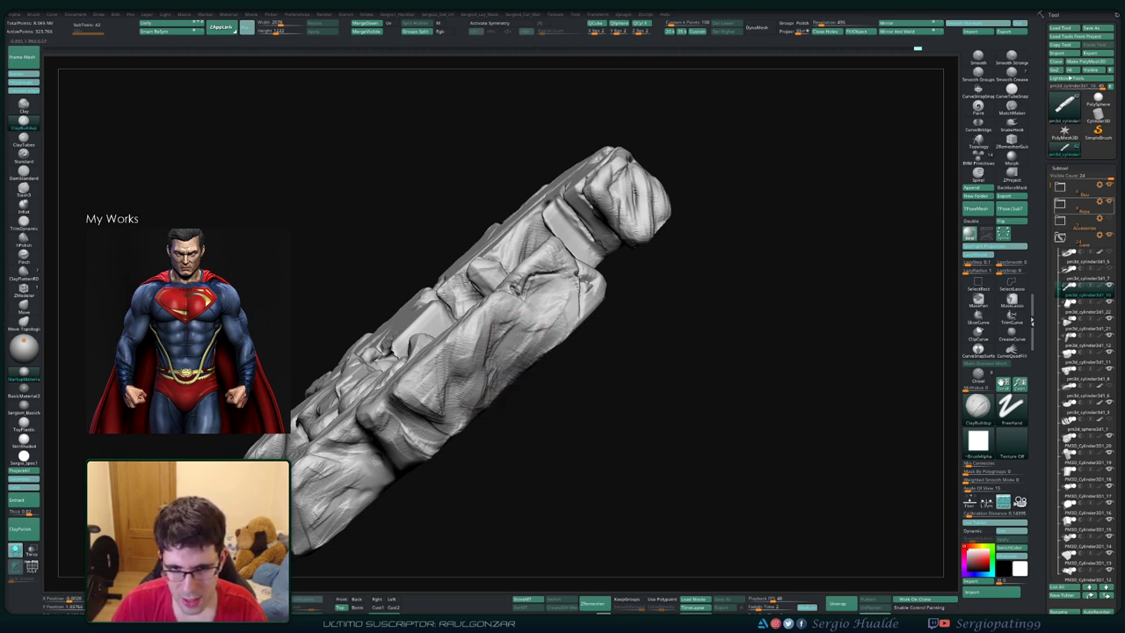
left_click_drag(576, 272, 522, 294)
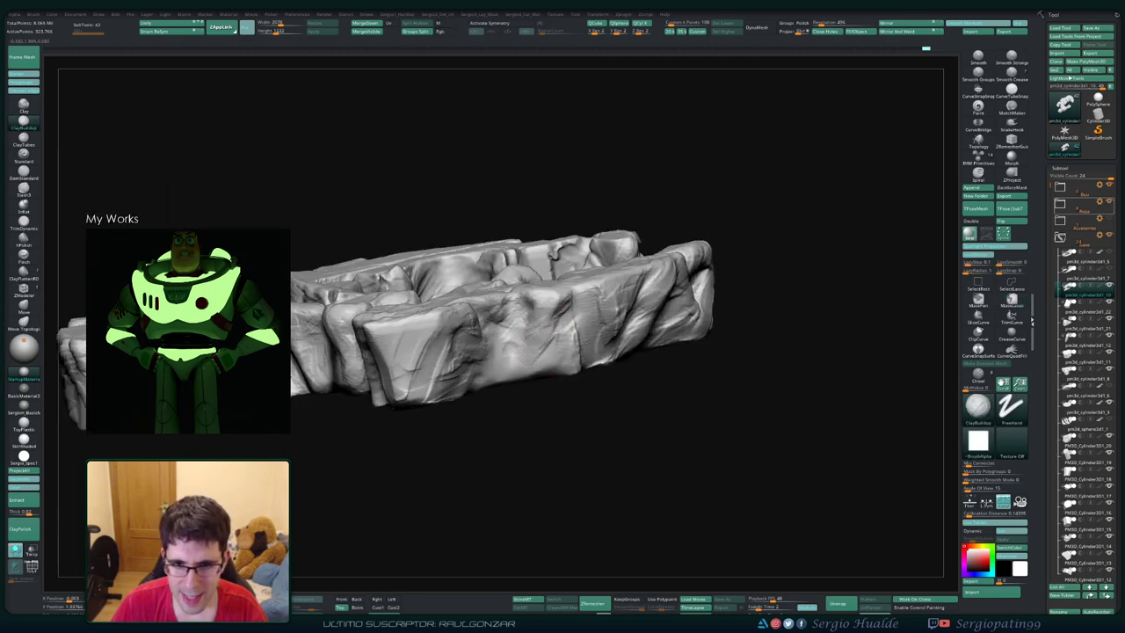
Step: Carve grooves into the rock, then undo rough scratches made on its upper face
left_click_drag(553, 303, 541, 342)
left_click_drag(571, 308, 563, 351)
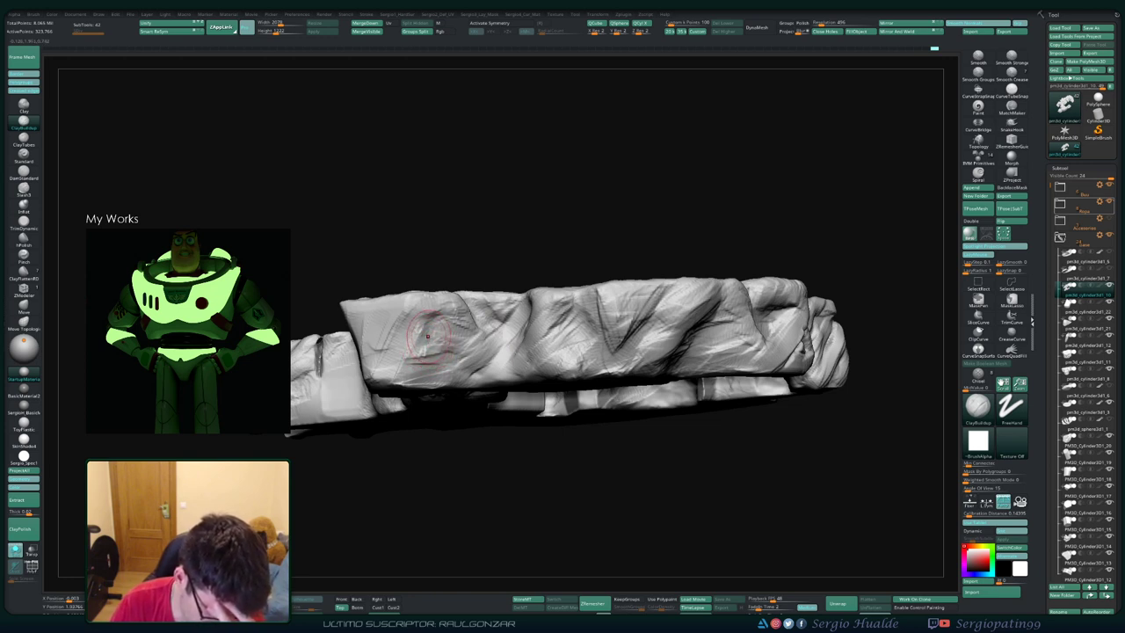
mouse_move(427, 334)
right_mouse_down()
mouse_move(487, 303)
mouse_move(497, 336)
mouse_move(504, 316)
right_mouse_up()
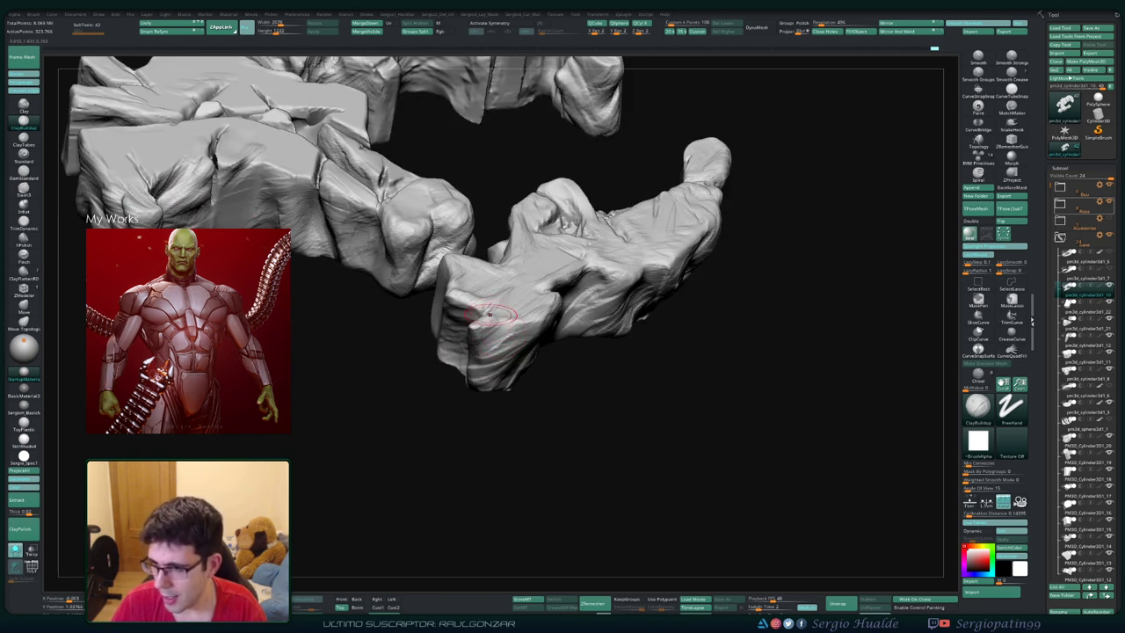
mouse_move(503, 316)
right_mouse_down()
mouse_move(580, 276)
mouse_move(562, 263)
right_mouse_up()
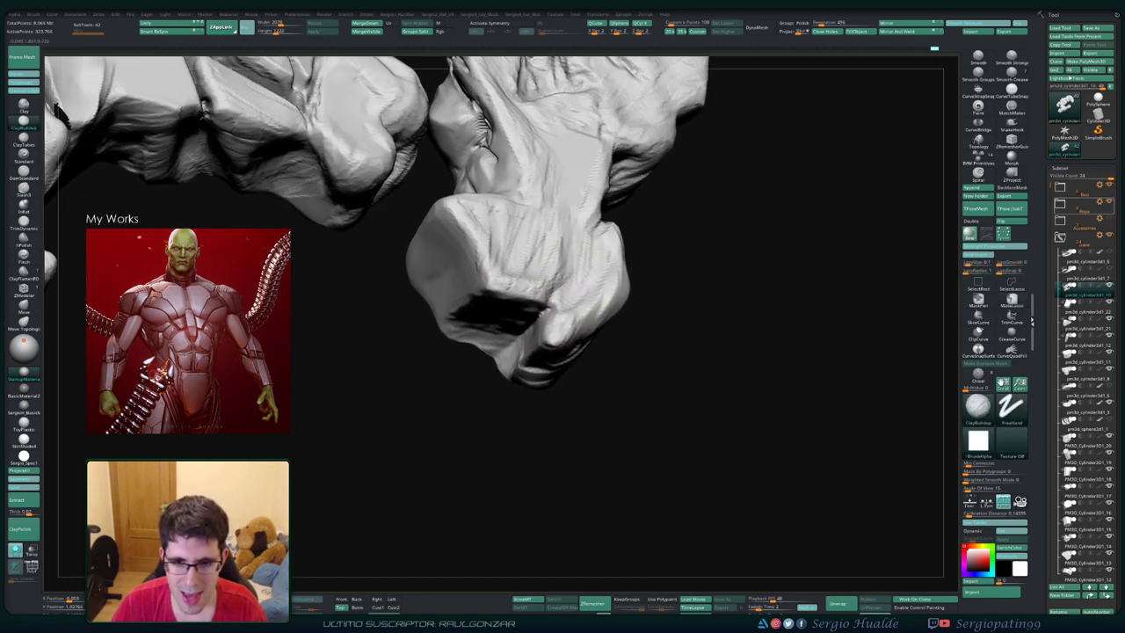
mouse_move(551, 254)
left_mouse_down()
mouse_move(503, 268)
mouse_move(489, 239)
left_mouse_up()
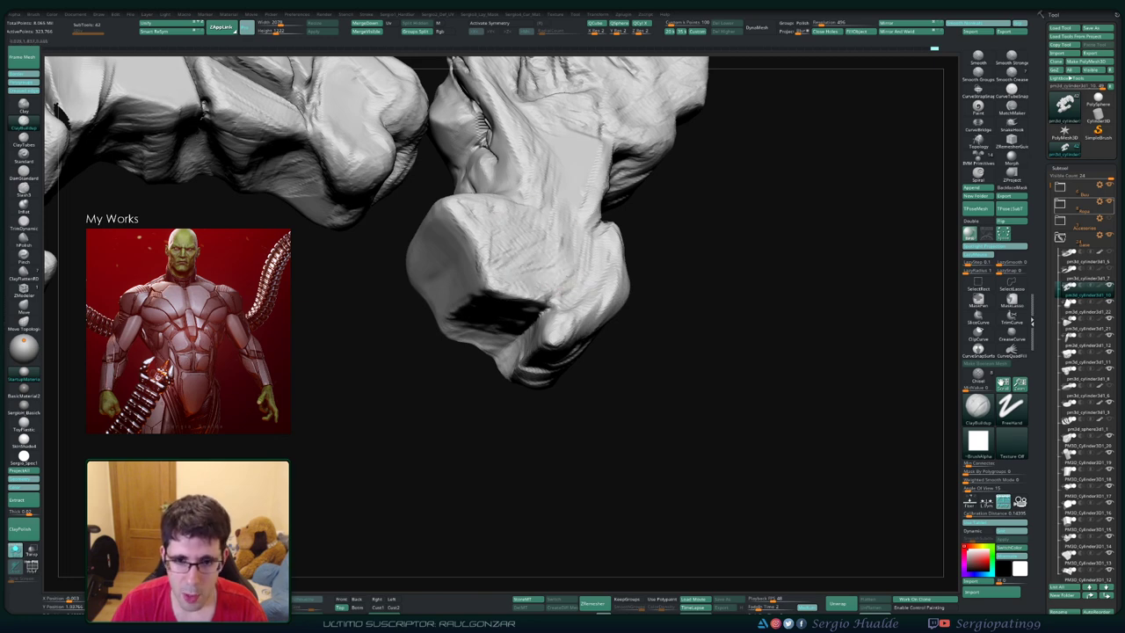
mouse_move(553, 251)
right_mouse_down()
mouse_move(483, 281)
mouse_move(576, 201)
right_mouse_up()
key("ctrl+z")
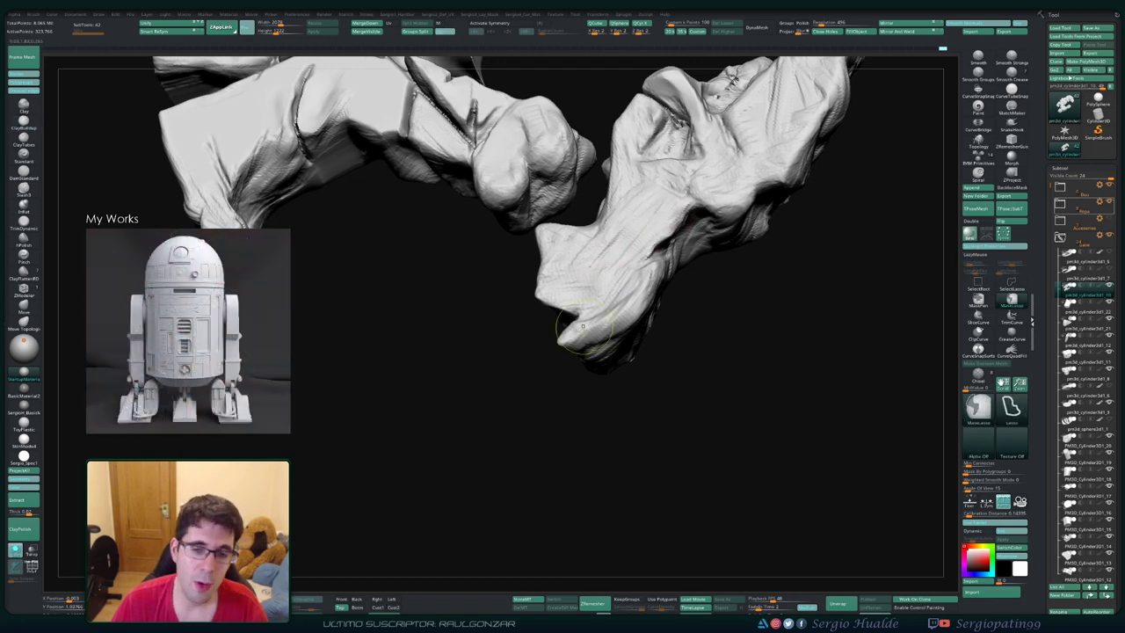
Step: Cut a slash crack into the rock with Slash3, then return to ClayBuildup
mouse_move(562, 334)
right_mouse_down("ctrl")
mouse_move(527, 377)
mouse_move(571, 351)
mouse_move(558, 334)
mouse_move(585, 296)
right_mouse_up("ctrl")
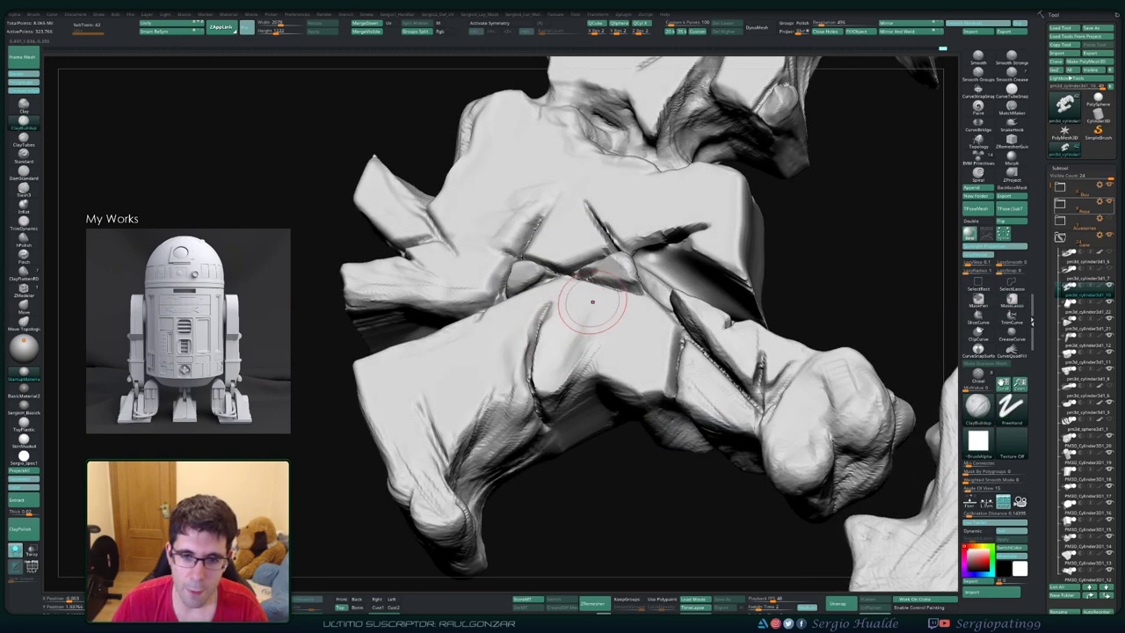
right_click_drag(556, 386, 547, 321, "ctrl")
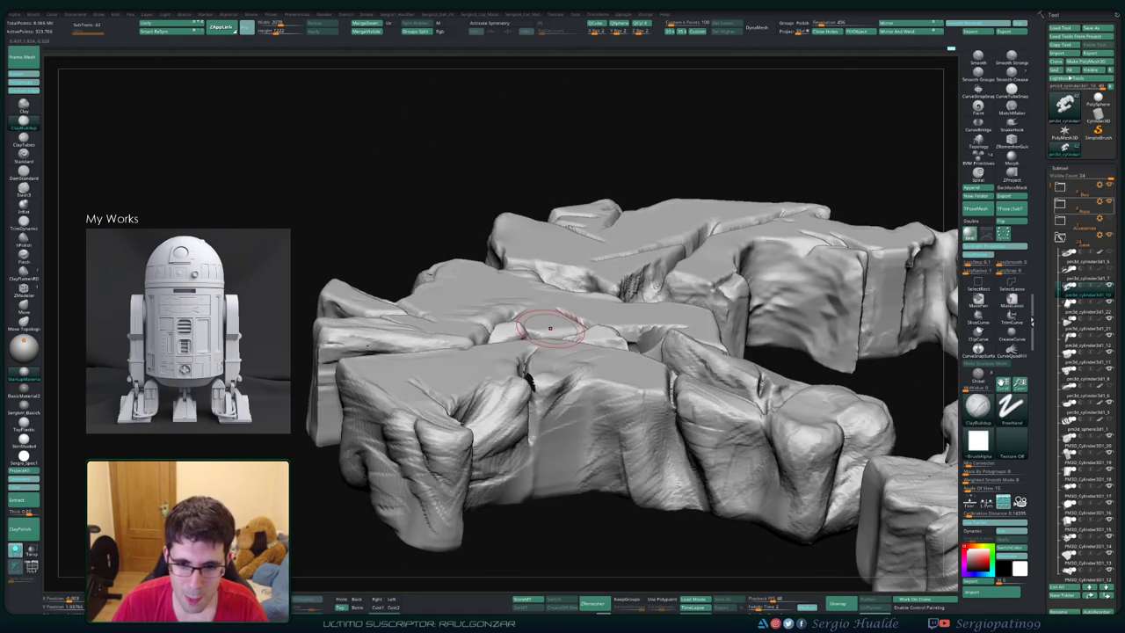
mouse_move(589, 352)
right_mouse_down()
mouse_move(562, 334)
mouse_move(572, 389)
right_mouse_up()
key("b")
key("s")
key("l")
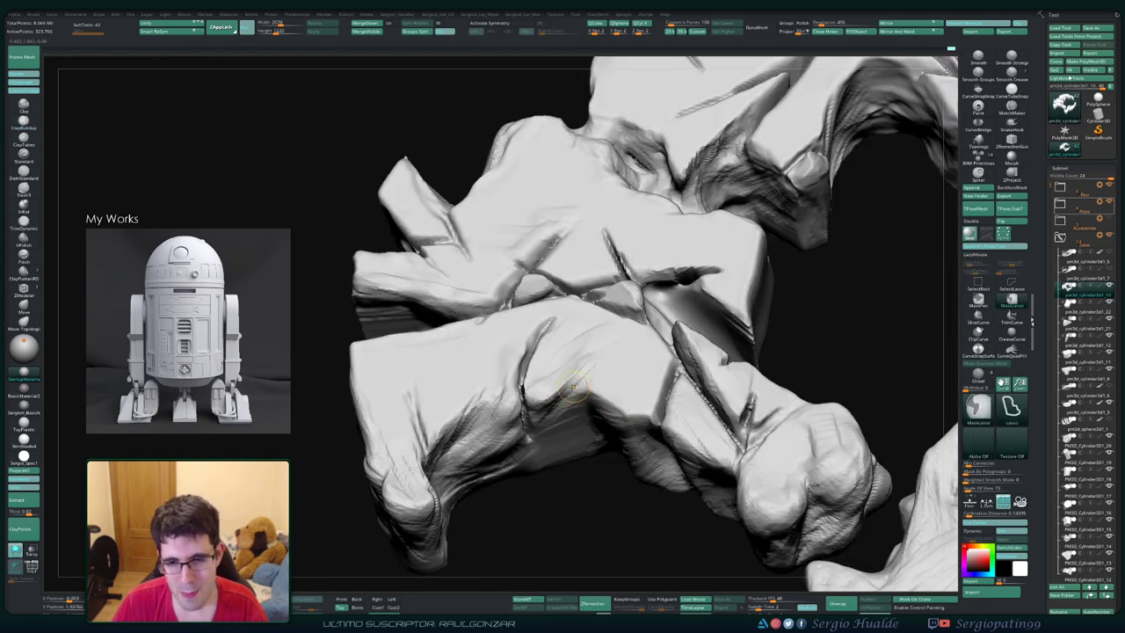
left_click_drag(597, 356, 567, 413)
key("b")
key("c")
key("b")
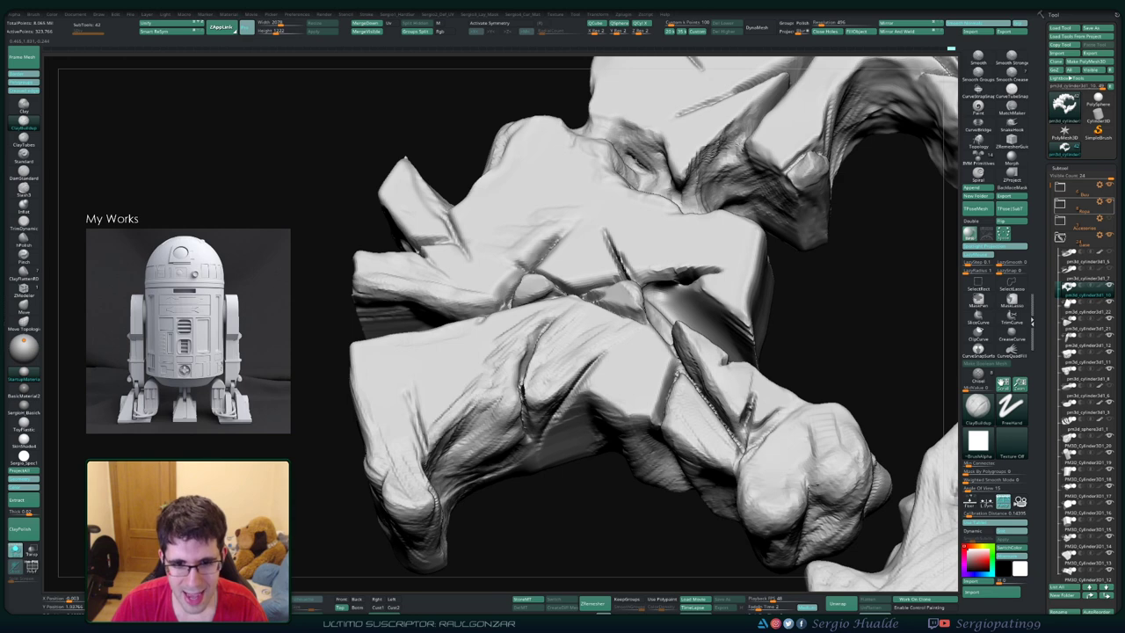
Step: Sculpt a stroke across the rock surface and zoom out to view the whole model
right_click_drag(433, 380, 502, 369)
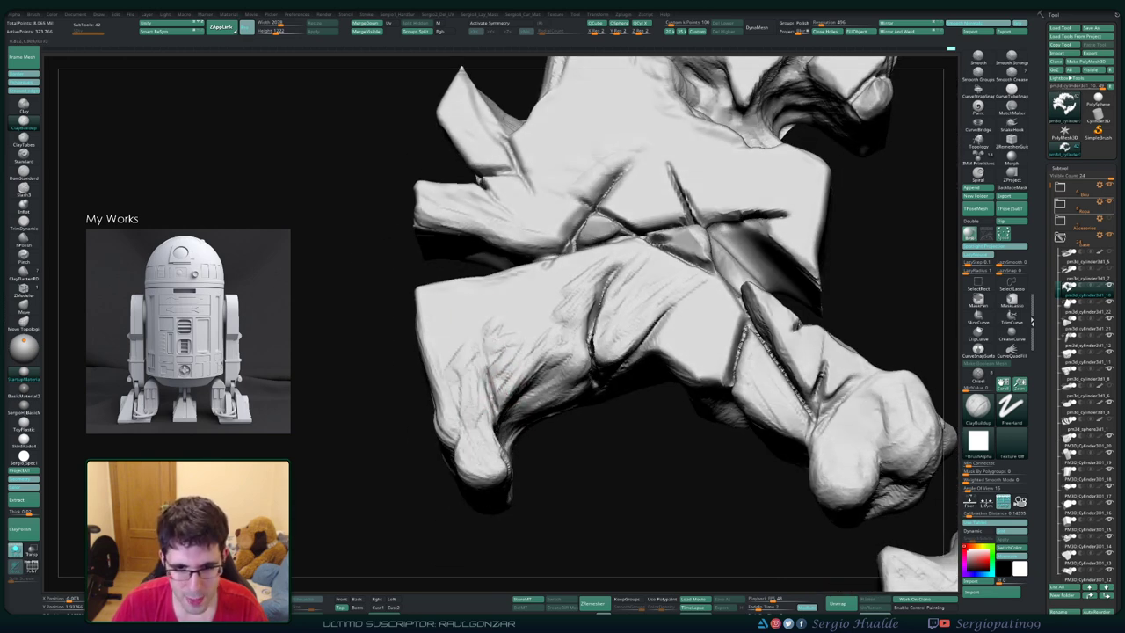
left_click_drag(429, 303, 580, 261)
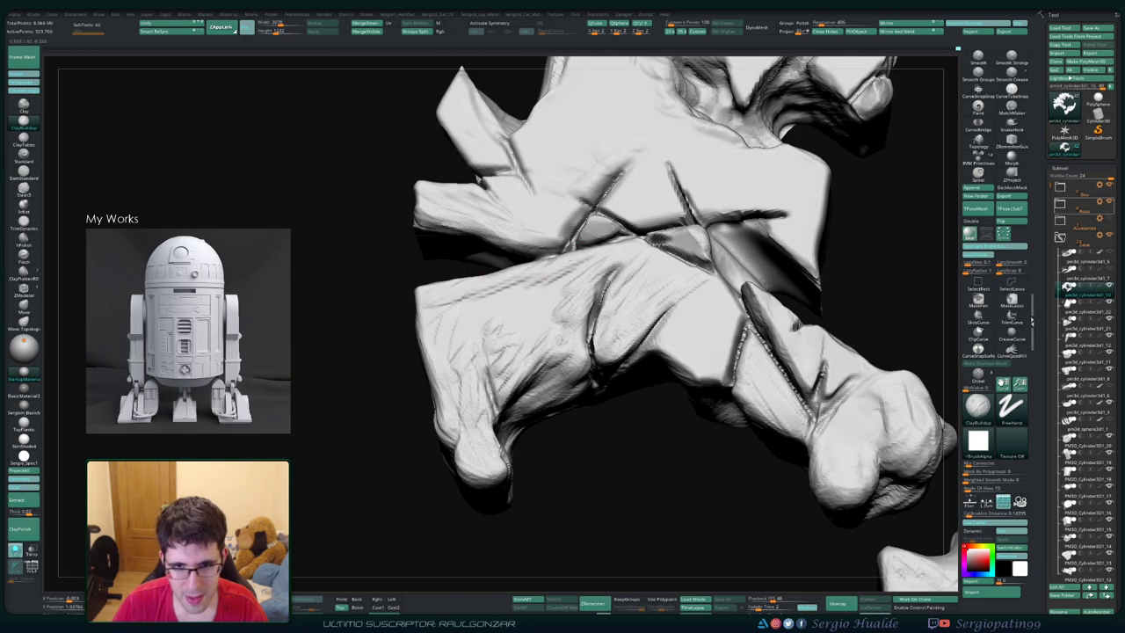
right_click_drag(584, 264, 597, 299, "ctrl")
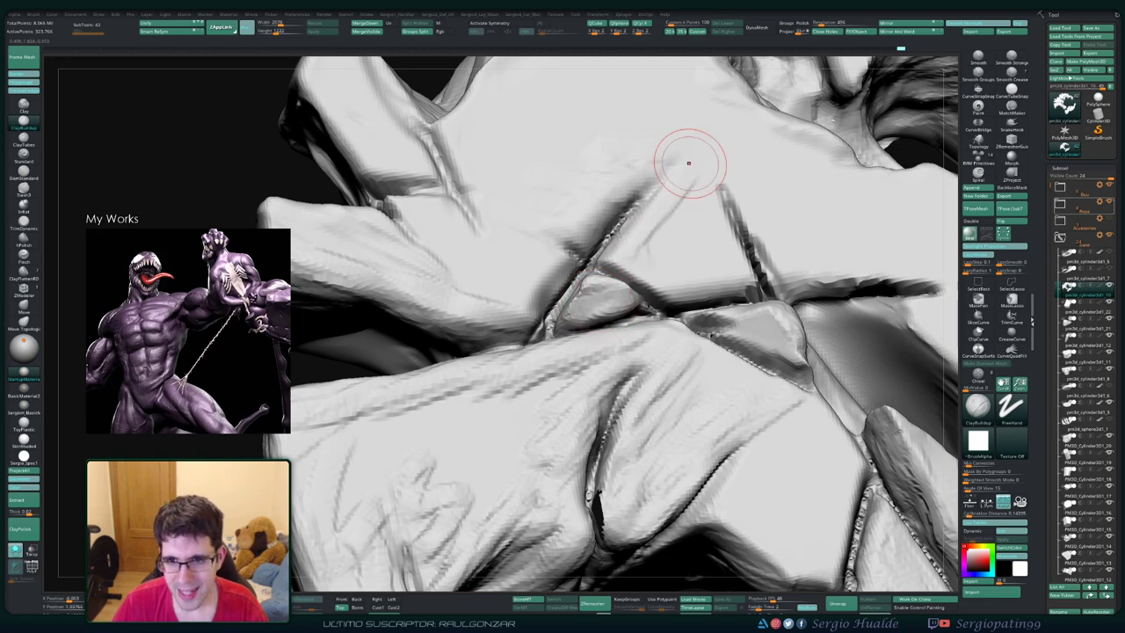
right_click_drag(682, 226, 590, 251, "ctrl")
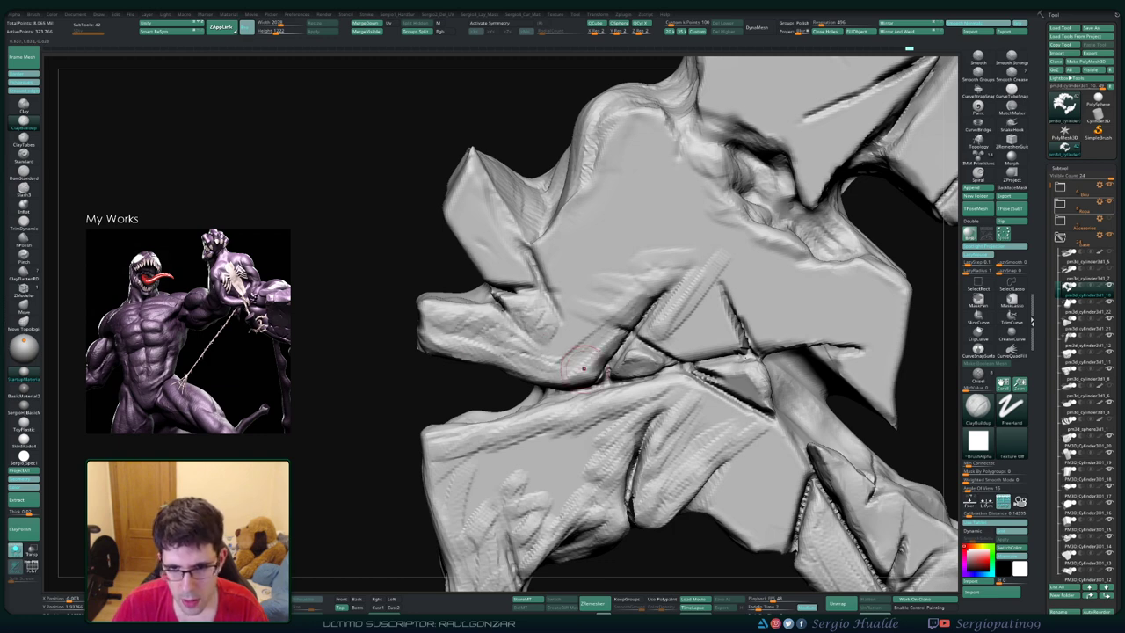
mouse_move(625, 332)
right_mouse_down()
mouse_move(549, 380)
mouse_move(567, 359)
mouse_move(551, 367)
right_mouse_up()
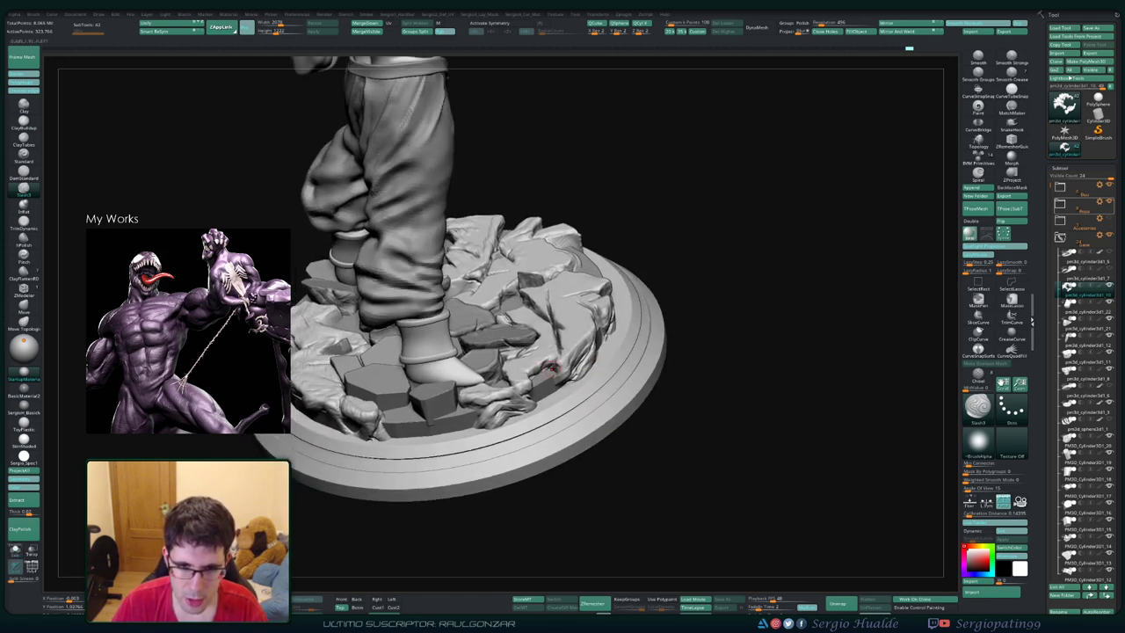
Step: Make the ankle cylinder the active subtool, return to Draw mode, and rotate to view the base top
left_click(430, 348, "alt")
key("w")
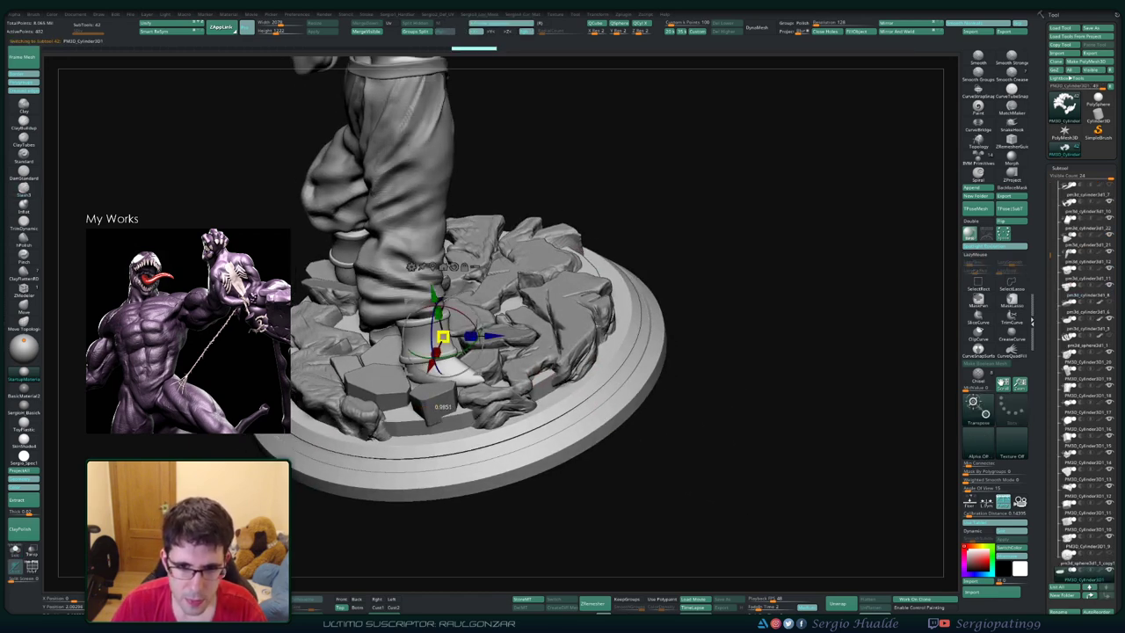
key("q")
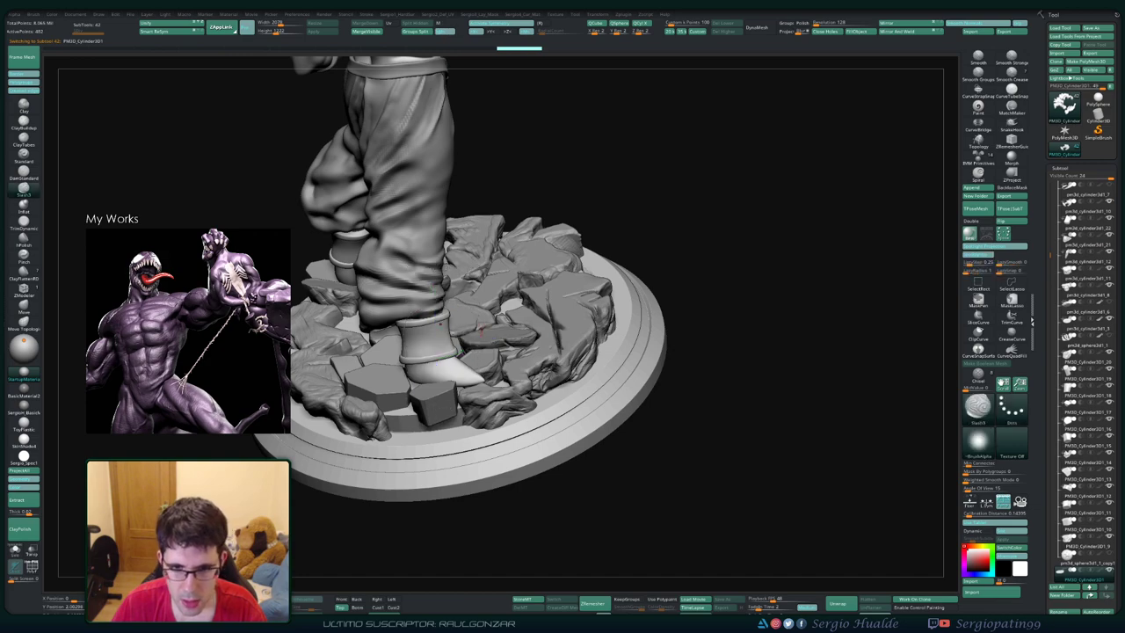
mouse_move(431, 347)
right_mouse_down()
mouse_move(375, 153)
mouse_move(612, 314)
mouse_move(580, 323)
right_mouse_up()
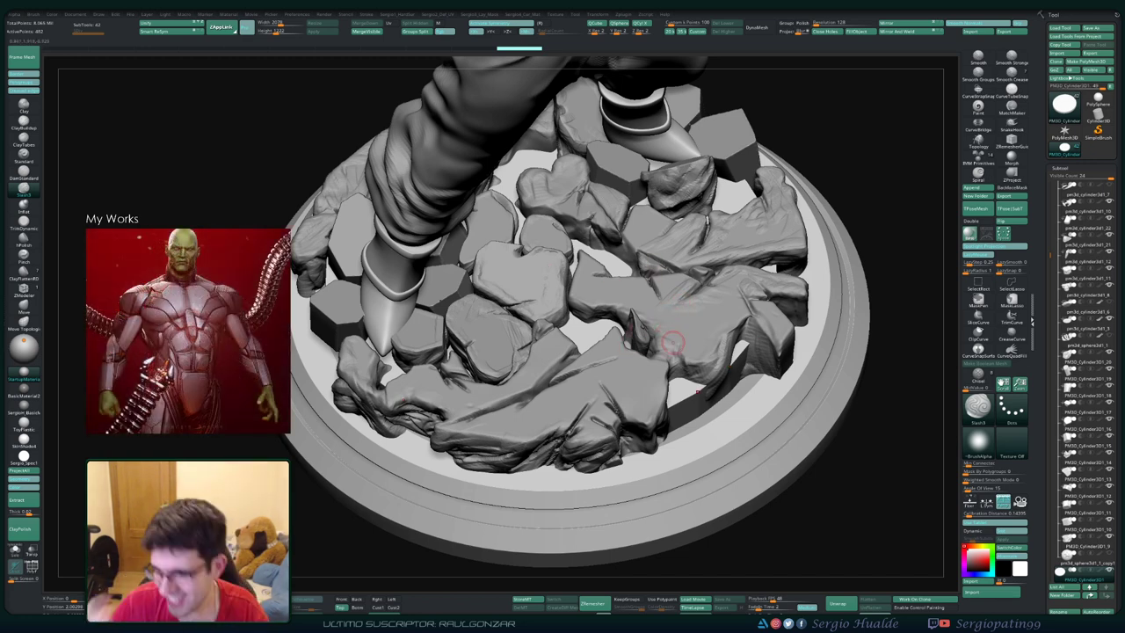
Step: Solo the rock ring subtool, then rotate and zoom to a close side view of the rocks
left_click(550, 391, "alt")
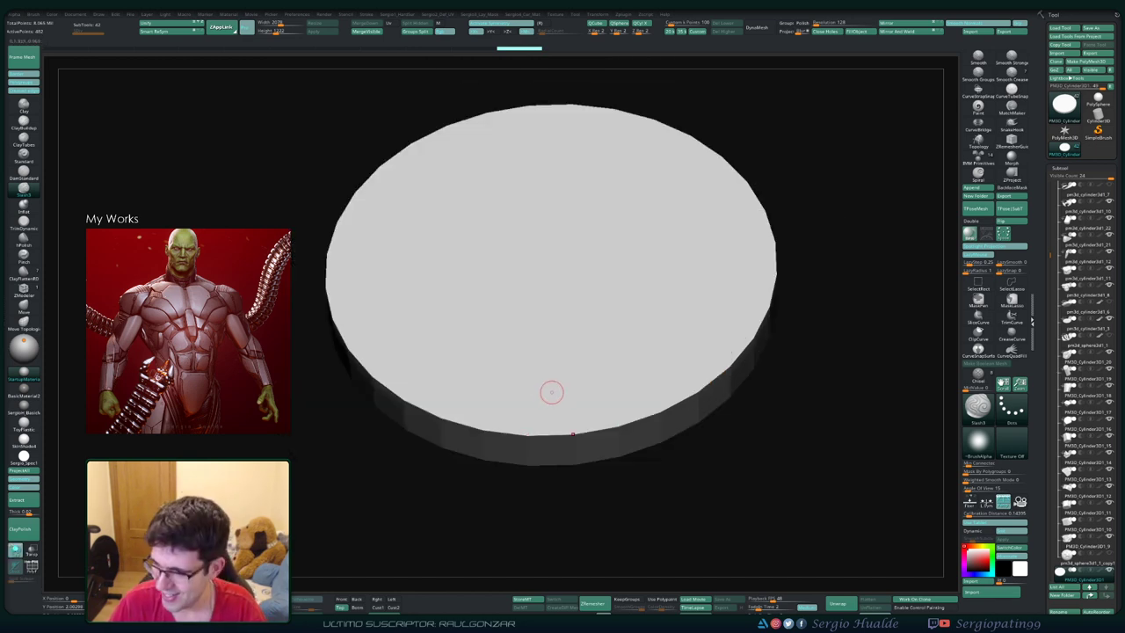
left_click(557, 429, "alt")
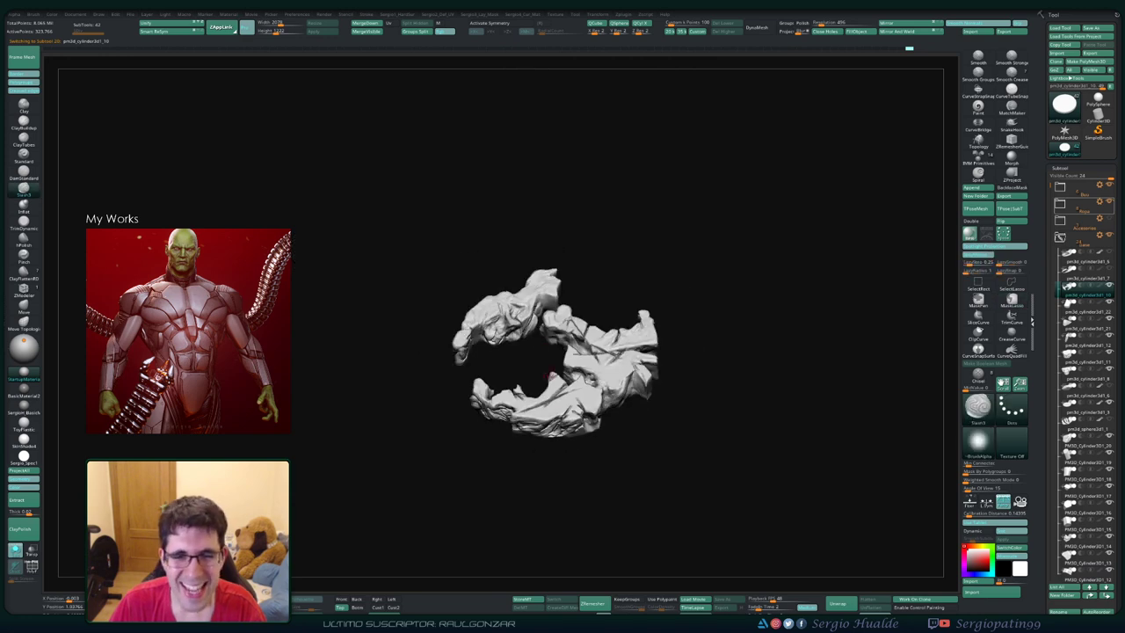
mouse_move(556, 428)
right_mouse_down()
mouse_move(559, 335)
mouse_move(493, 489)
right_mouse_up()
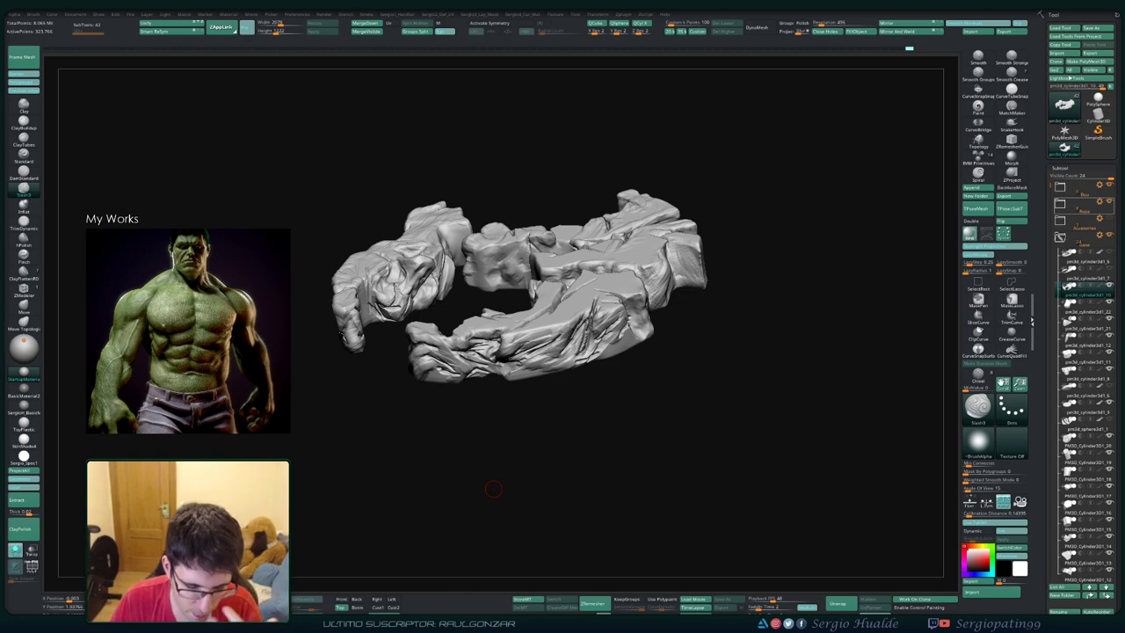
mouse_move(493, 488)
left_mouse_down()
mouse_move(520, 384)
mouse_move(555, 331)
left_mouse_up()
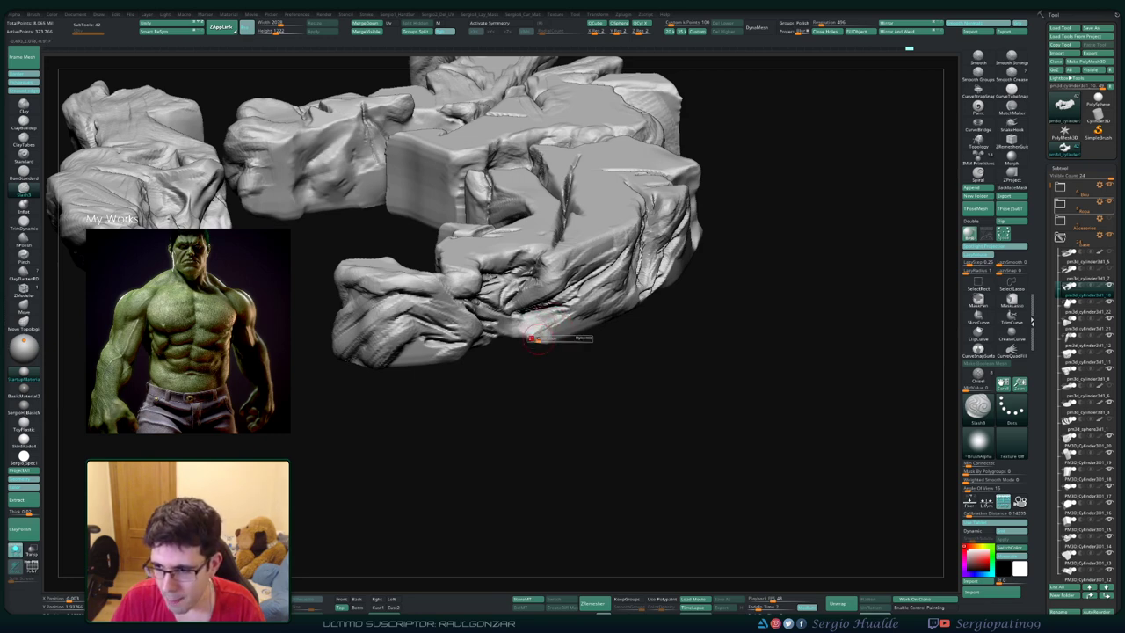
Step: Smooth the forearm's crevices with Shift, then build up a rounded lump with ClayBuildup strokes
key("ctrl")
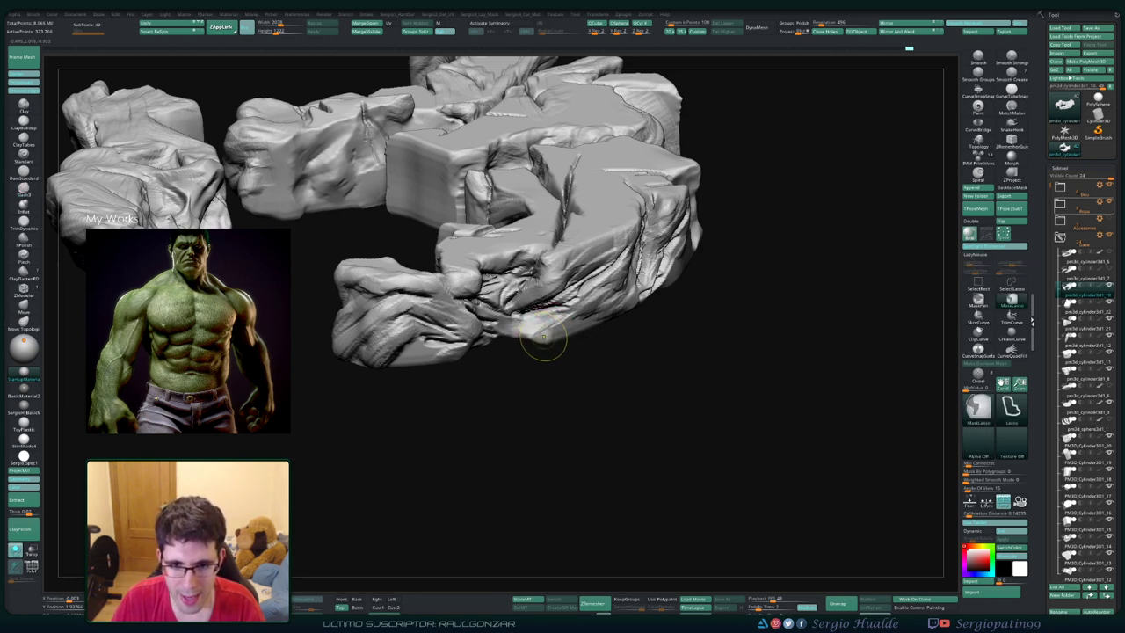
mouse_move(545, 338)
left_mouse_down("alt")
mouse_move(519, 361)
mouse_move(572, 356)
left_mouse_up("alt")
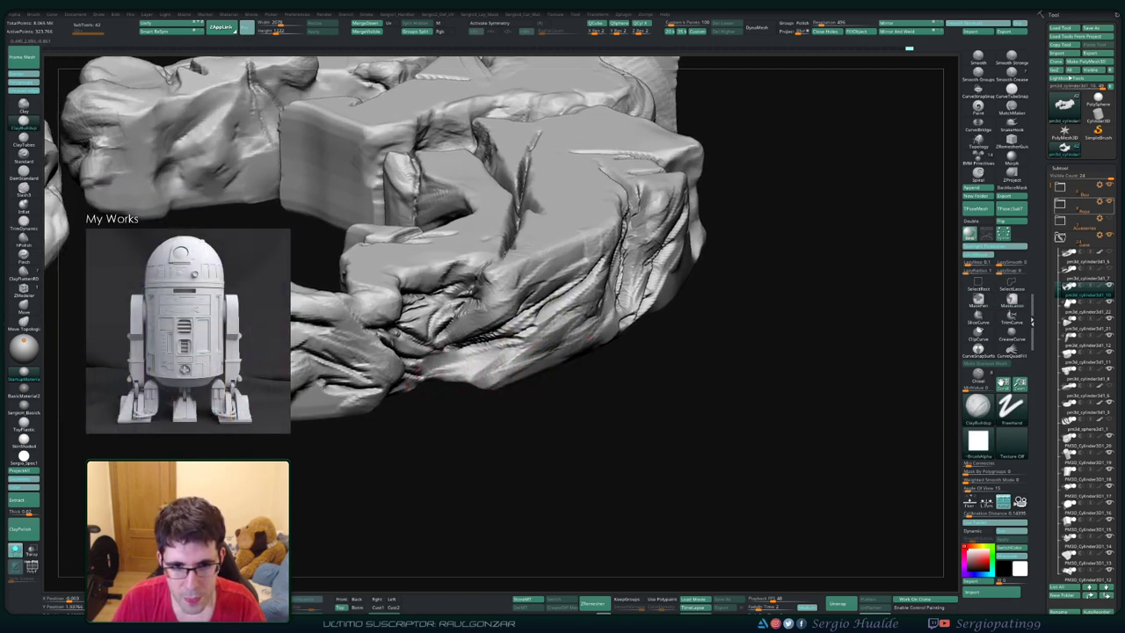
left_click_drag(444, 360, 484, 357, "alt")
right_click_drag(484, 357, 488, 344)
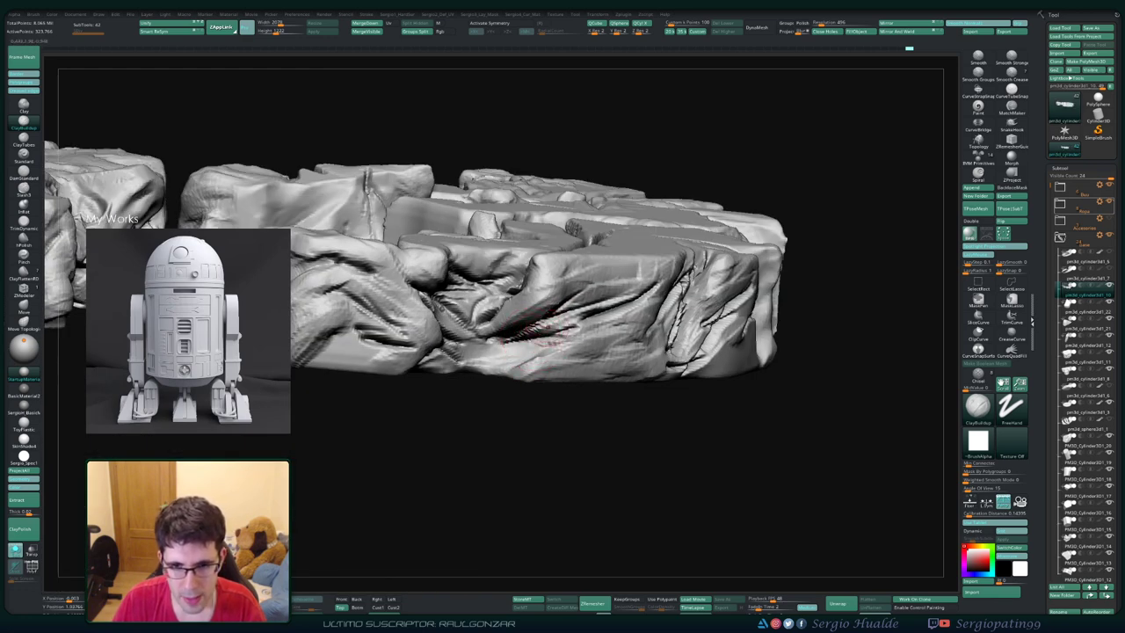
right_click_drag(511, 349, 514, 363)
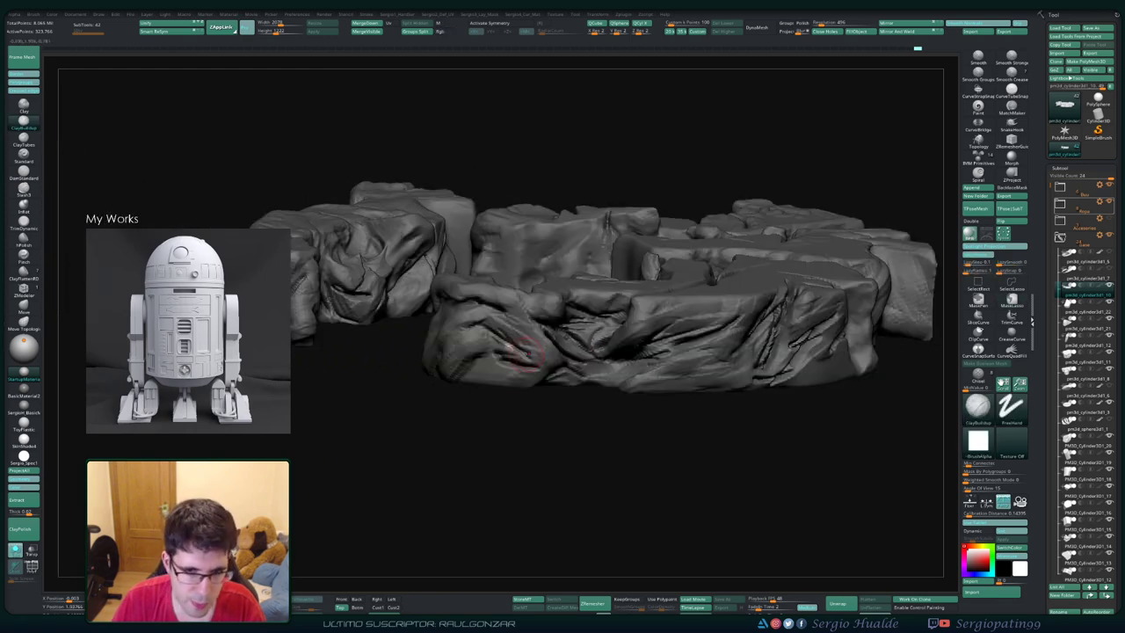
mouse_move(506, 362)
right_mouse_down("ctrl")
mouse_move(517, 356)
mouse_move(524, 389)
mouse_move(524, 330)
mouse_move(603, 362)
mouse_move(536, 369)
mouse_move(576, 338)
right_mouse_up("ctrl")
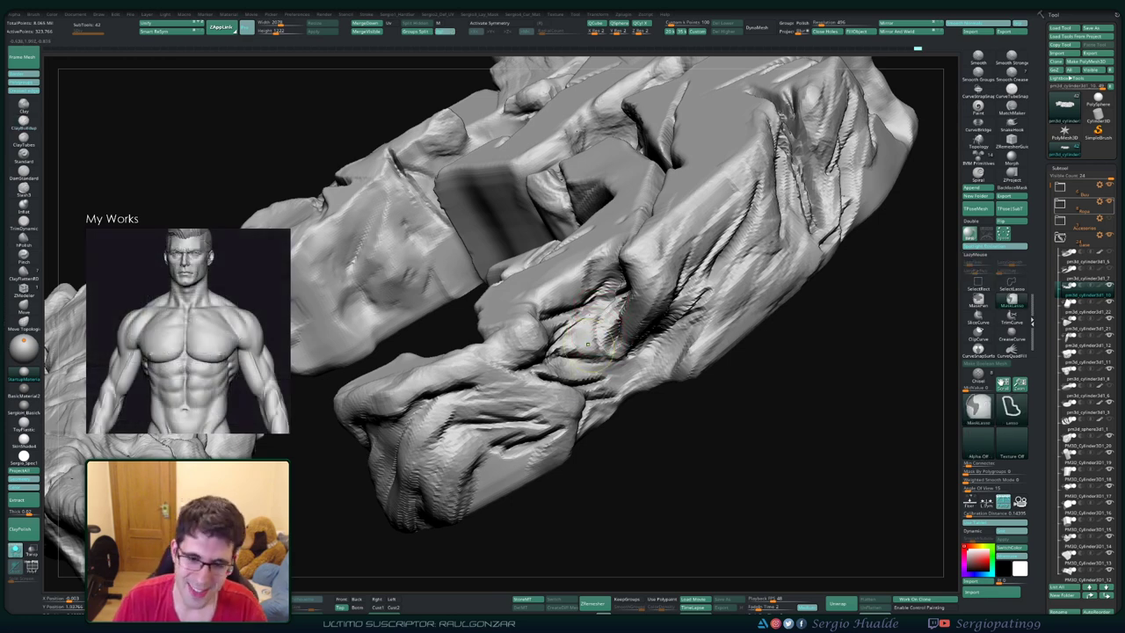
right_click_drag(595, 326, 549, 387)
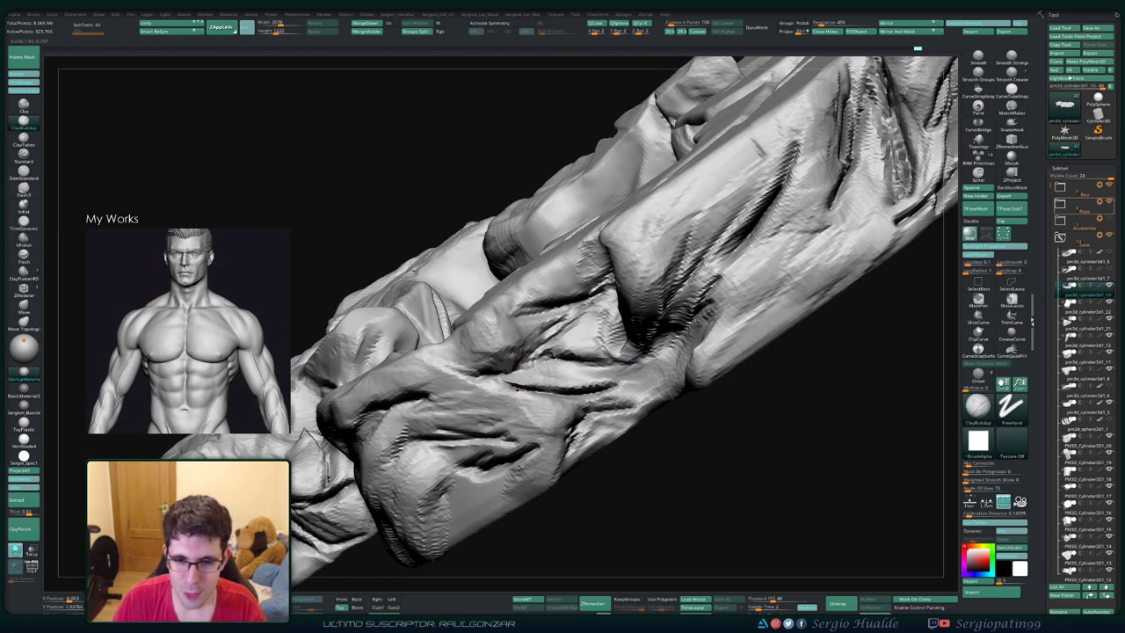
key("shift")
left_click_drag(554, 374, 532, 391, "shift")
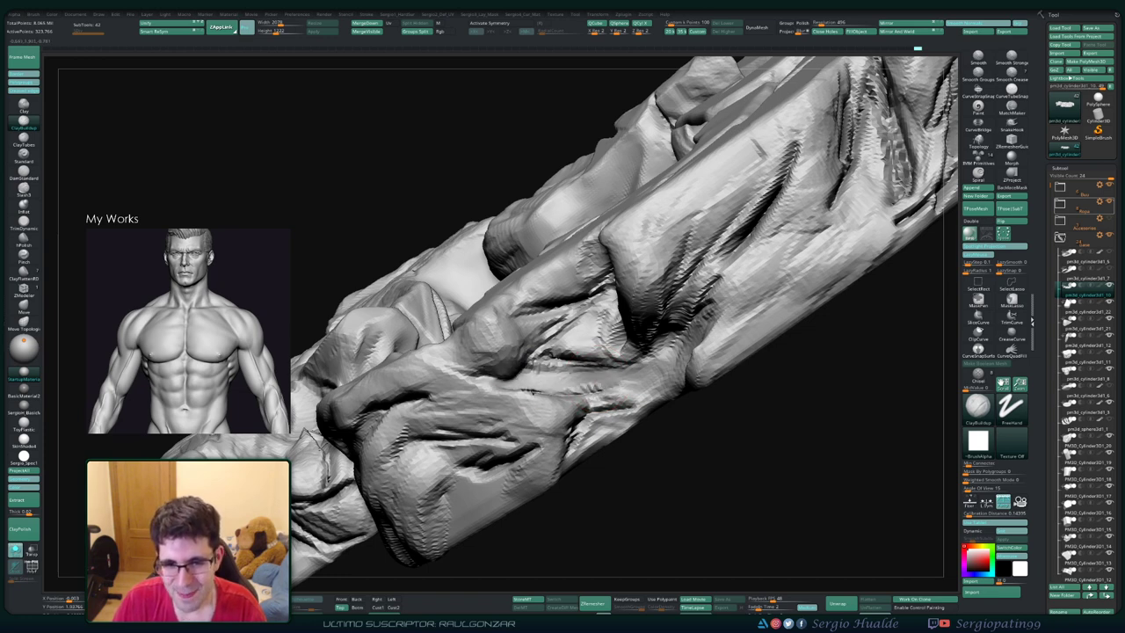
right_click_drag(527, 391, 520, 373)
left_click_drag(518, 374, 497, 356)
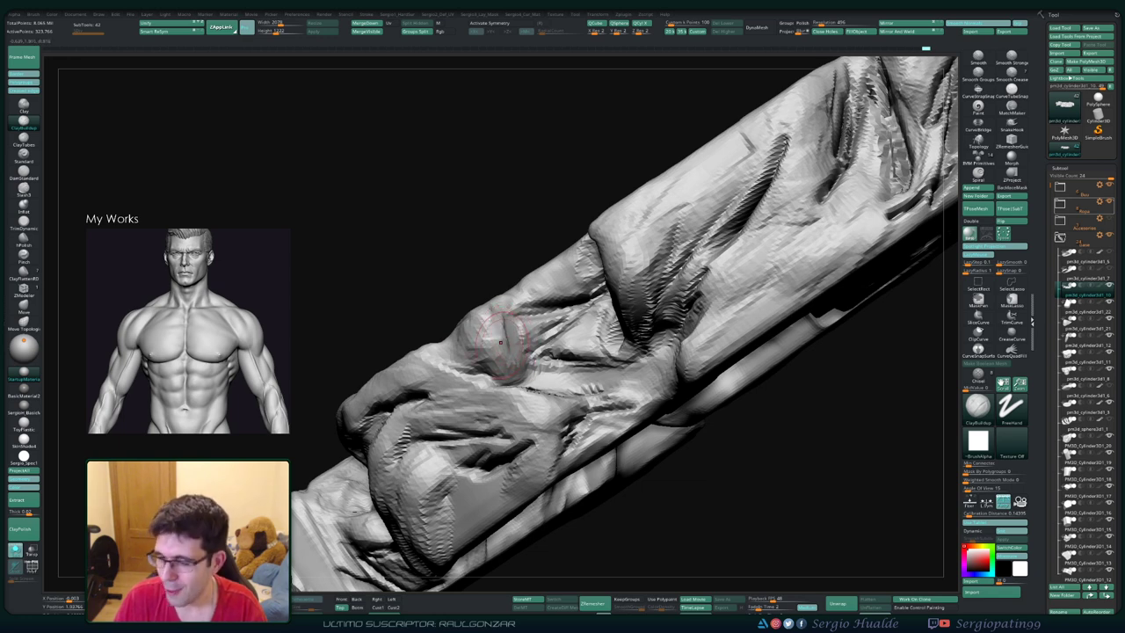
Step: Frame the arm mesh and rotate in close toward the fist
key("f")
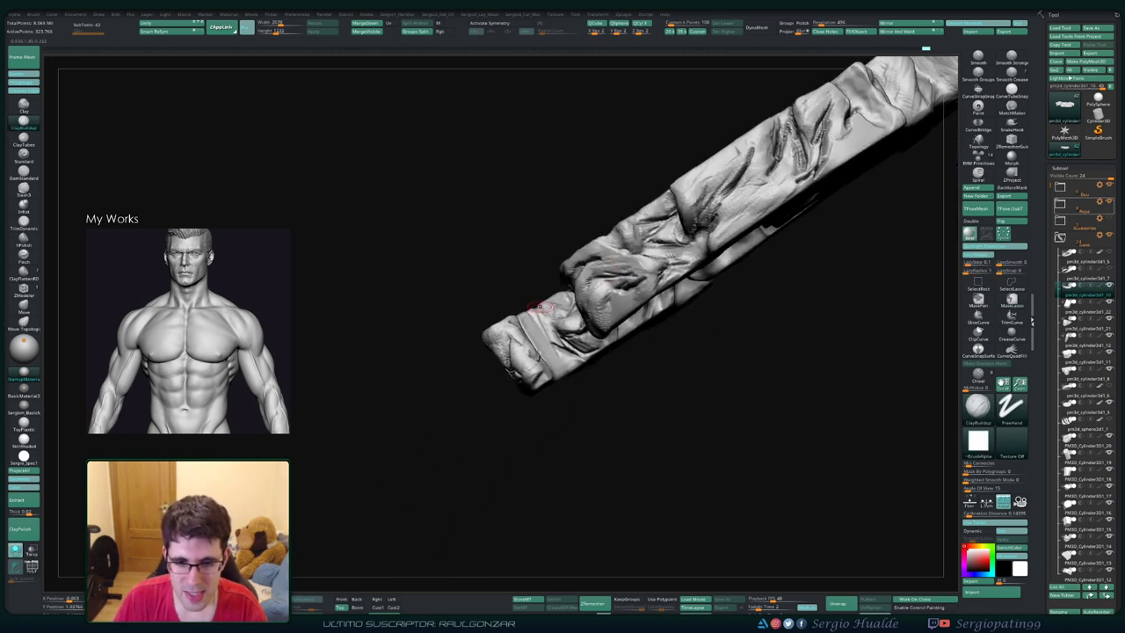
right_click_drag(470, 347, 540, 316)
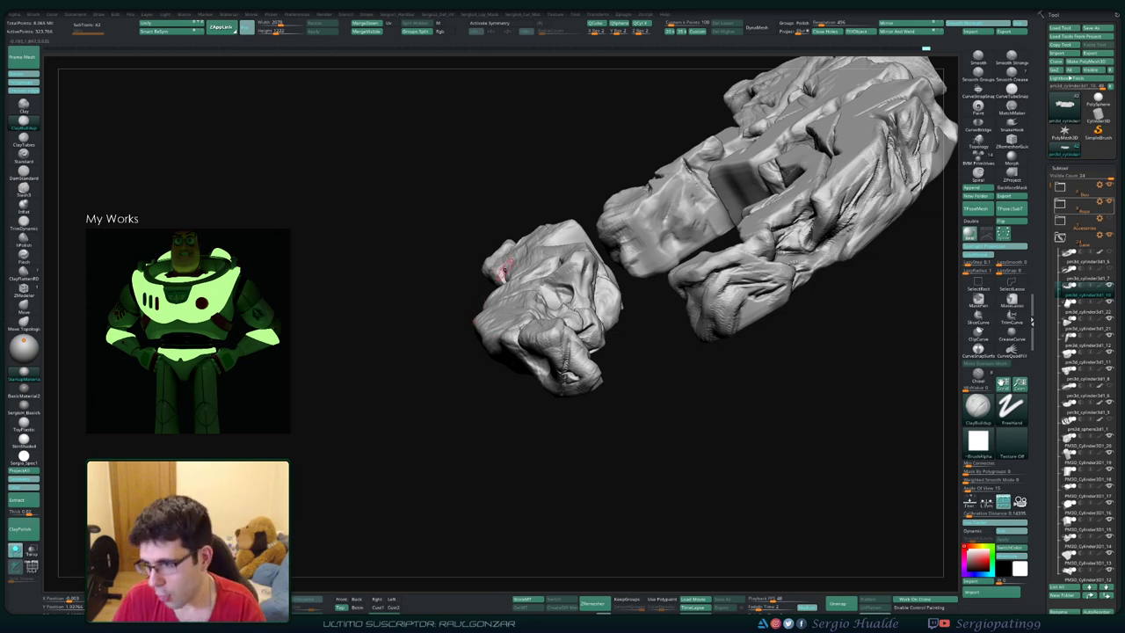
mouse_move(505, 426)
right_mouse_down("ctrl")
mouse_move(519, 372)
mouse_move(562, 395)
mouse_move(550, 420)
mouse_move(580, 391)
right_mouse_up("ctrl")
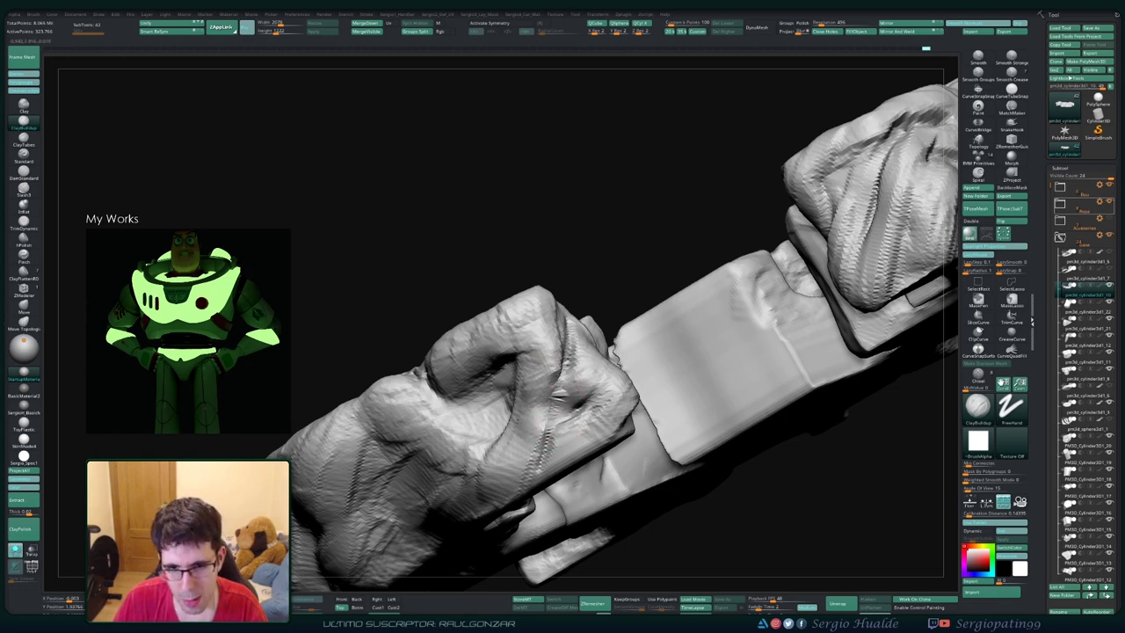
right_click_drag(509, 449, 519, 465)
right_click_drag(558, 395, 554, 400)
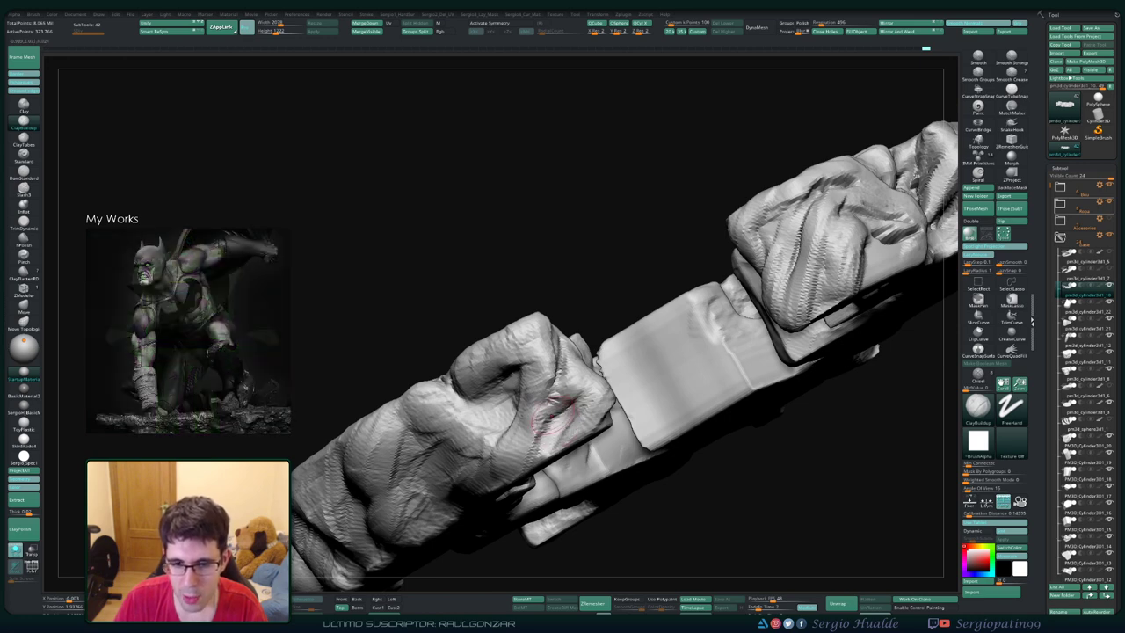
mouse_move(553, 428)
right_mouse_down()
mouse_move(557, 363)
mouse_move(546, 405)
right_mouse_up()
Step: Carve a thin crease into the fist with the Slash3 brush
key("b")
key("s")
key("l")
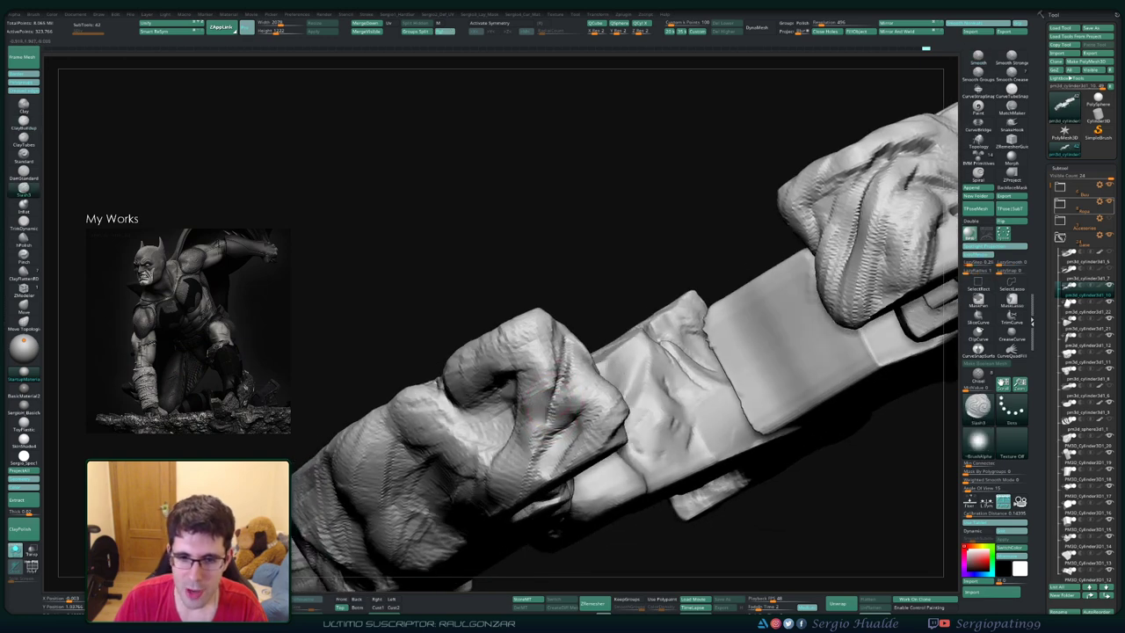
left_click_drag(561, 392, 562, 351)
mouse_move(541, 440)
right_mouse_down()
mouse_move(545, 423)
mouse_move(527, 453)
right_mouse_up()
Step: Switch back to ClayBuildup and orbit around the arm to inspect the new crease
key("b")
key("c")
key("b")
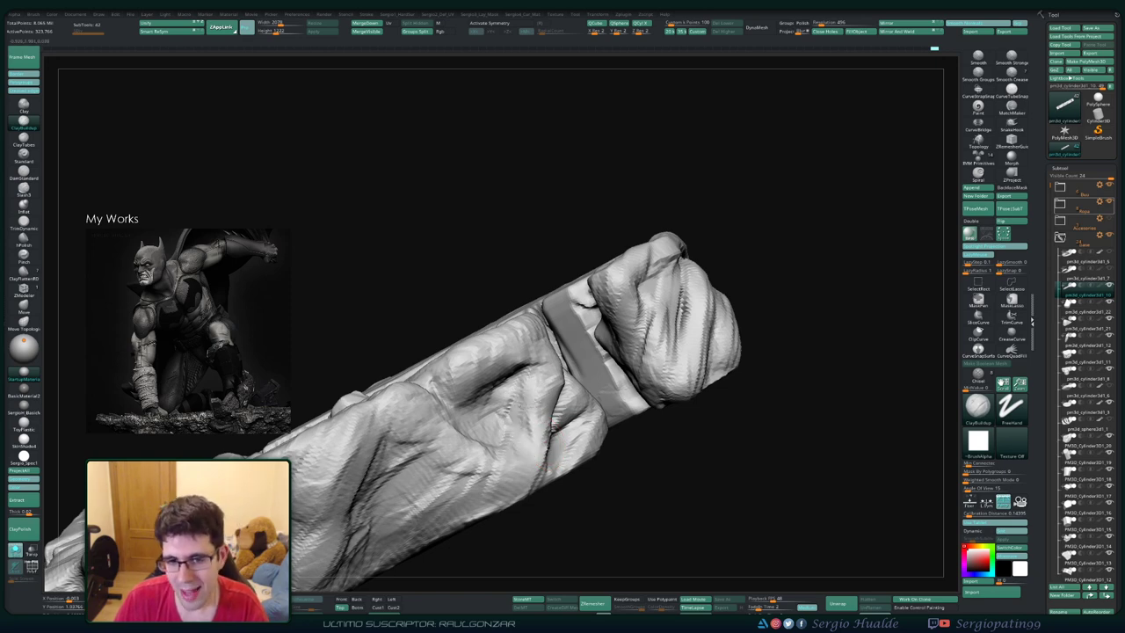
right_click_drag(554, 417, 531, 453)
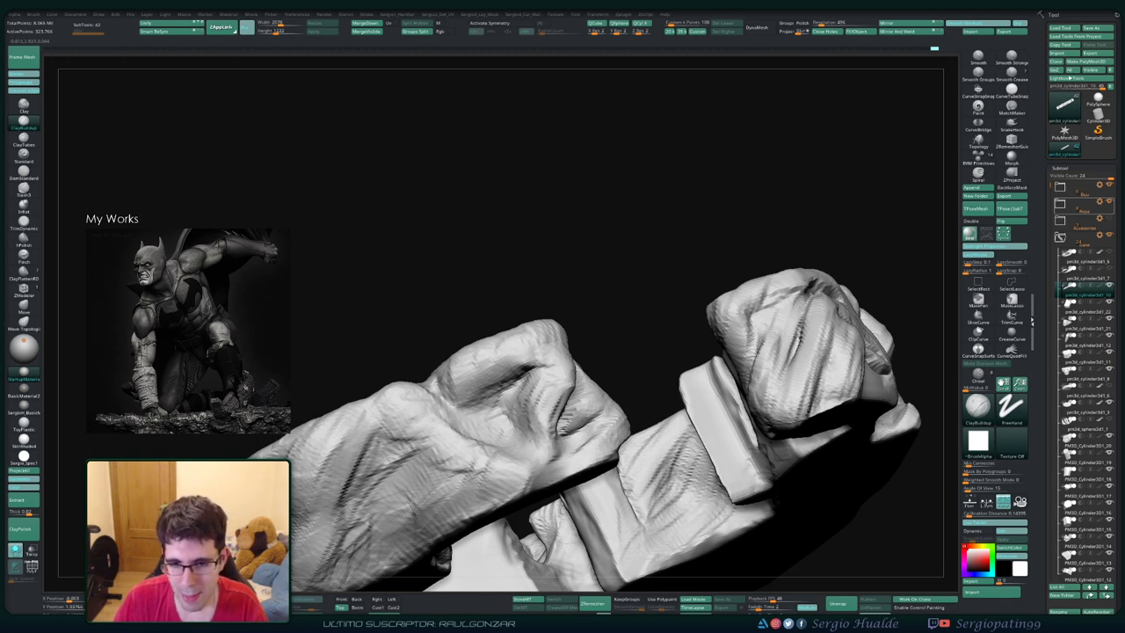
right_click_drag(553, 426, 562, 386)
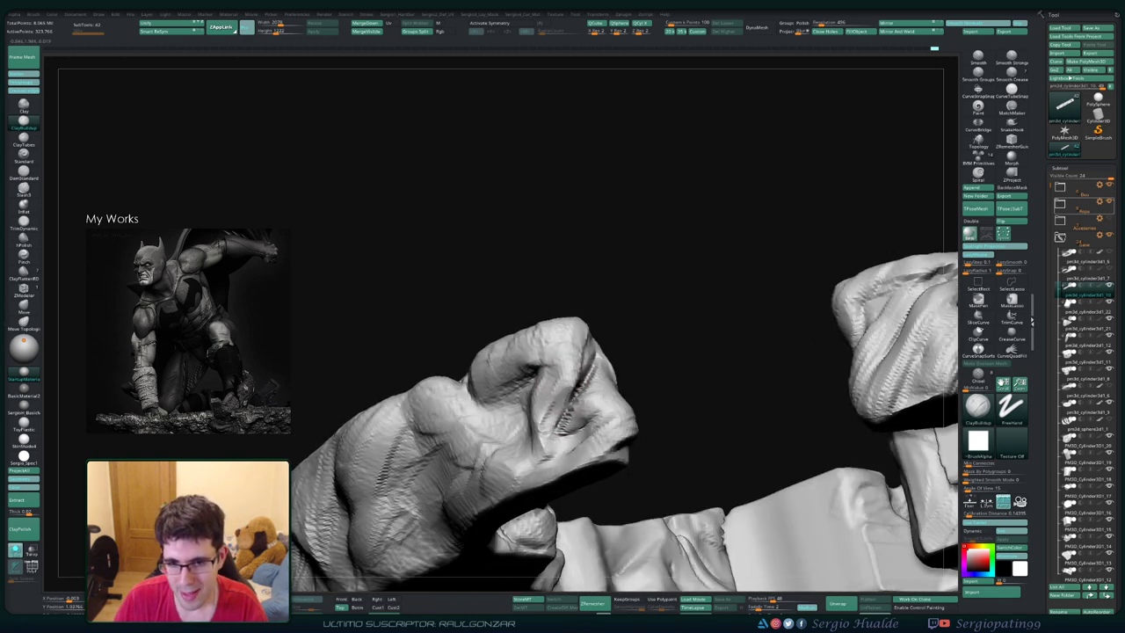
mouse_move(559, 448)
right_mouse_down()
mouse_move(549, 393)
mouse_move(576, 408)
right_mouse_up()
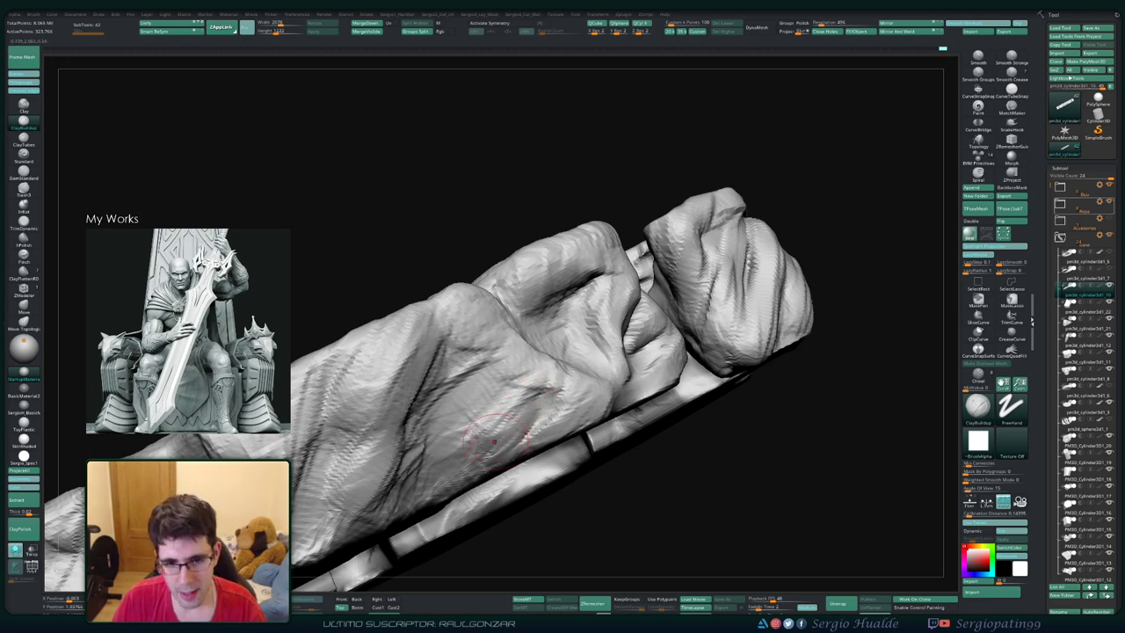
mouse_move(493, 425)
right_mouse_down("ctrl")
mouse_move(466, 426)
mouse_move(527, 396)
mouse_move(545, 400)
mouse_move(514, 413)
right_mouse_up("ctrl")
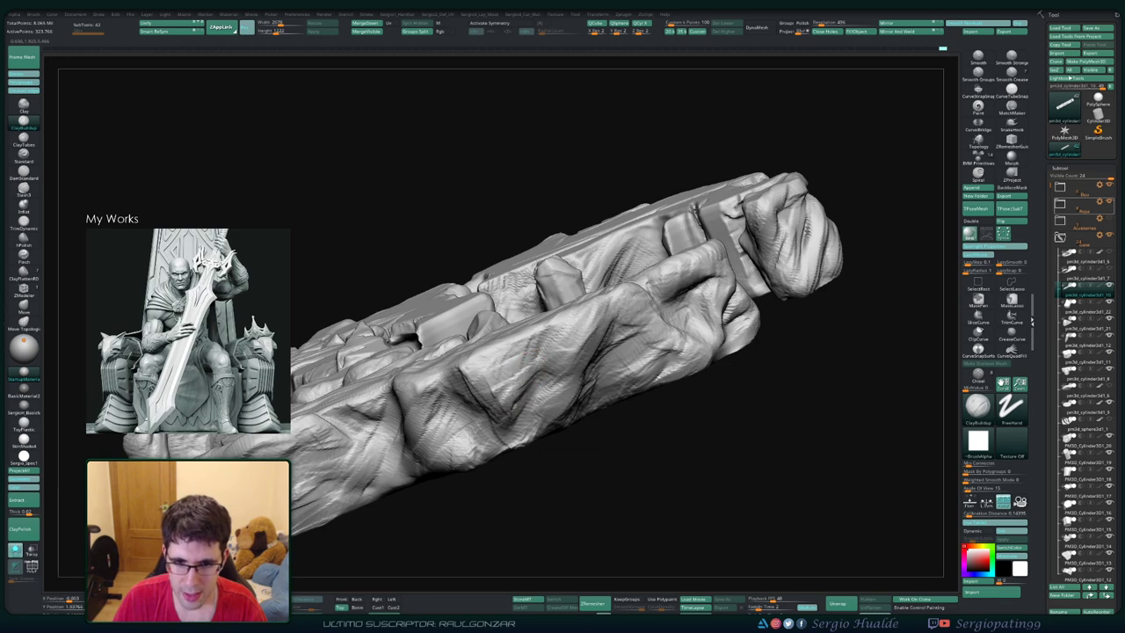
right_click_drag(501, 429, 555, 379)
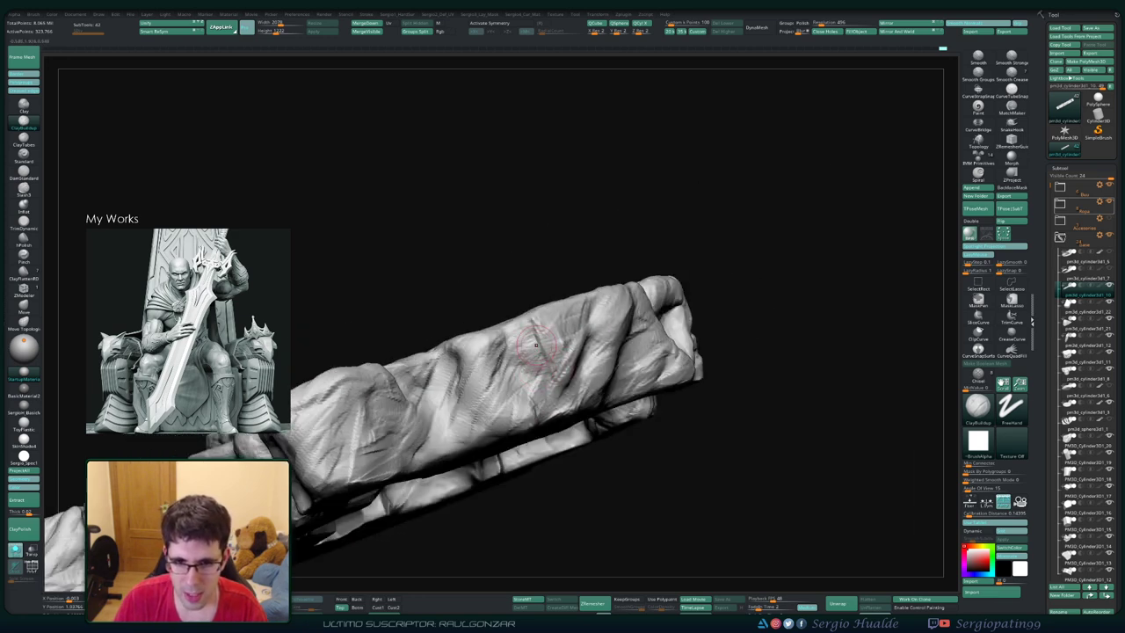
right_click_drag(444, 406, 576, 369)
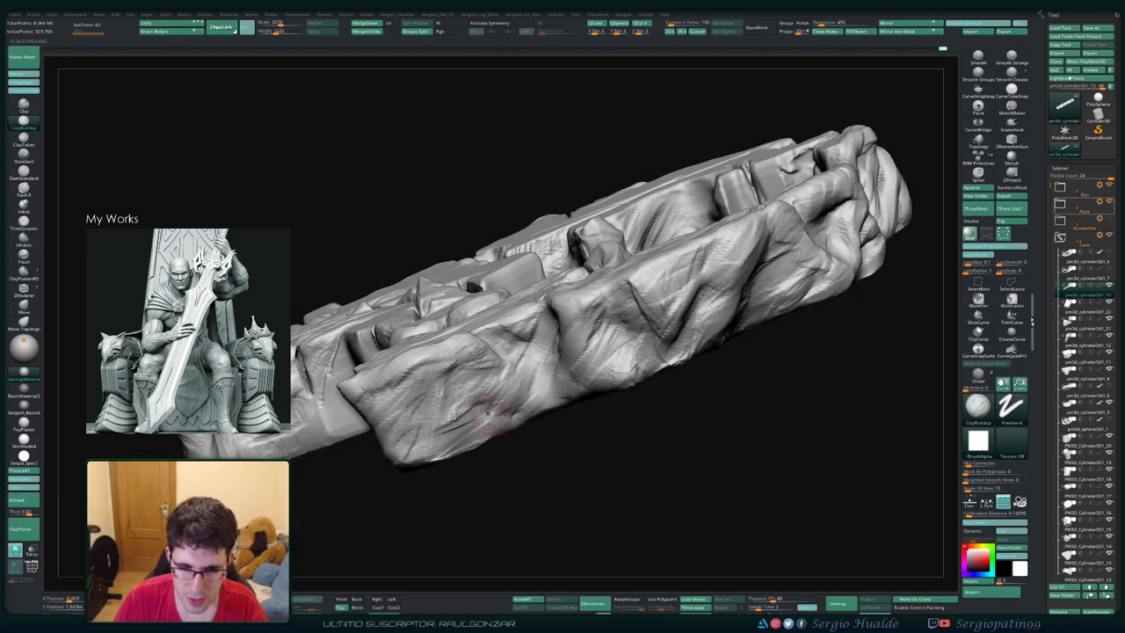
right_click_drag(488, 413, 548, 397)
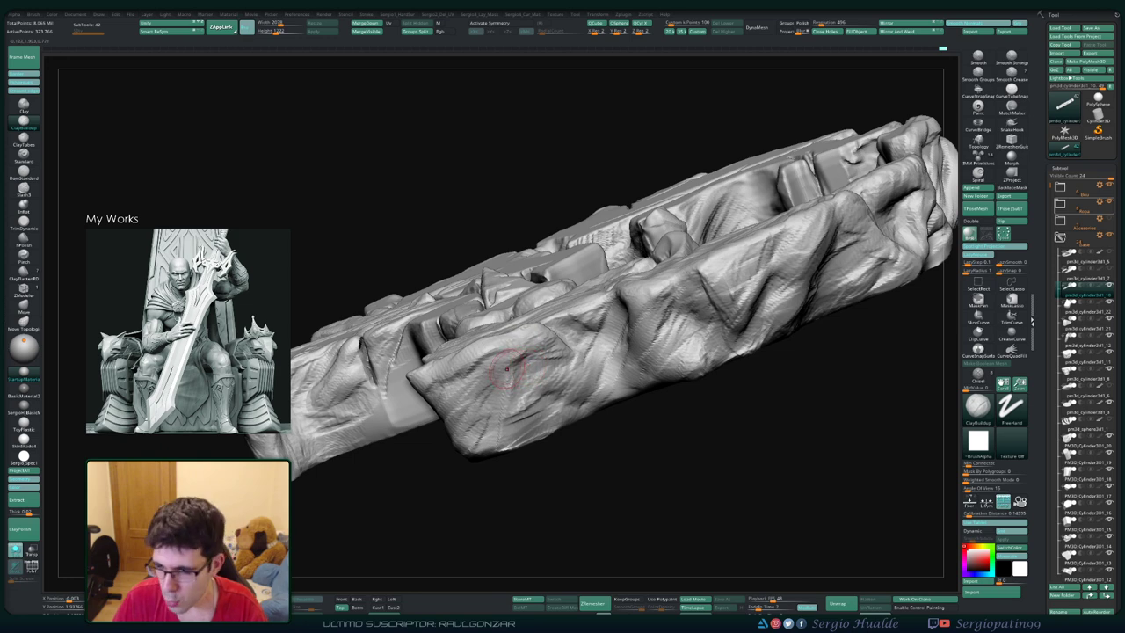
mouse_move(518, 356)
right_mouse_down()
mouse_move(507, 386)
mouse_move(520, 376)
right_mouse_up()
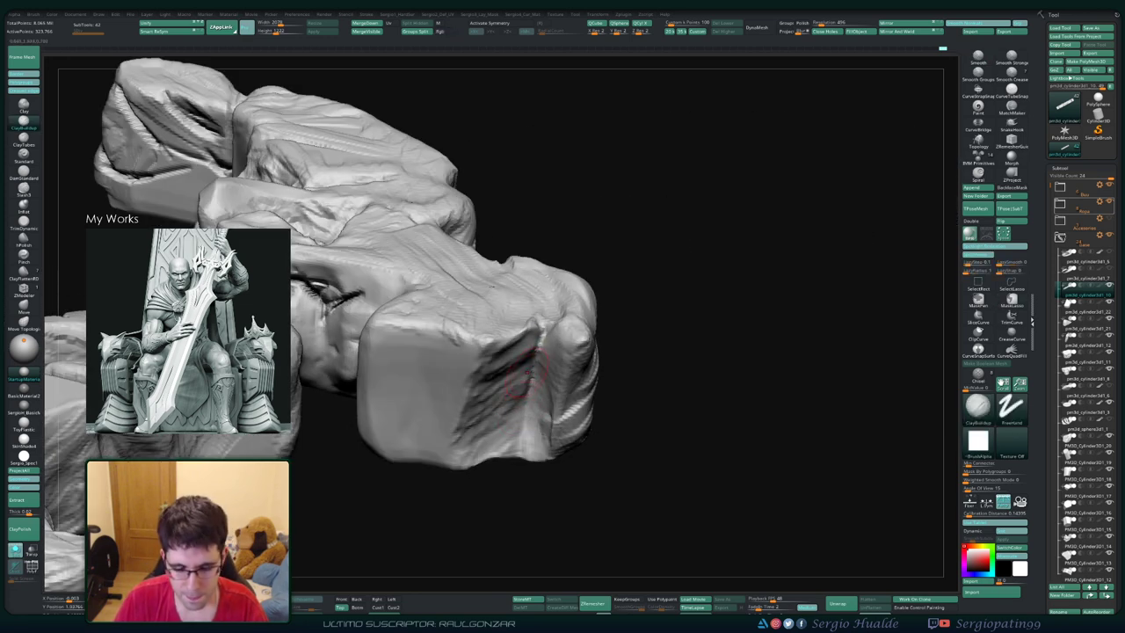
Step: Carve a thin dark Slash crease down the rock block's edge at Draw Size 5
key("s")
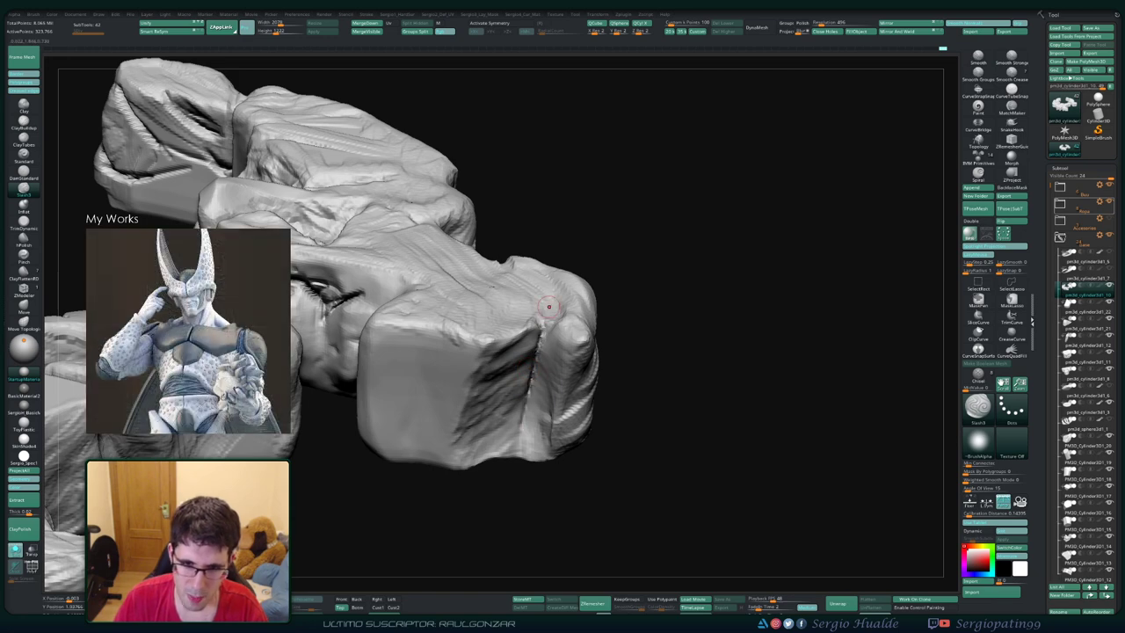
right_click_drag(548, 305, 538, 337)
right_click_drag(538, 341, 527, 369)
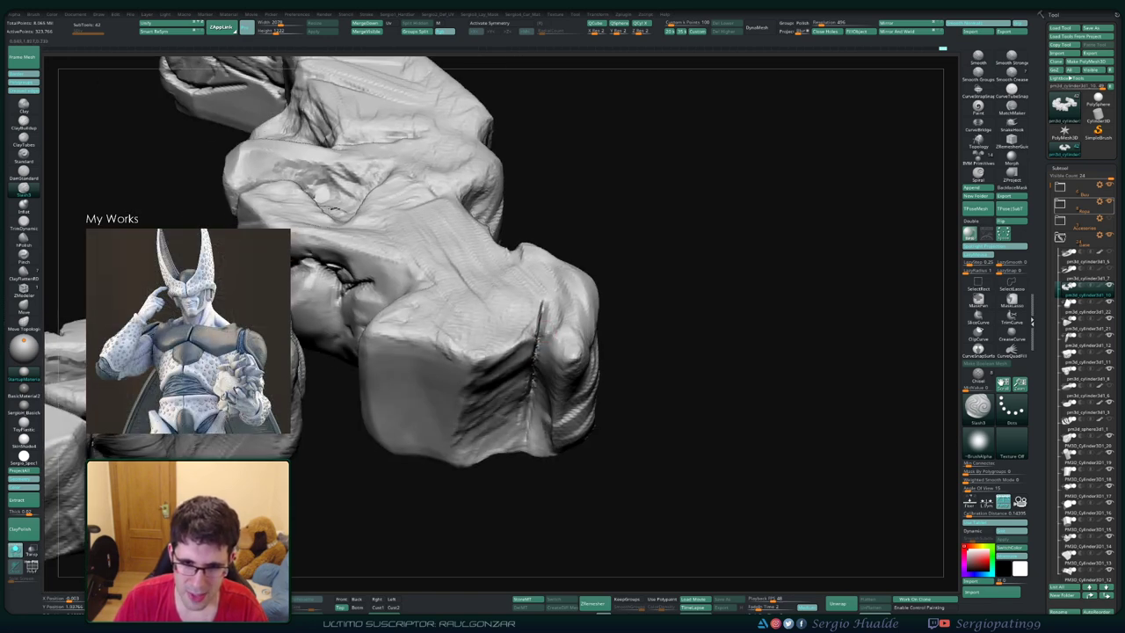
left_click_drag(530, 373, 520, 452)
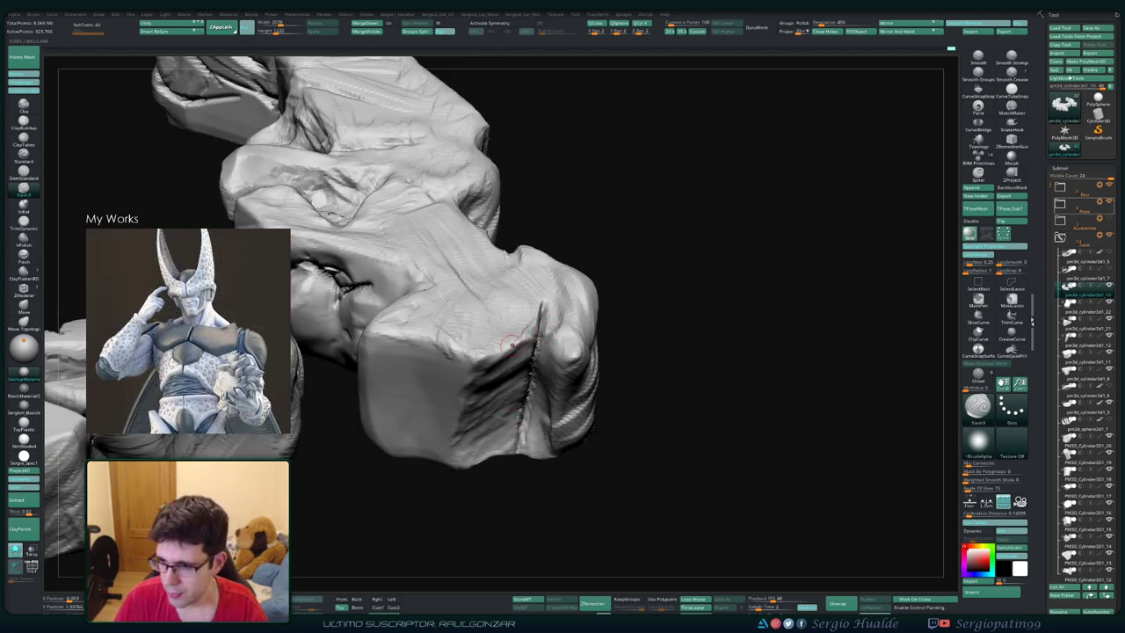
right_click_drag(501, 350, 527, 323)
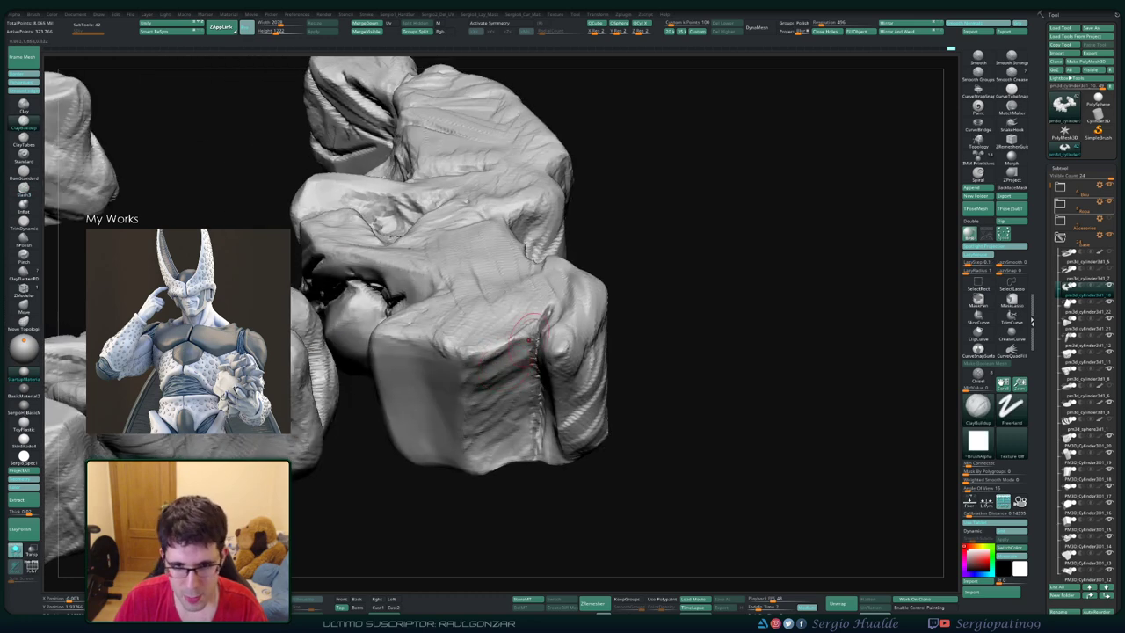
Step: Return to ClayBuildup and zoom out to the whole statue on its base
key("b")
key("c")
key("b")
right_click_drag(505, 409, 581, 397)
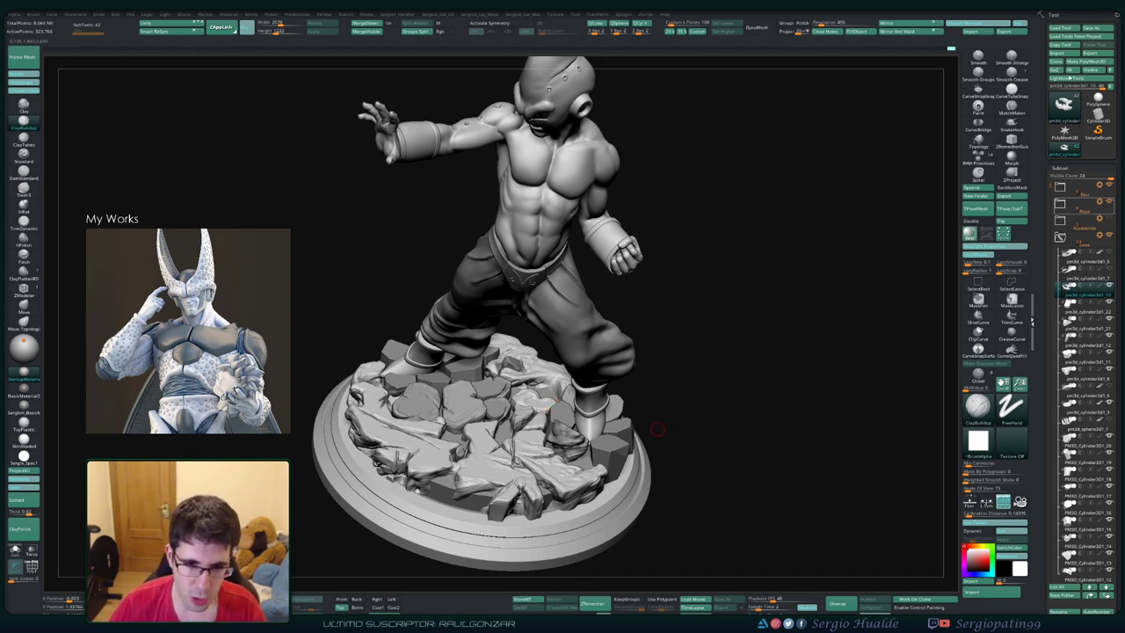
left_click_drag(658, 429, 667, 436)
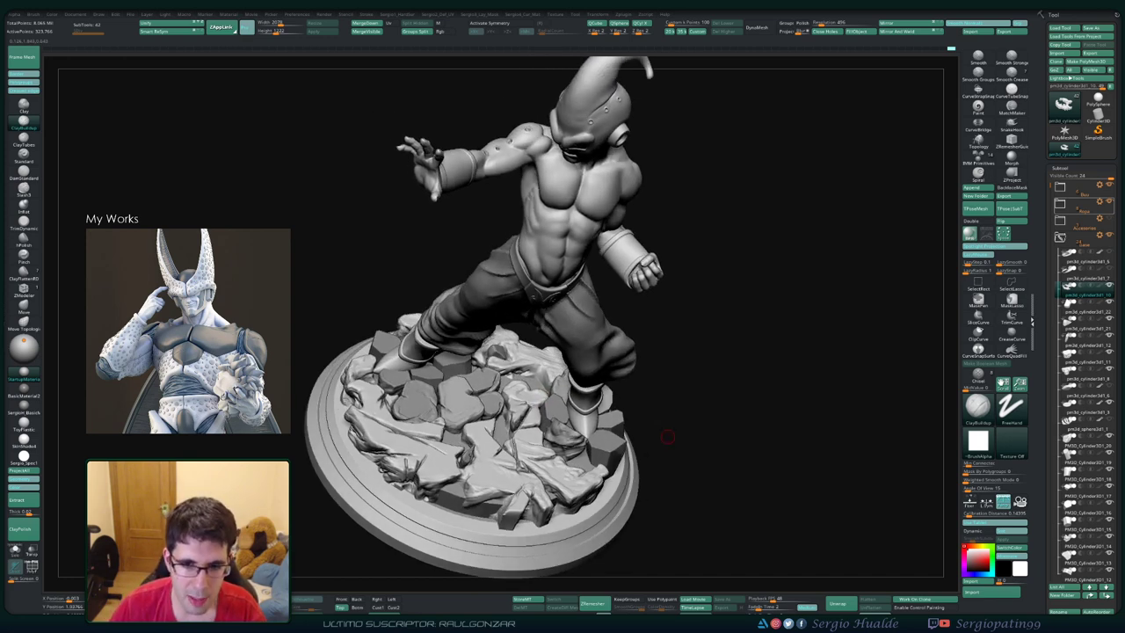